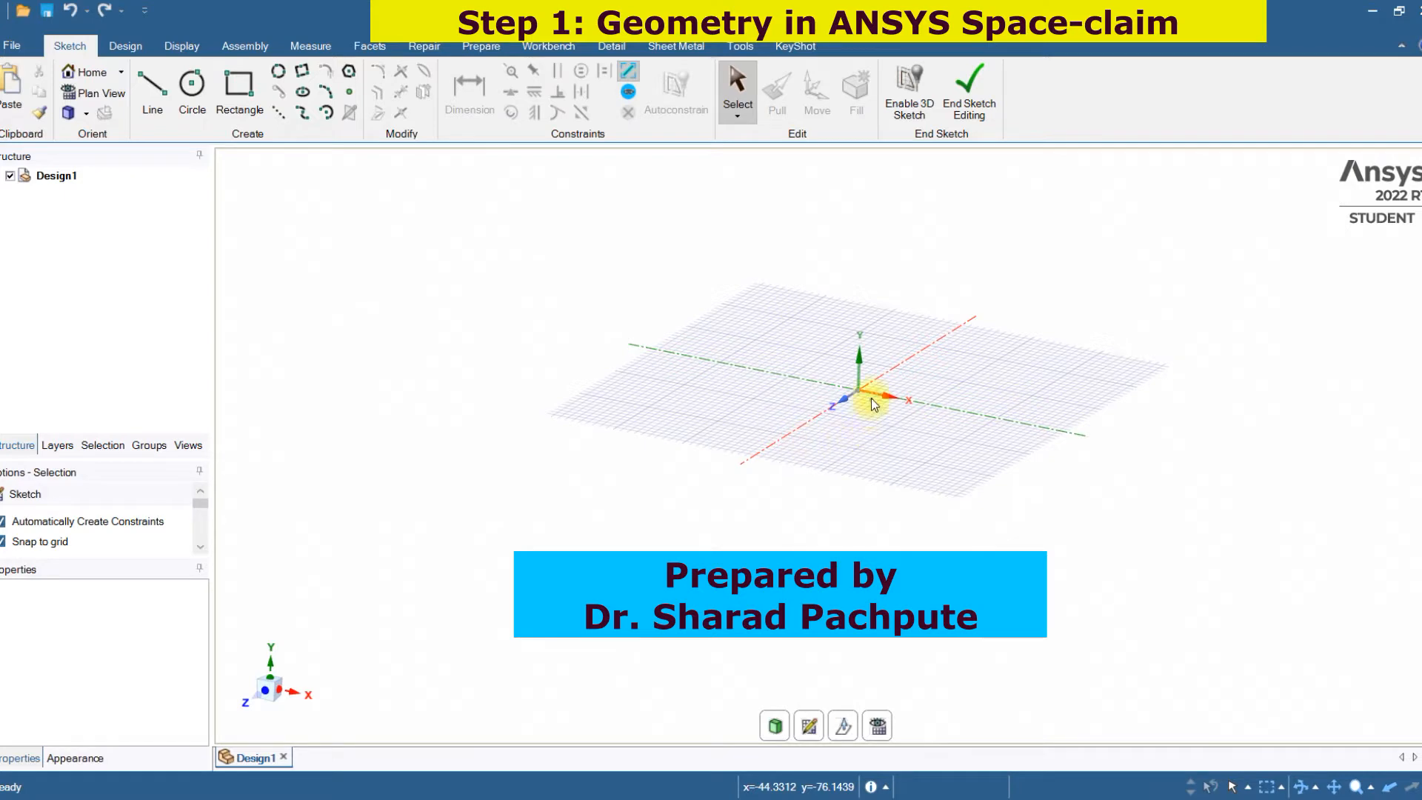
pyautogui.moveTo(799, 435)
pyautogui.mouseDown()
pyautogui.moveTo(766, 455)
pyautogui.moveTo(785, 448)
pyautogui.mouseUp()
pyautogui.moveTo(726, 491); pyautogui.dragTo(742, 516)
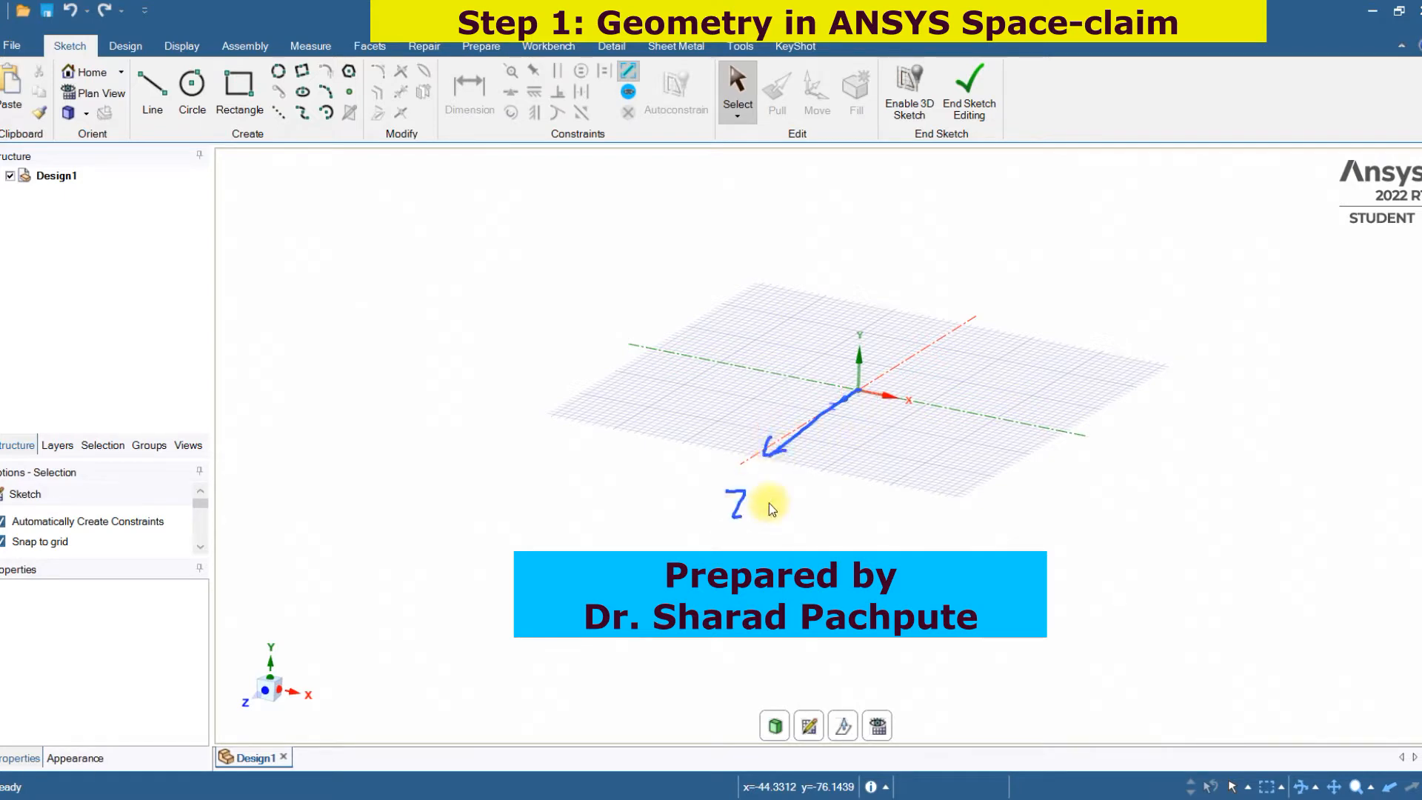
pyautogui.moveTo(872, 394)
pyautogui.mouseDown()
pyautogui.moveTo(969, 412)
pyautogui.moveTo(1065, 493)
pyautogui.moveTo(1087, 495)
pyautogui.mouseUp()
pyautogui.moveTo(946, 312); pyautogui.dragTo(965, 326)
pyautogui.moveTo(973, 309); pyautogui.dragTo(967, 349)
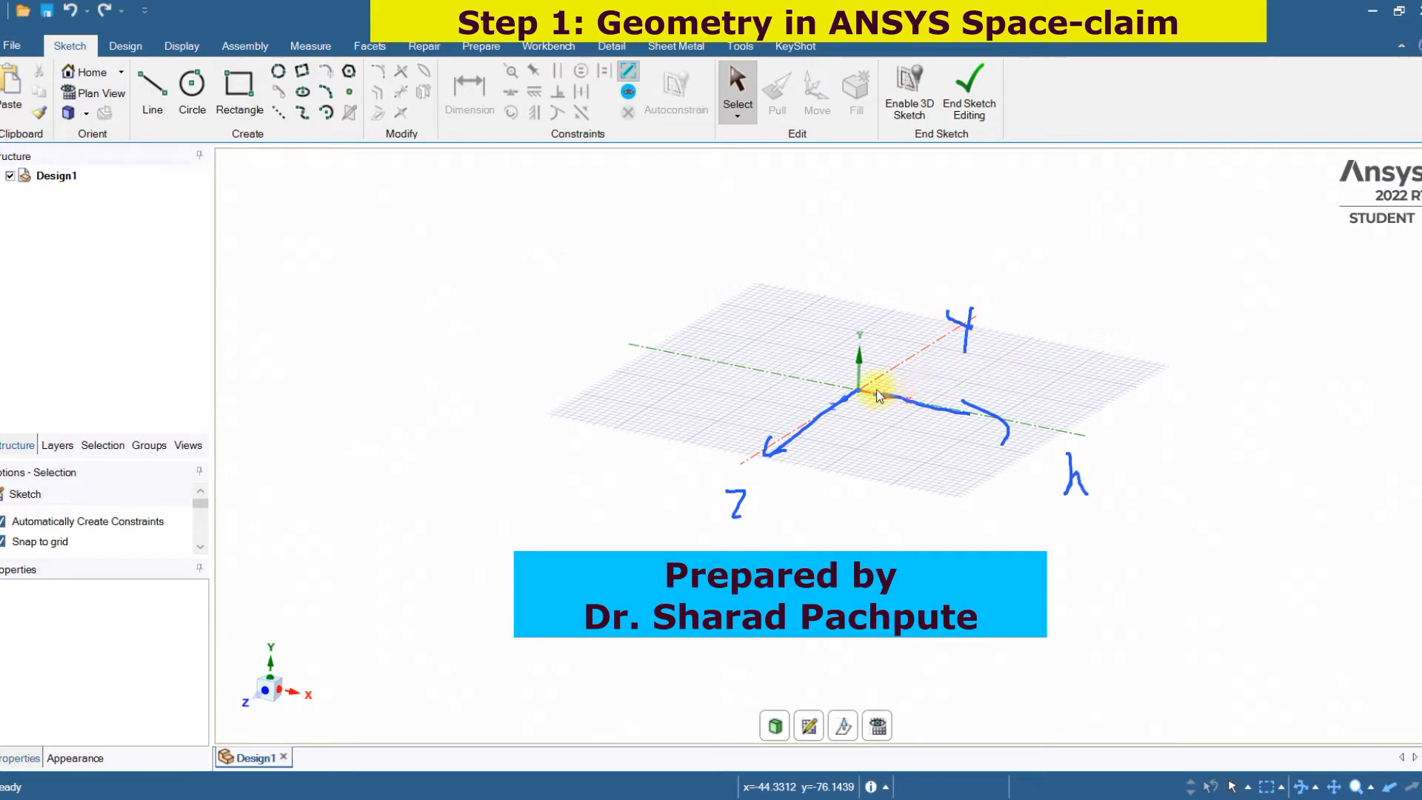
pyautogui.moveTo(881, 335); pyautogui.dragTo(843, 332)
pyautogui.moveTo(778, 368); pyautogui.dragTo(803, 453)
pyautogui.moveTo(909, 443)
pyautogui.mouseDown()
pyautogui.moveTo(920, 389)
pyautogui.moveTo(910, 352)
pyautogui.moveTo(885, 340)
pyautogui.mouseUp()
pyautogui.moveTo(794, 280); pyautogui.dragTo(879, 257)
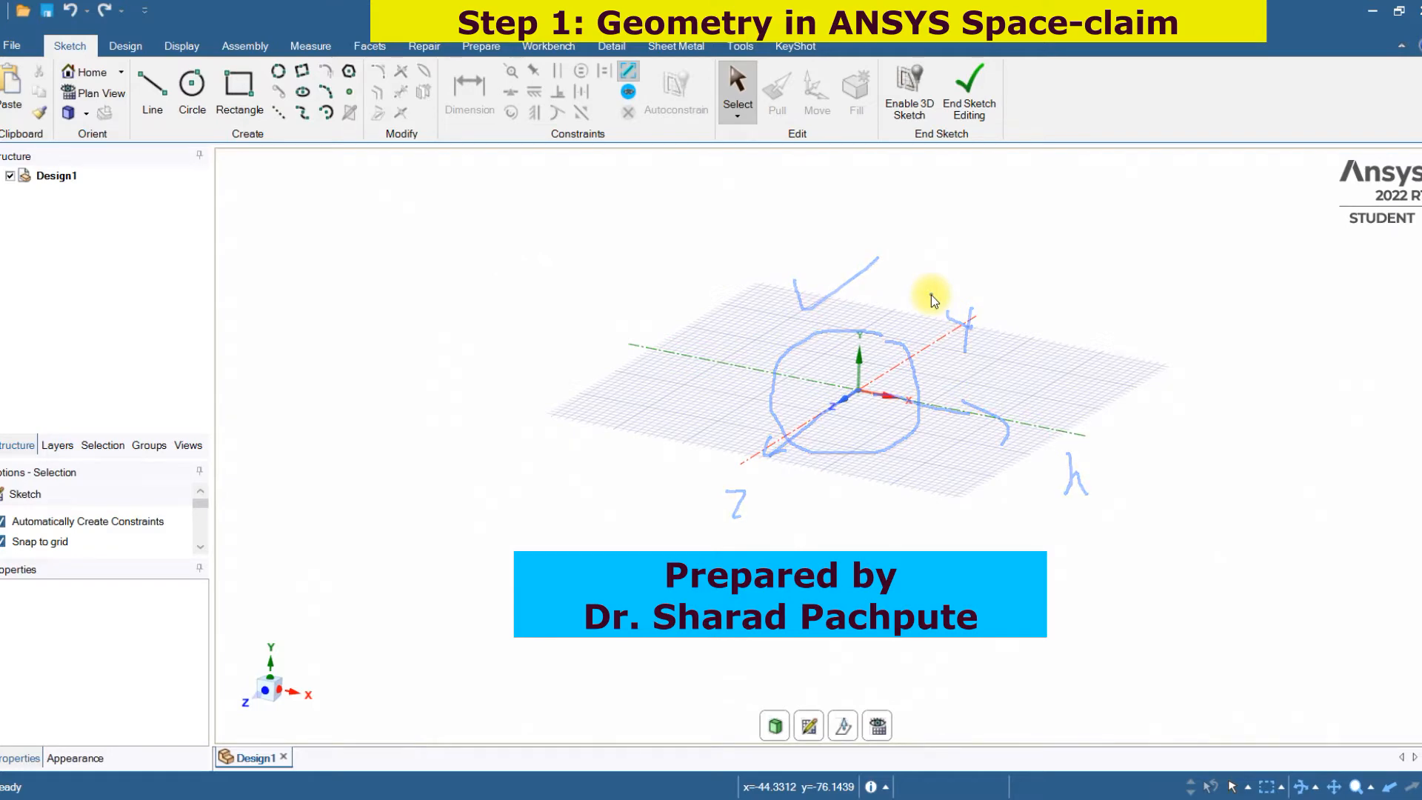
pyautogui.moveTo(879, 370); pyautogui.dragTo(970, 335)
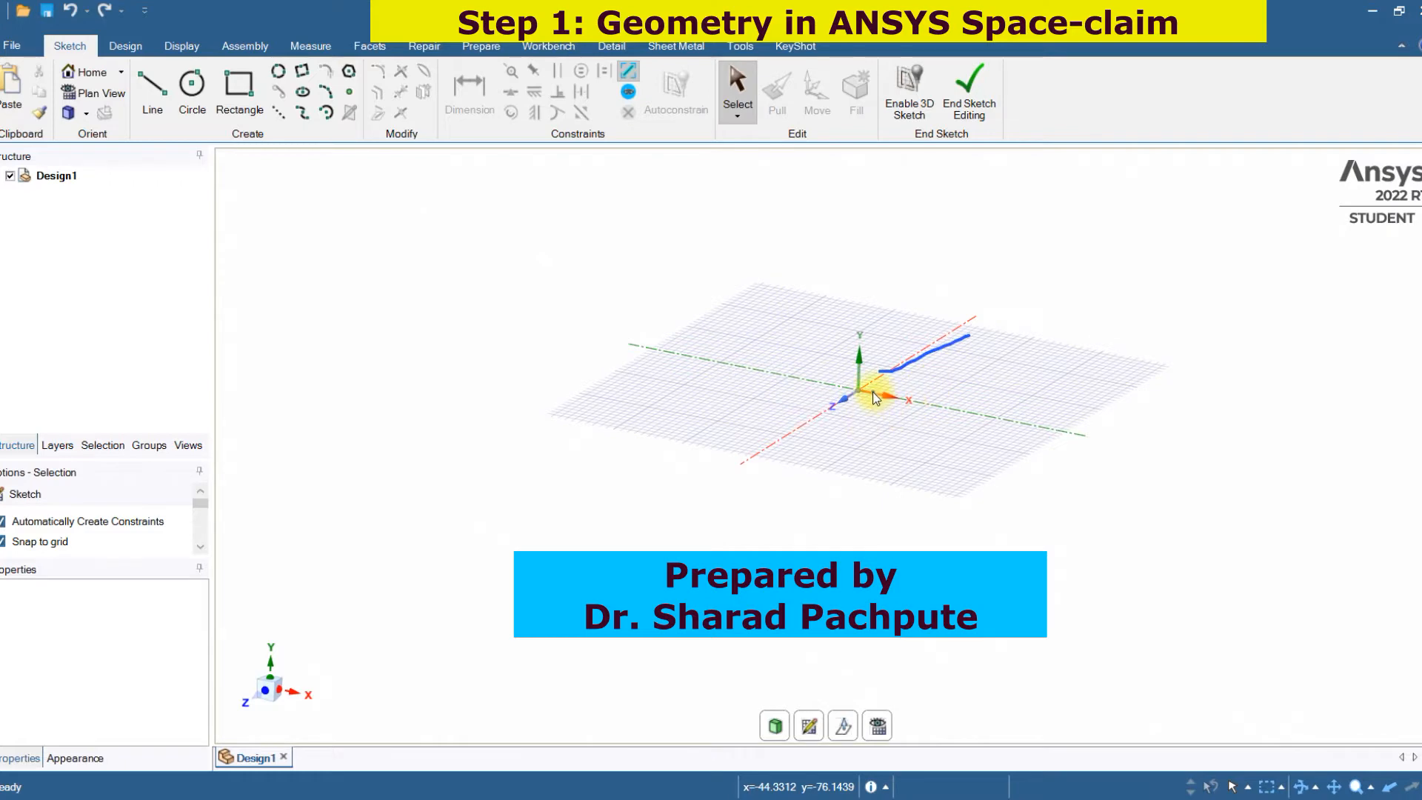
pyautogui.moveTo(887, 348)
pyautogui.mouseDown()
pyautogui.moveTo(817, 369)
pyautogui.moveTo(821, 434)
pyautogui.moveTo(941, 393)
pyautogui.moveTo(909, 346)
pyautogui.mouseUp()
pyautogui.moveTo(1005, 353)
pyautogui.mouseDown()
pyautogui.moveTo(1005, 413)
pyautogui.moveTo(1039, 431)
pyautogui.mouseUp()
pyautogui.moveTo(1083, 356)
pyautogui.mouseDown()
pyautogui.moveTo(1040, 422)
pyautogui.moveTo(1055, 419)
pyautogui.mouseUp()
pyautogui.moveTo(1146, 356); pyautogui.dragTo(1111, 437)
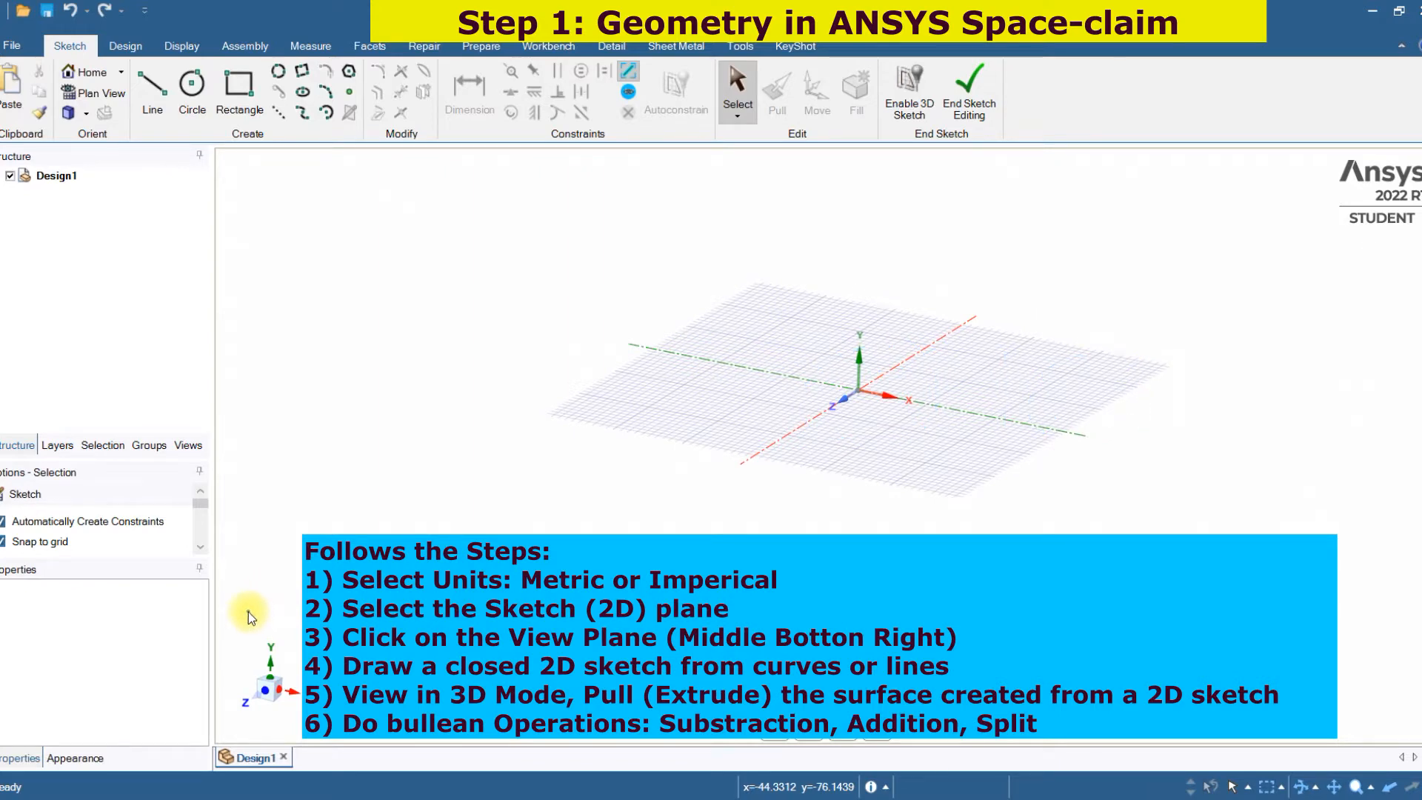
pyautogui.moveTo(298, 624)
pyautogui.mouseDown()
pyautogui.moveTo(219, 691)
pyautogui.moveTo(299, 734)
pyautogui.mouseUp()
pyautogui.moveTo(1106, 384); pyautogui.dragTo(1112, 481)
pyautogui.moveTo(1191, 409)
pyautogui.mouseDown()
pyautogui.moveTo(1212, 487)
pyautogui.moveTo(1199, 493)
pyautogui.mouseUp()
pyautogui.moveTo(1150, 420); pyautogui.dragTo(1181, 475)
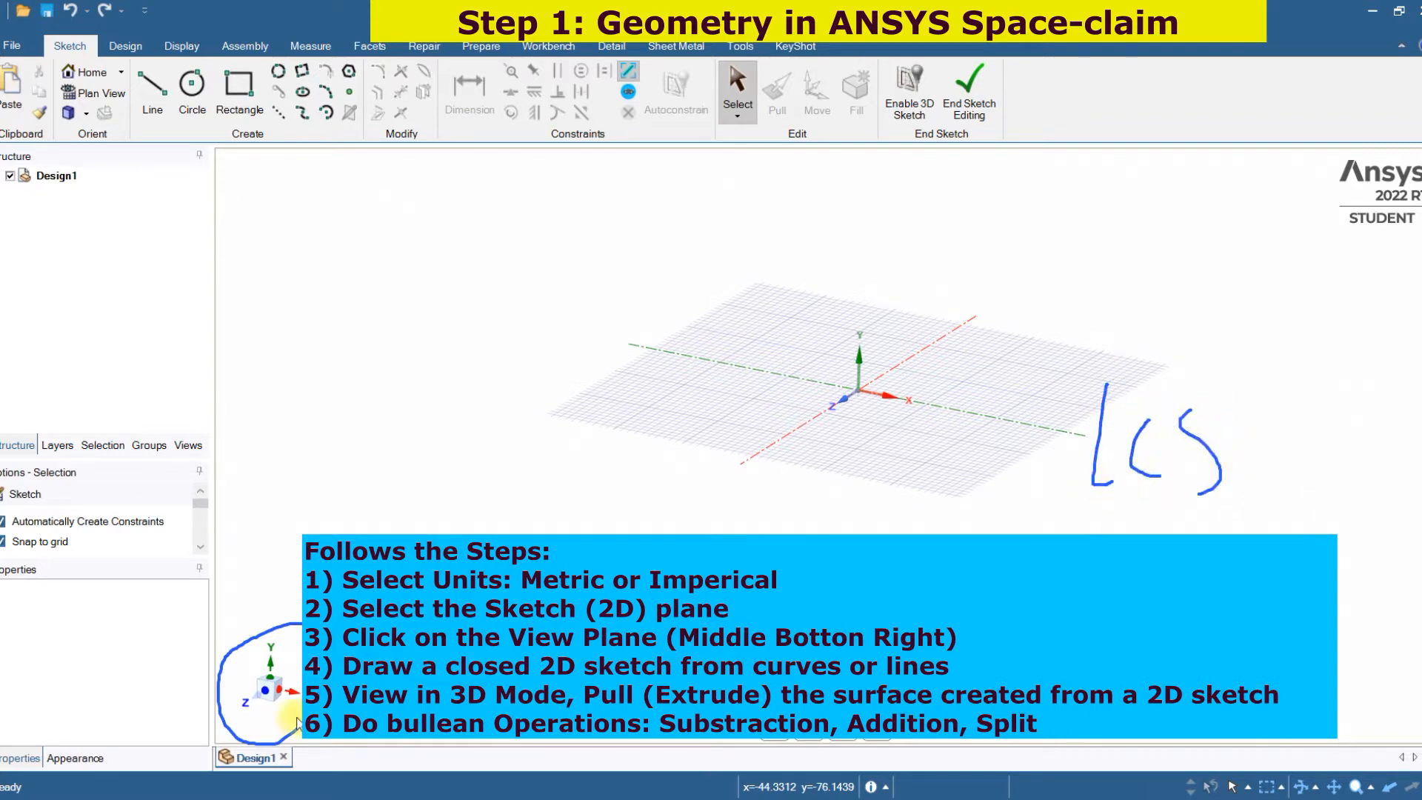
pyautogui.moveTo(282, 656)
pyautogui.mouseDown()
pyautogui.moveTo(304, 658)
pyautogui.moveTo(286, 641)
pyautogui.moveTo(234, 707)
pyautogui.mouseUp()
pyautogui.moveTo(1039, 275)
pyautogui.mouseDown()
pyautogui.moveTo(724, 460)
pyautogui.moveTo(1089, 387)
pyautogui.mouseUp()
pyautogui.moveTo(300, 689); pyautogui.dragTo(288, 693)
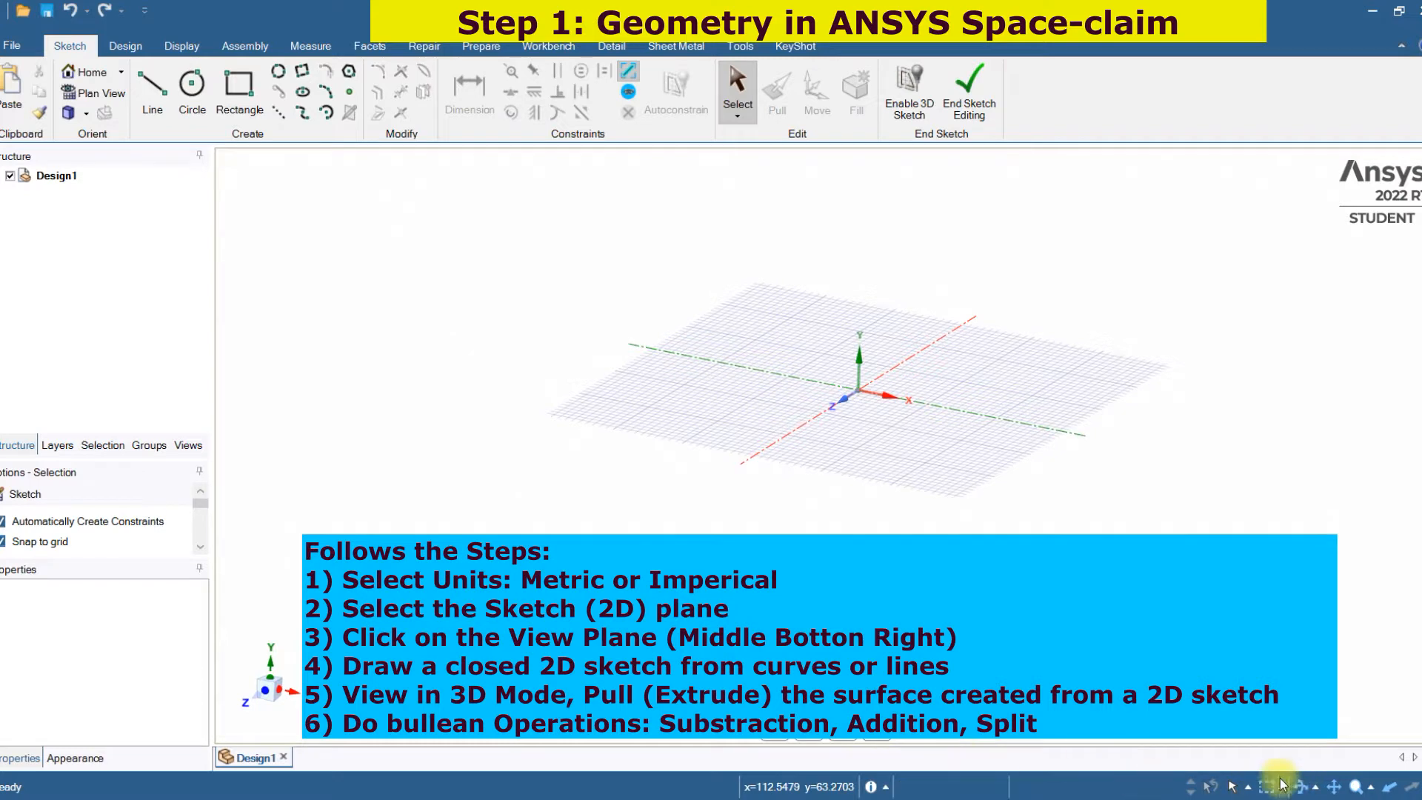
pyautogui.moveTo(728, 533); pyautogui.dragTo(849, 407)
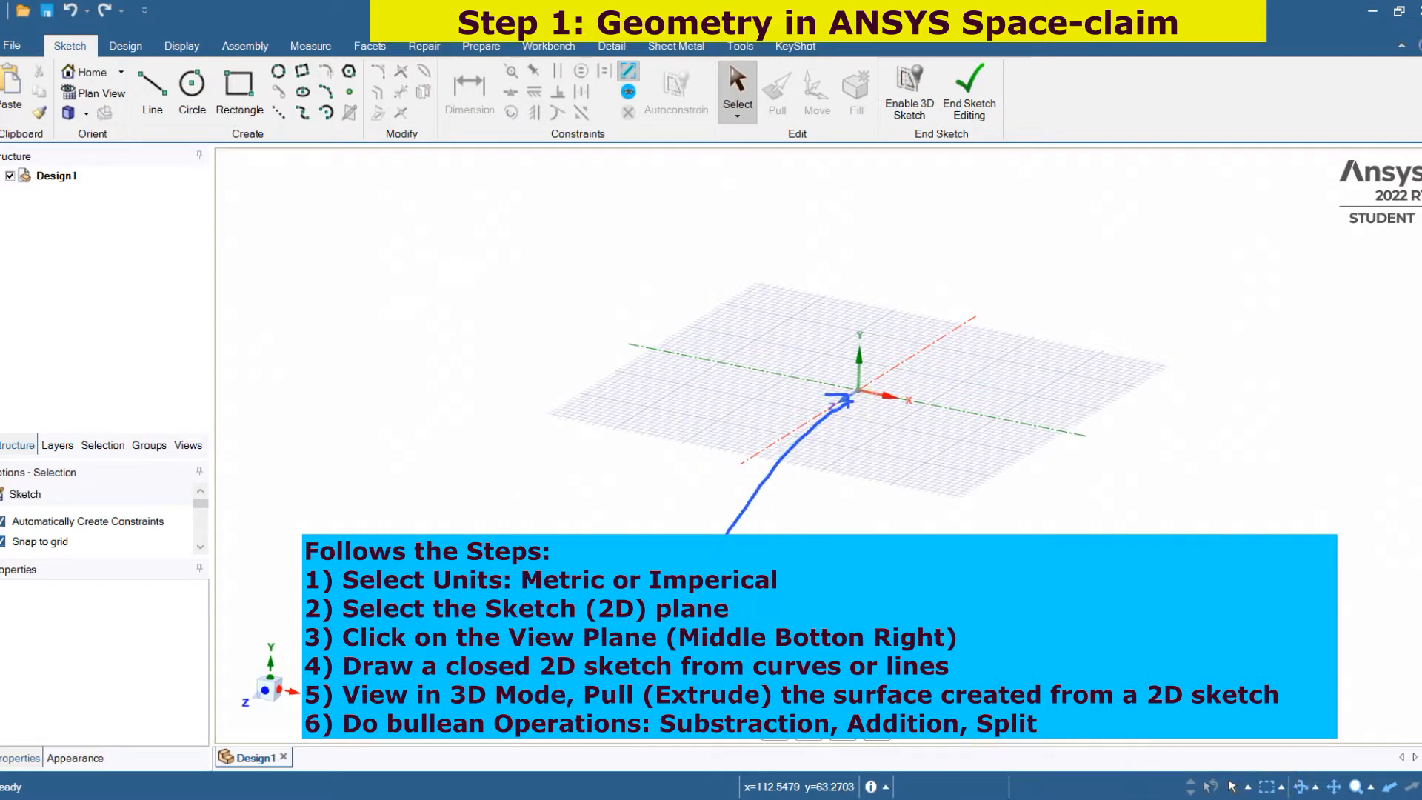
pyautogui.moveTo(1142, 369); pyautogui.dragTo(961, 508)
pyautogui.moveTo(1028, 458); pyautogui.dragTo(996, 607)
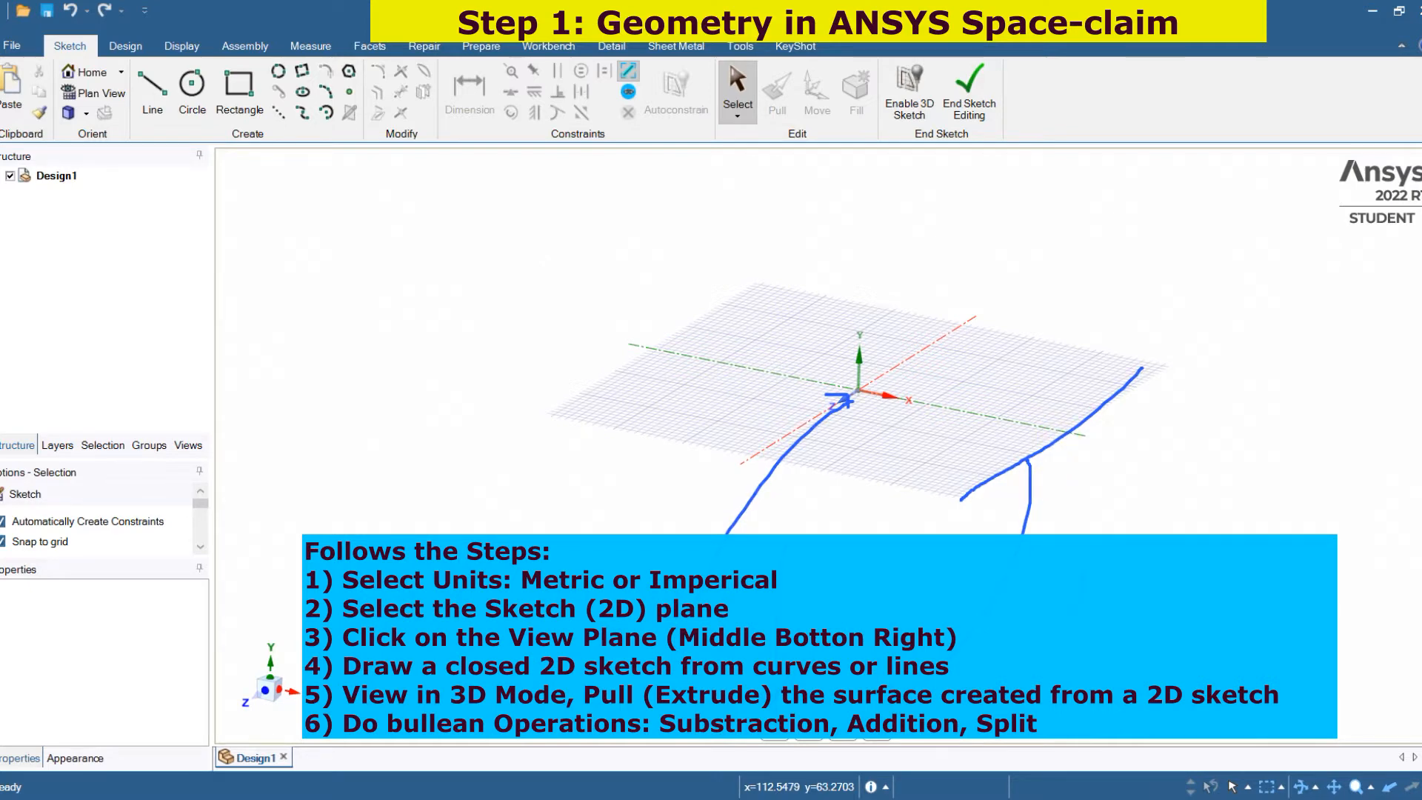
pyautogui.moveTo(1101, 534); pyautogui.dragTo(859, 514)
pyautogui.moveTo(1057, 292); pyautogui.dragTo(990, 394)
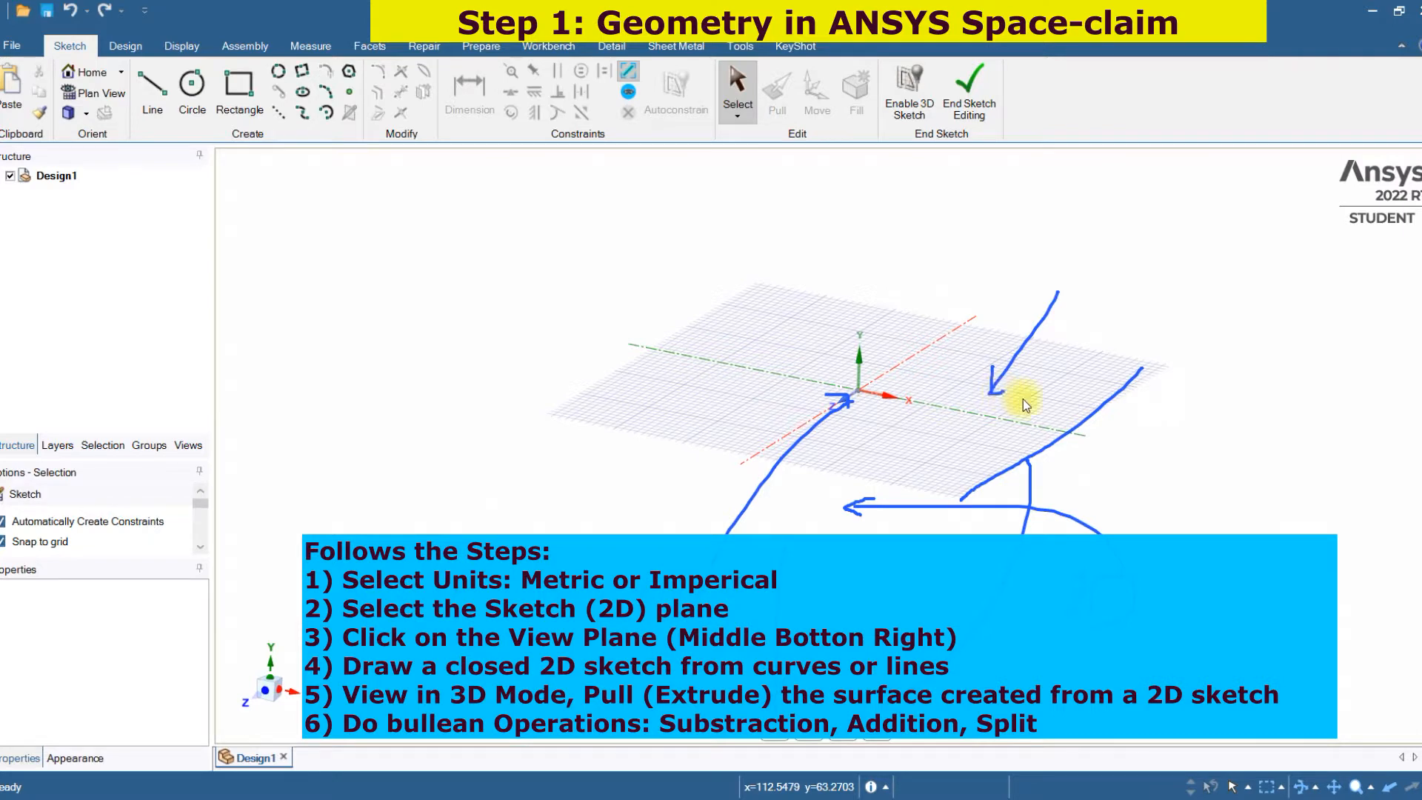
pyautogui.click(125, 45)
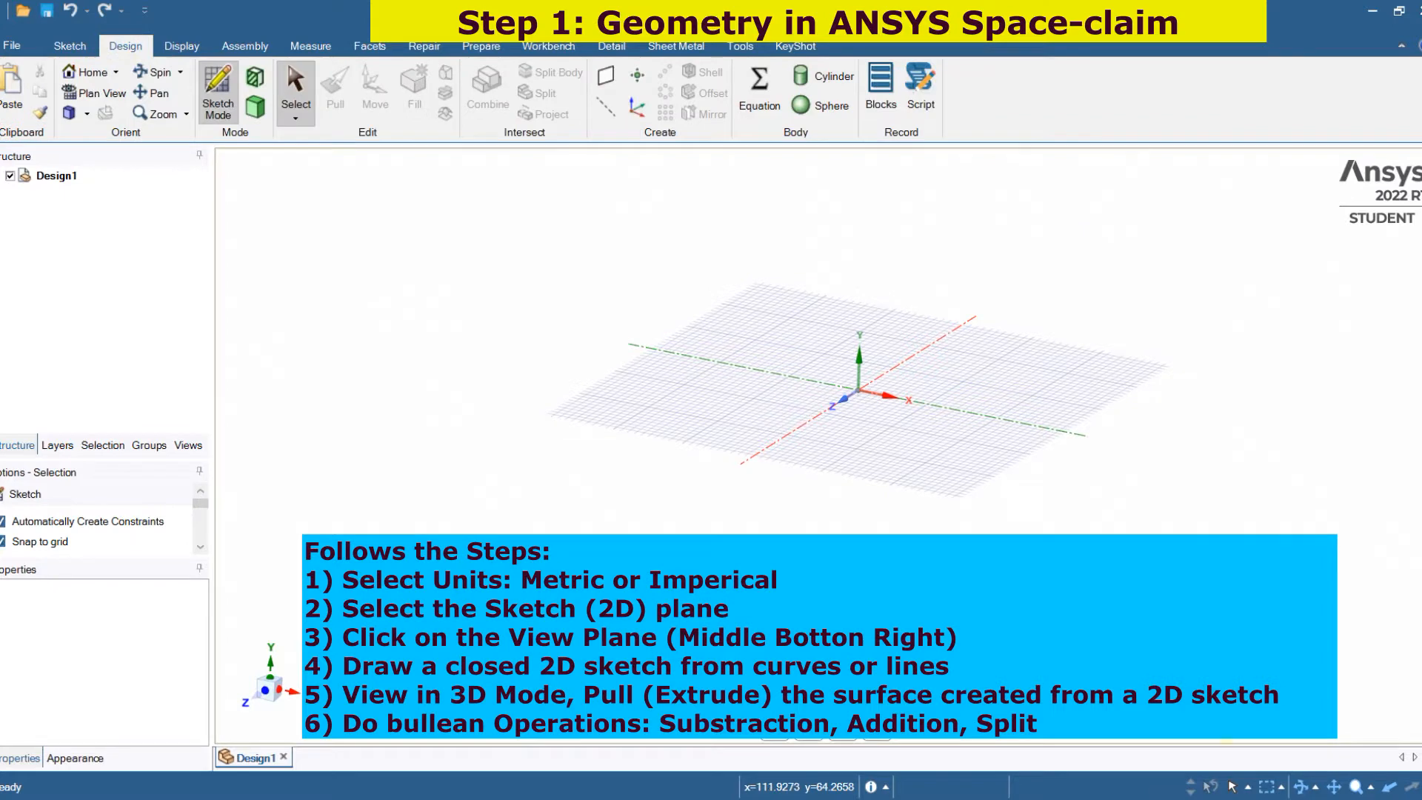
pyautogui.moveTo(210, 108)
pyautogui.mouseDown()
pyautogui.moveTo(262, 85)
pyautogui.moveTo(311, 122)
pyautogui.moveTo(348, 93)
pyautogui.mouseUp()
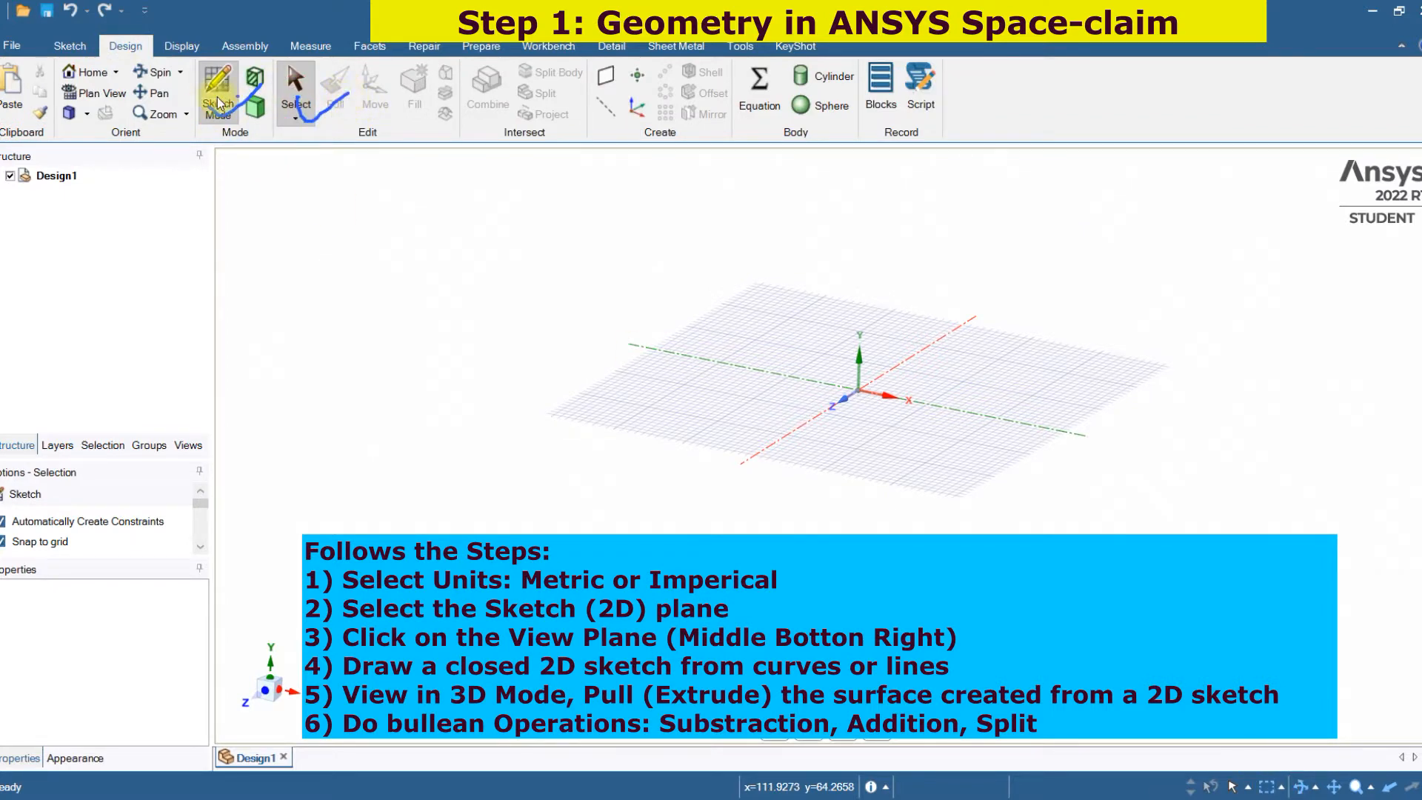
pyautogui.moveTo(157, 94); pyautogui.dragTo(201, 72)
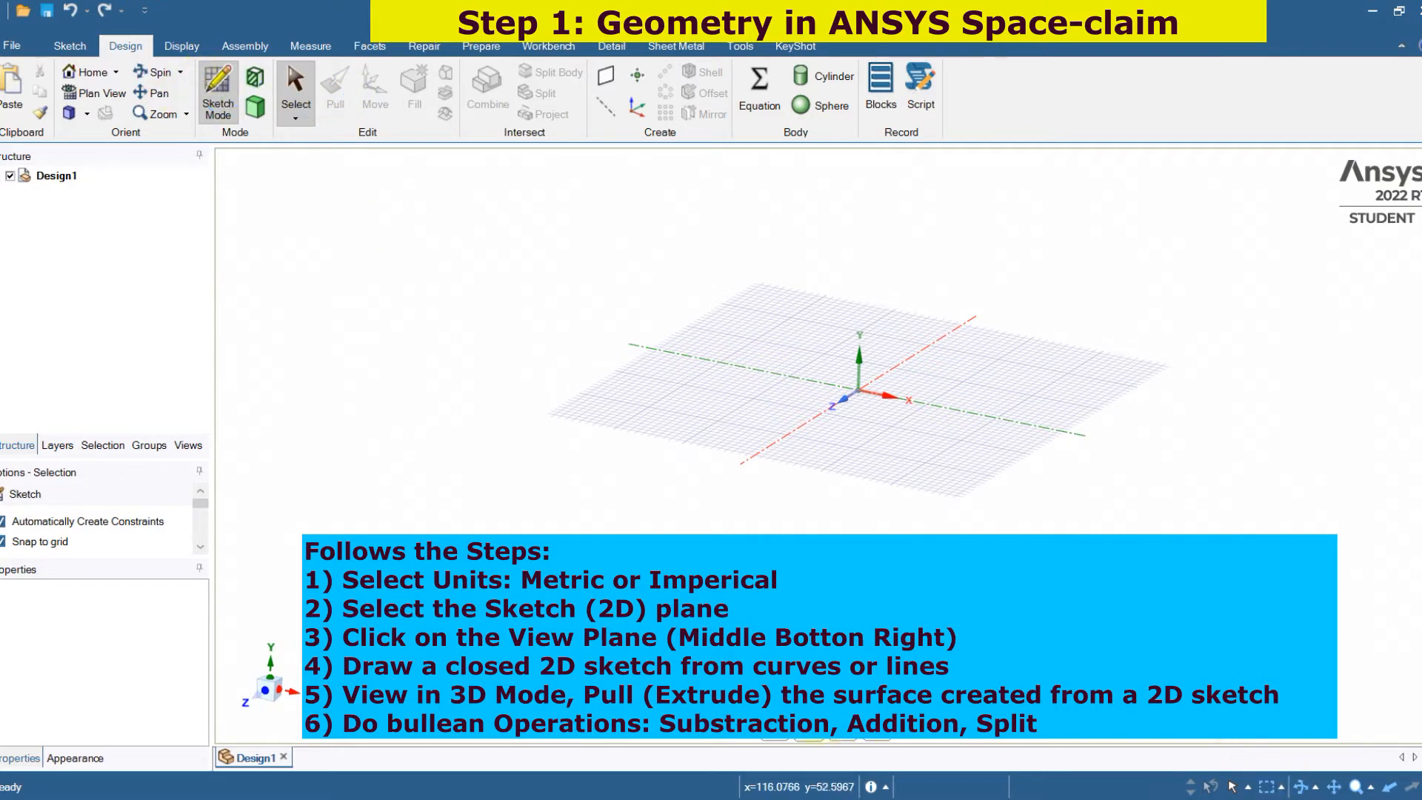
# Step: Place a new sketch plane on the XY plane and orient the view head-on to it
pyautogui.click(810, 727)
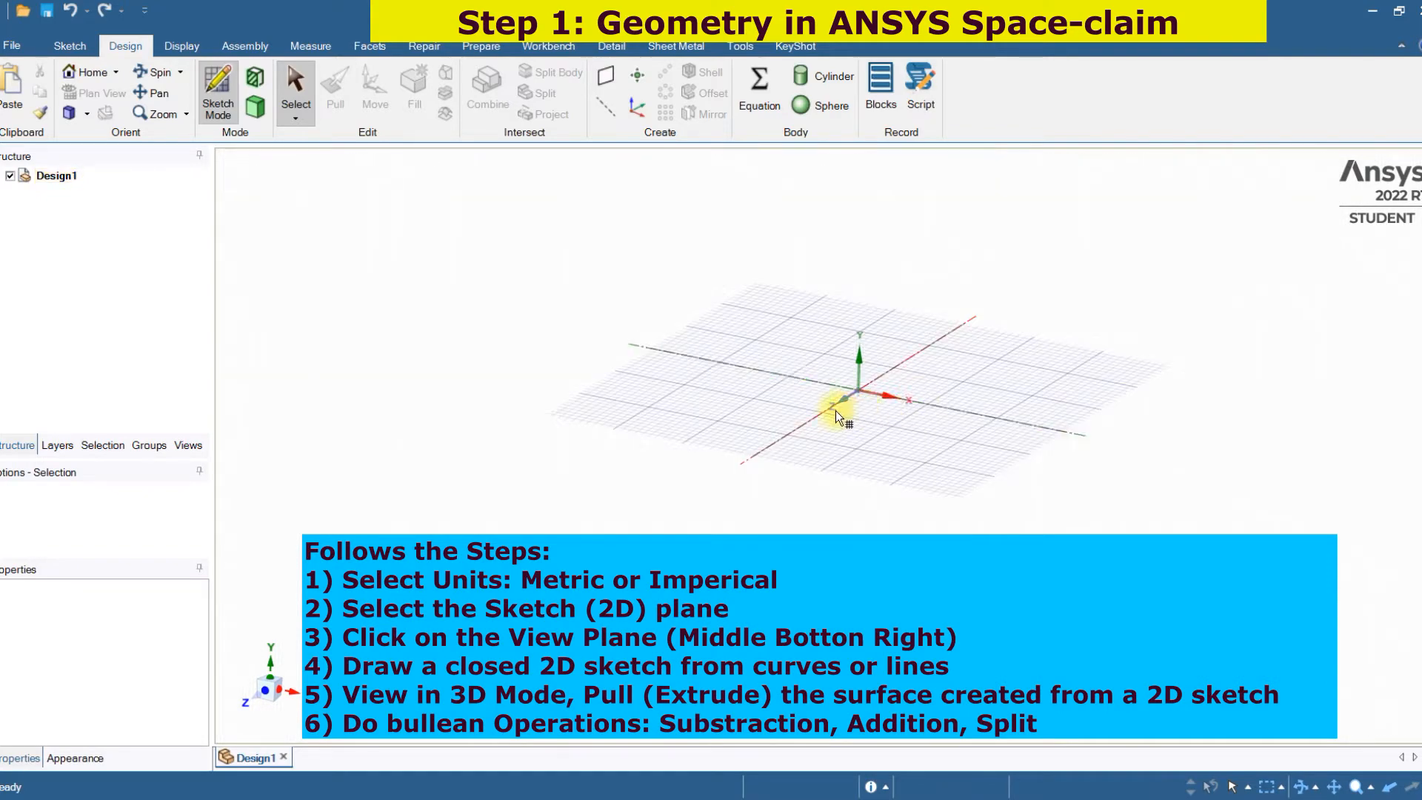
pyautogui.click(896, 400)
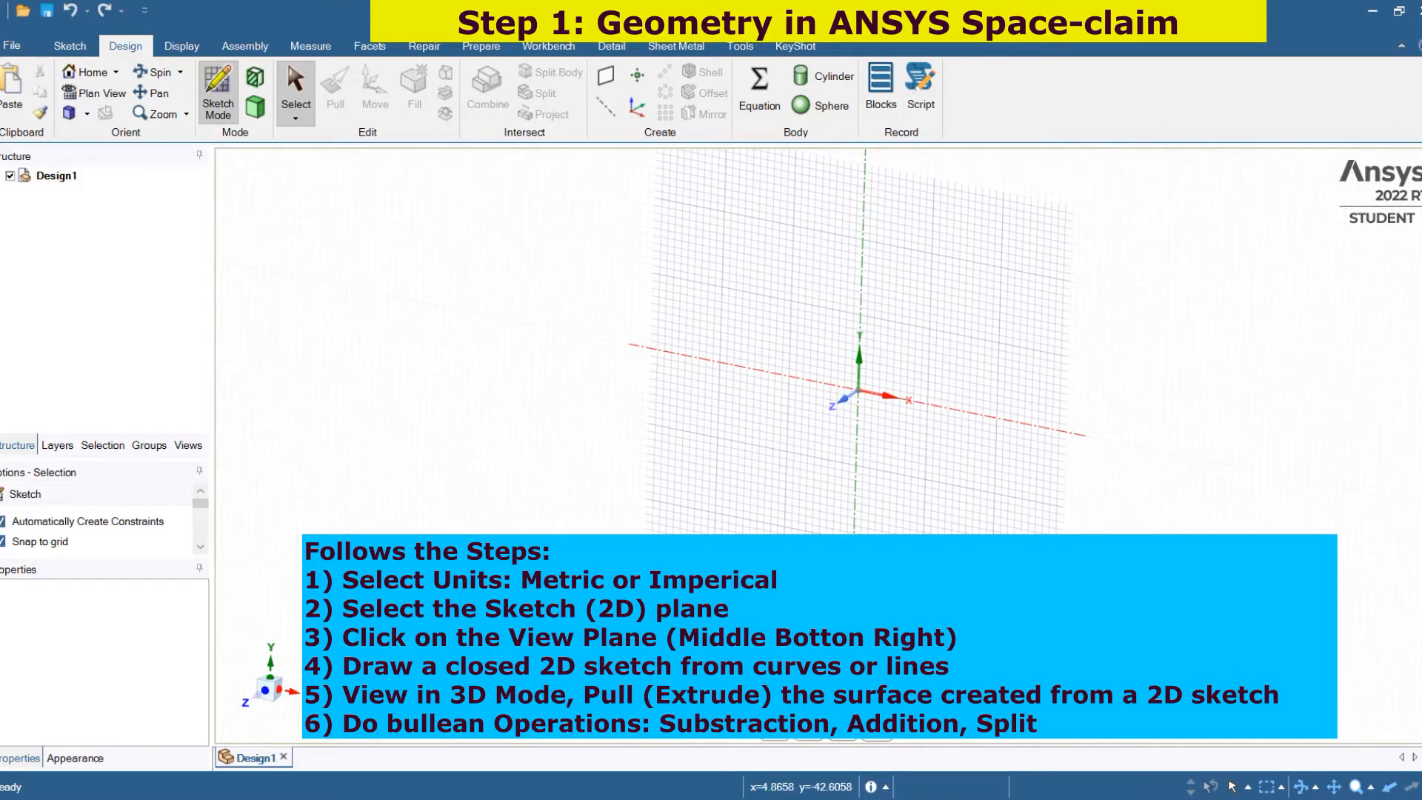
pyautogui.click(877, 739)
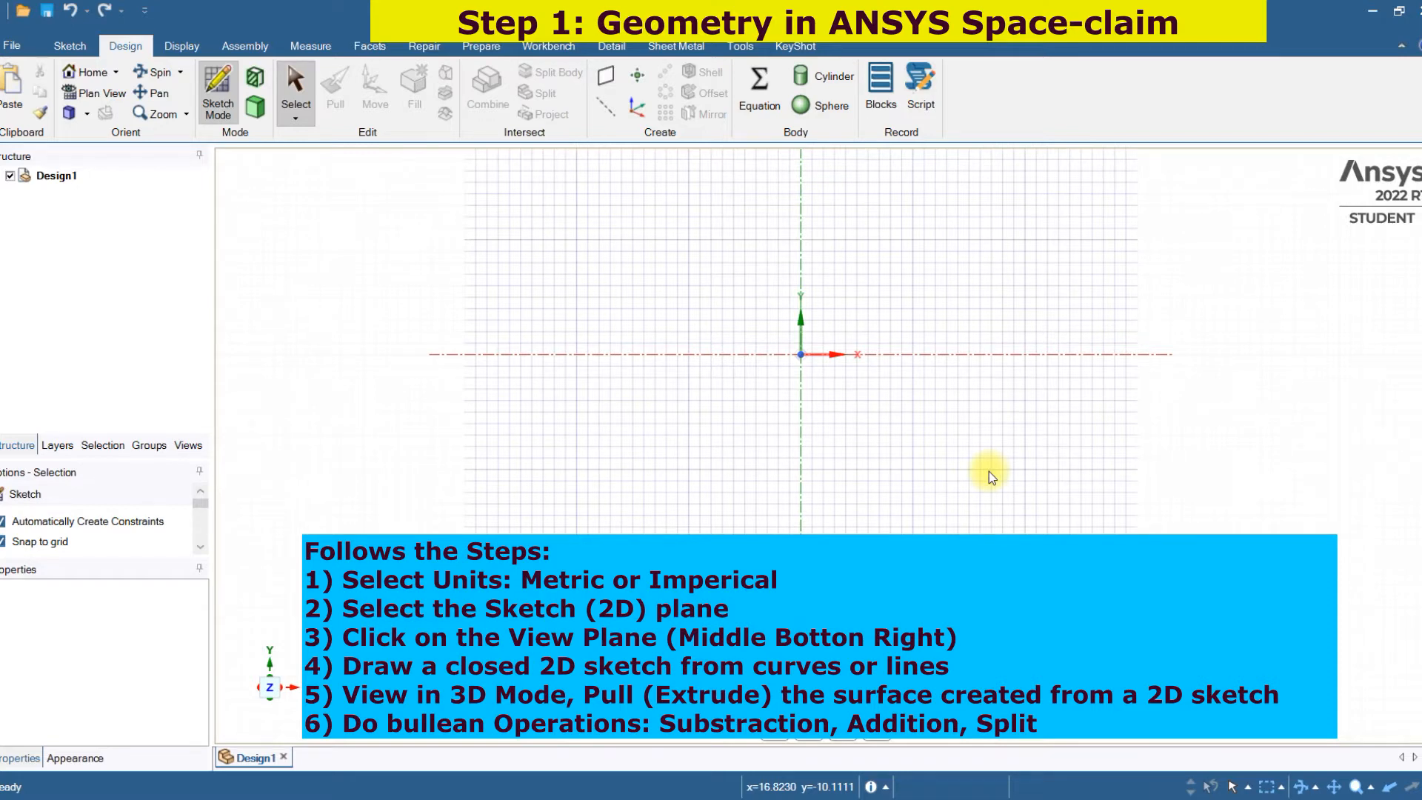
pyautogui.scroll(-2, 989, 471)
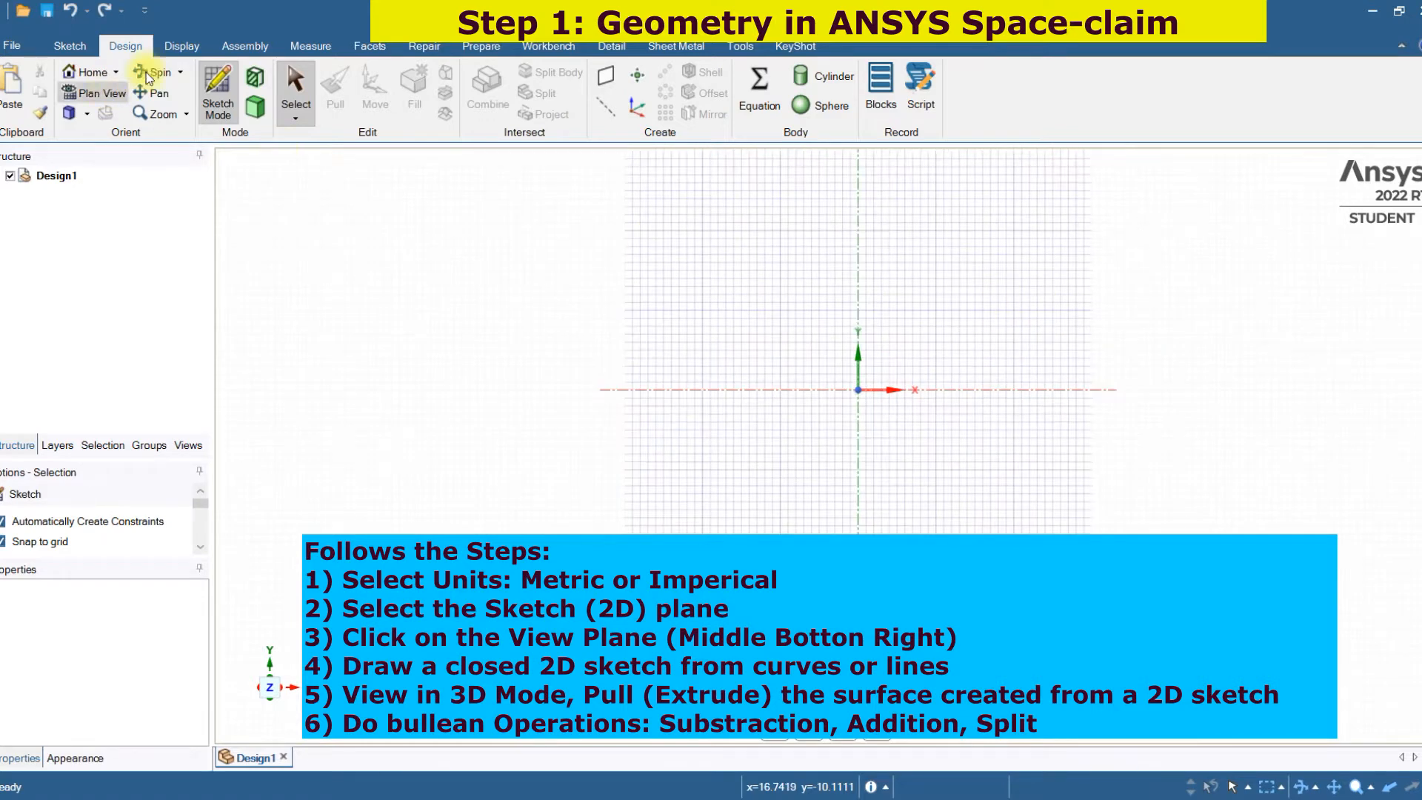
pyautogui.click(72, 47)
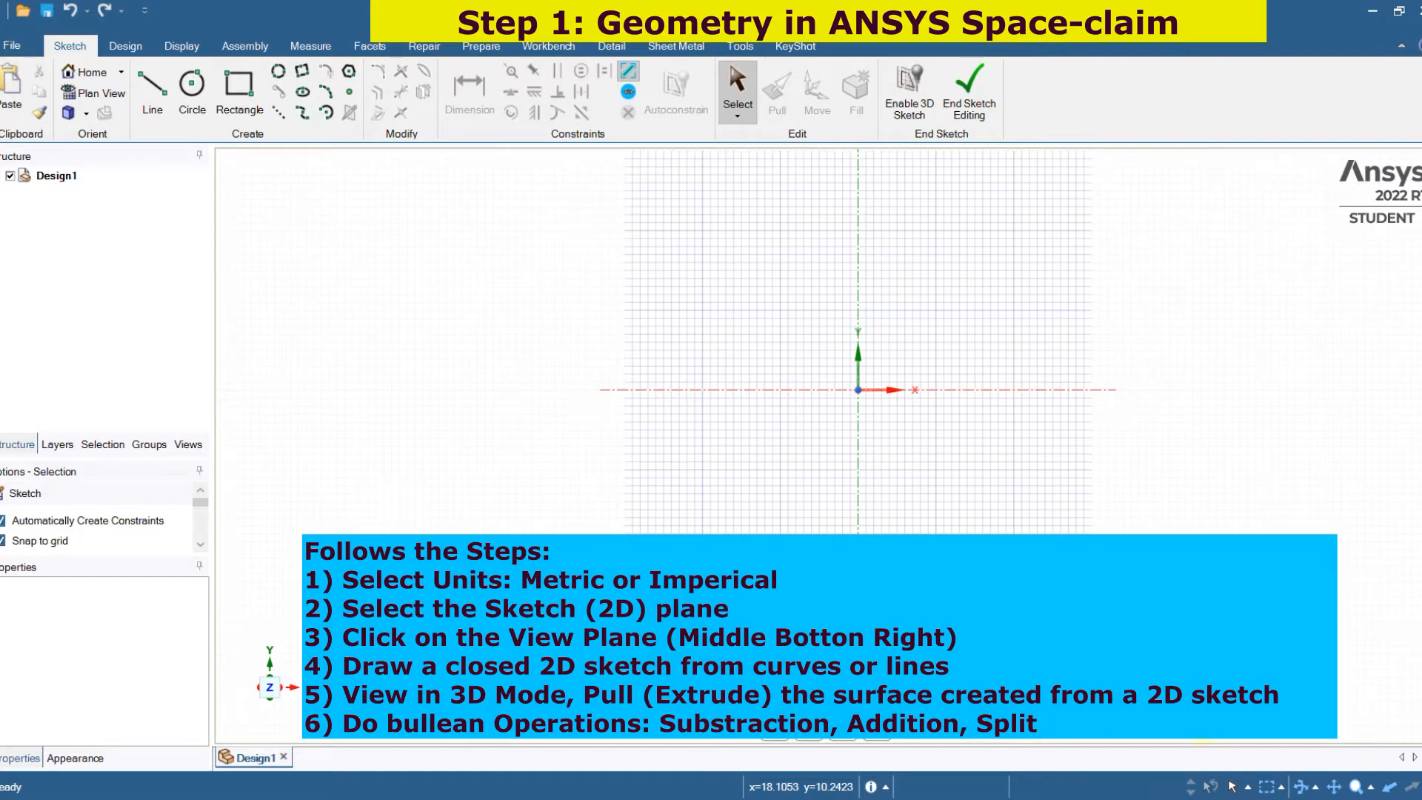
pyautogui.moveTo(89, 30)
pyautogui.mouseDown()
pyautogui.moveTo(70, 30)
pyautogui.moveTo(104, 31)
pyautogui.moveTo(152, 111)
pyautogui.moveTo(744, 341)
pyautogui.moveTo(749, 363)
pyautogui.mouseUp()
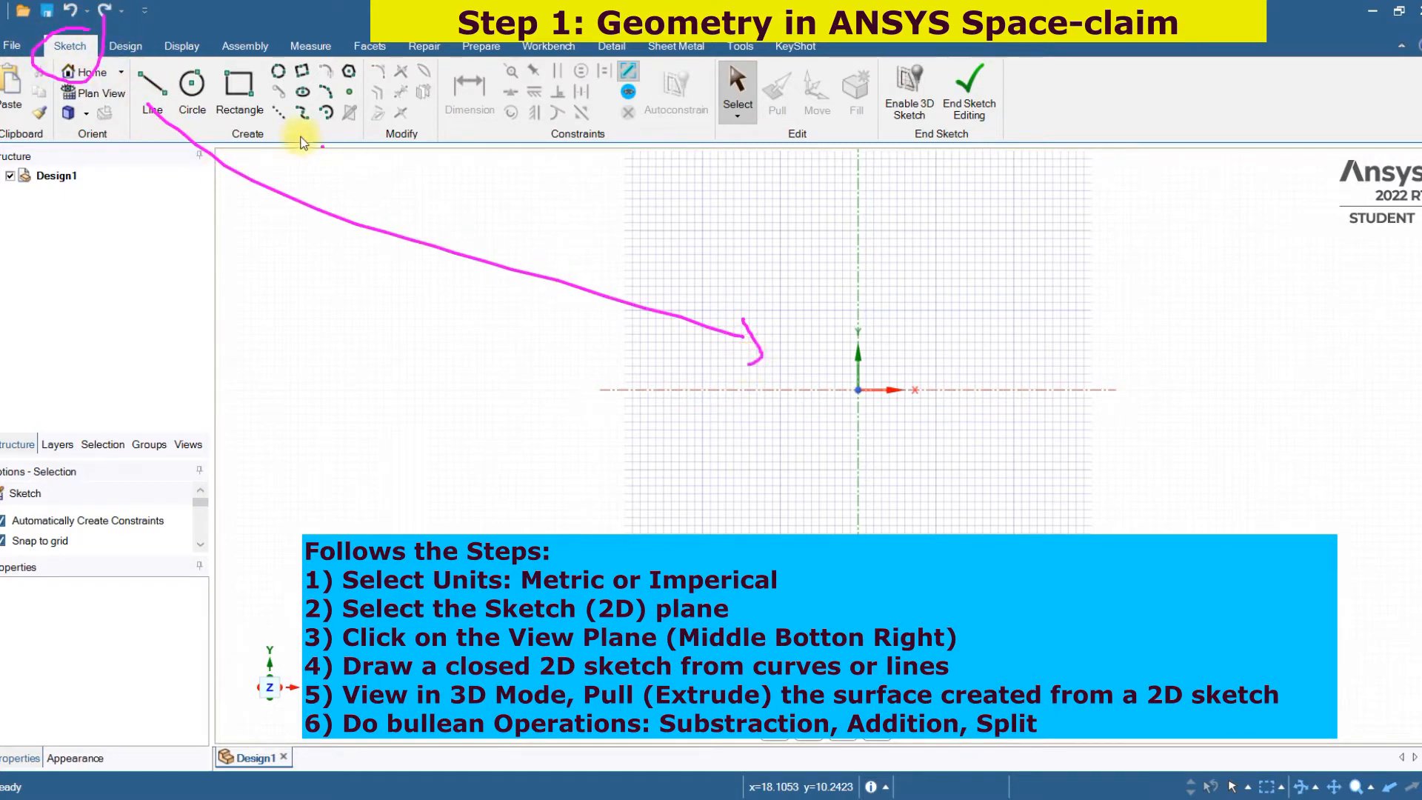
pyautogui.moveTo(207, 93); pyautogui.dragTo(732, 320)
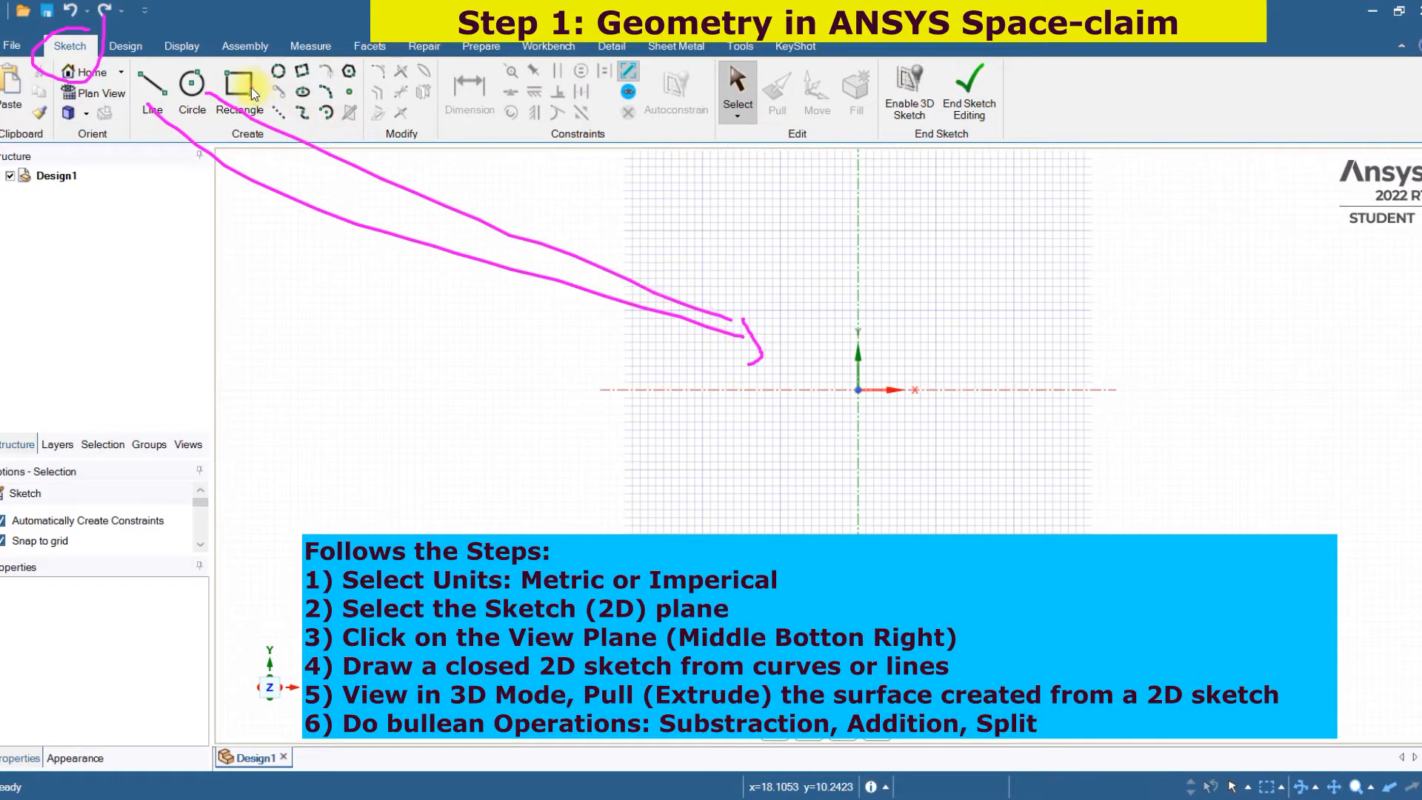
pyautogui.moveTo(252, 87); pyautogui.dragTo(651, 307)
pyautogui.moveTo(388, 59)
pyautogui.mouseDown()
pyautogui.moveTo(279, 43)
pyautogui.moveTo(300, 171)
pyautogui.moveTo(352, 73)
pyautogui.mouseUp()
pyautogui.moveTo(719, 74); pyautogui.dragTo(720, 101)
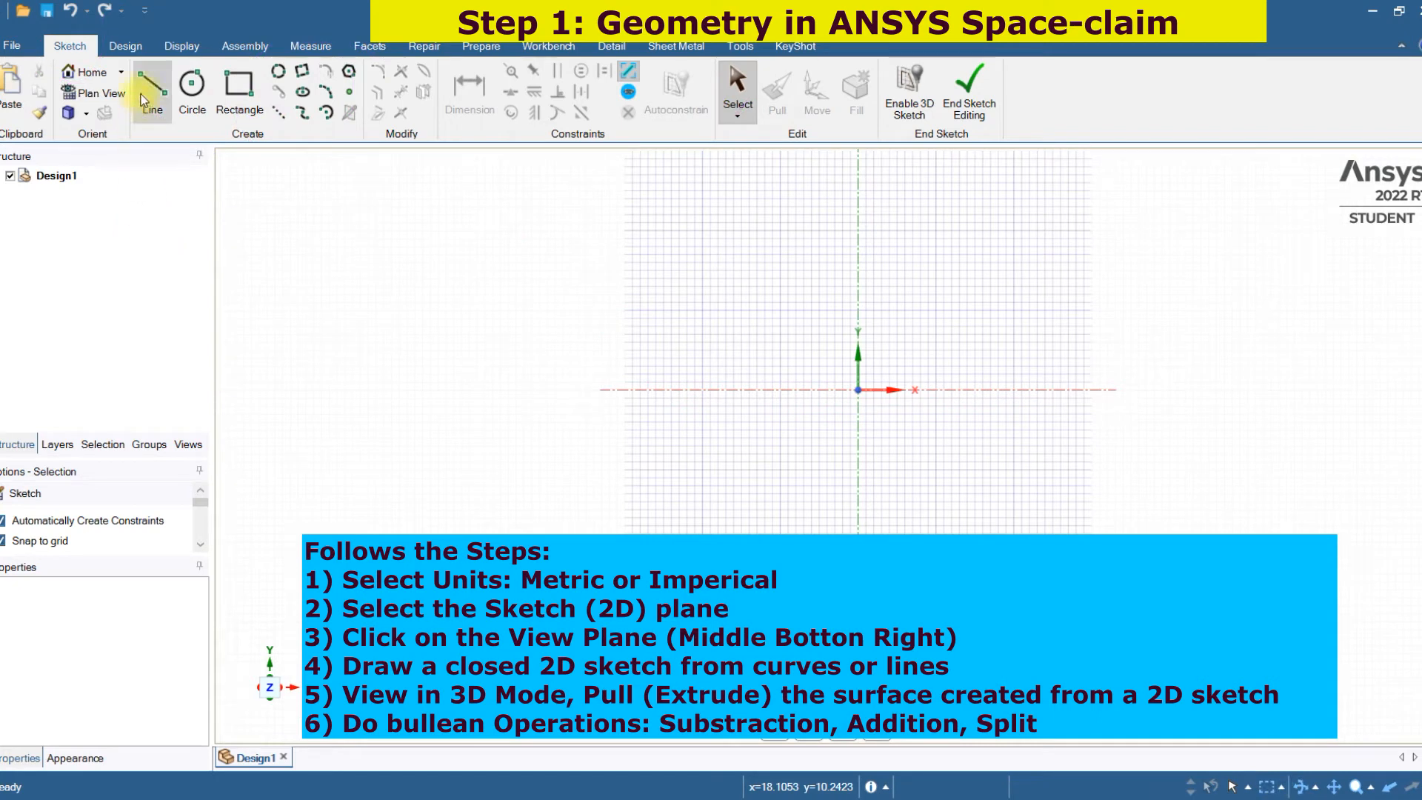
# Step: Sketch a circle centred on the origin with a diameter of 30 mm
pyautogui.click(192, 90)
pyautogui.click(860, 391)
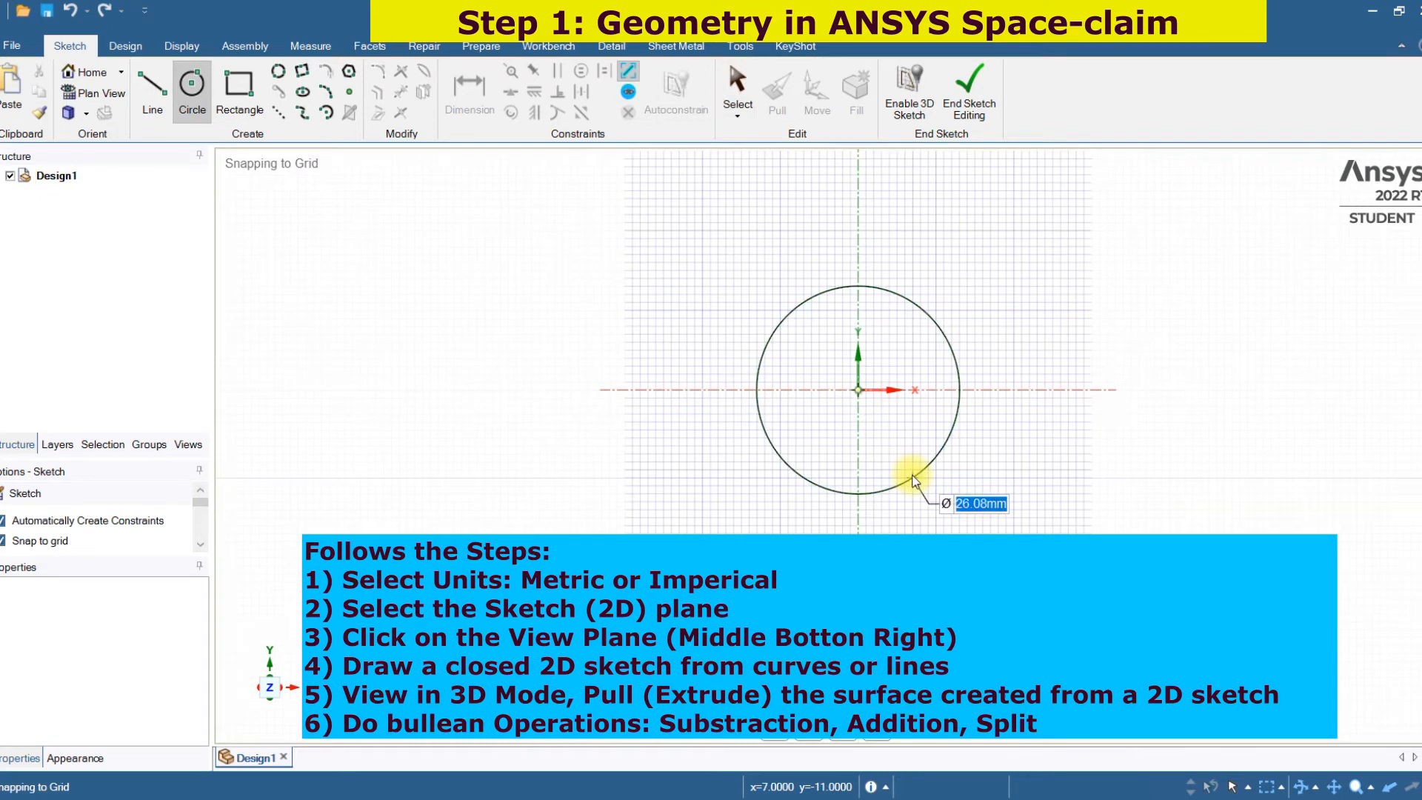
pyautogui.write('30')
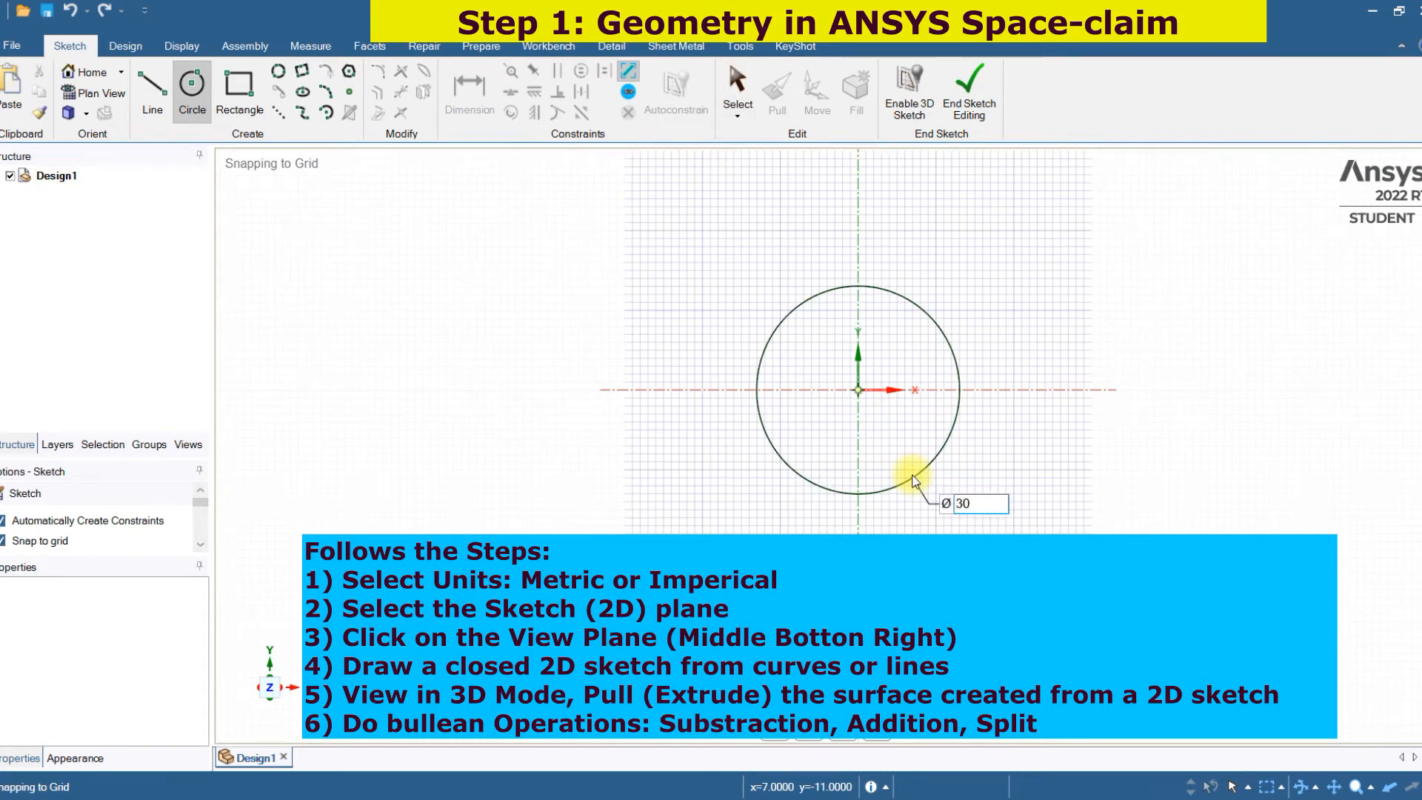
pyautogui.click(1113, 521)
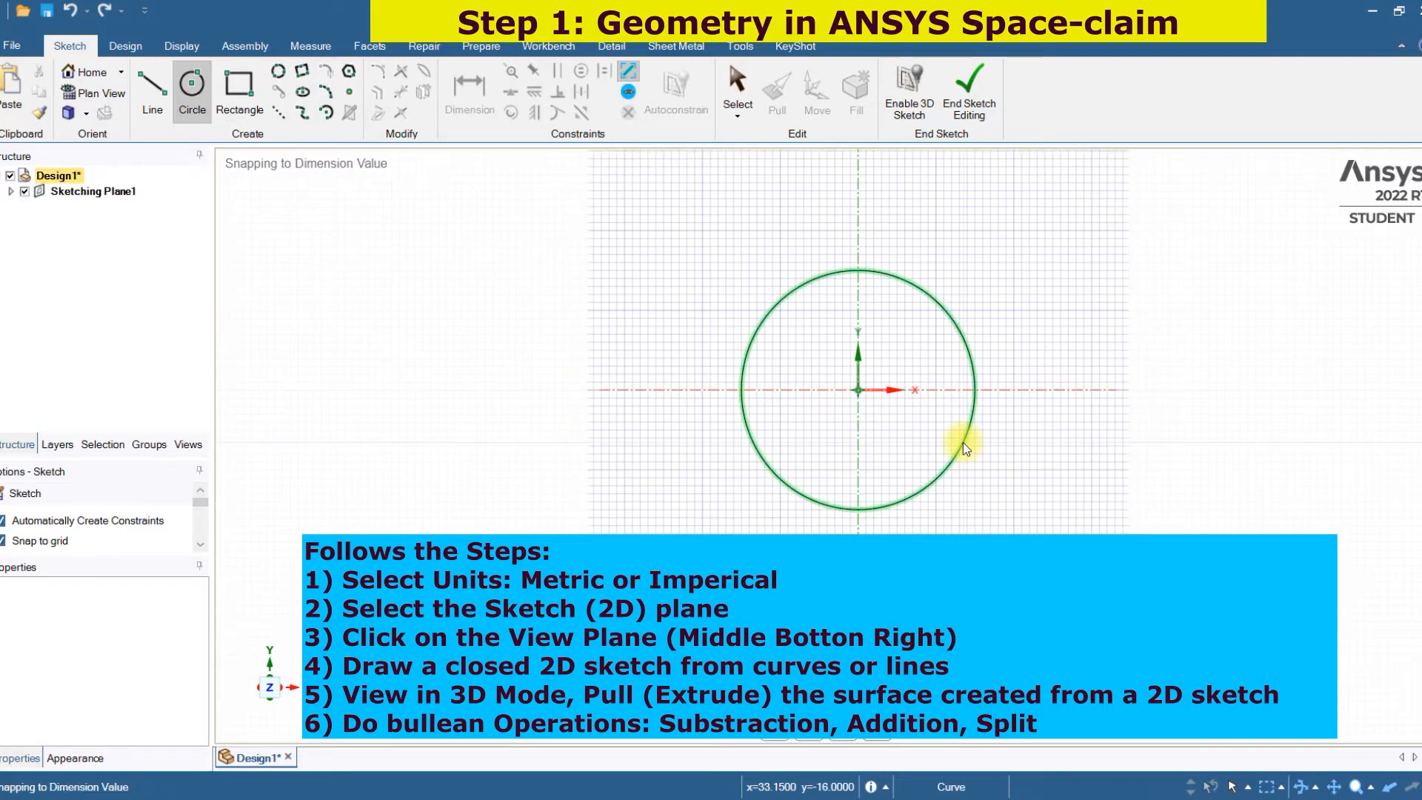
# Step: Try setting this document's units to Imperial with Feet & Inches as the length unit
pyautogui.click(12, 45)
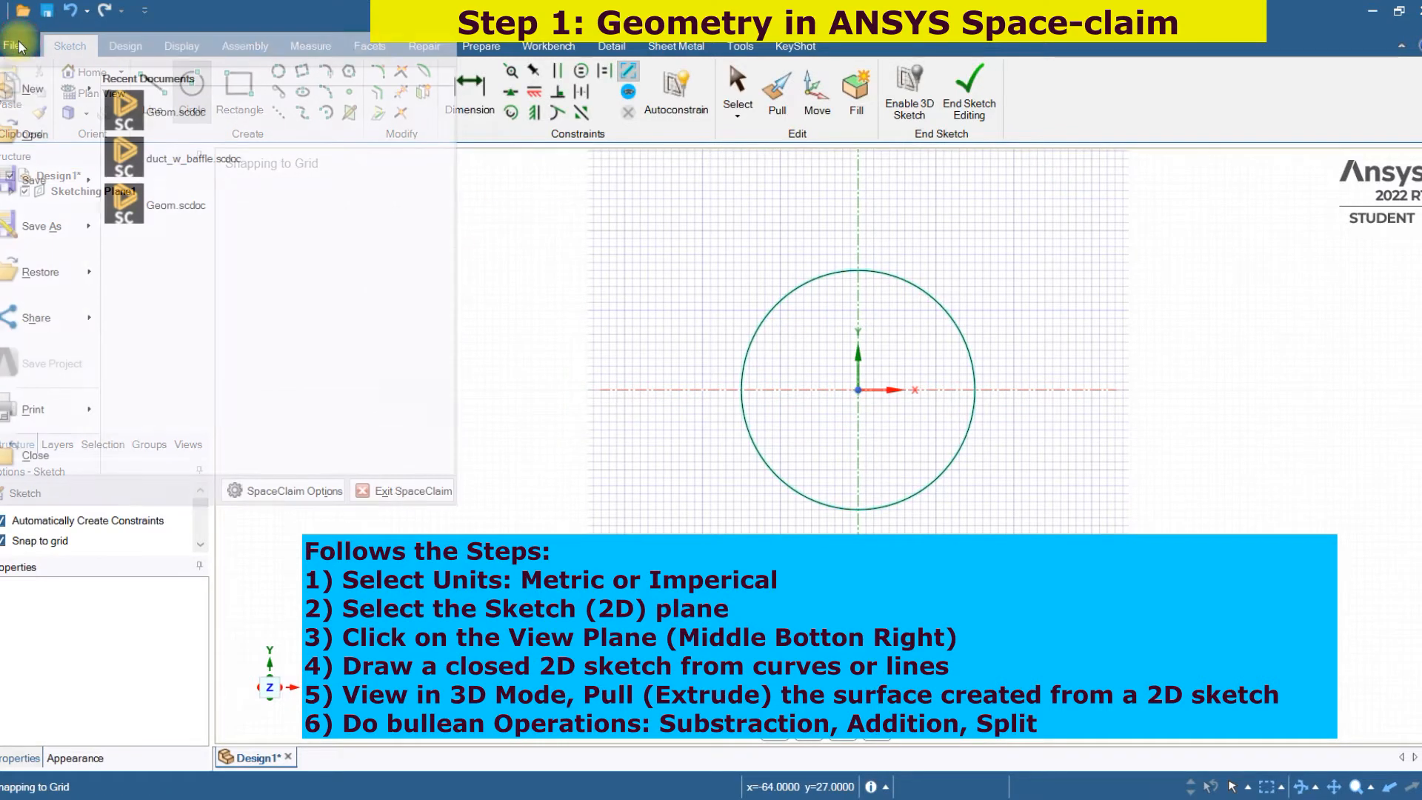
pyautogui.click(274, 495)
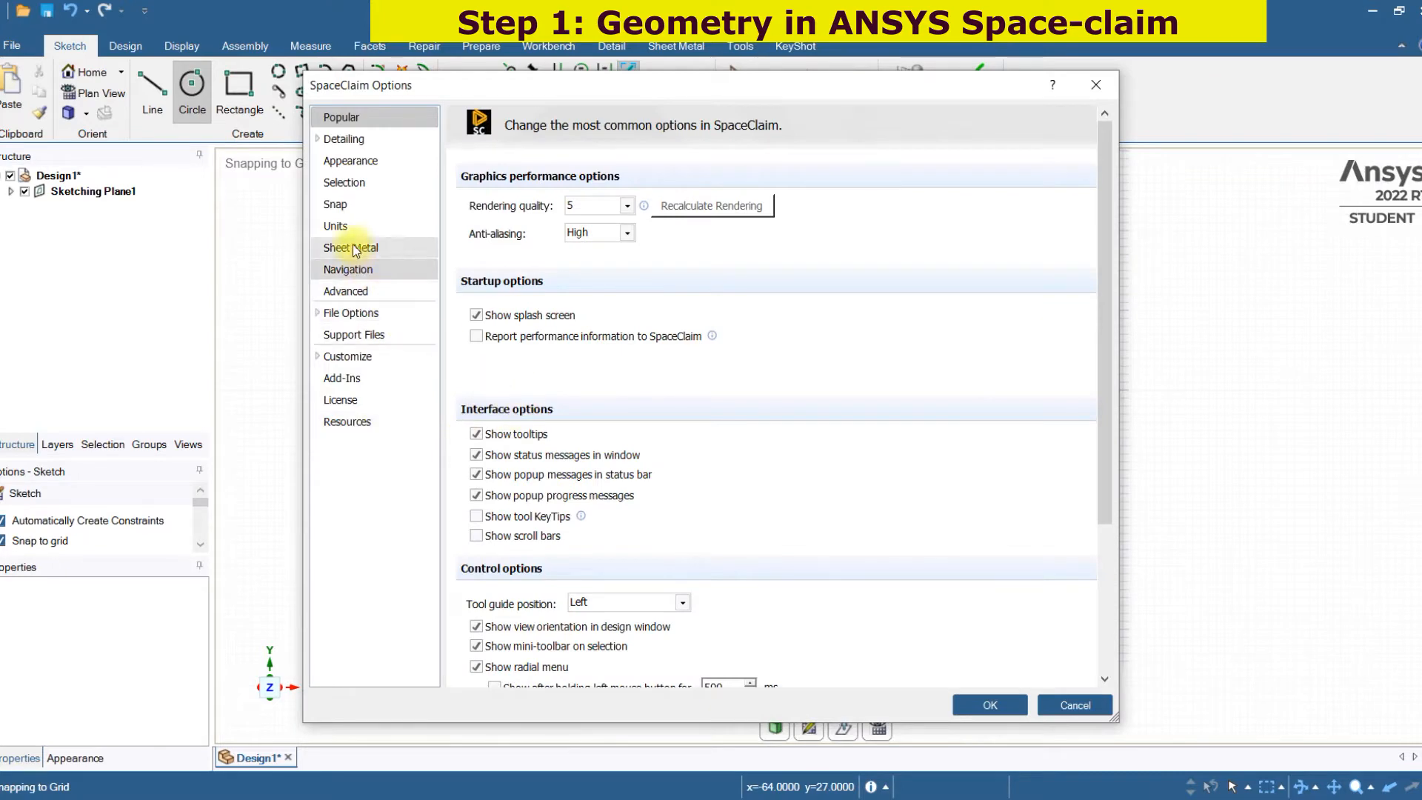
pyautogui.click(345, 231)
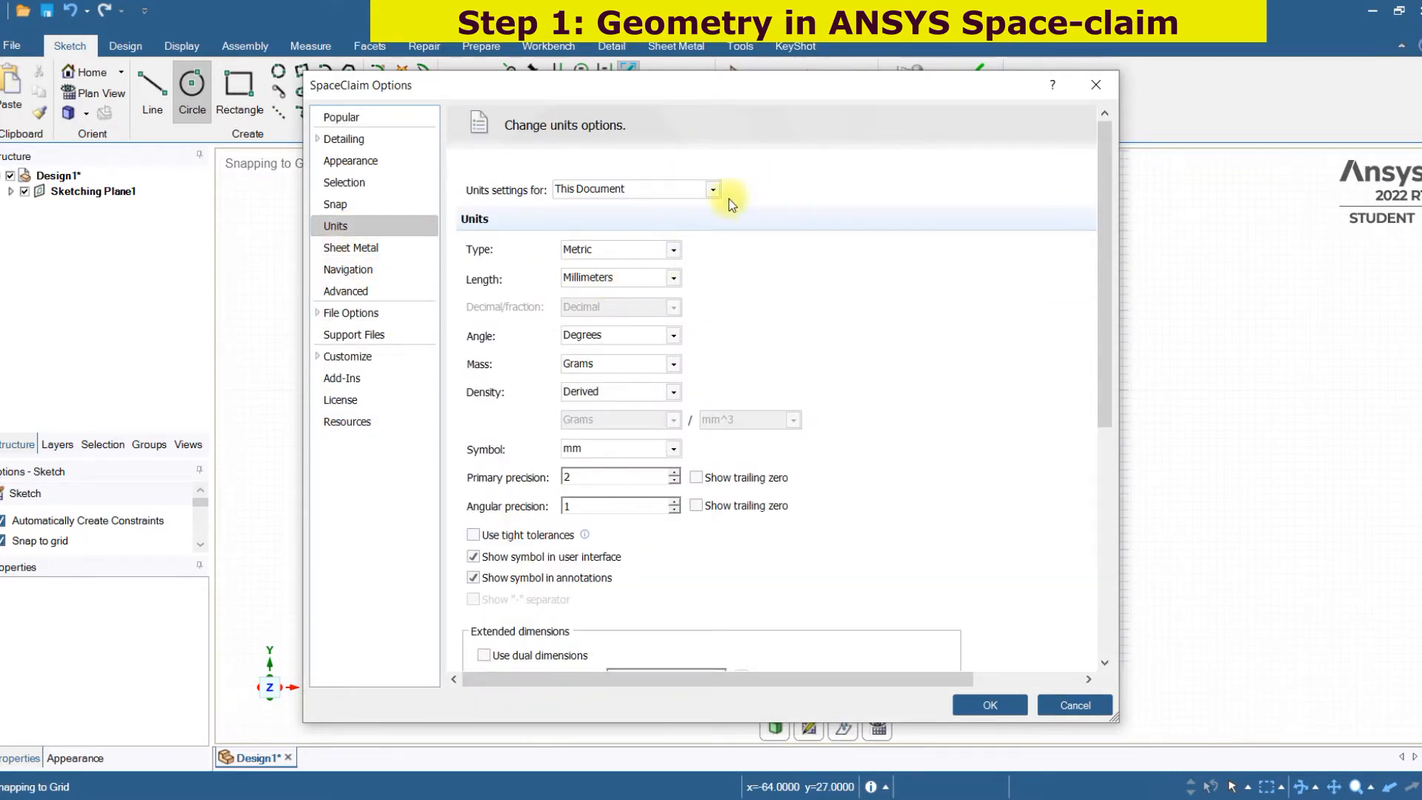
pyautogui.moveTo(794, 90); pyautogui.dragTo(667, 86)
pyautogui.click(541, 252)
pyautogui.click(470, 276)
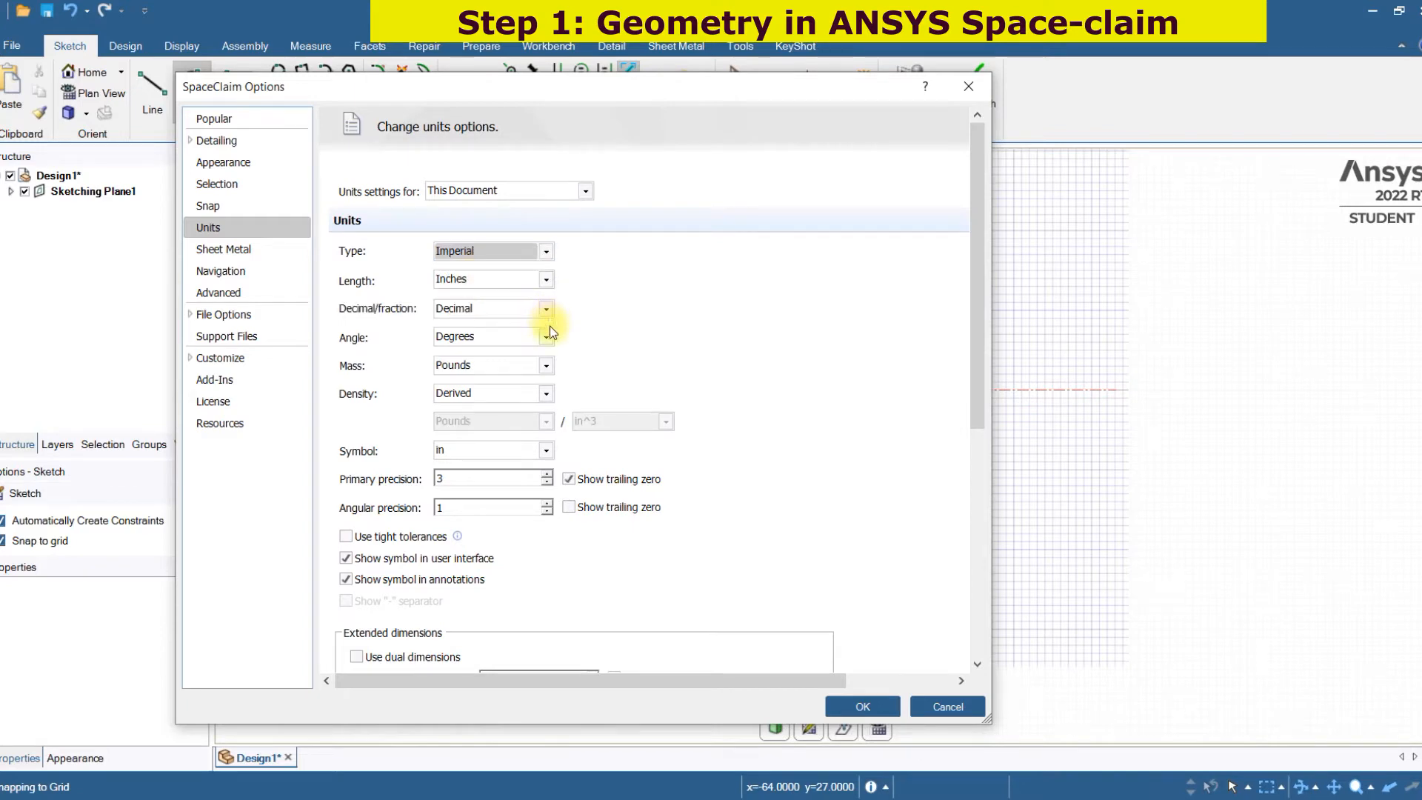
pyautogui.click(547, 280)
pyautogui.click(501, 321)
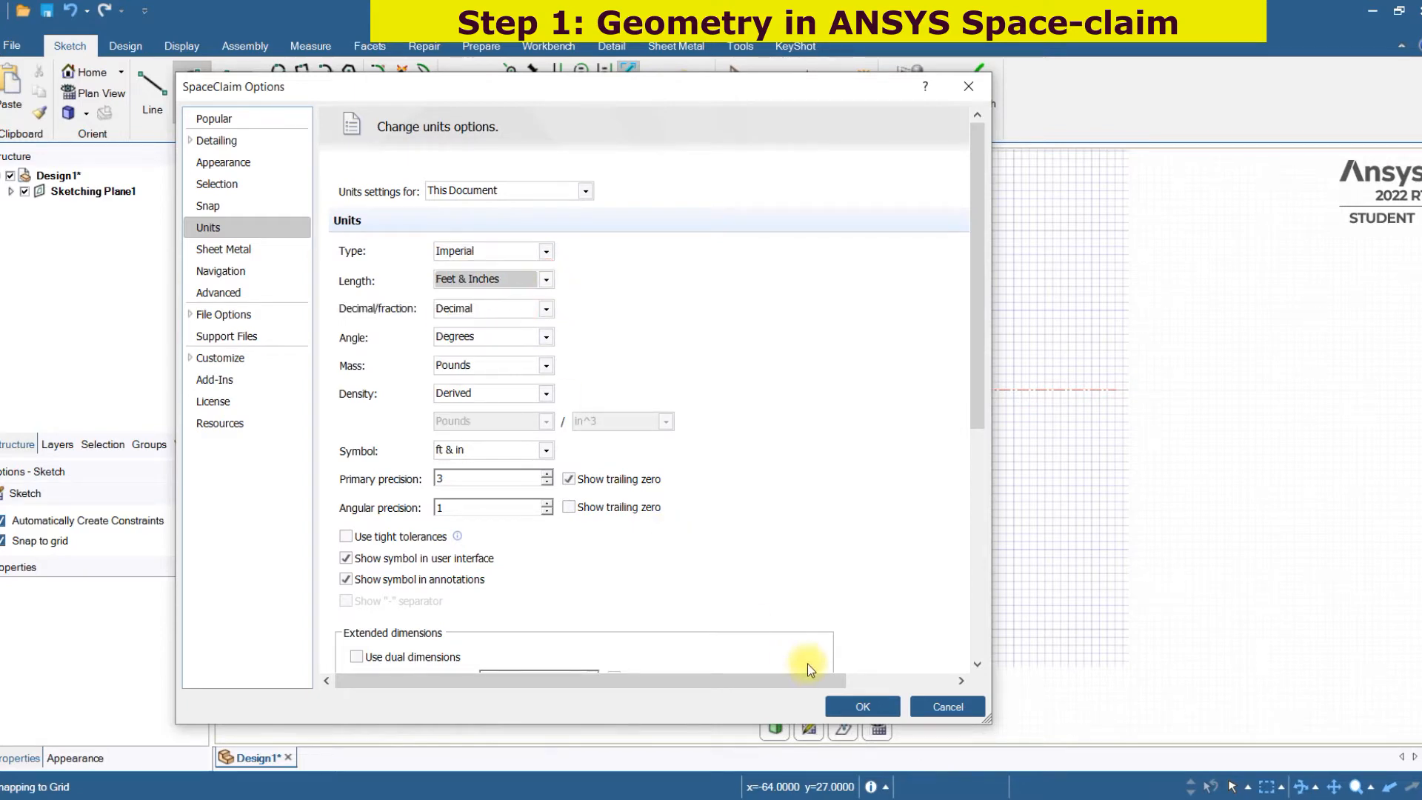
pyautogui.click(1273, 790)
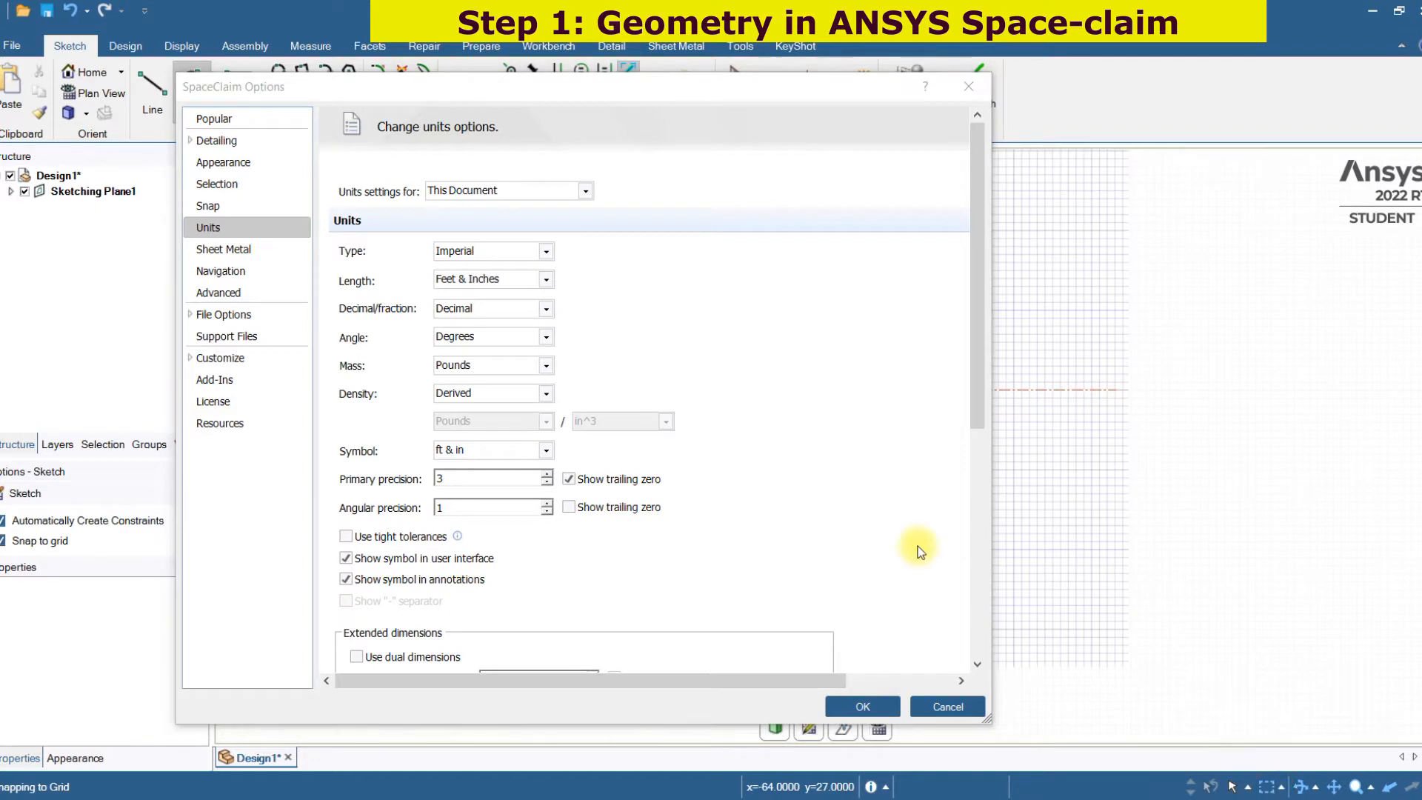
pyautogui.click(1268, 787)
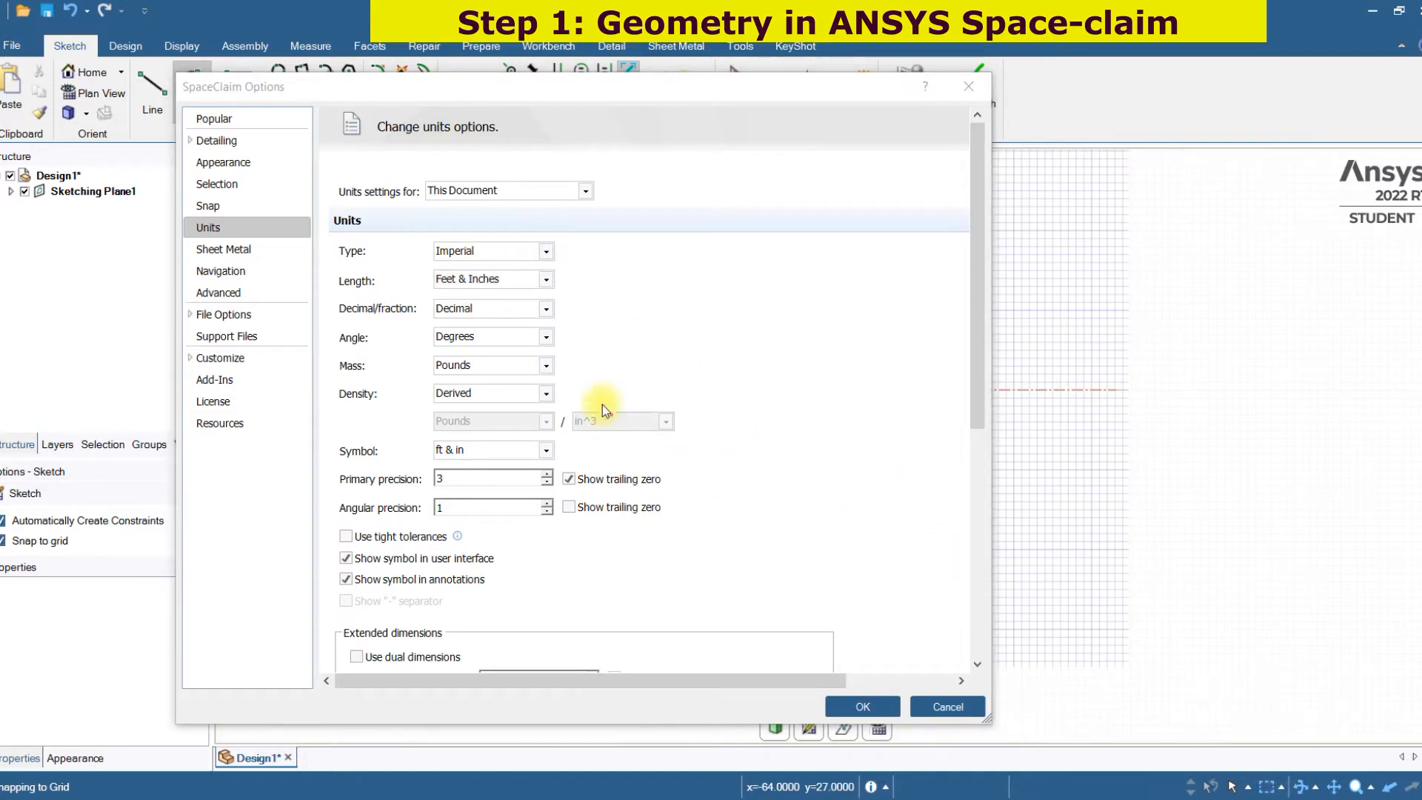
pyautogui.moveTo(588, 246)
pyautogui.mouseDown()
pyautogui.moveTo(443, 207)
pyautogui.moveTo(494, 410)
pyautogui.moveTo(613, 307)
pyautogui.moveTo(811, 254)
pyautogui.mouseUp()
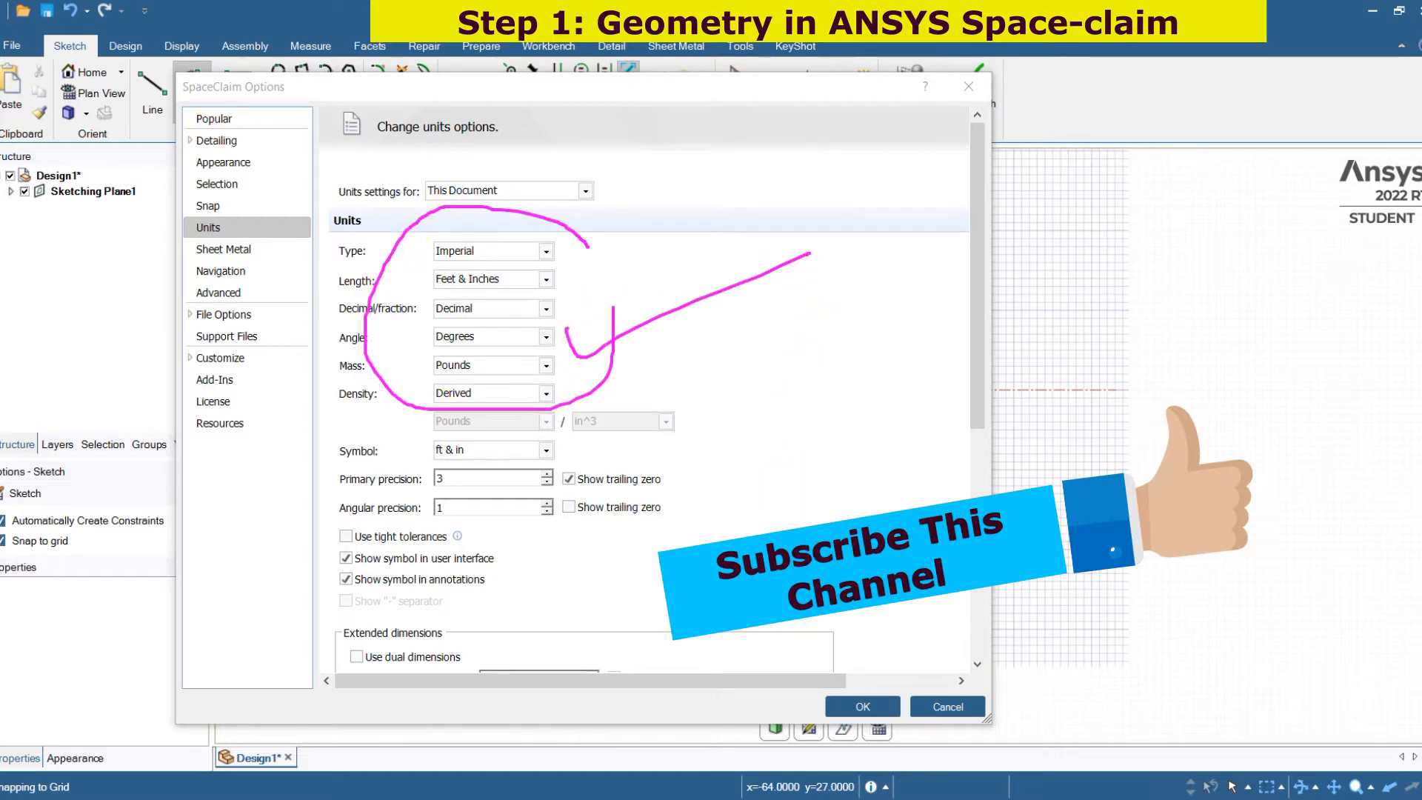
pyautogui.moveTo(538, 252); pyautogui.dragTo(575, 241)
pyautogui.click(1278, 786)
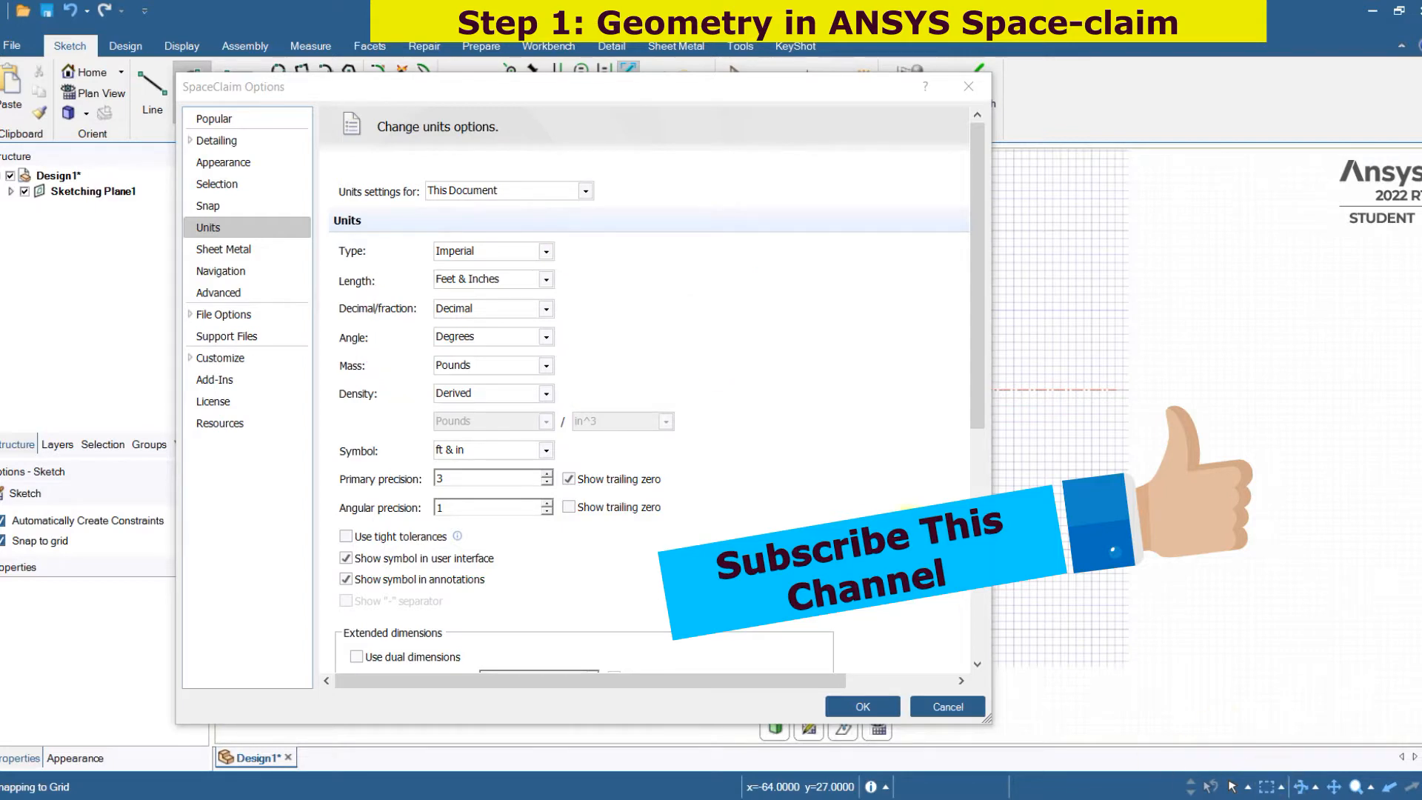
pyautogui.click(935, 708)
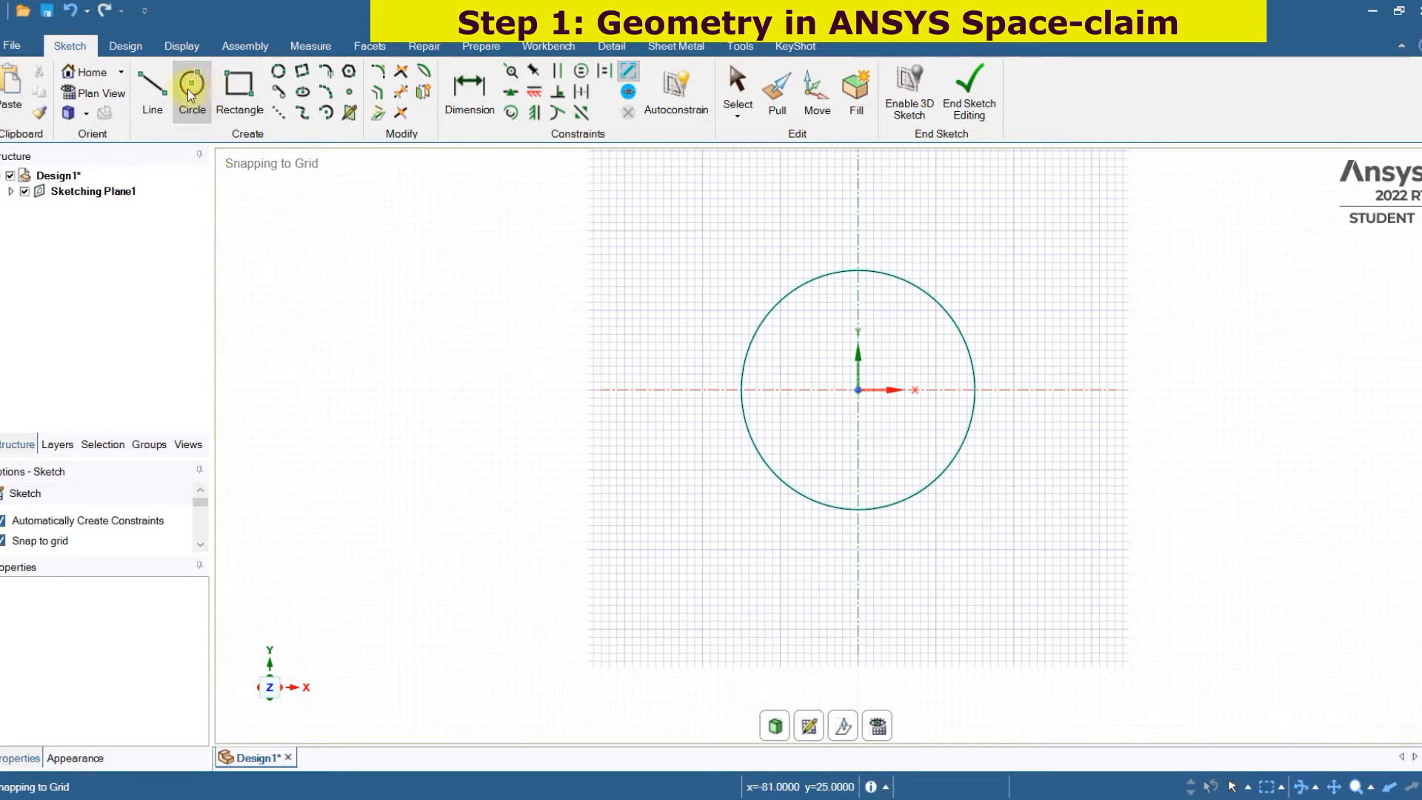
pyautogui.click(239, 88)
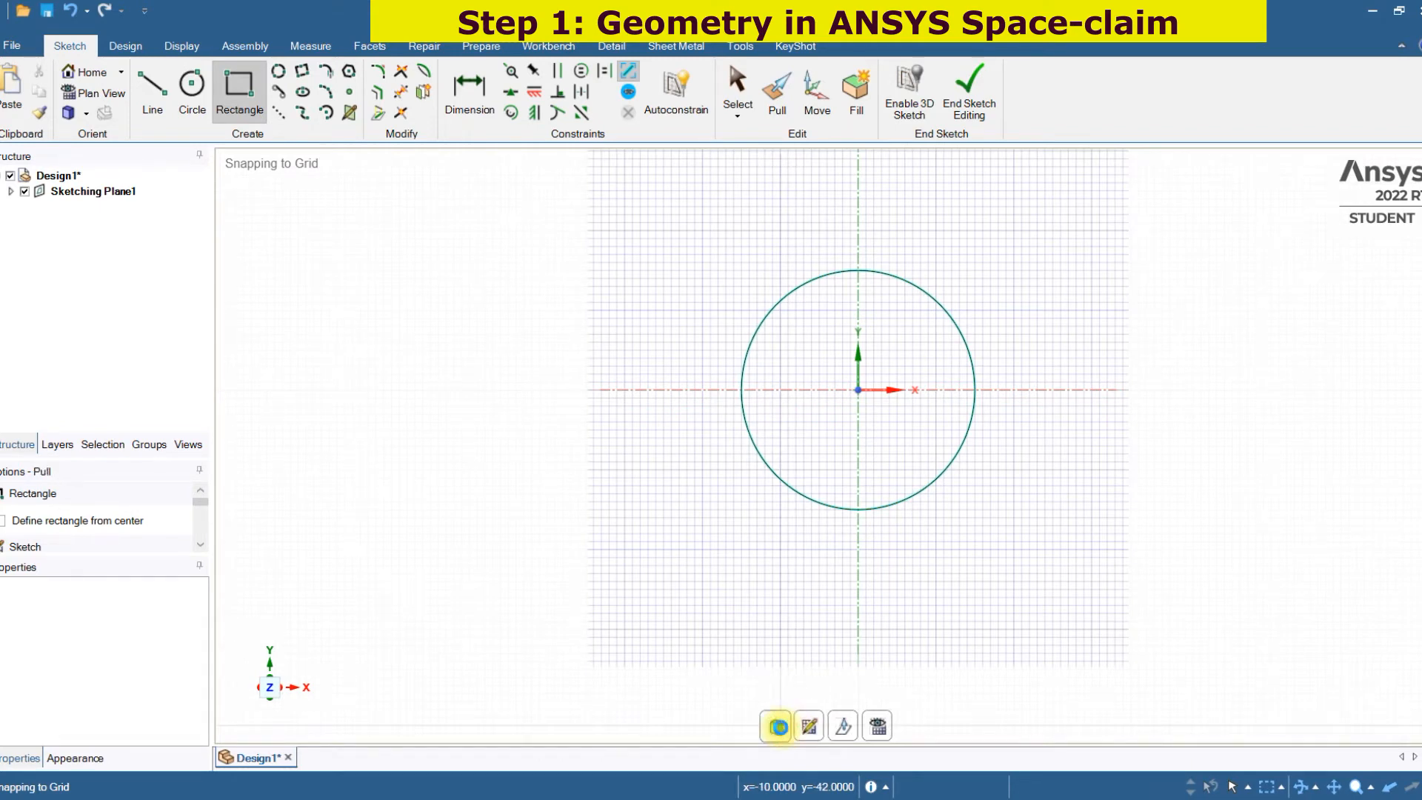
# Step: Convert the circle sketch into a surface and select its circular face with the Pull tool
pyautogui.click(780, 730)
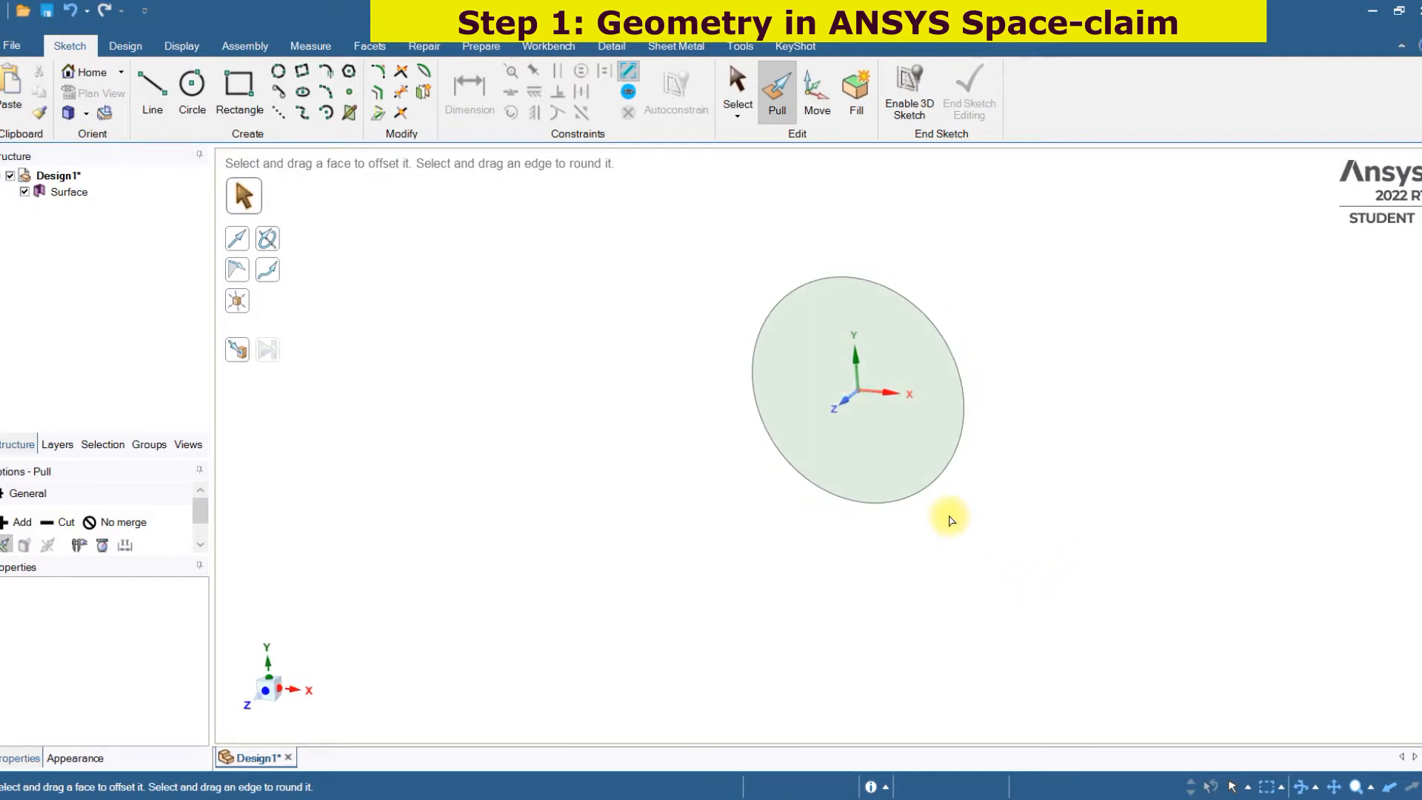
pyautogui.click(938, 480)
pyautogui.press('Escape')
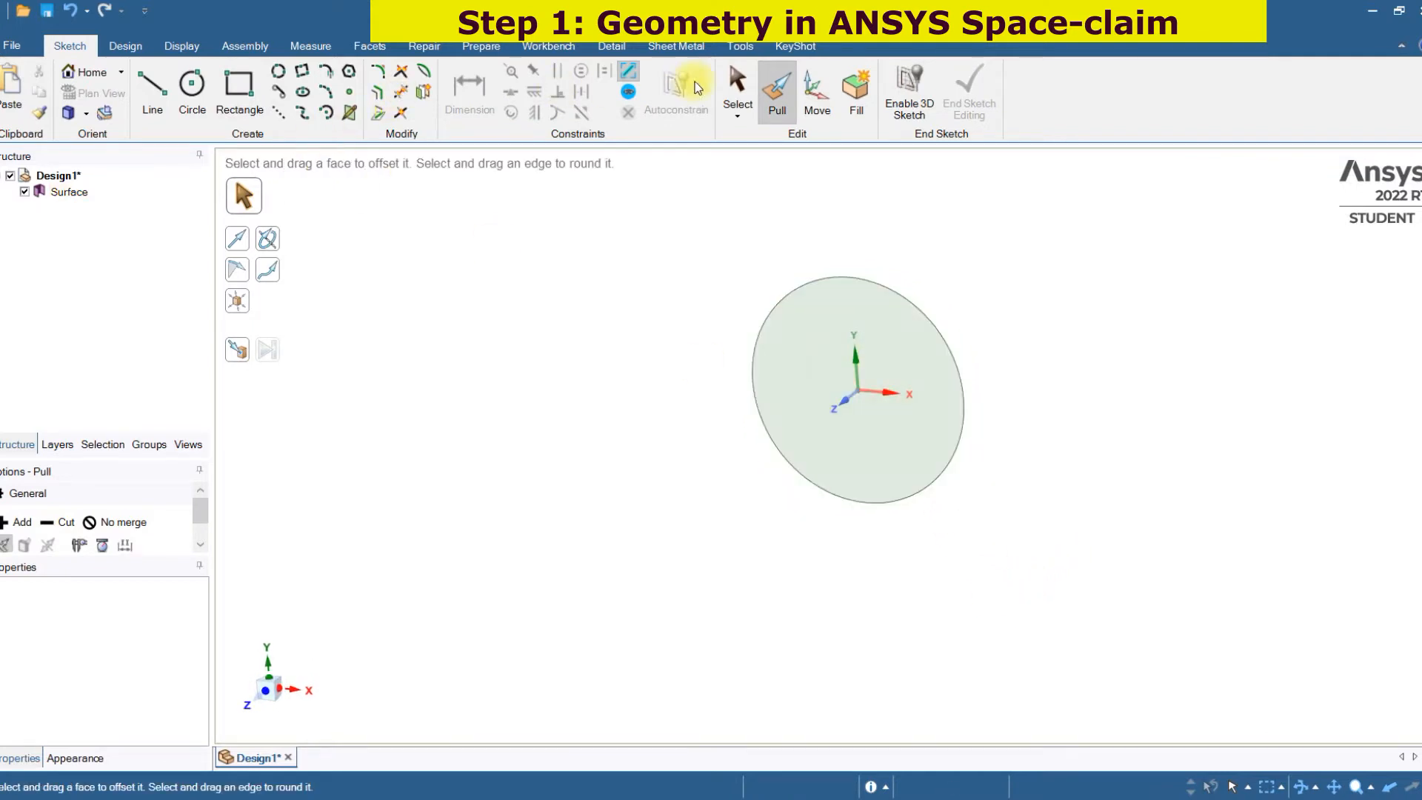
pyautogui.click(772, 100)
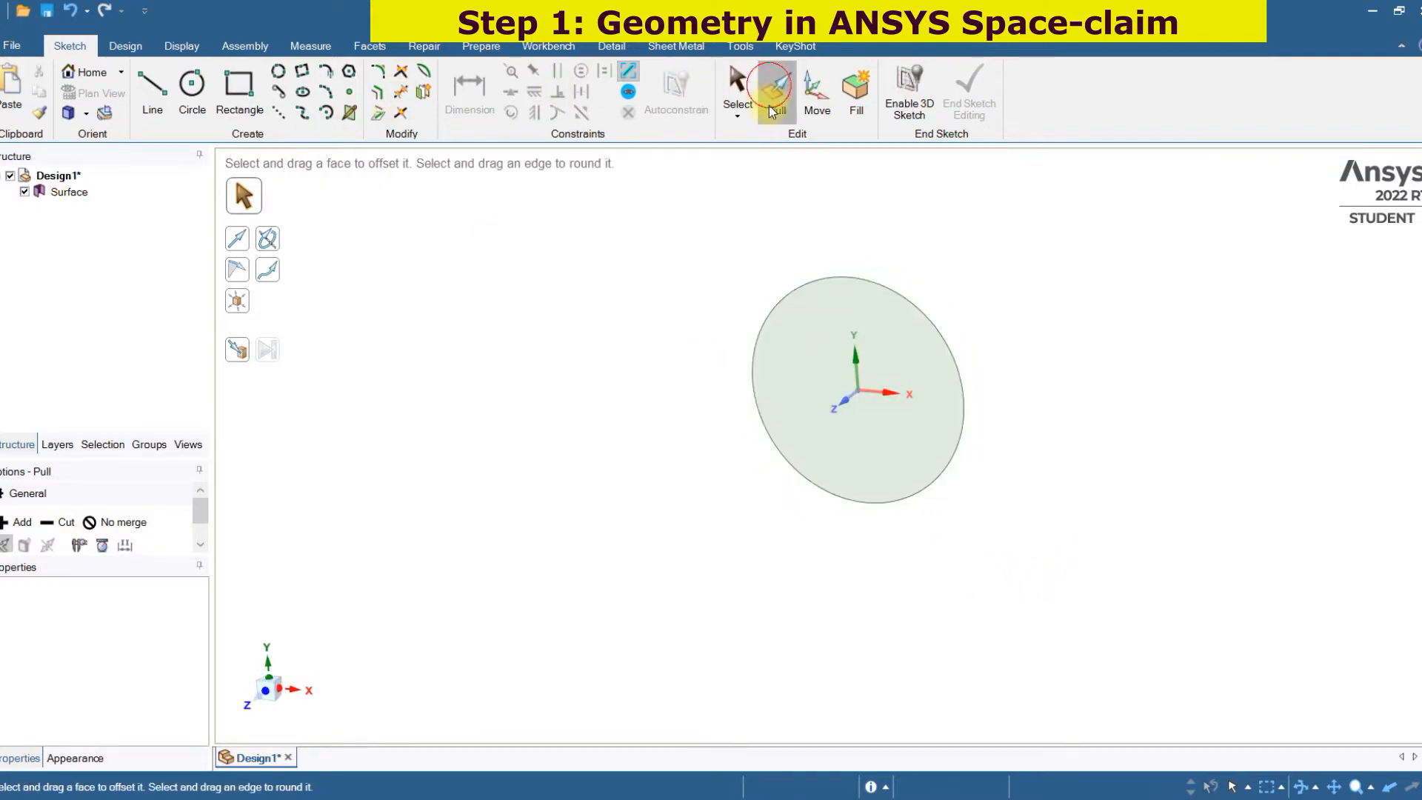
pyautogui.click(800, 366)
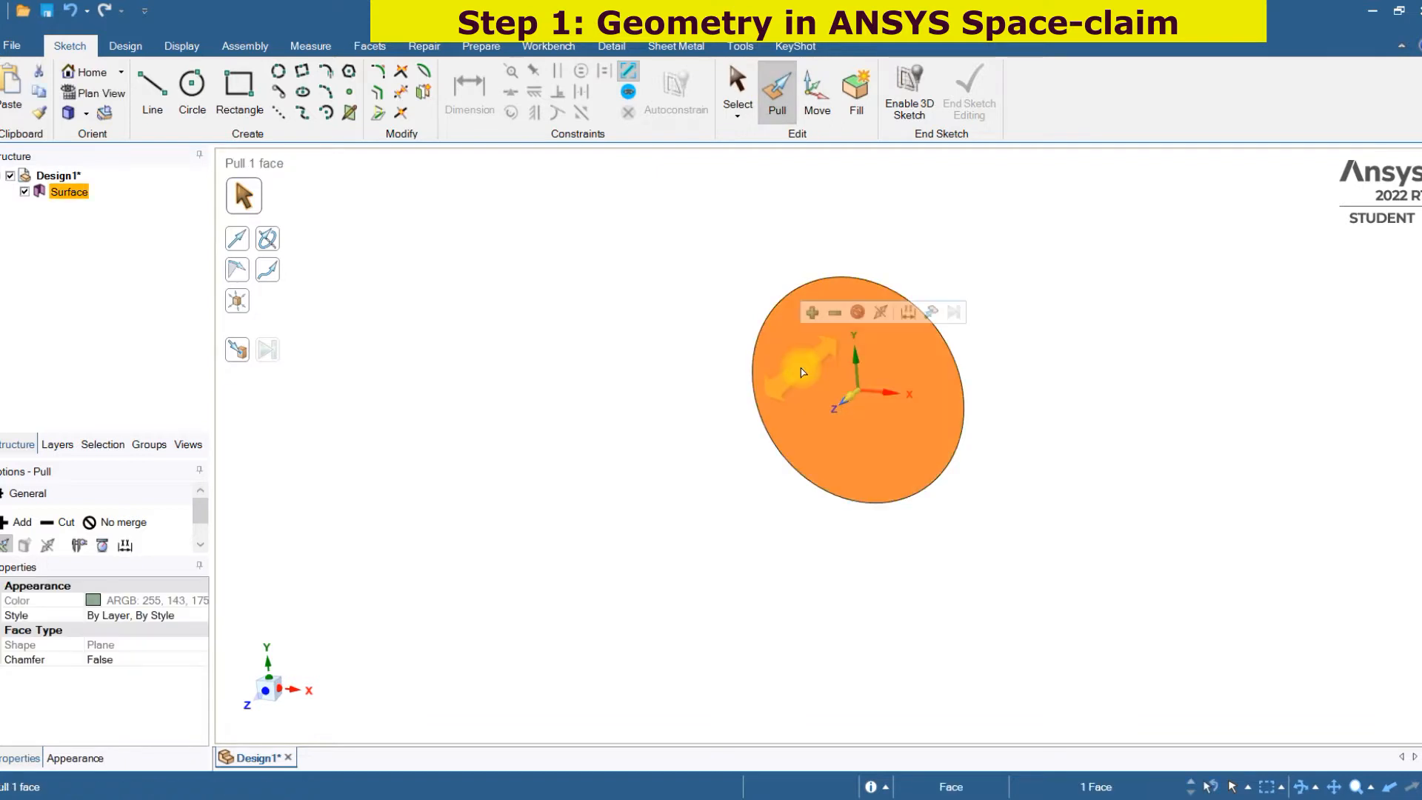
pyautogui.click(716, 494)
pyautogui.click(840, 437)
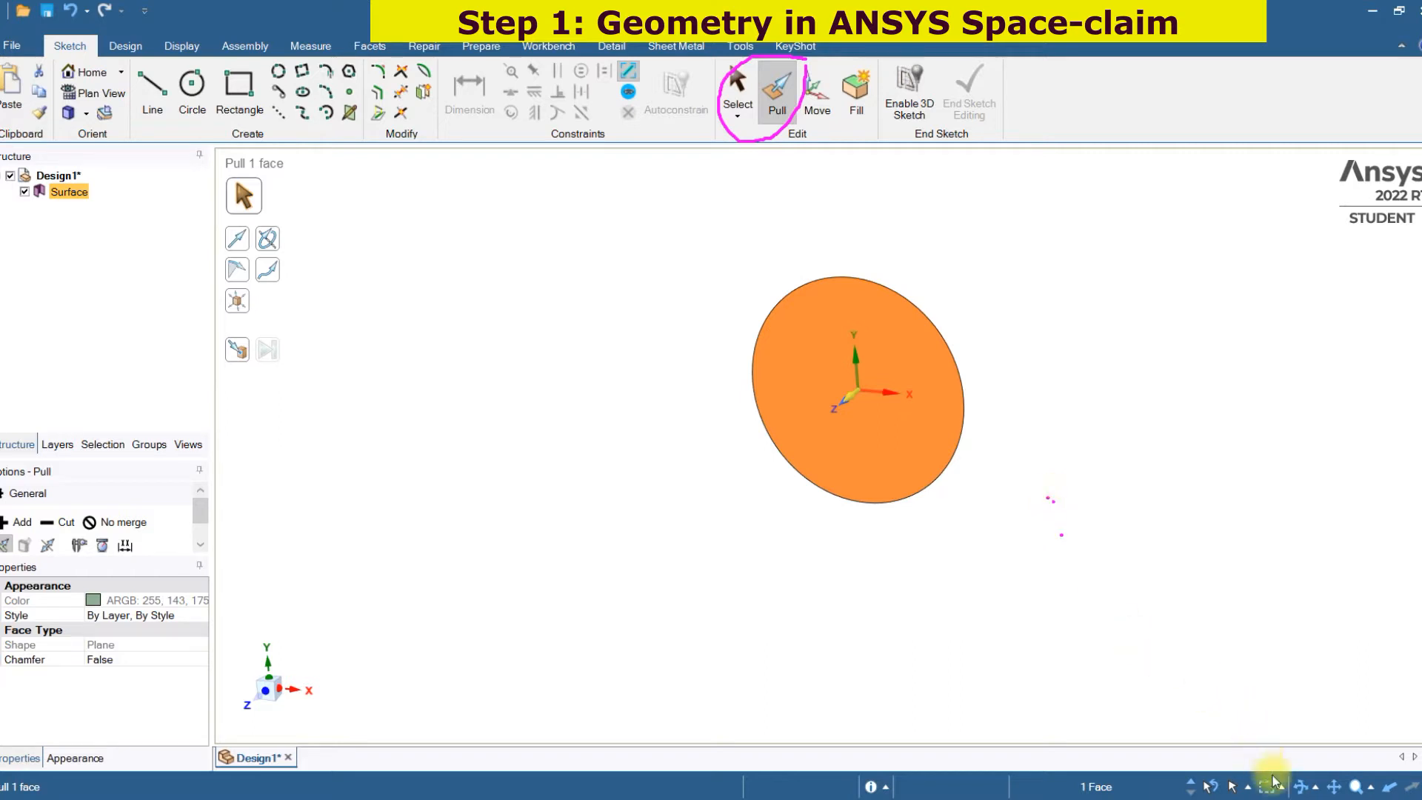
pyautogui.click(1105, 465)
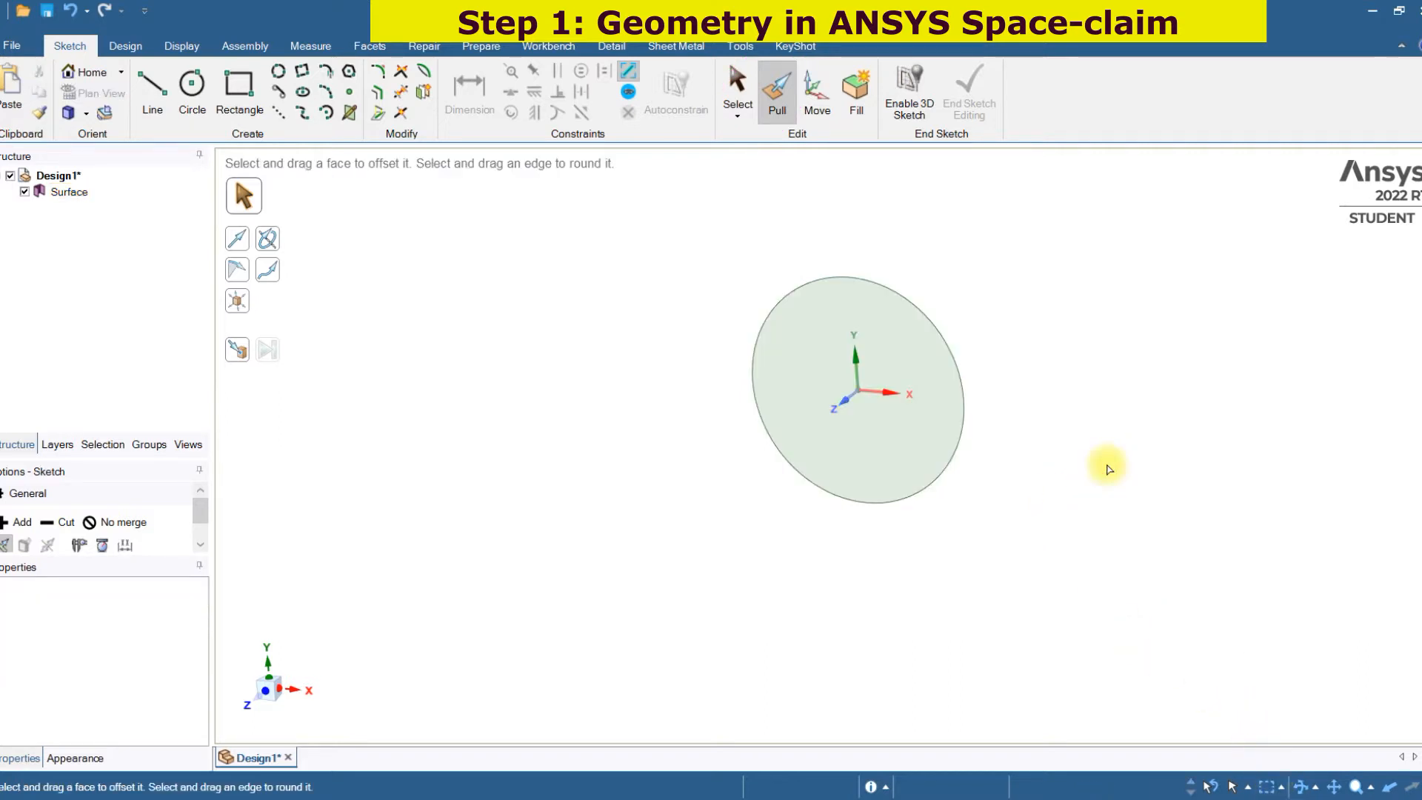
# Step: Return to an empty sketch on the XY plane and draw a circle about 24.4 mm in diameter centred on the origin
pyautogui.press('c')
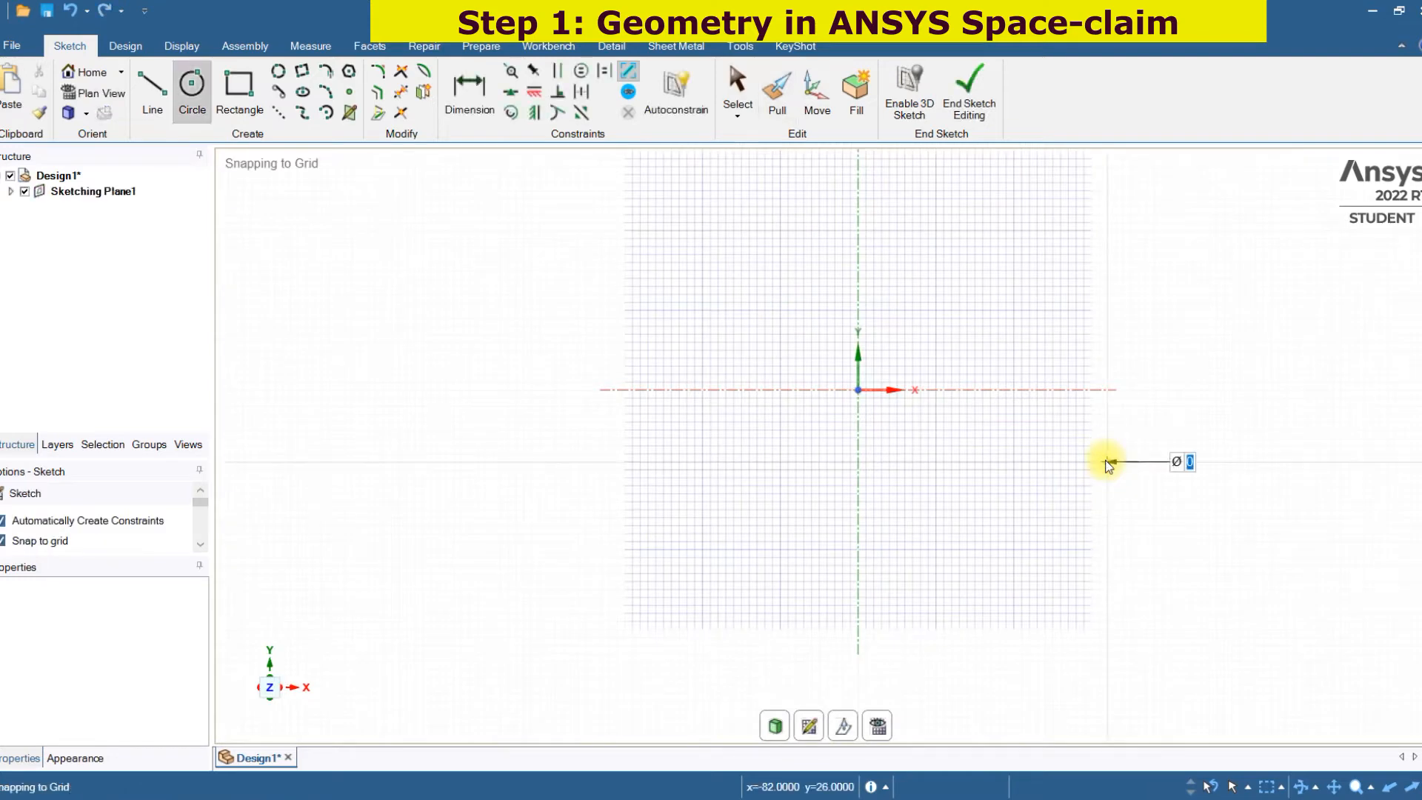
pyautogui.press('Escape')
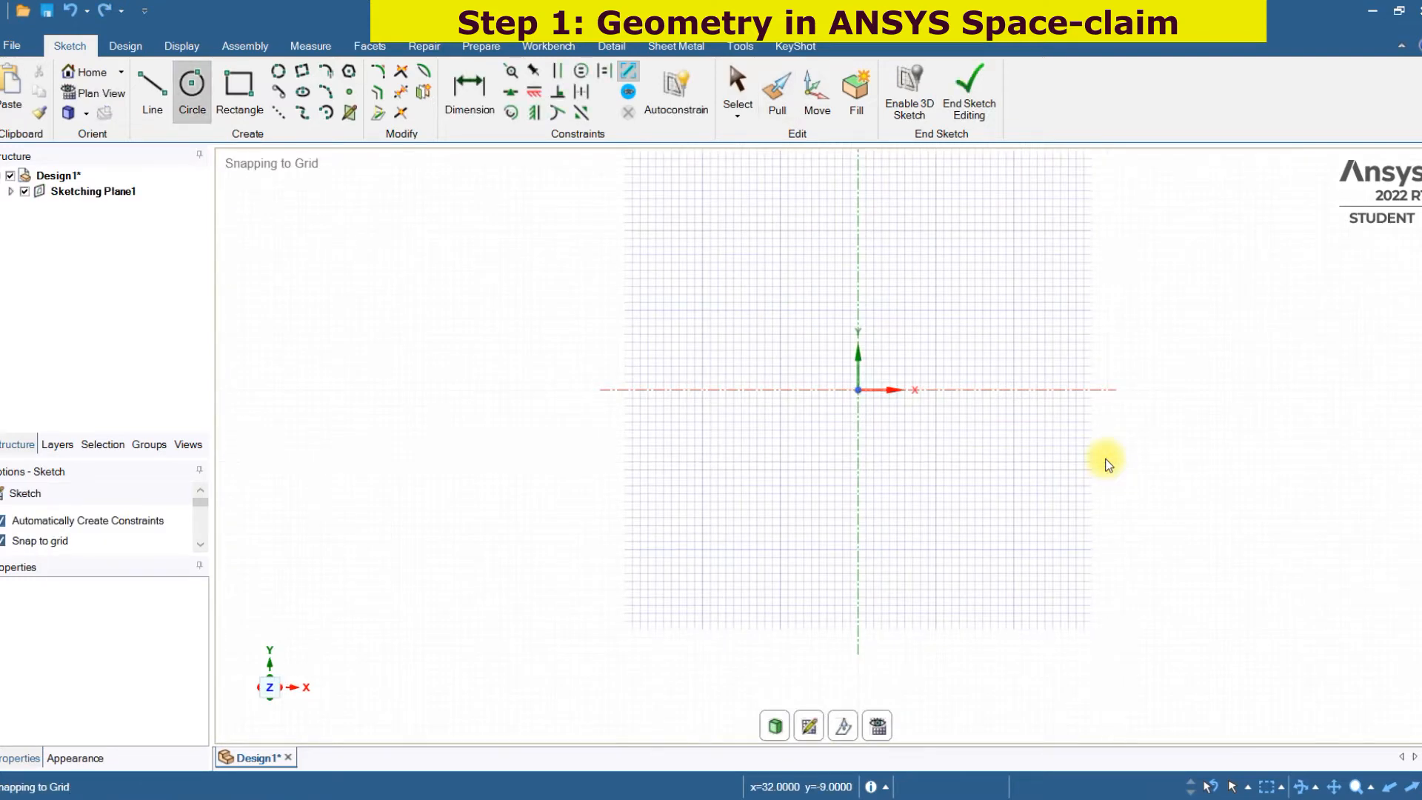
pyautogui.scroll(-2, 856, 392)
pyautogui.scroll(3, 861, 384)
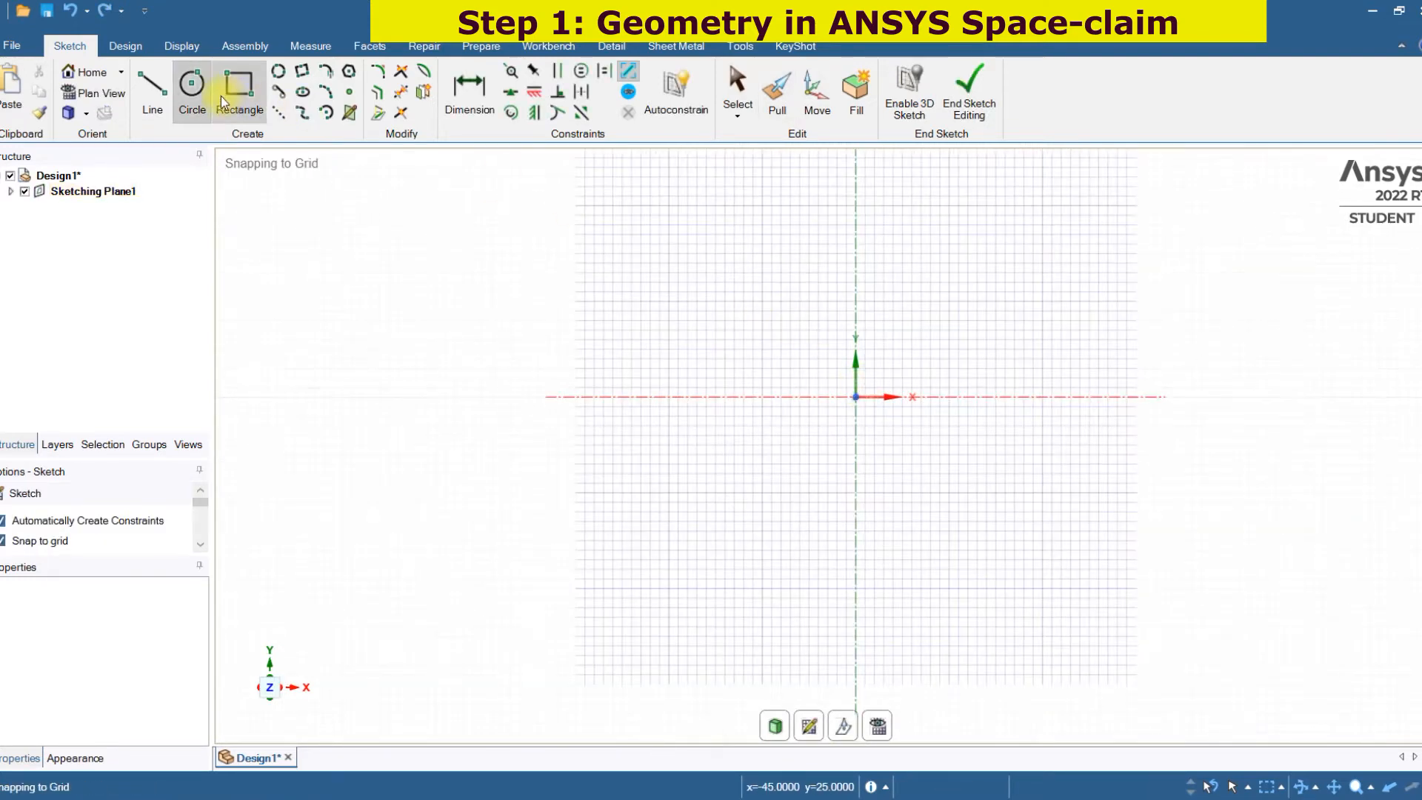
pyautogui.click(191, 85)
pyautogui.click(856, 397)
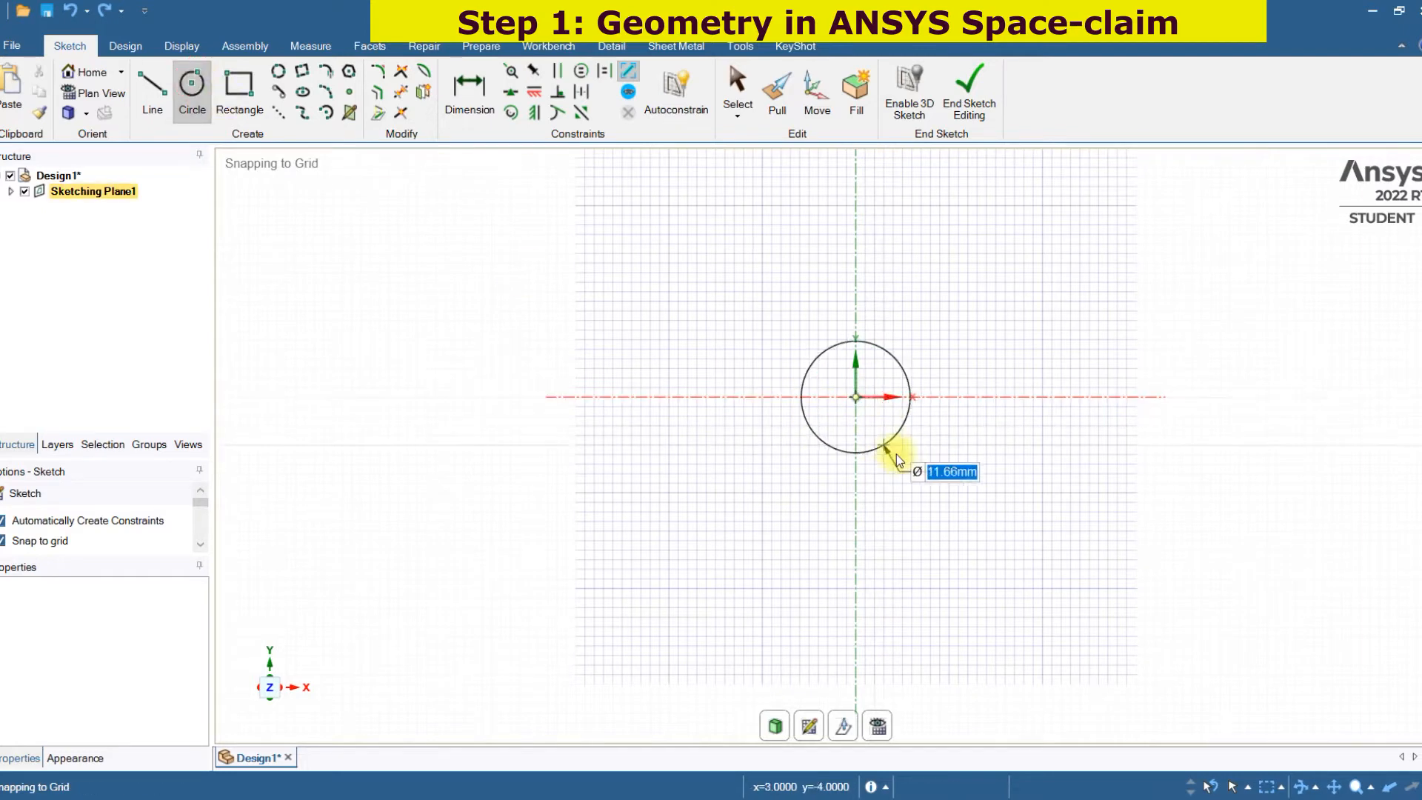
pyautogui.click(926, 491)
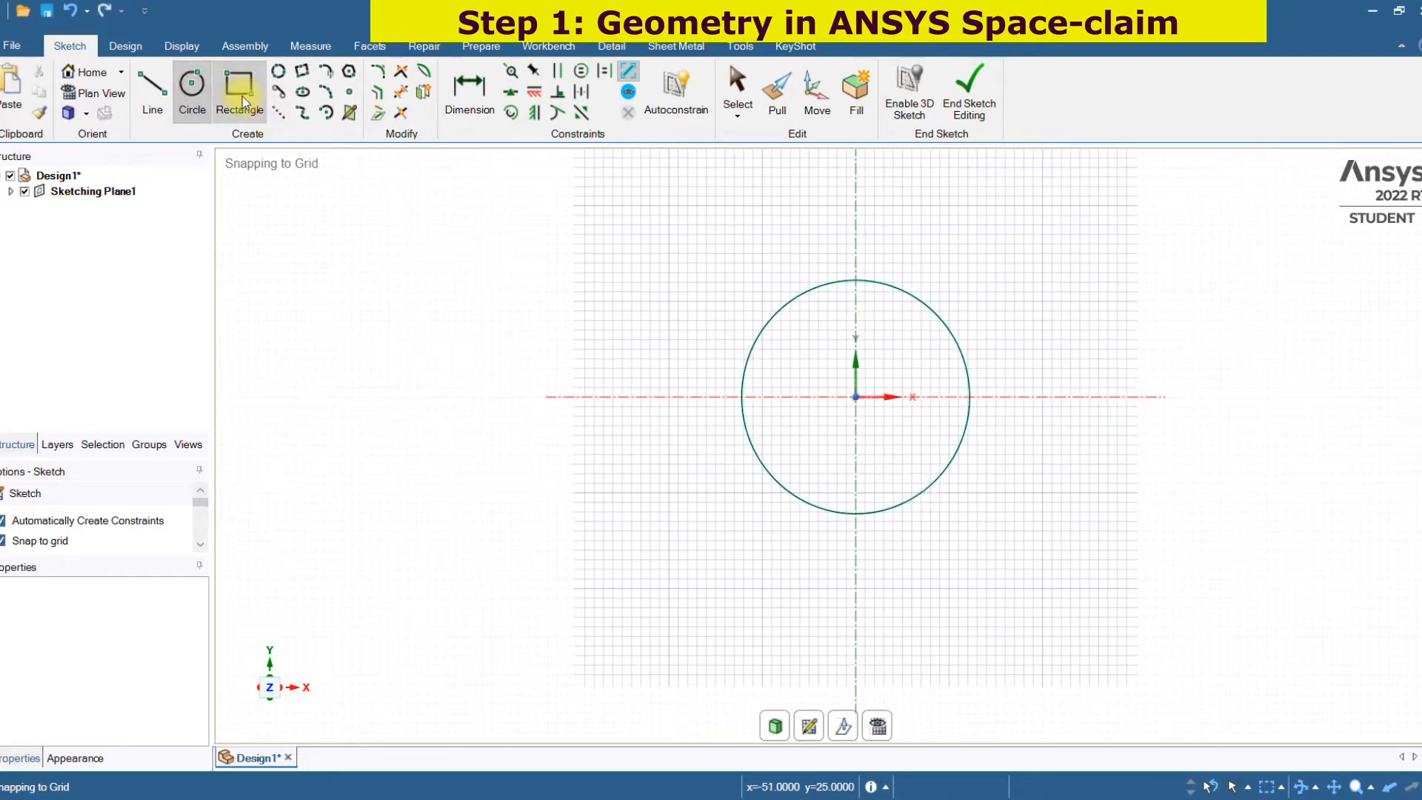
pyautogui.press('r')
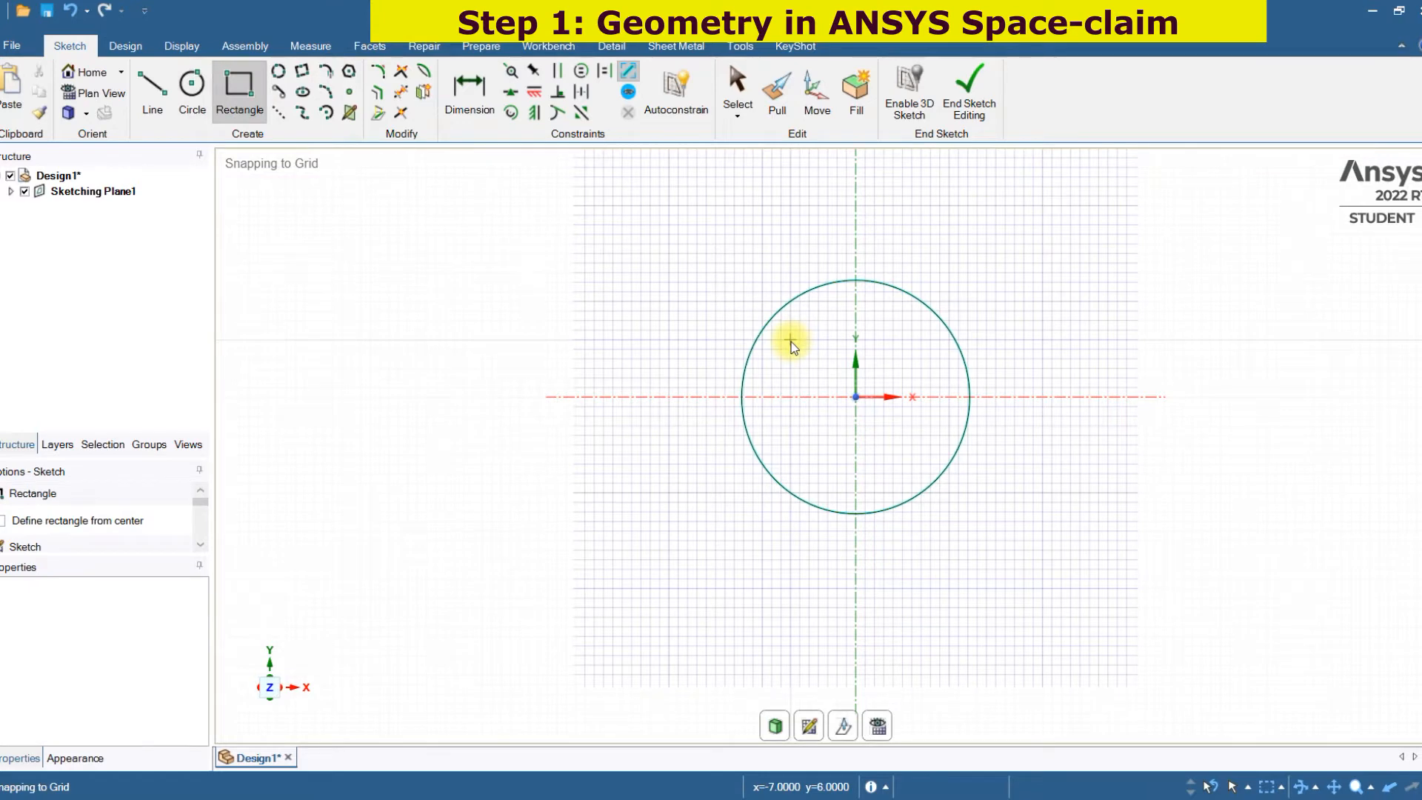
pyautogui.click(790, 341)
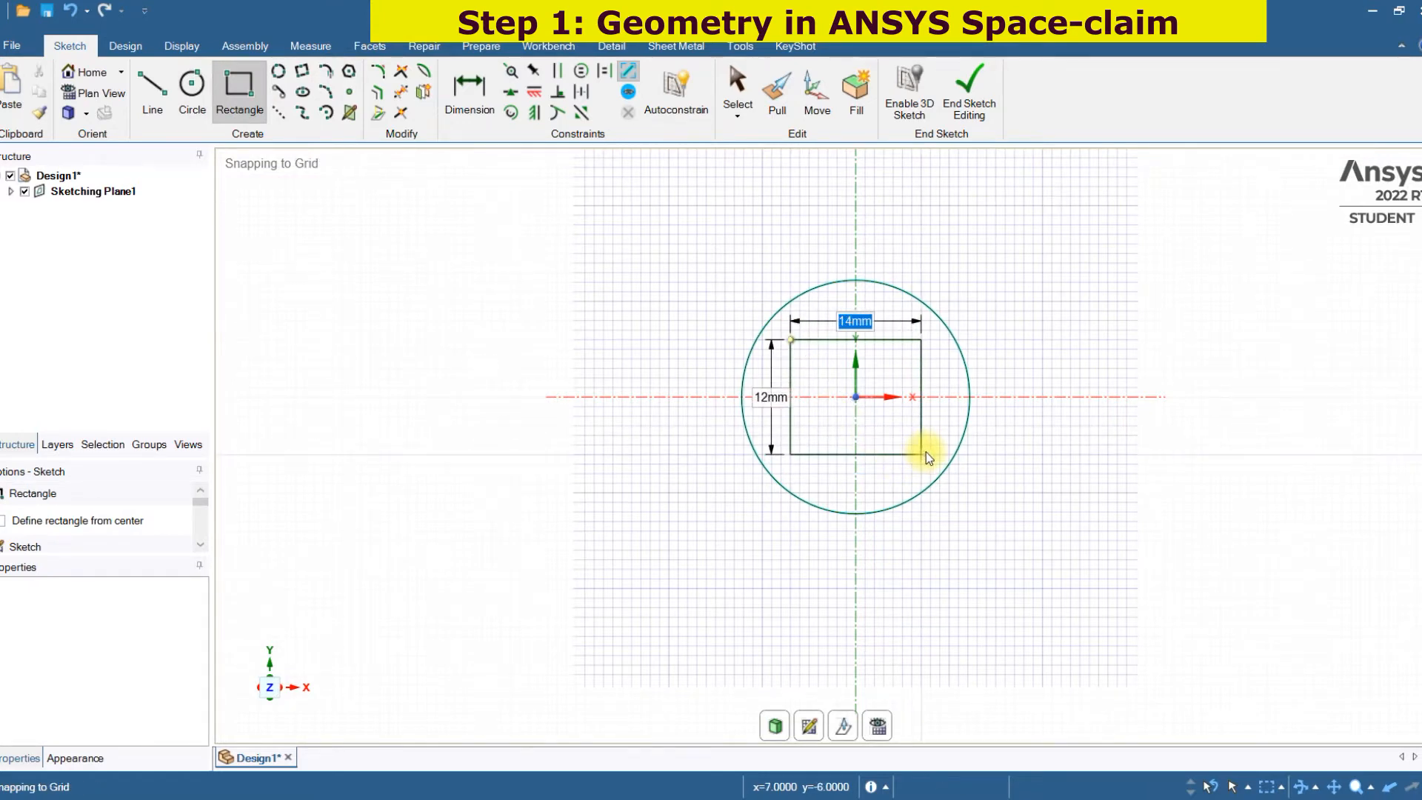
pyautogui.press('Escape')
# Step: Draw a horizontal line about 37 mm long from the circle's top point and a vertical line about 25 mm down from its end
pyautogui.click(162, 90)
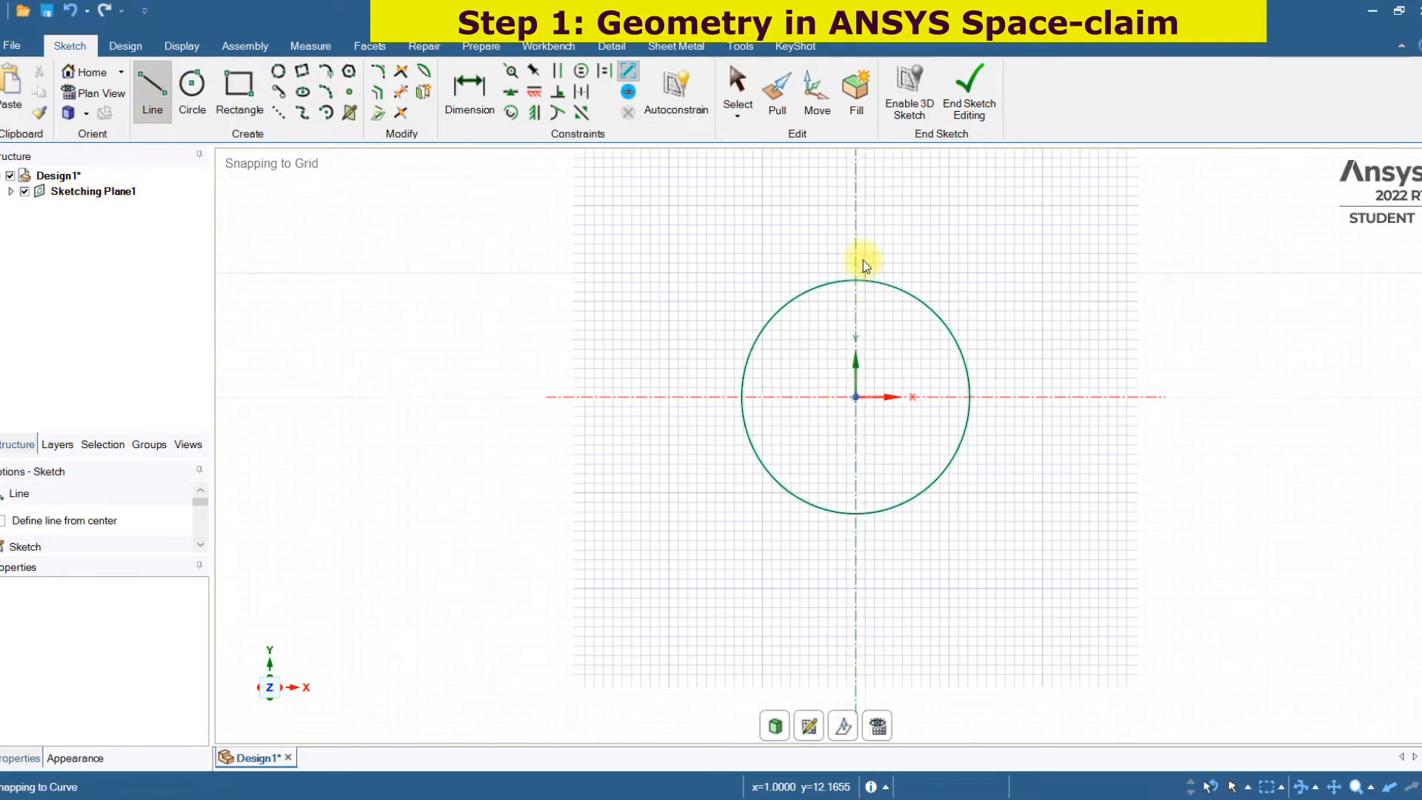
pyautogui.click(856, 280)
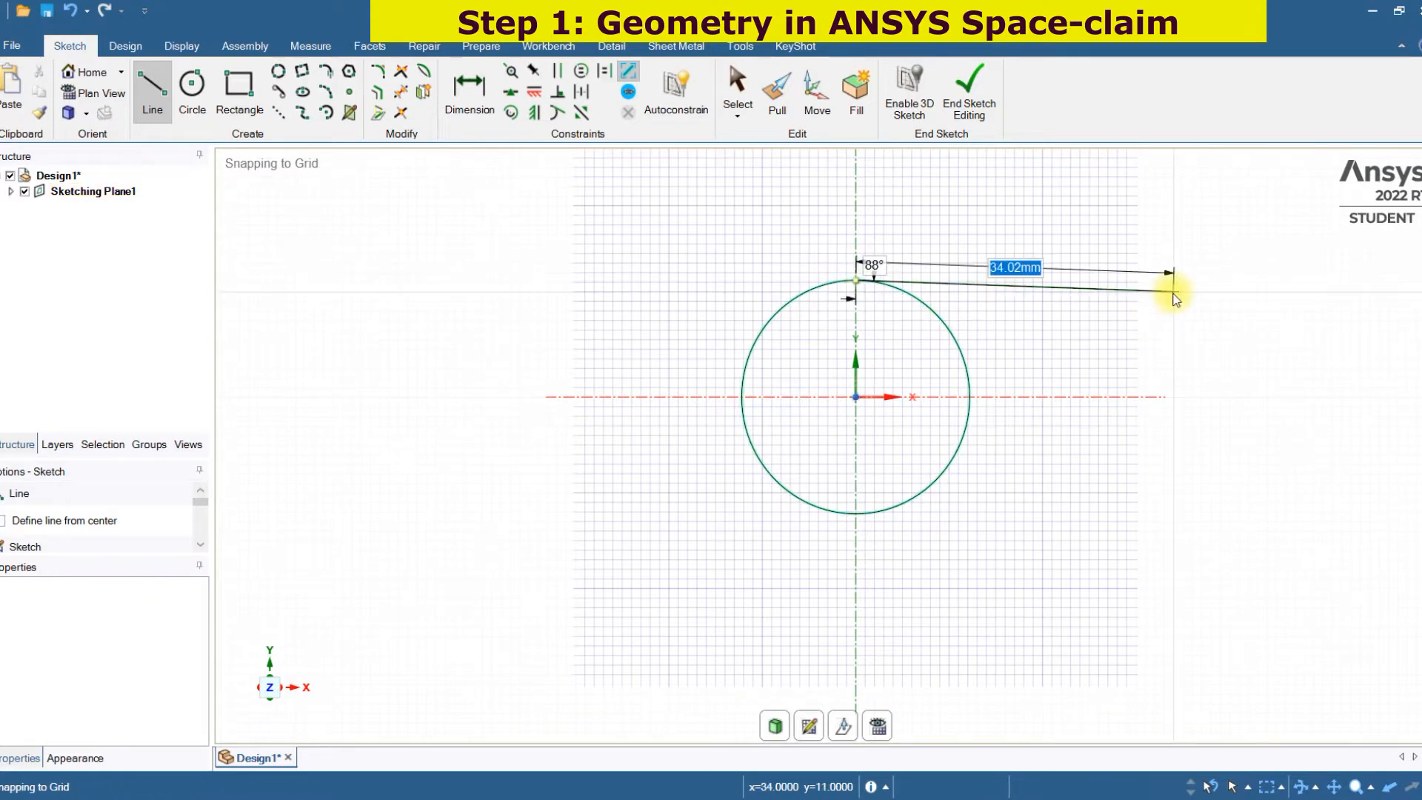
pyautogui.click(1201, 280)
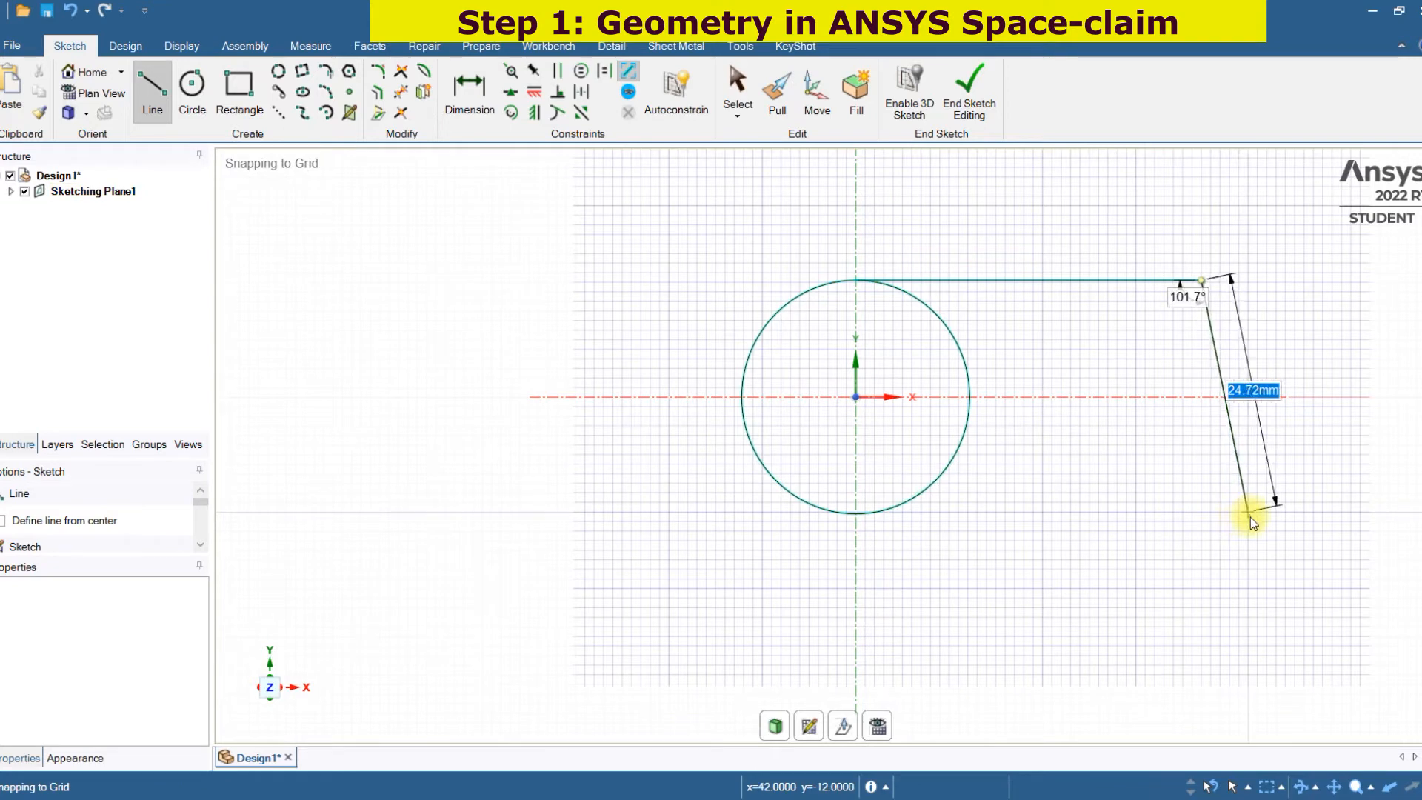
pyautogui.click(1200, 521)
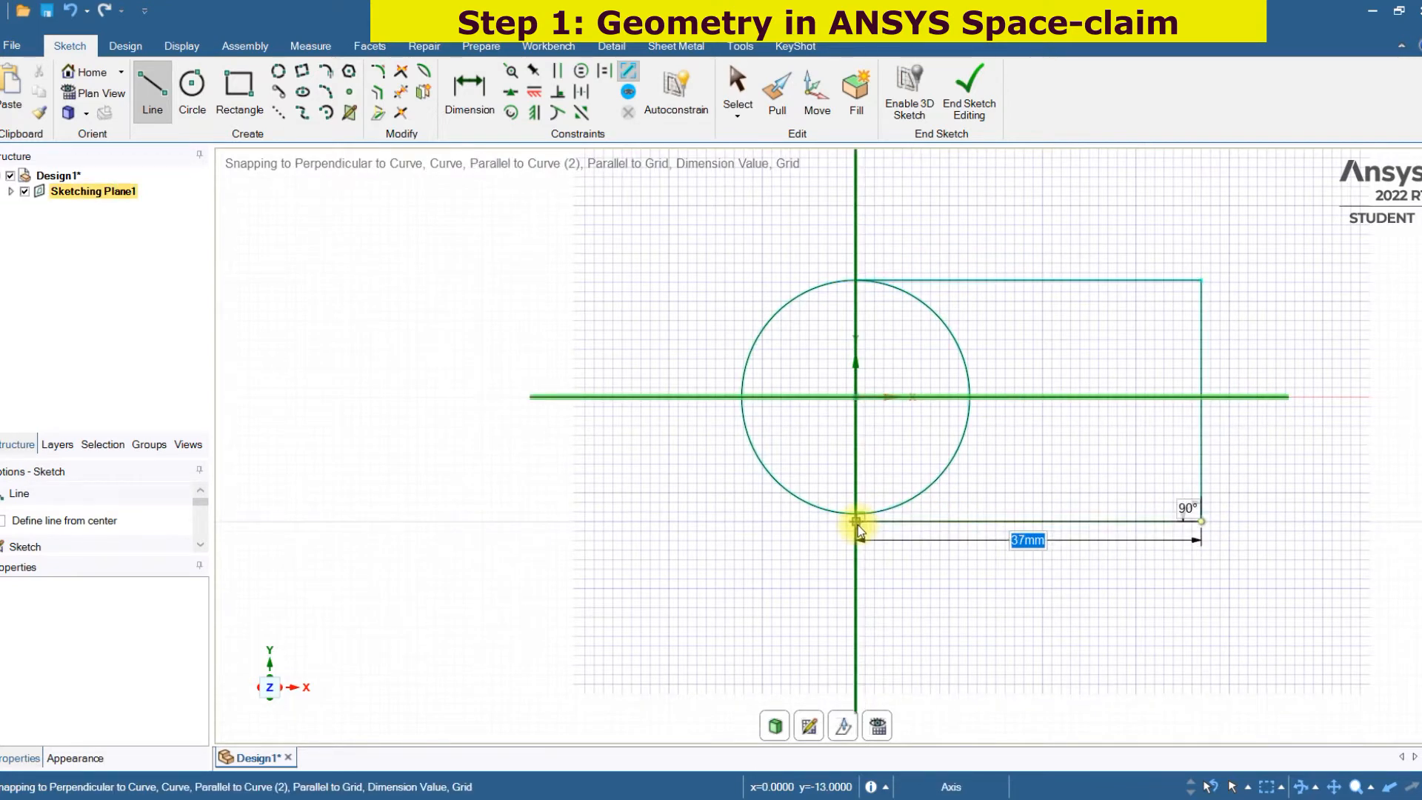
pyautogui.press('Escape')
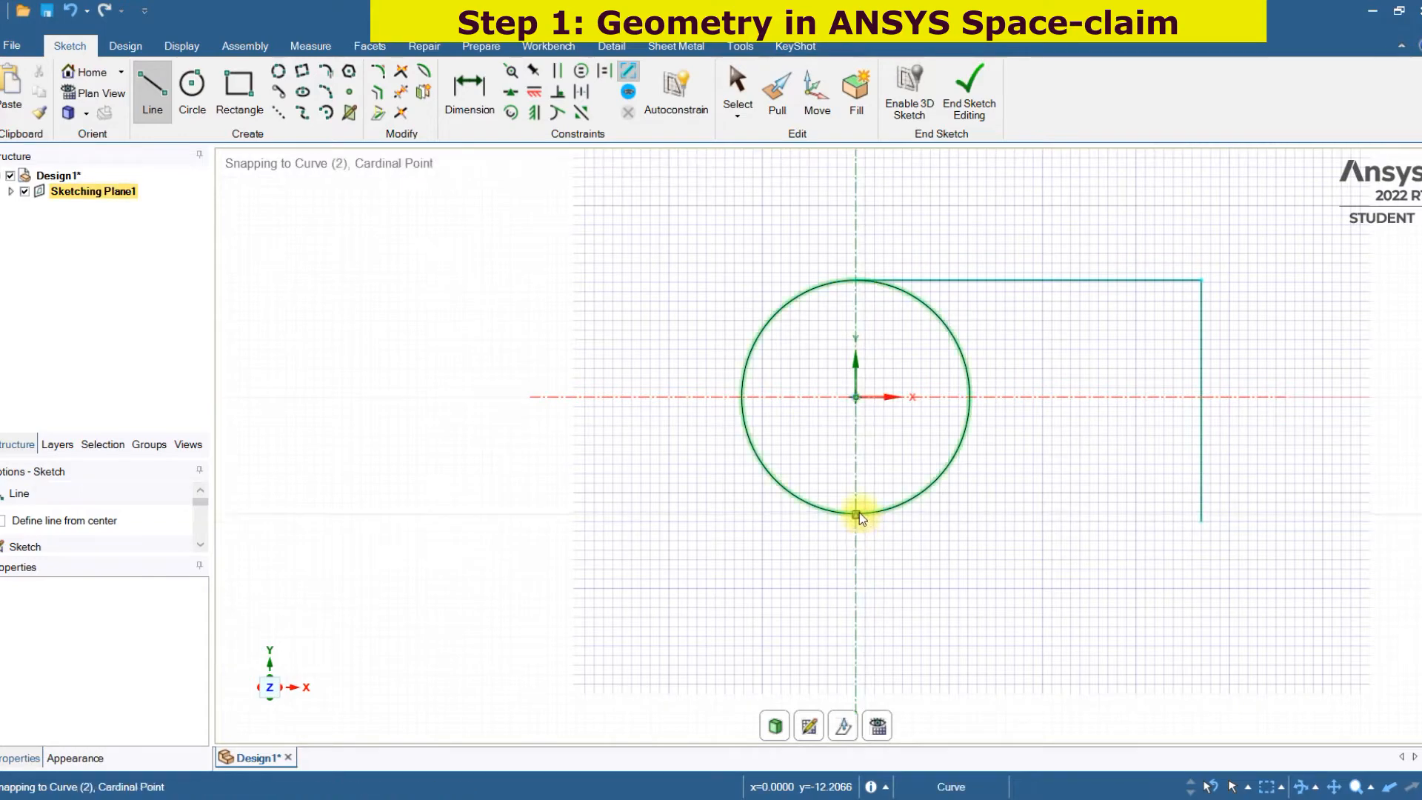
# Step: Draw a horizontal line about 43 mm long from the circle's bottom point, crossing past the vertical line
pyautogui.click(858, 513)
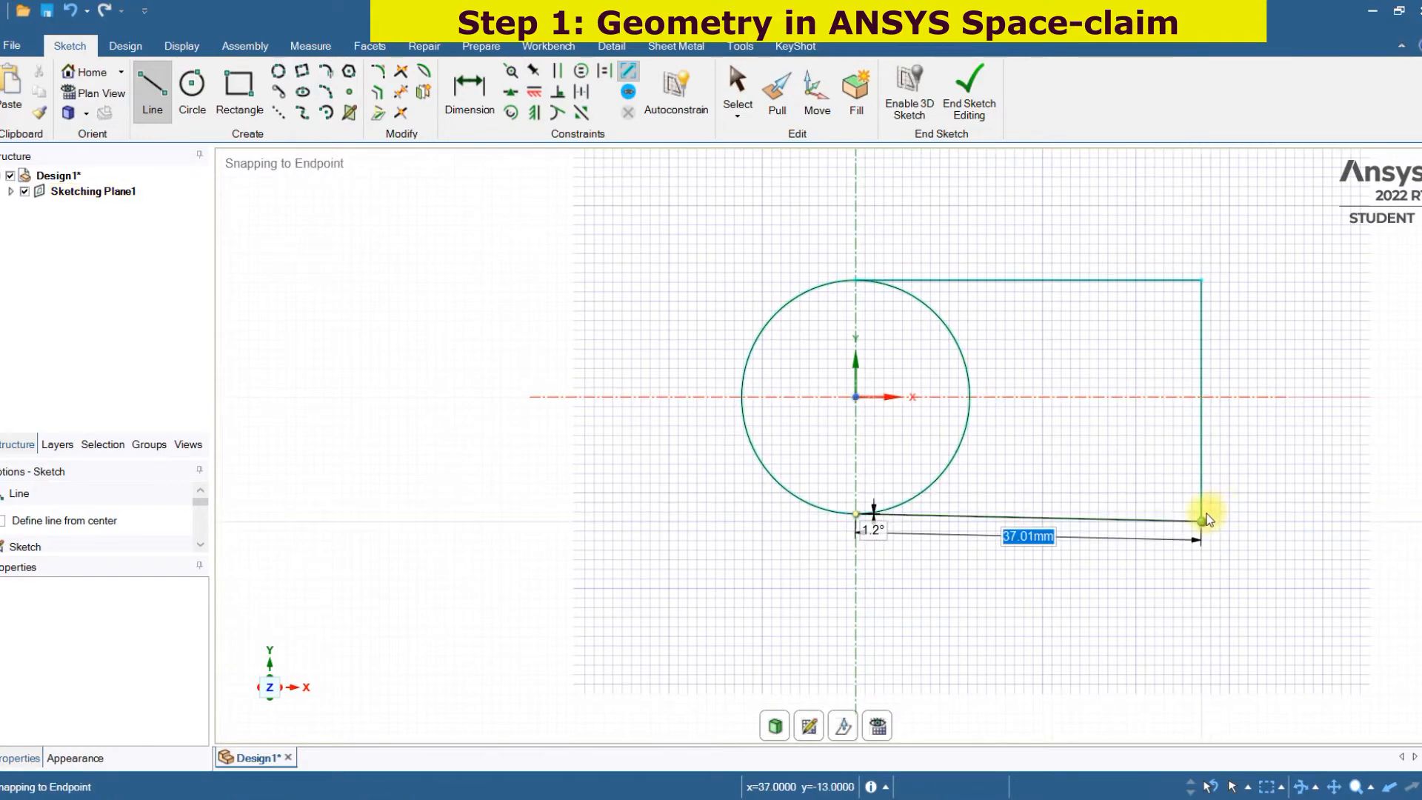
pyautogui.scroll(2, 1260, 523)
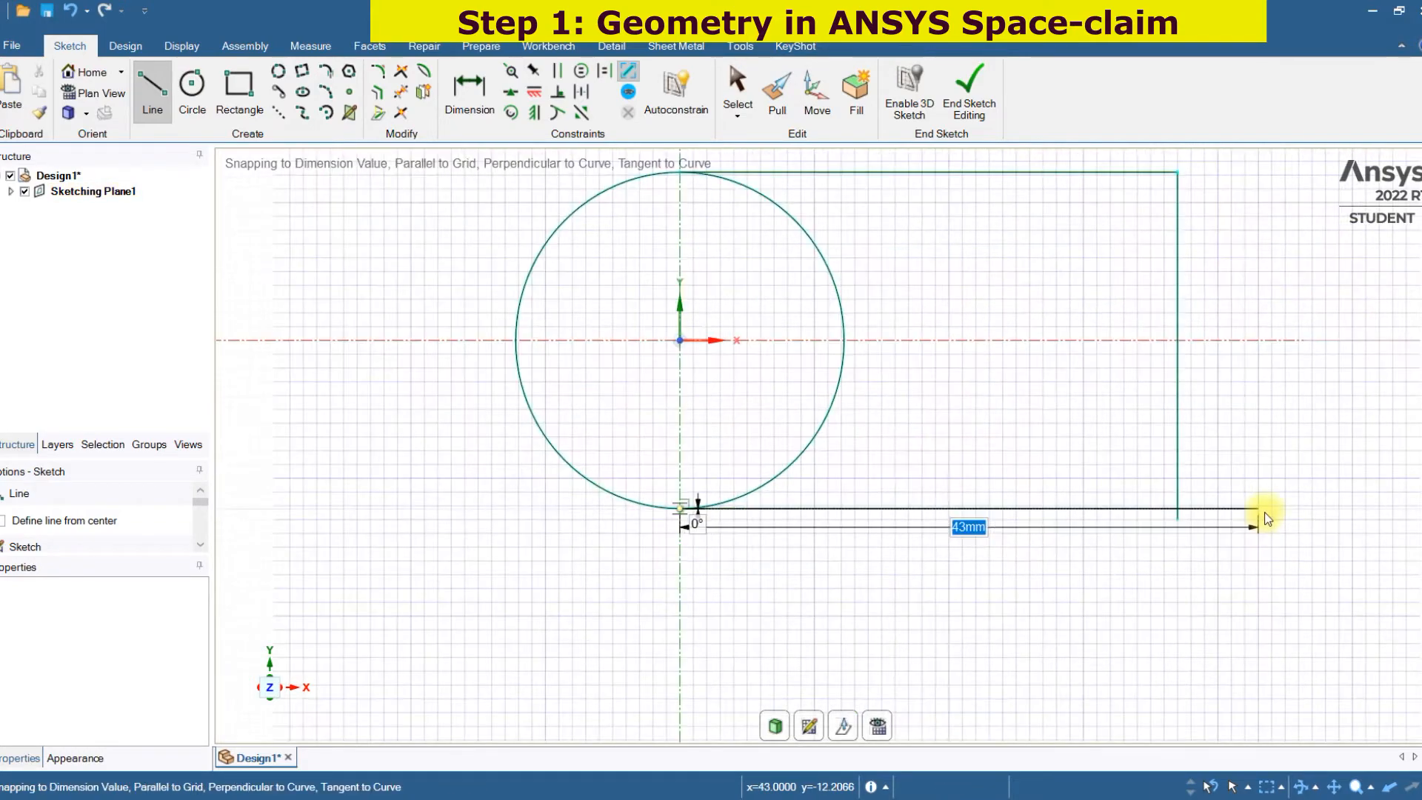
pyautogui.click(1265, 509)
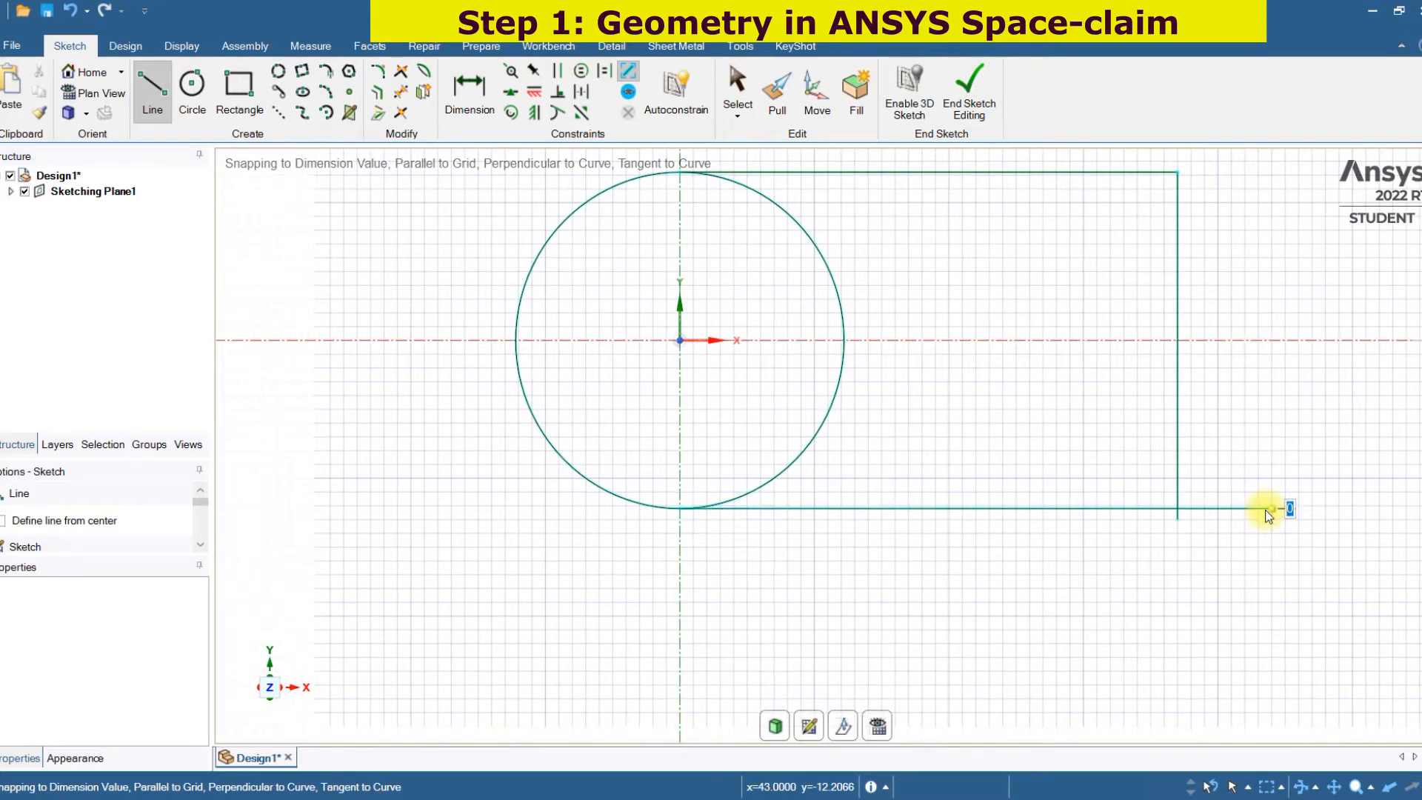
# Step: Trim the overhanging ends of the vertical line and the lower horizontal line where they cross
pyautogui.click(424, 91)
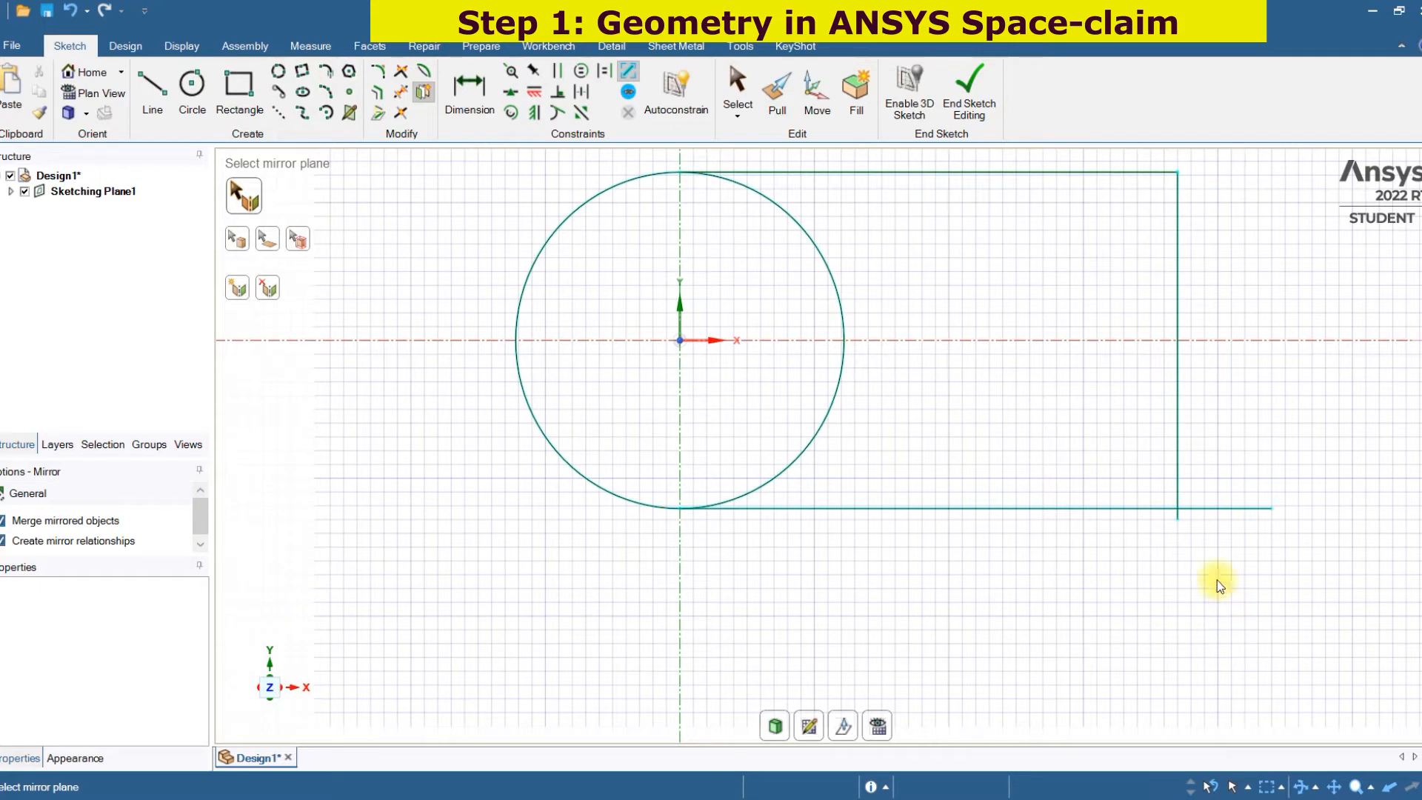
pyautogui.click(1179, 516)
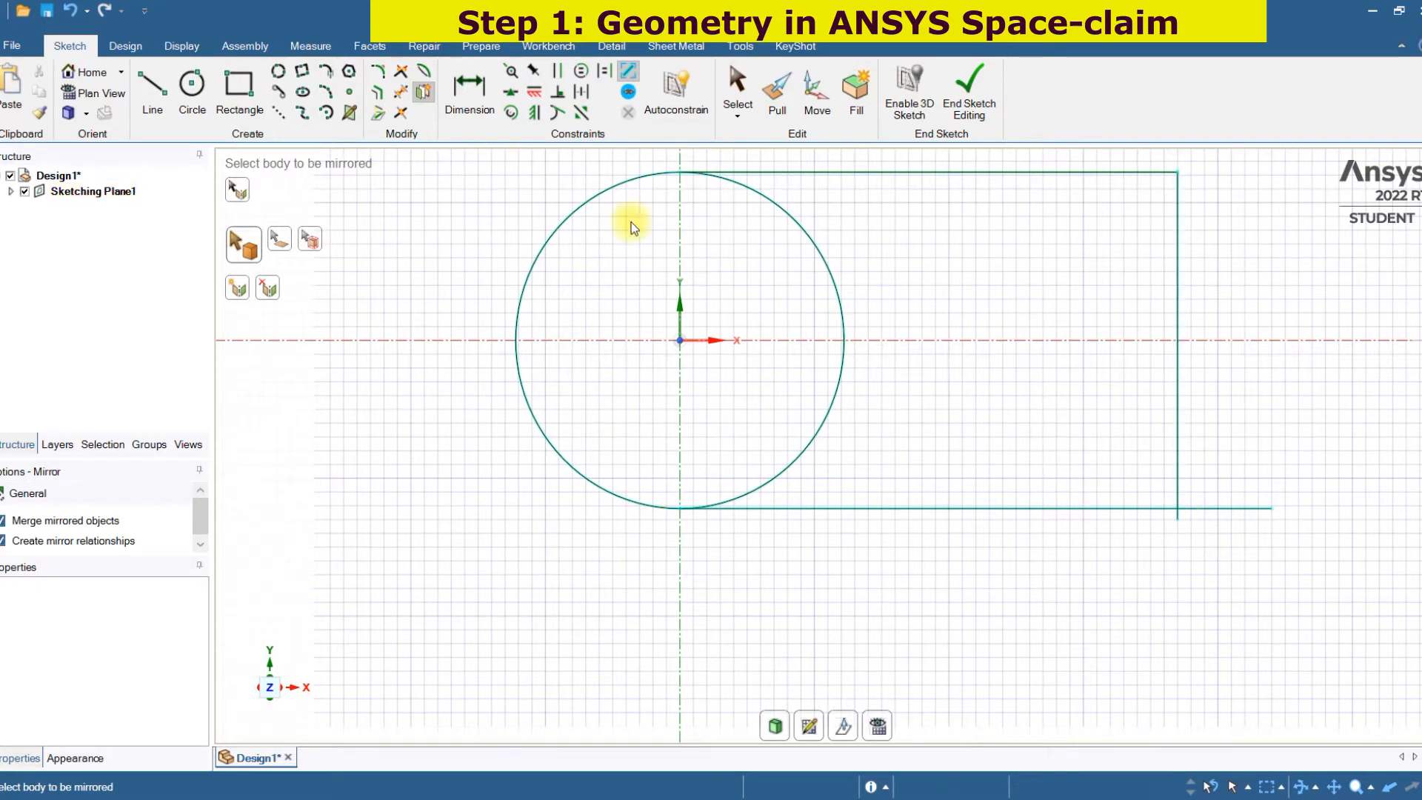
pyautogui.click(401, 92)
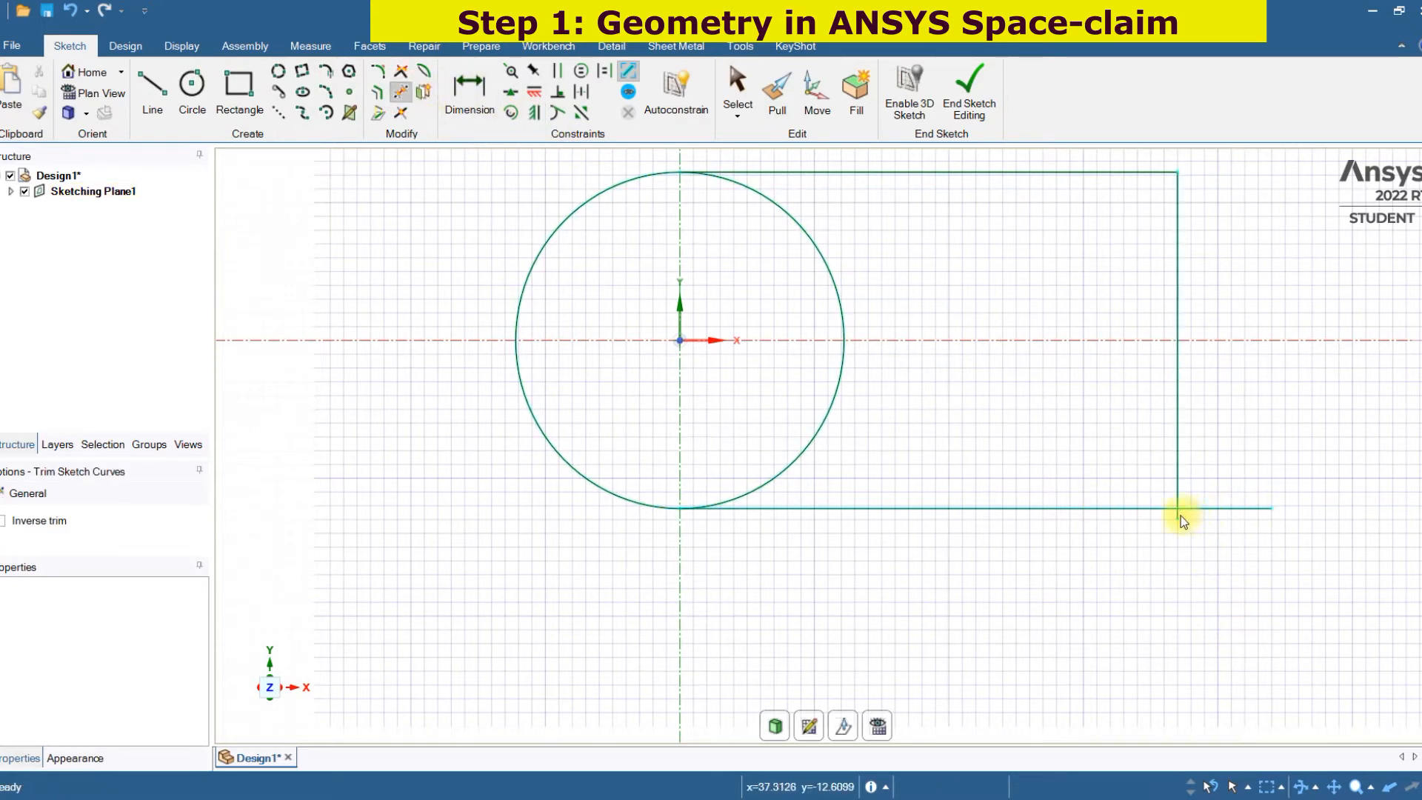
pyautogui.scroll(-2, 1212, 535)
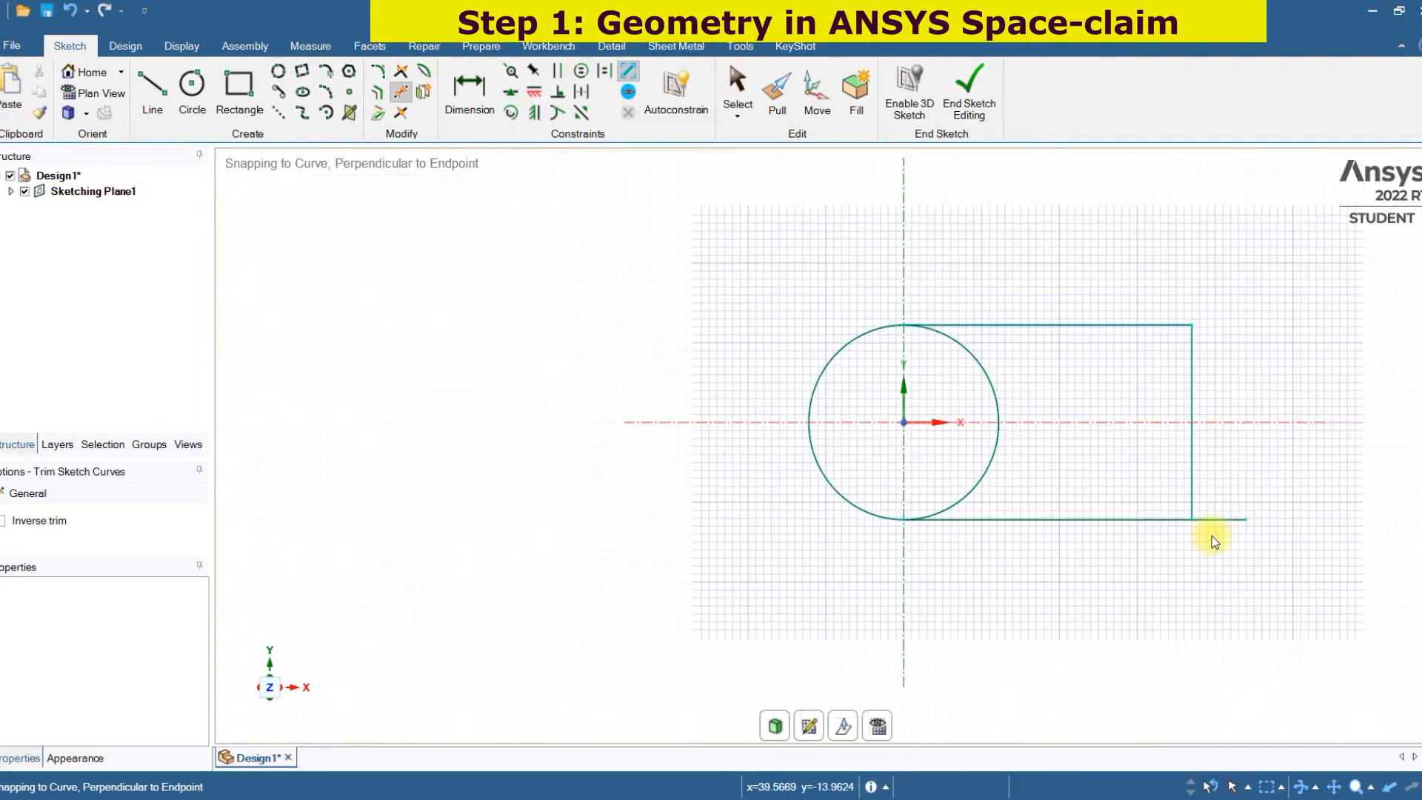
pyautogui.click(1216, 518)
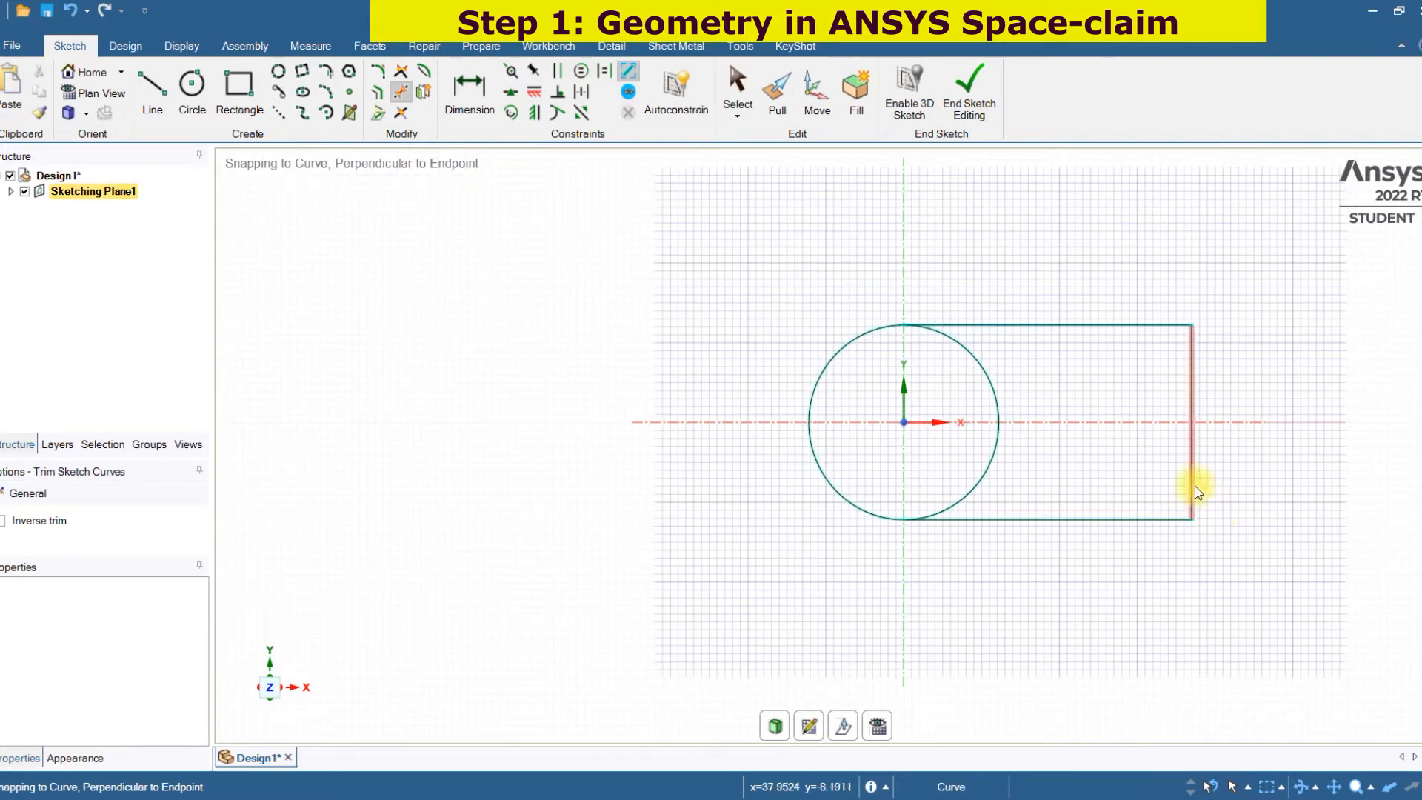
# Step: Sketch an inner circle with a diameter of 16 mm centred on the origin
pyautogui.click(192, 85)
pyautogui.click(902, 425)
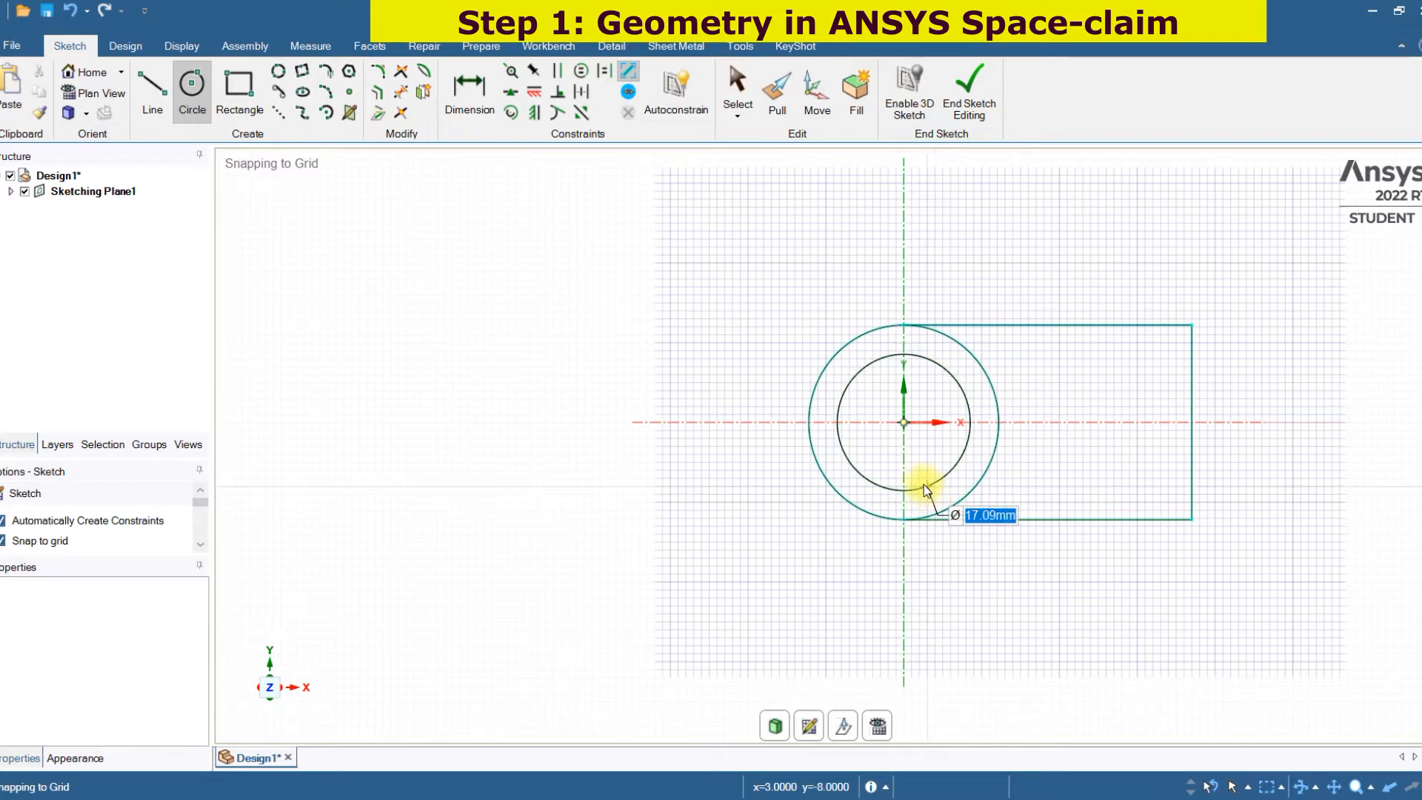
pyautogui.write('16')
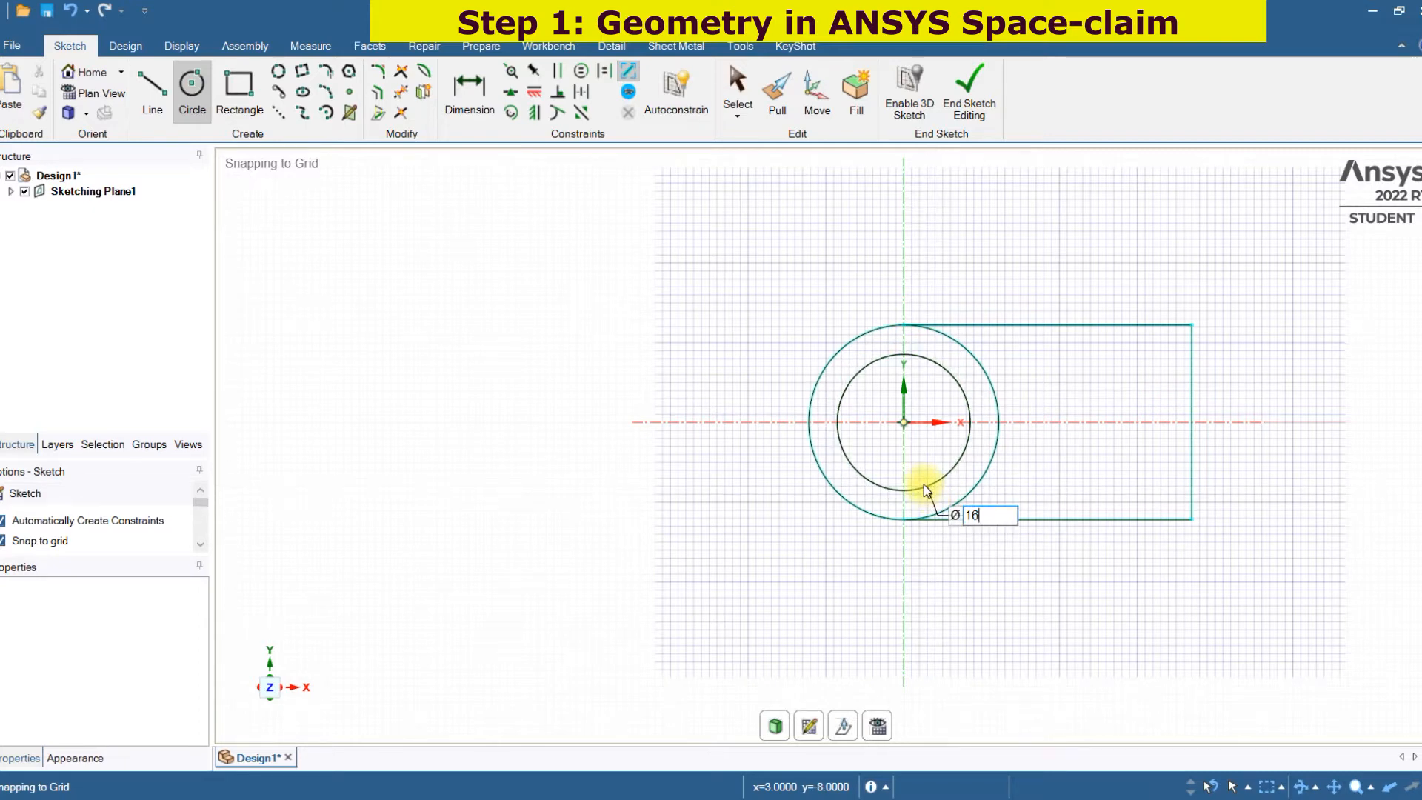
pyautogui.press('Return')
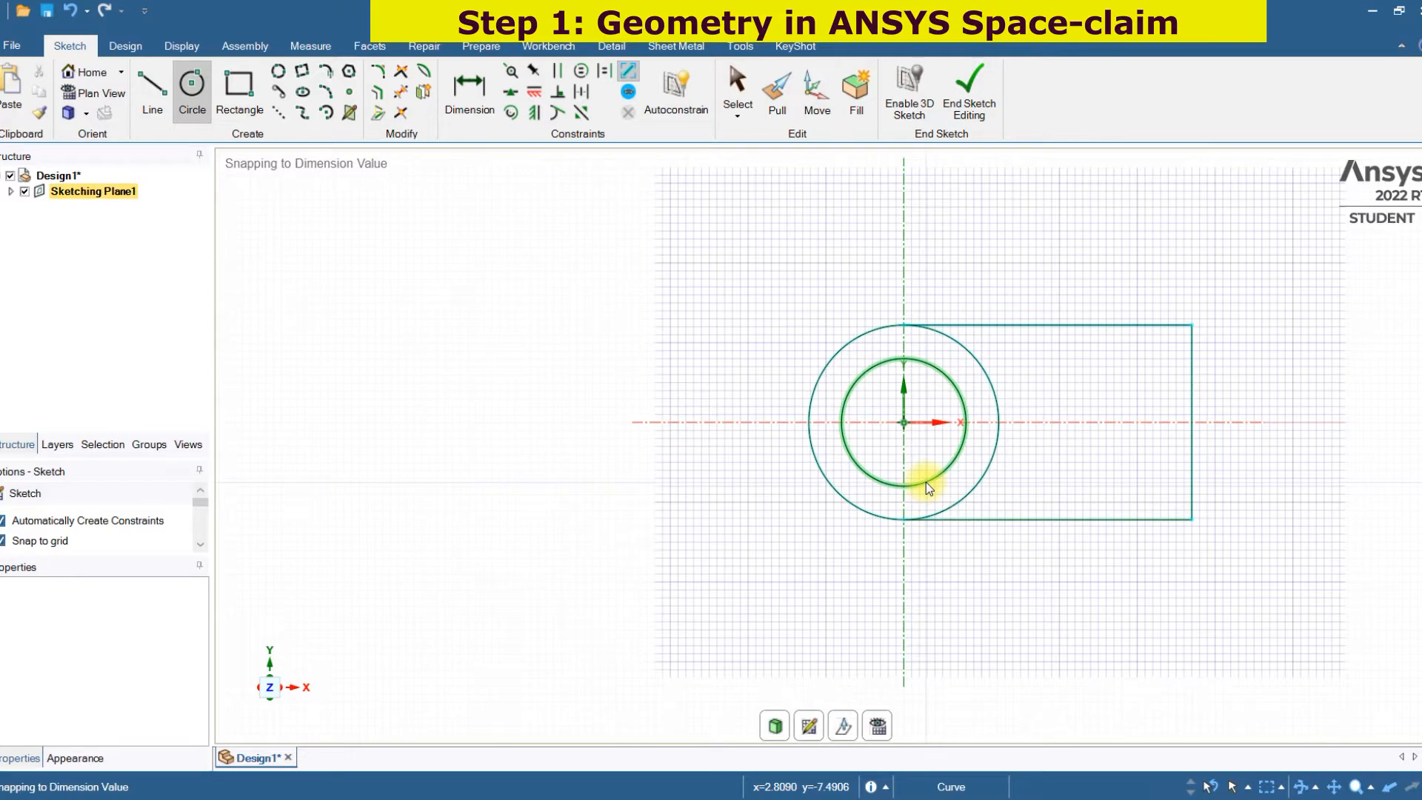
# Step: Convert the sketch into a surface and select the ring face between the two circles
pyautogui.click(778, 725)
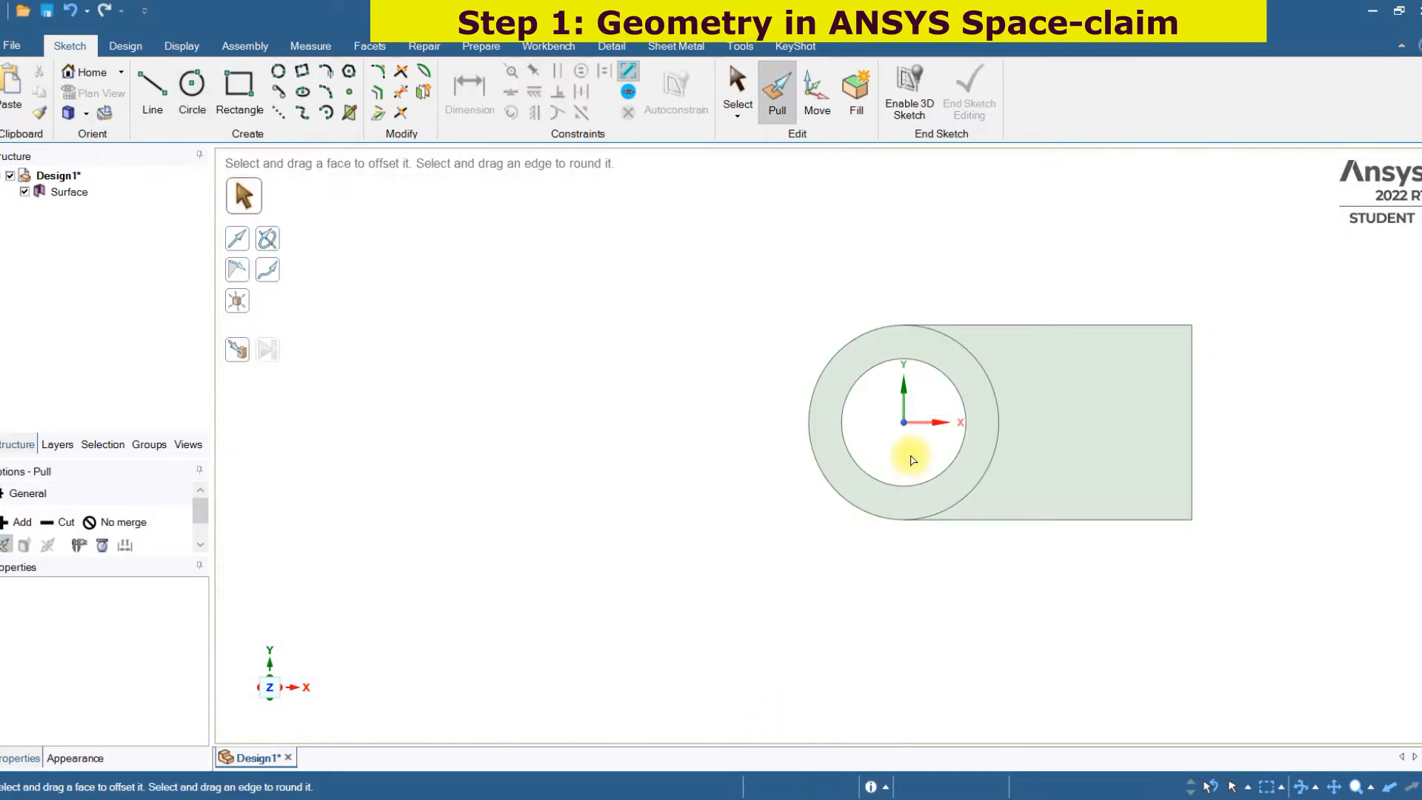
pyautogui.click(960, 445)
pyautogui.click(929, 486)
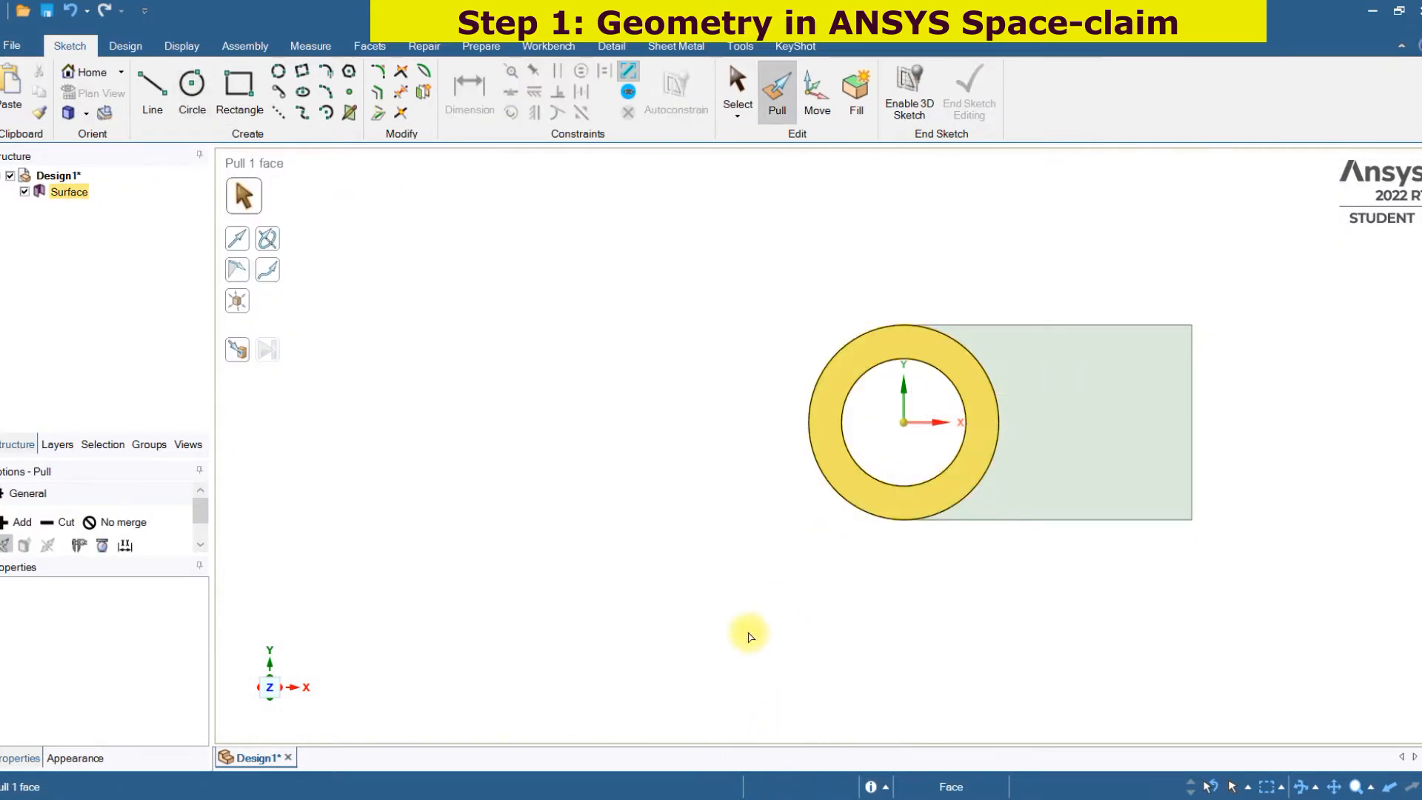
pyautogui.click(741, 658)
pyautogui.scroll(3, 959, 472)
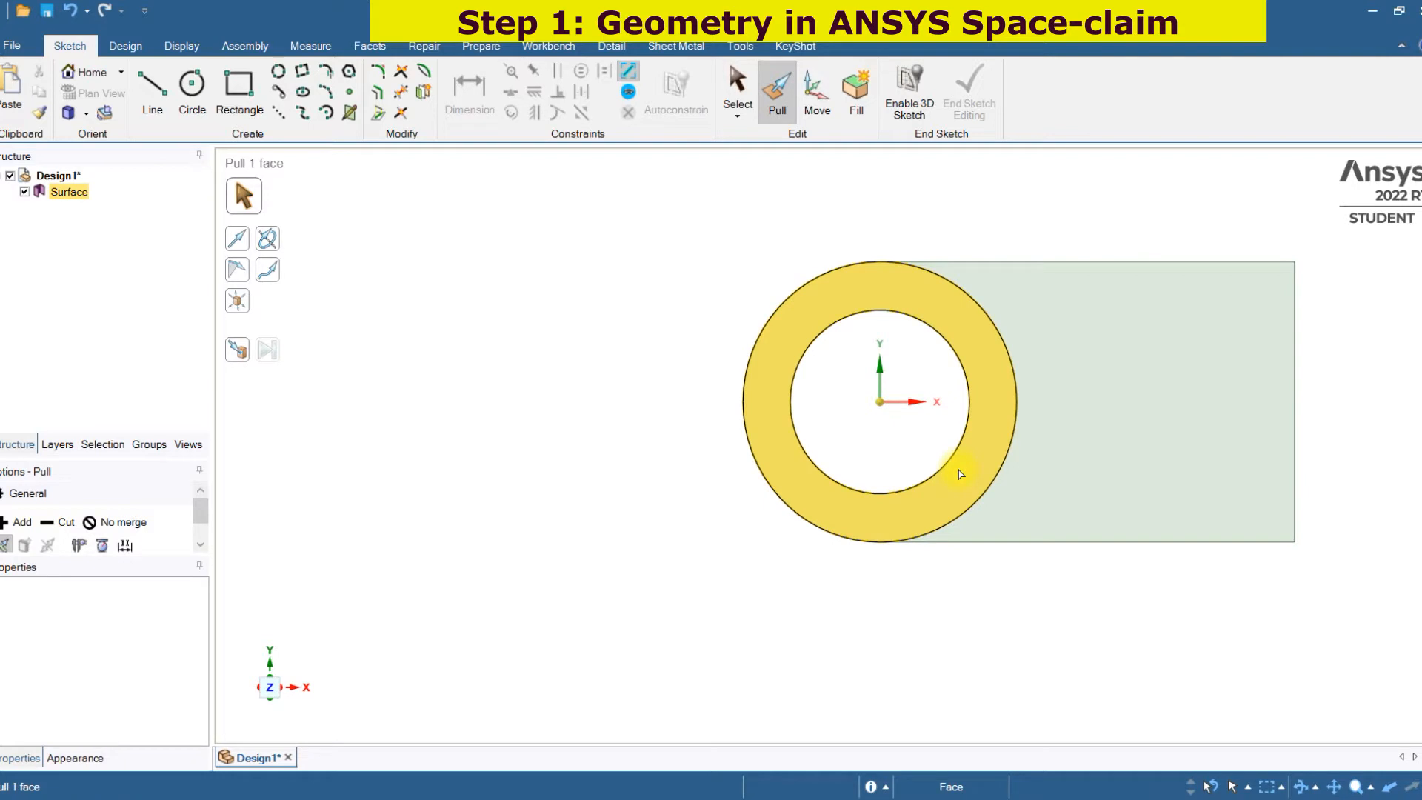
pyautogui.click(881, 532)
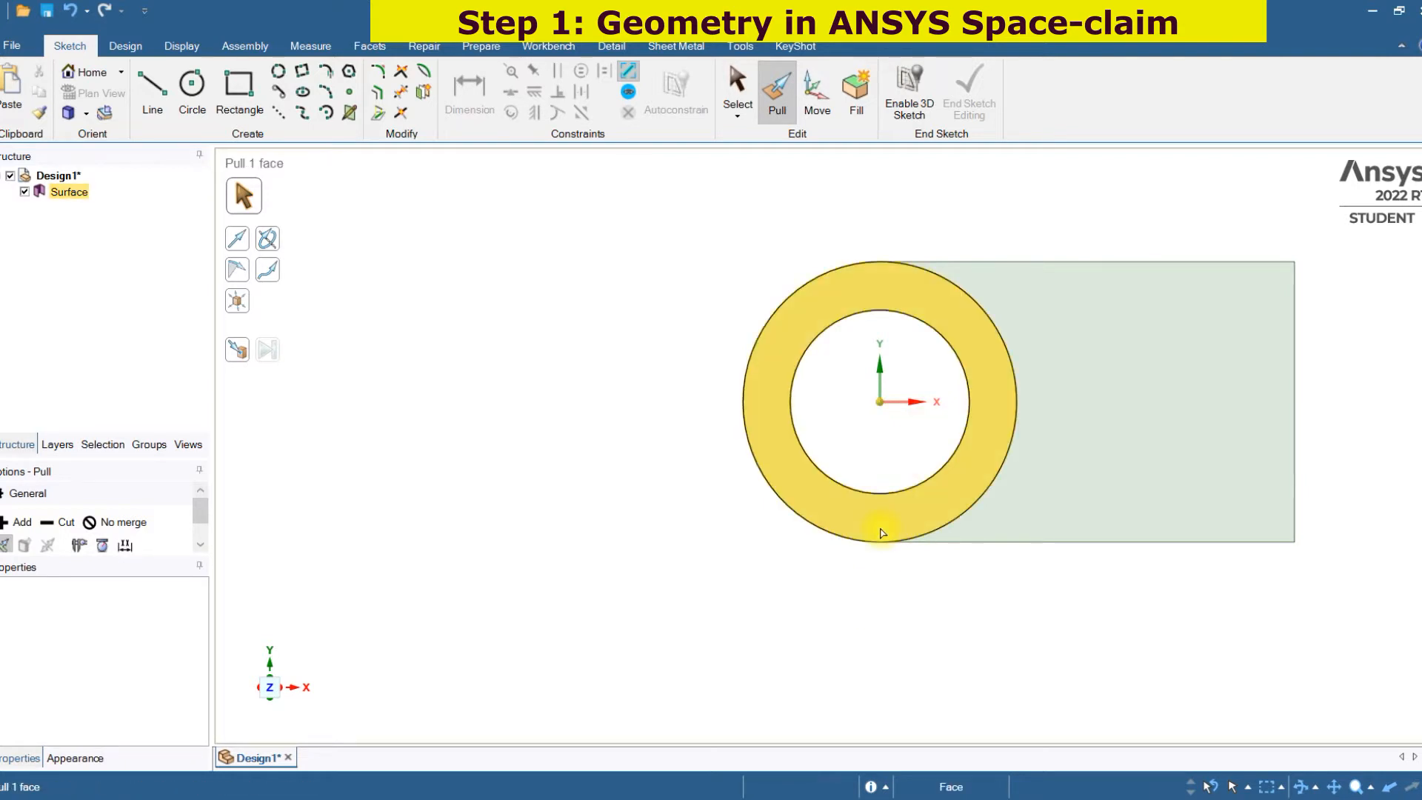
# Step: Undo the surface conversion and delete the 16 mm inner circle from the sketch
pyautogui.press('c')
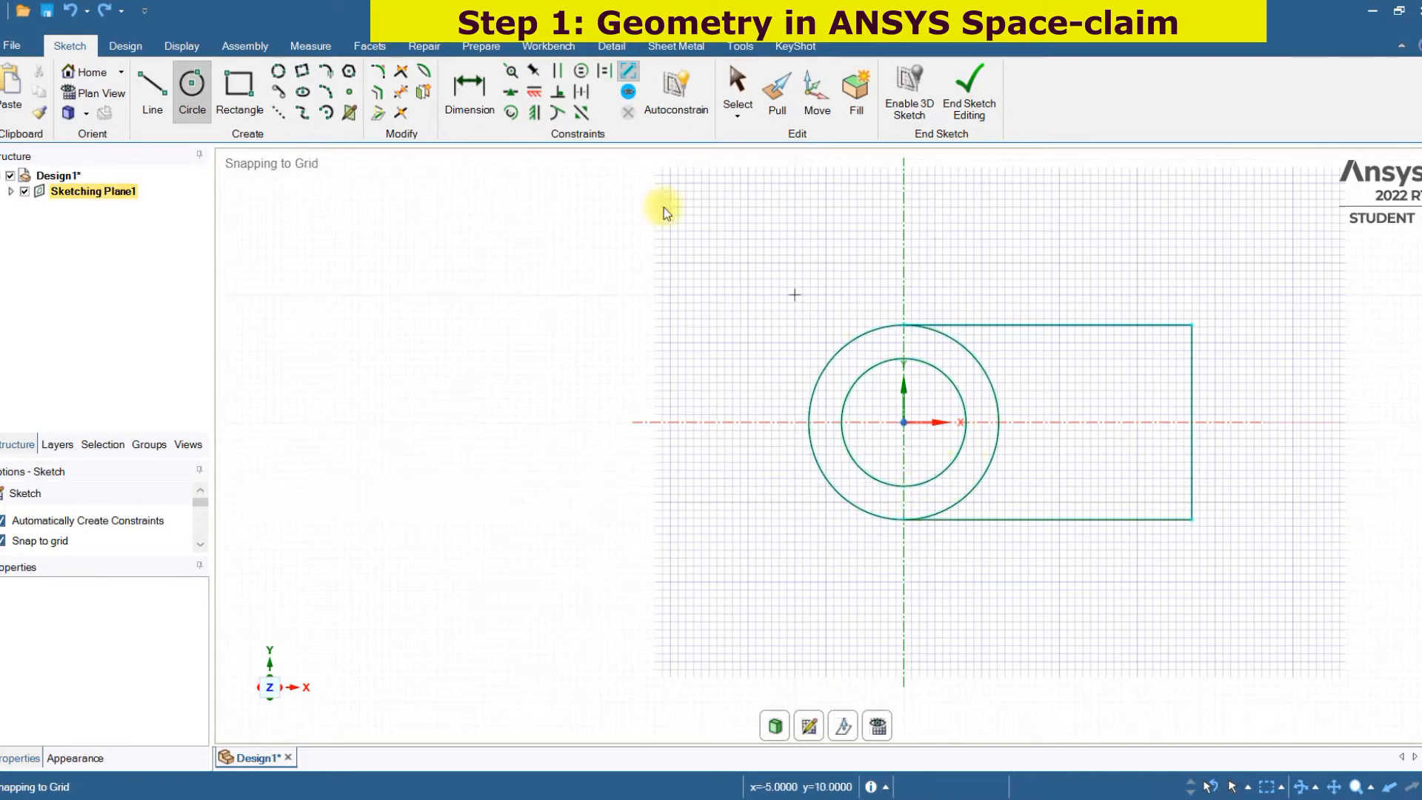
pyautogui.click(738, 85)
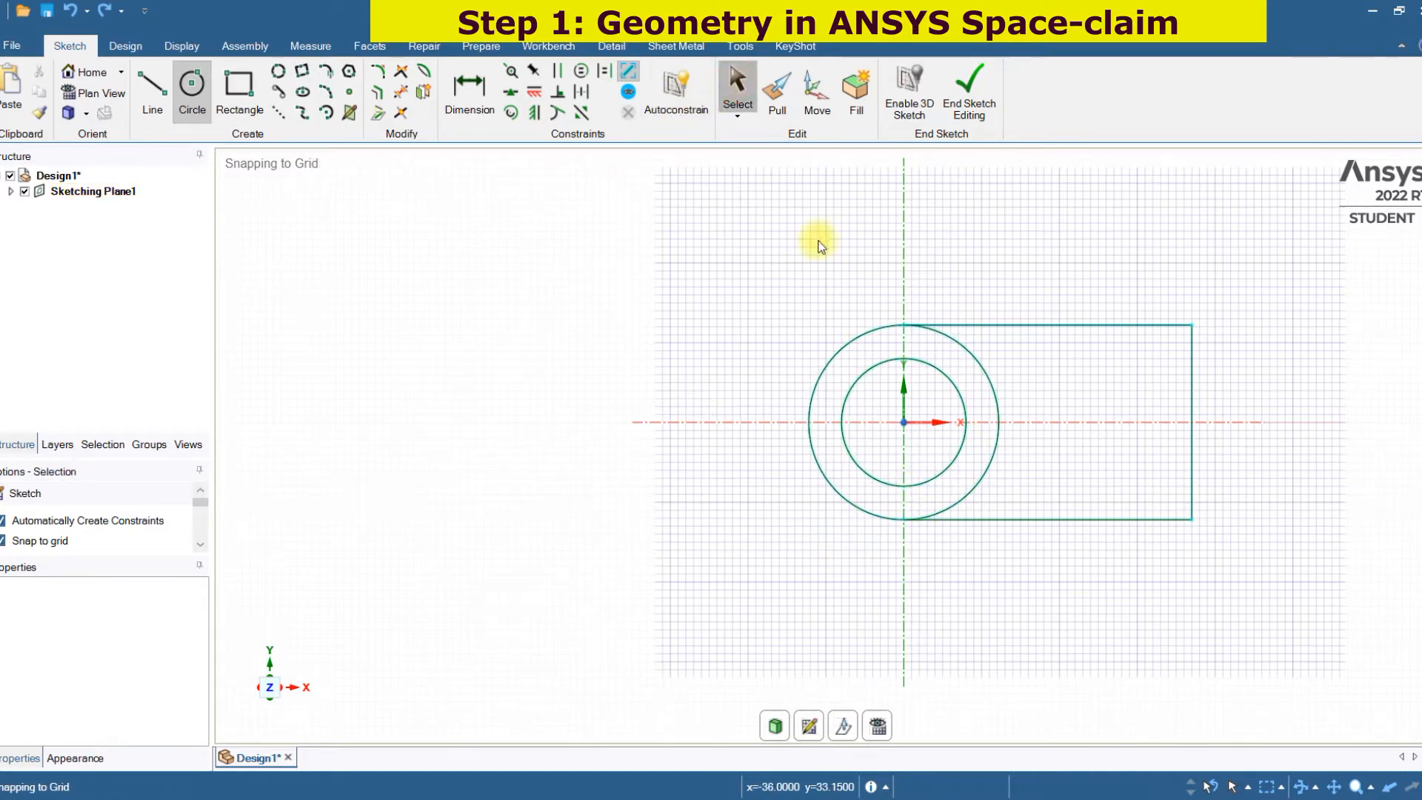
pyautogui.click(952, 463)
pyautogui.press('Delete')
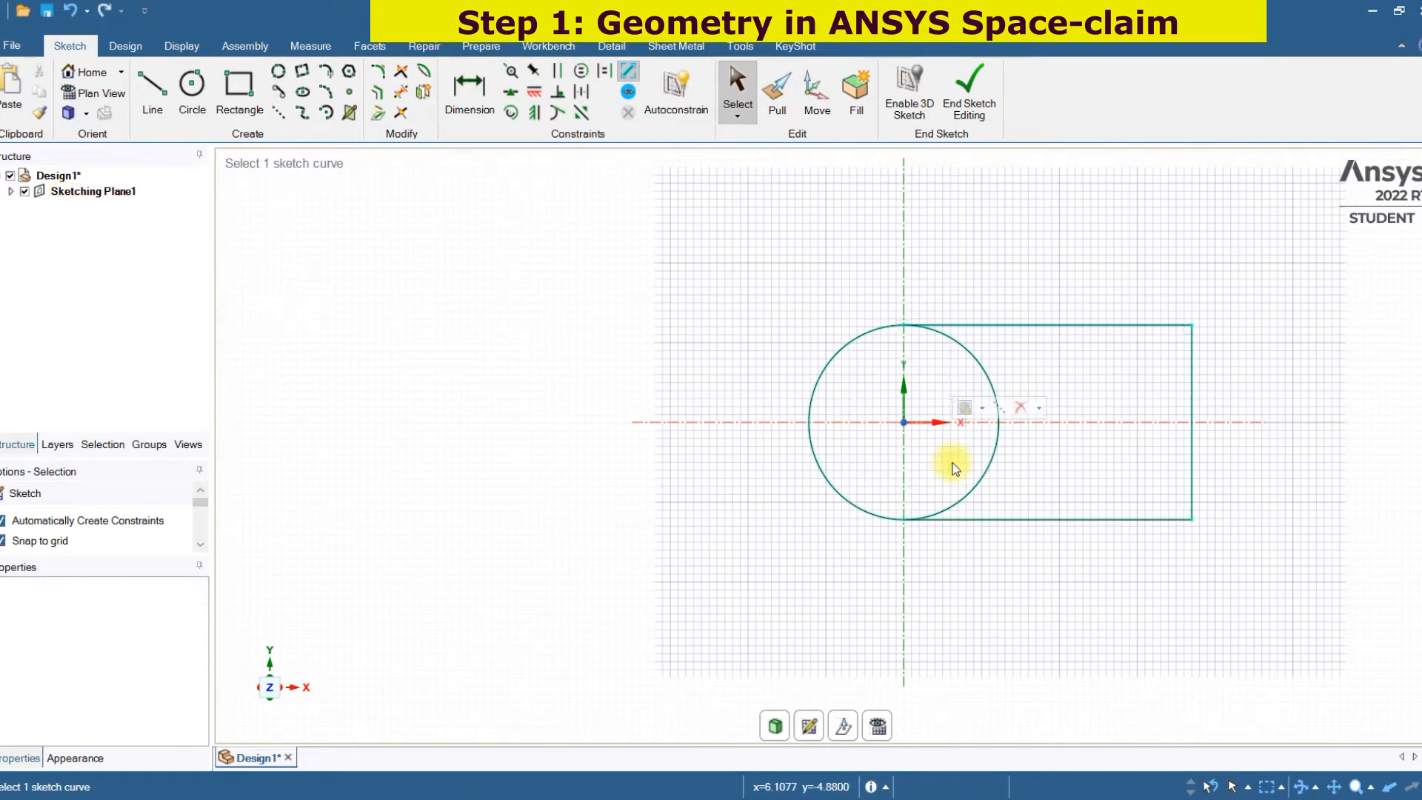
pyautogui.click(773, 728)
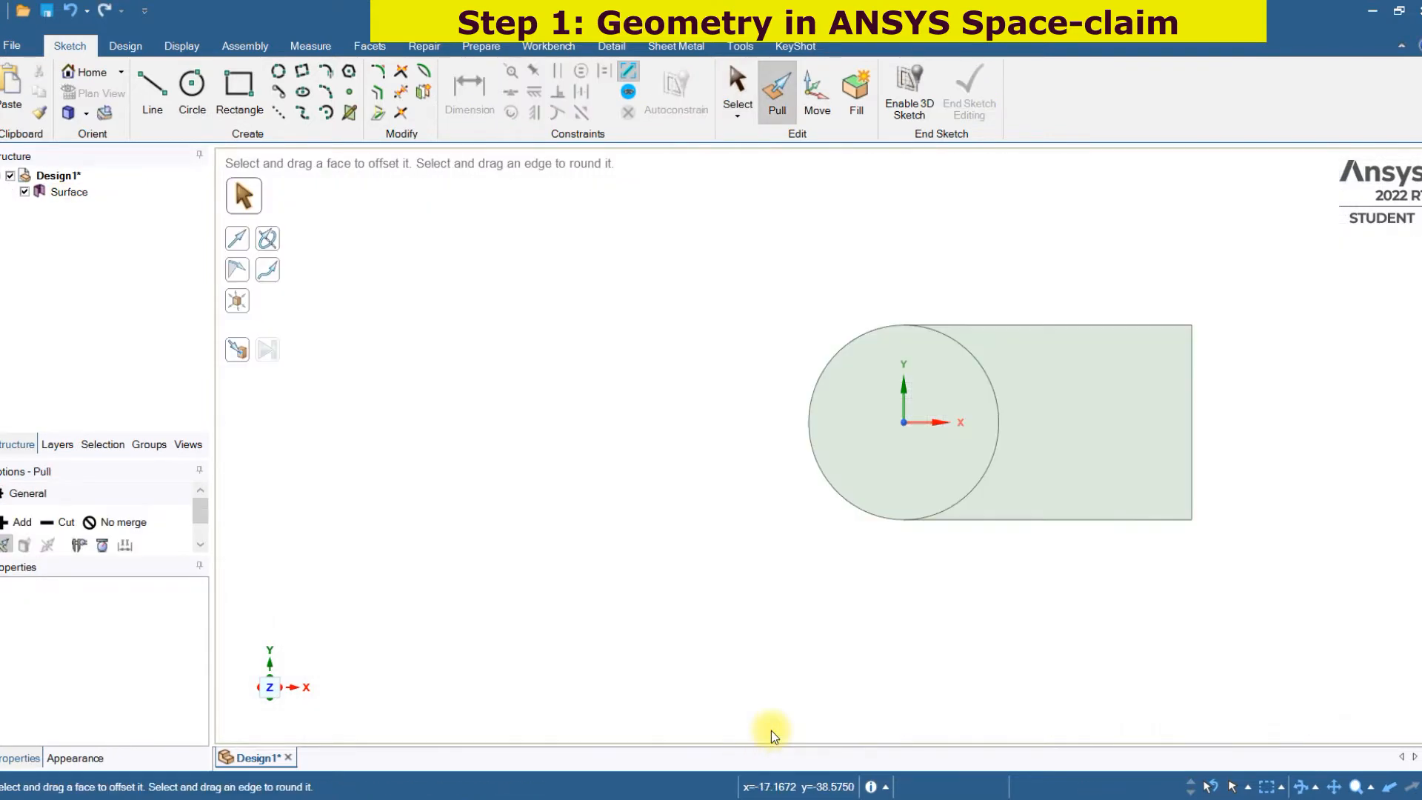
pyautogui.click(911, 433)
pyautogui.moveTo(912, 431)
pyautogui.mouseDown(button='middle')
pyautogui.moveTo(857, 498)
pyautogui.moveTo(908, 434)
pyautogui.mouseUp(button='middle')
pyautogui.click(858, 532)
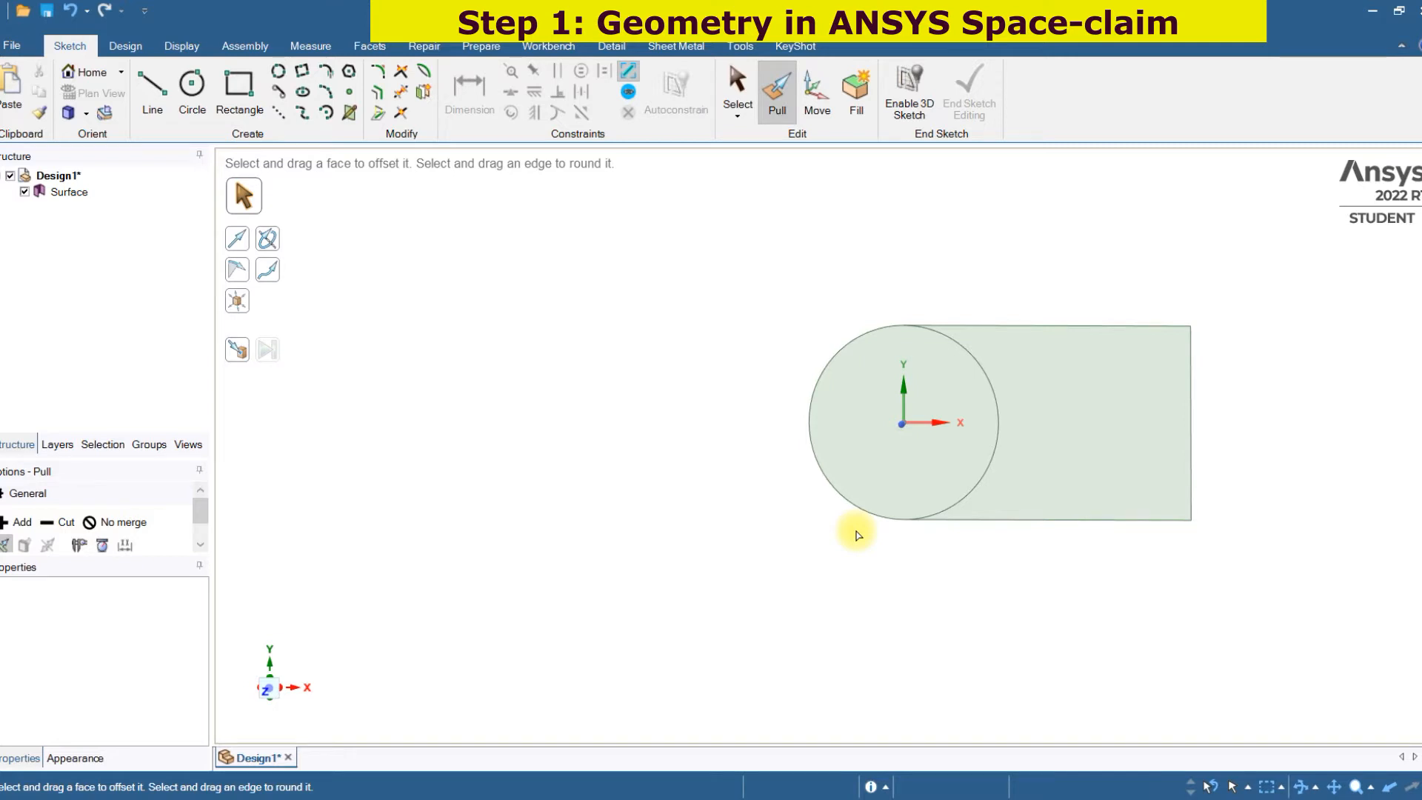
pyautogui.hotkey('ctrl', 'z')
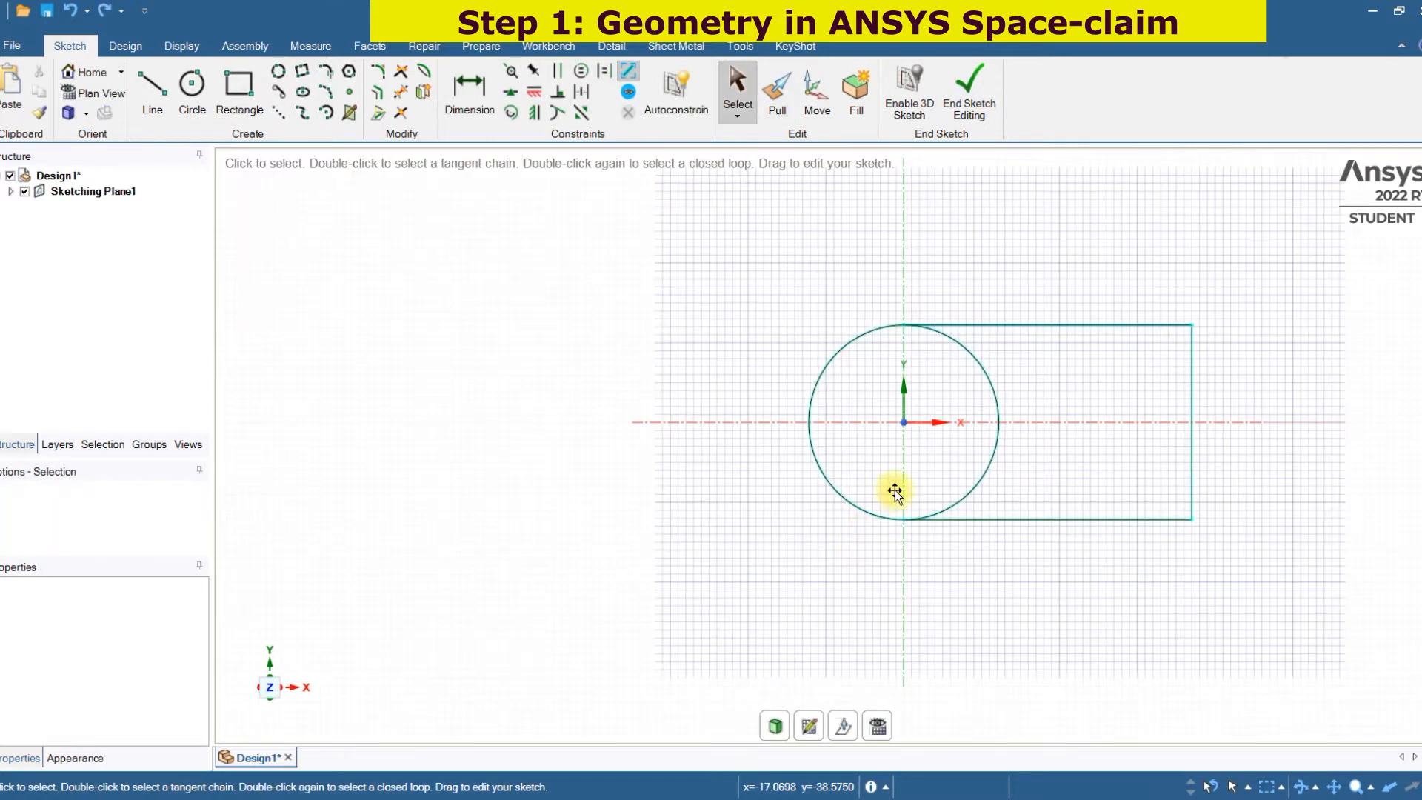
# Step: Sketch an inner circle with a diameter of 10 mm centred on the origin and convert the sketch into a surface
pyautogui.click(185, 81)
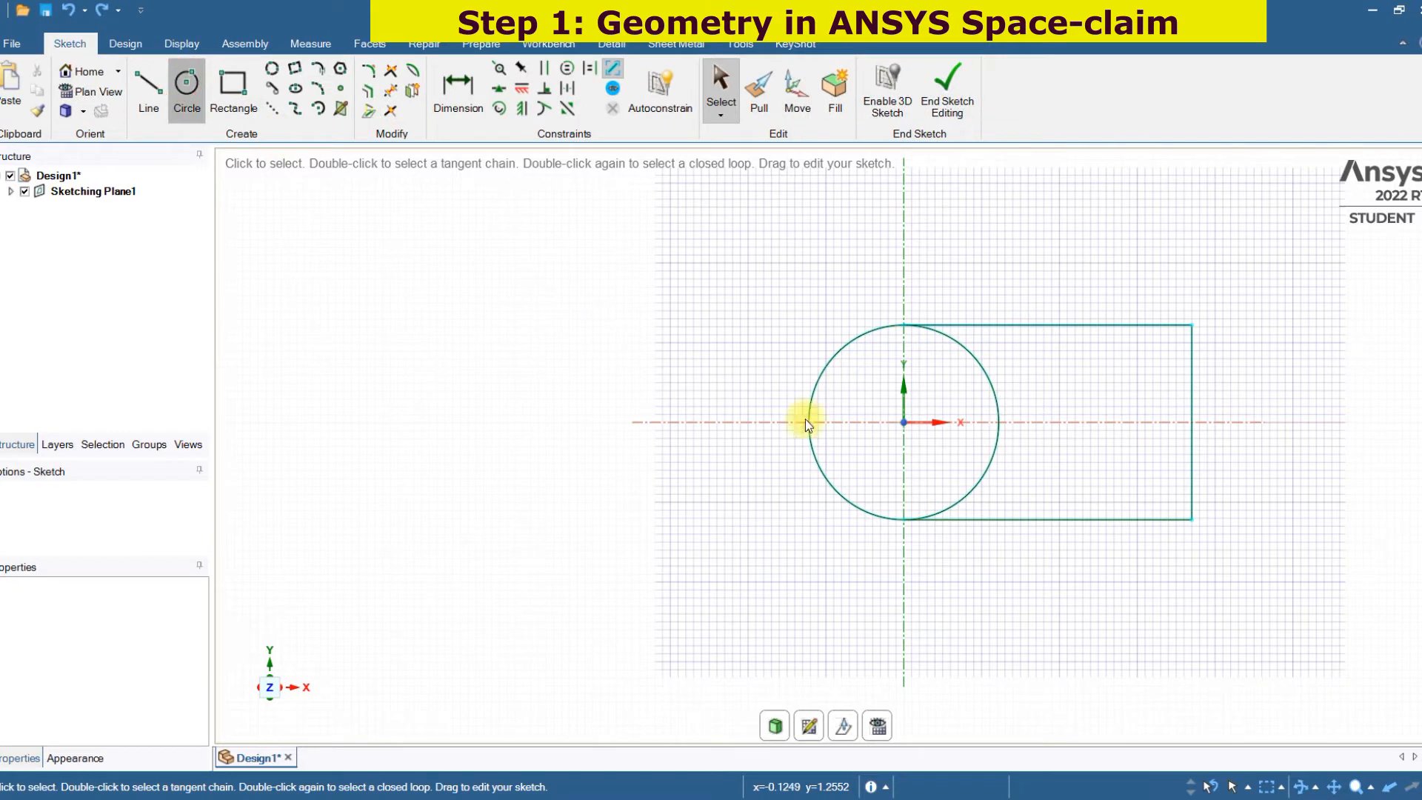
pyautogui.click(904, 422)
pyautogui.click(927, 457)
pyautogui.click(775, 727)
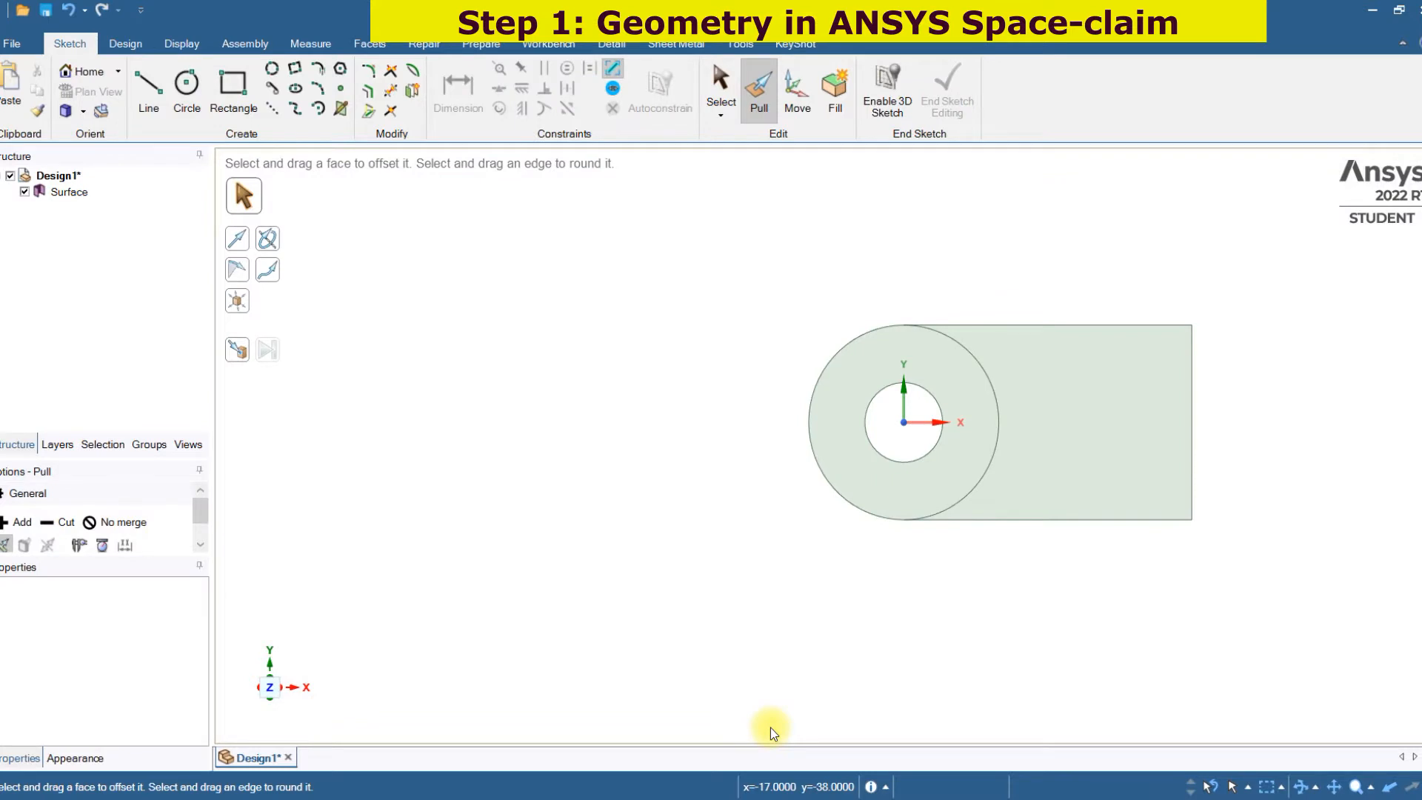
pyautogui.hotkey('ctrl', 'z')
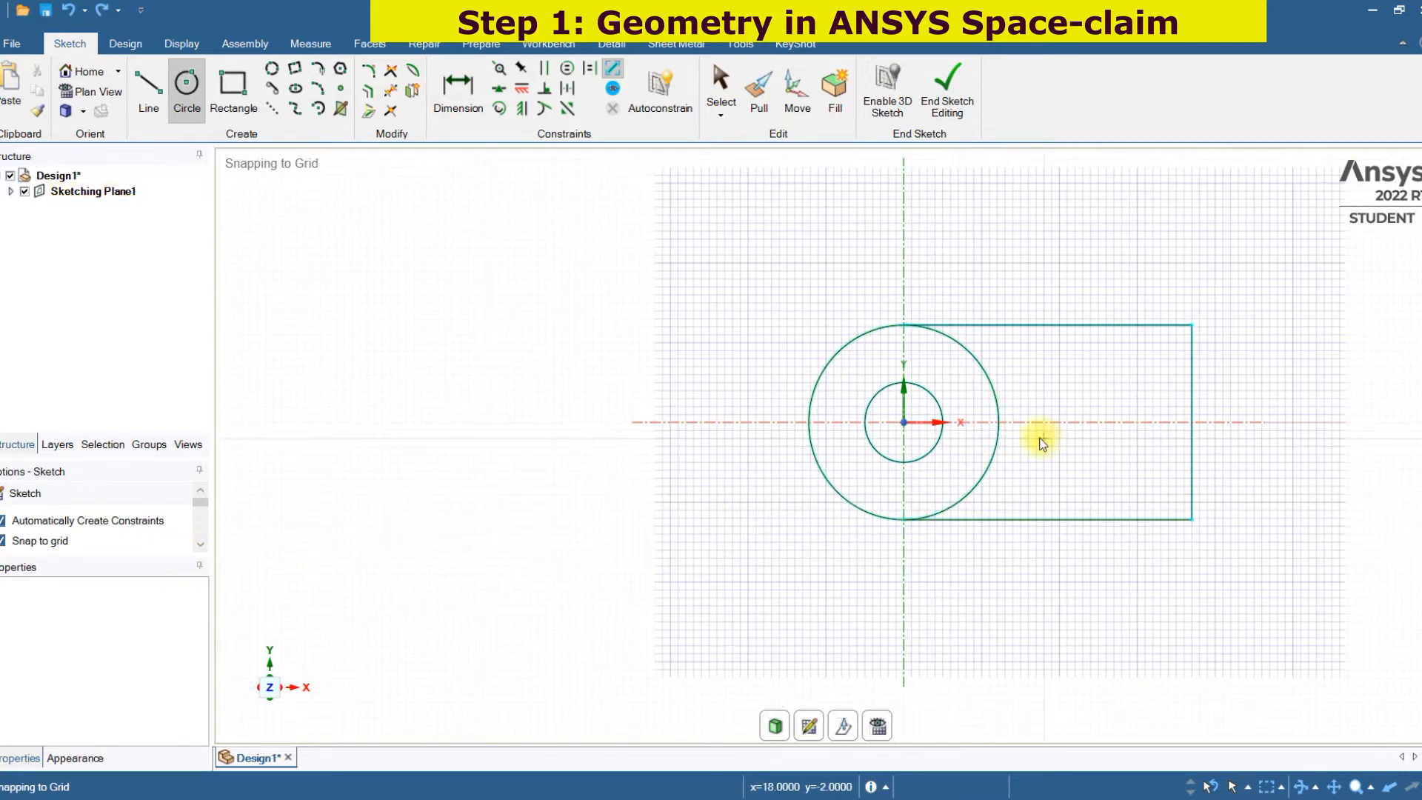
pyautogui.click(777, 726)
# Step: Pull the ring face between the two circles along Z into a separate hollow cylinder with the No merge option
pyautogui.moveTo(1073, 546)
pyautogui.mouseDown(button='middle')
pyautogui.moveTo(1013, 585)
pyautogui.moveTo(998, 616)
pyautogui.mouseUp(button='middle')
pyautogui.click(954, 489)
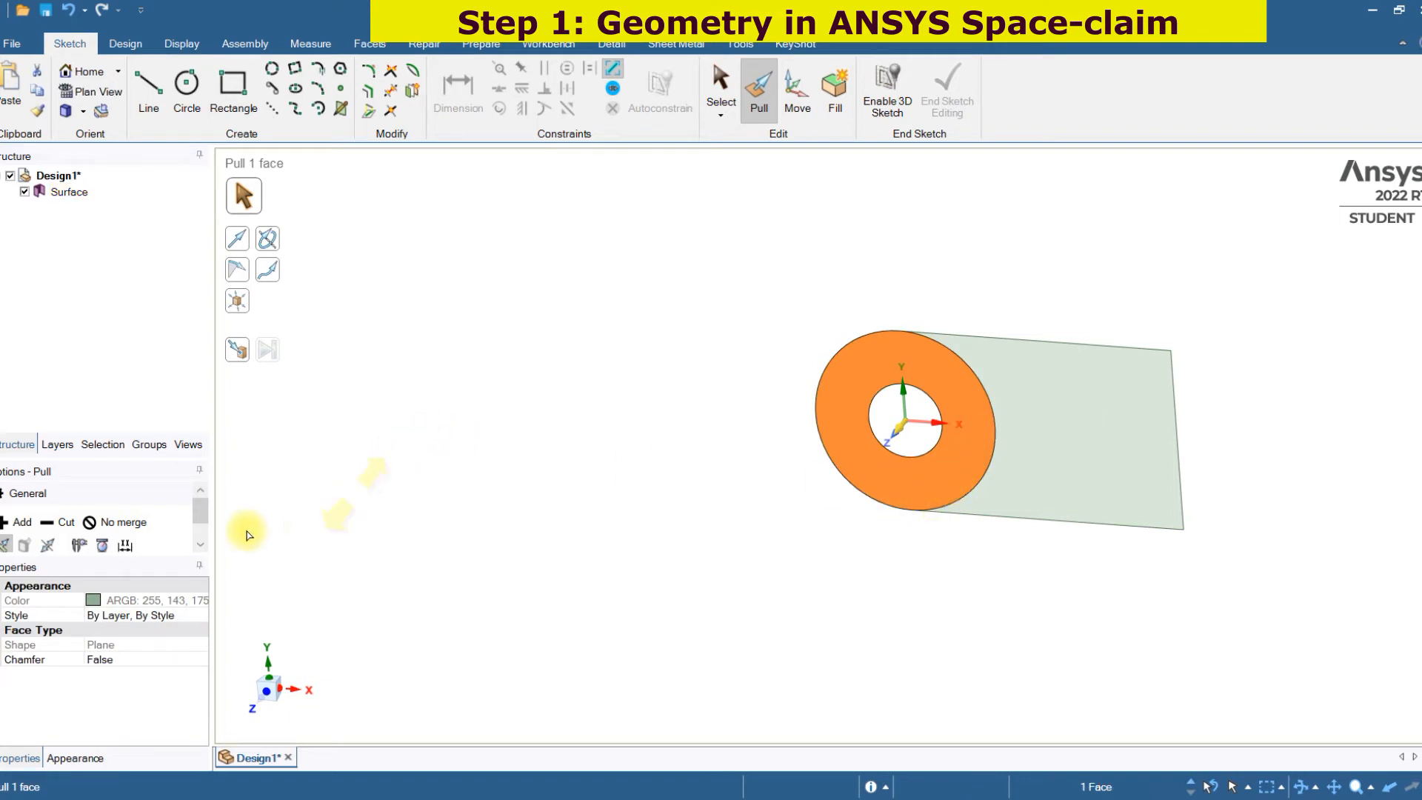
pyautogui.click(117, 523)
pyautogui.moveTo(683, 473); pyautogui.dragTo(472, 554)
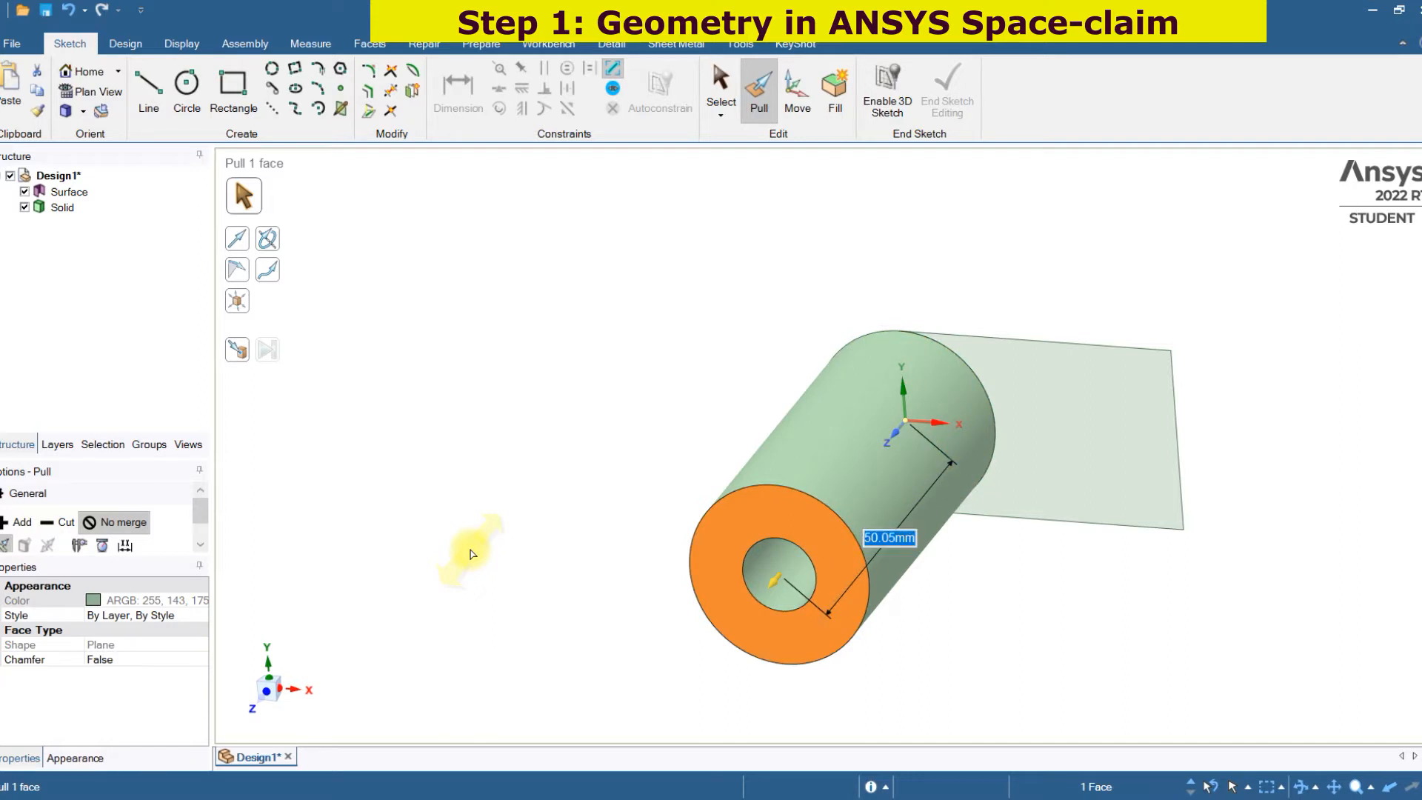
pyautogui.click(491, 428)
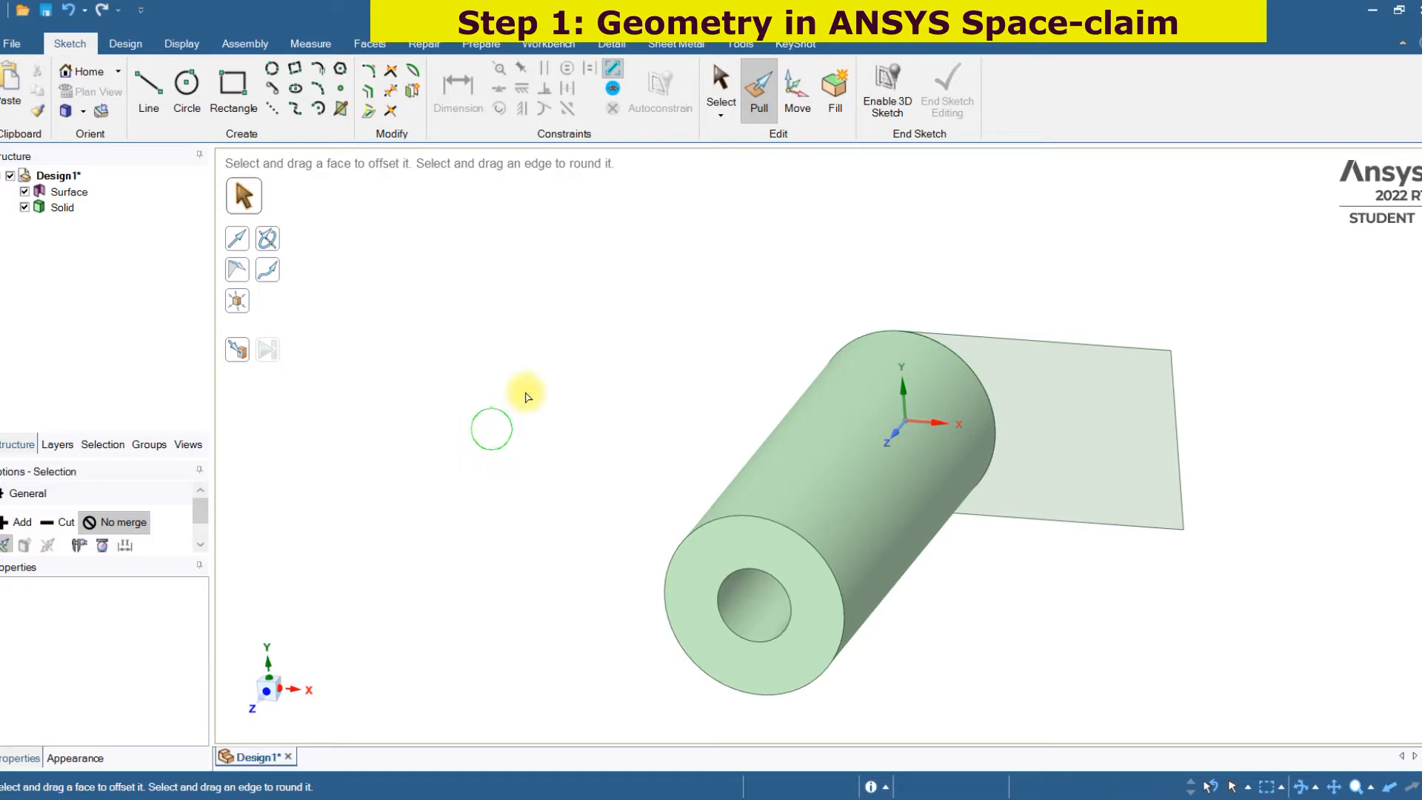
# Step: Copy the cylindrical face of the bore and paste it in place as a separate surface
pyautogui.moveTo(525, 393); pyautogui.dragTo(565, 358, button='middle')
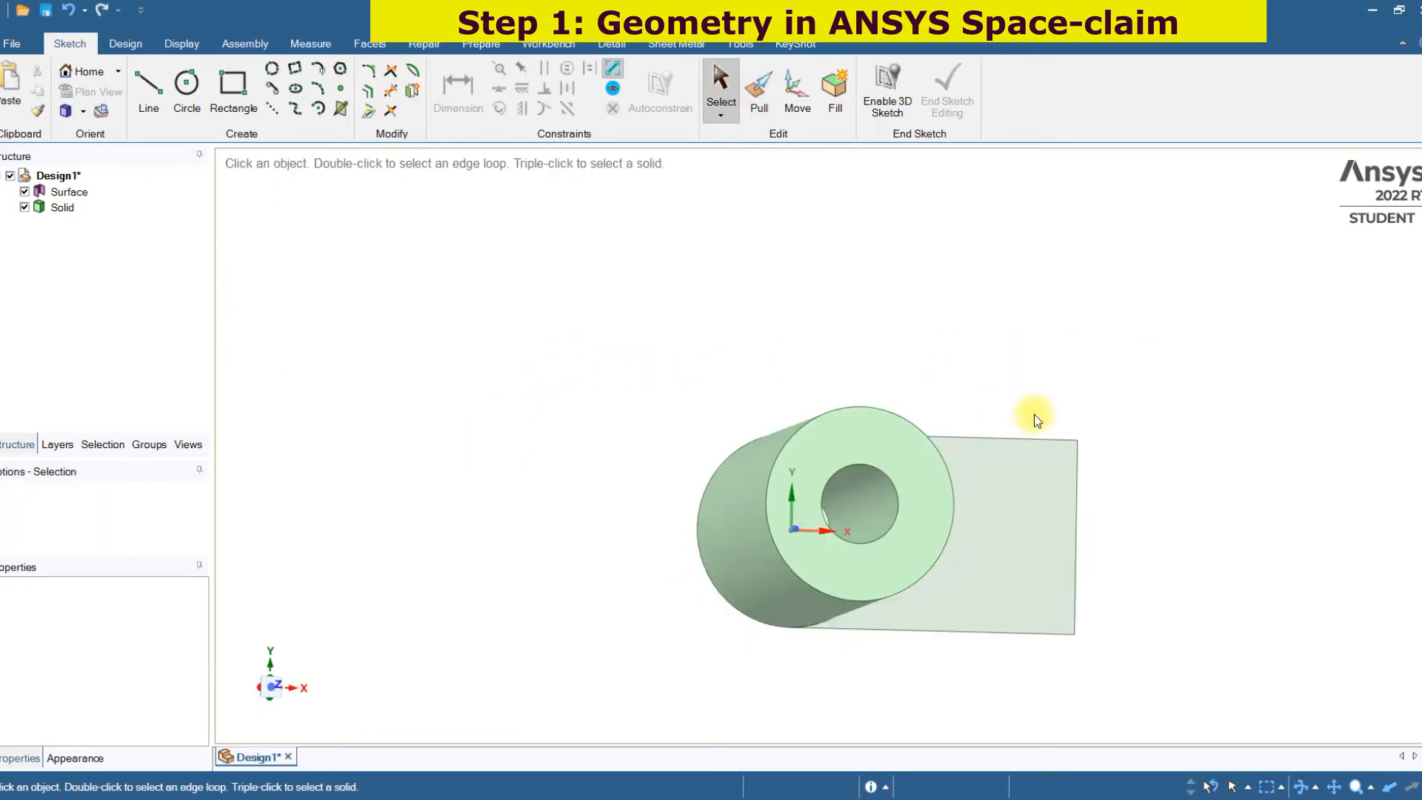
pyautogui.click(884, 495)
pyautogui.press('ctrl')
pyautogui.hotkey('ctrl', 'v')
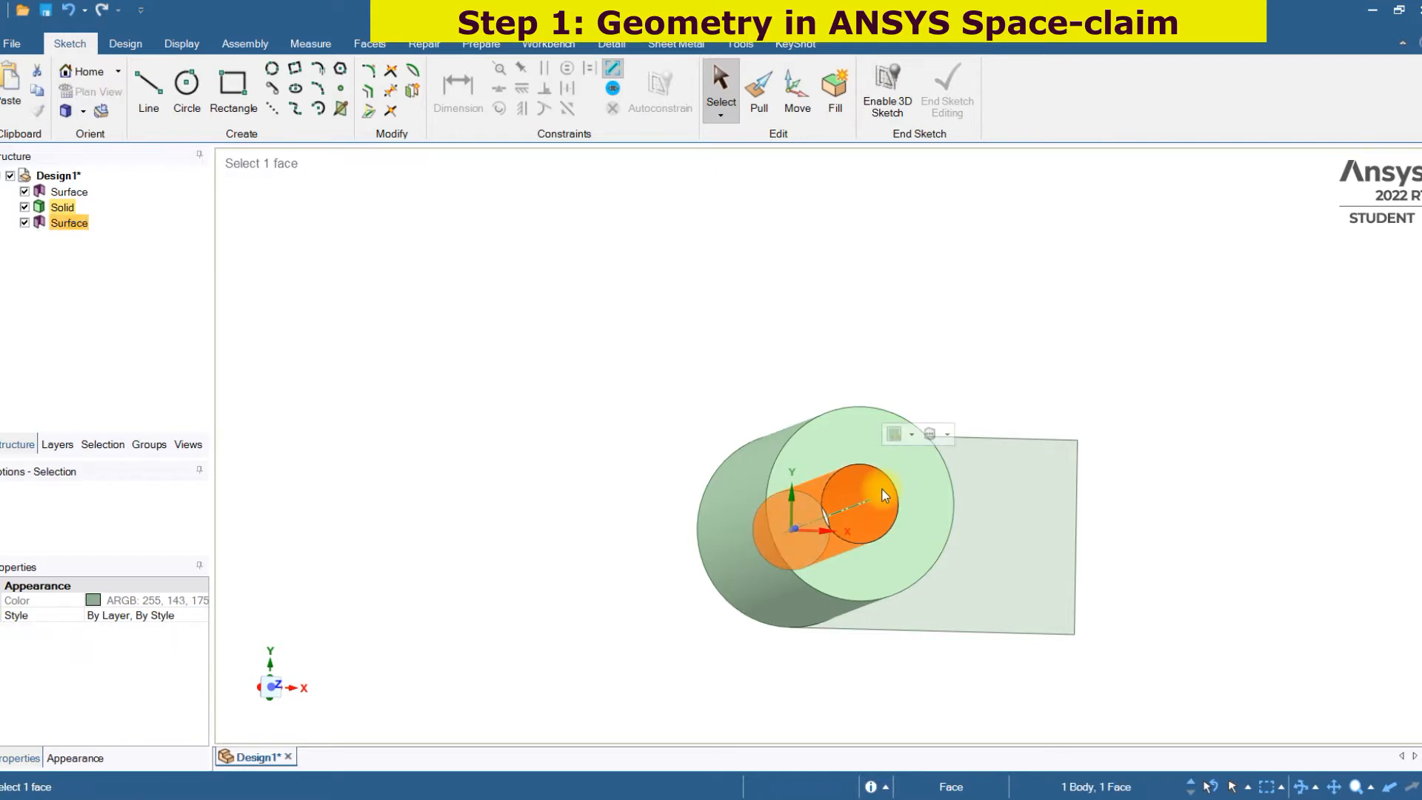
# Step: Try to fill the pasted cylindrical surface inside the bore with the Fill tool
pyautogui.click(1149, 346)
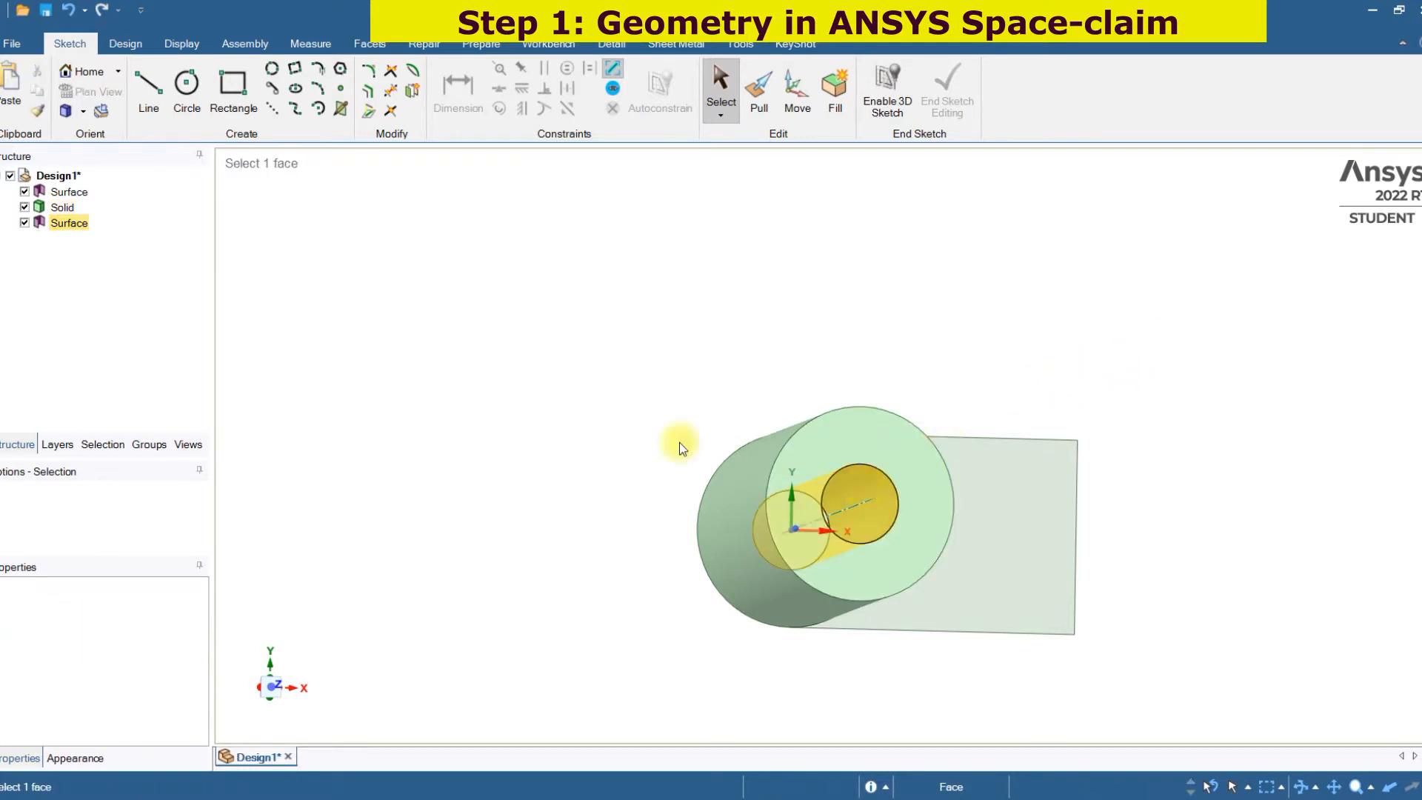
pyautogui.click(855, 489)
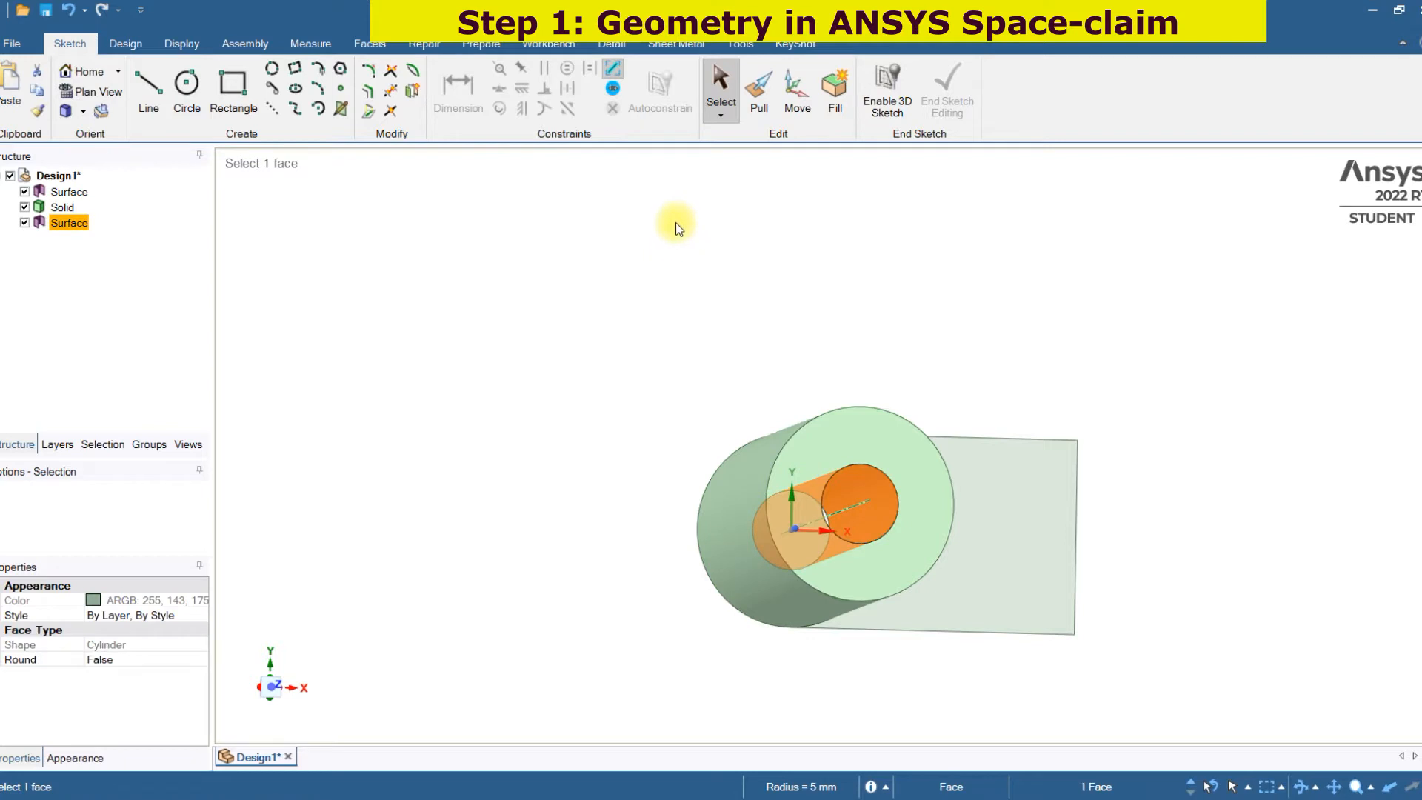
pyautogui.click(125, 44)
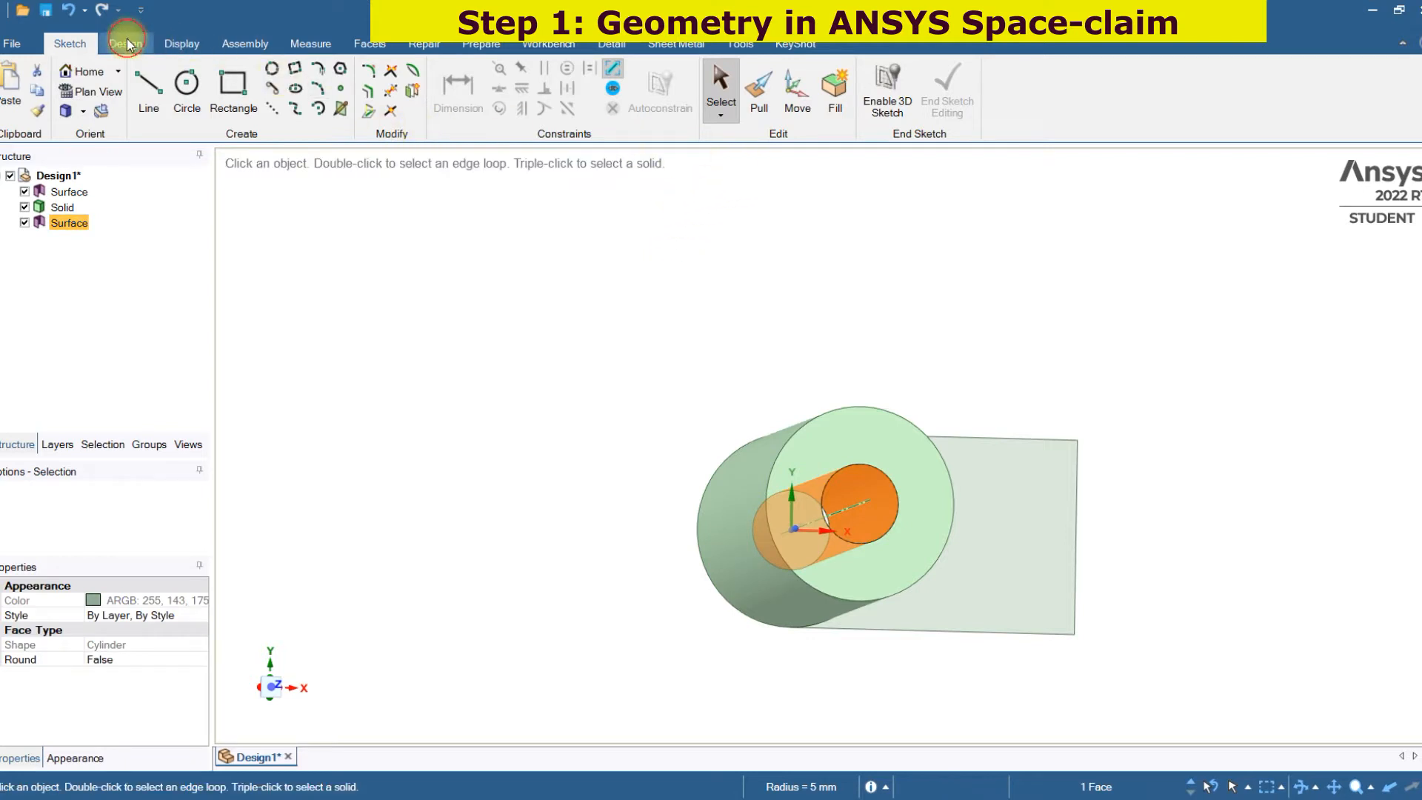
pyautogui.click(395, 79)
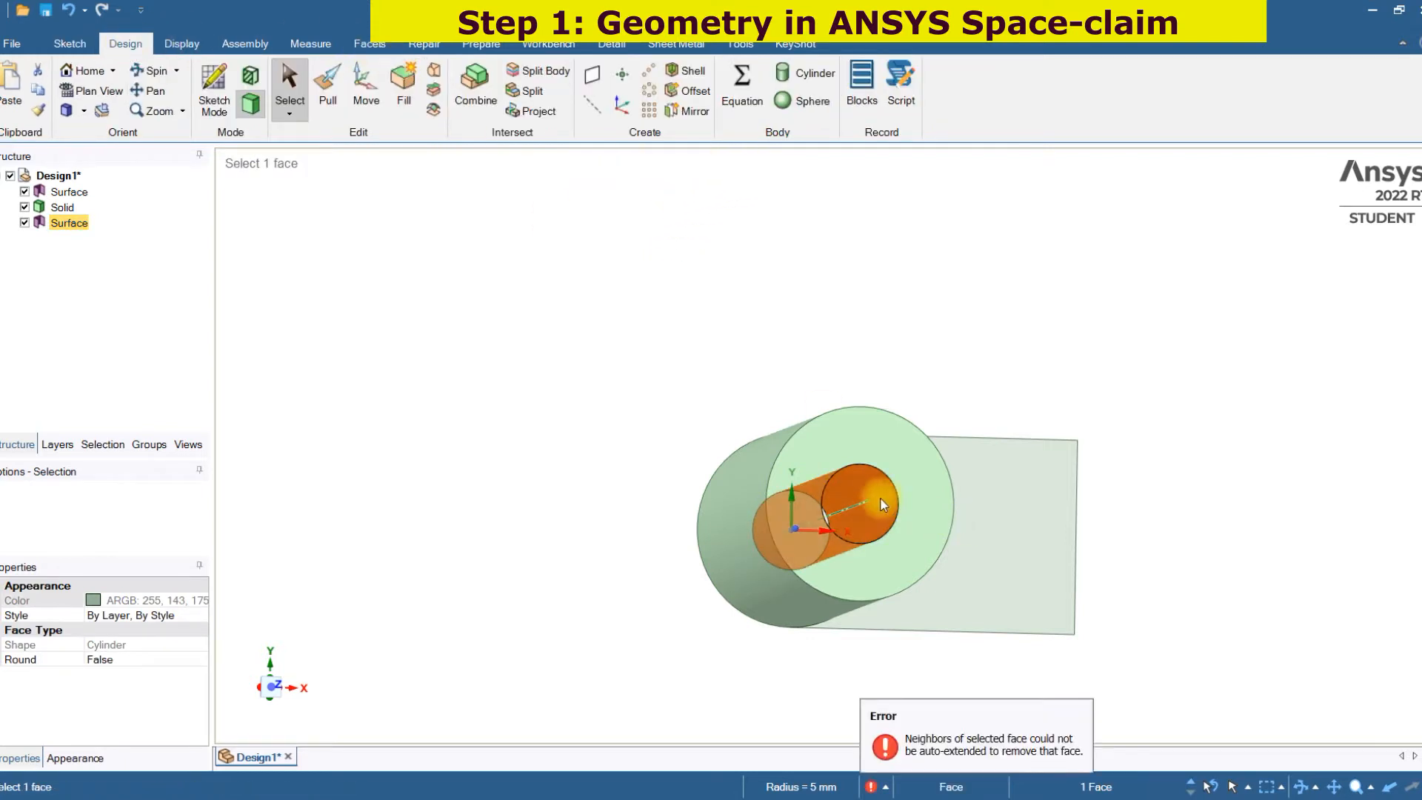
pyautogui.click(403, 83)
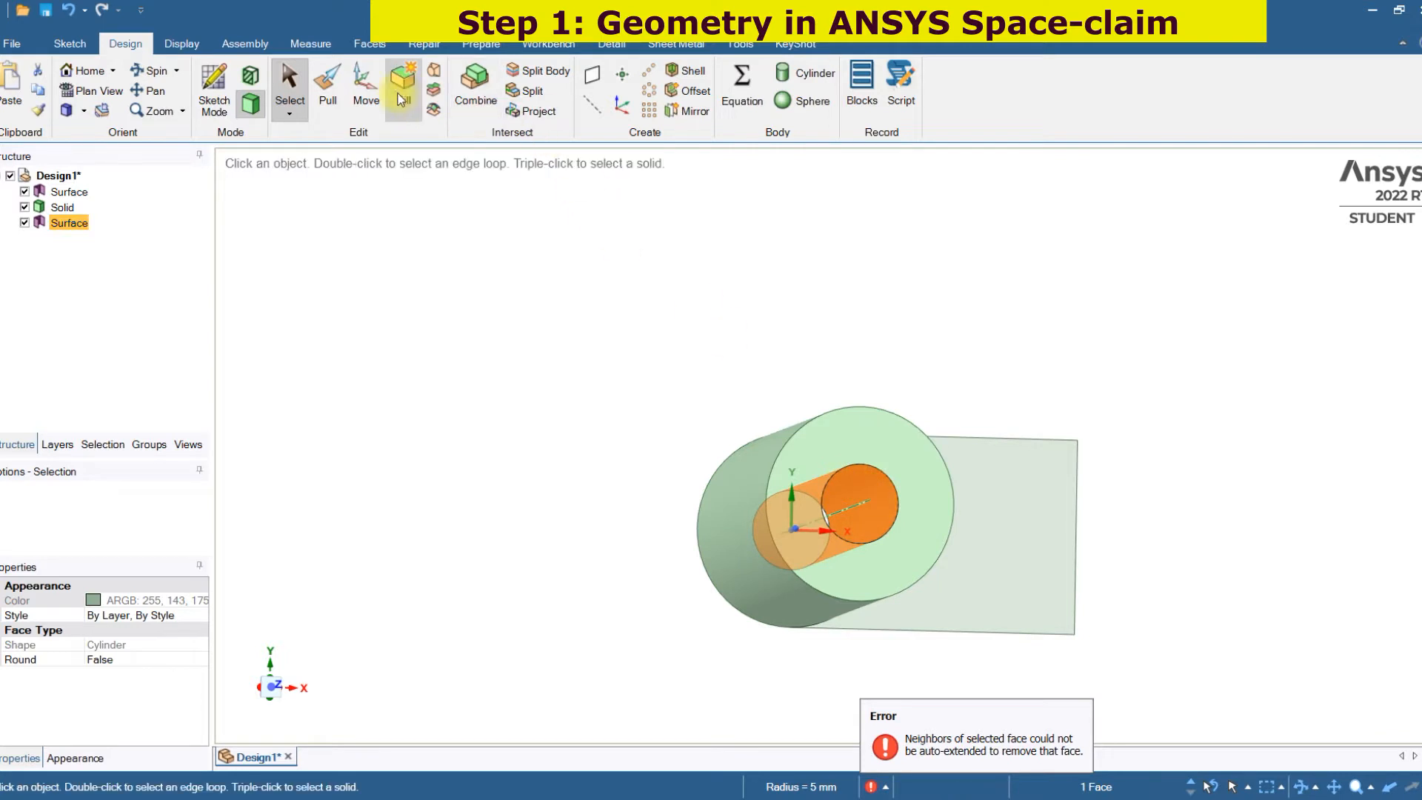
pyautogui.click(891, 283)
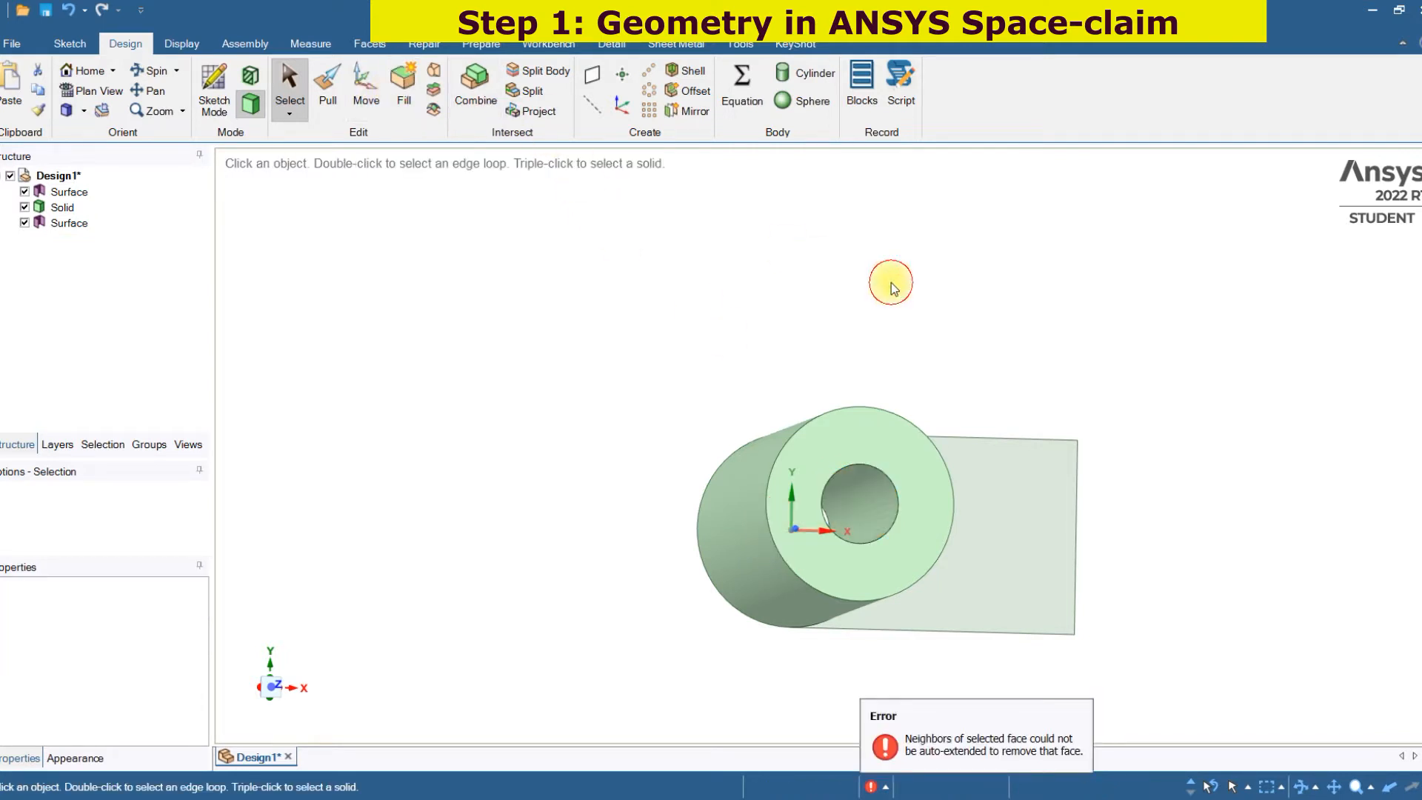
# Step: Delete the pasted cylindrical surface from the design
pyautogui.moveTo(937, 433)
pyautogui.mouseDown(button='middle')
pyautogui.moveTo(911, 444)
pyautogui.moveTo(918, 425)
pyautogui.mouseUp(button='middle')
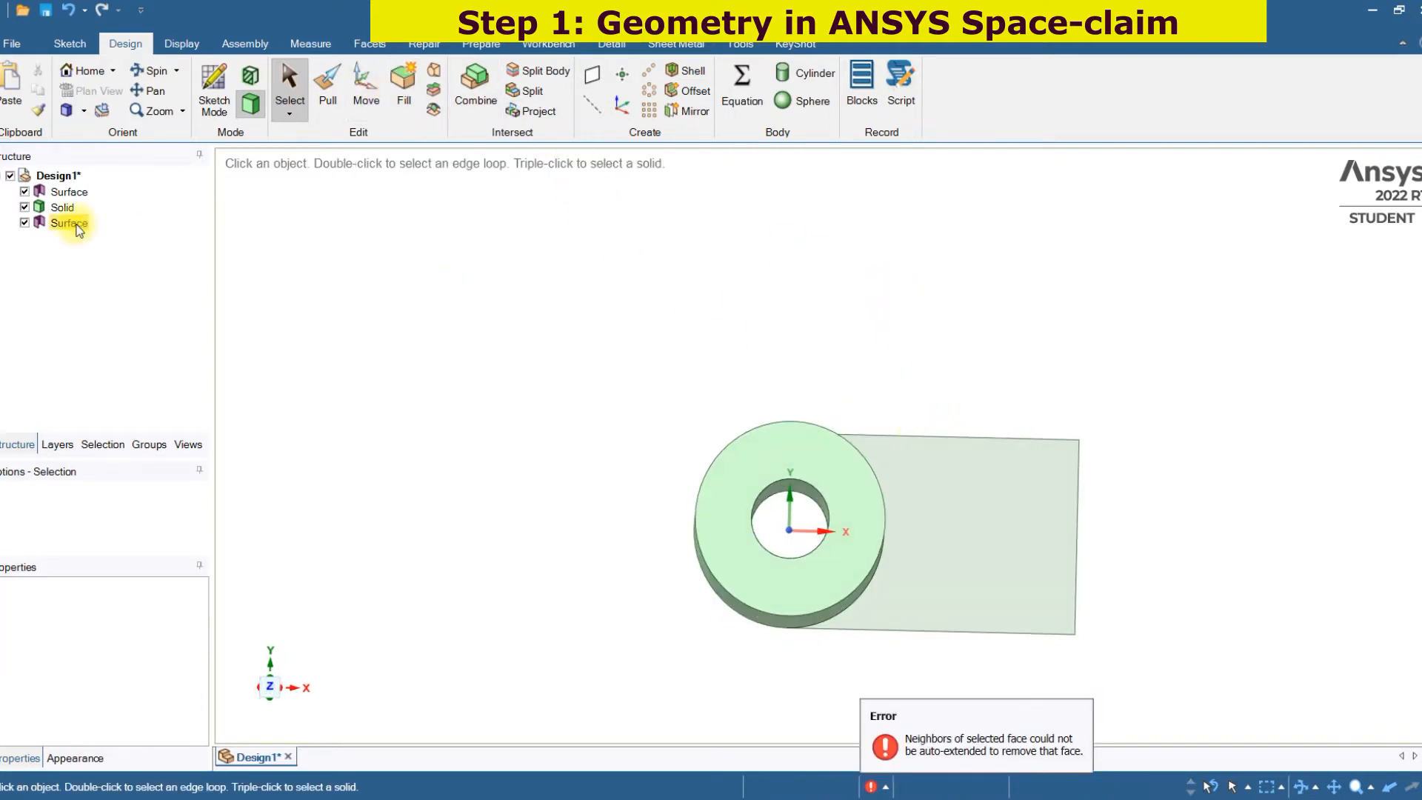
pyautogui.click(73, 225)
pyautogui.press('Delete')
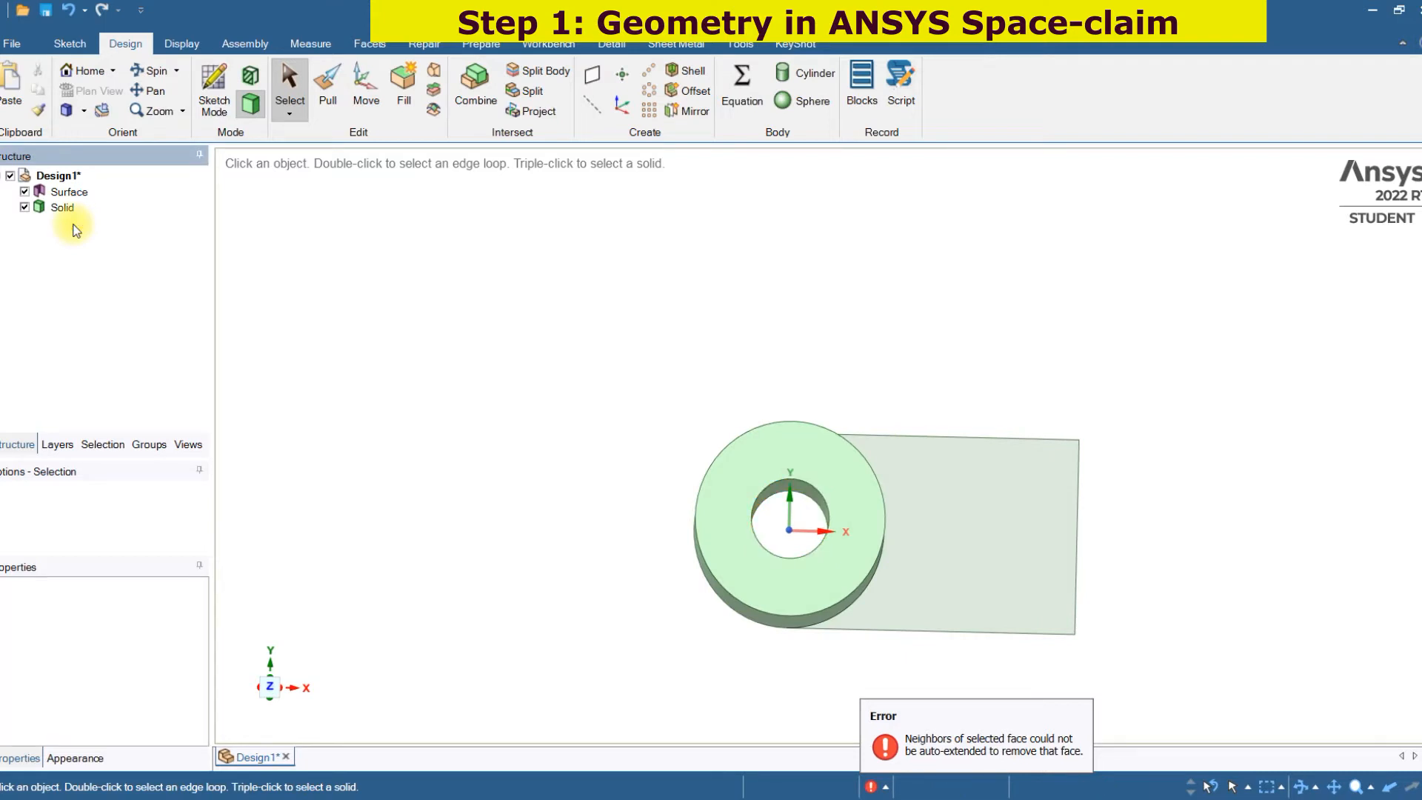
# Step: Create a plane on the free ring-shaped end face of the hollow cylinder
pyautogui.moveTo(740, 276); pyautogui.dragTo(769, 312, button='middle')
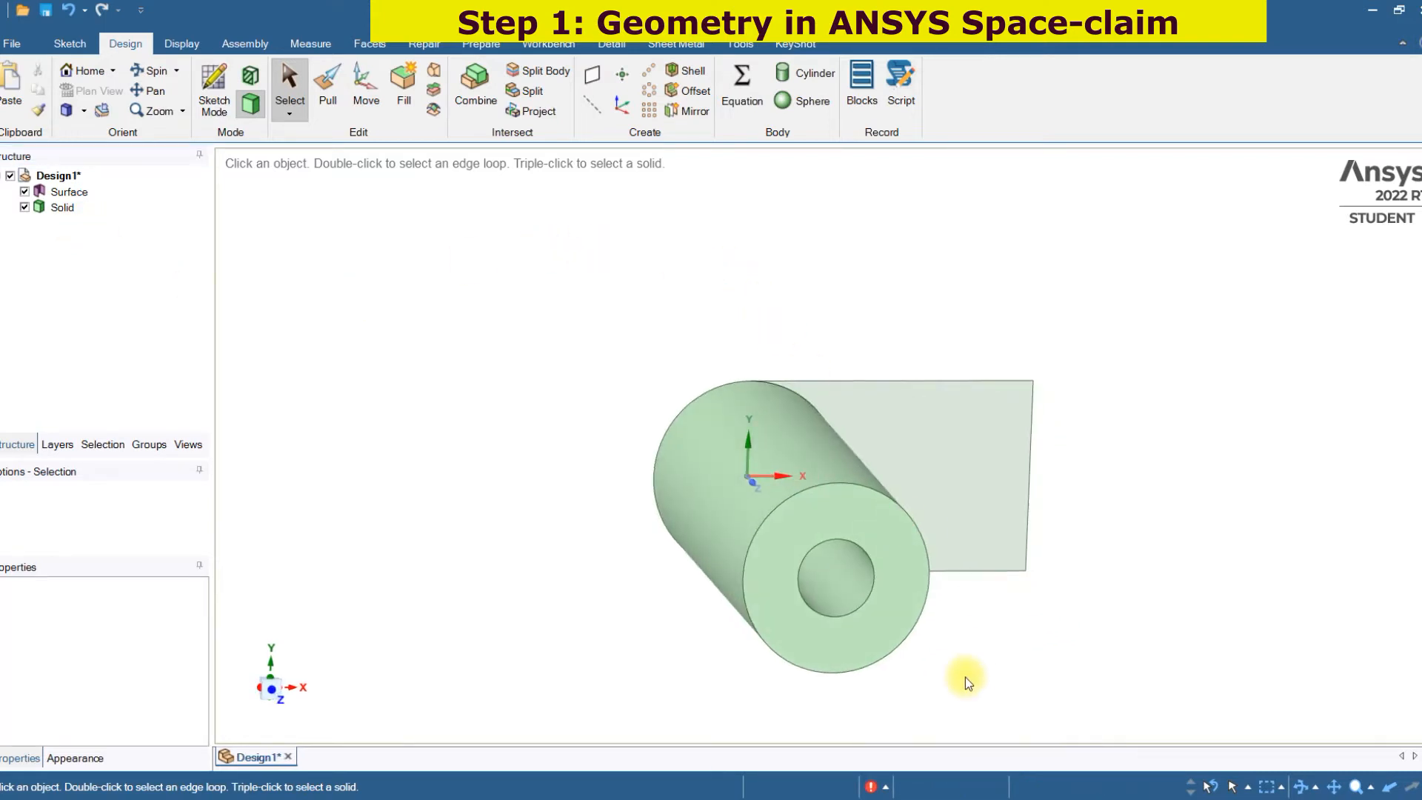
pyautogui.click(901, 597)
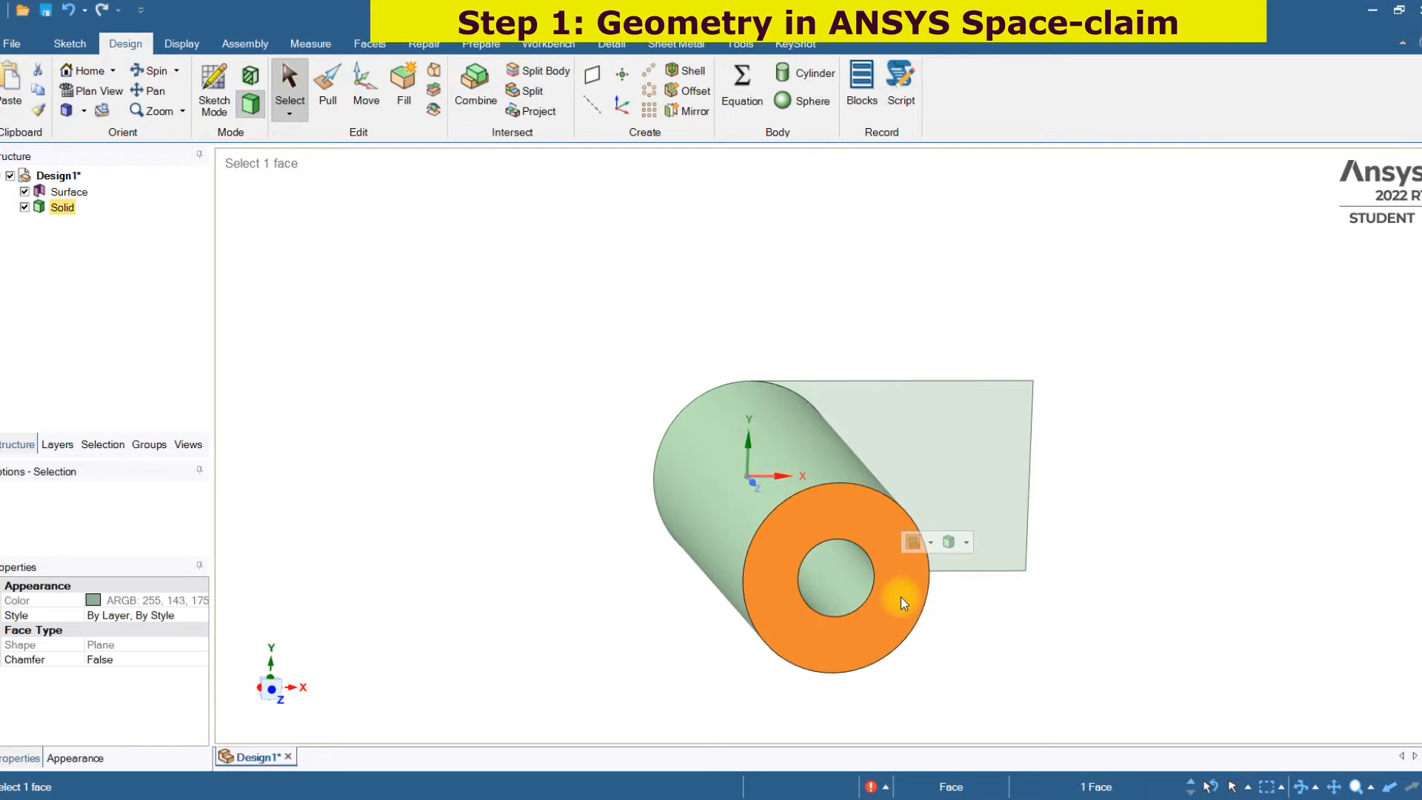
pyautogui.click(590, 80)
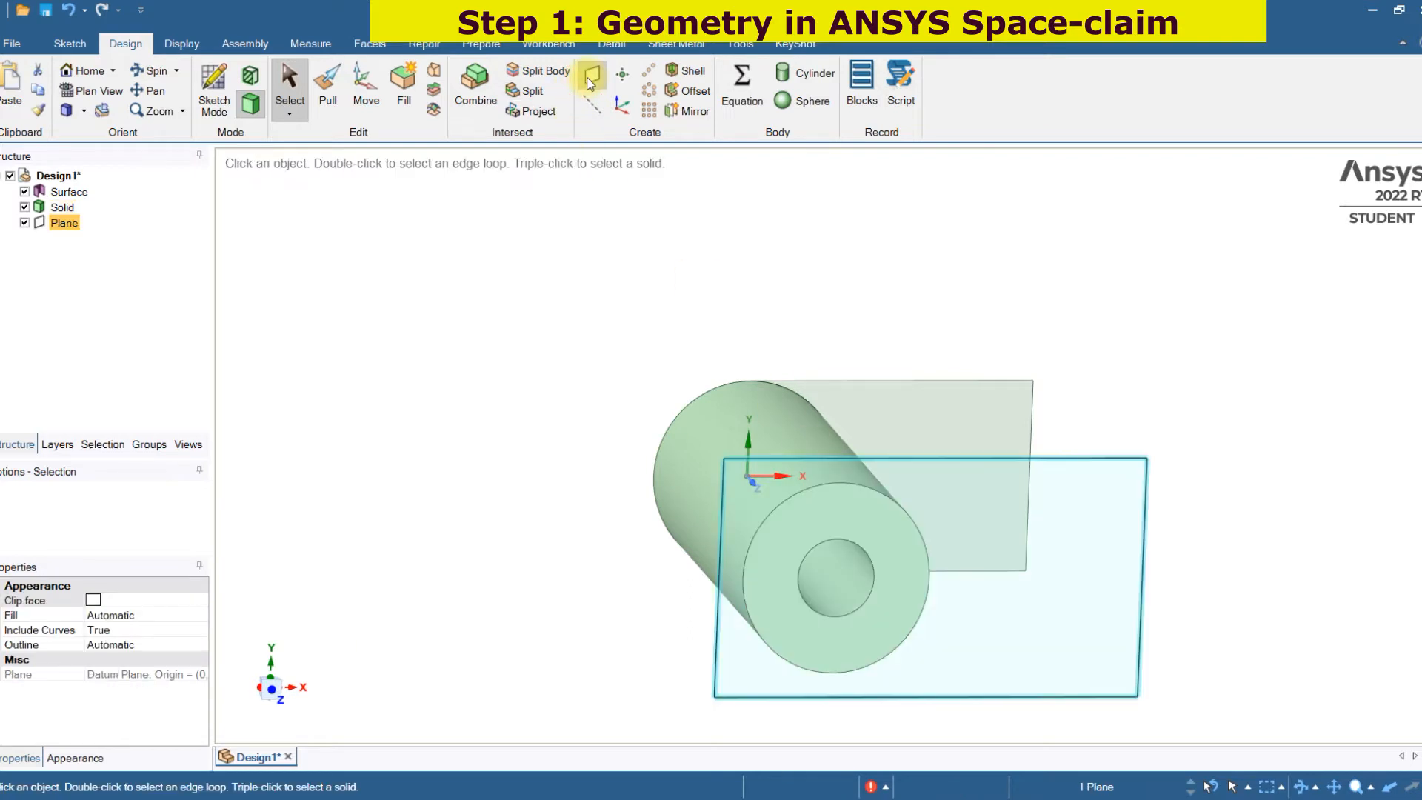
# Step: Sketch a circle on the new plane matching the bore's centre and edge and convert it into a surface
pyautogui.click(219, 85)
pyautogui.click(189, 99)
pyautogui.click(836, 577)
pyautogui.click(876, 597)
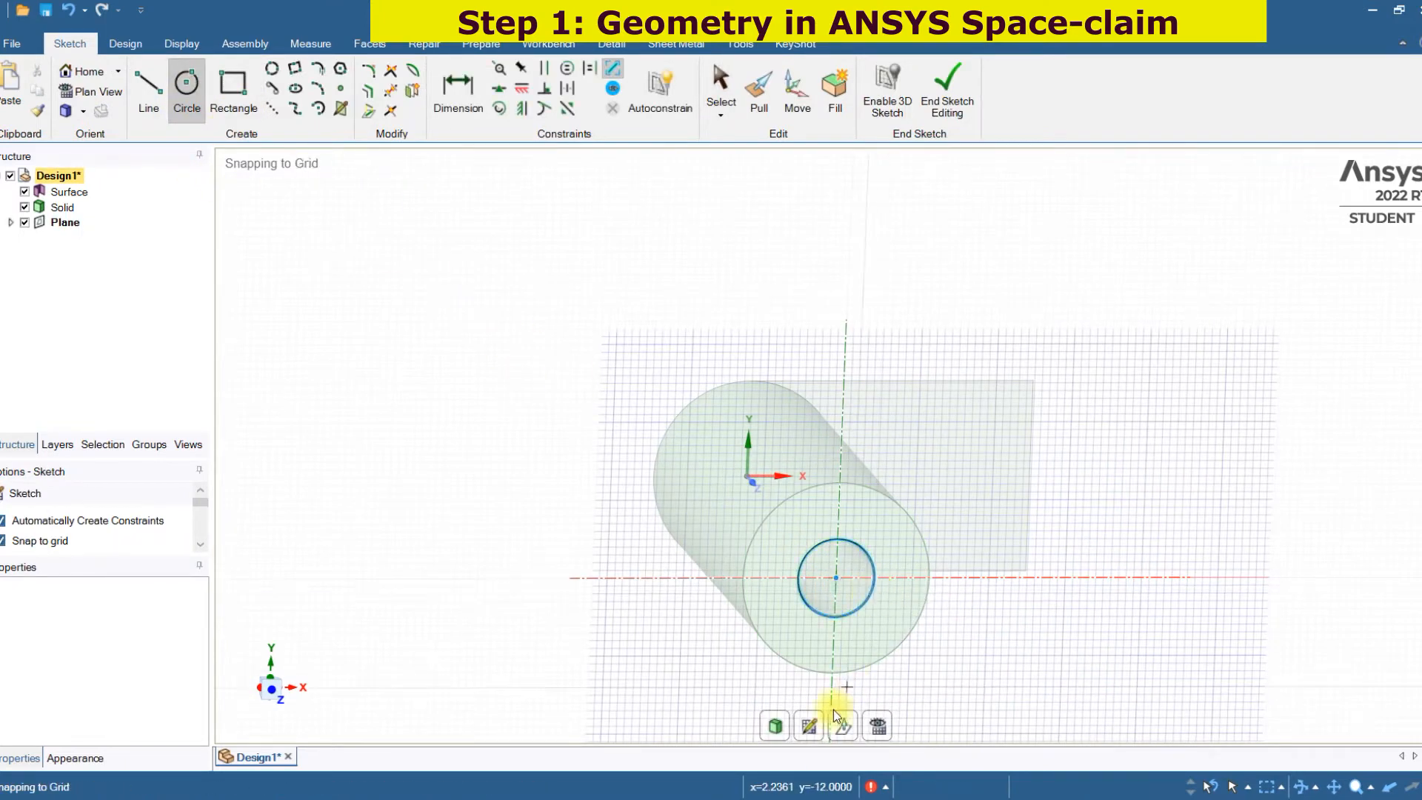
pyautogui.click(776, 728)
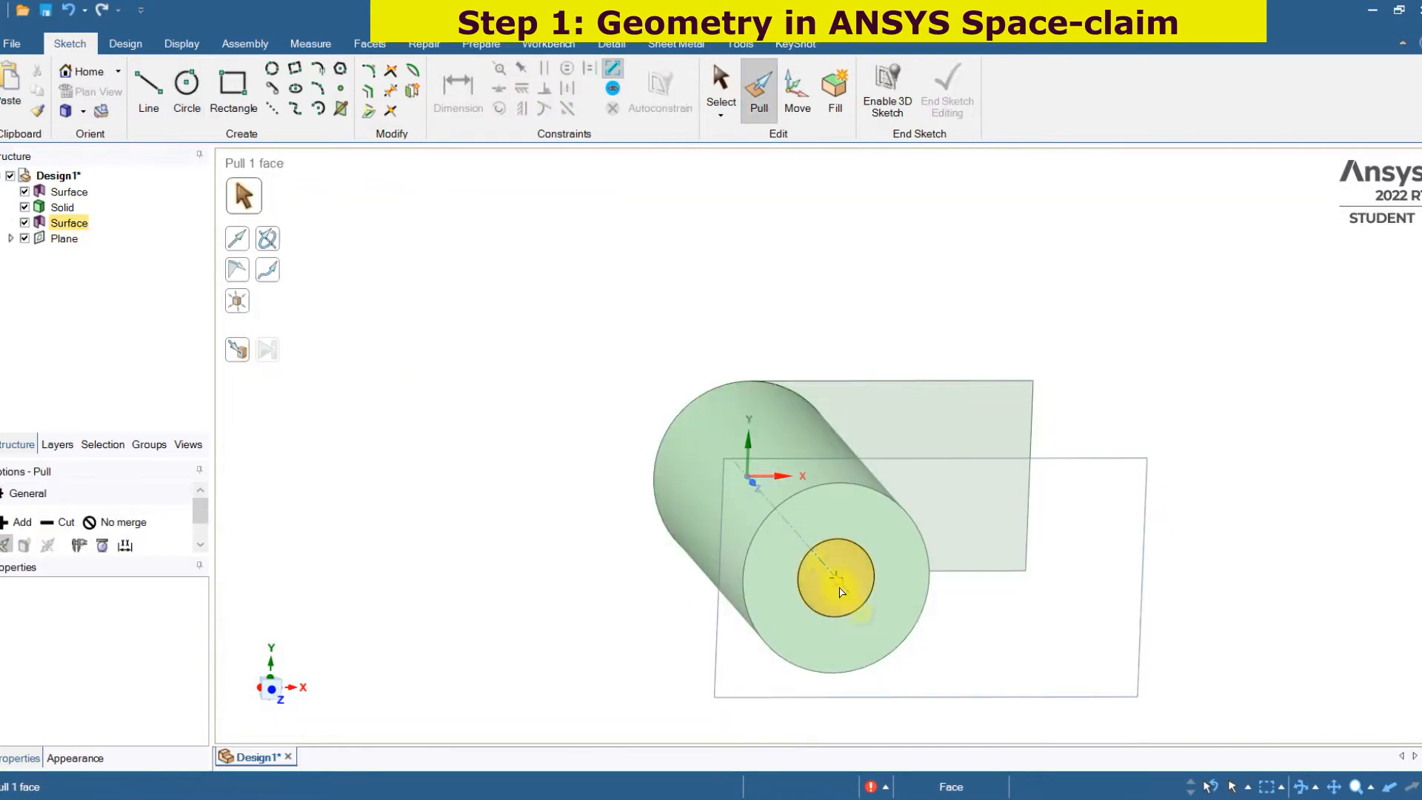
# Step: Pull the circular face through the bore up to the hollow cylinder's opposite end face as a separate solid with No merge
pyautogui.click(833, 580)
pyautogui.moveTo(833, 580); pyautogui.dragTo(1088, 627, button='middle')
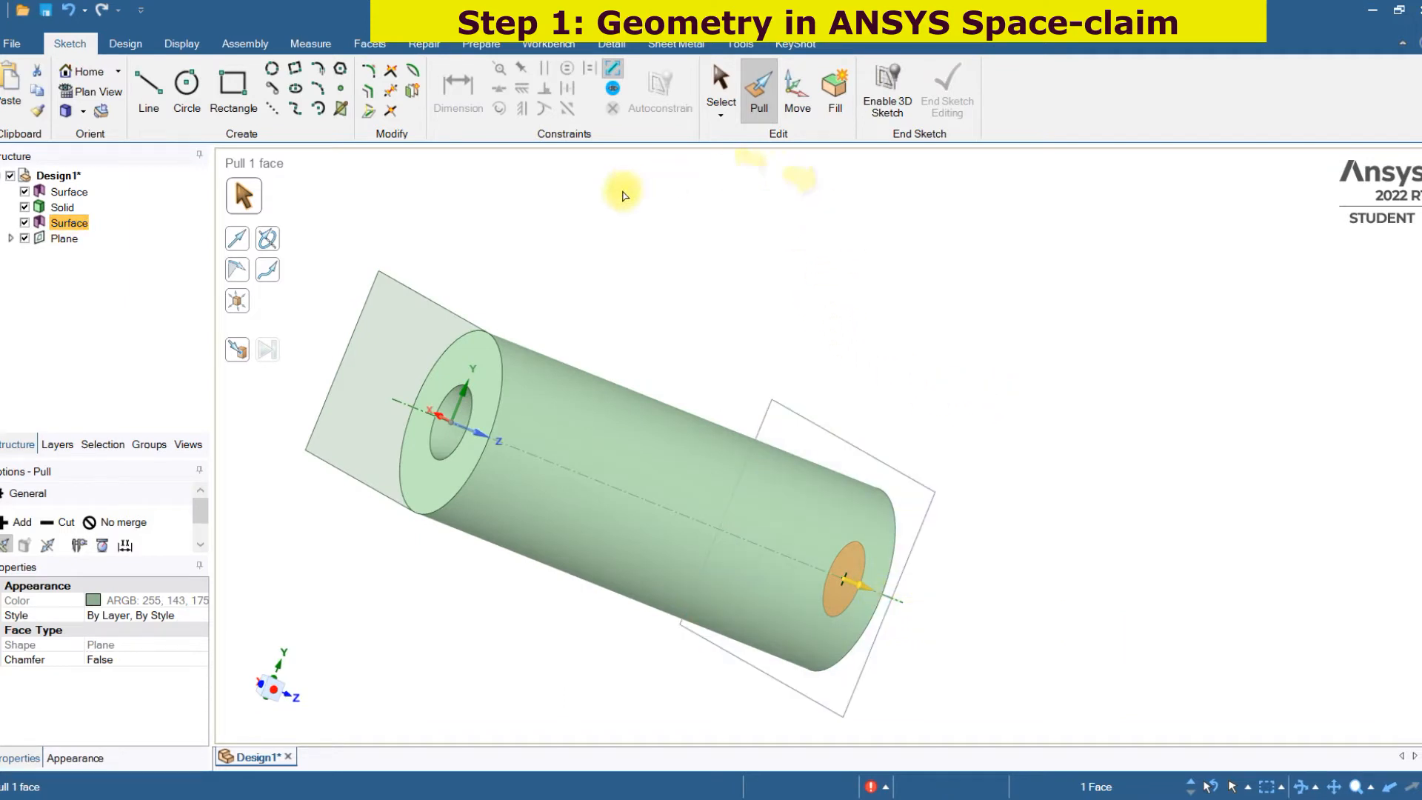
pyautogui.click(140, 521)
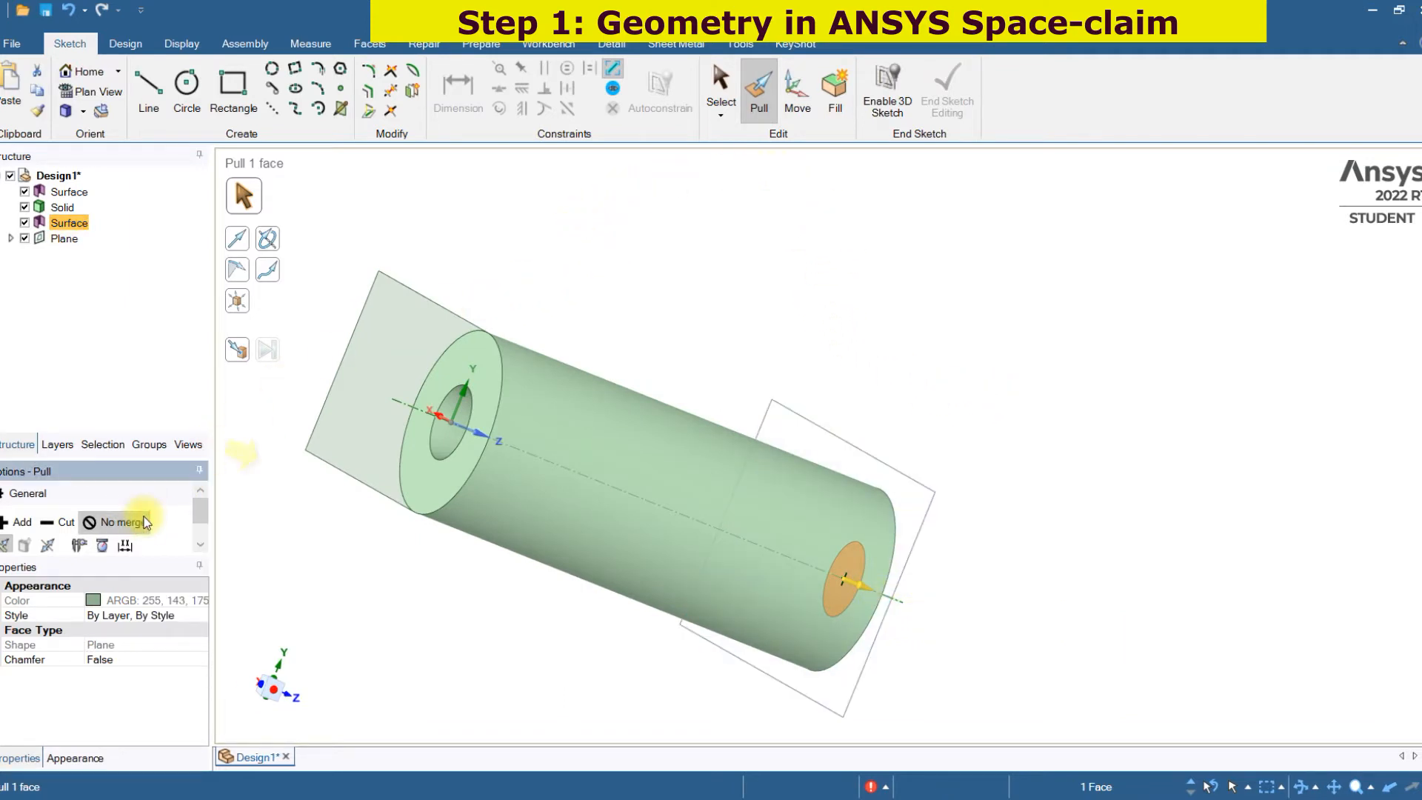
pyautogui.moveTo(402, 611); pyautogui.dragTo(432, 625, button='middle')
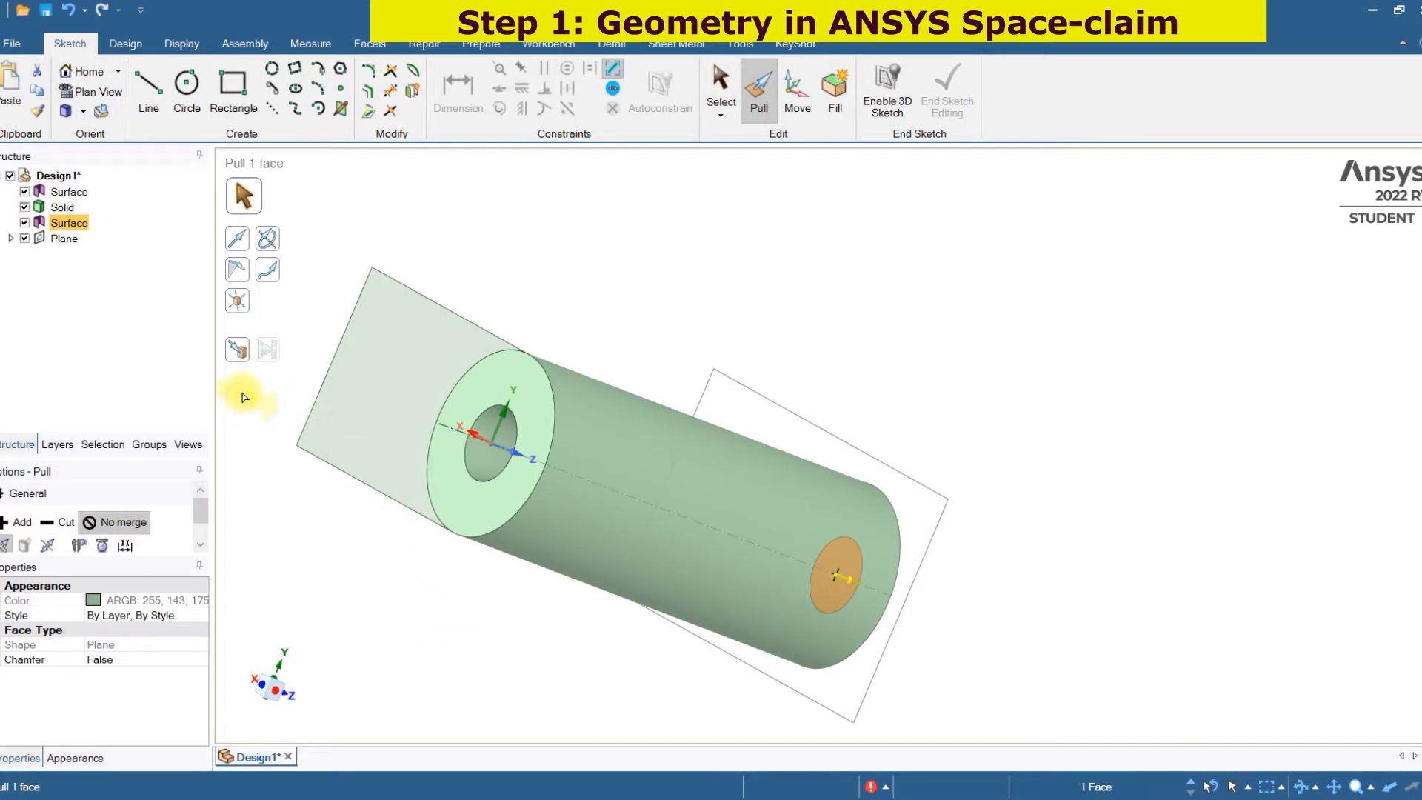
pyautogui.moveTo(473, 626); pyautogui.dragTo(461, 581)
pyautogui.moveTo(1269, 590)
pyautogui.mouseDown(button='middle')
pyautogui.moveTo(1045, 565)
pyautogui.moveTo(1251, 563)
pyautogui.moveTo(1315, 616)
pyautogui.moveTo(1264, 606)
pyautogui.mouseUp(button='middle')
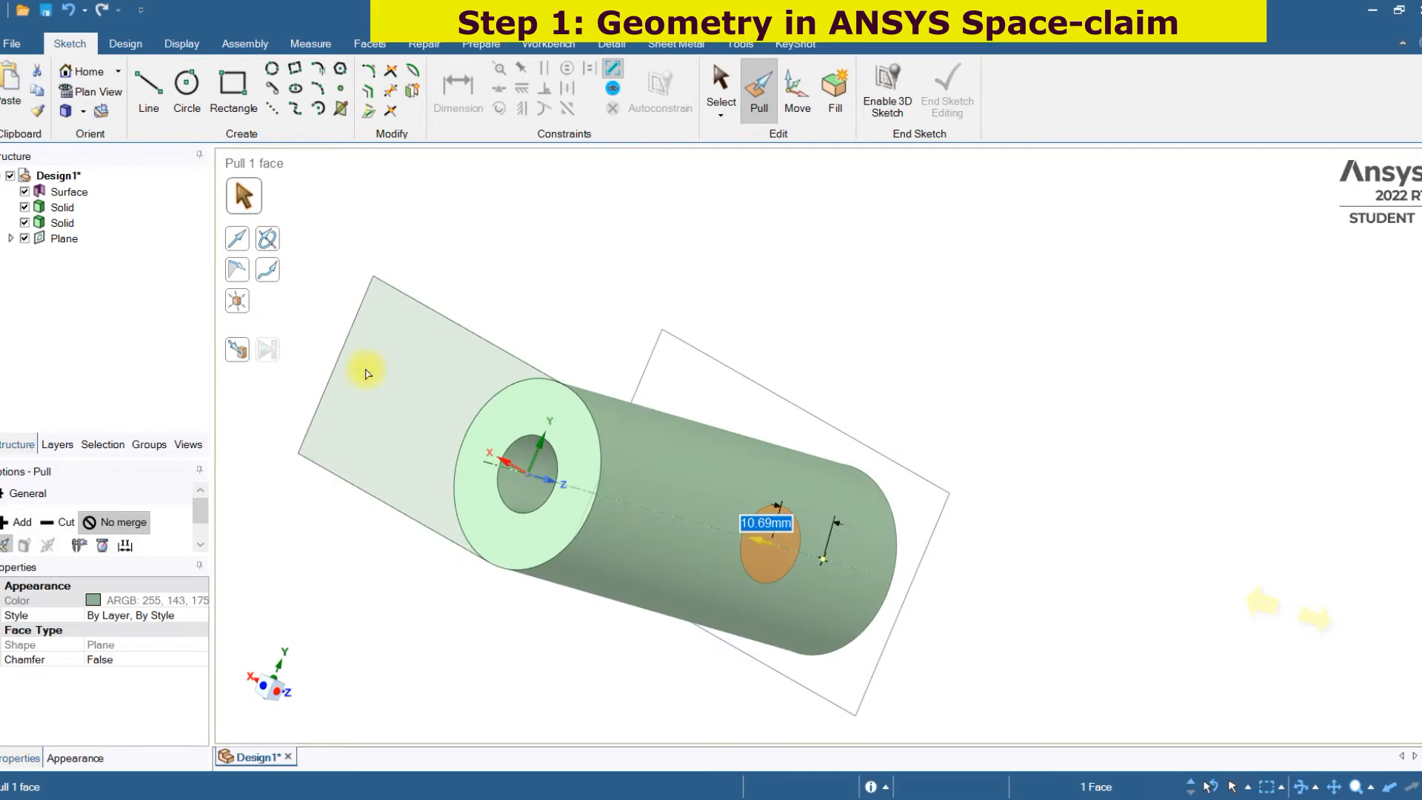
pyautogui.click(250, 353)
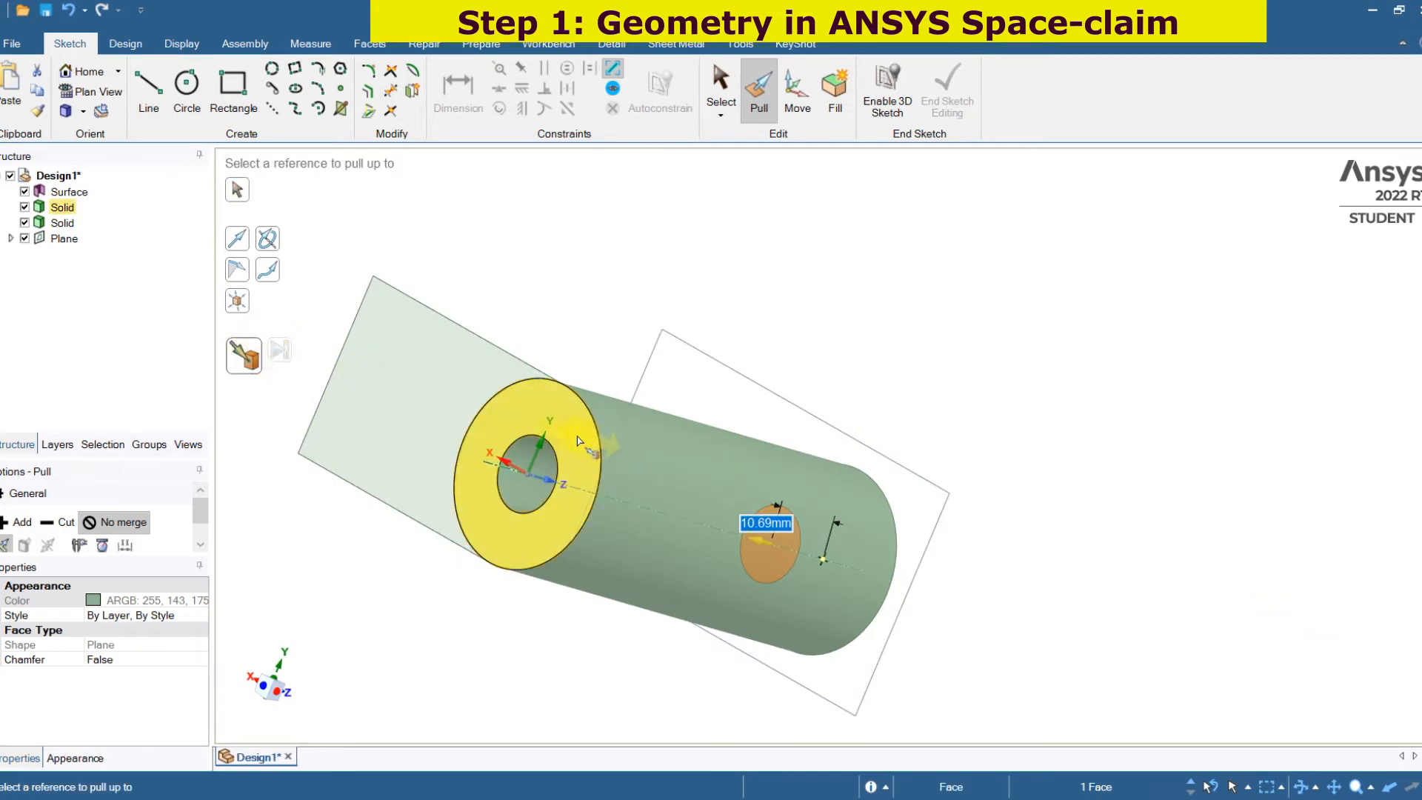
pyautogui.click(578, 442)
pyautogui.click(993, 296)
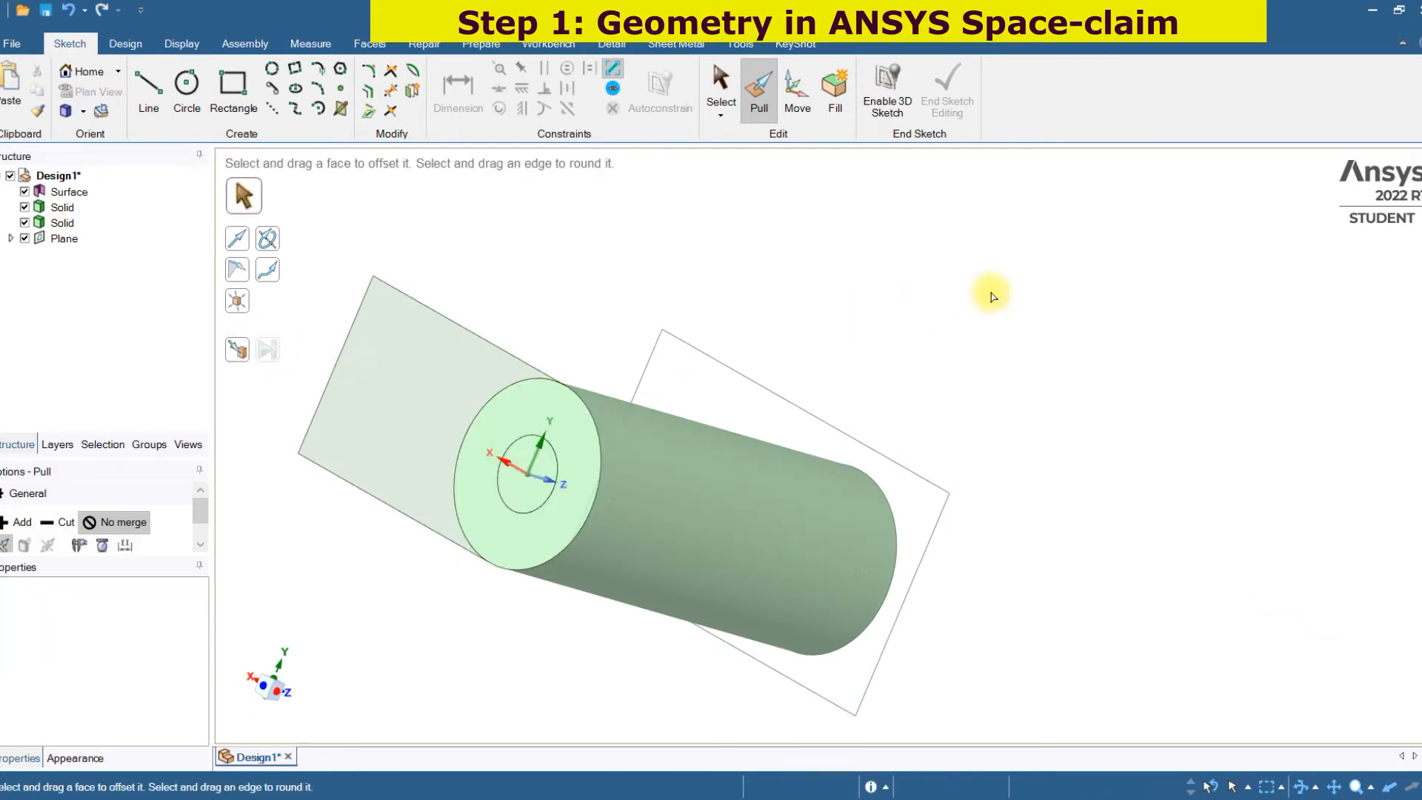
# Step: Select the whole inner cylinder body inside the bore to inspect it
pyautogui.press('s')
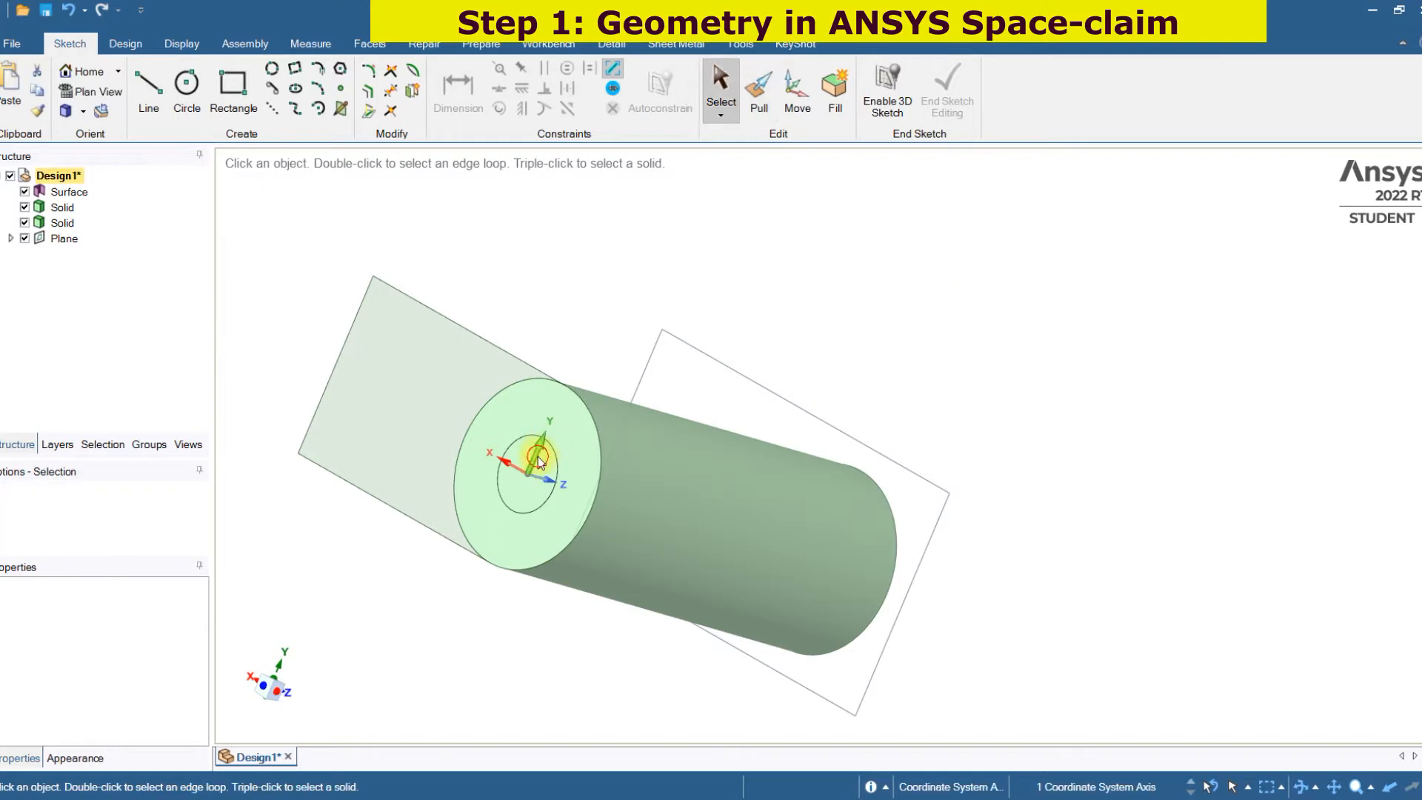
pyautogui.click(533, 488)
pyautogui.tripleClick(532, 484)
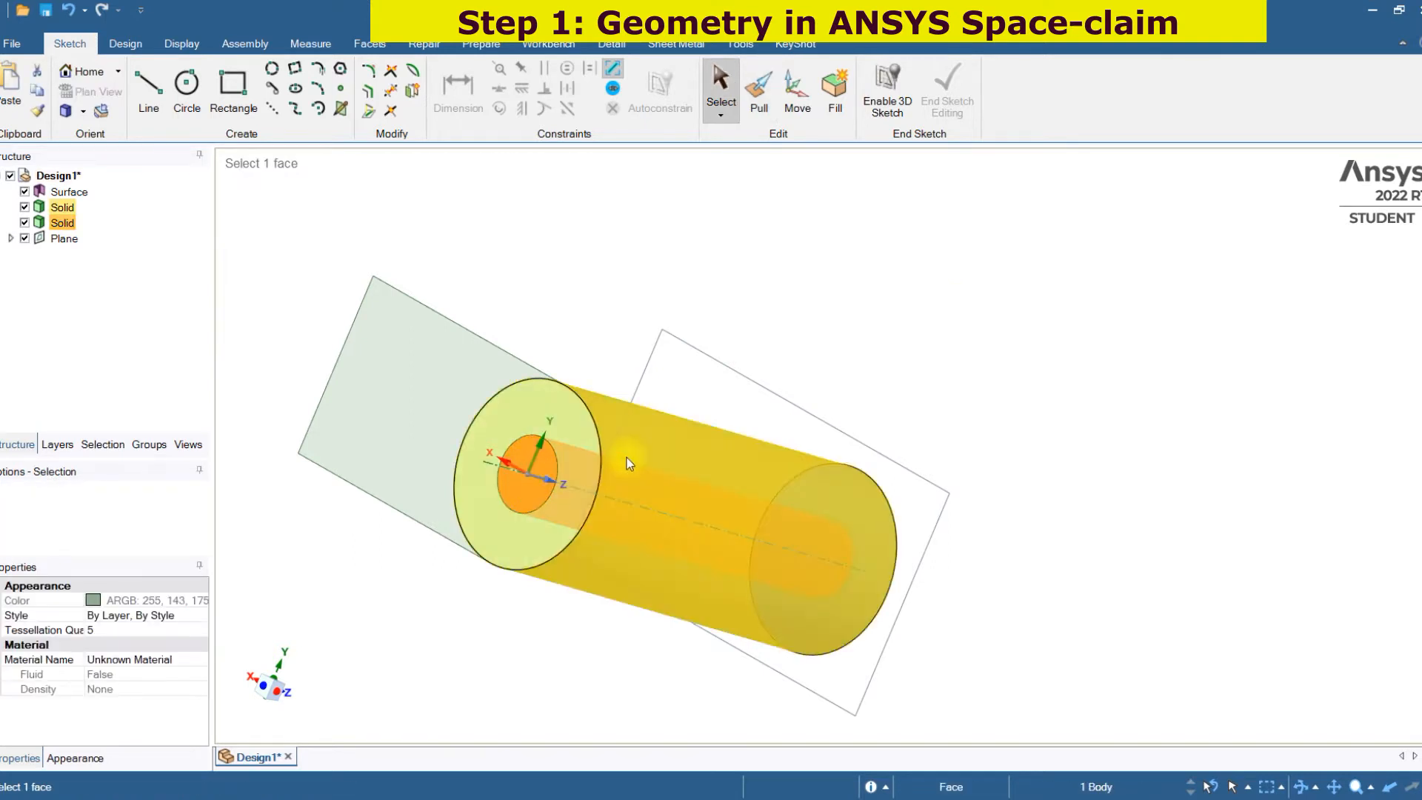
# Step: Select the hollow cylinder and the inner cylinder together to examine them as two bodies, and clear the selection
pyautogui.click(821, 381)
pyautogui.moveTo(450, 353); pyautogui.dragTo(971, 682)
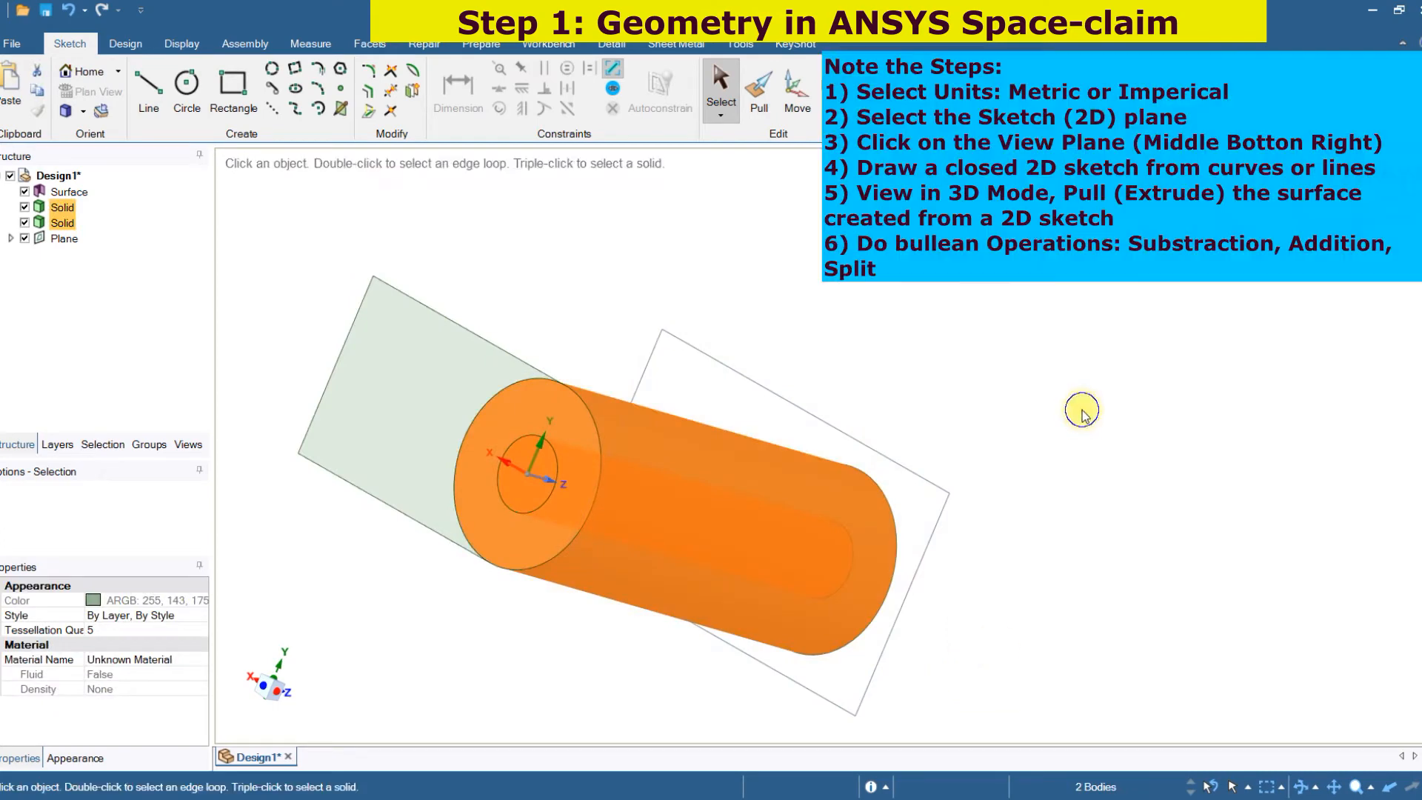
pyautogui.rightClick(1083, 413)
pyautogui.click(1147, 500)
pyautogui.click(1161, 531)
pyautogui.click(1086, 400)
pyautogui.moveTo(1045, 383); pyautogui.dragTo(861, 348, button='middle')
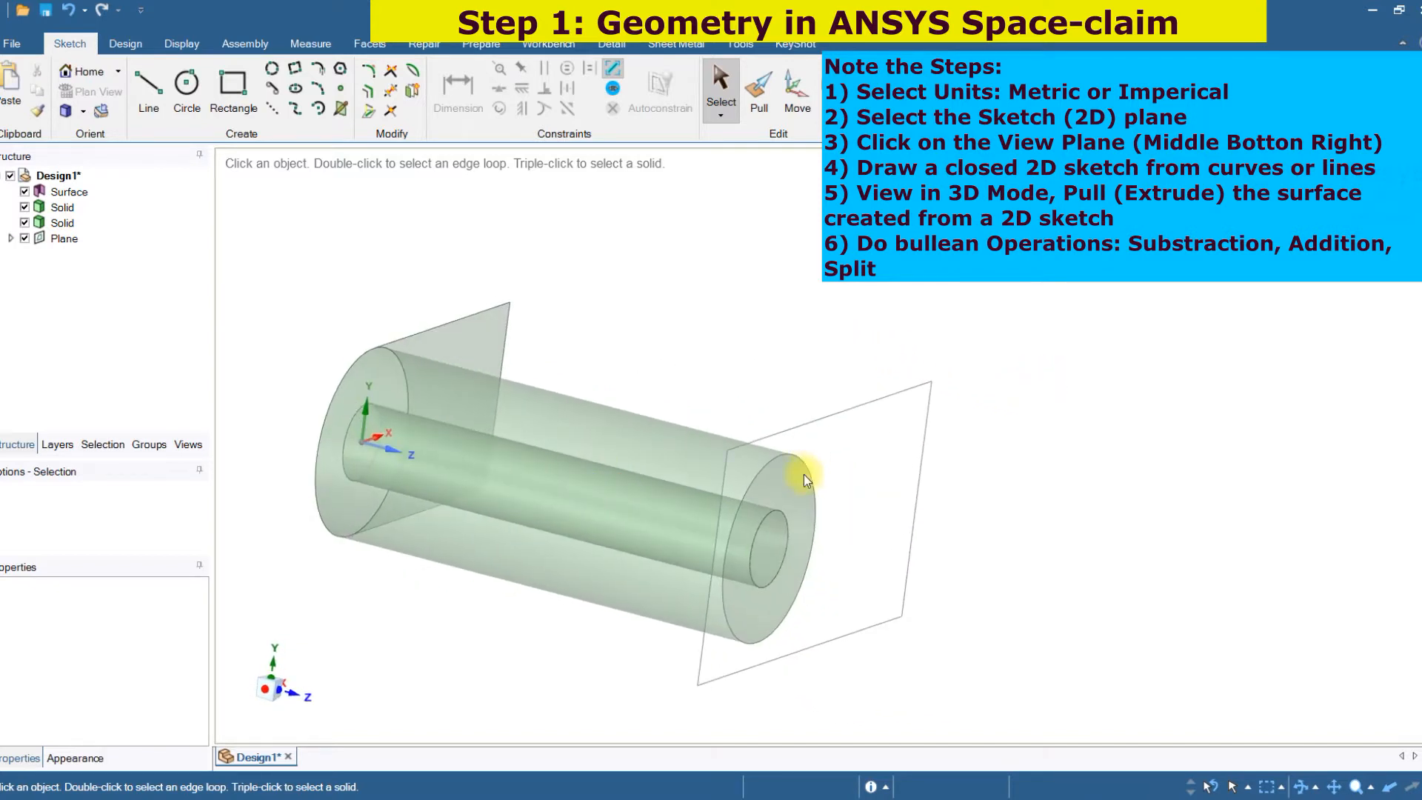
# Step: Select the whole inner cylinder body and change its colour to light violet-blue from the basic colours
pyautogui.tripleClick(763, 556)
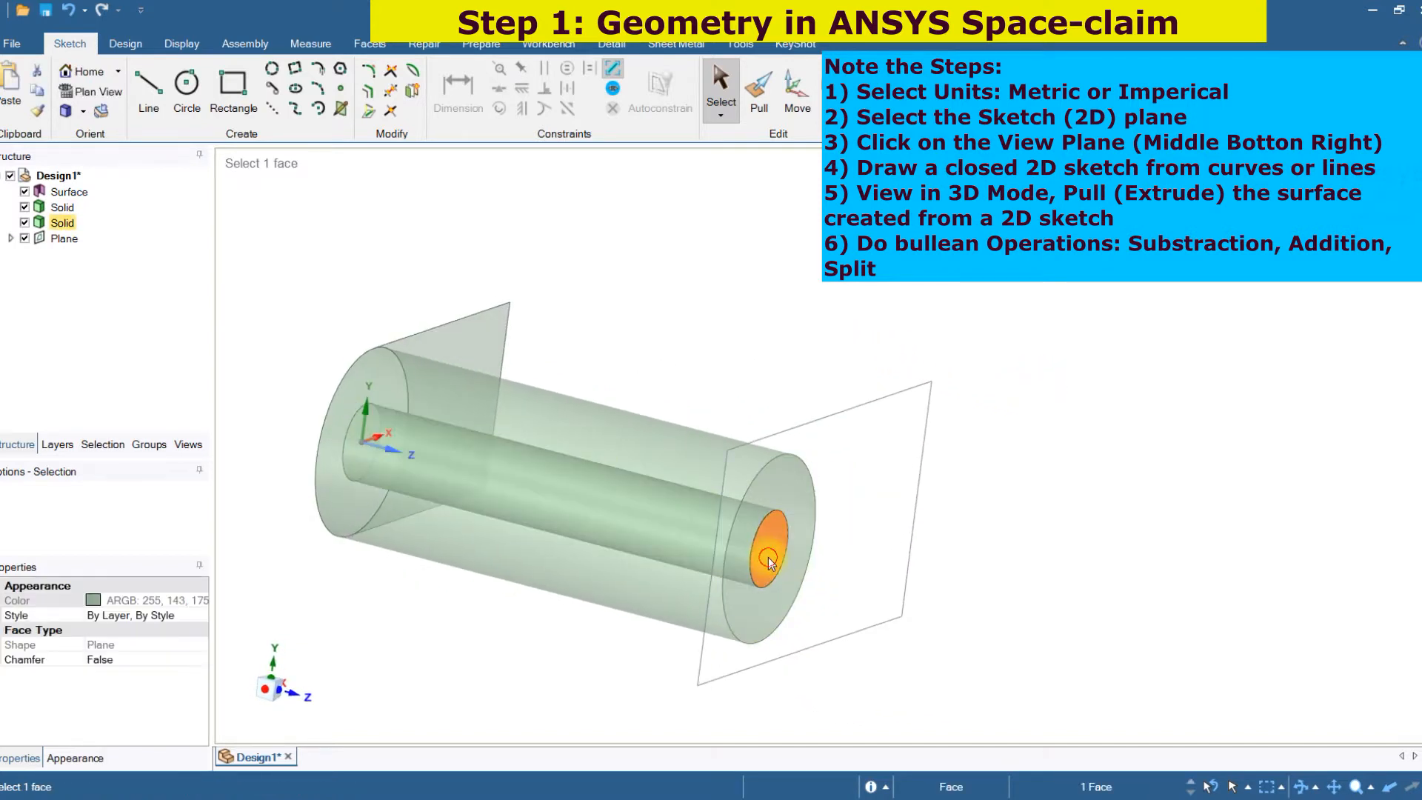
pyautogui.click(173, 44)
pyautogui.click(149, 114)
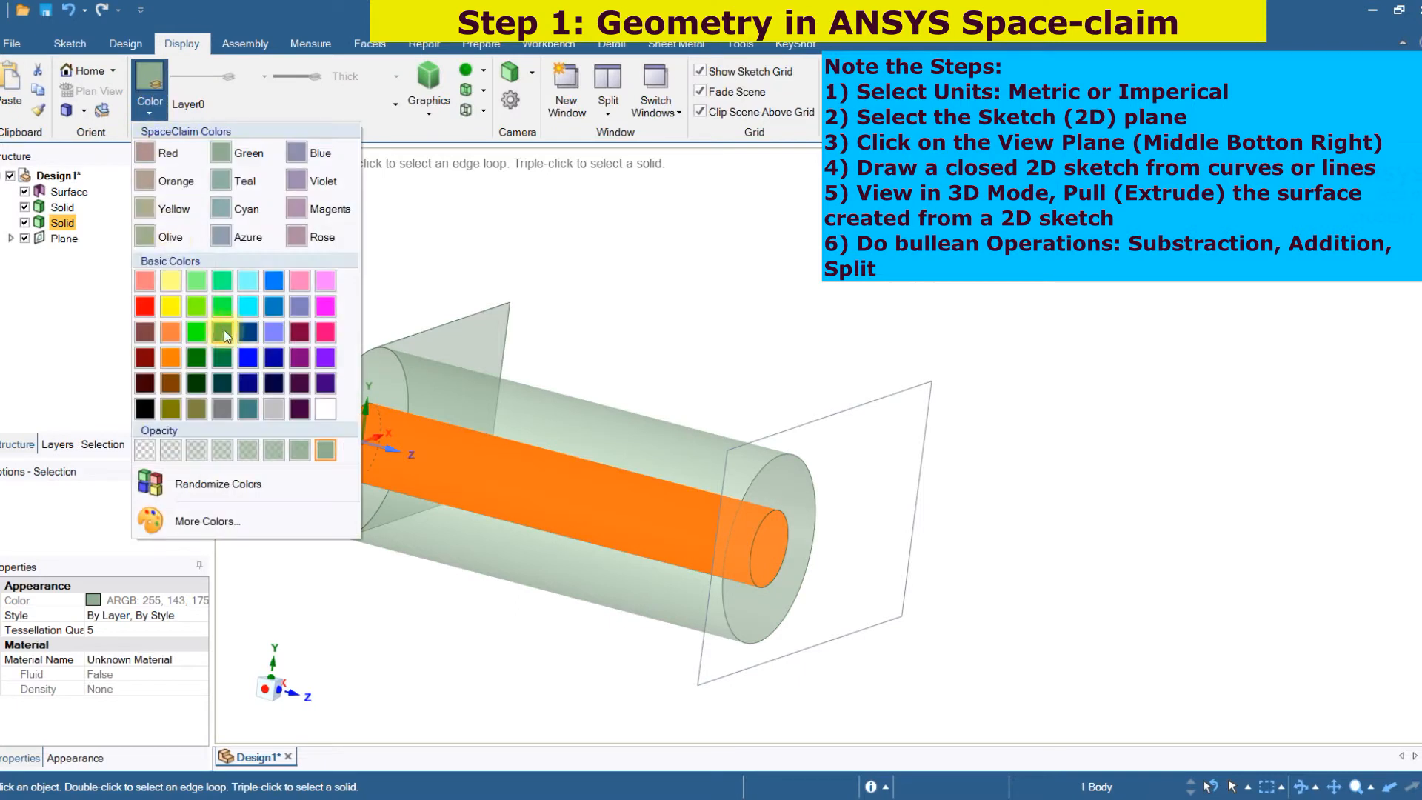
pyautogui.click(264, 329)
pyautogui.click(850, 328)
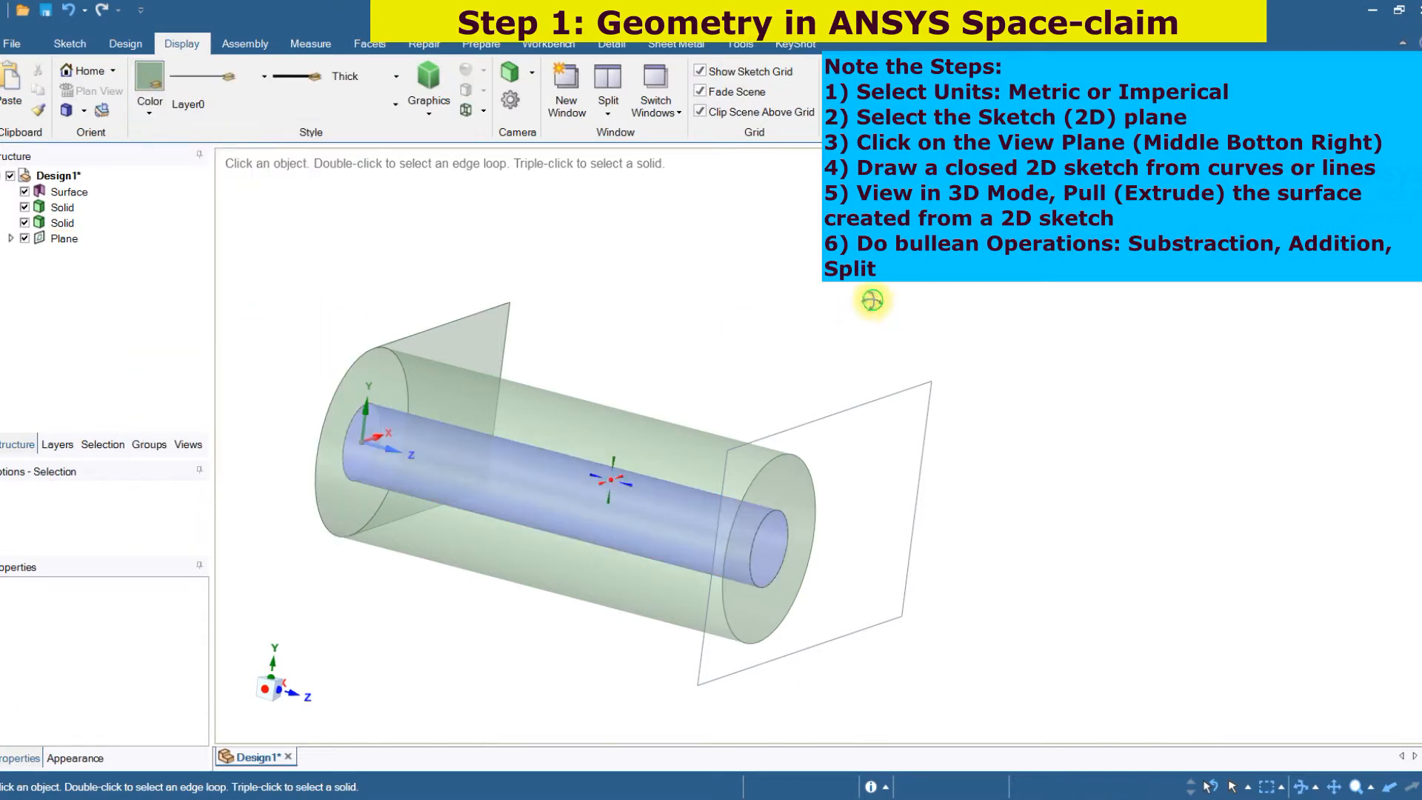
# Step: Pull the rectangular surface up to the plane at the hollow cylinder's opposite end as a separate solid with No merge
pyautogui.moveTo(872, 300); pyautogui.dragTo(784, 328, button='middle')
pyautogui.click(629, 322)
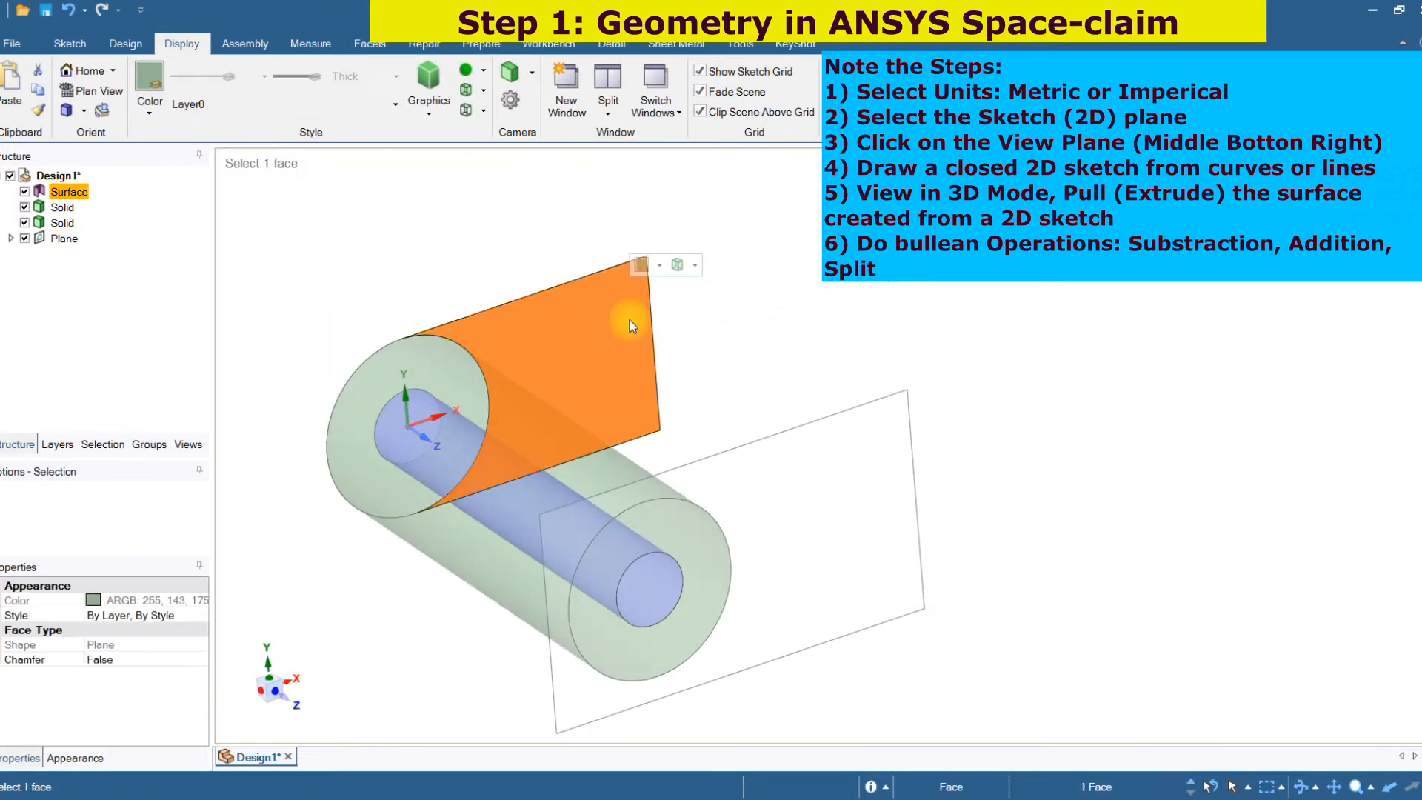
pyautogui.click(72, 44)
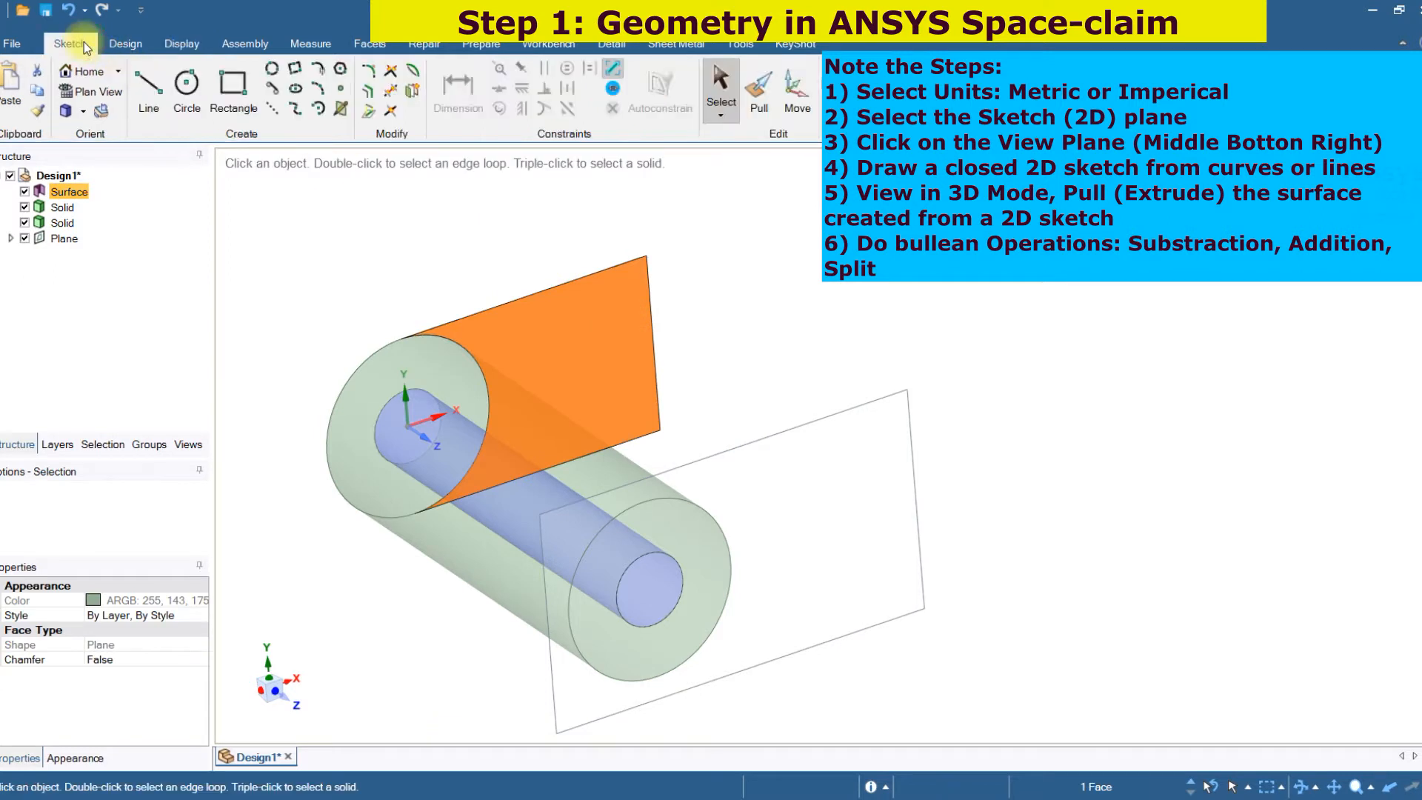
pyautogui.click(760, 90)
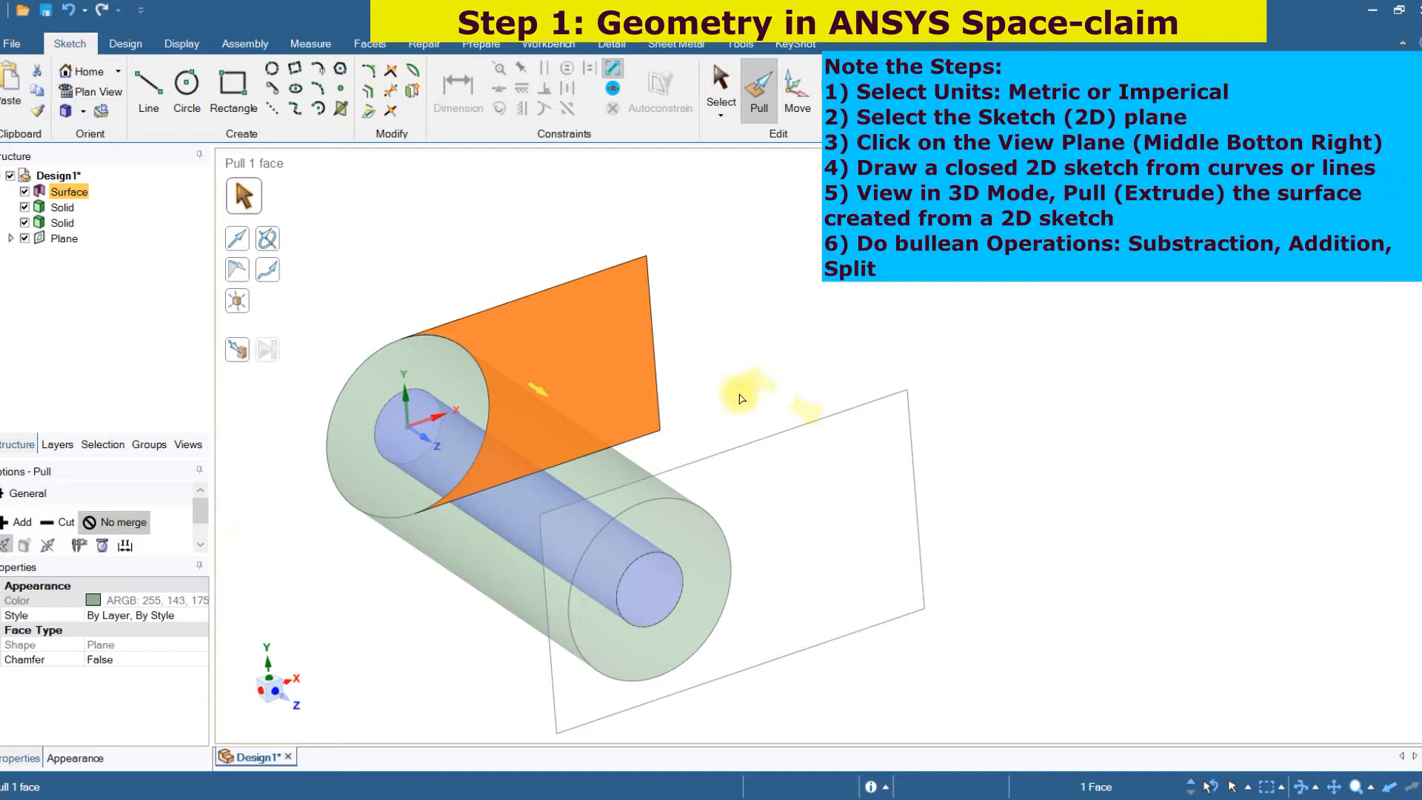
pyautogui.click(256, 354)
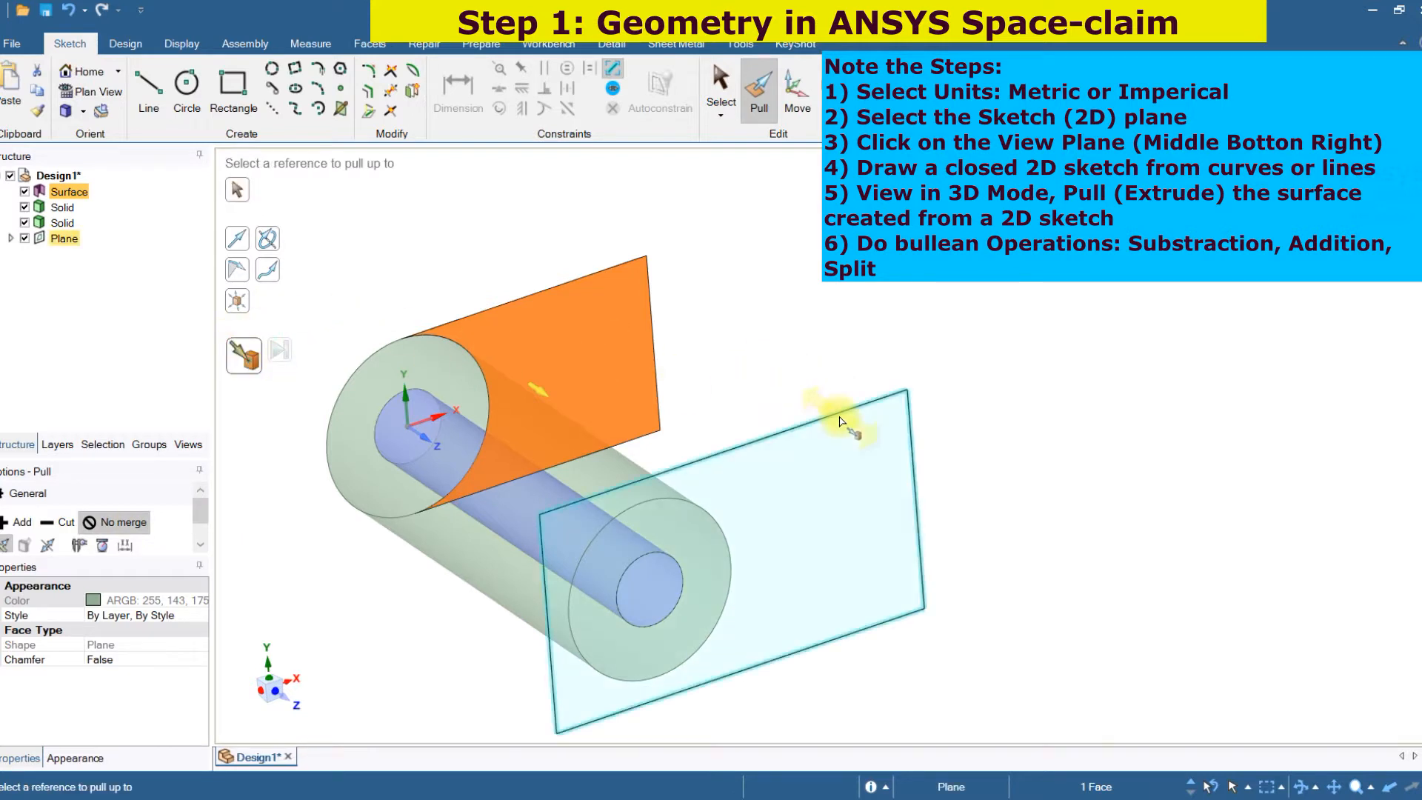
pyautogui.click(838, 415)
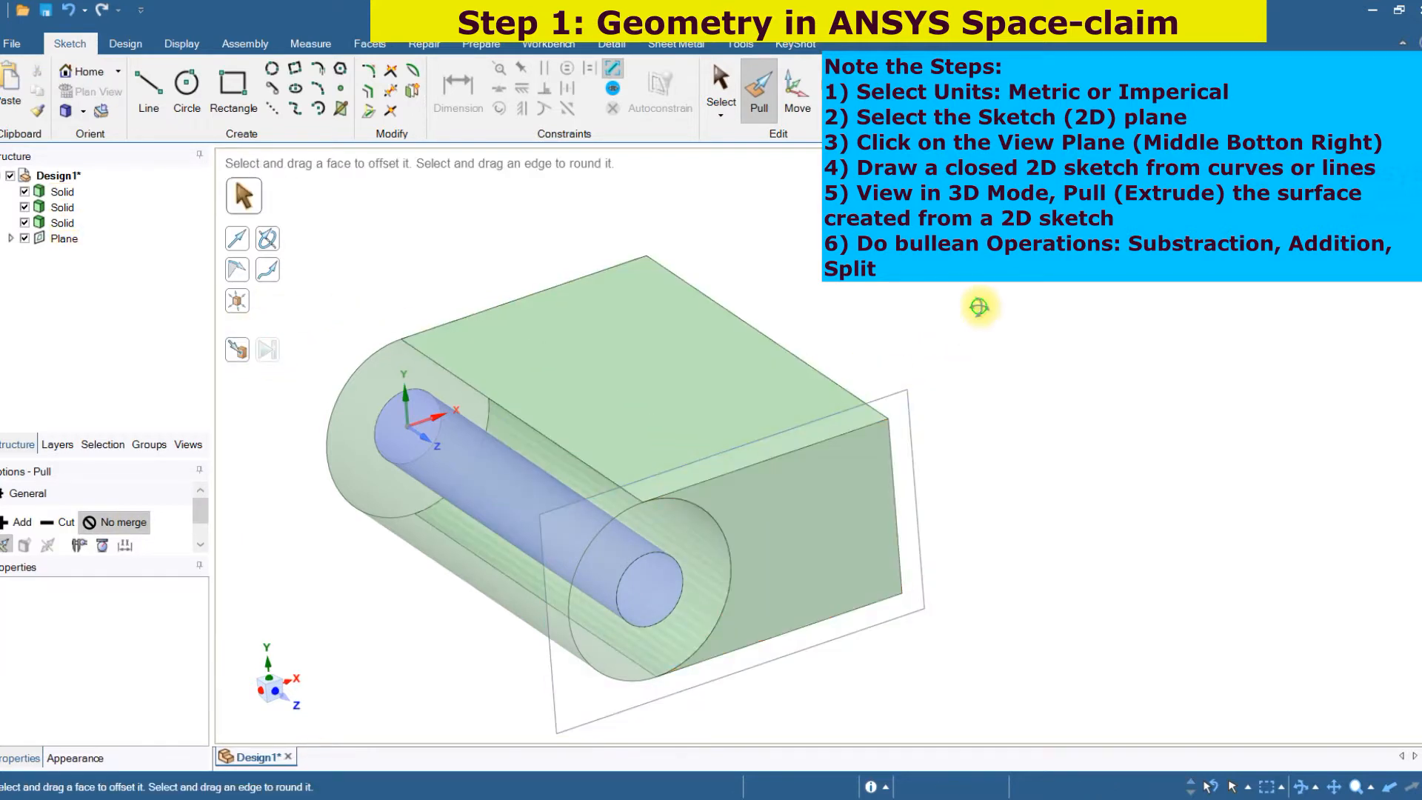
pyautogui.click(996, 304)
pyautogui.moveTo(996, 305)
pyautogui.mouseDown(button='middle')
pyautogui.moveTo(819, 203)
pyautogui.moveTo(793, 255)
pyautogui.moveTo(882, 254)
pyautogui.moveTo(830, 223)
pyautogui.mouseUp(button='middle')
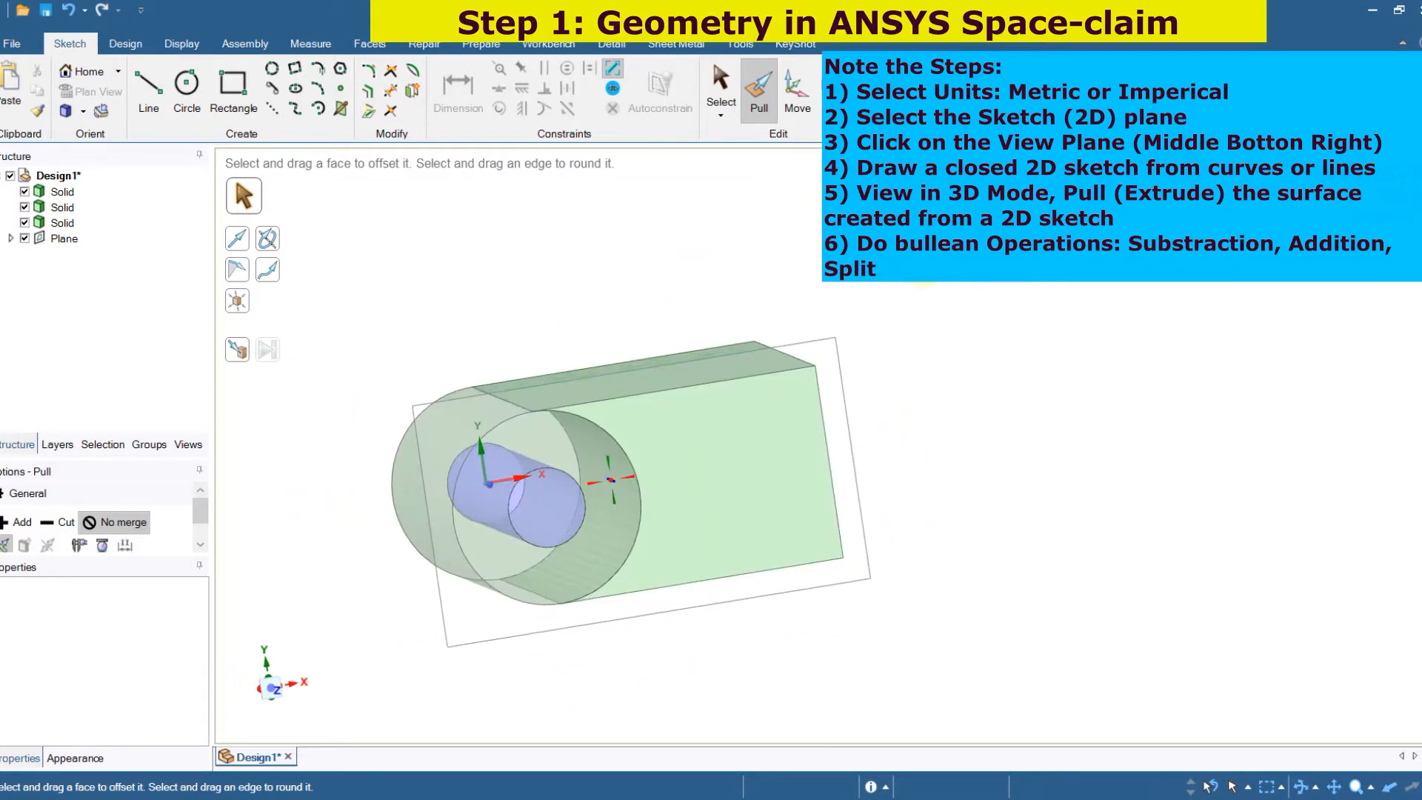
# Step: Combine the rectangular block with the hollow cylinder into one body, leaving the inner cylinder separate, and view it along the Z axis
pyautogui.click(125, 45)
pyautogui.click(476, 87)
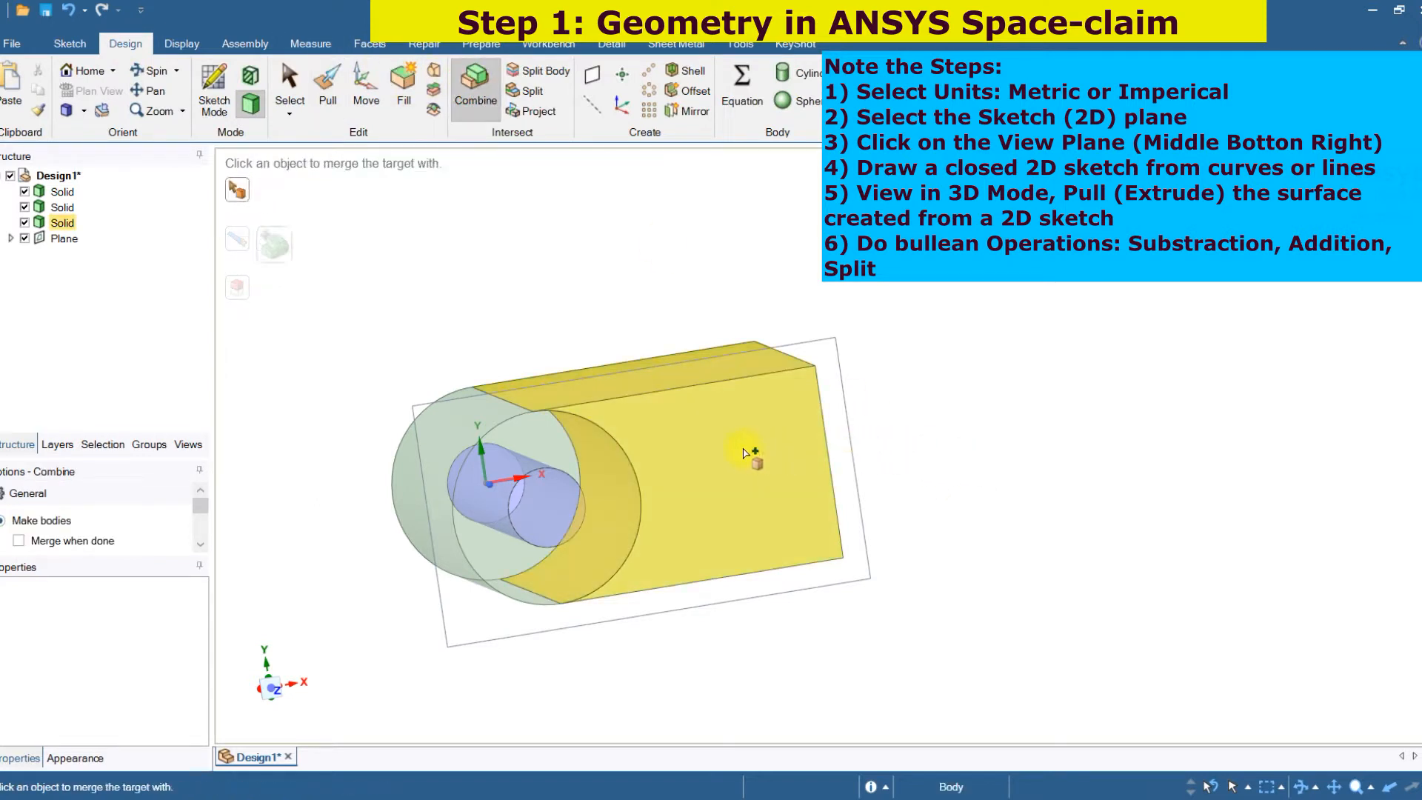
pyautogui.click(743, 451)
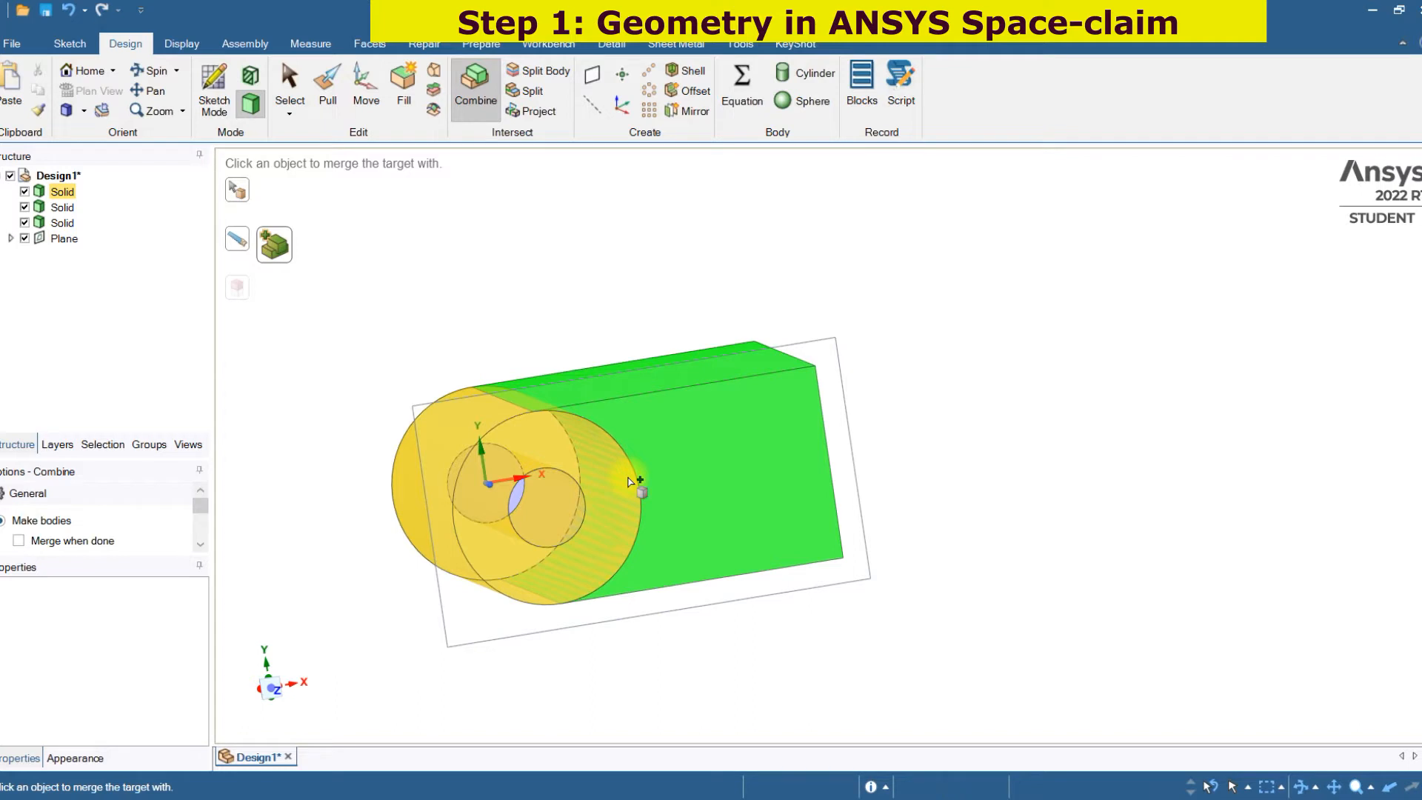
pyautogui.click(628, 482)
pyautogui.click(1003, 473)
pyautogui.moveTo(993, 470); pyautogui.dragTo(372, 641, button='middle')
pyautogui.click(266, 694)
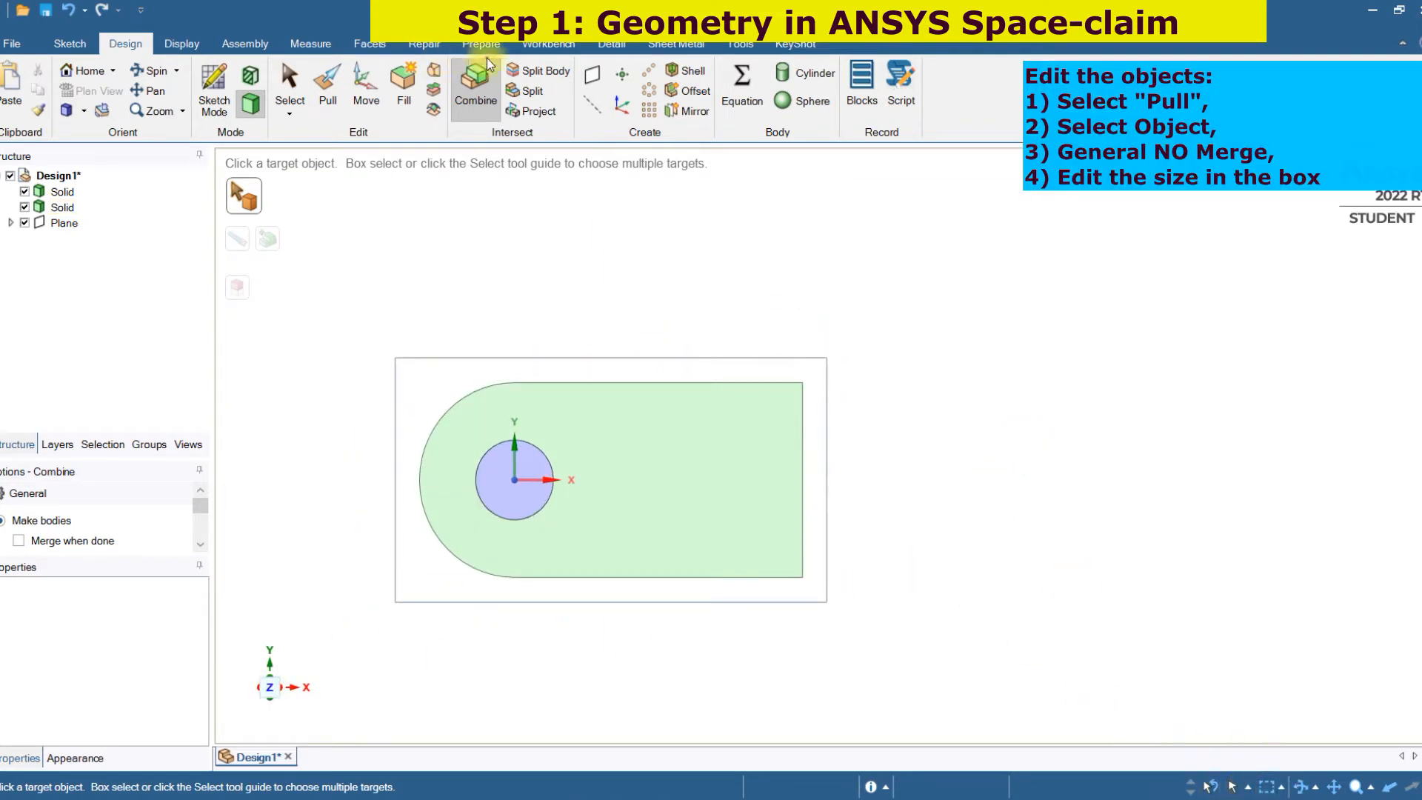
pyautogui.moveTo(498, 87)
pyautogui.mouseDown()
pyautogui.moveTo(508, 311)
pyautogui.moveTo(528, 293)
pyautogui.mouseUp()
pyautogui.moveTo(790, 248); pyautogui.dragTo(797, 311)
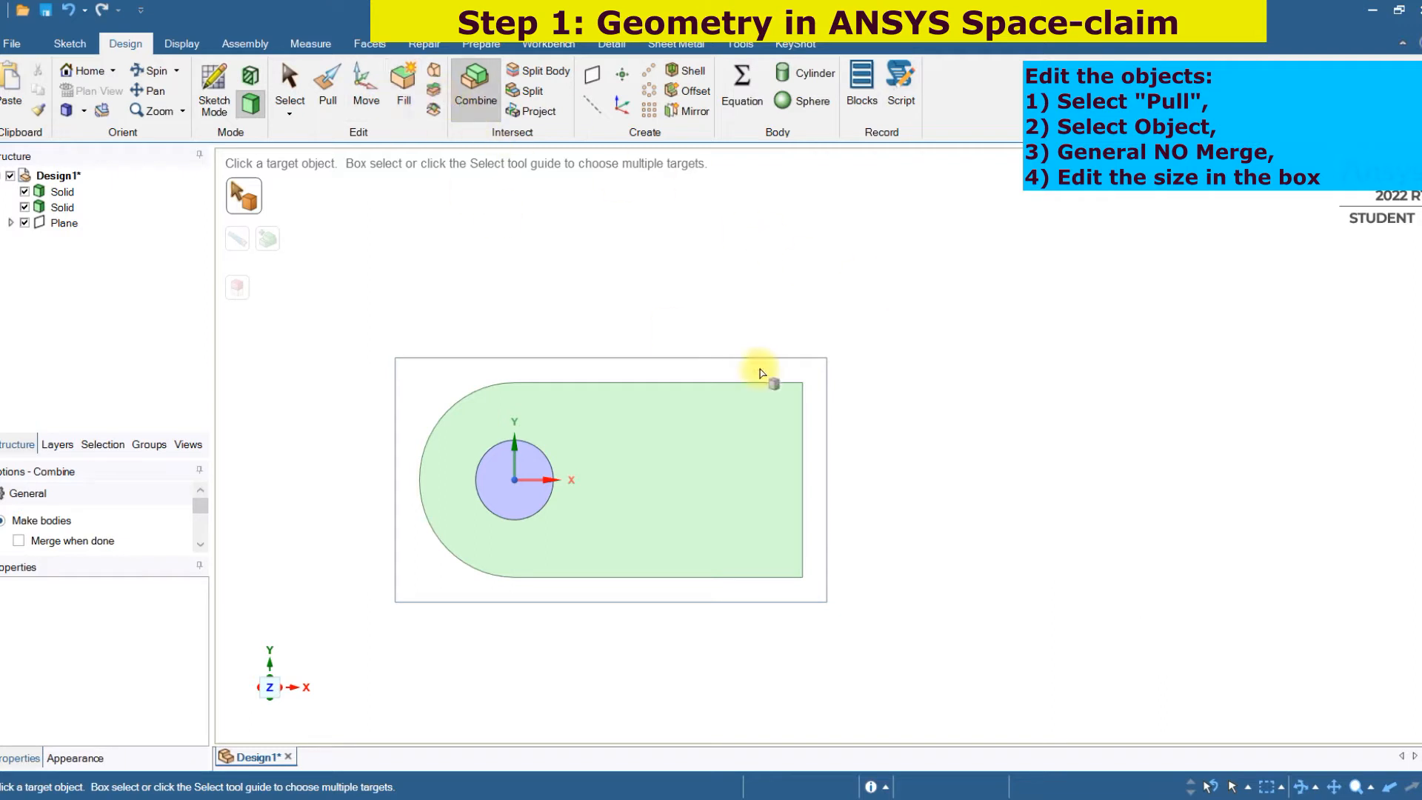
# Step: Move the flat end face opposite the rounded end outward along X by 30 mm to lengthen the block
pyautogui.moveTo(880, 386); pyautogui.dragTo(855, 416, button='middle')
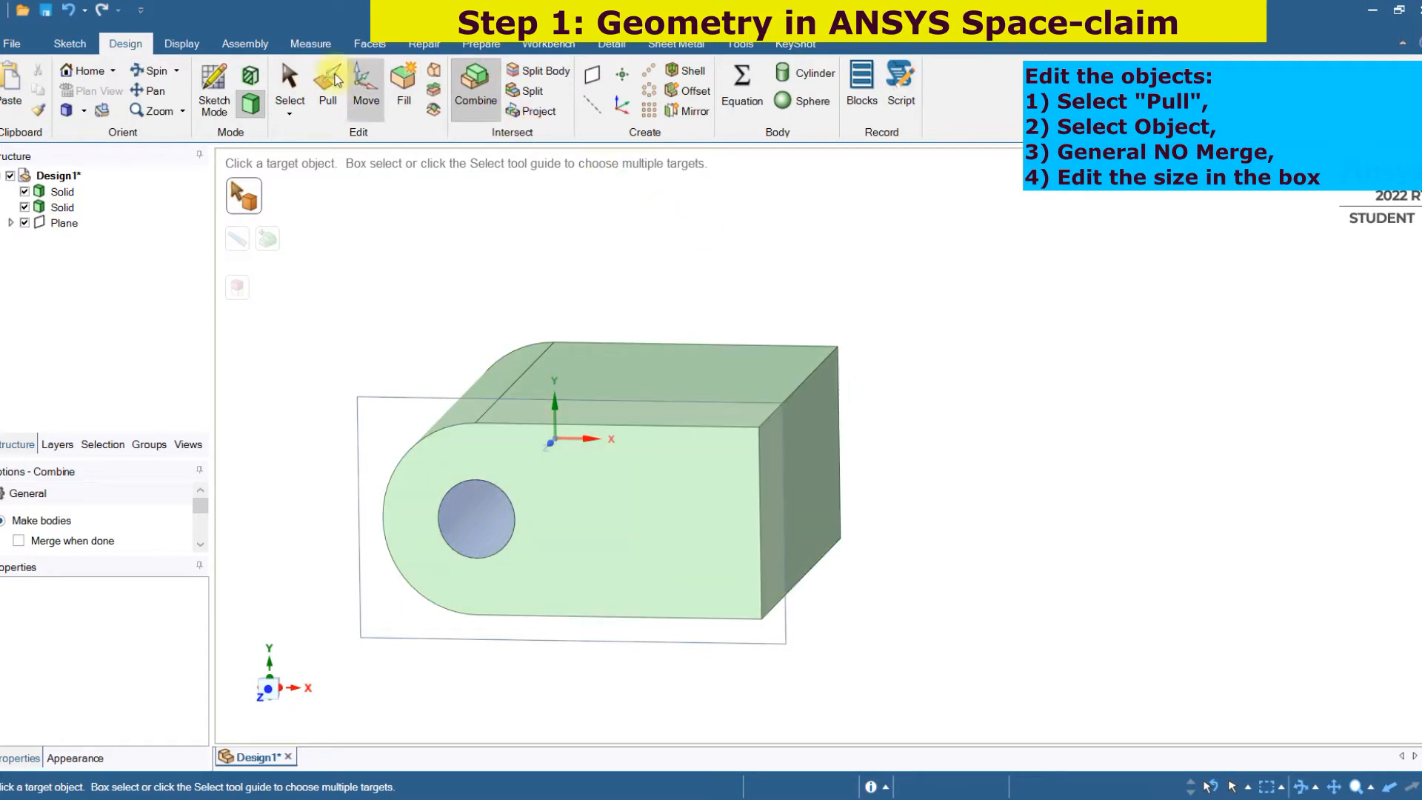
pyautogui.press('Escape')
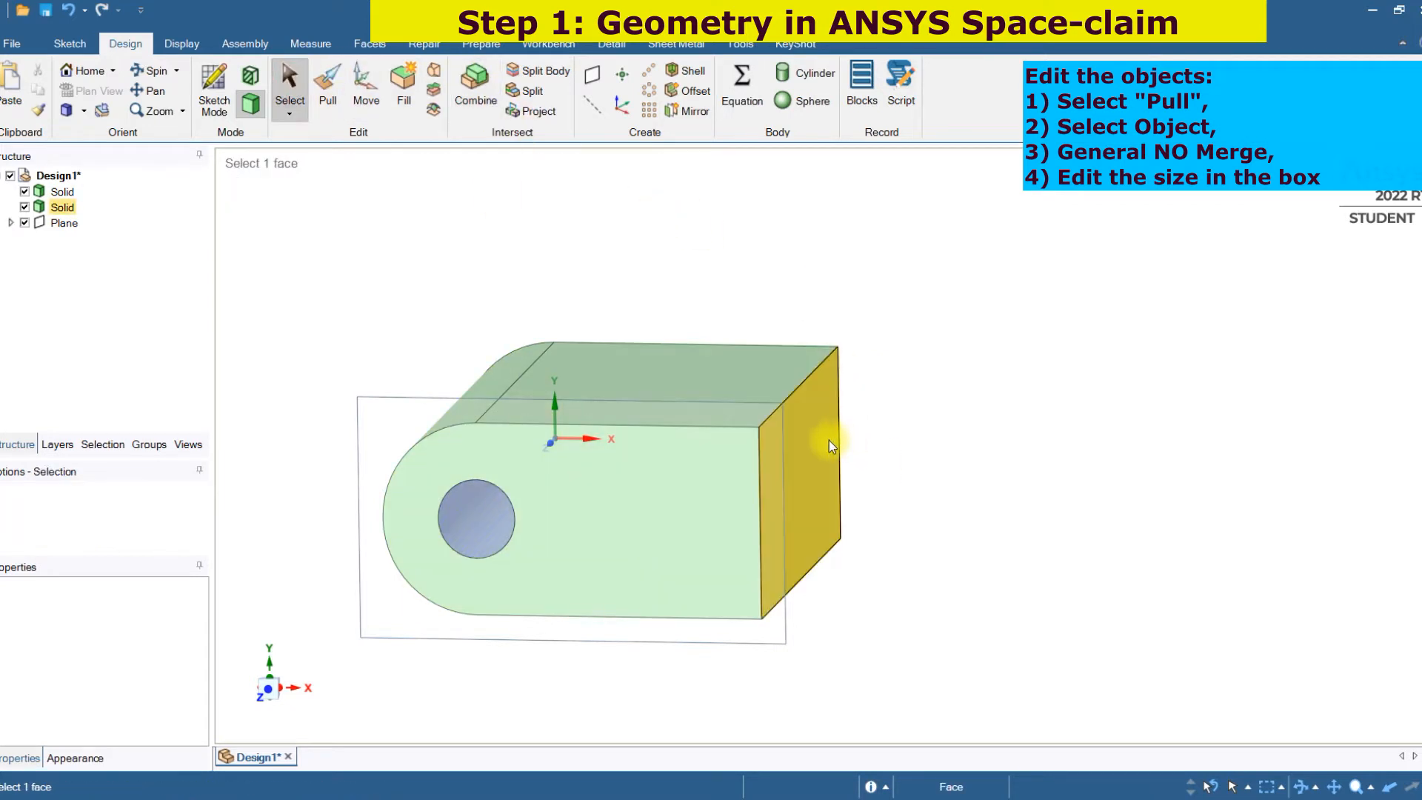
pyautogui.click(829, 440)
pyautogui.click(269, 689)
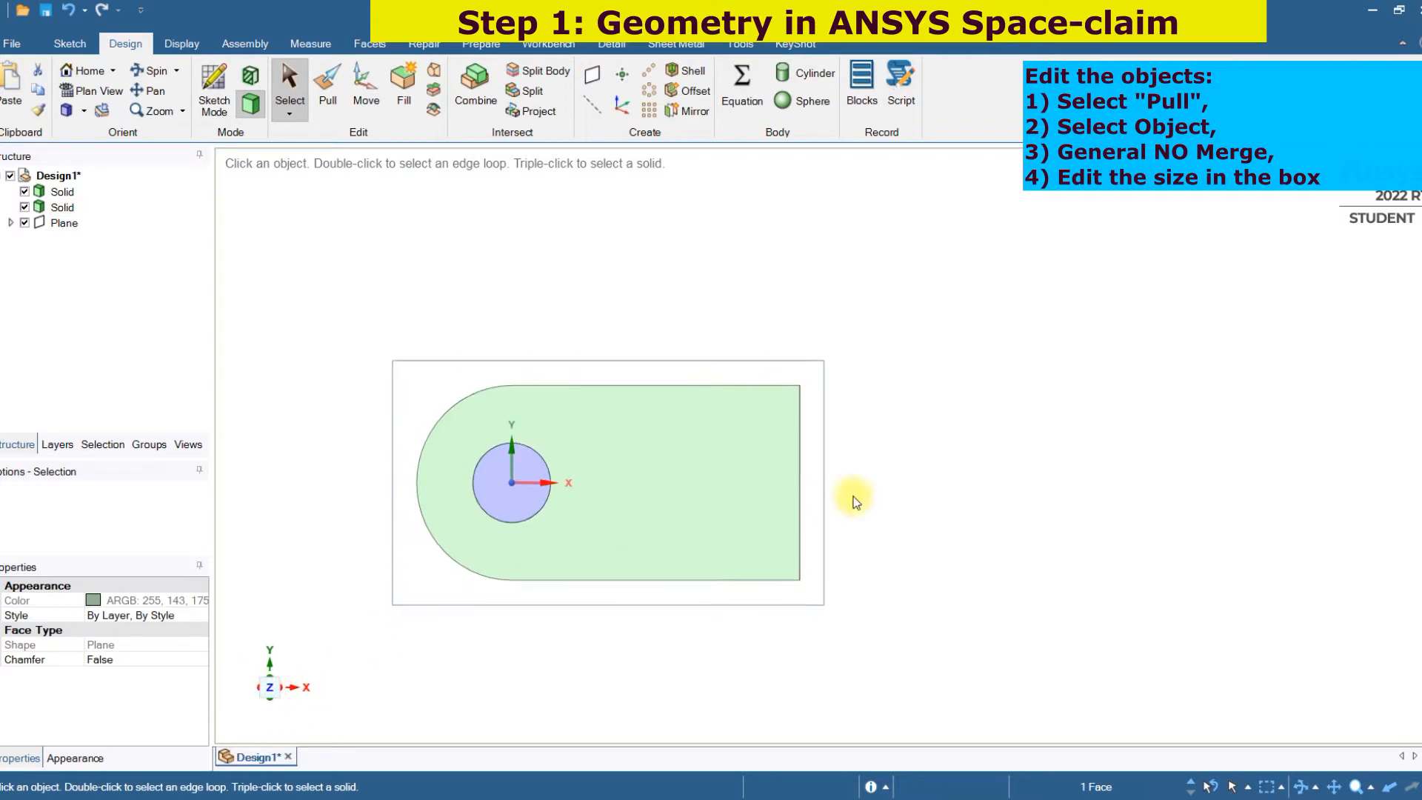
pyautogui.click(937, 464)
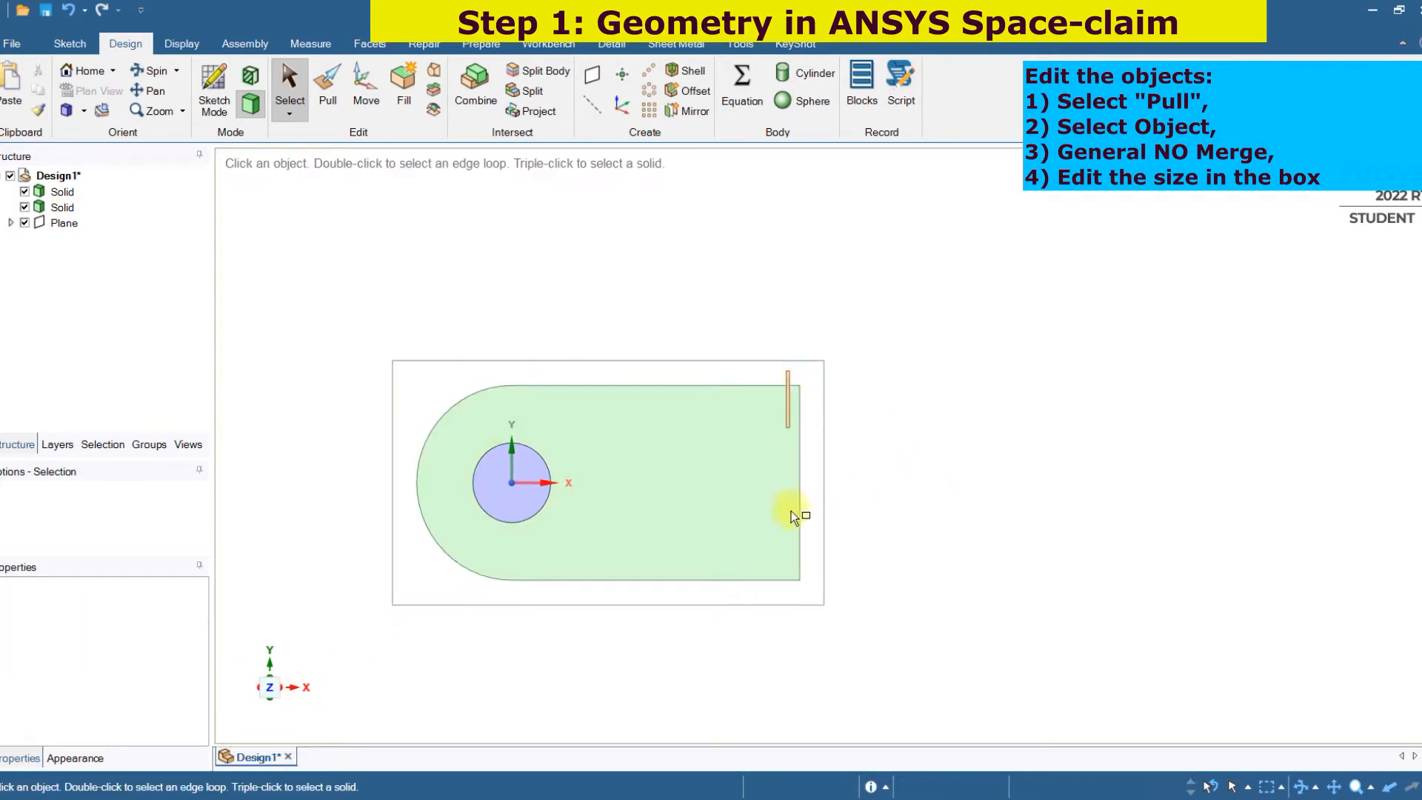
pyautogui.click(815, 588)
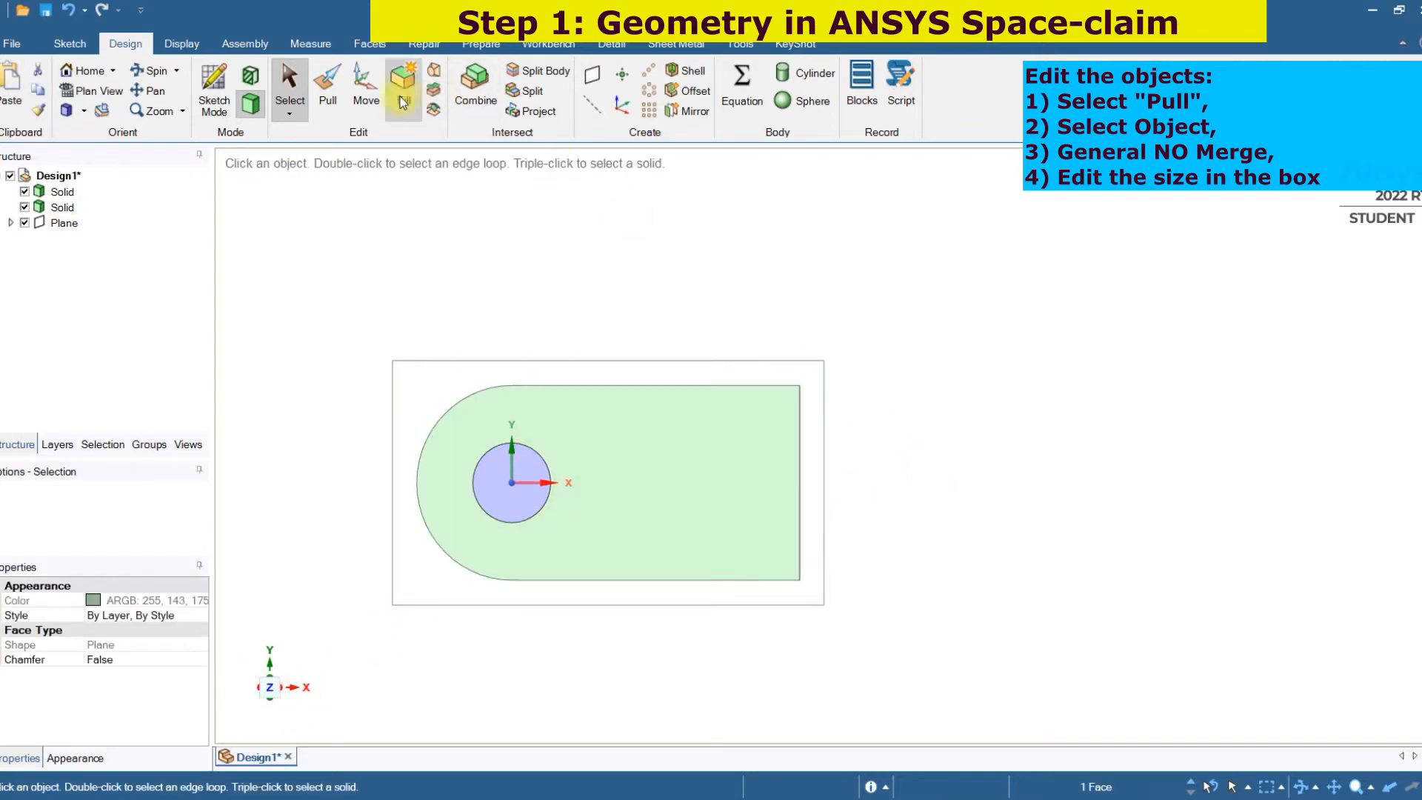
pyautogui.click(363, 89)
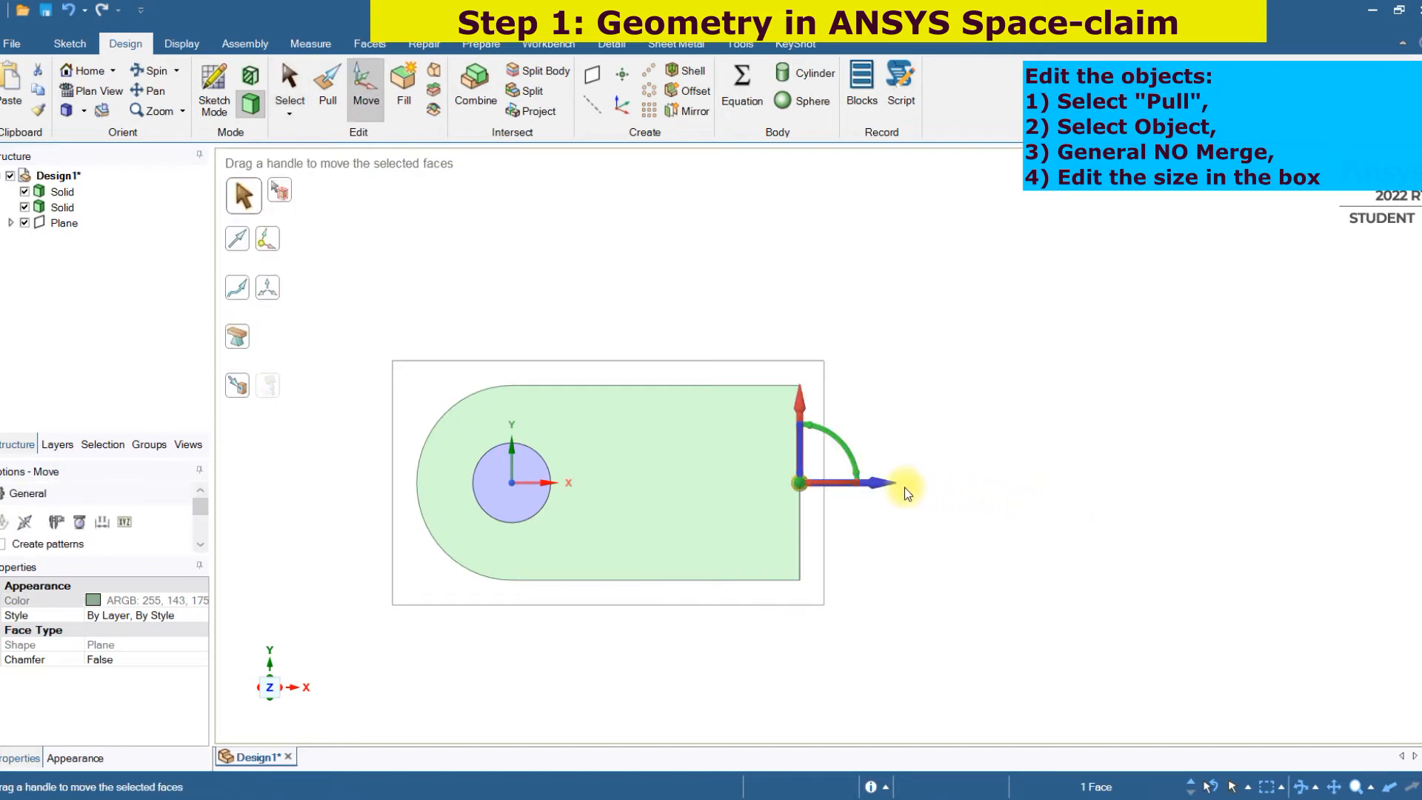
pyautogui.moveTo(886, 484); pyautogui.dragTo(1083, 504)
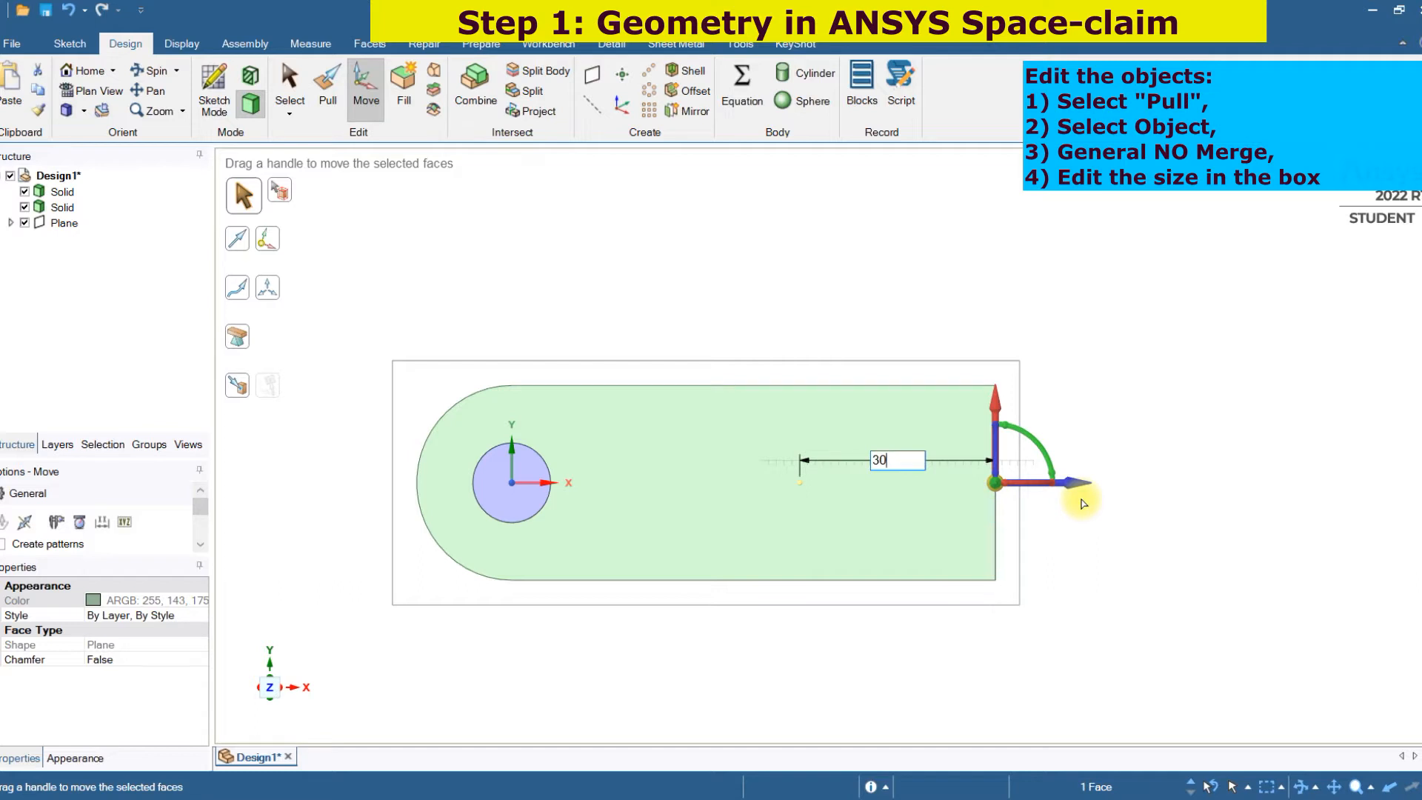
pyautogui.write('30')
pyautogui.press('Return')
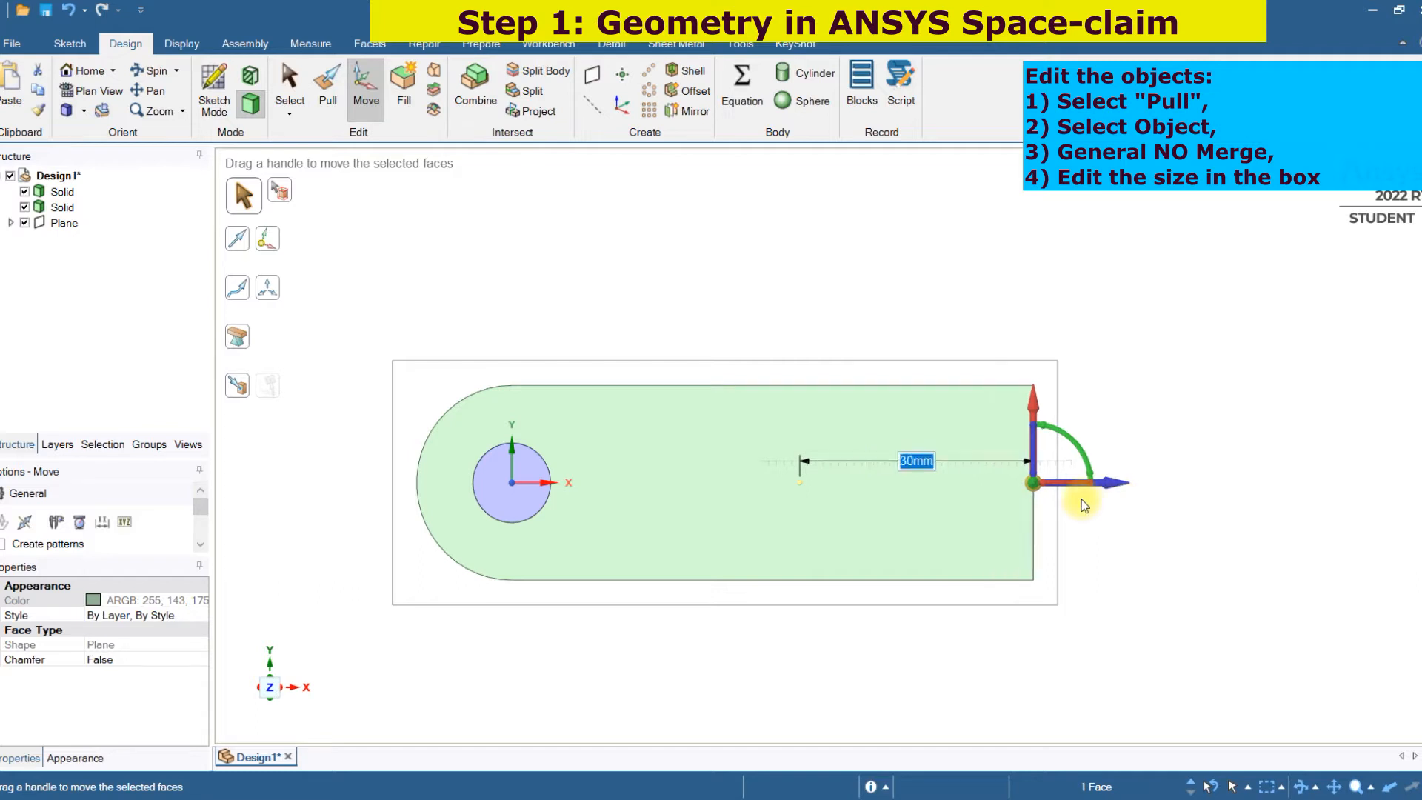
pyautogui.click(1229, 393)
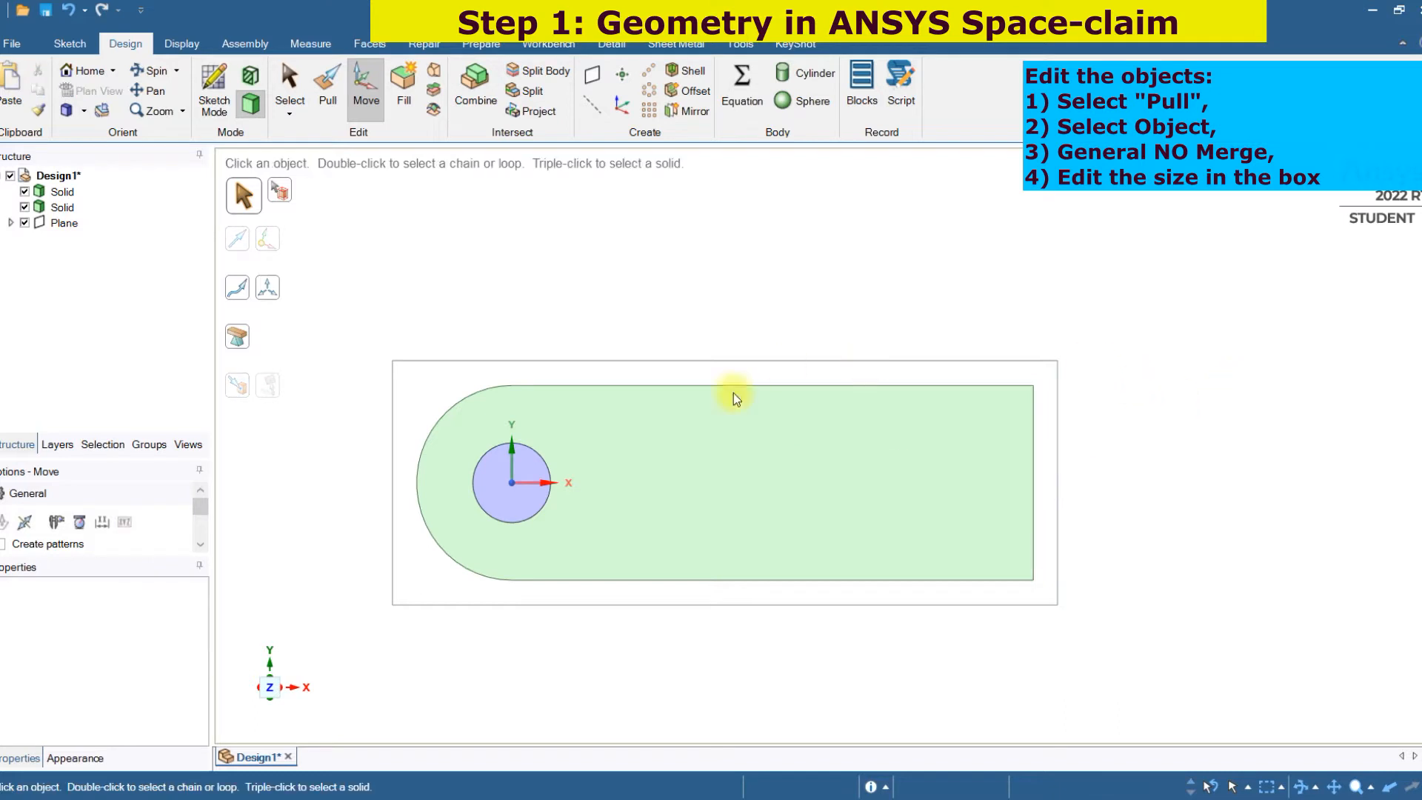
pyautogui.moveTo(458, 428); pyautogui.dragTo(580, 538)
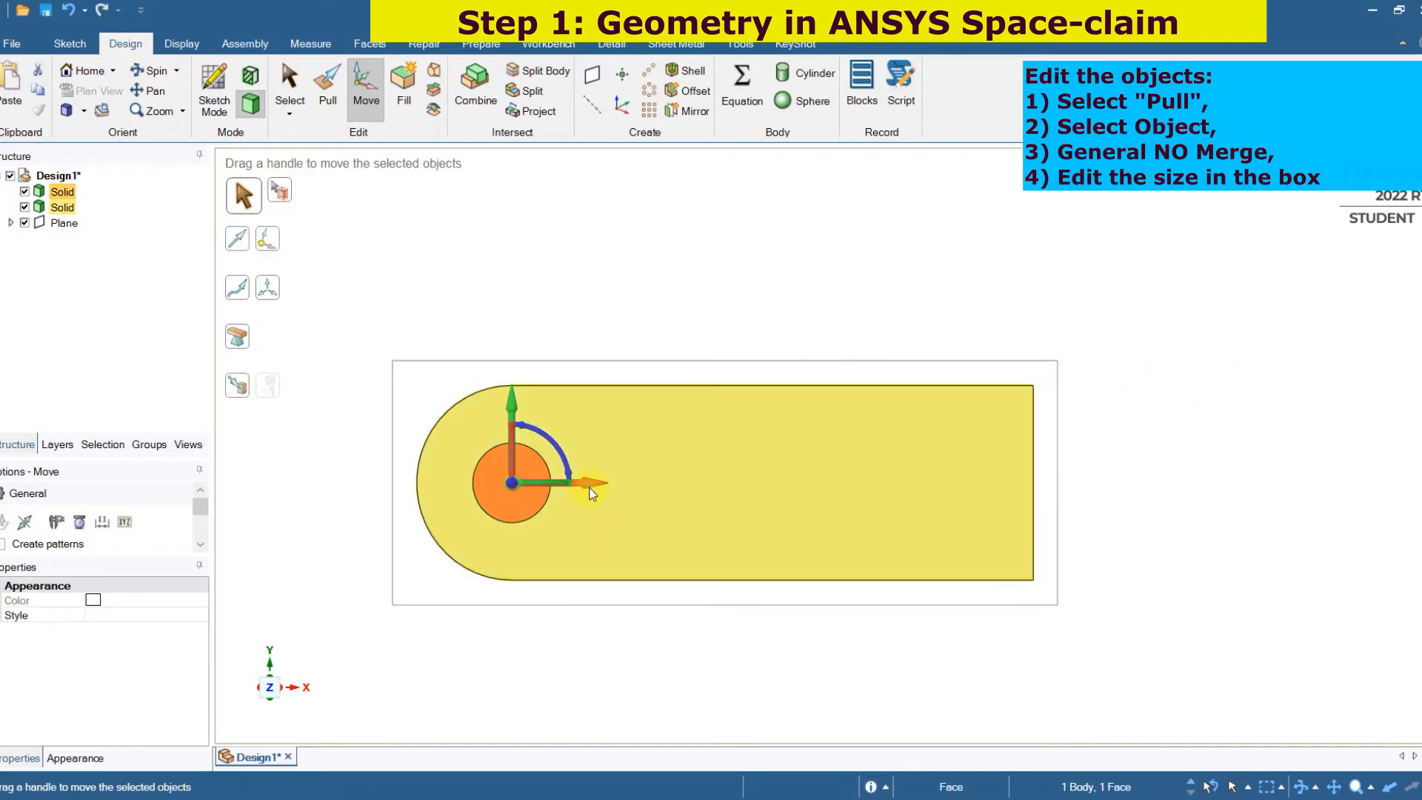
pyautogui.moveTo(589, 488); pyautogui.dragTo(705, 483)
pyautogui.click(566, 363)
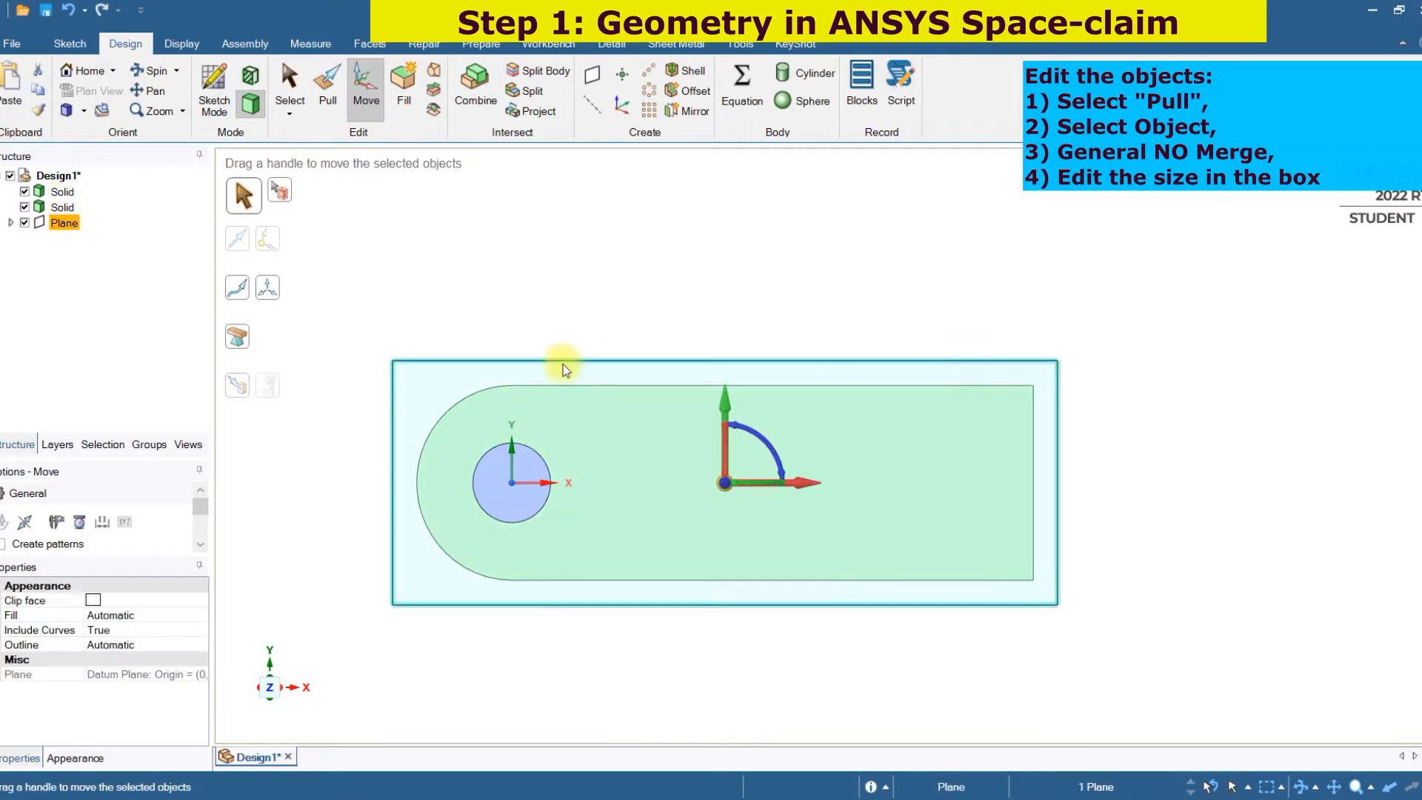
pyautogui.click(454, 359)
# Step: Move the inner cylinder together with its hole about 40 mm along X toward the block's flat end
pyautogui.moveTo(454, 416); pyautogui.dragTo(565, 549)
pyautogui.moveTo(593, 483); pyautogui.dragTo(850, 484)
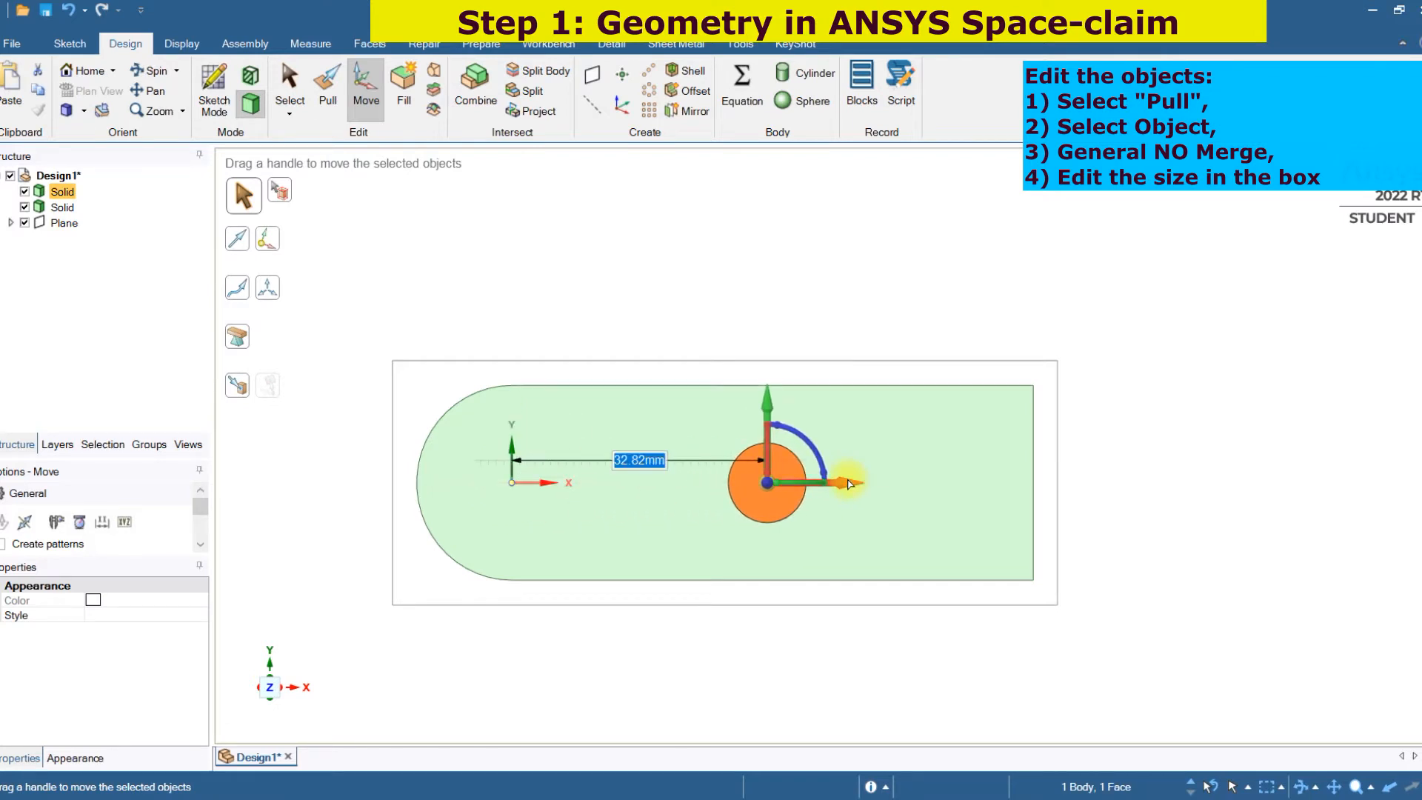
pyautogui.moveTo(850, 484); pyautogui.dragTo(906, 484)
pyautogui.click(1111, 338)
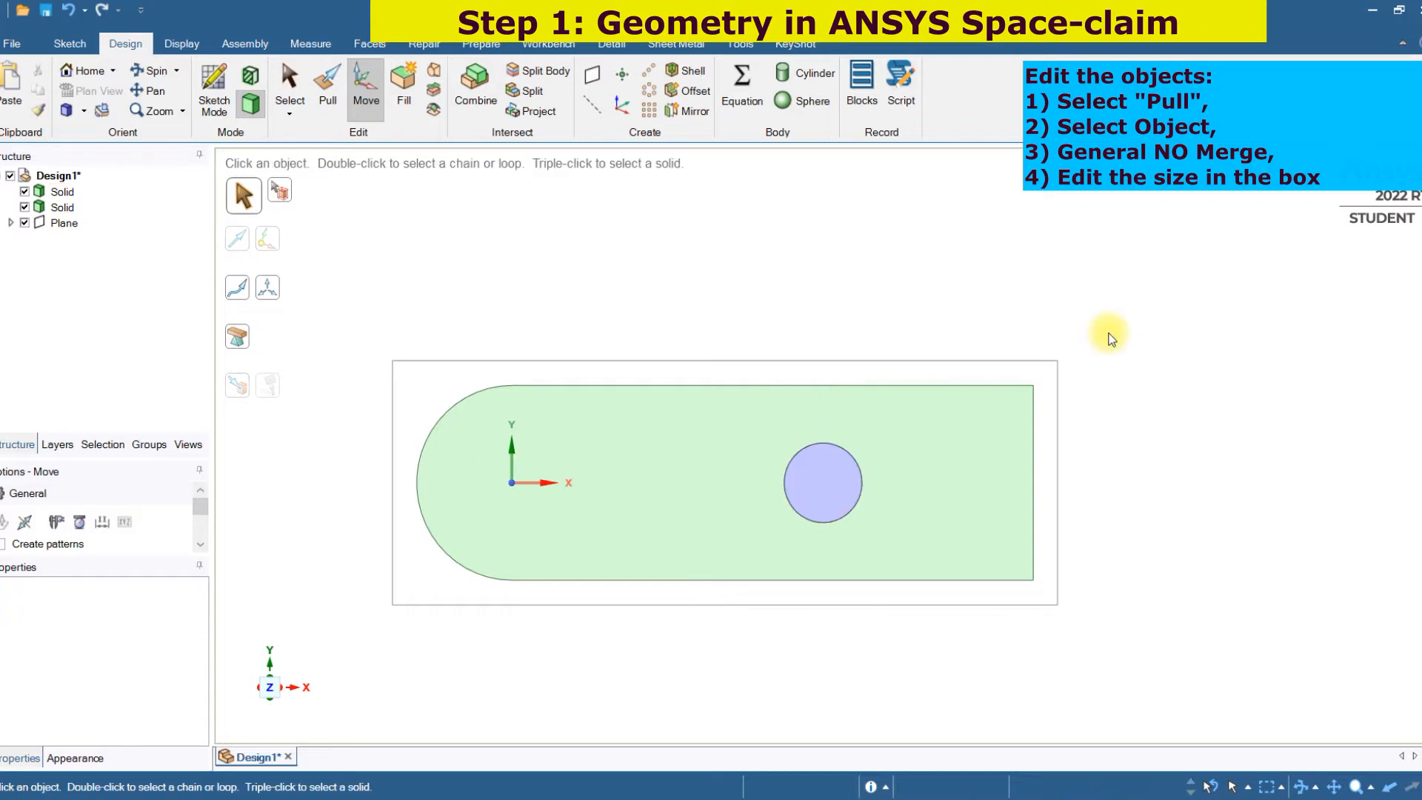
pyautogui.moveTo(1147, 404); pyautogui.dragTo(1149, 415, button='middle')
pyautogui.moveTo(1139, 472); pyautogui.dragTo(1138, 404, button='middle')
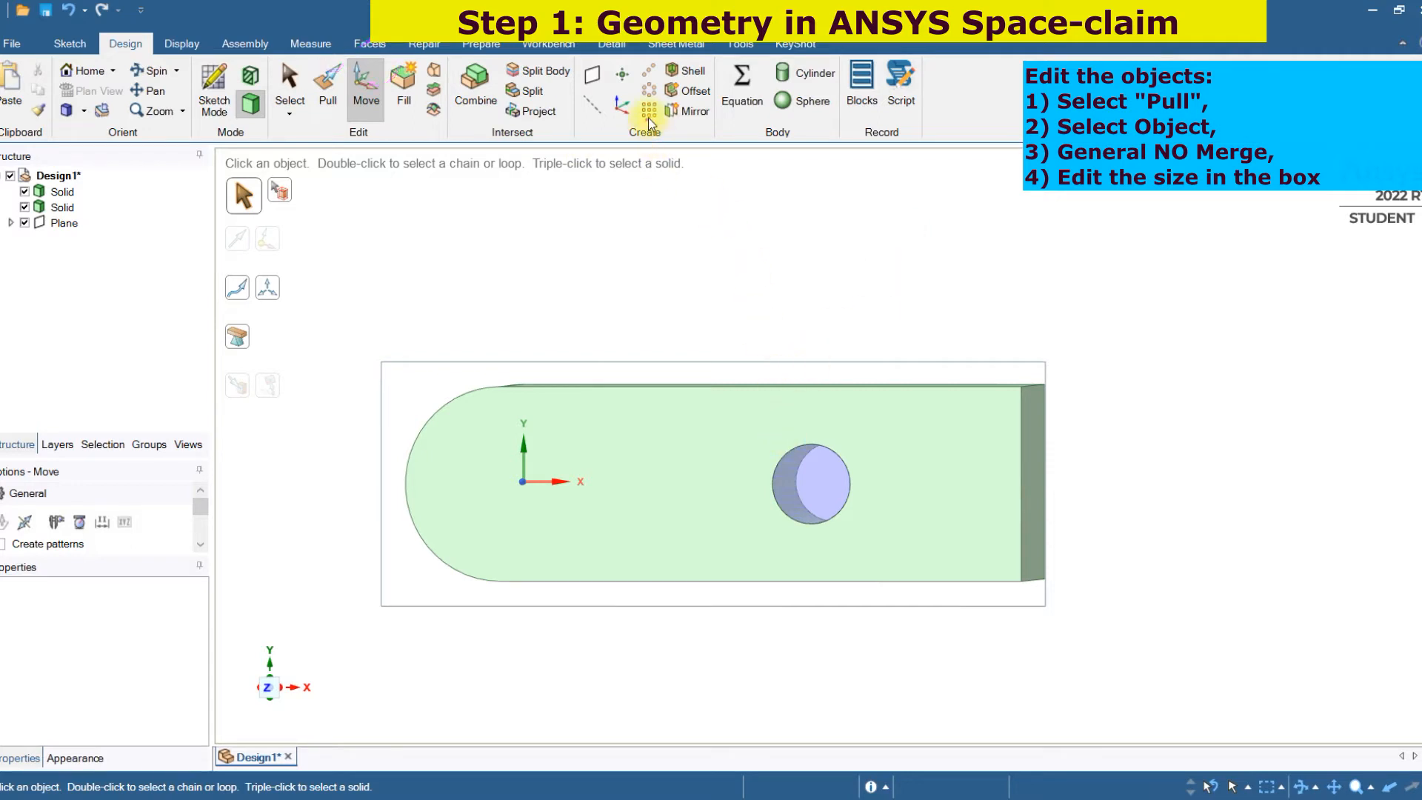
pyautogui.moveTo(667, 113)
pyautogui.mouseDown()
pyautogui.moveTo(699, 124)
pyautogui.moveTo(698, 85)
pyautogui.mouseUp()
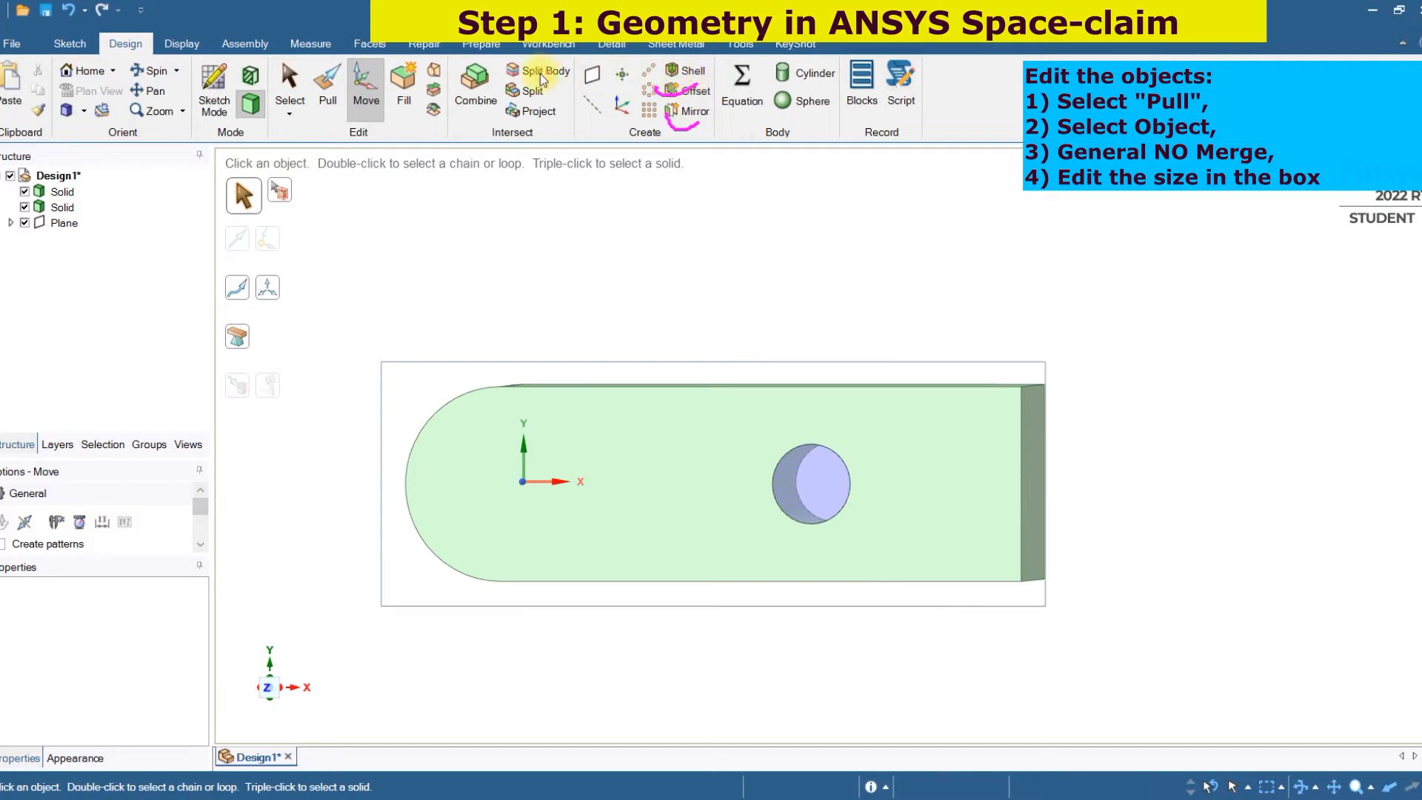
pyautogui.moveTo(522, 74); pyautogui.dragTo(571, 62)
pyautogui.click(676, 158)
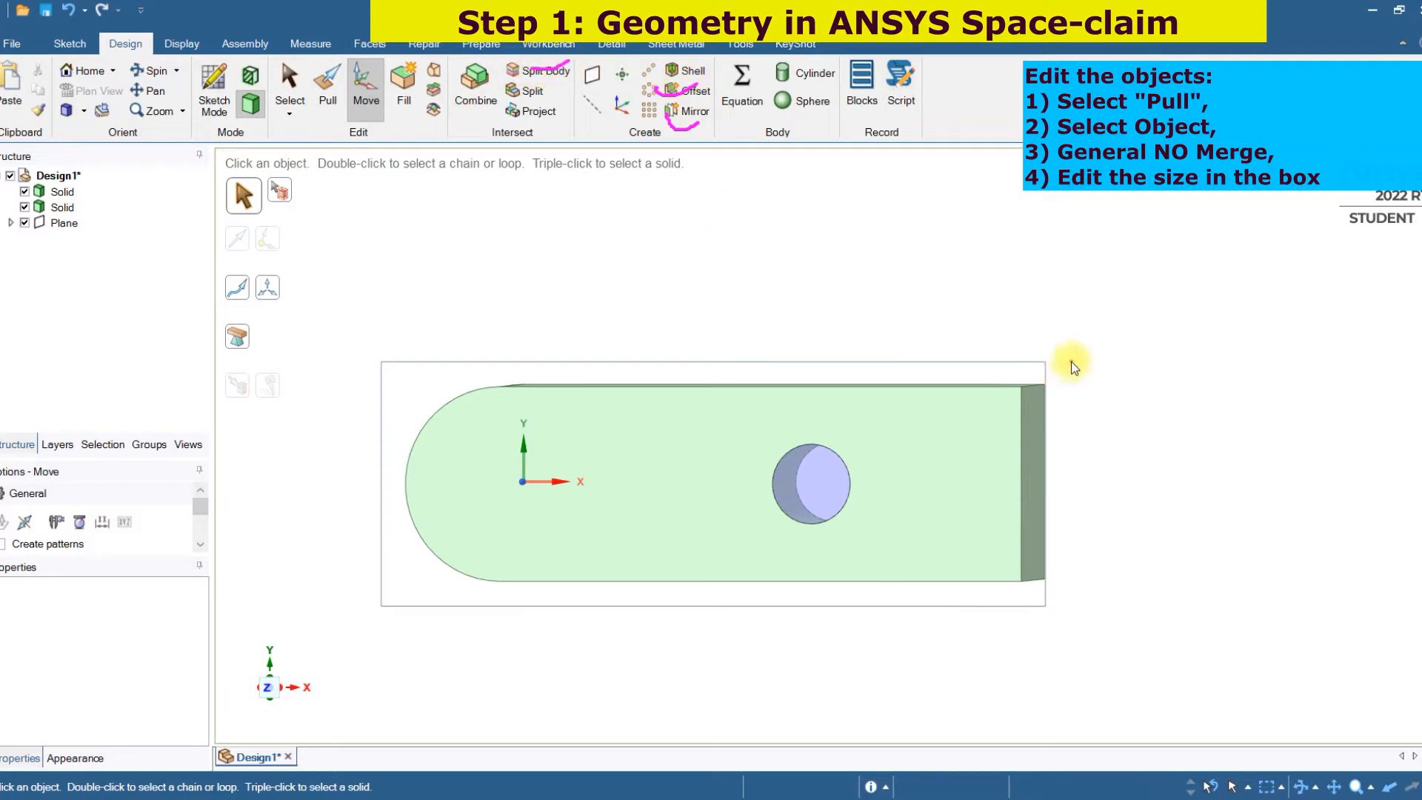
pyautogui.moveTo(1072, 360); pyautogui.dragTo(1105, 380)
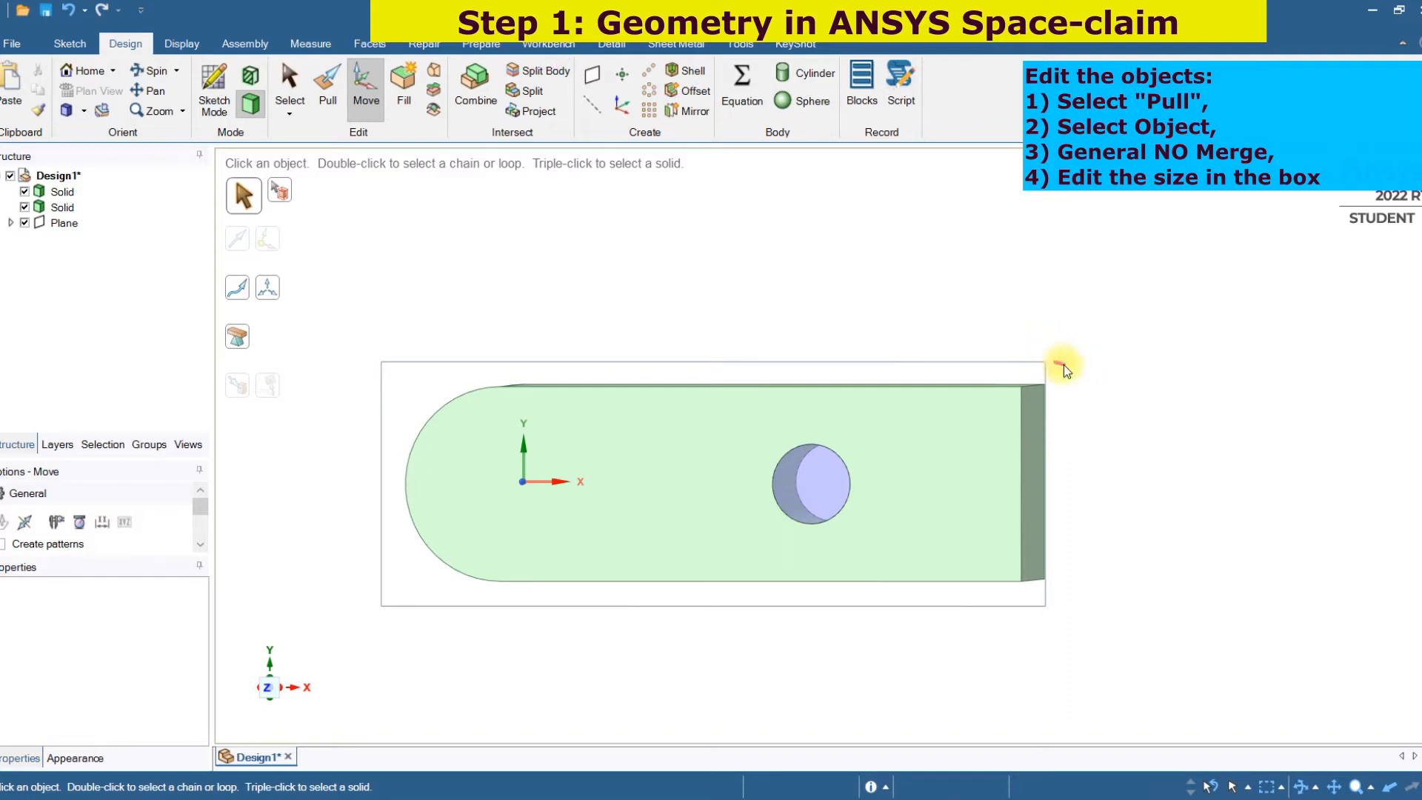
pyautogui.moveTo(1095, 473); pyautogui.dragTo(1041, 517)
pyautogui.moveTo(995, 419)
pyautogui.mouseDown()
pyautogui.moveTo(999, 434)
pyautogui.moveTo(1092, 386)
pyautogui.mouseUp()
pyautogui.moveTo(791, 344); pyautogui.dragTo(860, 341)
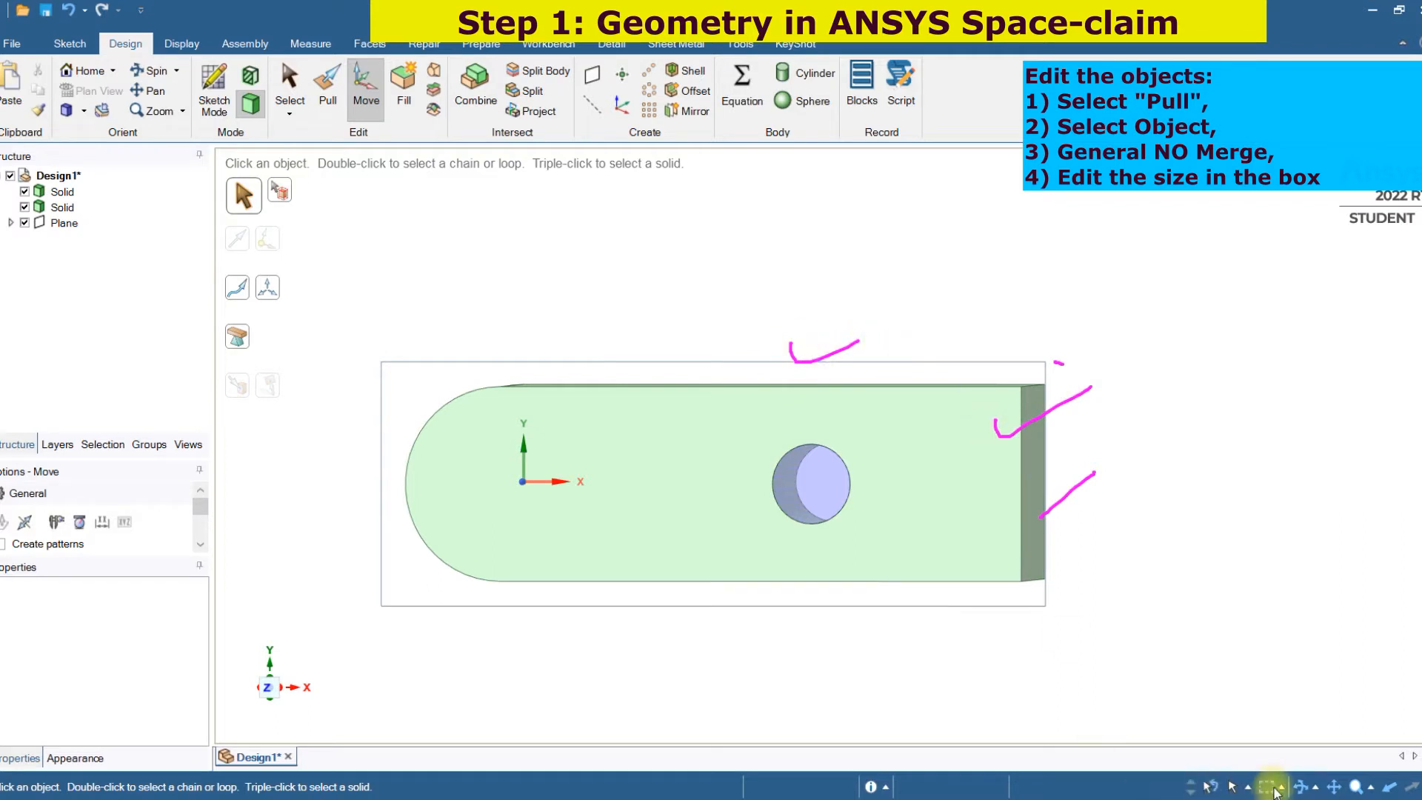
# Step: Create a plane on the circular end face of the relocated inner cylinder
pyautogui.moveTo(1109, 563); pyautogui.dragTo(868, 524, button='middle')
pyautogui.click(911, 506)
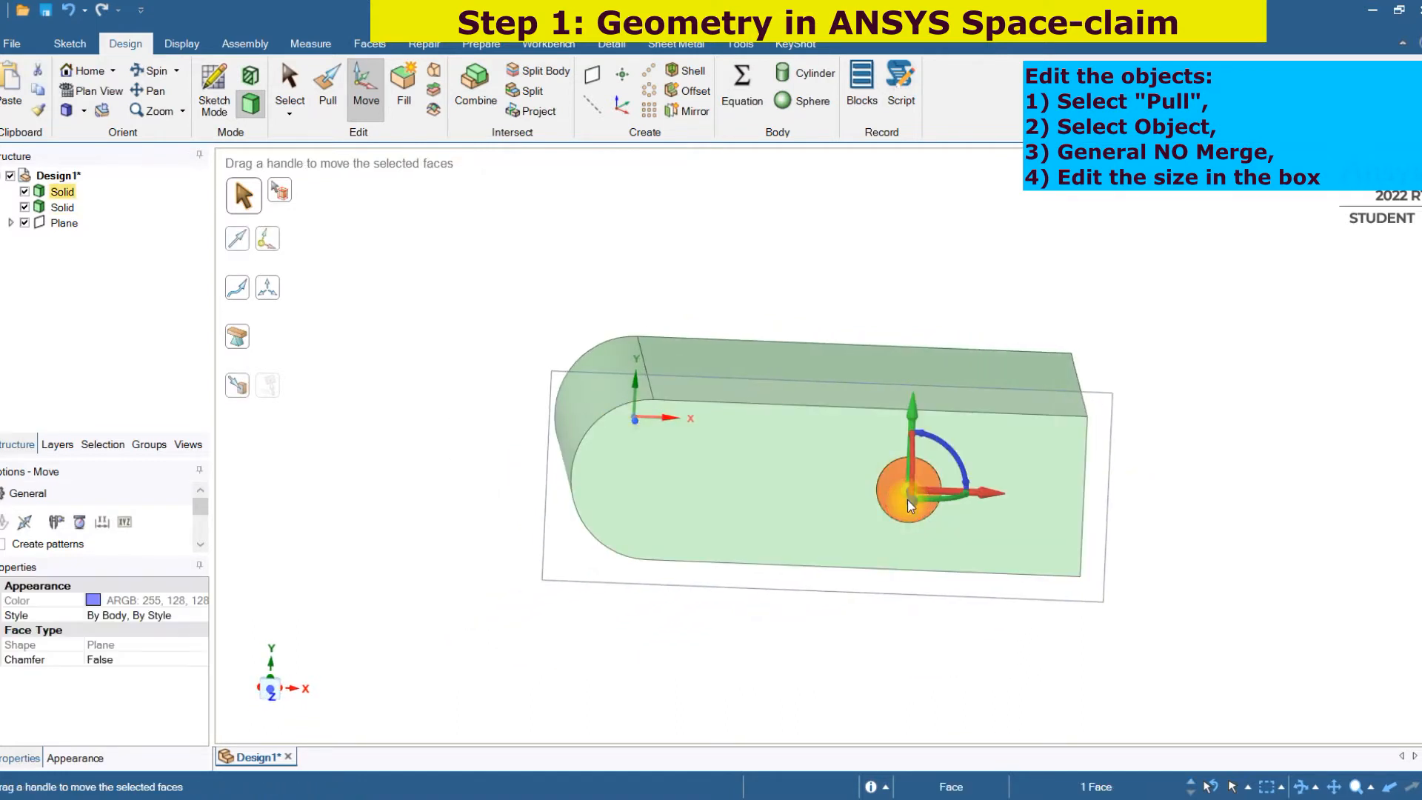
pyautogui.click(592, 74)
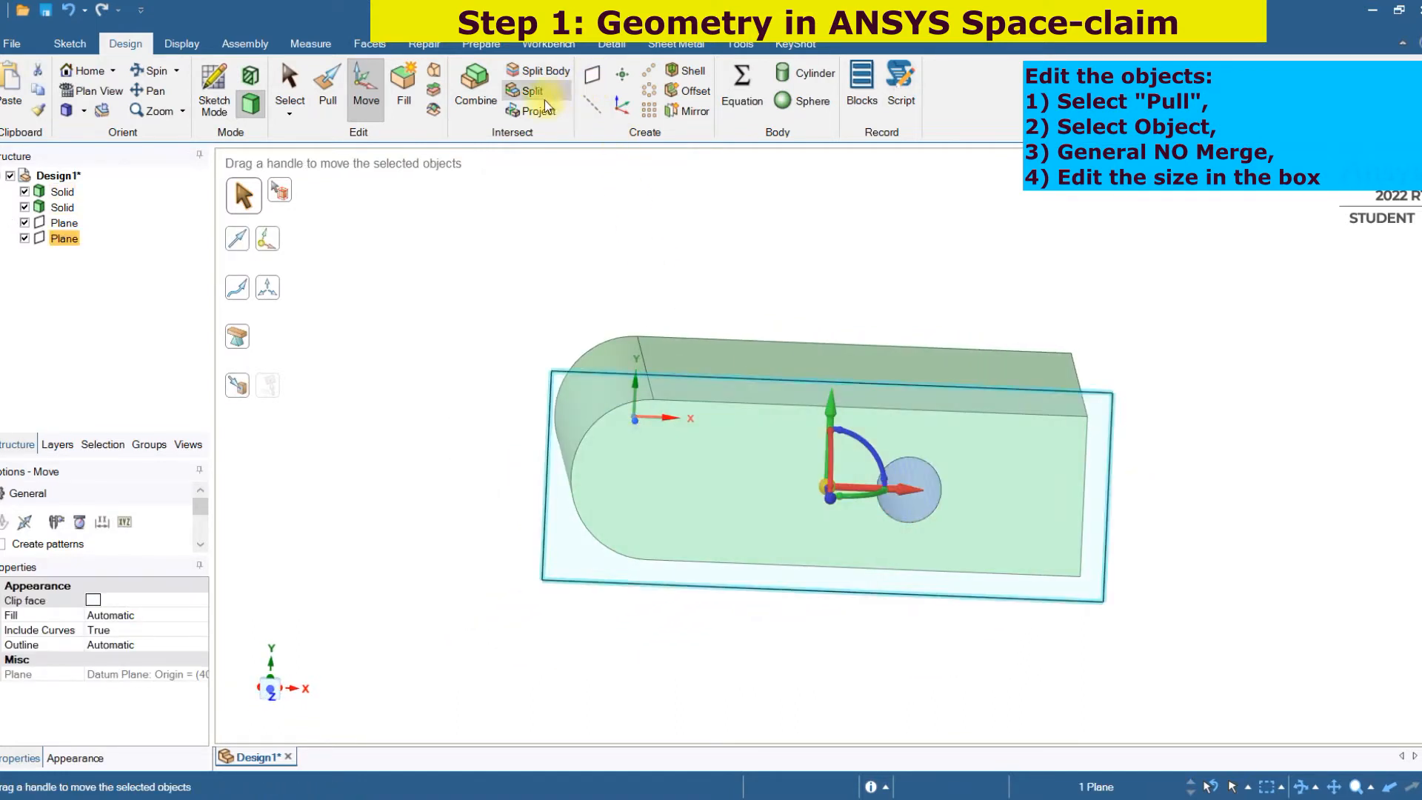
# Step: Sketch a 5 mm diameter circle centred on the inner cylinder's end face and return to 3D mode
pyautogui.click(216, 102)
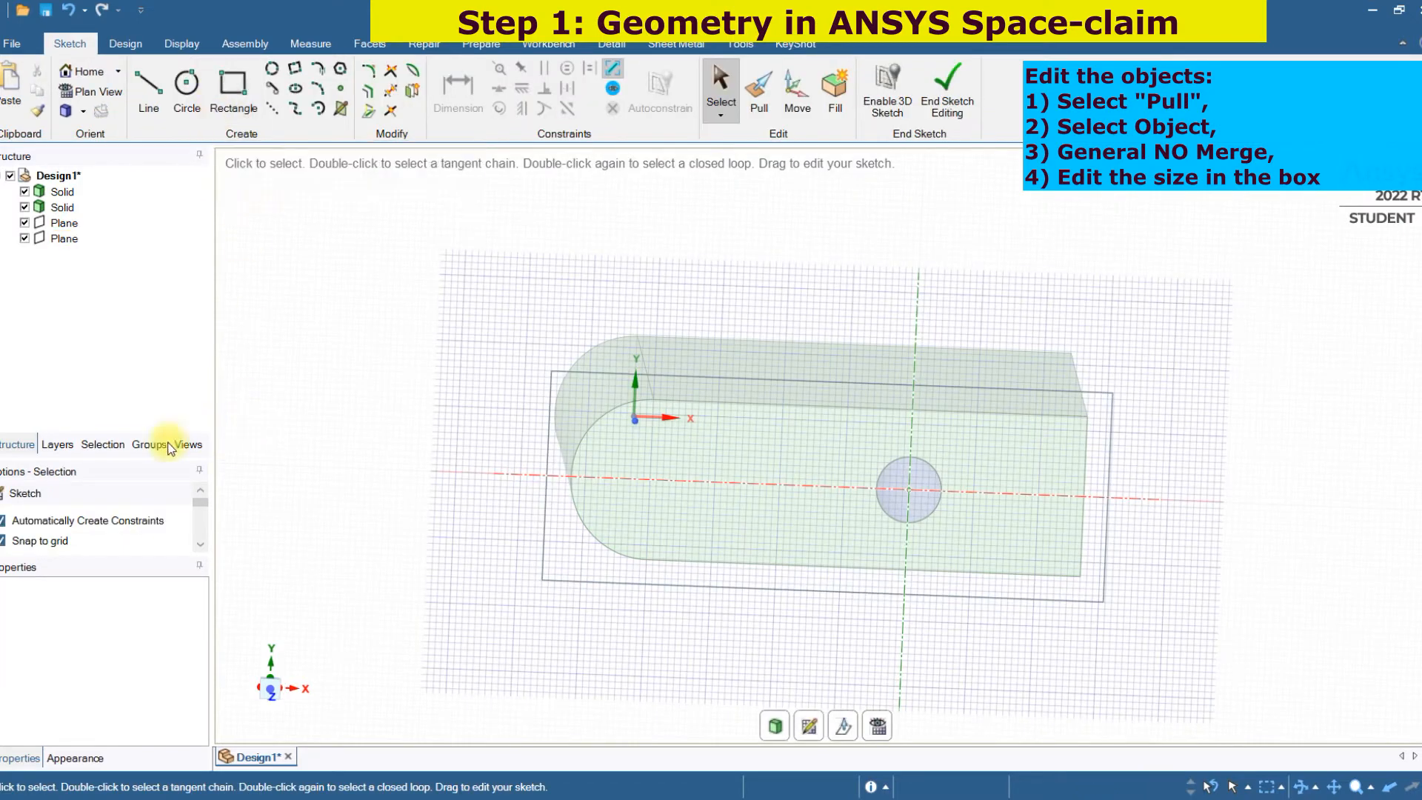
pyautogui.click(187, 88)
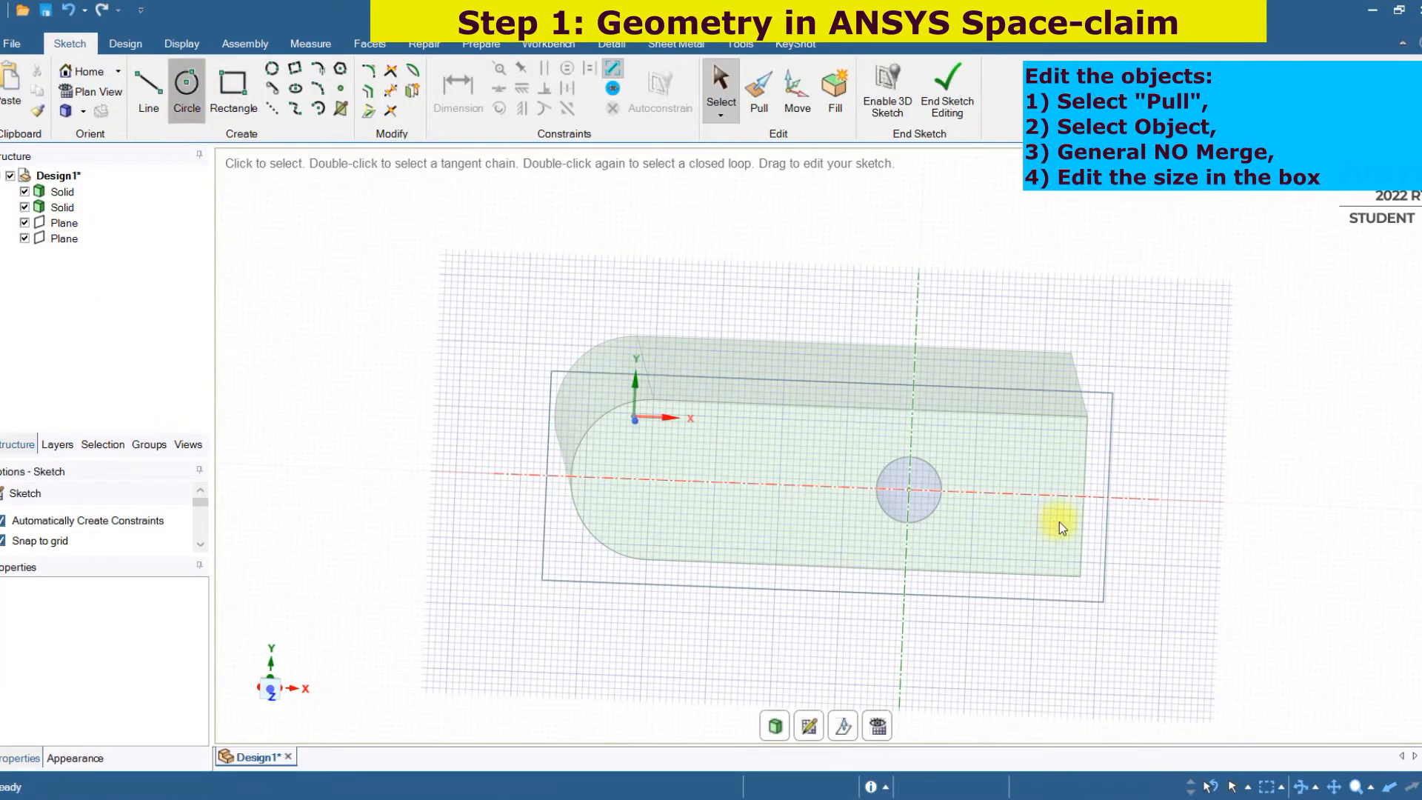
pyautogui.click(909, 490)
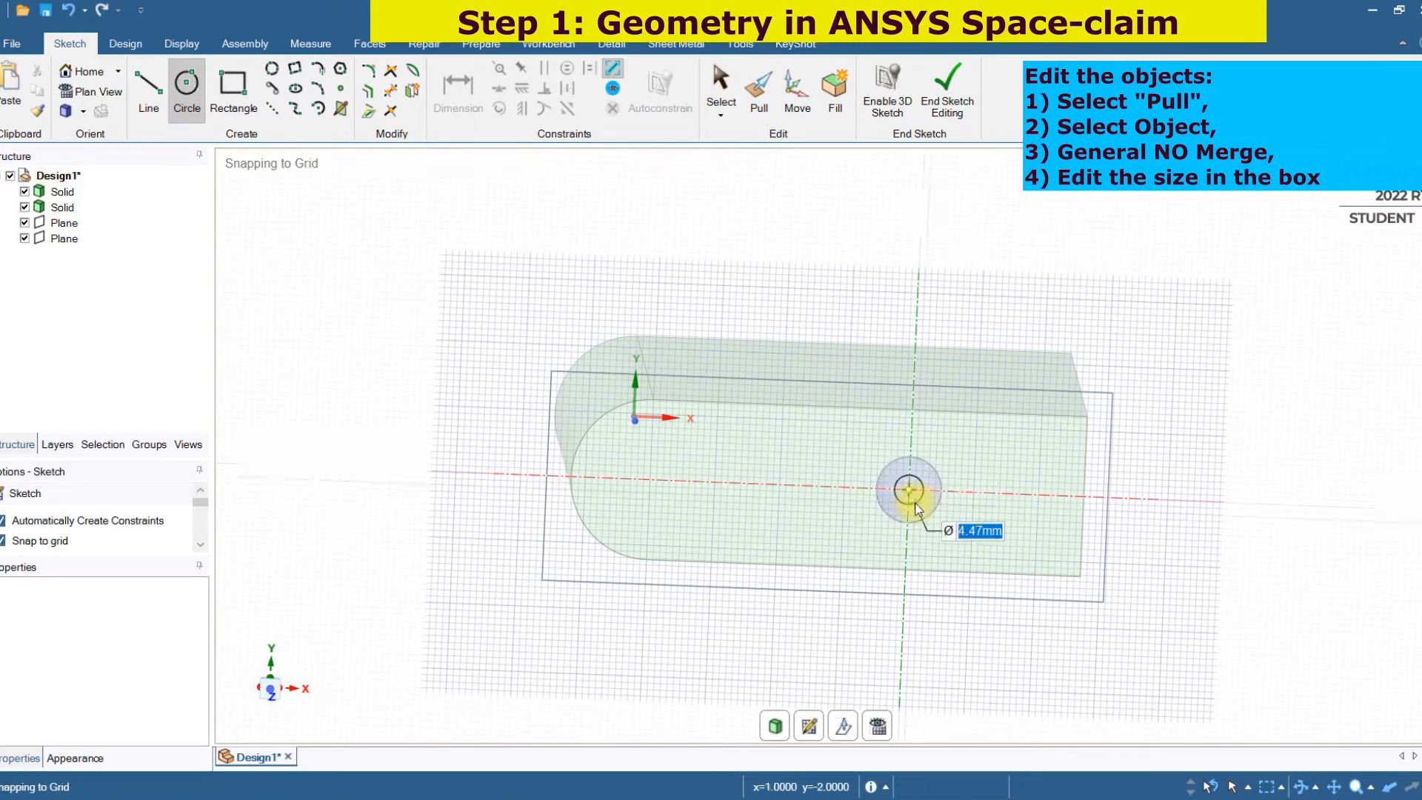
pyautogui.write('5')
pyautogui.press('Return')
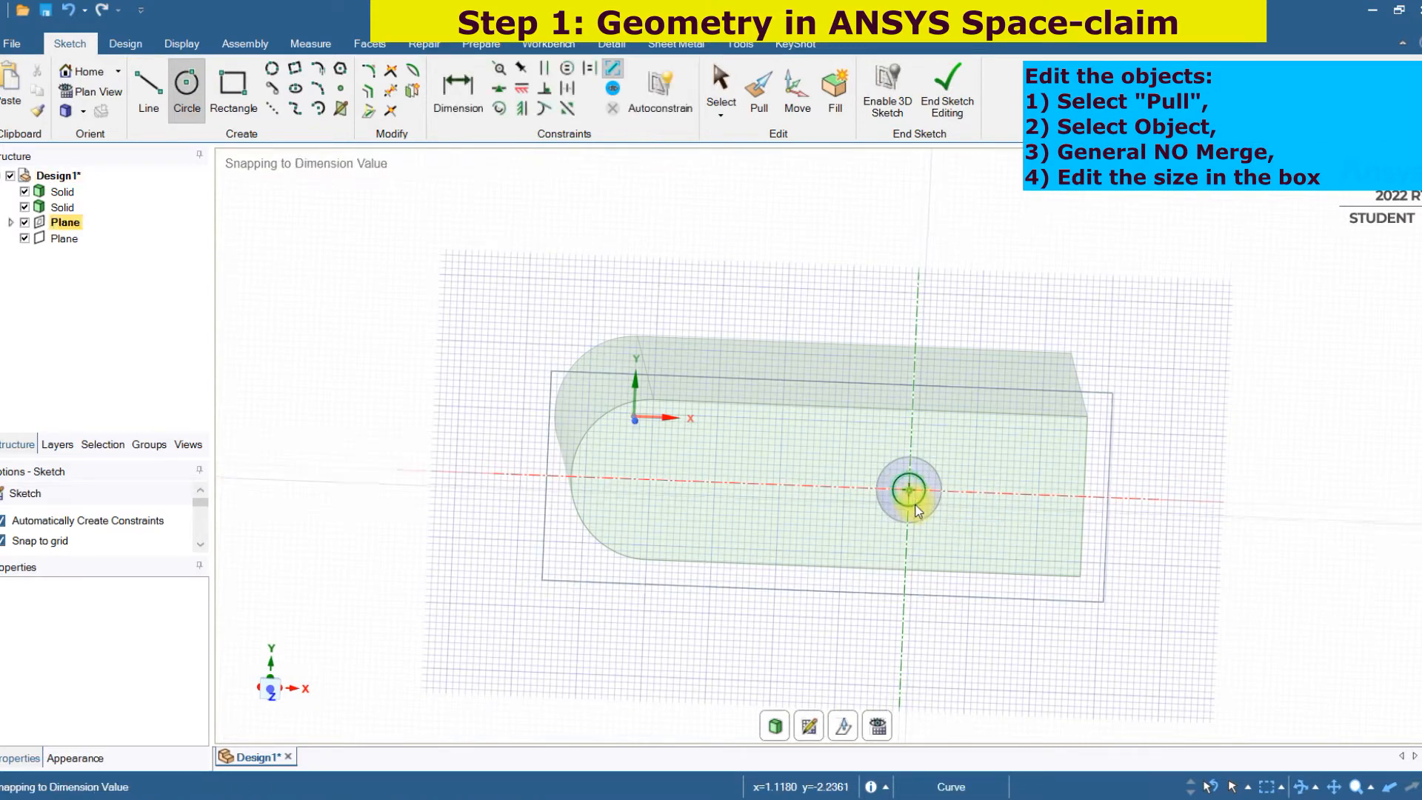
pyautogui.click(773, 730)
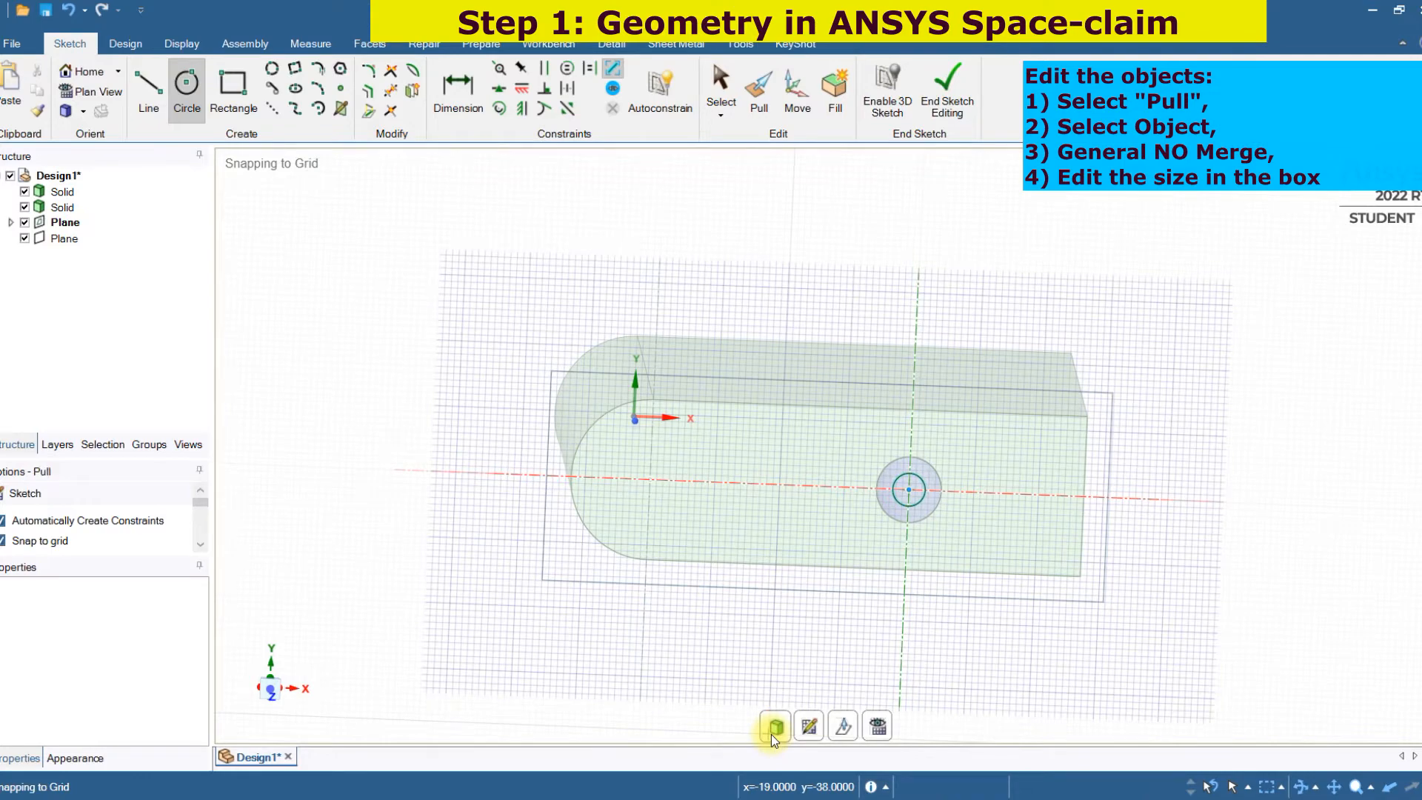
# Step: Try to pull the 5 mm circular face outward about 35 mm with default merging, and undo the pull
pyautogui.click(913, 492)
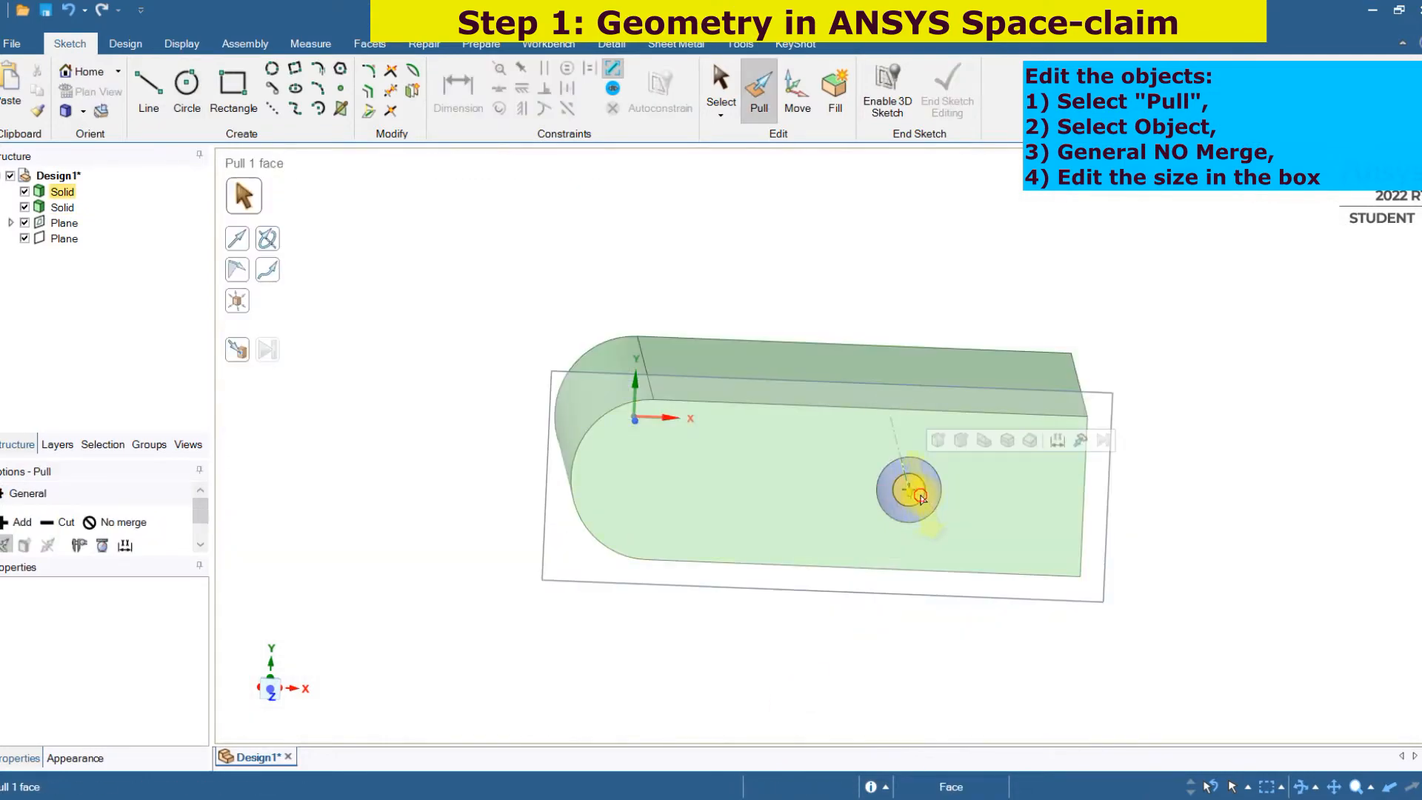
pyautogui.moveTo(921, 498); pyautogui.dragTo(738, 617, button='middle')
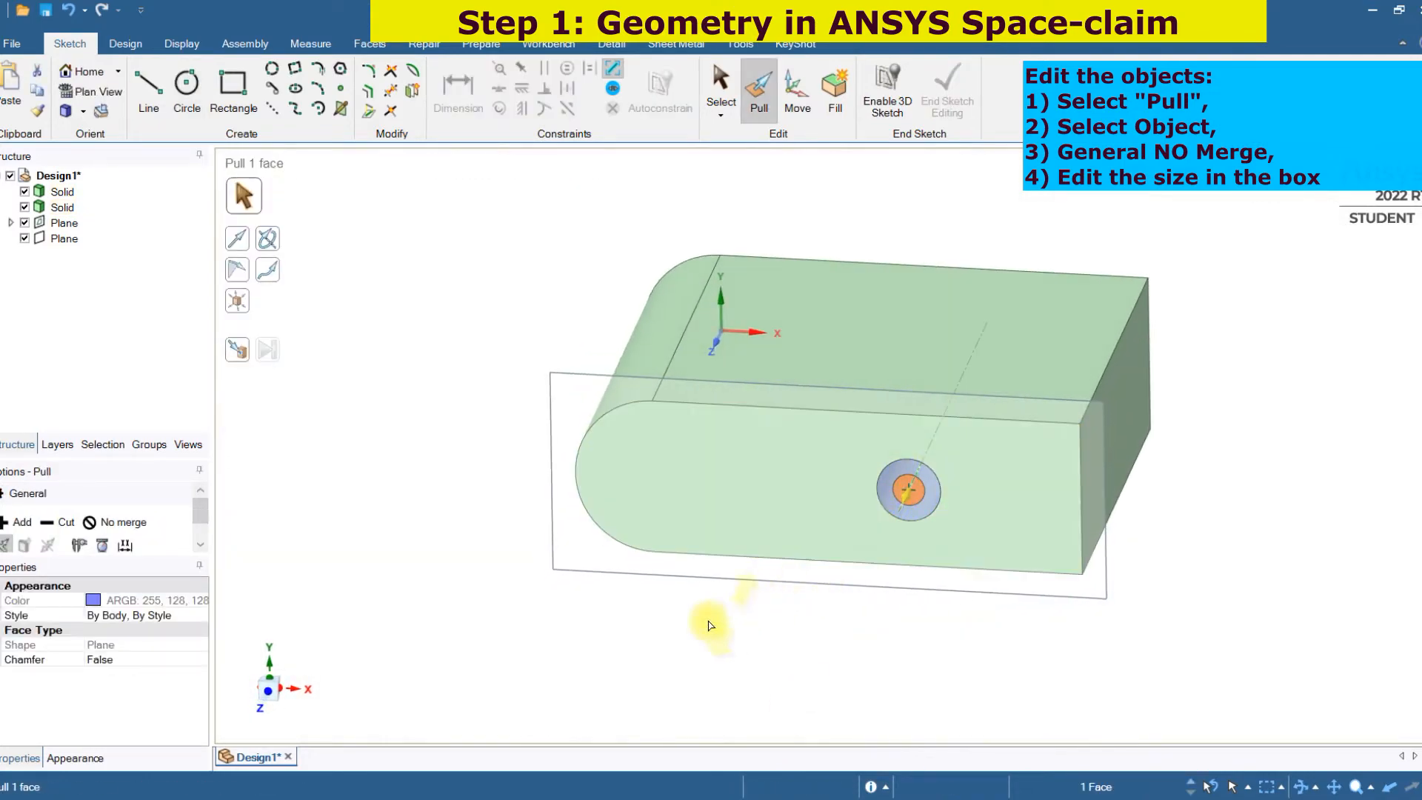
pyautogui.moveTo(676, 646); pyautogui.dragTo(646, 709)
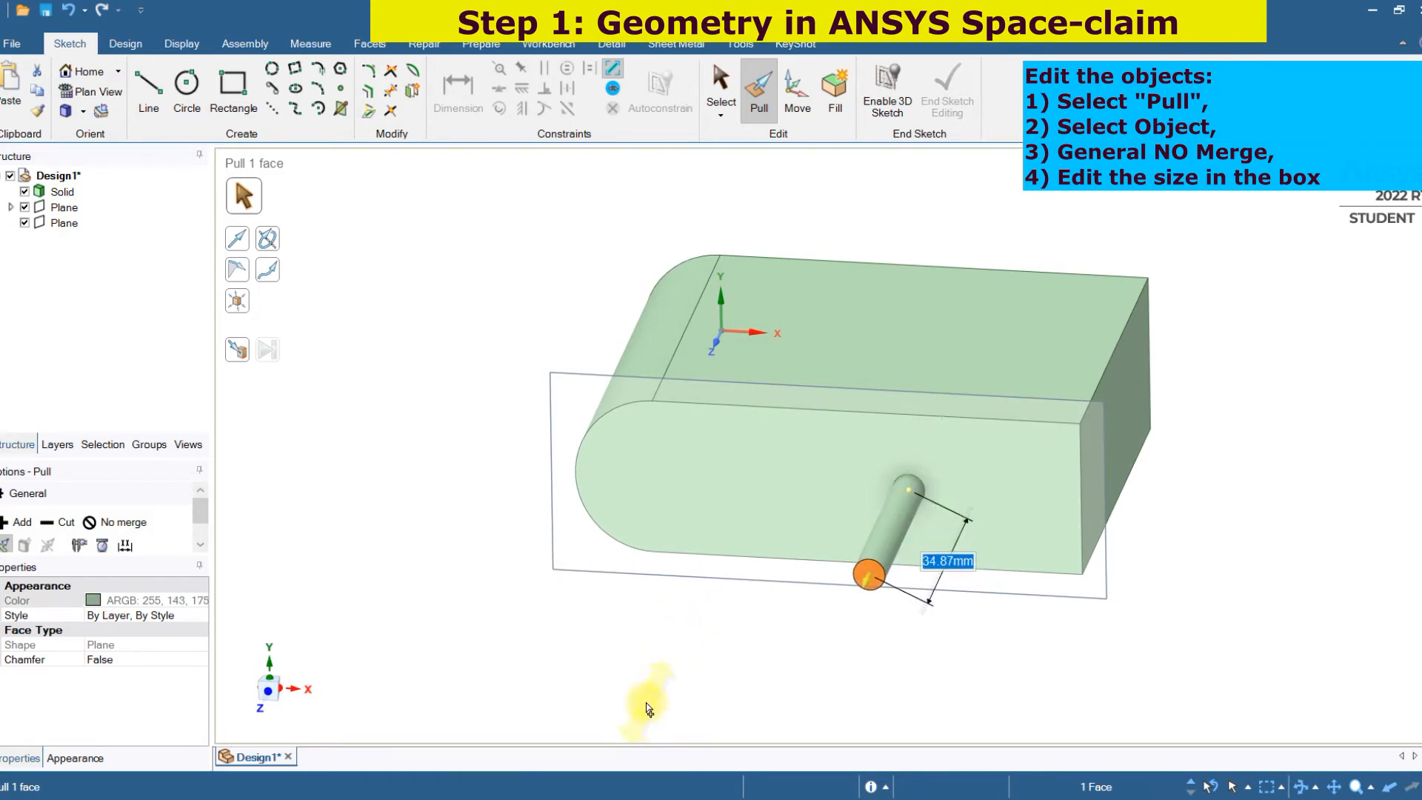
pyautogui.hotkey('ctrl', 'z')
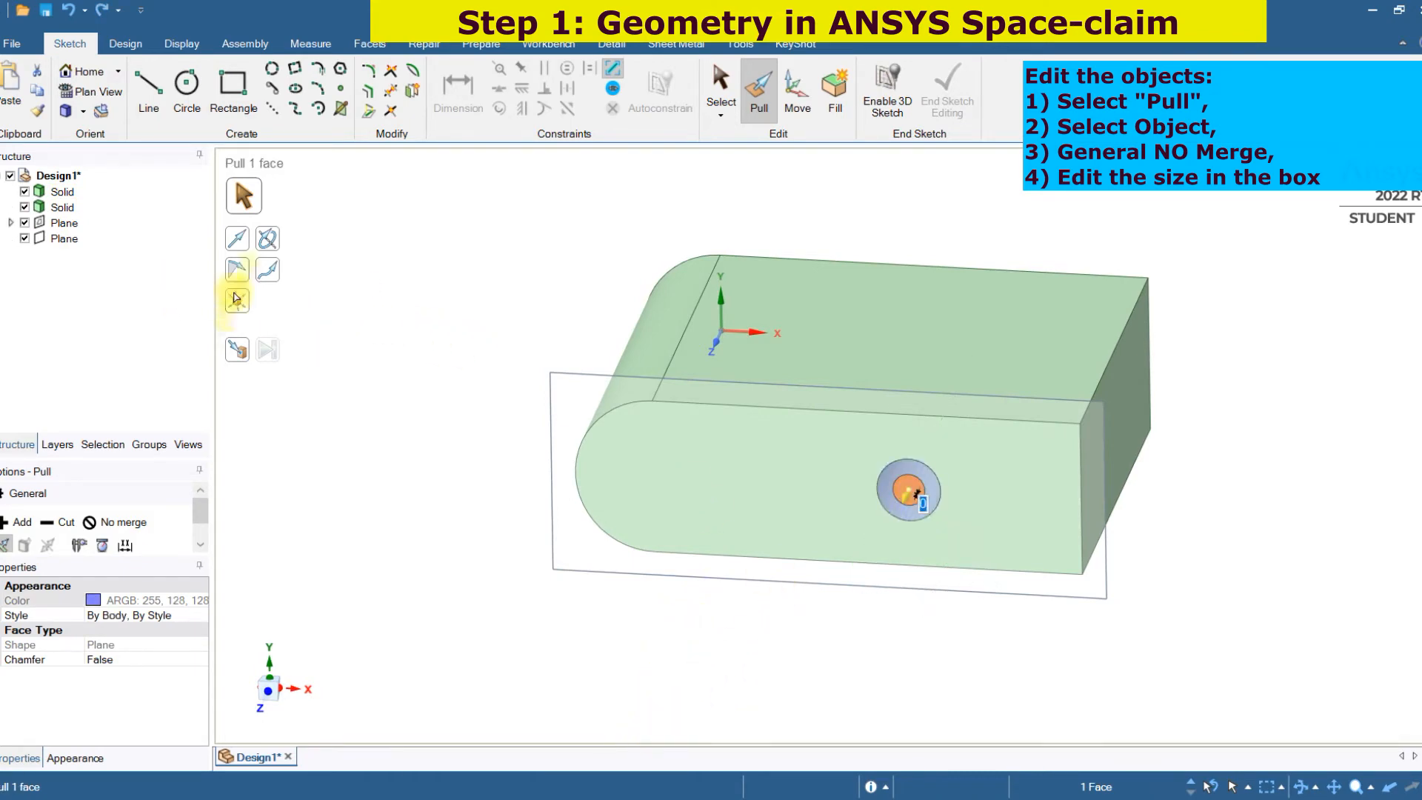
# Step: Pull the 5 mm circular face outward 40 mm with the No merge option
pyautogui.click(240, 348)
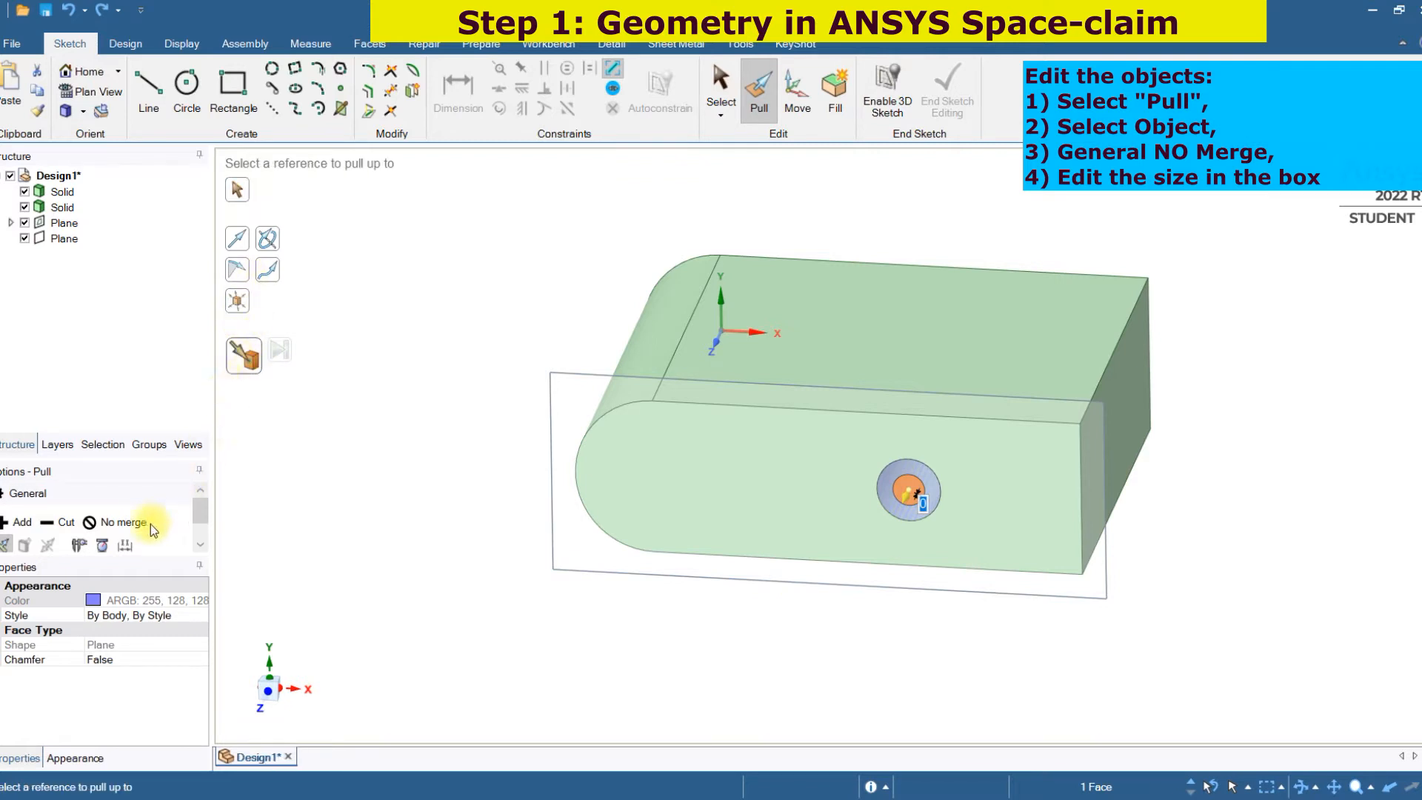
pyautogui.click(132, 520)
pyautogui.moveTo(517, 591); pyautogui.dragTo(449, 660)
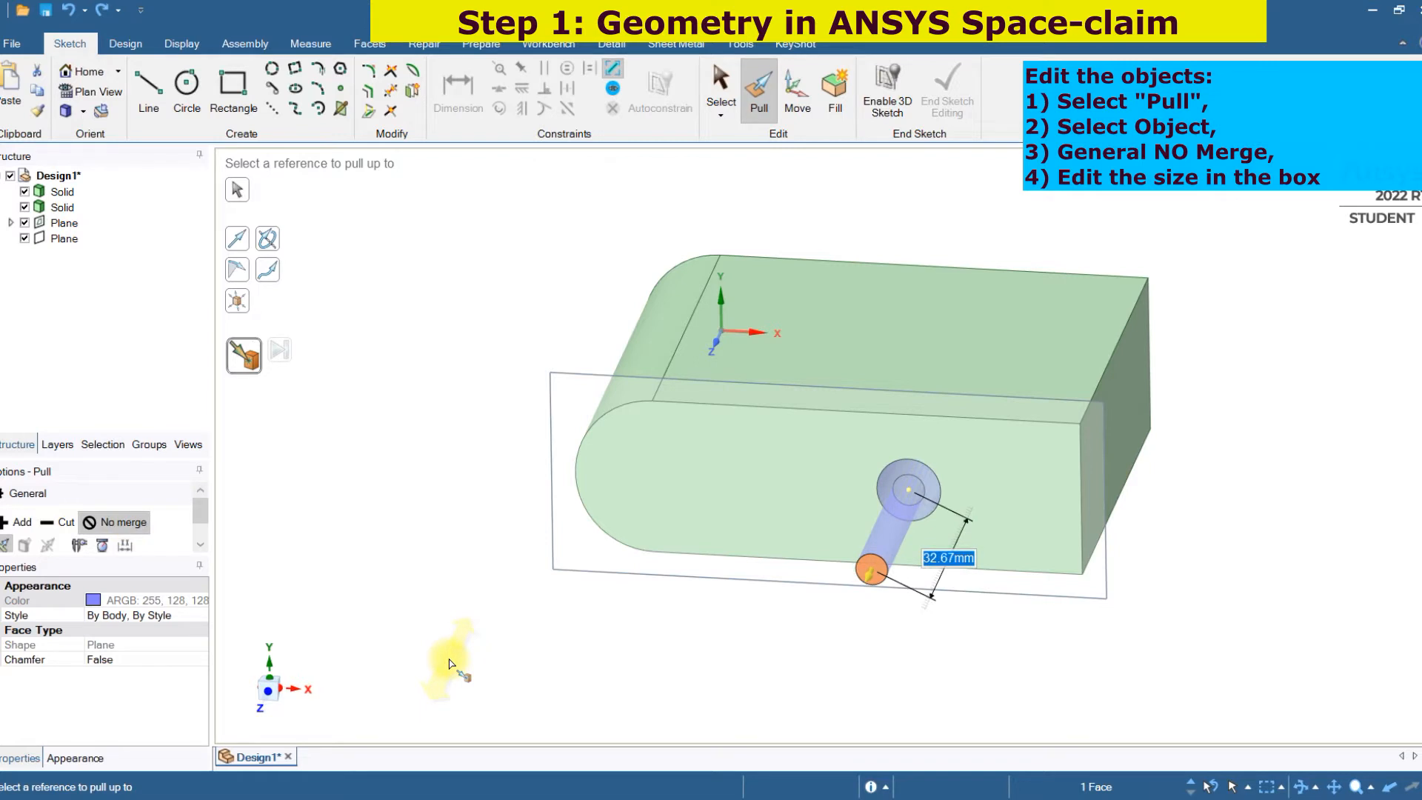
pyautogui.write('40')
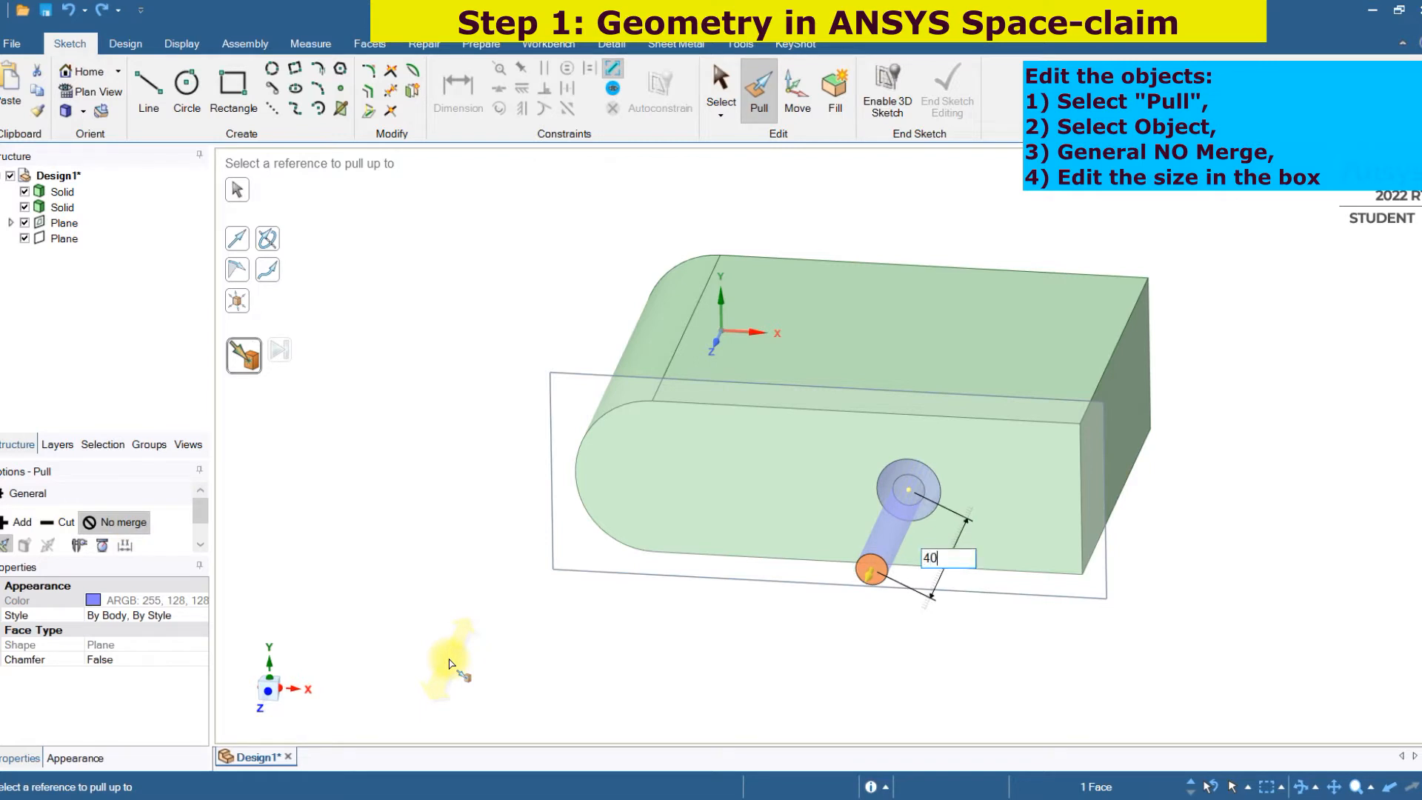
pyautogui.press('Return')
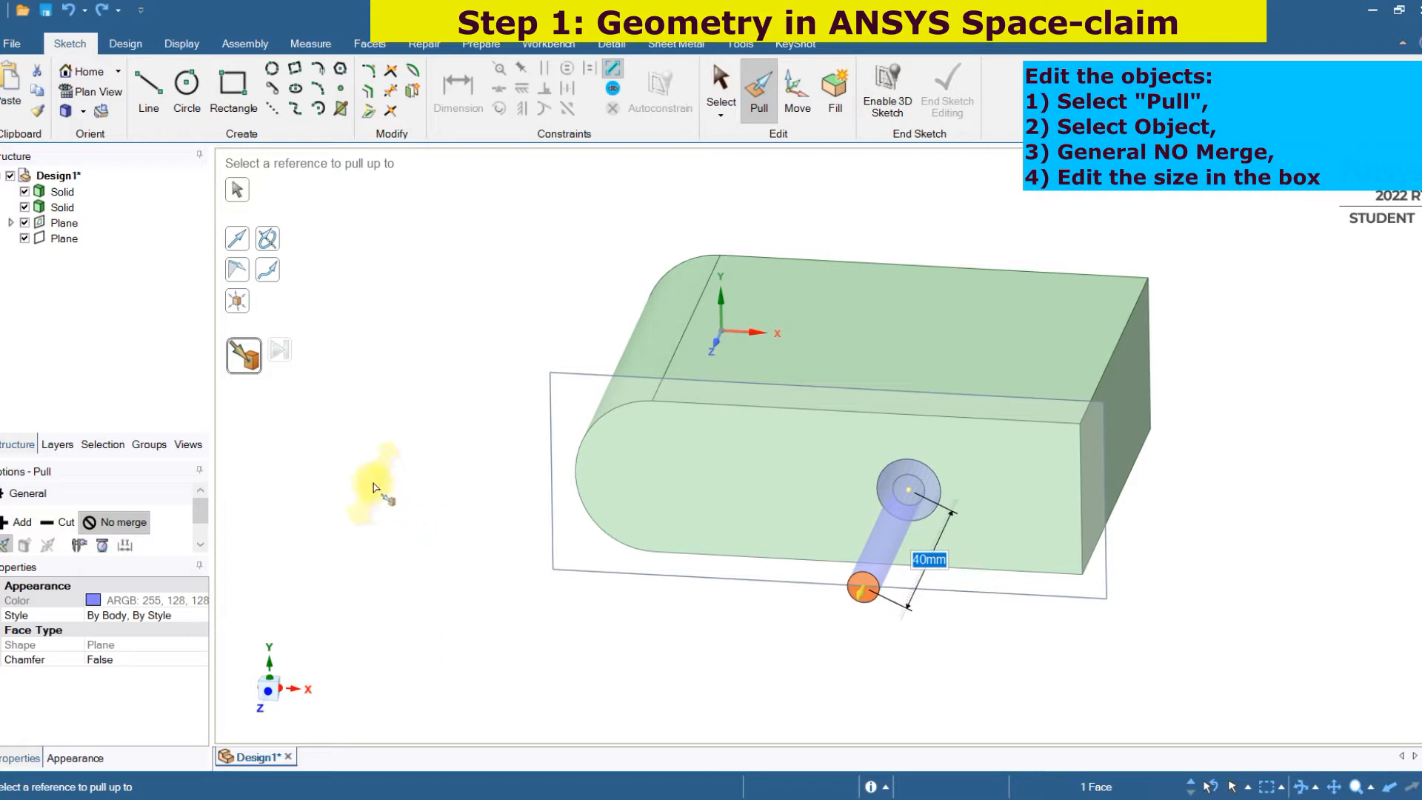
pyautogui.click(374, 486)
pyautogui.moveTo(386, 468)
pyautogui.mouseDown(button='middle')
pyautogui.moveTo(397, 584)
pyautogui.moveTo(365, 466)
pyautogui.mouseUp(button='middle')
pyautogui.click(366, 467)
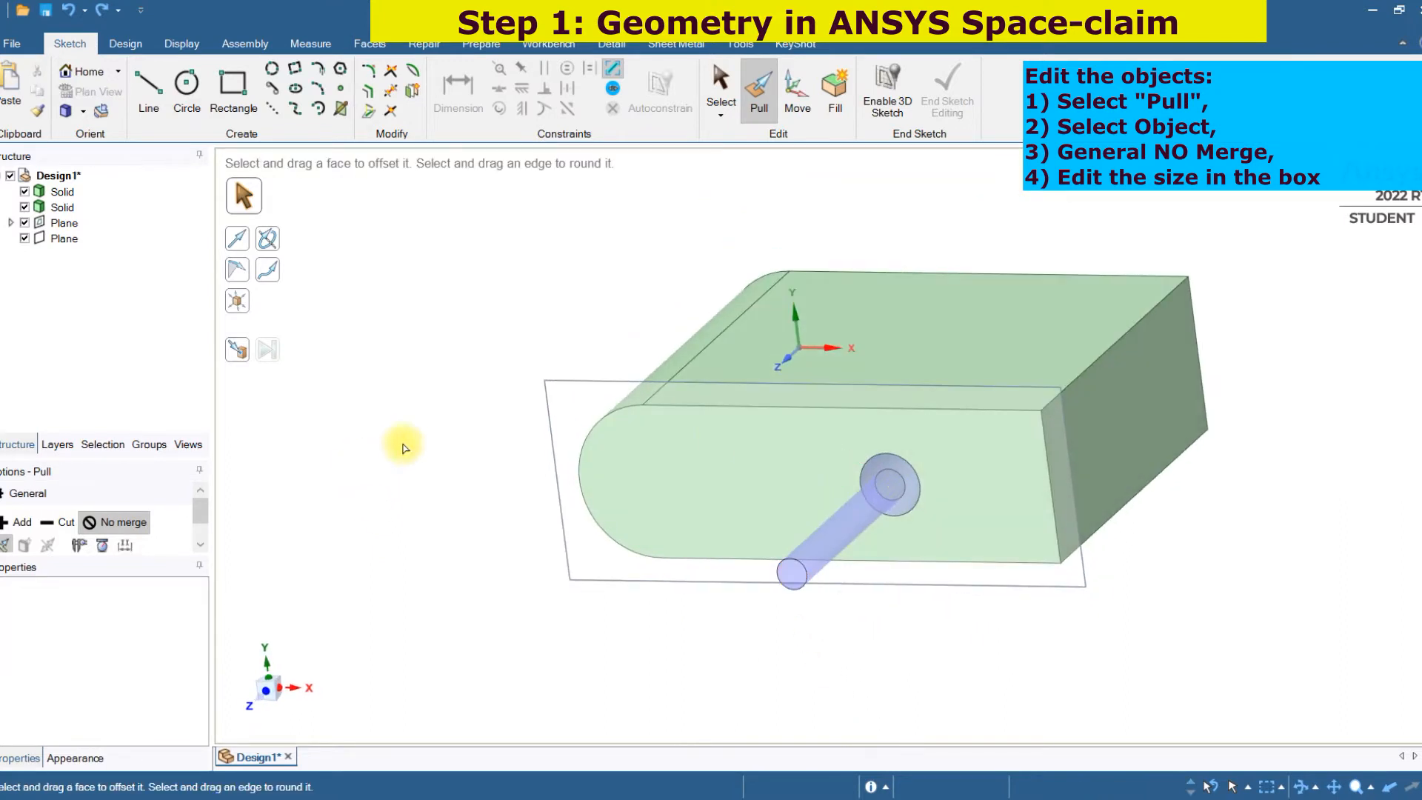
# Step: Undo the 40 mm pull of the rod
pyautogui.click(861, 528)
pyautogui.press('Escape')
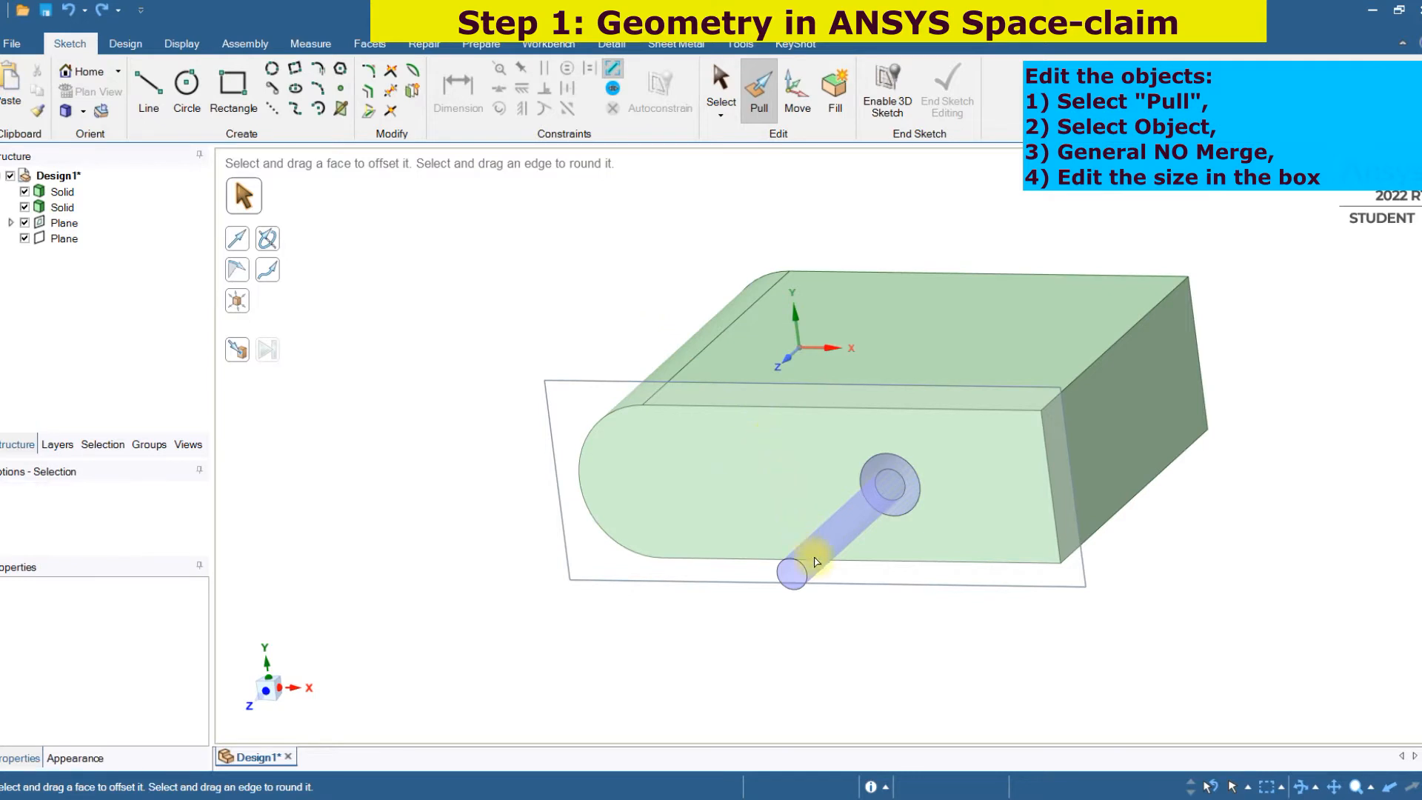
pyautogui.press('s')
pyautogui.click(725, 589)
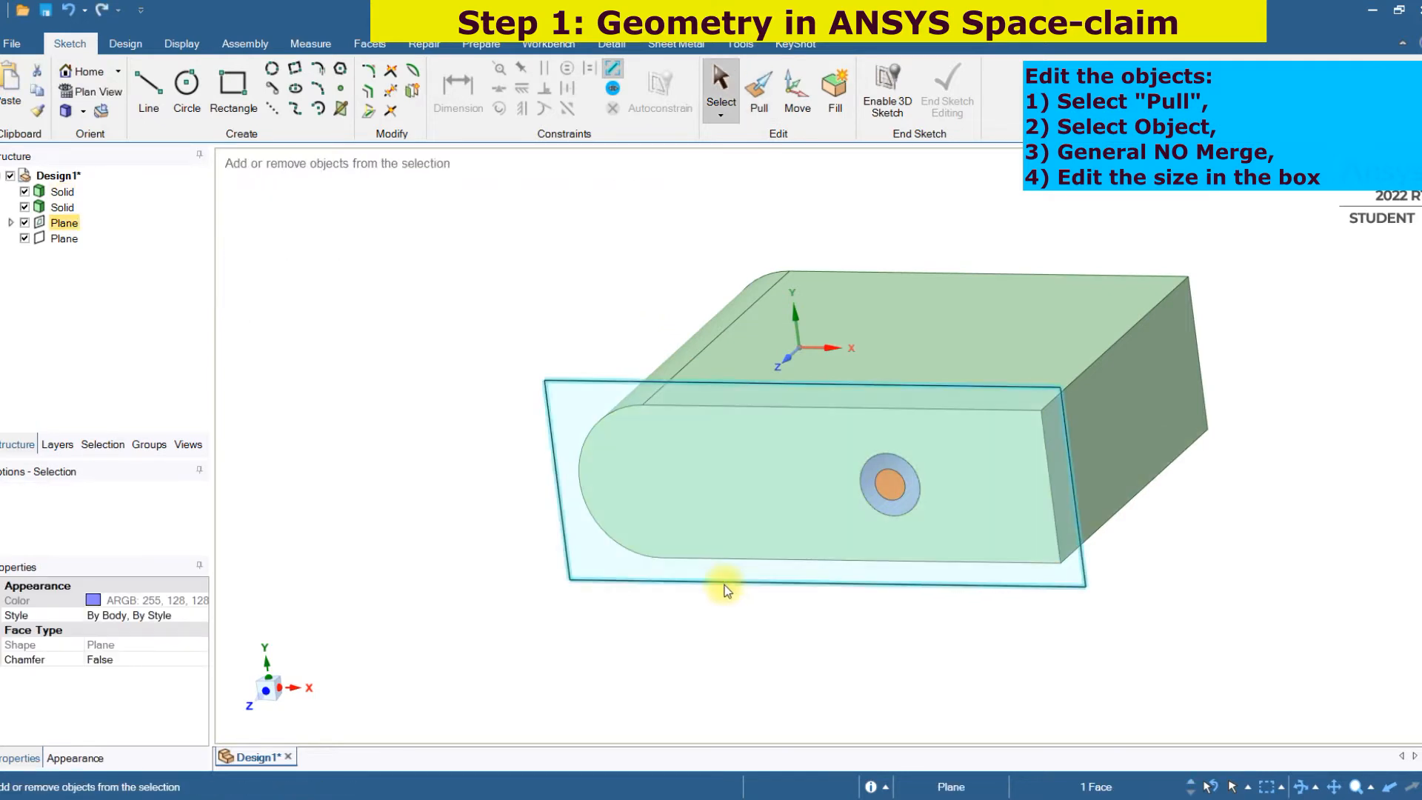
# Step: Pull the 5 mm circular face outward 60 mm with the No merge option
pyautogui.moveTo(863, 686); pyautogui.dragTo(843, 693, button='middle')
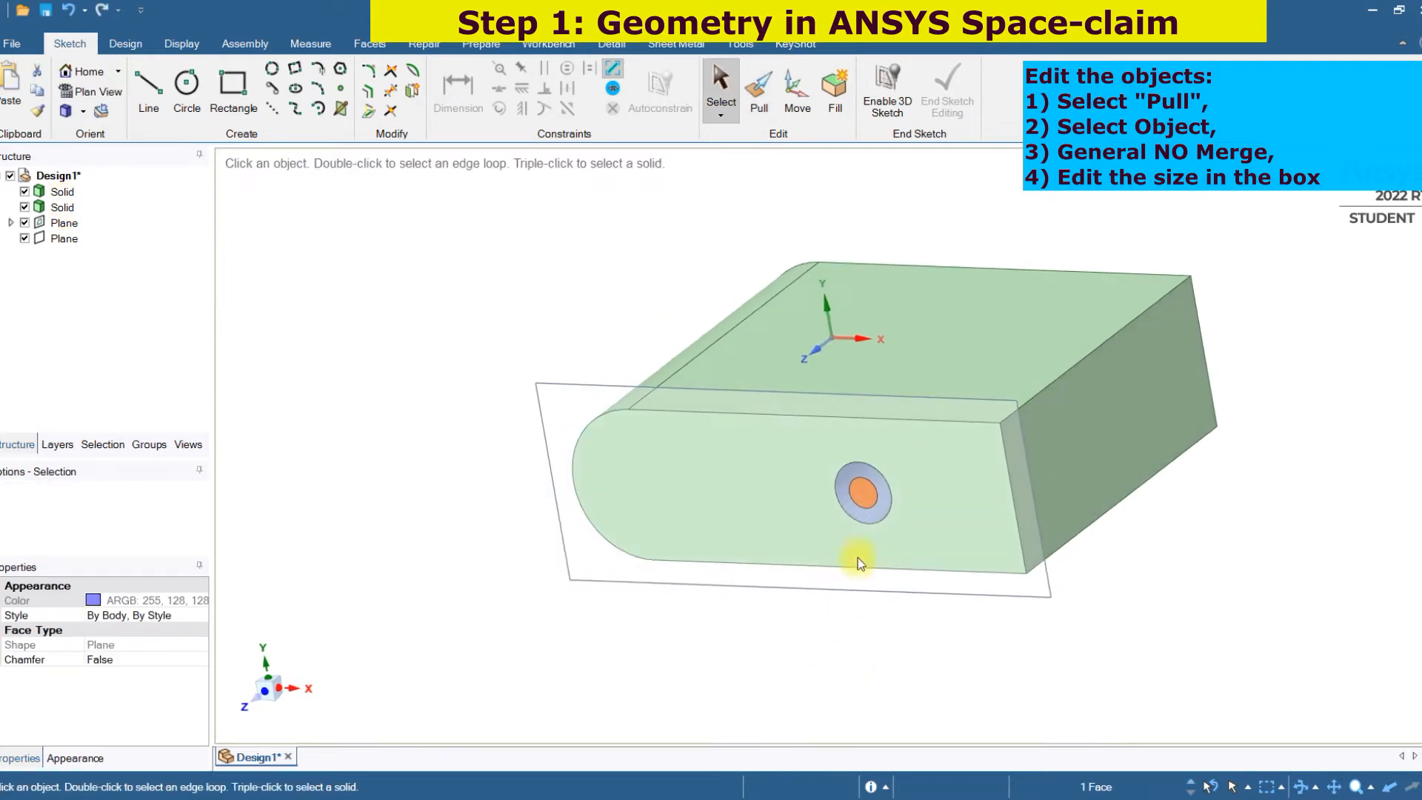
pyautogui.click(865, 505)
pyautogui.click(759, 89)
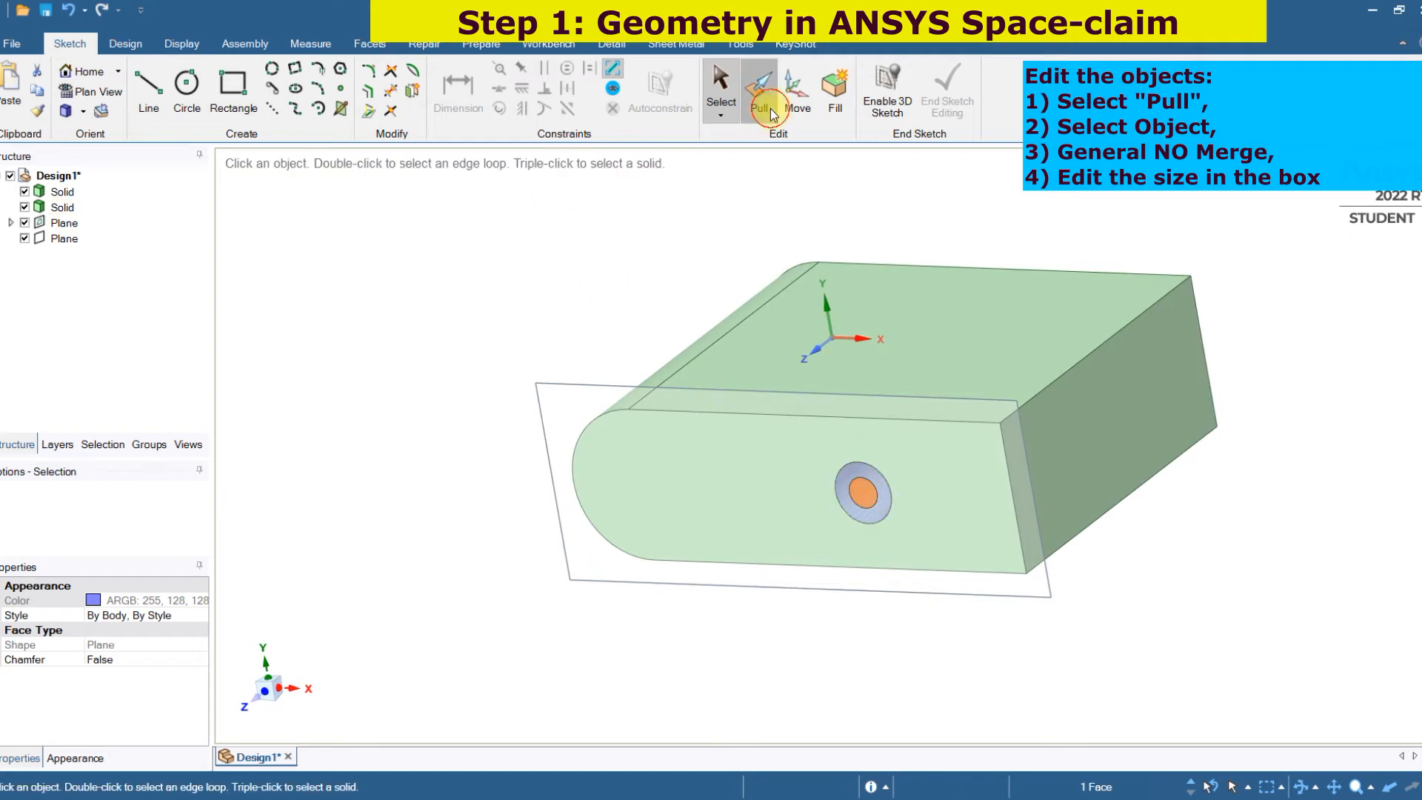
pyautogui.click(119, 522)
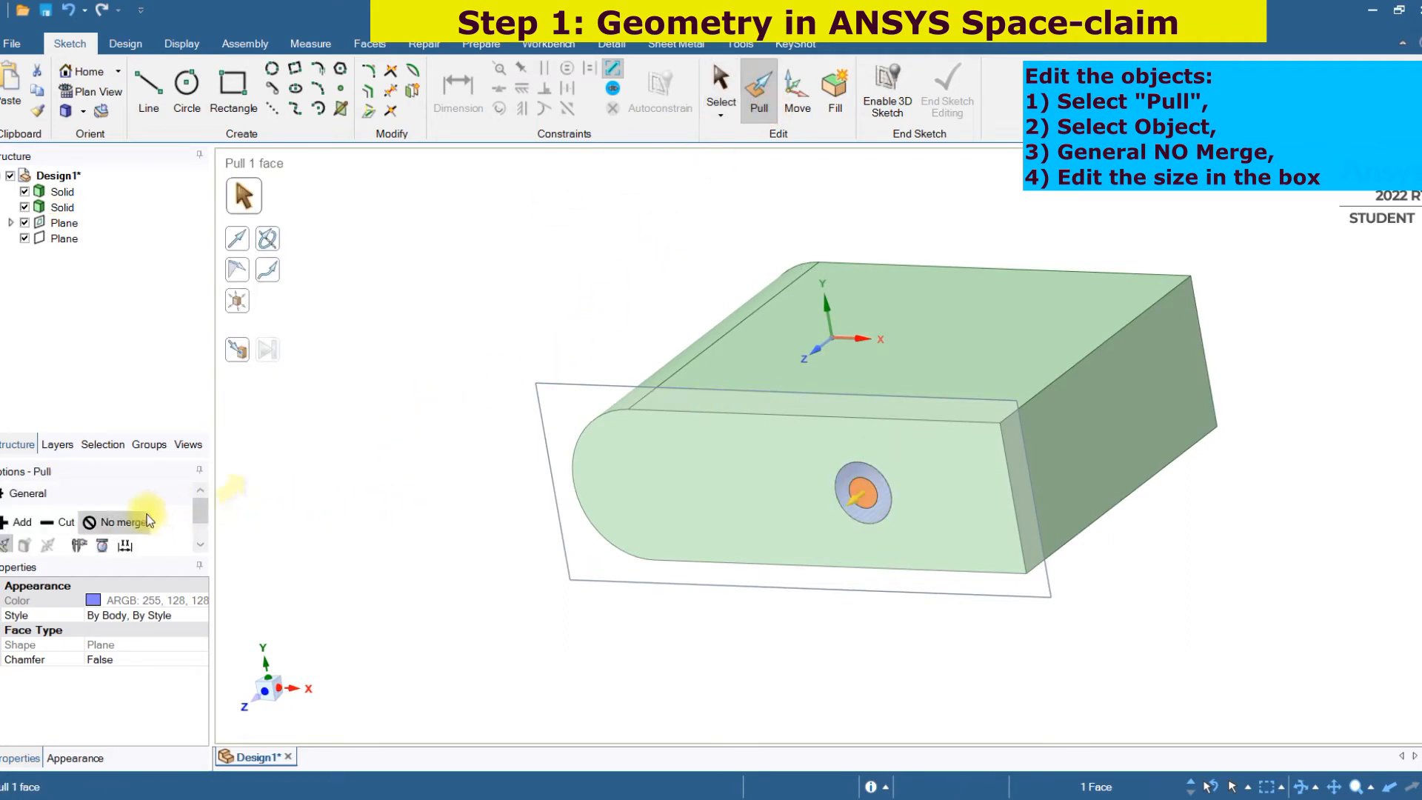
pyautogui.click(434, 528)
pyautogui.moveTo(421, 536); pyautogui.dragTo(345, 567)
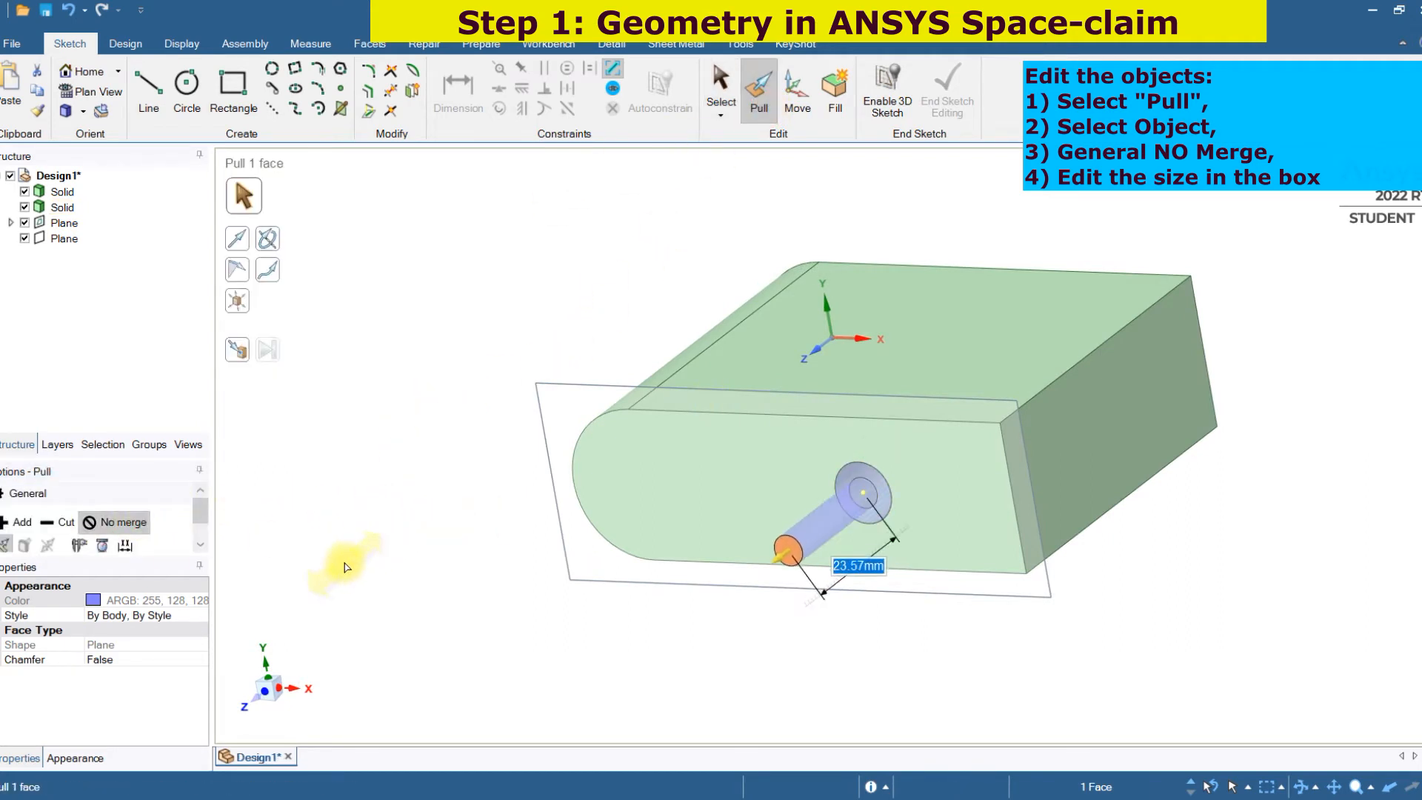
pyautogui.write('60')
pyautogui.press('Return')
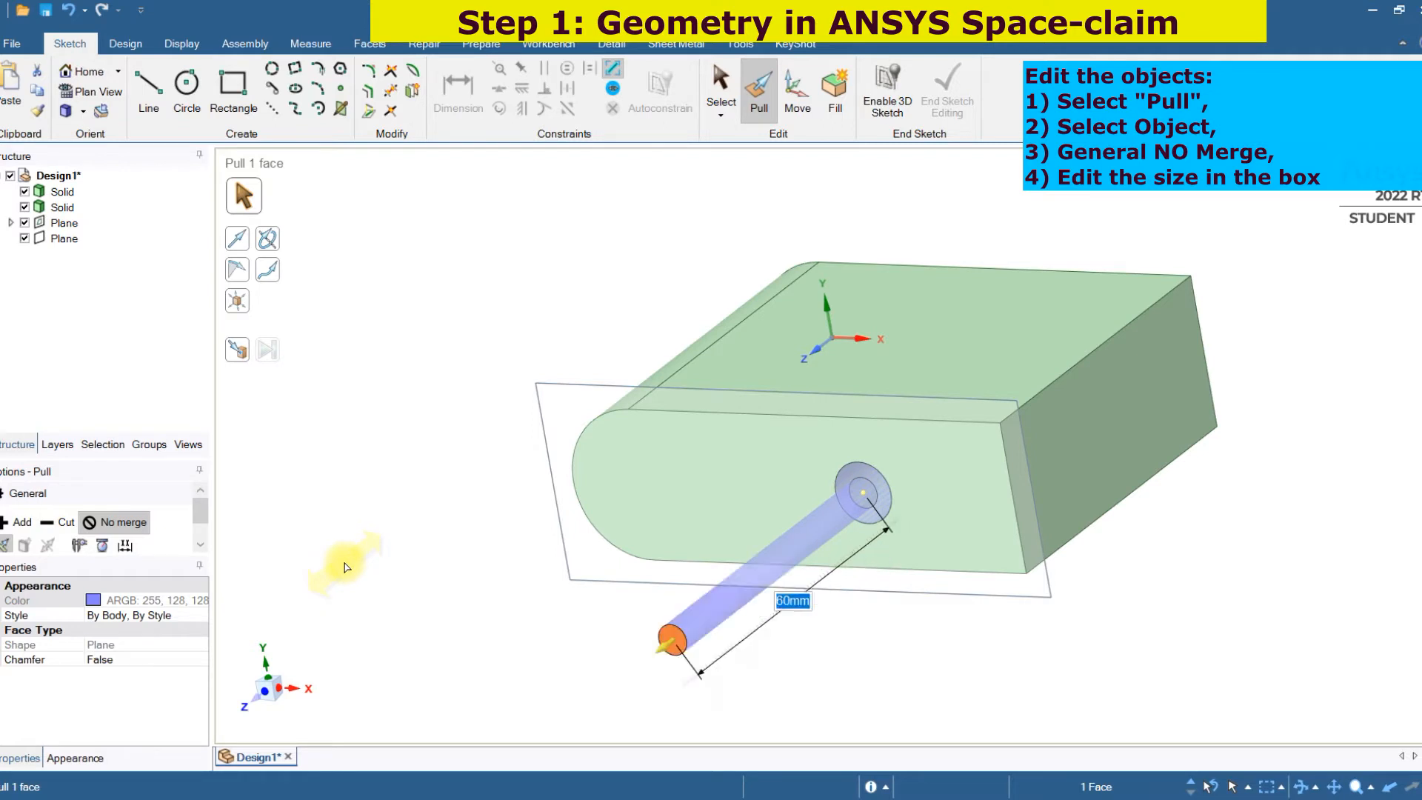
pyautogui.click(361, 443)
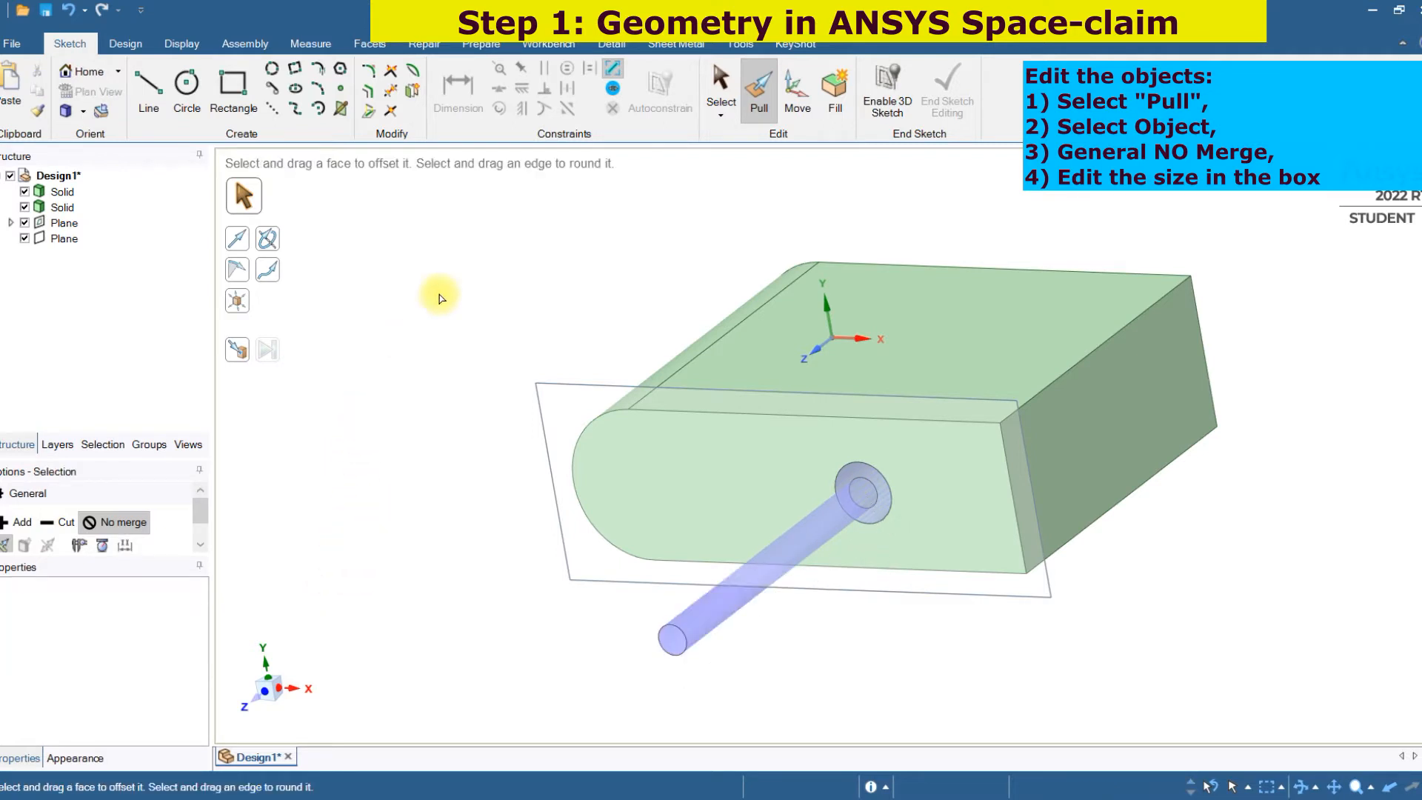
# Step: Set the protruding rod's radius to 3 mm using Pull with No merge
pyautogui.press('s')
pyautogui.click(835, 524)
pyautogui.click(835, 524)
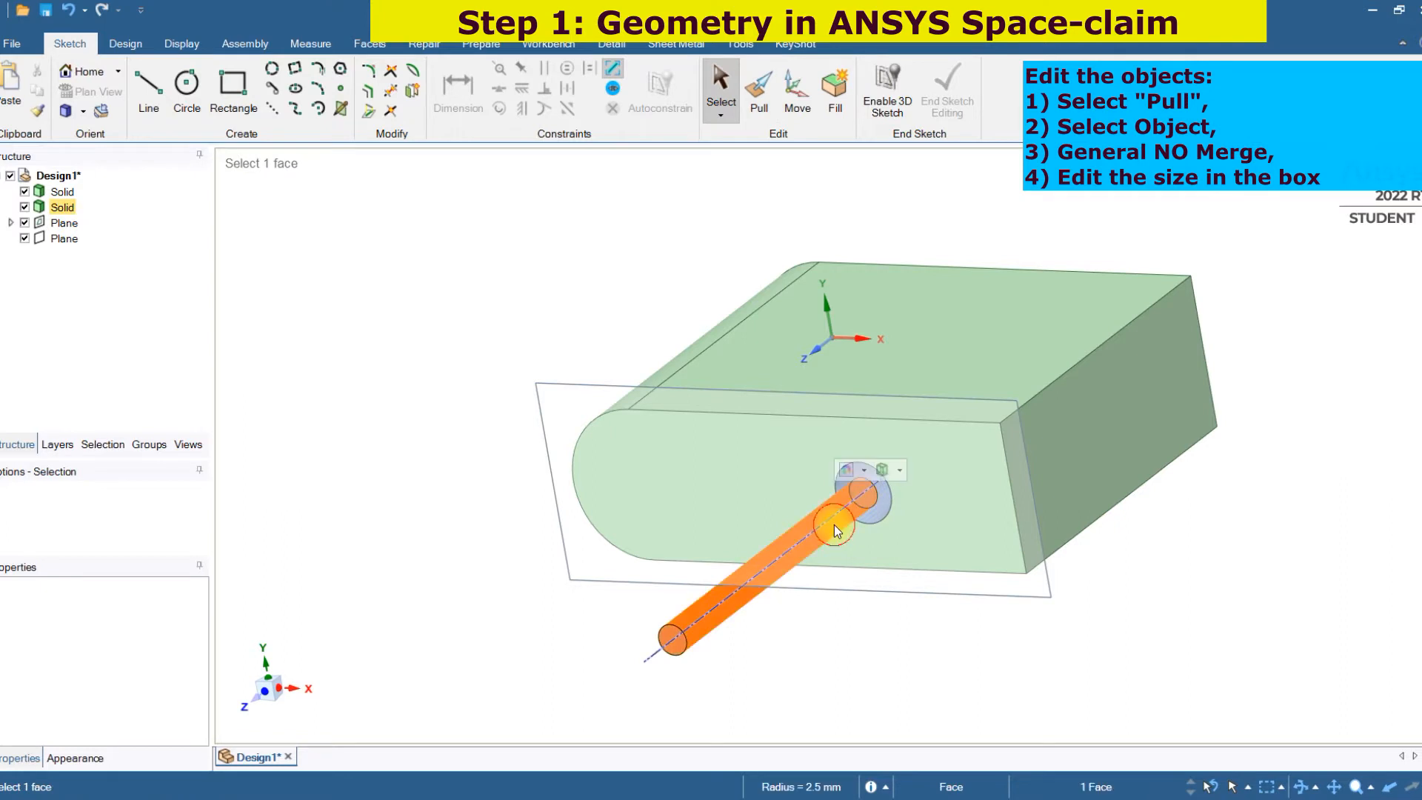
pyautogui.moveTo(834, 525); pyautogui.dragTo(819, 583, button='middle')
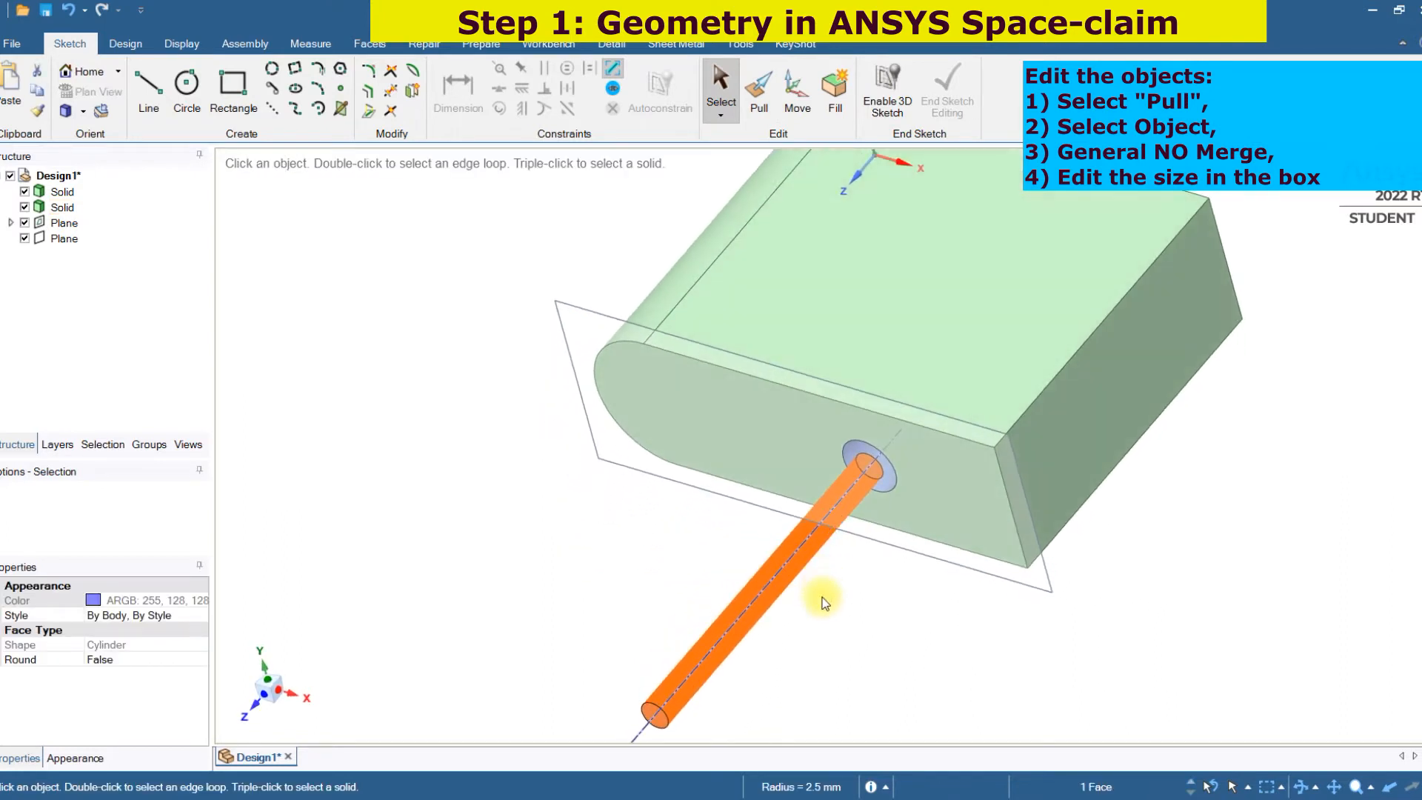
pyautogui.click(759, 89)
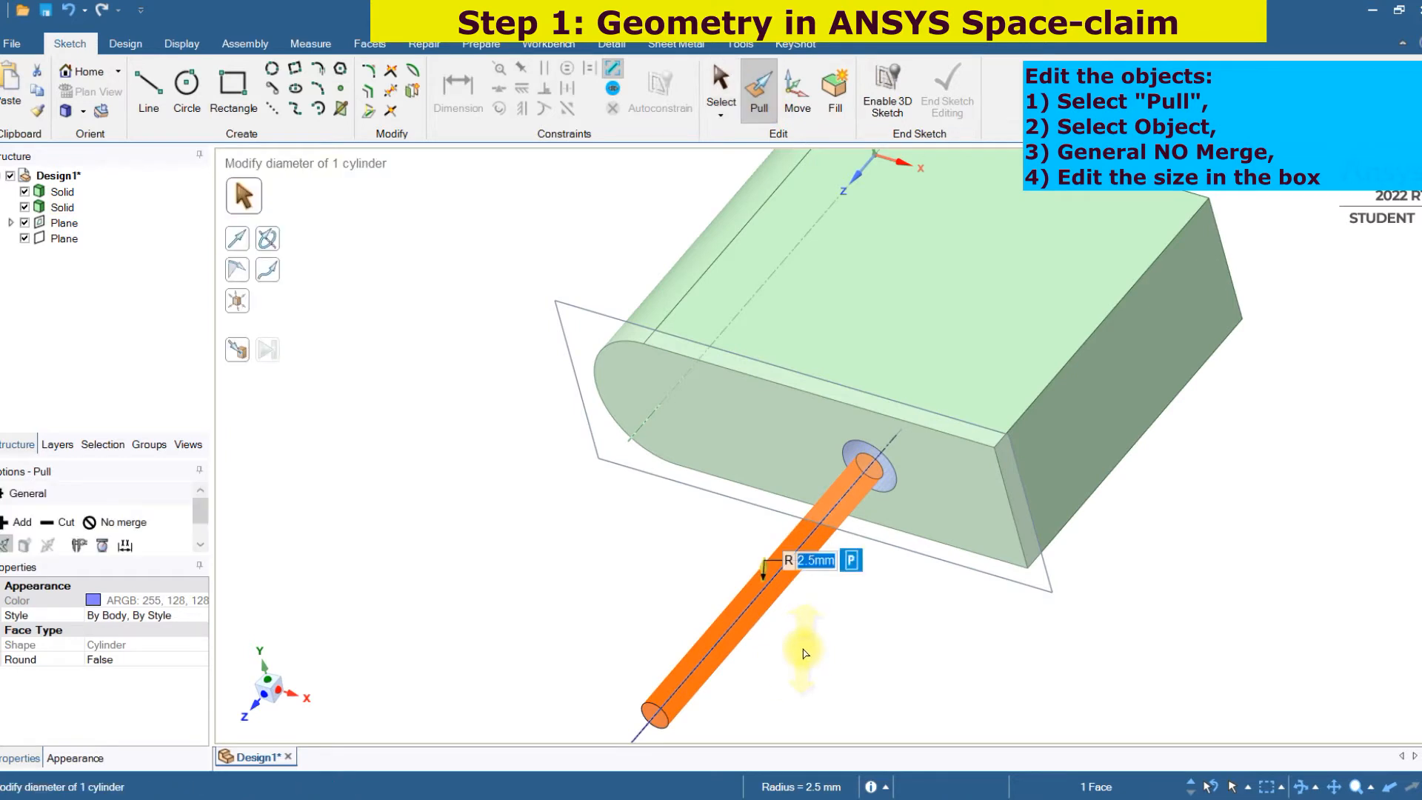
pyautogui.click(107, 523)
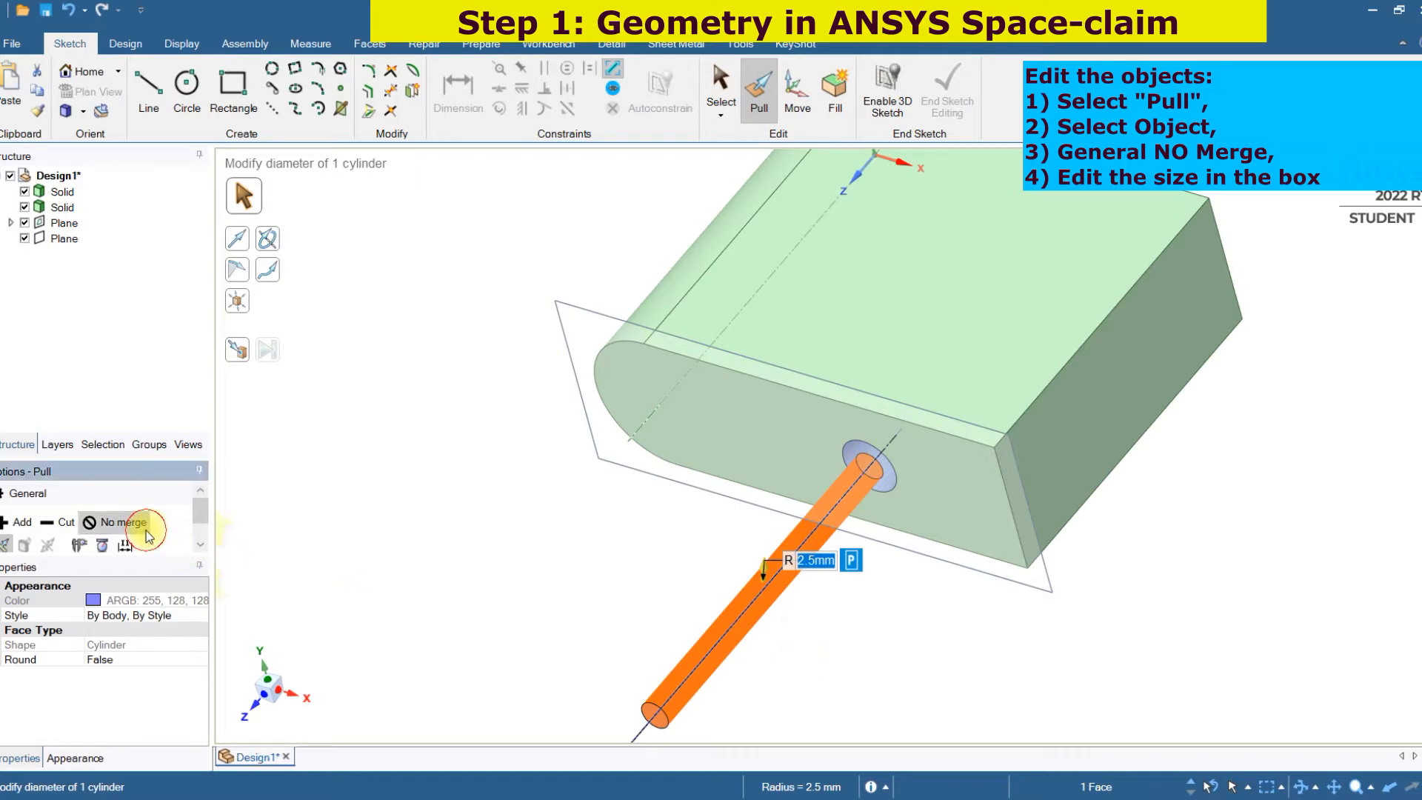
pyautogui.write('5')
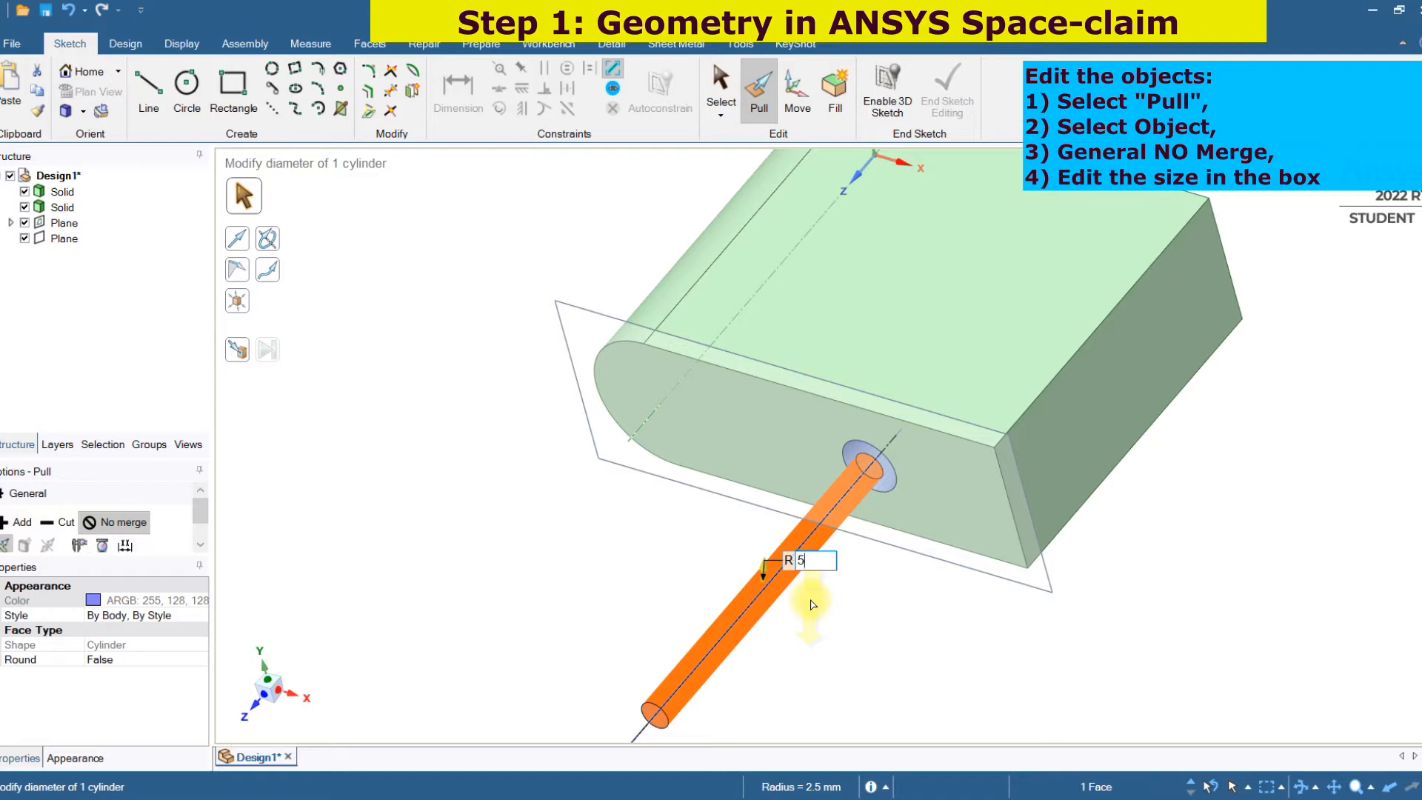
pyautogui.press('Return')
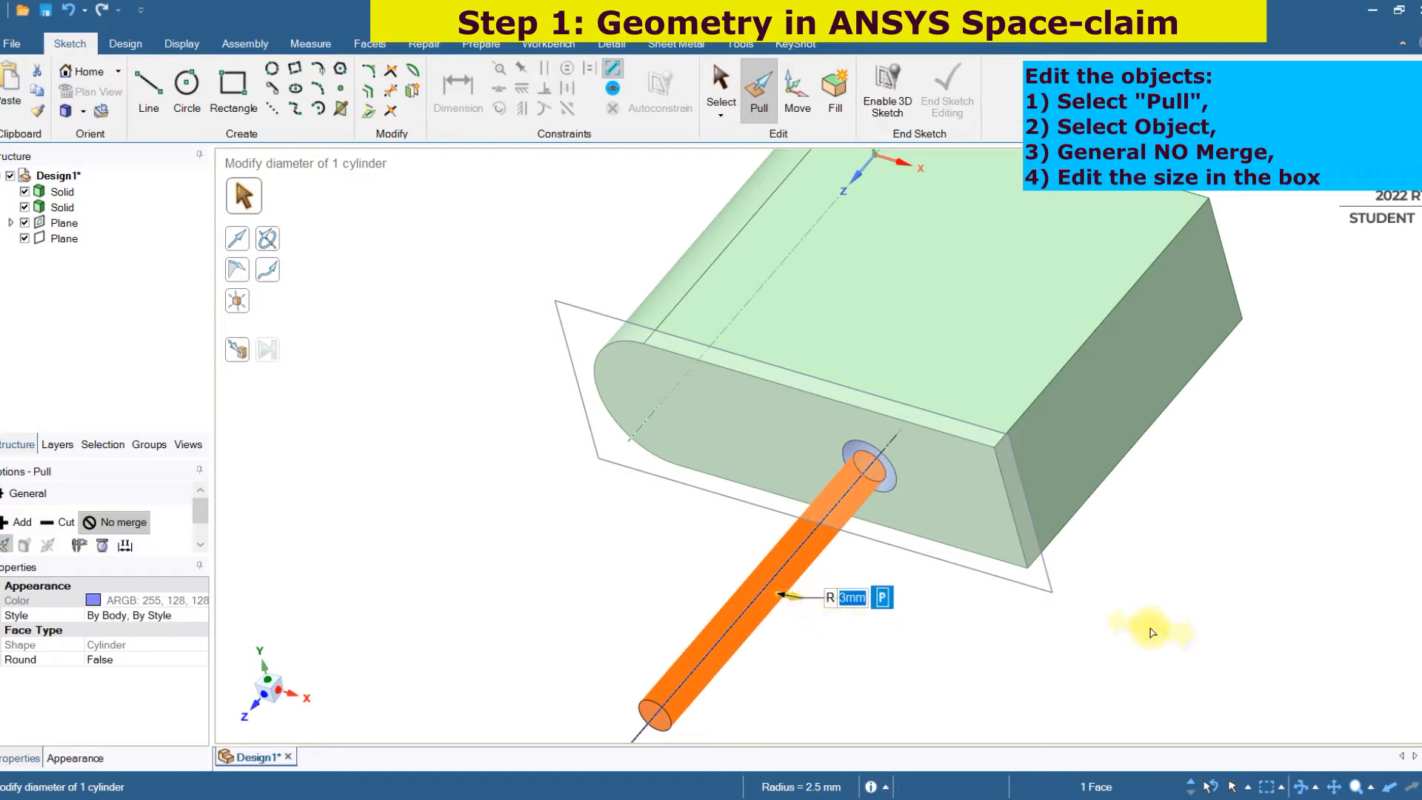
pyautogui.click(1153, 632)
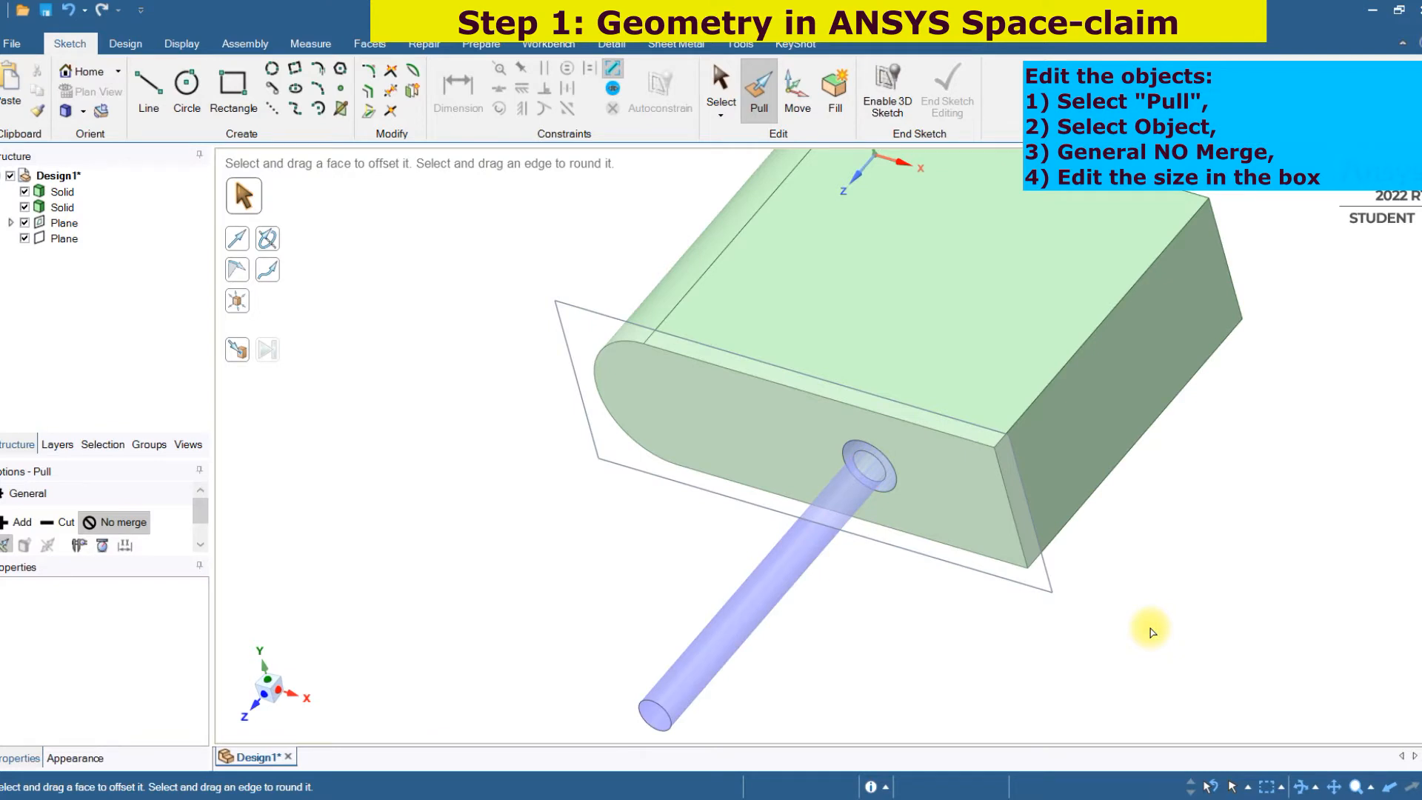
# Step: Delete the protruding rod from the inner cylinder's end face
pyautogui.moveTo(1221, 557); pyautogui.dragTo(1270, 445, button='middle')
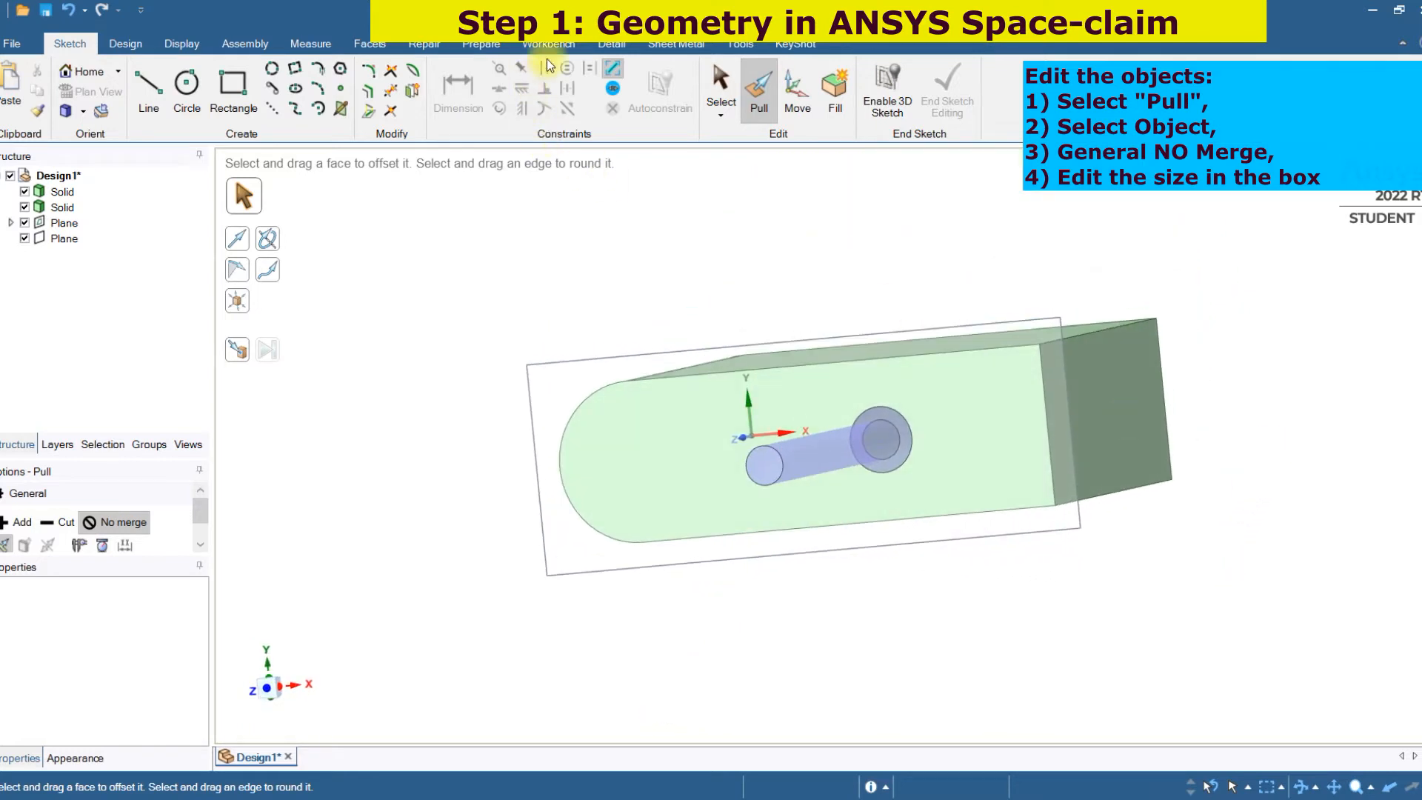
pyautogui.click(708, 74)
pyautogui.click(803, 464)
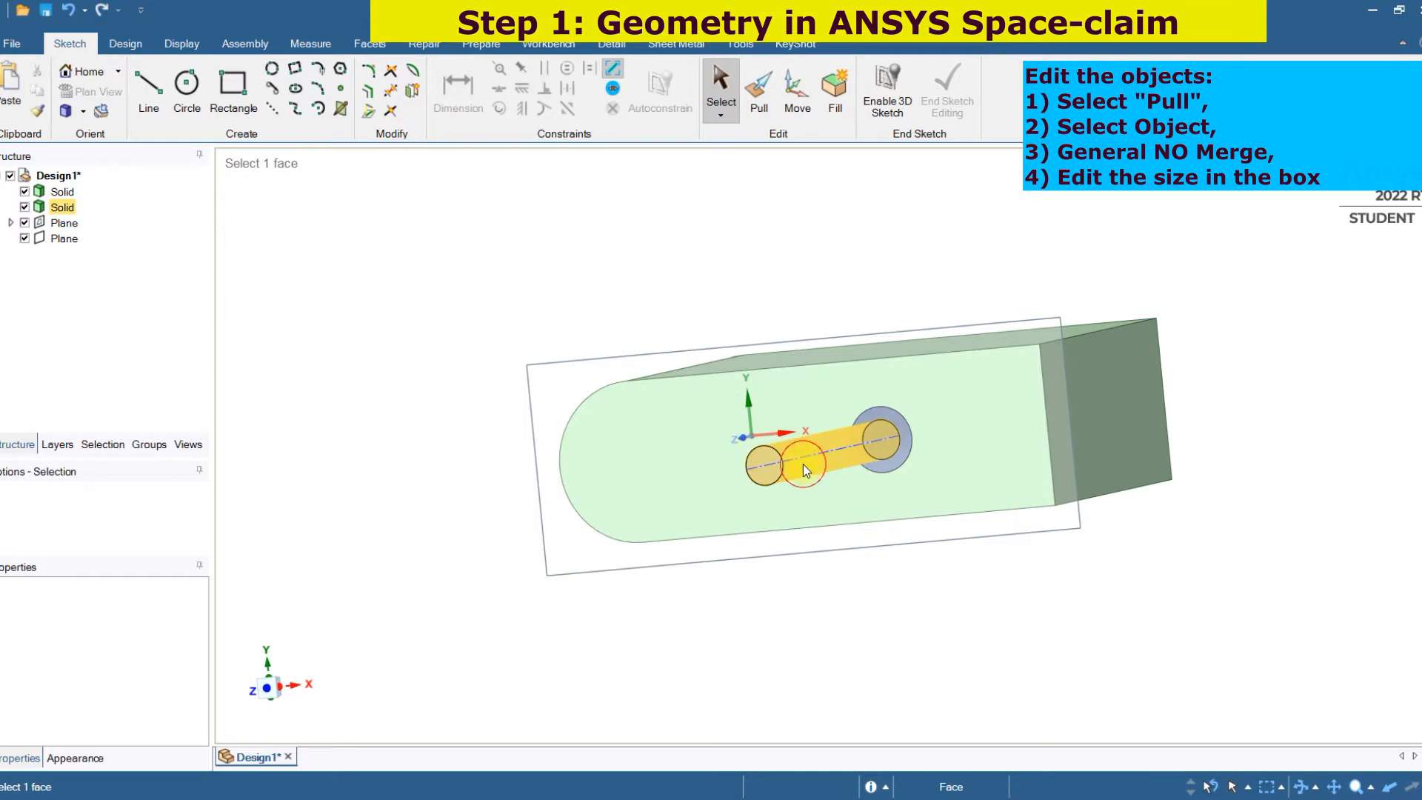
pyautogui.press('Delete')
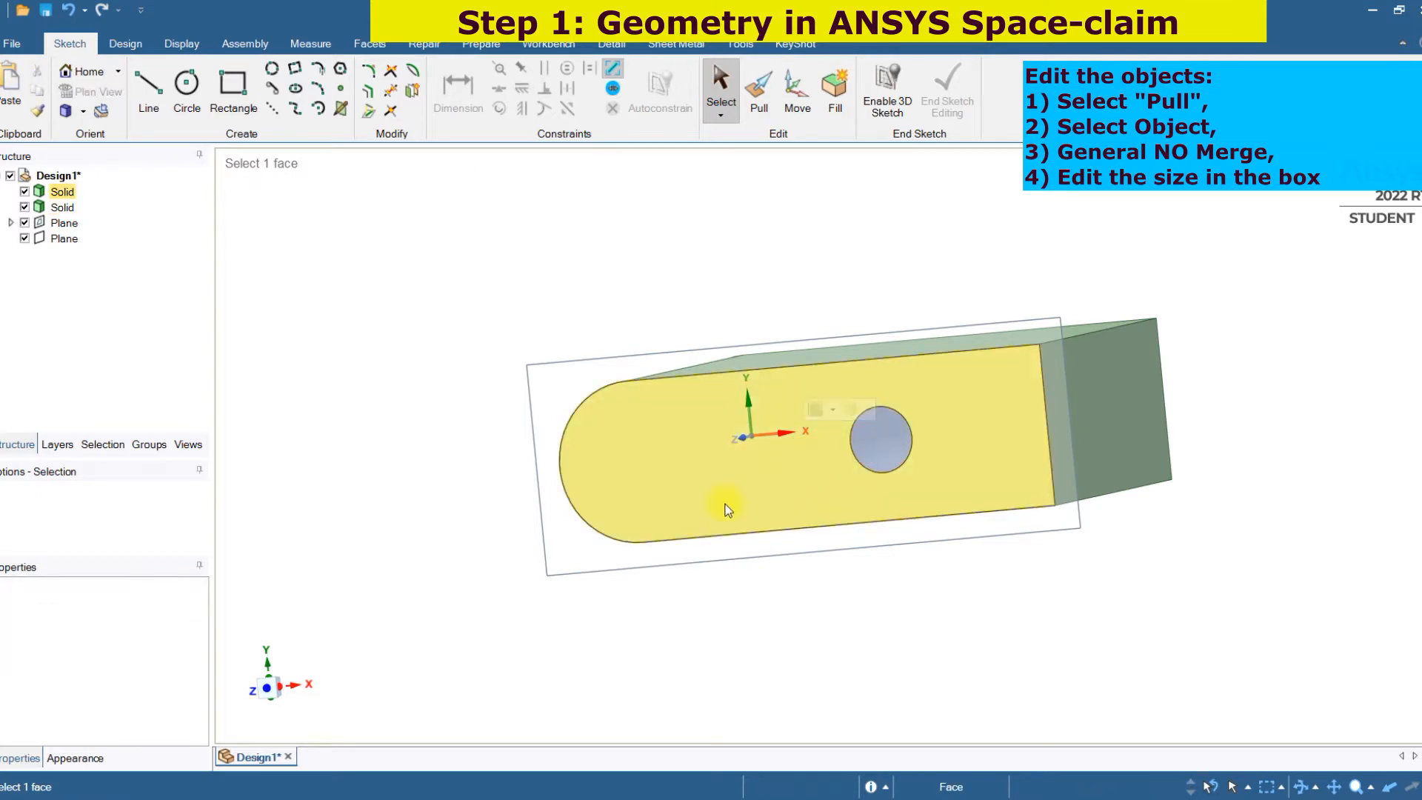
# Step: Move the inner cylinder together with its hole about 37 mm along X toward the block's rounded end
pyautogui.click(267, 692)
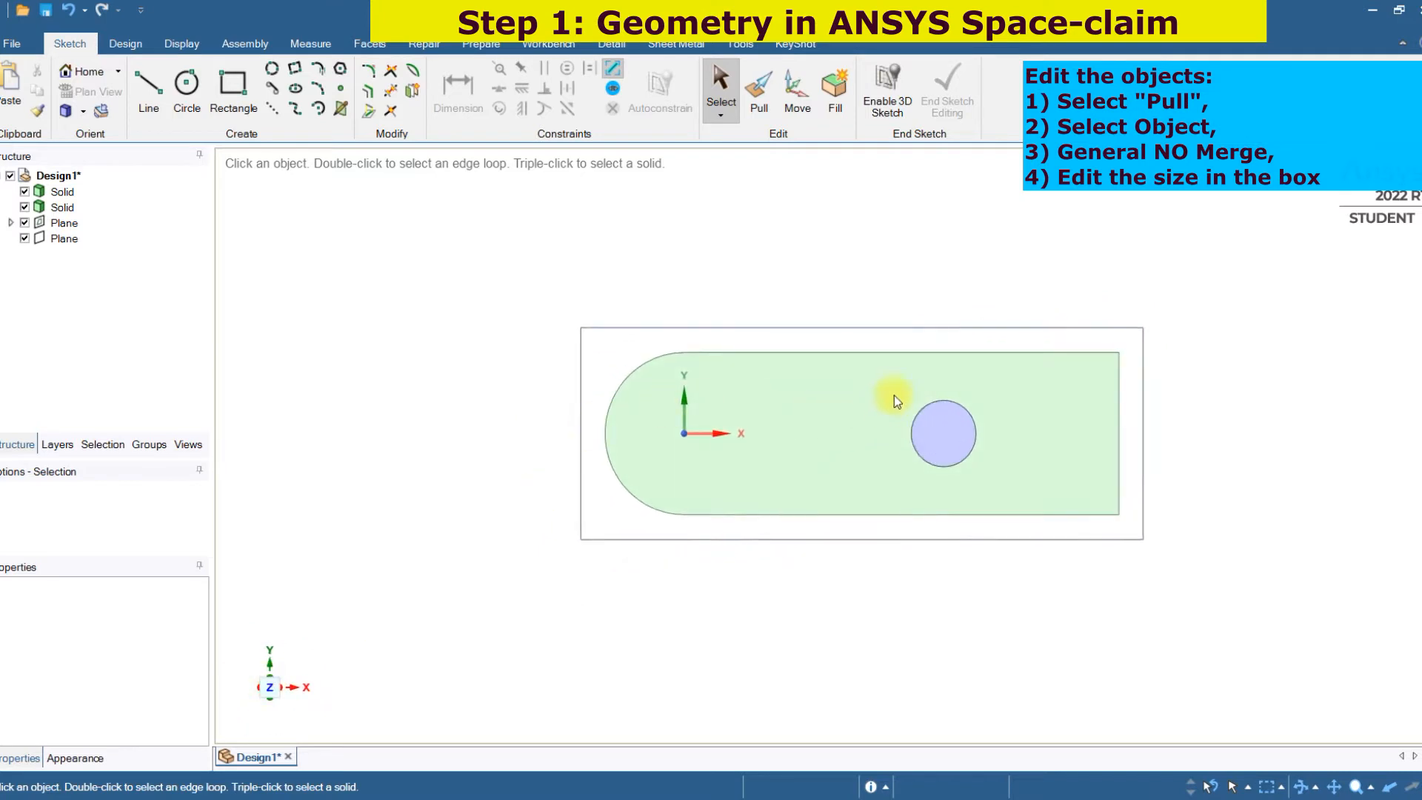
pyautogui.moveTo(997, 471); pyautogui.dragTo(1021, 486)
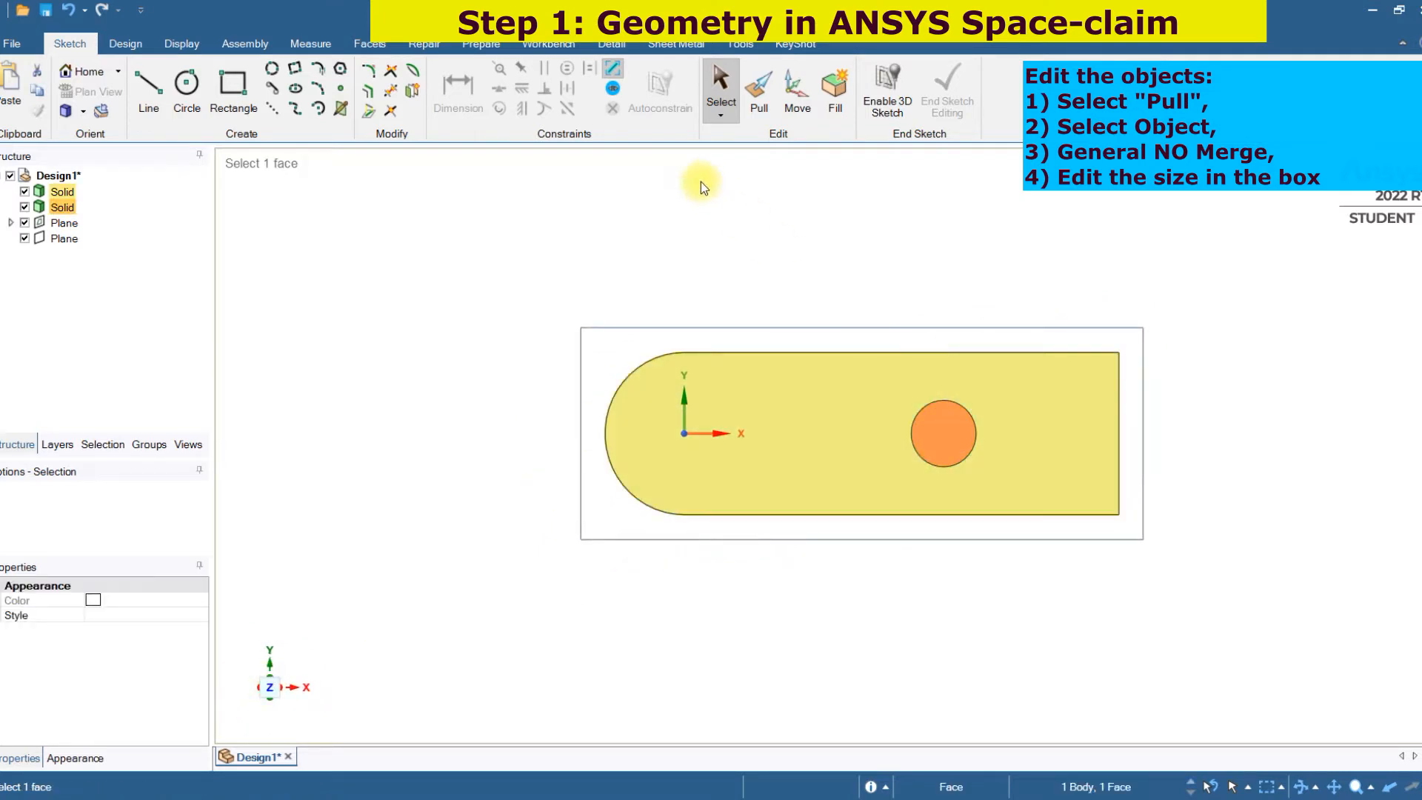
pyautogui.click(786, 109)
pyautogui.moveTo(1026, 432); pyautogui.dragTo(790, 442)
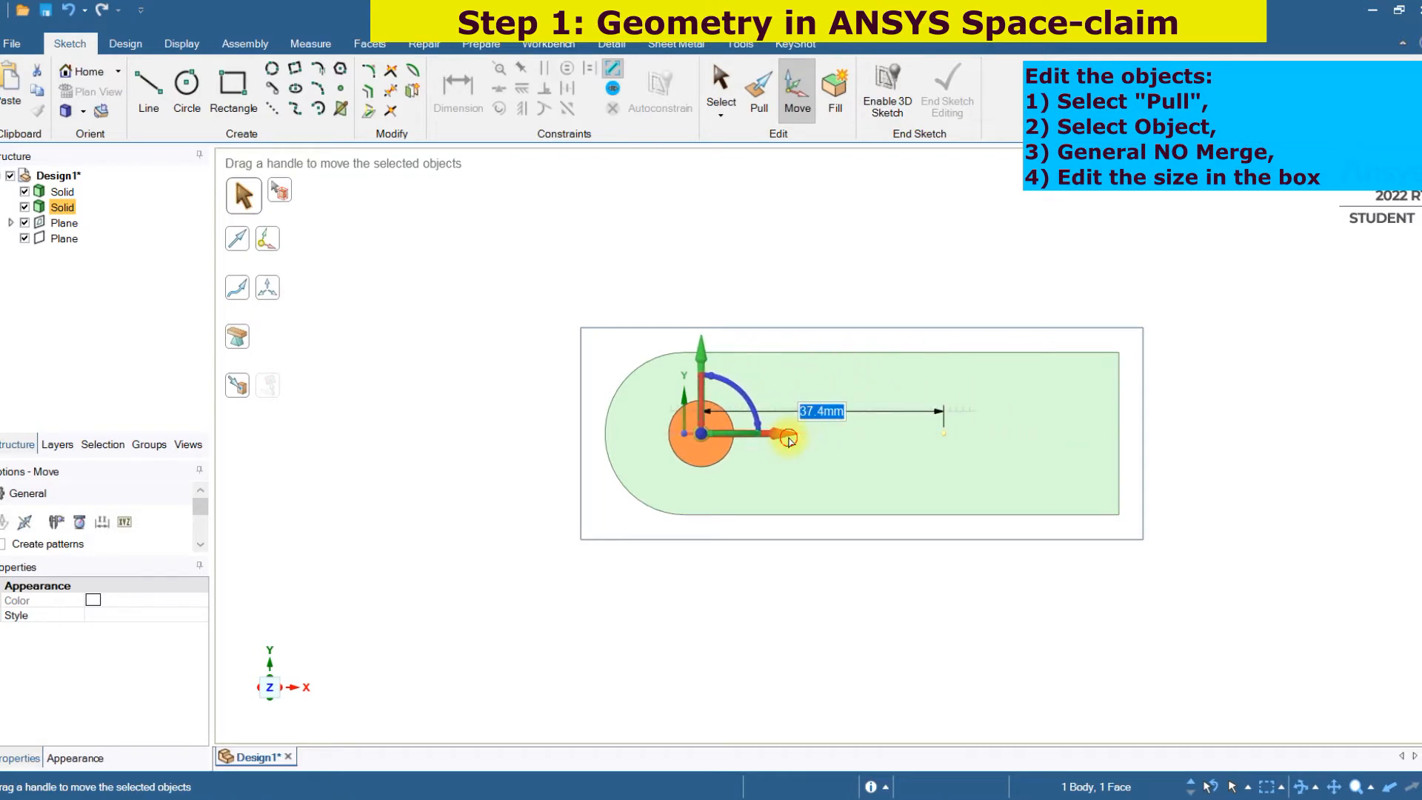
# Step: Undo the last move of the inner cylinder and its hole
pyautogui.click(783, 442)
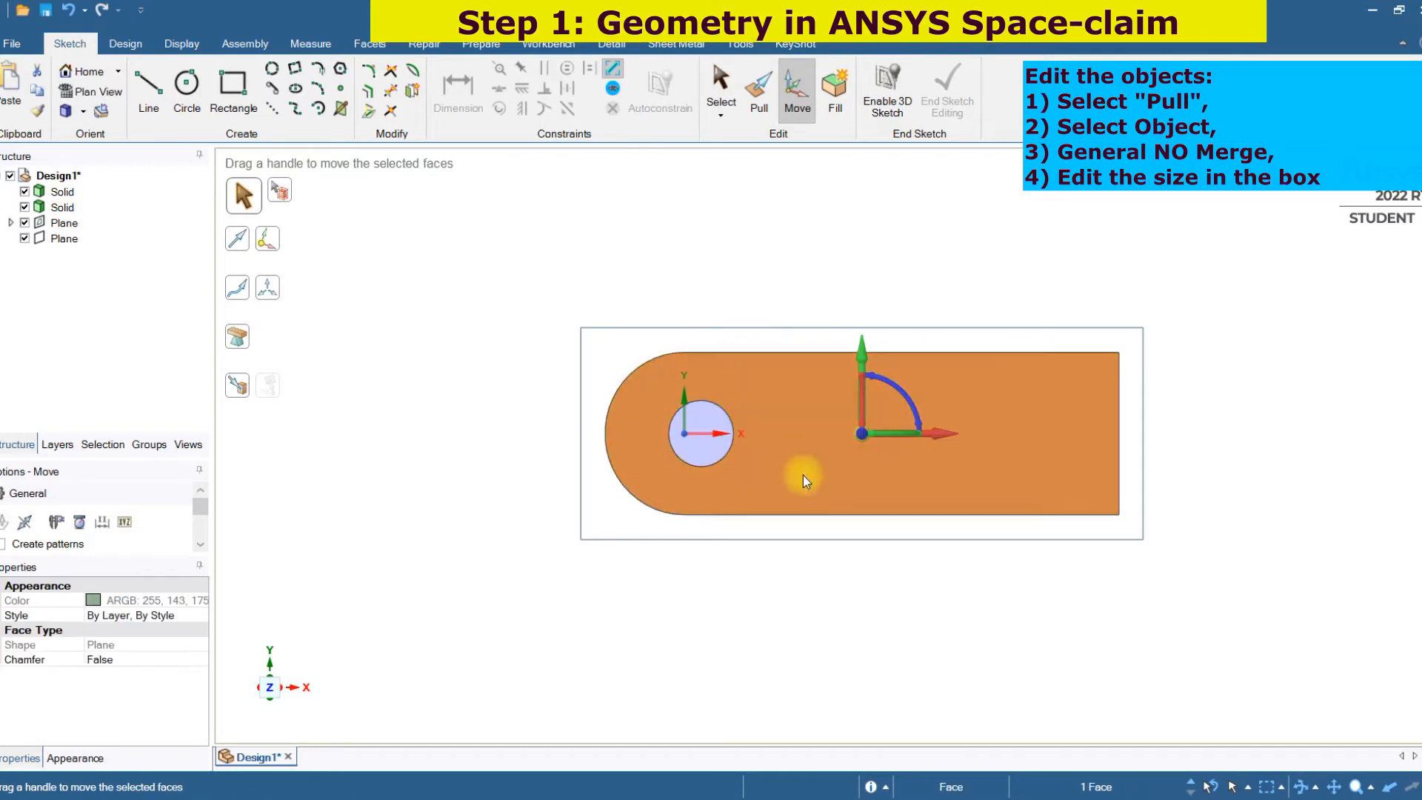
pyautogui.click(867, 610)
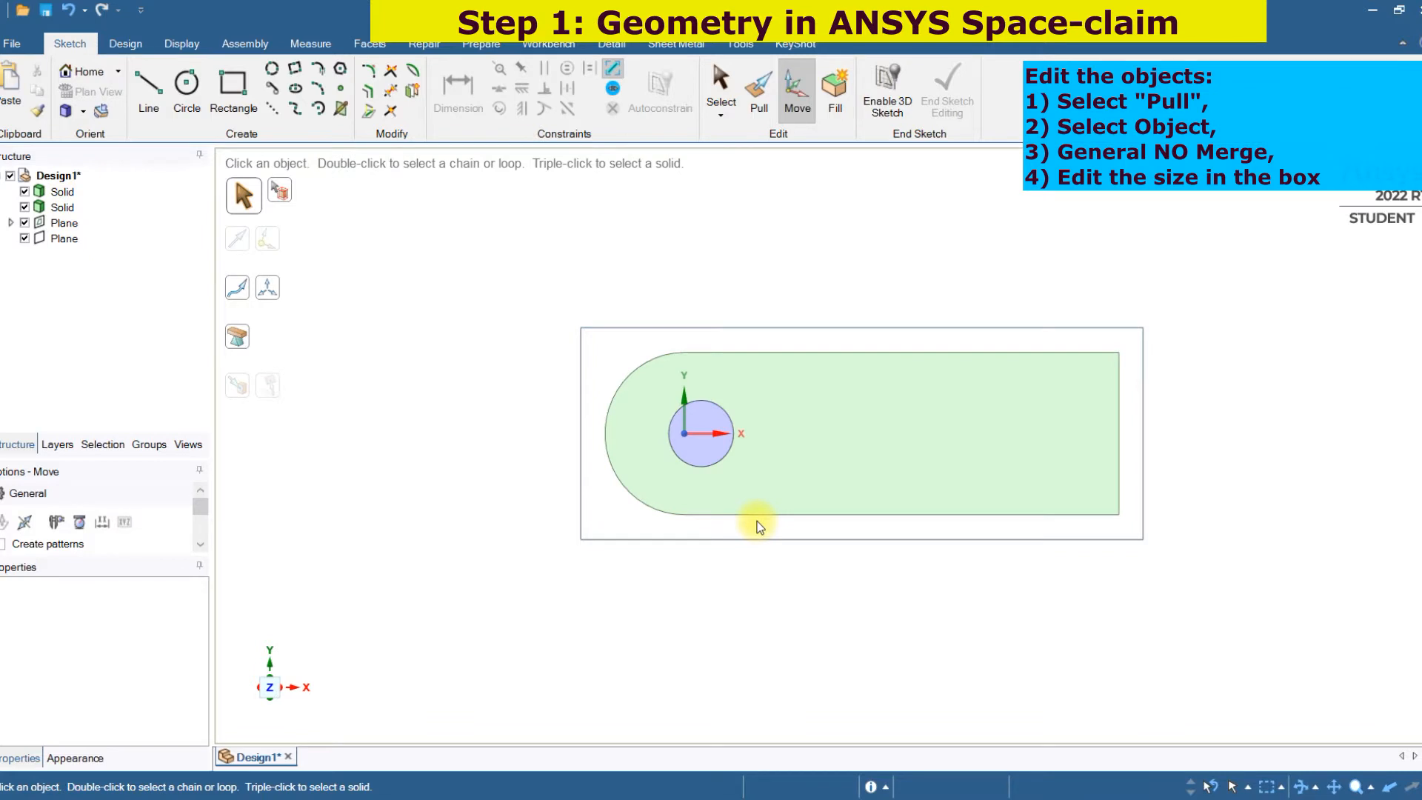
pyautogui.hotkey('ctrl', 'z')
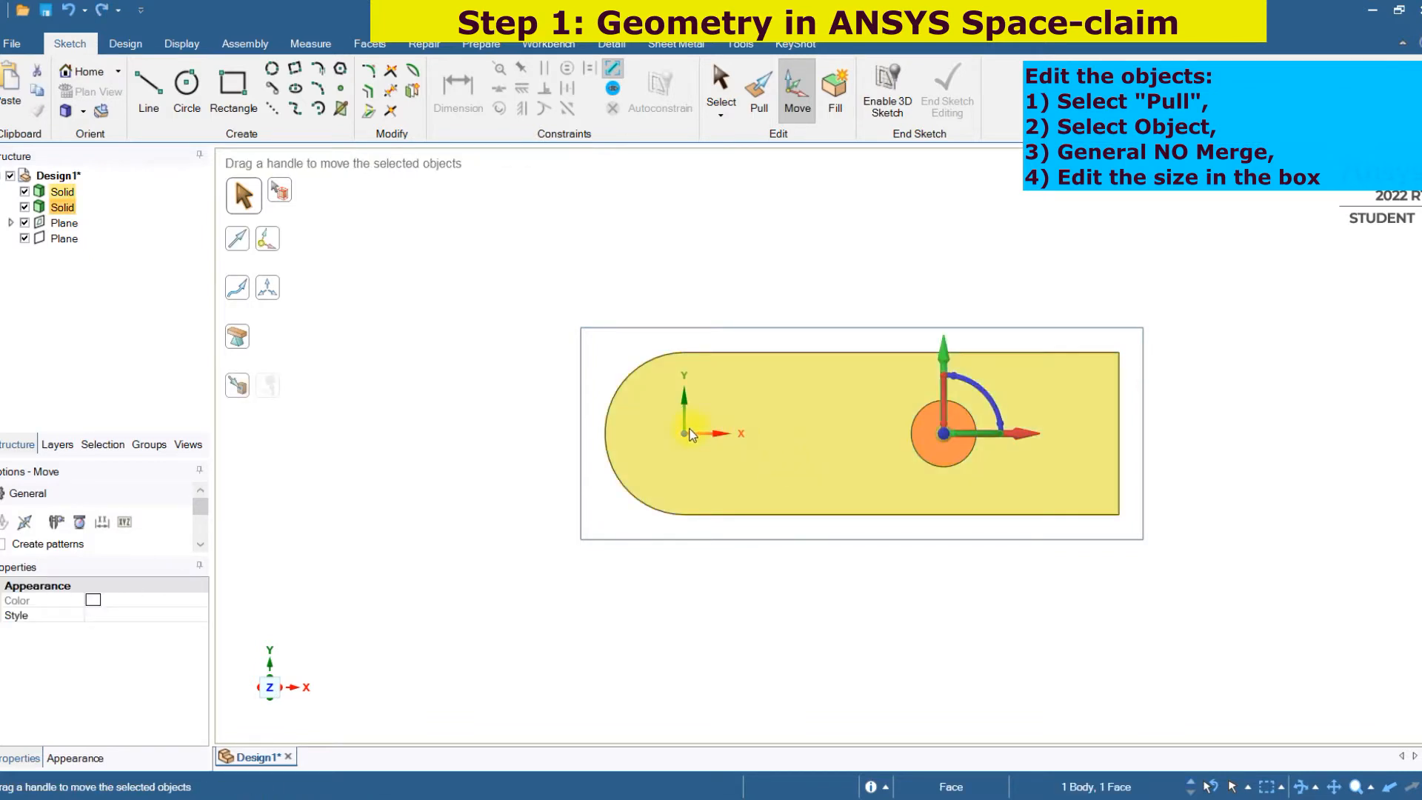
# Step: Move the inner cylinder with its hole 40 mm along X, up to the coordinate system origin at the rounded end
pyautogui.moveTo(1022, 434); pyautogui.dragTo(975, 440)
pyautogui.click(237, 385)
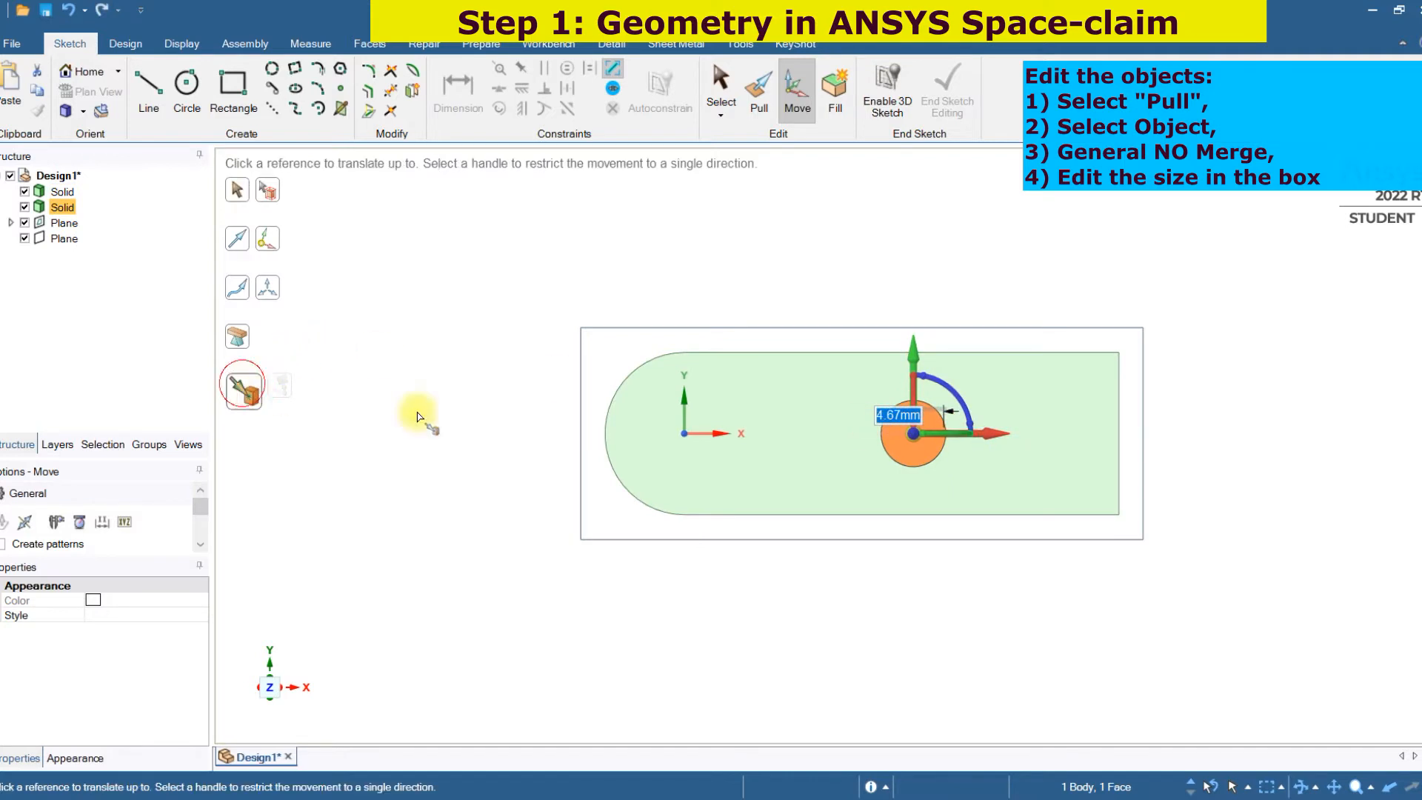
pyautogui.click(685, 435)
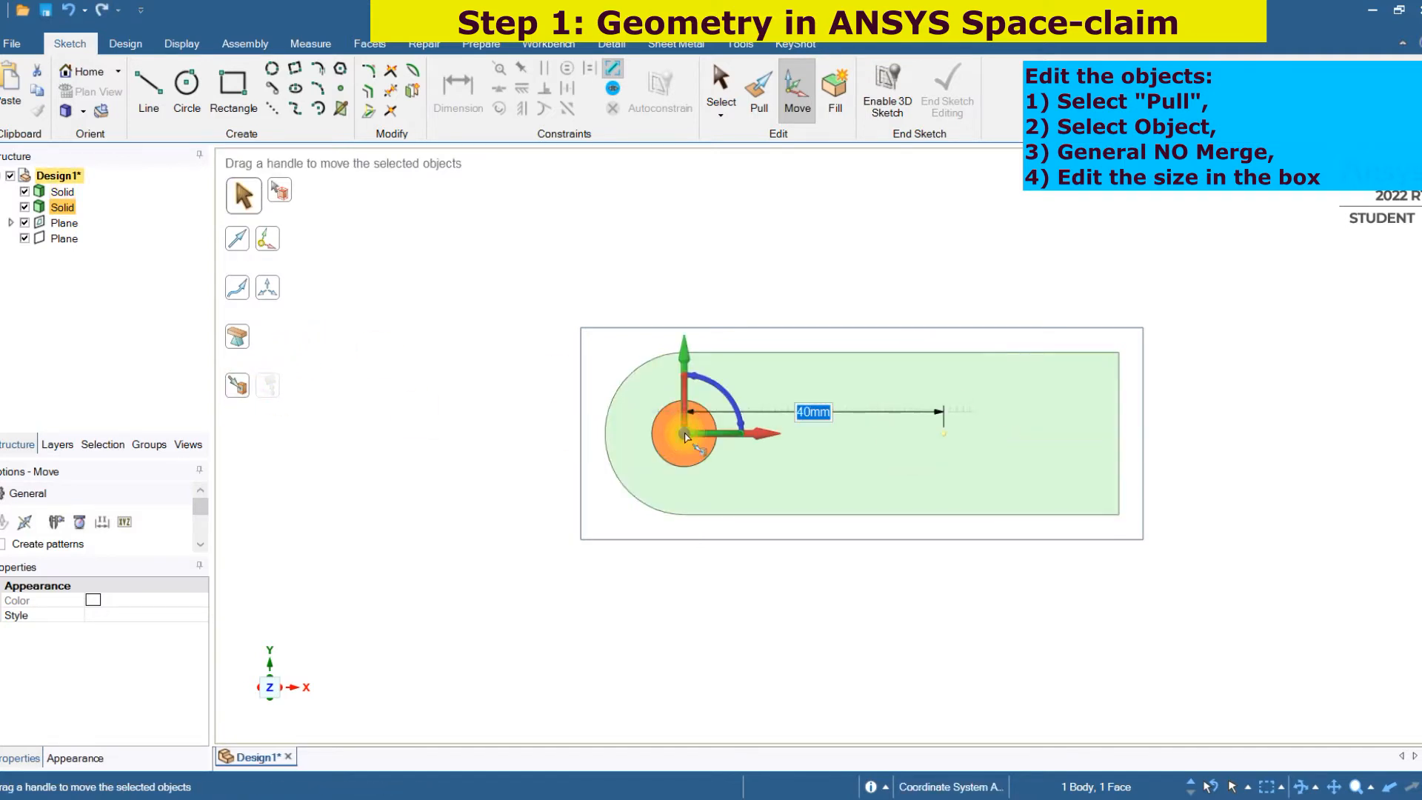
pyautogui.click(722, 581)
# Step: Delete the inner cylinder solid so only the block with its through hole remains, viewed along the Z axis
pyautogui.moveTo(718, 577)
pyautogui.mouseDown(button='middle')
pyautogui.moveTo(730, 607)
pyautogui.moveTo(709, 611)
pyautogui.mouseUp(button='middle')
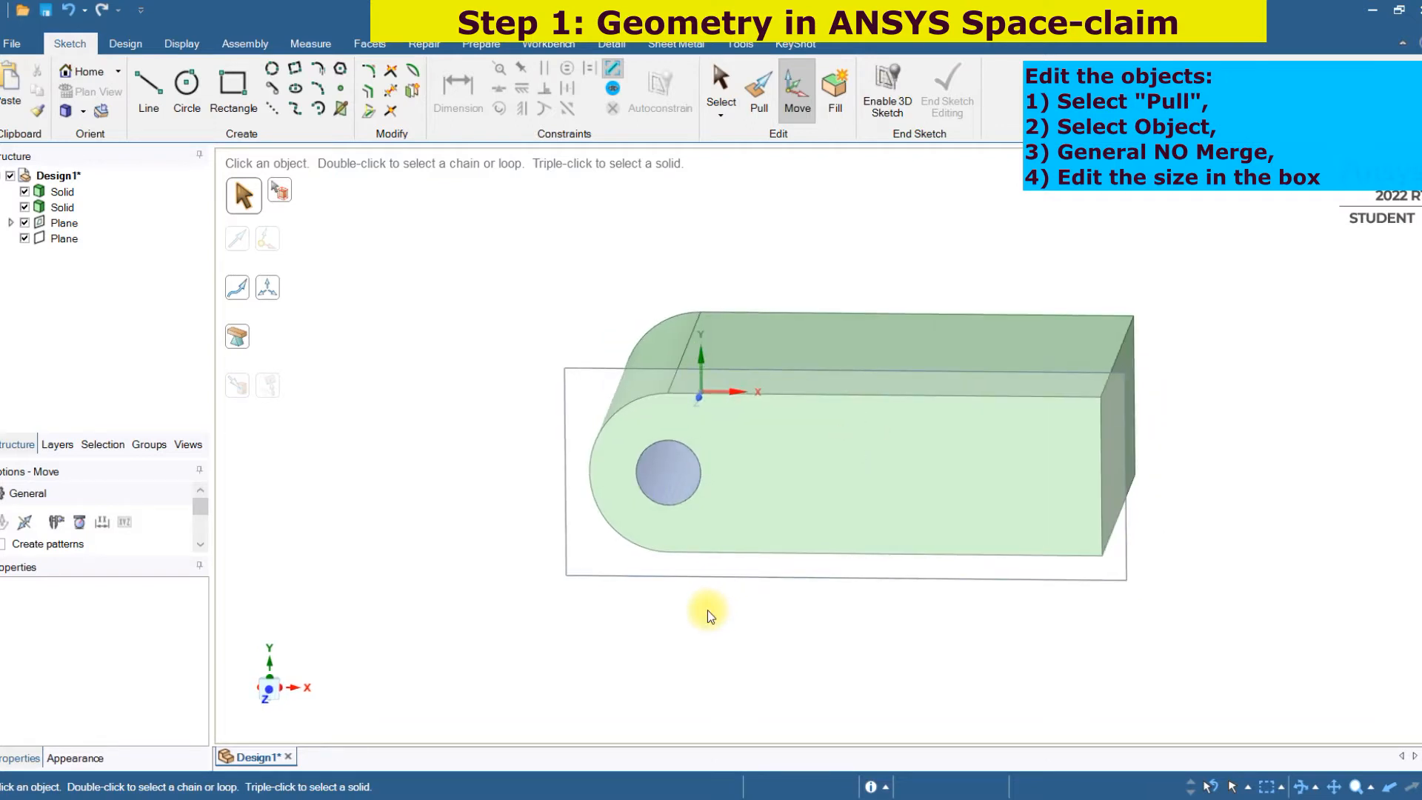
pyautogui.click(54, 208)
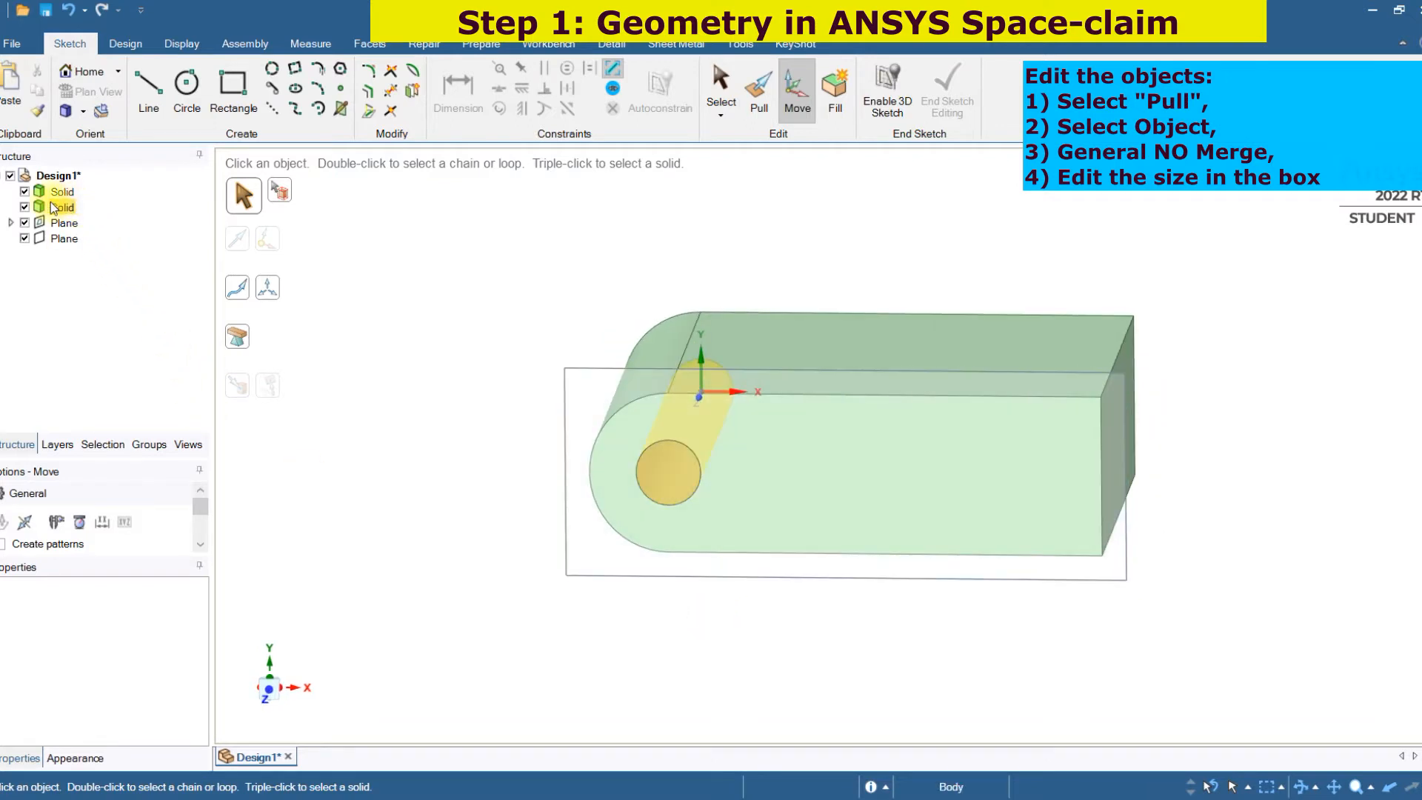
pyautogui.rightClick(53, 208)
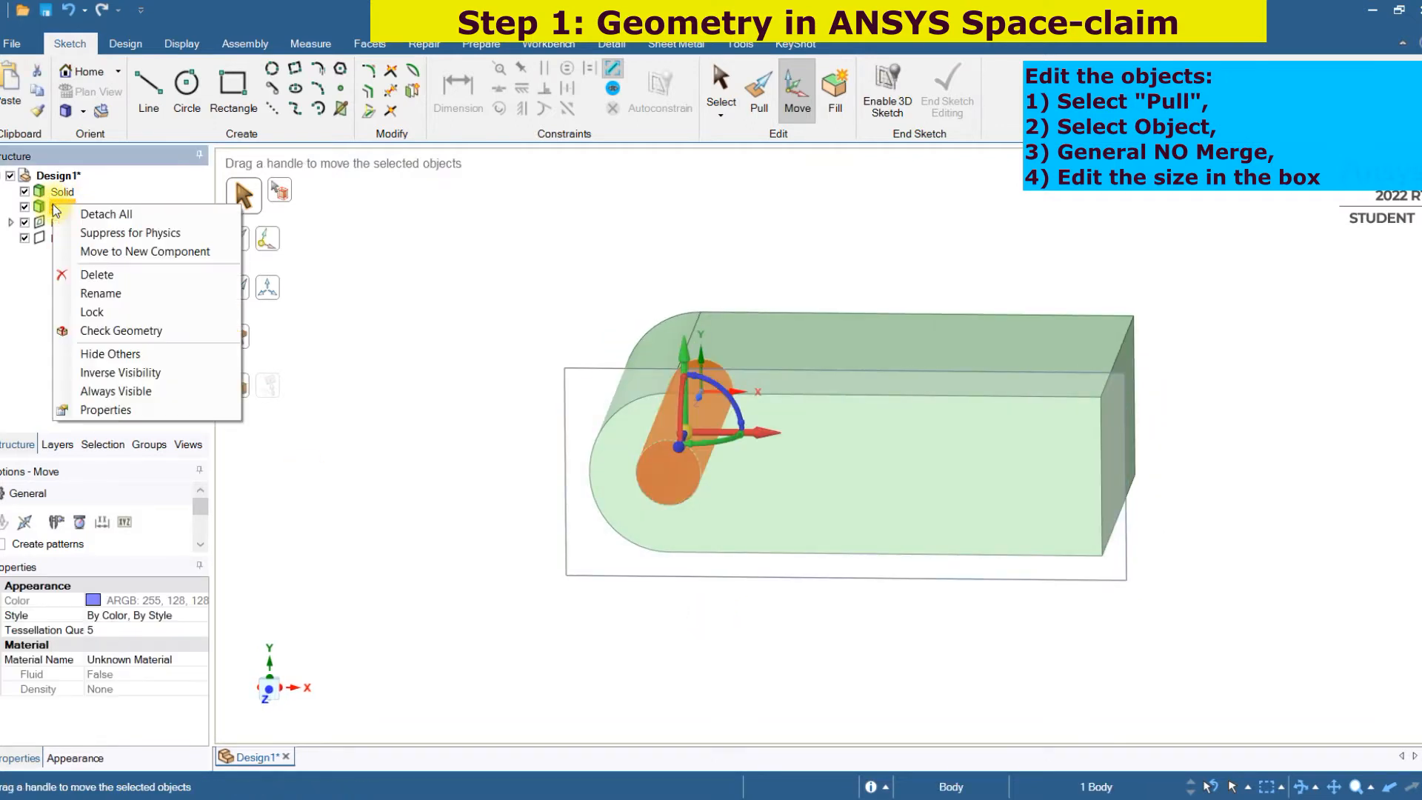
pyautogui.click(97, 276)
pyautogui.click(272, 688)
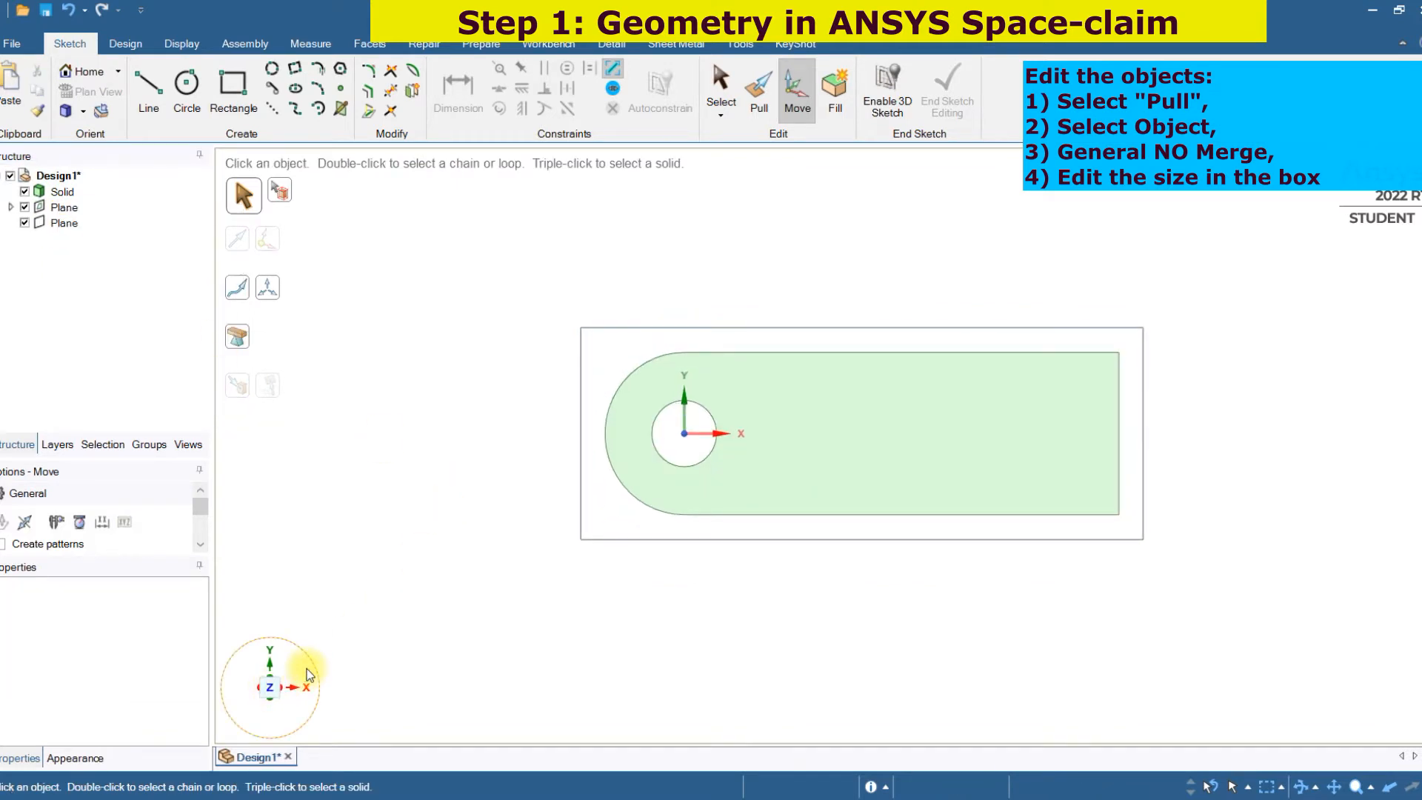
# Step: Start the transfer to Workbench 2022 R1 and save the design as Design1.scdoc in the project_practice folder
pyautogui.click(571, 46)
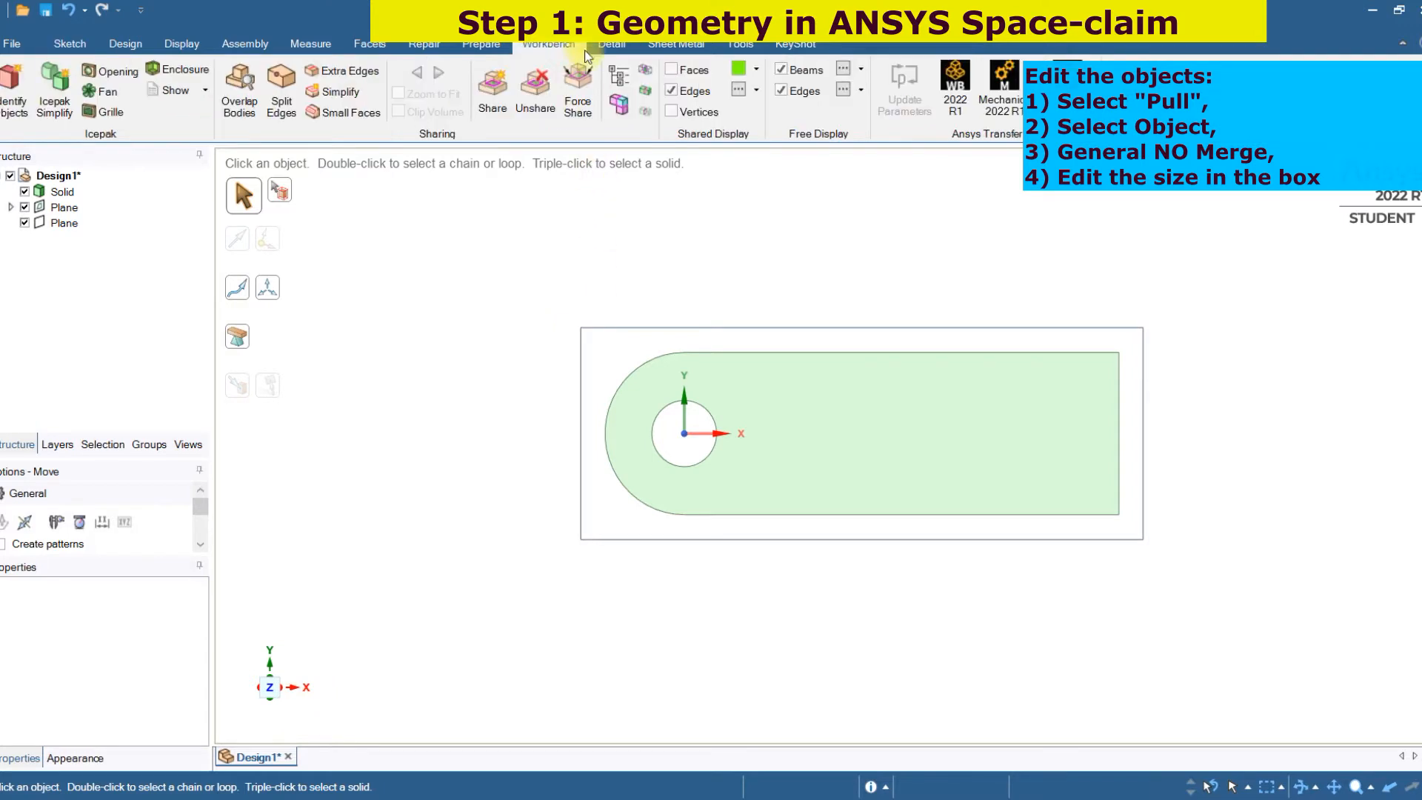
pyautogui.click(628, 110)
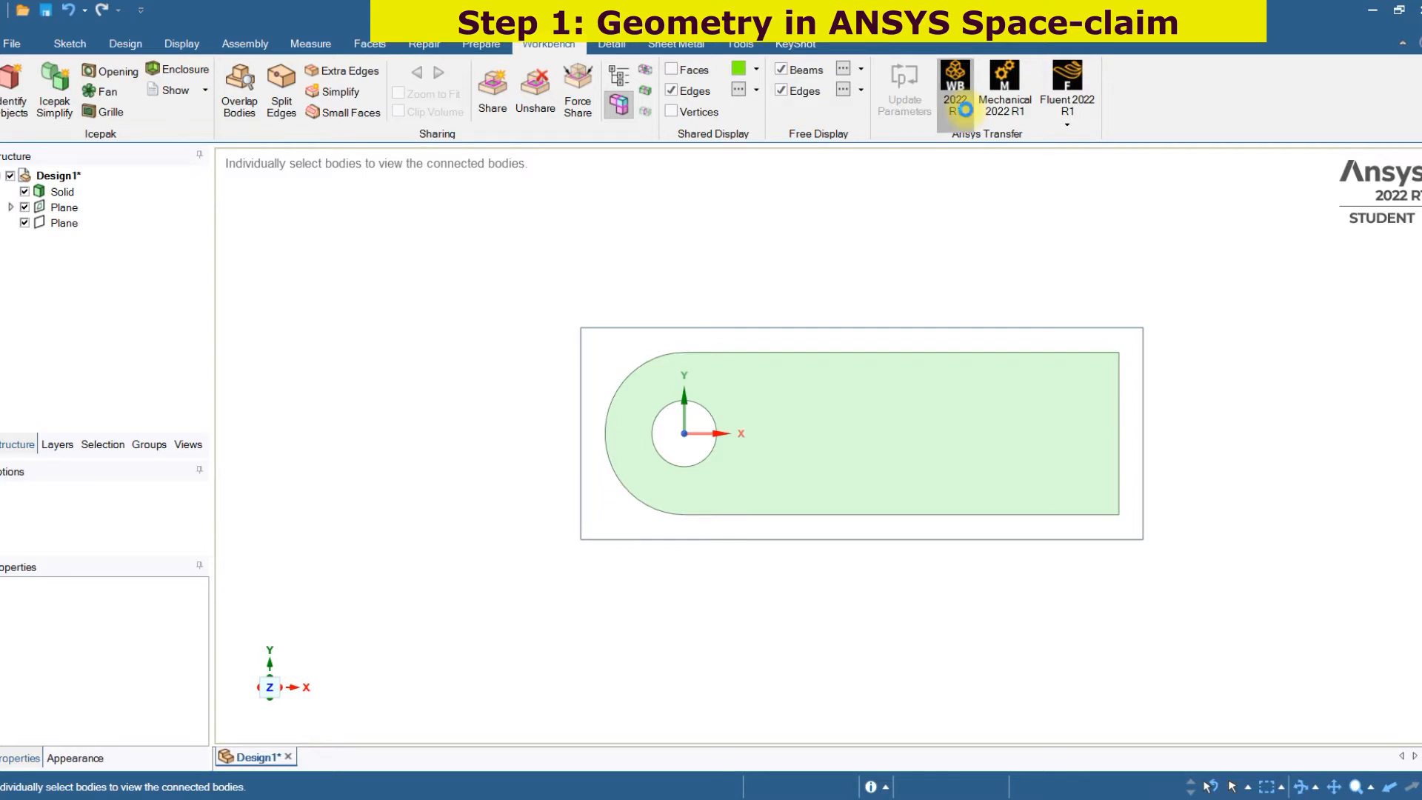
pyautogui.click(964, 110)
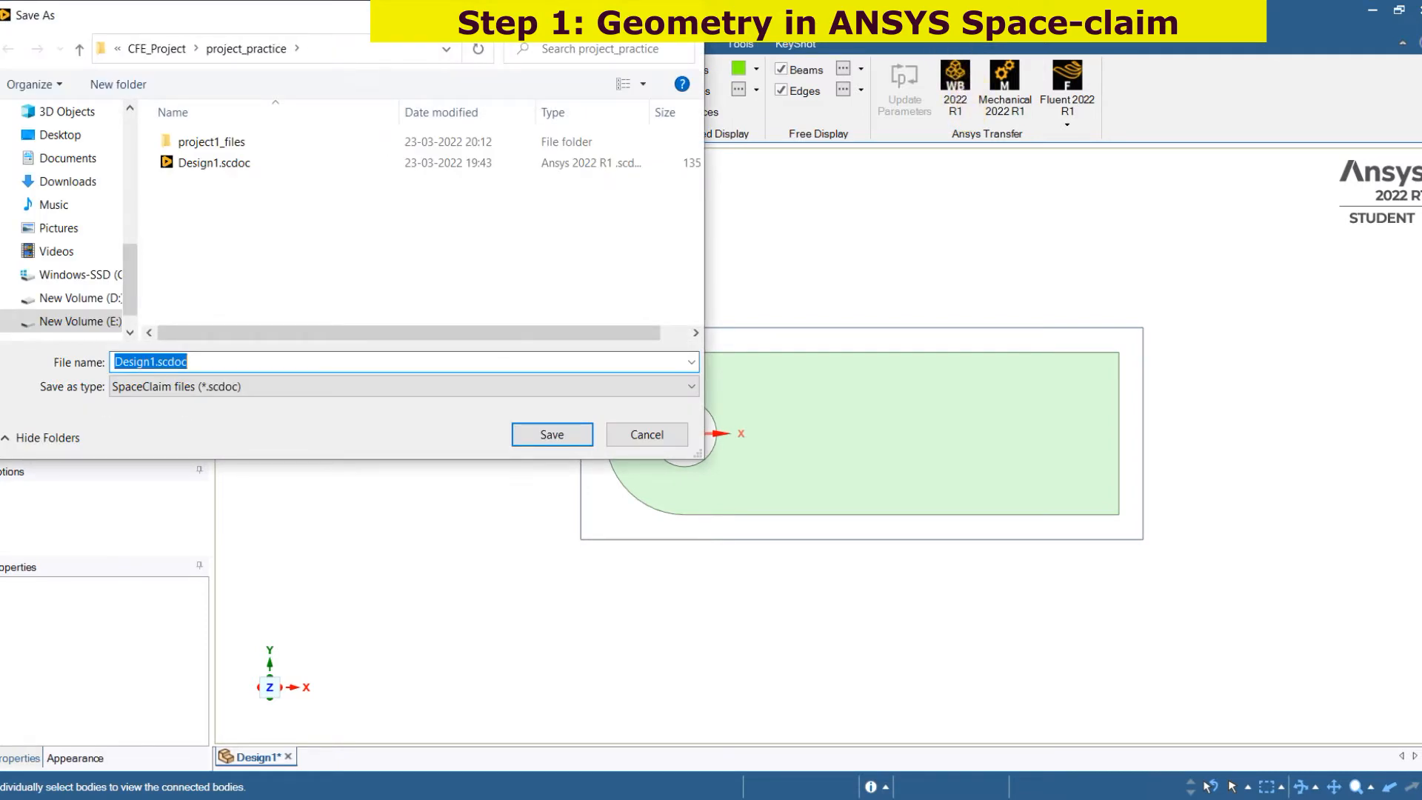
pyautogui.click(554, 433)
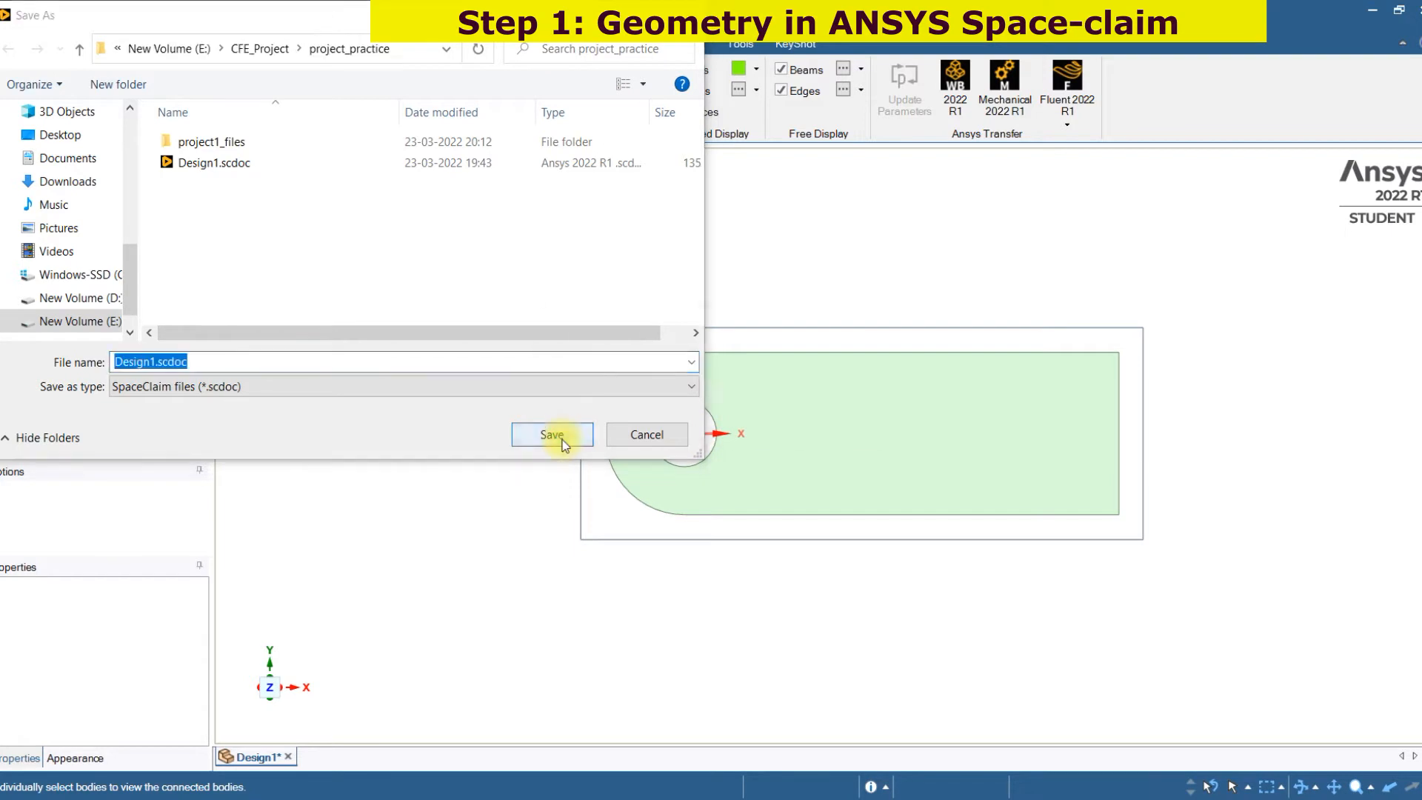
pyautogui.click(761, 420)
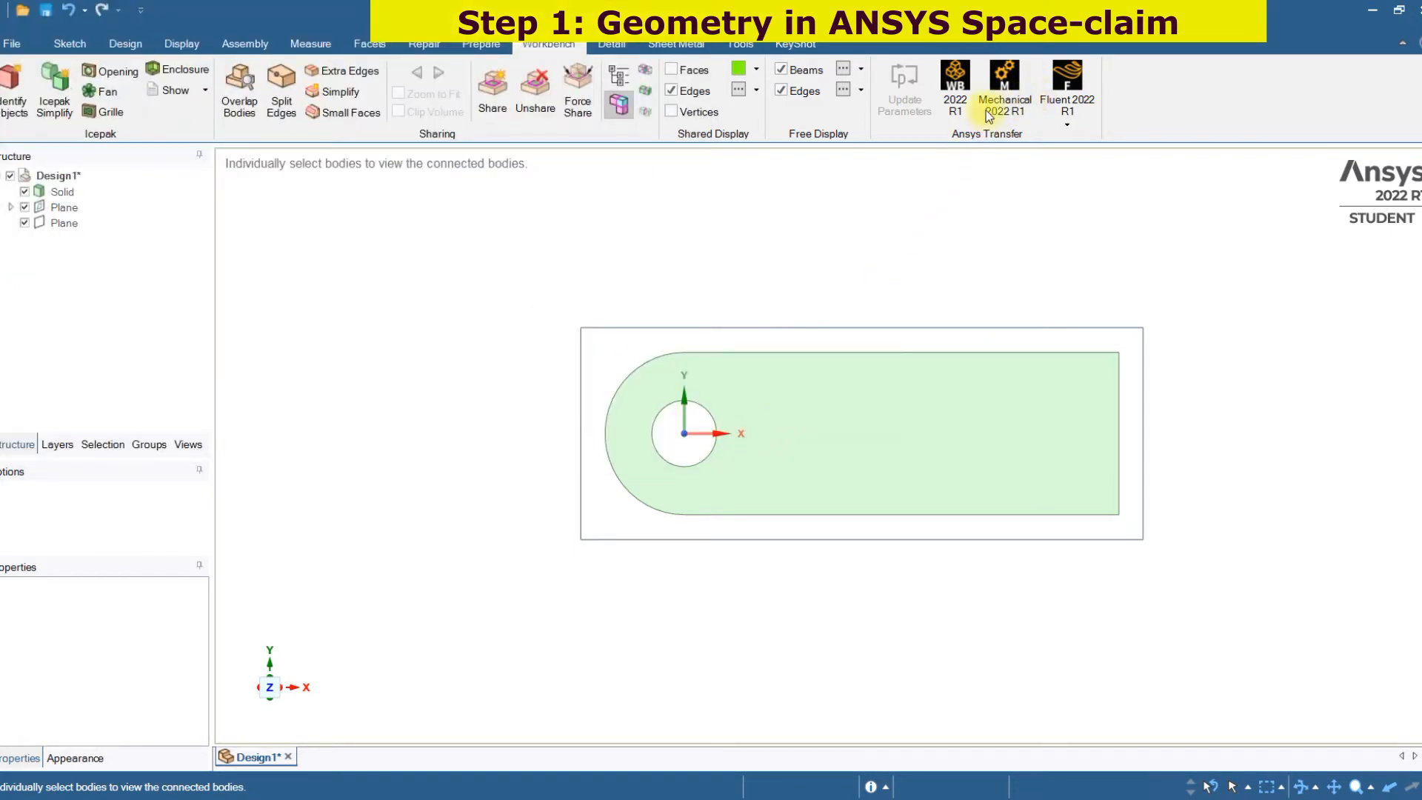
# Step: Transfer the saved geometry to a Workbench project and dismiss the license-mode error
pyautogui.click(957, 112)
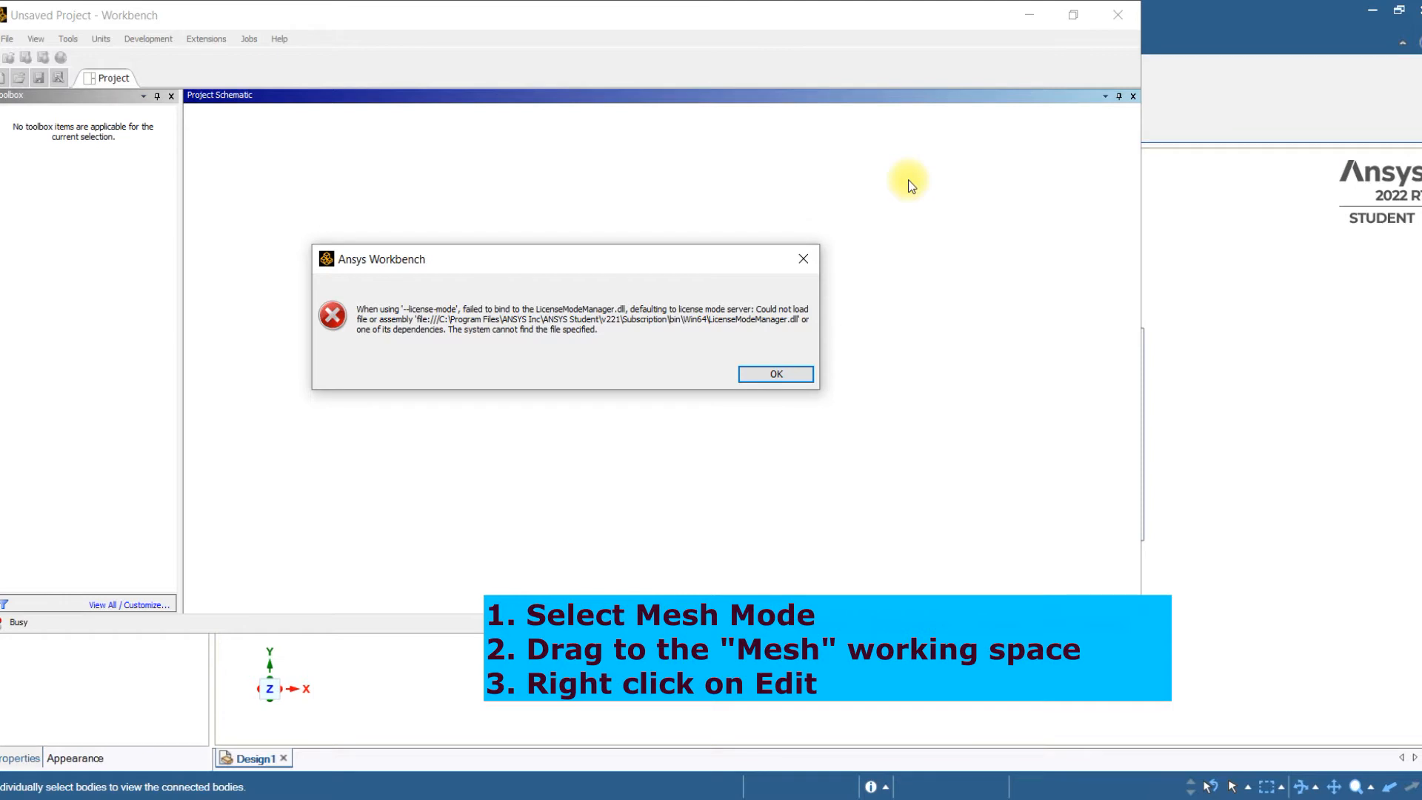
pyautogui.click(790, 377)
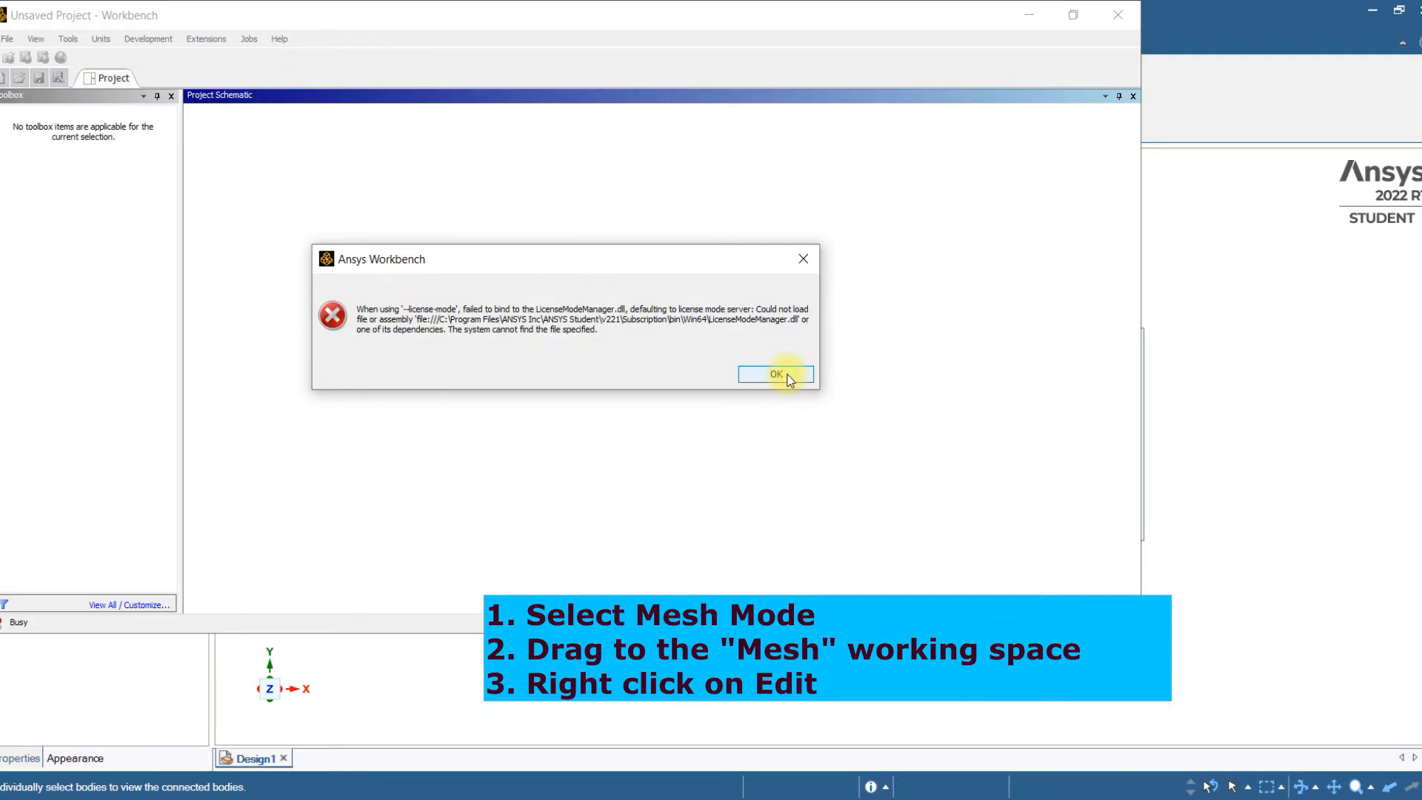
pyautogui.click(775, 375)
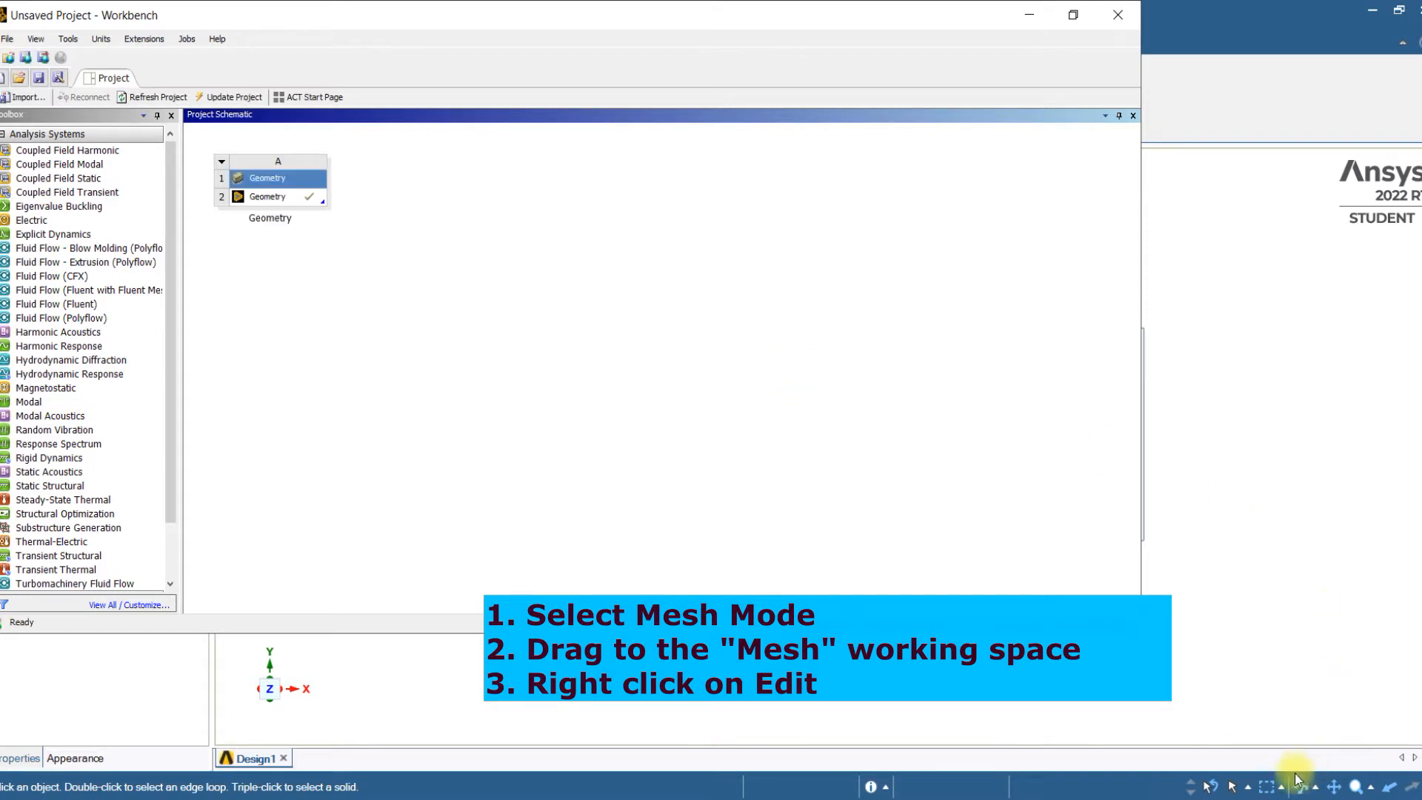
pyautogui.moveTo(272, 178)
pyautogui.mouseDown()
pyautogui.moveTo(282, 197)
pyautogui.moveTo(366, 173)
pyautogui.mouseUp()
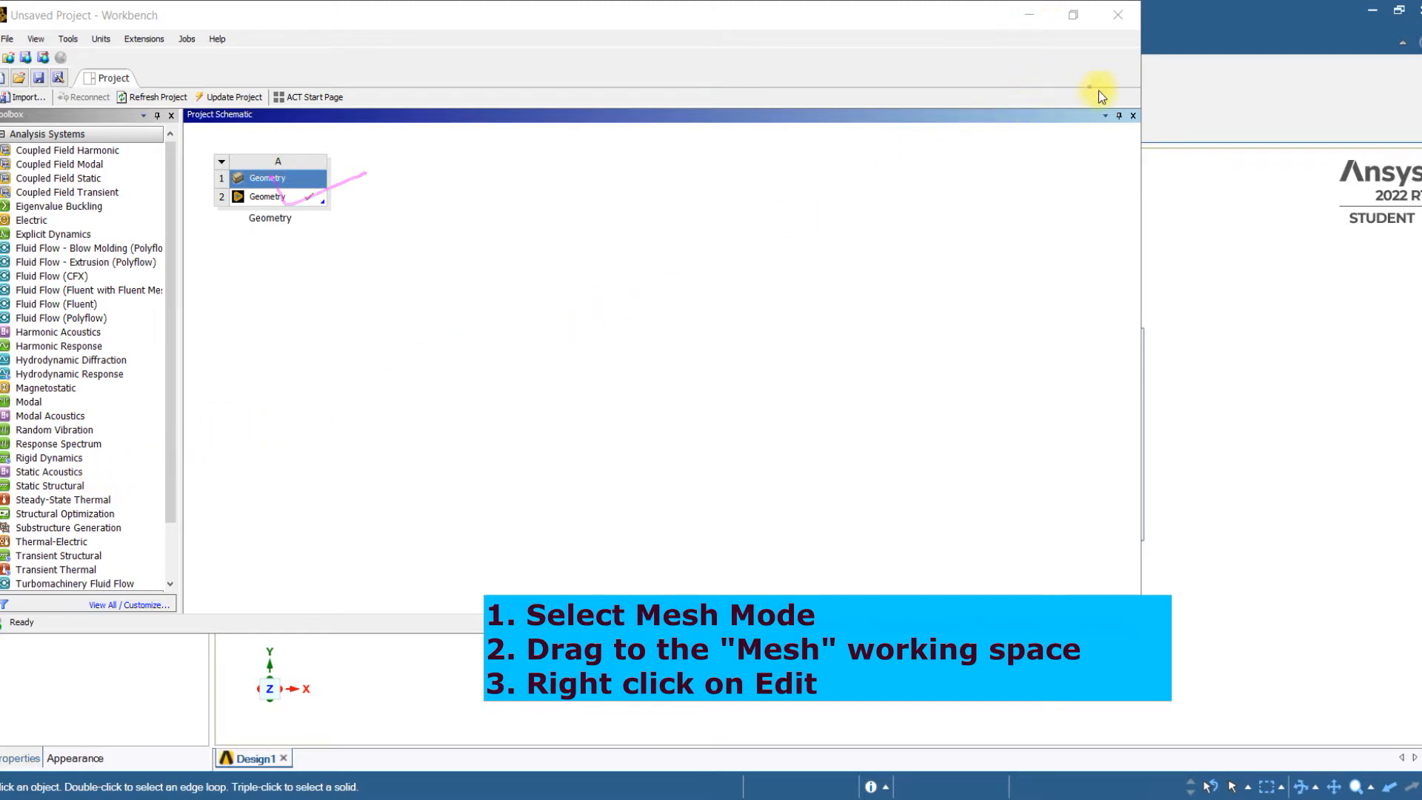
pyautogui.moveTo(303, 157)
pyautogui.mouseDown()
pyautogui.moveTo(223, 159)
pyautogui.moveTo(327, 232)
pyautogui.moveTo(305, 159)
pyautogui.mouseUp()
pyautogui.click(658, 340)
# Step: Maximize the Workbench project window and add a Mesh component system beside the Geometry system in the project schematic
pyautogui.click(1058, 24)
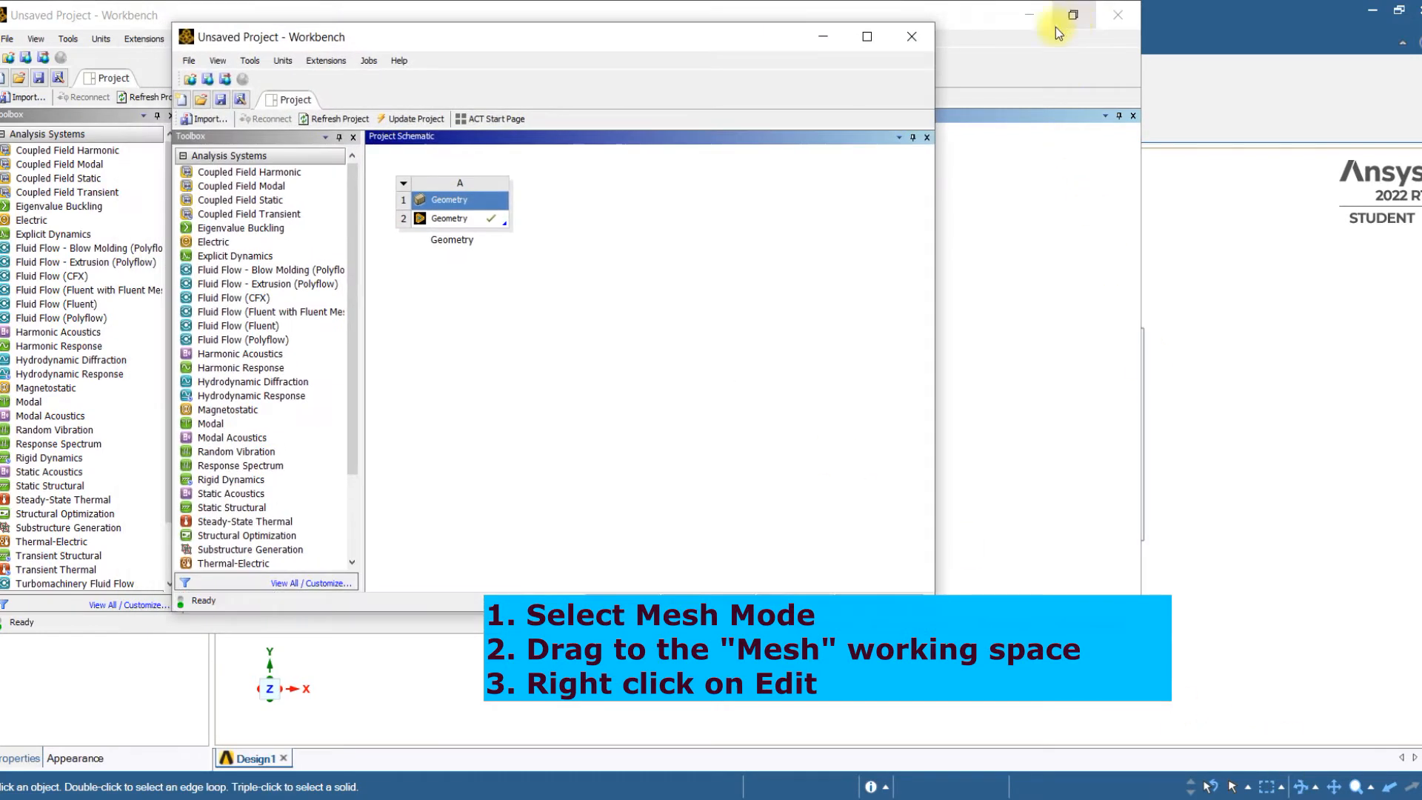
pyautogui.click(876, 43)
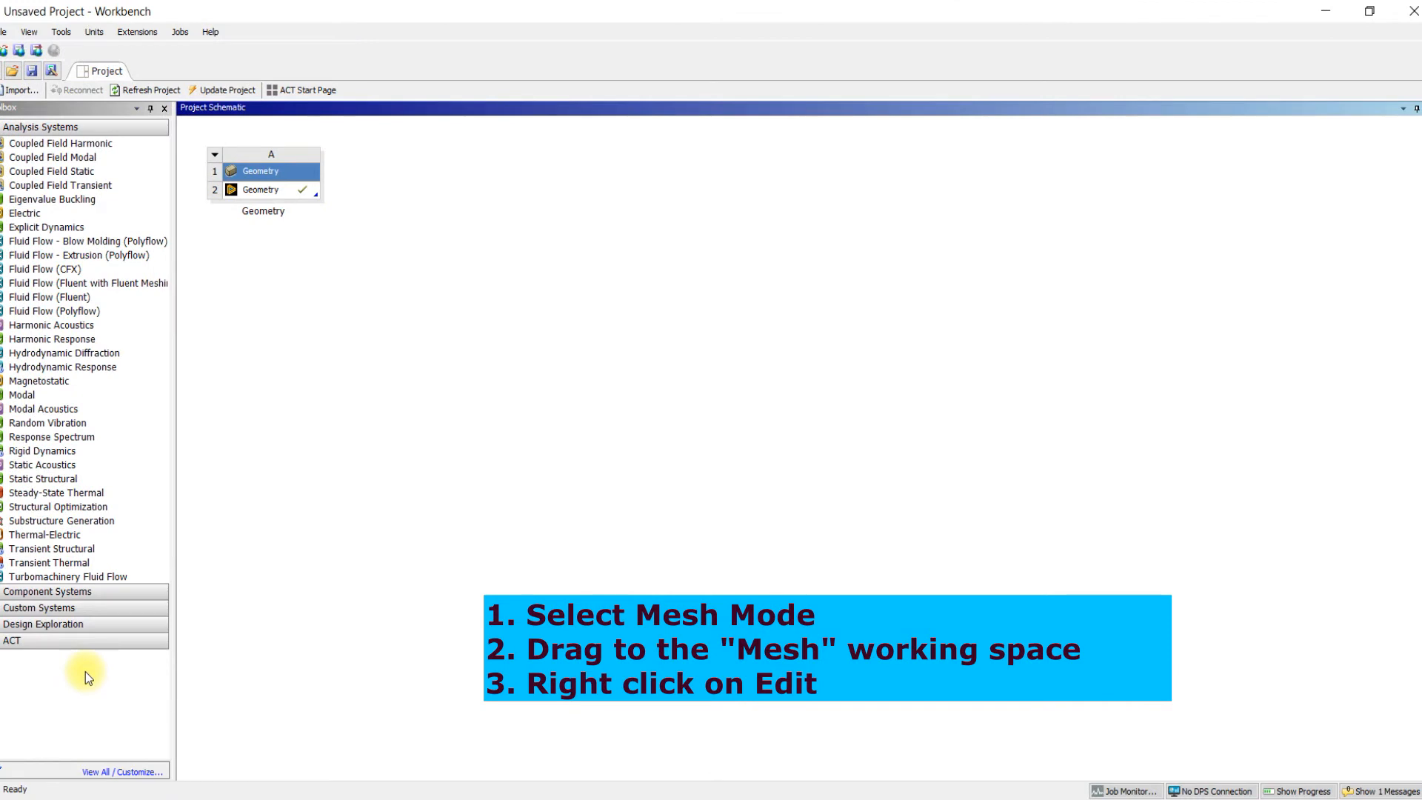
pyautogui.click(4, 600)
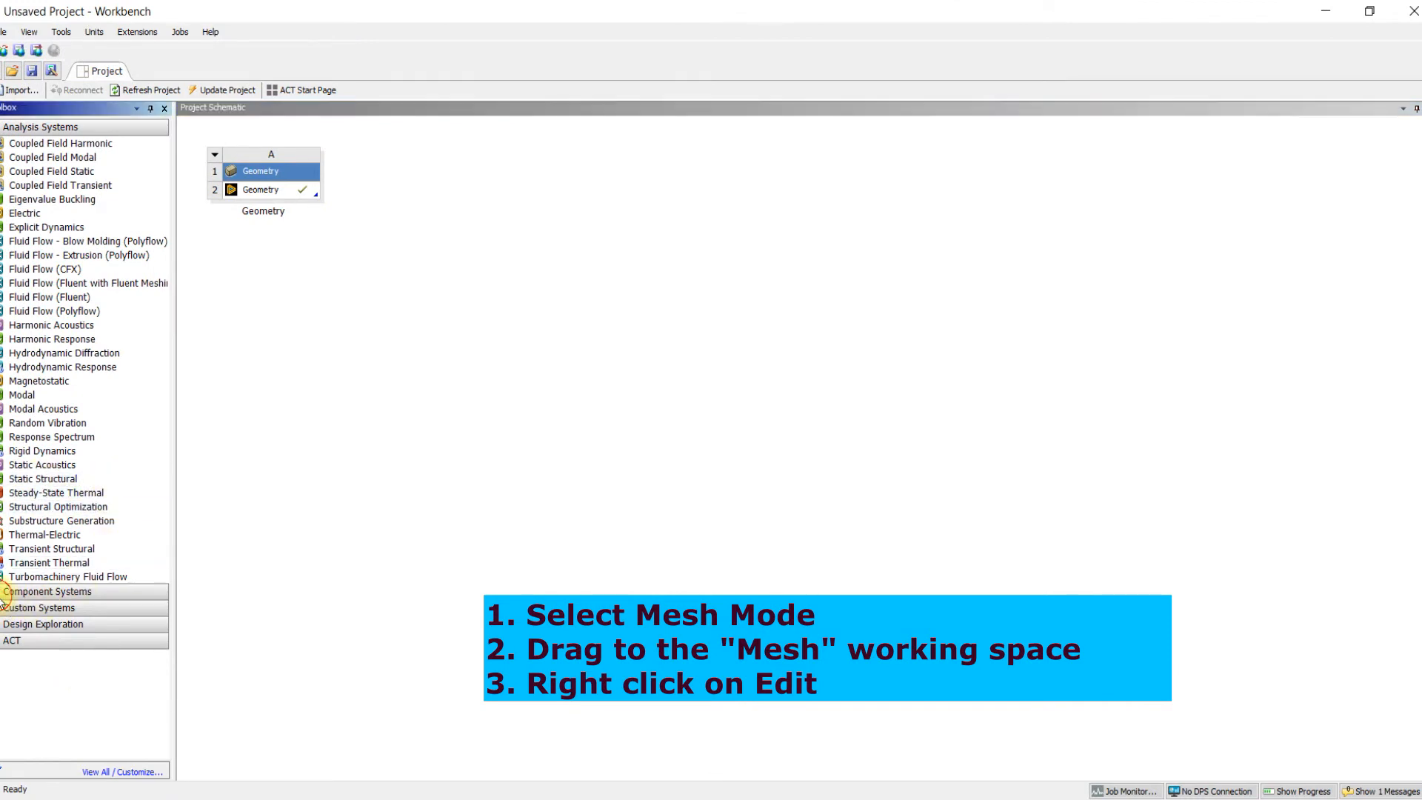
pyautogui.click(6, 592)
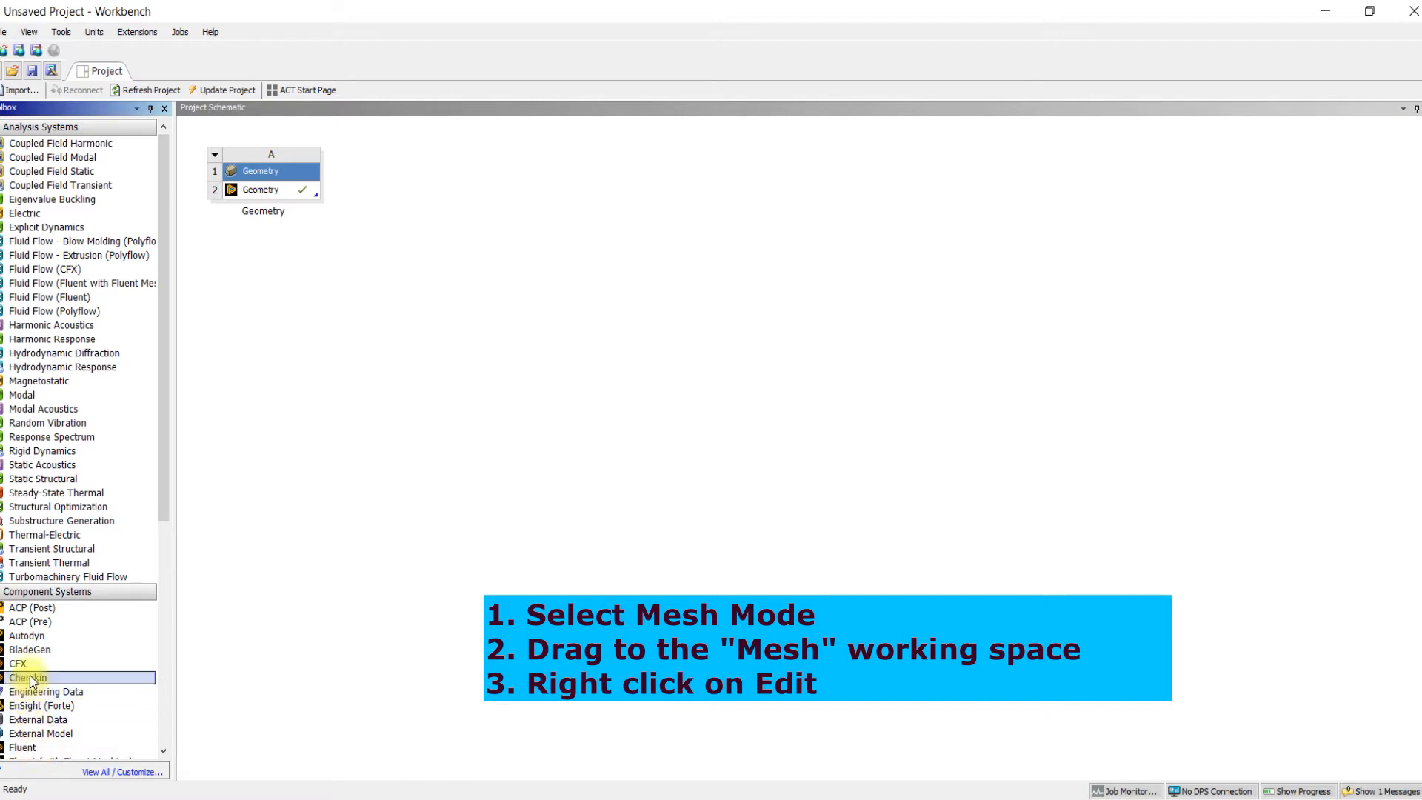
pyautogui.scroll(-4, 29, 680)
pyautogui.click(23, 720)
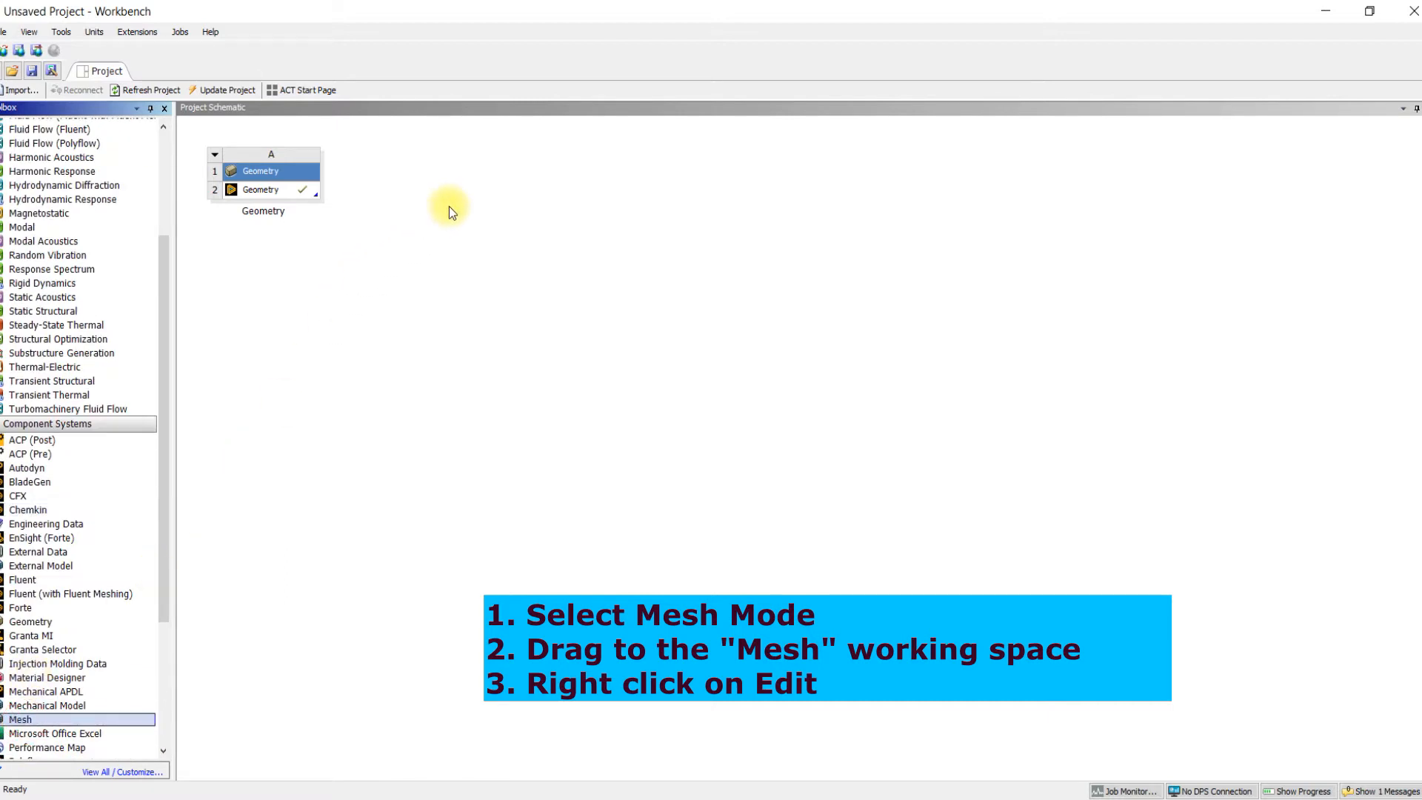
pyautogui.moveTo(26, 720); pyautogui.dragTo(416, 206)
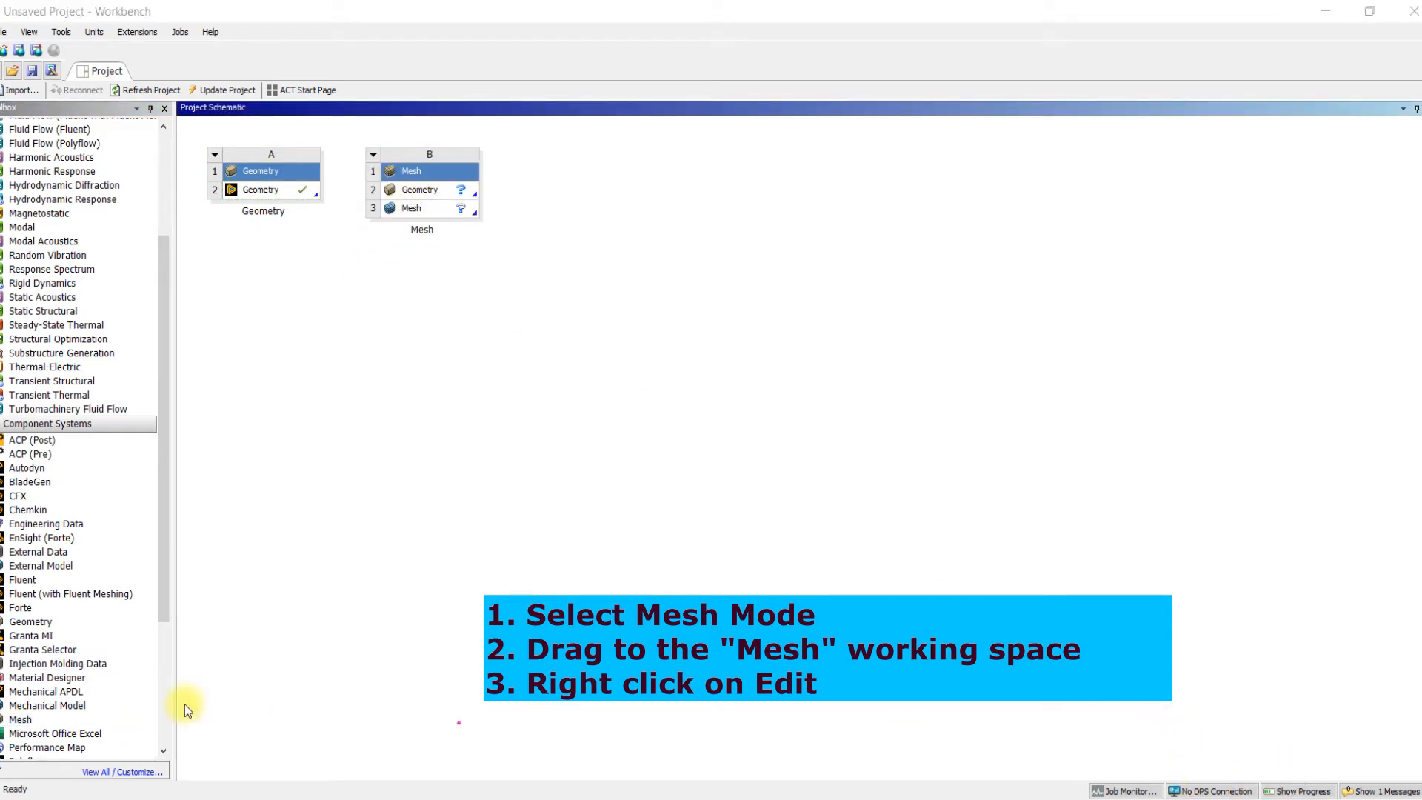
pyautogui.moveTo(44, 701)
pyautogui.mouseDown()
pyautogui.moveTo(13, 759)
pyautogui.moveTo(72, 708)
pyautogui.mouseUp()
pyautogui.moveTo(3, 738)
pyautogui.mouseDown()
pyautogui.moveTo(374, 270)
pyautogui.moveTo(404, 209)
pyautogui.moveTo(387, 225)
pyautogui.moveTo(413, 230)
pyautogui.mouseUp()
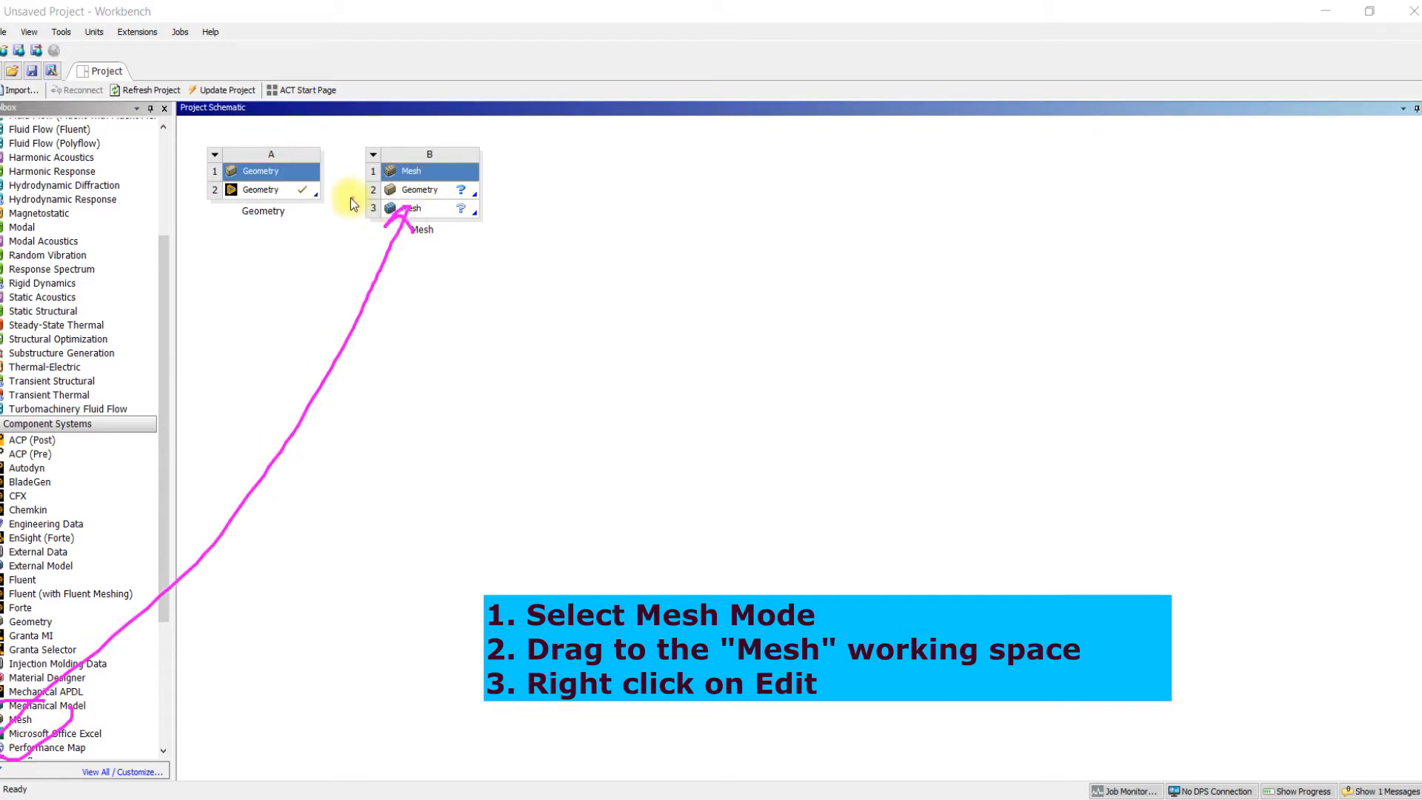
pyautogui.moveTo(314, 193); pyautogui.dragTo(378, 185)
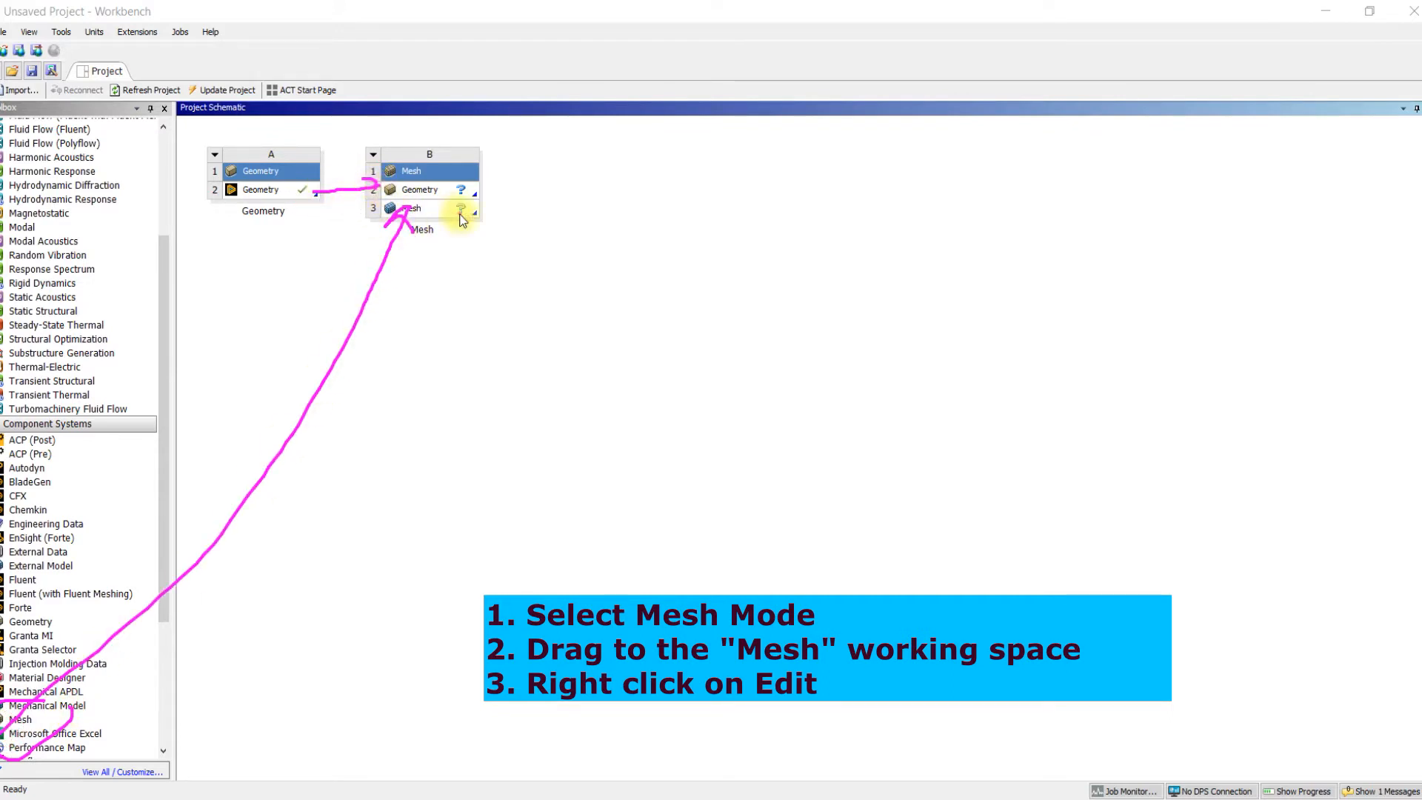
pyautogui.moveTo(461, 220)
pyautogui.mouseDown()
pyautogui.moveTo(530, 191)
pyautogui.moveTo(560, 220)
pyautogui.moveTo(623, 160)
pyautogui.moveTo(660, 228)
pyautogui.moveTo(839, 164)
pyautogui.moveTo(788, 238)
pyautogui.moveTo(873, 241)
pyautogui.moveTo(897, 260)
pyautogui.moveTo(888, 239)
pyautogui.mouseUp()
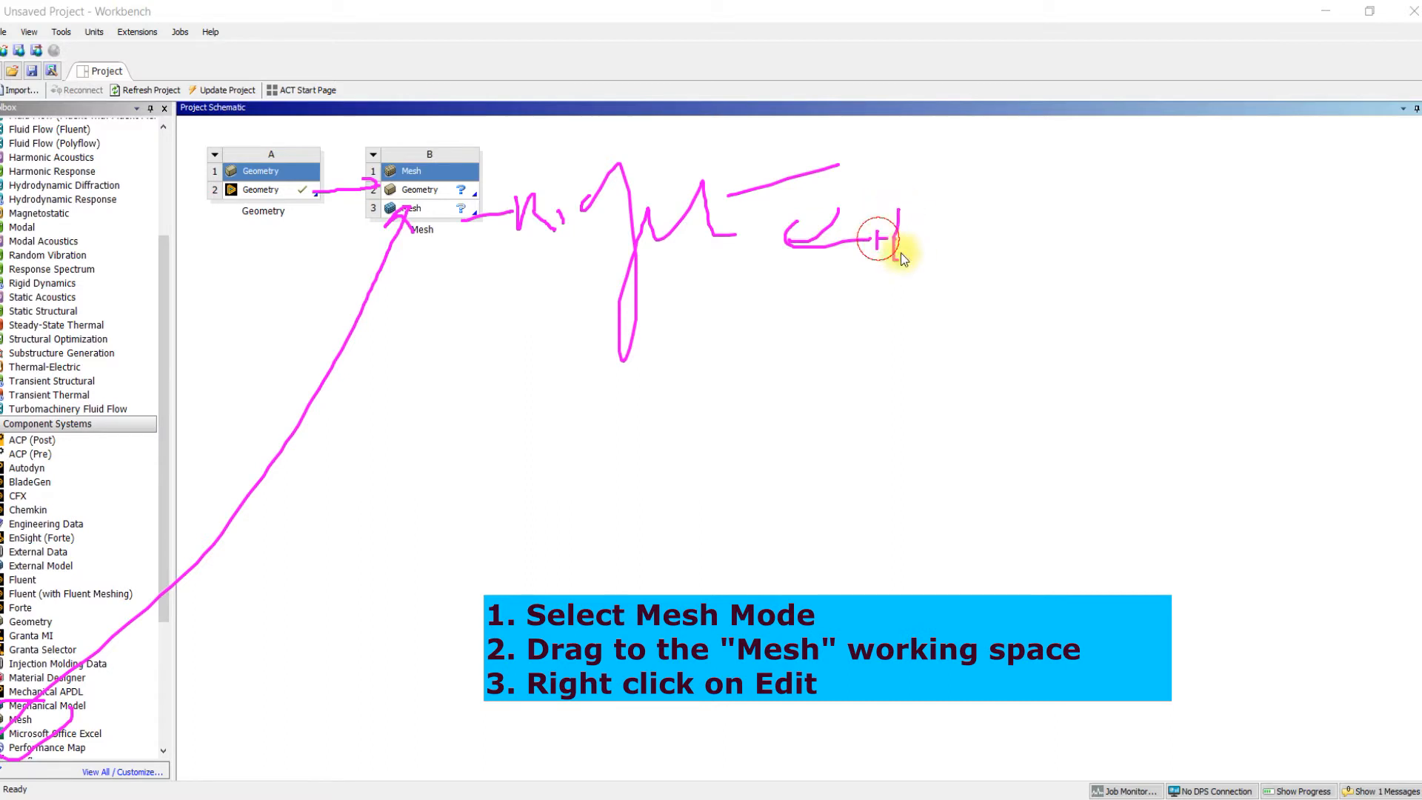
pyautogui.click(1277, 778)
# Step: Link the Geometry cell of system A to the Geometry cell of the Mesh system
pyautogui.click(279, 188)
pyautogui.moveTo(278, 189); pyautogui.dragTo(427, 195)
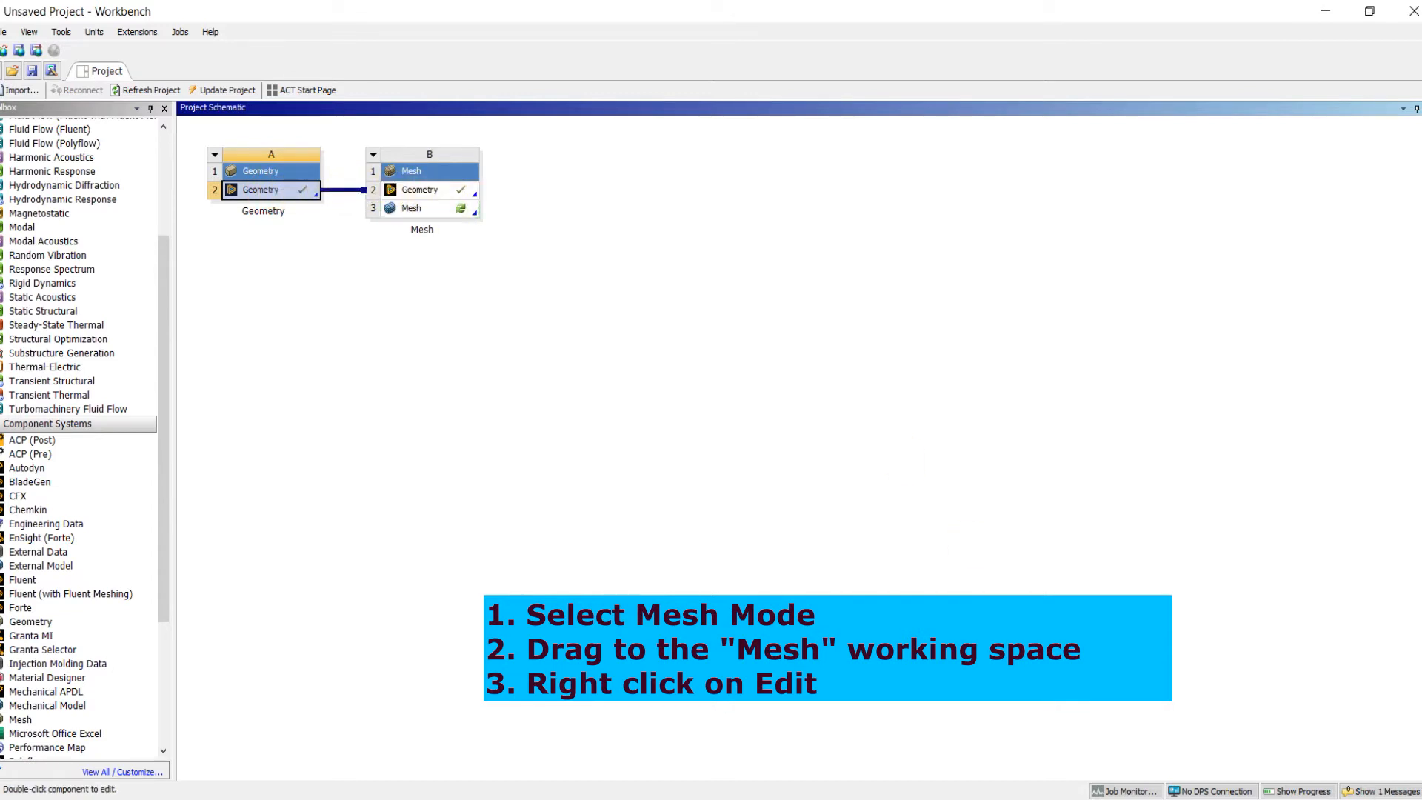
pyautogui.click(1284, 798)
pyautogui.moveTo(417, 348)
pyautogui.mouseDown()
pyautogui.moveTo(440, 413)
pyautogui.moveTo(471, 413)
pyautogui.mouseUp()
pyautogui.moveTo(492, 340)
pyautogui.mouseDown()
pyautogui.moveTo(505, 432)
pyautogui.moveTo(536, 408)
pyautogui.moveTo(615, 403)
pyautogui.moveTo(667, 357)
pyautogui.moveTo(792, 416)
pyautogui.mouseUp()
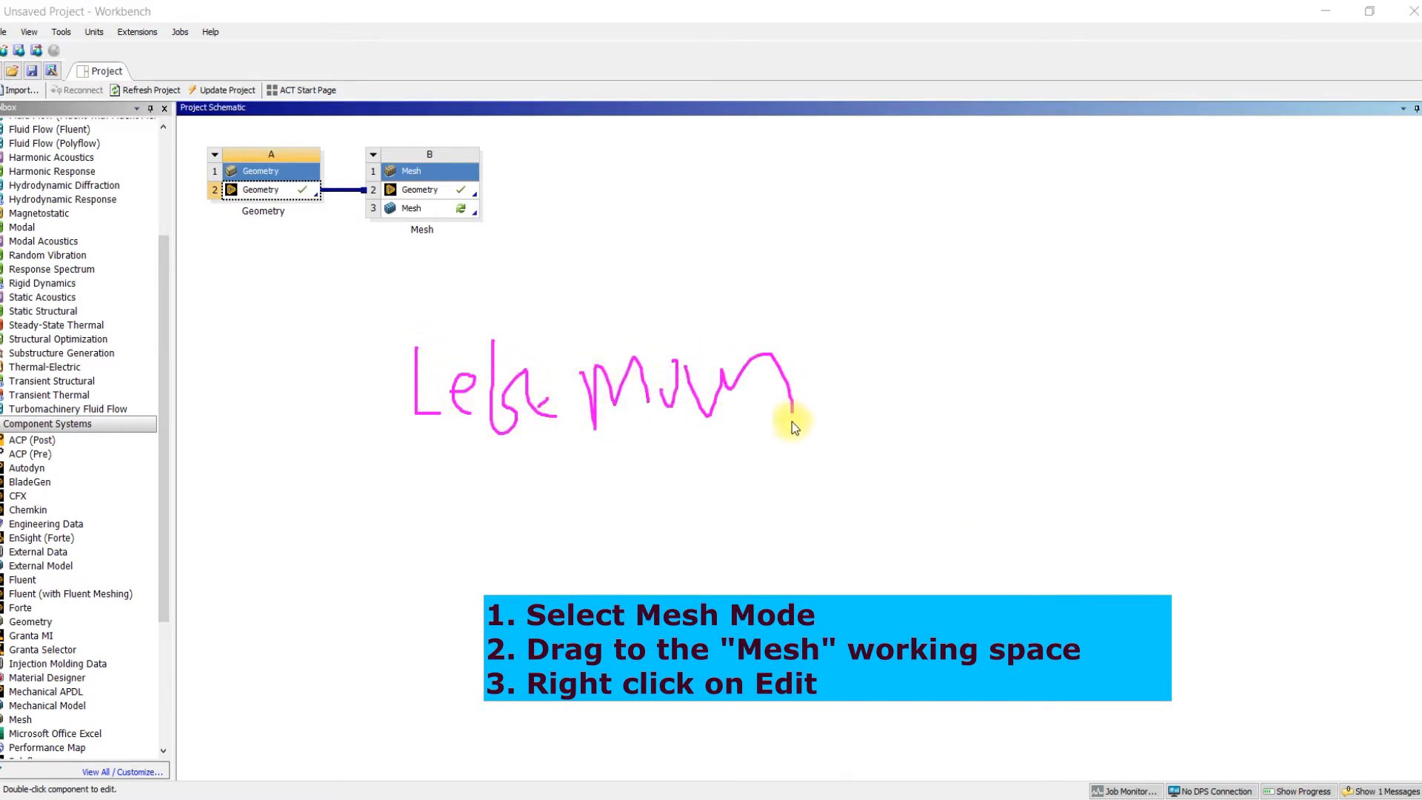
pyautogui.moveTo(312, 152)
pyautogui.mouseDown()
pyautogui.moveTo(263, 196)
pyautogui.moveTo(440, 191)
pyautogui.moveTo(430, 205)
pyautogui.mouseUp()
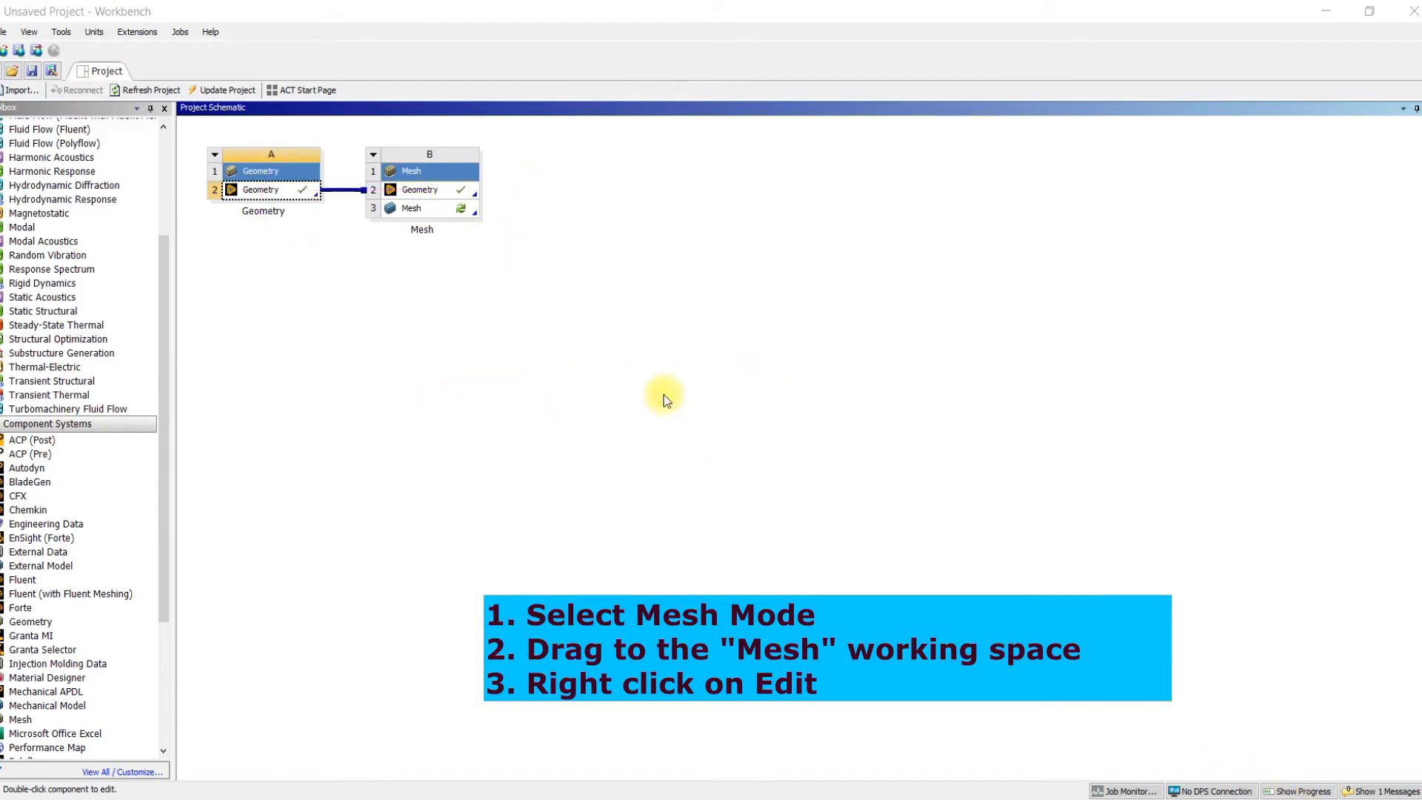
# Step: Open the Mesh cell of system B for editing in the meshing application
pyautogui.rightClick(450, 209)
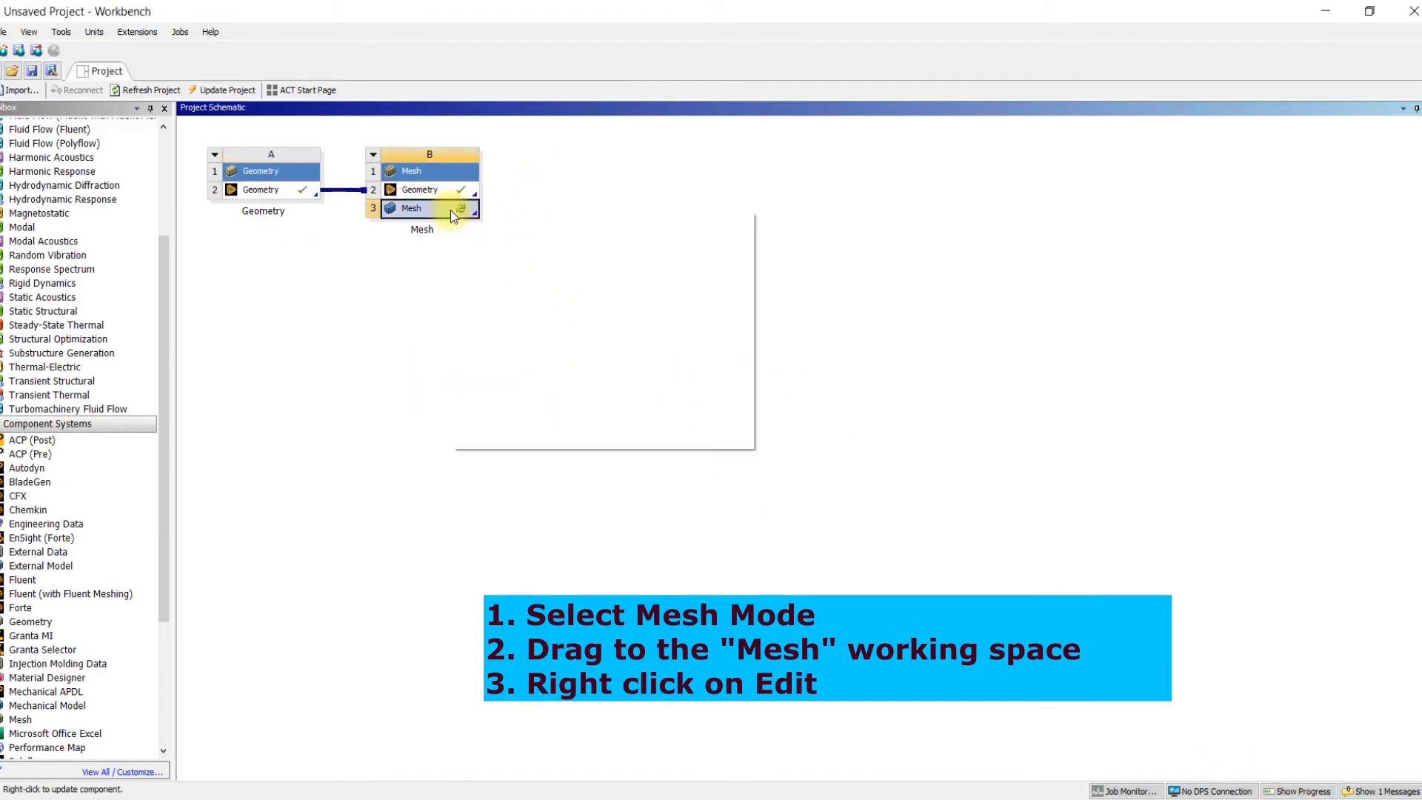
pyautogui.click(1281, 789)
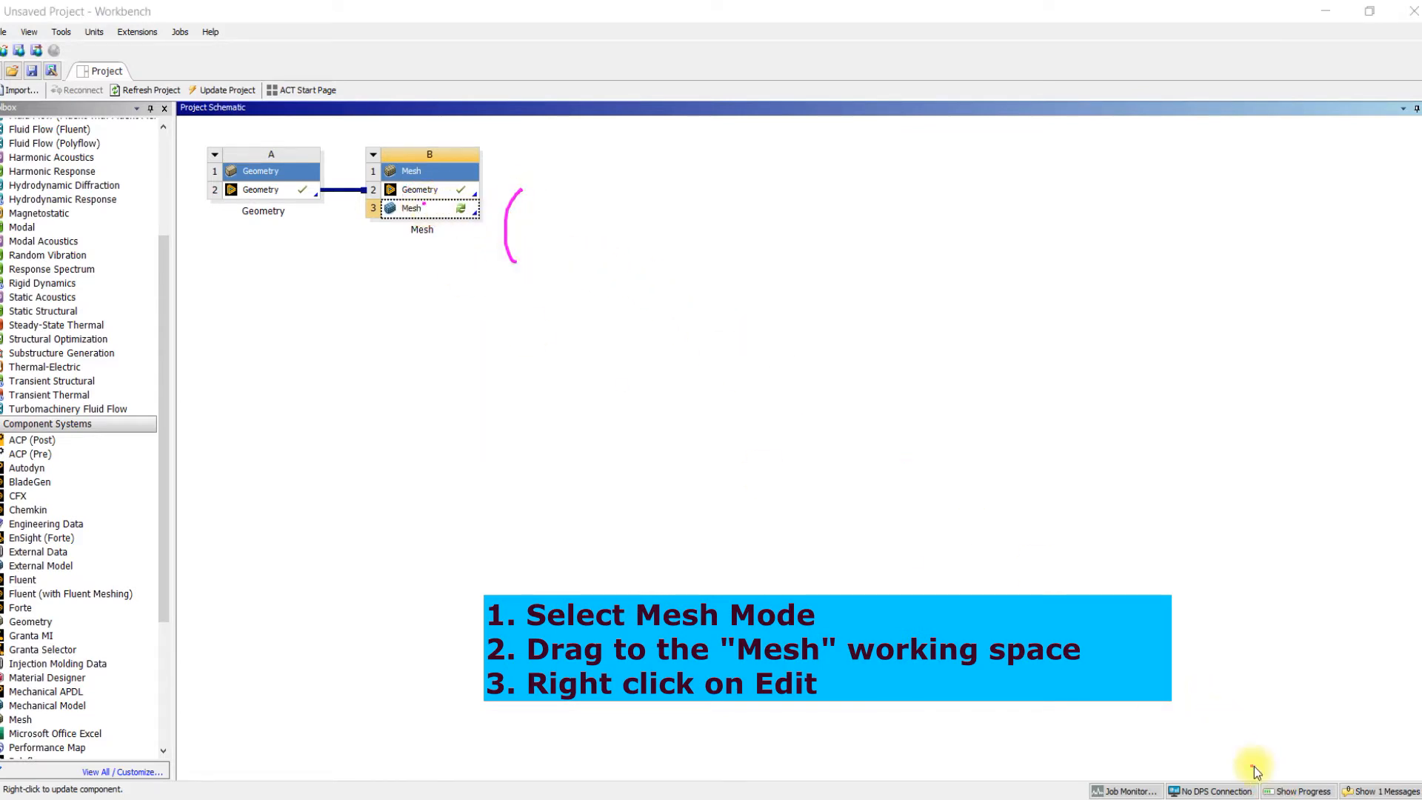
pyautogui.click(459, 212)
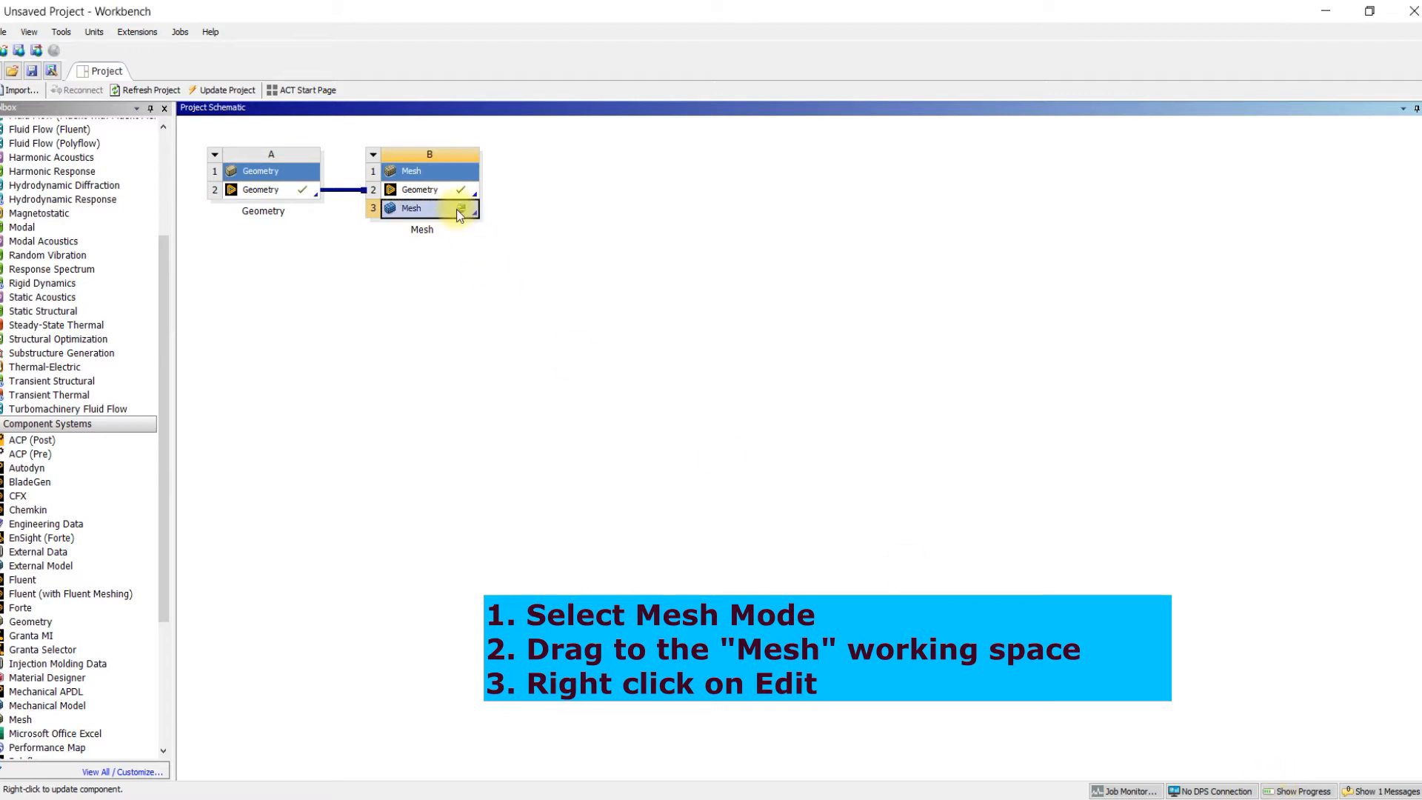
pyautogui.rightClick(459, 213)
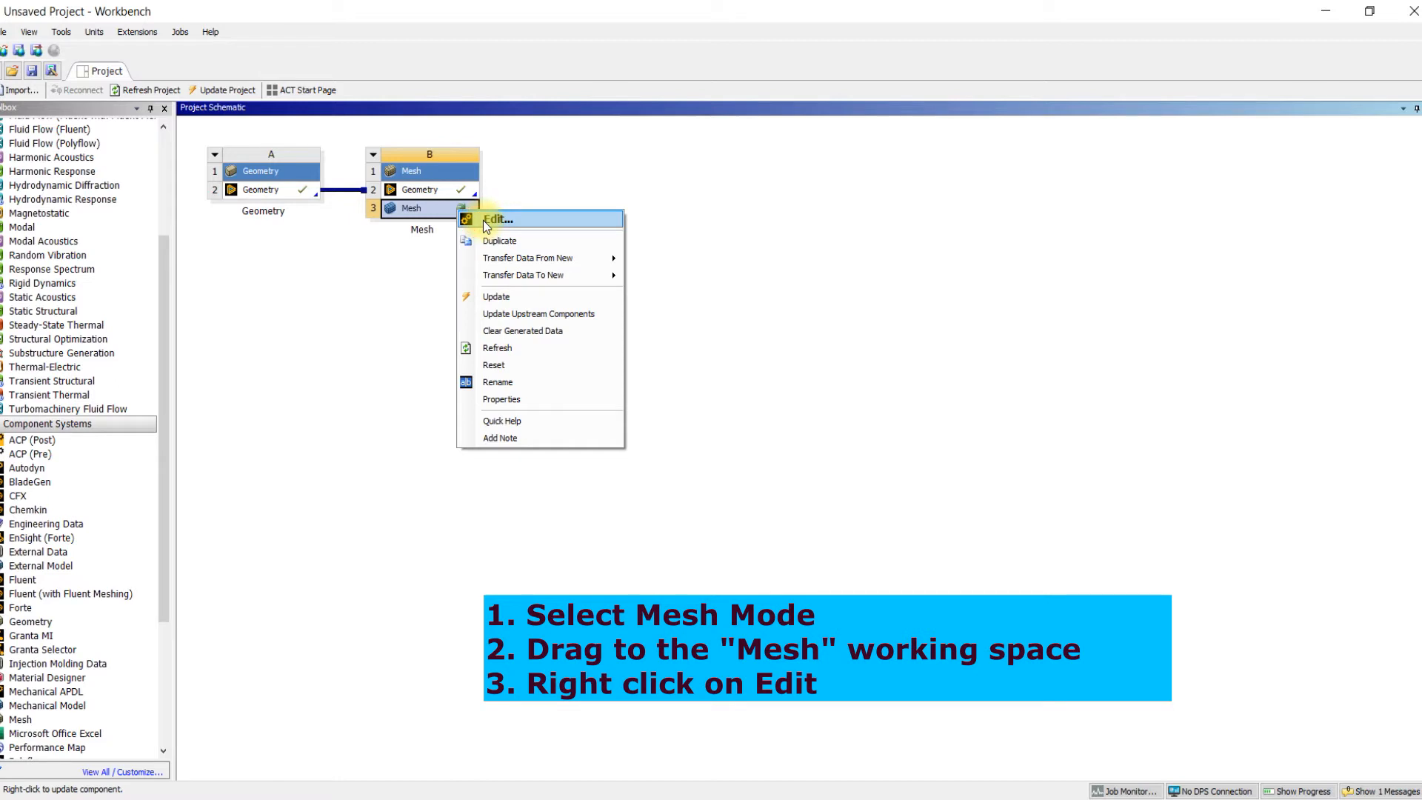
pyautogui.click(485, 222)
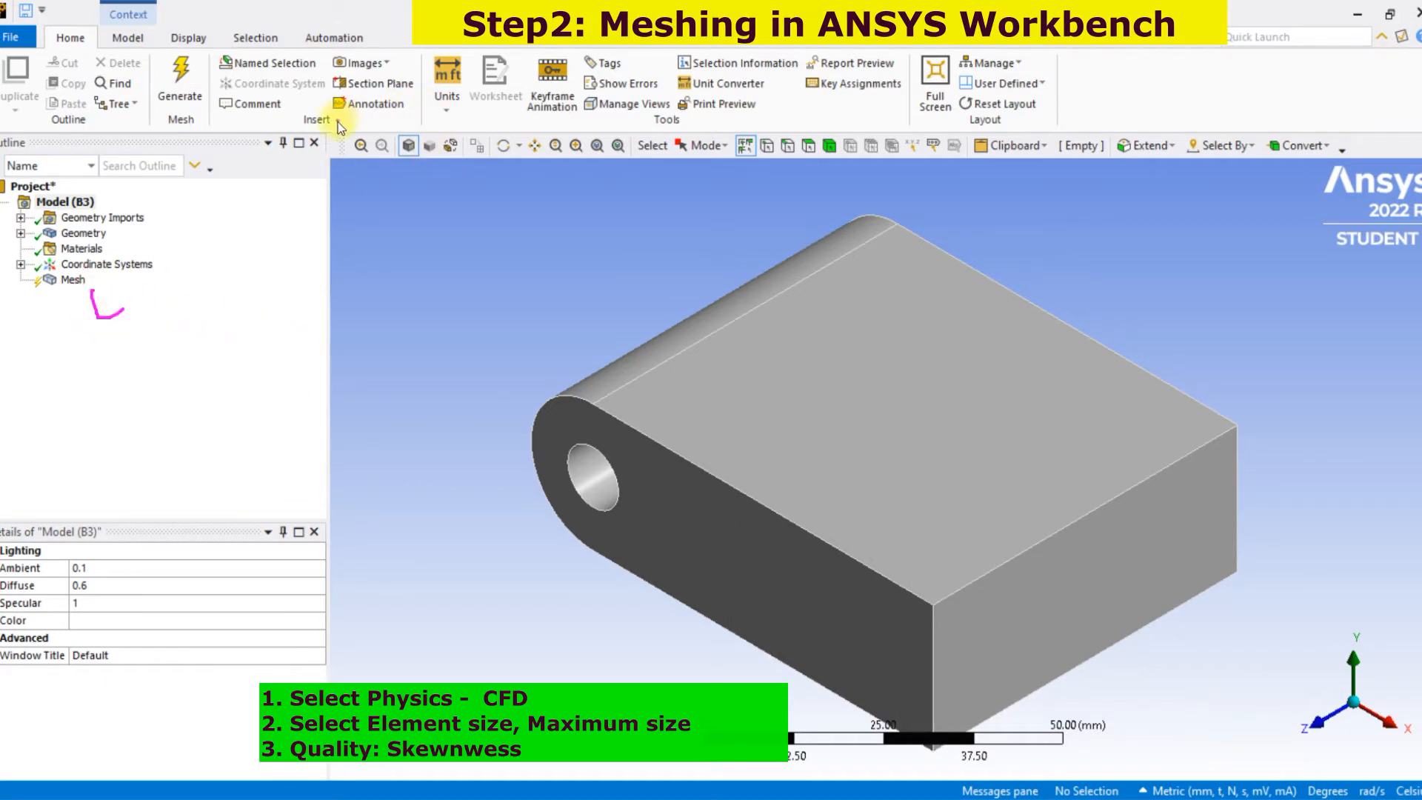
# Step: Set the physics preference of the Mesh object to CFD
pyautogui.moveTo(415, 90); pyautogui.dragTo(459, 69)
pyautogui.click(180, 109)
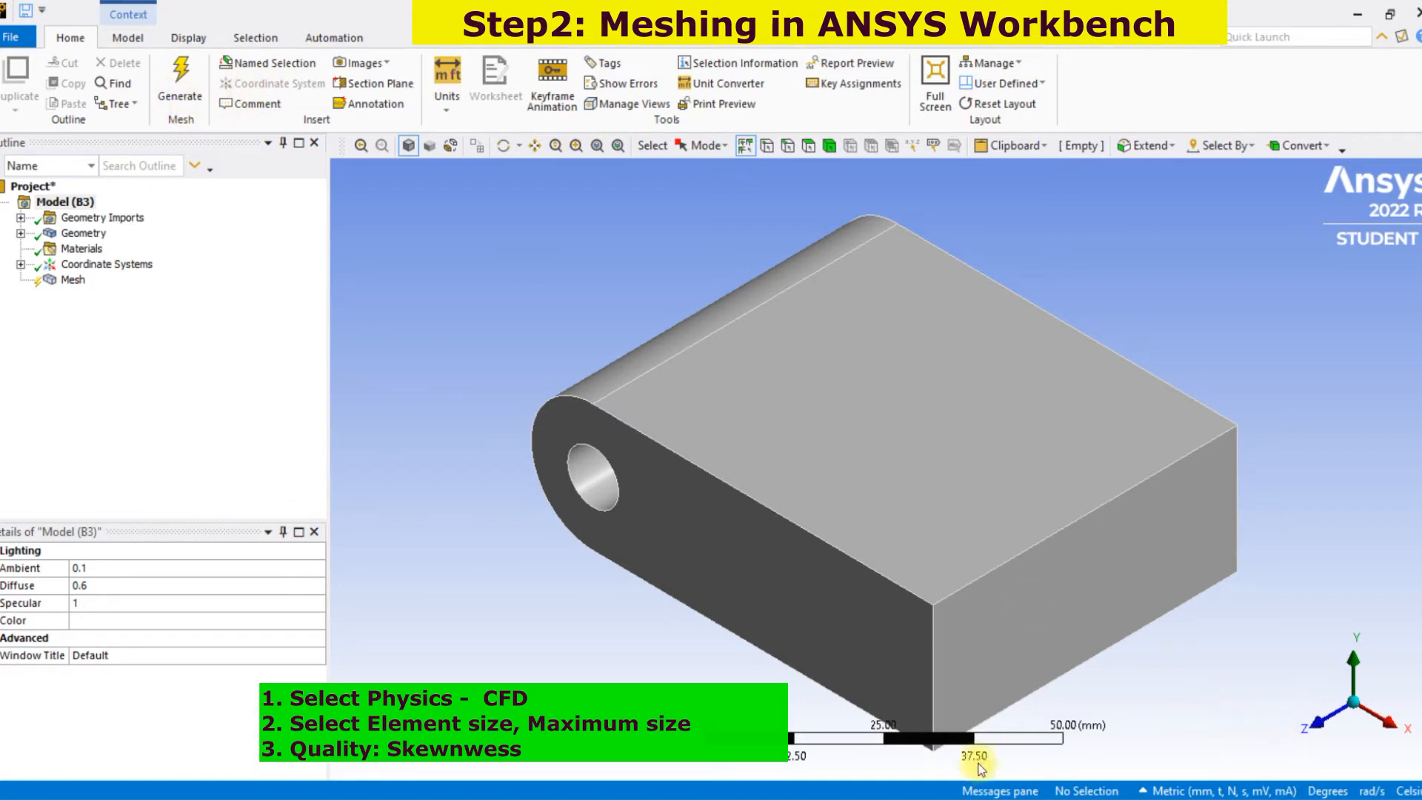
pyautogui.click(71, 281)
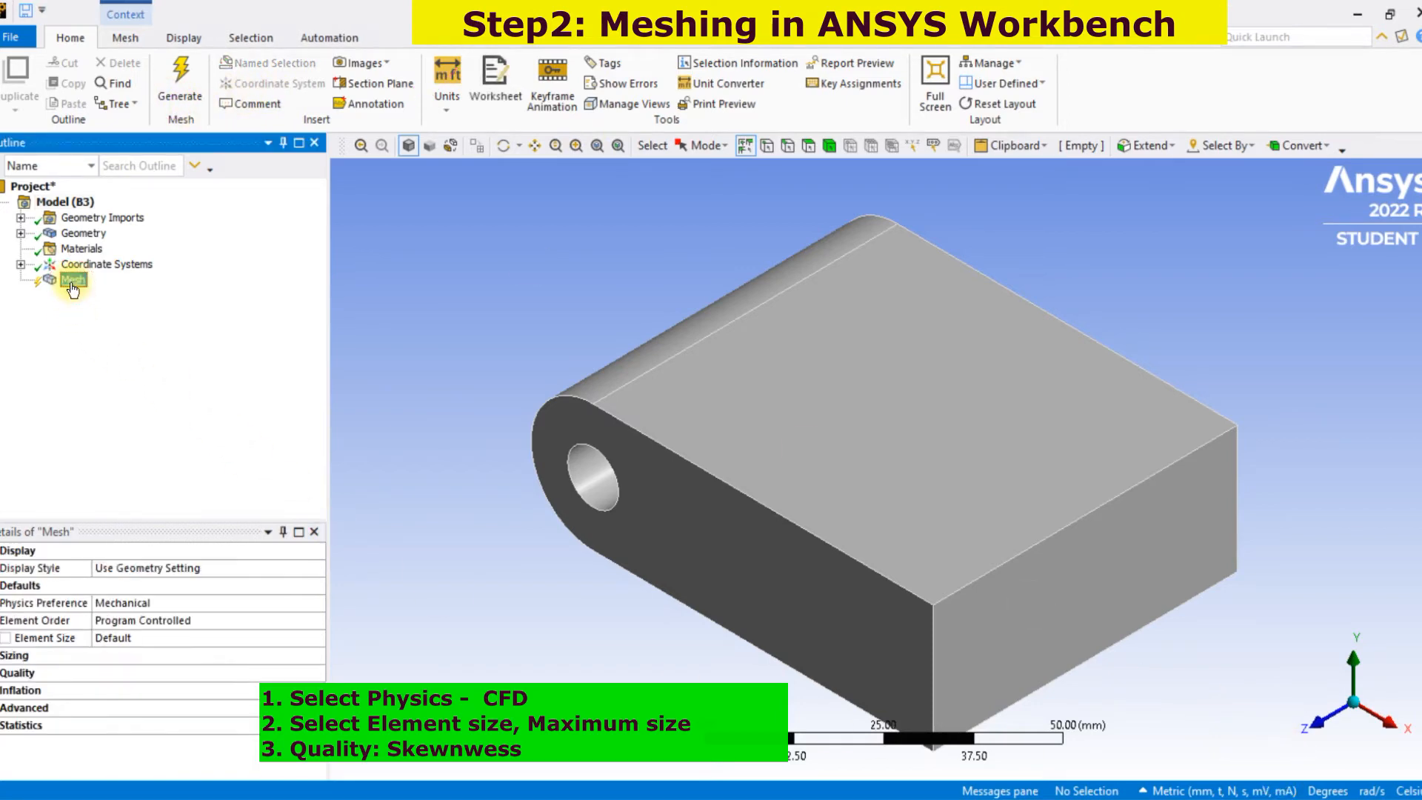
pyautogui.click(263, 603)
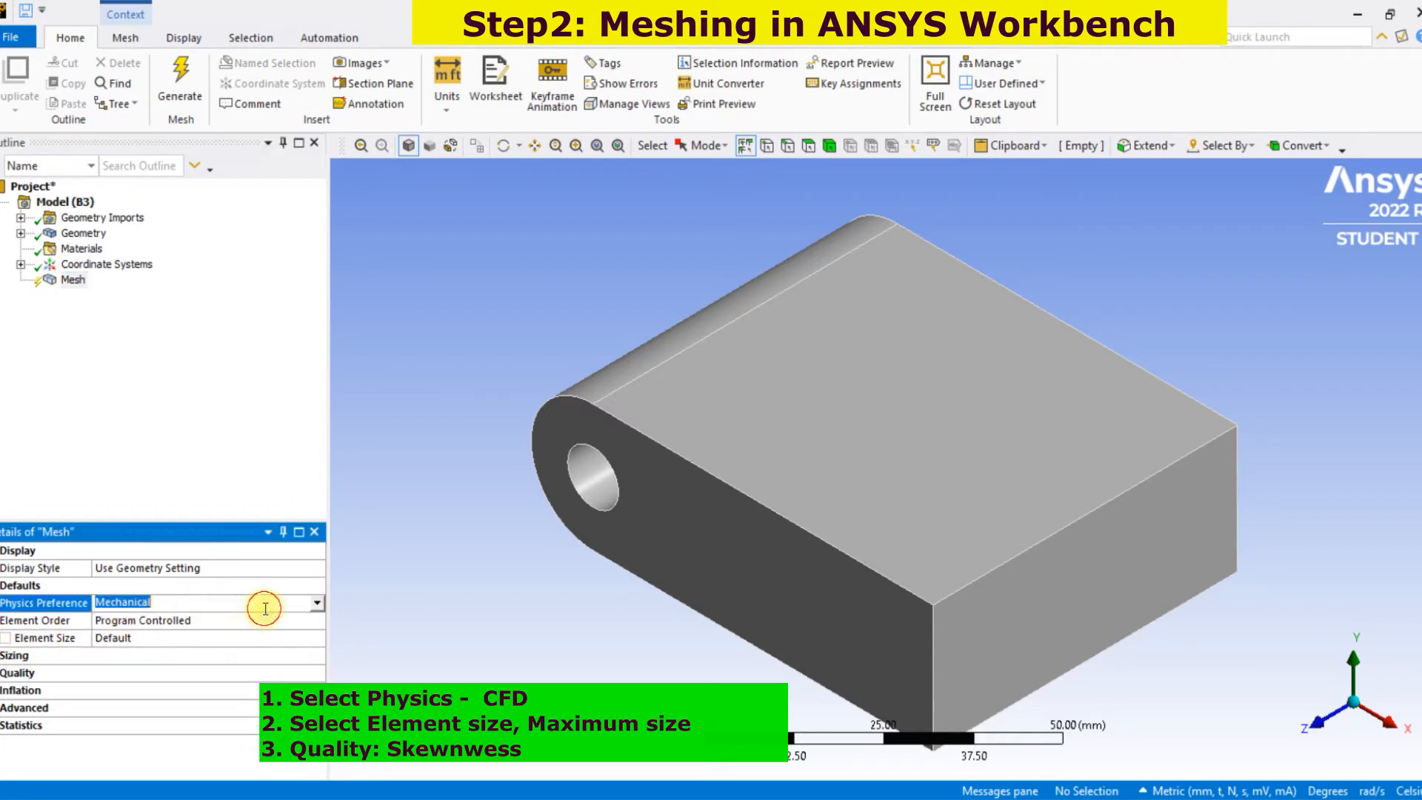
pyautogui.click(318, 604)
pyautogui.click(145, 656)
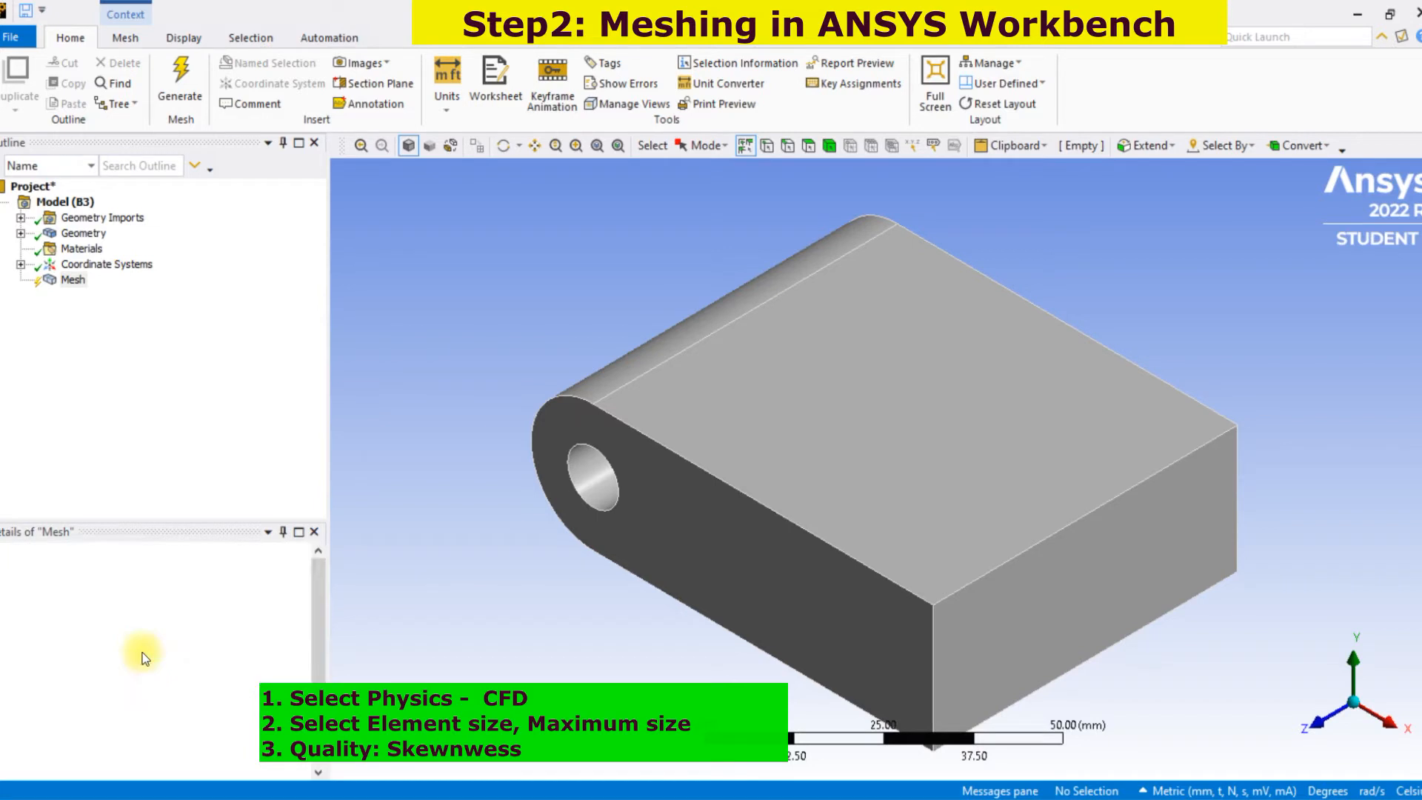
pyautogui.click(1278, 791)
pyautogui.moveTo(216, 578)
pyautogui.mouseDown()
pyautogui.moveTo(116, 638)
pyautogui.moveTo(217, 579)
pyautogui.moveTo(236, 598)
pyautogui.moveTo(276, 591)
pyautogui.mouseUp()
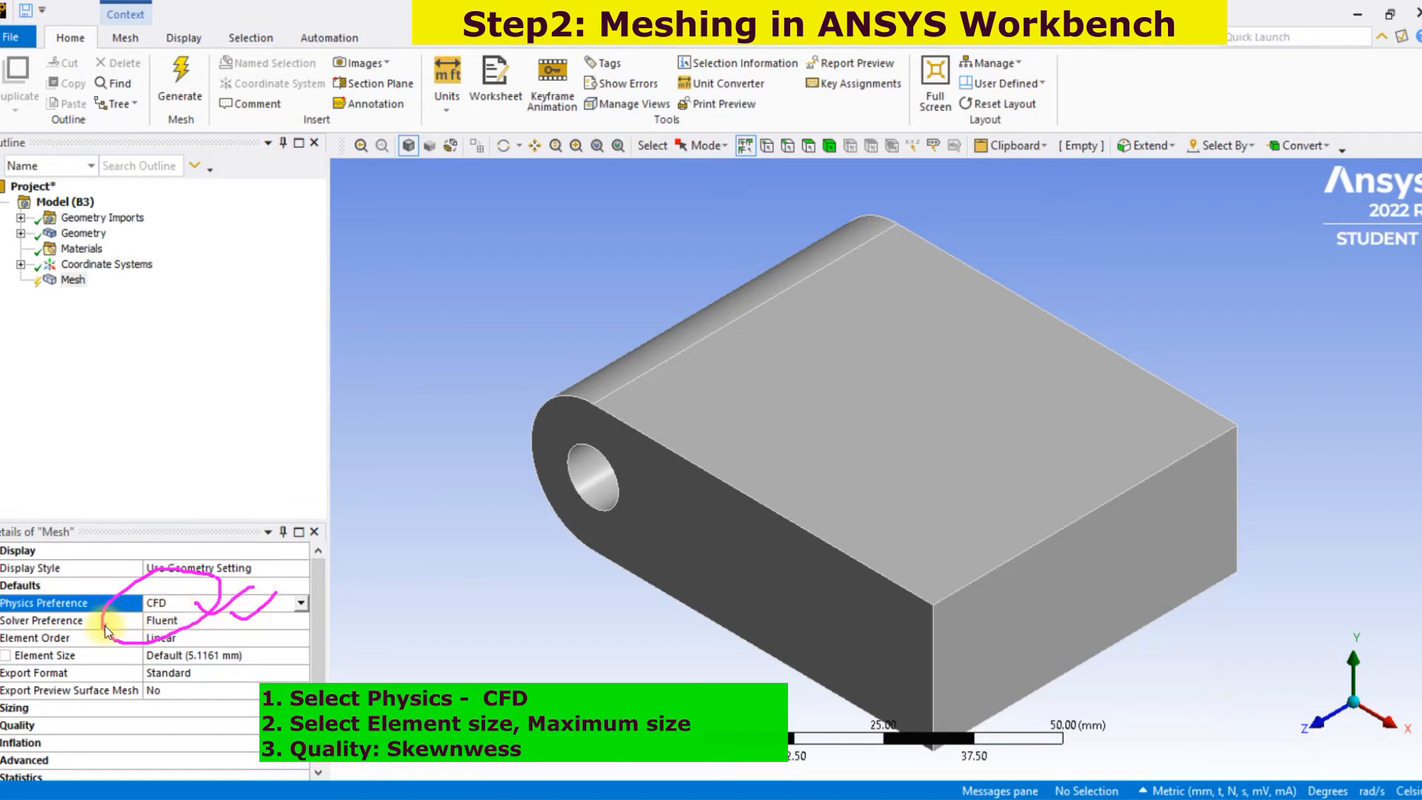
pyautogui.moveTo(194, 620); pyautogui.dragTo(311, 615)
pyautogui.moveTo(411, 641); pyautogui.dragTo(424, 639)
pyautogui.moveTo(445, 612)
pyautogui.mouseDown()
pyautogui.moveTo(446, 646)
pyautogui.moveTo(462, 614)
pyautogui.moveTo(480, 612)
pyautogui.moveTo(497, 640)
pyautogui.mouseUp()
pyautogui.moveTo(496, 595)
pyautogui.mouseDown()
pyautogui.moveTo(510, 594)
pyautogui.moveTo(498, 637)
pyautogui.mouseUp()
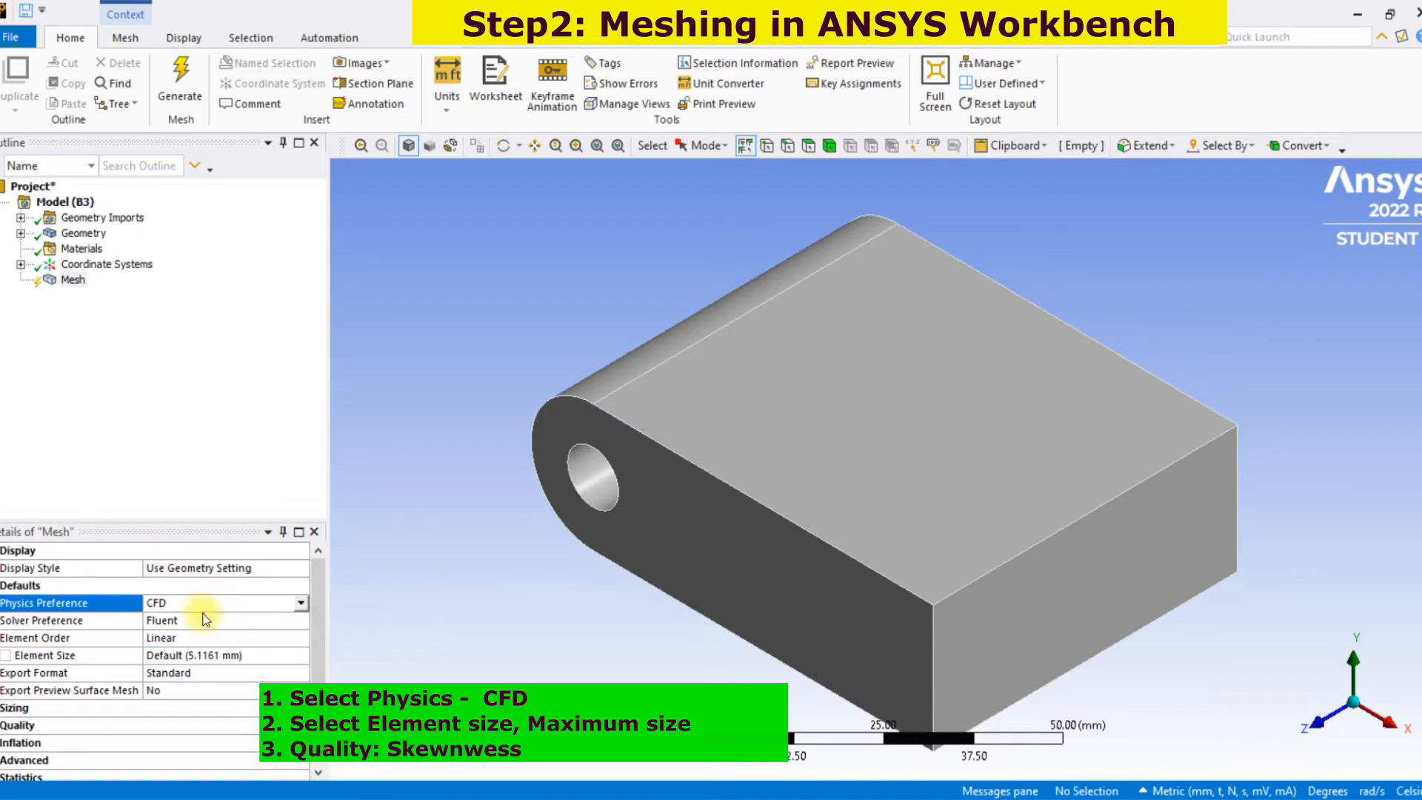
pyautogui.moveTo(183, 620); pyautogui.dragTo(275, 581)
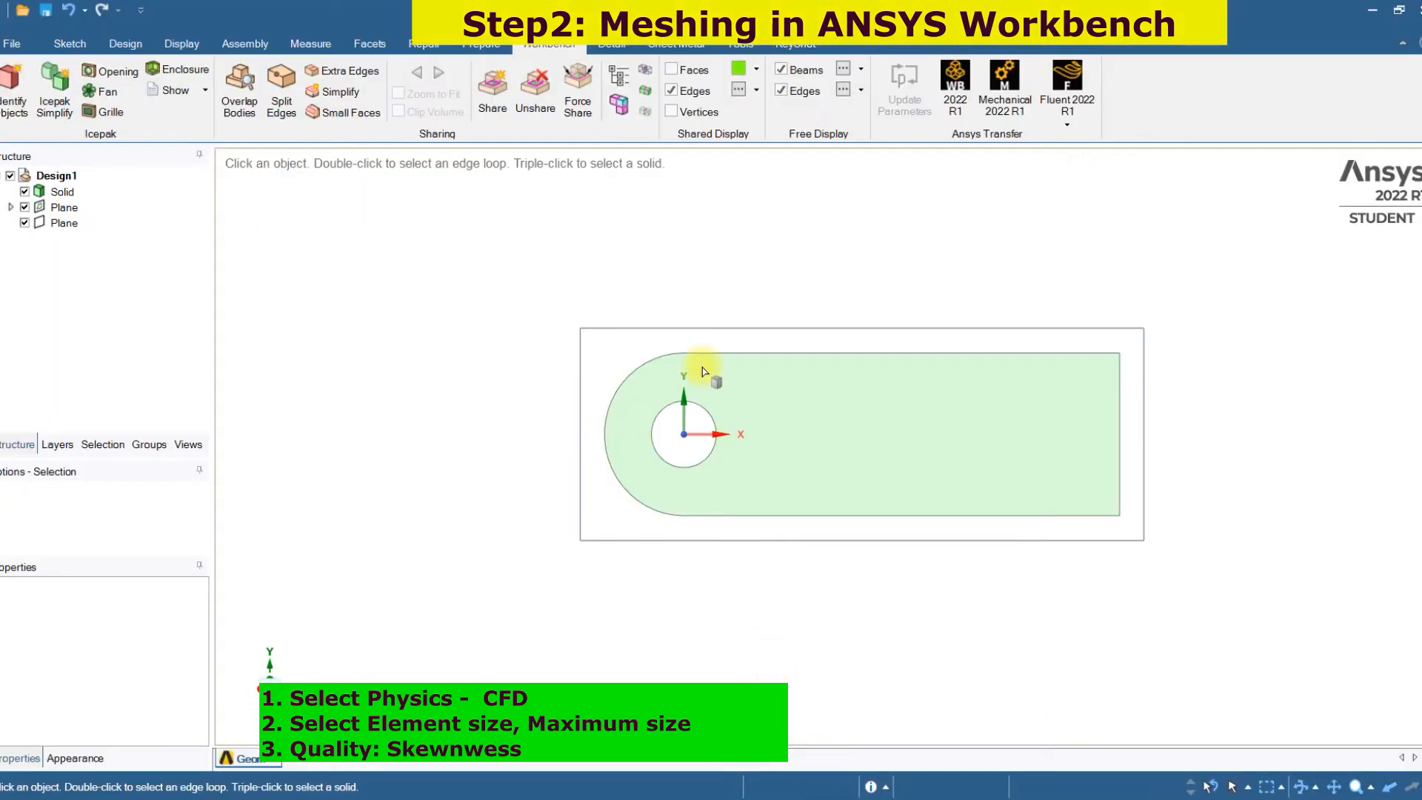
# Step: In the SpaceClaim window, measure the hole's circular edge and the flat face around the hole
pyautogui.scroll(4, 670, 397)
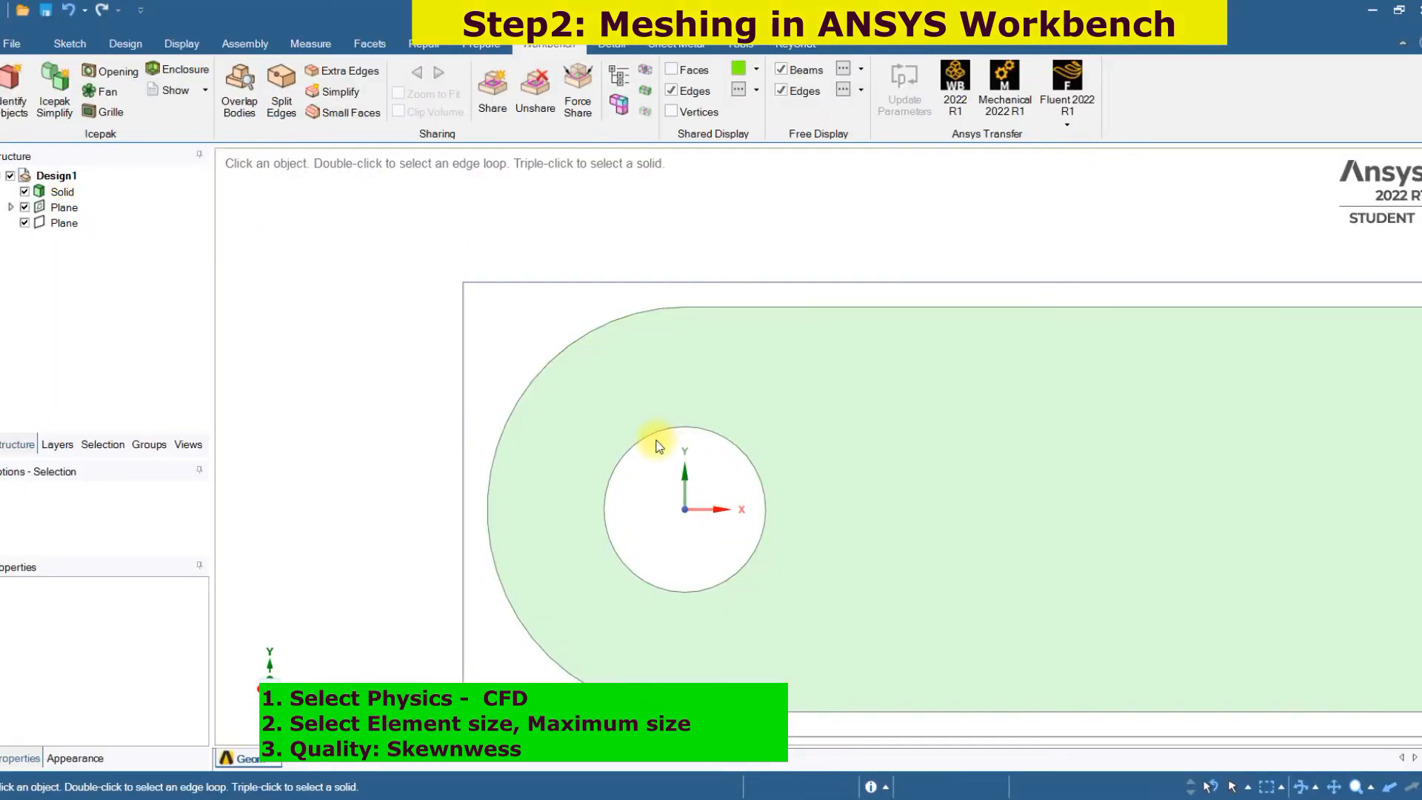
pyautogui.click(655, 440)
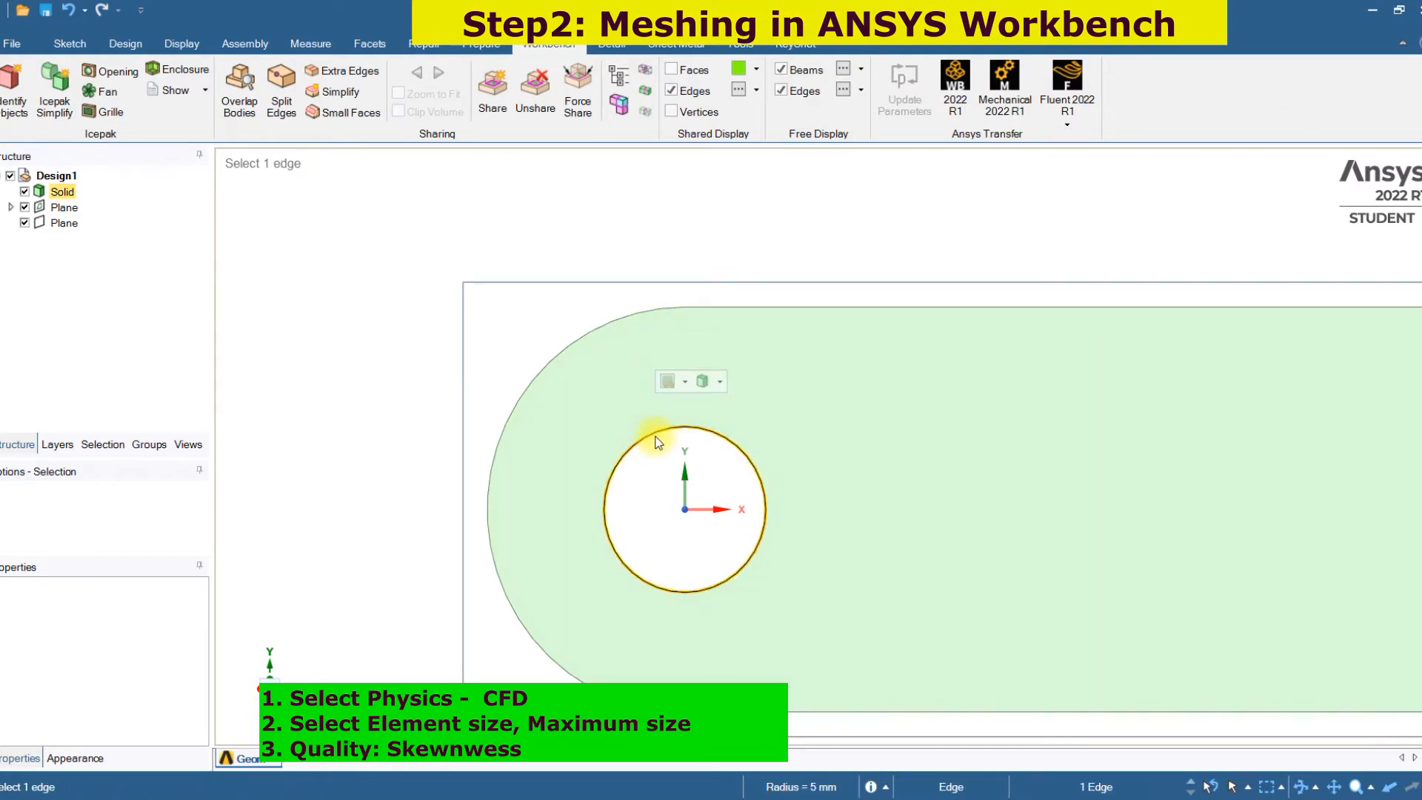
pyautogui.press('e')
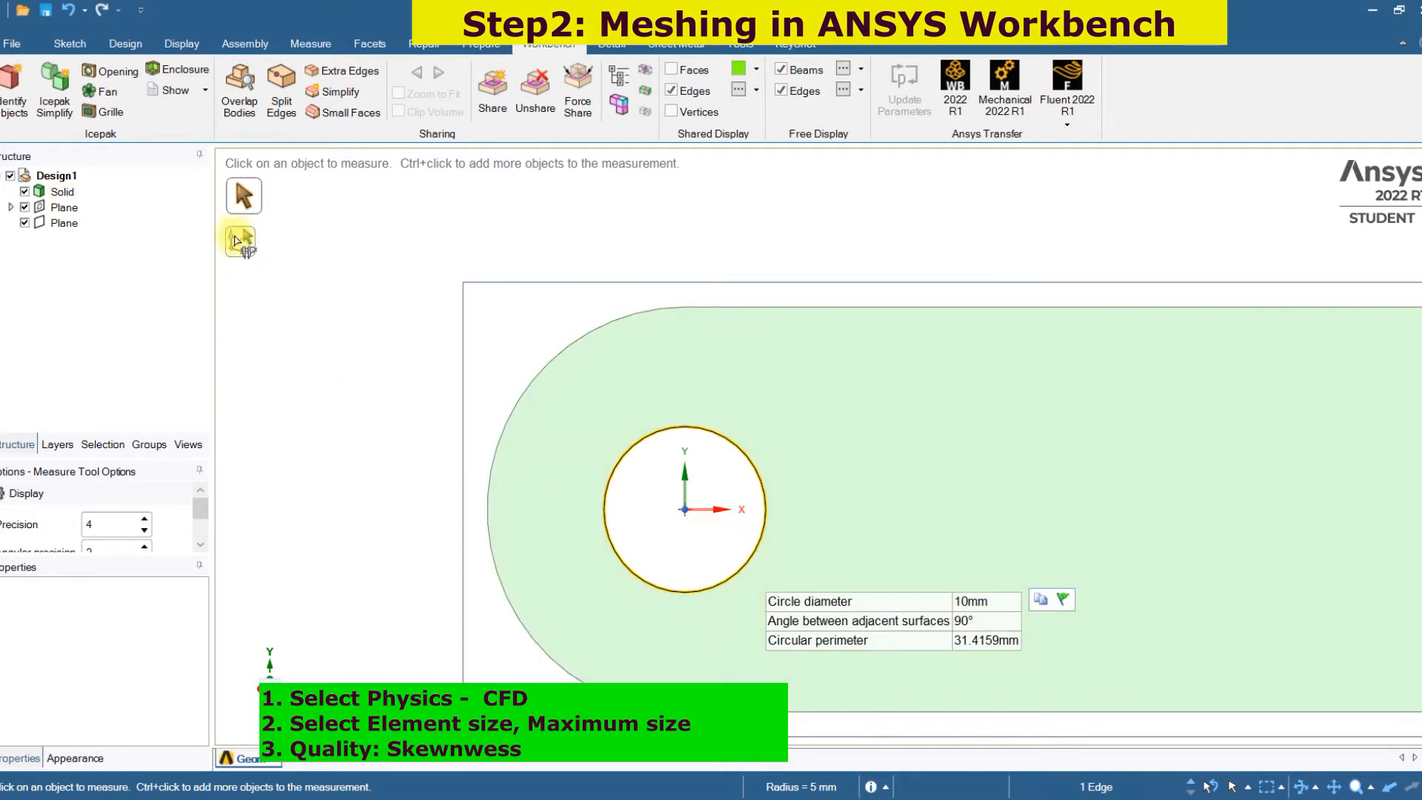
pyautogui.click(182, 44)
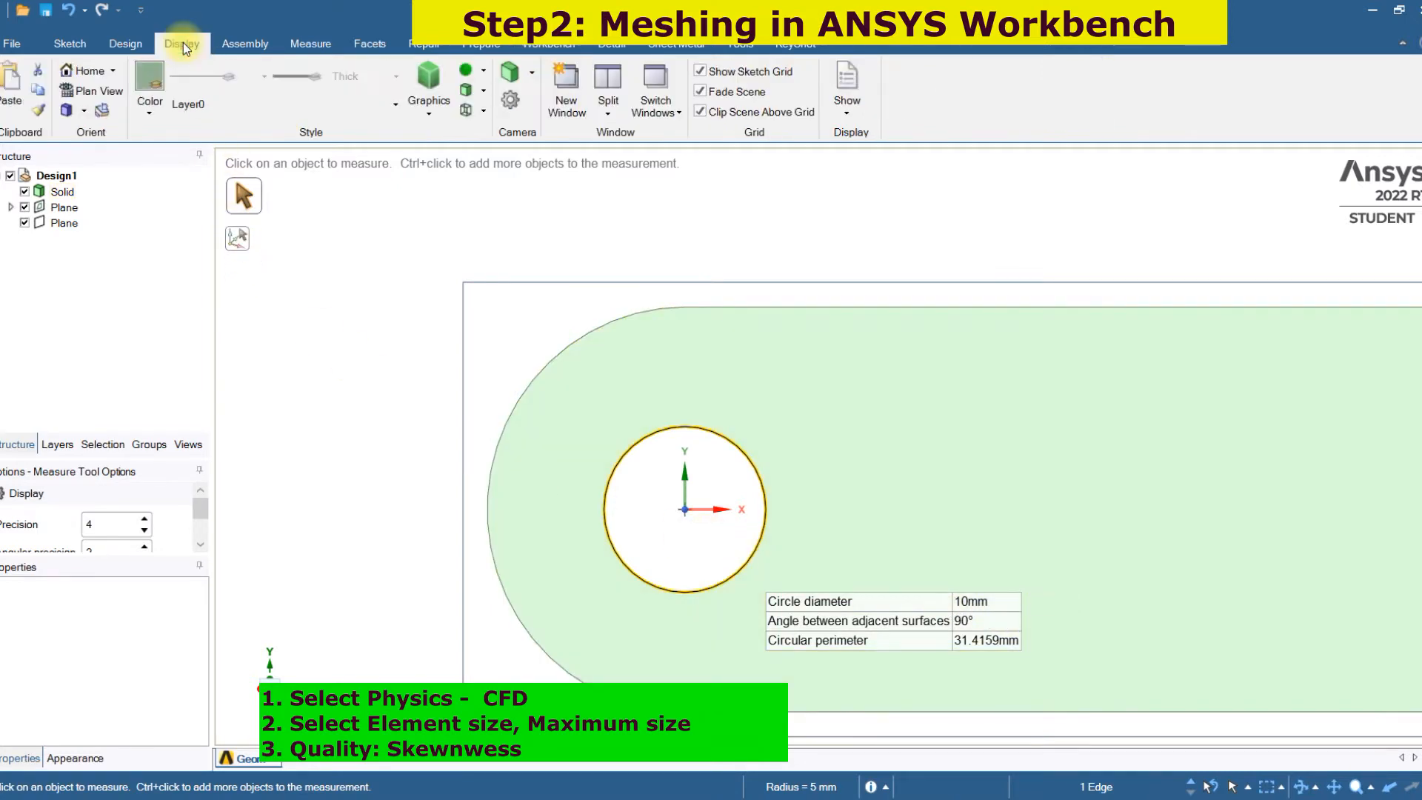
pyautogui.click(245, 46)
pyautogui.click(310, 43)
pyautogui.click(101, 90)
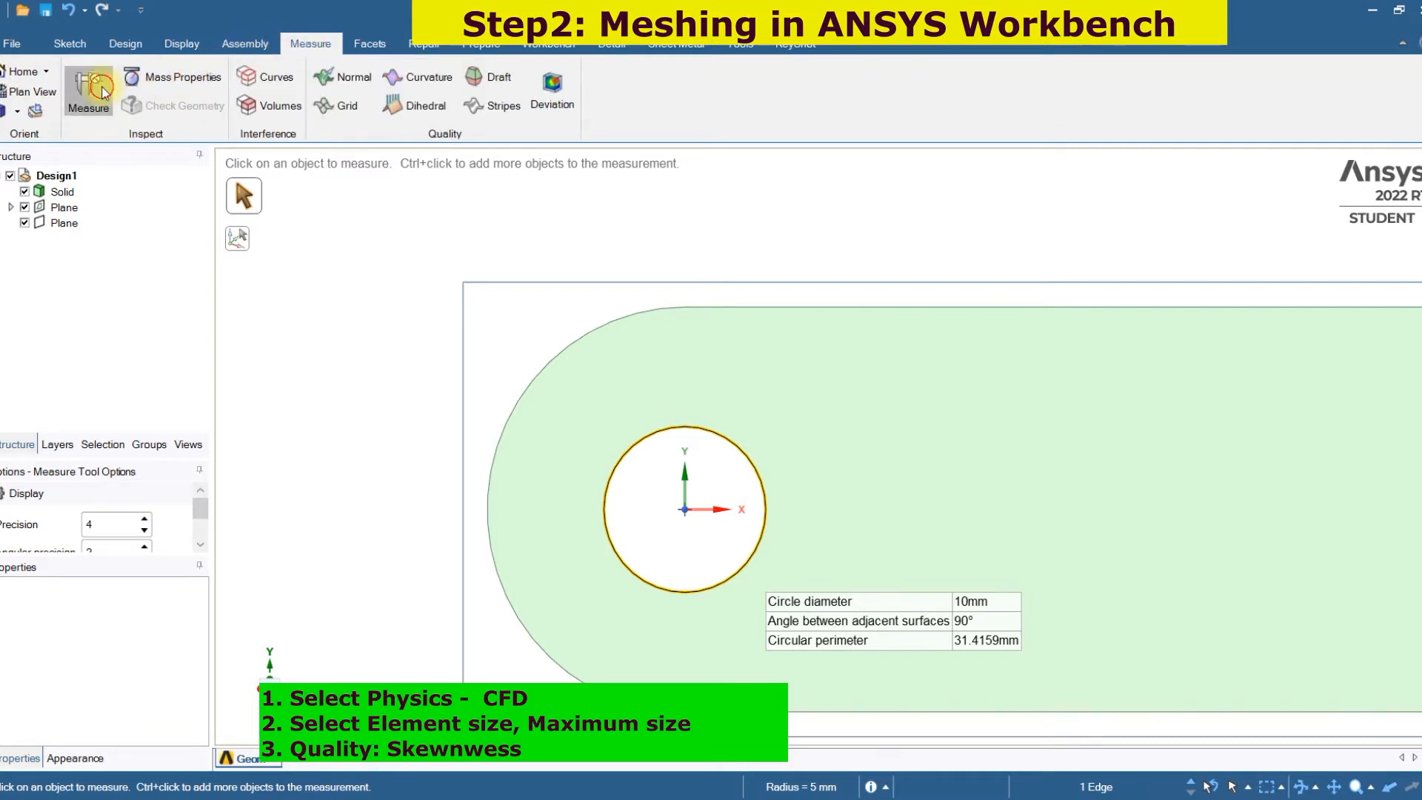
pyautogui.click(630, 461)
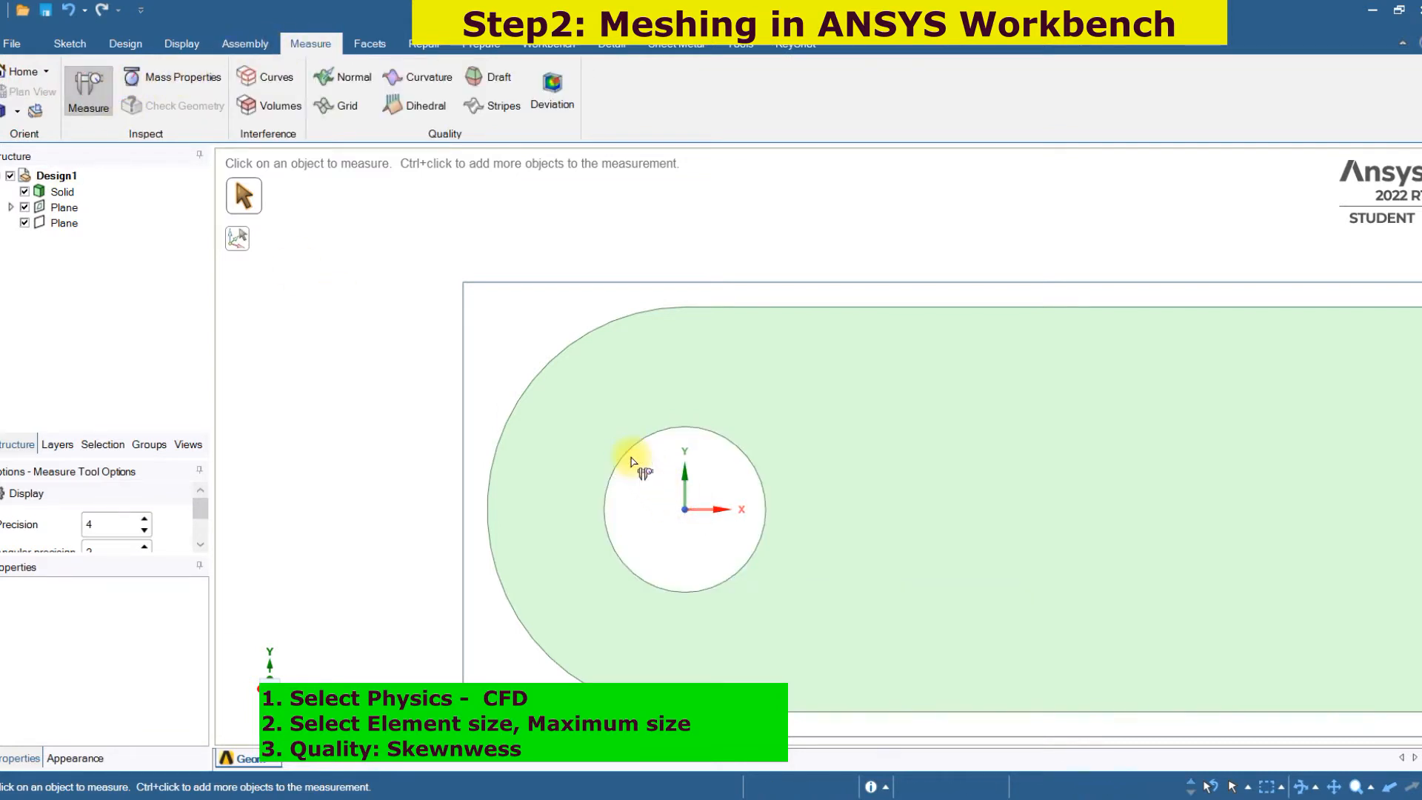
pyautogui.click(630, 458)
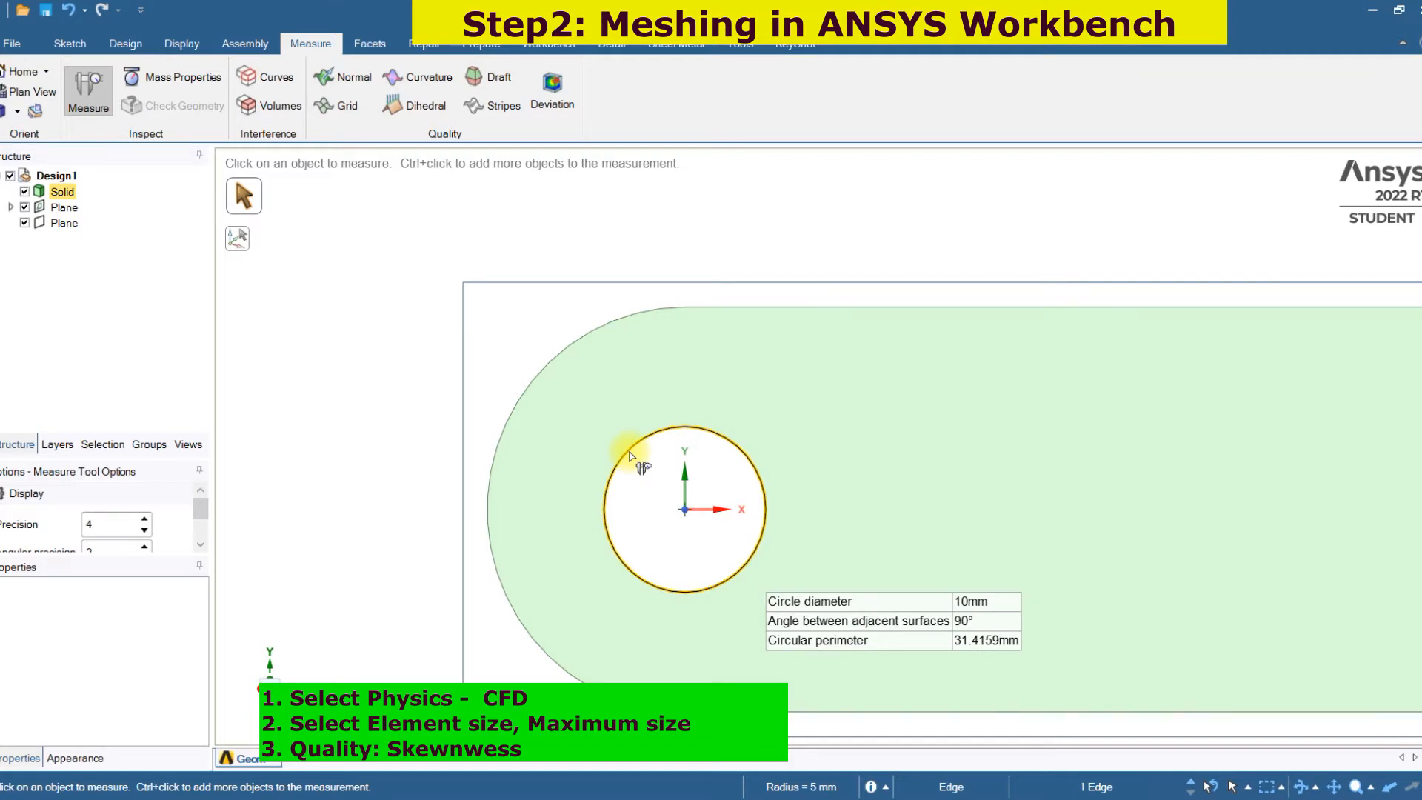
pyautogui.click(824, 461)
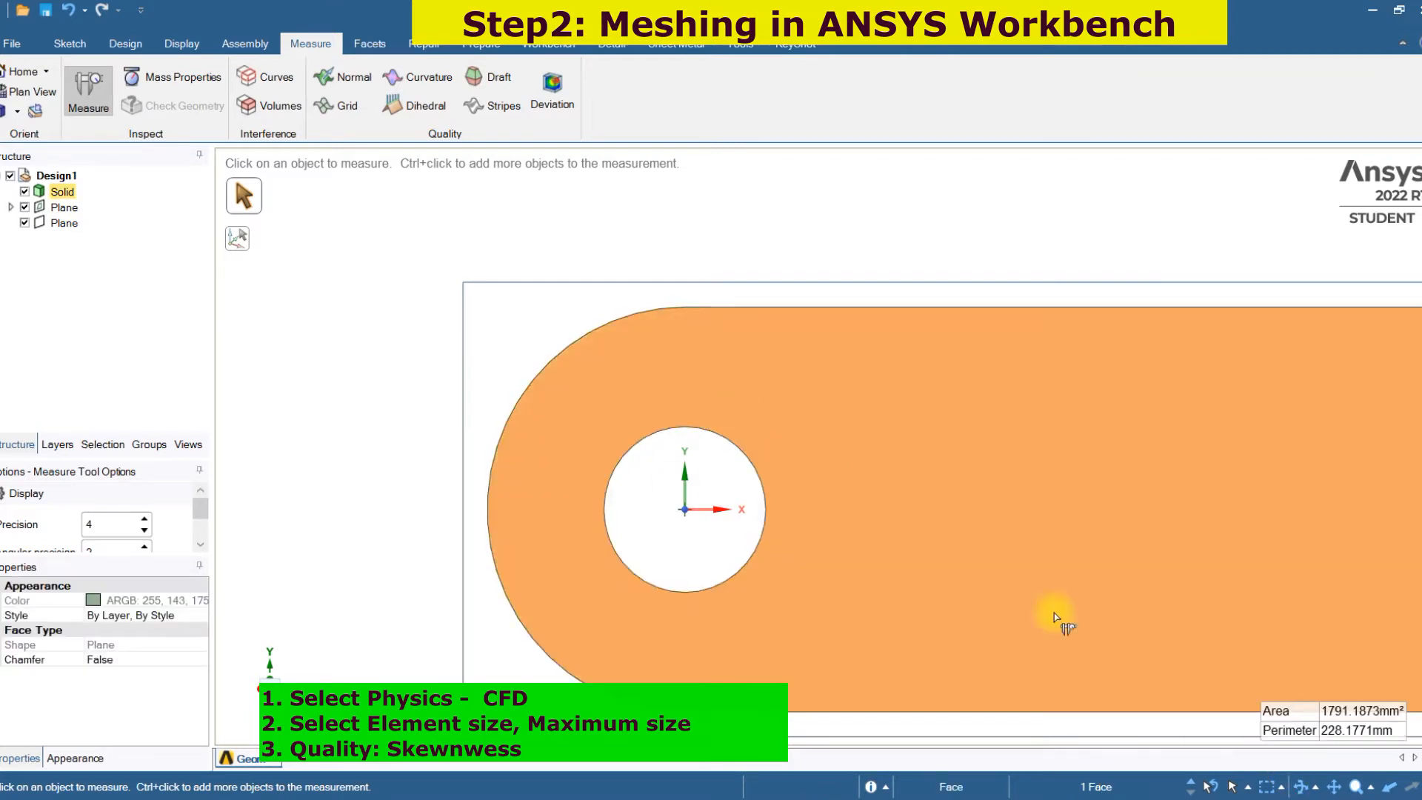
pyautogui.moveTo(679, 367); pyautogui.dragTo(731, 420, button='right')
pyautogui.moveTo(644, 431); pyautogui.dragTo(689, 415)
pyautogui.moveTo(668, 404); pyautogui.dragTo(678, 443)
pyautogui.moveTo(594, 507)
pyautogui.mouseDown()
pyautogui.moveTo(762, 494)
pyautogui.moveTo(651, 508)
pyautogui.moveTo(824, 566)
pyautogui.mouseUp()
pyautogui.click(1281, 787)
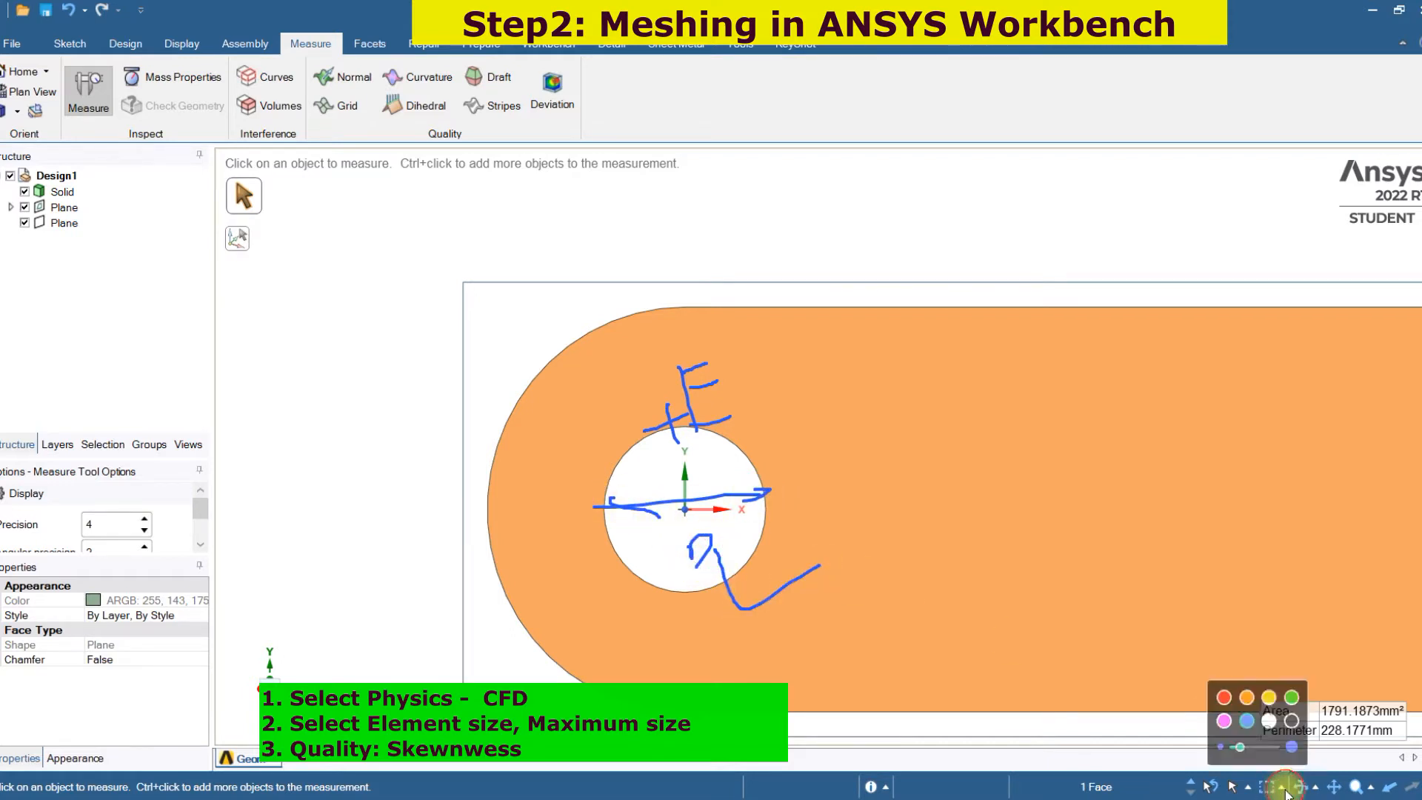
pyautogui.click(1224, 738)
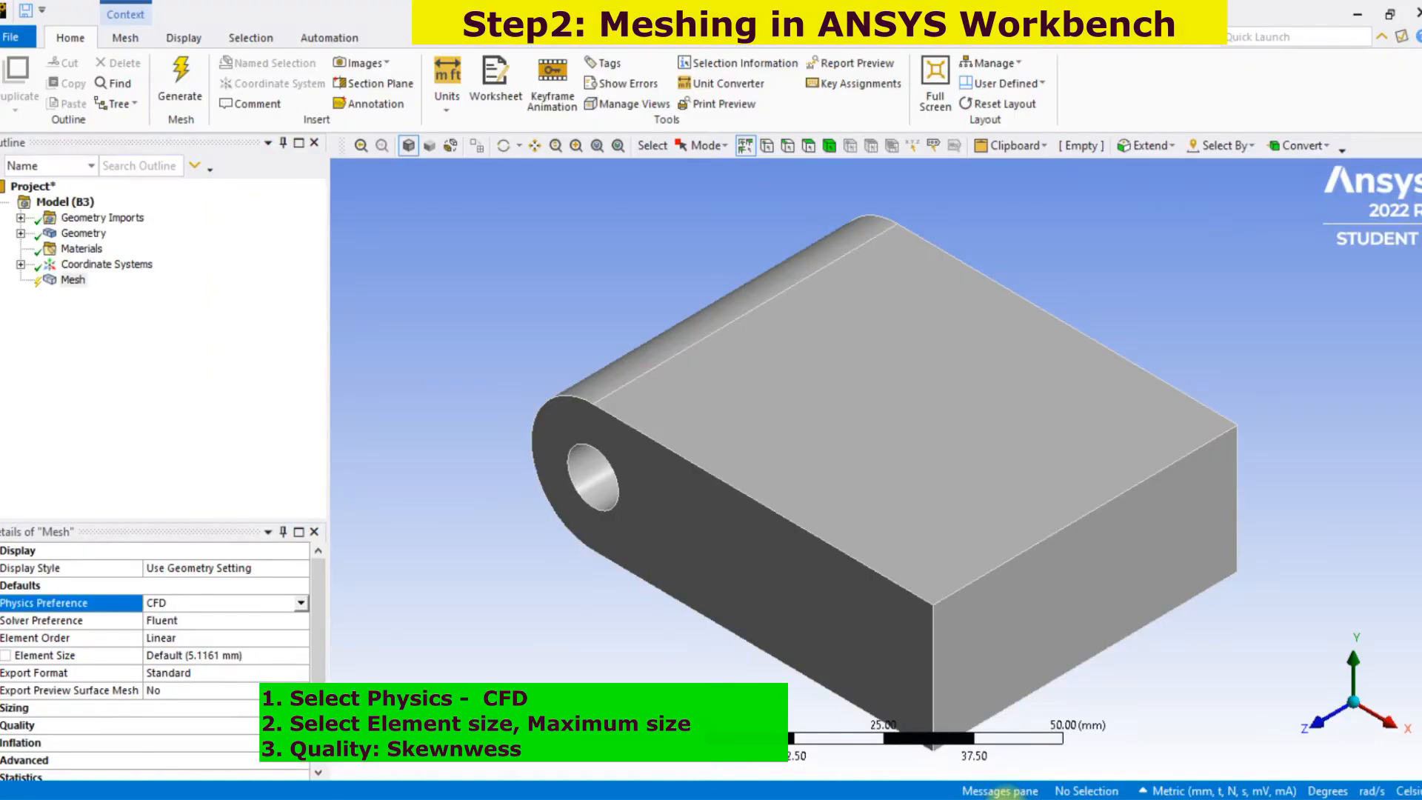
# Step: In the meshing application, set the global element size of the mesh to 2 mm
pyautogui.moveTo(711, 554)
pyautogui.mouseDown(button='middle')
pyautogui.moveTo(803, 502)
pyautogui.moveTo(724, 514)
pyautogui.mouseUp(button='middle')
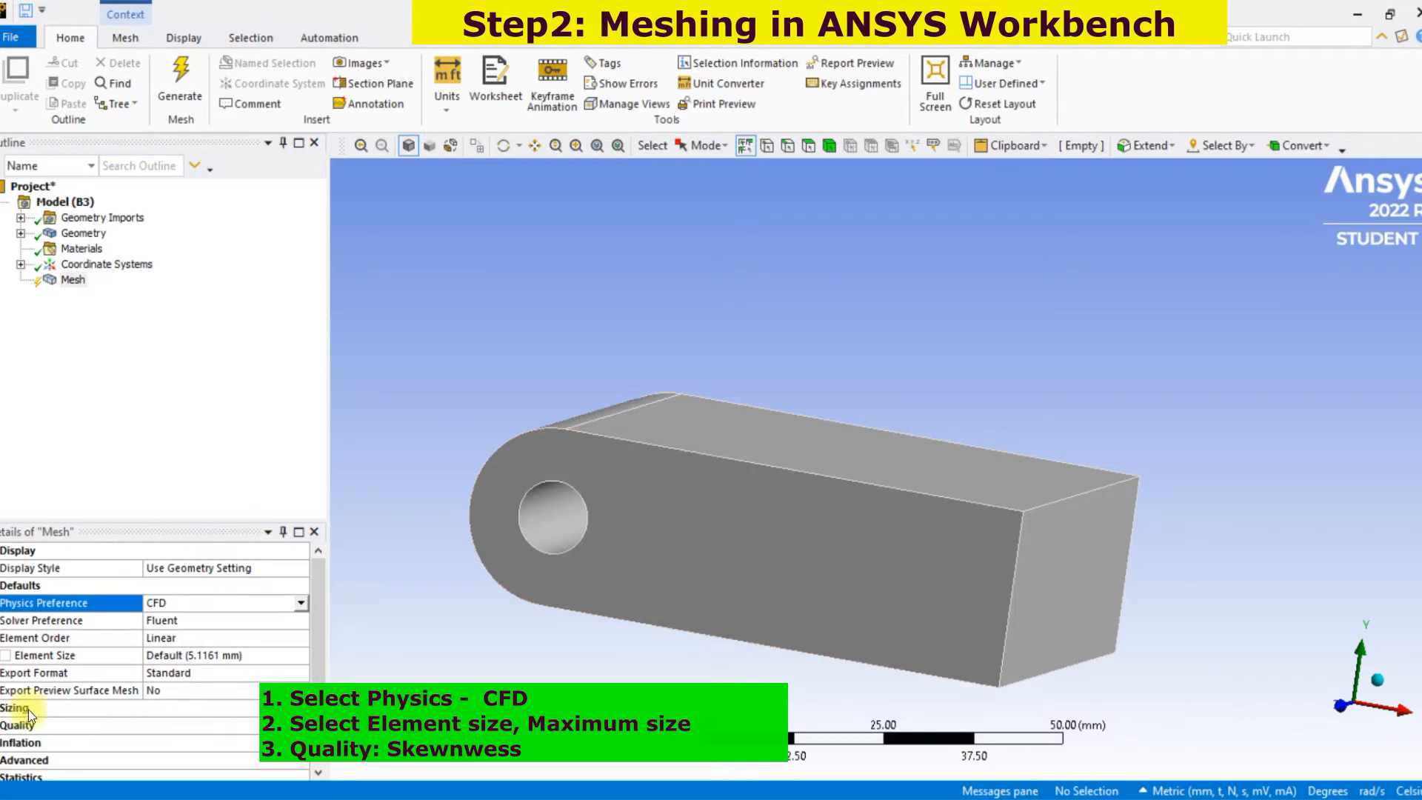
pyautogui.click(262, 657)
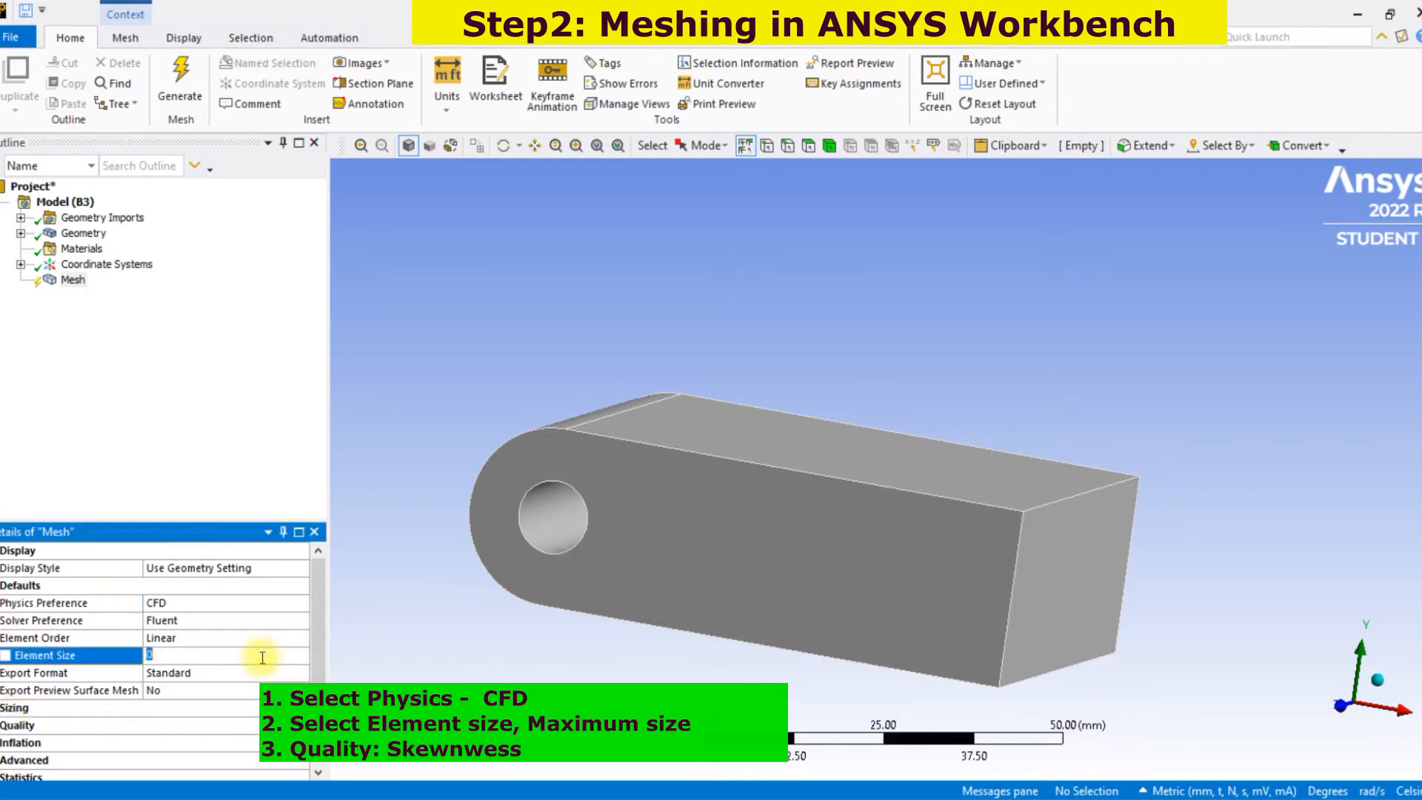
pyautogui.write('2')
pyautogui.press('Return')
pyautogui.scroll(-1, 217, 666)
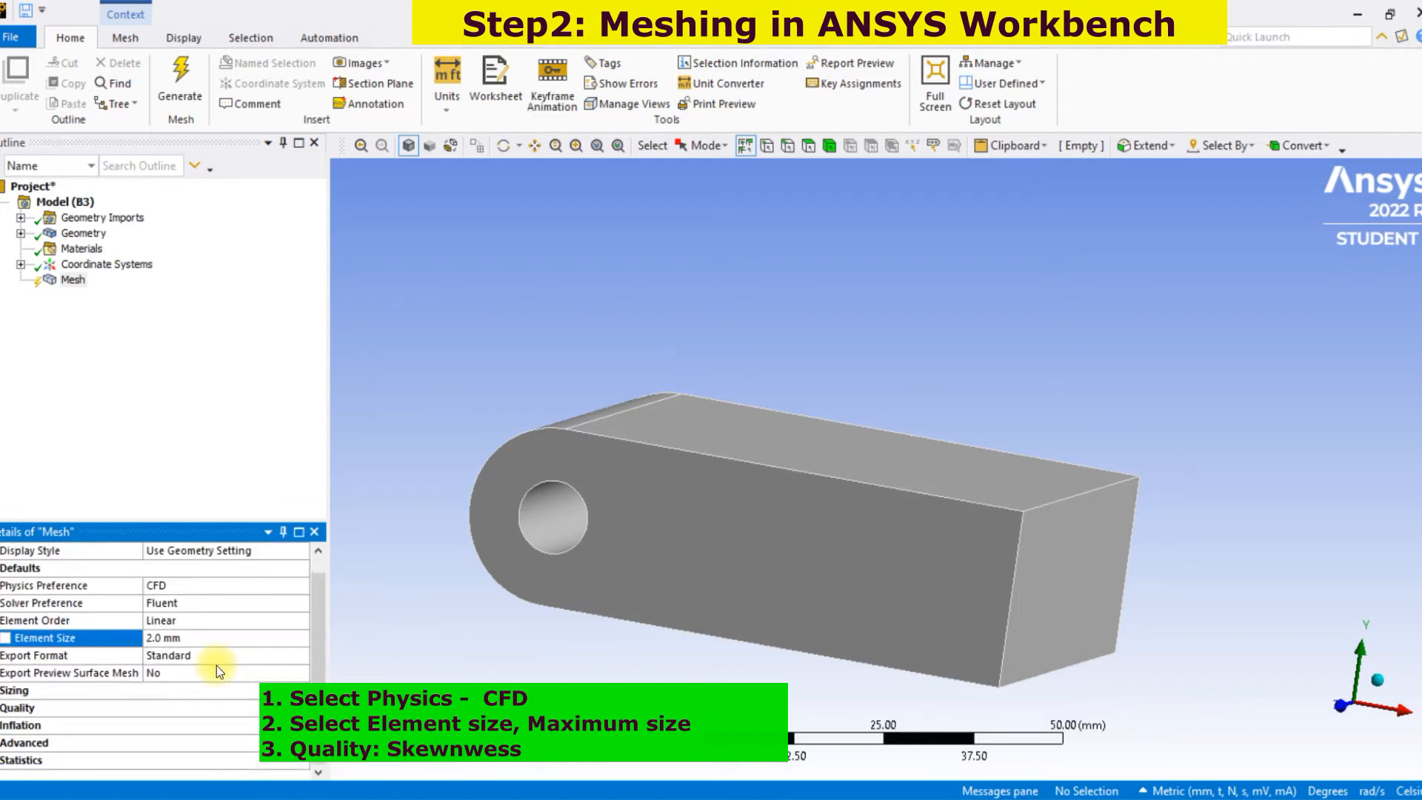
# Step: Expand the mesh's sizing settings and set the max size to 2 mm
pyautogui.click(4, 691)
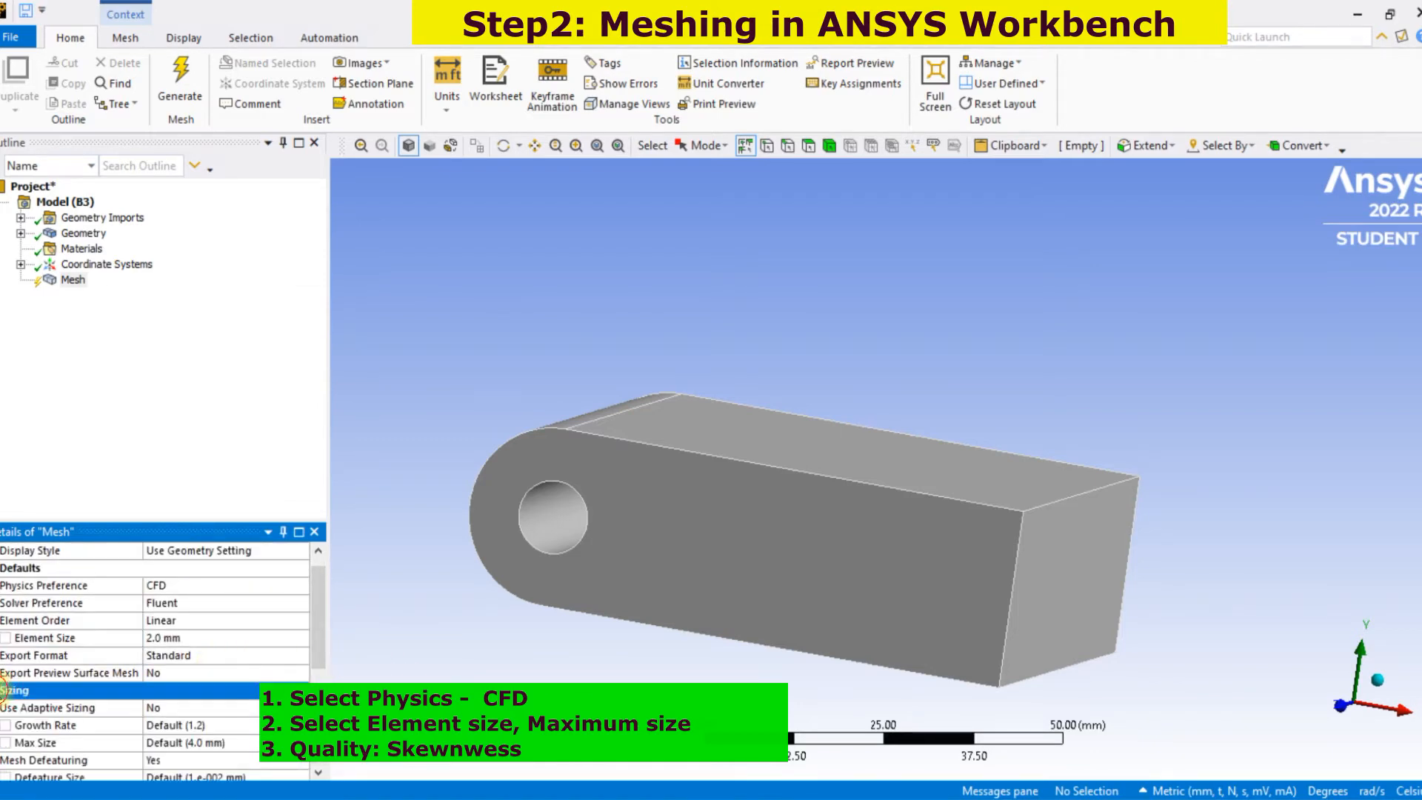
pyautogui.scroll(-2, 40, 700)
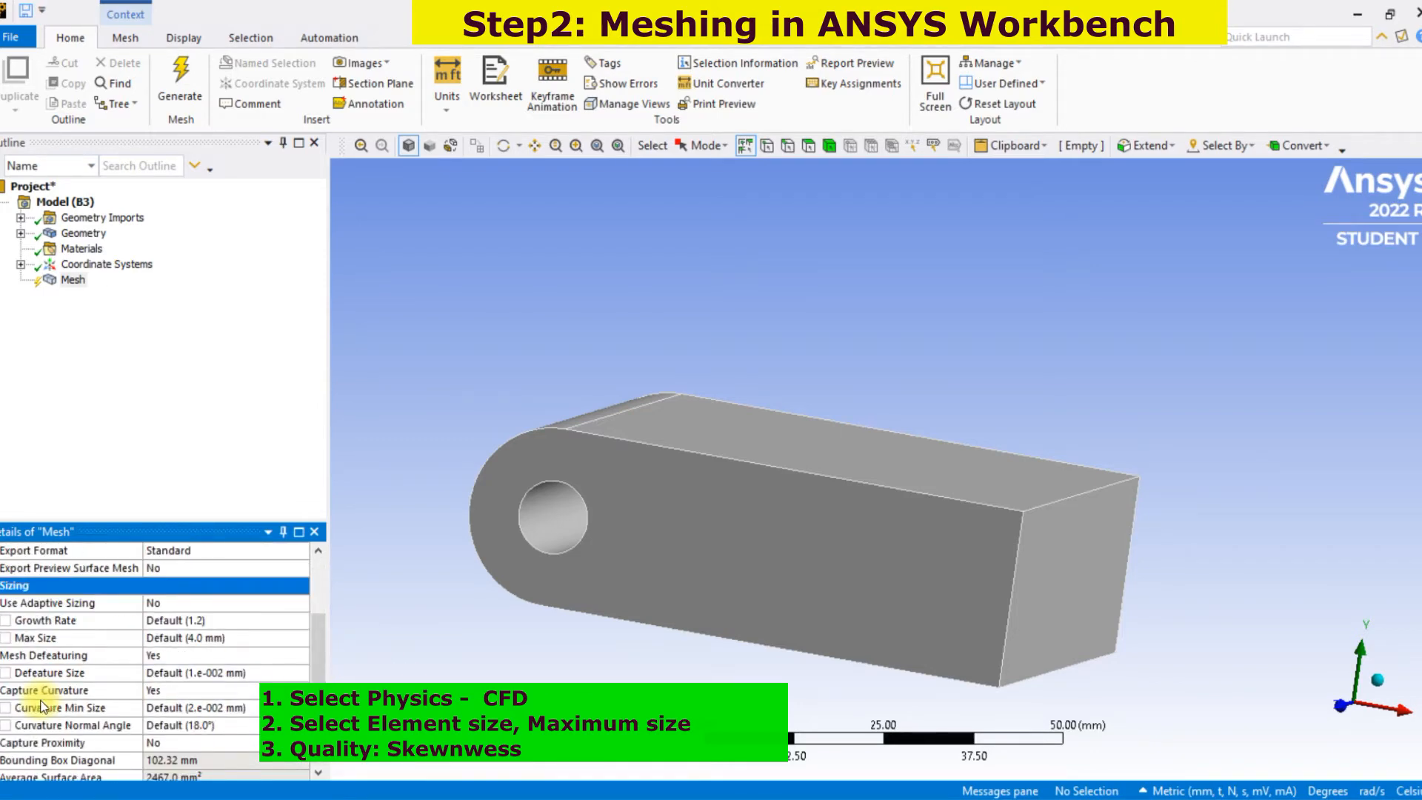
pyautogui.click(252, 639)
pyautogui.write('2')
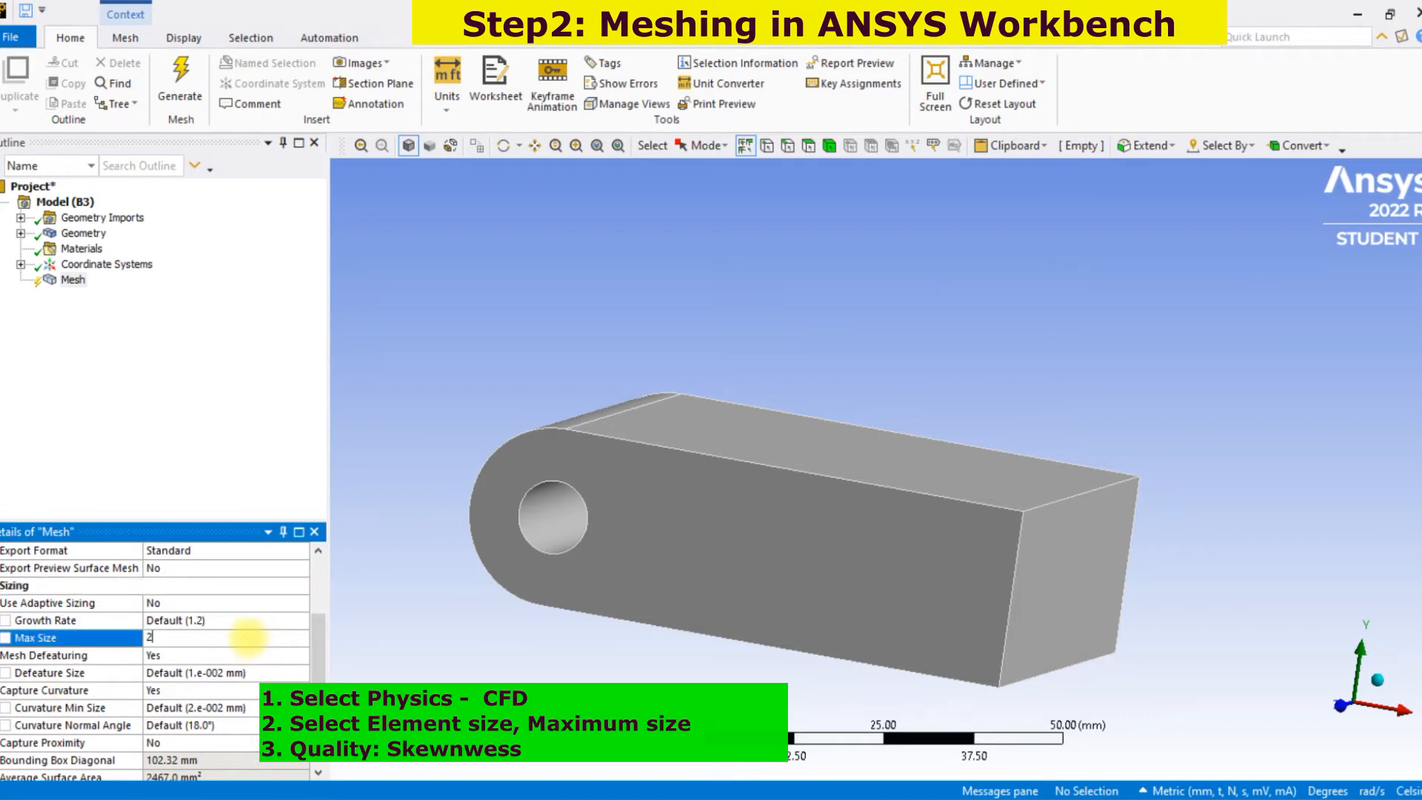
pyautogui.press('Return')
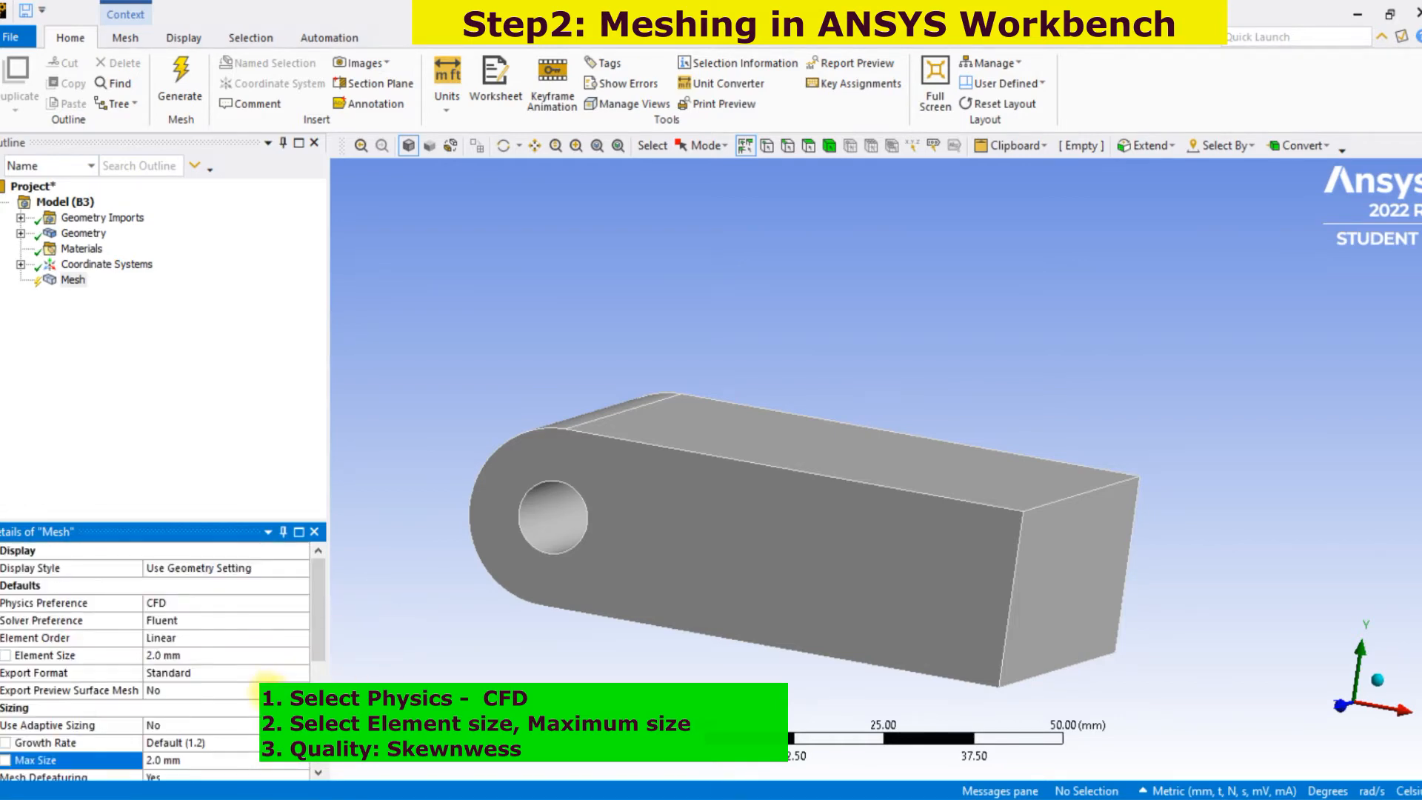
pyautogui.scroll(-2, 268, 680)
pyautogui.click(194, 656)
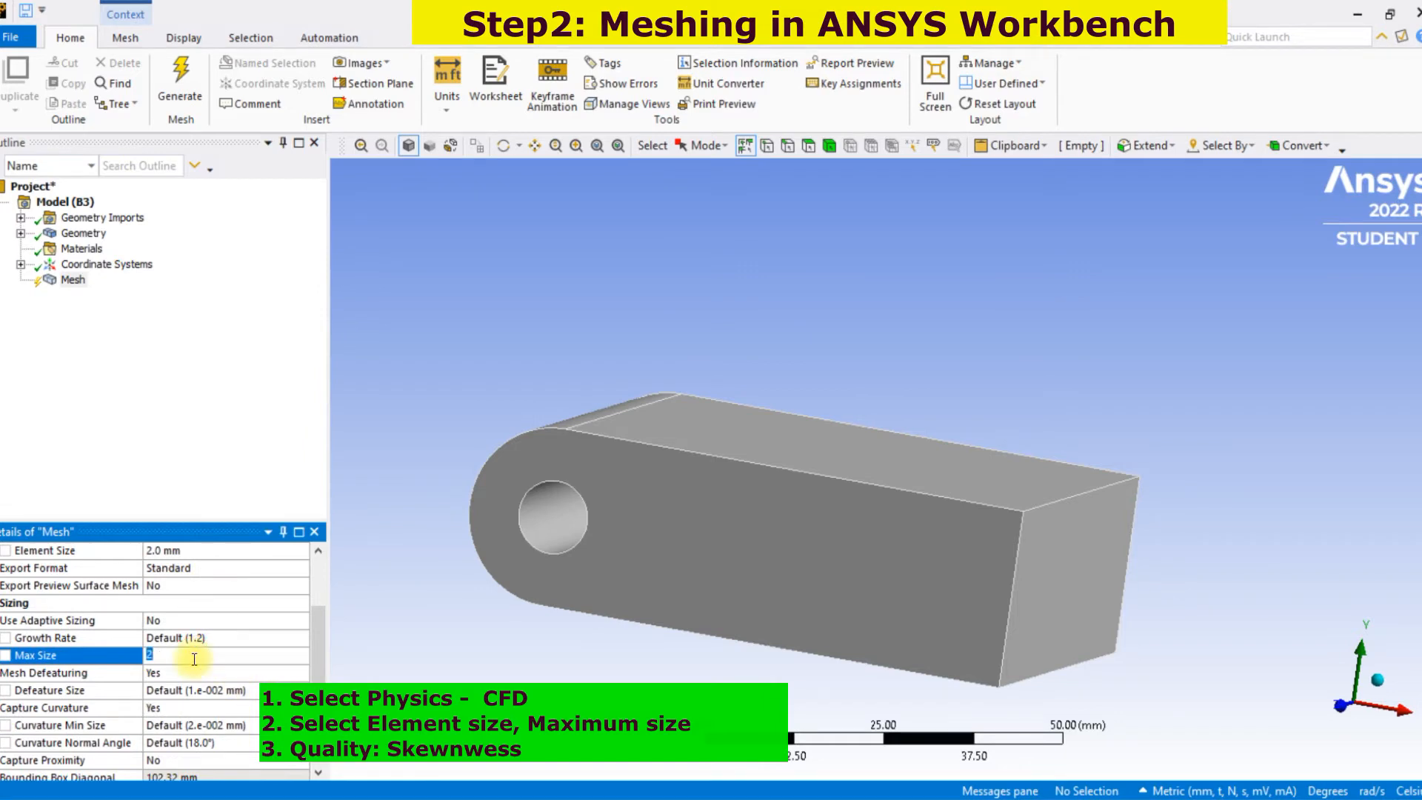
pyautogui.scroll(-2, 194, 659)
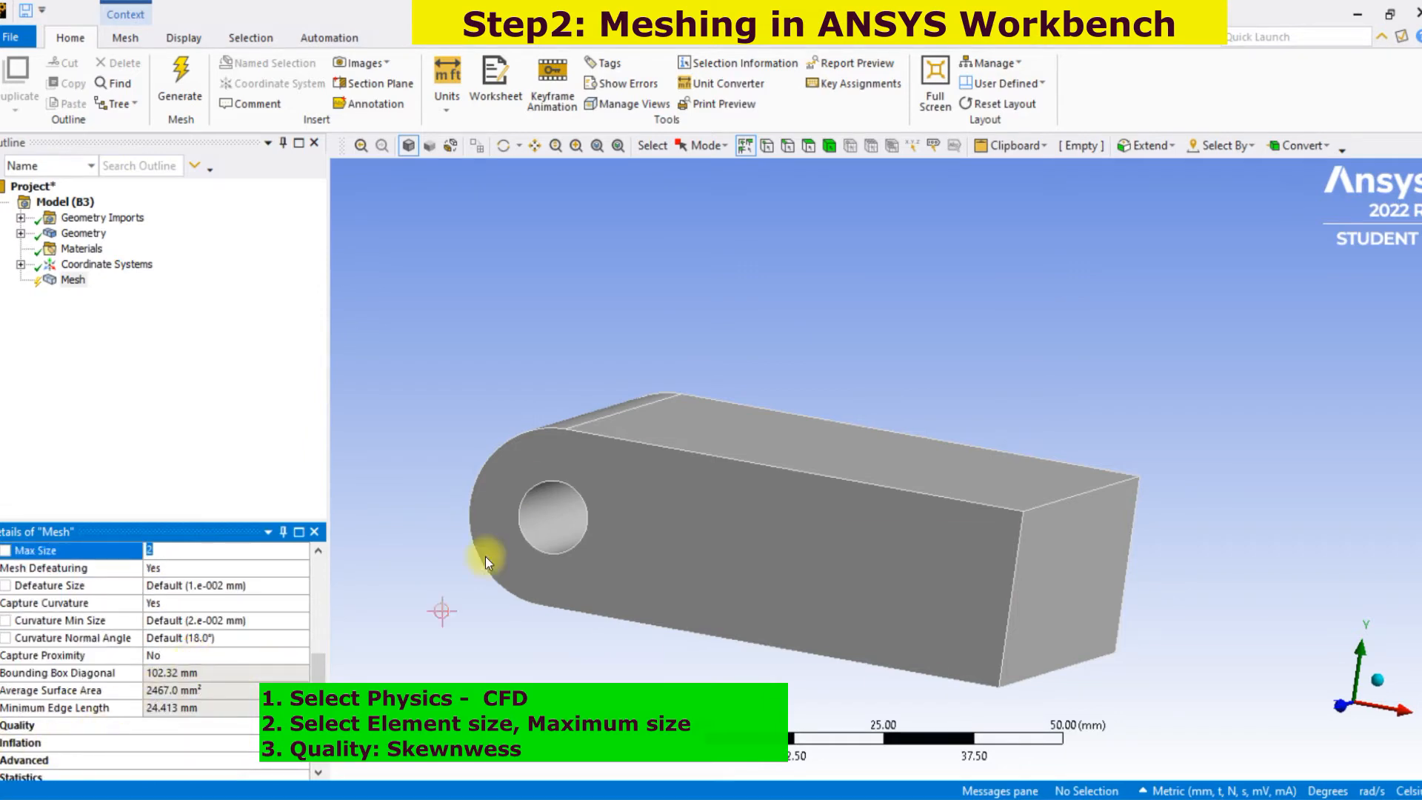
# Step: Insert a body sizing control on the solid body, keeping the default element size
pyautogui.click(828, 147)
pyautogui.click(723, 475)
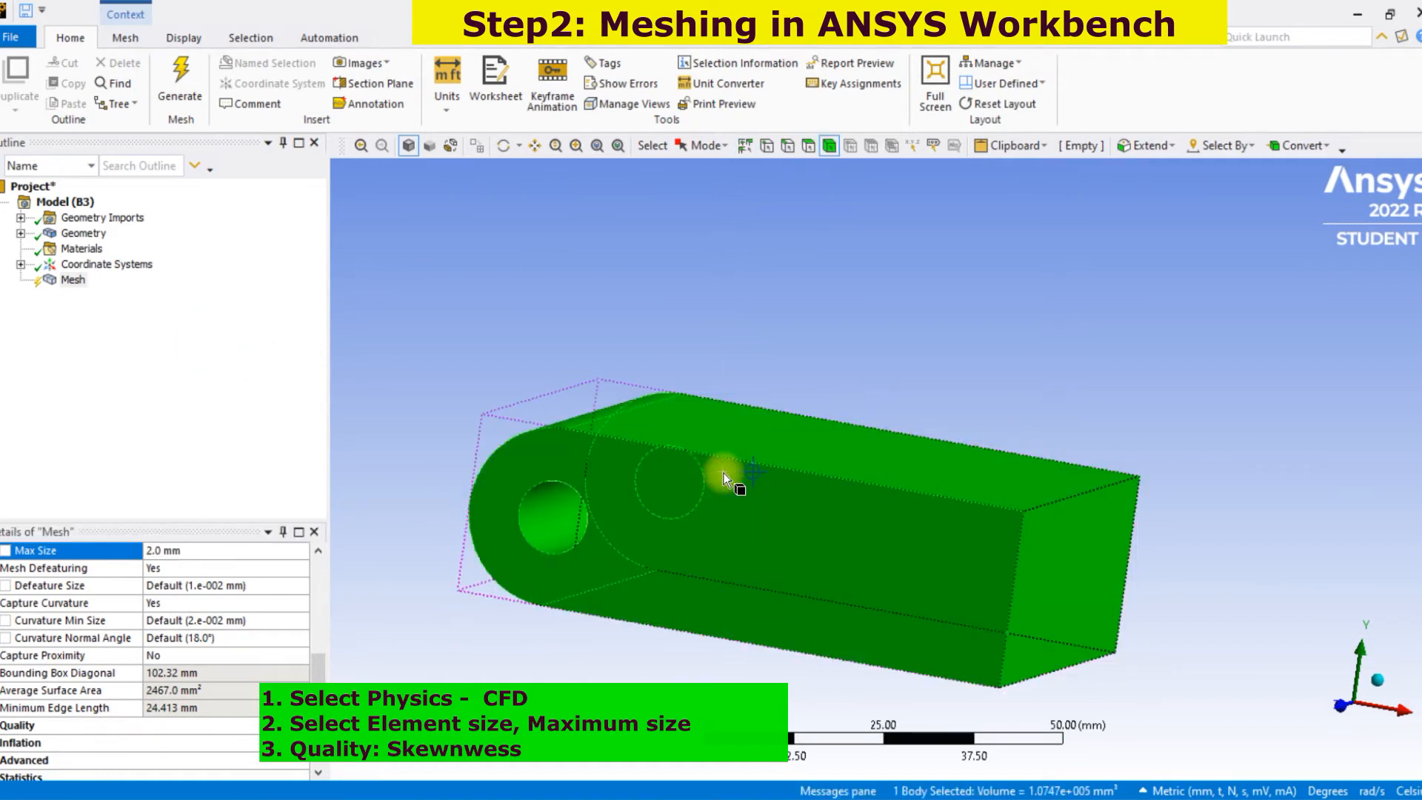
pyautogui.click(74, 280)
pyautogui.rightClick(680, 519)
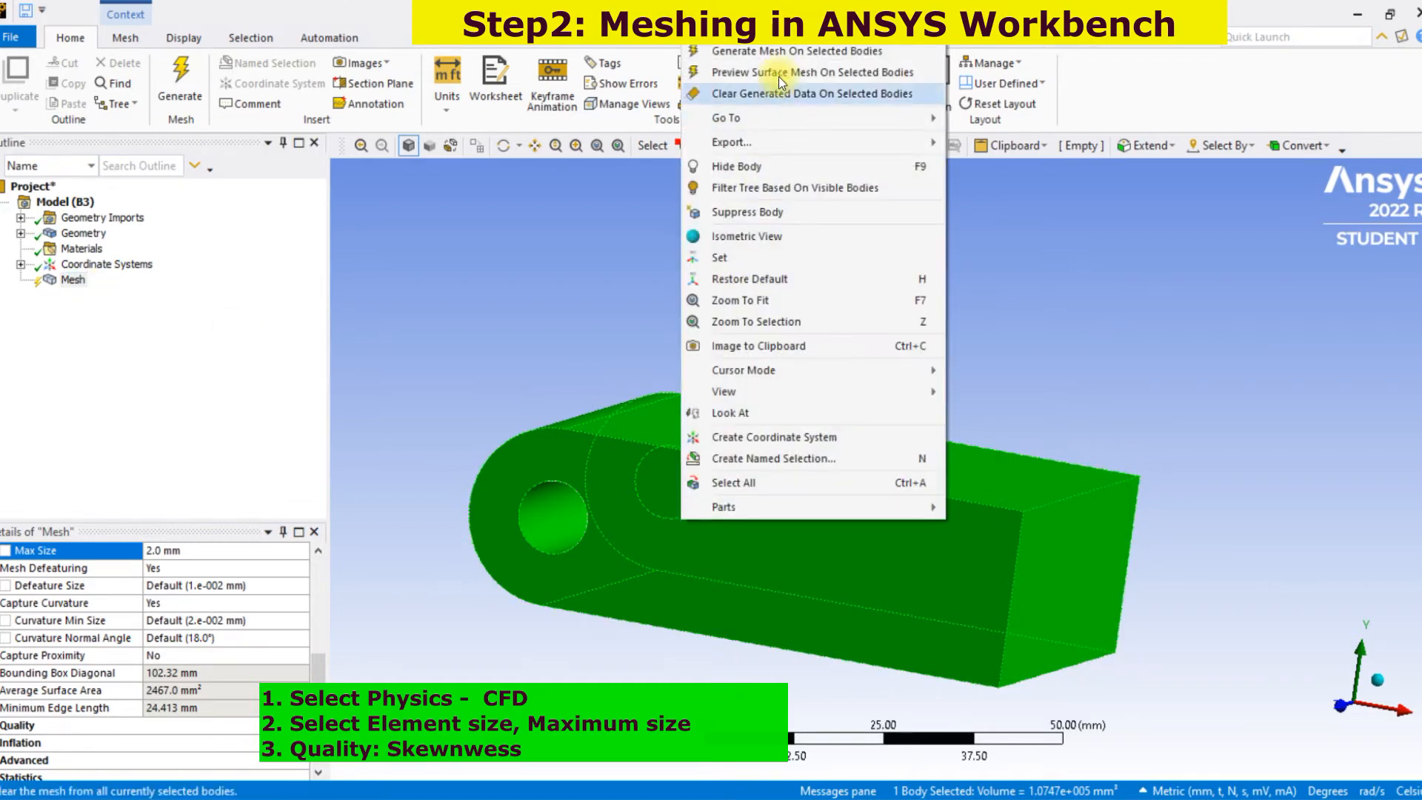
pyautogui.click(1178, 52)
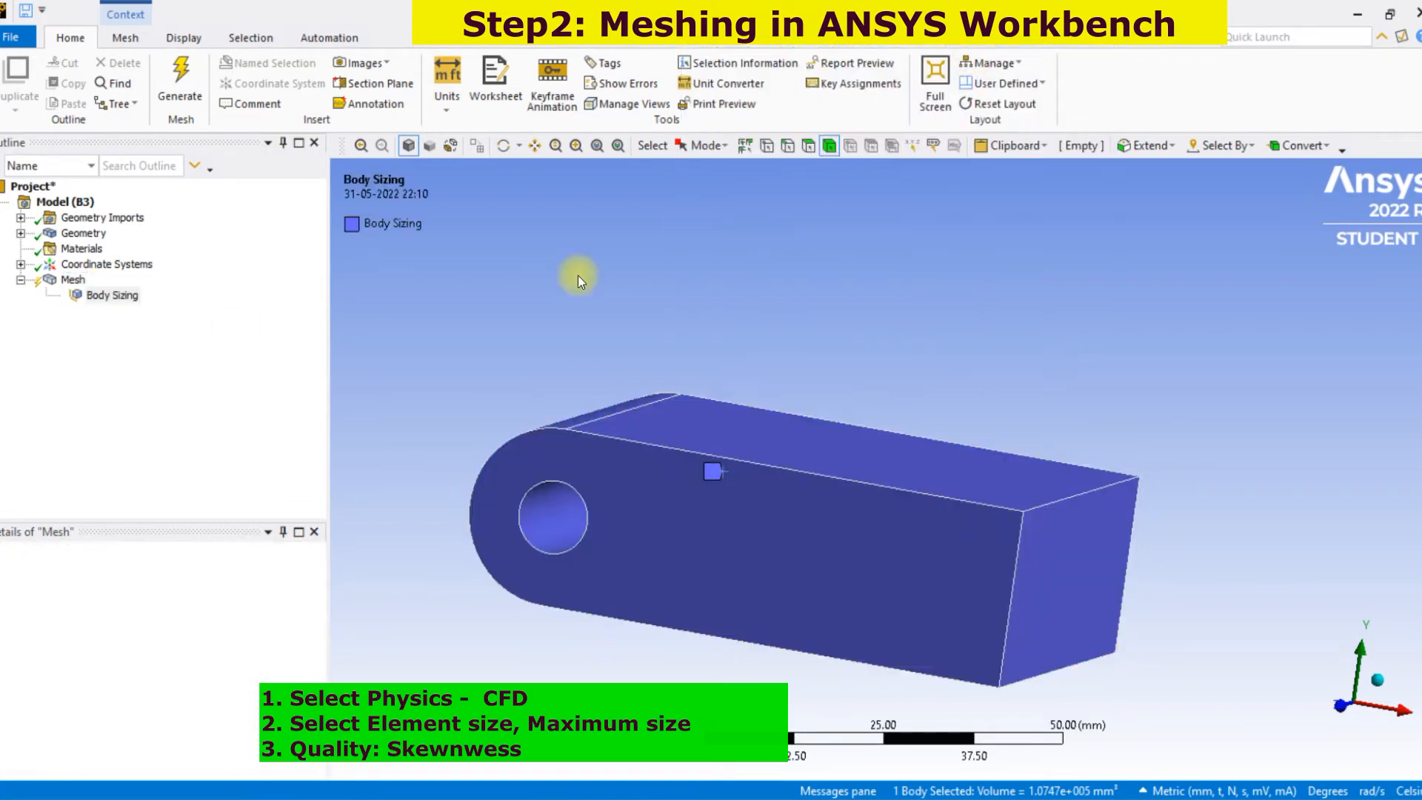
pyautogui.click(200, 655)
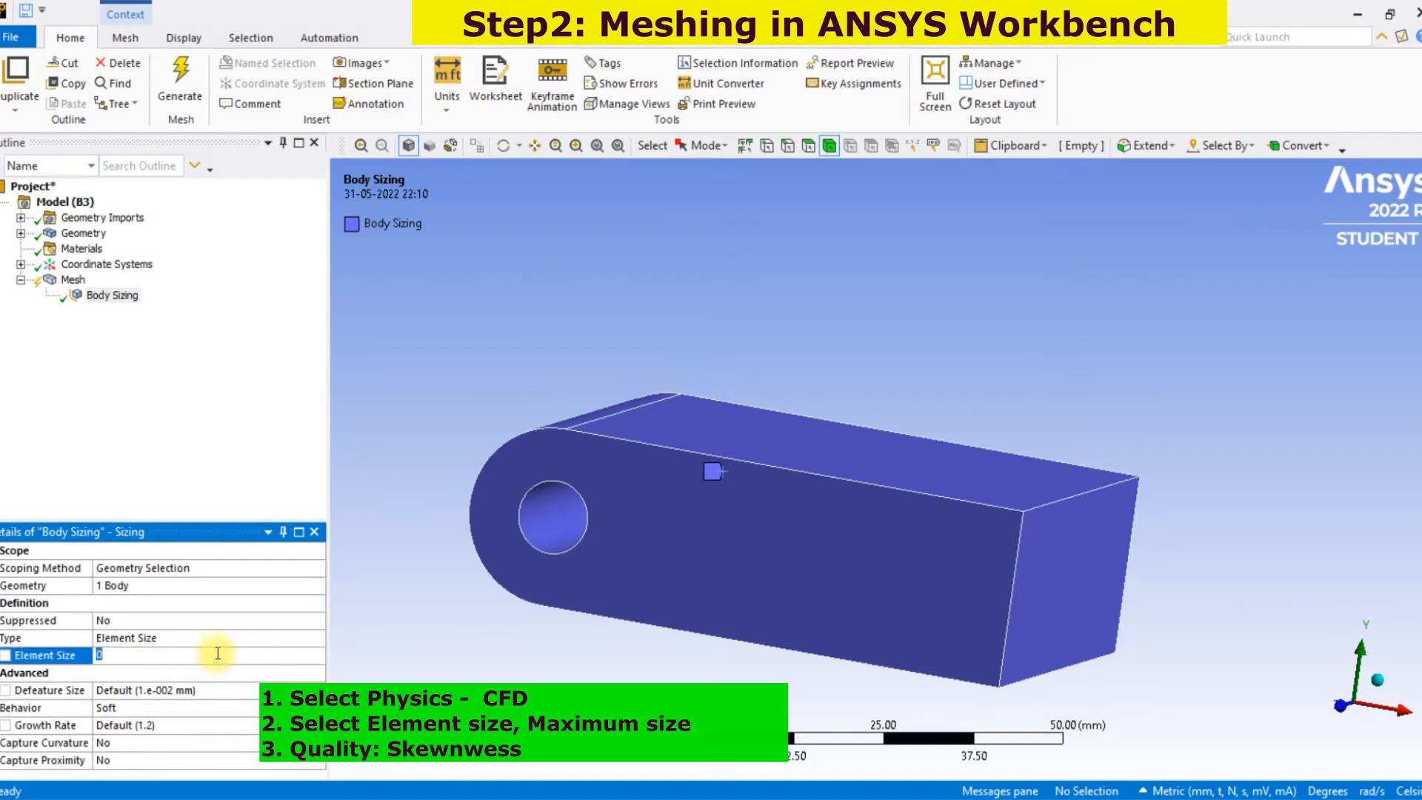
# Step: Insert an inflation control under Mesh and apply the solid body as its geometry
pyautogui.moveTo(402, 514); pyautogui.dragTo(438, 491, button='middle')
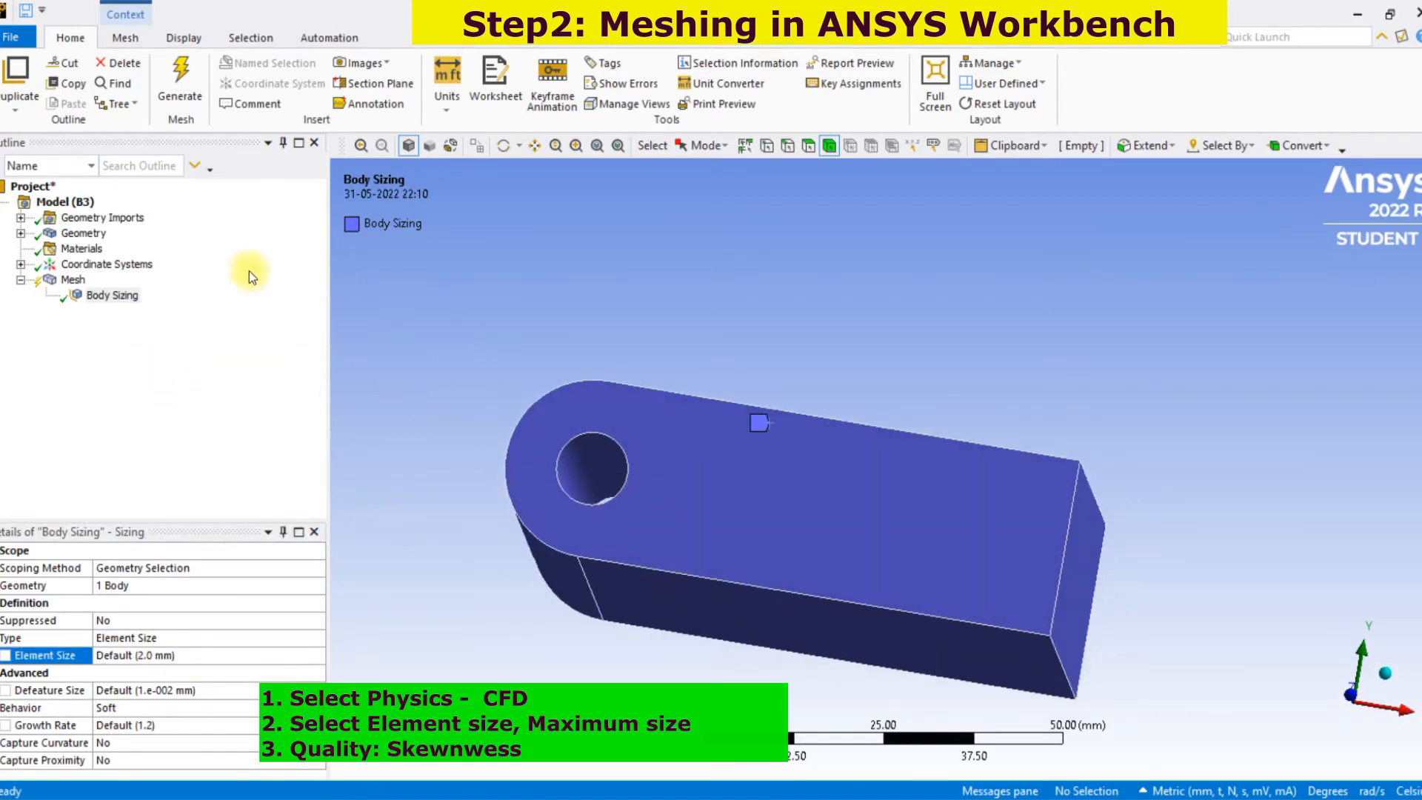
pyautogui.rightClick(99, 295)
pyautogui.moveTo(130, 304)
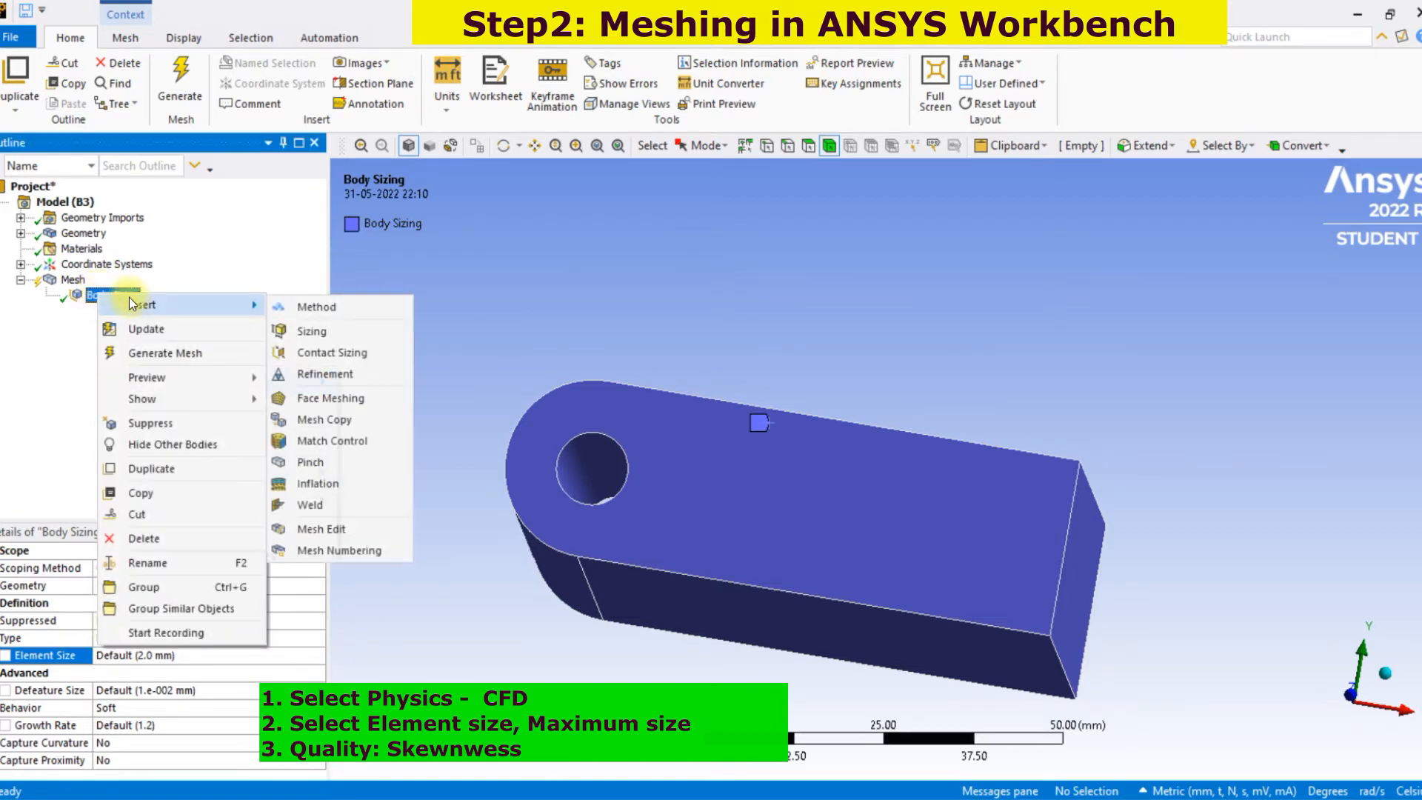
pyautogui.click(332, 486)
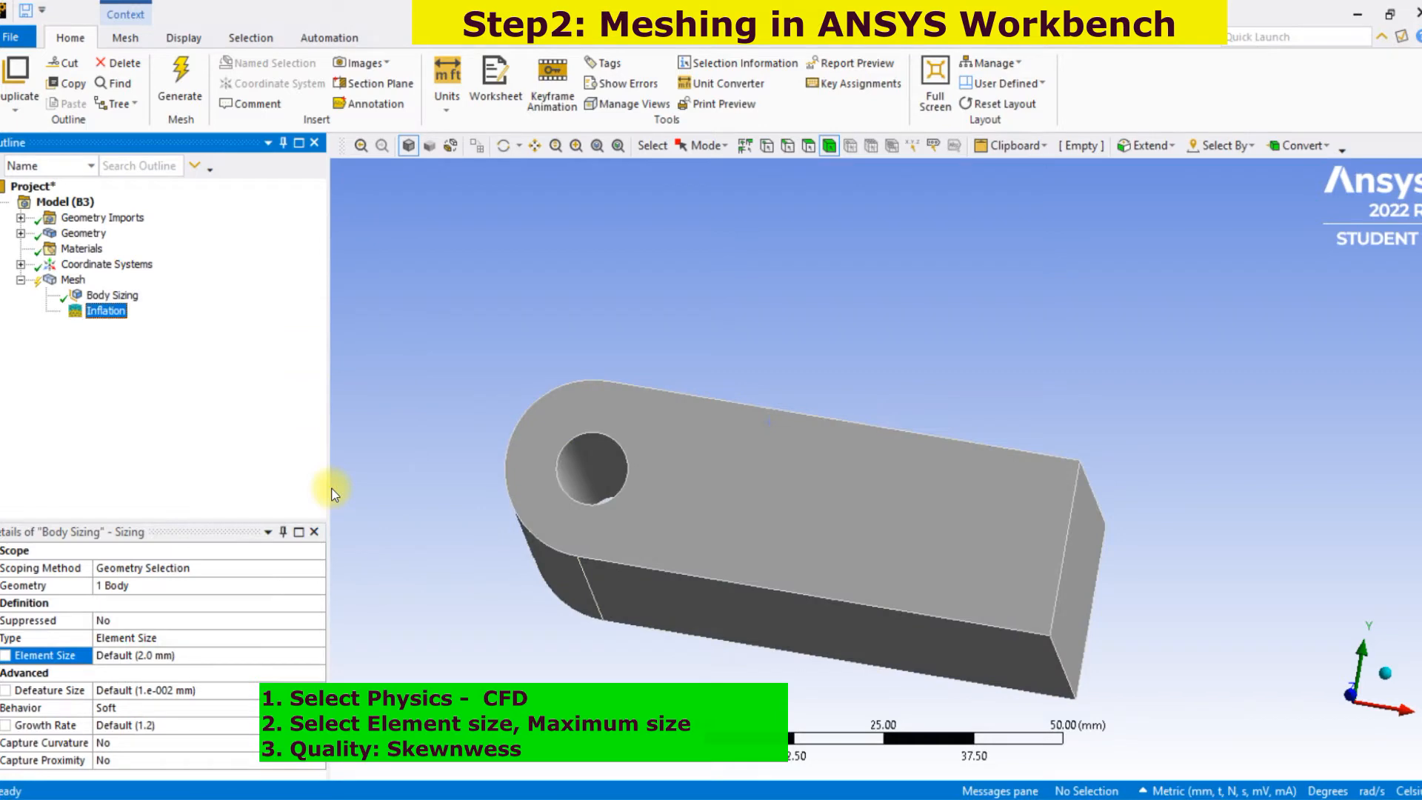
pyautogui.click(570, 467)
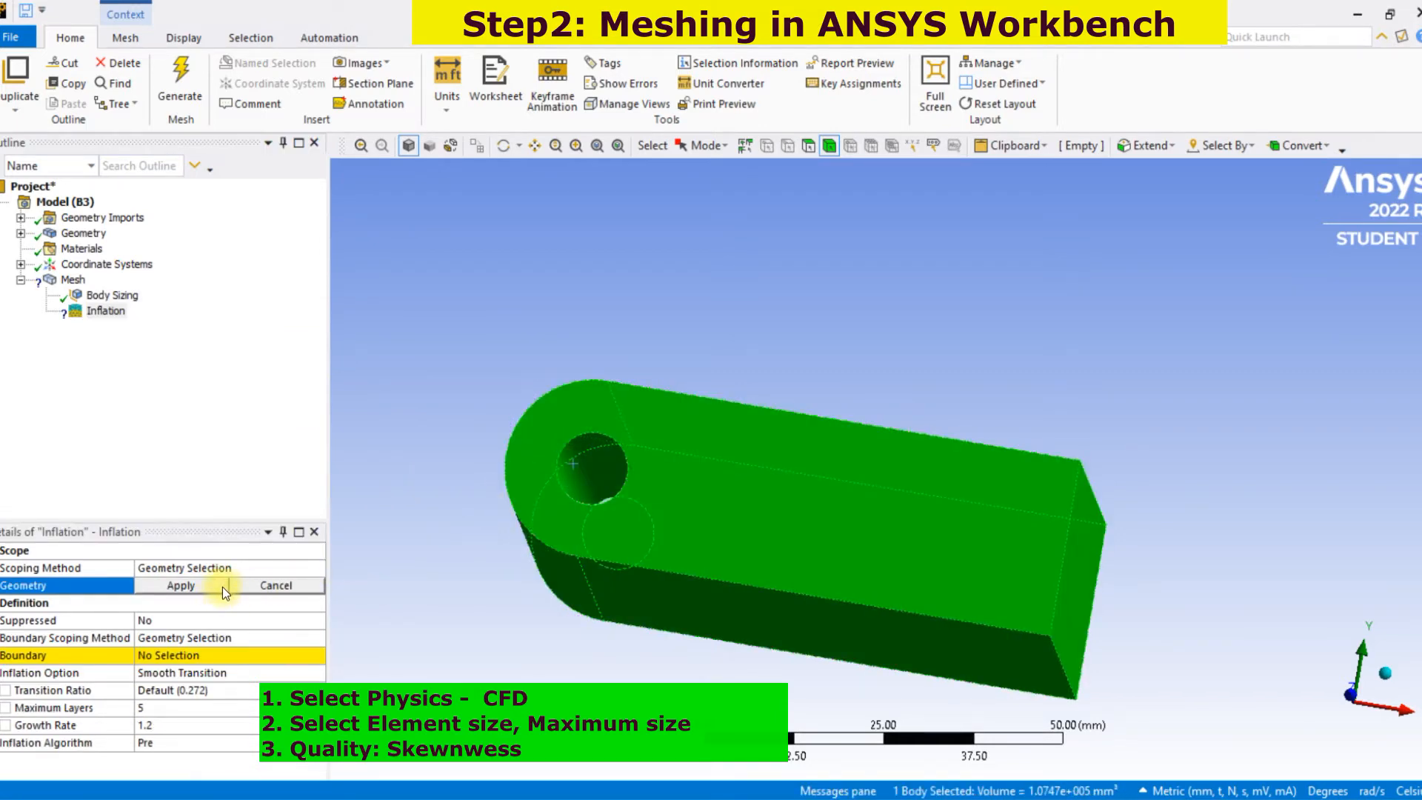
pyautogui.click(828, 148)
pyautogui.click(189, 586)
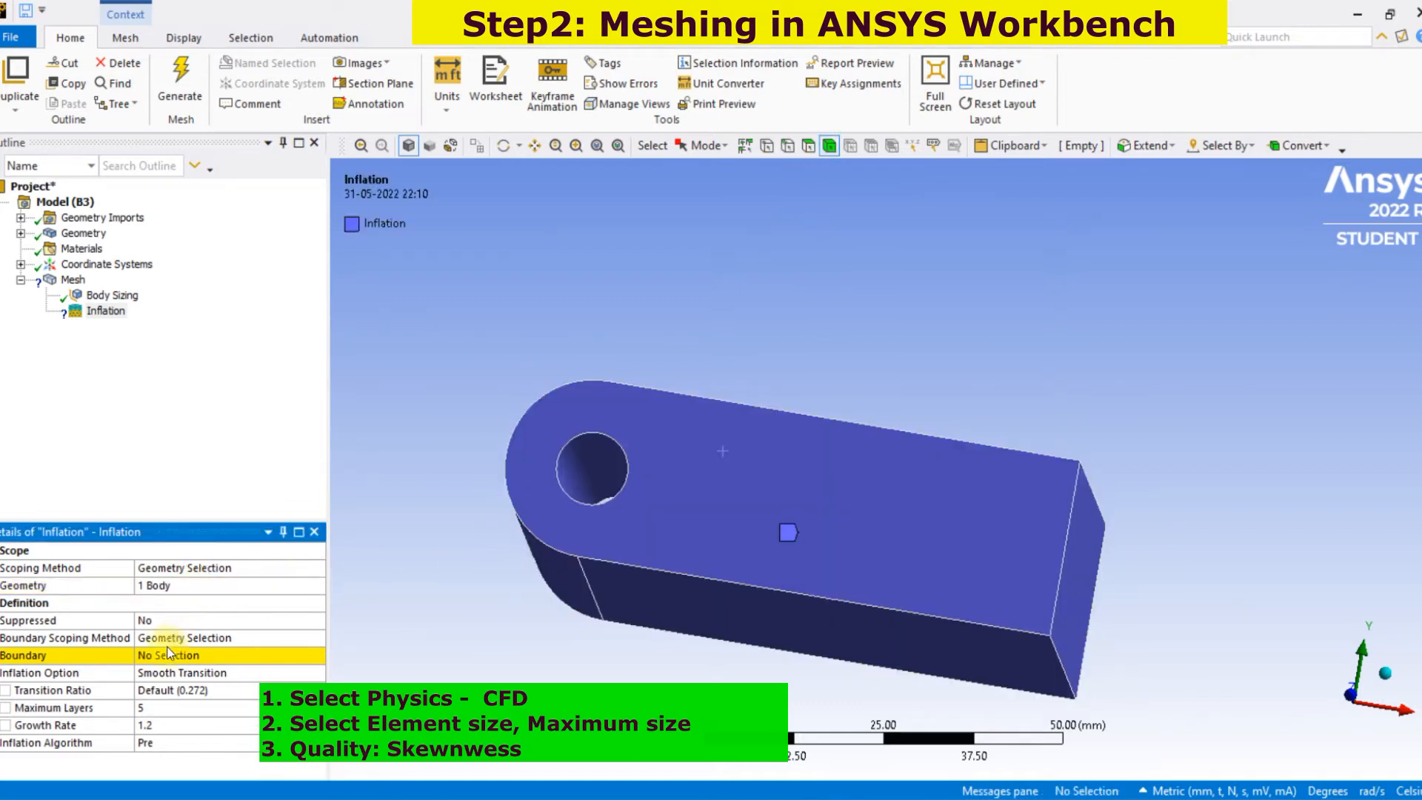
# Step: Apply the cylindrical face of the through hole as the inflation control's boundary
pyautogui.click(168, 653)
pyautogui.click(572, 464)
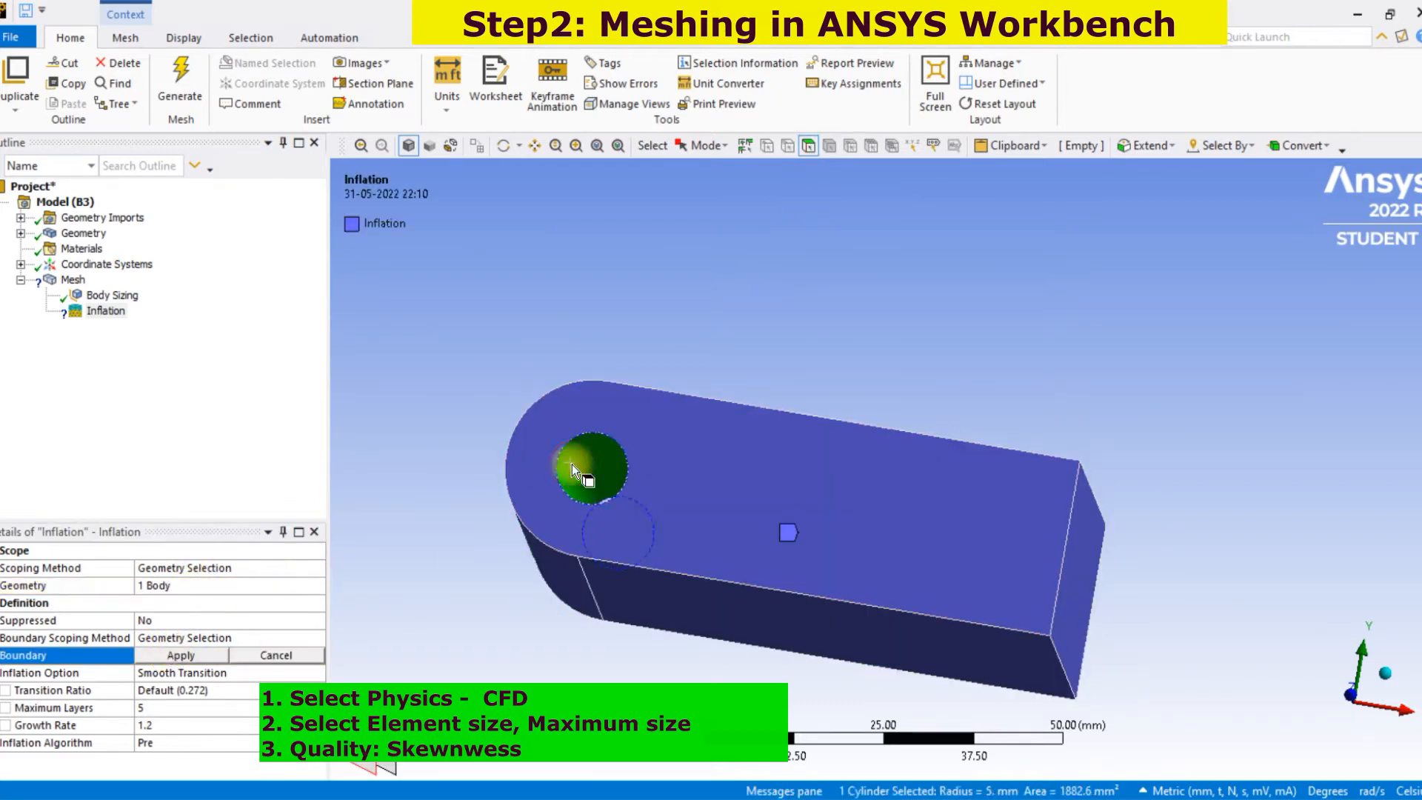
pyautogui.click(209, 657)
pyautogui.moveTo(503, 554); pyautogui.dragTo(509, 573, button='middle')
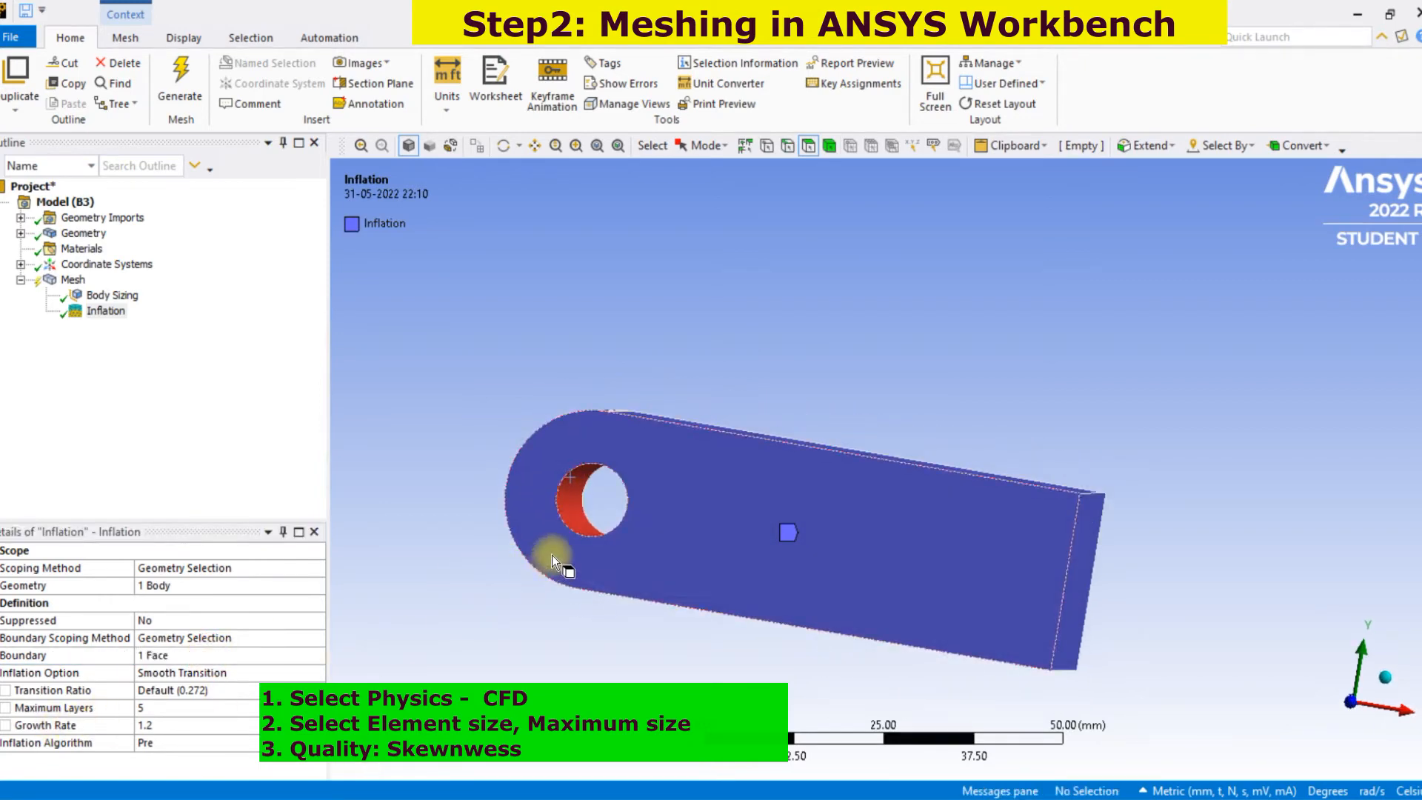
pyautogui.scroll(2, 571, 563)
pyautogui.click(1278, 782)
pyautogui.moveTo(476, 396); pyautogui.dragTo(481, 465)
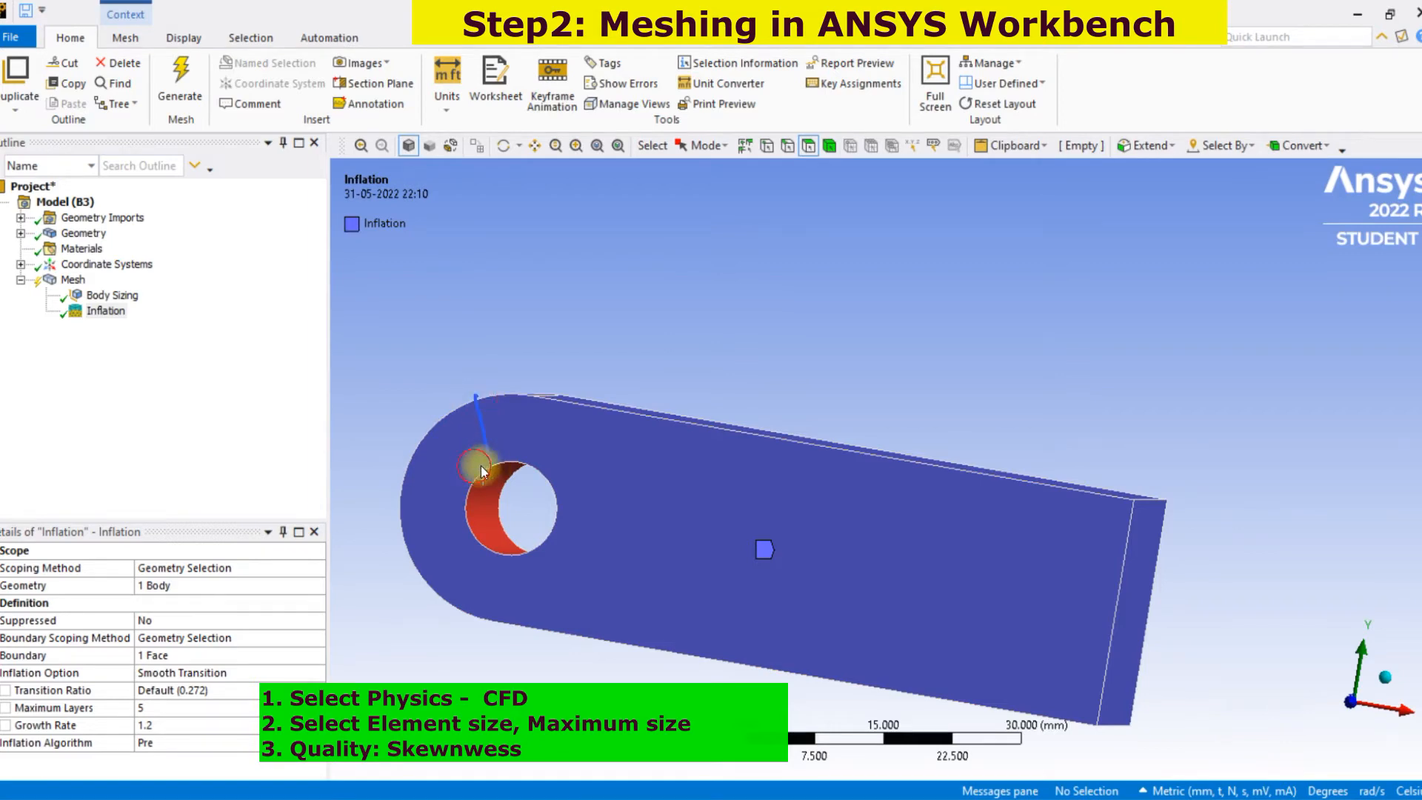
pyautogui.moveTo(454, 424); pyautogui.dragTo(485, 412)
pyautogui.moveTo(550, 482); pyautogui.dragTo(590, 475)
pyautogui.moveTo(474, 508); pyautogui.dragTo(487, 507)
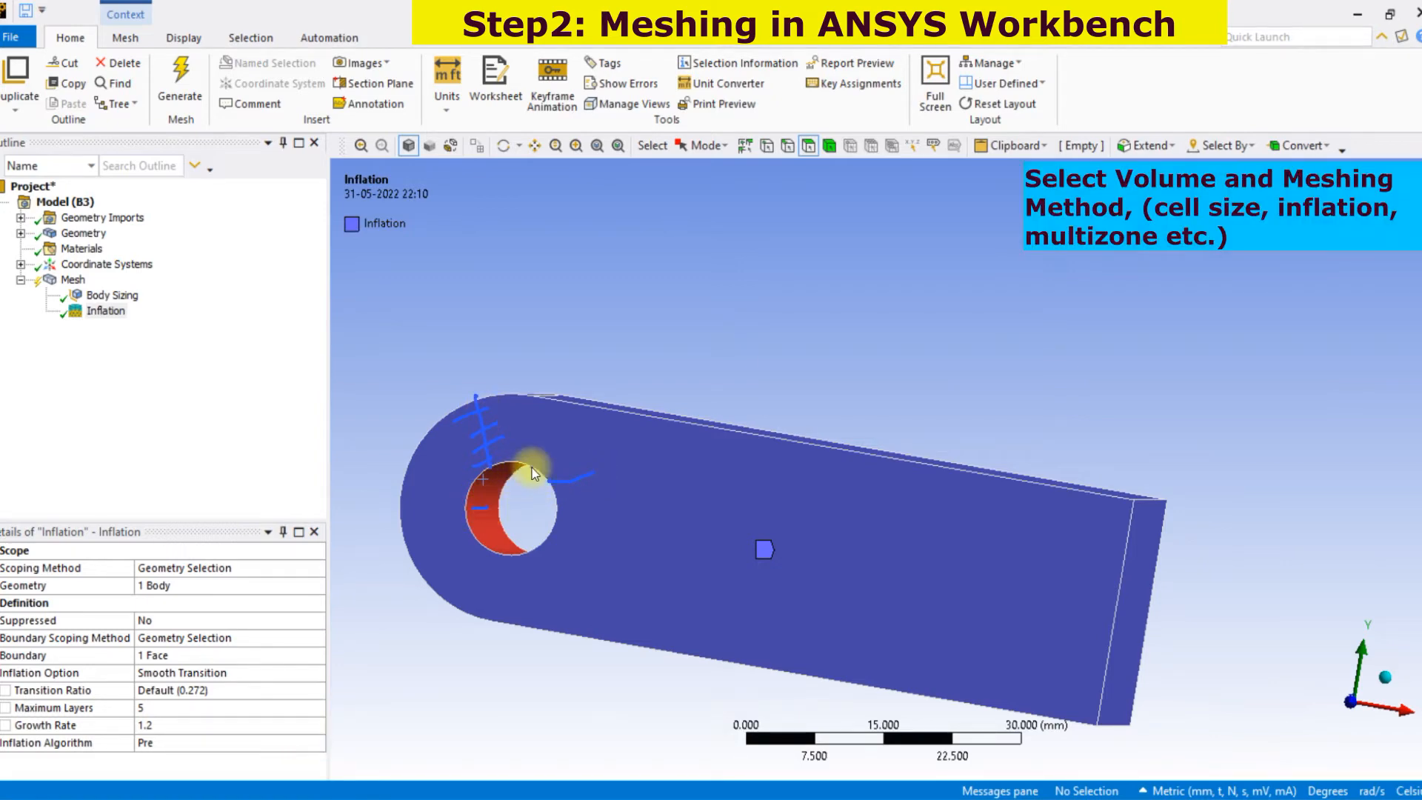
pyautogui.moveTo(552, 459); pyautogui.dragTo(518, 455)
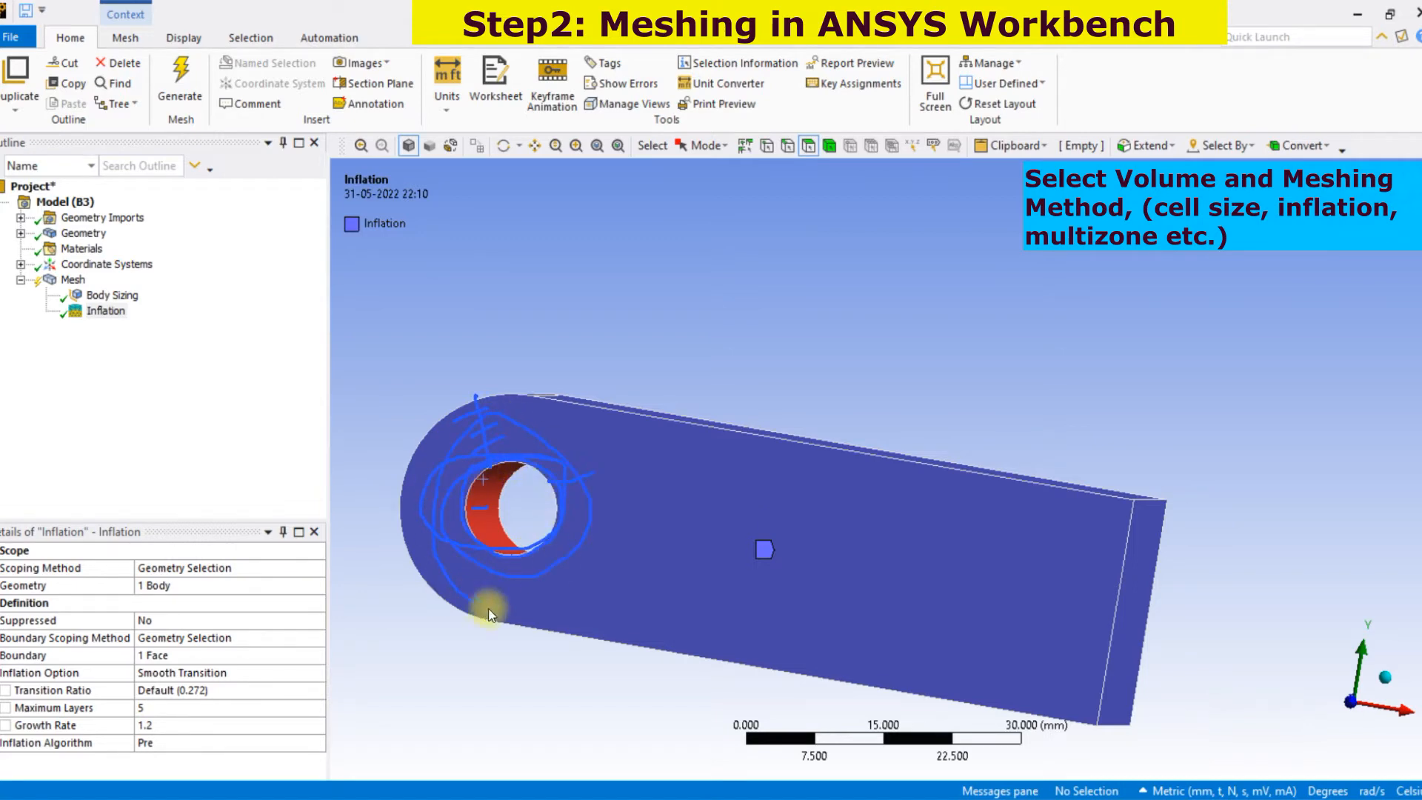
pyautogui.click(1280, 783)
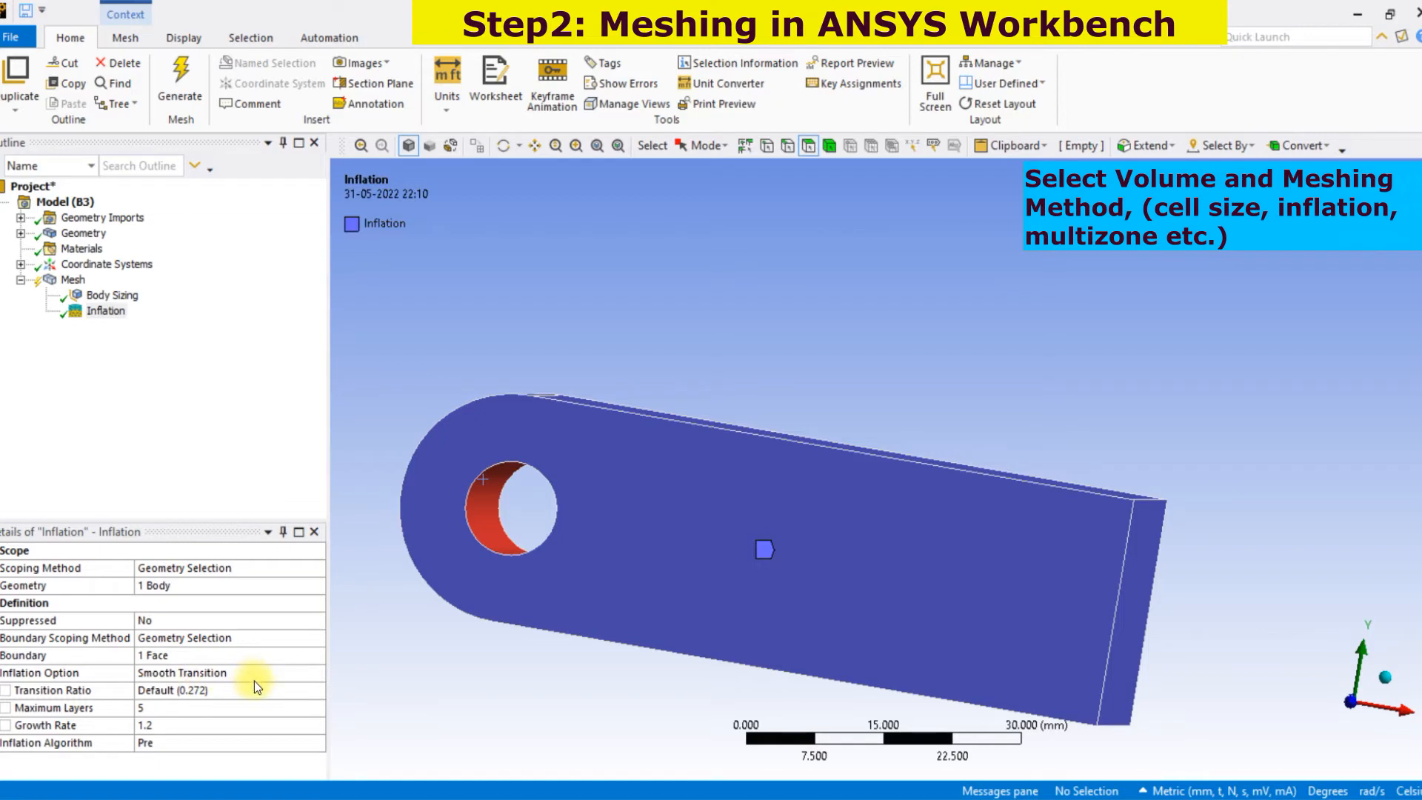
# Step: Create a named selection called Fluid_air from the solid body and expand Named Selections in the outline
pyautogui.moveTo(467, 652); pyautogui.dragTo(554, 688, button='middle')
pyautogui.scroll(2, 446, 363)
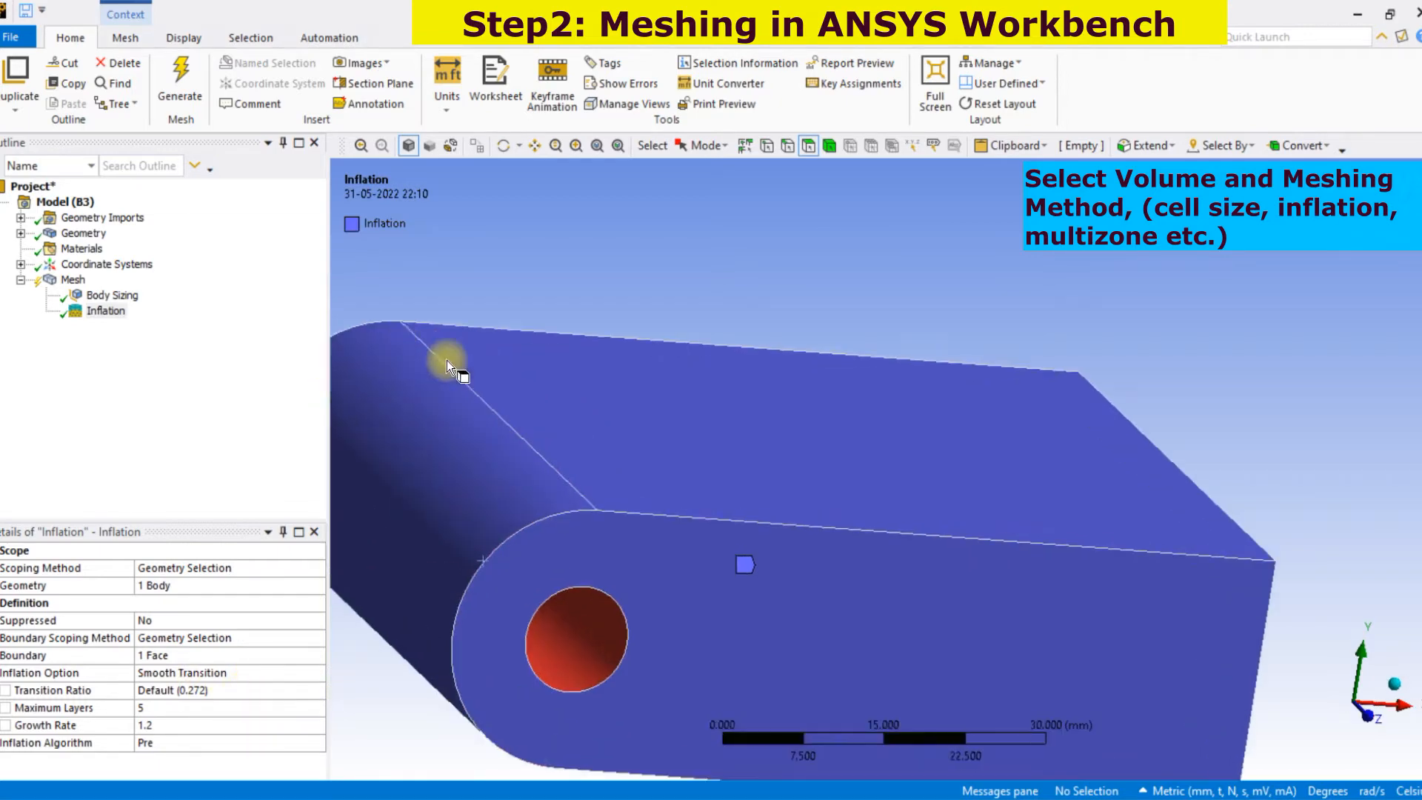
pyautogui.scroll(-4, 447, 362)
pyautogui.moveTo(598, 288); pyautogui.dragTo(551, 262, button='middle')
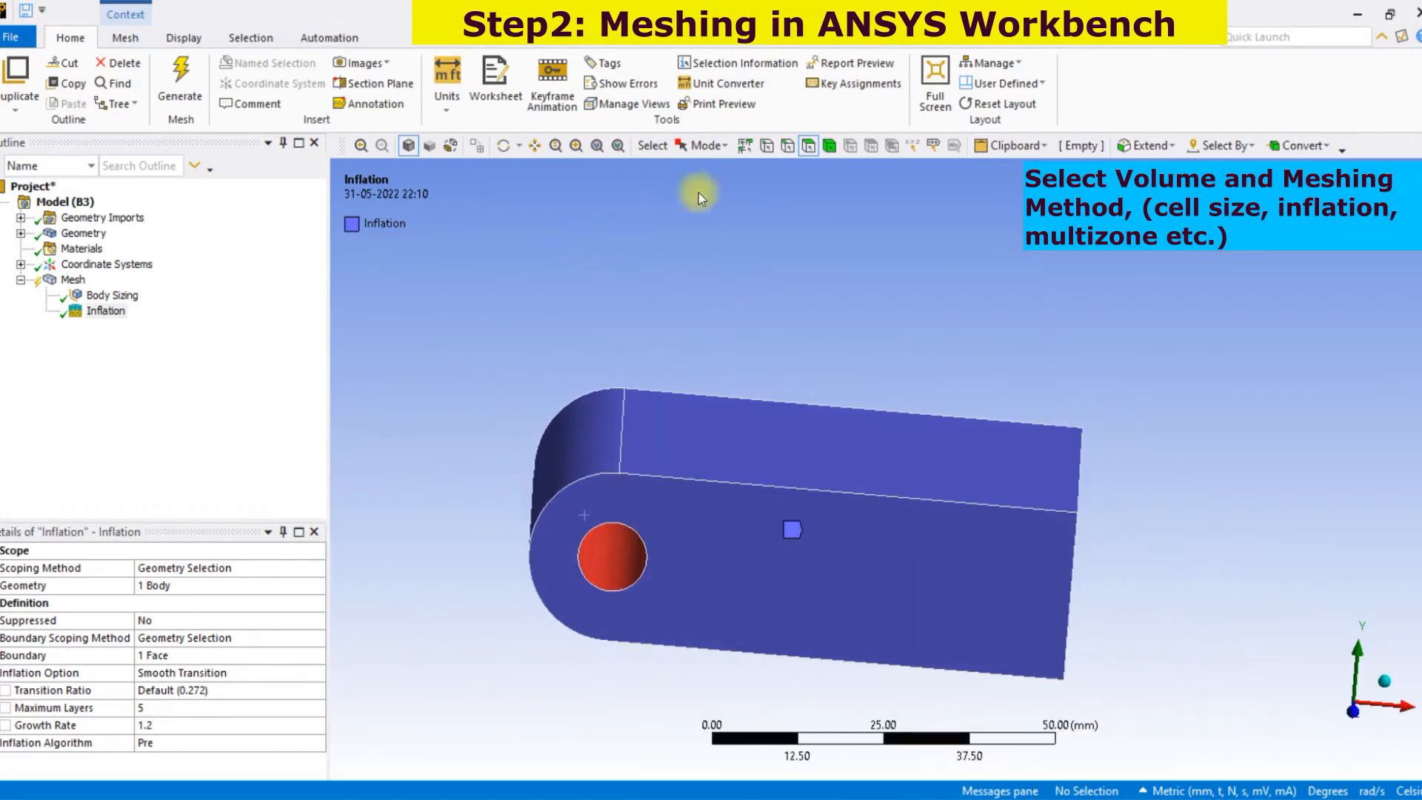
pyautogui.click(834, 145)
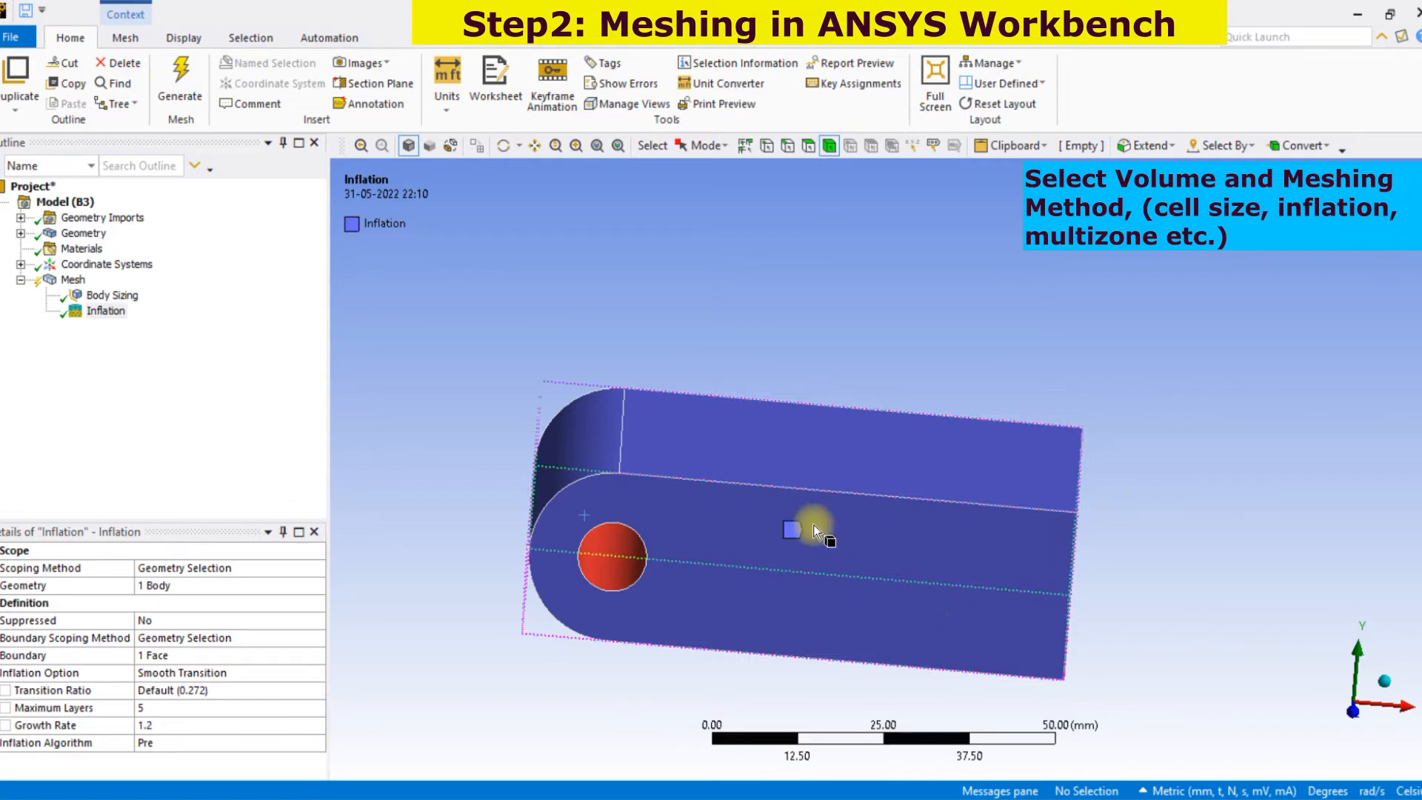
pyautogui.click(620, 540)
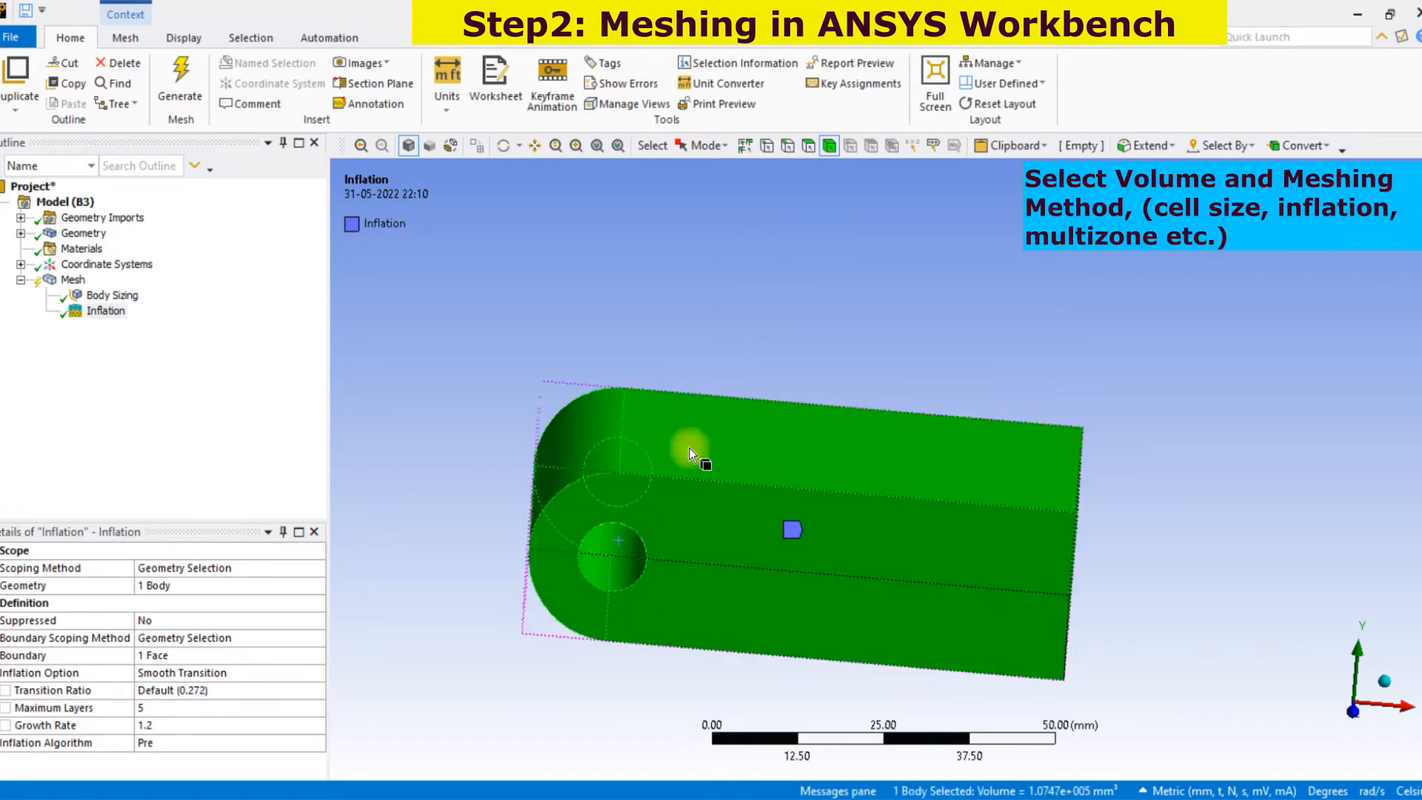
pyautogui.rightClick(665, 502)
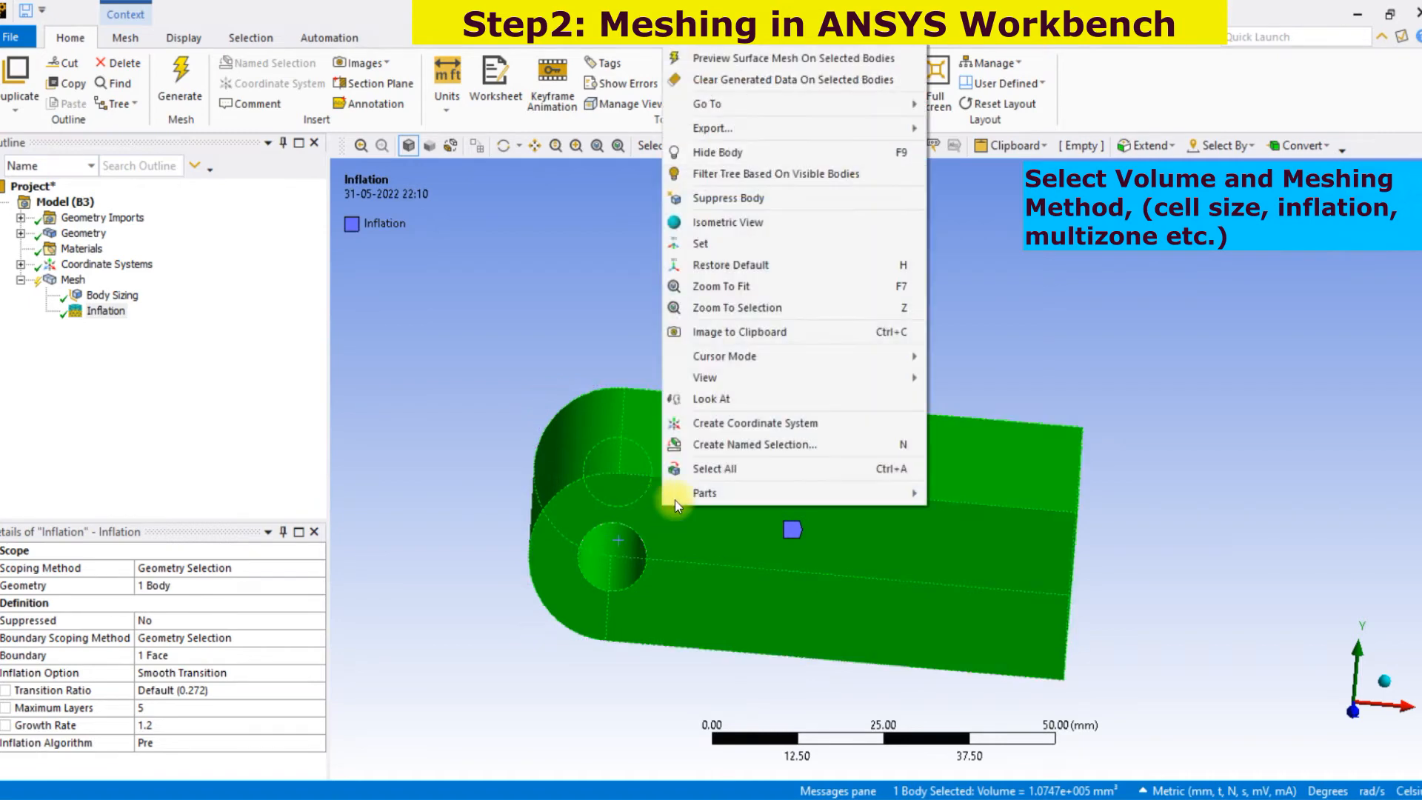
pyautogui.click(763, 450)
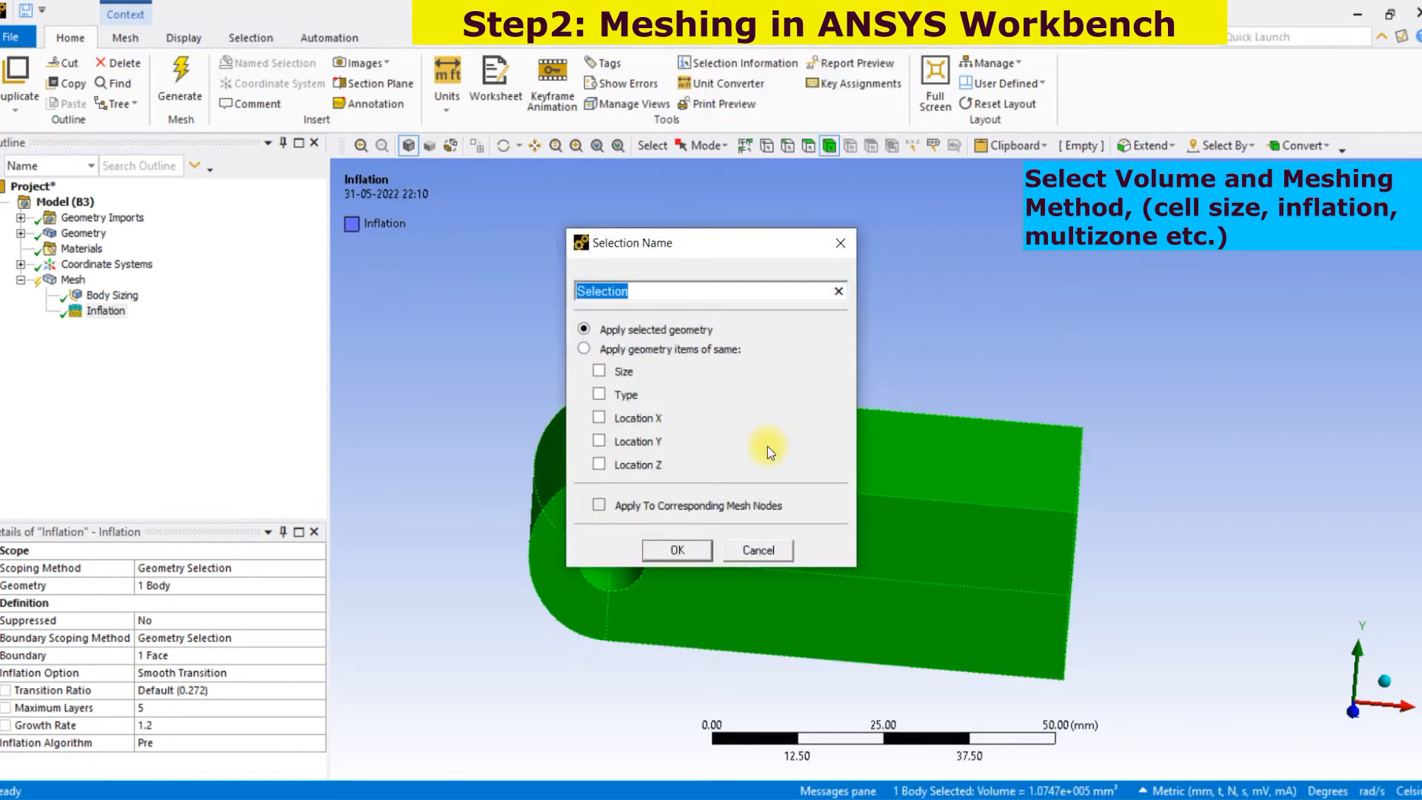
pyautogui.write('Fluid_air')
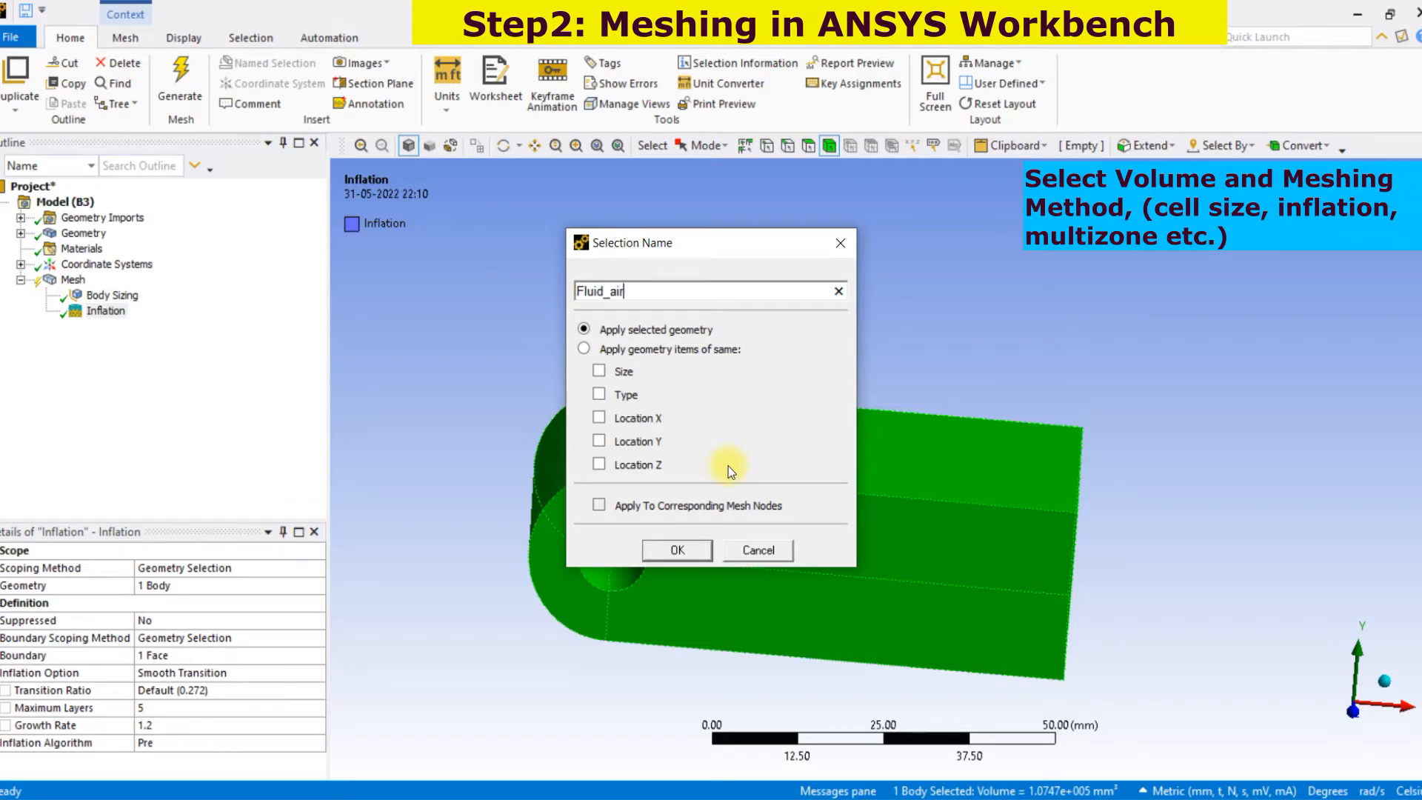
pyautogui.click(693, 549)
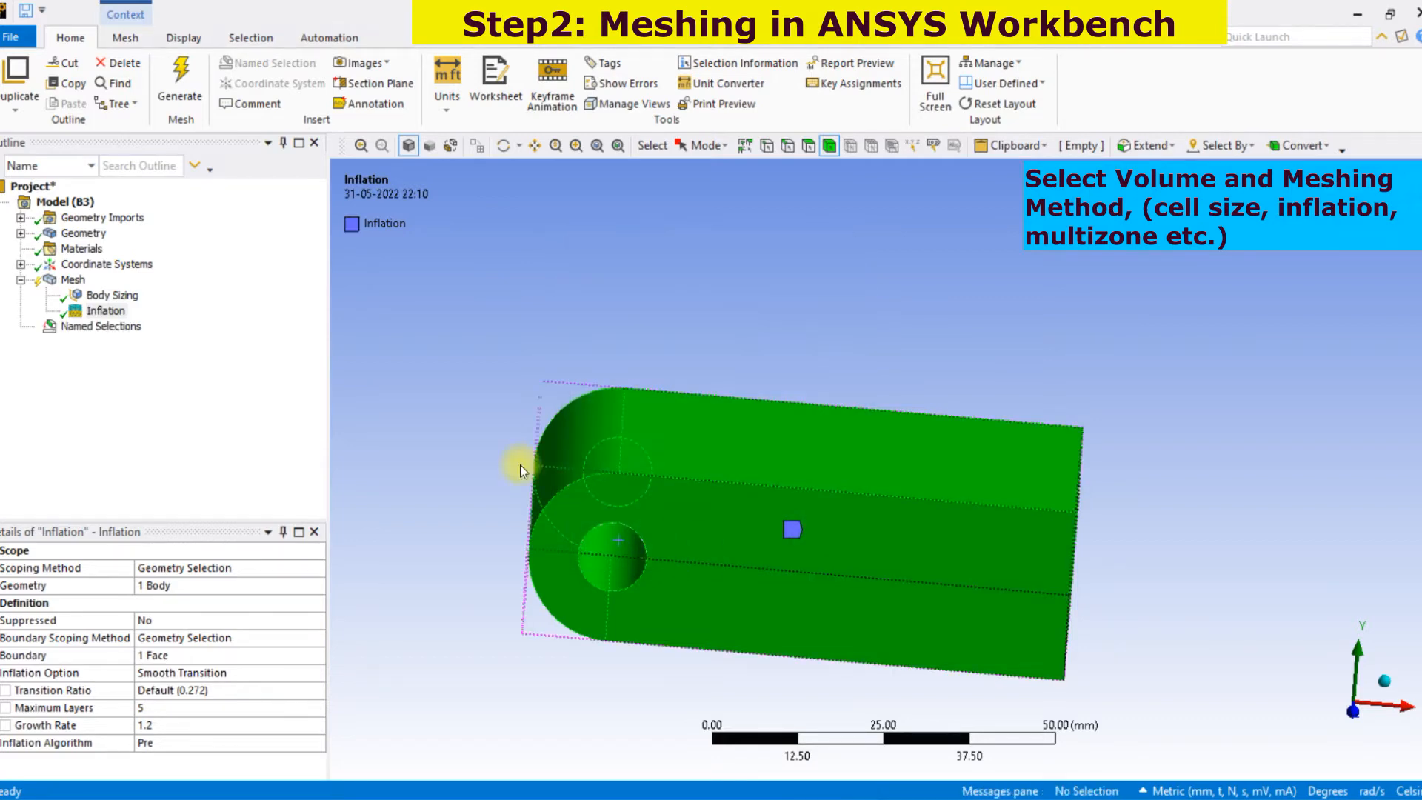
pyautogui.click(101, 326)
pyautogui.click(24, 331)
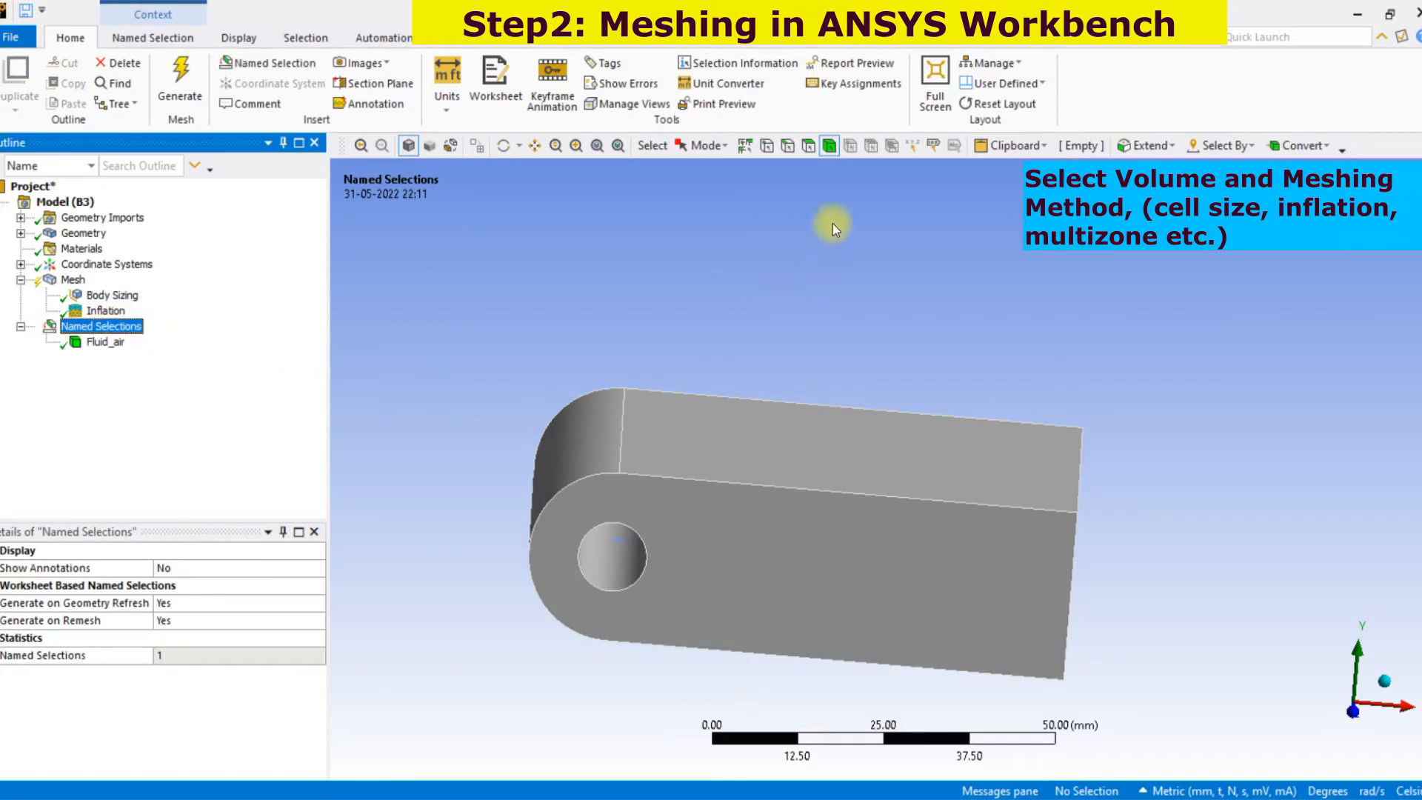
# Step: Create a named selection called Inlet from the large rounded outer face at the hole end of the block
pyautogui.click(809, 145)
pyautogui.click(585, 447)
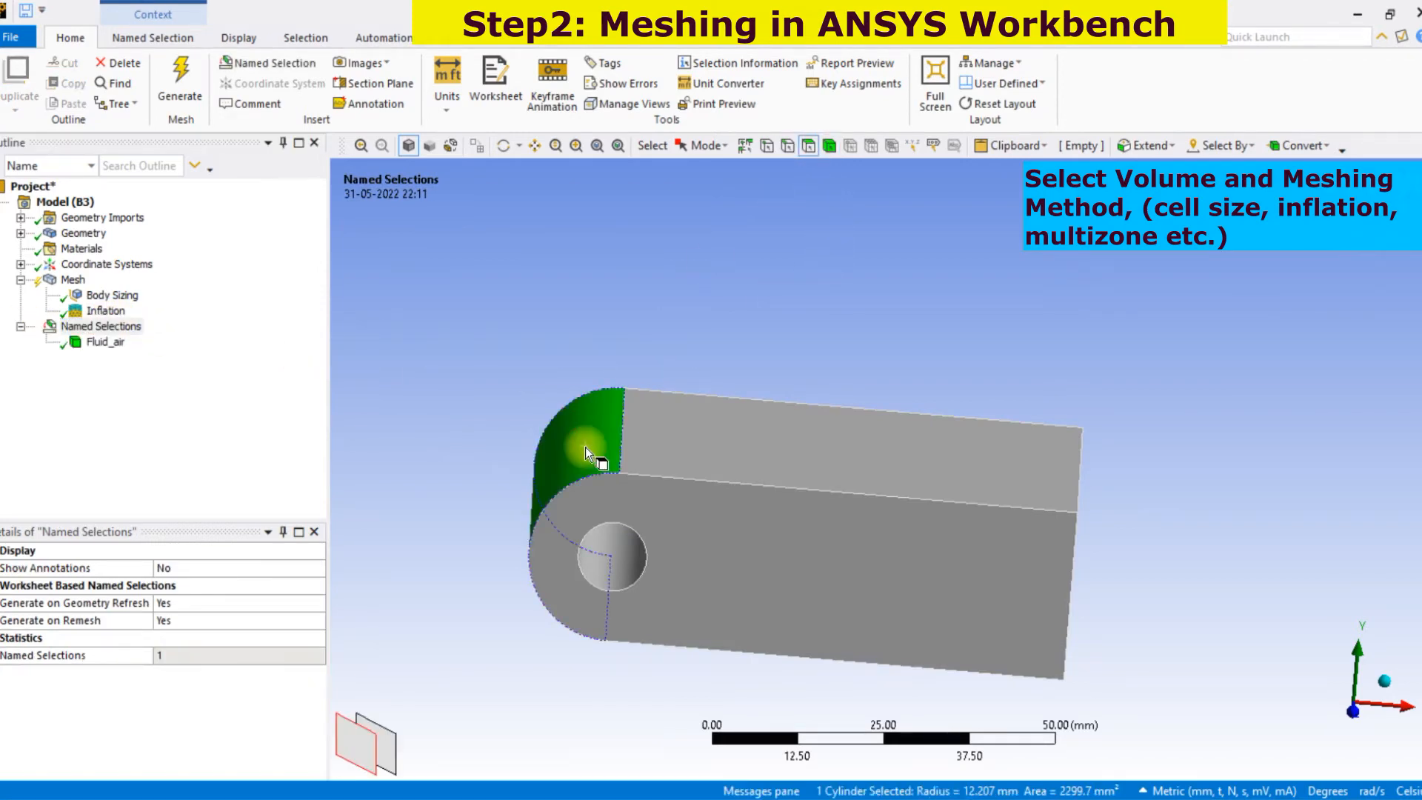
pyautogui.rightClick(585, 447)
pyautogui.click(661, 385)
pyautogui.write('Inlet')
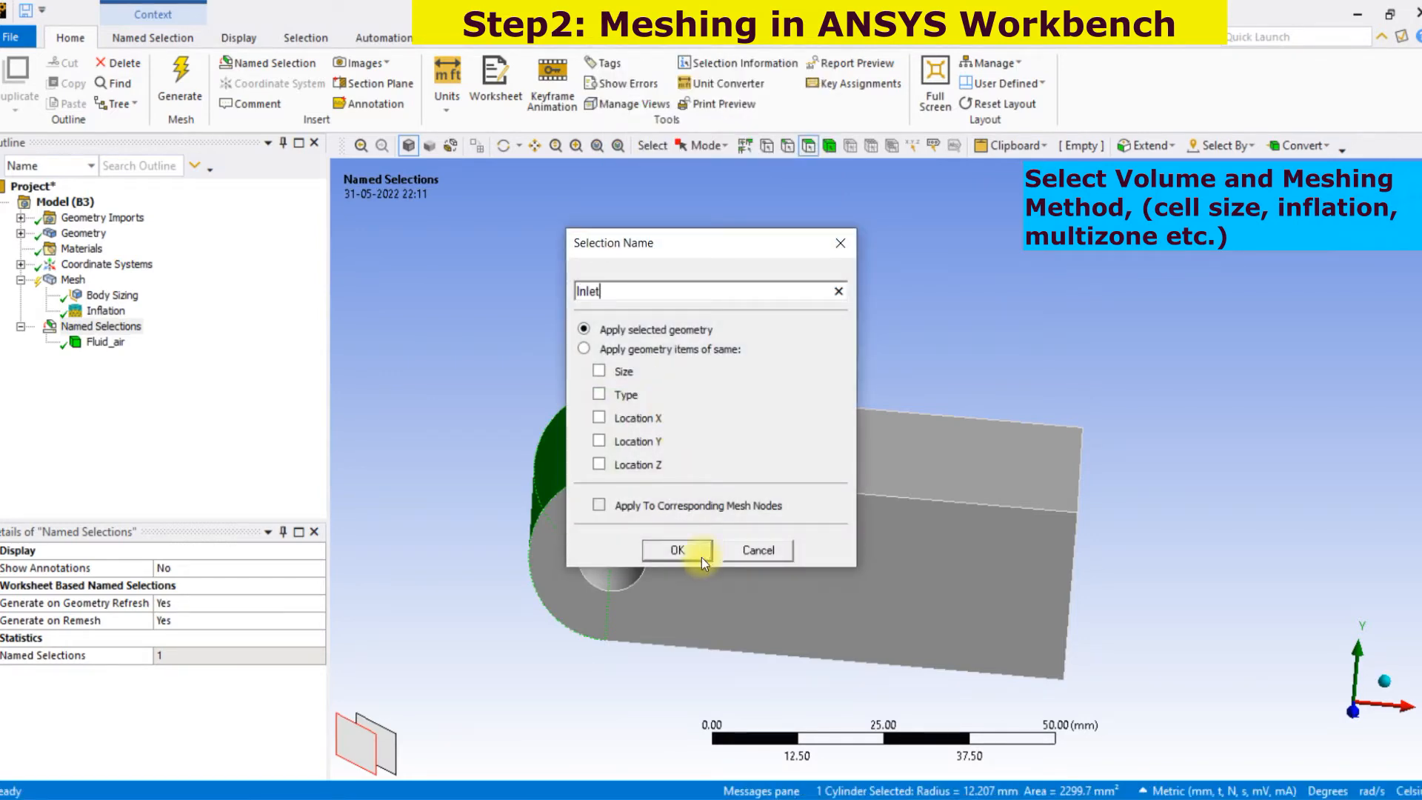
pyautogui.click(677, 549)
# Step: Create a named selection called symmetry-top-bottom from the block's two long flat faces above and below the hole
pyautogui.moveTo(683, 558); pyautogui.dragTo(1022, 362, button='middle')
pyautogui.click(1008, 349)
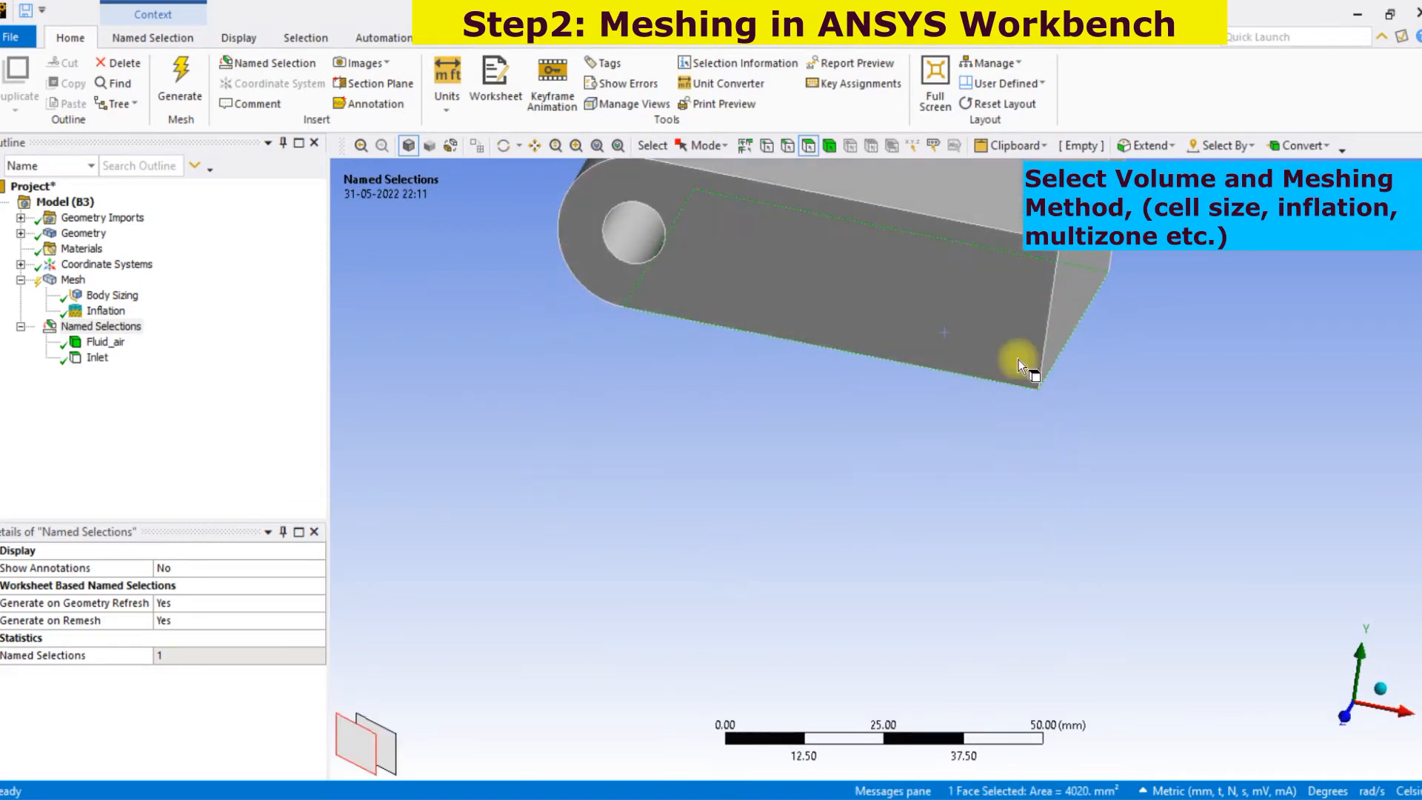
pyautogui.keyDown('ctrl'); pyautogui.click(1009, 203); pyautogui.keyUp('ctrl')
pyautogui.rightClick(1010, 204)
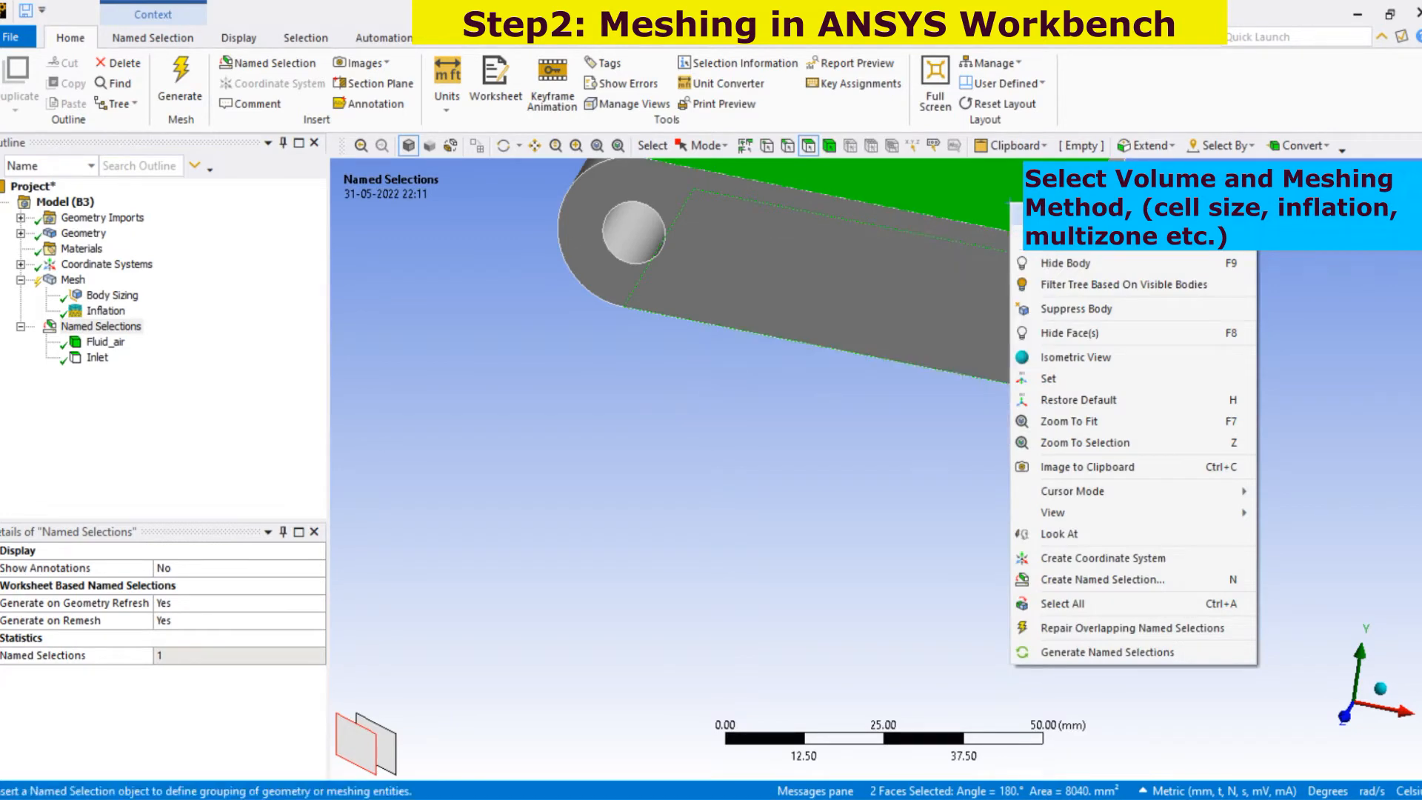
pyautogui.click(1141, 579)
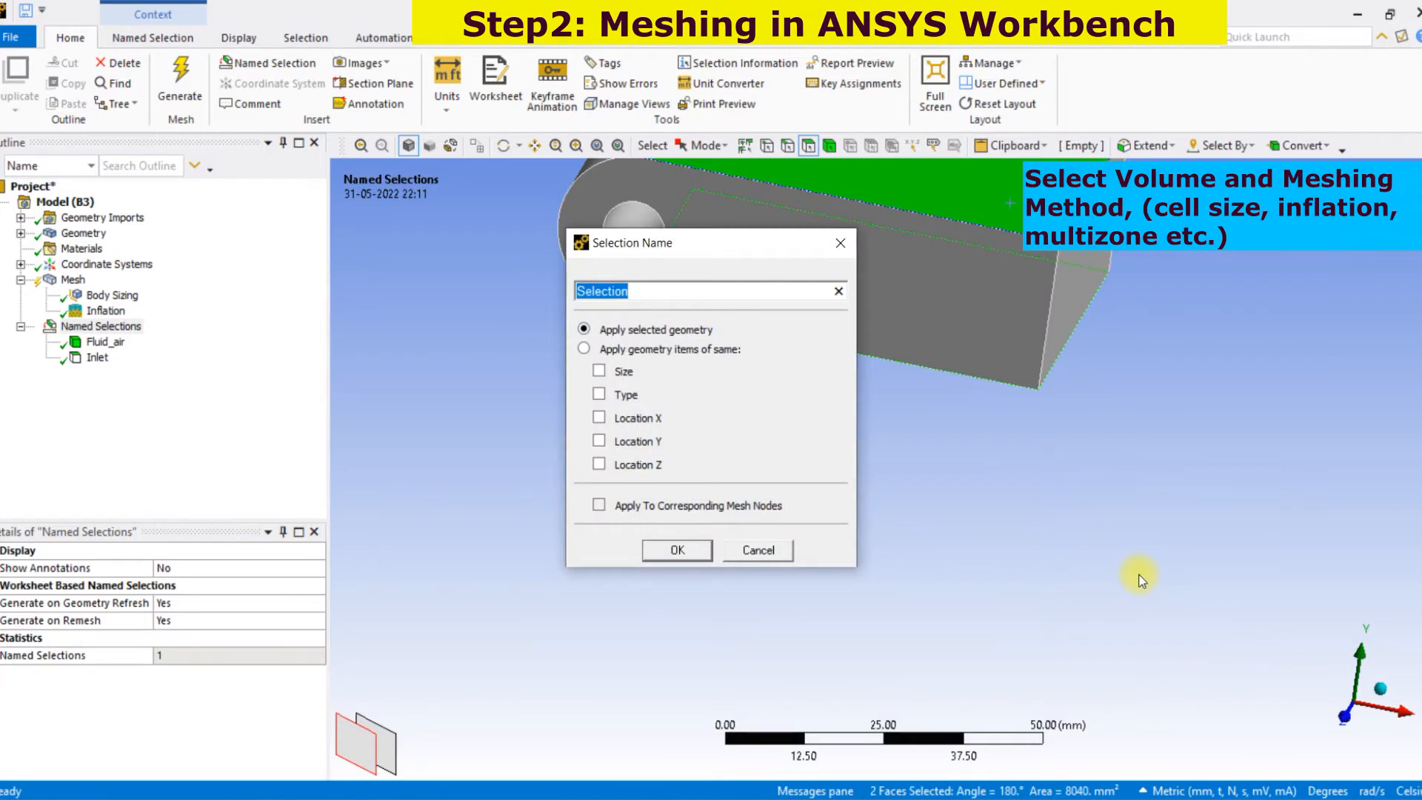
pyautogui.write('symmetry-top-bottom')
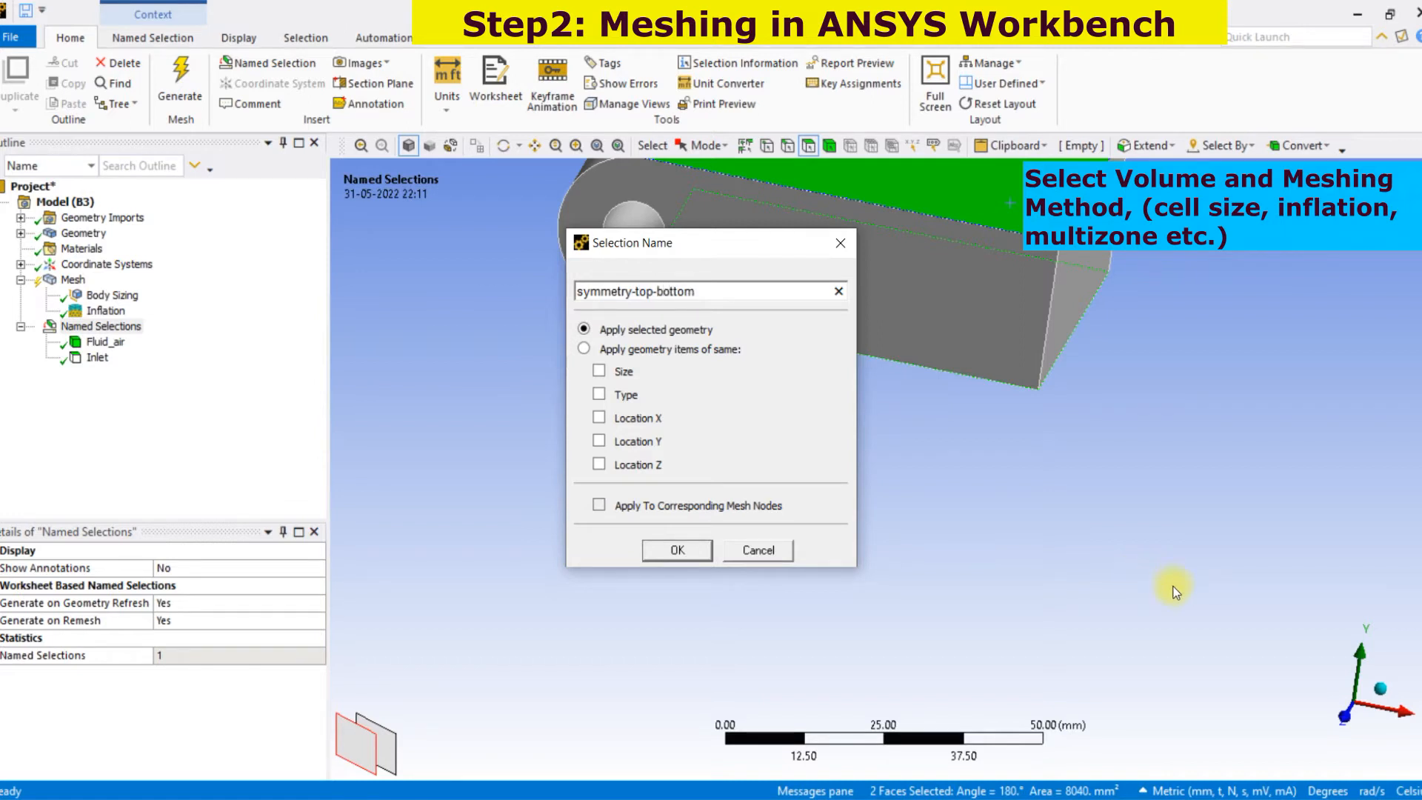
pyautogui.click(685, 552)
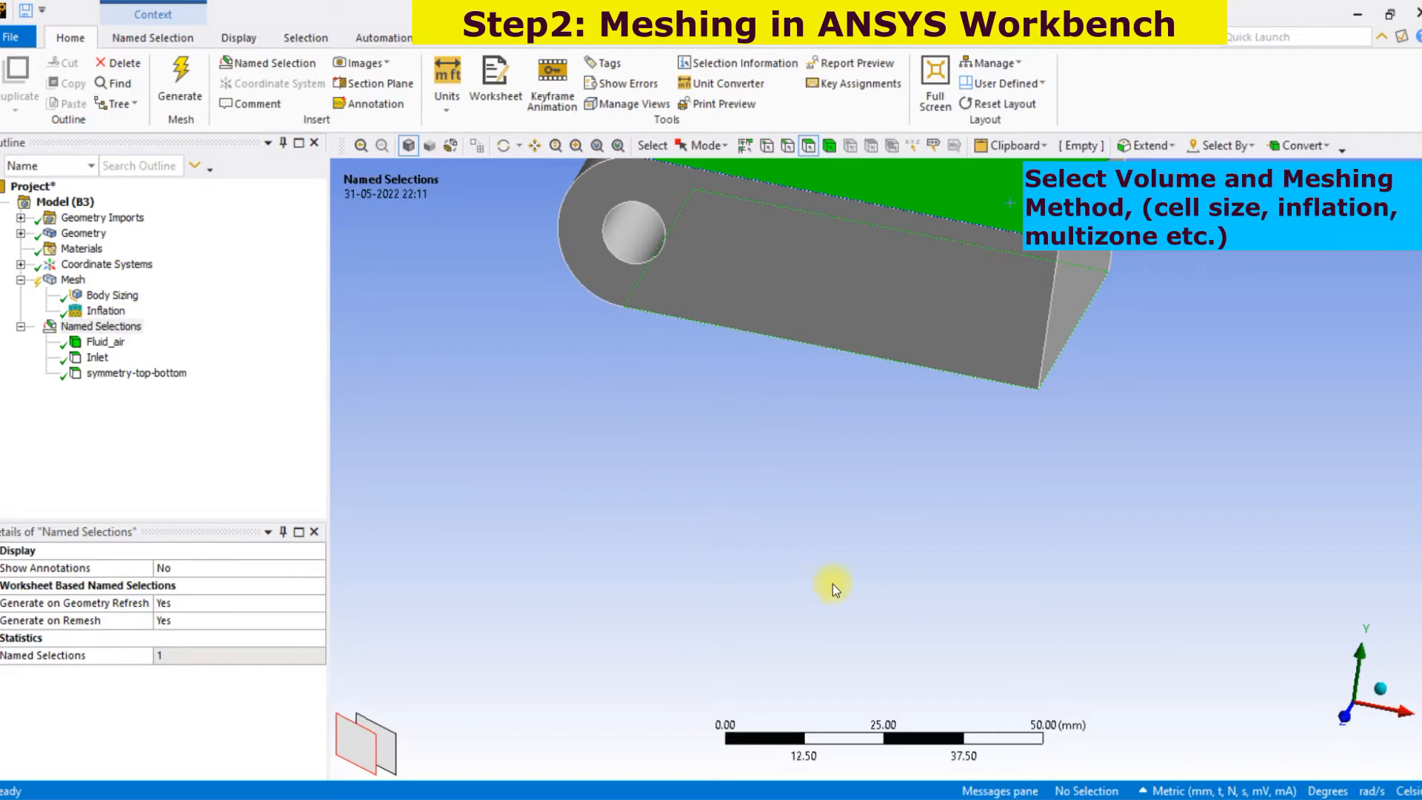
pyautogui.scroll(2, 833, 583)
pyautogui.scroll(-2, 833, 584)
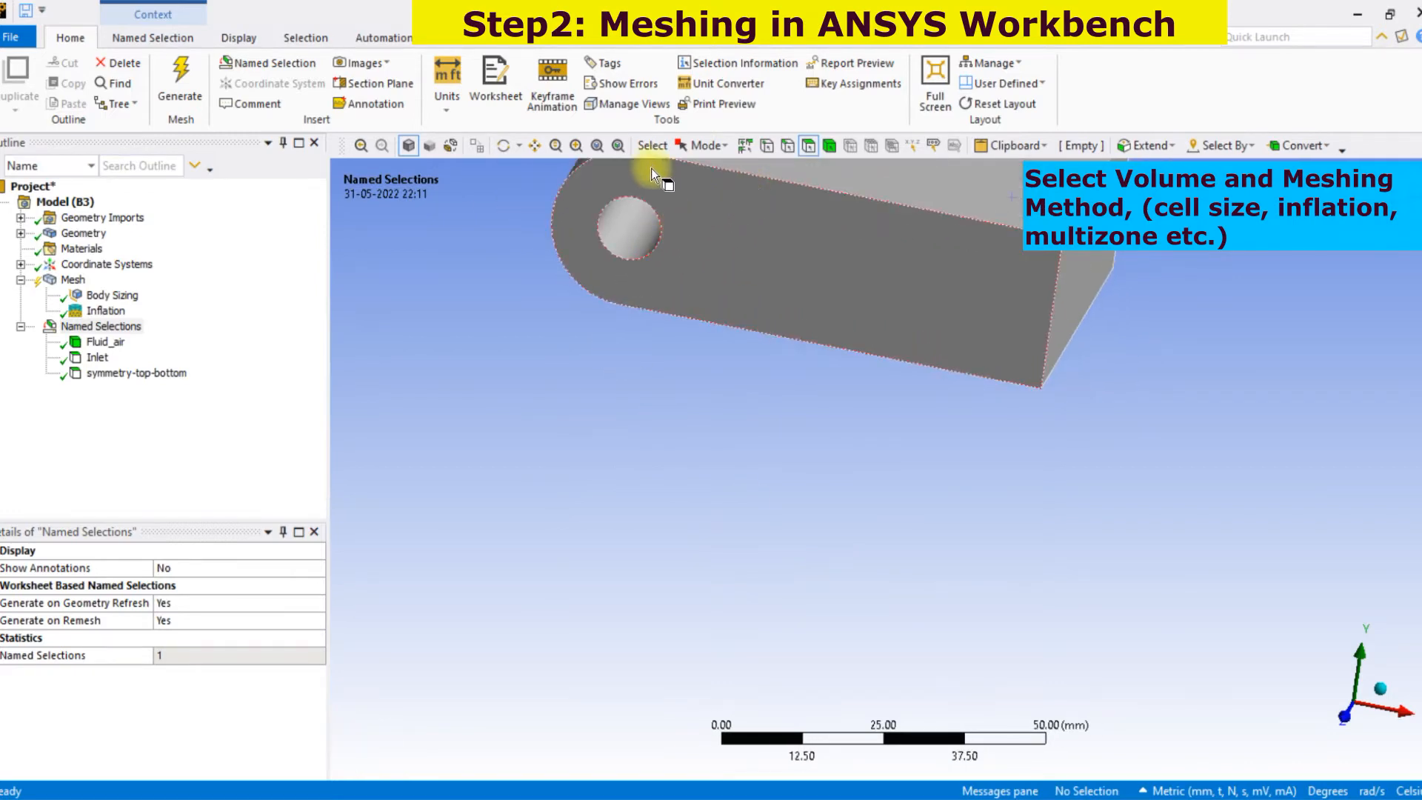
pyautogui.click(621, 146)
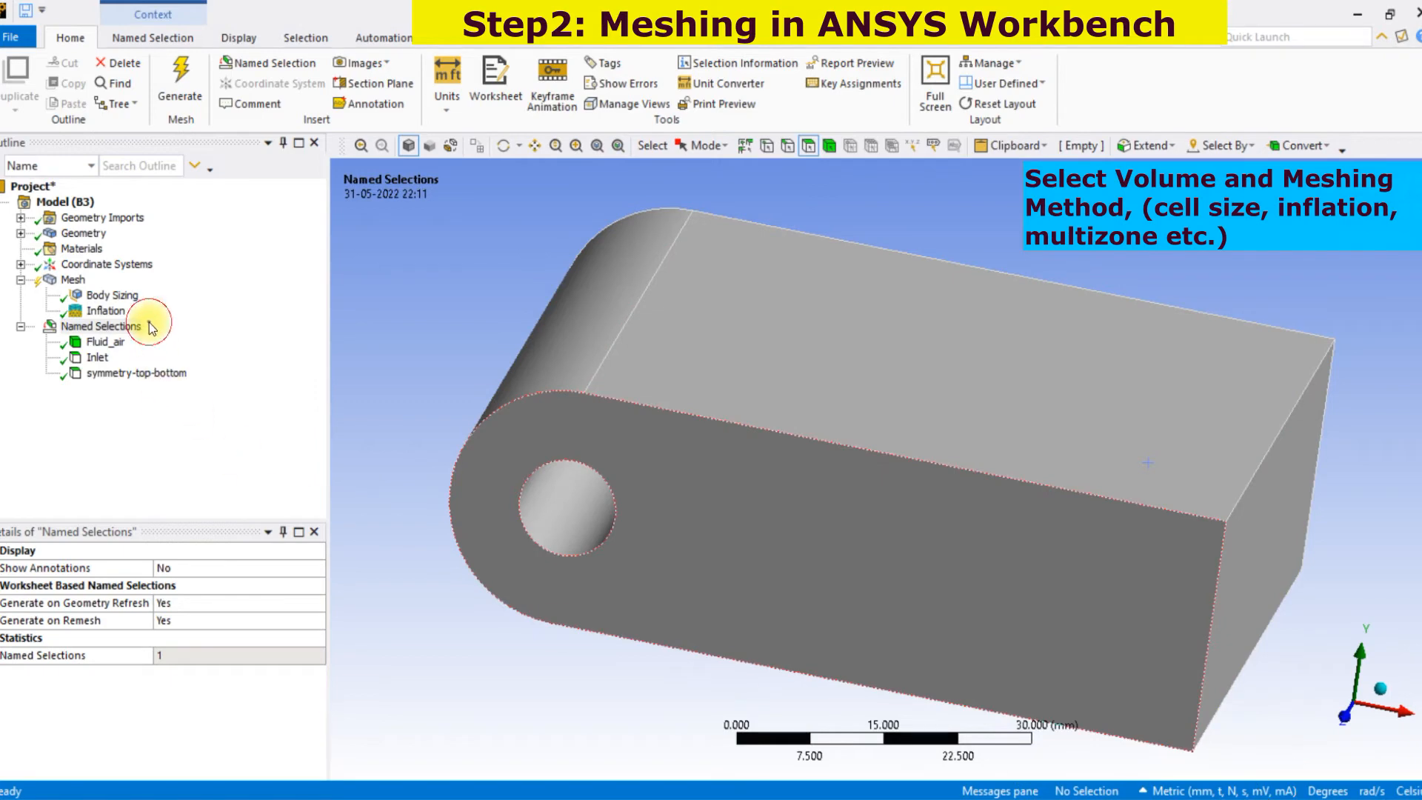
pyautogui.moveTo(168, 321); pyautogui.dragTo(187, 451)
pyautogui.moveTo(224, 348); pyautogui.dragTo(211, 411)
pyautogui.click(243, 365)
pyautogui.moveTo(299, 358); pyautogui.dragTo(310, 400)
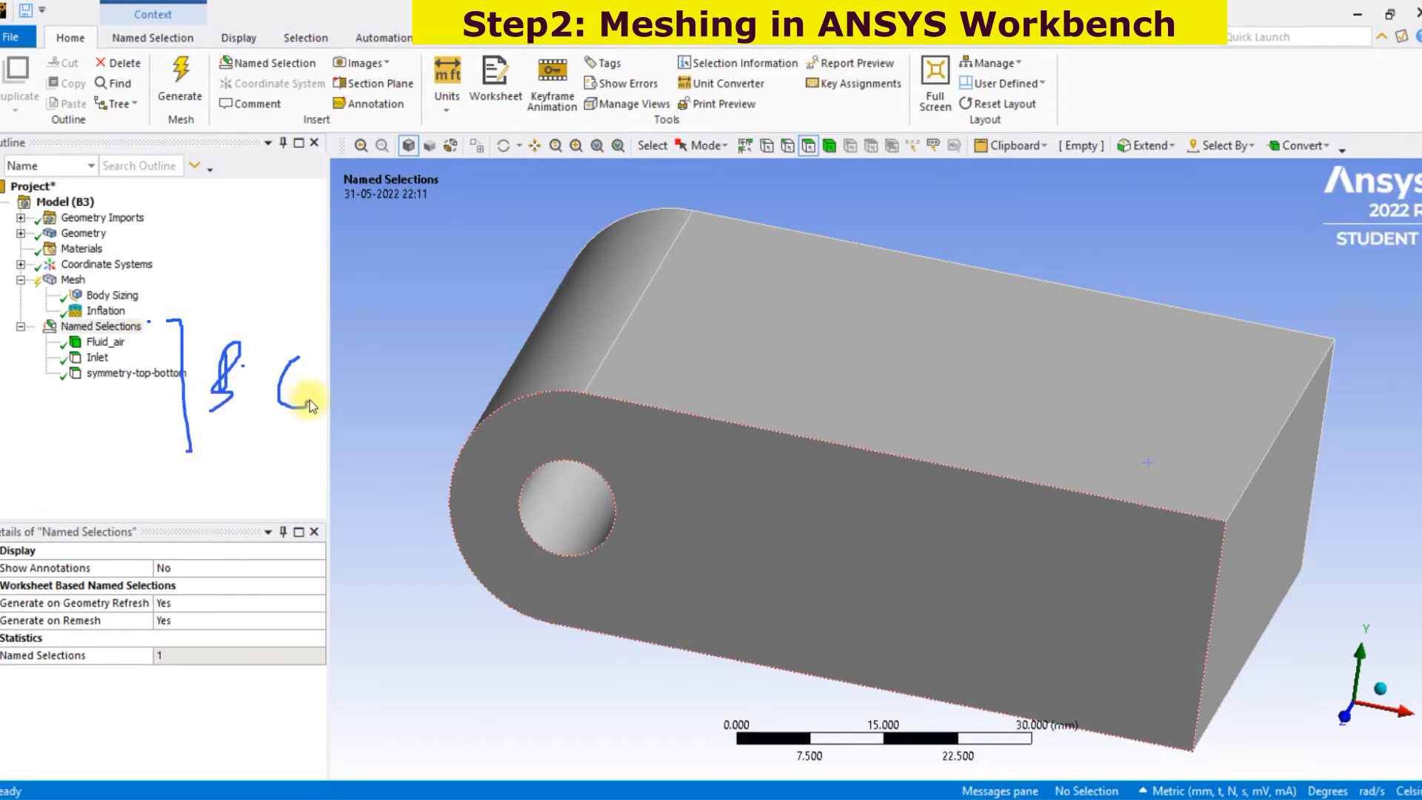
pyautogui.moveTo(97, 359); pyautogui.dragTo(384, 346)
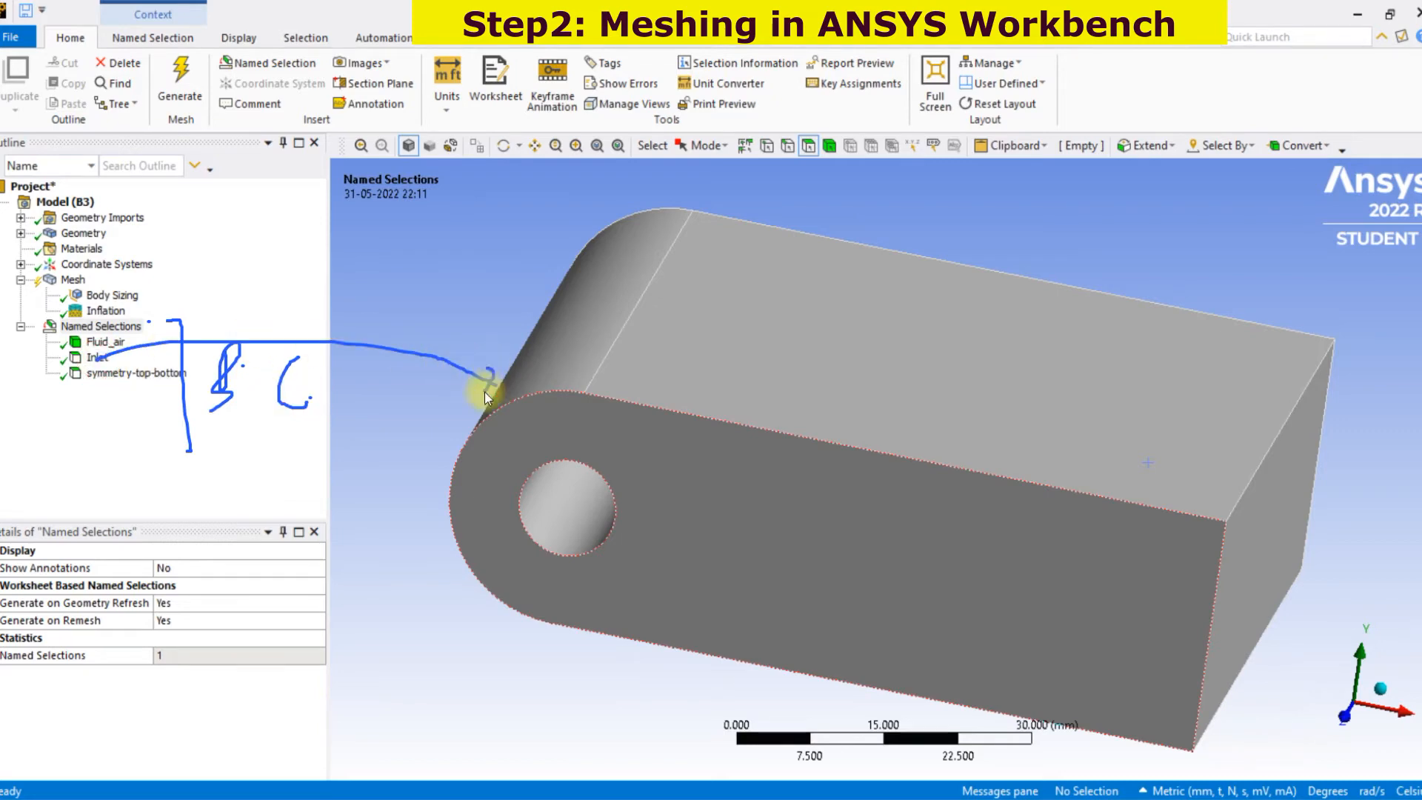
pyautogui.moveTo(142, 378); pyautogui.dragTo(691, 403)
pyautogui.moveTo(1245, 549); pyautogui.dragTo(1340, 546)
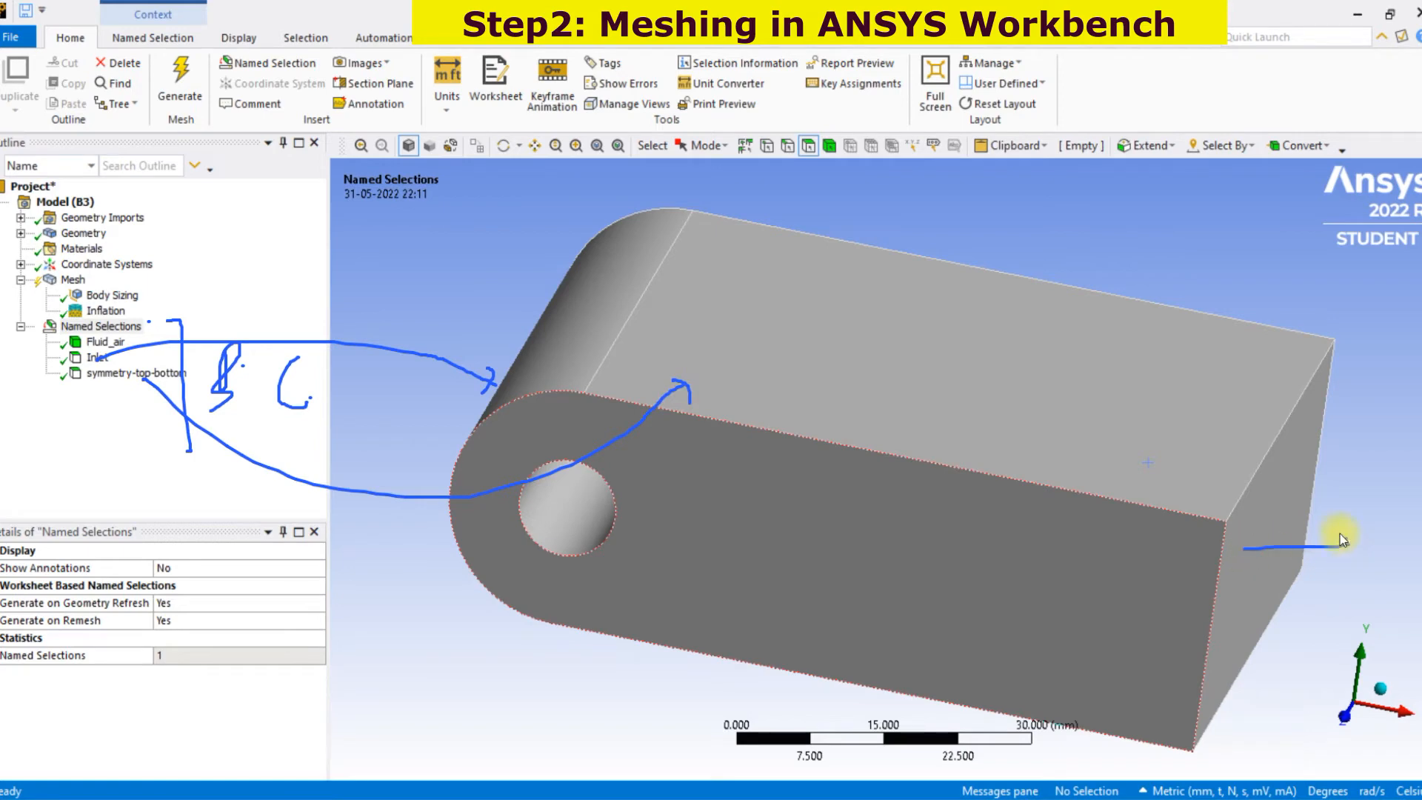
pyautogui.moveTo(363, 428)
pyautogui.mouseDown()
pyautogui.moveTo(498, 446)
pyautogui.moveTo(506, 465)
pyautogui.moveTo(621, 505)
pyautogui.mouseUp()
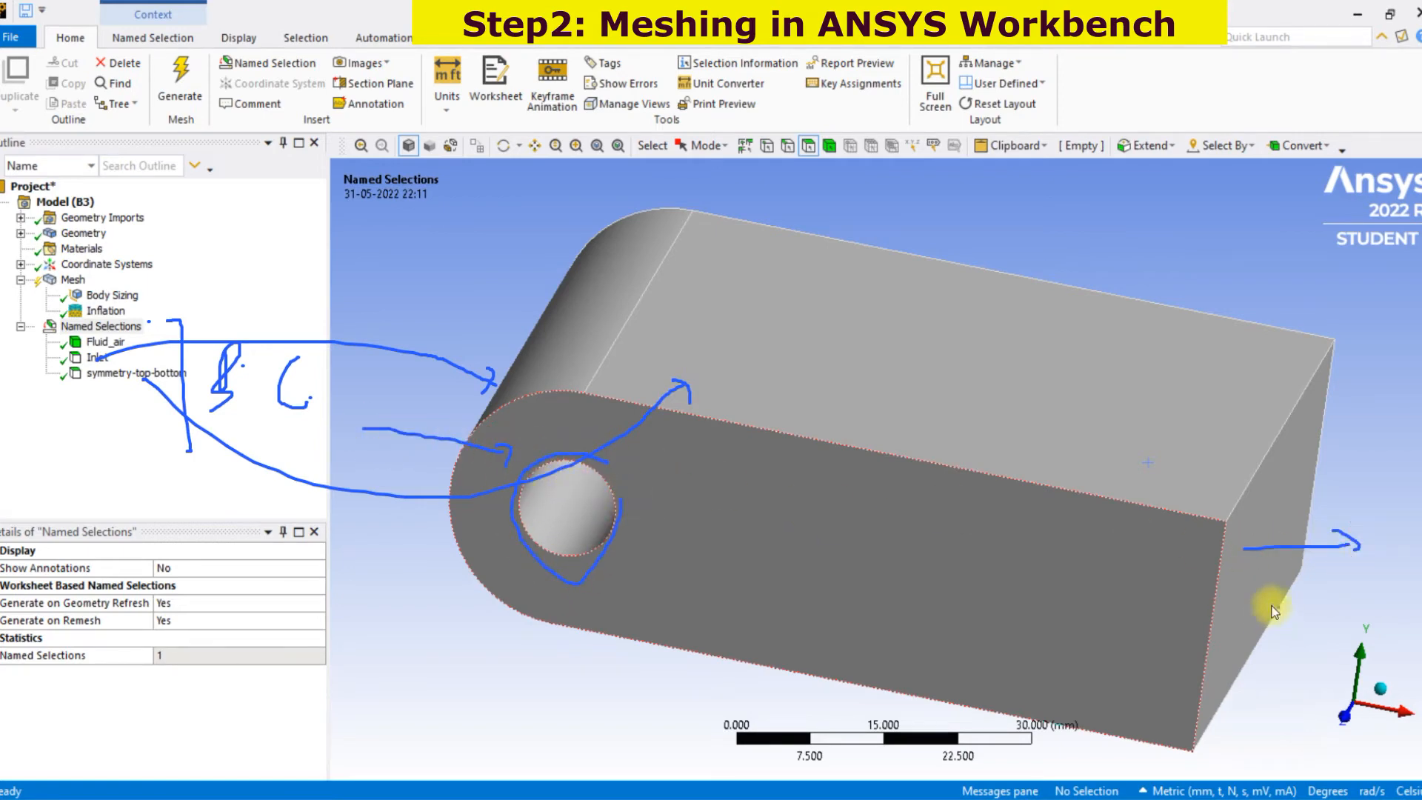
pyautogui.moveTo(741, 556); pyautogui.dragTo(1074, 601)
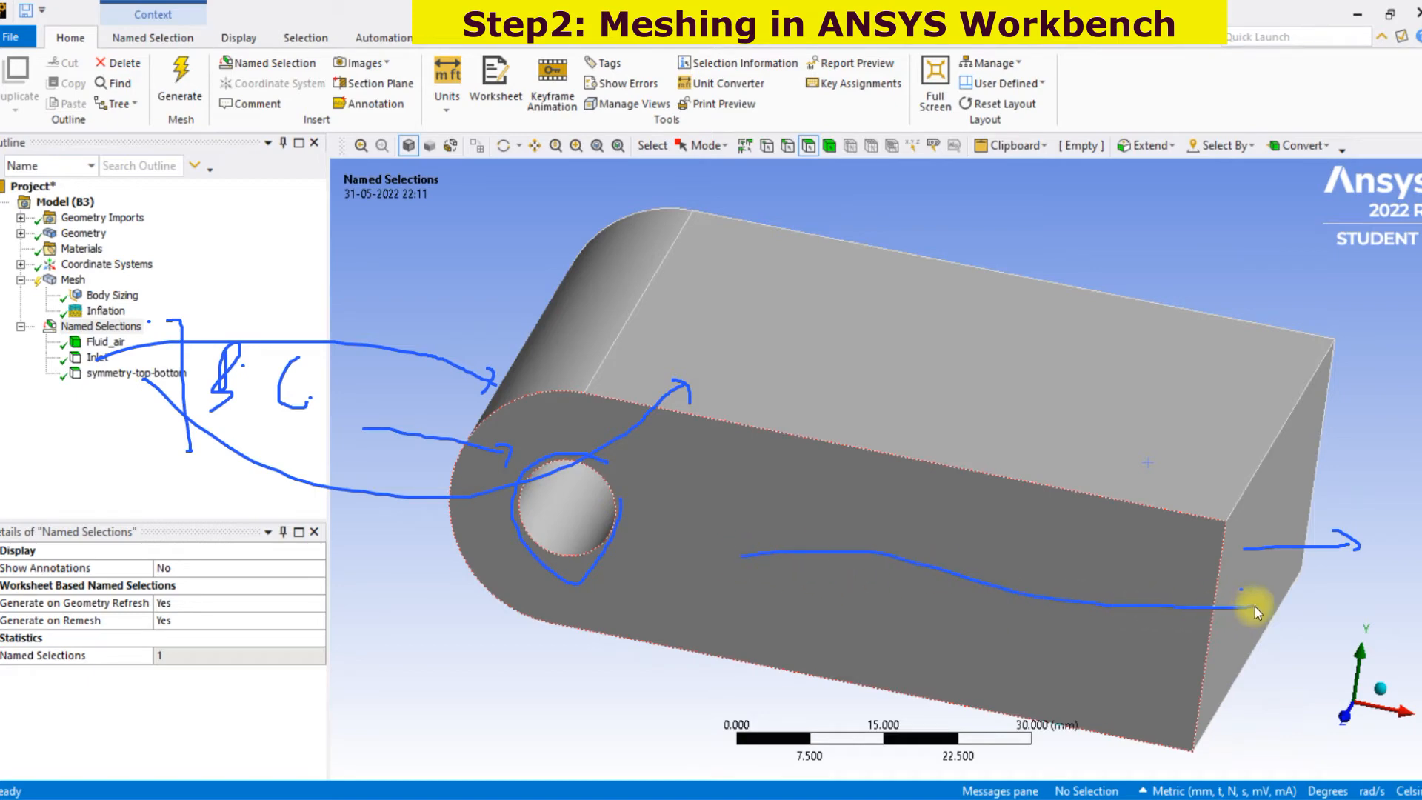
pyautogui.moveTo(1266, 604); pyautogui.dragTo(1264, 612)
pyautogui.moveTo(1053, 550); pyautogui.dragTo(1075, 582)
pyautogui.moveTo(1191, 561); pyautogui.dragTo(1222, 564)
pyautogui.moveTo(1059, 570); pyautogui.dragTo(131, 348)
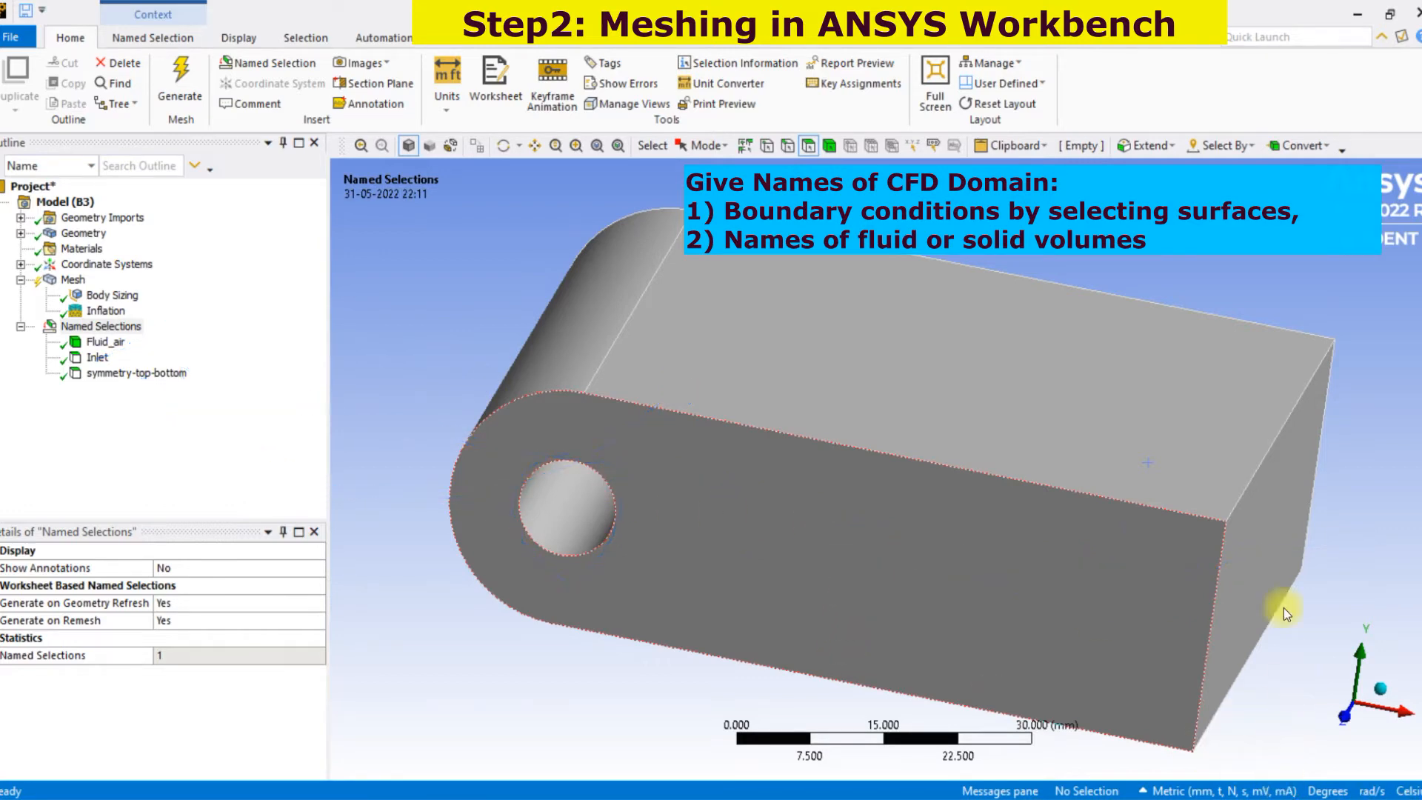
# Step: Create a named selection called outlet from the flat end face opposite the rounded inlet
pyautogui.click(1296, 513)
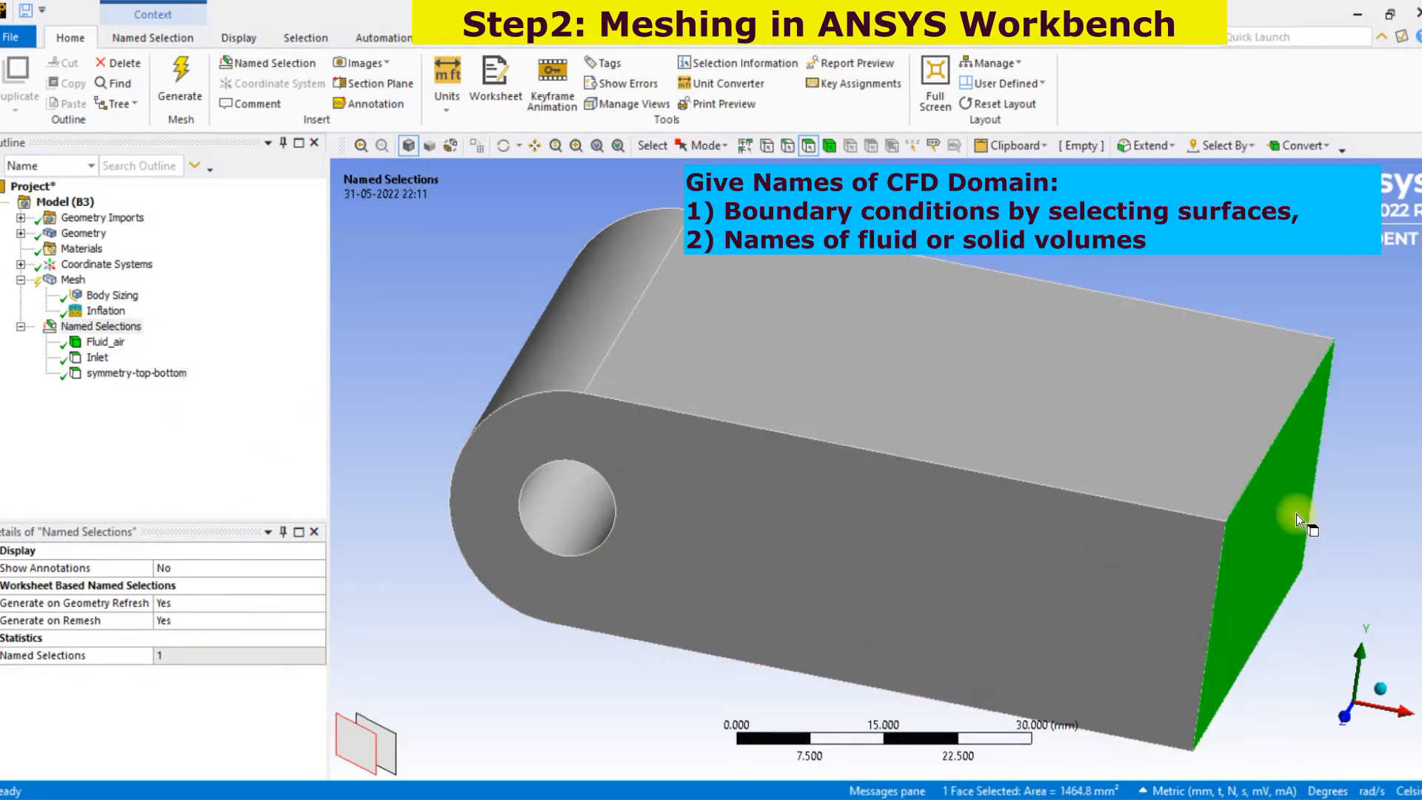
pyautogui.rightClick(1297, 514)
pyautogui.click(1277, 432)
pyautogui.write('ou')
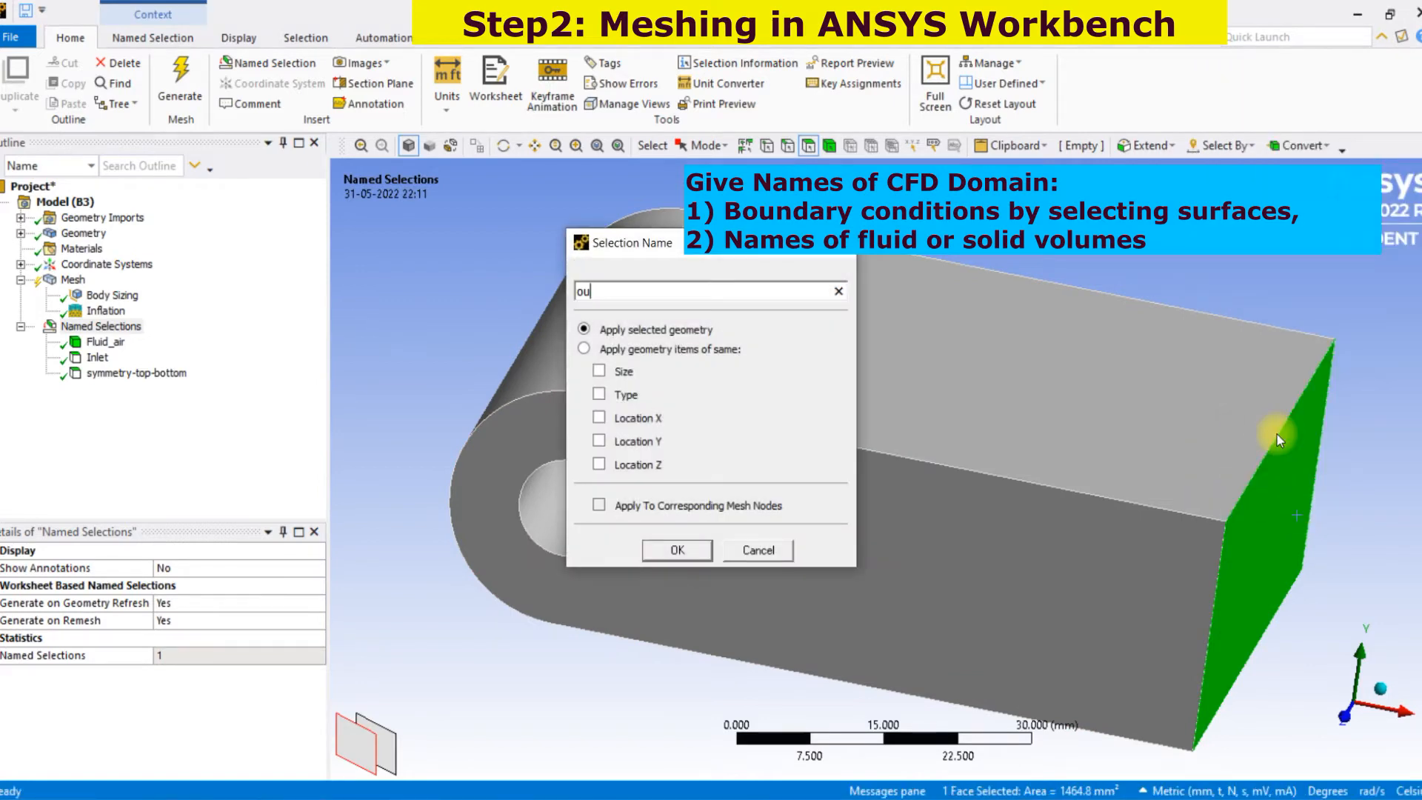
pyautogui.write('tlet')
pyautogui.click(678, 551)
# Step: Select the whole block body and generate the mesh on it
pyautogui.moveTo(803, 492); pyautogui.dragTo(820, 435, button='middle')
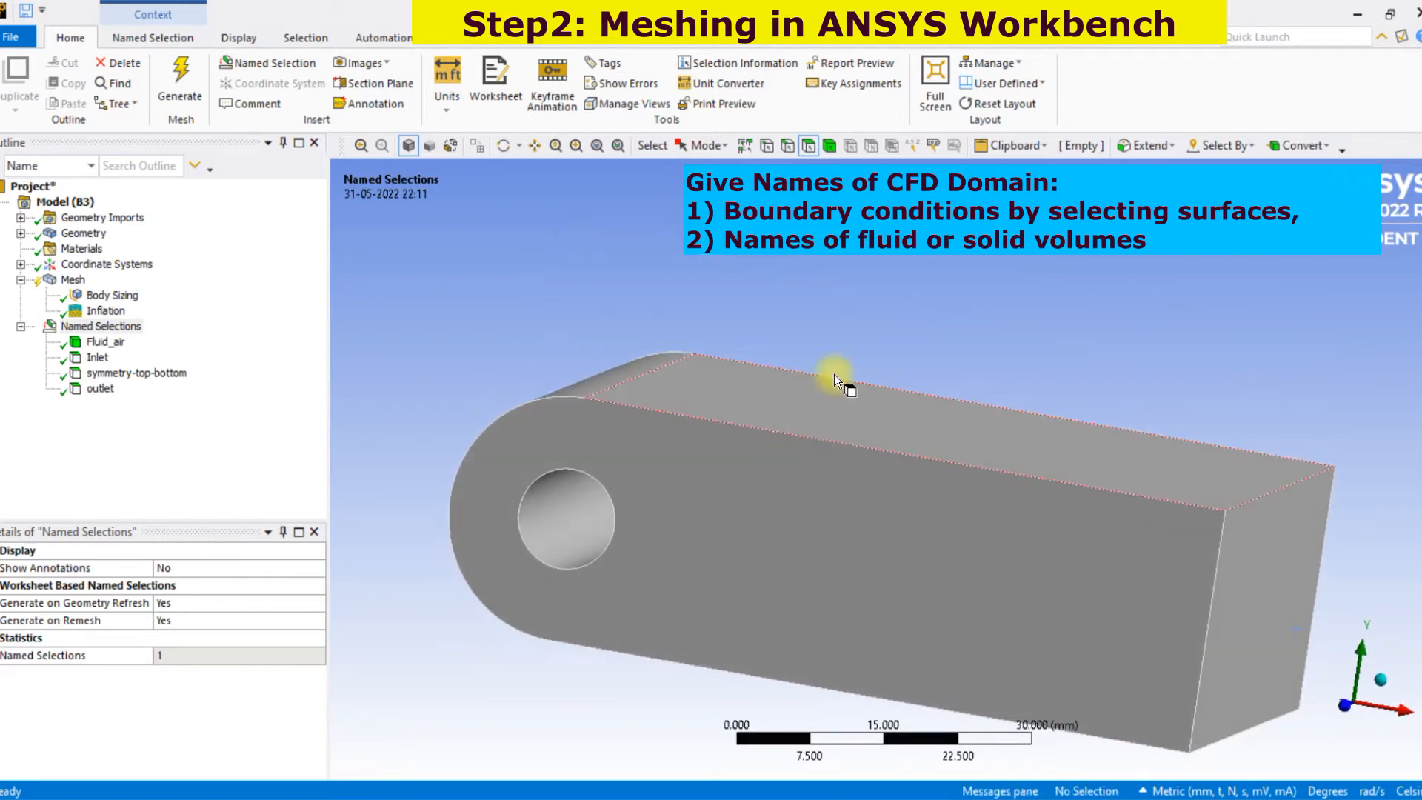
pyautogui.click(827, 147)
pyautogui.click(687, 459)
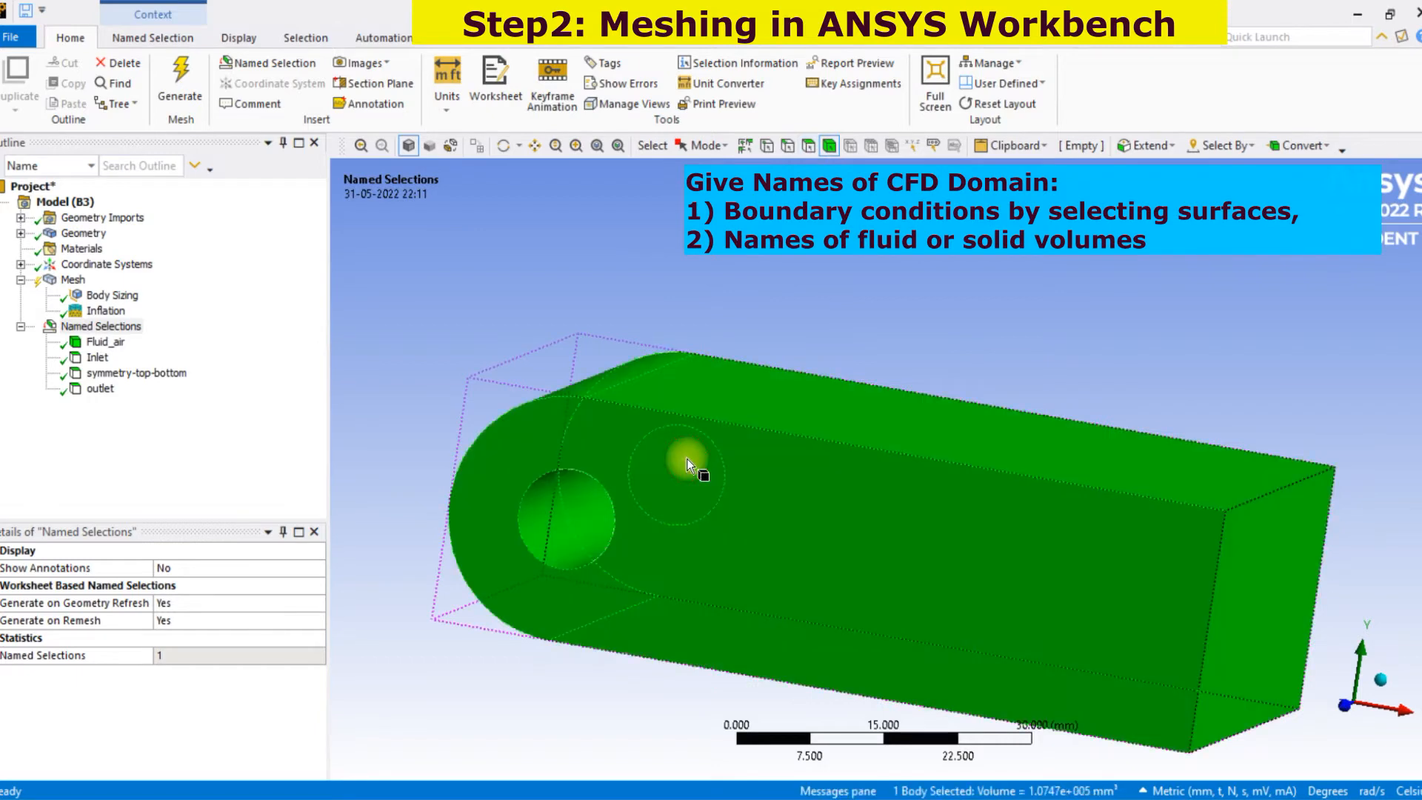
pyautogui.rightClick(73, 280)
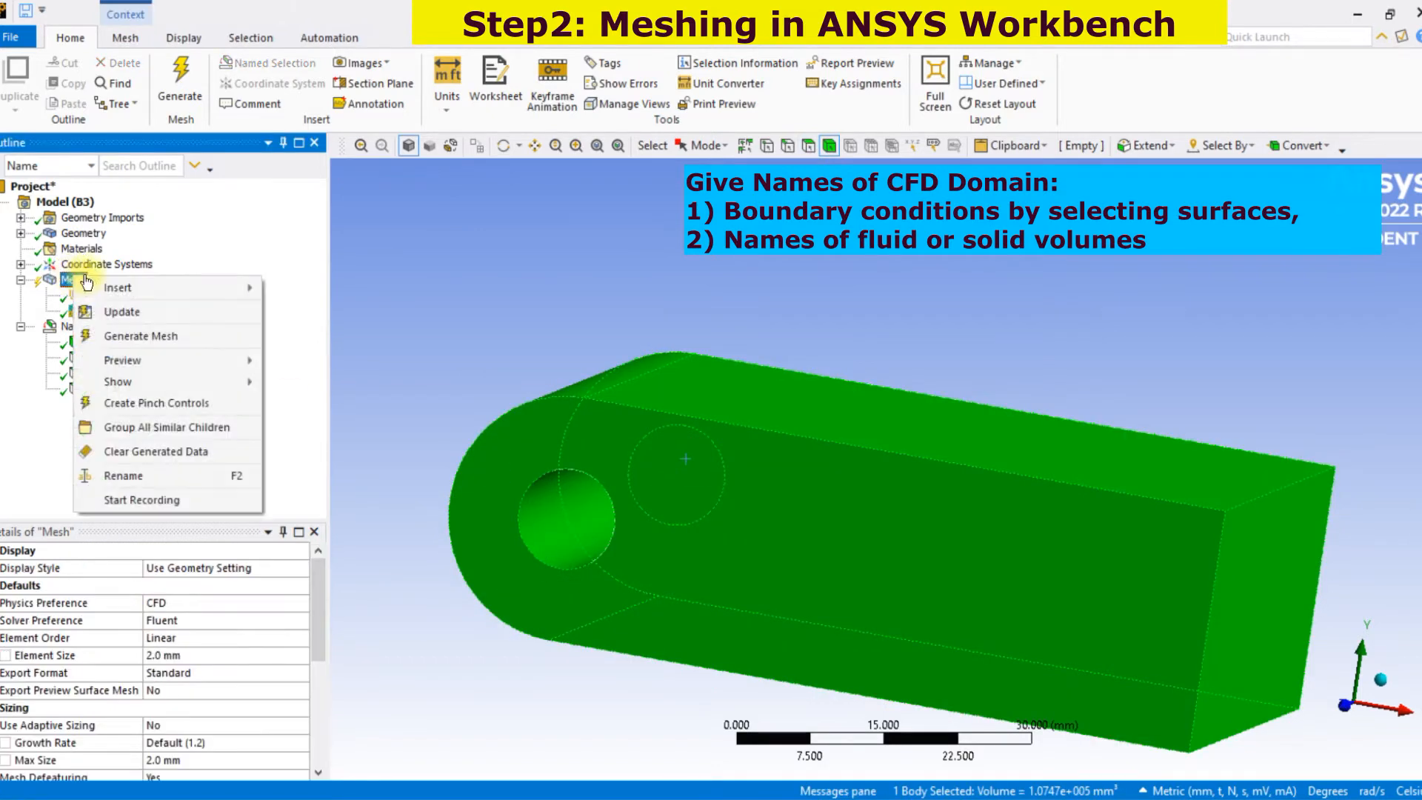
pyautogui.moveTo(96, 285)
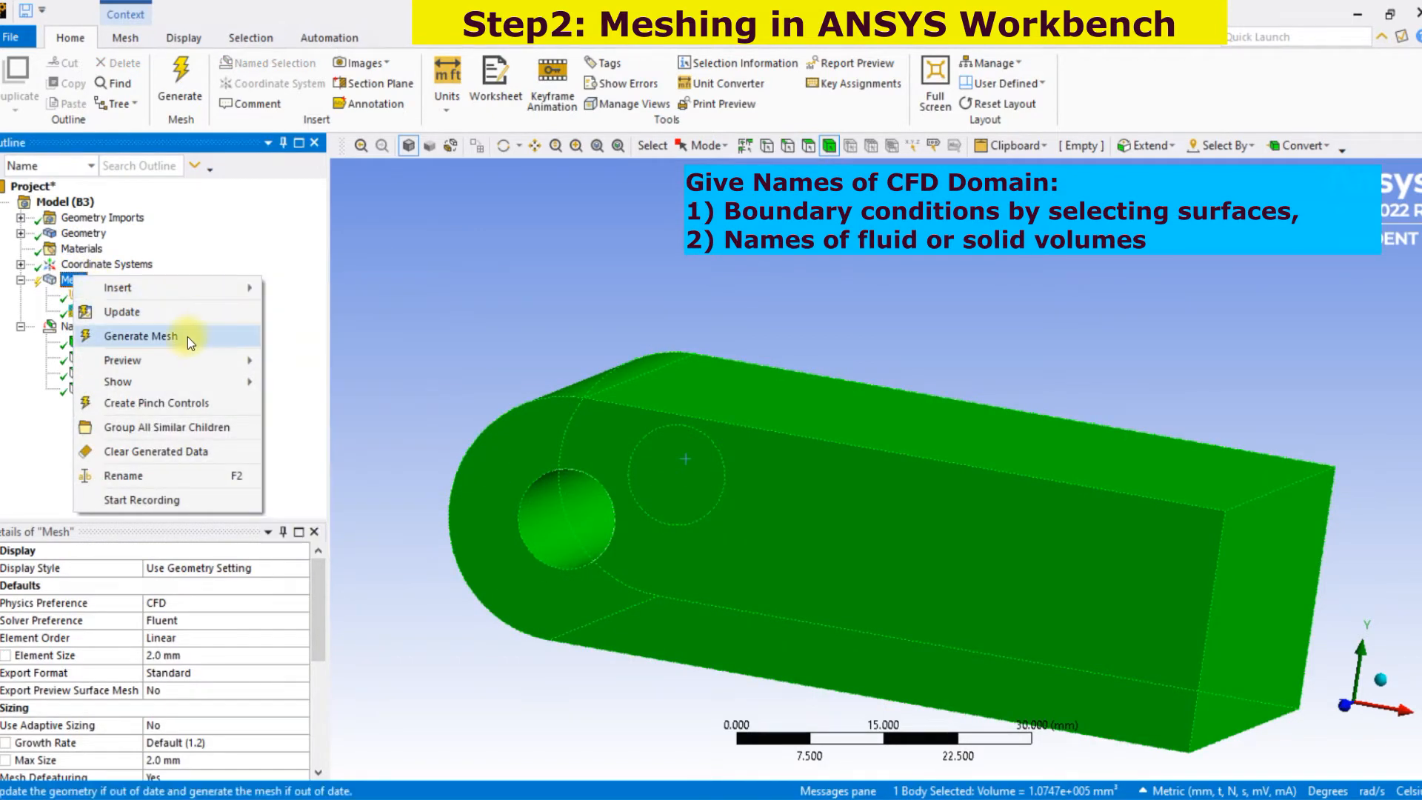
pyautogui.moveTo(194, 296)
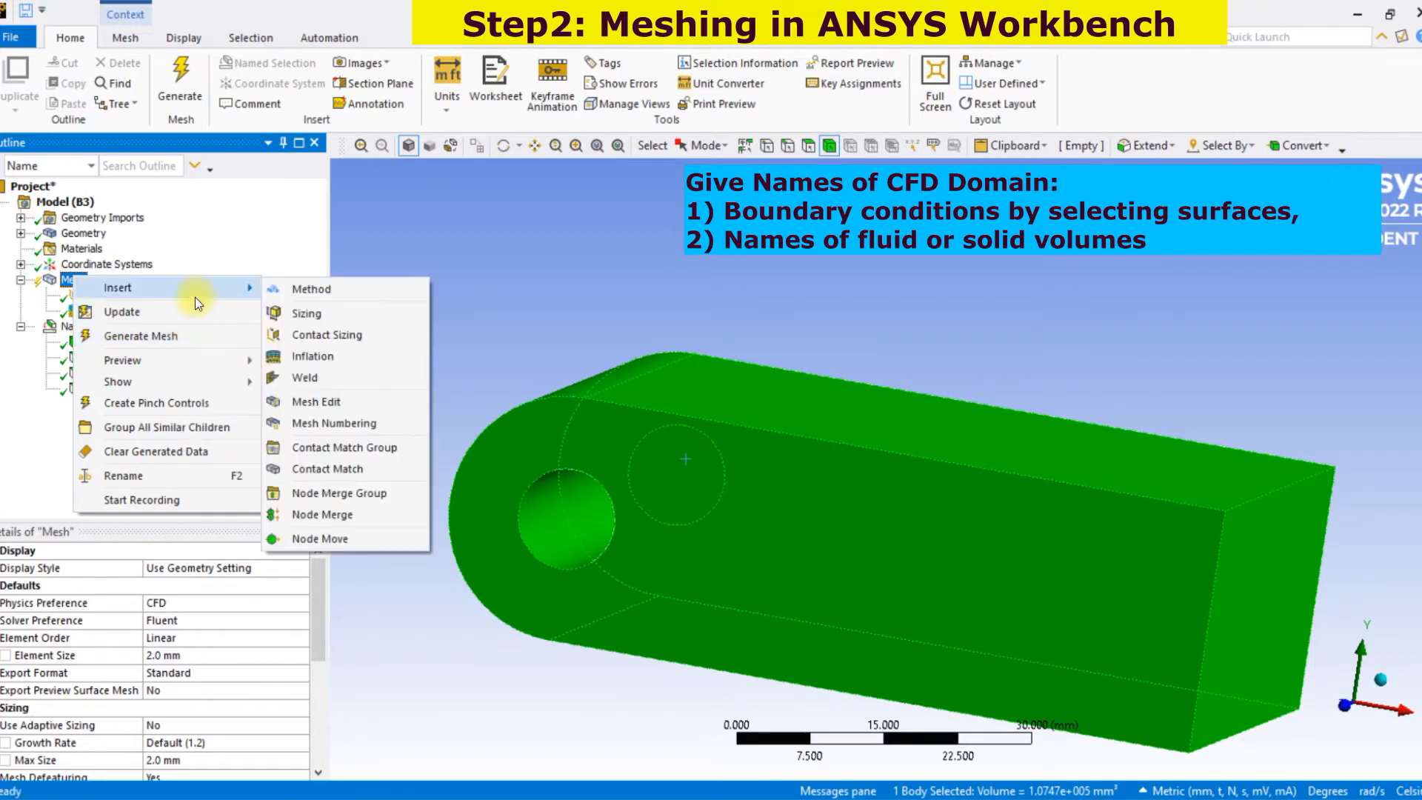
pyautogui.click(642, 279)
pyautogui.click(674, 394)
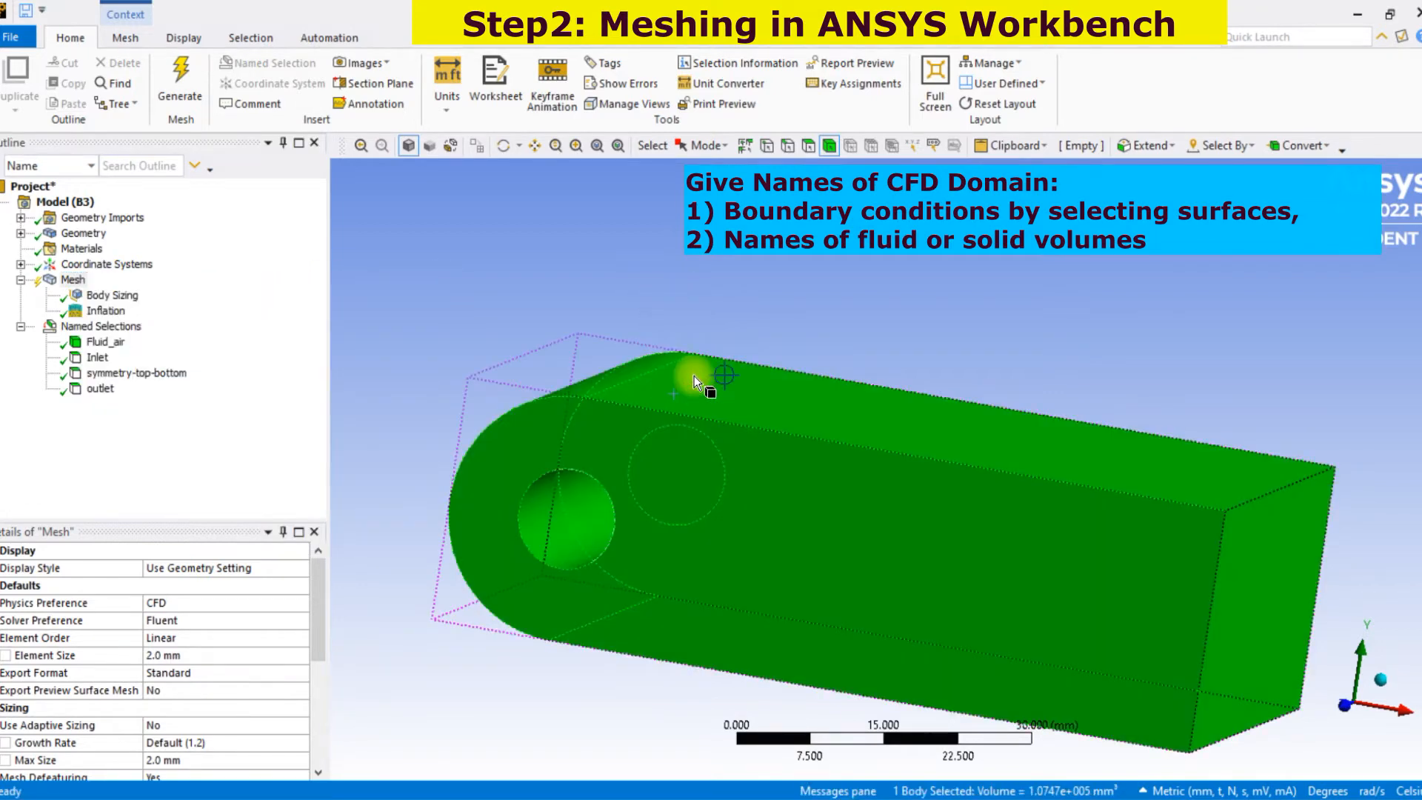
pyautogui.rightClick(695, 376)
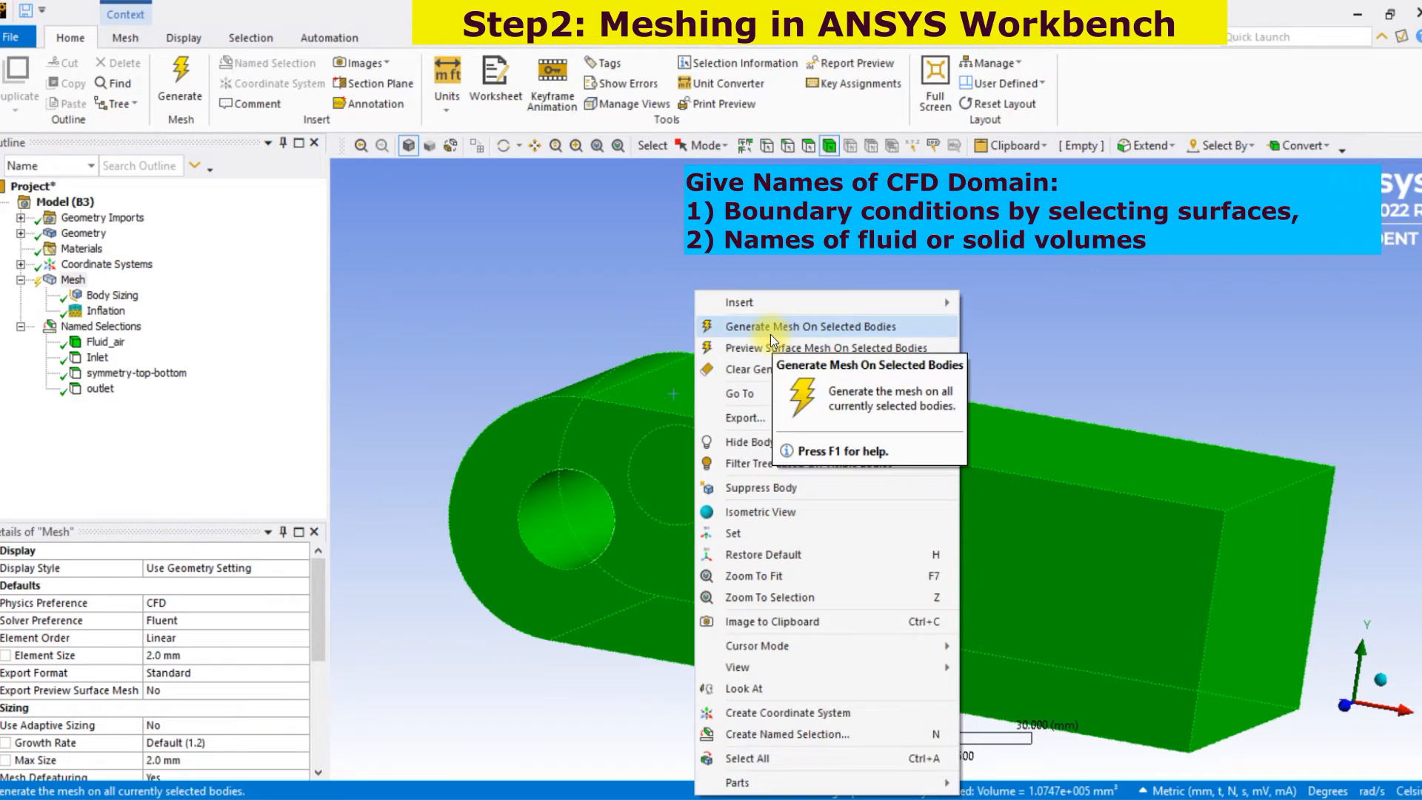
pyautogui.click(770, 335)
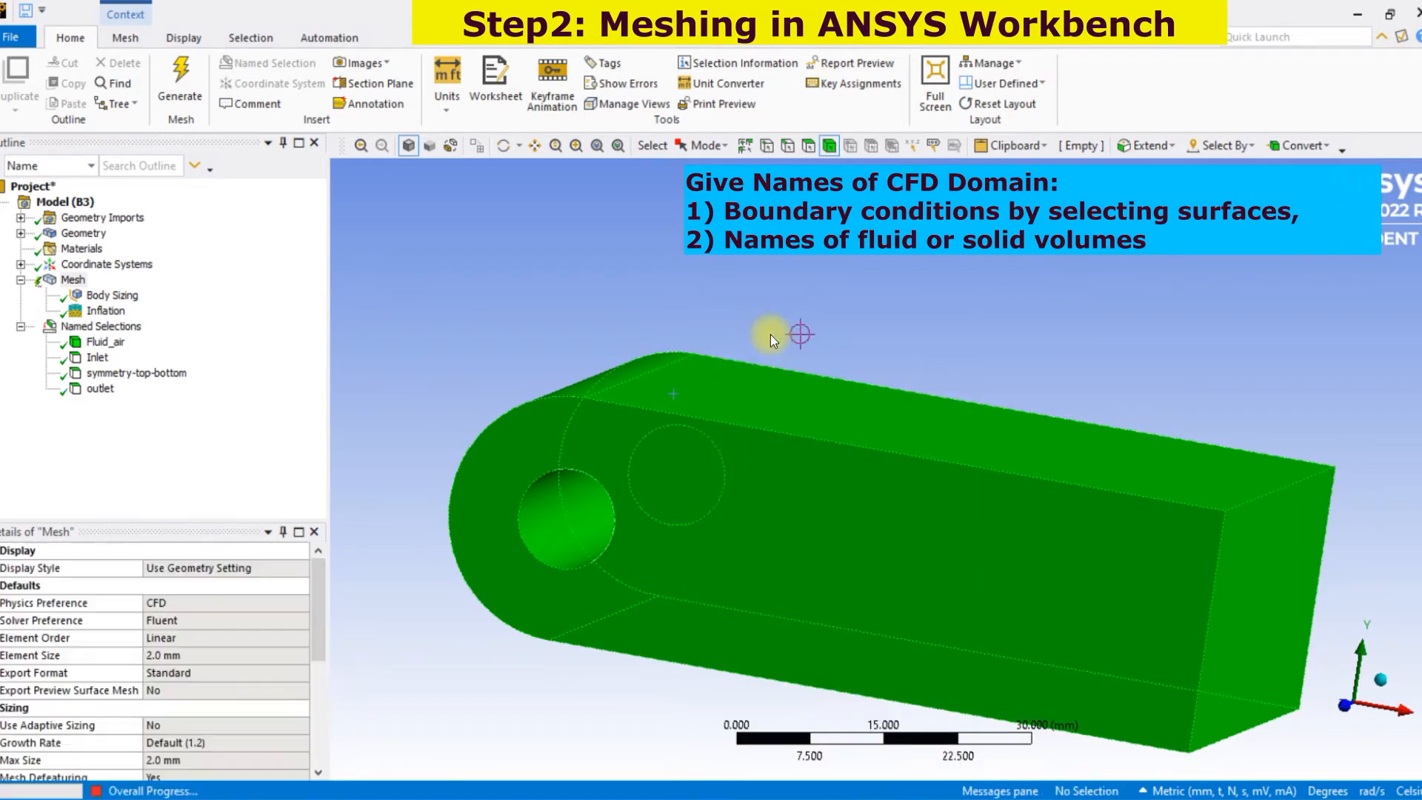
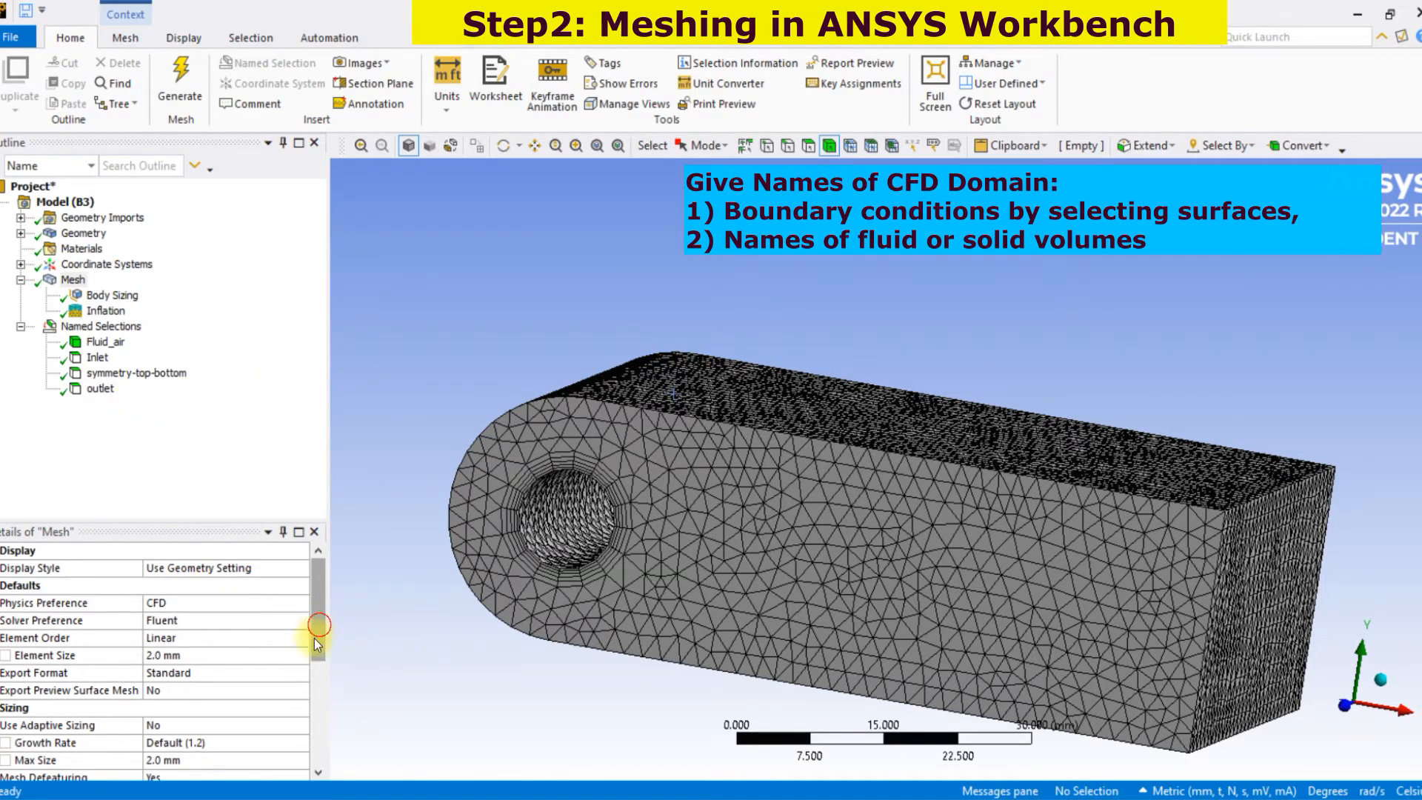
# Step: Set the mesh metric to Skewness in the mesh quality settings and bring its statistics into view
pyautogui.moveTo(317, 633); pyautogui.dragTo(296, 771)
pyautogui.click(8, 743)
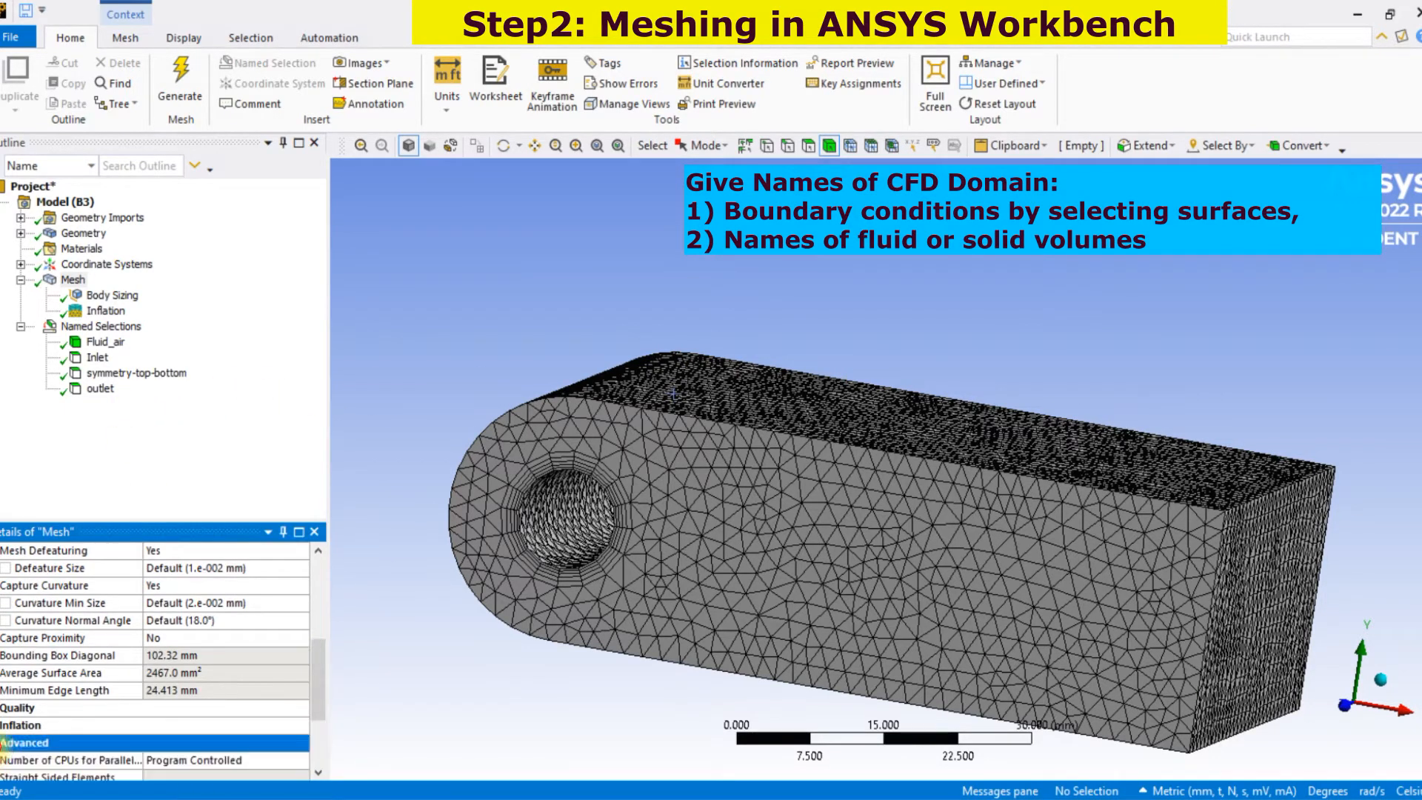
pyautogui.moveTo(312, 707); pyautogui.dragTo(313, 760)
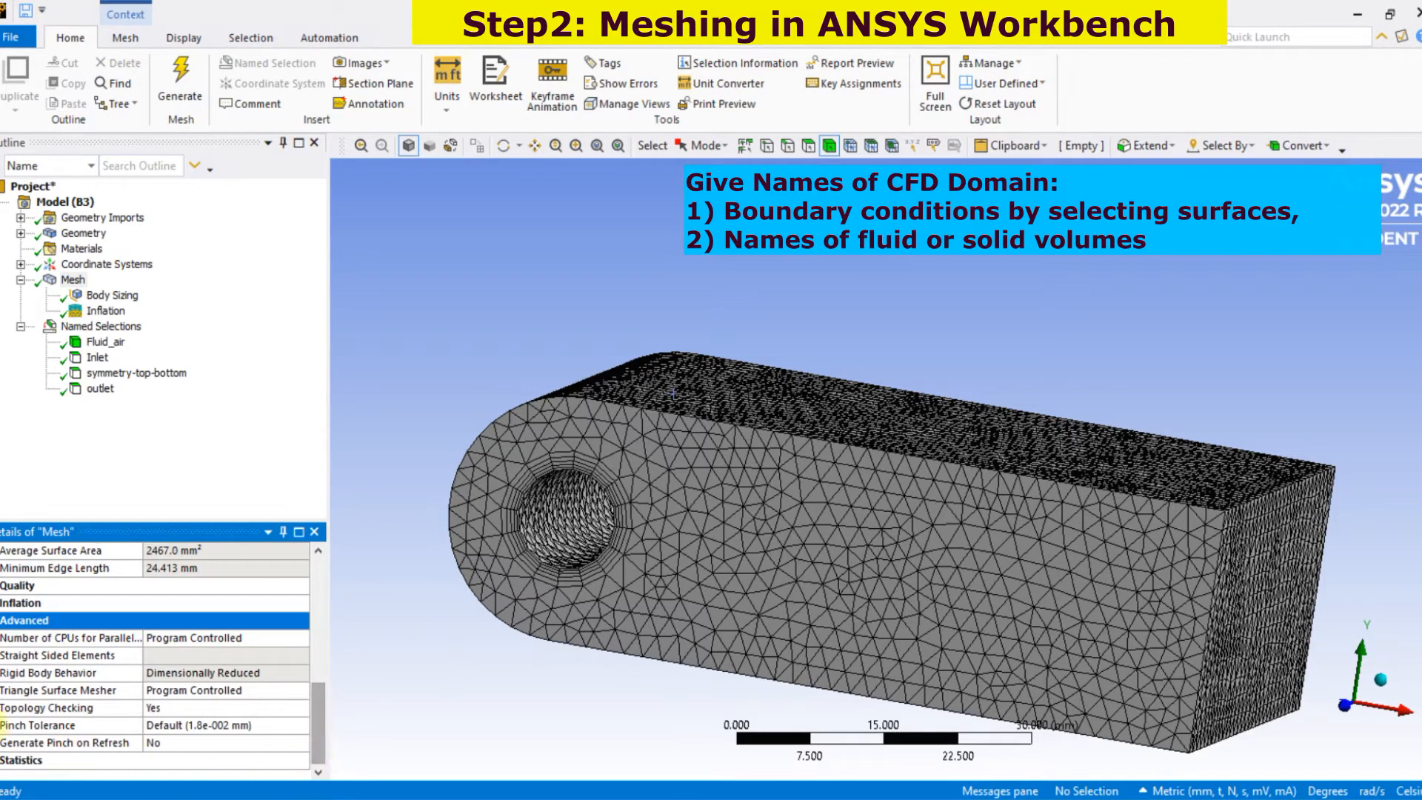
pyautogui.click(3, 586)
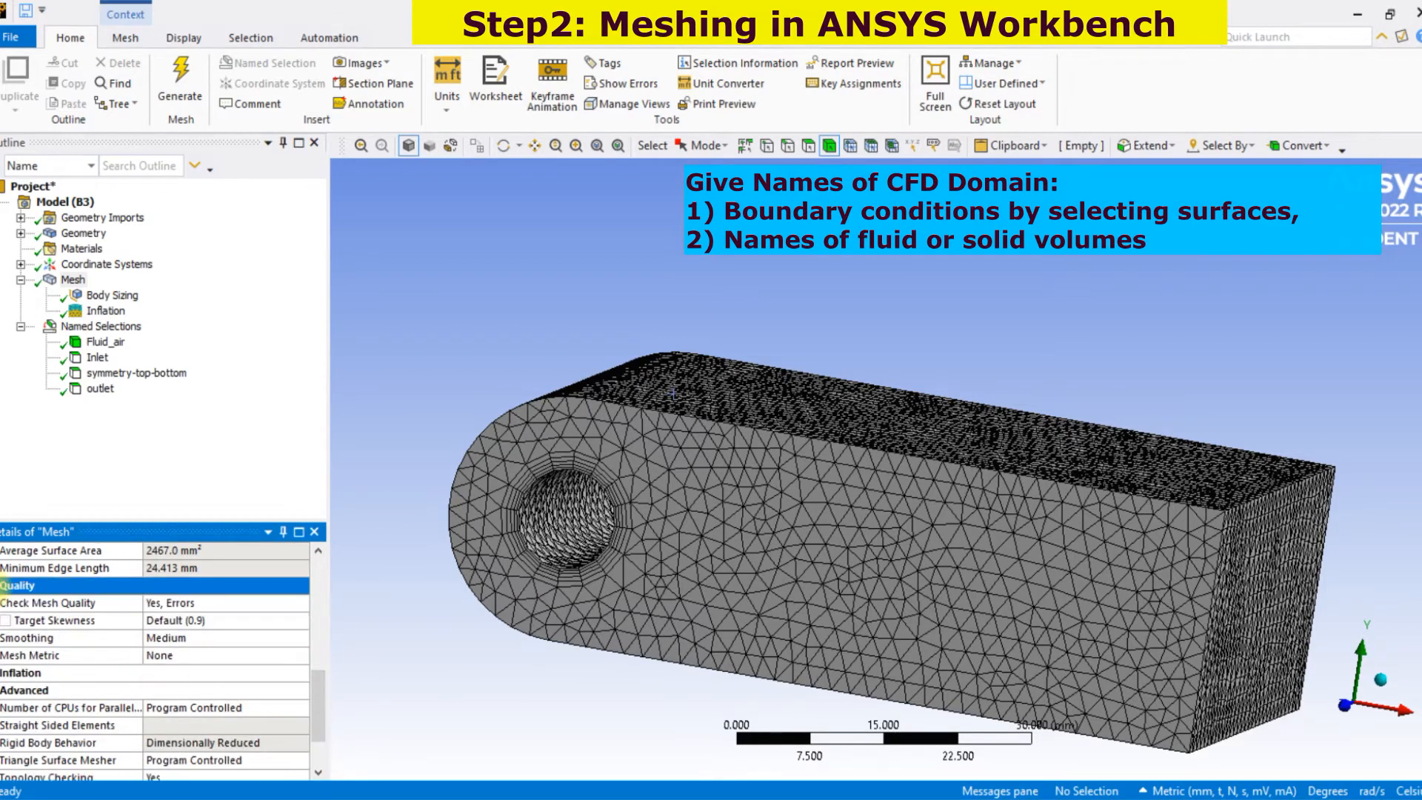
pyautogui.click(215, 655)
pyautogui.click(301, 657)
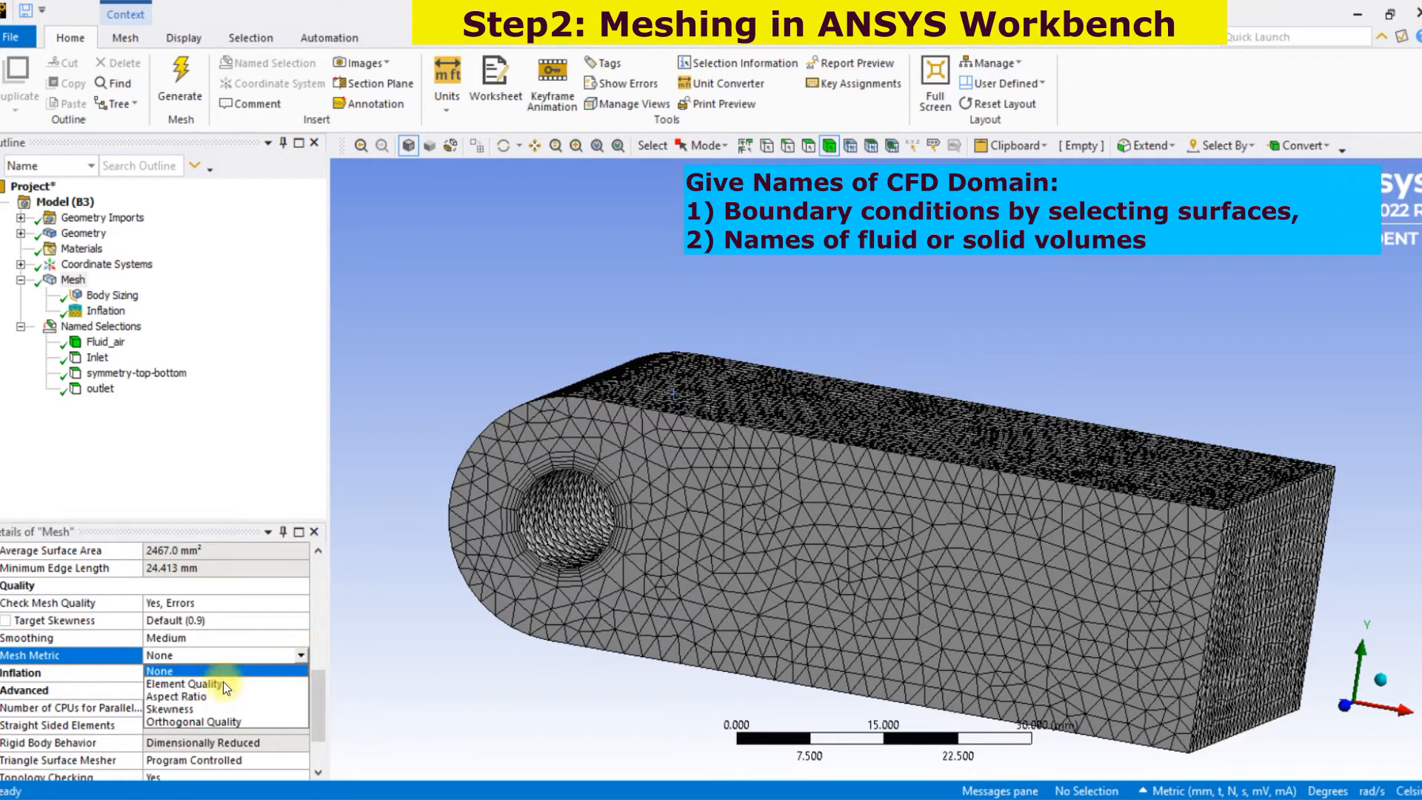
pyautogui.click(198, 705)
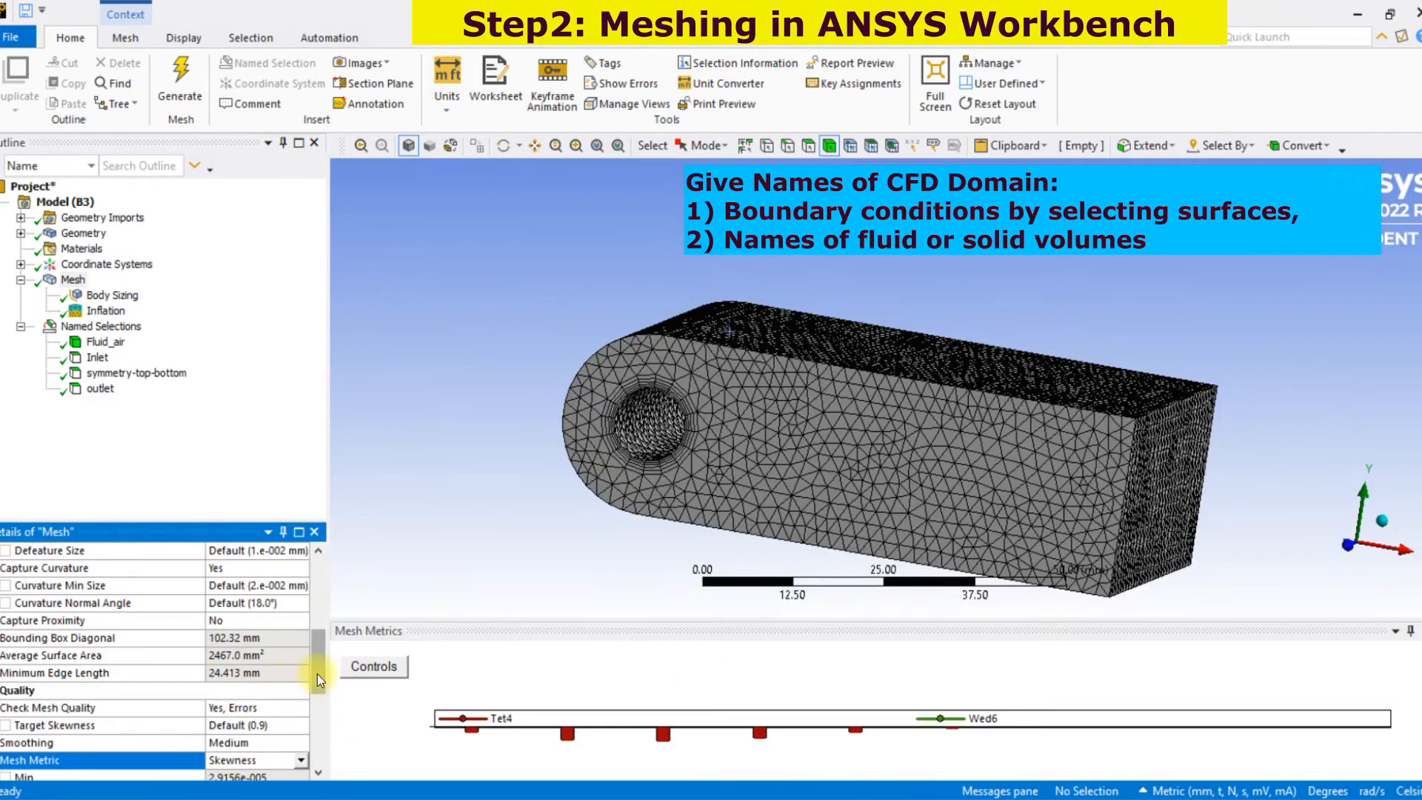
pyautogui.moveTo(318, 674); pyautogui.dragTo(320, 706)
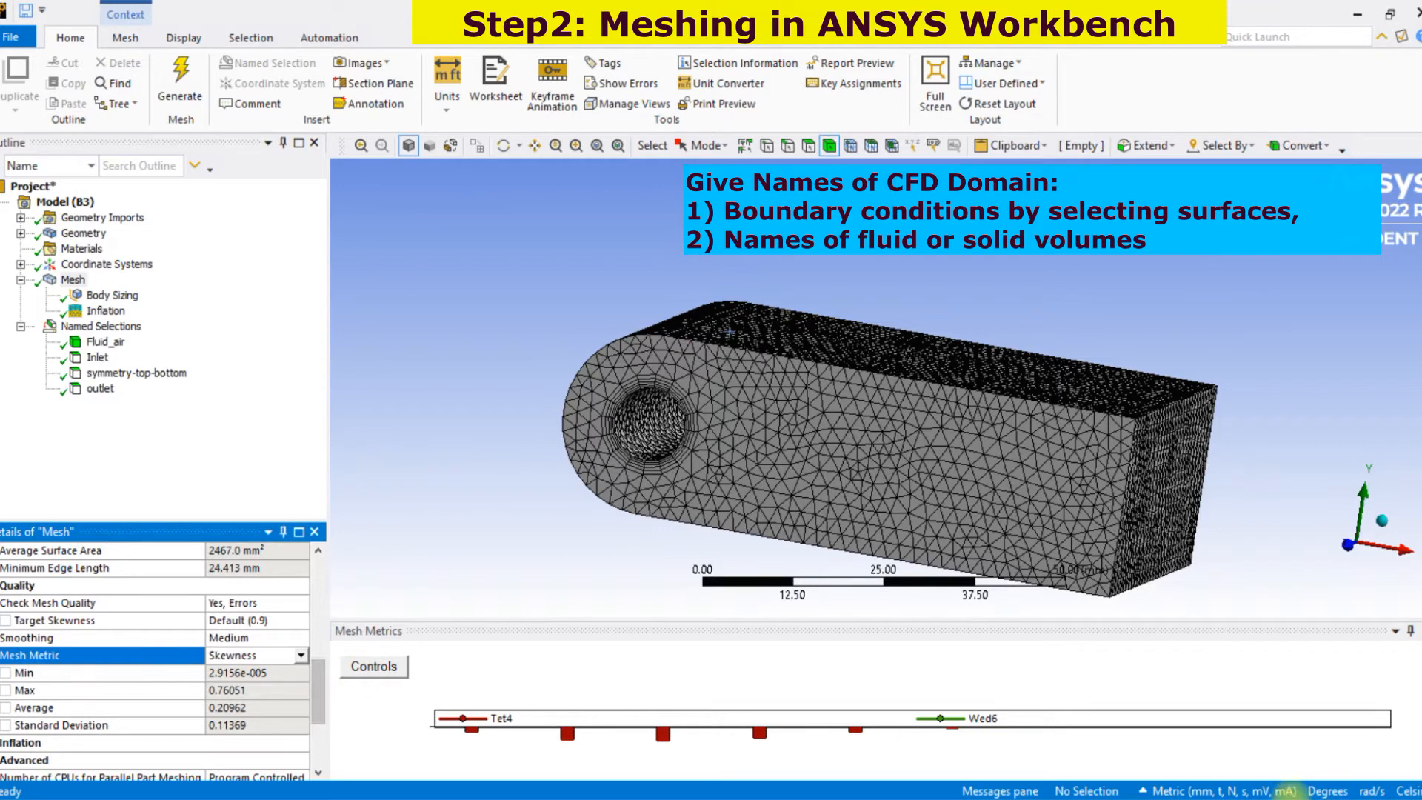
pyautogui.moveTo(294, 657)
pyautogui.mouseDown()
pyautogui.moveTo(201, 699)
pyautogui.moveTo(274, 669)
pyautogui.mouseUp()
pyautogui.moveTo(424, 553); pyautogui.dragTo(322, 629)
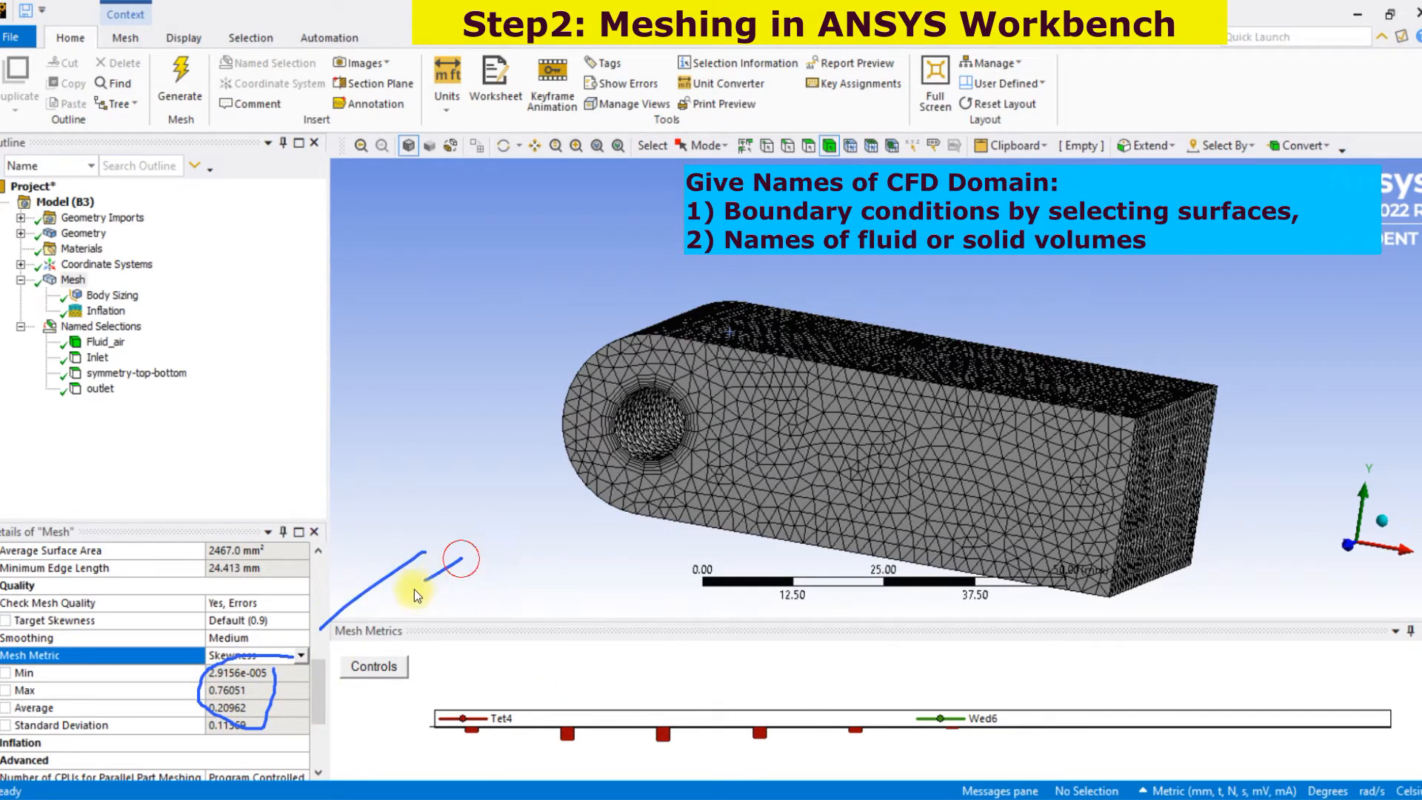
pyautogui.moveTo(414, 591); pyautogui.dragTo(450, 597)
pyautogui.moveTo(563, 555)
pyautogui.mouseDown()
pyautogui.moveTo(550, 589)
pyautogui.moveTo(594, 557)
pyautogui.mouseUp()
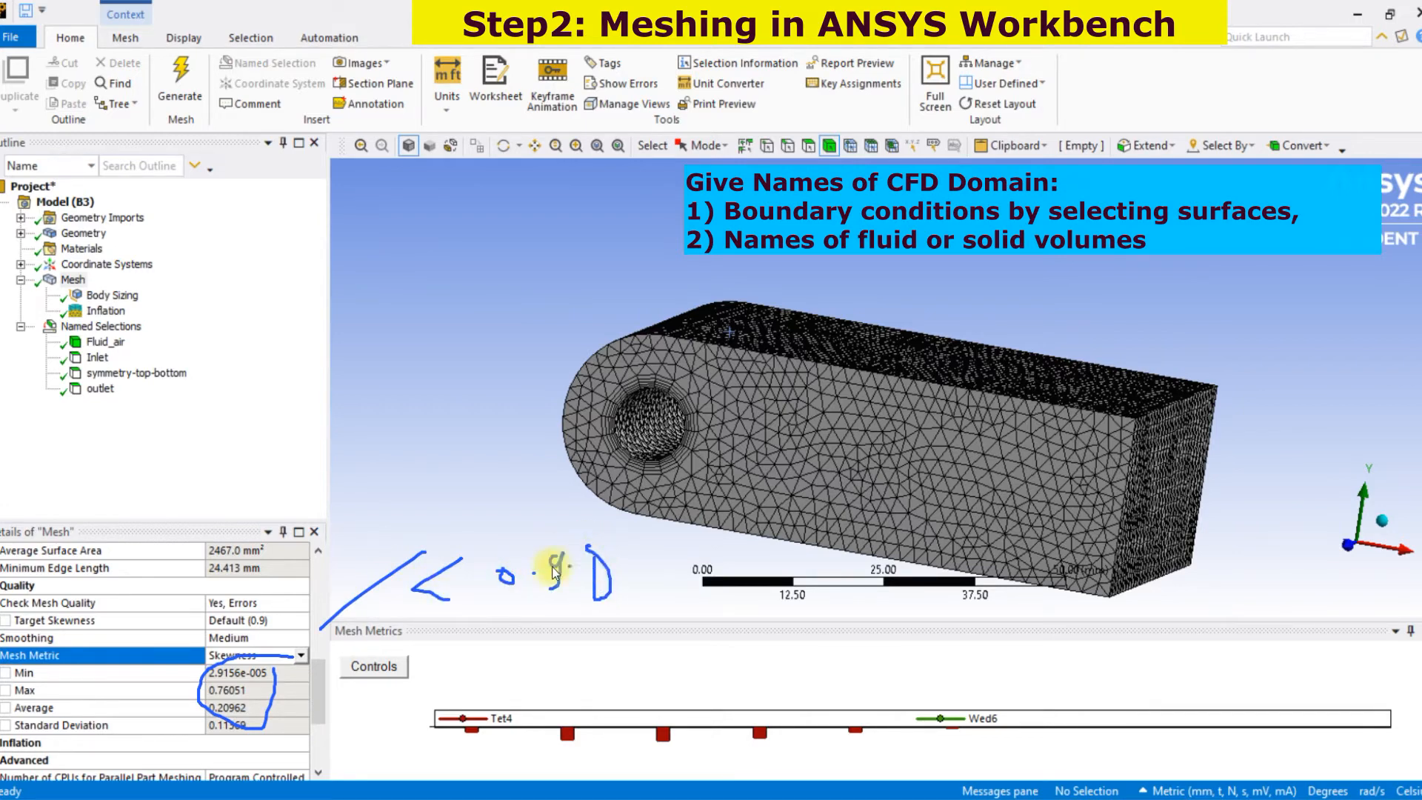
pyautogui.moveTo(437, 387); pyautogui.dragTo(415, 437)
pyautogui.click(461, 356)
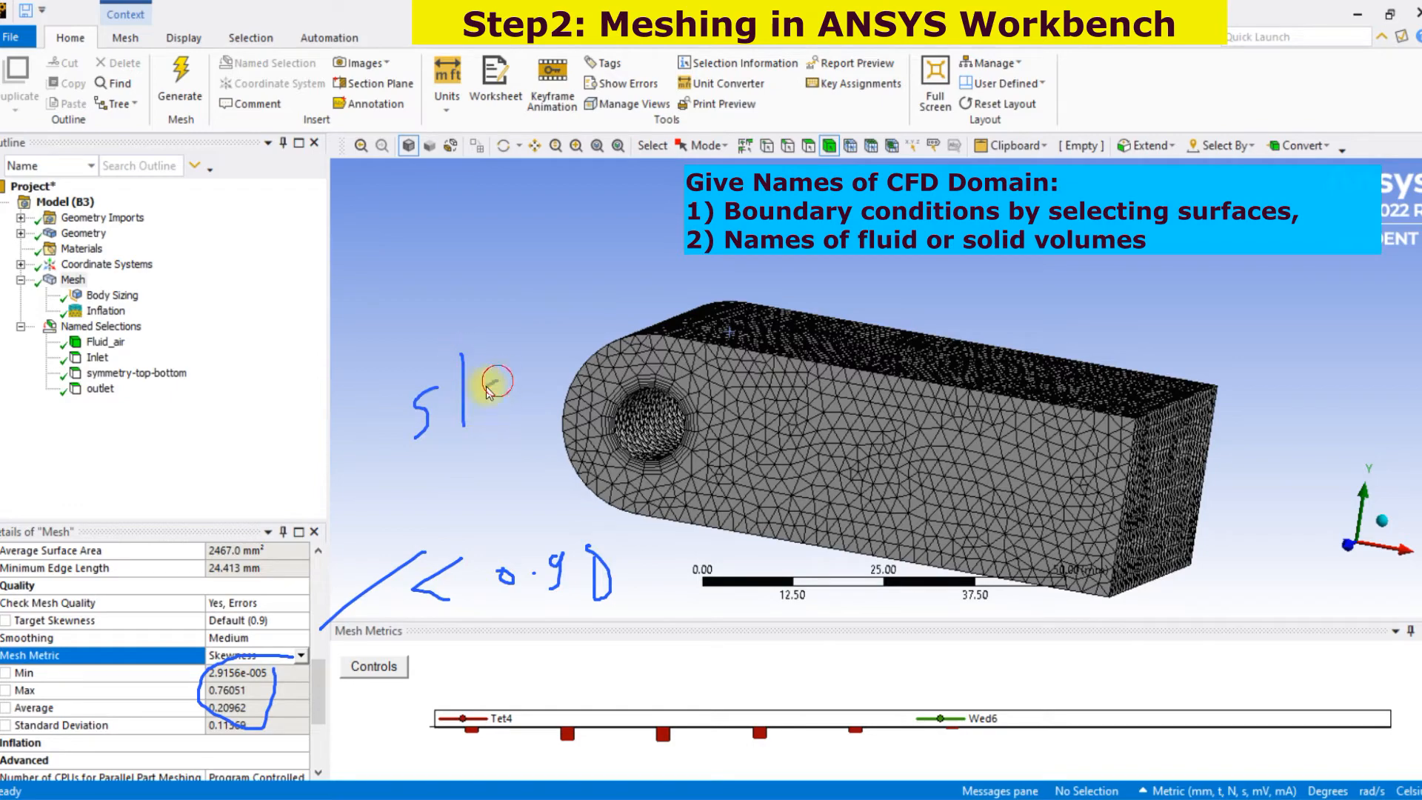
pyautogui.moveTo(625, 371); pyautogui.dragTo(686, 351)
pyautogui.moveTo(647, 386); pyautogui.dragTo(702, 374)
pyautogui.moveTo(740, 304)
pyautogui.mouseDown()
pyautogui.moveTo(758, 371)
pyautogui.moveTo(904, 296)
pyautogui.moveTo(966, 314)
pyautogui.mouseUp()
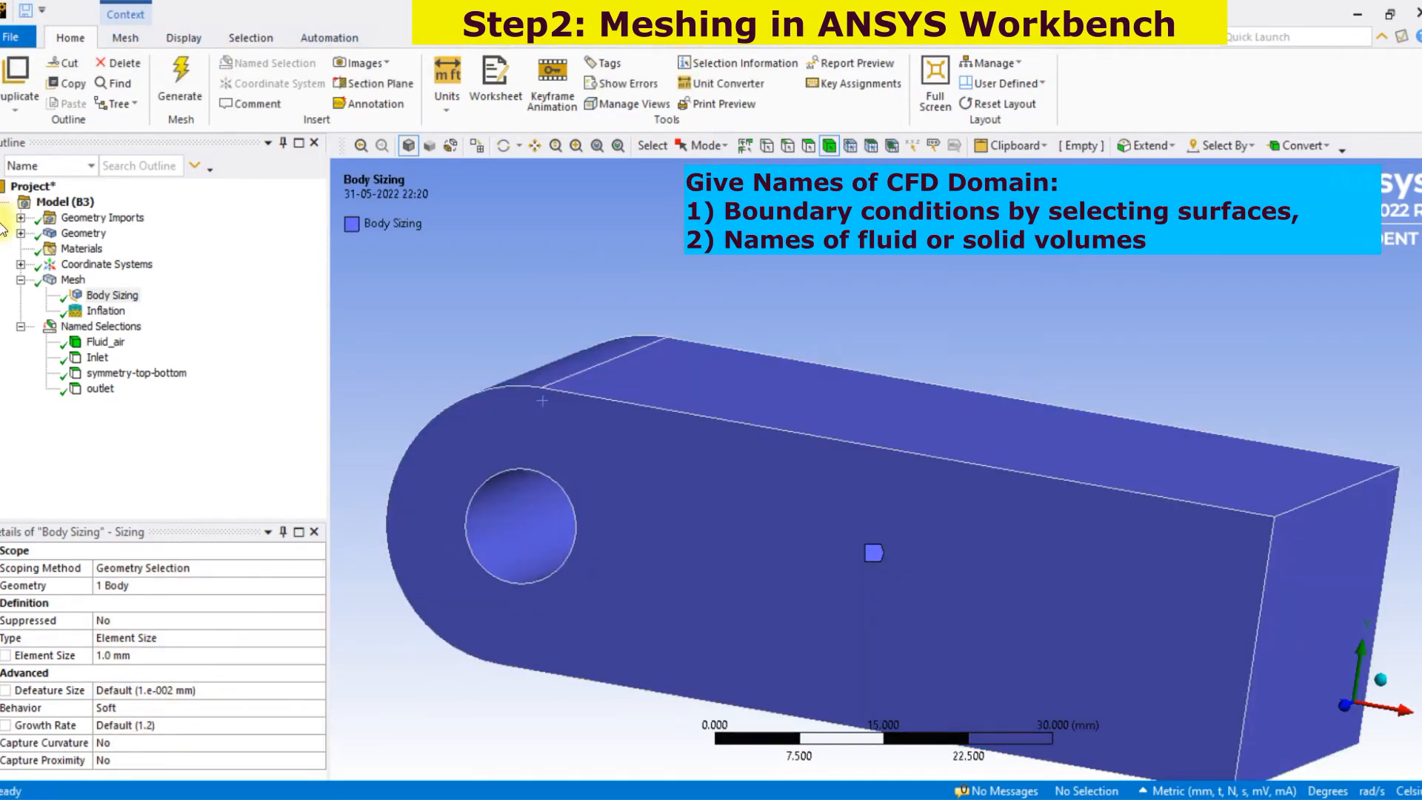
# Step: Inspect the refined mesh up close around the hole and along the block's side face
pyautogui.click(72, 280)
pyautogui.moveTo(415, 428); pyautogui.dragTo(572, 482)
pyautogui.moveTo(572, 482)
pyautogui.mouseDown(button='middle')
pyautogui.moveTo(648, 464)
pyautogui.moveTo(647, 492)
pyautogui.moveTo(595, 489)
pyautogui.mouseUp(button='middle')
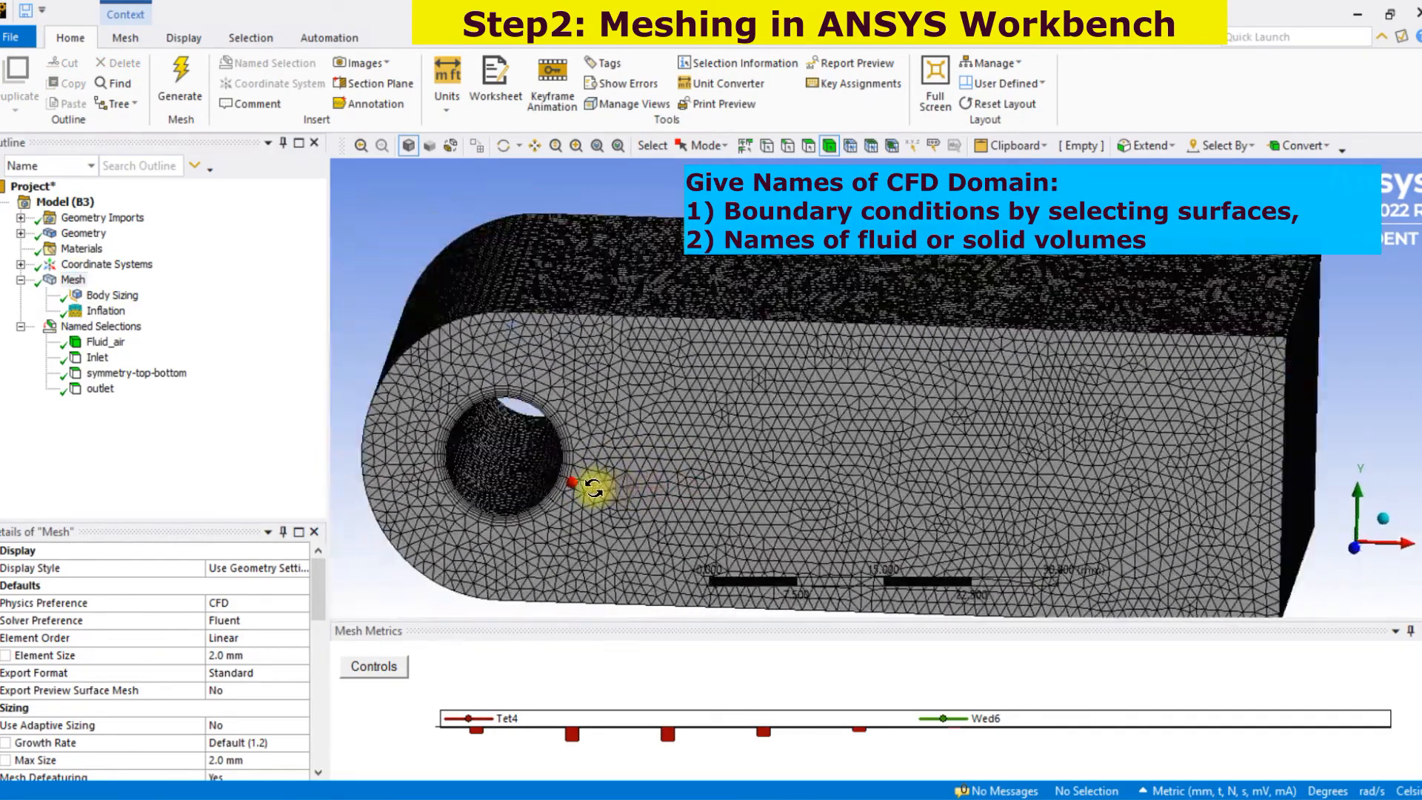
pyautogui.scroll(3, 476, 482)
pyautogui.scroll(-6, 477, 489)
pyautogui.scroll(6, 415, 490)
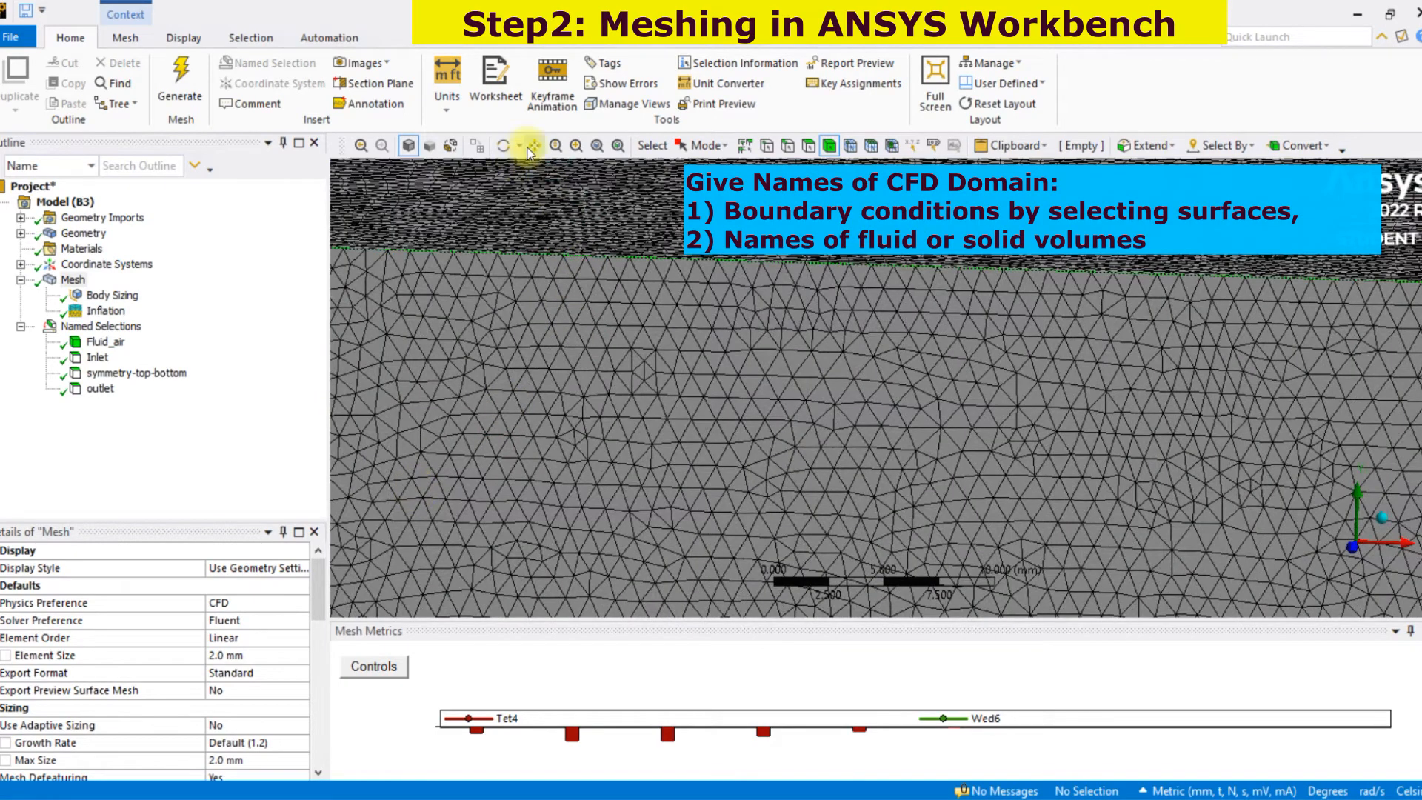
pyautogui.click(534, 146)
pyautogui.moveTo(637, 356); pyautogui.dragTo(828, 338)
pyautogui.scroll(-2, 828, 334)
pyautogui.moveTo(784, 413)
pyautogui.mouseDown(button='middle')
pyautogui.moveTo(841, 394)
pyautogui.moveTo(809, 410)
pyautogui.mouseUp(button='middle')
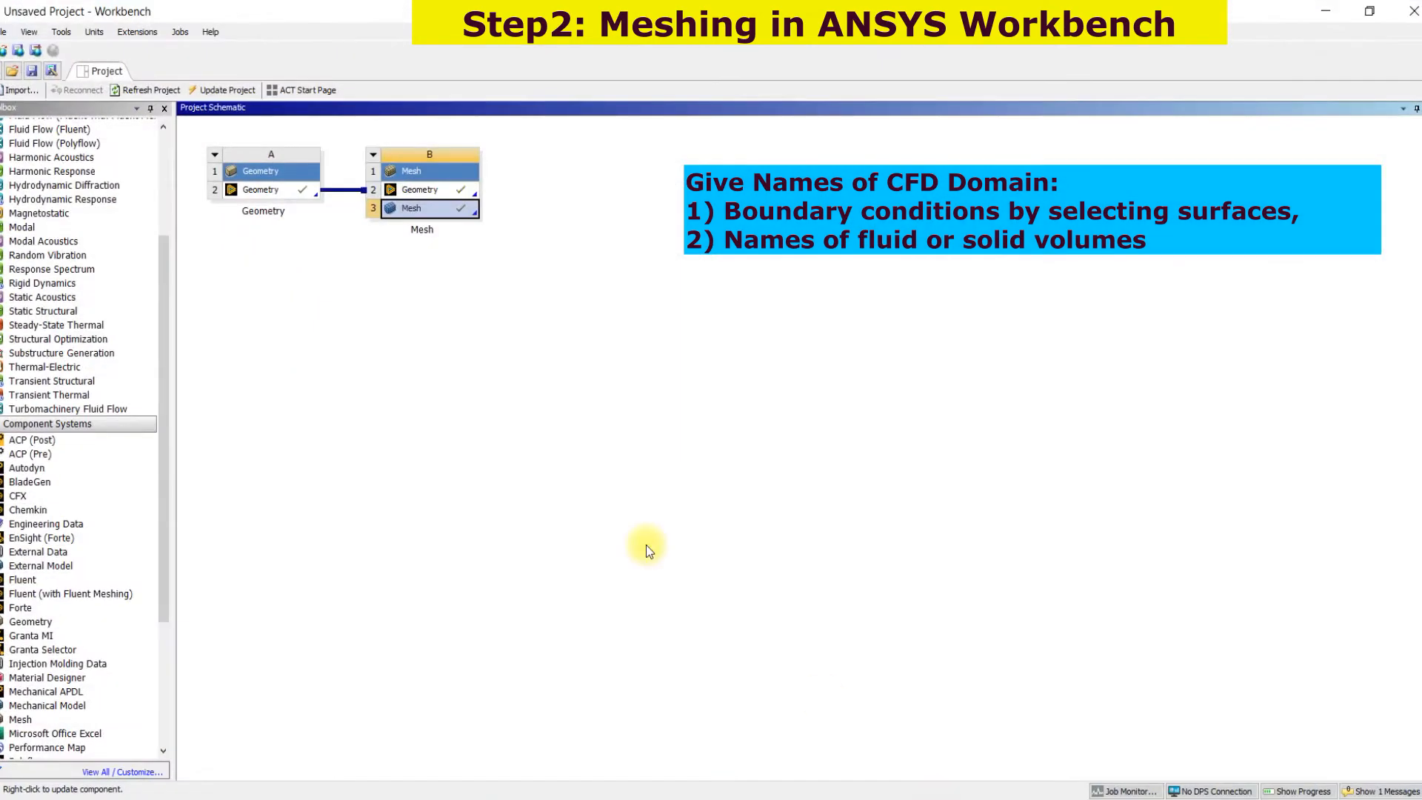
# Step: In ANSYS Workbench, start saving the project and go to the CFE_Project folder on New Volume (E:)
pyautogui.click(33, 74)
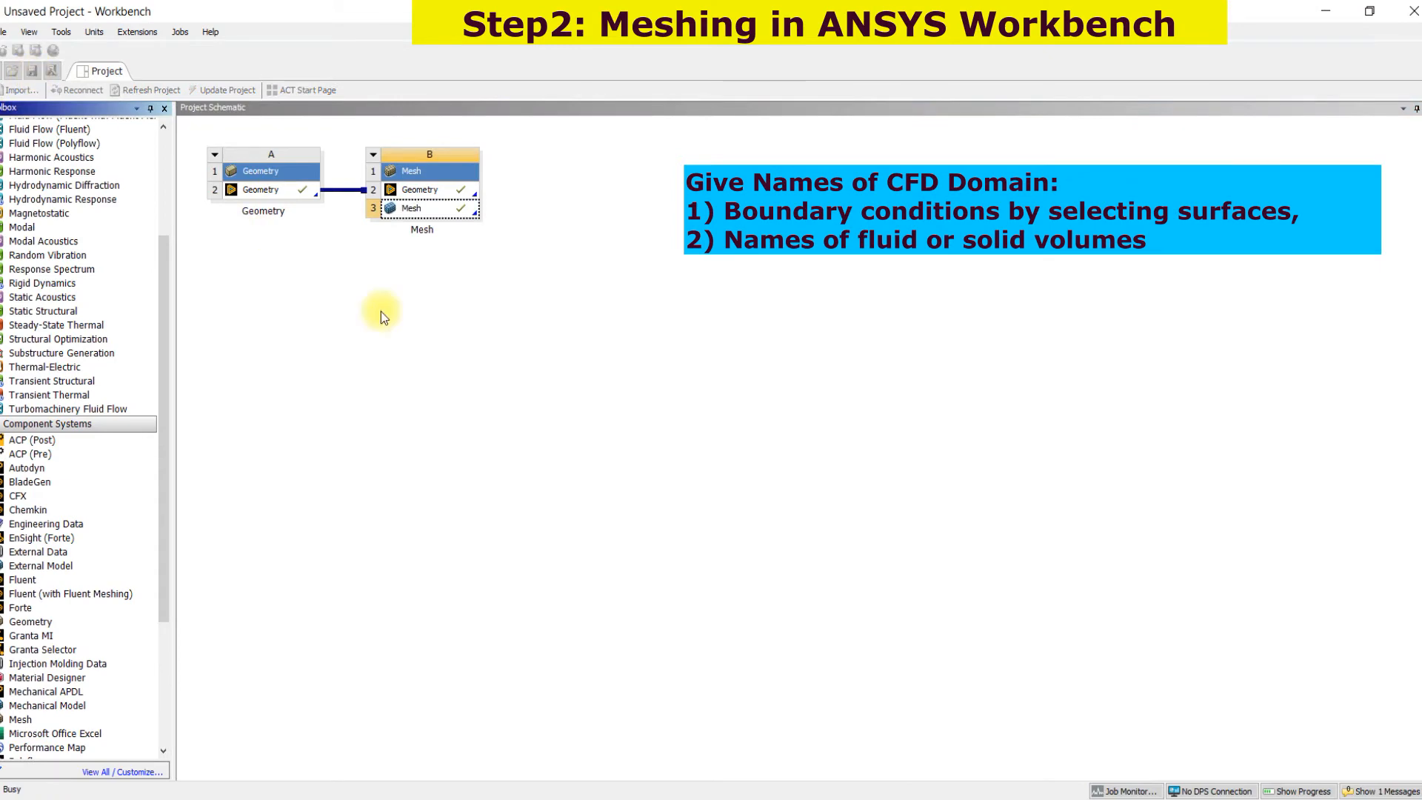
pyautogui.scroll(-2, 111, 326)
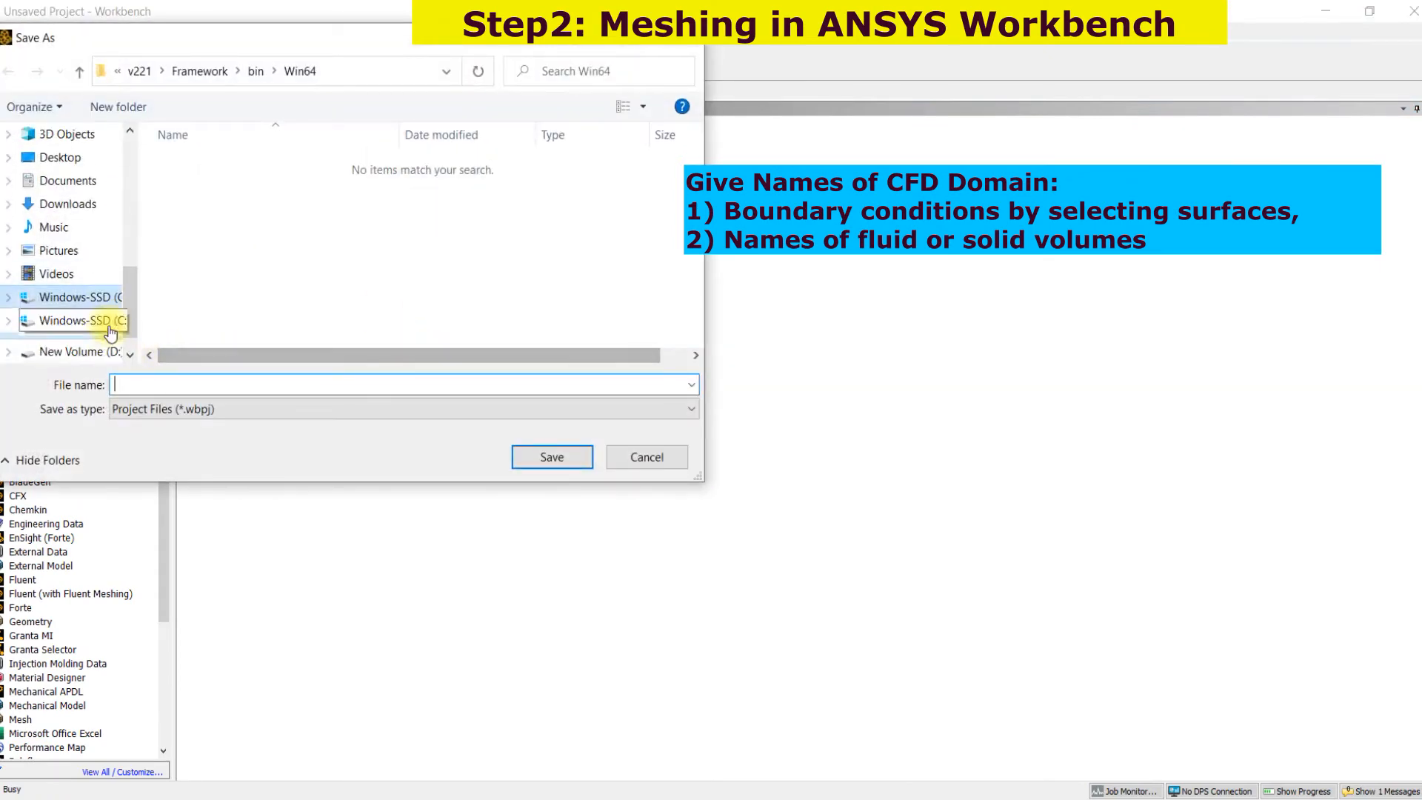
pyautogui.click(87, 316)
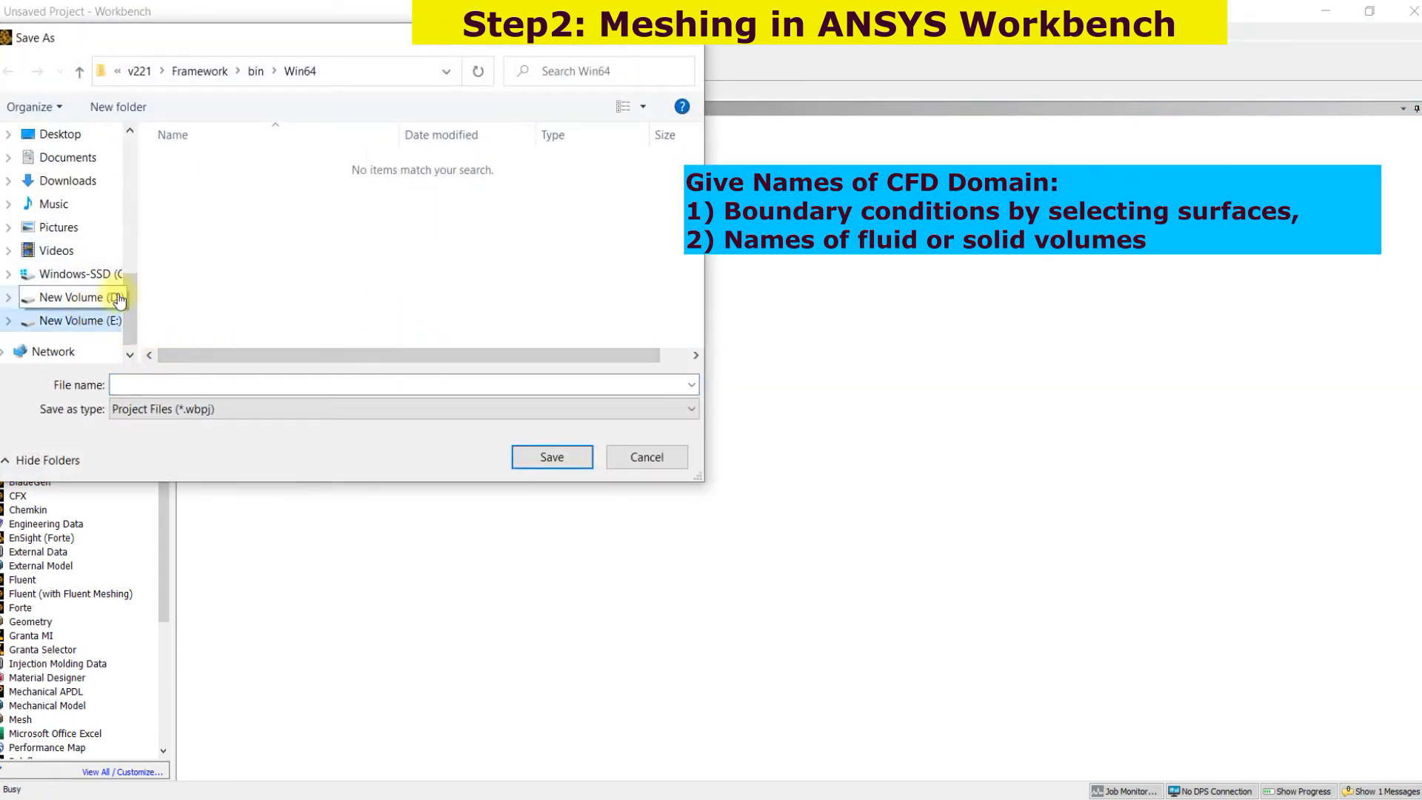
pyautogui.doubleClick(194, 296)
# Step: Find the project_practice folder inside CFE_Project and open it as the save location
pyautogui.scroll(-2, 249, 273)
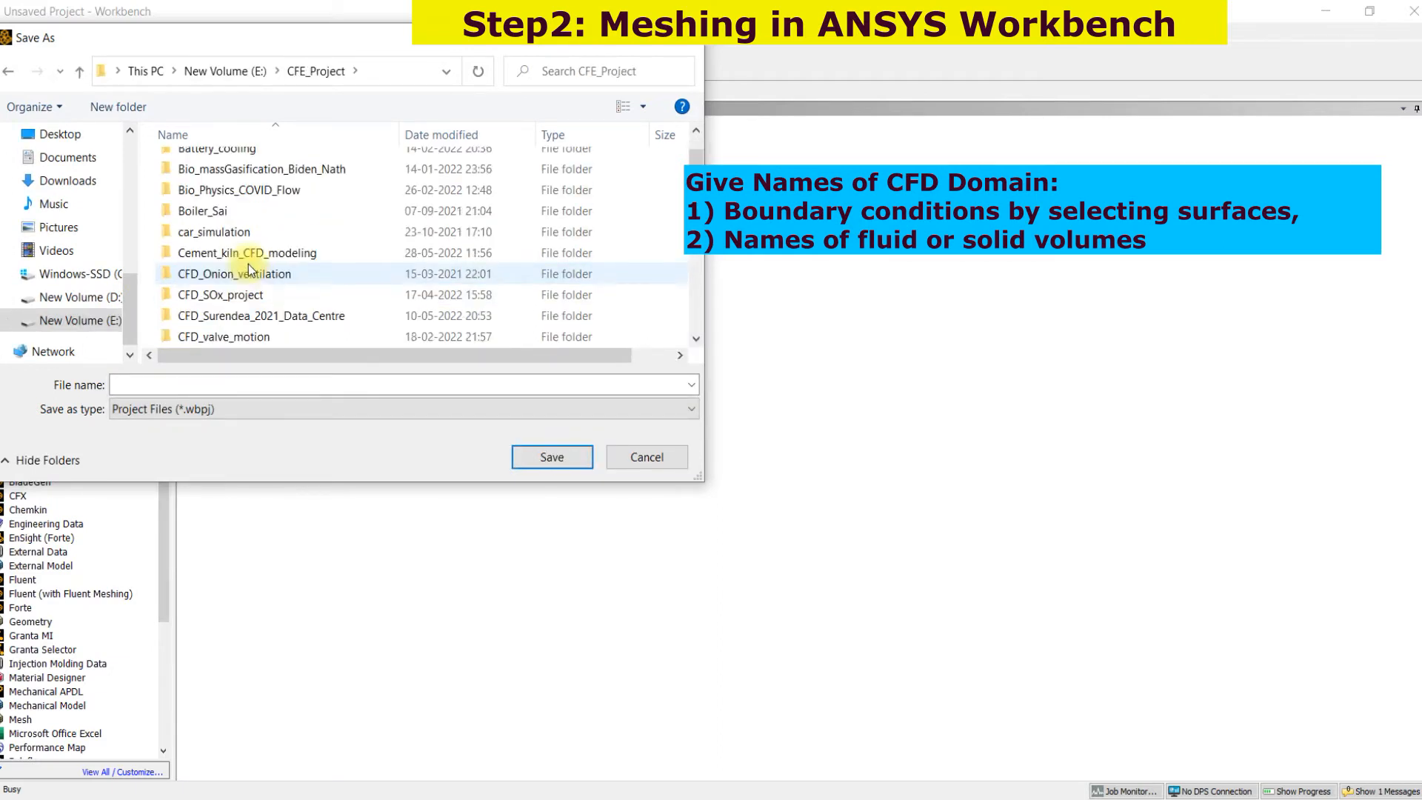
pyautogui.scroll(-5, 244, 285)
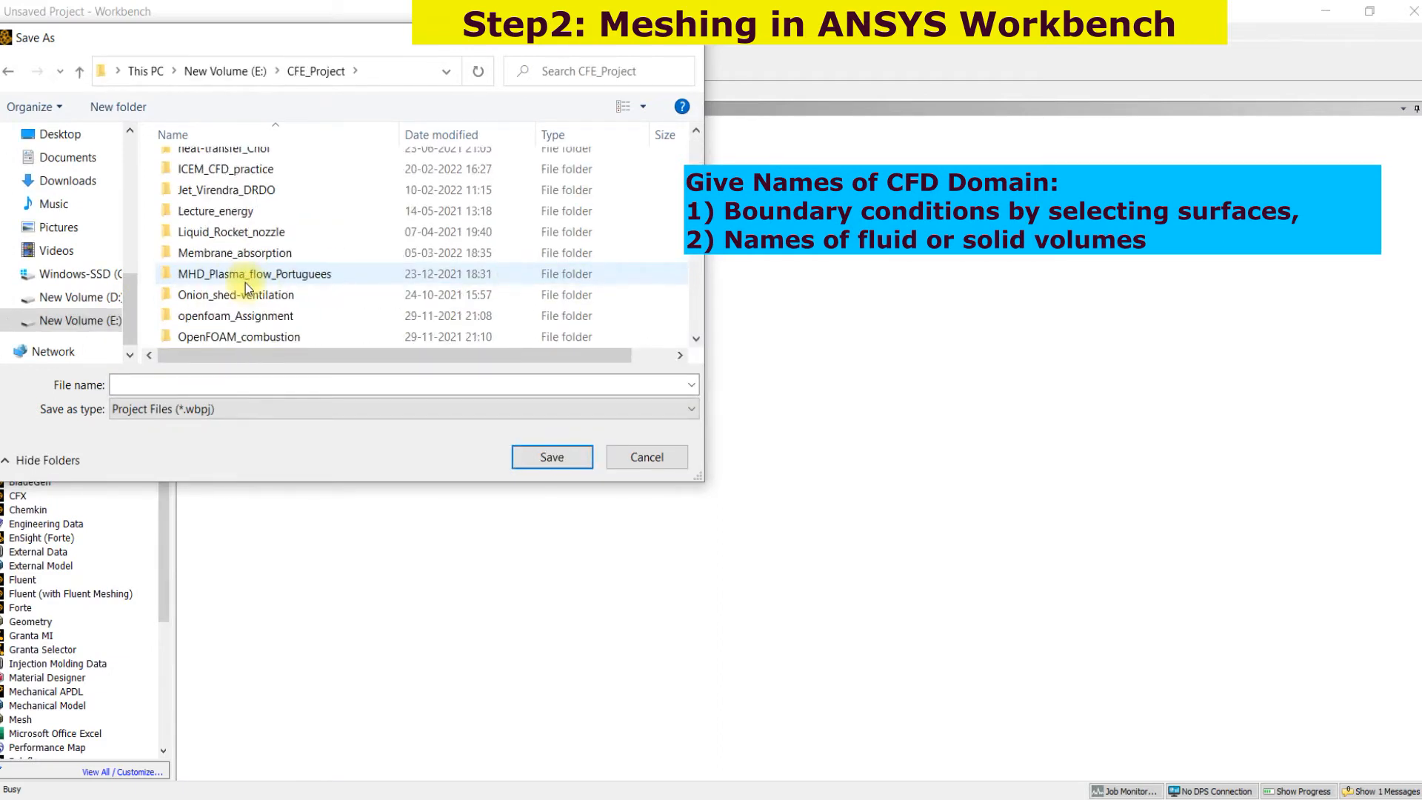
pyautogui.scroll(-5, 217, 320)
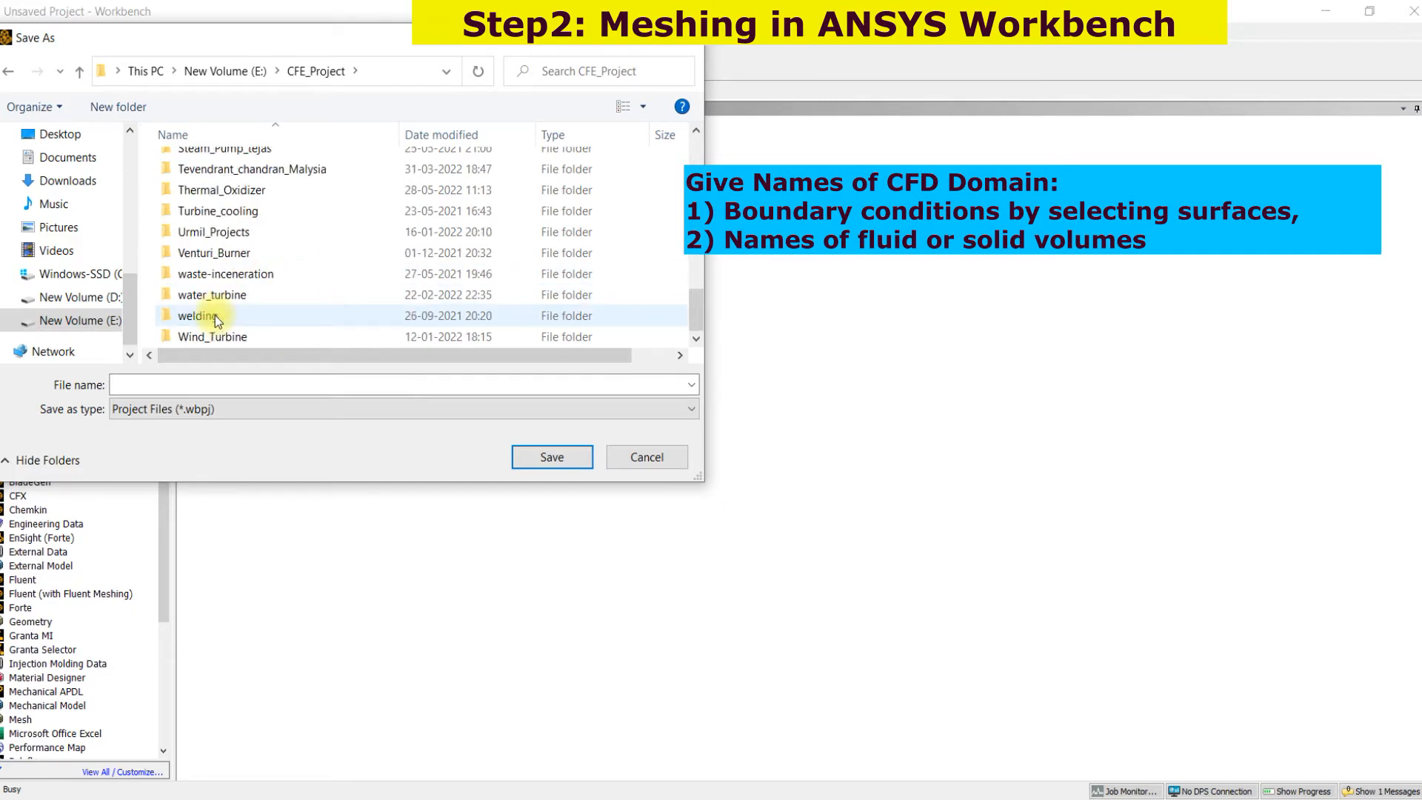
pyautogui.scroll(4, 216, 319)
pyautogui.scroll(8, 216, 320)
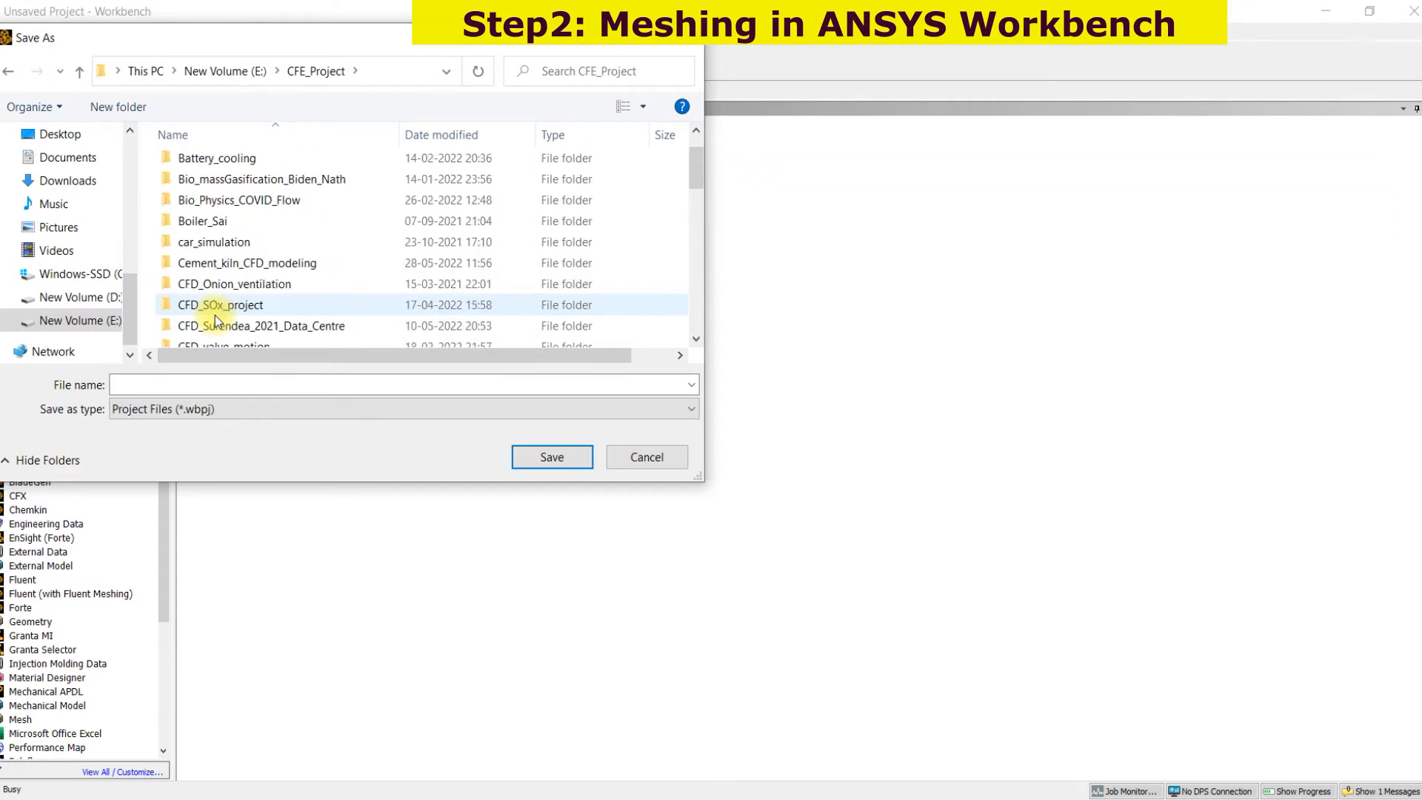
pyautogui.scroll(1, 215, 320)
pyautogui.scroll(-2, 216, 320)
pyautogui.scroll(-2, 216, 320)
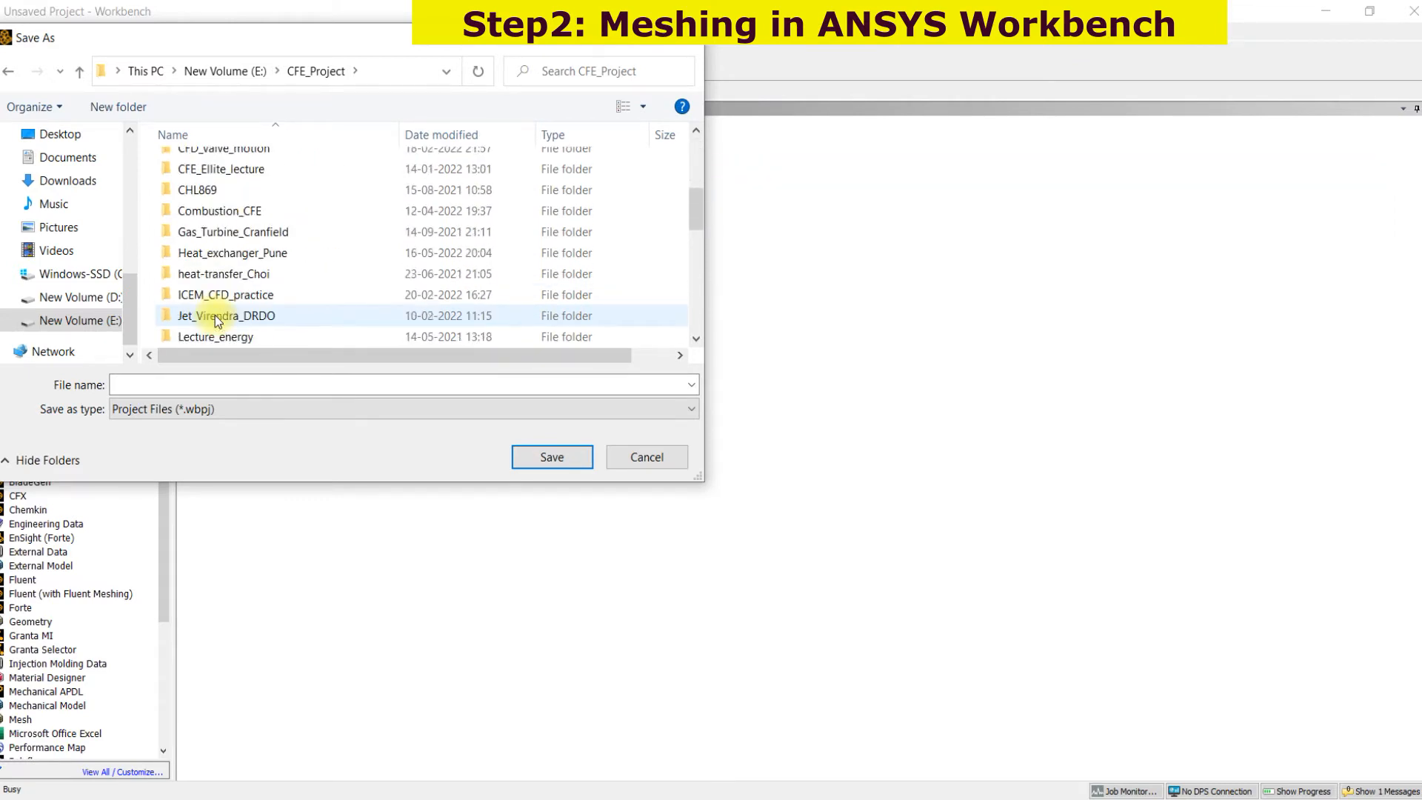
pyautogui.scroll(-2, 215, 320)
pyautogui.scroll(-2, 217, 320)
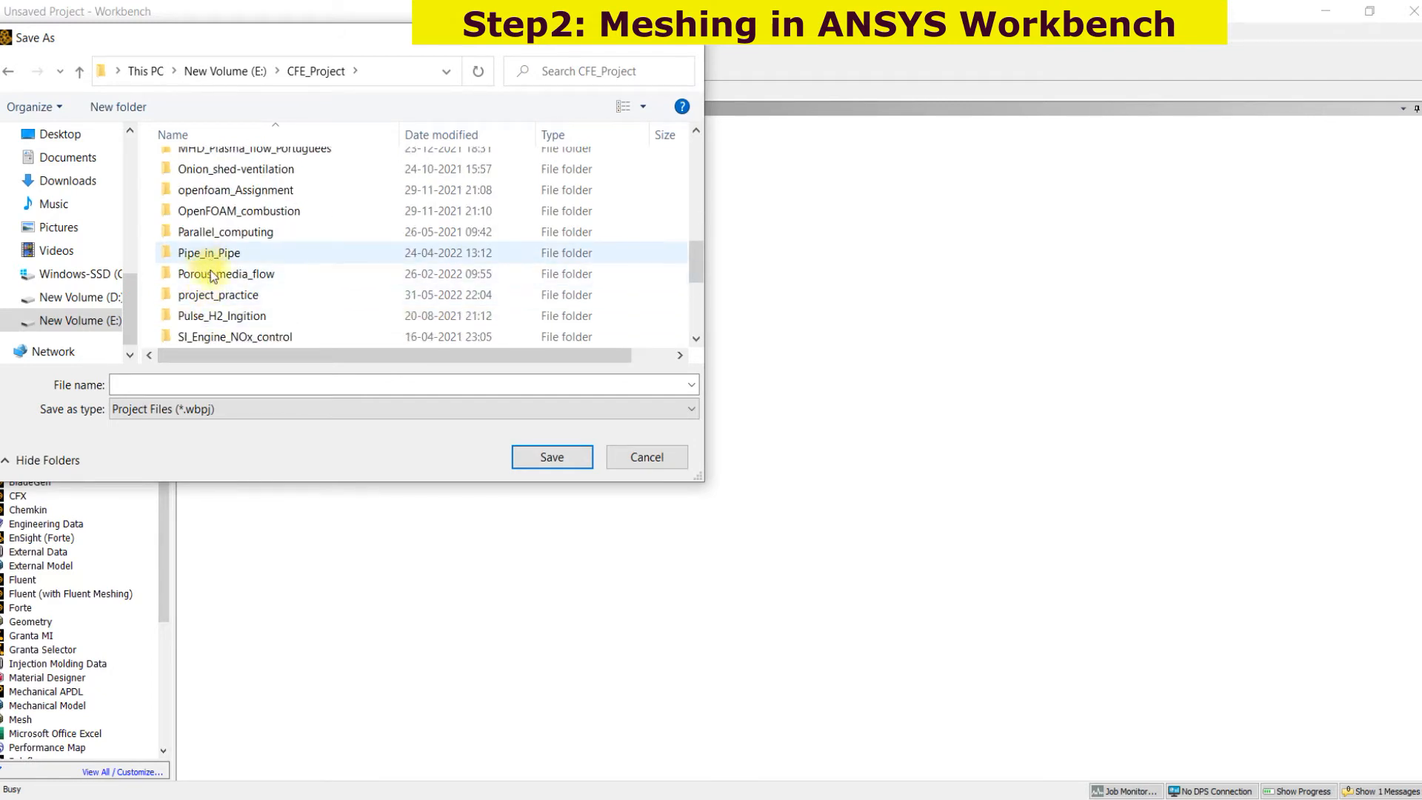
pyautogui.doubleClick(200, 295)
# Step: Save the project under the file name cylinder_3D
pyautogui.click(178, 384)
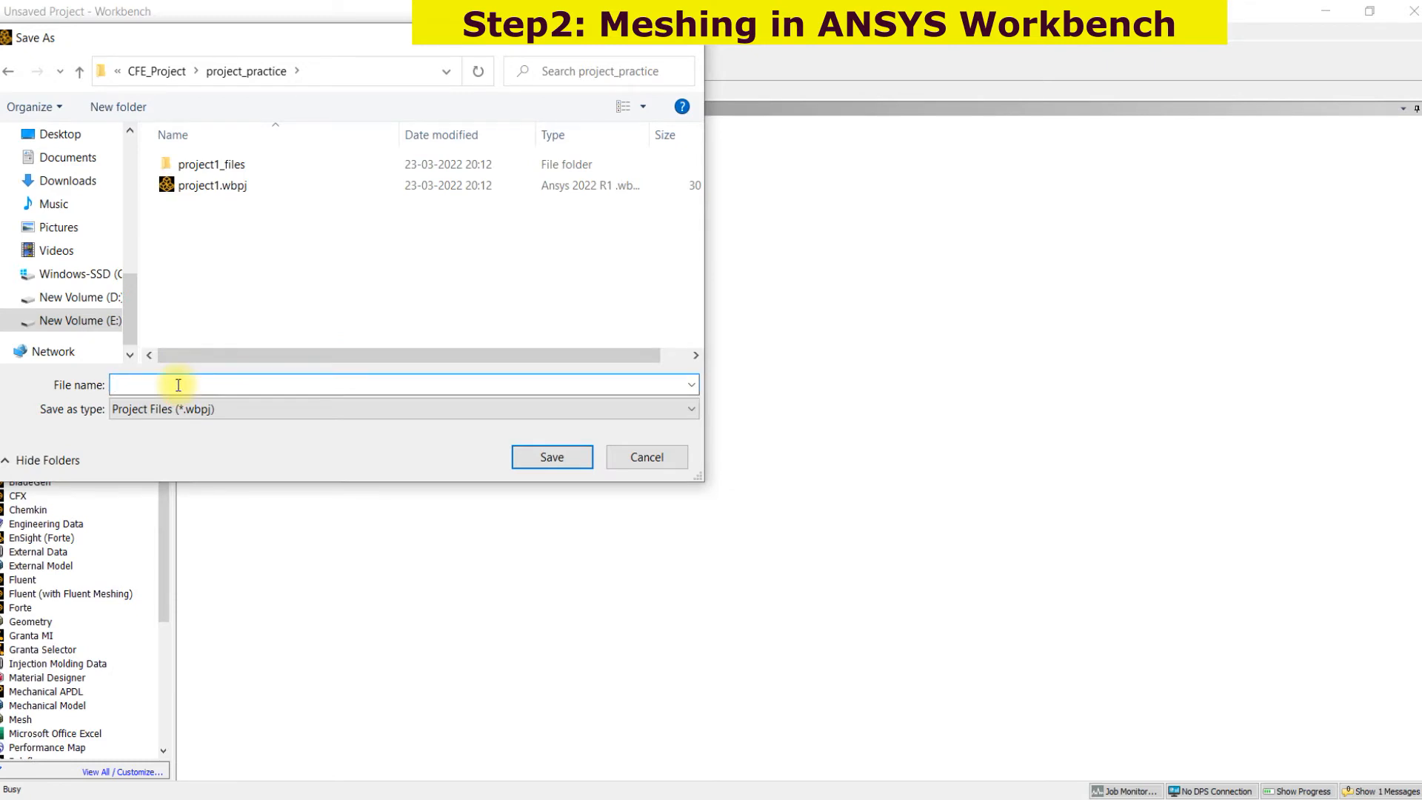
pyautogui.write('cylinder_3D')
pyautogui.press('Return')
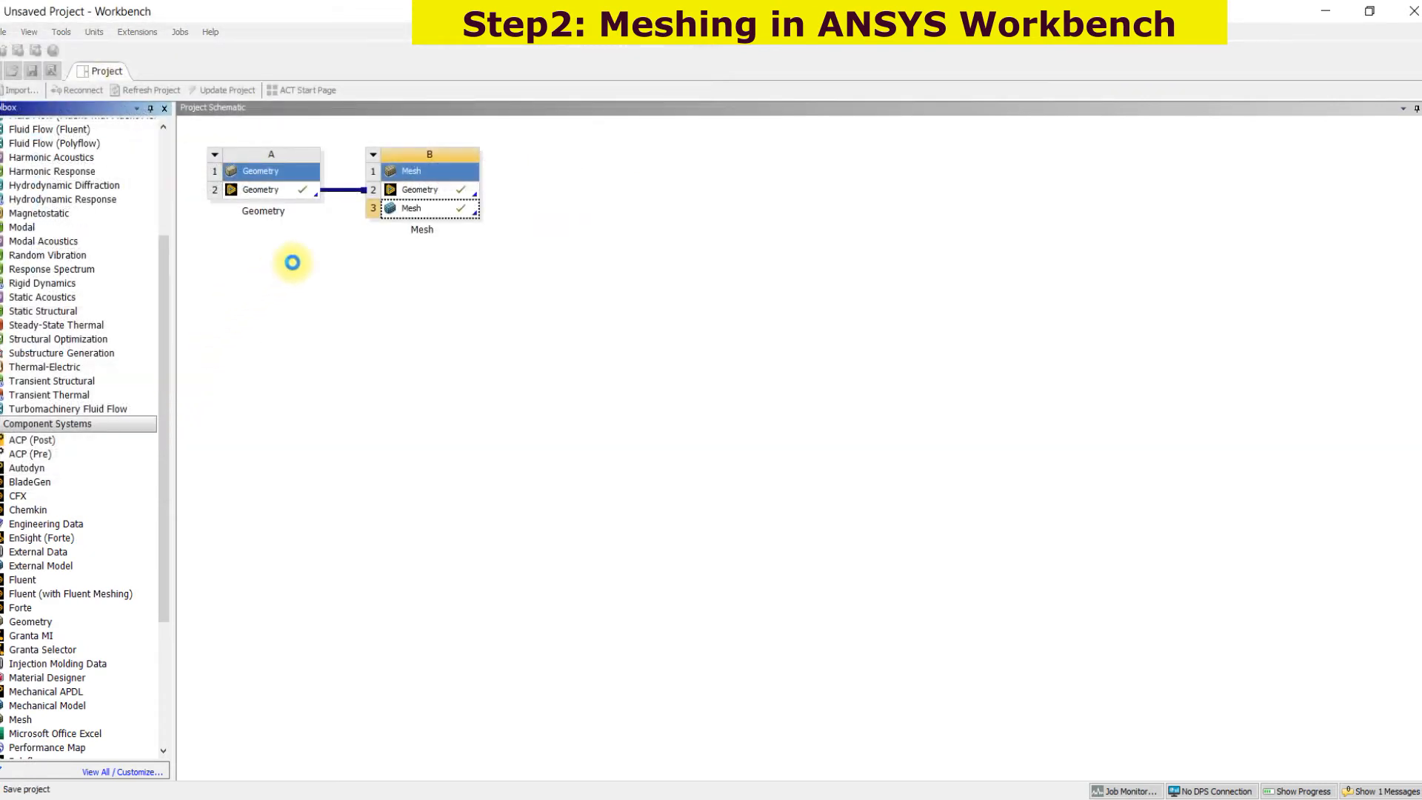
pyautogui.click(246, 192)
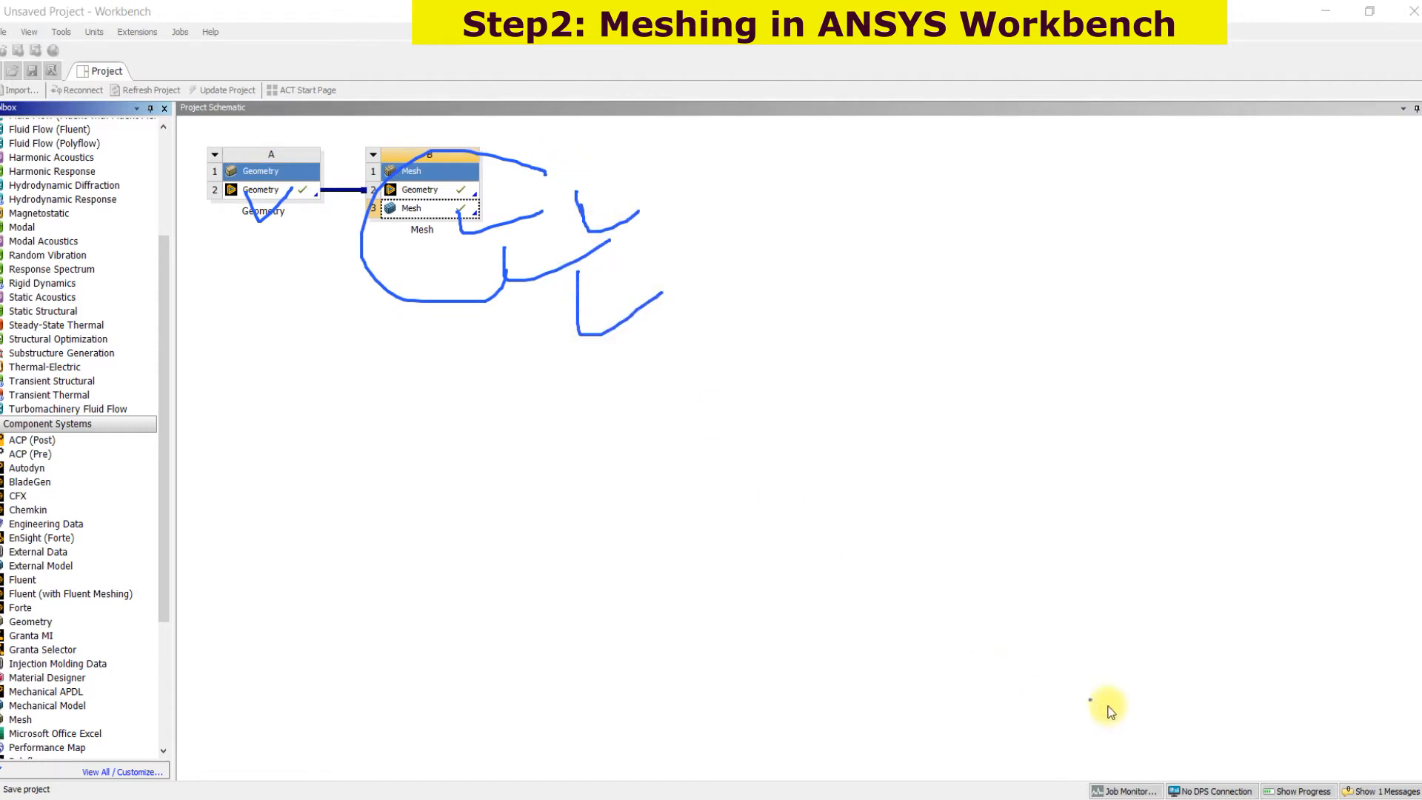
pyautogui.click(1277, 774)
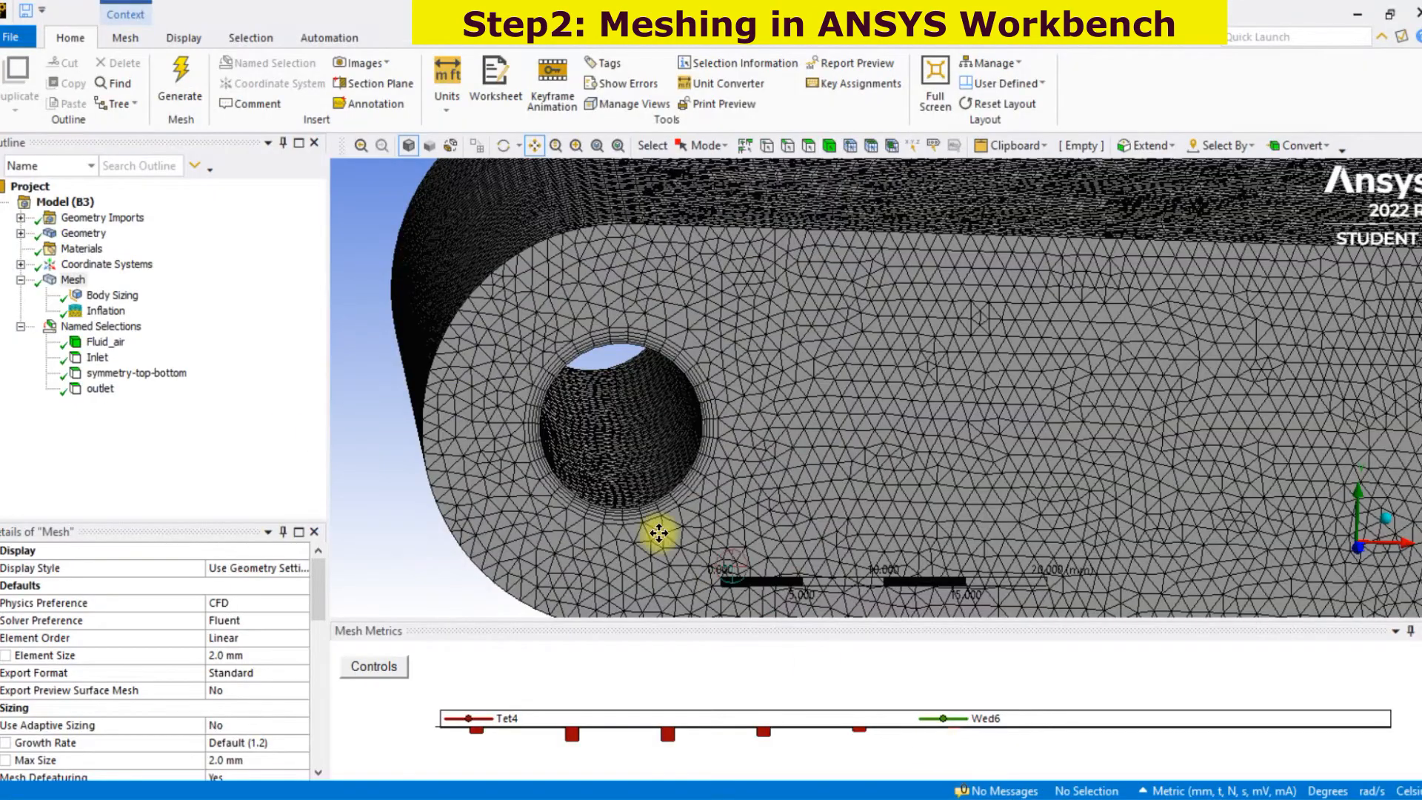
# Step: Create a named selection called wall-cylinder from the cylindrical face of the hole
pyautogui.scroll(3, 456, 425)
pyautogui.scroll(-7, 457, 425)
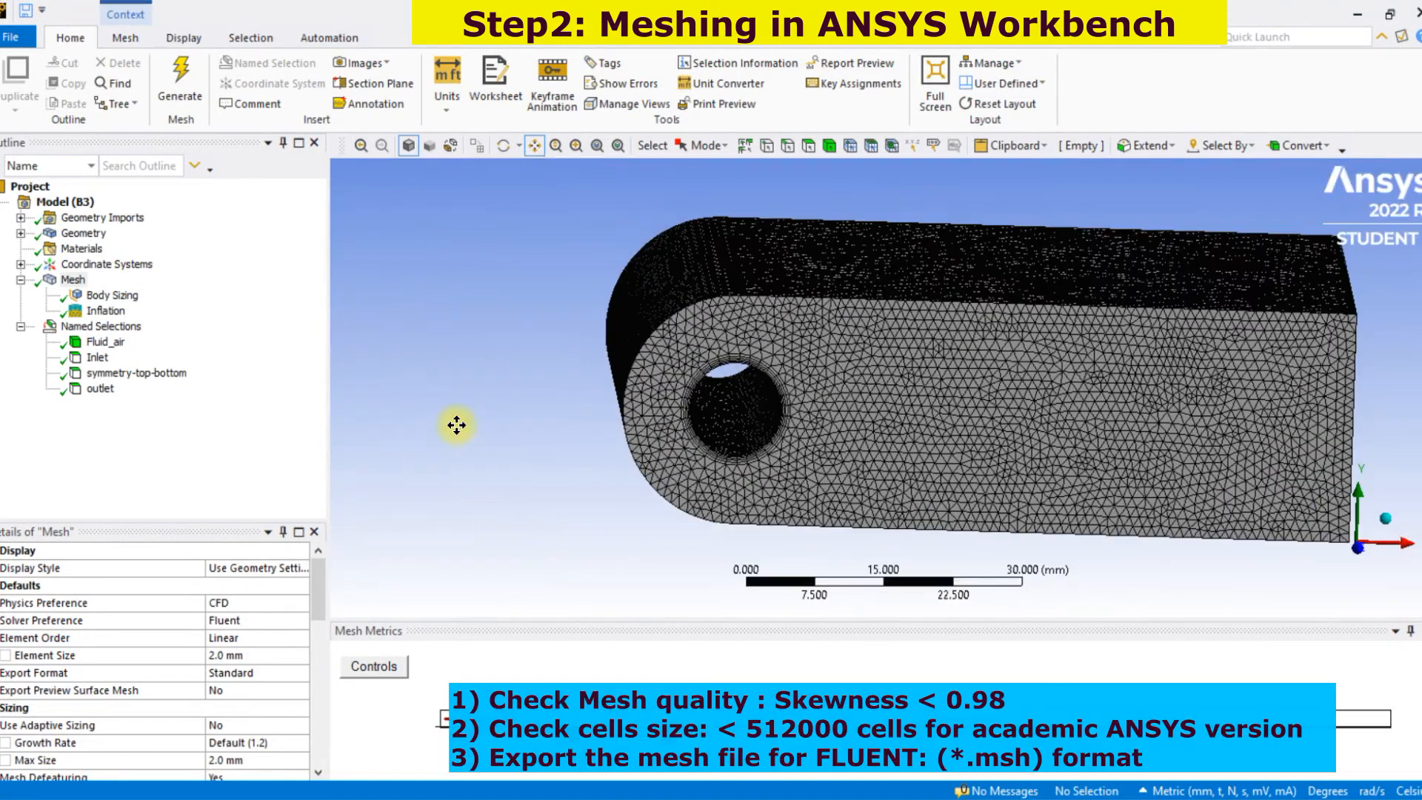
pyautogui.click(809, 146)
pyautogui.click(758, 416)
pyautogui.rightClick(757, 416)
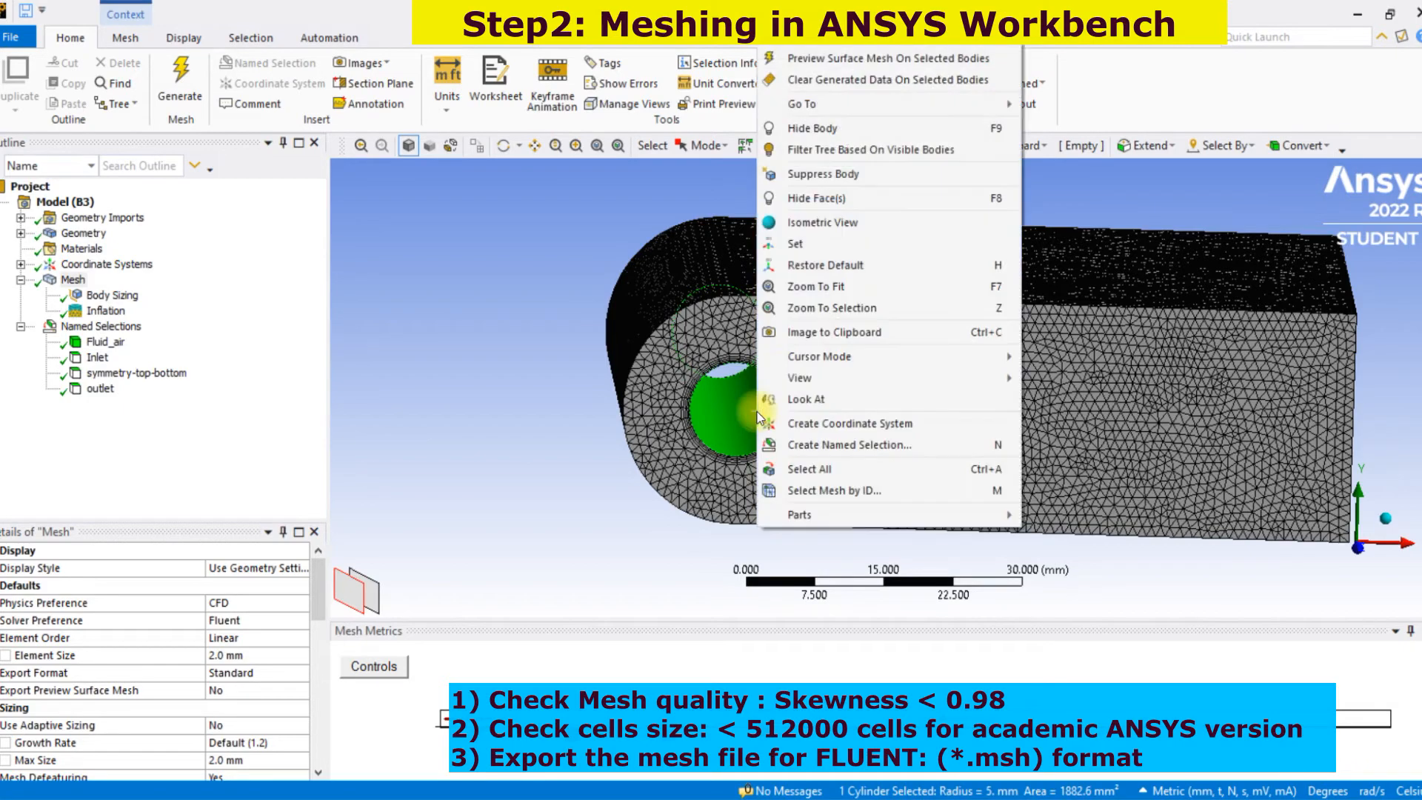
pyautogui.click(842, 442)
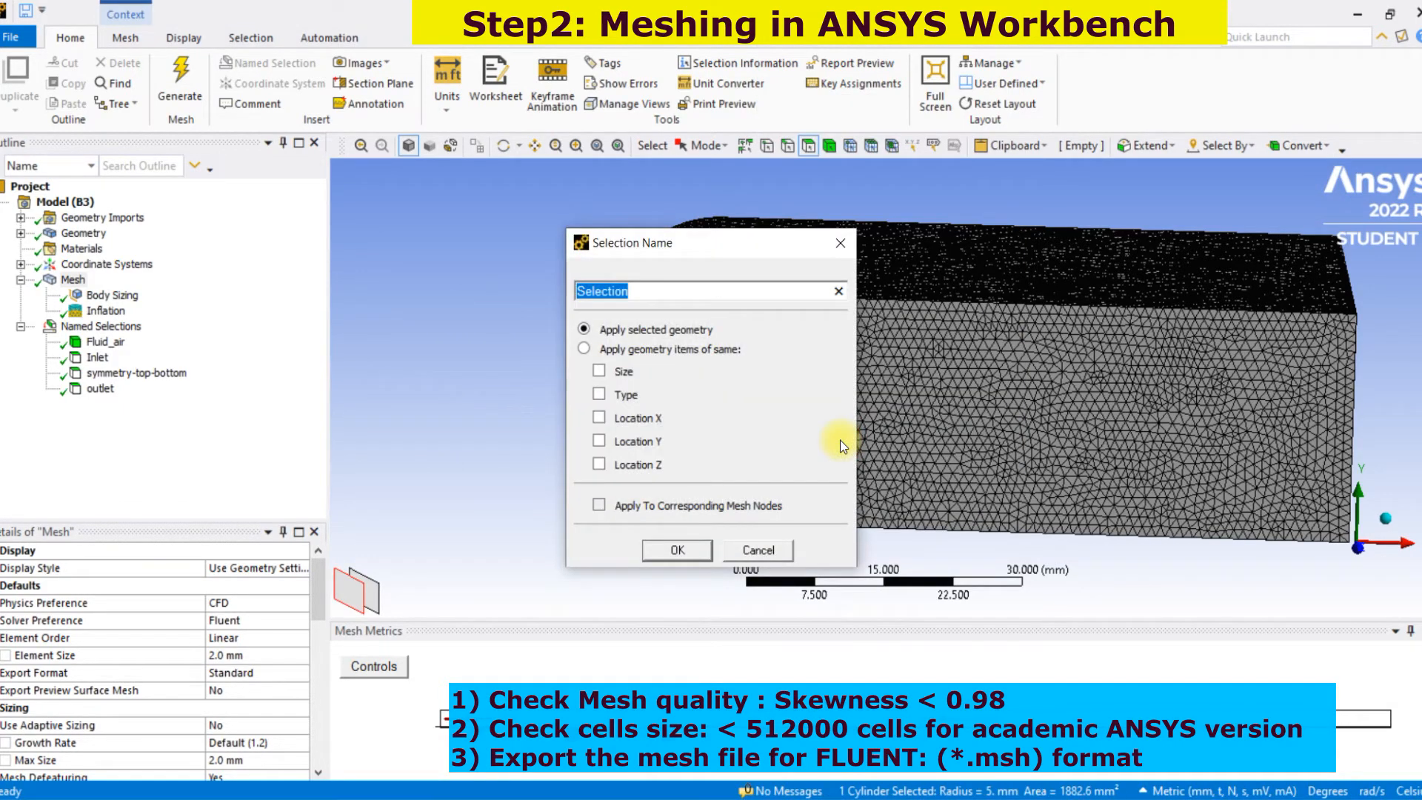
pyautogui.write('wall-cylinder')
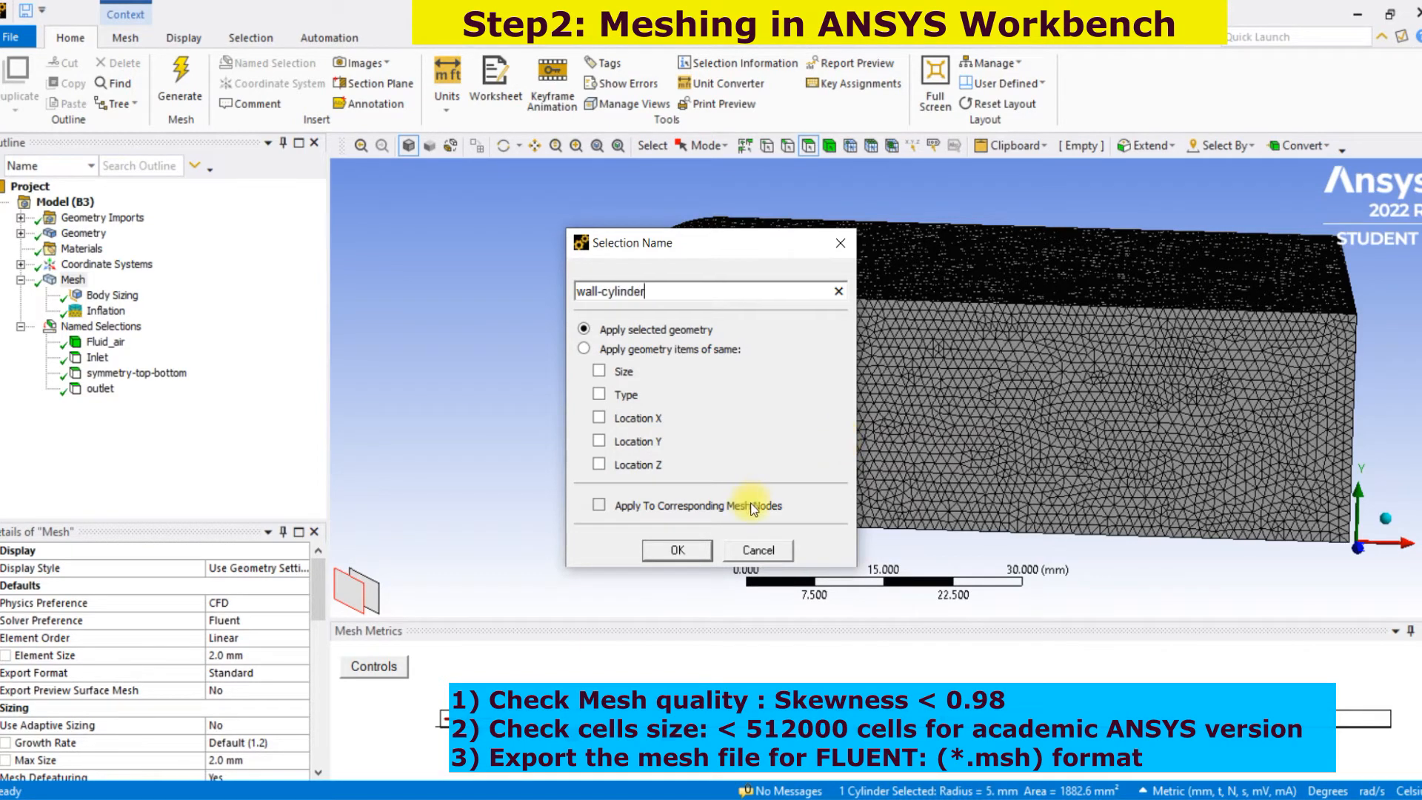
pyautogui.click(677, 549)
# Step: Review the Fluid_air, Inlet, outlet, wall-cylinder and symmetry-top-bottom named selections on the wireframe view of the model
pyautogui.click(101, 326)
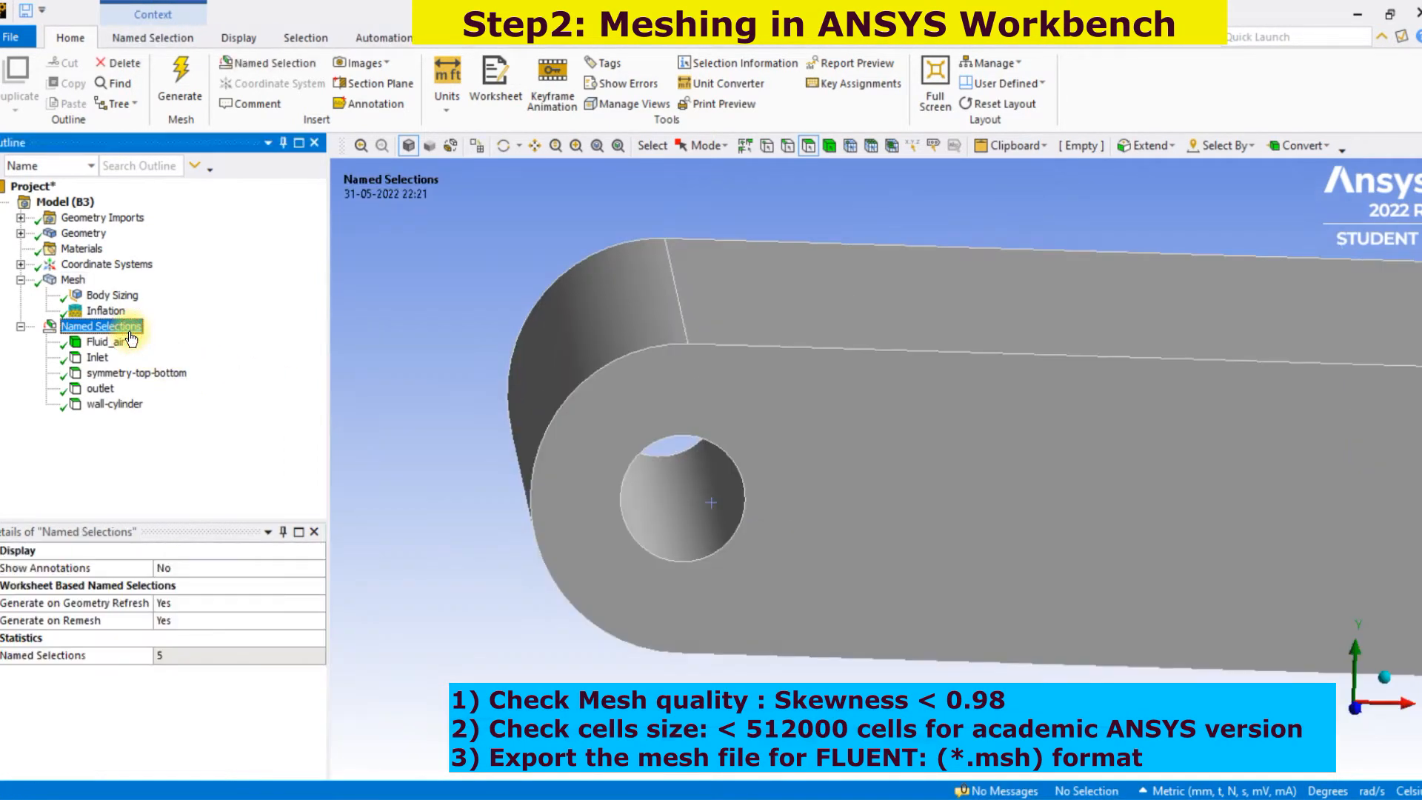
pyautogui.click(450, 145)
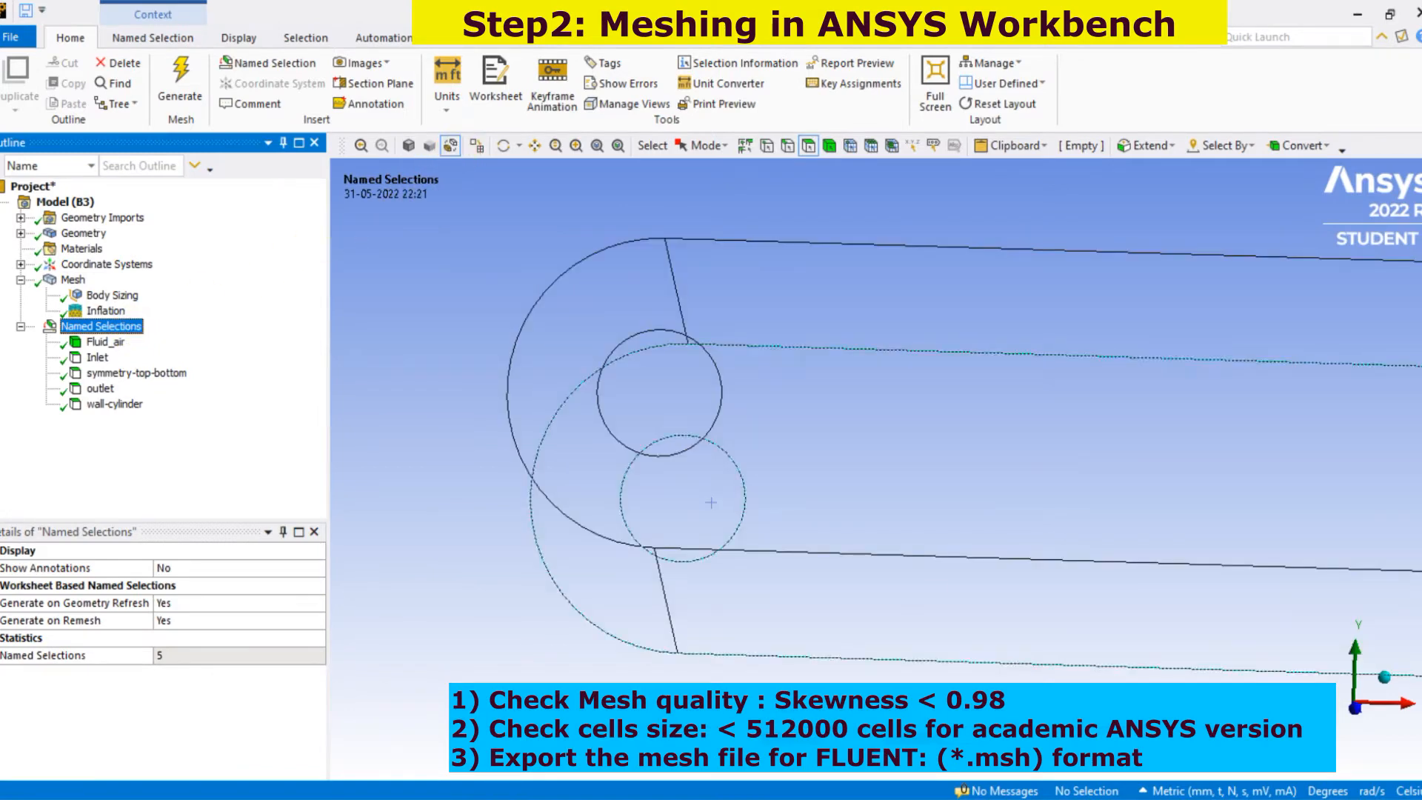
pyautogui.click(104, 342)
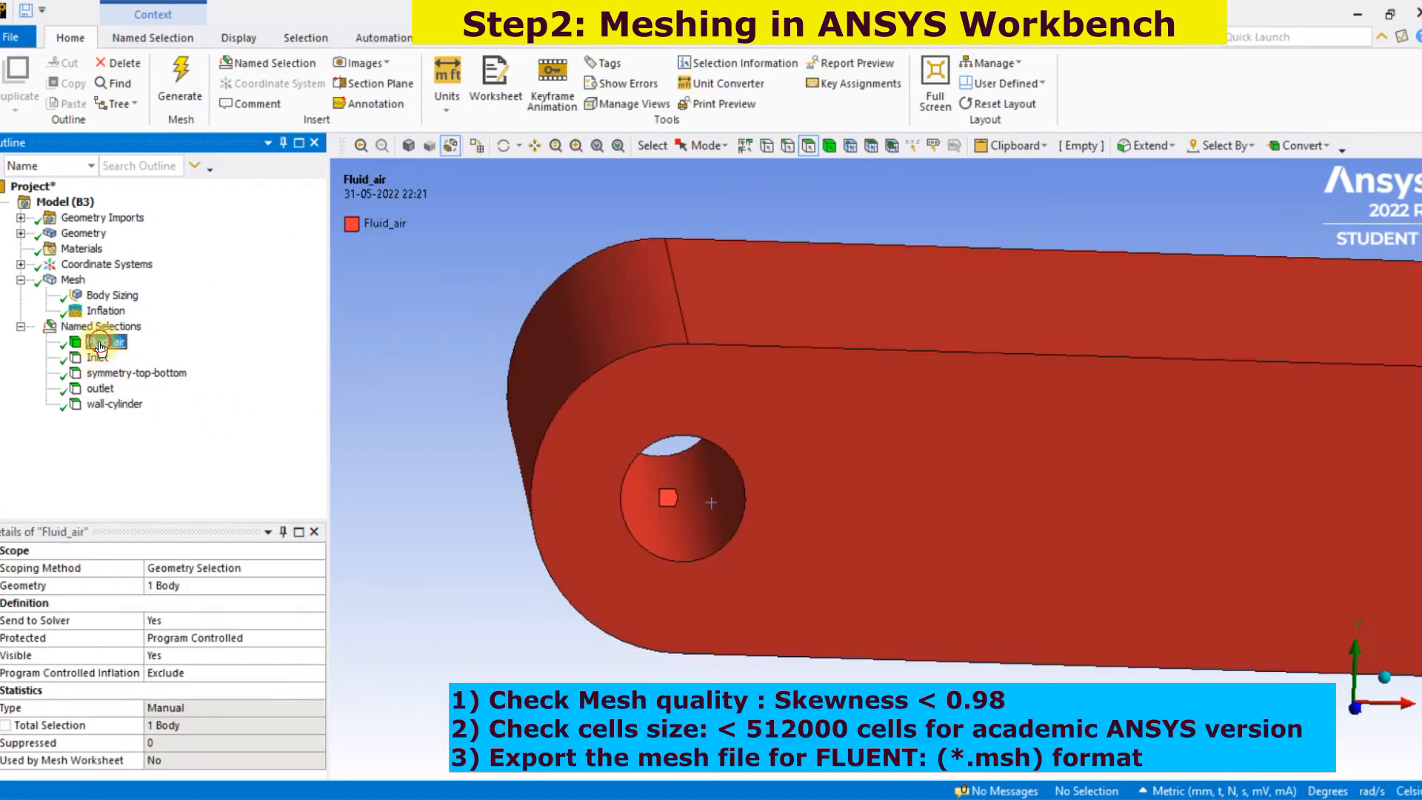
pyautogui.click(105, 360)
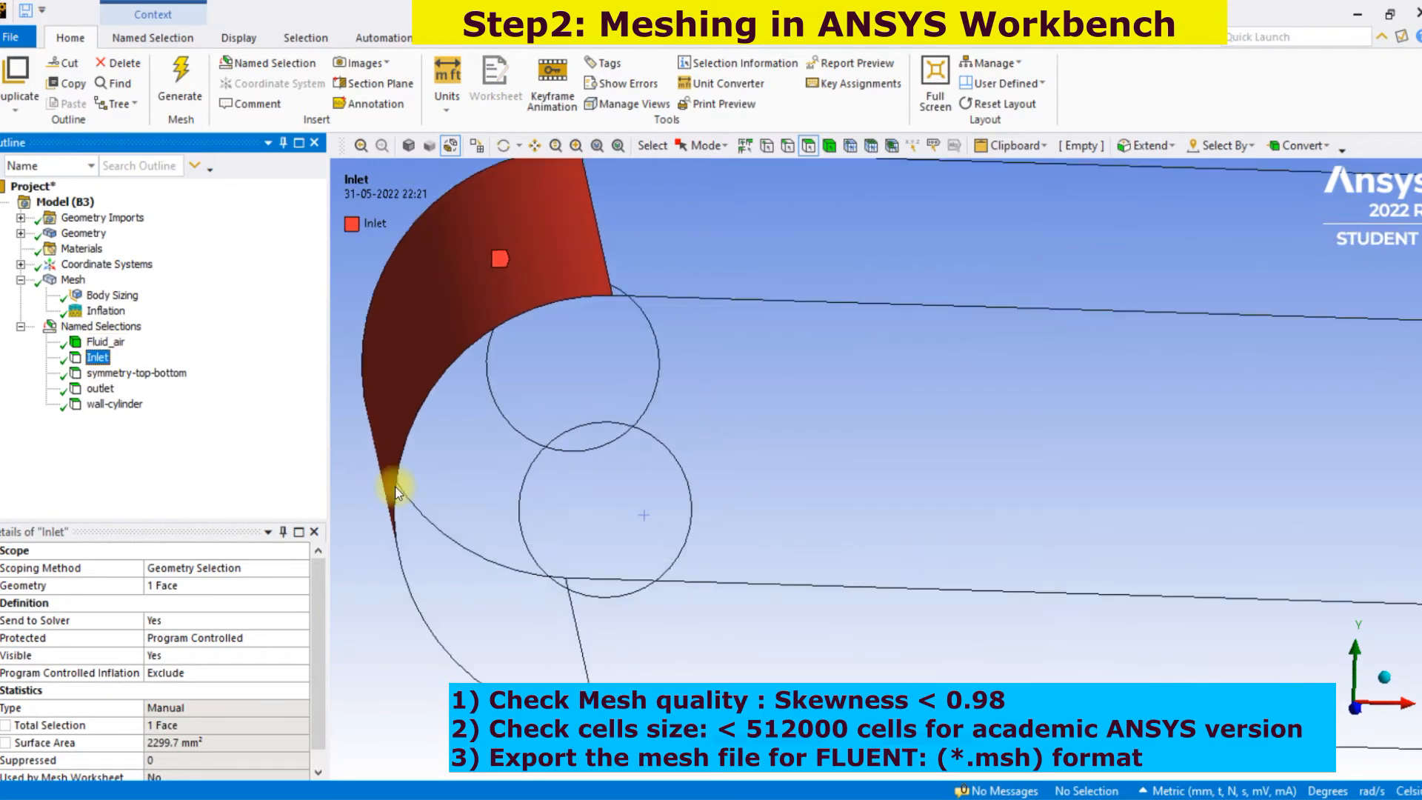
pyautogui.moveTo(726, 487); pyautogui.dragTo(678, 489, button='middle')
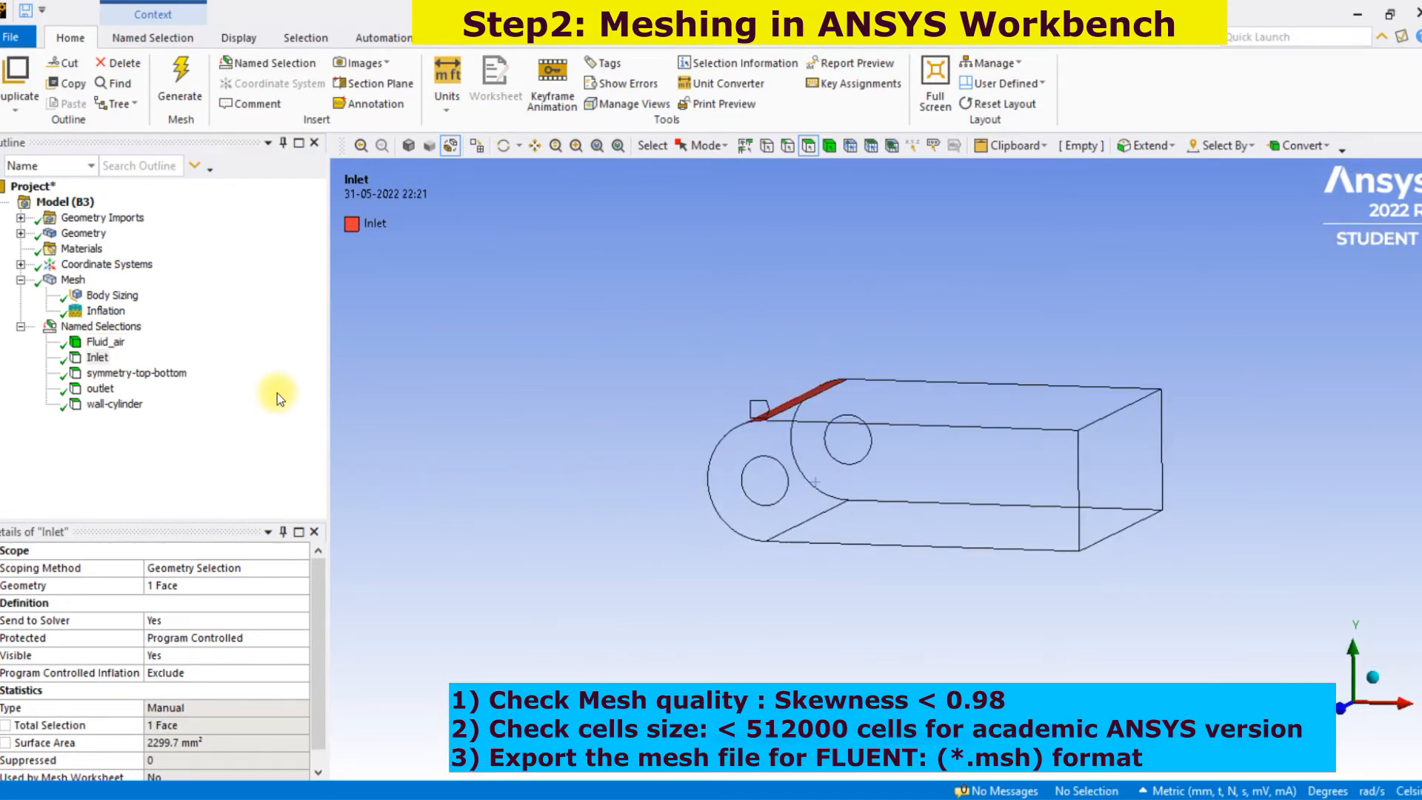
pyautogui.click(112, 406)
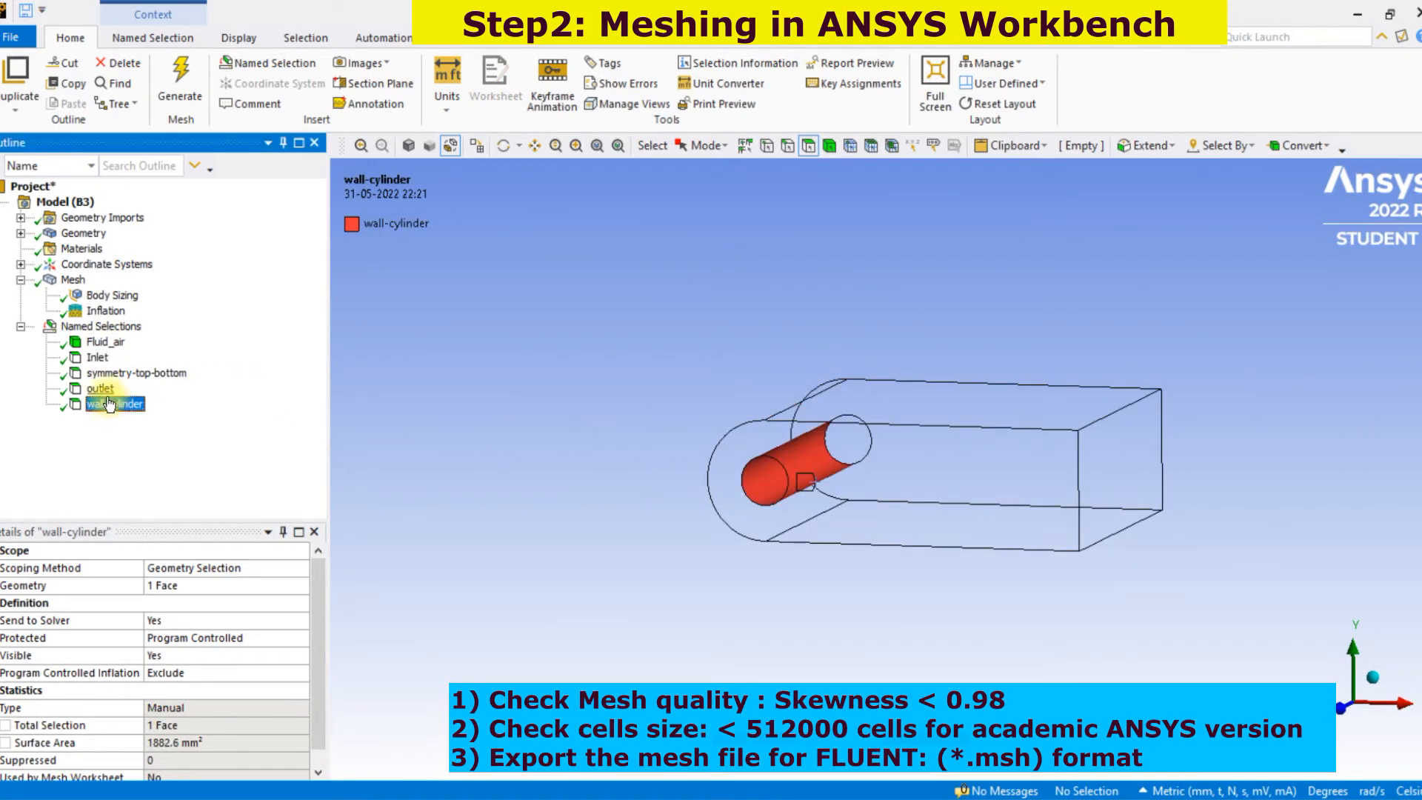
pyautogui.click(101, 389)
pyautogui.click(111, 406)
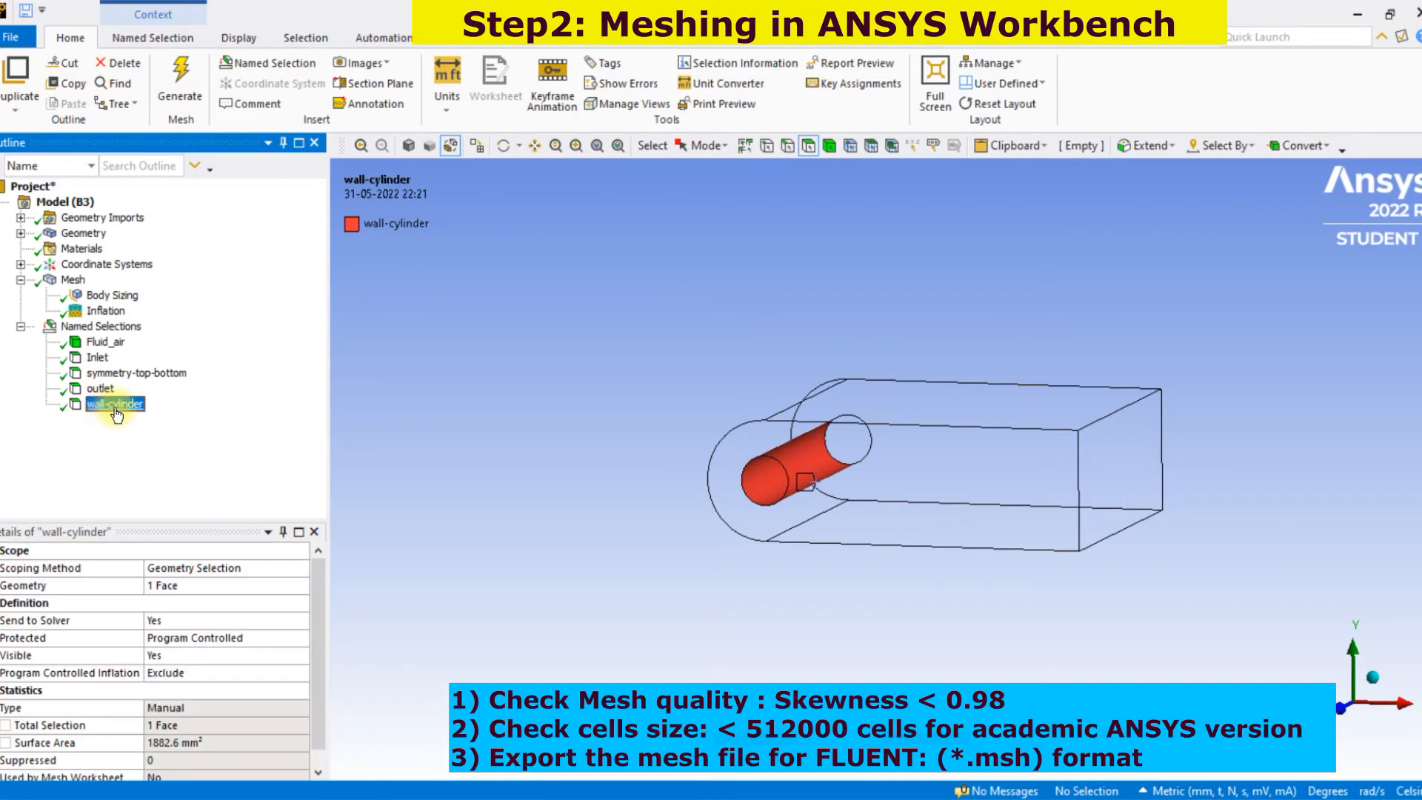
pyautogui.click(133, 374)
pyautogui.moveTo(481, 523); pyautogui.dragTo(521, 563, button='middle')
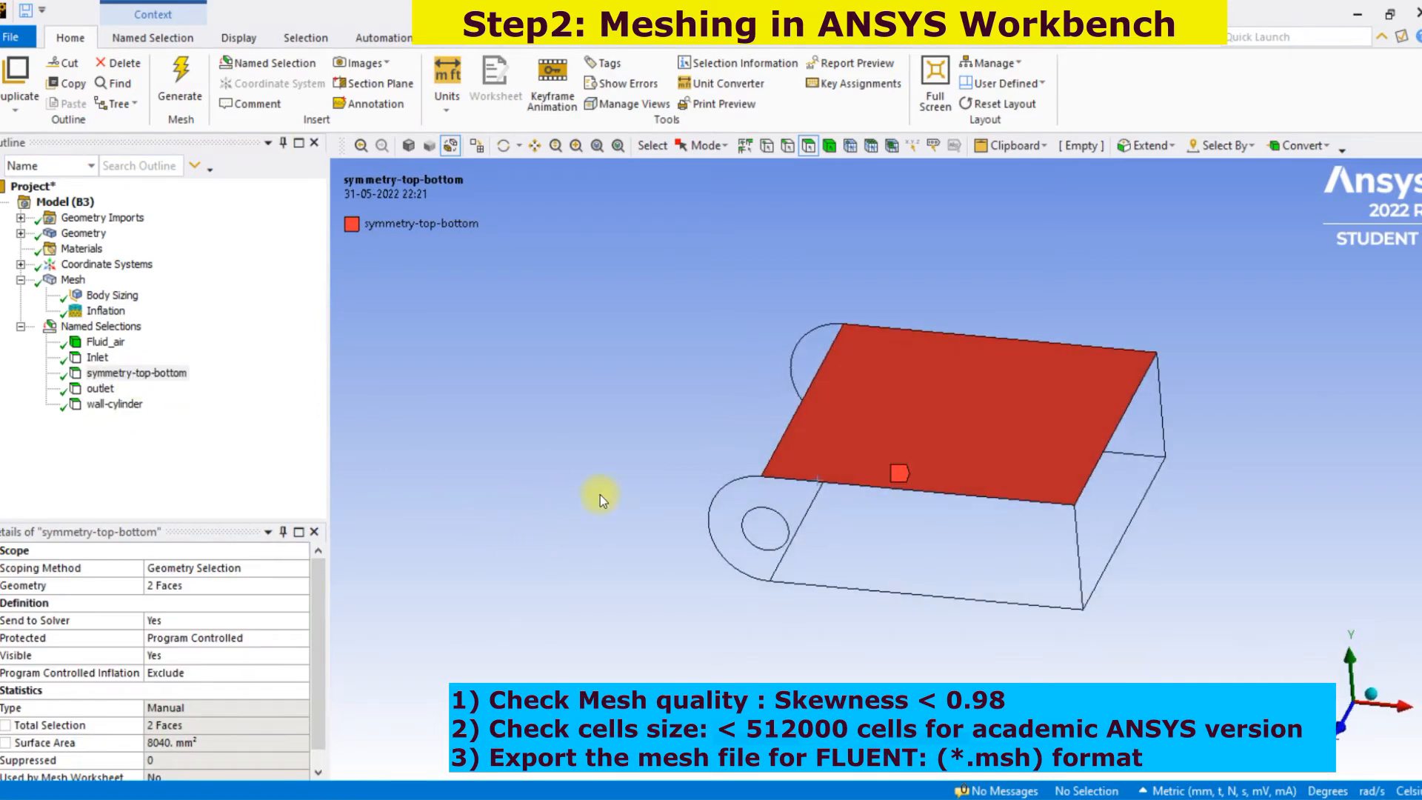
# Step: Create a named selection called wall_side from the two opposite flat side faces that contain the hole openings
pyautogui.click(816, 147)
pyautogui.click(825, 564)
pyautogui.moveTo(826, 565); pyautogui.dragTo(1176, 367, button='middle')
pyautogui.click(1177, 367)
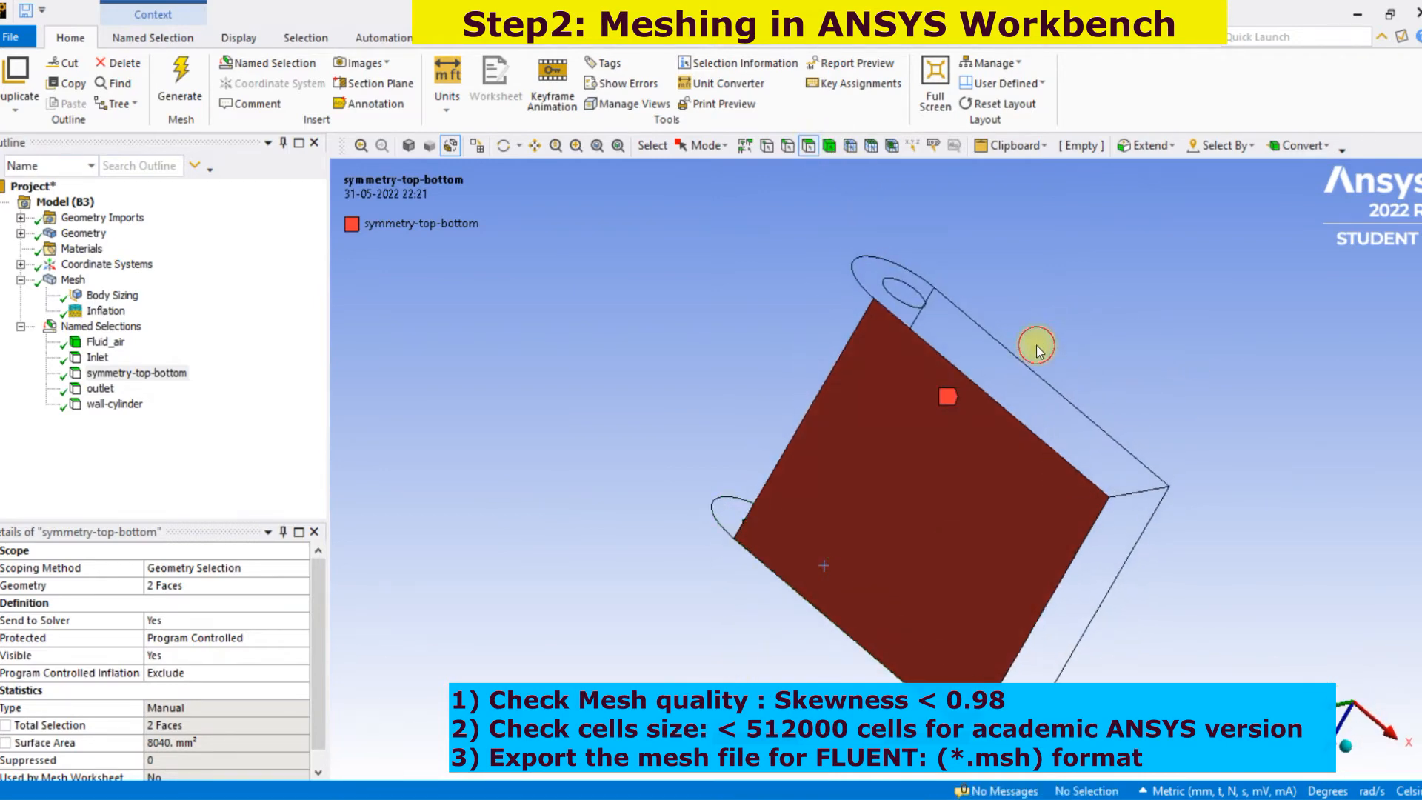
pyautogui.click(960, 355)
pyautogui.moveTo(962, 357); pyautogui.dragTo(846, 536, button='middle')
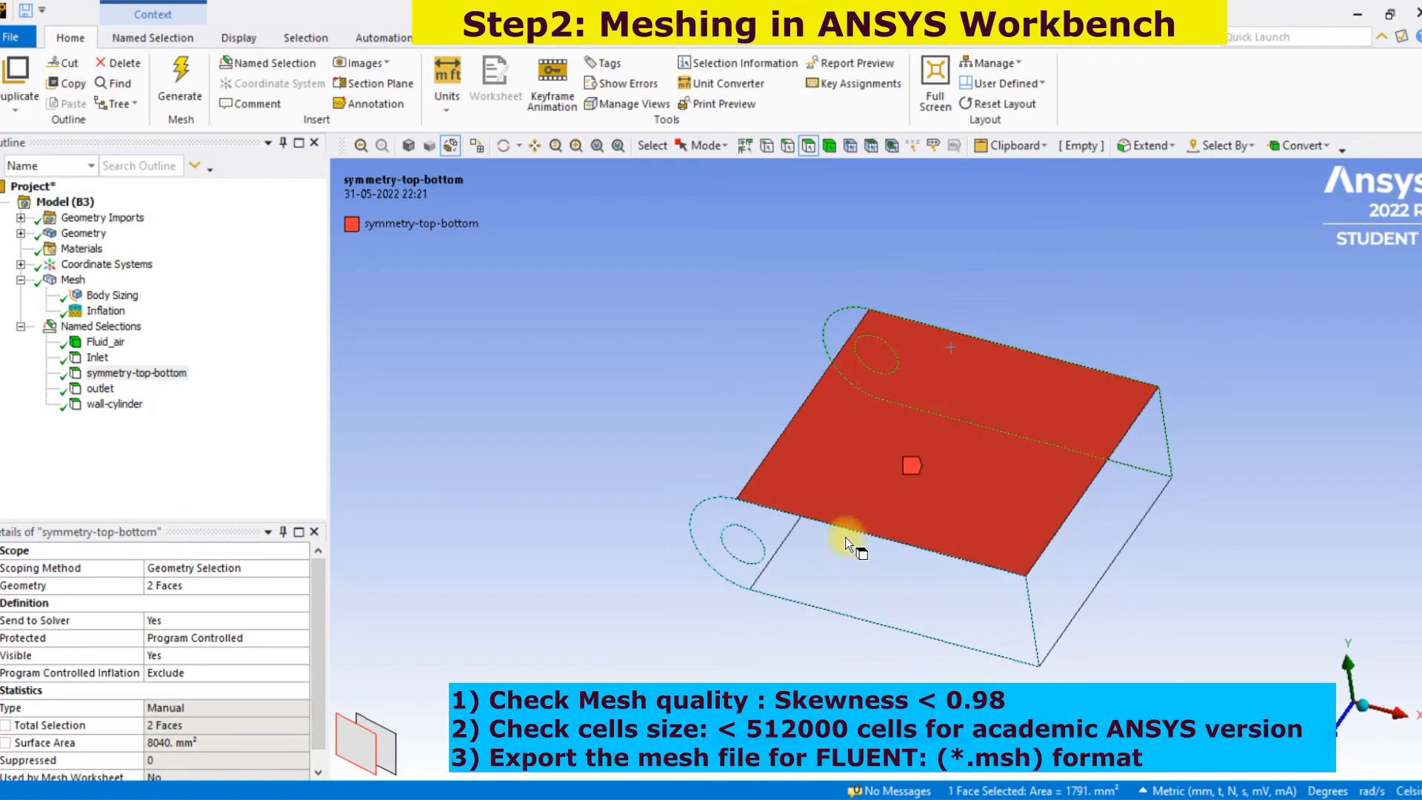
pyautogui.keyDown('ctrl'); pyautogui.click(843, 548); pyautogui.keyUp('ctrl')
pyautogui.rightClick(843, 548)
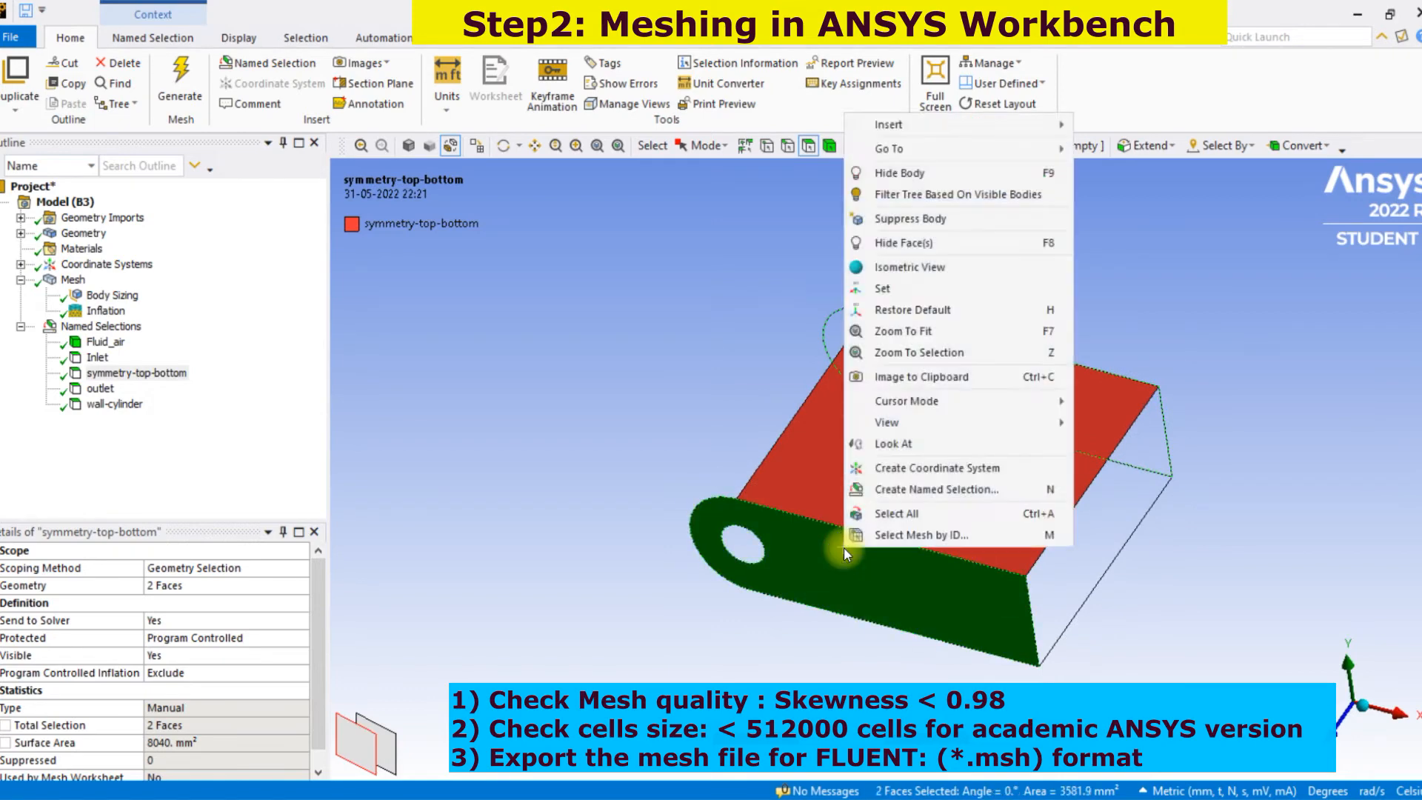
pyautogui.click(944, 490)
pyautogui.write('wall')
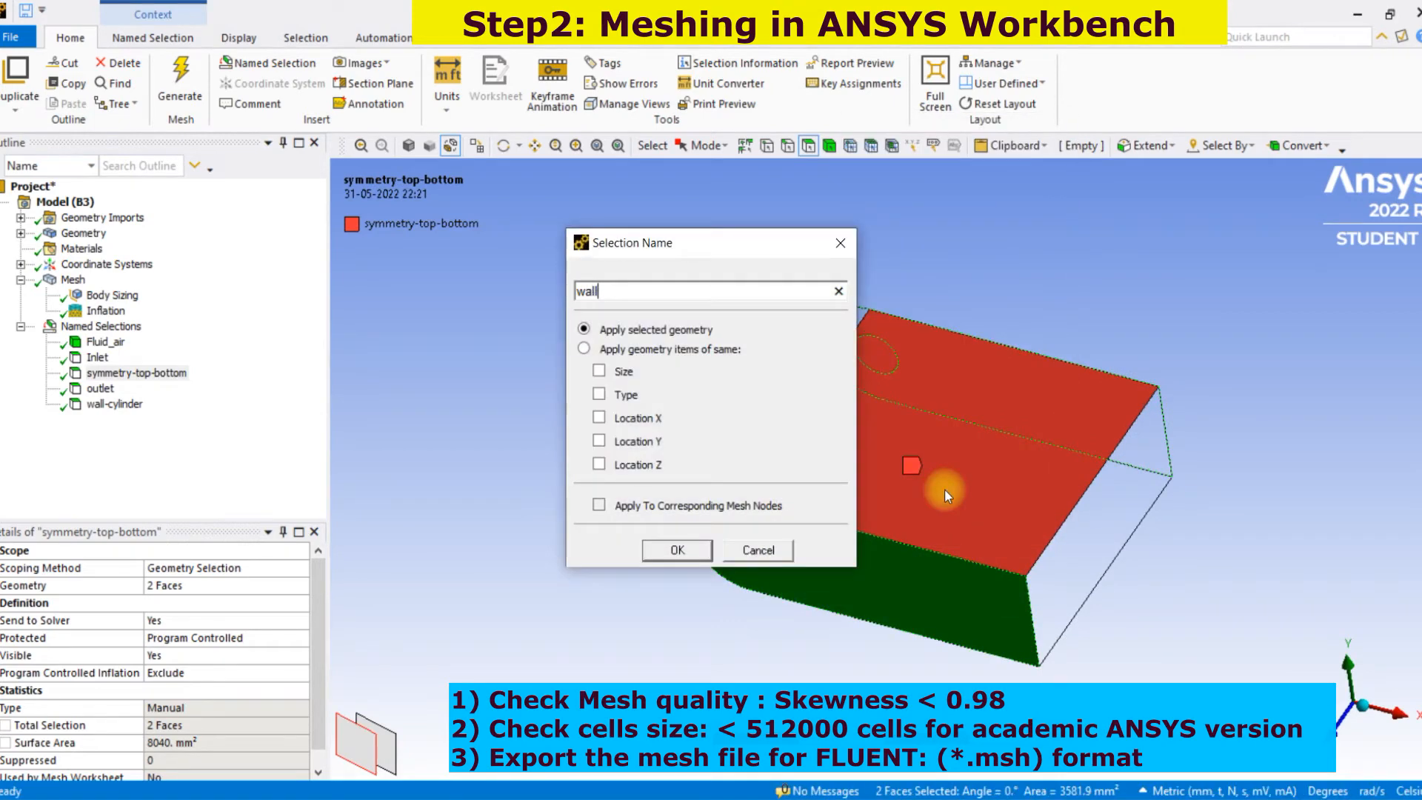
pyautogui.write('_side')
pyautogui.press('Return')
# Step: Clear the face selection and save the project with its completed named selections
pyautogui.click(769, 320)
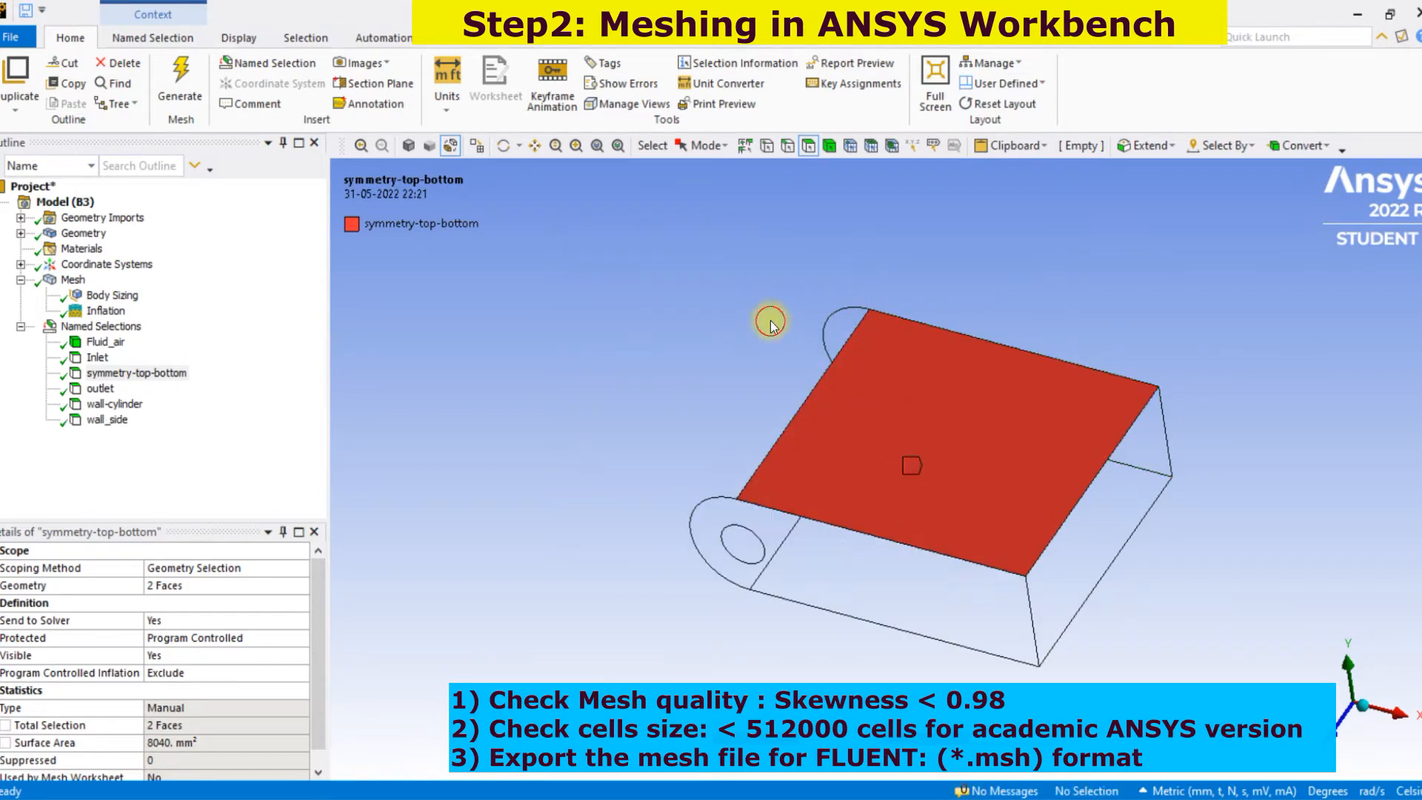
pyautogui.click(27, 41)
pyautogui.click(25, 148)
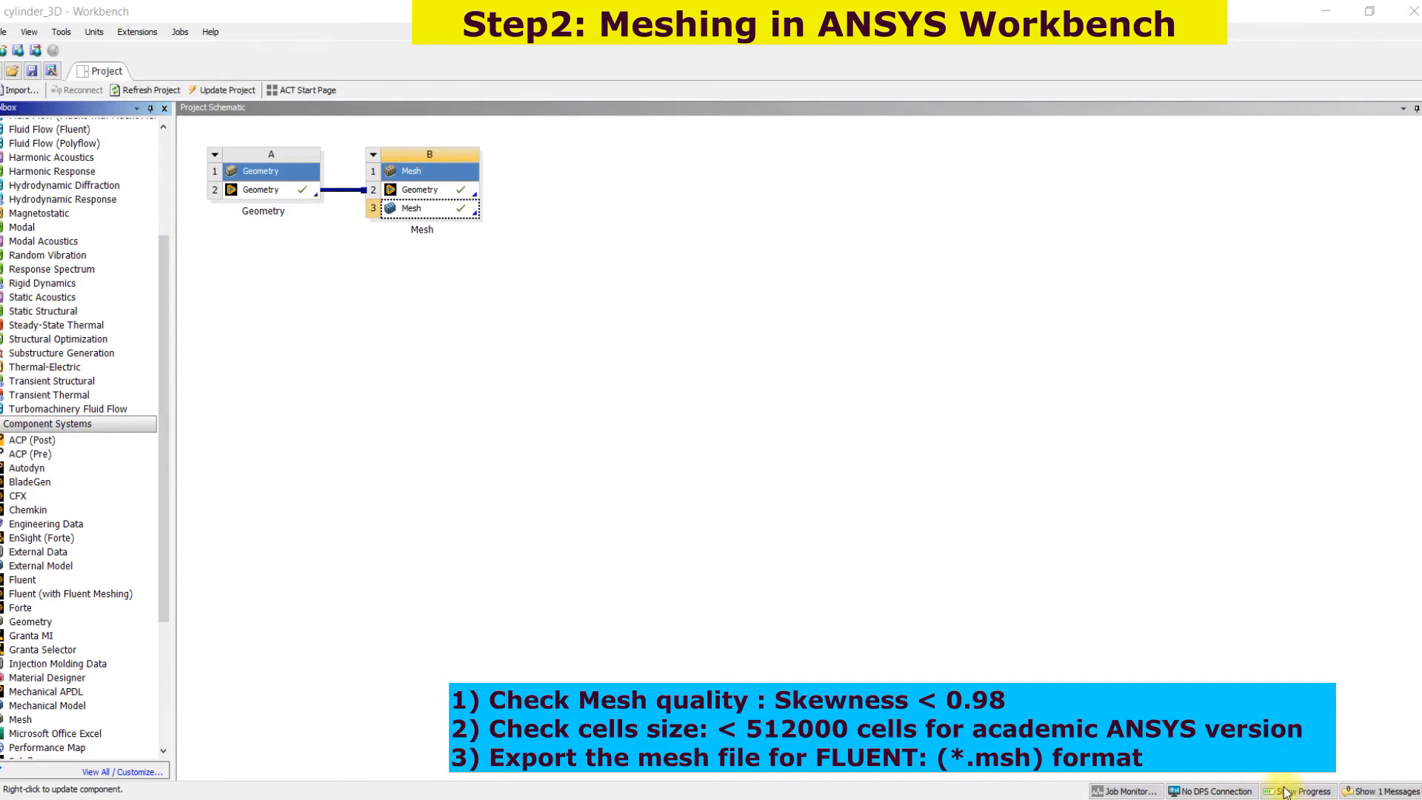
pyautogui.moveTo(232, 140); pyautogui.dragTo(291, 115)
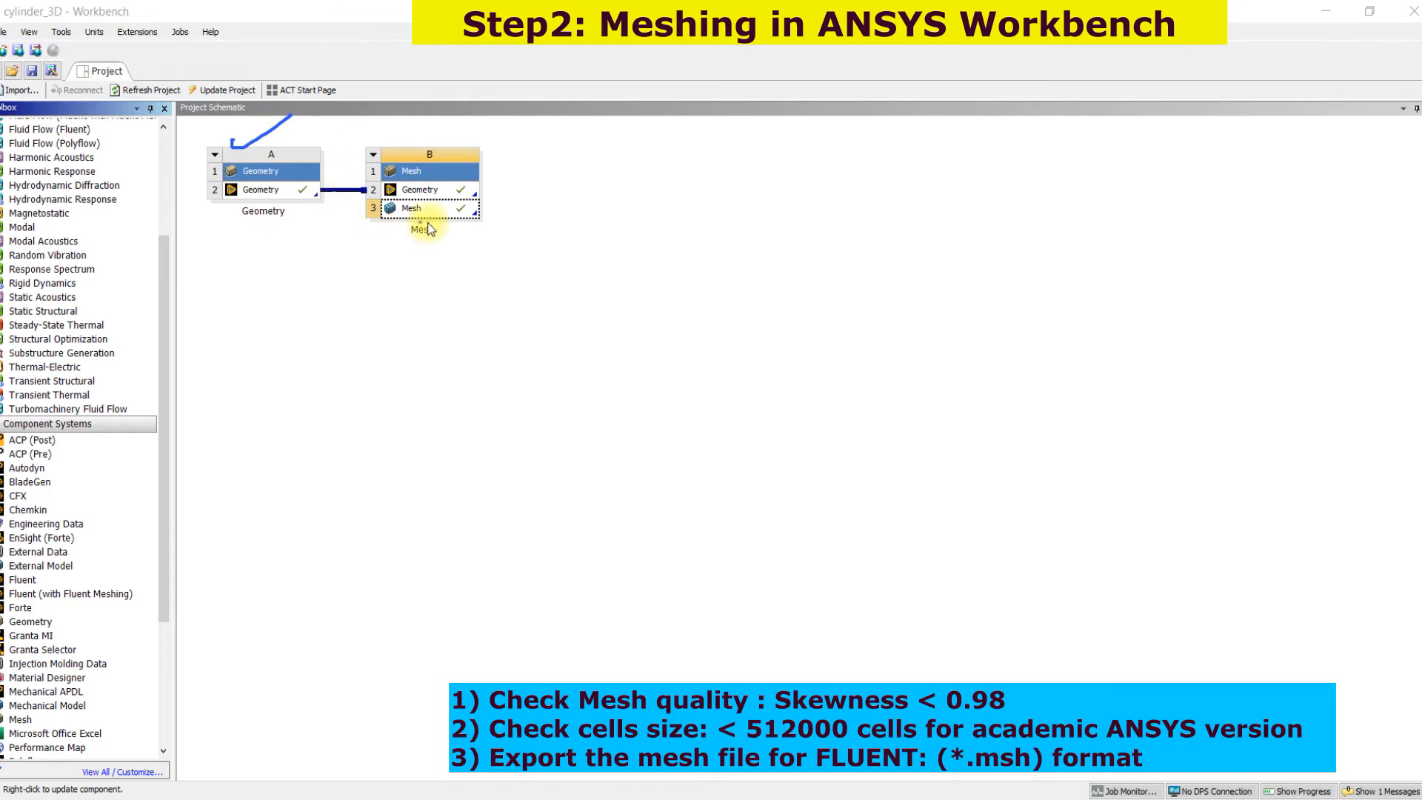
pyautogui.moveTo(293, 192)
pyautogui.mouseDown()
pyautogui.moveTo(362, 192)
pyautogui.moveTo(250, 315)
pyautogui.moveTo(439, 316)
pyautogui.moveTo(435, 298)
pyautogui.moveTo(434, 331)
pyautogui.mouseUp()
pyautogui.moveTo(501, 298); pyautogui.dragTo(581, 296)
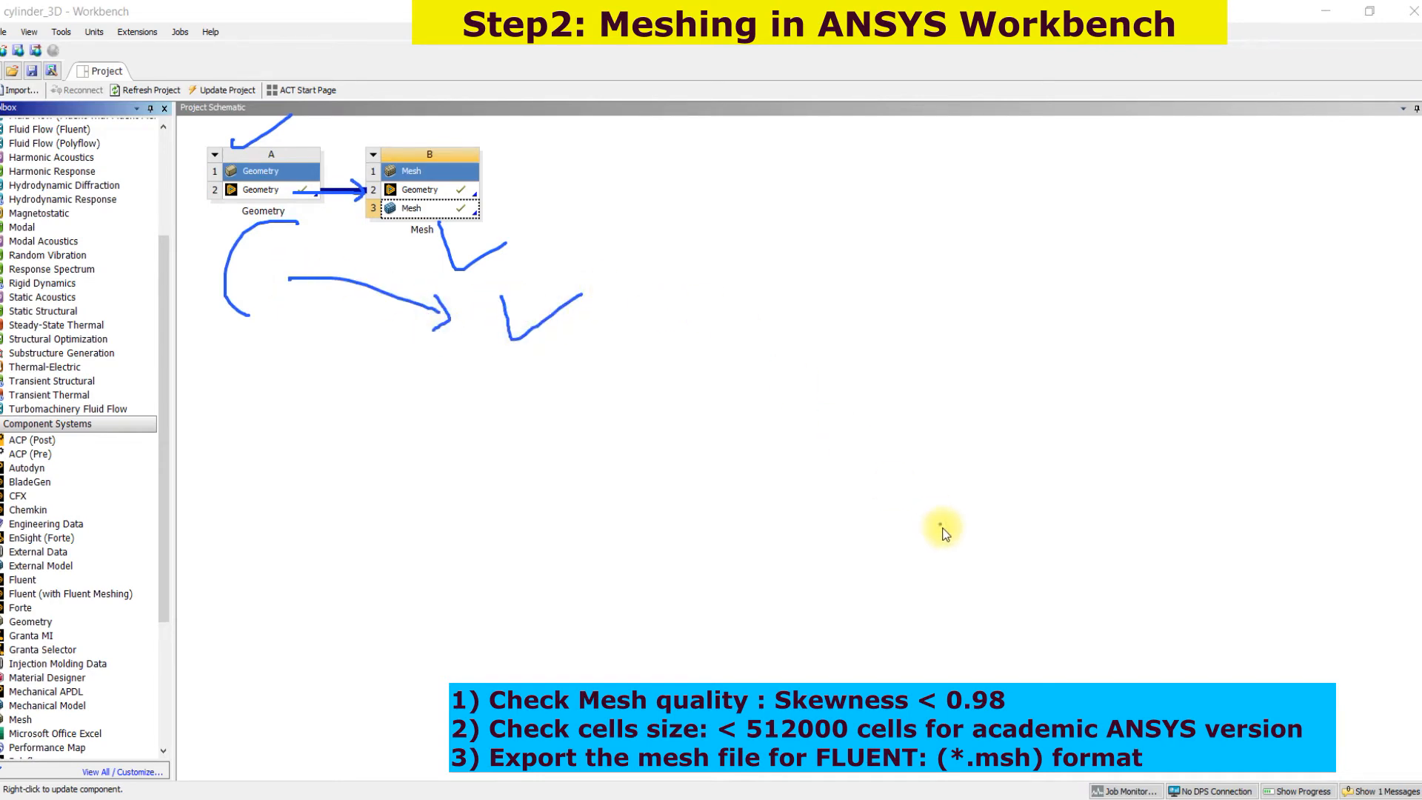
pyautogui.moveTo(656, 302); pyautogui.dragTo(656, 337)
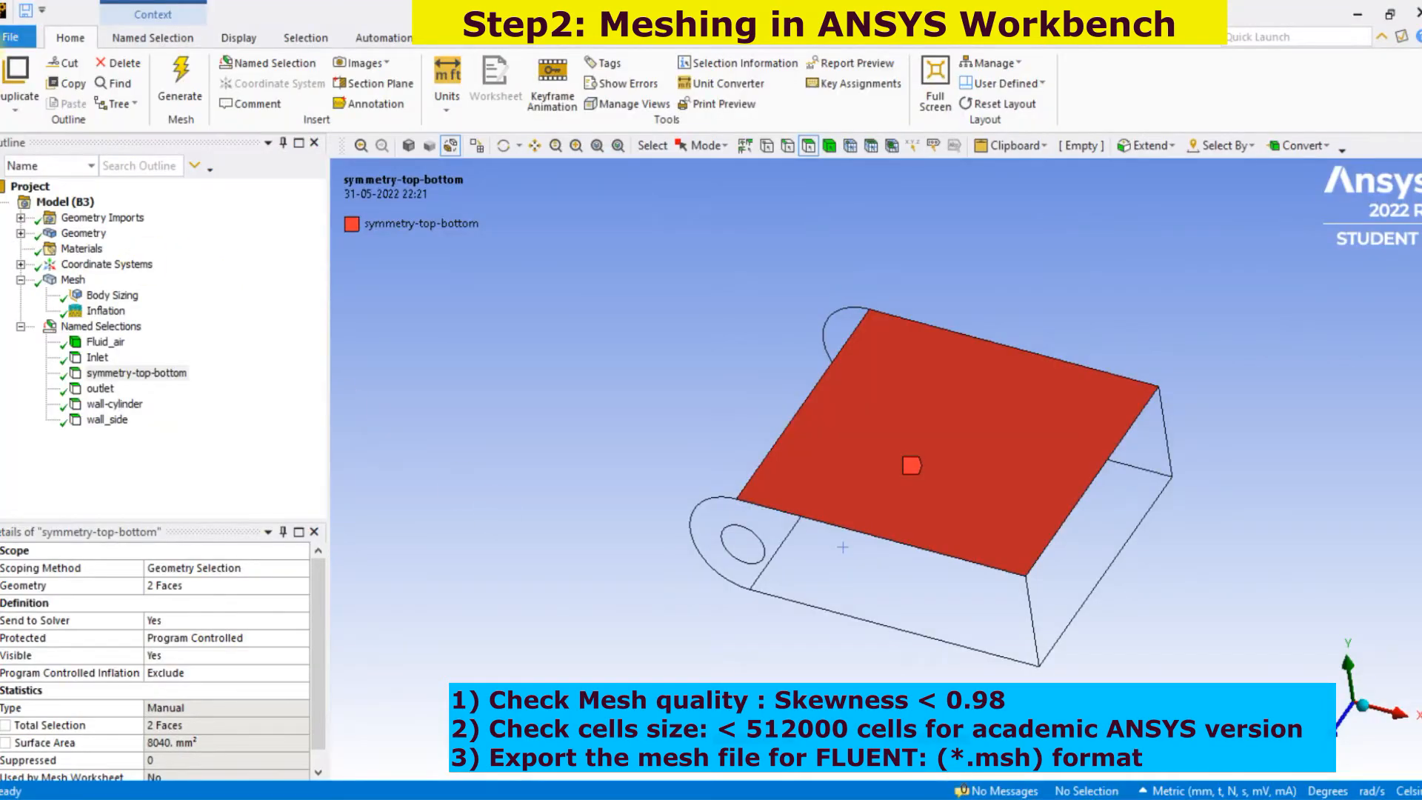
# Step: Set up a mesh export from ANSYS Meshing in the FLUENT Input File format
pyautogui.click(10, 37)
pyautogui.click(18, 442)
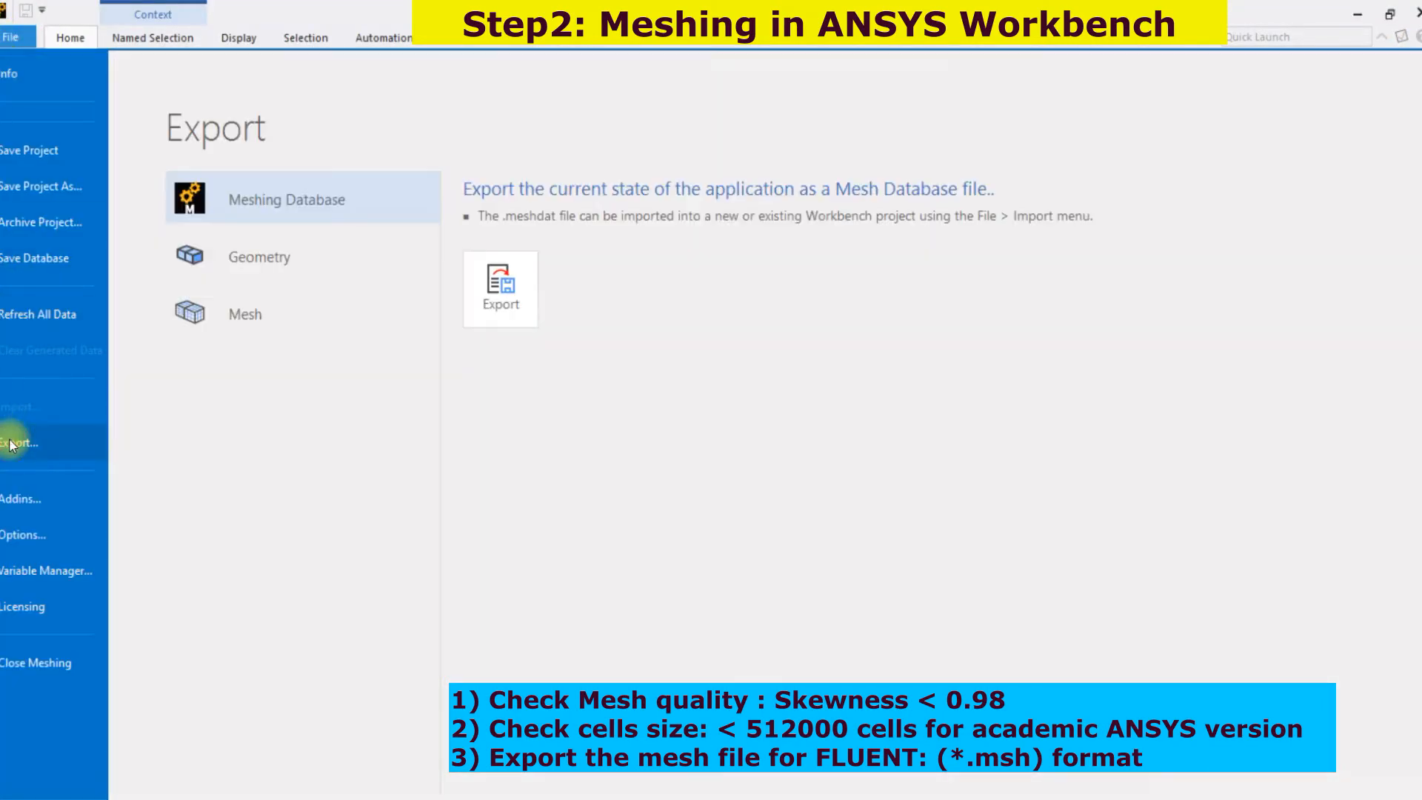
pyautogui.click(280, 329)
pyautogui.click(574, 378)
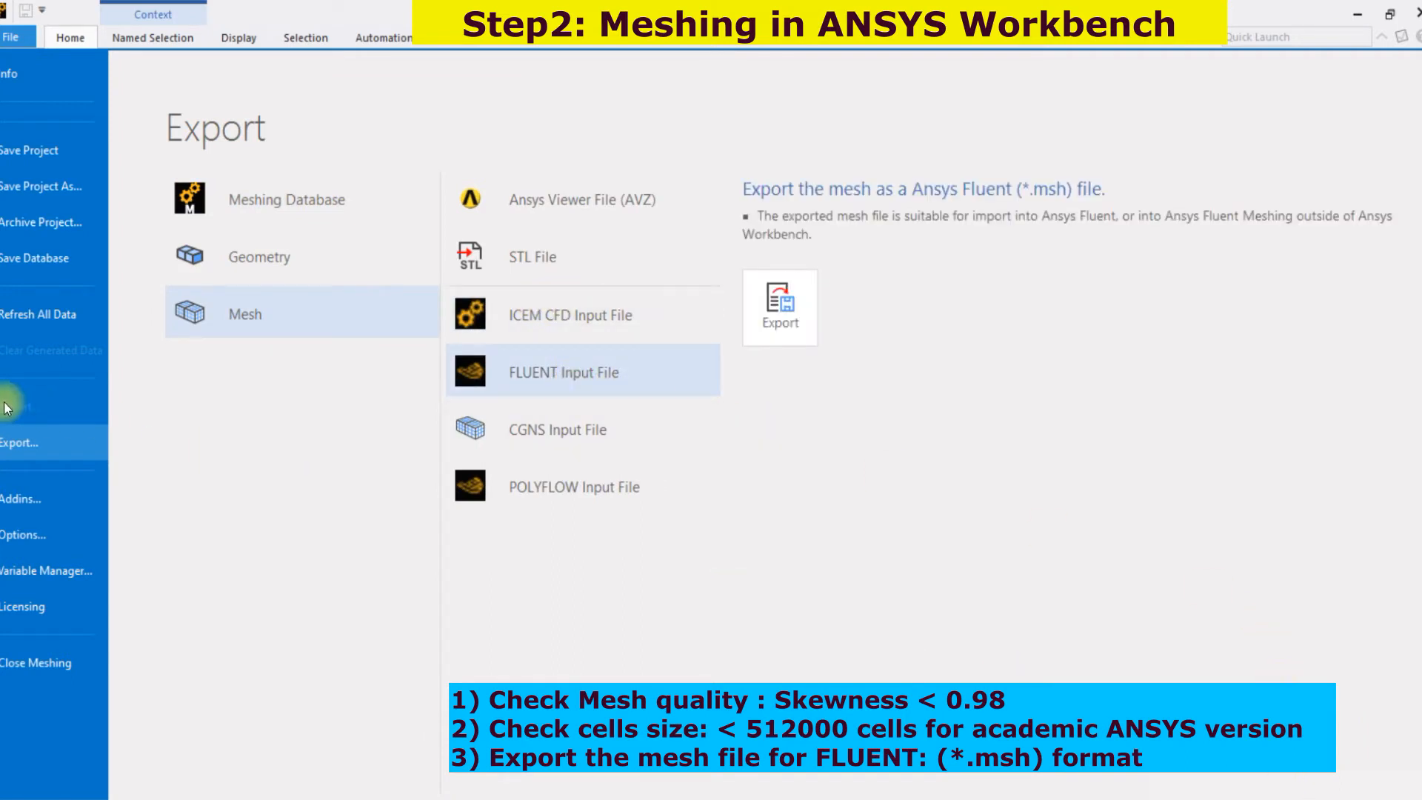
pyautogui.moveTo(54, 413)
pyautogui.mouseDown()
pyautogui.moveTo(0, 435)
pyautogui.moveTo(25, 483)
pyautogui.mouseUp()
pyautogui.moveTo(96, 380)
pyautogui.mouseDown()
pyautogui.moveTo(15, 397)
pyautogui.moveTo(69, 481)
pyautogui.moveTo(162, 326)
pyautogui.mouseUp()
pyautogui.moveTo(270, 308)
pyautogui.mouseDown()
pyautogui.moveTo(190, 298)
pyautogui.moveTo(264, 305)
pyautogui.mouseUp()
pyautogui.moveTo(659, 345)
pyautogui.mouseDown()
pyautogui.moveTo(595, 335)
pyautogui.moveTo(442, 409)
pyautogui.moveTo(616, 357)
pyautogui.mouseUp()
pyautogui.moveTo(866, 288)
pyautogui.mouseDown()
pyautogui.moveTo(731, 286)
pyautogui.moveTo(824, 255)
pyautogui.mouseUp()
pyautogui.moveTo(780, 337)
pyautogui.mouseDown()
pyautogui.moveTo(996, 442)
pyautogui.moveTo(975, 502)
pyautogui.mouseUp()
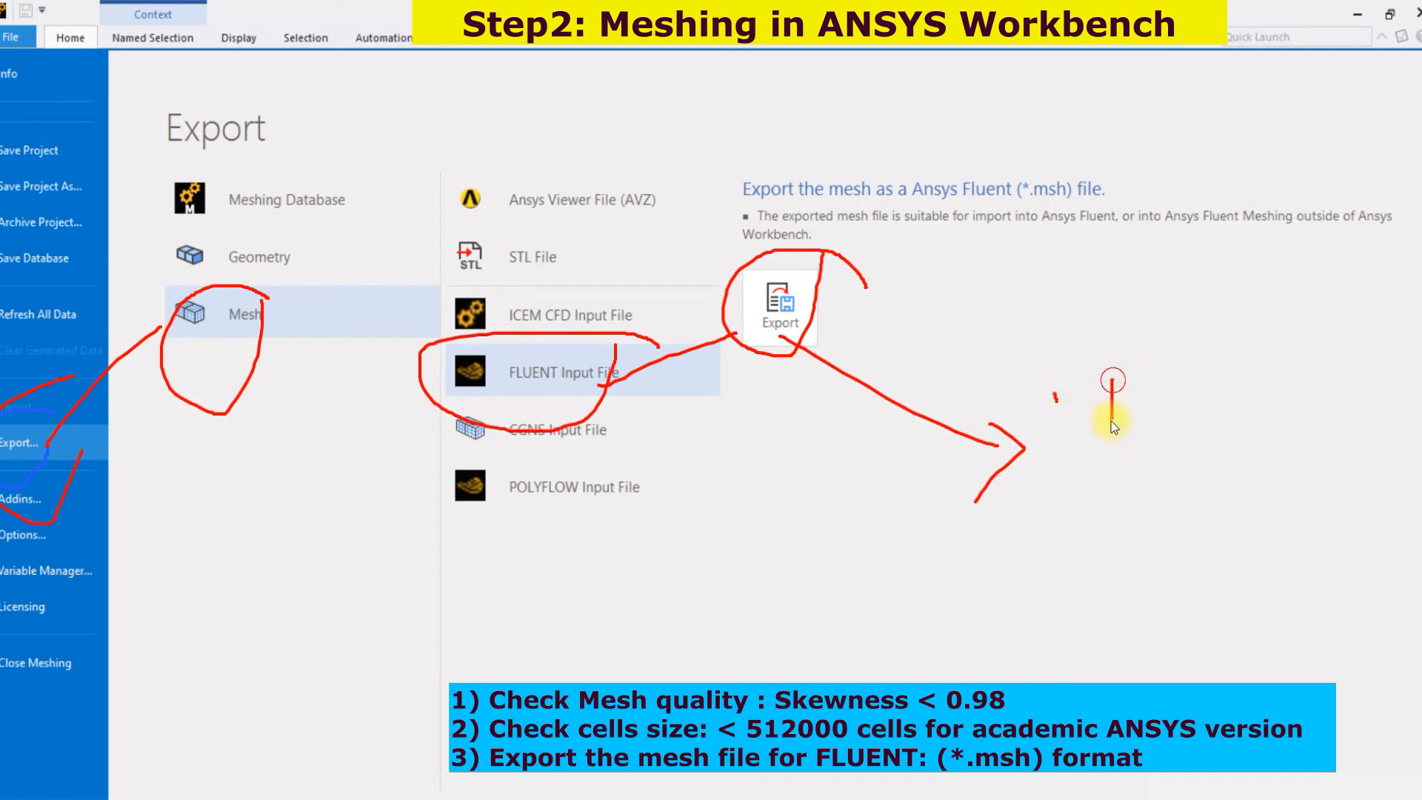
pyautogui.moveTo(1123, 400); pyautogui.dragTo(1203, 409)
pyautogui.moveTo(1222, 338); pyautogui.dragTo(1264, 406)
pyautogui.moveTo(1085, 456); pyautogui.dragTo(1295, 441)
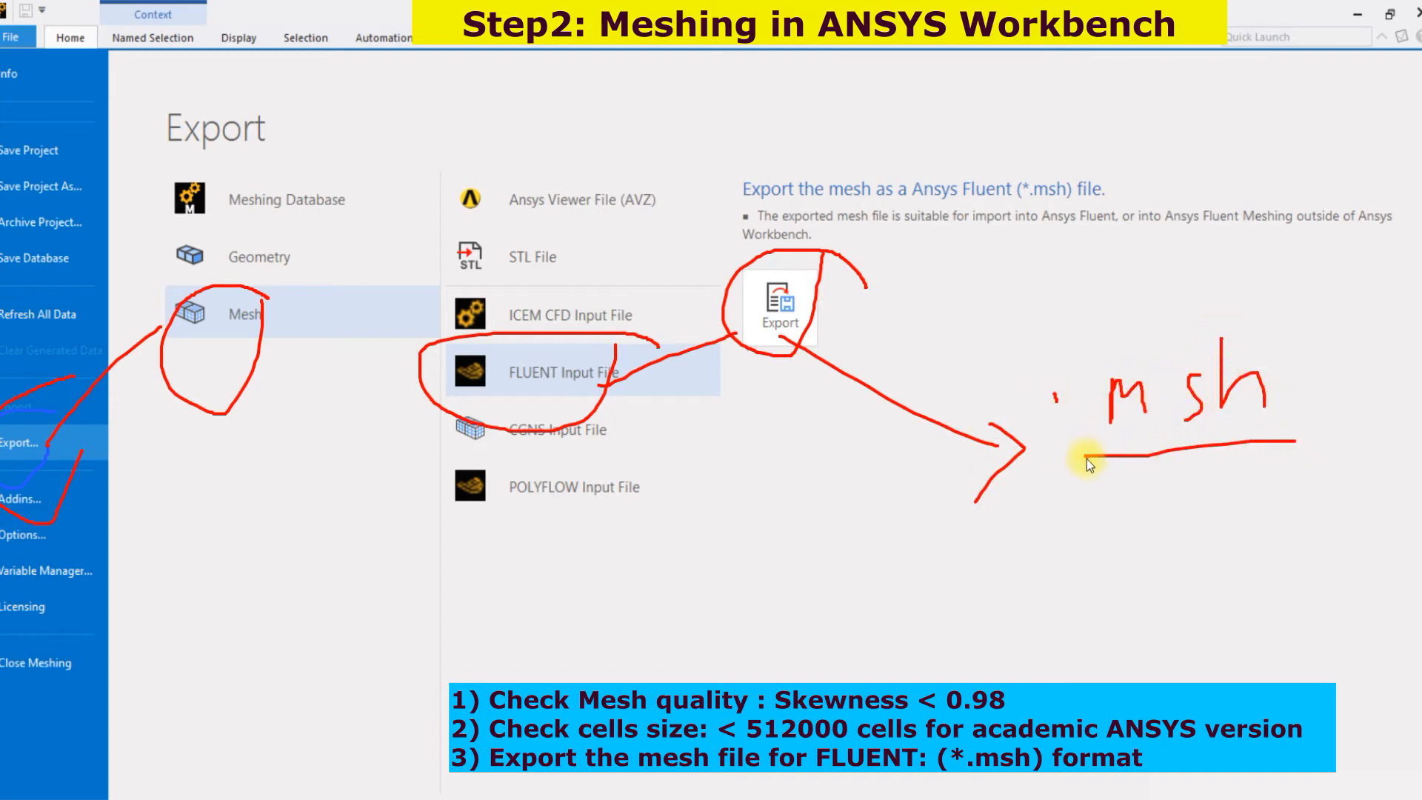
pyautogui.moveTo(792, 437)
pyautogui.mouseDown()
pyautogui.moveTo(911, 404)
pyautogui.moveTo(1005, 402)
pyautogui.mouseUp()
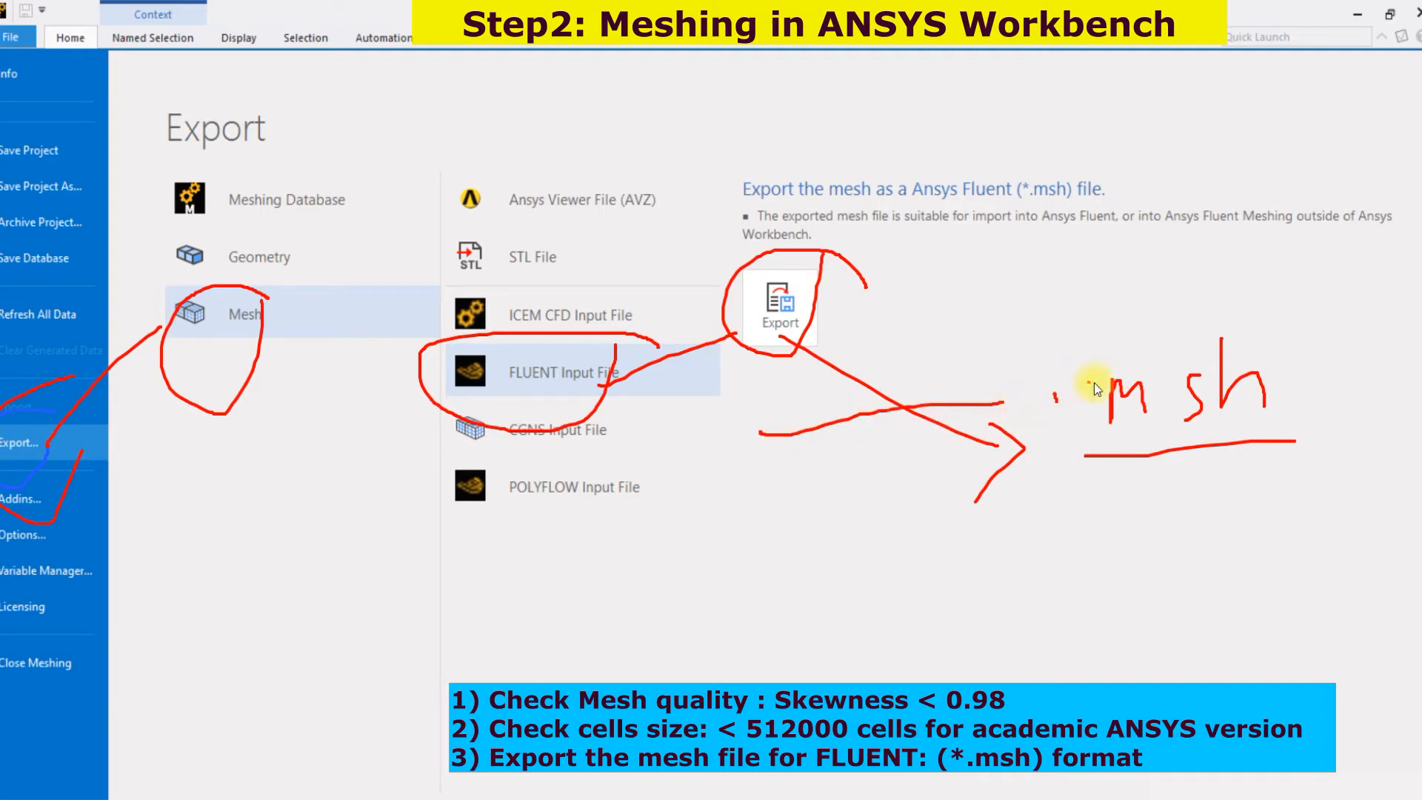
pyautogui.moveTo(1263, 326)
pyautogui.mouseDown()
pyautogui.moveTo(811, 357)
pyautogui.moveTo(1261, 573)
pyautogui.moveTo(1277, 339)
pyautogui.mouseUp()
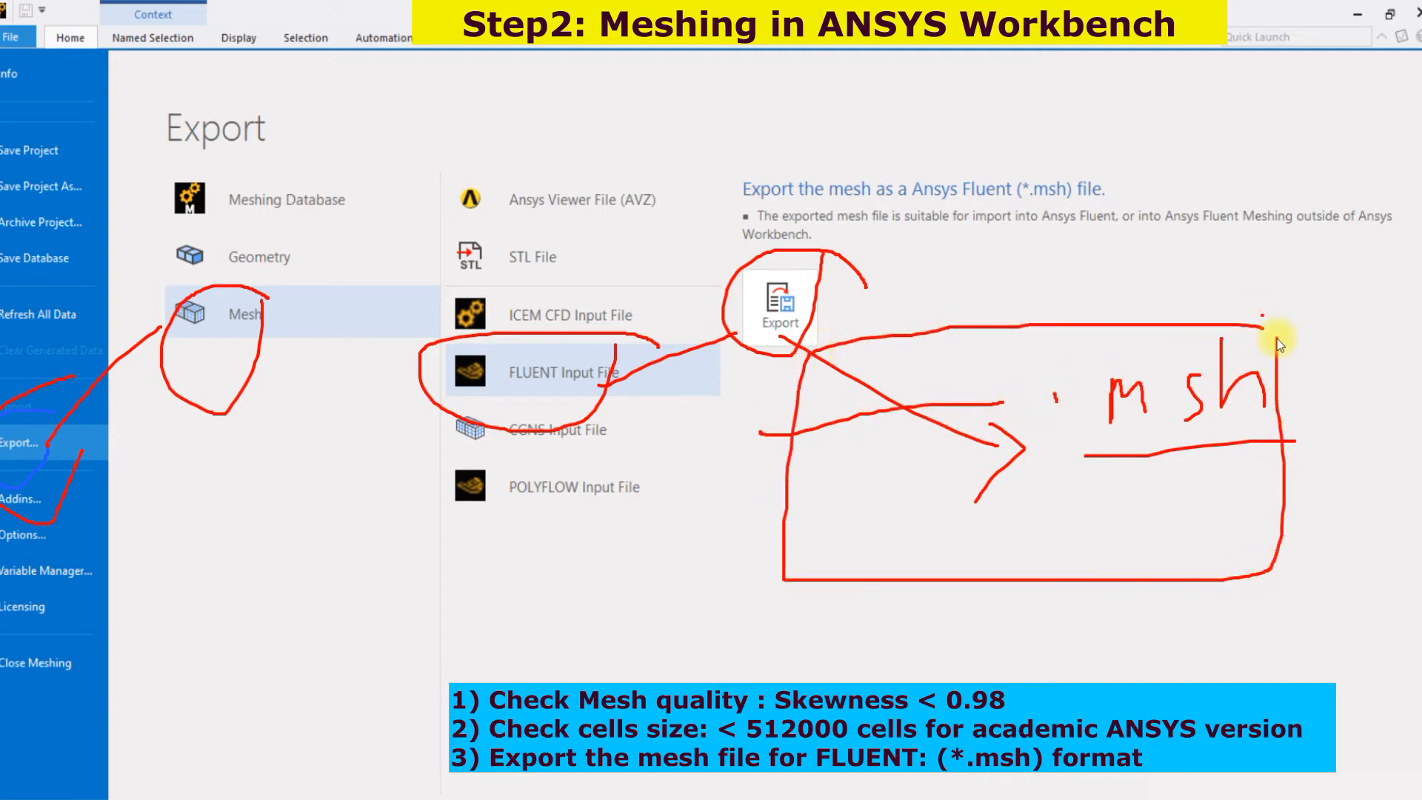
pyautogui.click(1280, 788)
# Step: Start the Fluent mesh export and open the project_practice folder inside CFE_Project on New Volume (E:) as the save location
pyautogui.click(789, 323)
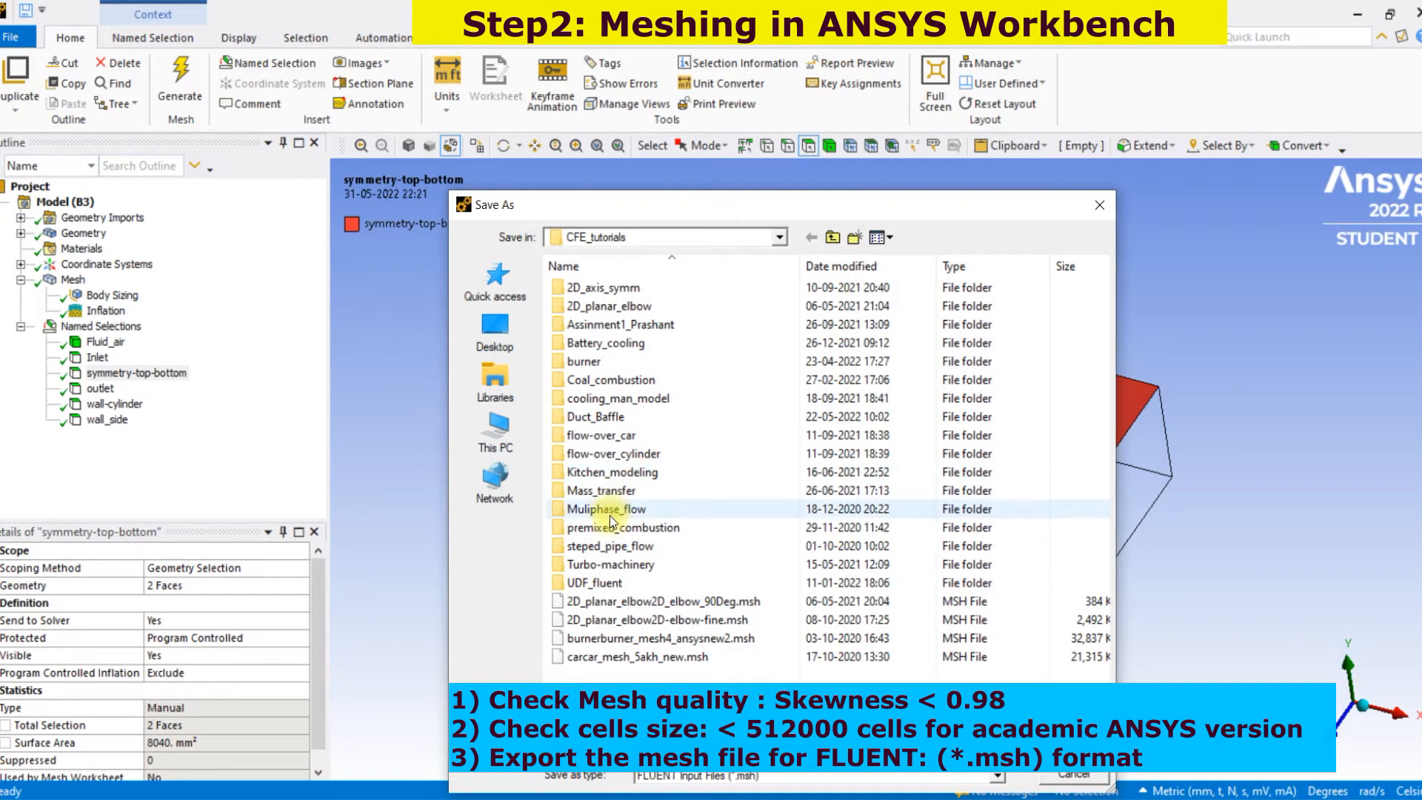
pyautogui.click(834, 237)
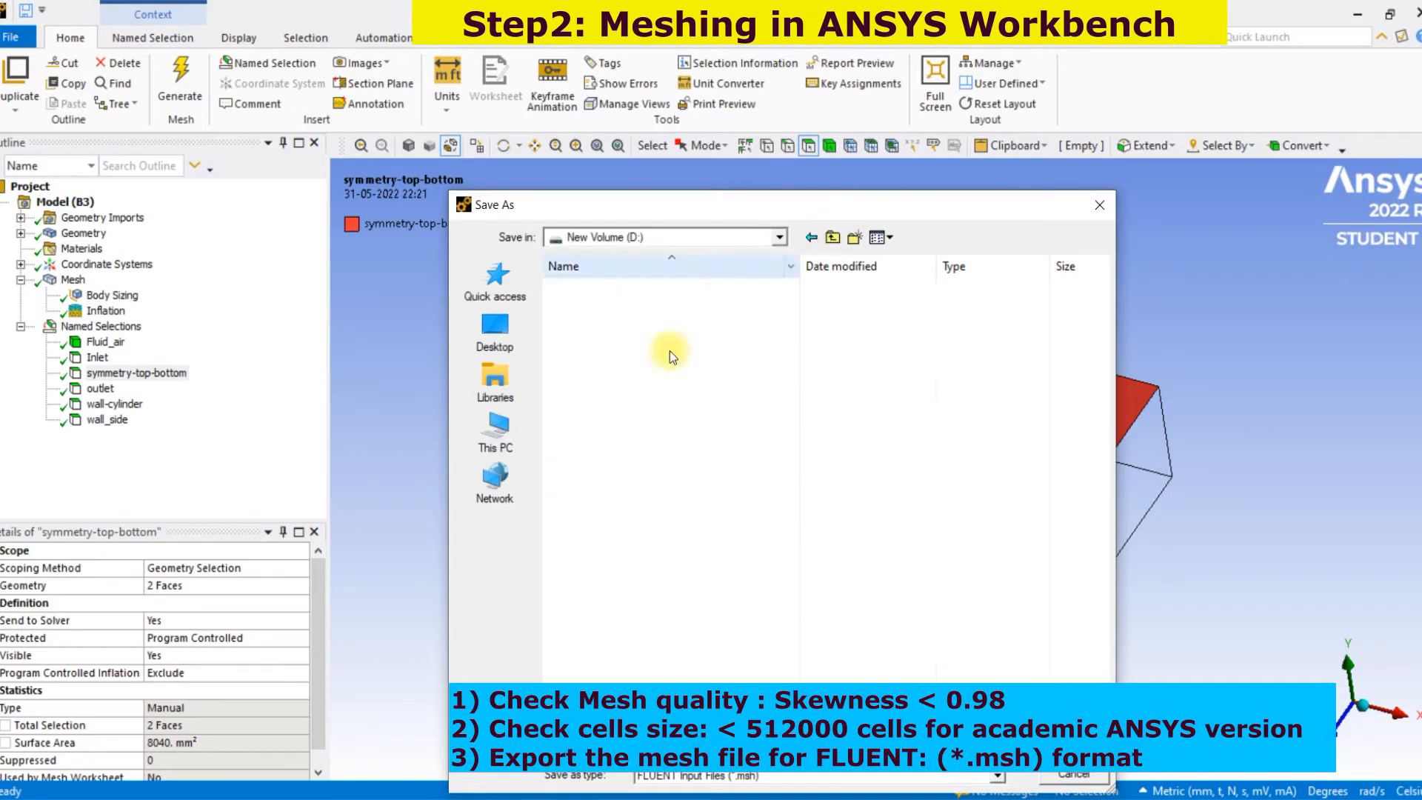
pyautogui.click(496, 430)
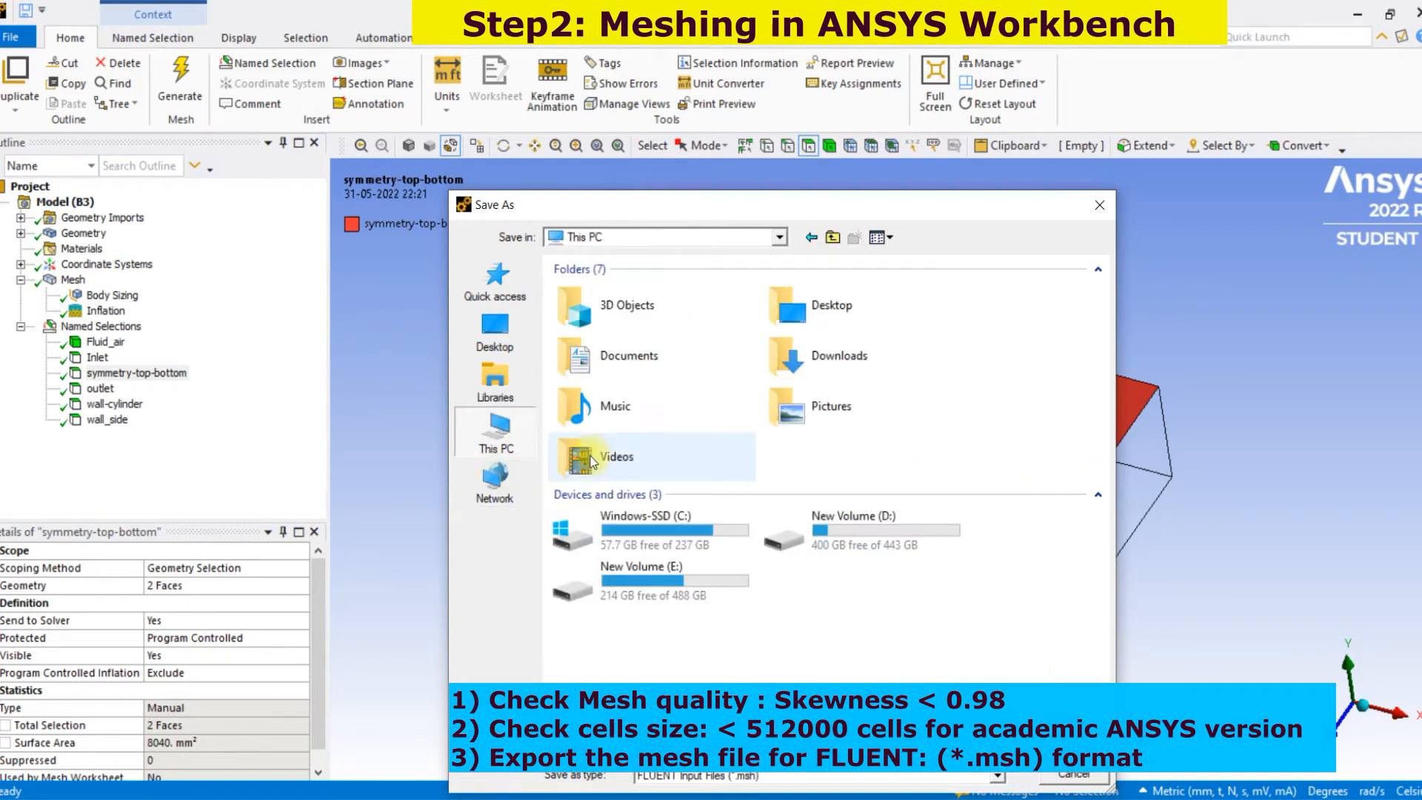
pyautogui.doubleClick(709, 593)
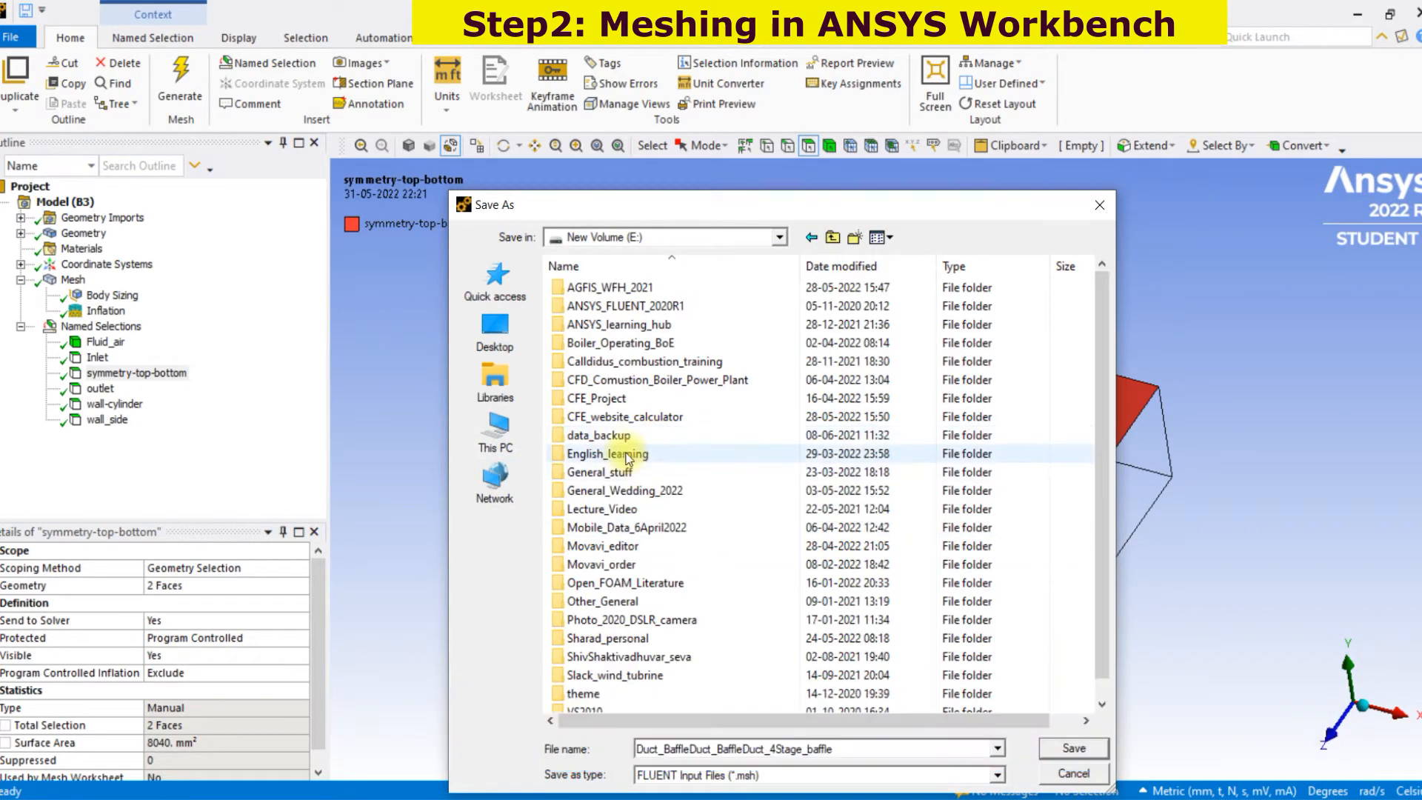
pyautogui.click(599, 379)
pyautogui.click(596, 400)
pyautogui.doubleClick(596, 400)
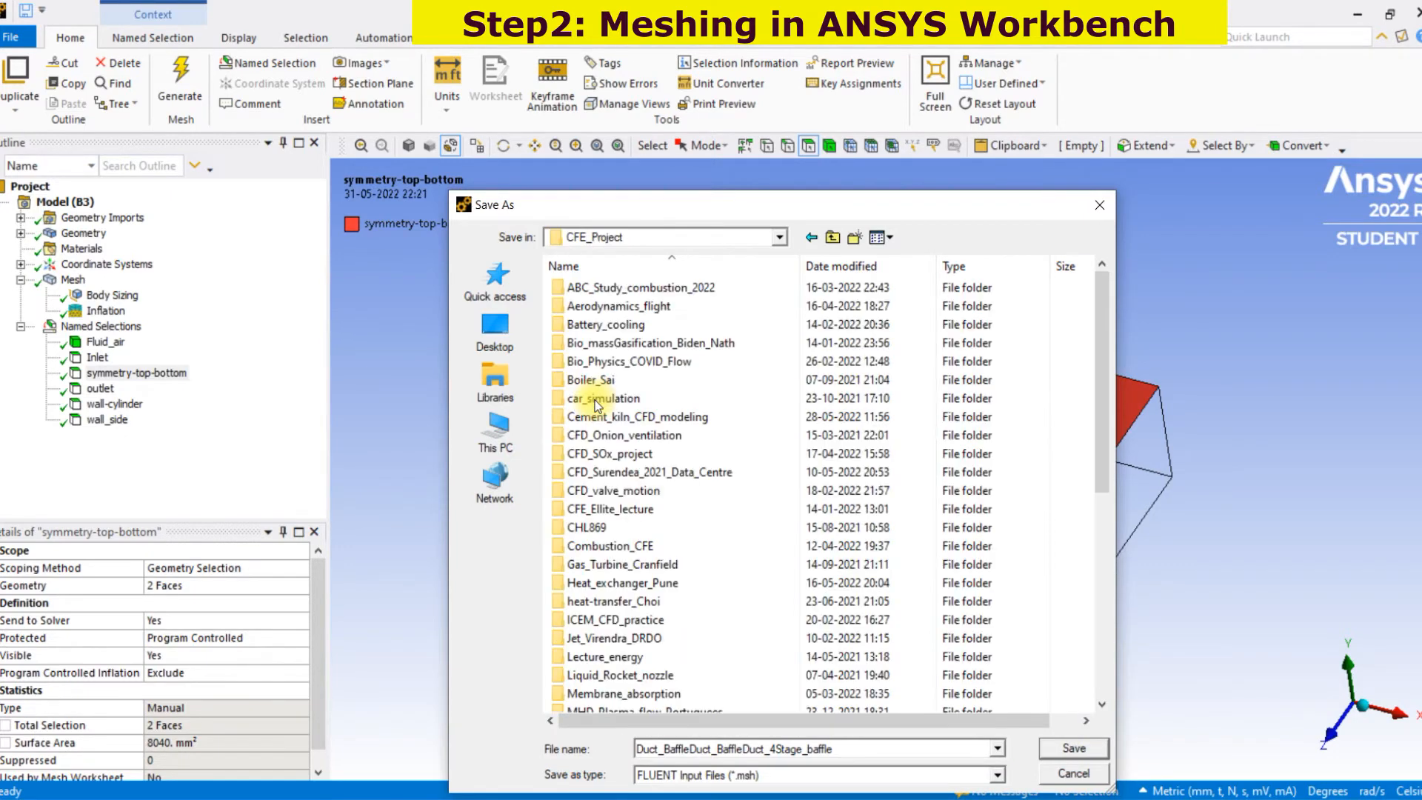
pyautogui.scroll(-4, 628, 582)
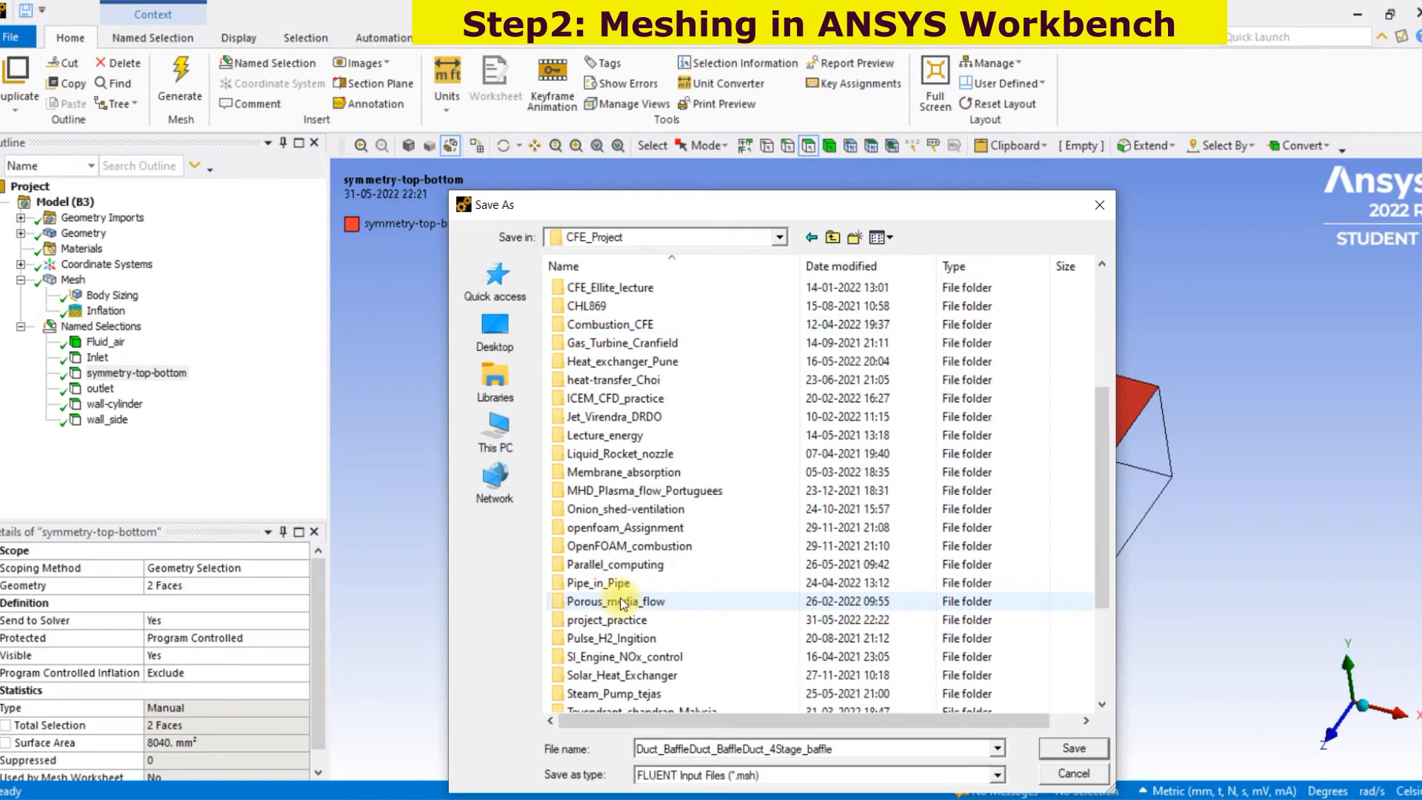
pyautogui.doubleClick(623, 621)
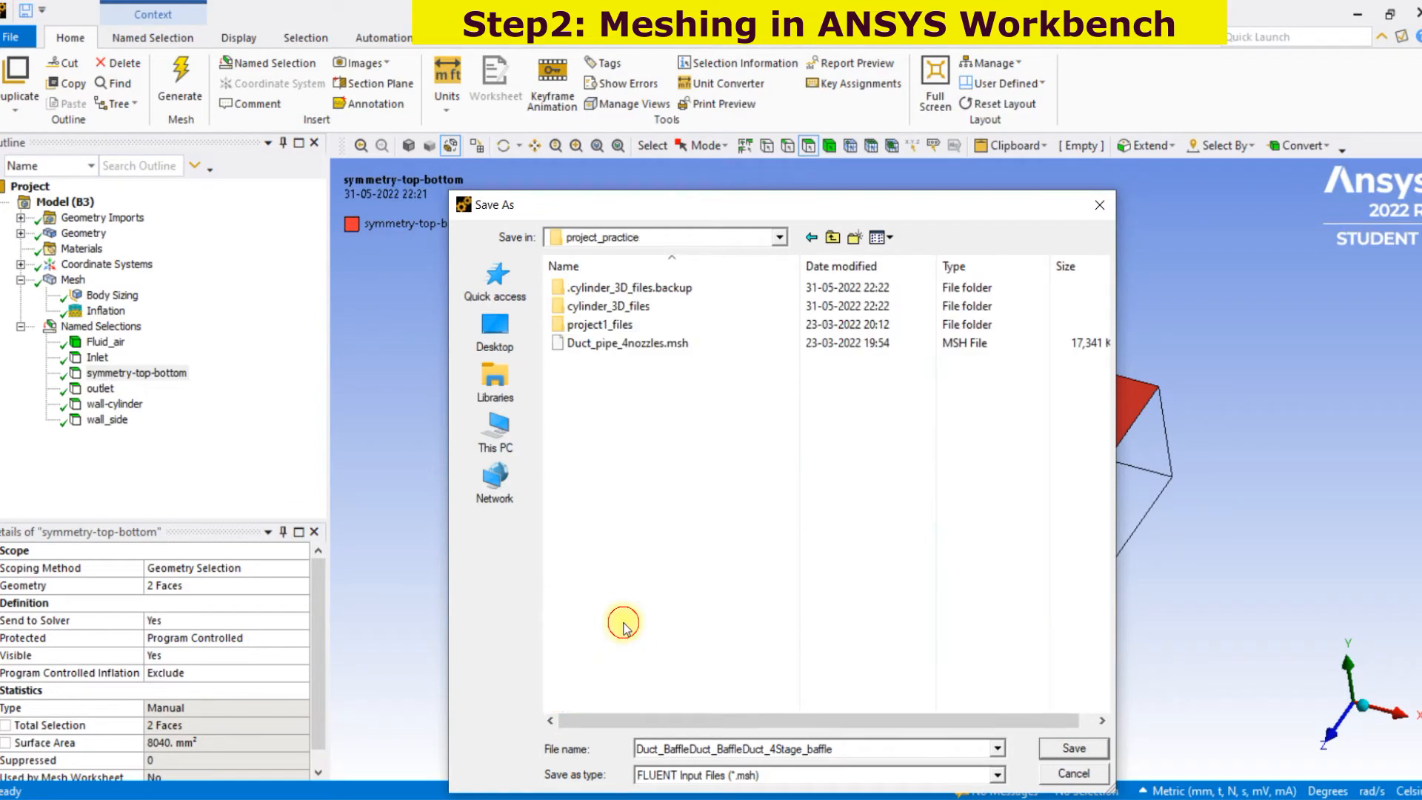
# Step: Save the mesh as a FLUENT input file named cylinder_3D in the project_practice folder
pyautogui.doubleClick(784, 748)
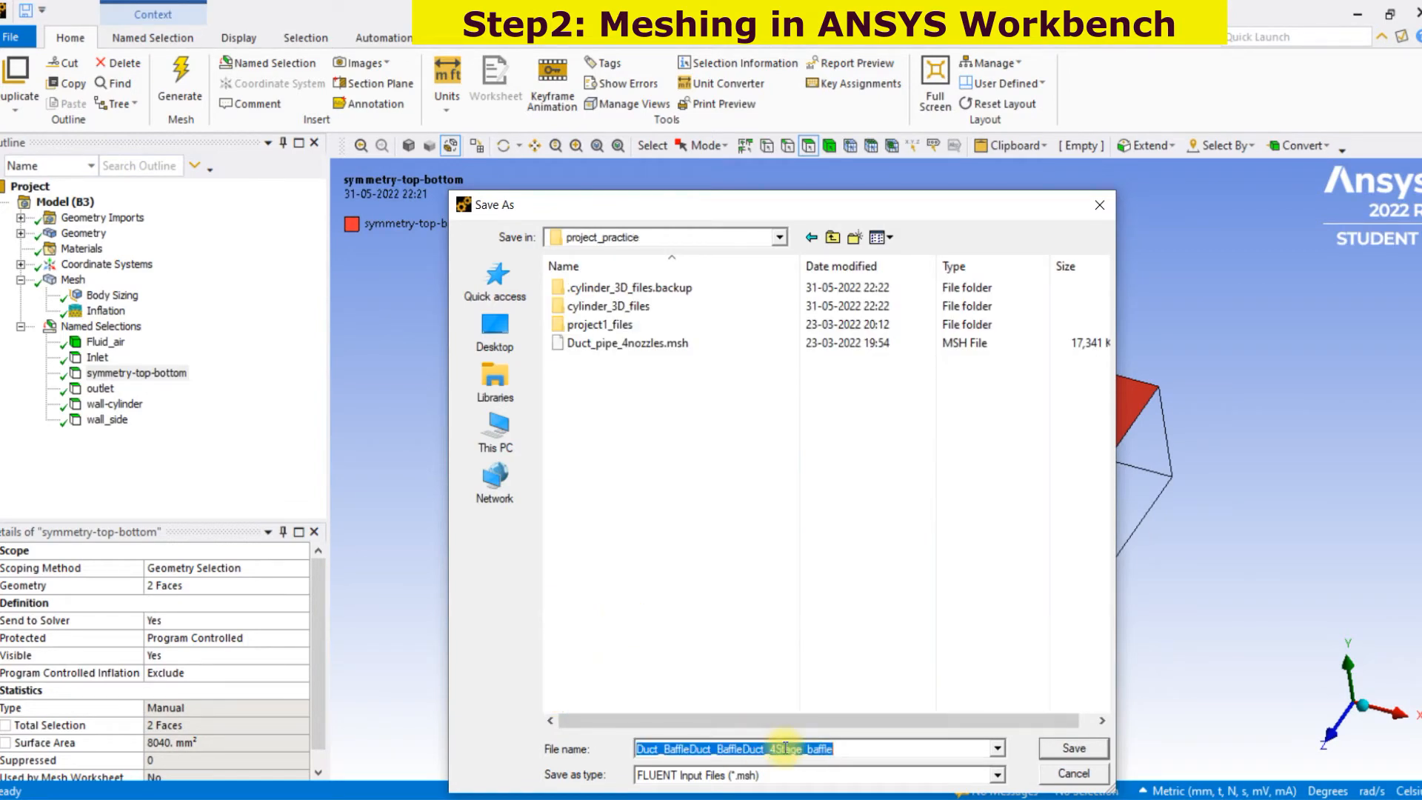
pyautogui.write('cylinder_3D')
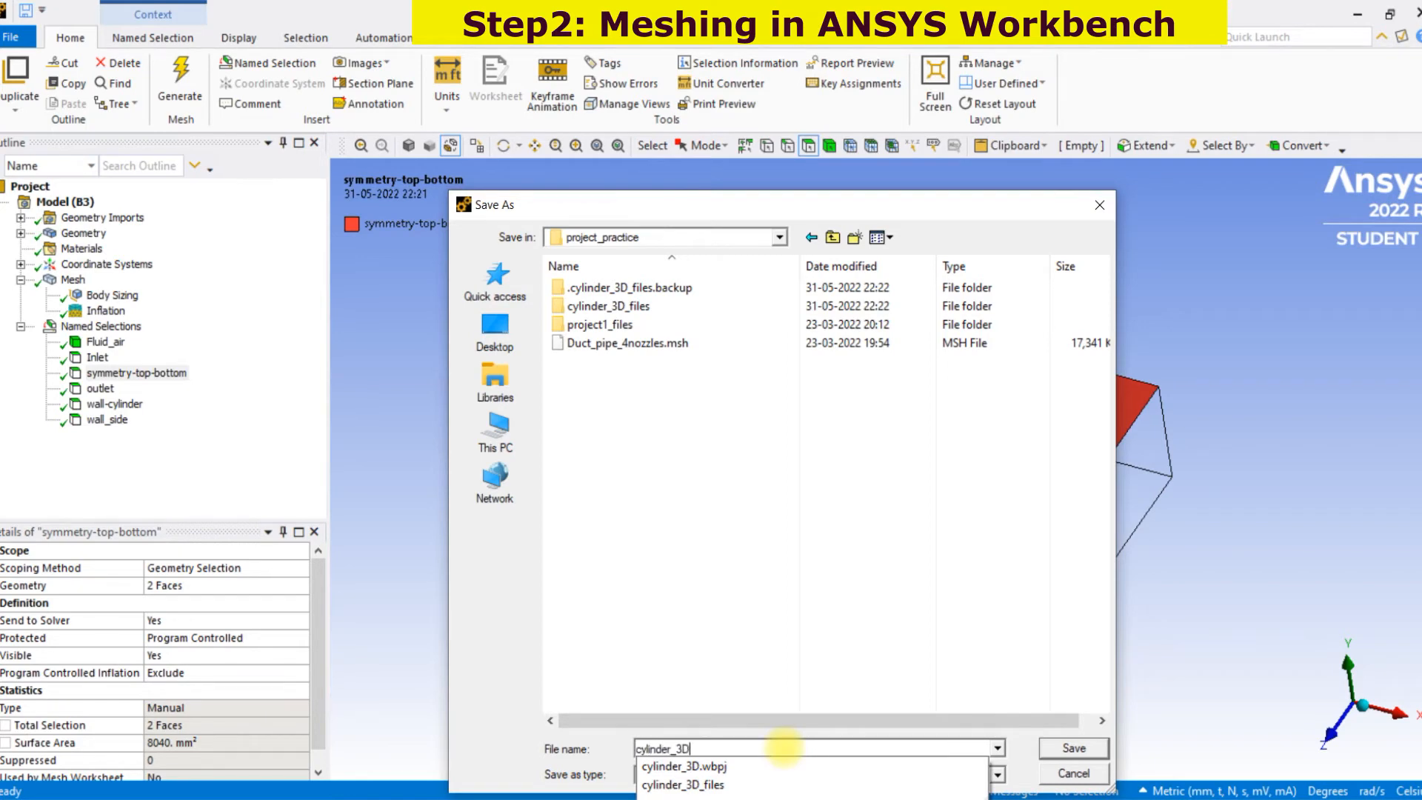
pyautogui.press('Return')
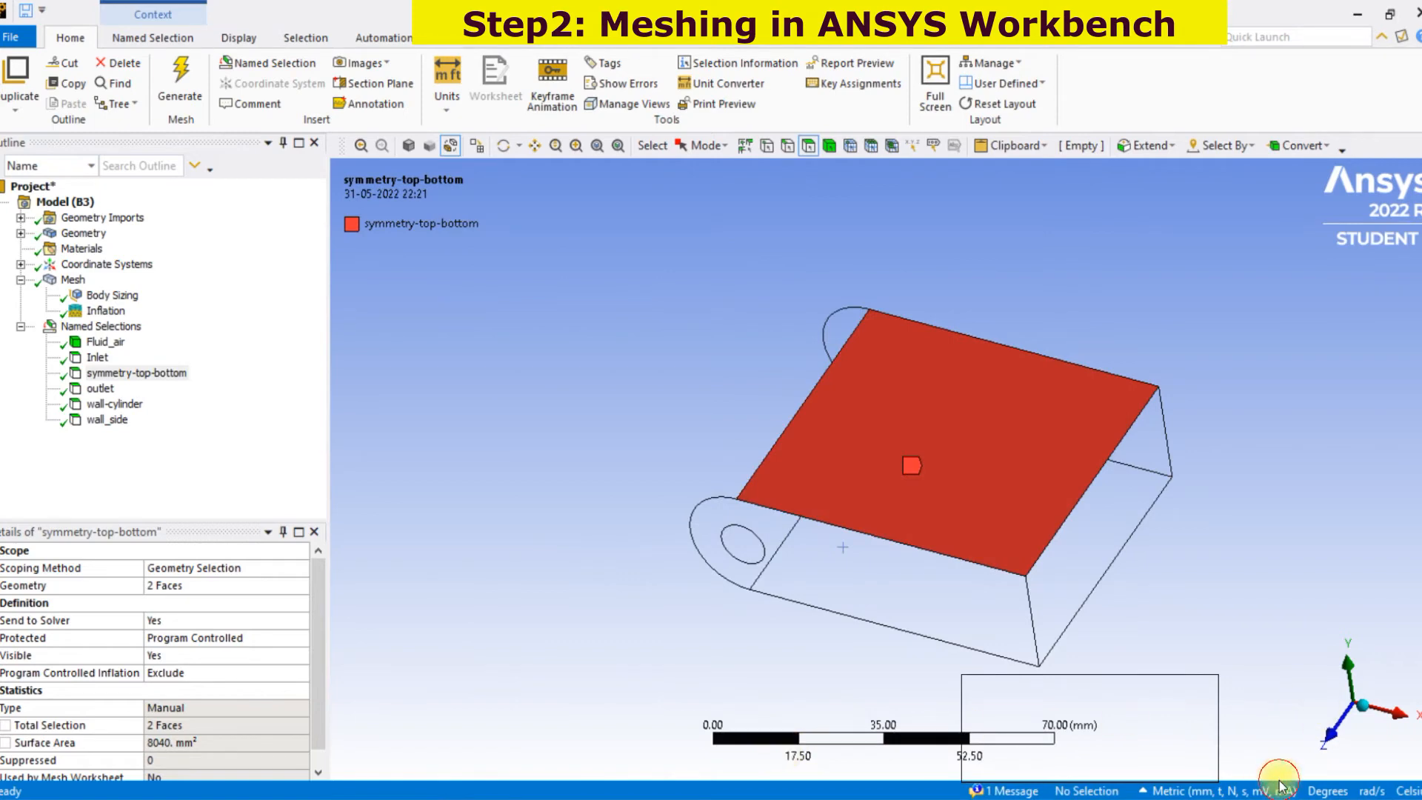
pyautogui.moveTo(666, 429); pyautogui.dragTo(759, 416)
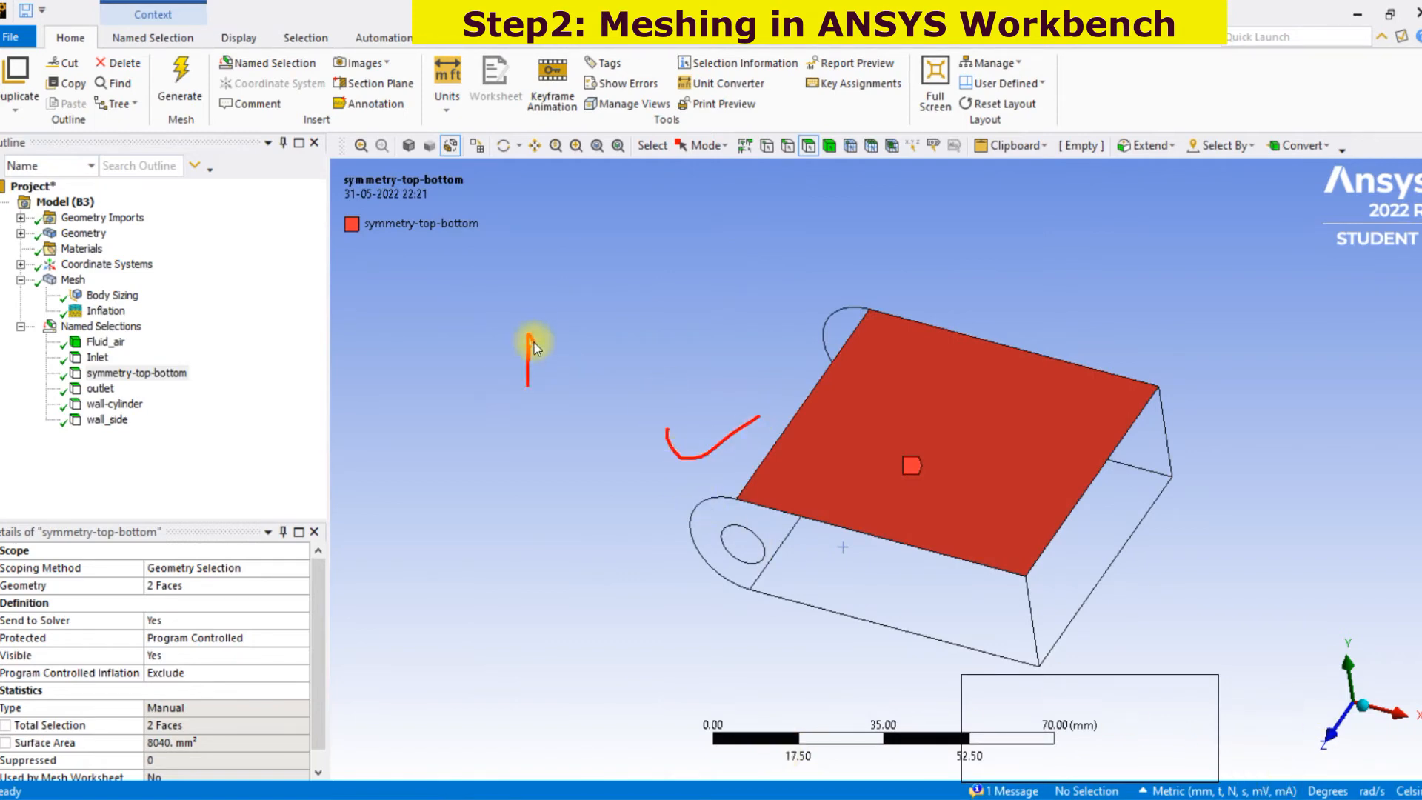
pyautogui.moveTo(628, 367); pyautogui.dragTo(638, 373)
pyautogui.moveTo(651, 318); pyautogui.dragTo(676, 359)
pyautogui.moveTo(685, 319); pyautogui.dragTo(655, 348)
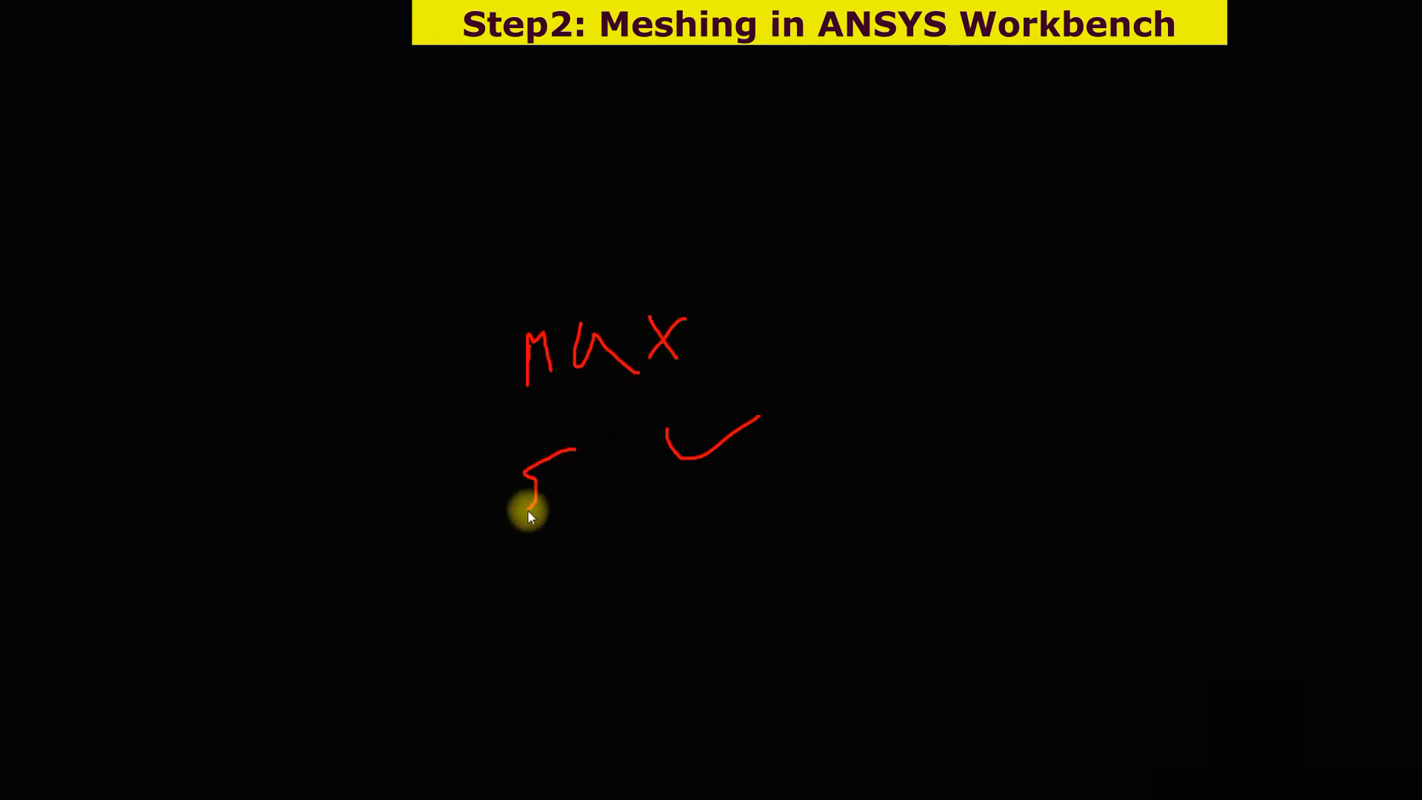
pyautogui.moveTo(608, 514); pyautogui.dragTo(617, 514)
pyautogui.moveTo(675, 483); pyautogui.dragTo(681, 486)
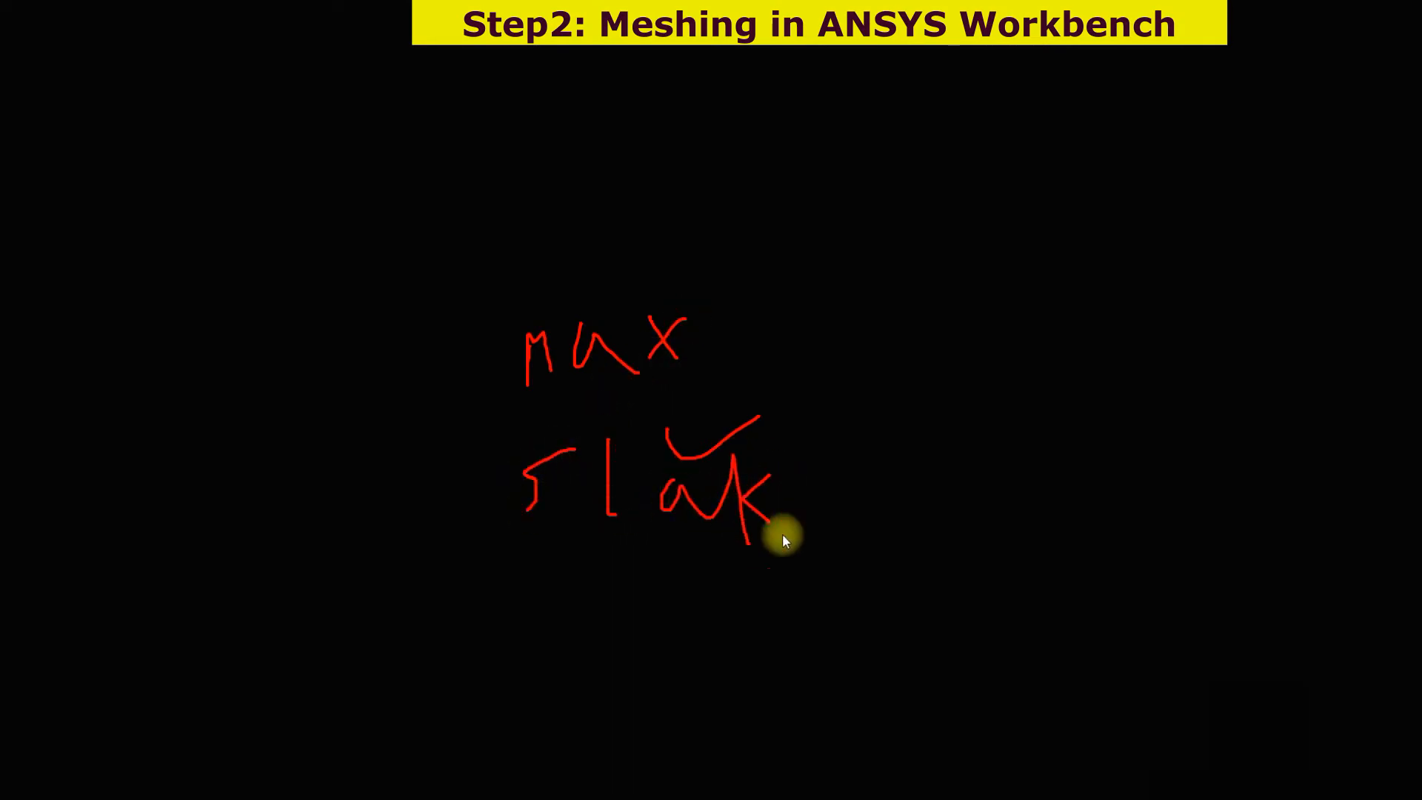
pyautogui.moveTo(836, 505); pyautogui.dragTo(871, 531)
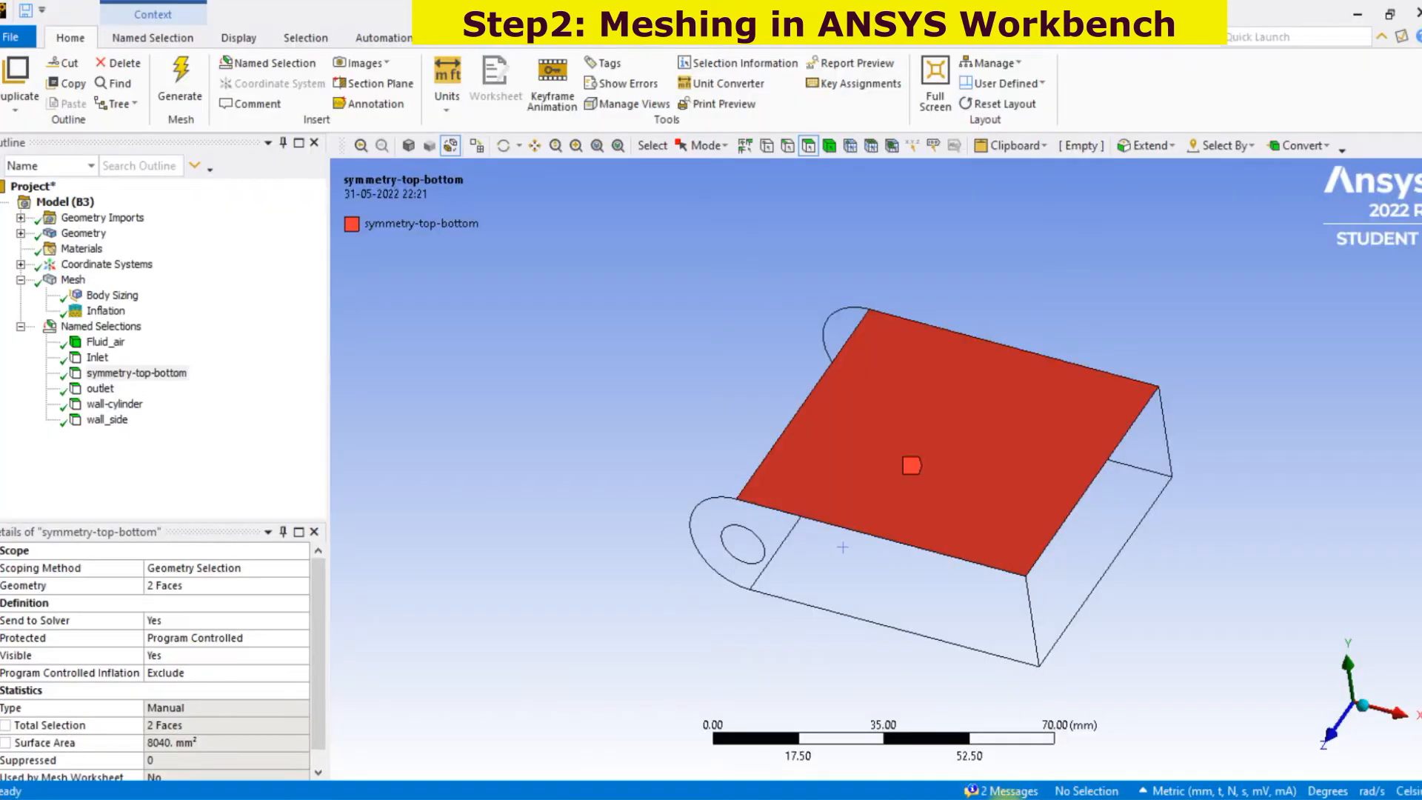
# Step: Show the messages list and review the messages about the mesh translation to Fluent
pyautogui.click(1008, 790)
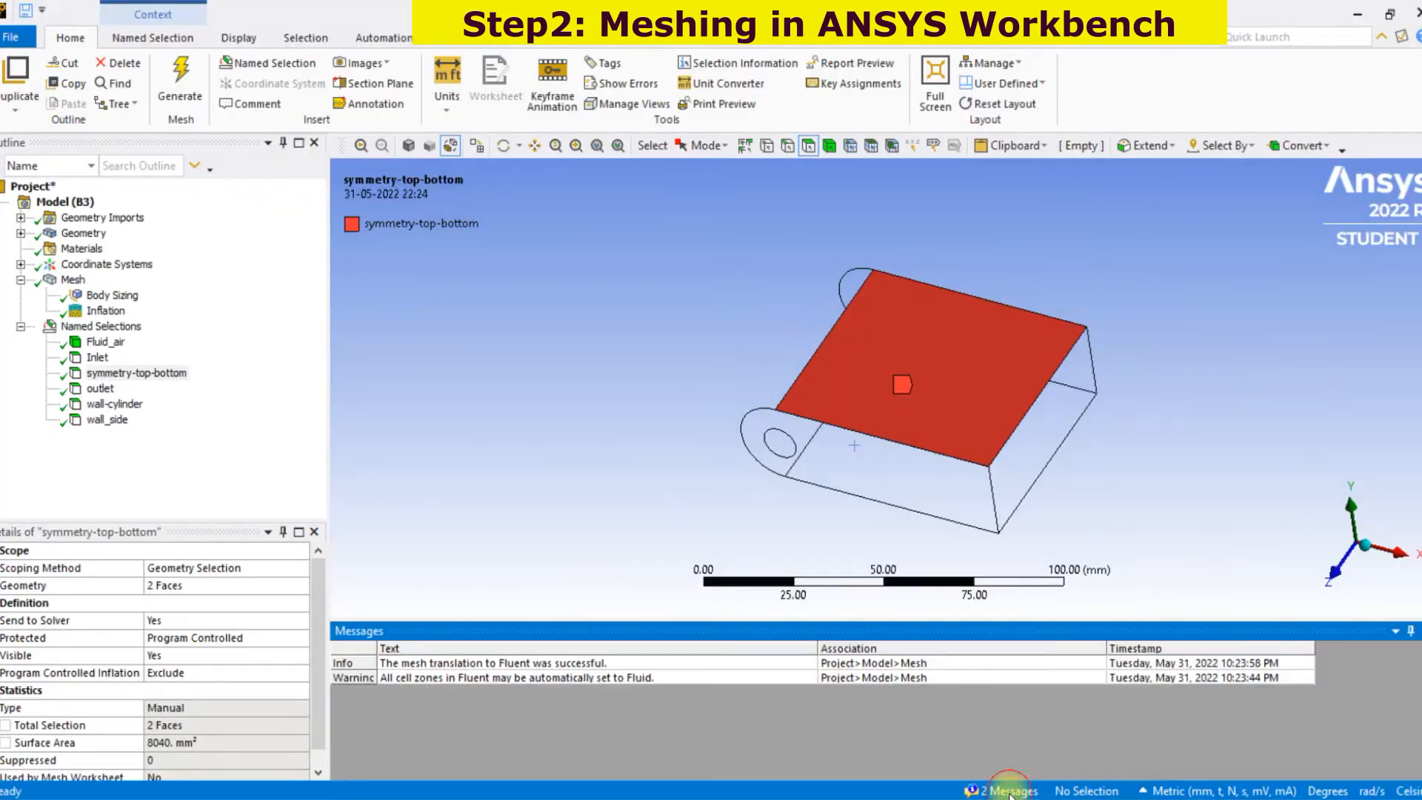
pyautogui.click(1286, 784)
pyautogui.moveTo(597, 653); pyautogui.dragTo(706, 612)
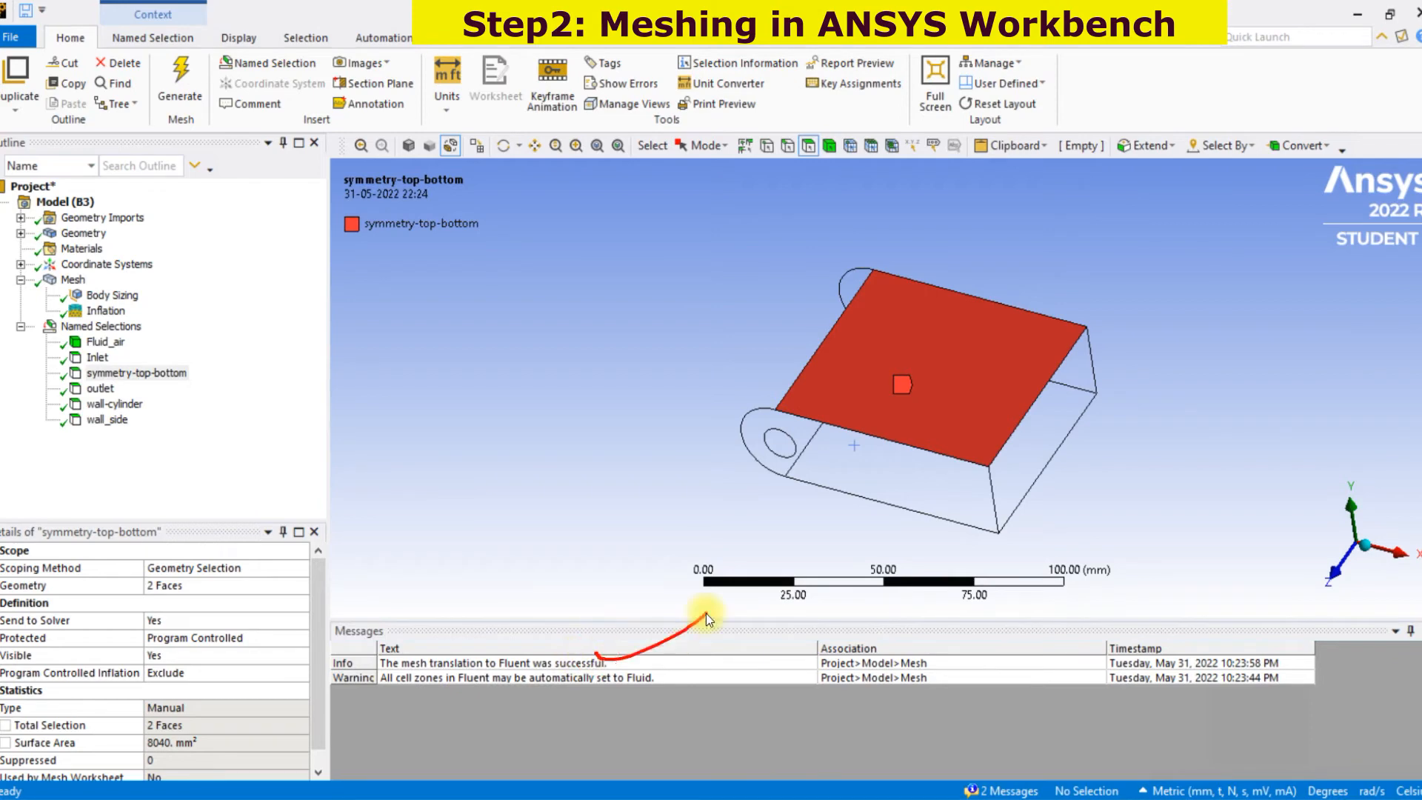
pyautogui.moveTo(593, 630)
pyautogui.mouseDown()
pyautogui.moveTo(403, 594)
pyautogui.moveTo(404, 757)
pyautogui.moveTo(677, 676)
pyautogui.moveTo(717, 627)
pyautogui.mouseUp()
pyautogui.moveTo(526, 638)
pyautogui.mouseDown()
pyautogui.moveTo(486, 672)
pyautogui.moveTo(561, 670)
pyautogui.moveTo(561, 652)
pyautogui.mouseUp()
pyautogui.moveTo(628, 593); pyautogui.dragTo(837, 555)
# Step: Close the Meshing application and return to the Workbench project
pyautogui.click(28, 42)
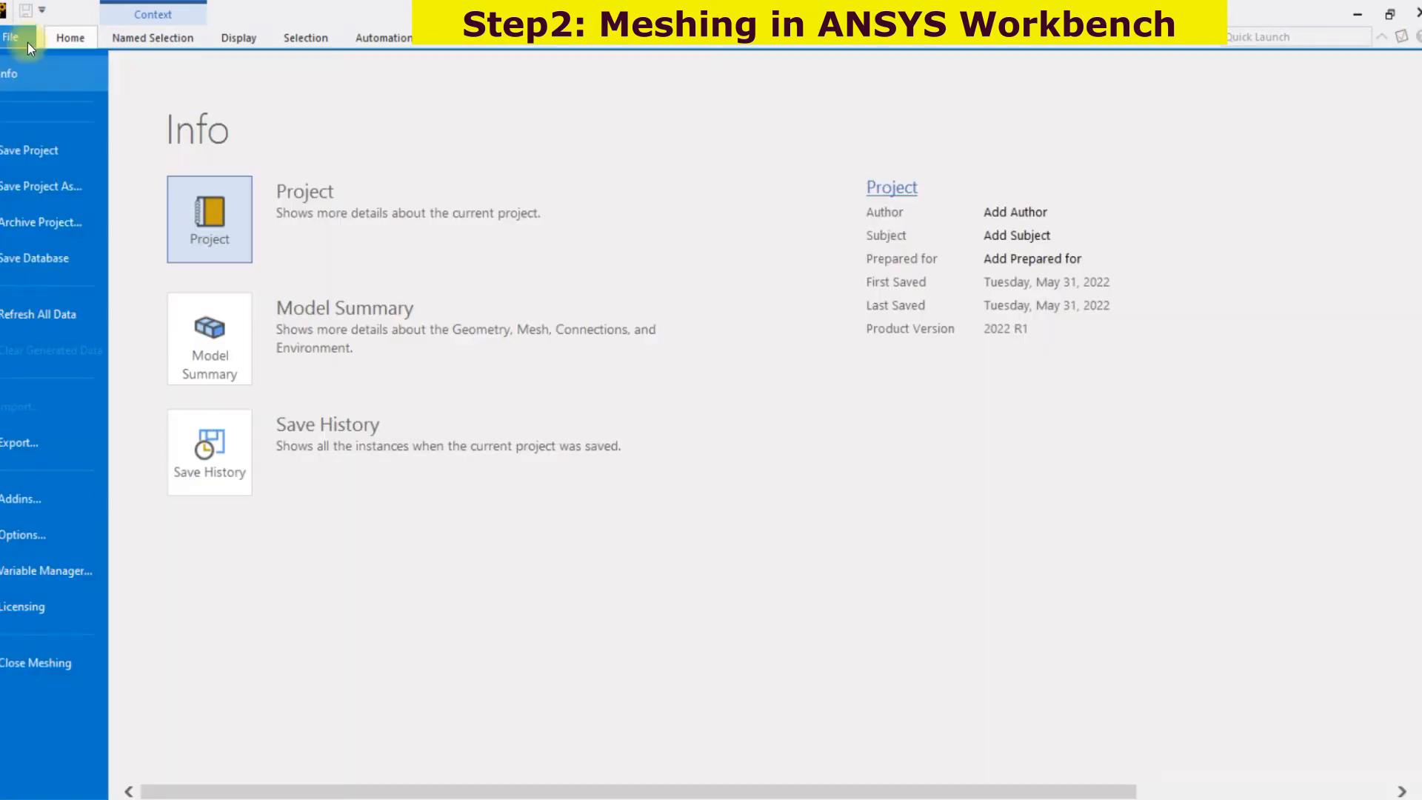
pyautogui.click(21, 676)
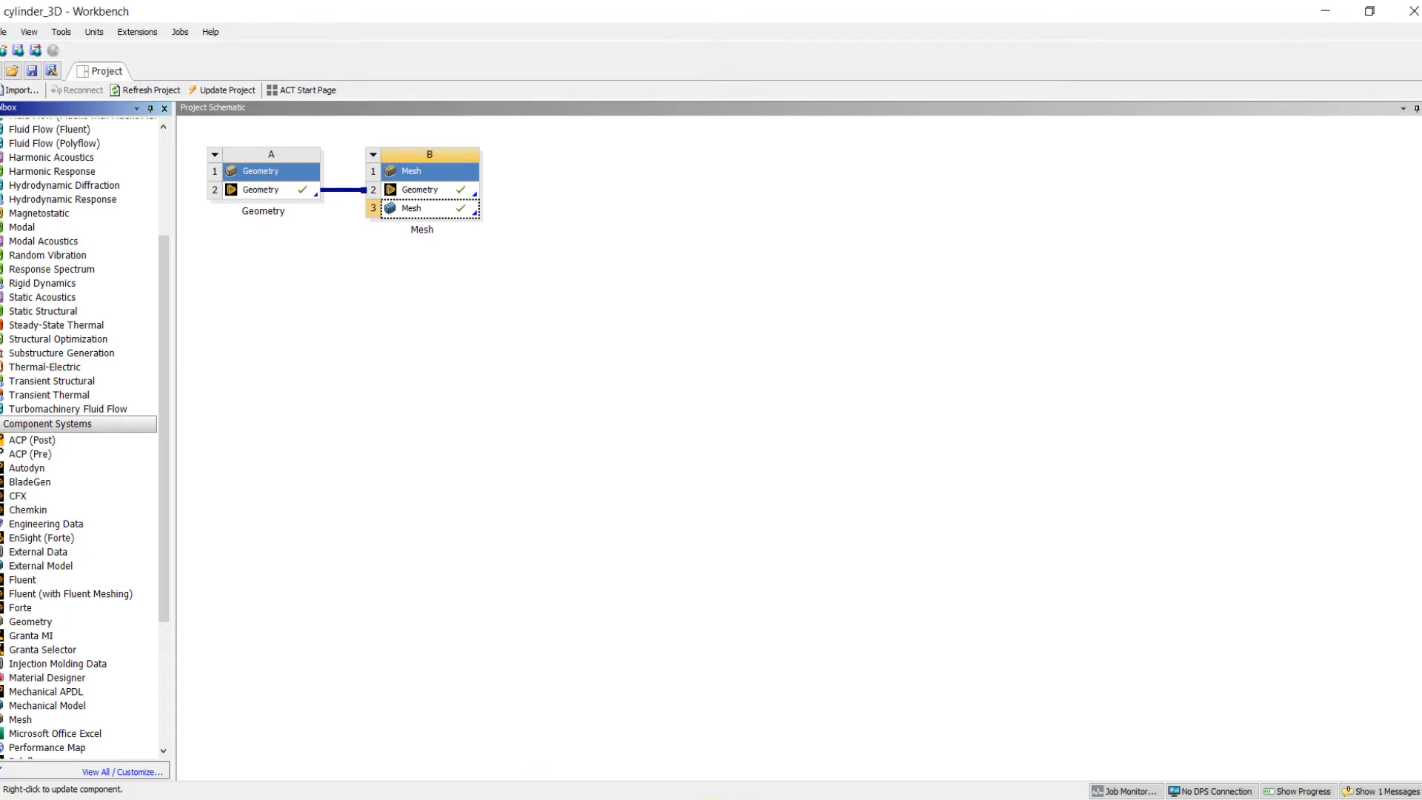
# Step: Switch to File Explorer and open the project_practice folder inside CFE_Project on drive E
pyautogui.click(684, 799)
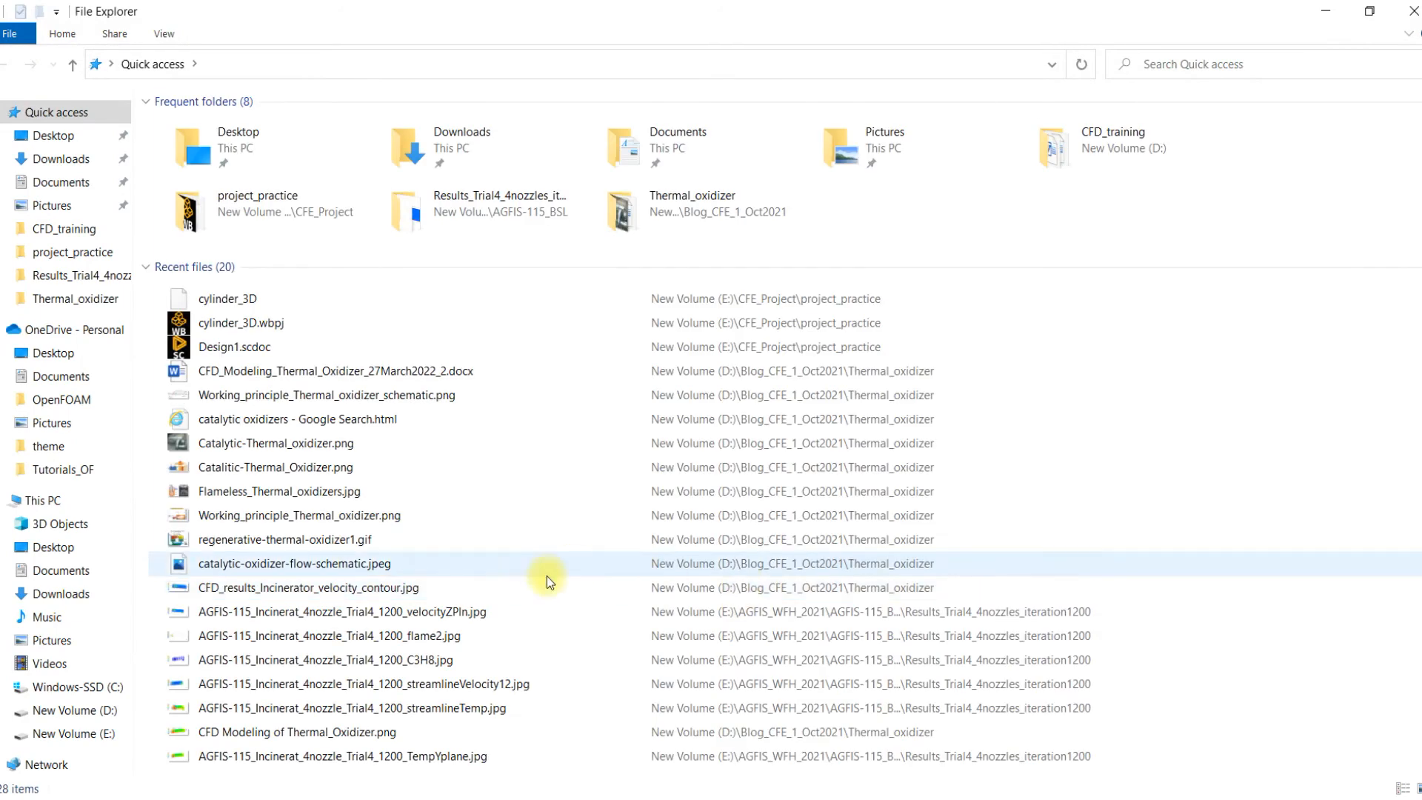
pyautogui.click(45, 501)
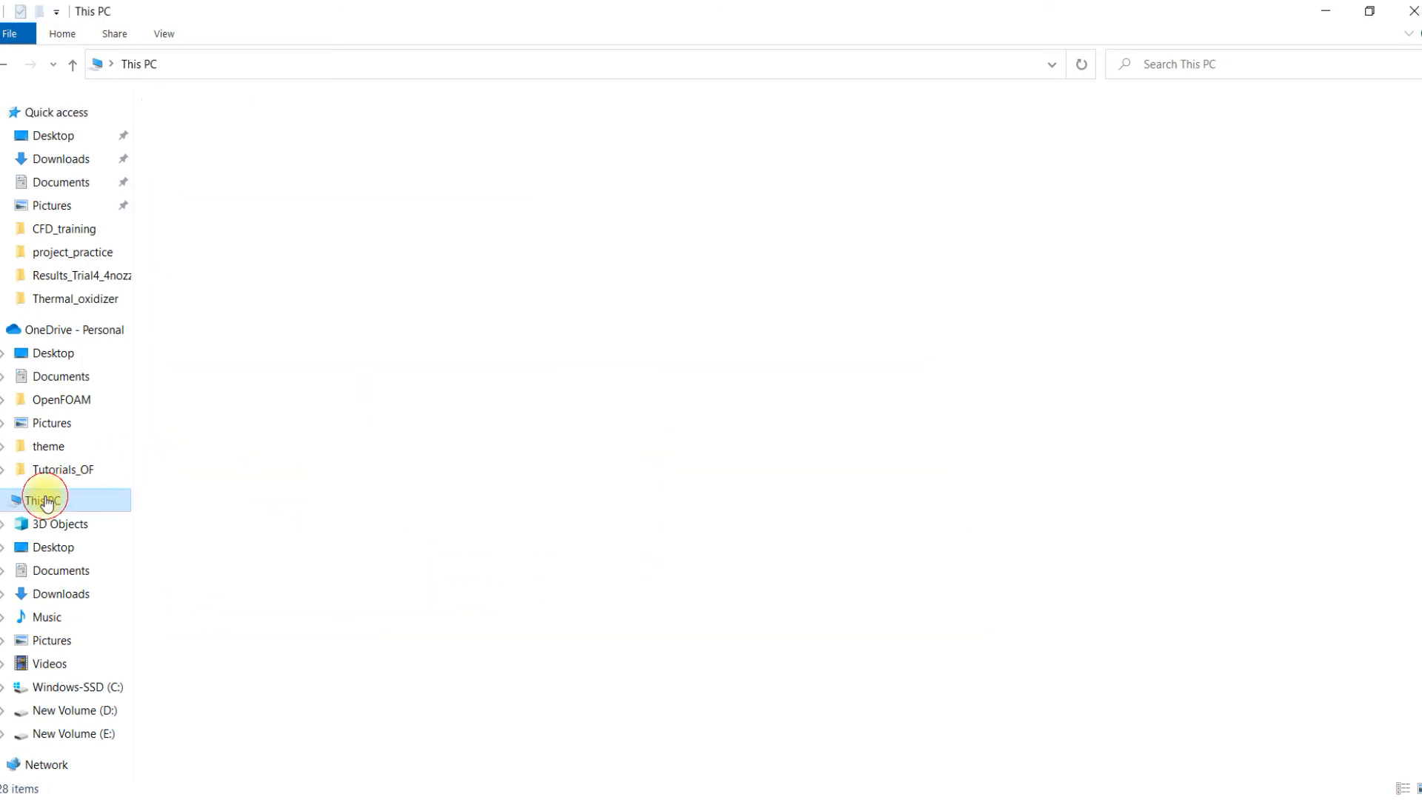
pyautogui.doubleClick(724, 292)
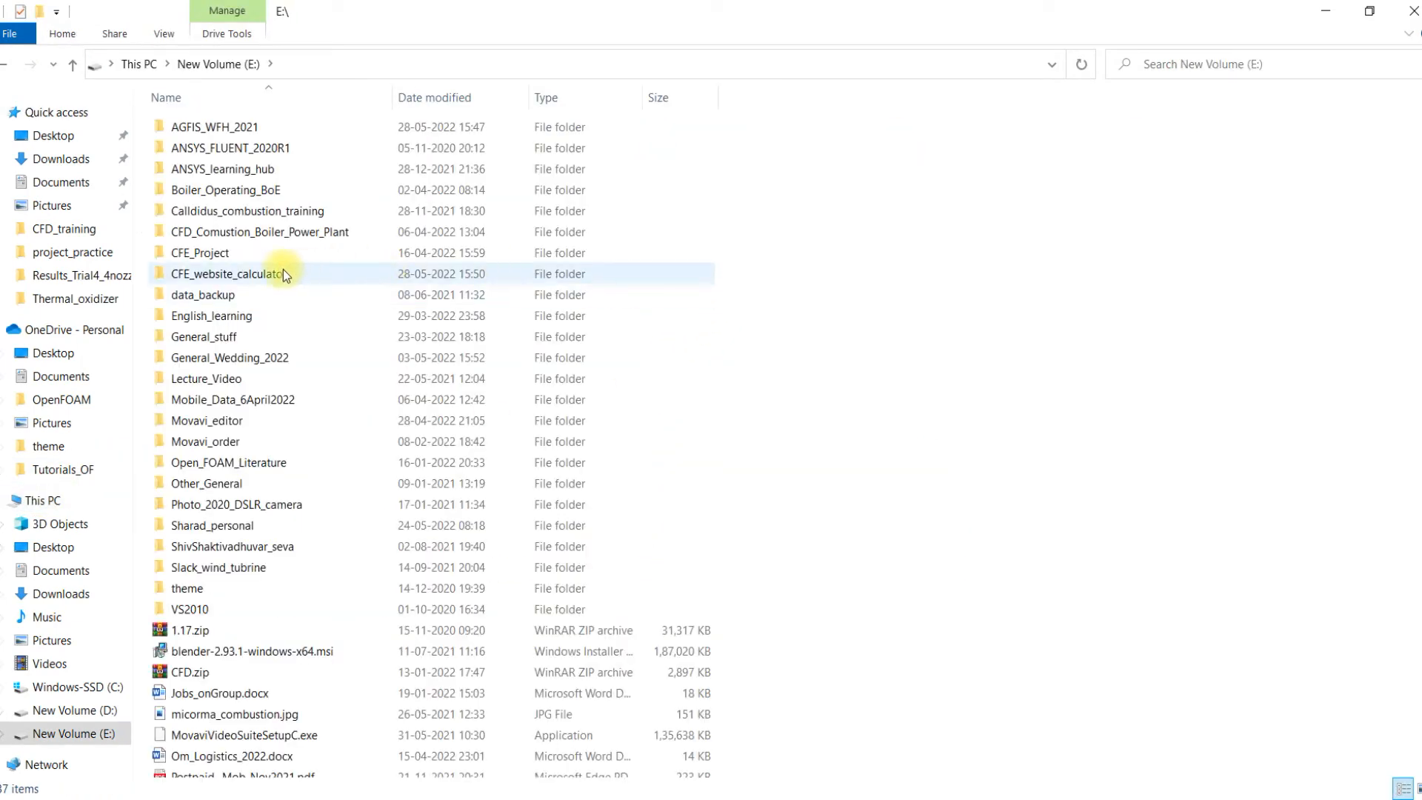
pyautogui.doubleClick(199, 252)
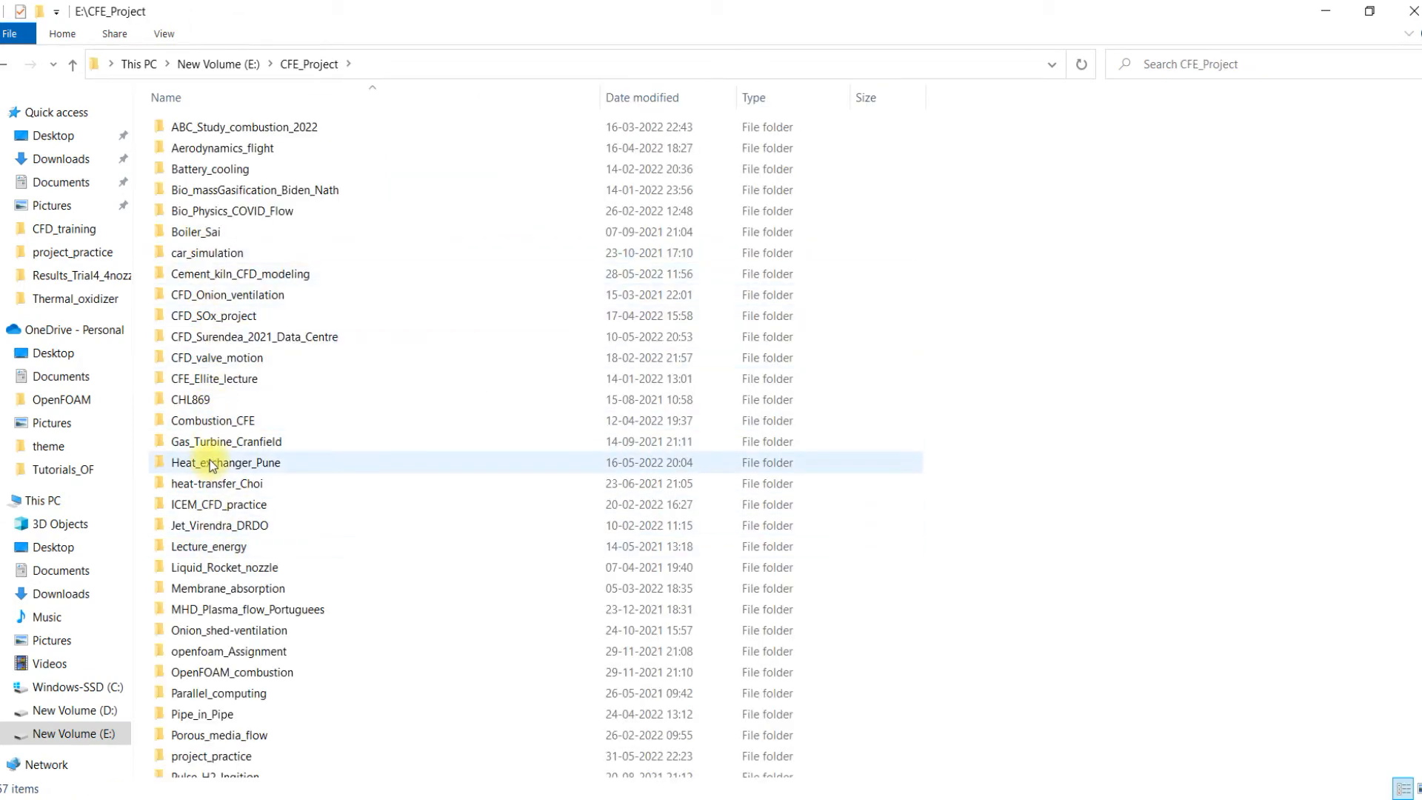
pyautogui.scroll(-1, 213, 465)
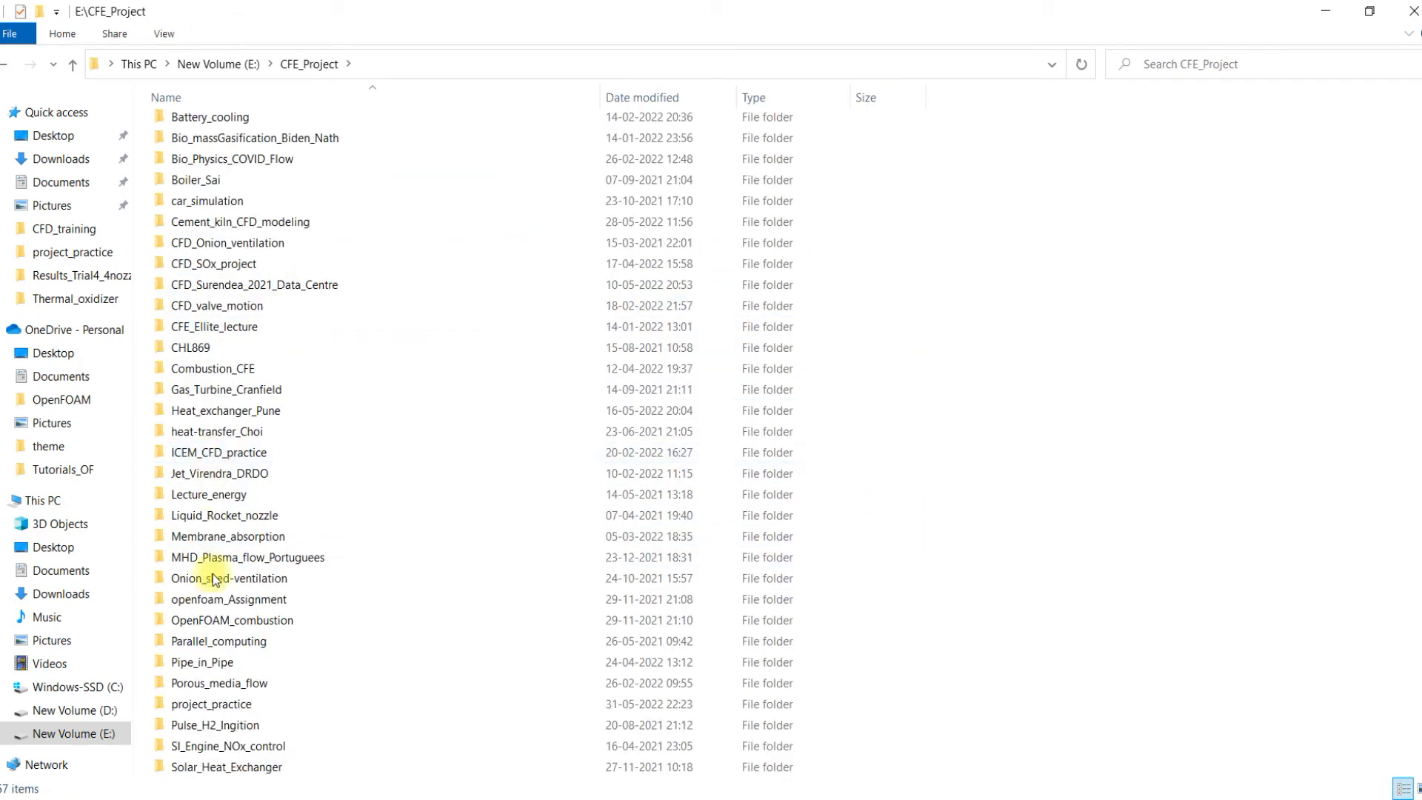
pyautogui.doubleClick(237, 704)
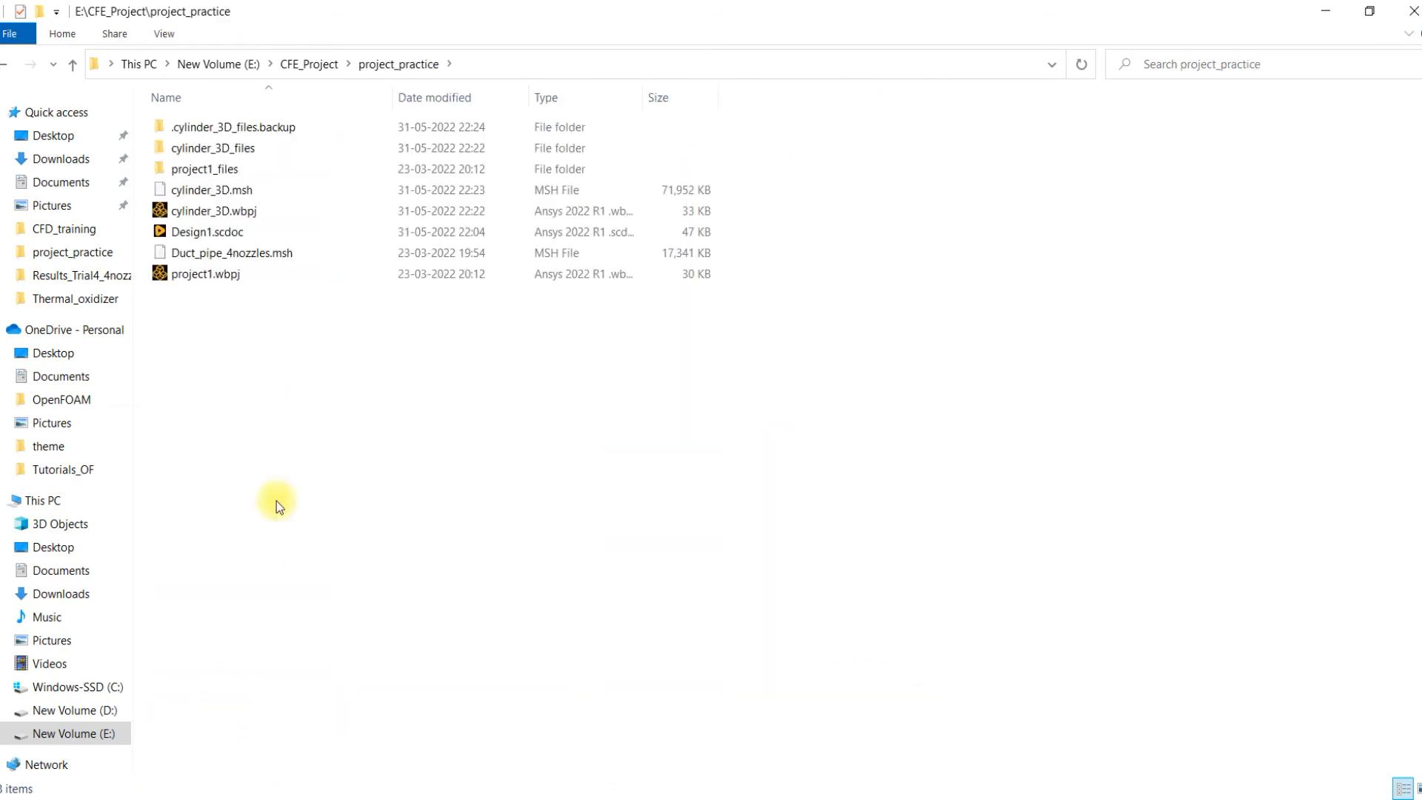
pyautogui.click(280, 258)
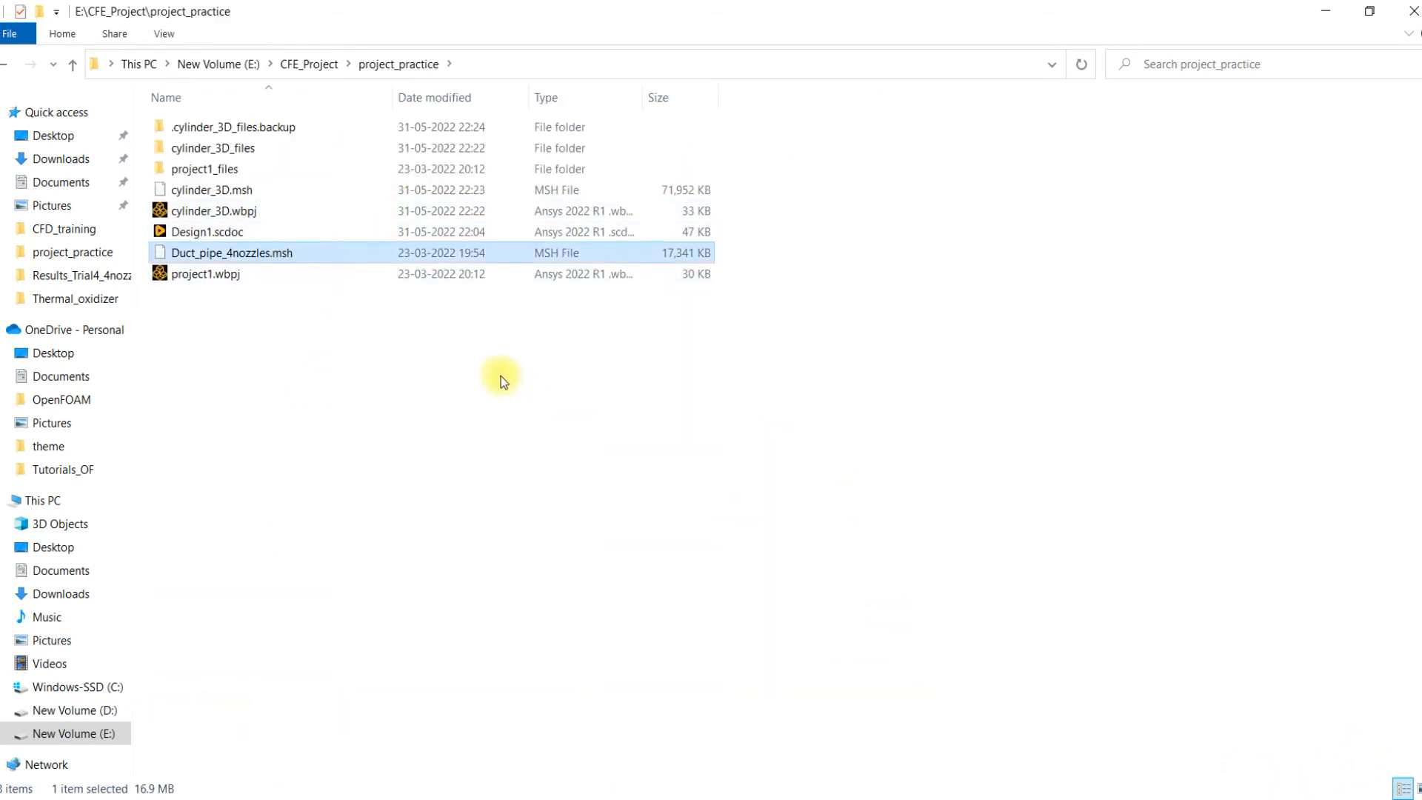
pyautogui.click(1277, 781)
pyautogui.moveTo(255, 173)
pyautogui.mouseDown()
pyautogui.moveTo(192, 162)
pyautogui.moveTo(211, 317)
pyautogui.mouseUp()
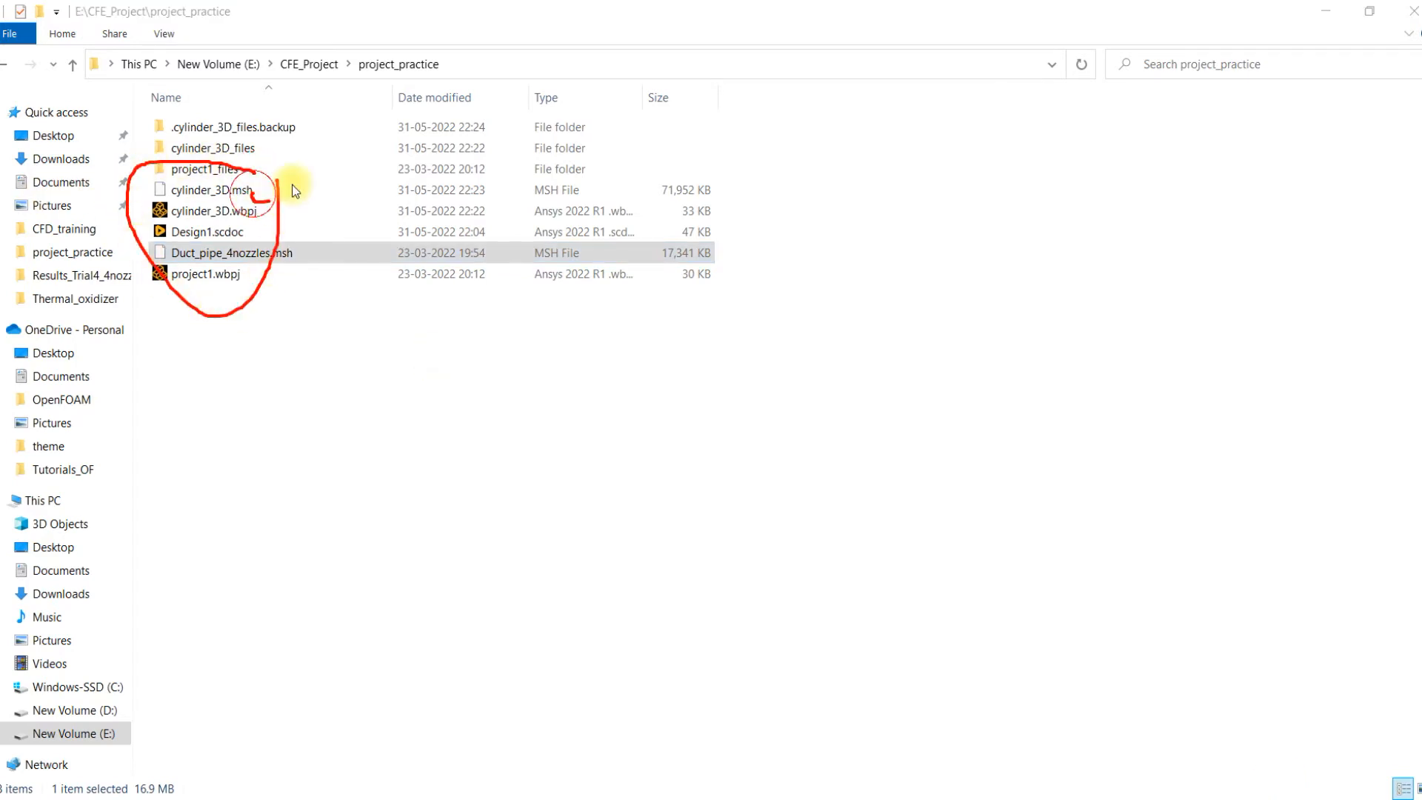
pyautogui.moveTo(294, 191); pyautogui.dragTo(331, 163)
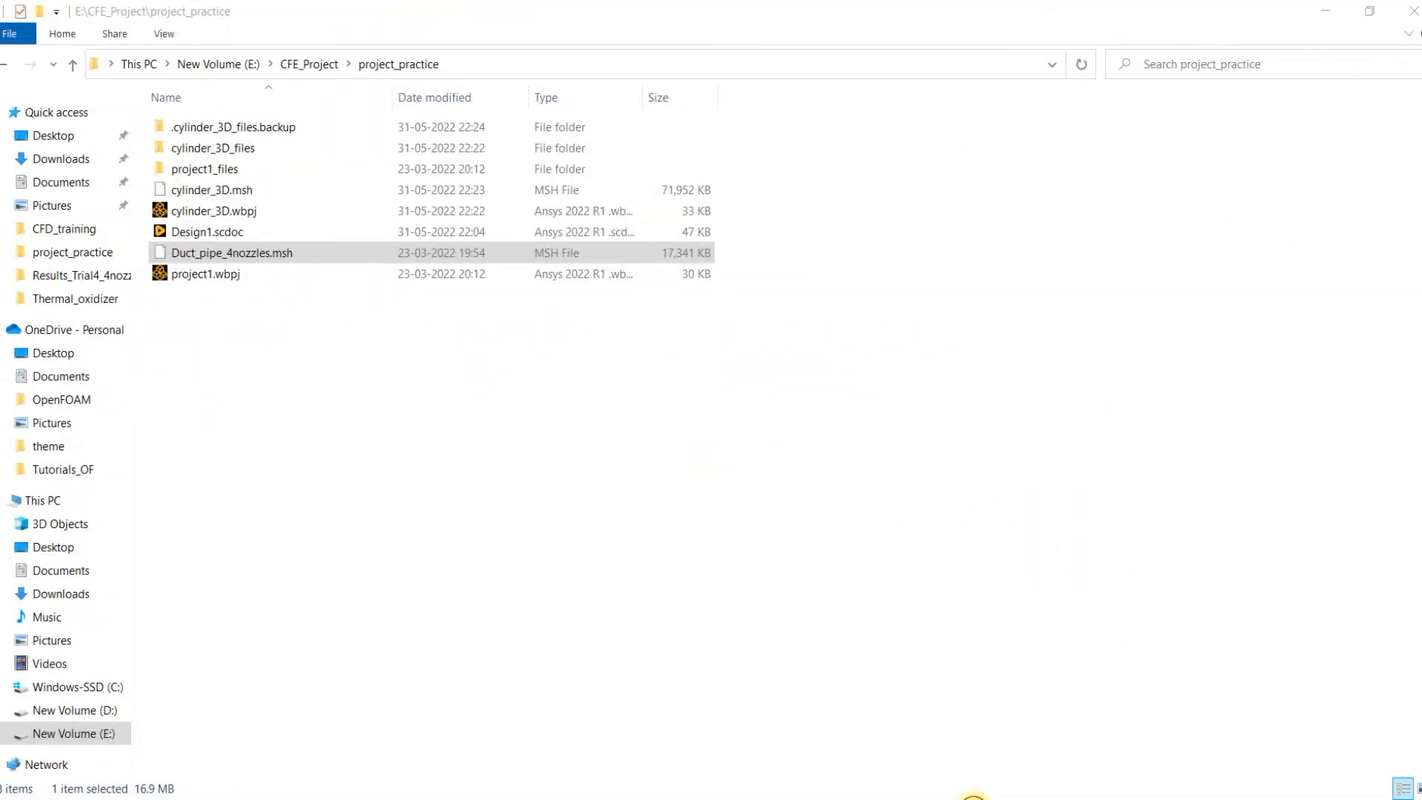
# Step: Switch to Workbench, restore its window to a smaller size and move it clear of the folder's file list
pyautogui.click(975, 799)
pyautogui.click(1373, 14)
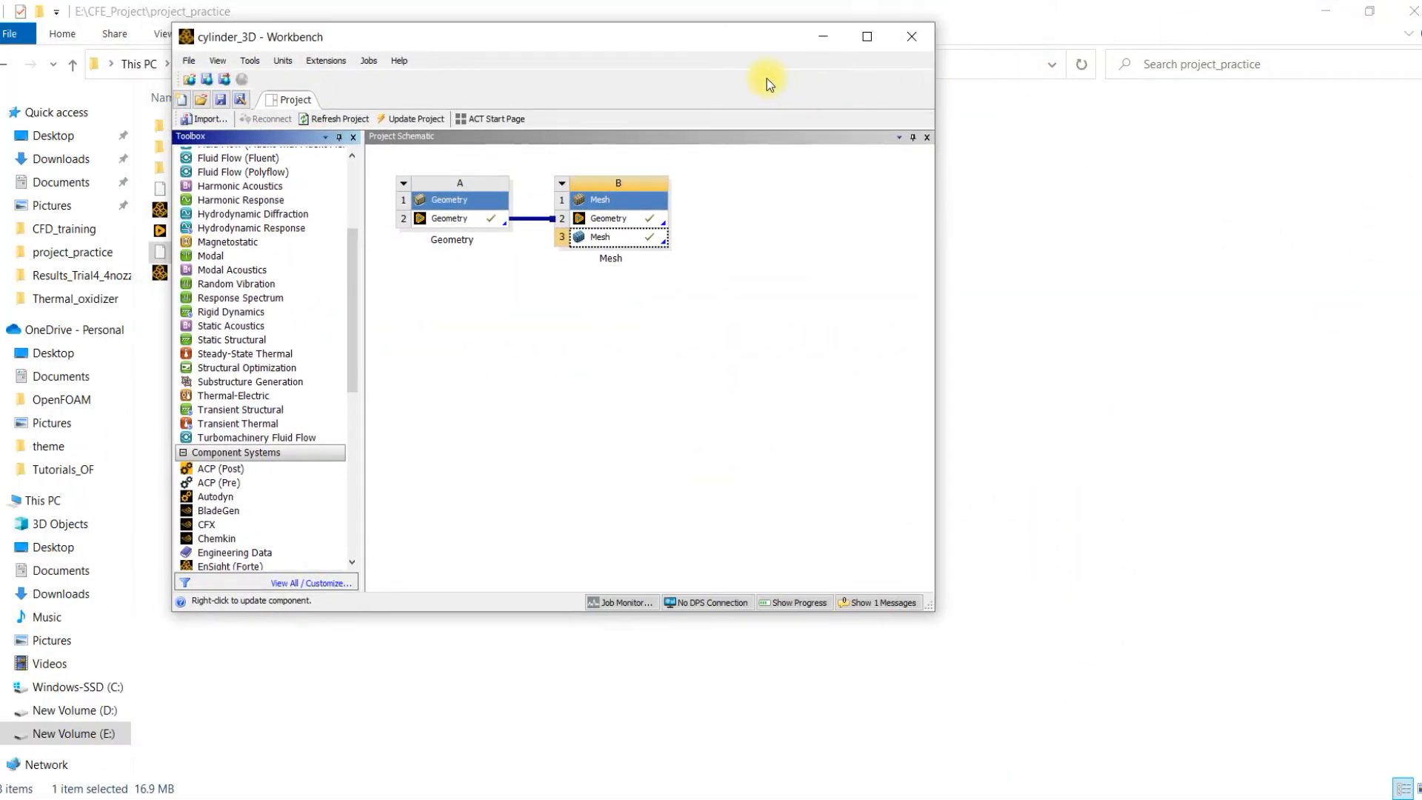
pyautogui.moveTo(736, 39); pyautogui.dragTo(976, 36)
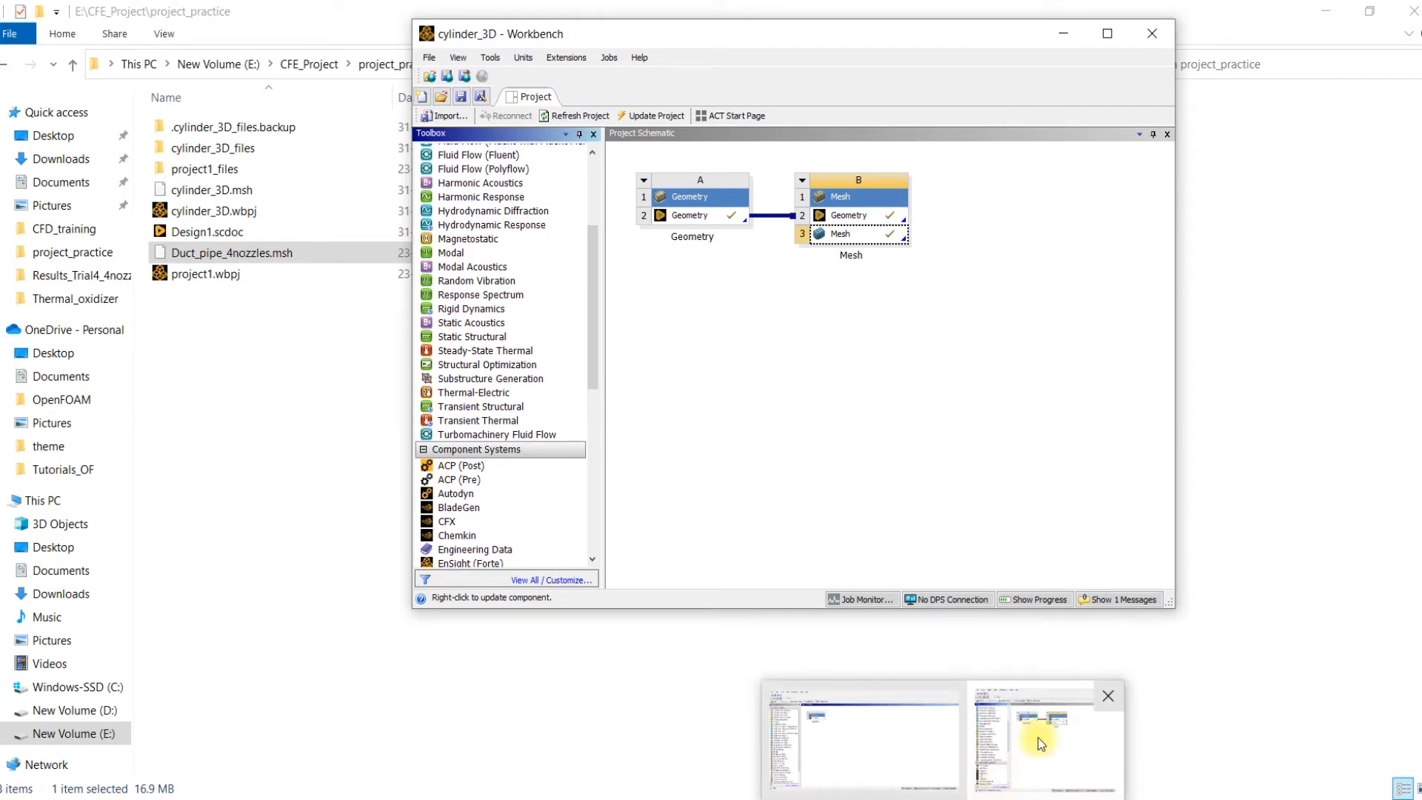
pyautogui.click(1281, 786)
pyautogui.moveTo(960, 198)
pyautogui.mouseDown()
pyautogui.moveTo(837, 210)
pyautogui.moveTo(949, 263)
pyautogui.moveTo(426, 320)
pyautogui.moveTo(261, 224)
pyautogui.moveTo(231, 170)
pyautogui.moveTo(155, 255)
pyautogui.moveTo(272, 145)
pyautogui.mouseUp()
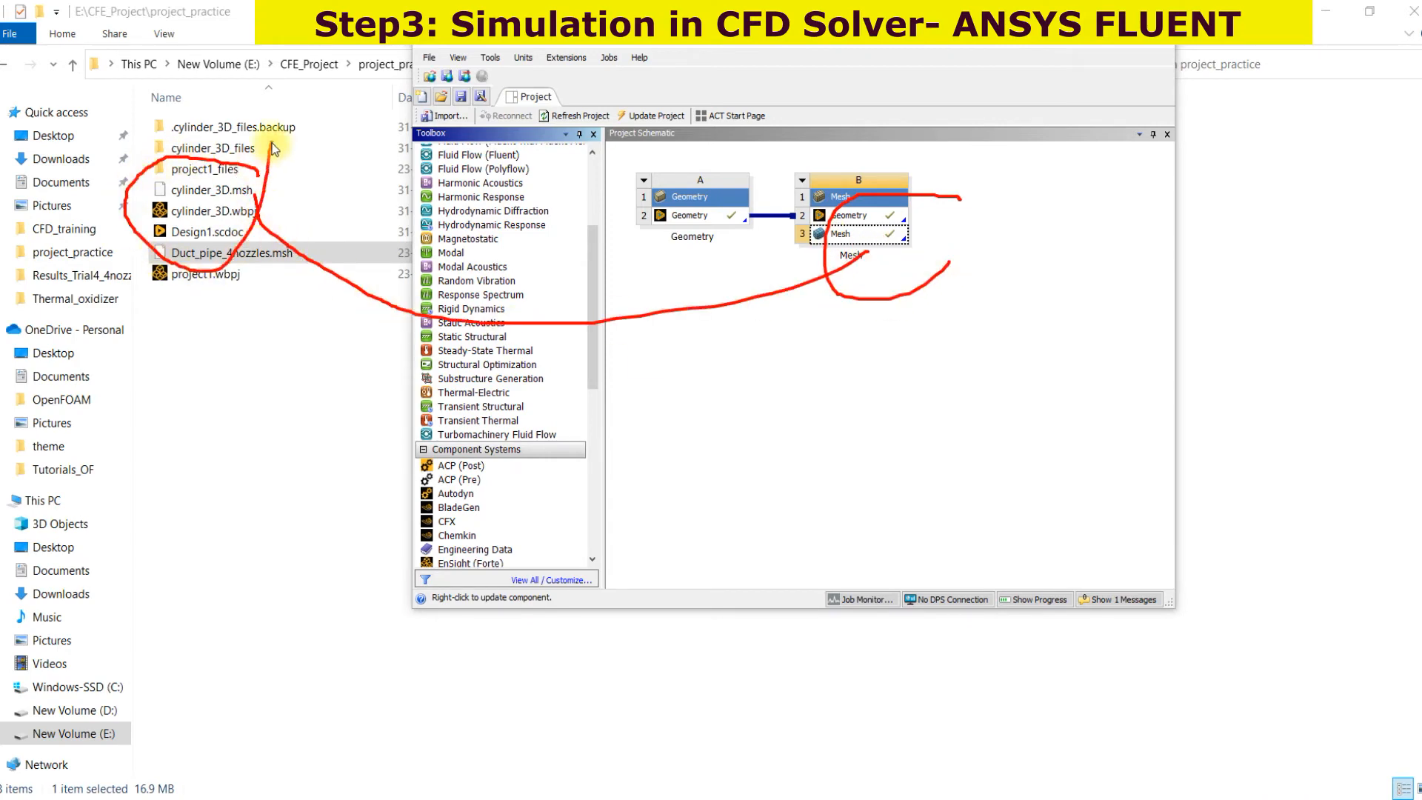
pyautogui.moveTo(686, 125)
pyautogui.mouseDown()
pyautogui.moveTo(696, 176)
pyautogui.moveTo(712, 180)
pyautogui.mouseUp()
pyautogui.moveTo(926, 153); pyautogui.dragTo(984, 187)
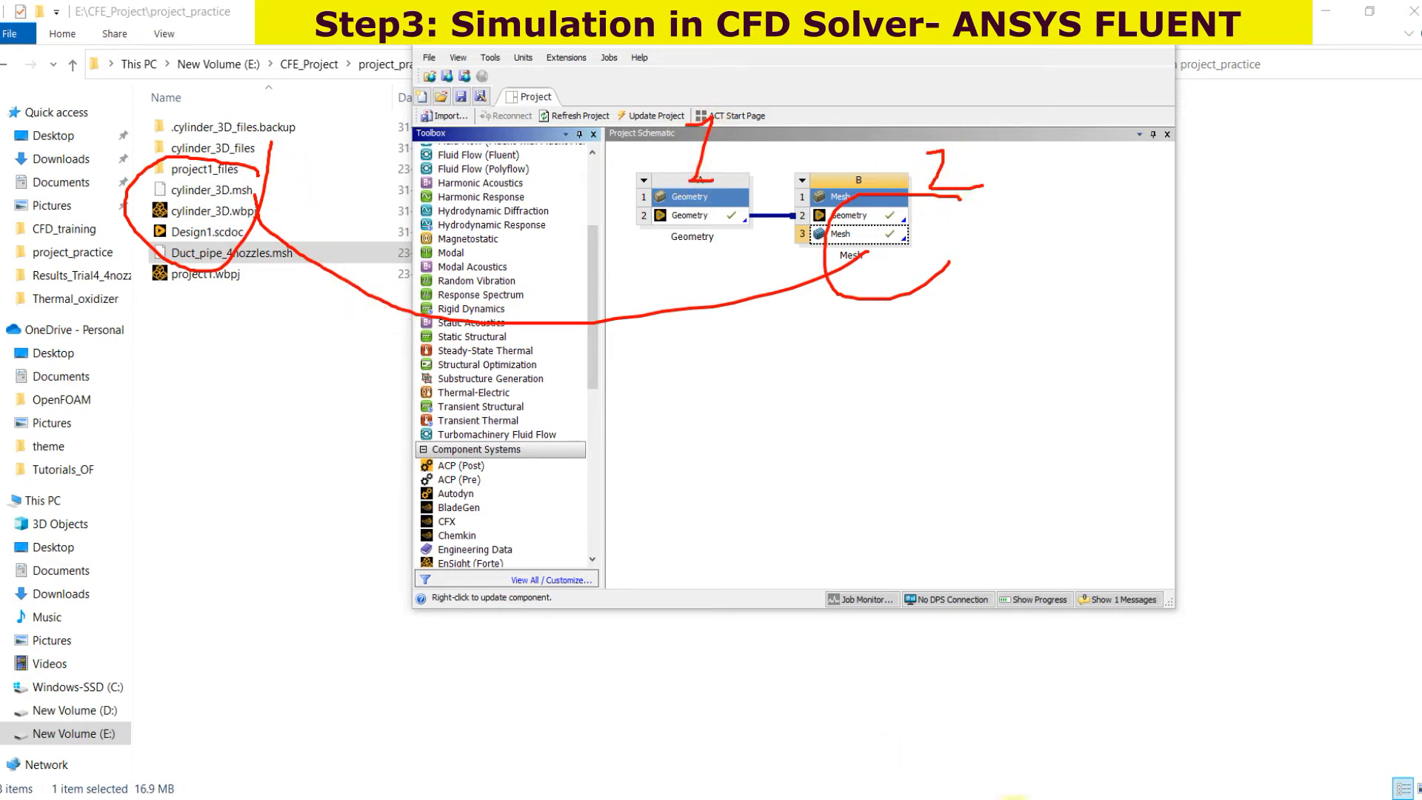
pyautogui.moveTo(982, 761); pyautogui.dragTo(1007, 798)
pyautogui.moveTo(1030, 721); pyautogui.dragTo(1072, 768)
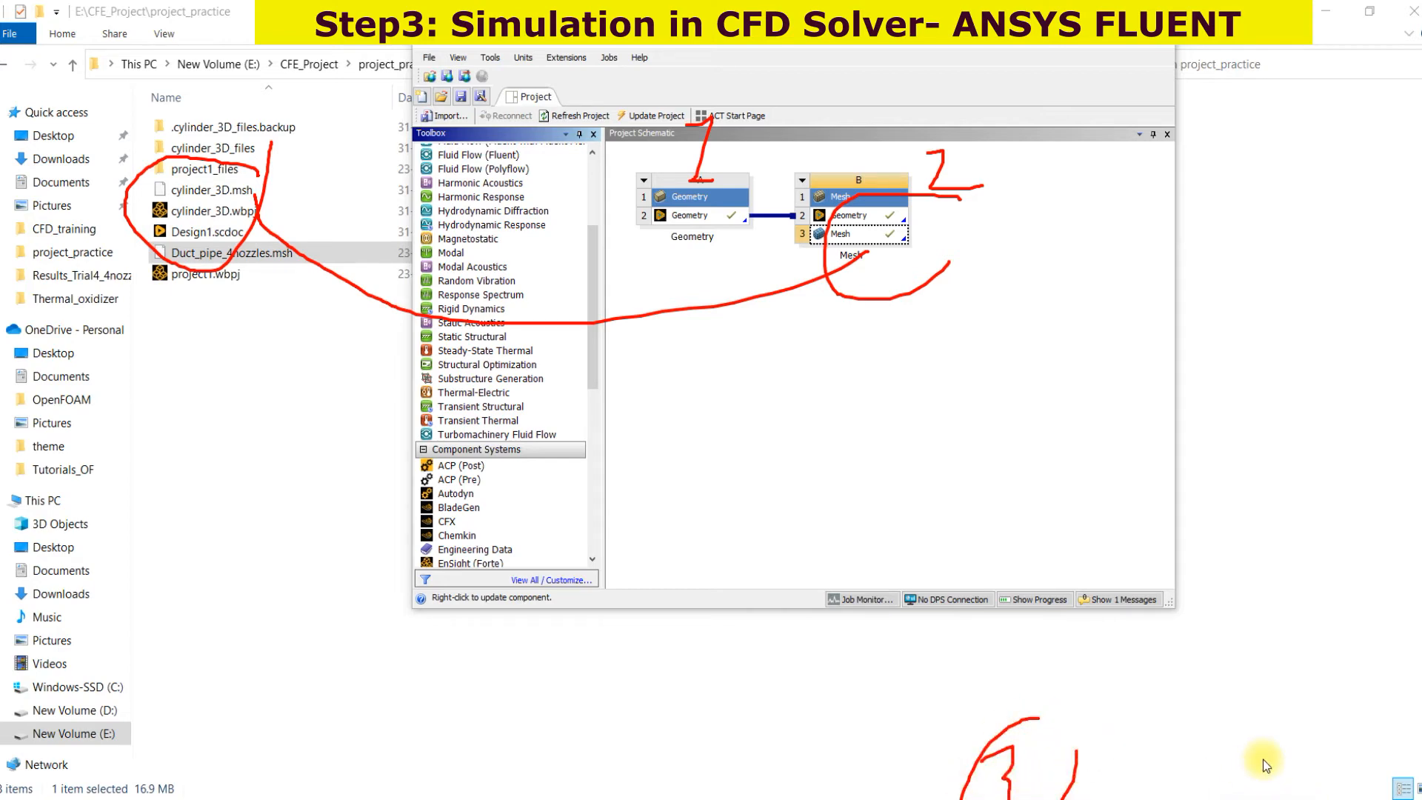
# Step: Copy the project folder path from File Explorer and set Fluent Launcher's working directory to E:\CFE_Project\project_practice
pyautogui.click(1279, 785)
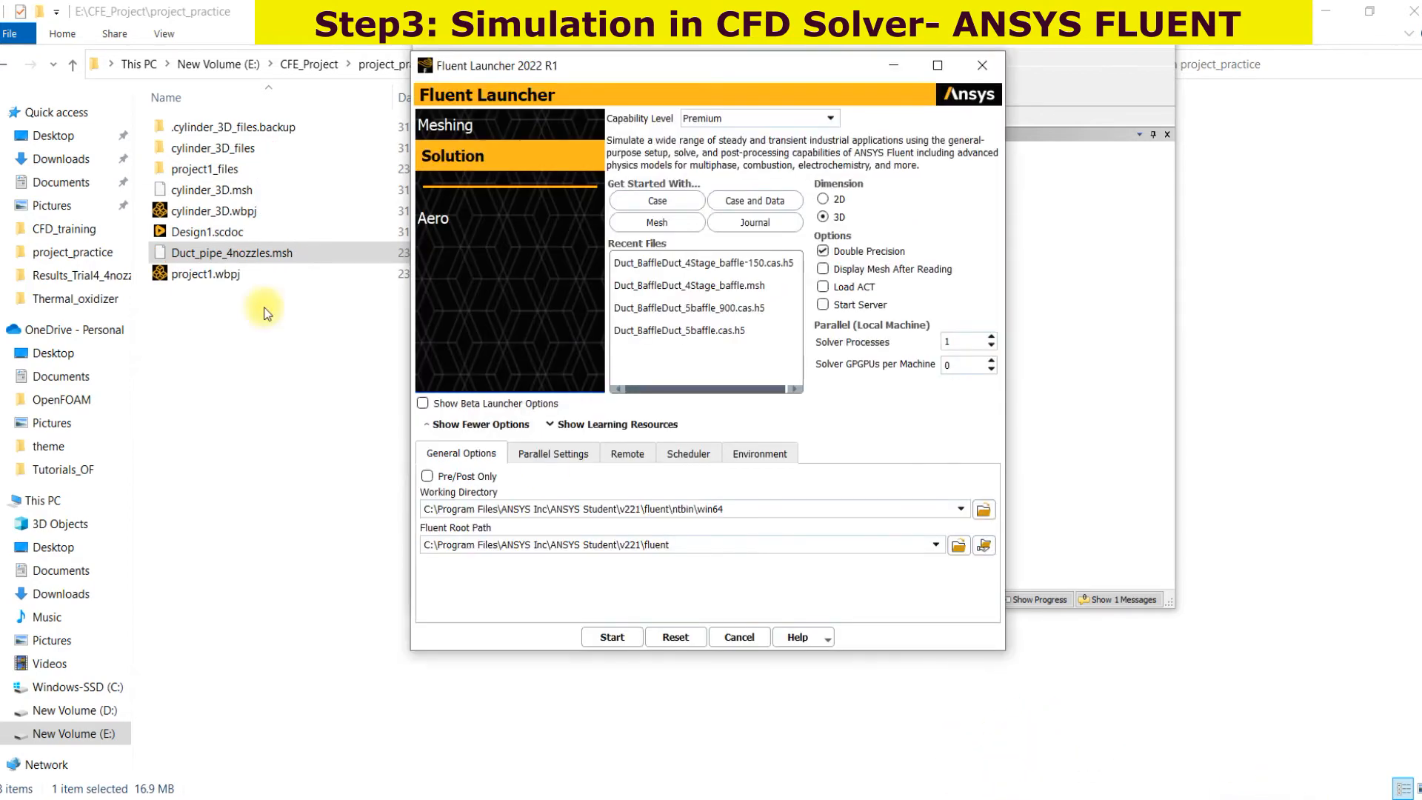
pyautogui.click(274, 429)
pyautogui.click(497, 64)
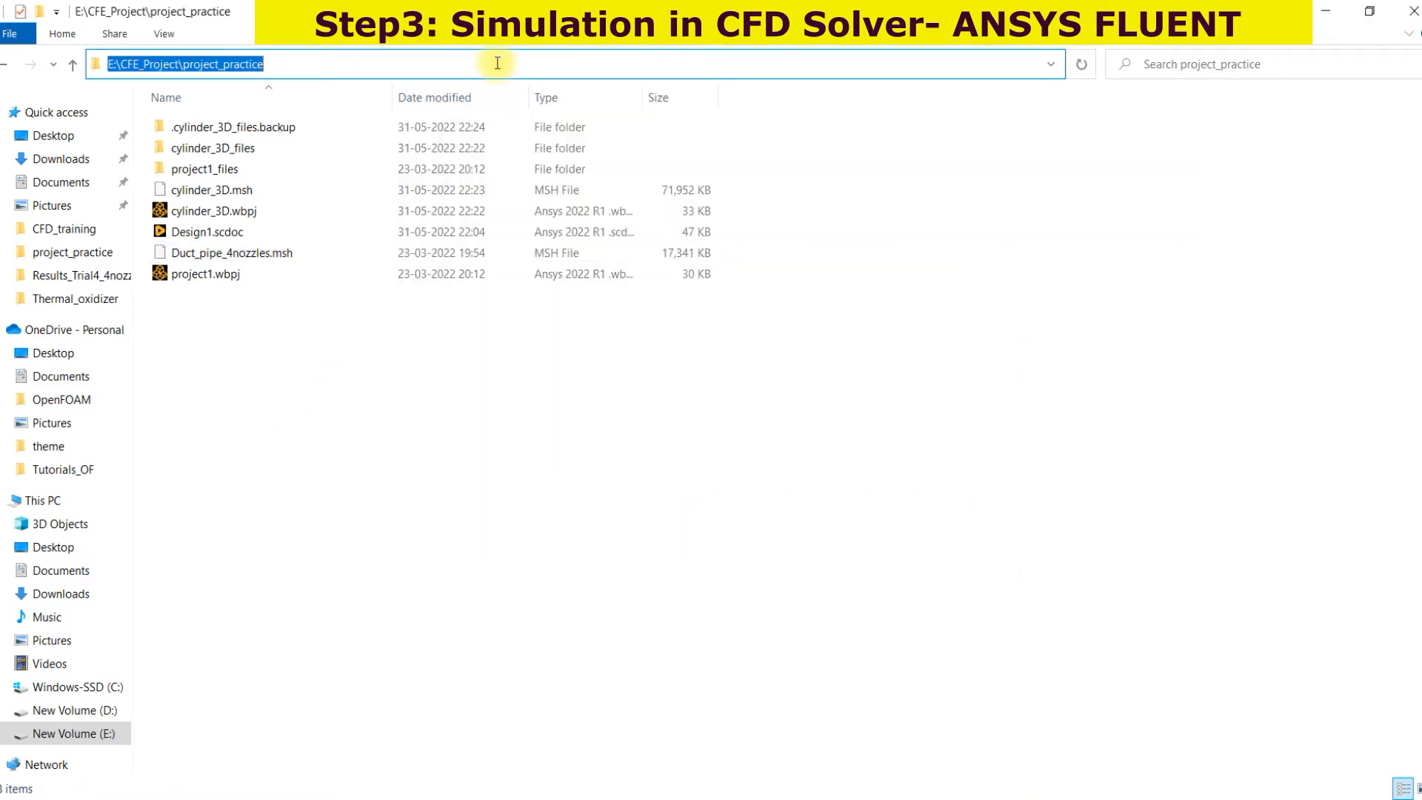
pyautogui.click(1002, 798)
pyautogui.moveTo(833, 509); pyautogui.dragTo(420, 513)
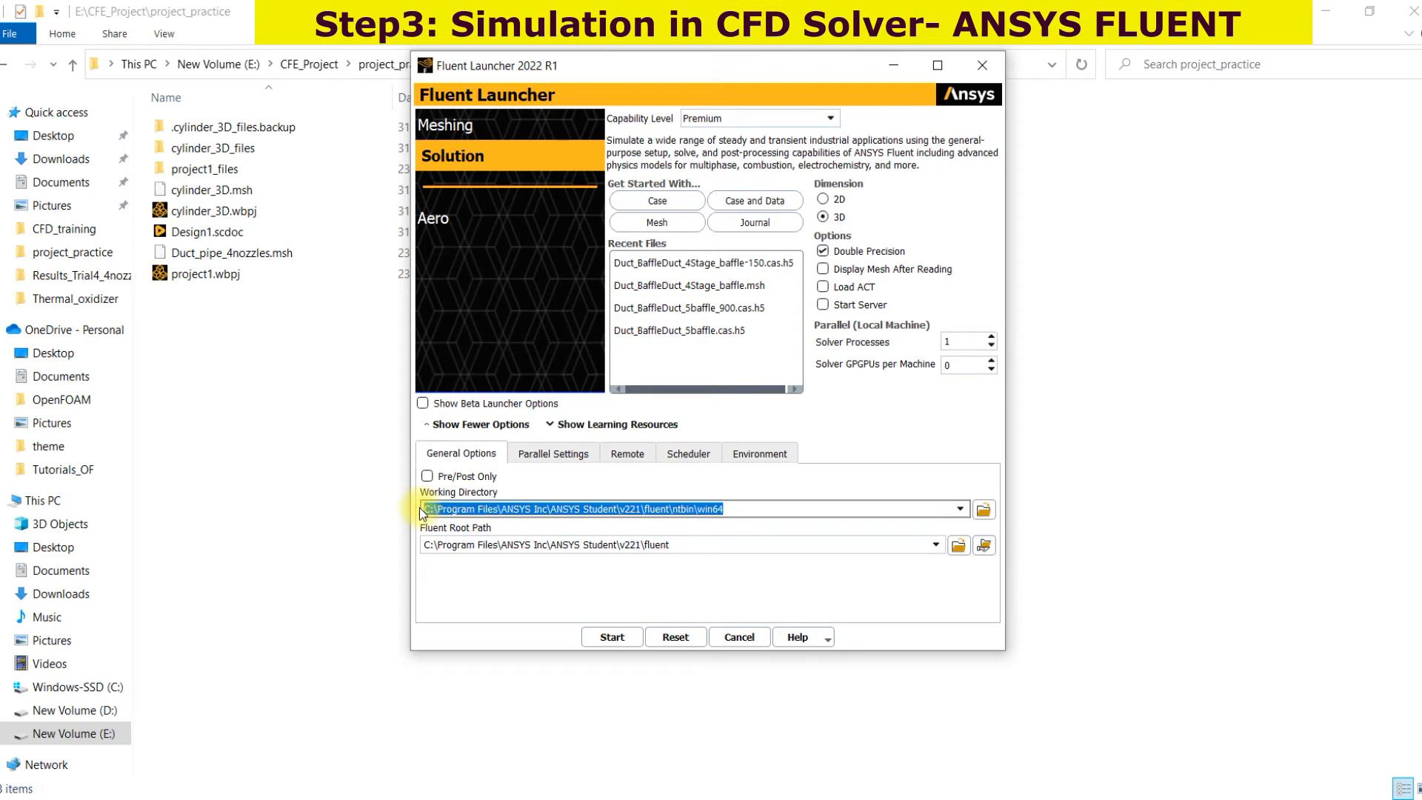
pyautogui.write('E:\\CFE_Project\\project_practice')
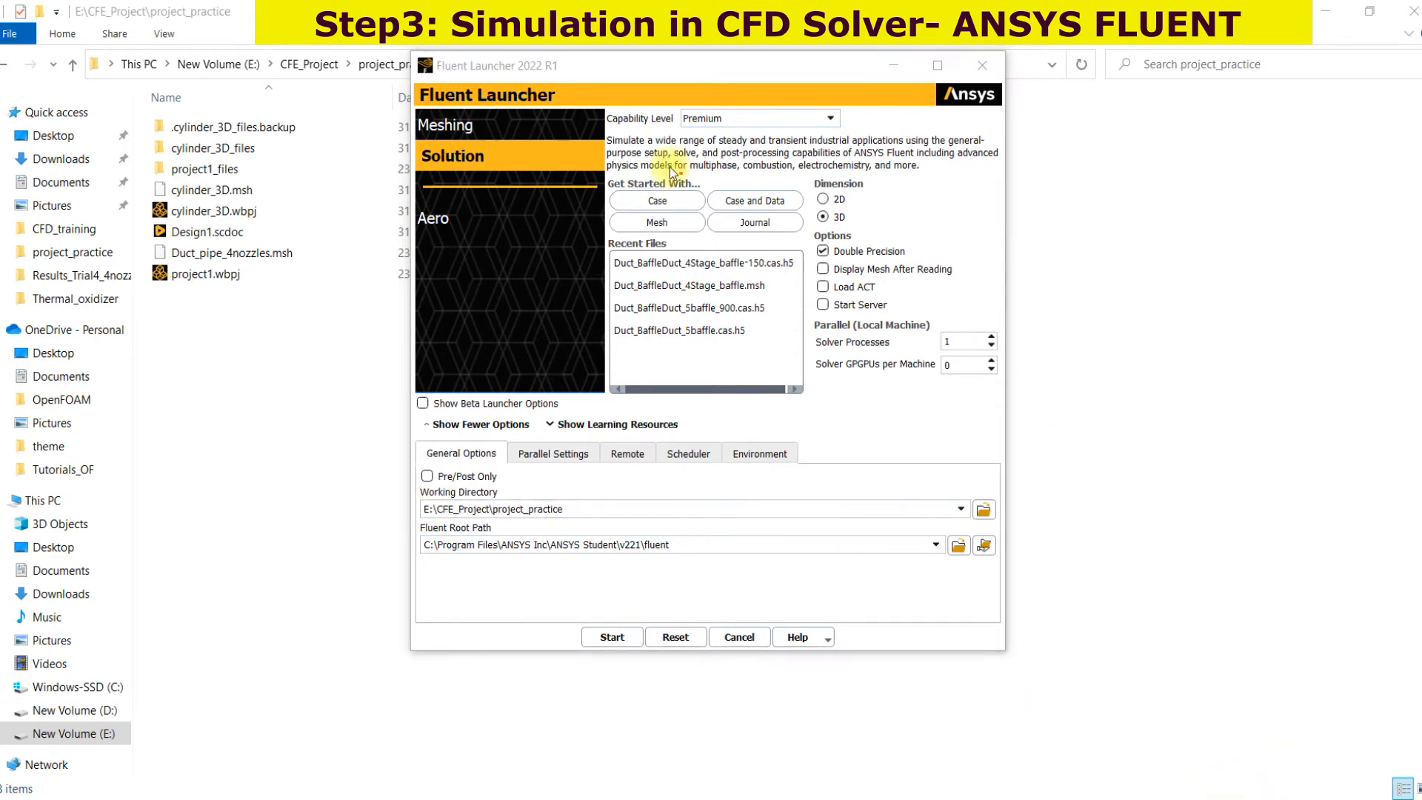
pyautogui.moveTo(498, 156)
pyautogui.mouseDown()
pyautogui.moveTo(547, 119)
pyautogui.moveTo(352, 105)
pyautogui.moveTo(626, 91)
pyautogui.mouseUp()
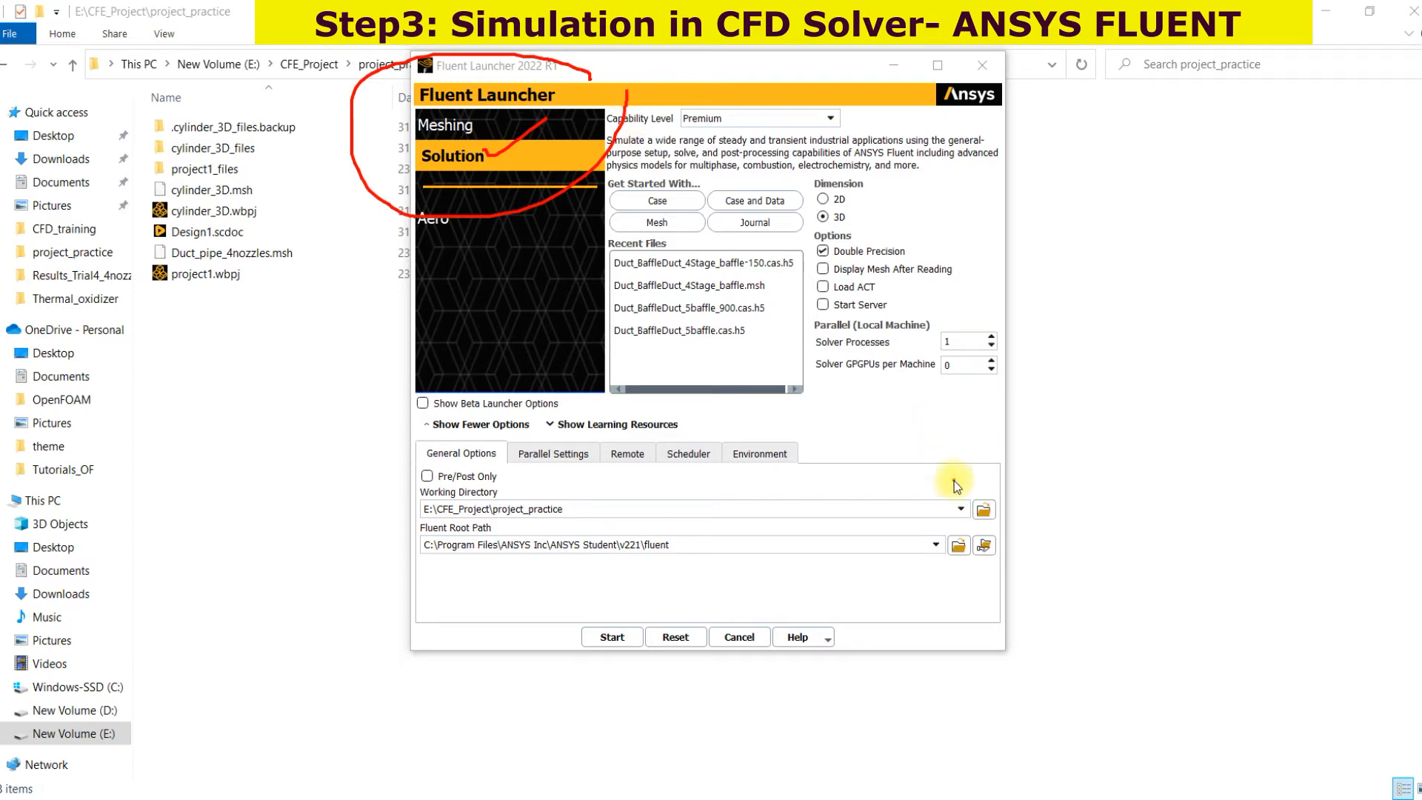
pyautogui.moveTo(847, 214)
pyautogui.mouseDown()
pyautogui.moveTo(881, 217)
pyautogui.moveTo(804, 212)
pyautogui.moveTo(813, 244)
pyautogui.moveTo(952, 172)
pyautogui.mouseUp()
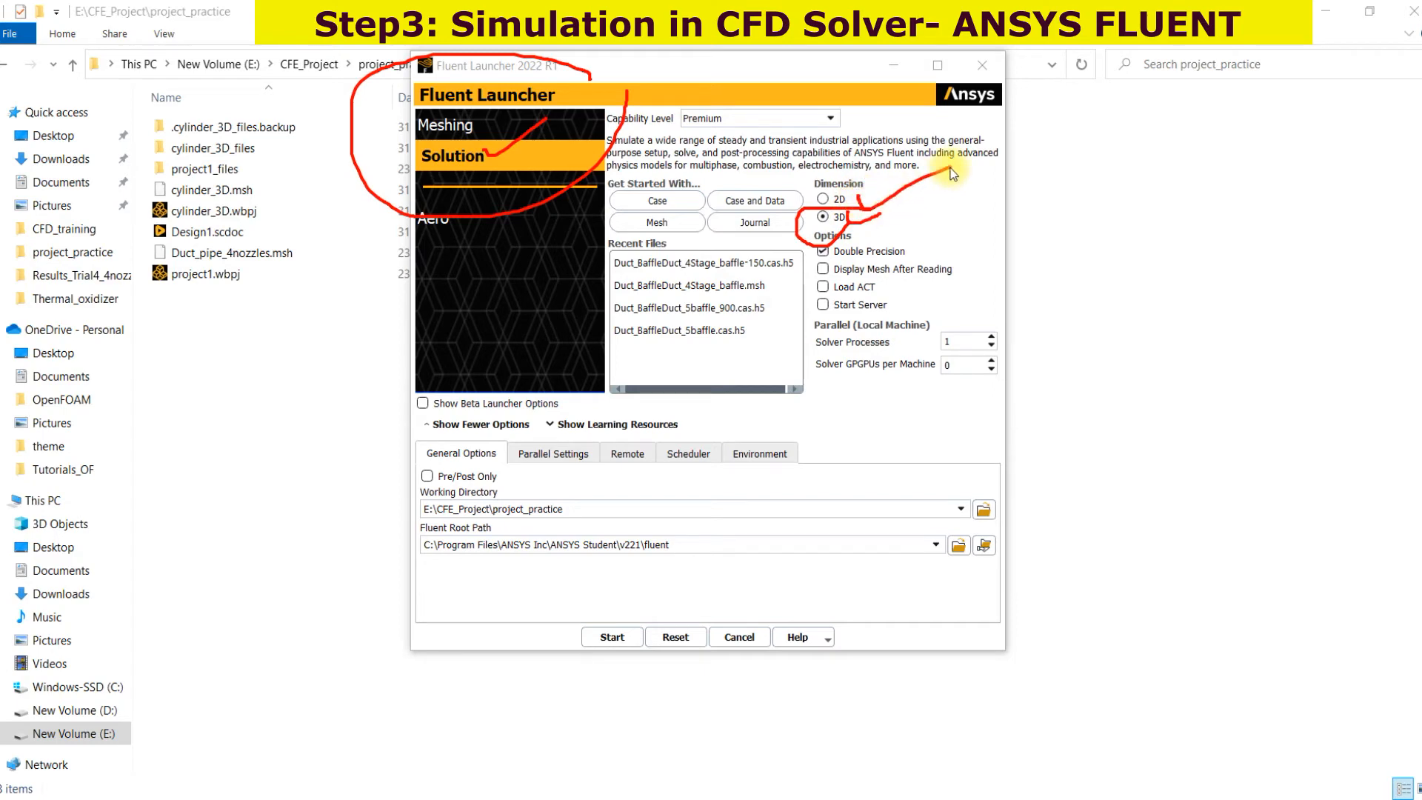
pyautogui.moveTo(796, 104); pyautogui.dragTo(838, 113)
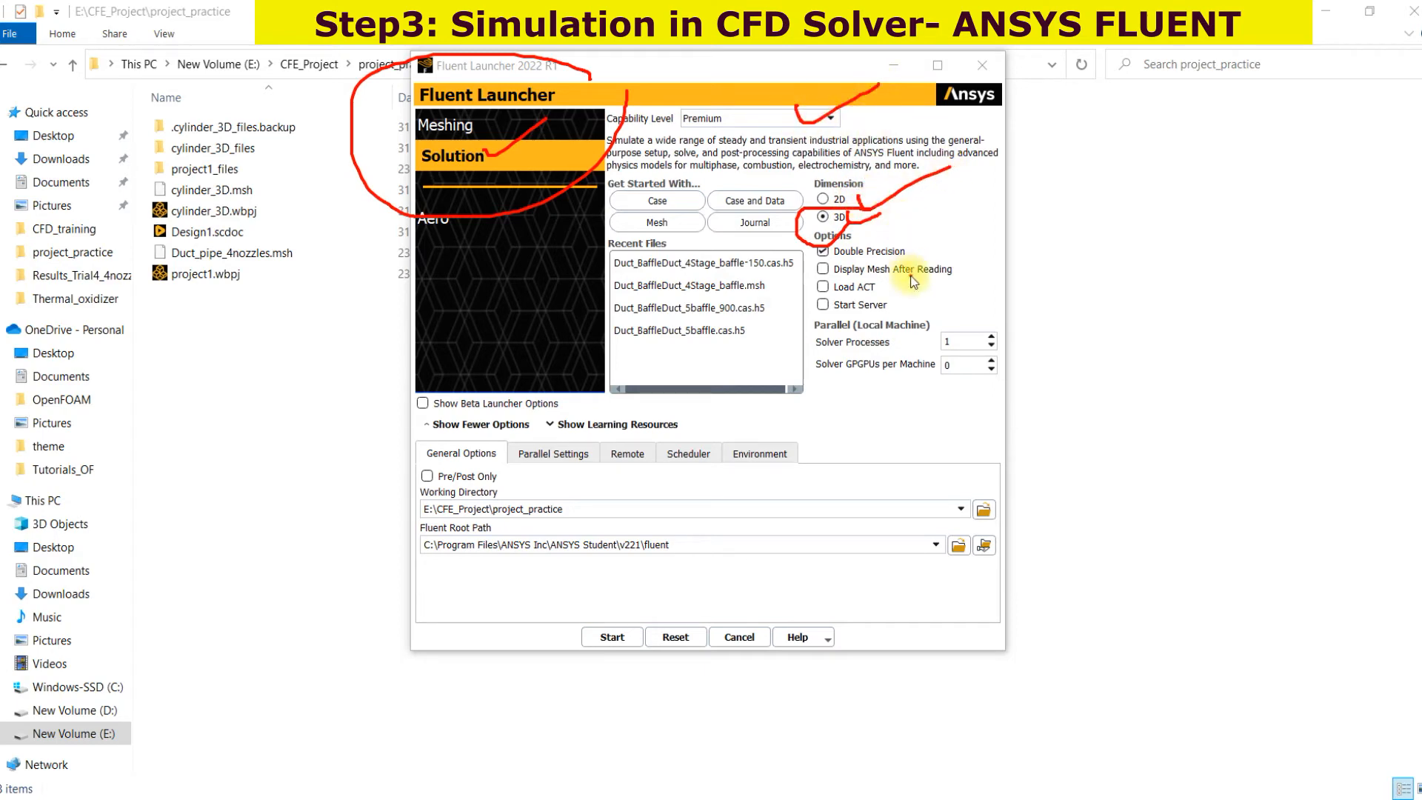
pyautogui.moveTo(910, 252); pyautogui.dragTo(951, 237)
pyautogui.moveTo(1070, 238)
pyautogui.mouseDown()
pyautogui.moveTo(1070, 280)
pyautogui.moveTo(1098, 269)
pyautogui.mouseUp()
pyautogui.moveTo(1132, 212)
pyautogui.mouseDown()
pyautogui.moveTo(1133, 225)
pyautogui.moveTo(1166, 228)
pyautogui.moveTo(1030, 378)
pyautogui.mouseUp()
pyautogui.moveTo(1222, 286); pyautogui.dragTo(1333, 231)
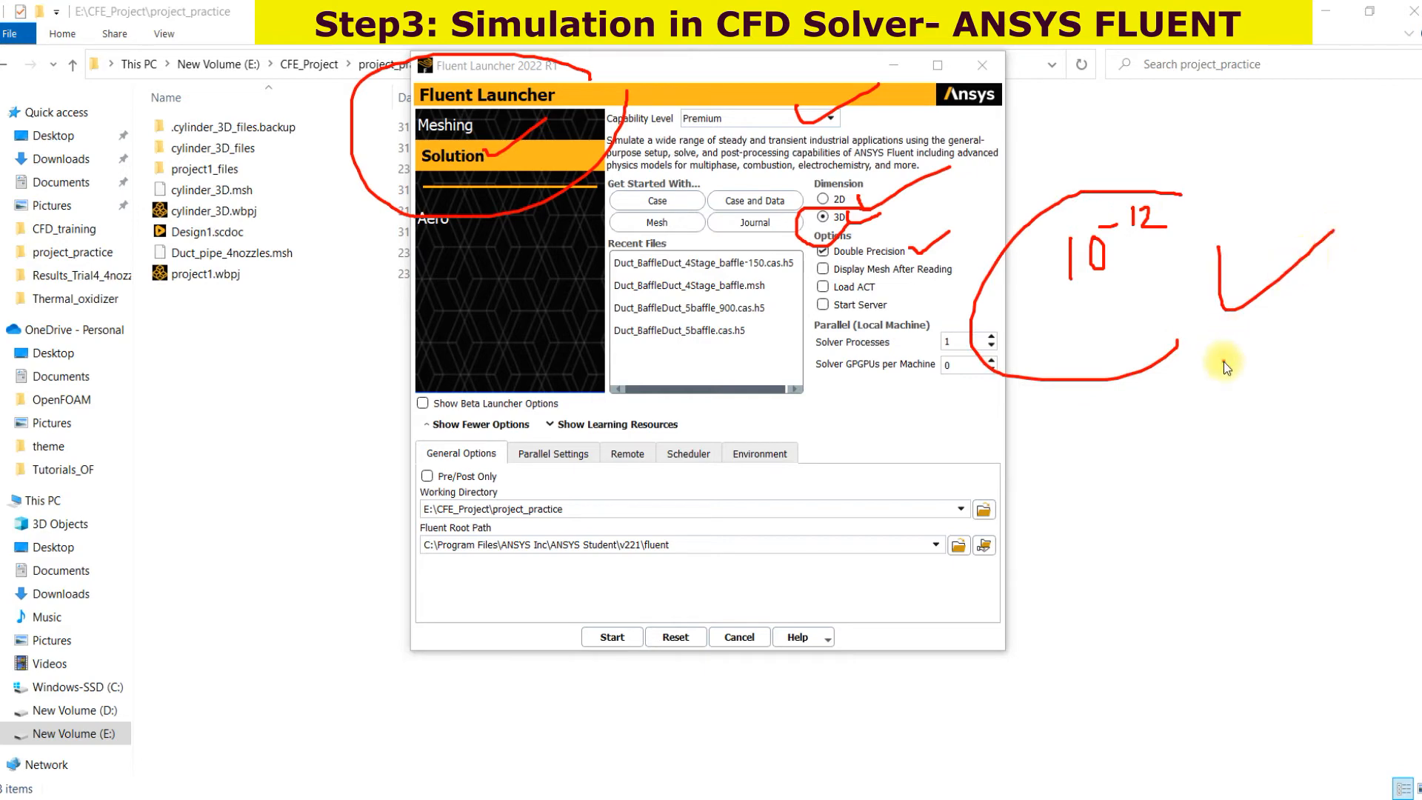
pyautogui.click(1279, 795)
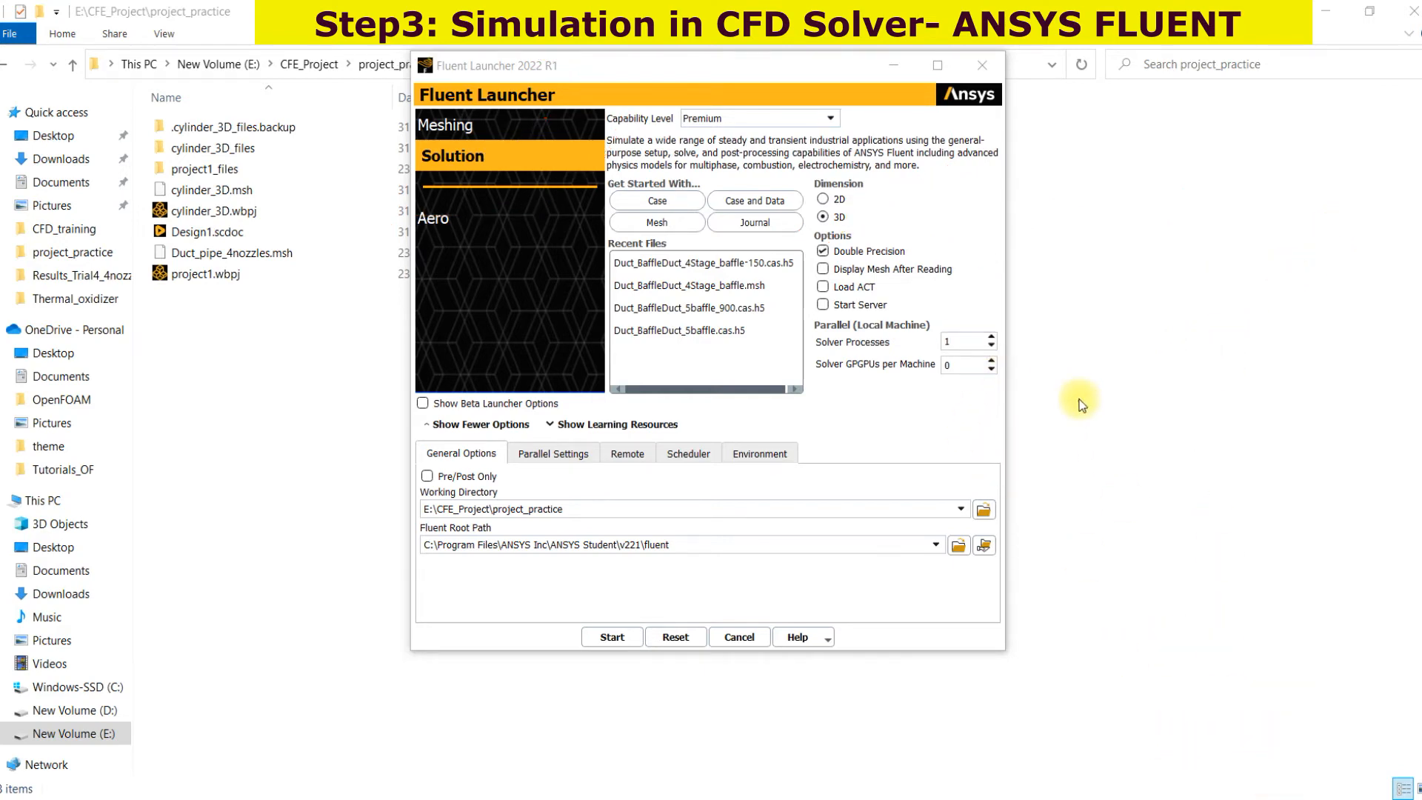
pyautogui.moveTo(1041, 327)
pyautogui.mouseDown()
pyautogui.moveTo(949, 331)
pyautogui.moveTo(1011, 415)
pyautogui.mouseUp()
pyautogui.click(1102, 308)
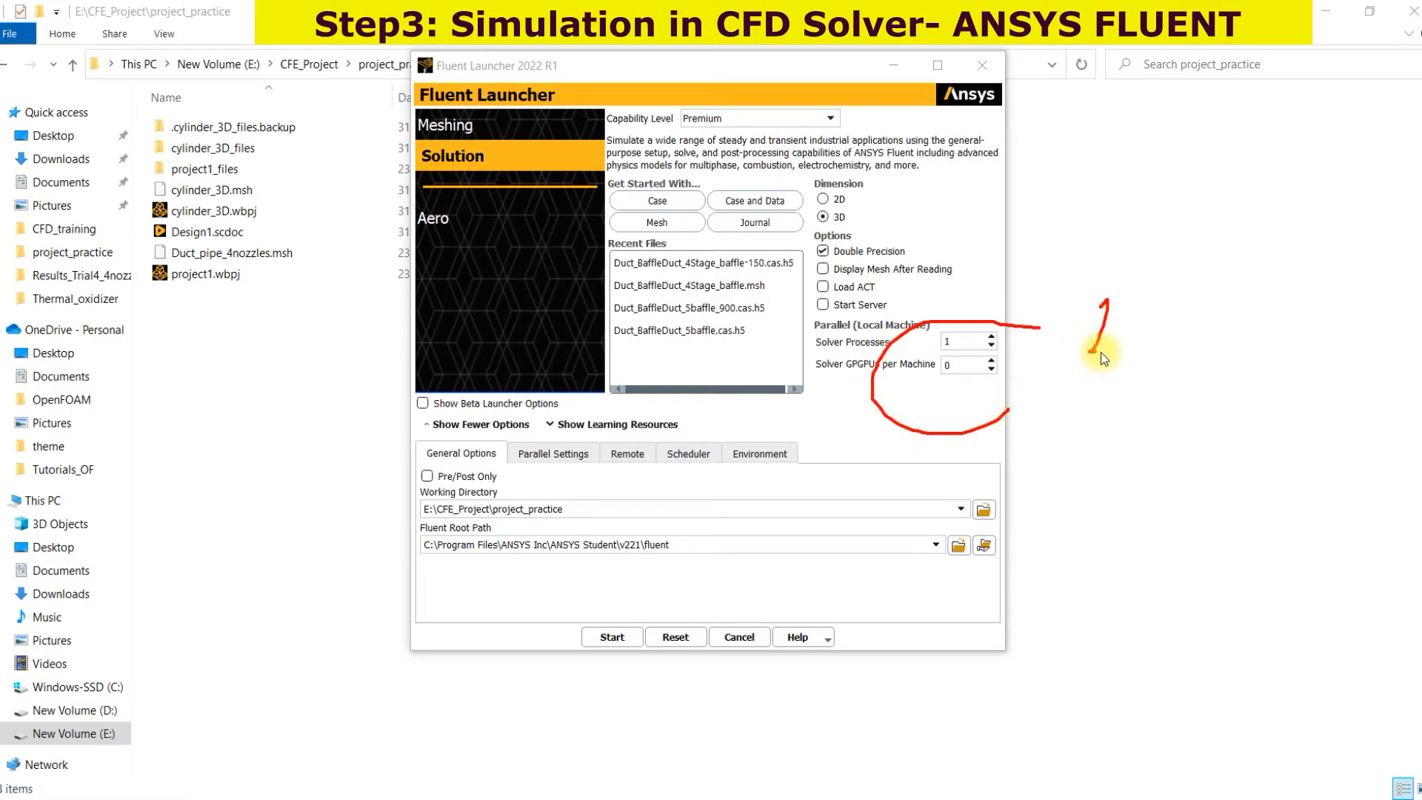
pyautogui.moveTo(1245, 319); pyautogui.dragTo(1242, 365)
pyautogui.click(1280, 345)
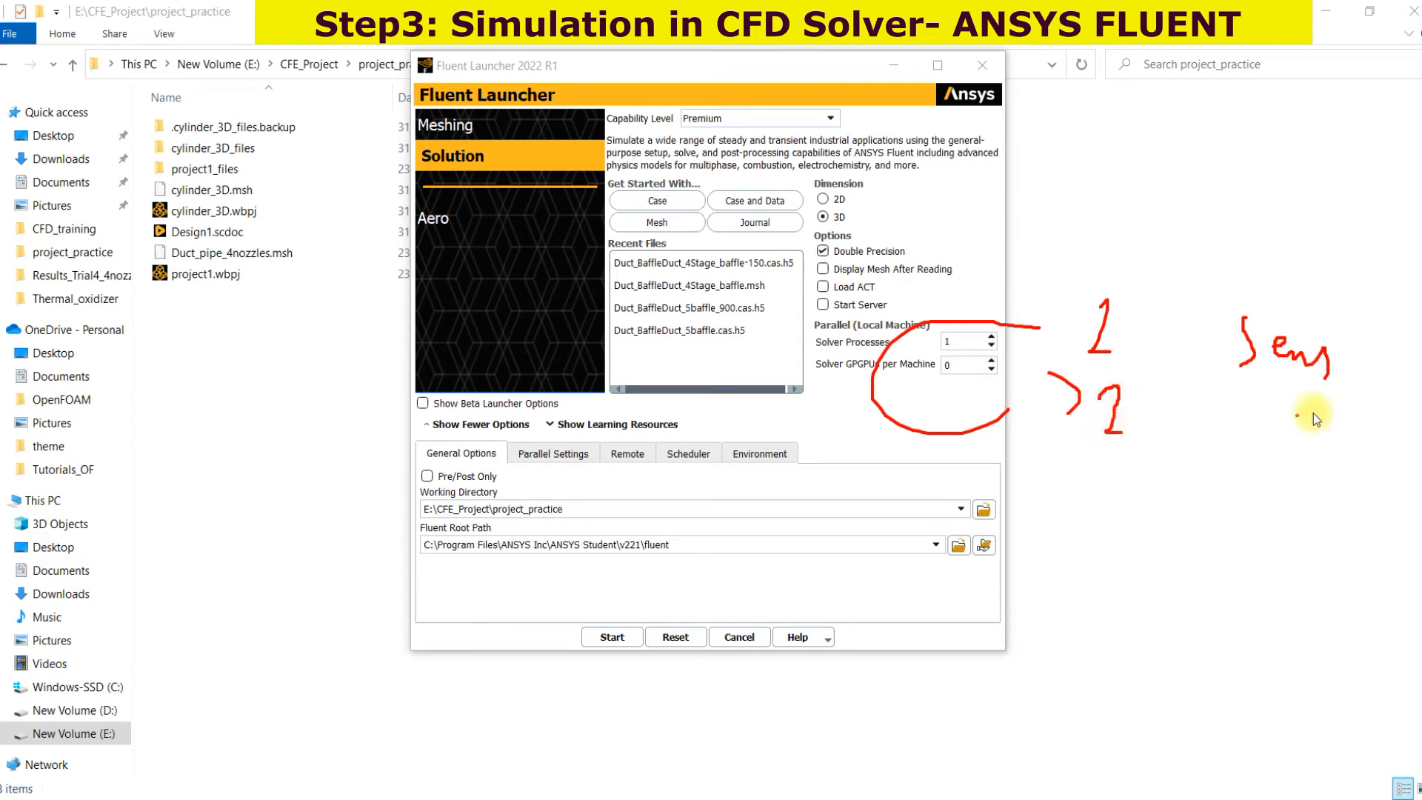
pyautogui.moveTo(1234, 426); pyautogui.dragTo(1248, 440)
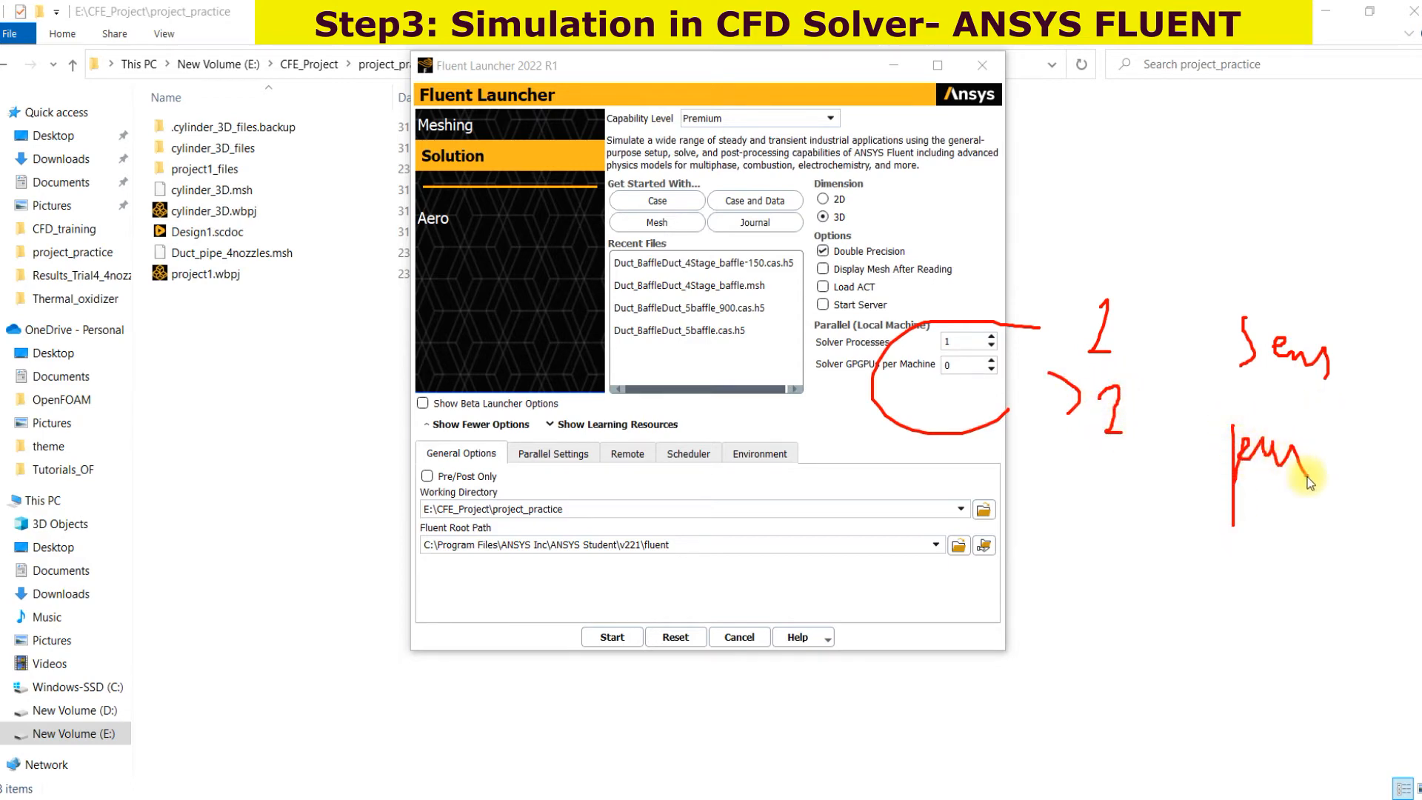
pyautogui.moveTo(1371, 468); pyautogui.dragTo(1410, 457)
pyautogui.moveTo(1189, 520)
pyautogui.mouseDown()
pyautogui.moveTo(1196, 610)
pyautogui.moveTo(1204, 554)
pyautogui.mouseUp()
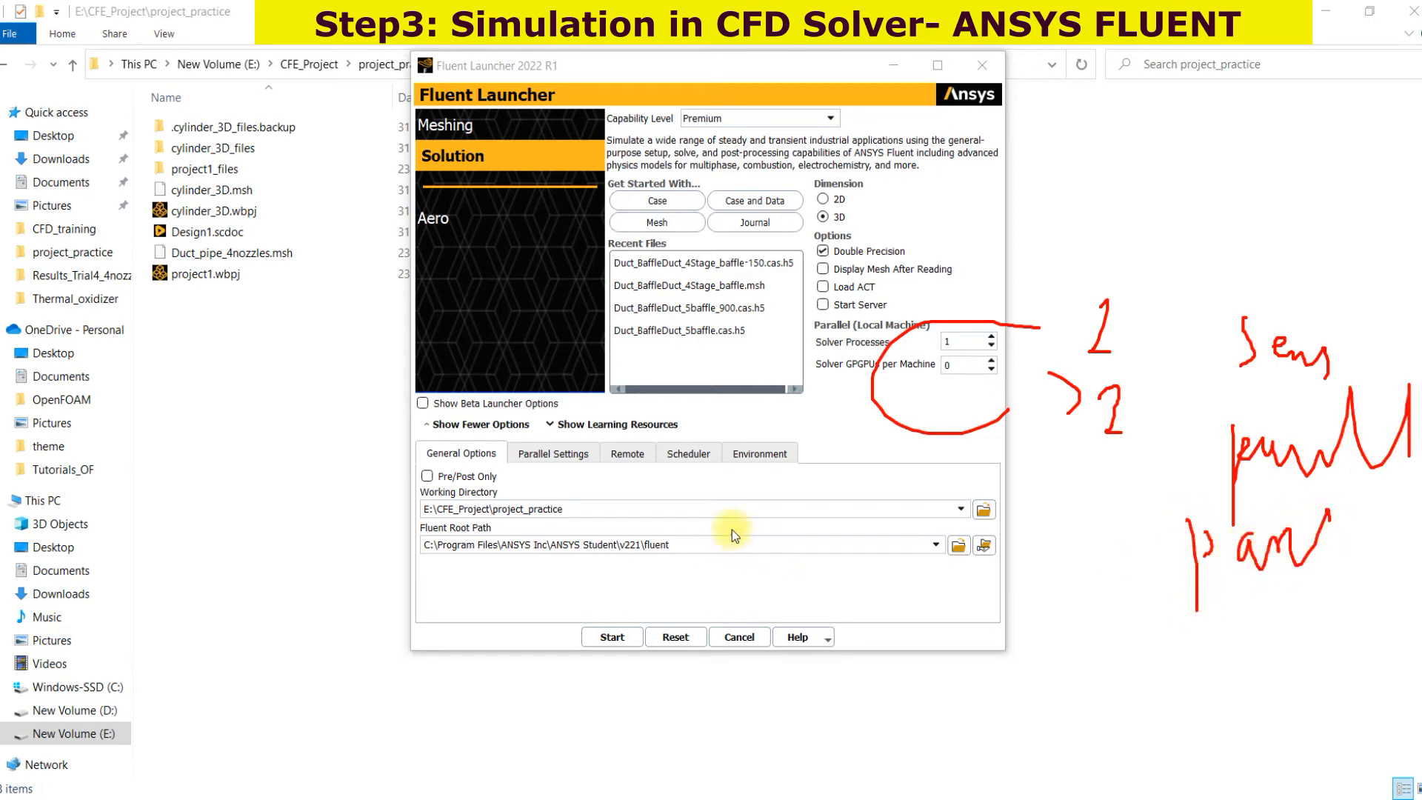
pyautogui.moveTo(645, 491)
pyautogui.mouseDown()
pyautogui.moveTo(396, 510)
pyautogui.moveTo(619, 523)
pyautogui.moveTo(645, 485)
pyautogui.mouseUp()
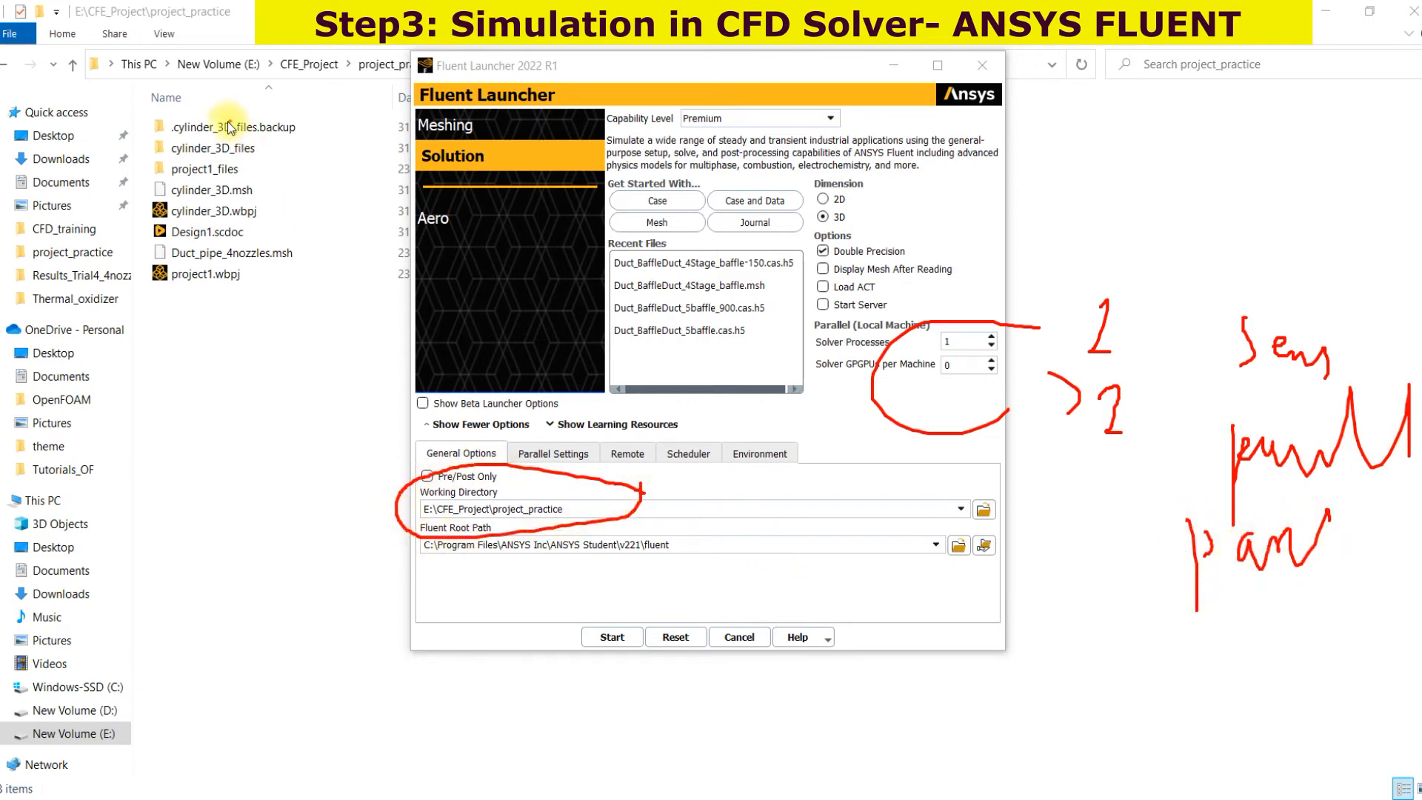
pyautogui.moveTo(326, 41)
pyautogui.mouseDown()
pyautogui.moveTo(118, 66)
pyautogui.moveTo(410, 105)
pyautogui.moveTo(417, 43)
pyautogui.moveTo(525, 491)
pyautogui.mouseUp()
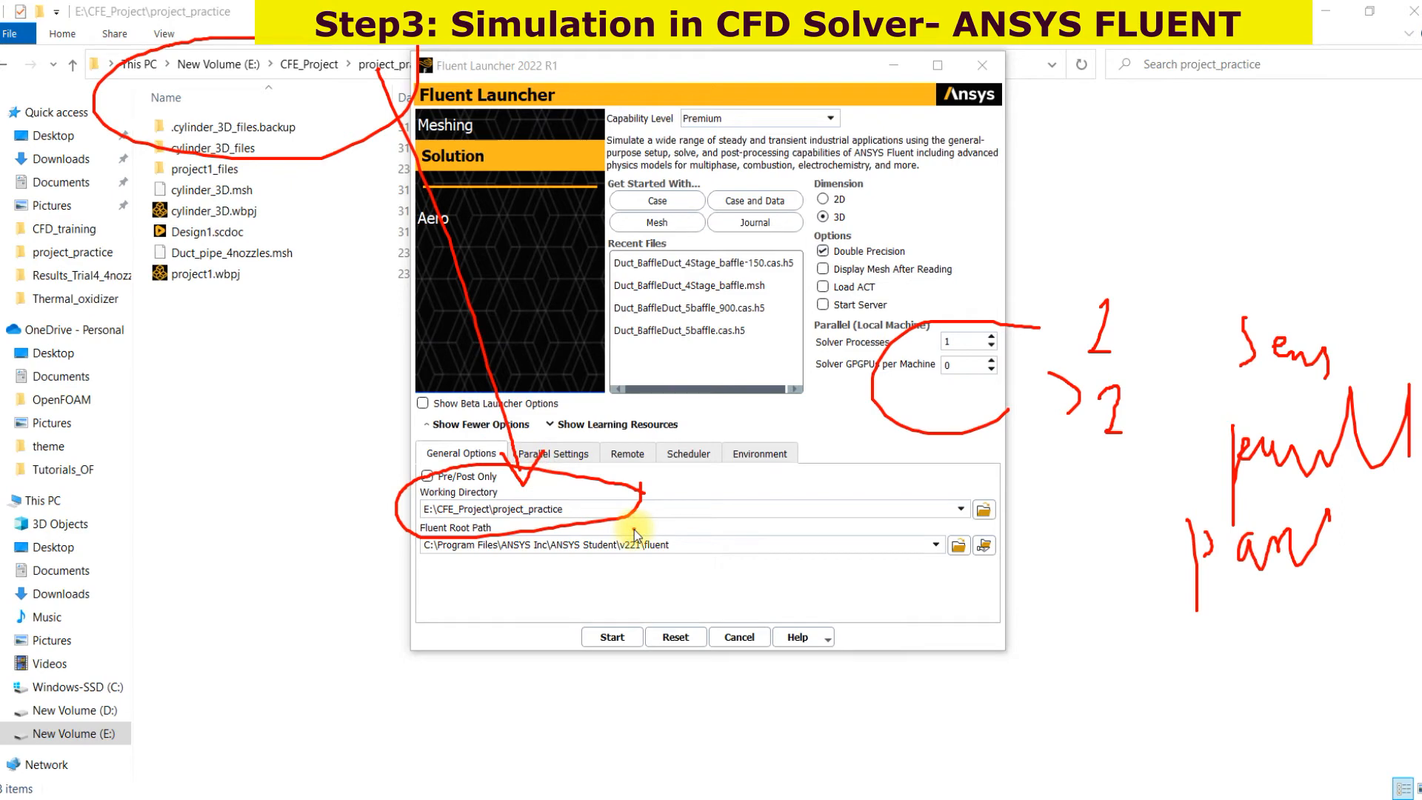
pyautogui.click(1276, 782)
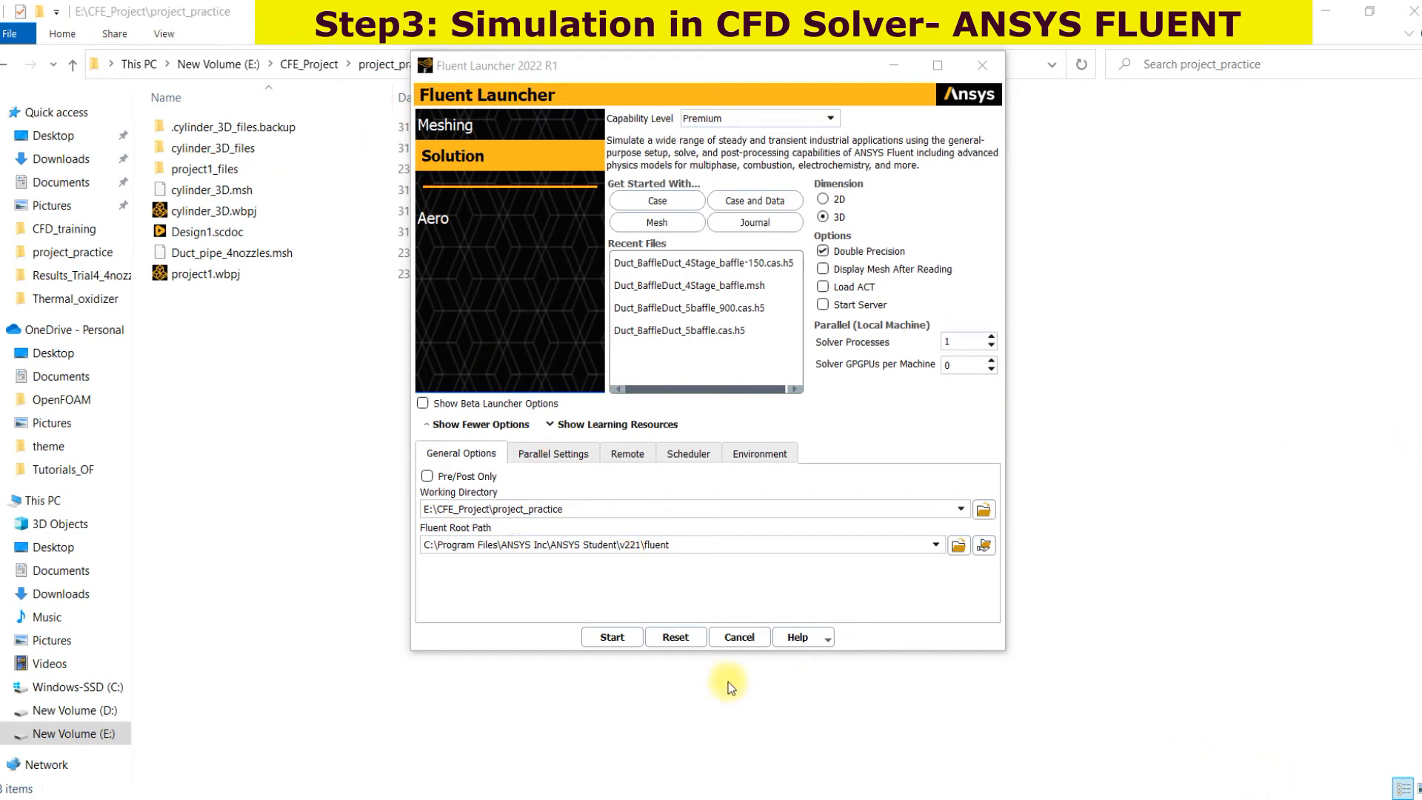
# Step: Start the Fluent solver with the configured launcher settings and hide the screen-sharing notice
pyautogui.click(625, 645)
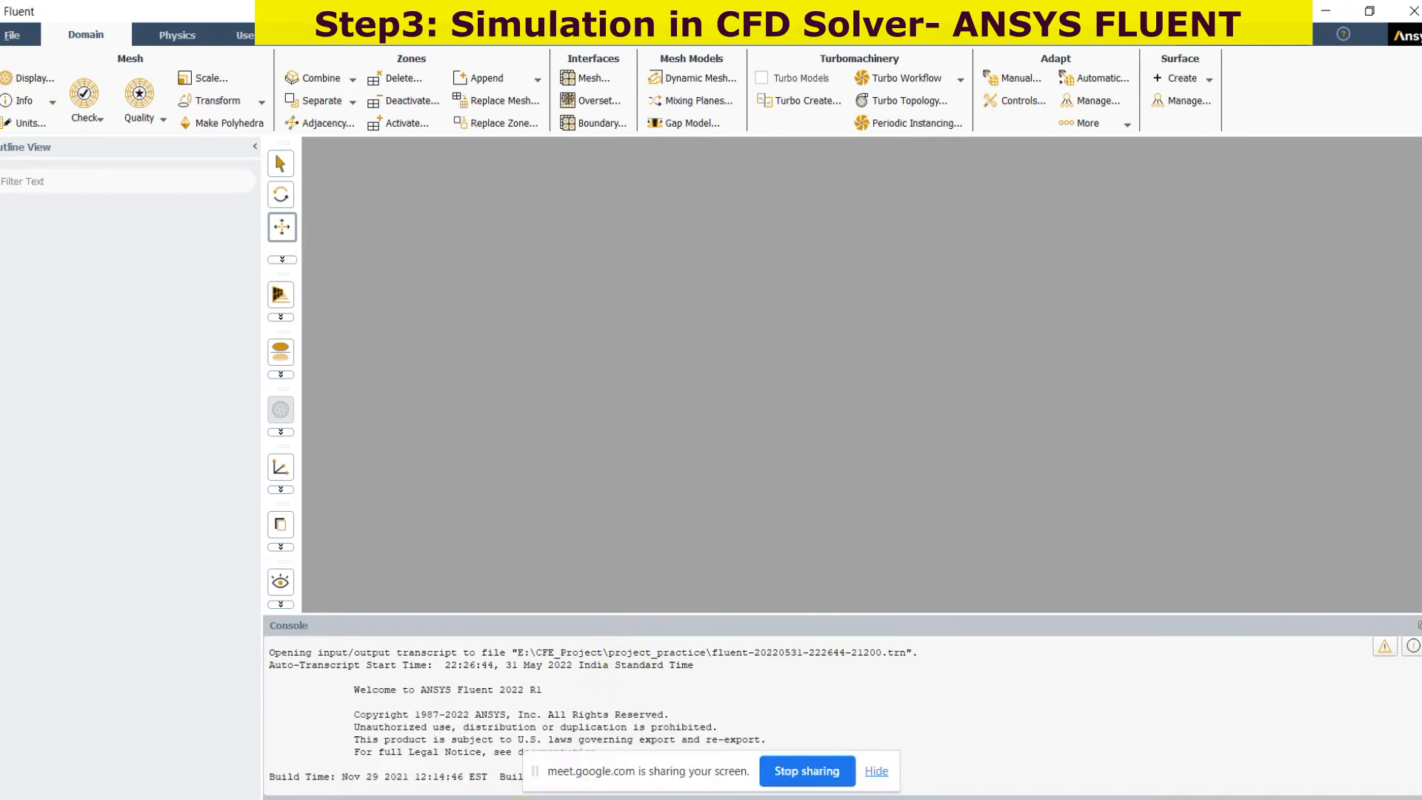
pyautogui.click(874, 770)
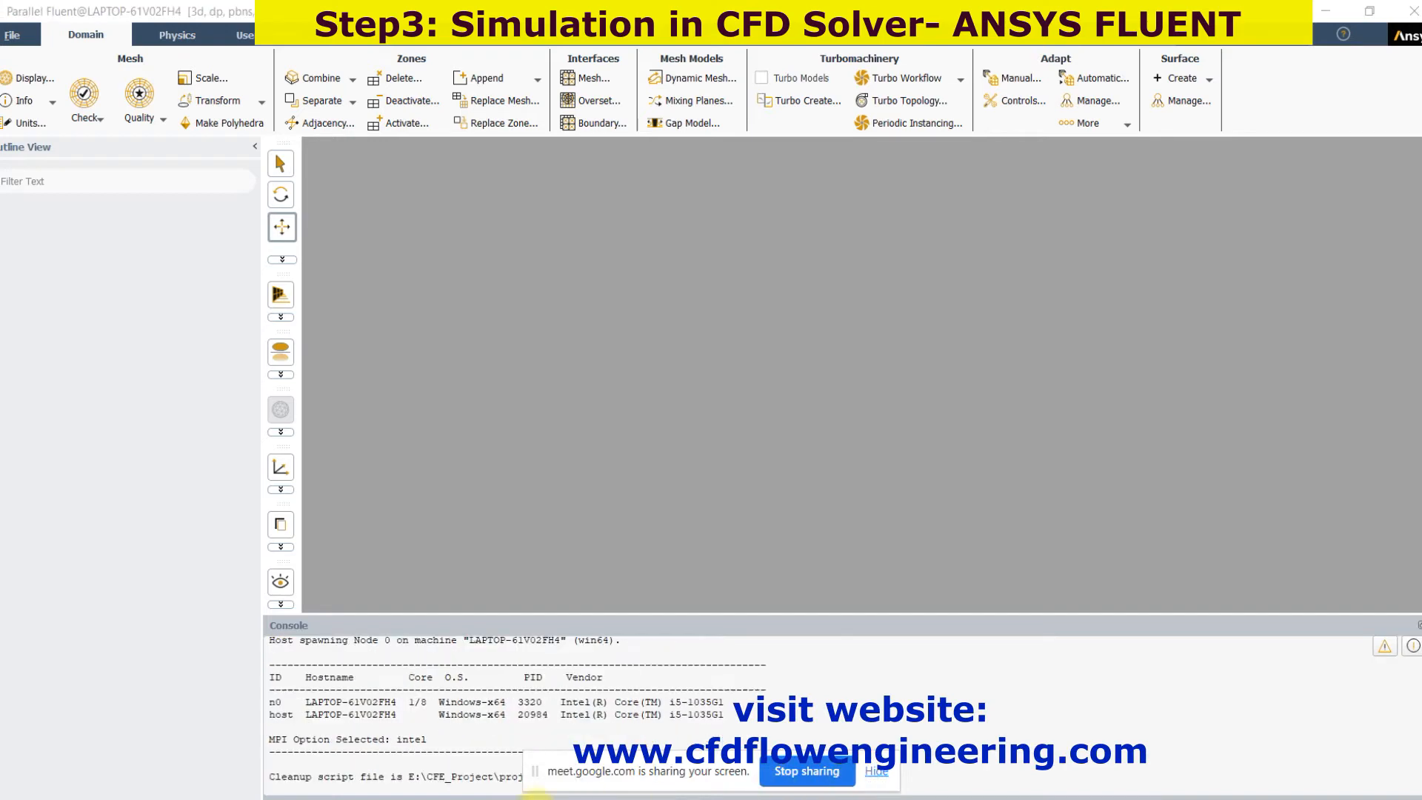
# Step: Switch to Chrome and open cfdflowengineering.com in a new tab
pyautogui.click(465, 799)
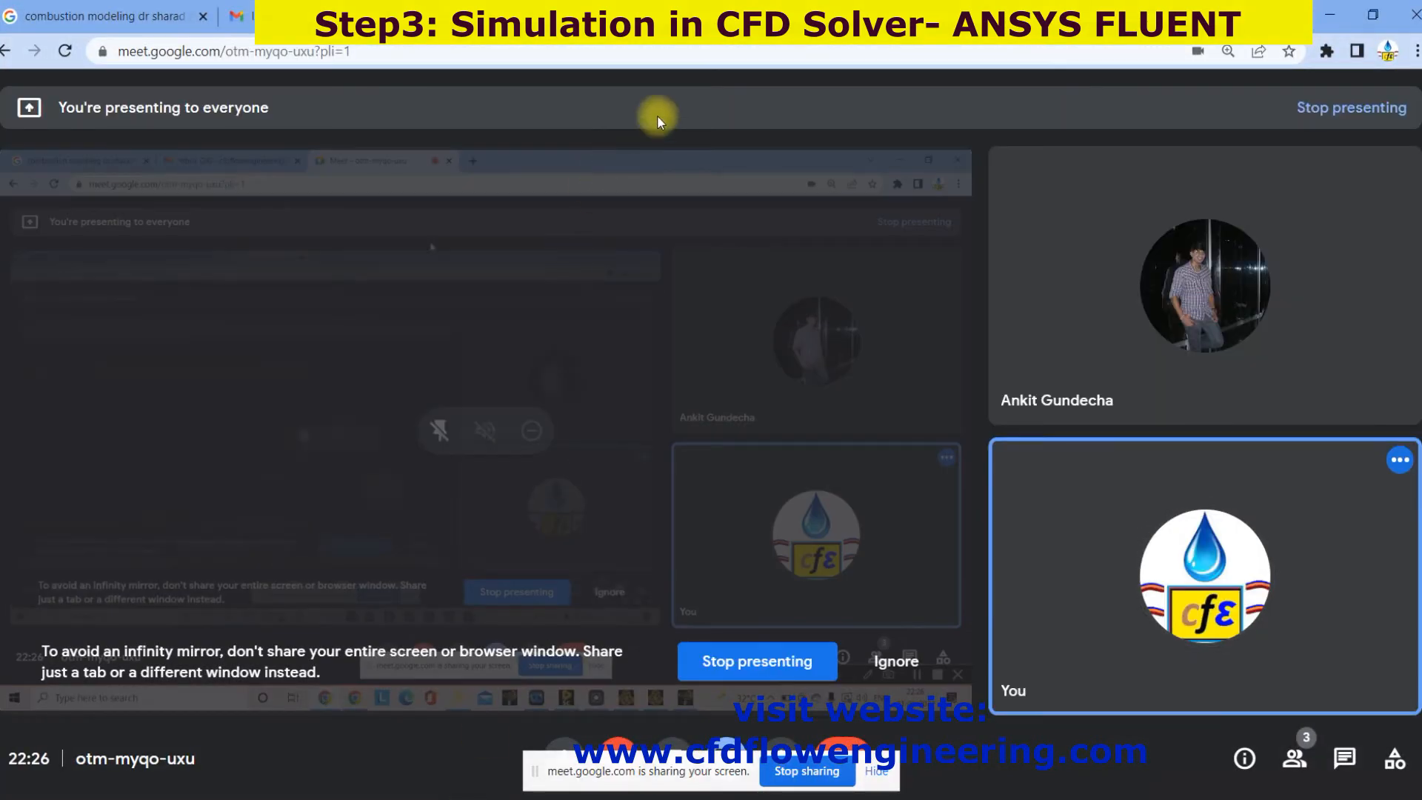
pyautogui.hotkey('ctrl', 't')
pyautogui.write('cfdflowengineering.com')
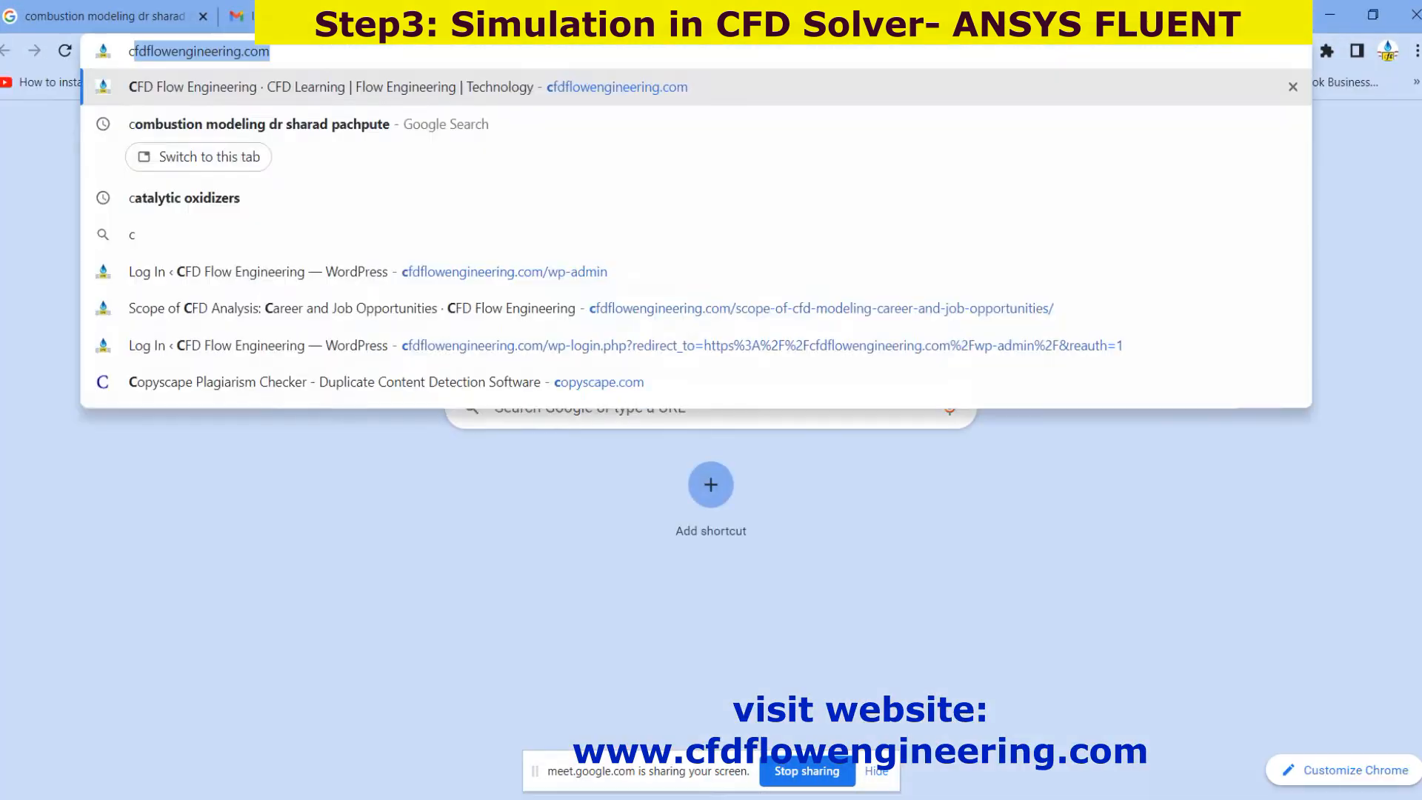
pyautogui.click(502, 100)
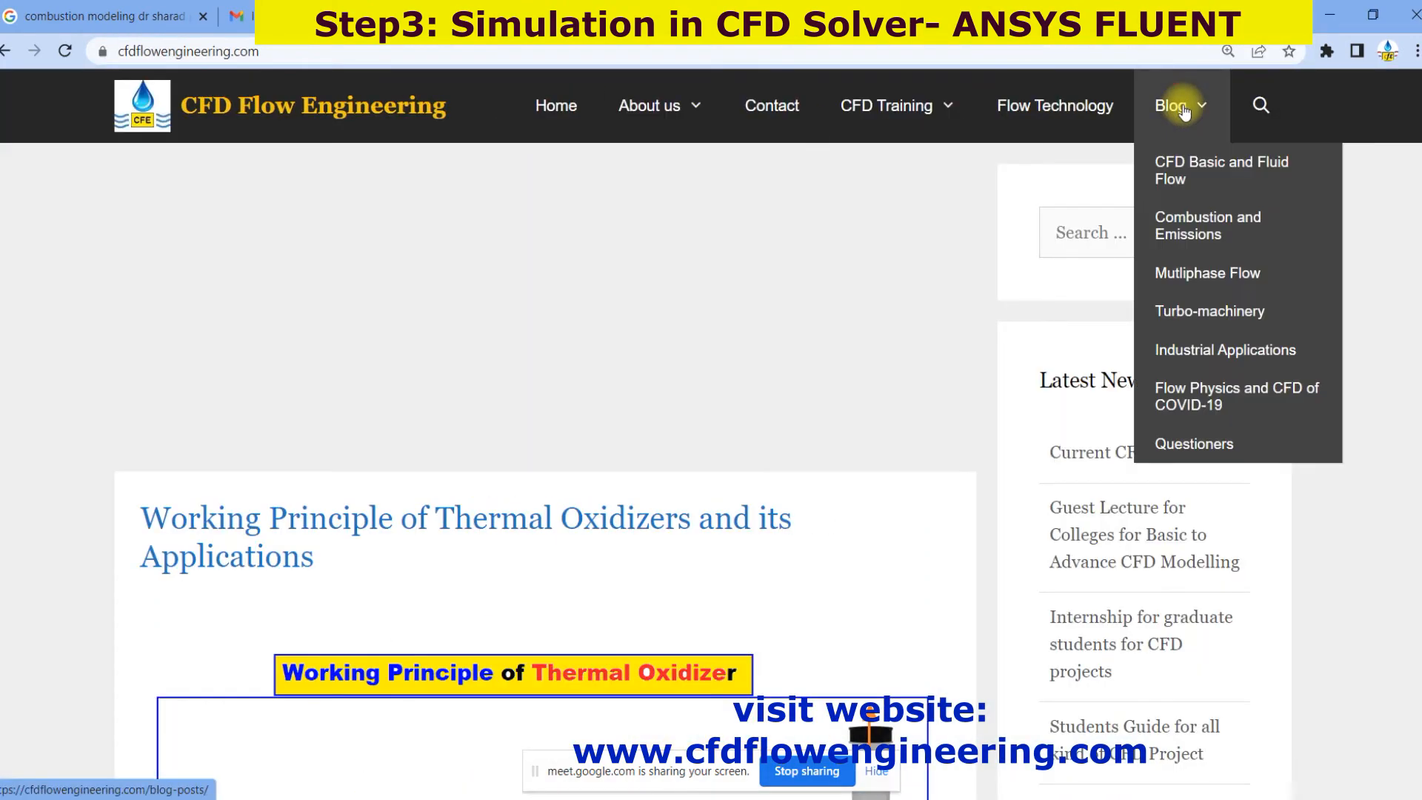
# Step: Open the site's list of blog posts and load the article "CFD Modeling of Flow Over a Cylinder"
pyautogui.click(1184, 111)
pyautogui.scroll(-4, 850, 524)
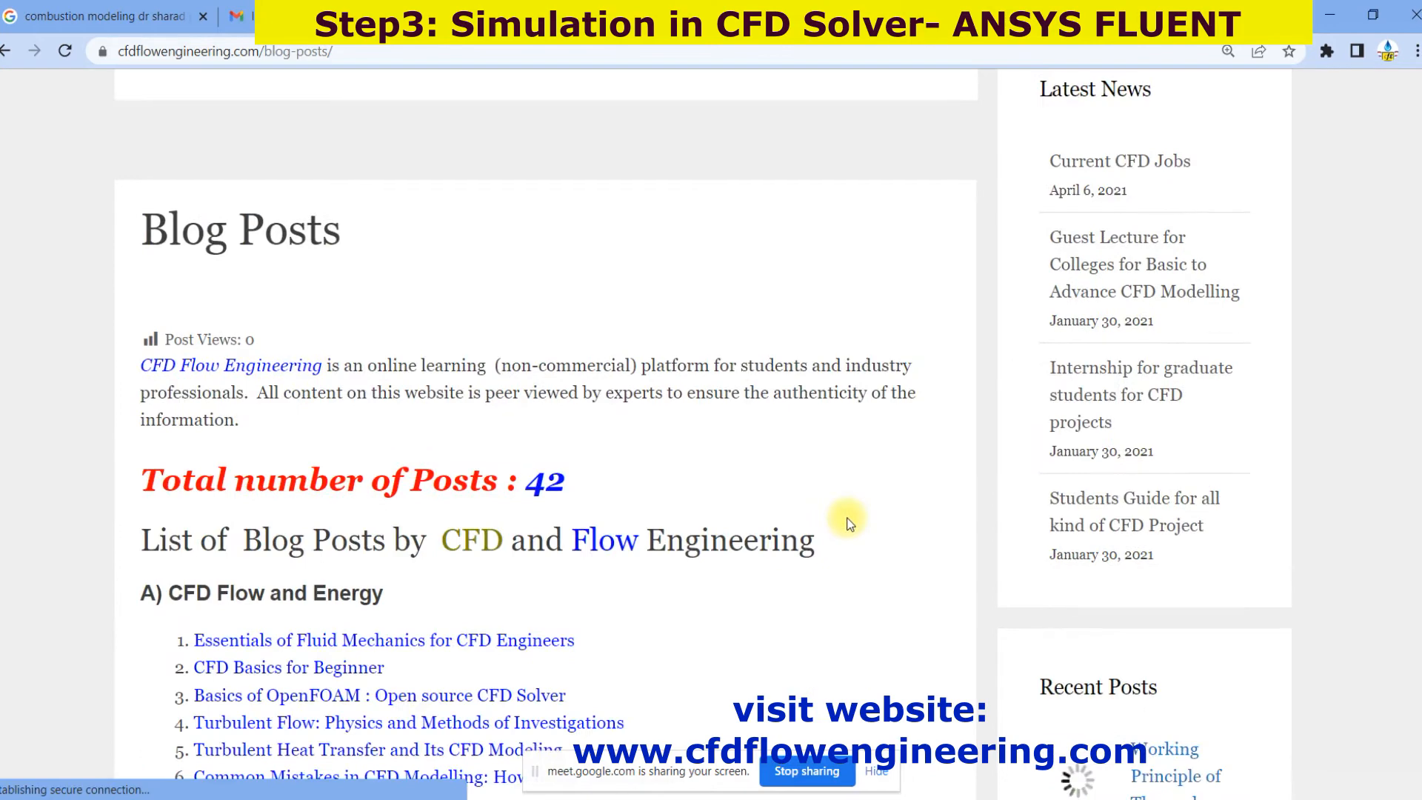
pyautogui.scroll(-5, 850, 524)
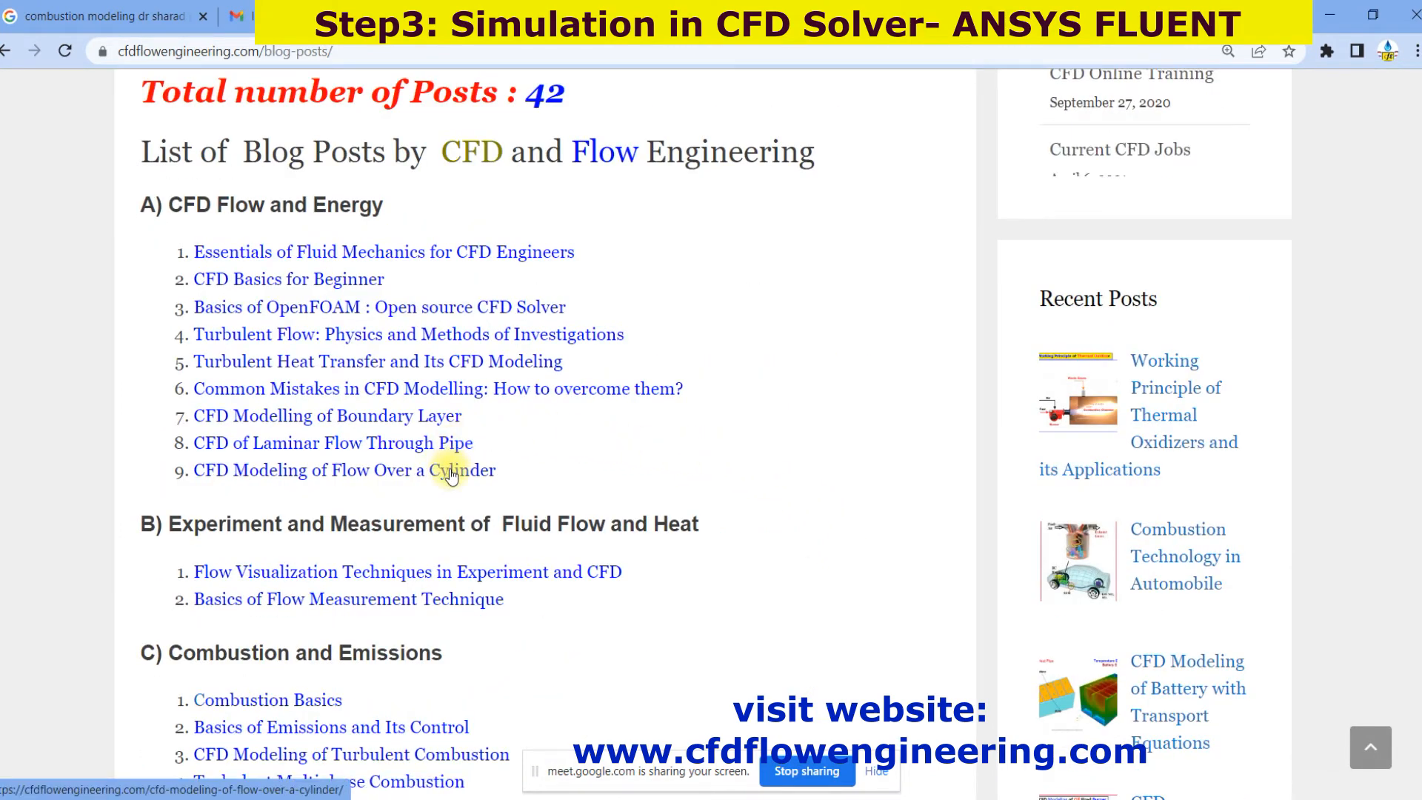
pyautogui.click(385, 470)
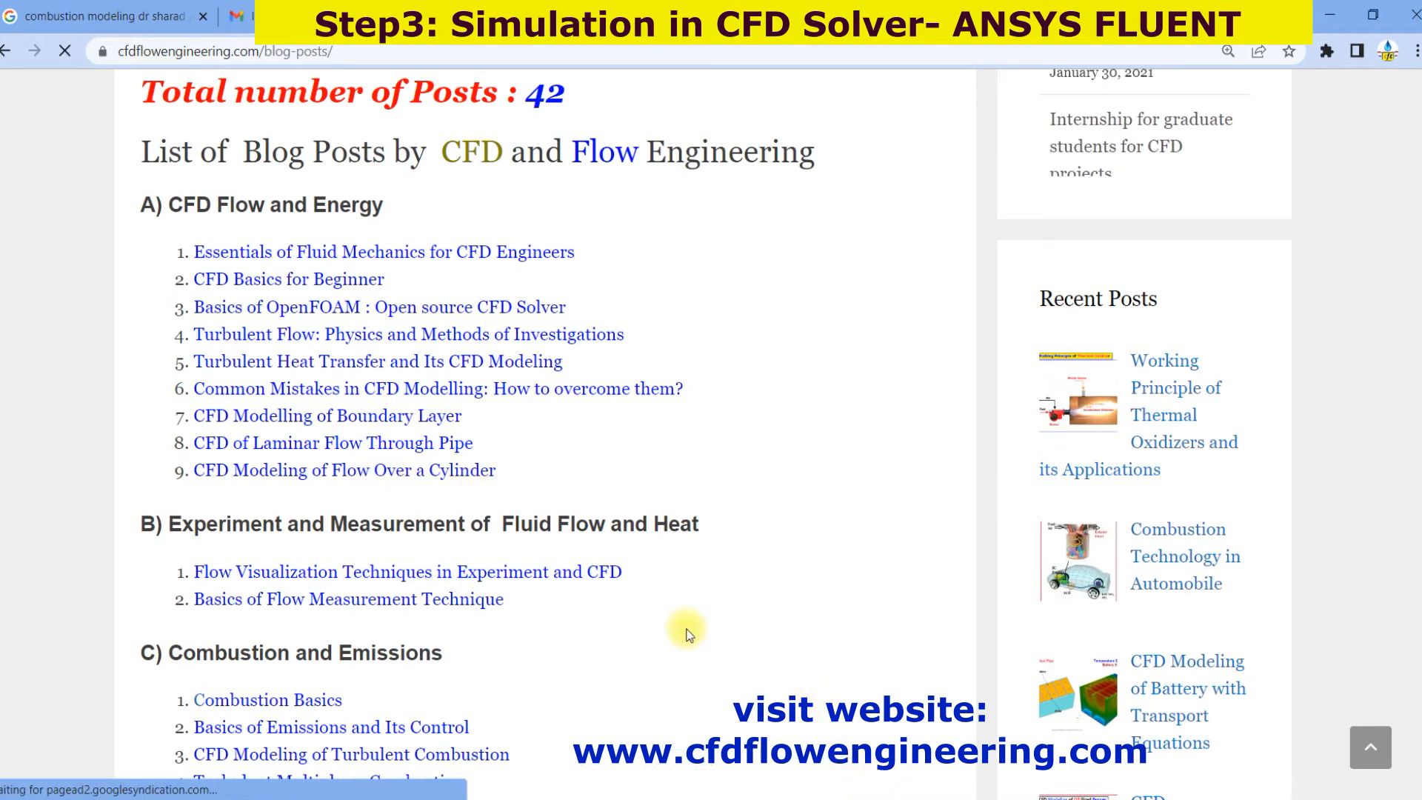
pyautogui.scroll(-8, 536, 474)
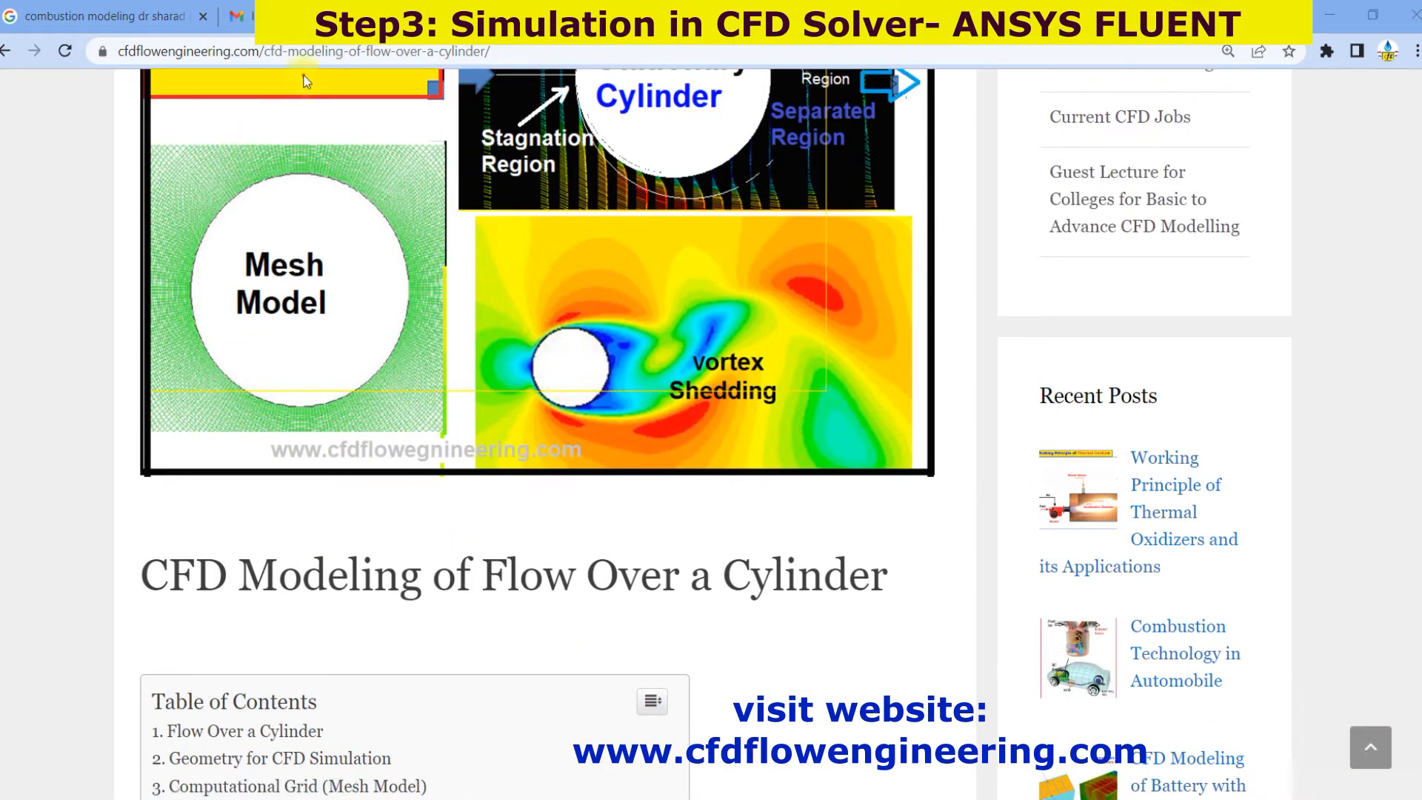
pyautogui.moveTo(215, 59)
pyautogui.mouseDown()
pyautogui.moveTo(447, 51)
pyautogui.moveTo(503, 69)
pyautogui.mouseUp()
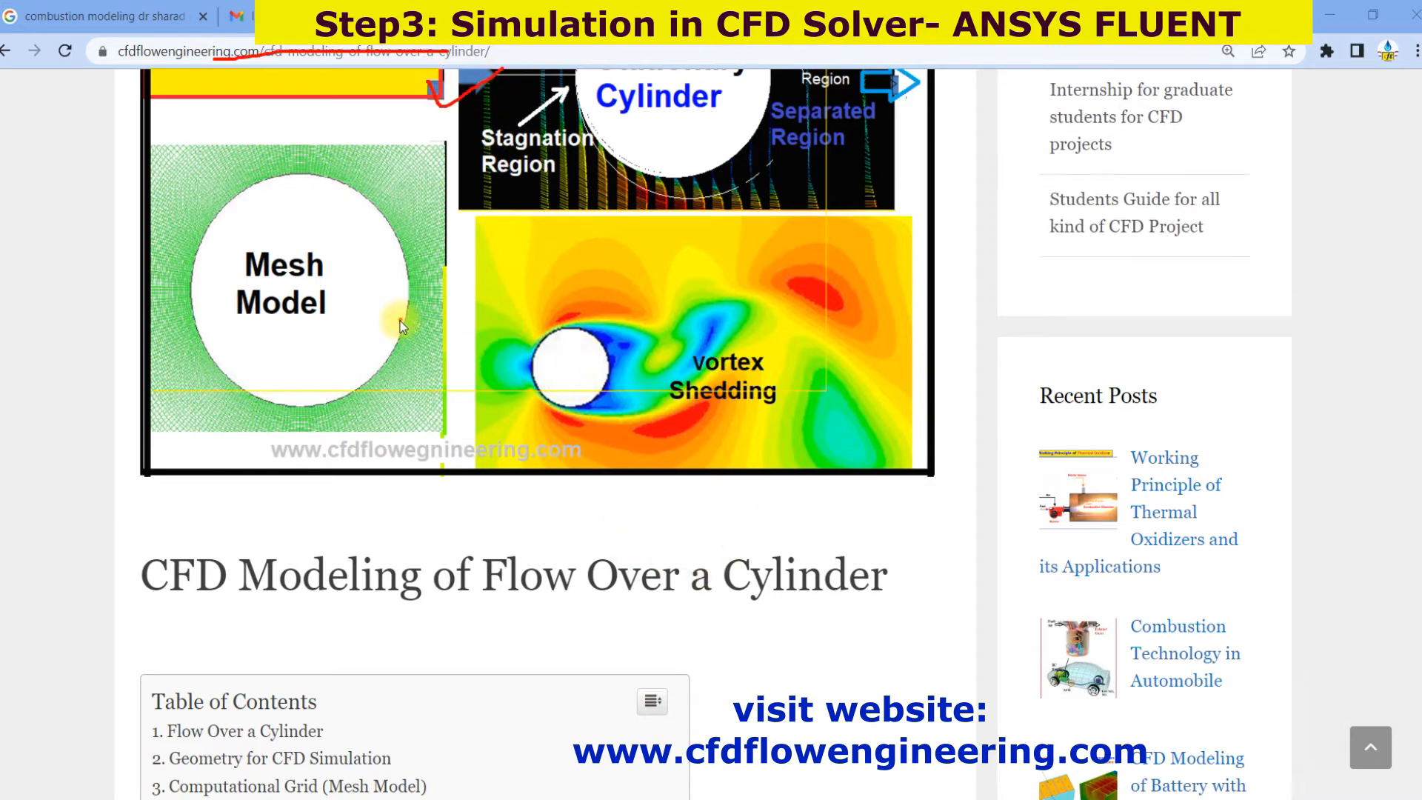
pyautogui.moveTo(326, 293); pyautogui.dragTo(428, 273)
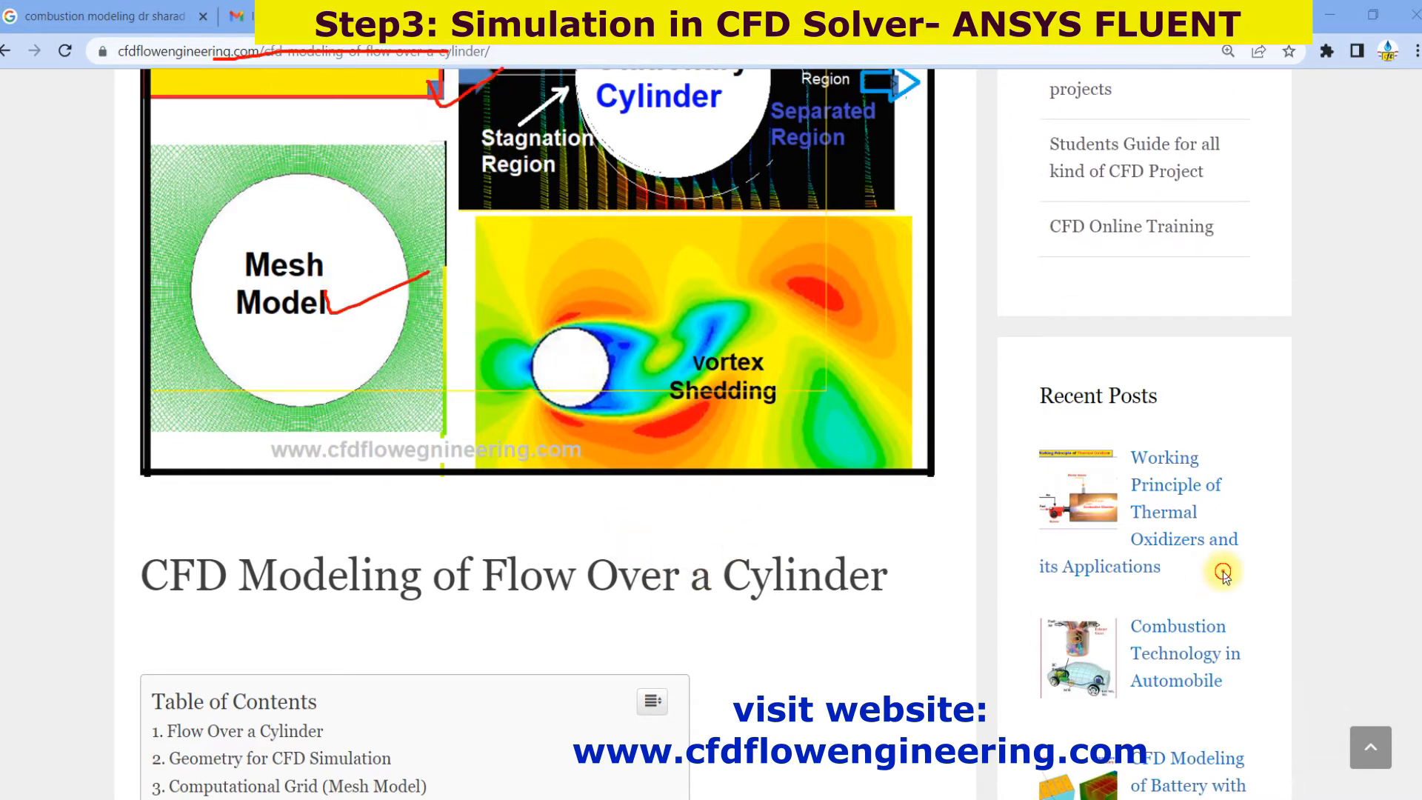
pyautogui.click(1282, 788)
pyautogui.click(1282, 788)
# Step: Read through the article's introduction and mesh sections and examine the Mesh3 fine mesh model around the circular cylinder
pyautogui.scroll(-6, 876, 561)
pyautogui.scroll(-15, 876, 562)
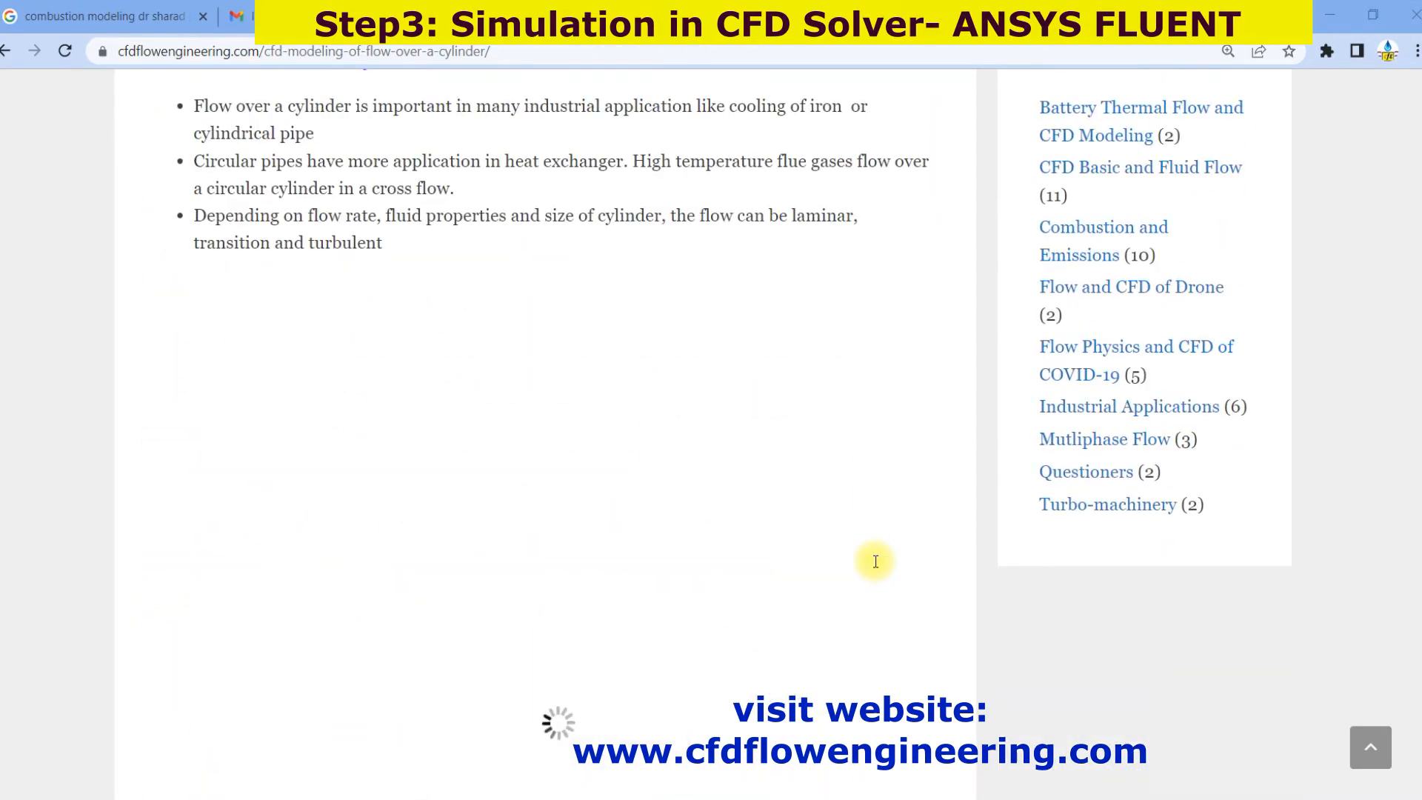
pyautogui.scroll(-12, 875, 562)
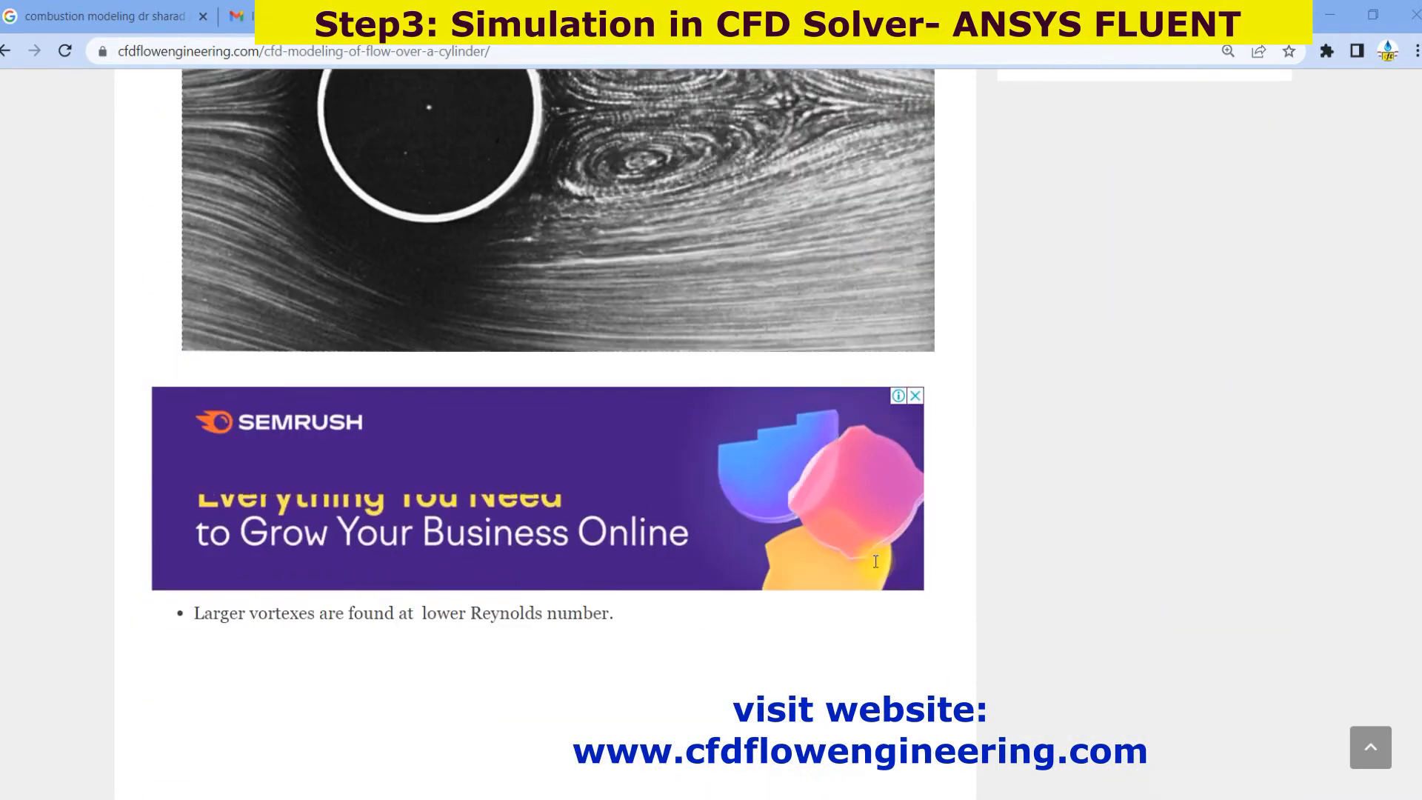
pyautogui.scroll(-12, 876, 562)
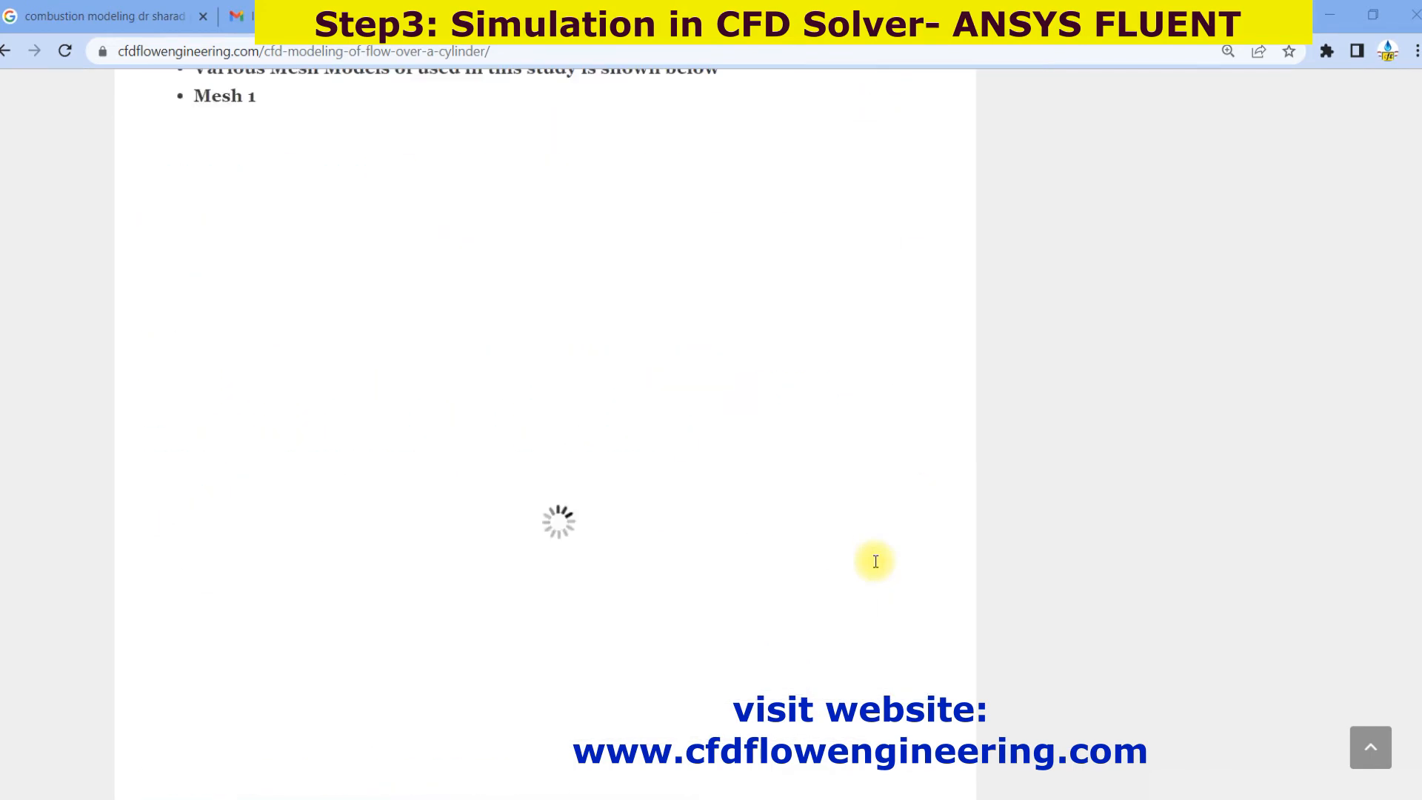
pyautogui.scroll(-10, 876, 561)
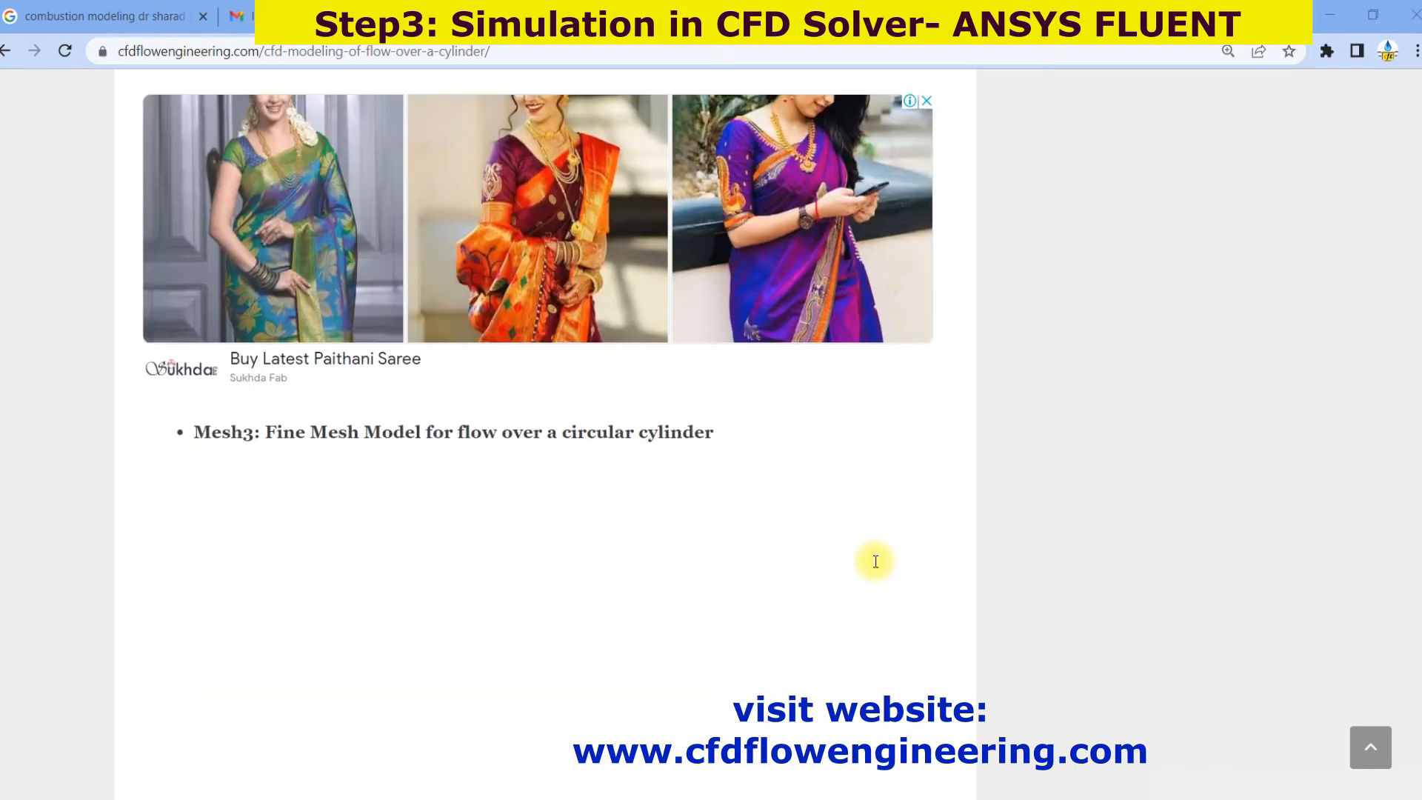
pyautogui.scroll(-7, 875, 561)
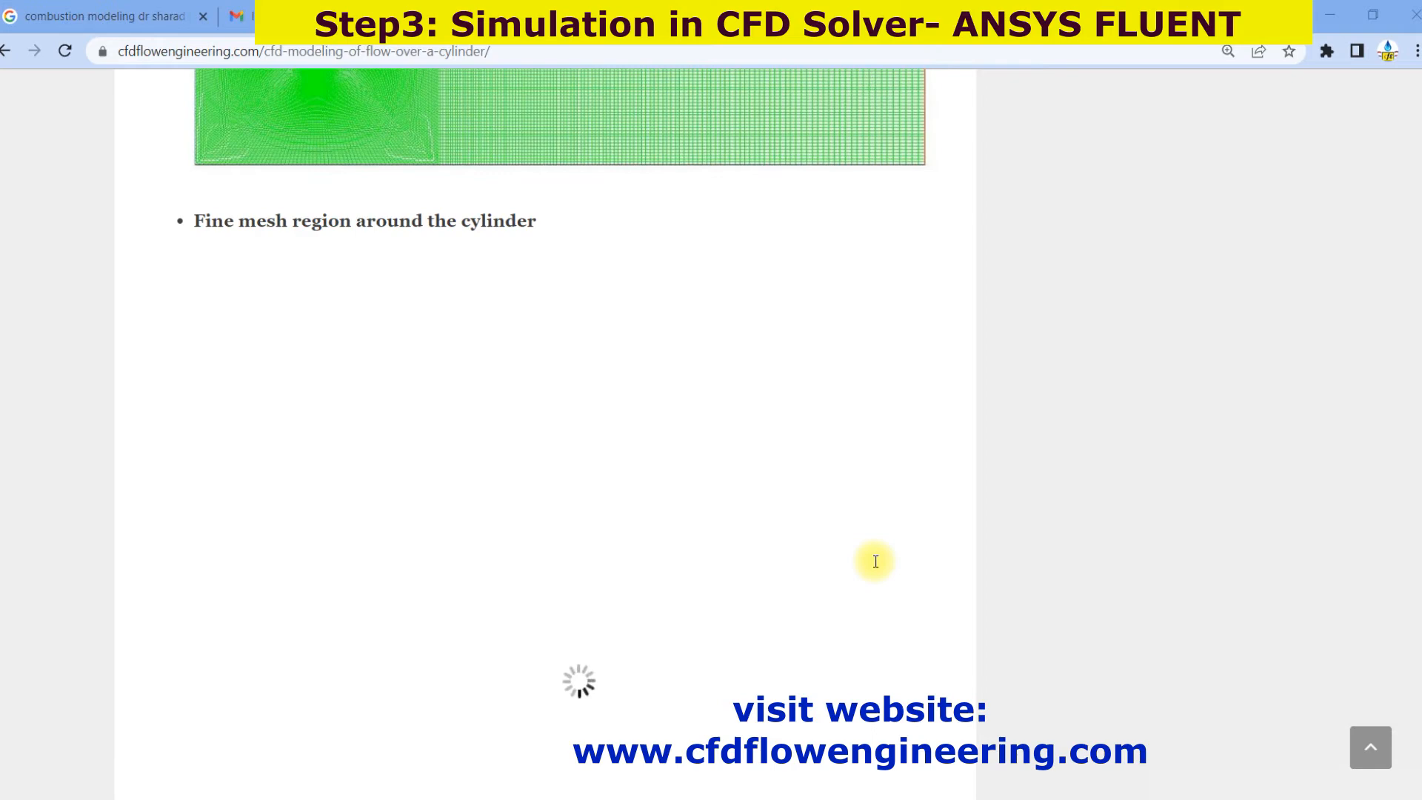
pyautogui.scroll(4, 876, 562)
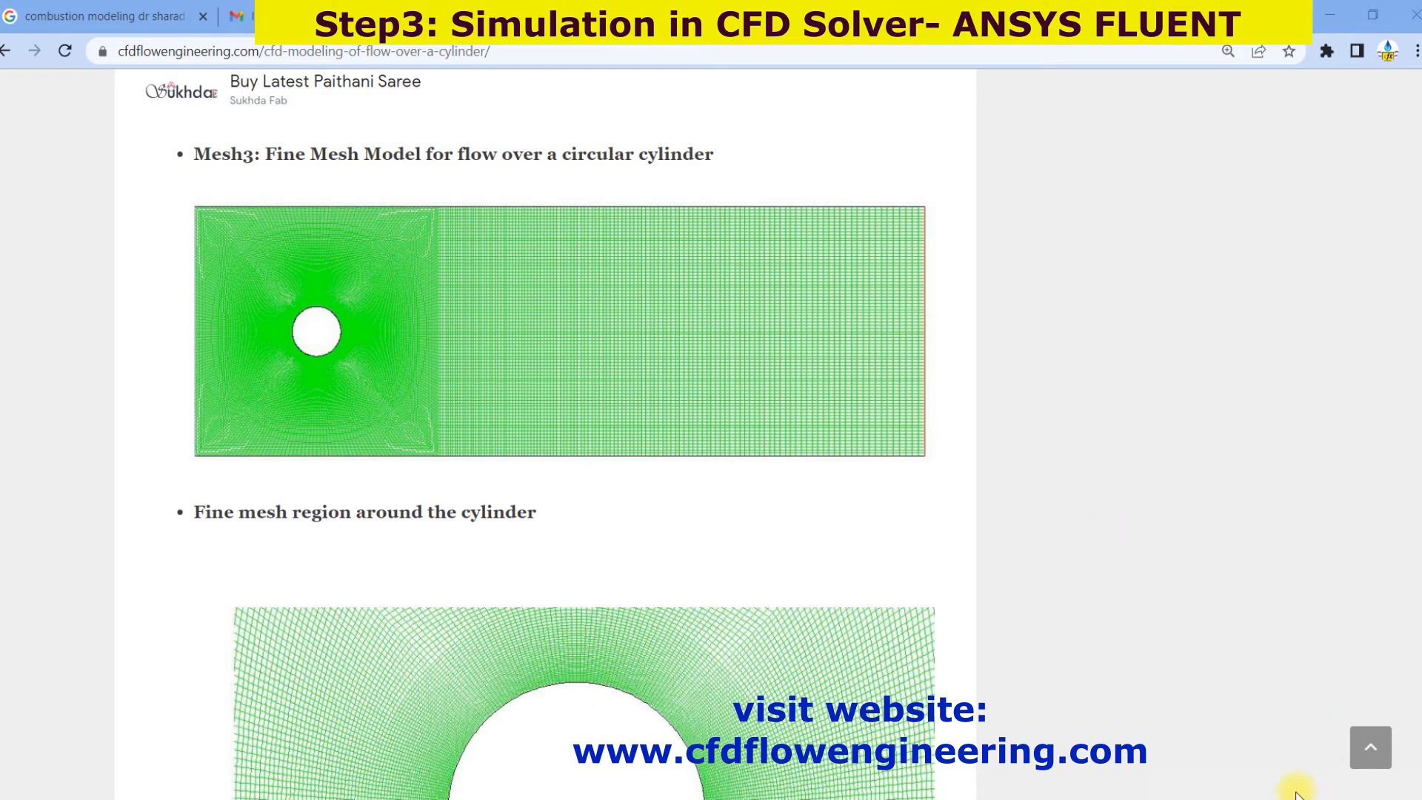
pyautogui.moveTo(509, 288); pyautogui.dragTo(532, 330)
pyautogui.moveTo(625, 258); pyautogui.dragTo(607, 310)
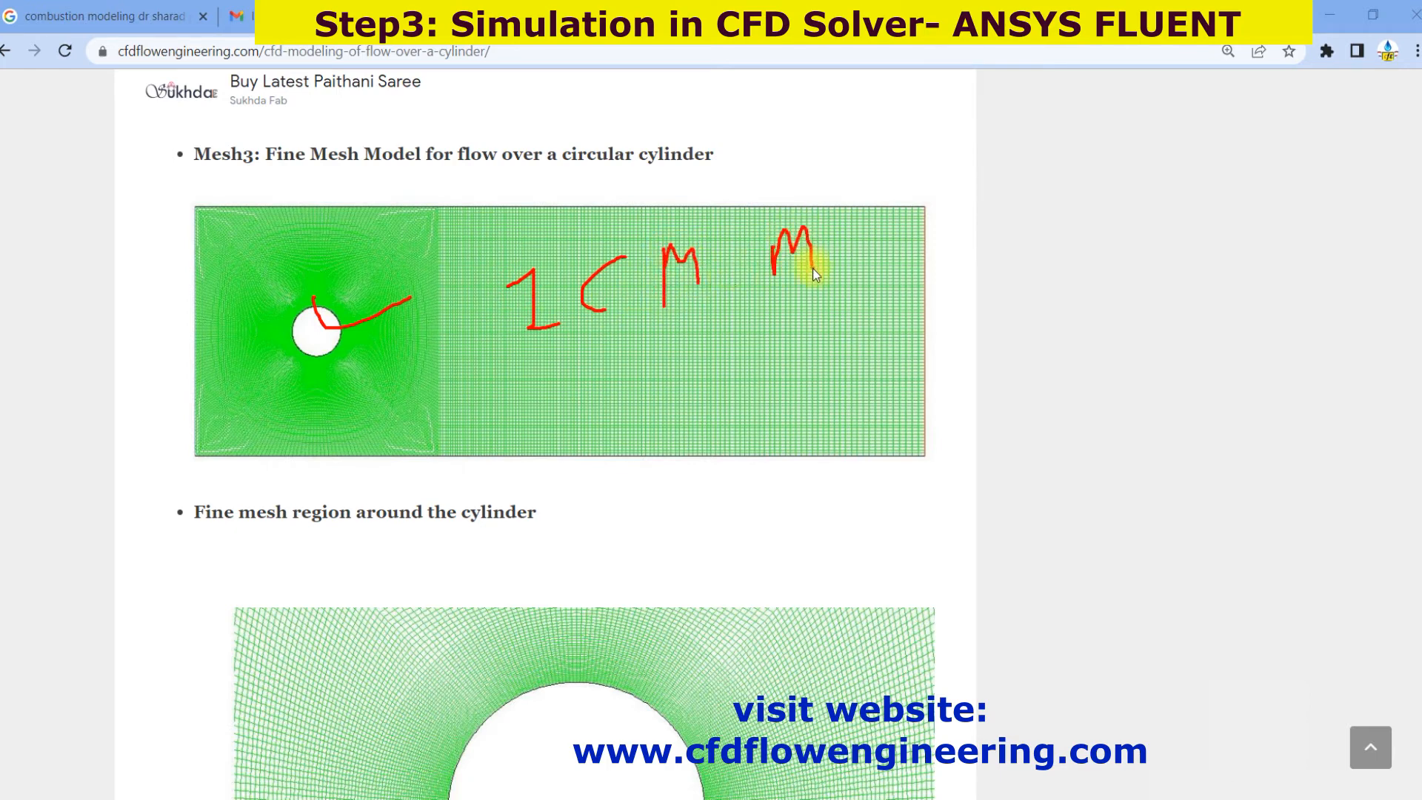
pyautogui.moveTo(774, 243)
pyautogui.mouseDown()
pyautogui.moveTo(844, 292)
pyautogui.moveTo(939, 216)
pyautogui.moveTo(917, 293)
pyautogui.mouseUp()
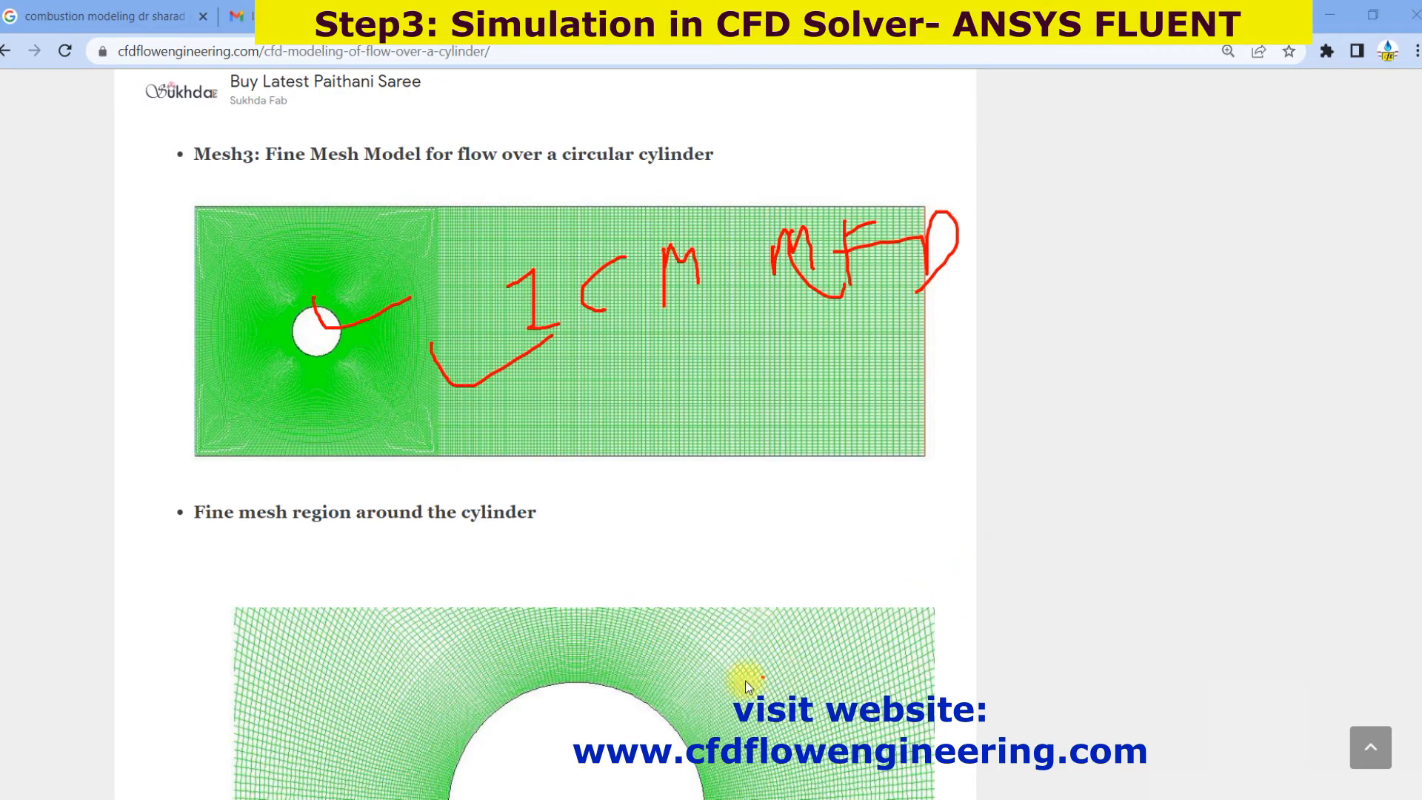
pyautogui.moveTo(635, 591); pyautogui.dragTo(483, 616)
pyautogui.moveTo(646, 718); pyautogui.dragTo(677, 576)
pyautogui.moveTo(686, 668); pyautogui.dragTo(788, 603)
pyautogui.click(930, 654)
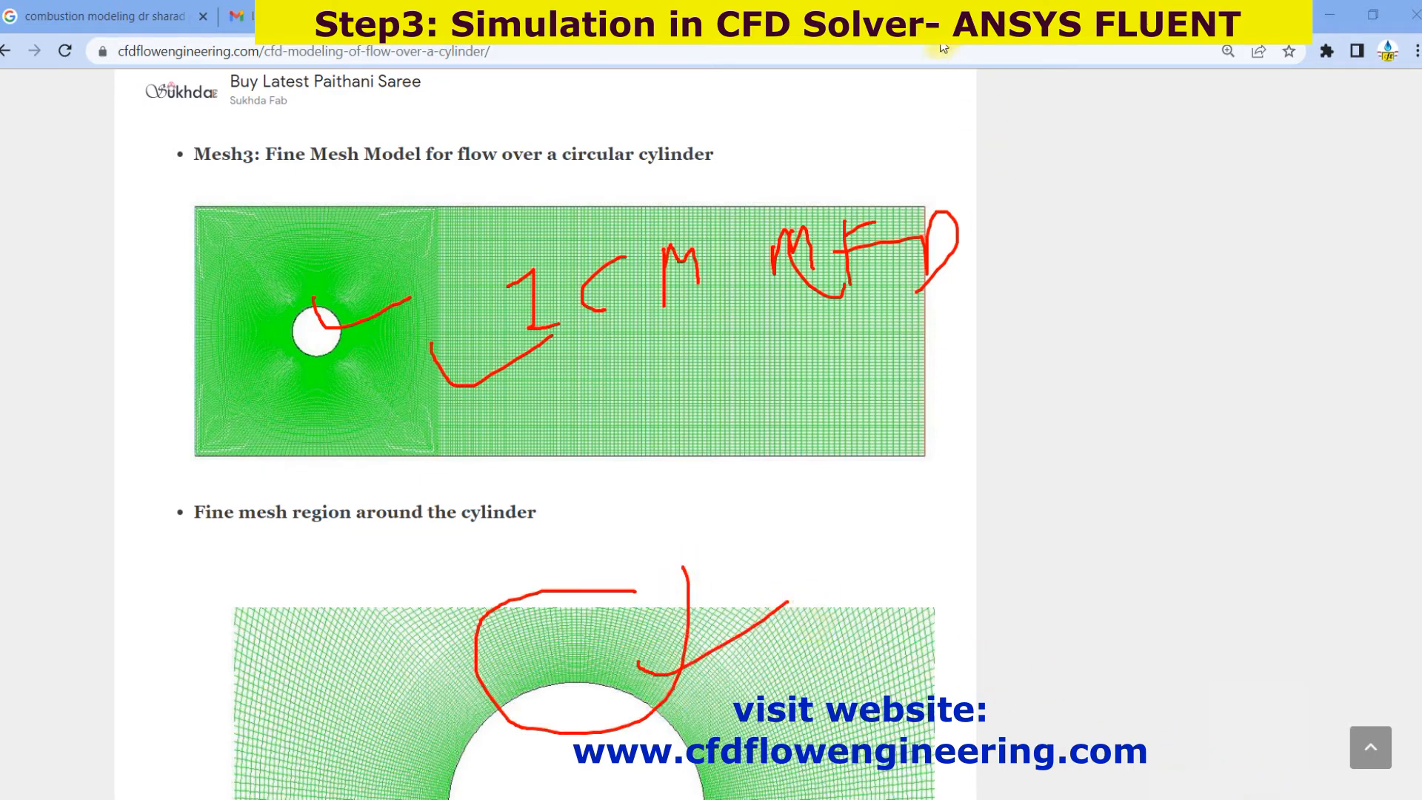
pyautogui.click(1134, 463)
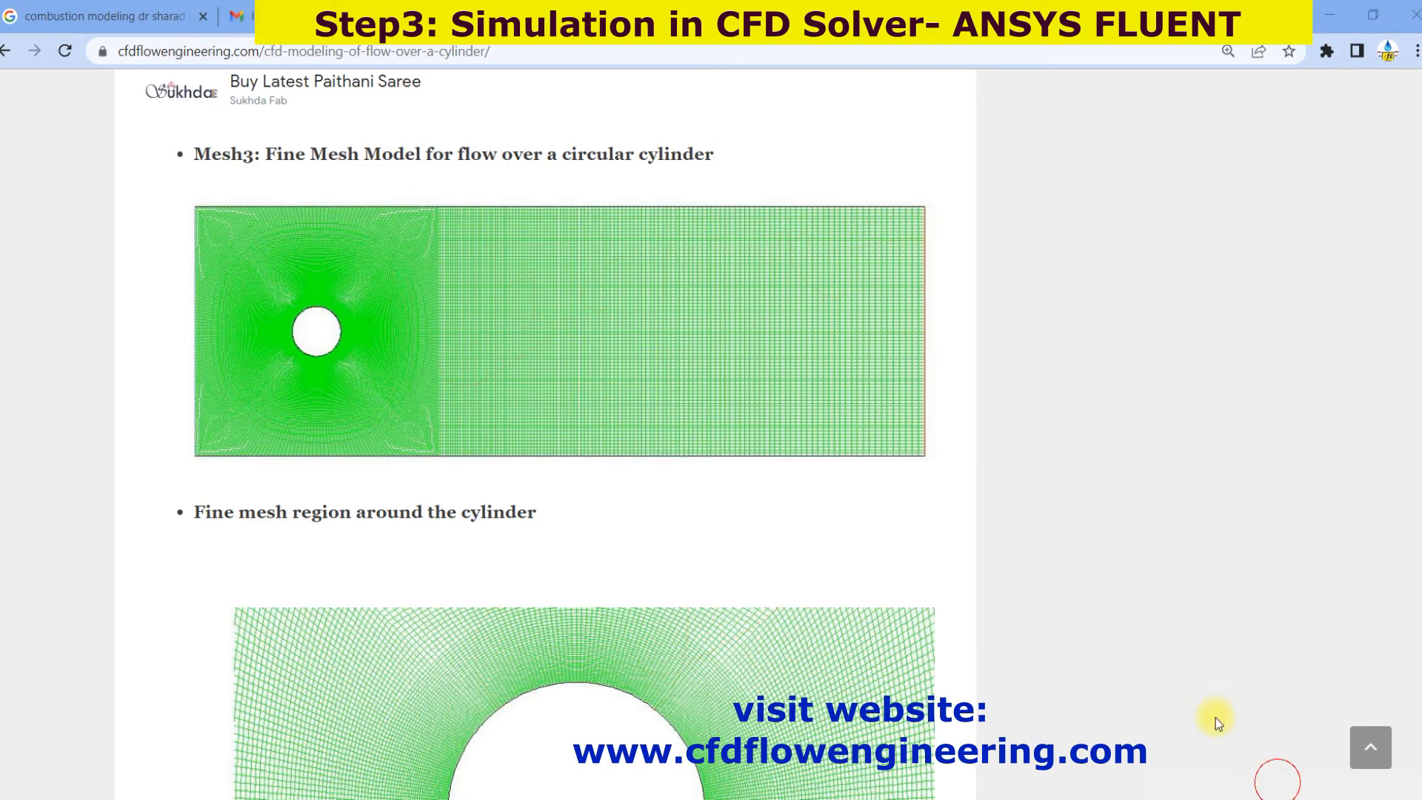
# Step: Review the article's turbulence models, boundary conditions, numerical details in ANSYS FLUENT and the grid sensitivity velocity contours at Re=272
pyautogui.scroll(-12, 1104, 562)
pyautogui.scroll(-10, 1109, 569)
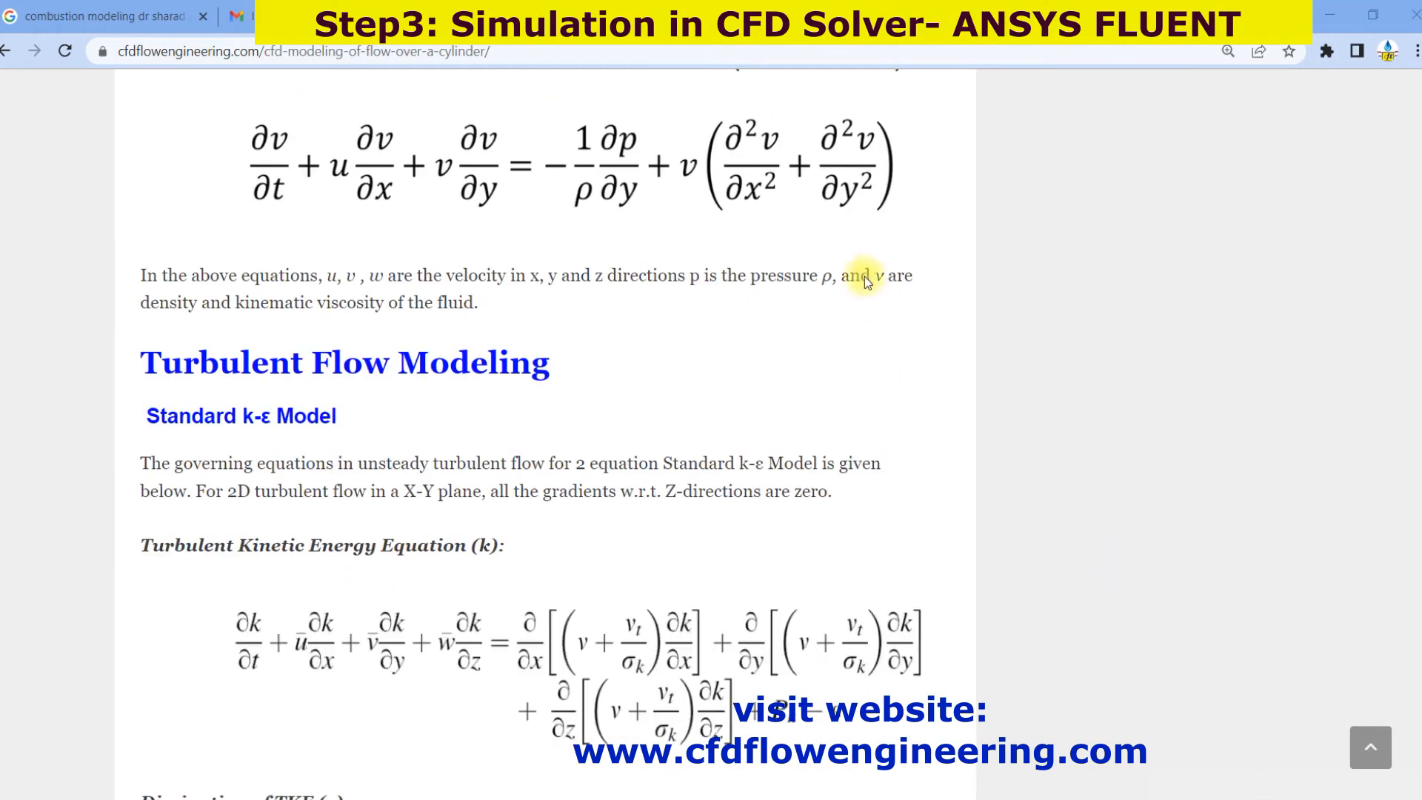
pyautogui.scroll(-15, 478, 442)
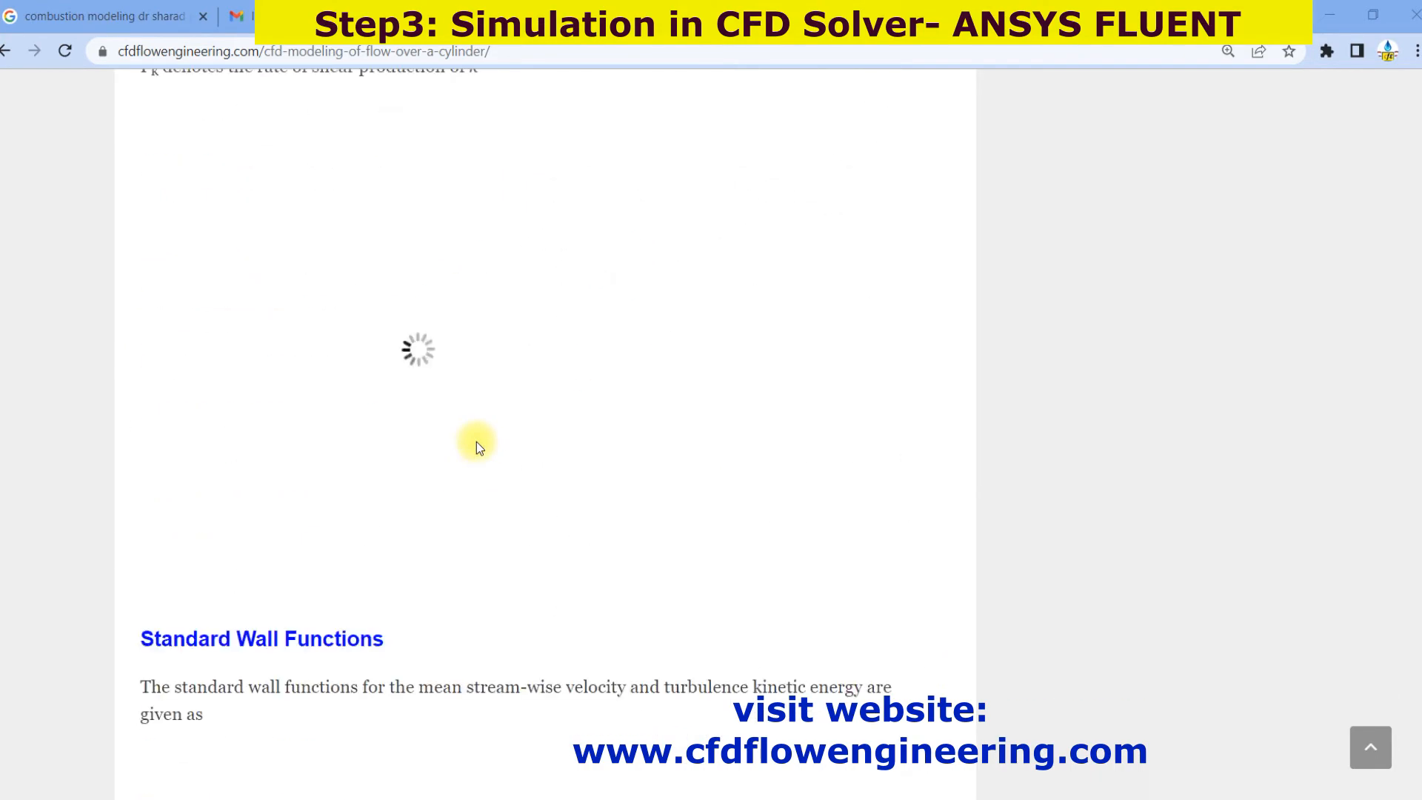
pyautogui.scroll(-13, 477, 441)
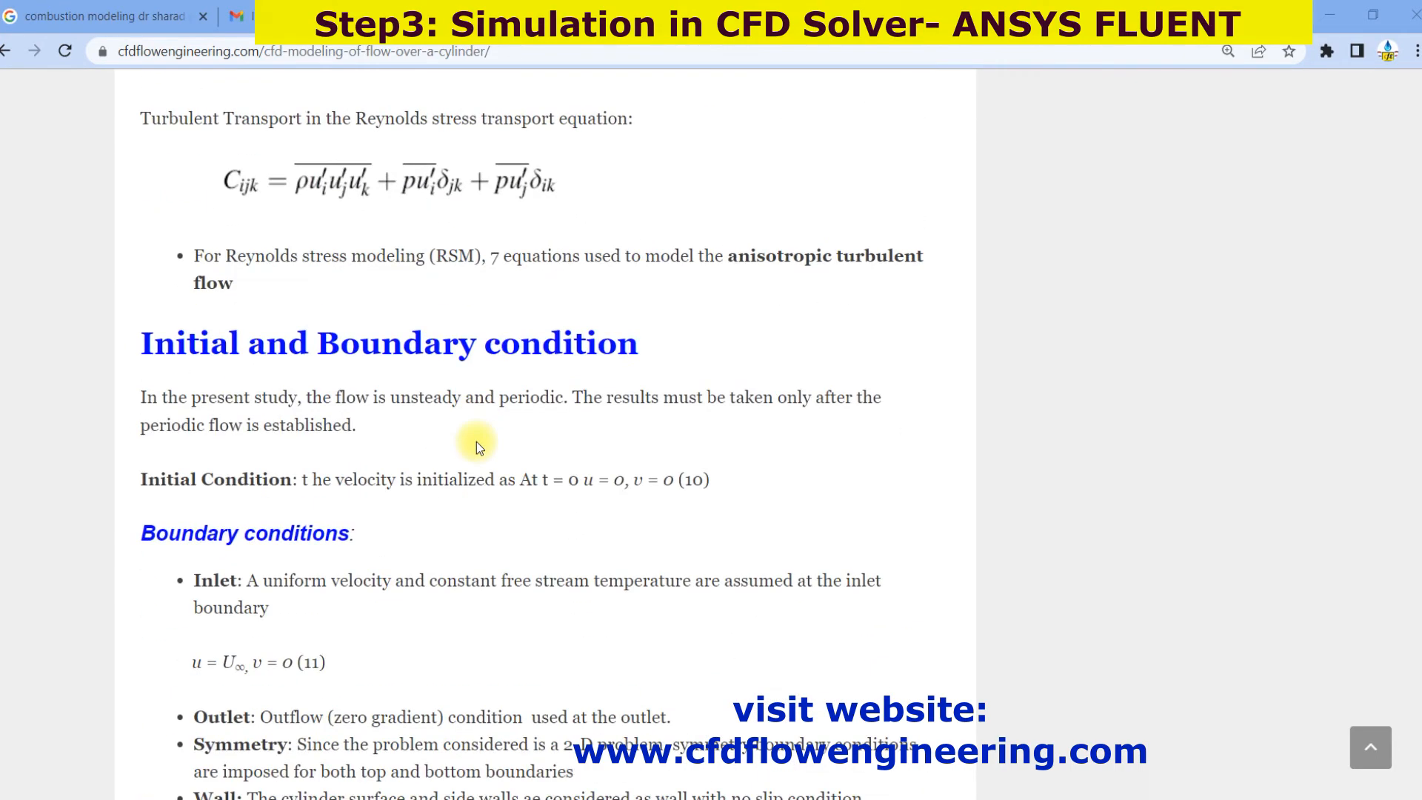
pyautogui.scroll(-6, 477, 442)
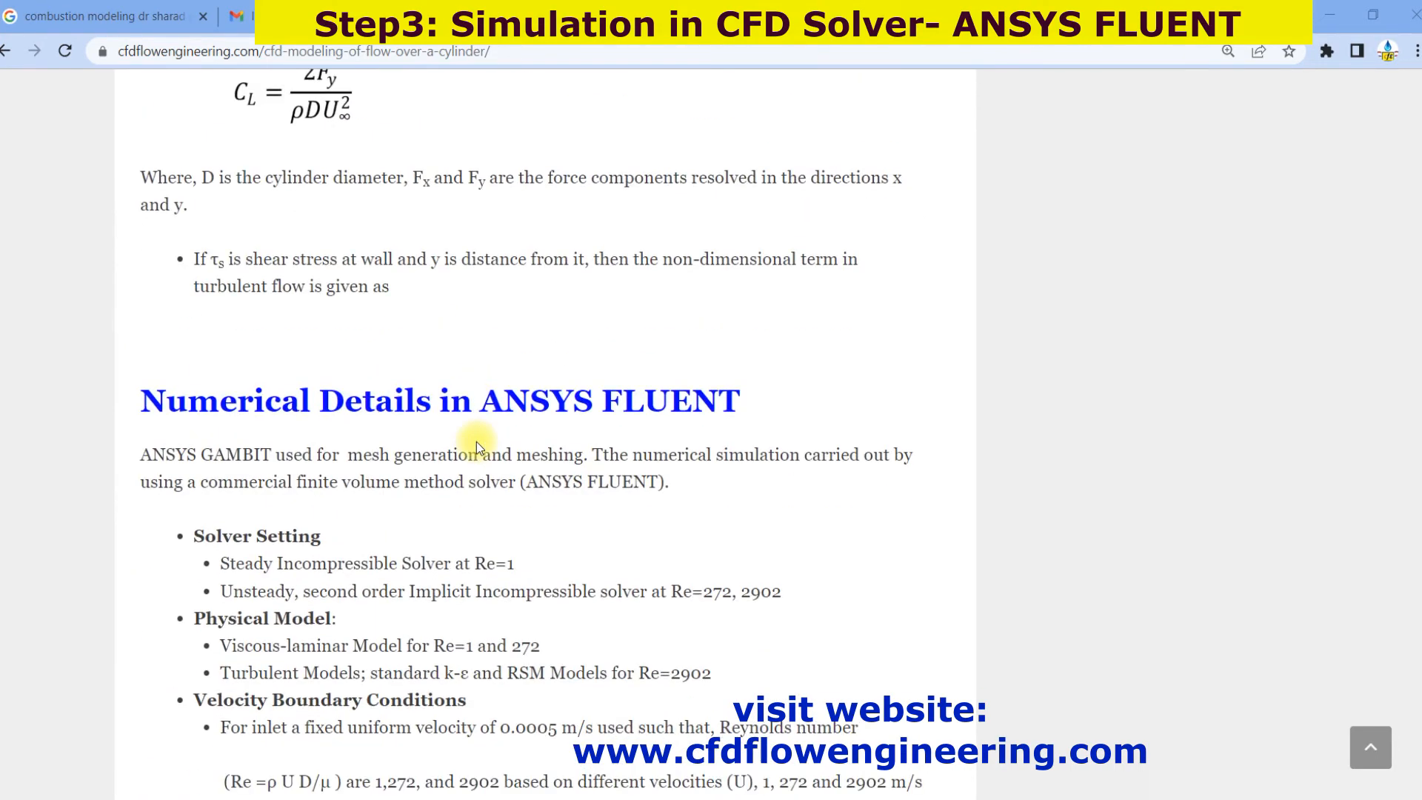
pyautogui.scroll(-6, 477, 442)
pyautogui.scroll(-6, 477, 441)
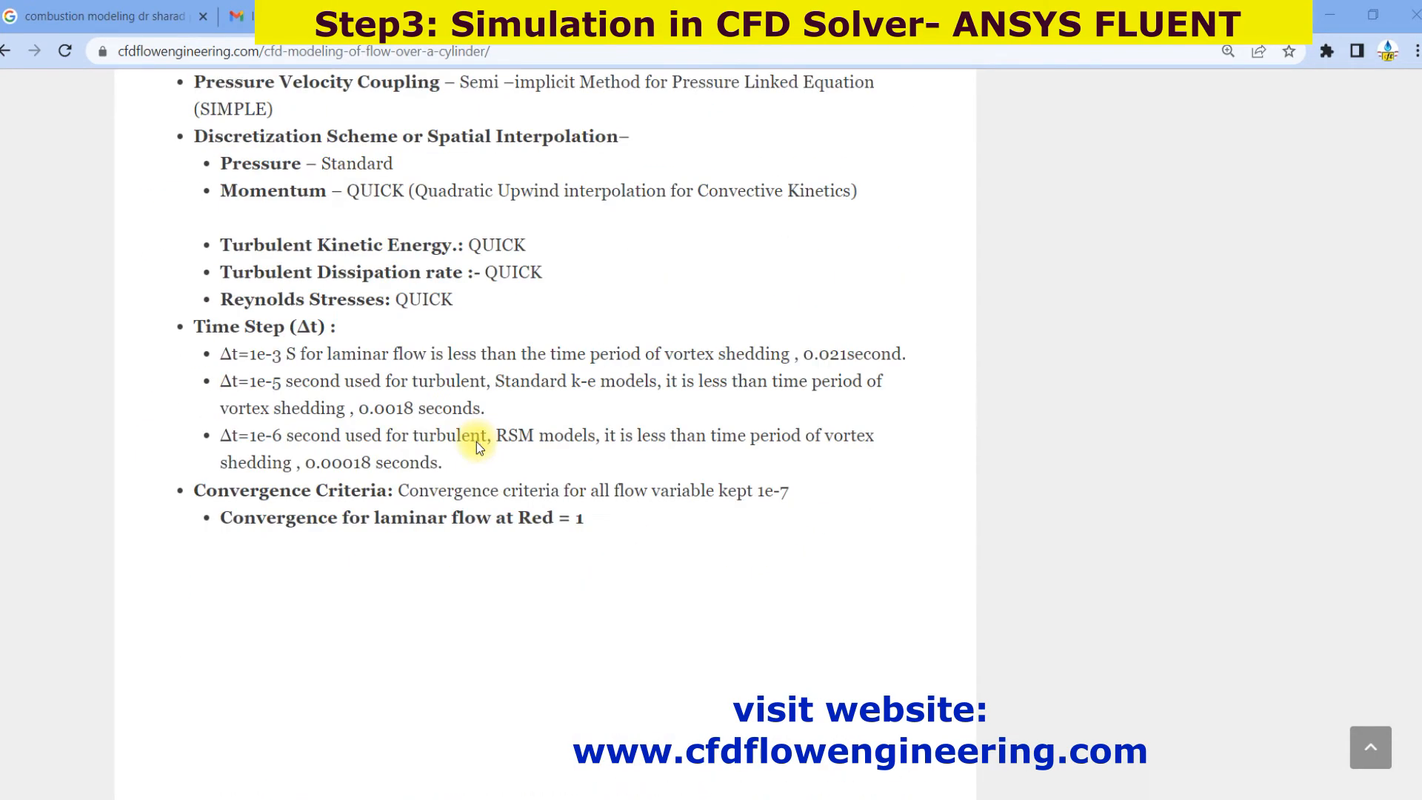
pyautogui.scroll(-5, 477, 441)
pyautogui.scroll(3, 477, 441)
pyautogui.scroll(9, 477, 441)
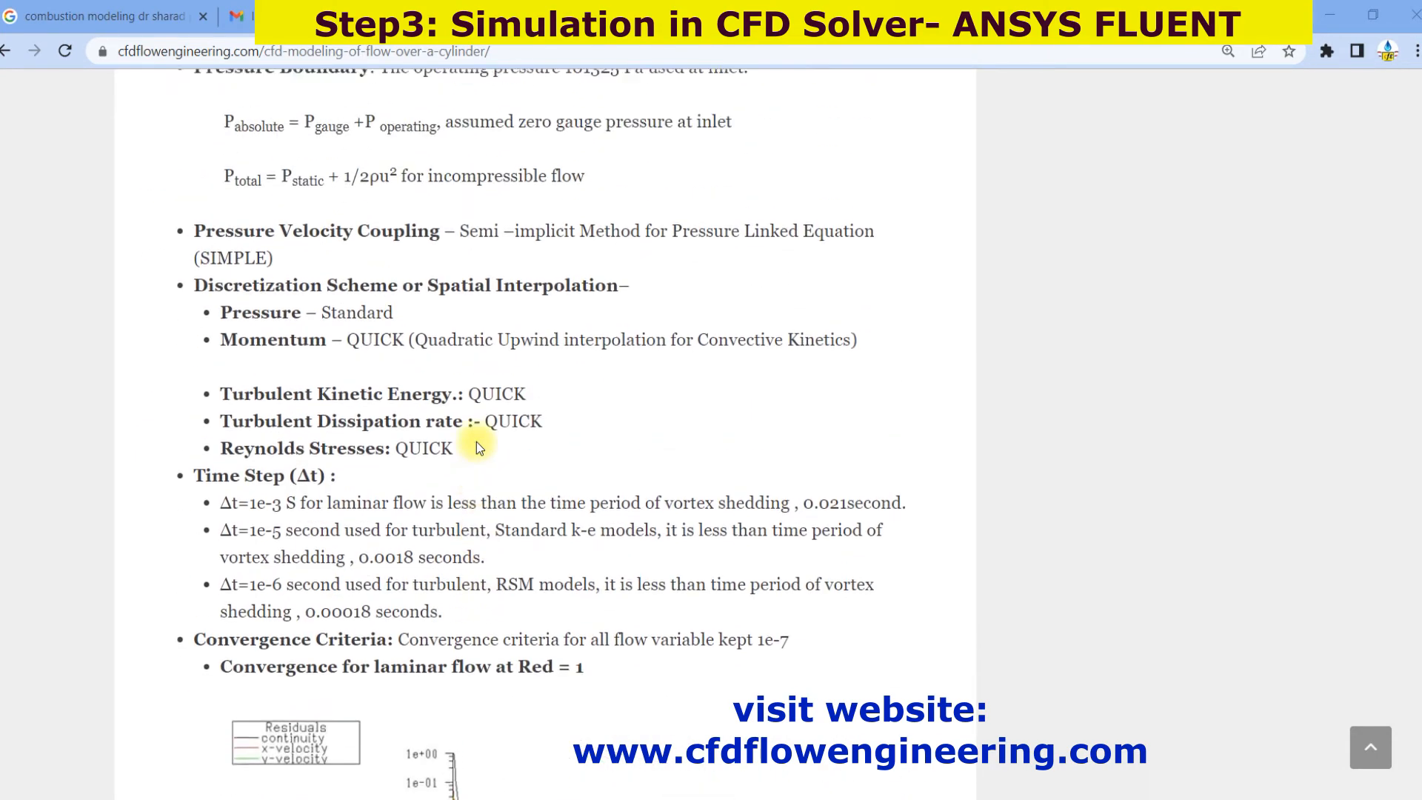
pyautogui.scroll(-6, 477, 441)
pyautogui.scroll(-20, 477, 441)
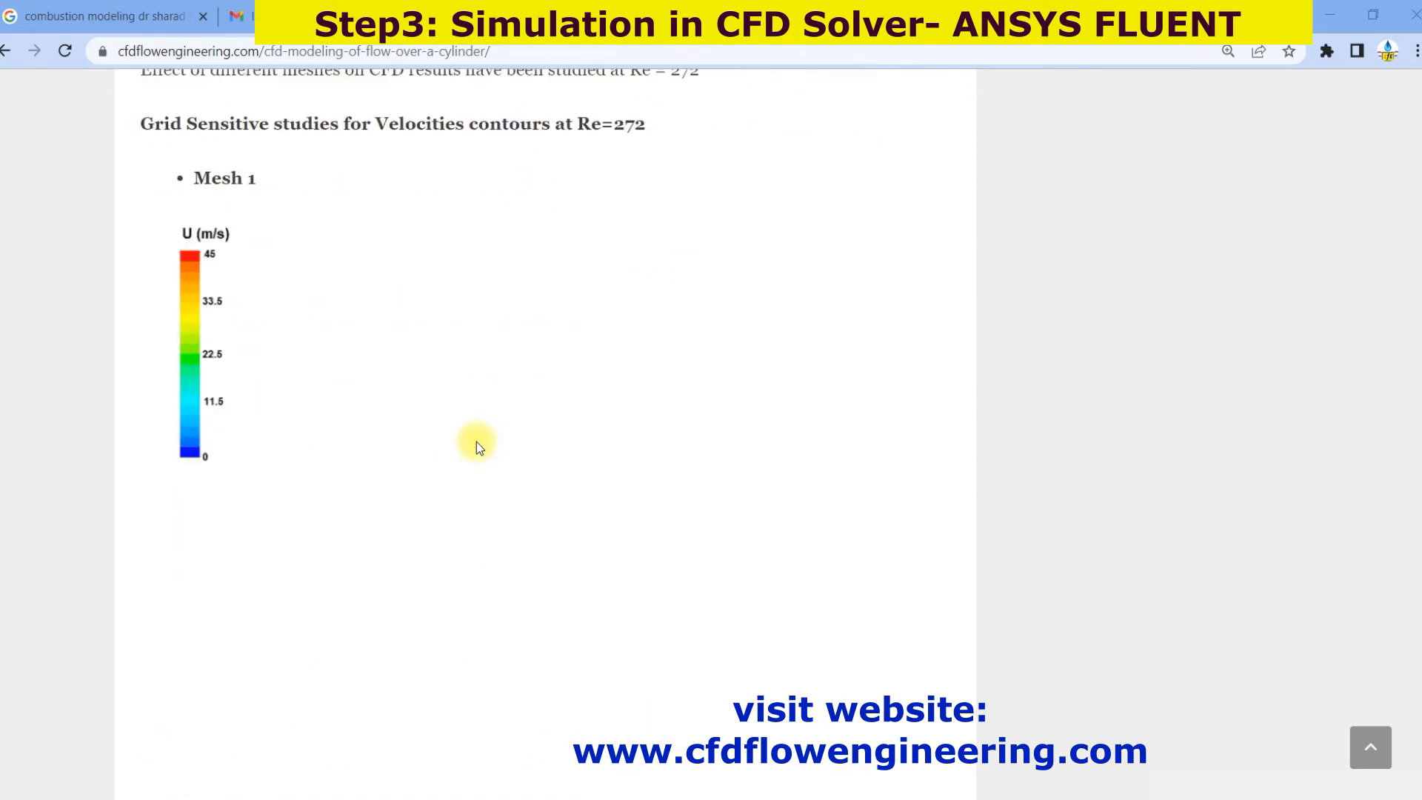
pyautogui.scroll(3, 477, 441)
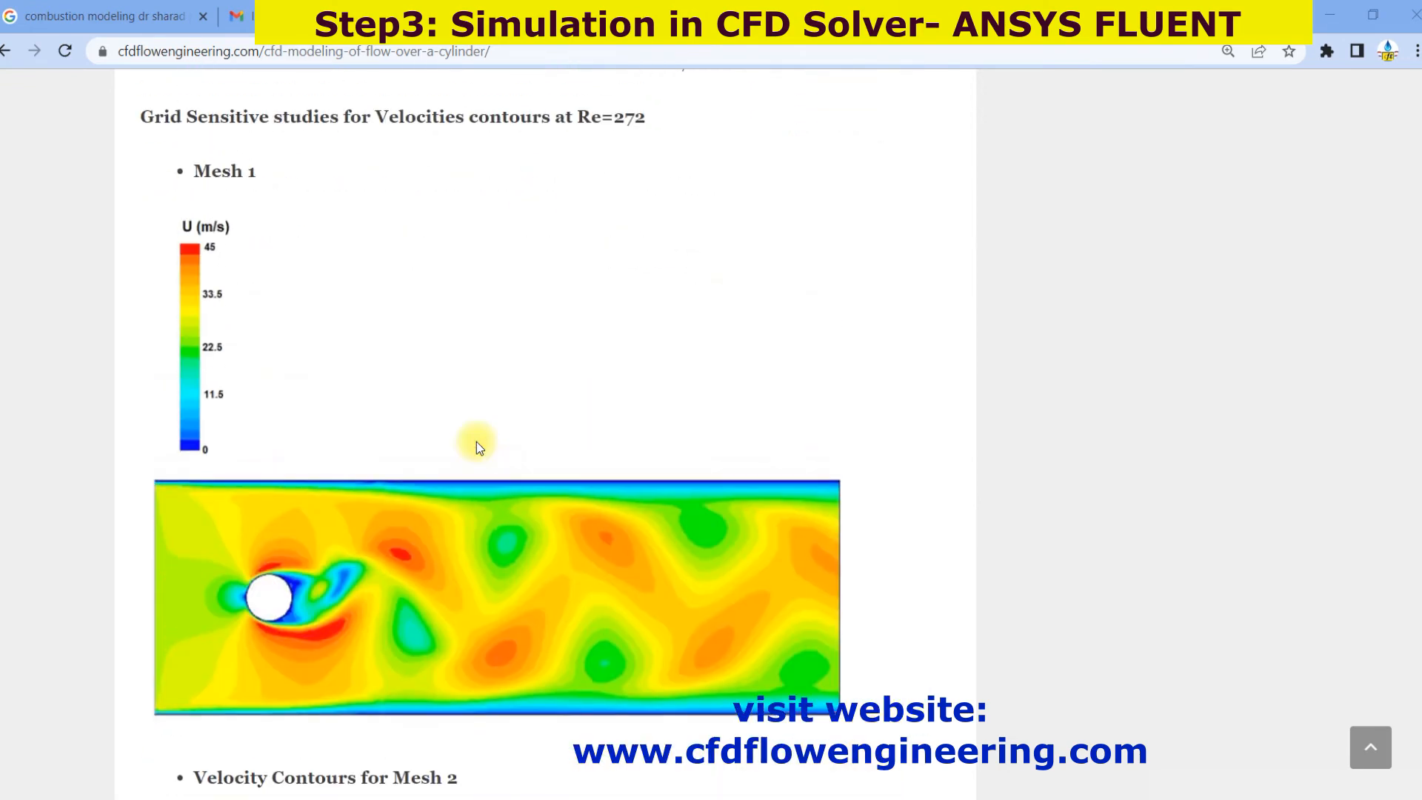
# Step: Examine the Grid Independence Study section and mark the heading for the grid-sensitivity velocity contours at Re=272
pyautogui.scroll(-4, 477, 441)
pyautogui.scroll(6, 691, 450)
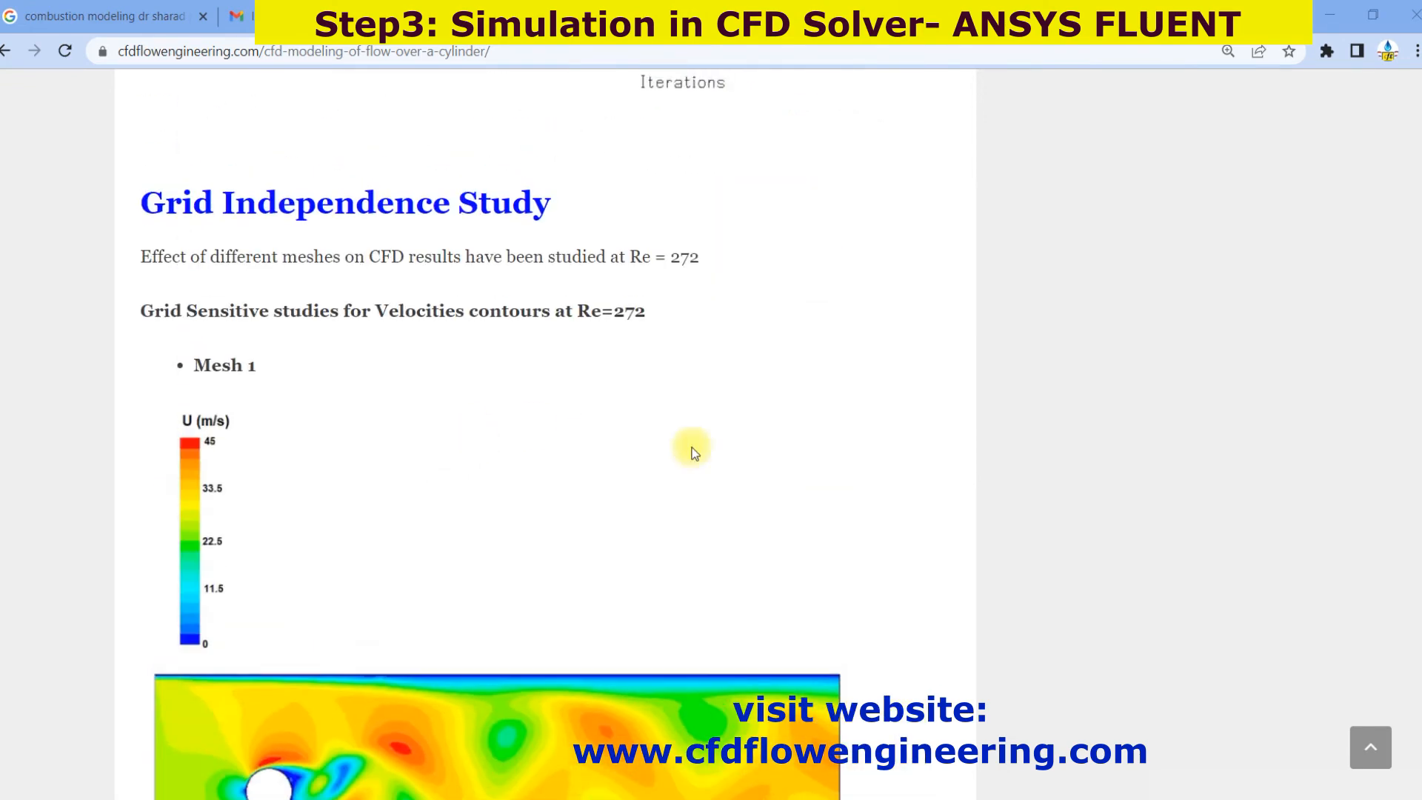
pyautogui.moveTo(650, 312); pyautogui.dragTo(662, 330)
pyautogui.click(681, 326)
pyautogui.moveTo(656, 314); pyautogui.dragTo(719, 316)
pyautogui.moveTo(618, 541)
pyautogui.mouseDown()
pyautogui.moveTo(629, 581)
pyautogui.moveTo(700, 548)
pyautogui.mouseUp()
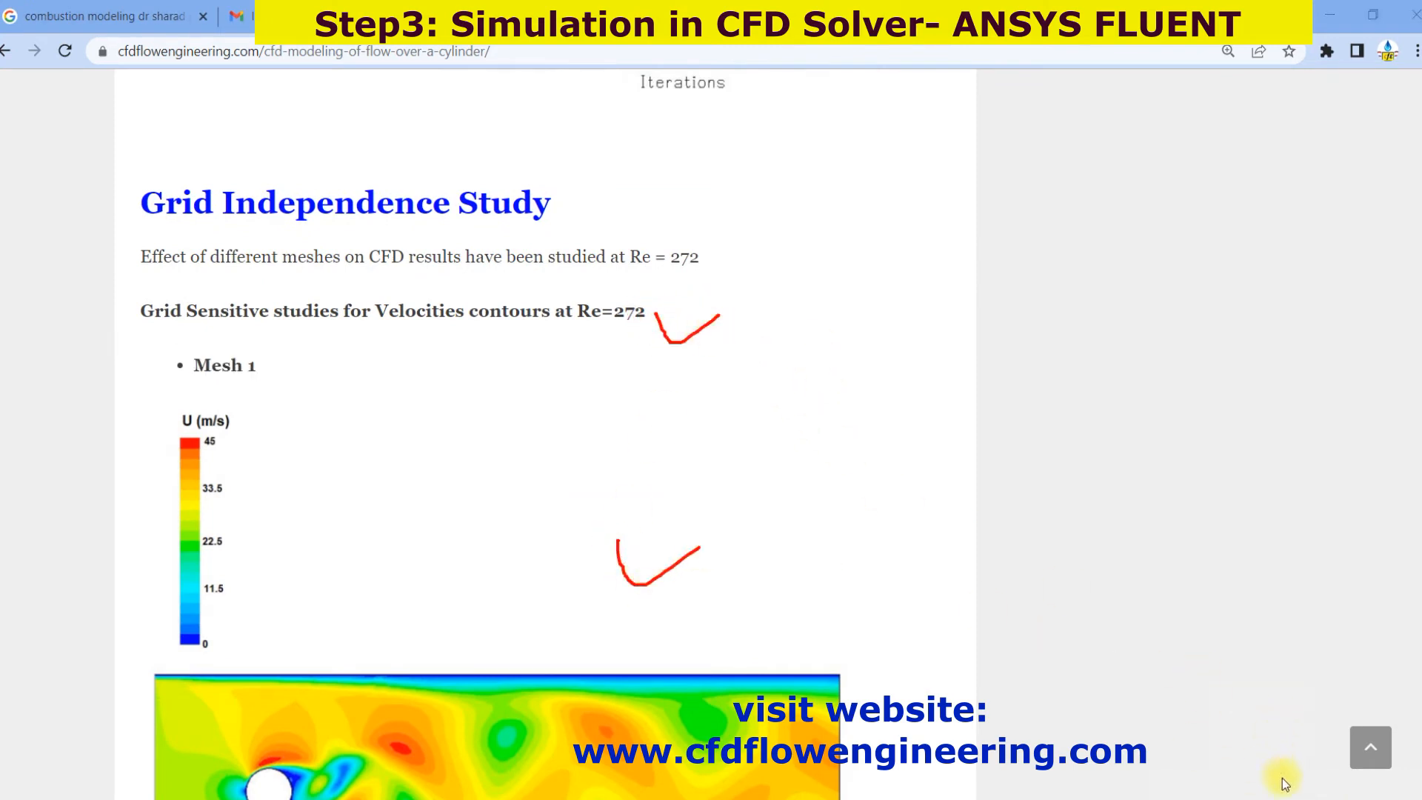
# Step: Review the article's laminar flow results at Re=272 and the turbulent results of the standard k-ε model at Re=2902
pyautogui.scroll(-20, 1086, 662)
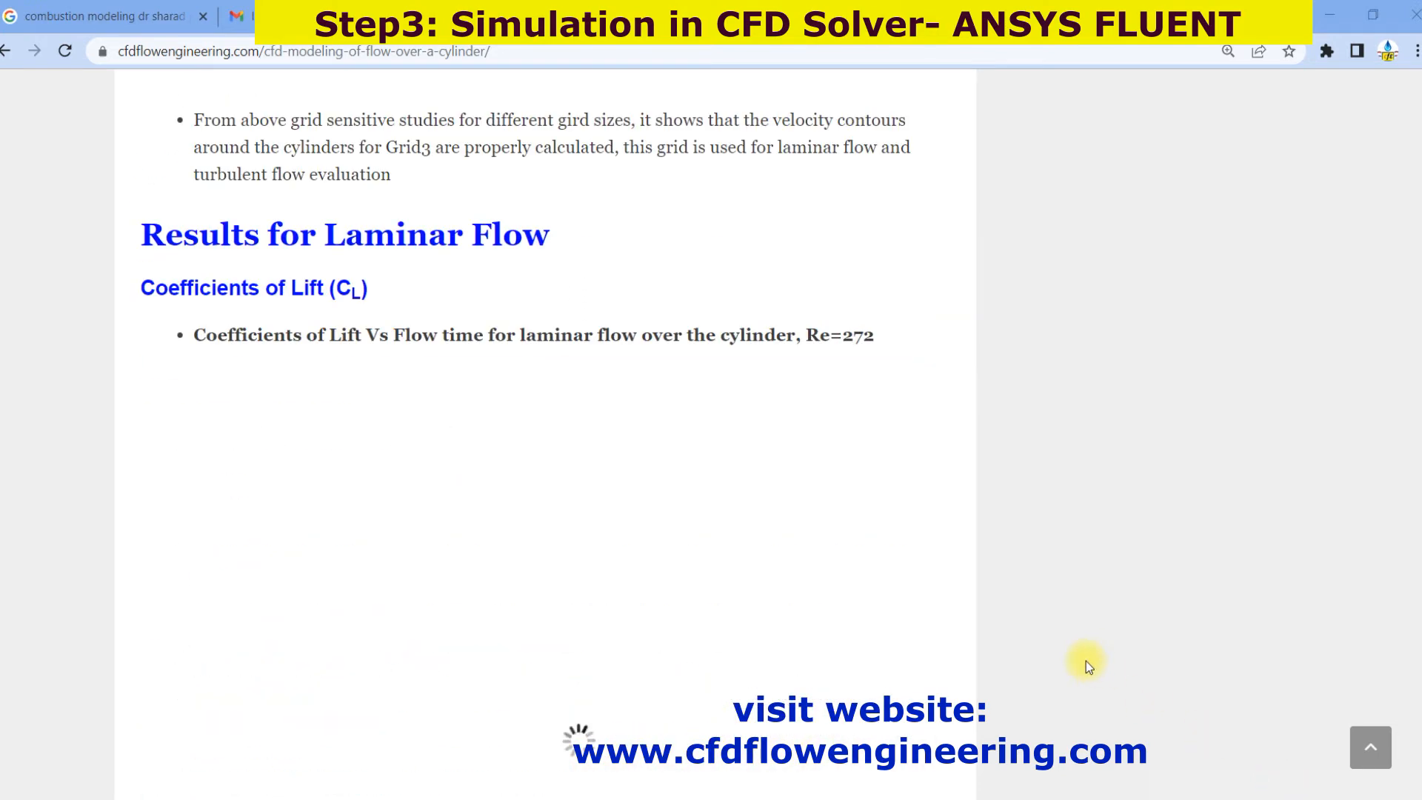
pyautogui.scroll(-5, 1086, 661)
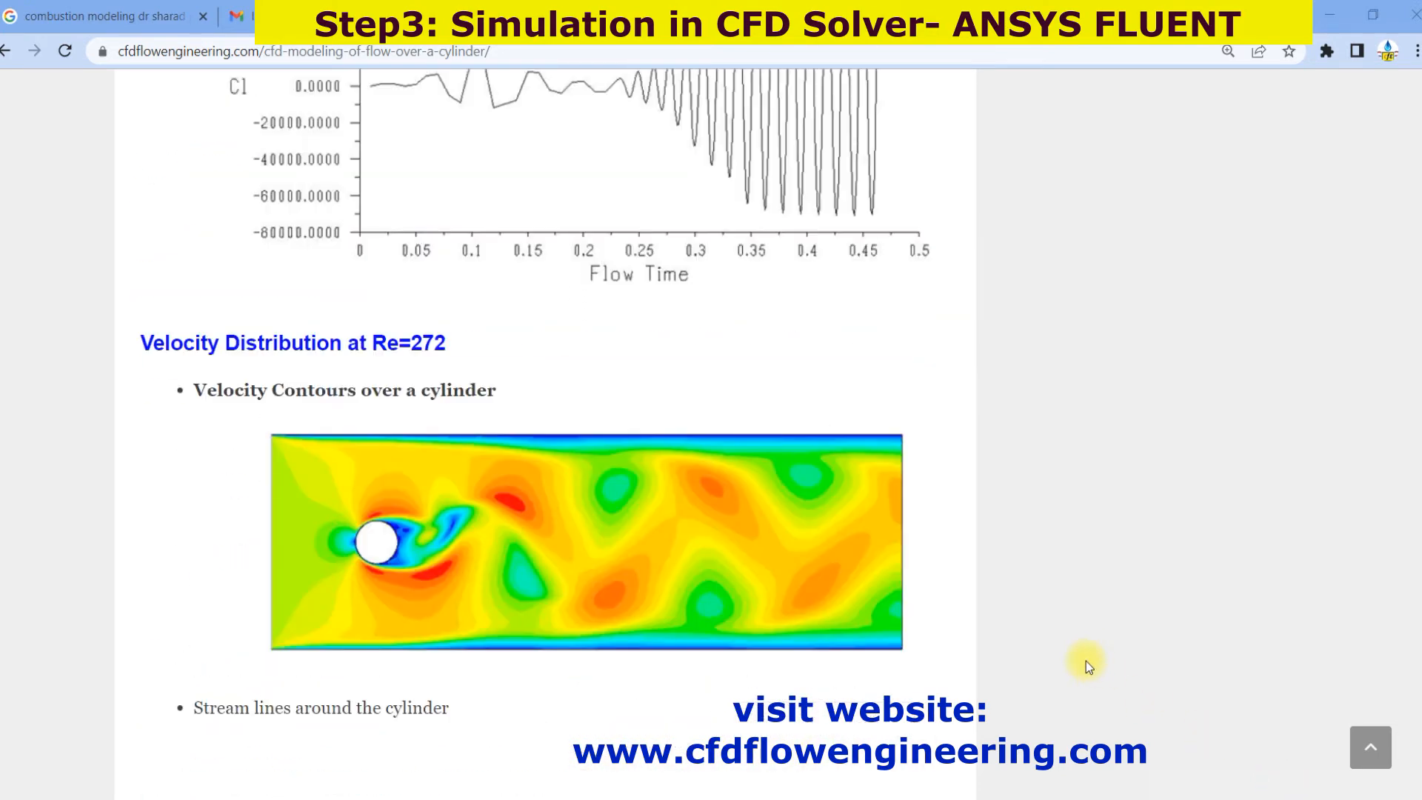
pyautogui.scroll(-6, 1086, 661)
pyautogui.scroll(-5, 1086, 661)
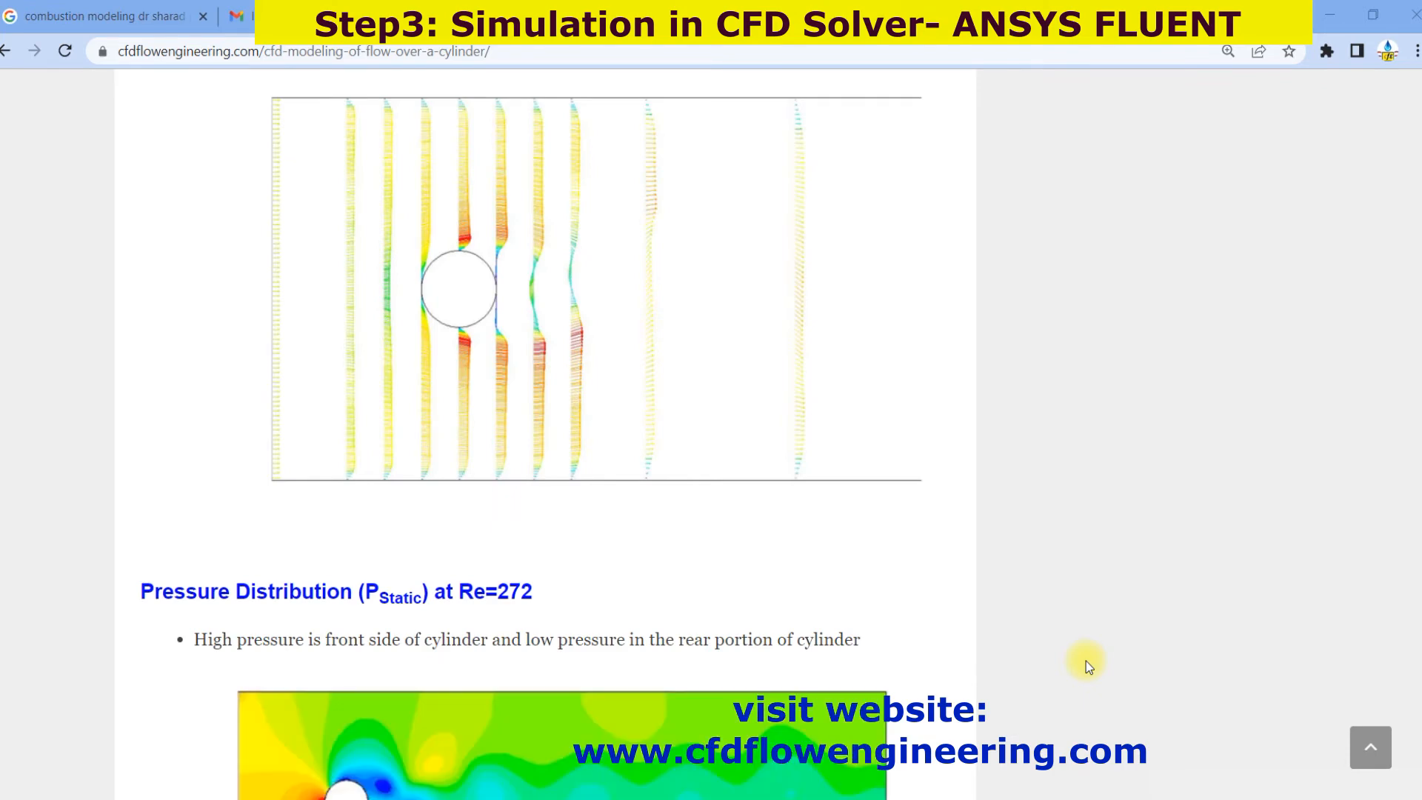
pyautogui.scroll(-4, 1086, 660)
pyautogui.scroll(-6, 1086, 661)
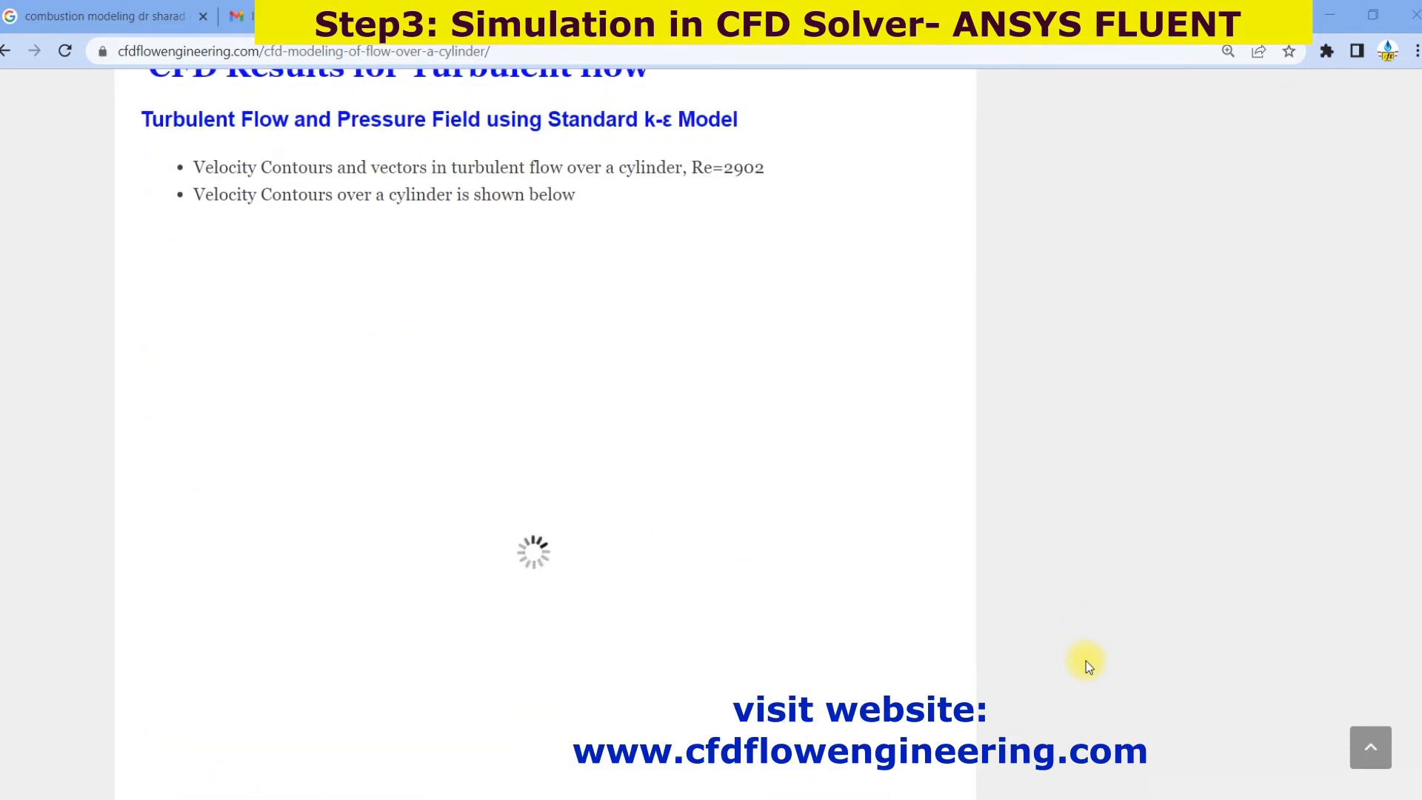
pyautogui.scroll(-4, 1086, 661)
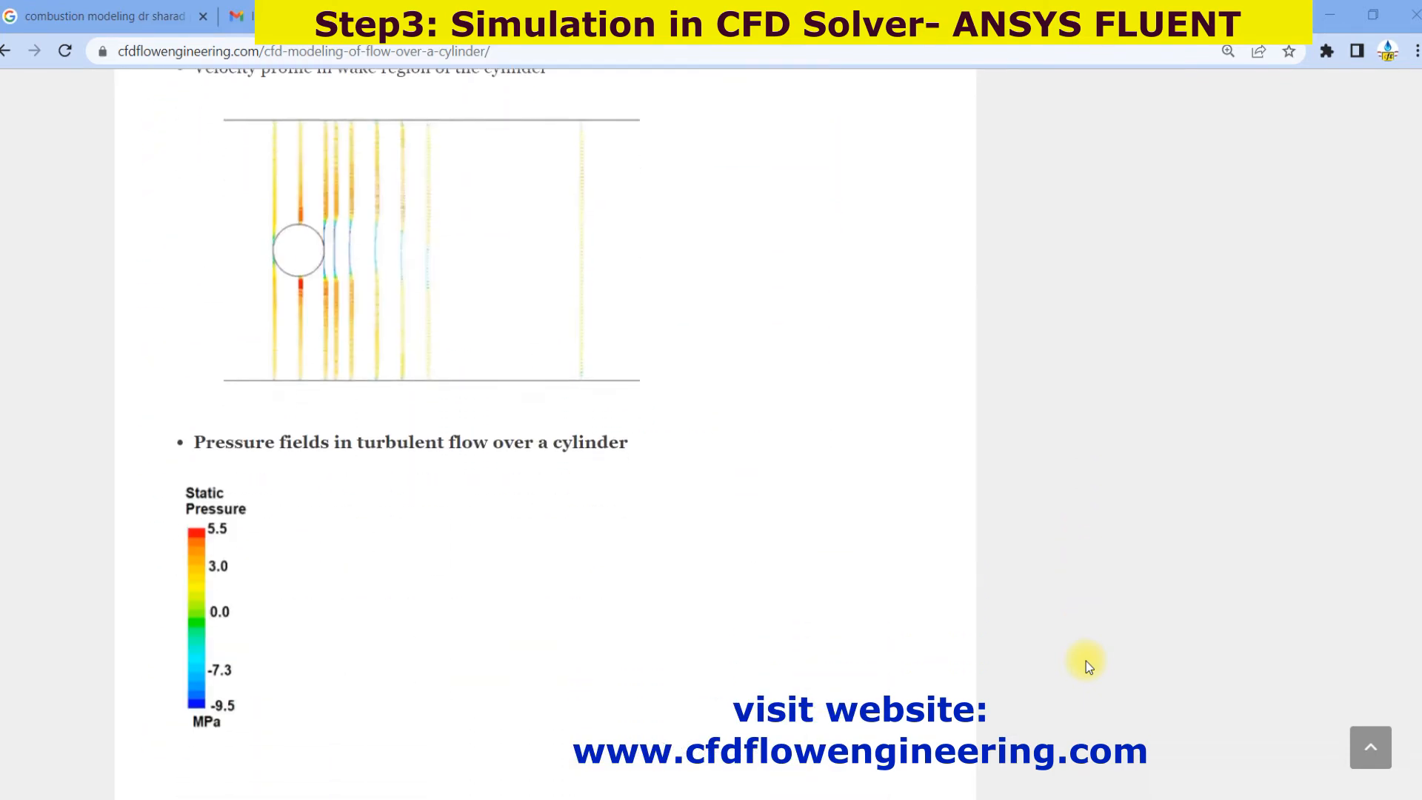
pyautogui.scroll(-6, 1086, 660)
pyautogui.scroll(-10, 1086, 661)
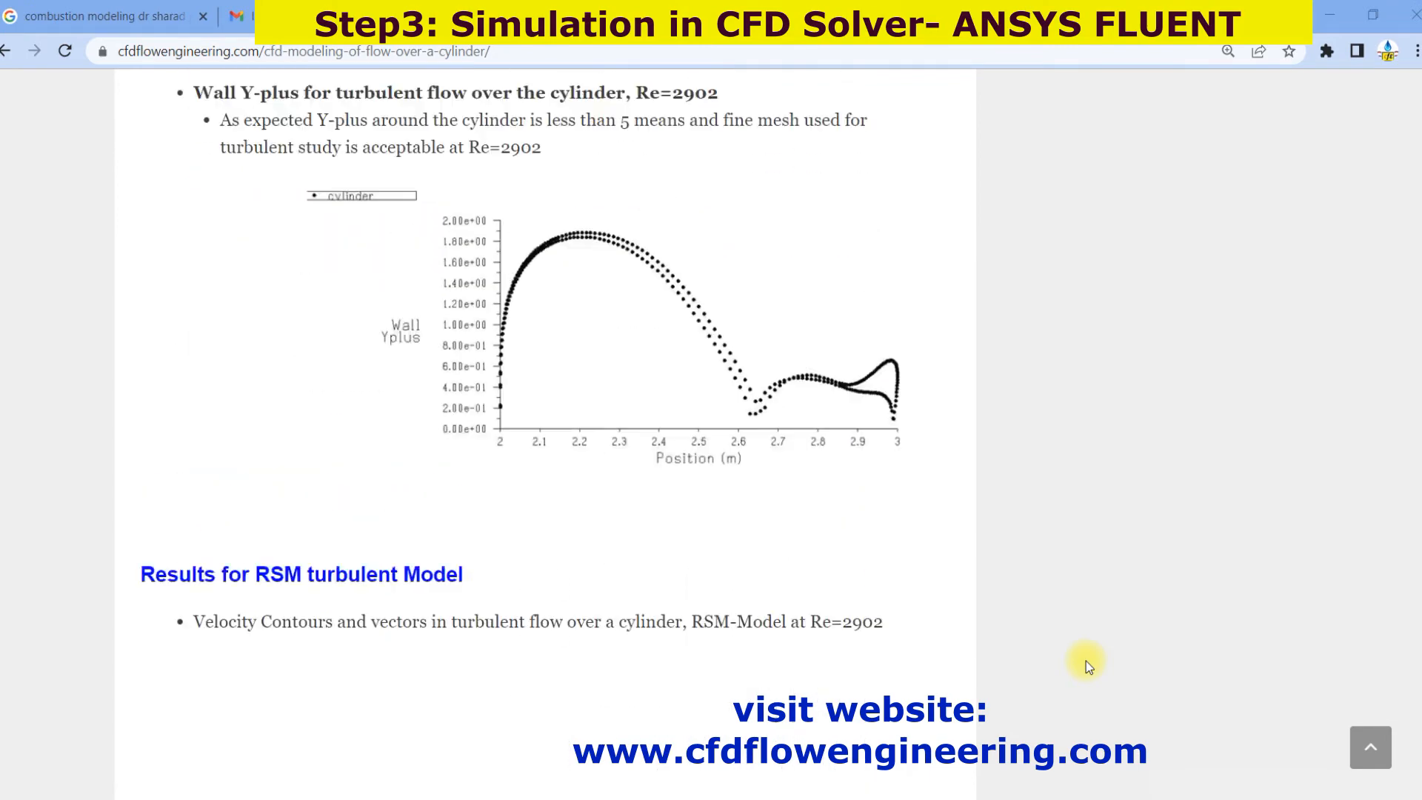
# Step: Examine the turbulent wall Y-plus plot at Re=2902 and the RSM model's velocity contours, marking the relevant parts
pyautogui.scroll(3, 1086, 661)
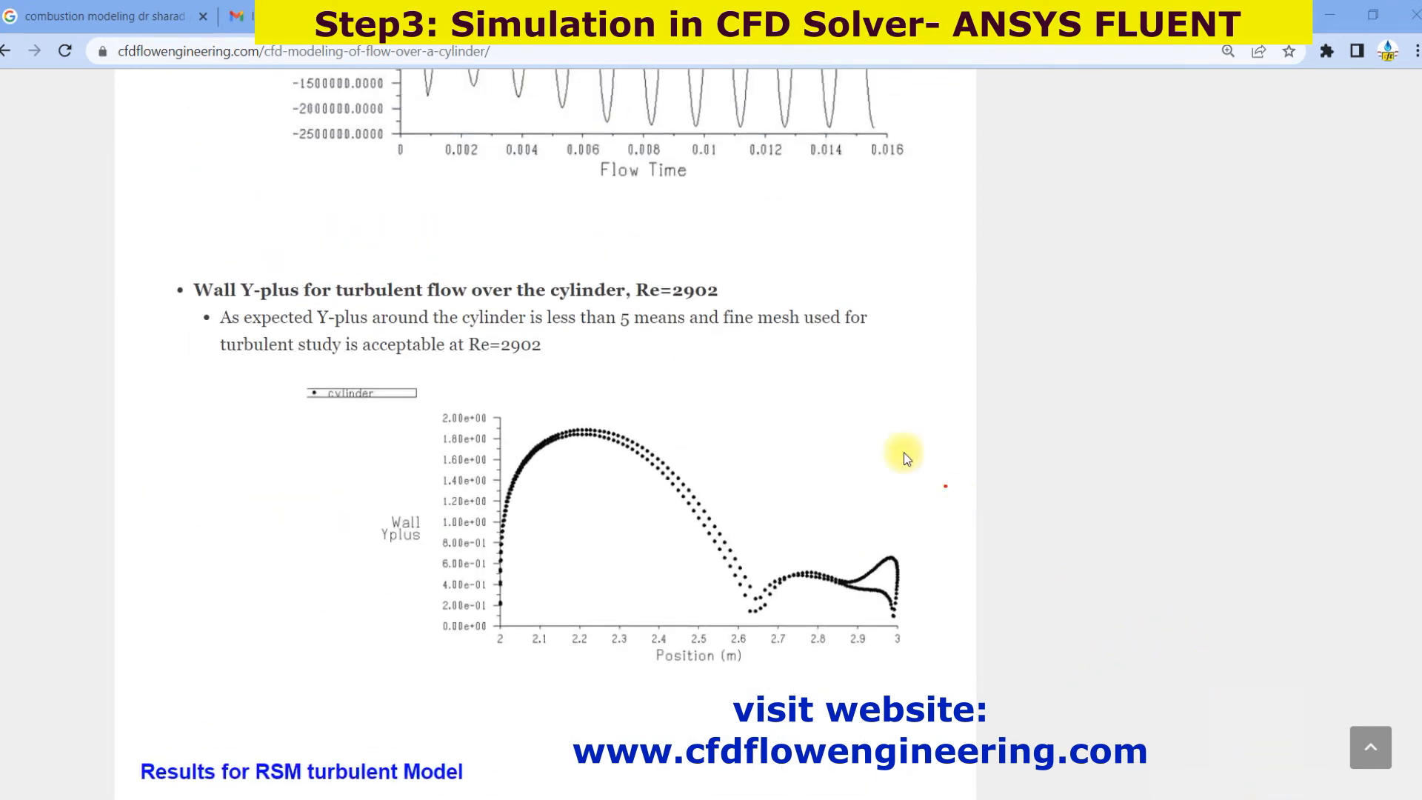
pyautogui.moveTo(733, 263); pyautogui.dragTo(826, 258)
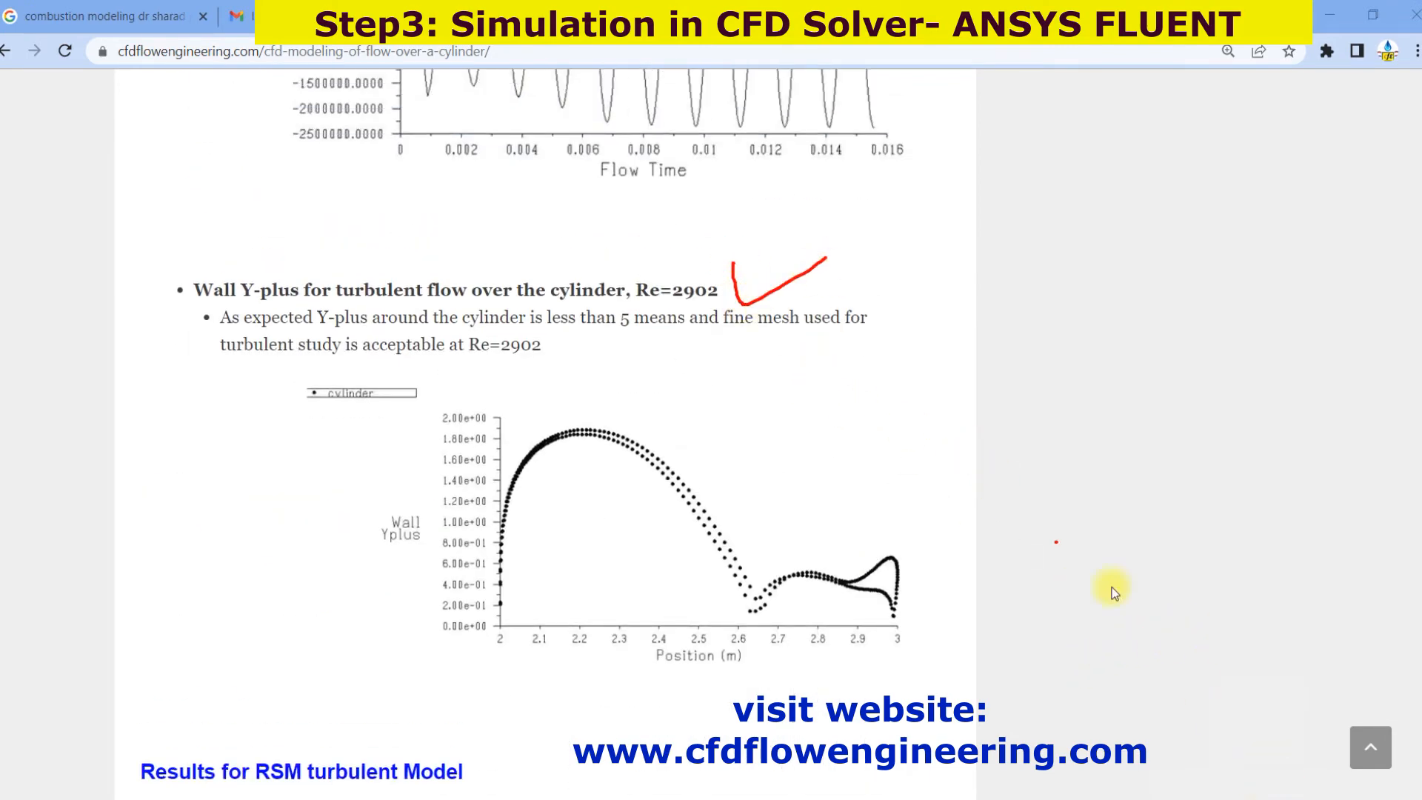
pyautogui.scroll(-11, 1020, 659)
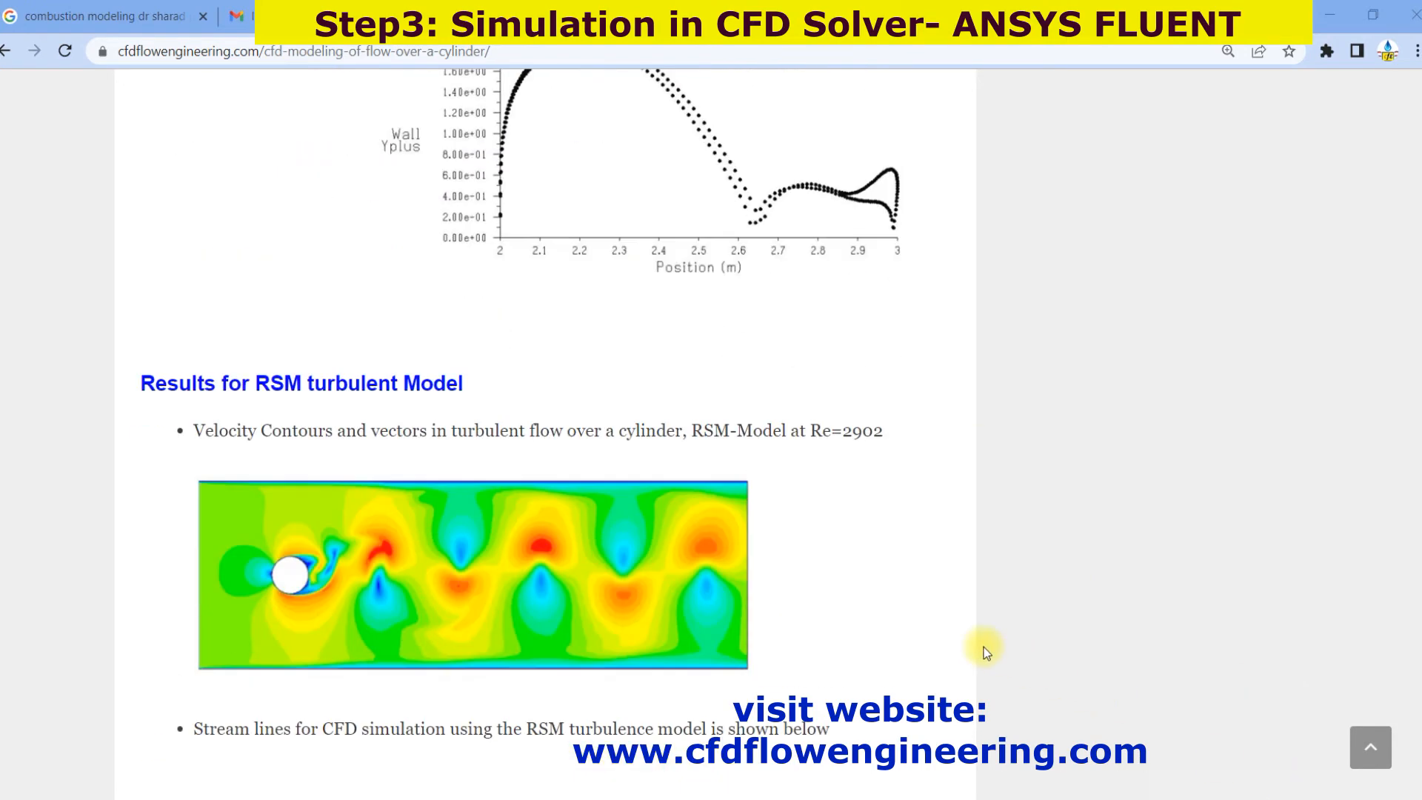
pyautogui.scroll(2, 808, 522)
pyautogui.moveTo(707, 339); pyautogui.dragTo(868, 451)
pyautogui.scroll(-5, 1099, 651)
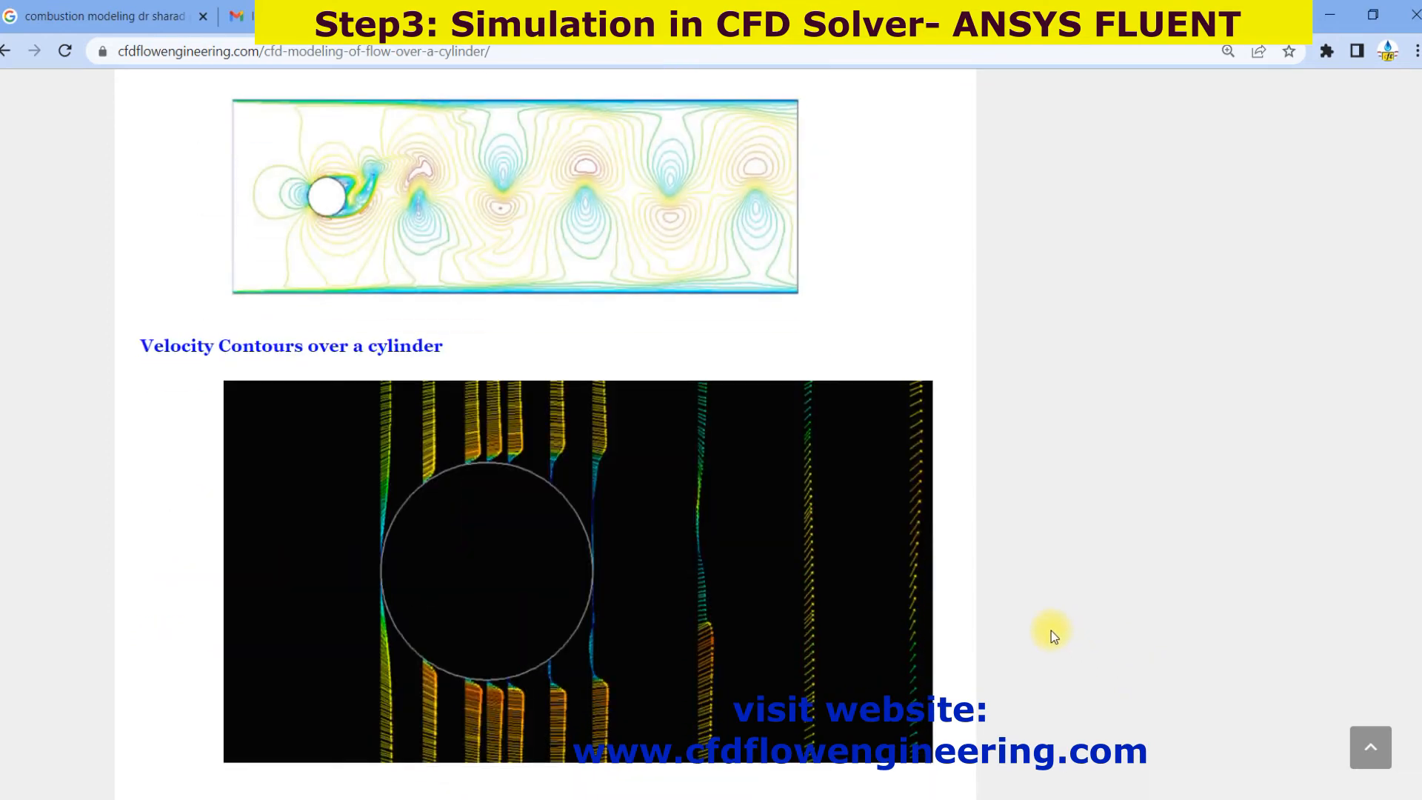
# Step: Mark the RSM velocity profiles before, across and behind the cylinder, and continue to the RSM wall Y-plus section
pyautogui.moveTo(599, 534); pyautogui.dragTo(699, 512)
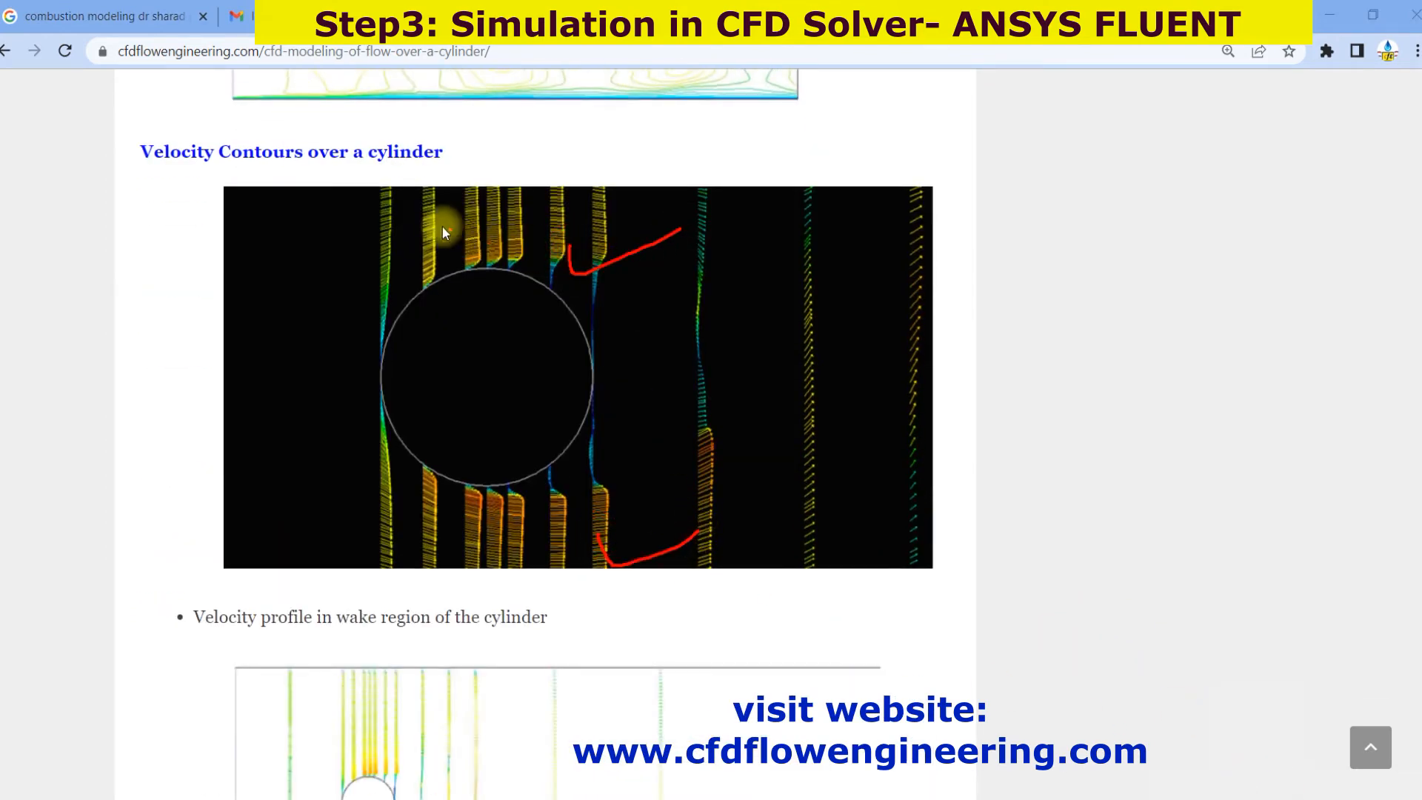
pyautogui.moveTo(395, 176); pyautogui.dragTo(380, 524)
pyautogui.moveTo(481, 196); pyautogui.dragTo(482, 597)
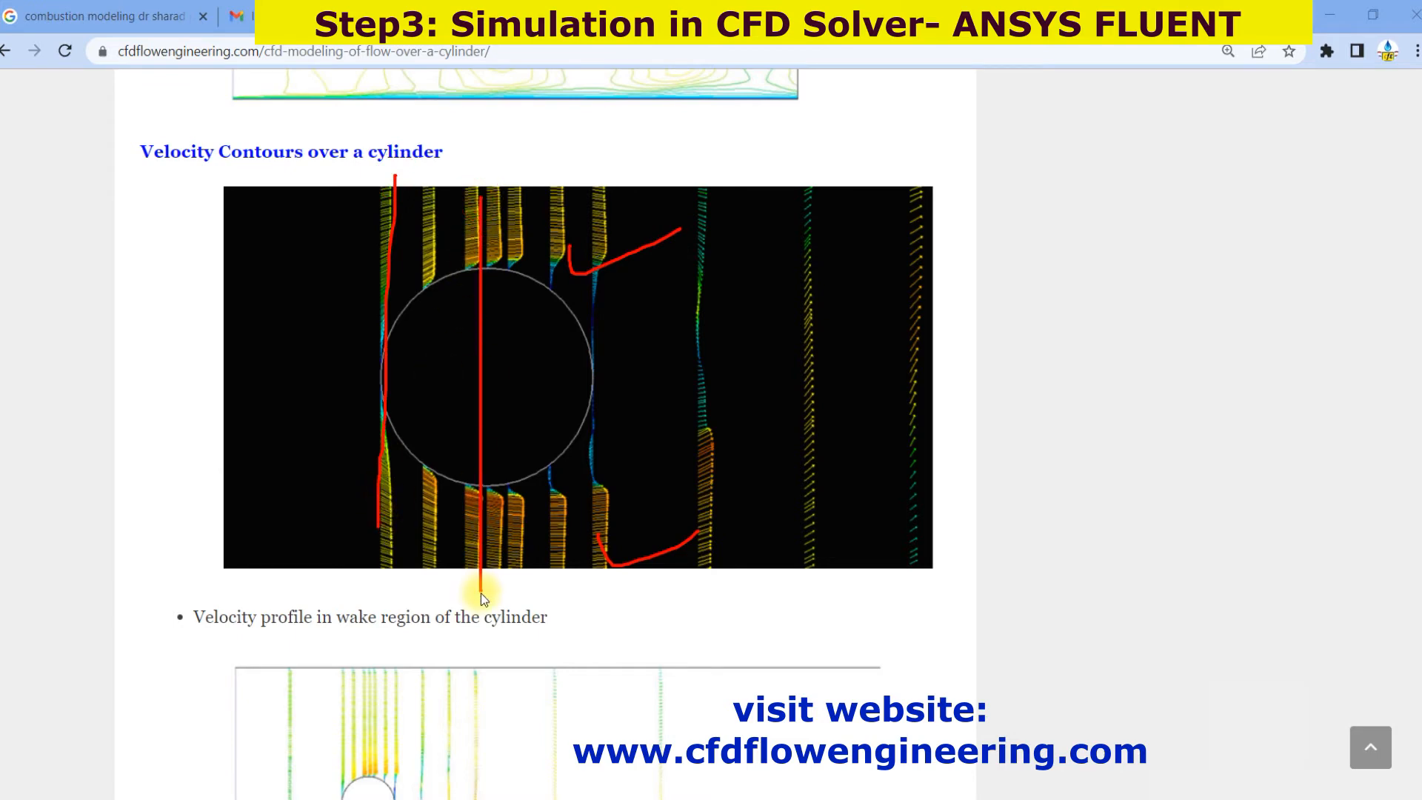
pyautogui.moveTo(668, 209); pyautogui.dragTo(668, 572)
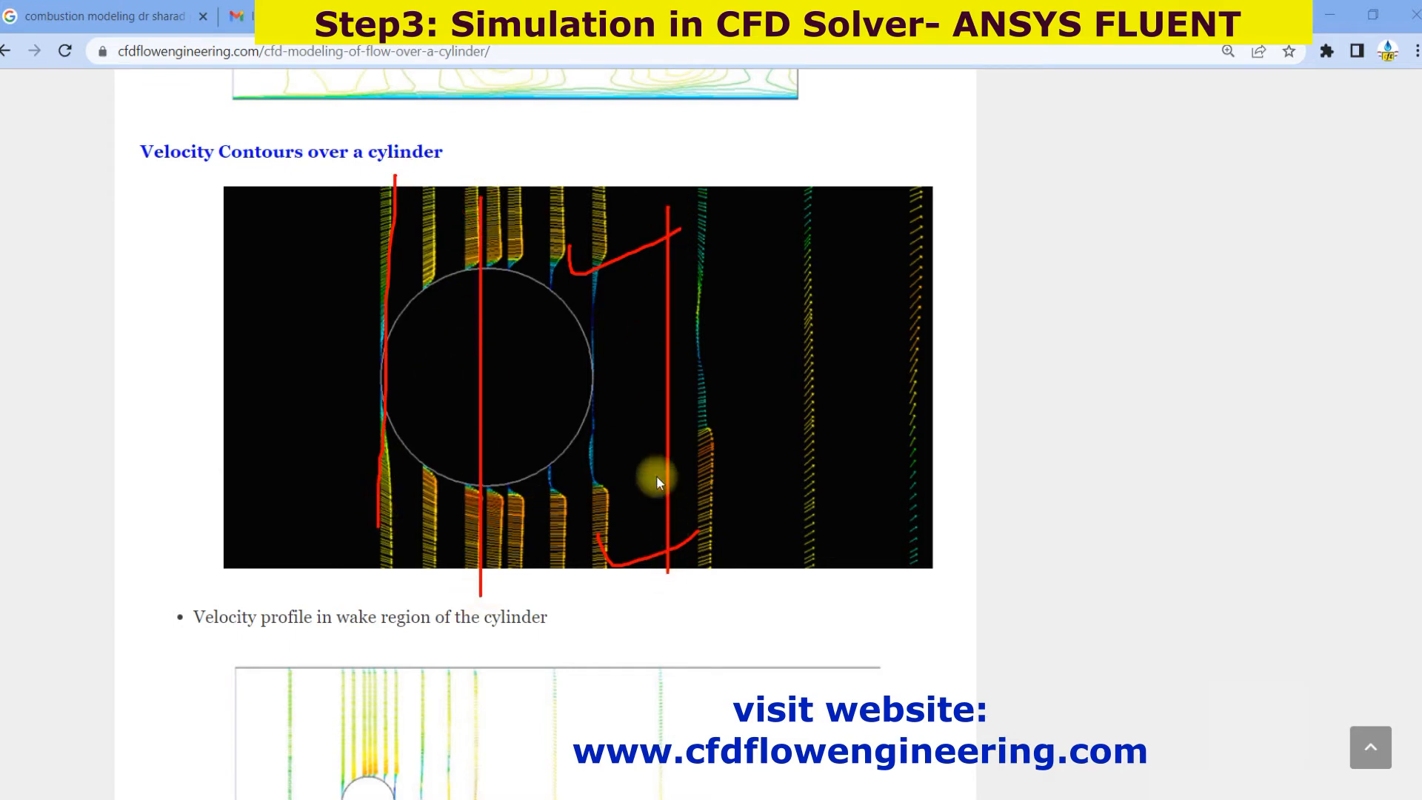
pyautogui.moveTo(597, 237); pyautogui.dragTo(594, 286)
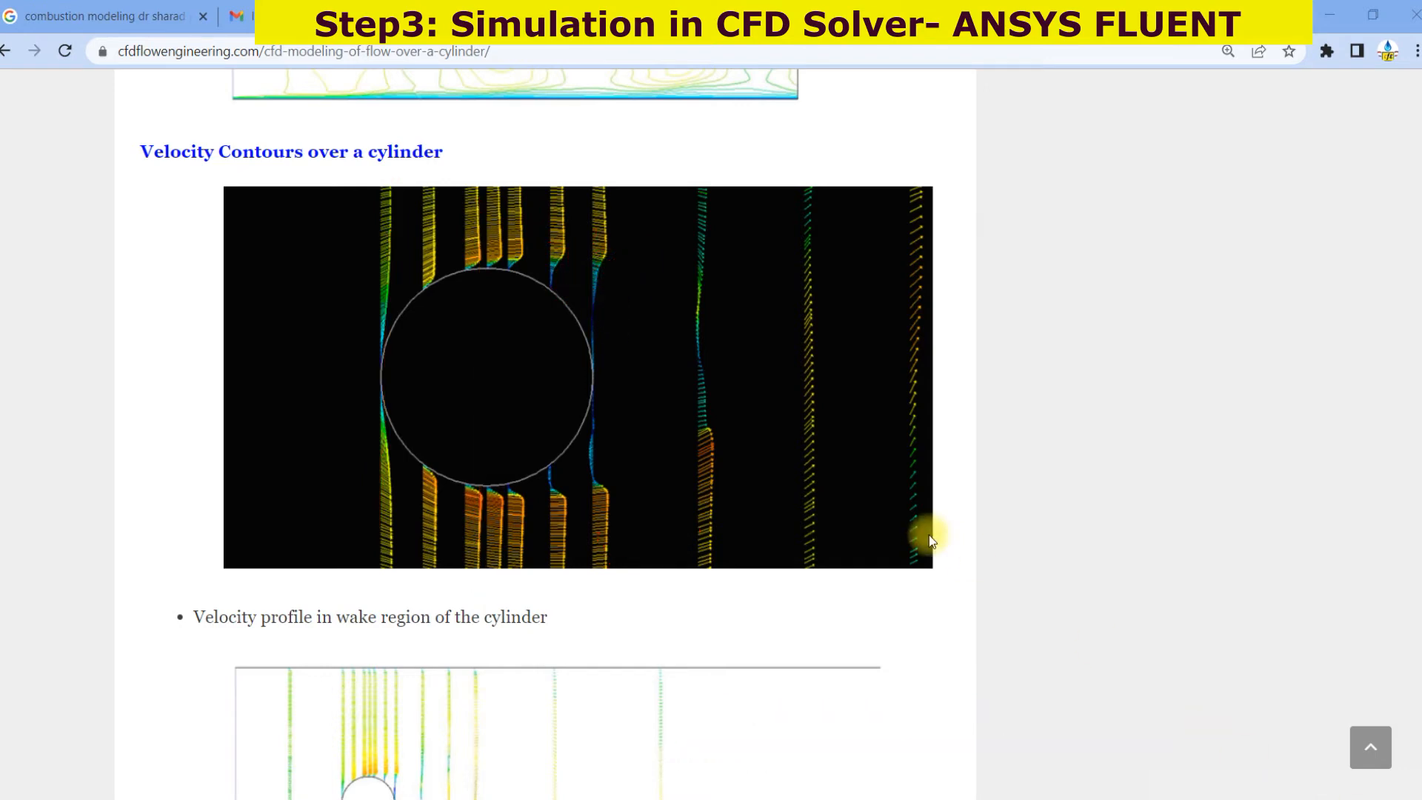
pyautogui.scroll(-15, 931, 538)
pyautogui.scroll(-7, 929, 535)
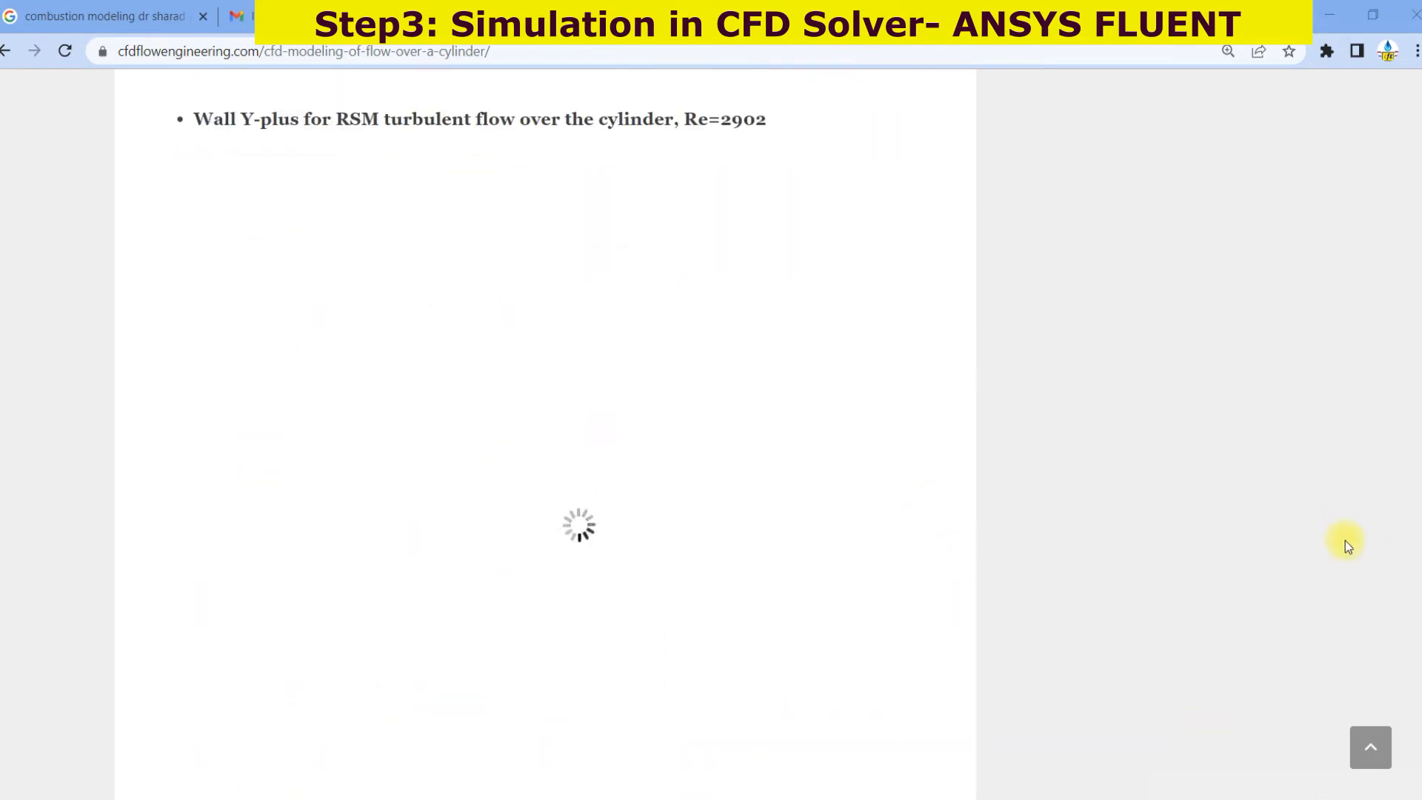
# Step: Open the CFD Flow Engineering YouTube channel linked at the end of the article page and look over its uploads
pyautogui.moveTo(1421, 699); pyautogui.dragTo(1421, 687)
pyautogui.moveTo(1421, 585); pyautogui.dragTo(1421, 770)
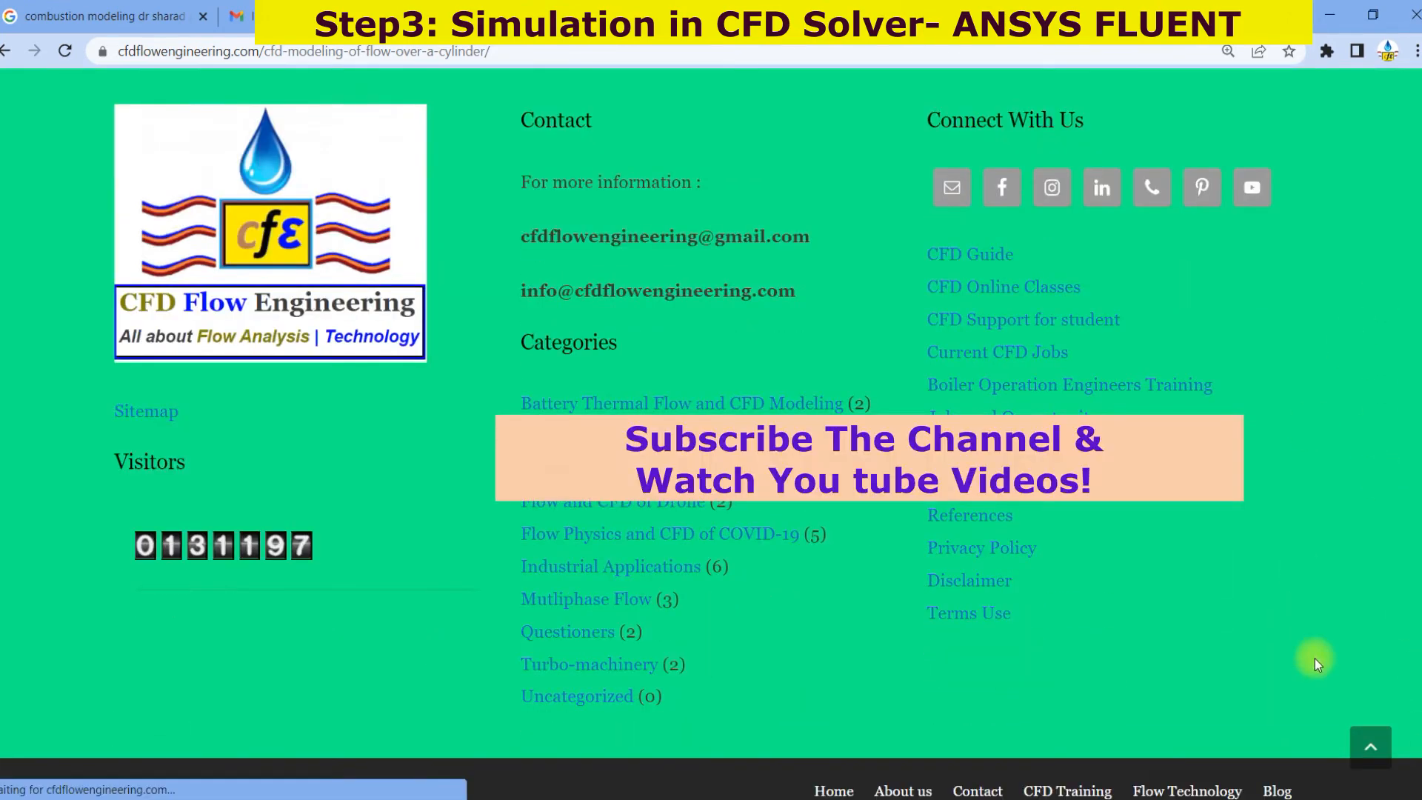
pyautogui.click(1249, 200)
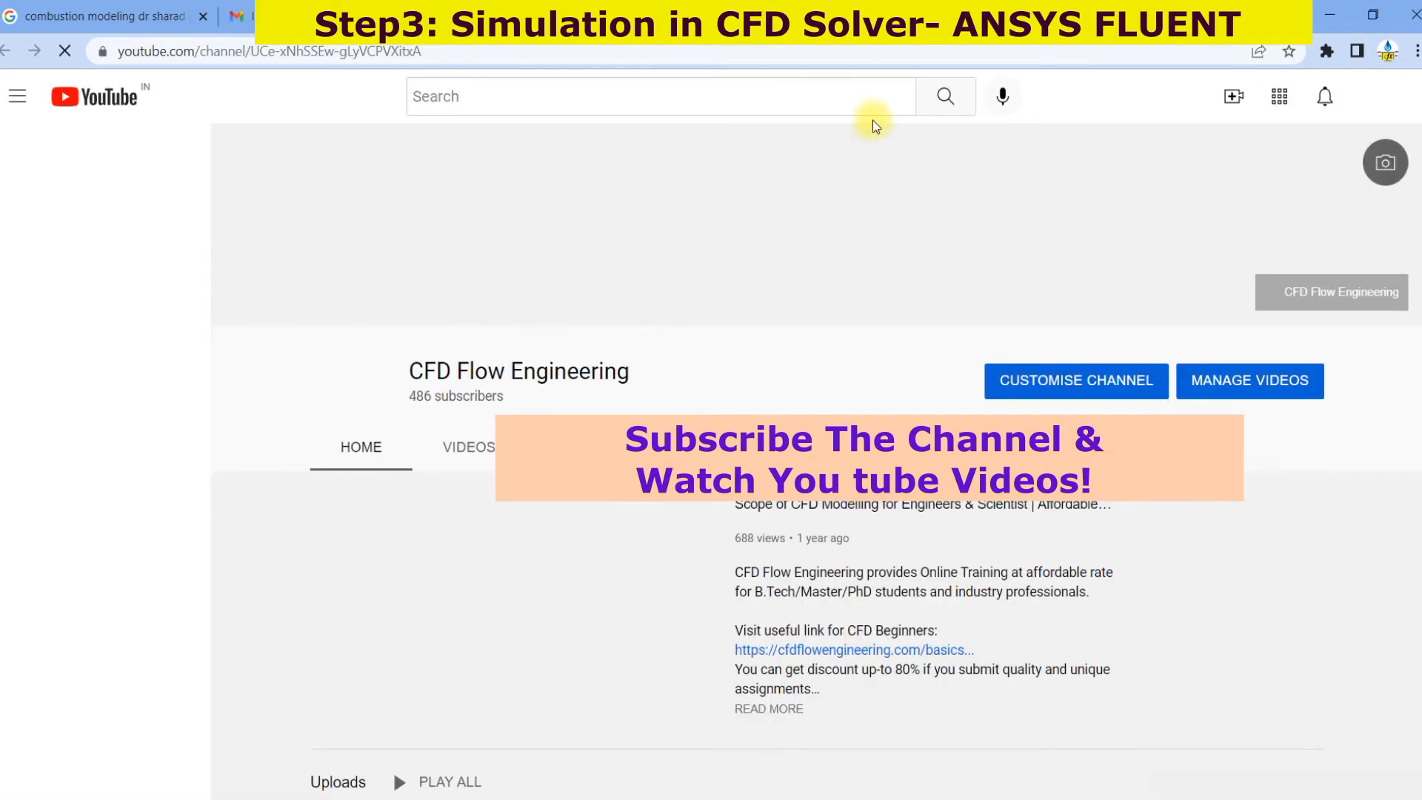
pyautogui.click(338, 514)
pyautogui.scroll(-1, 393, 575)
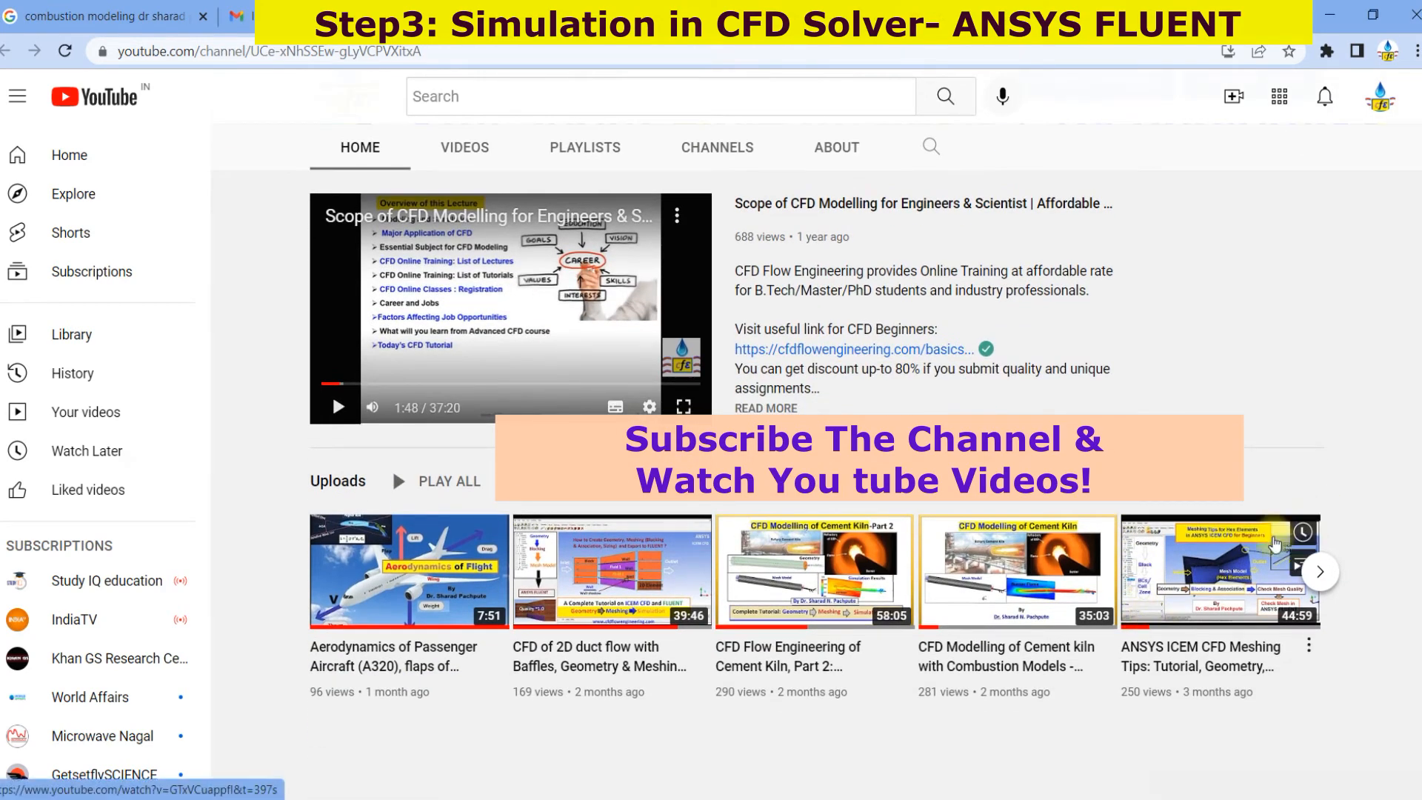
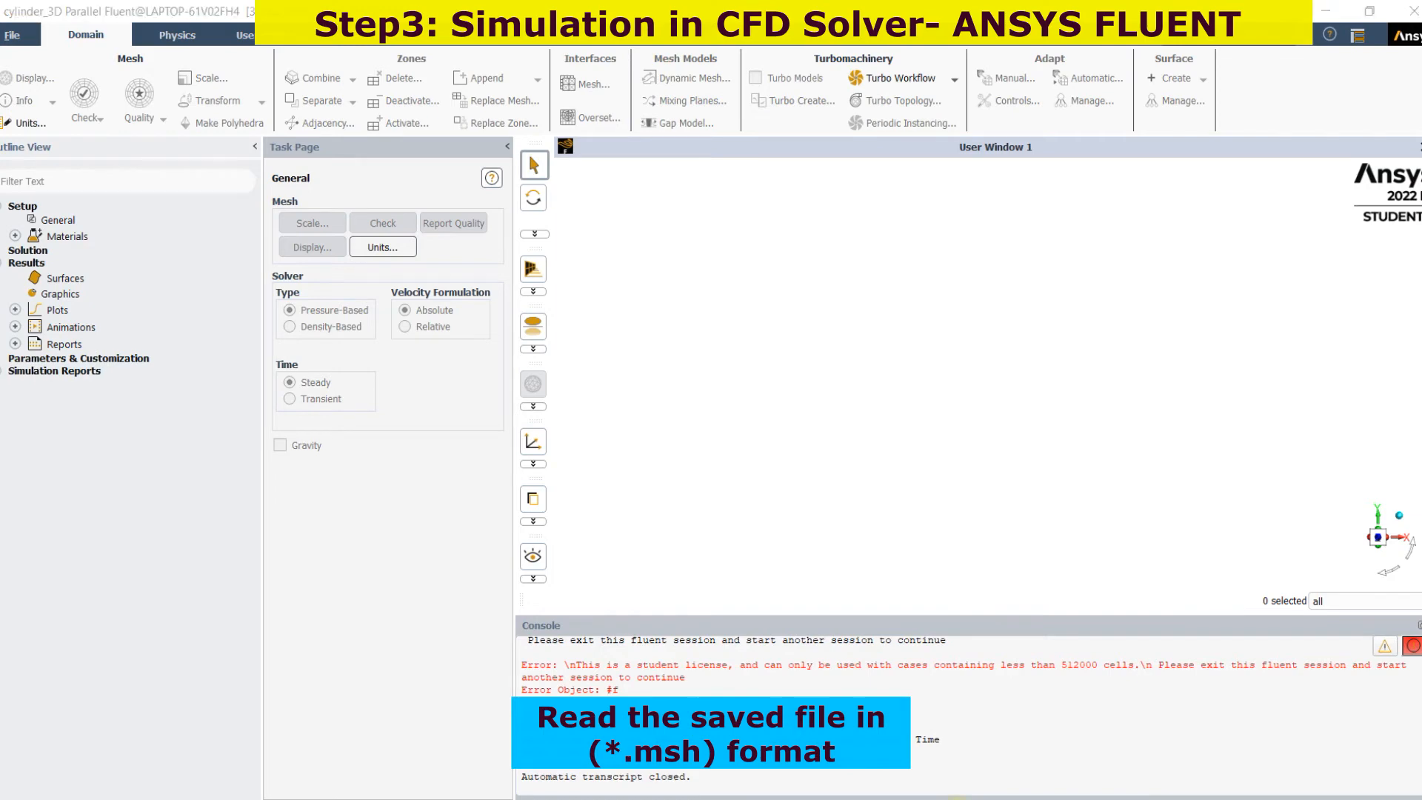
# Step: Switch to Workbench, open the project's mesh in Meshing and show the mesh statistics with node and element counts
pyautogui.doubleClick(889, 235)
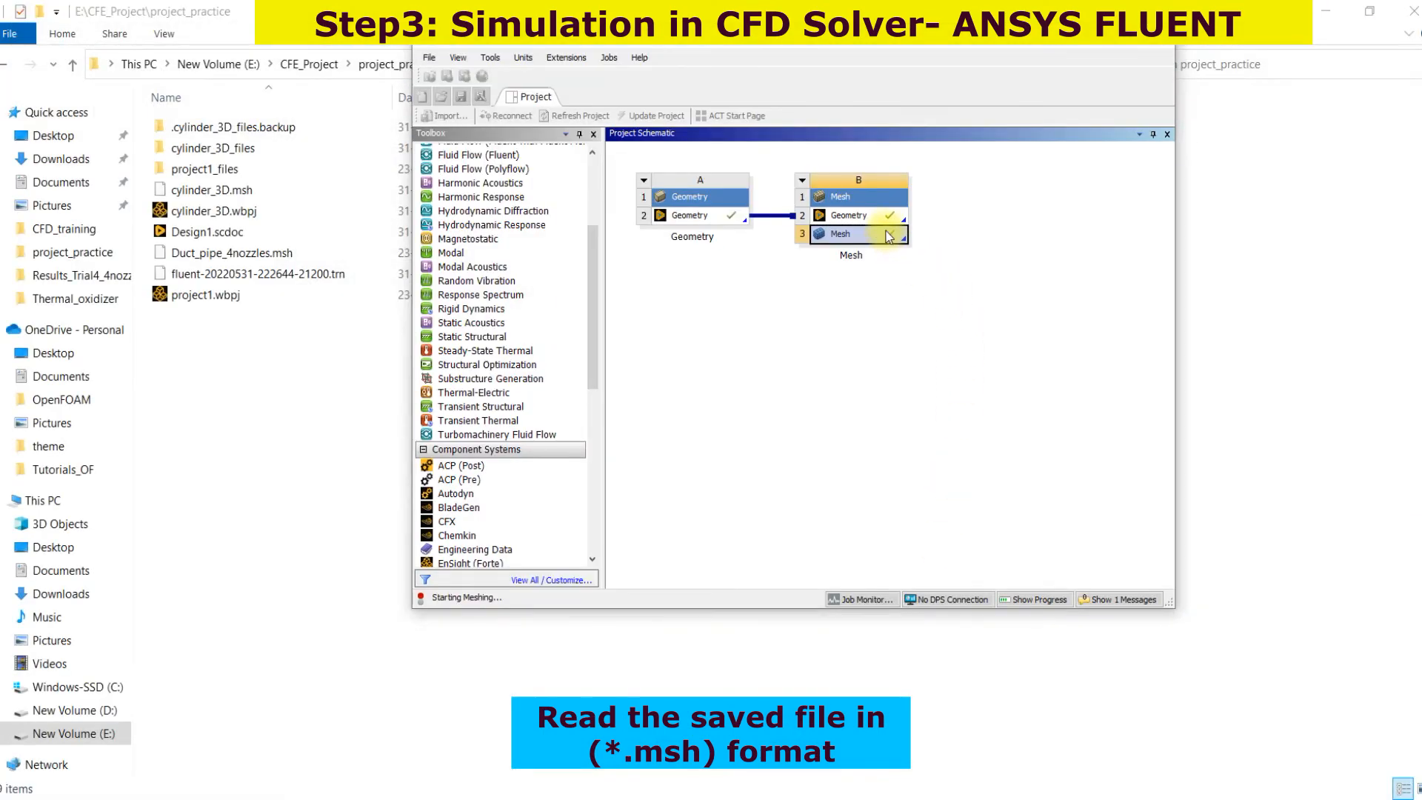
pyautogui.click(1105, 315)
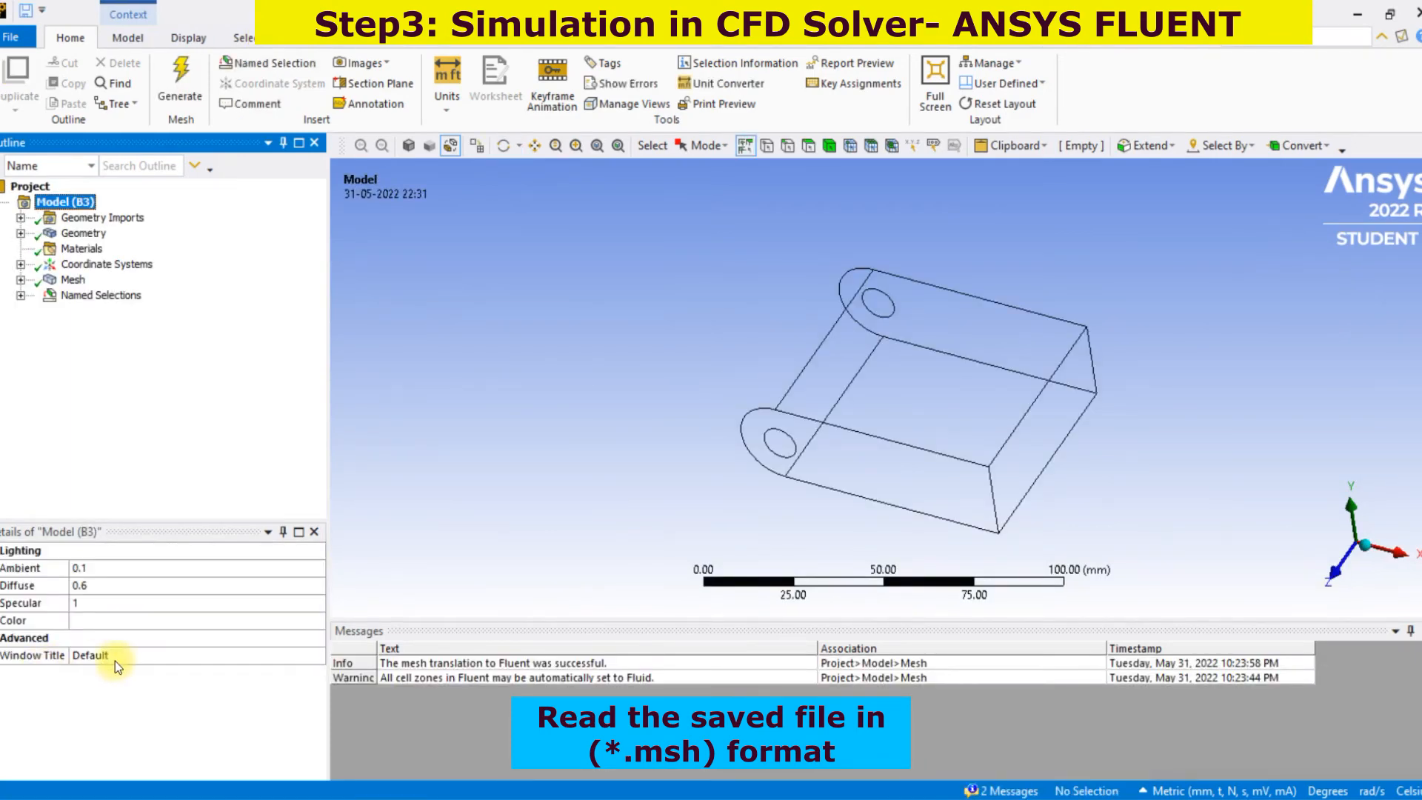
pyautogui.click(65, 281)
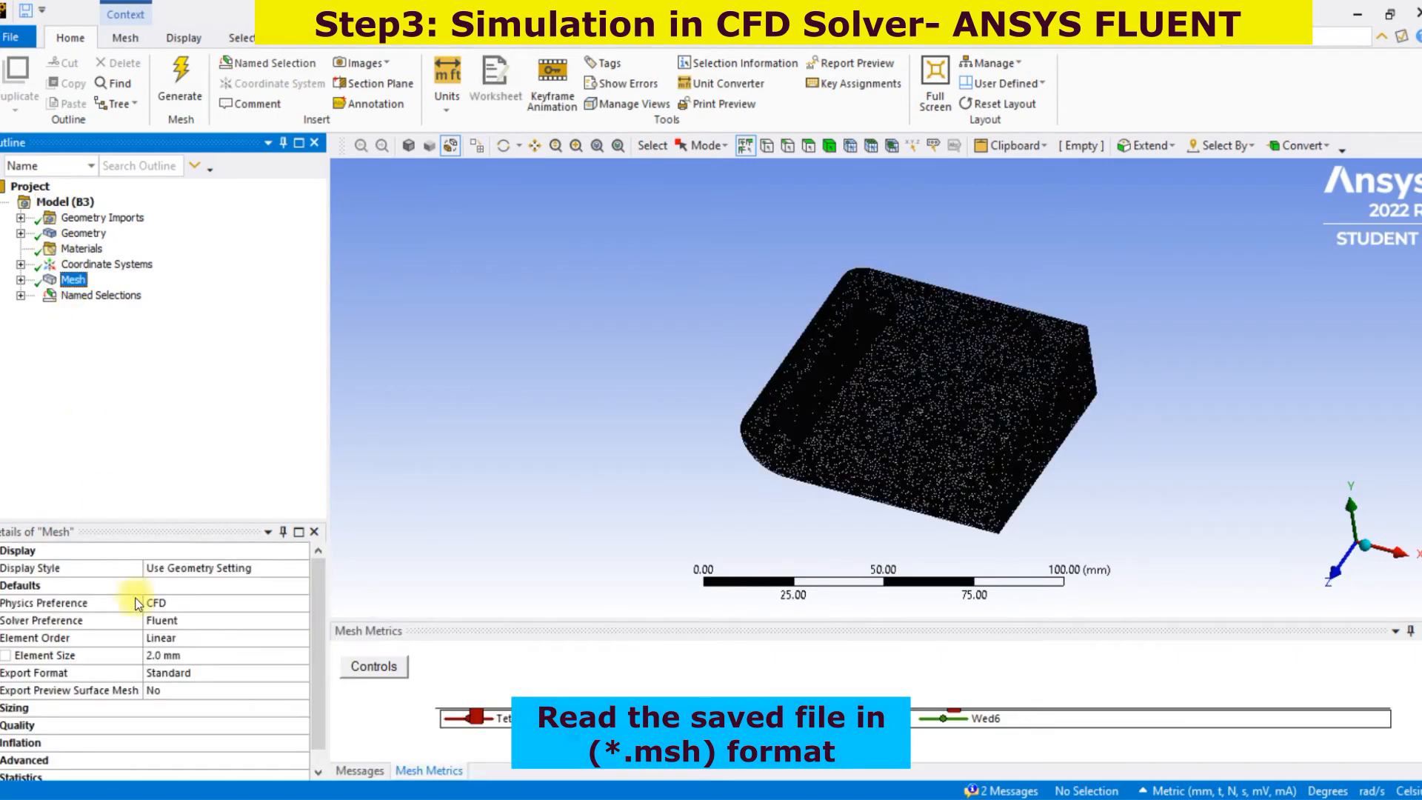
pyautogui.moveTo(315, 699); pyautogui.dragTo(316, 779)
pyautogui.click(18, 761)
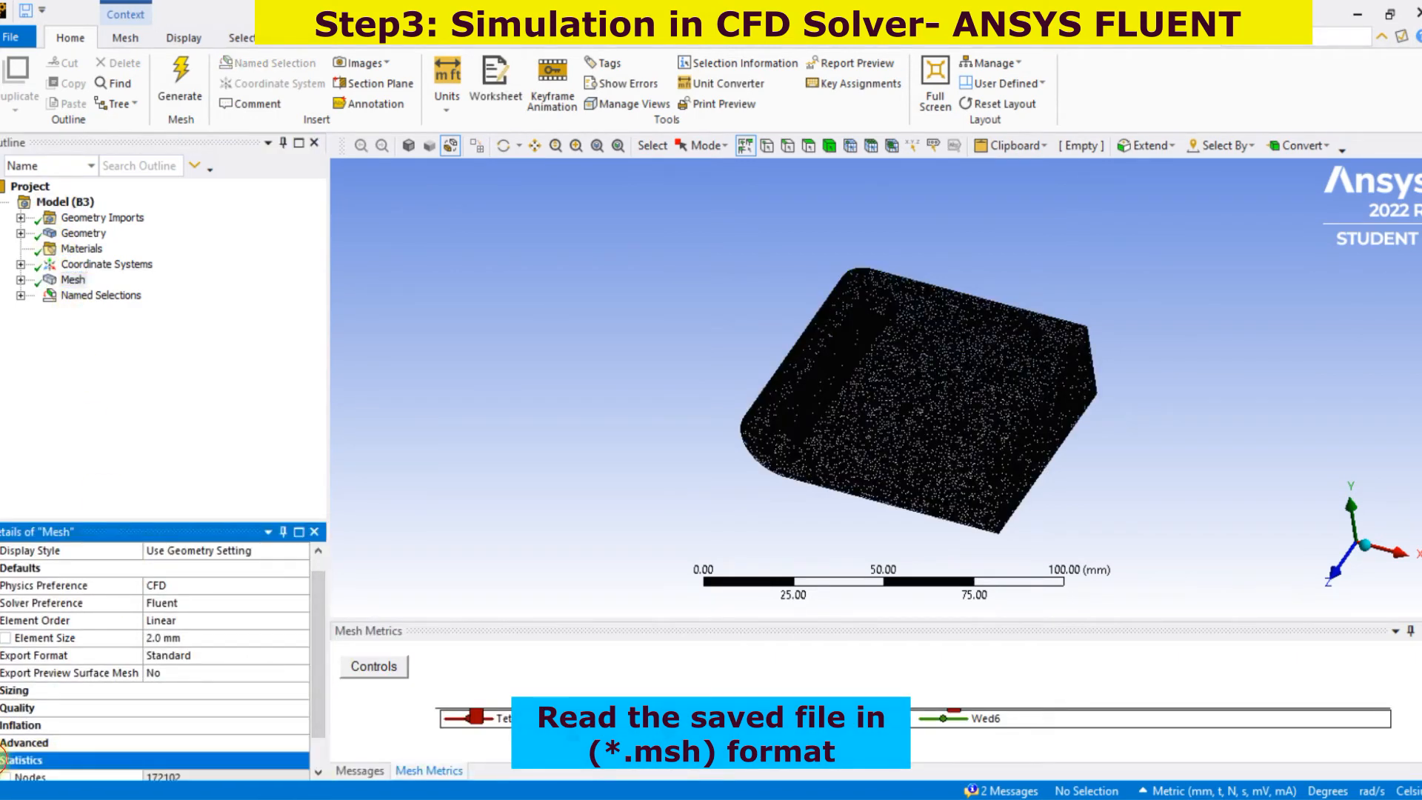
pyautogui.moveTo(317, 713); pyautogui.dragTo(321, 754)
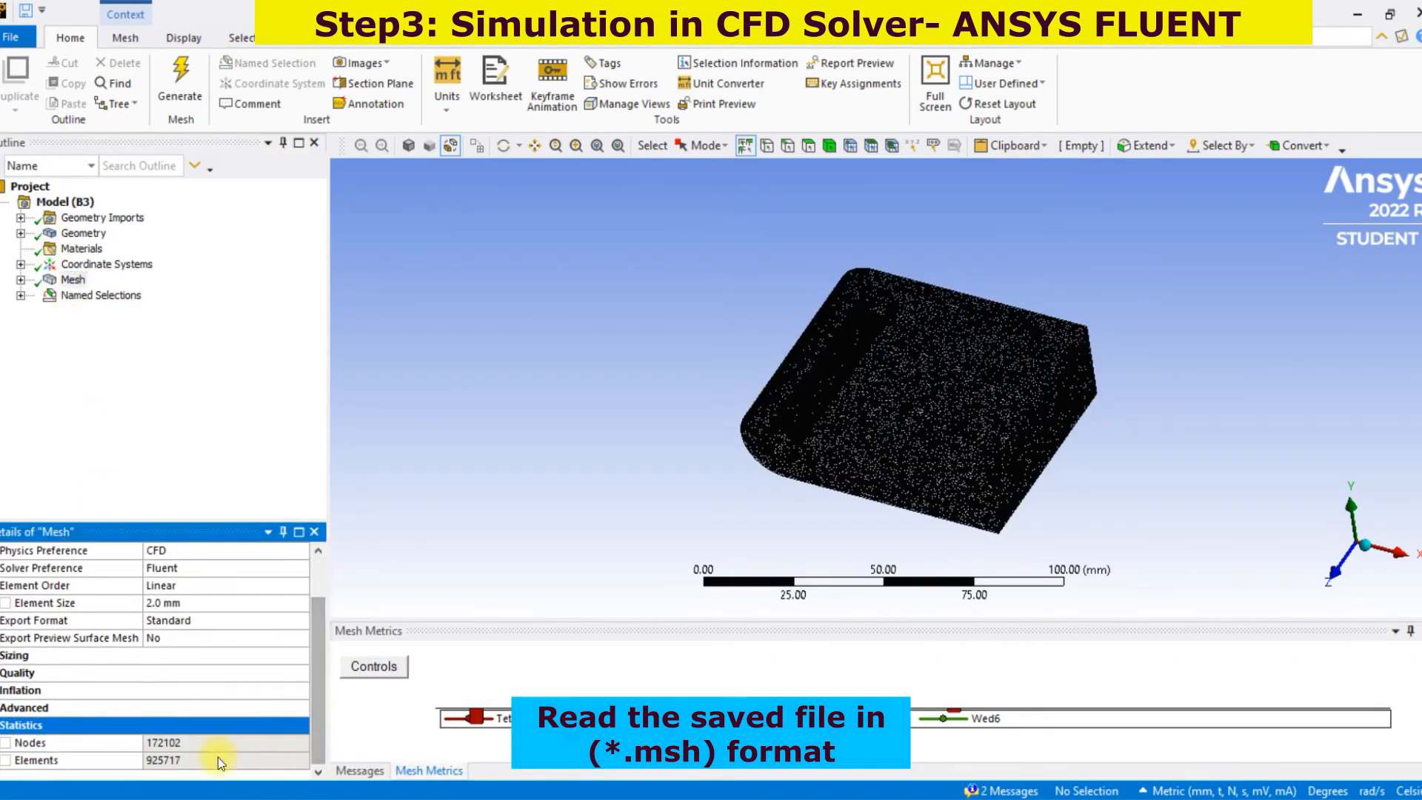
# Step: Display the mesh shaded, inspect the surface elements around the cylinder hole and list the mesh controls under Mesh
pyautogui.moveTo(764, 438); pyautogui.dragTo(796, 385, button='middle')
pyautogui.scroll(3, 824, 432)
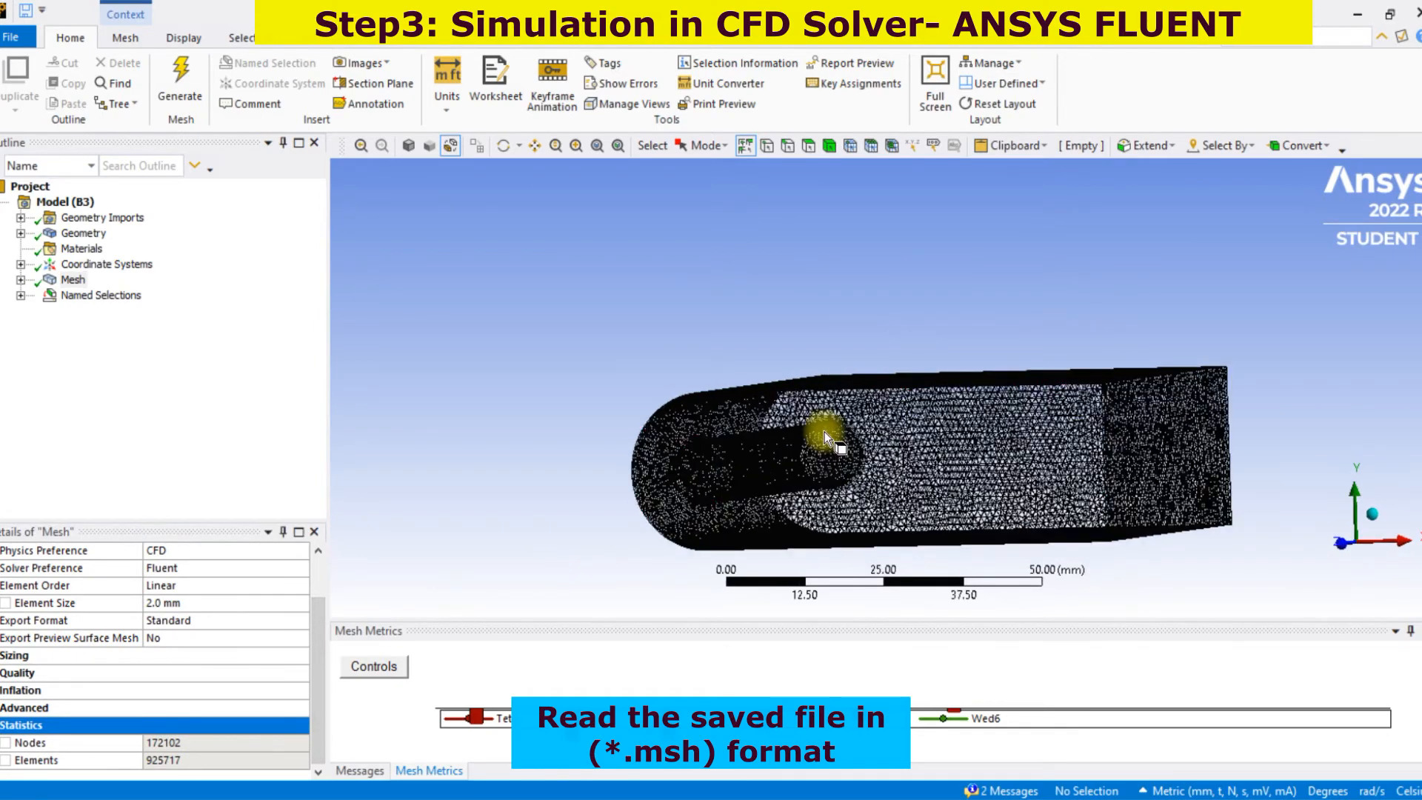
pyautogui.click(409, 147)
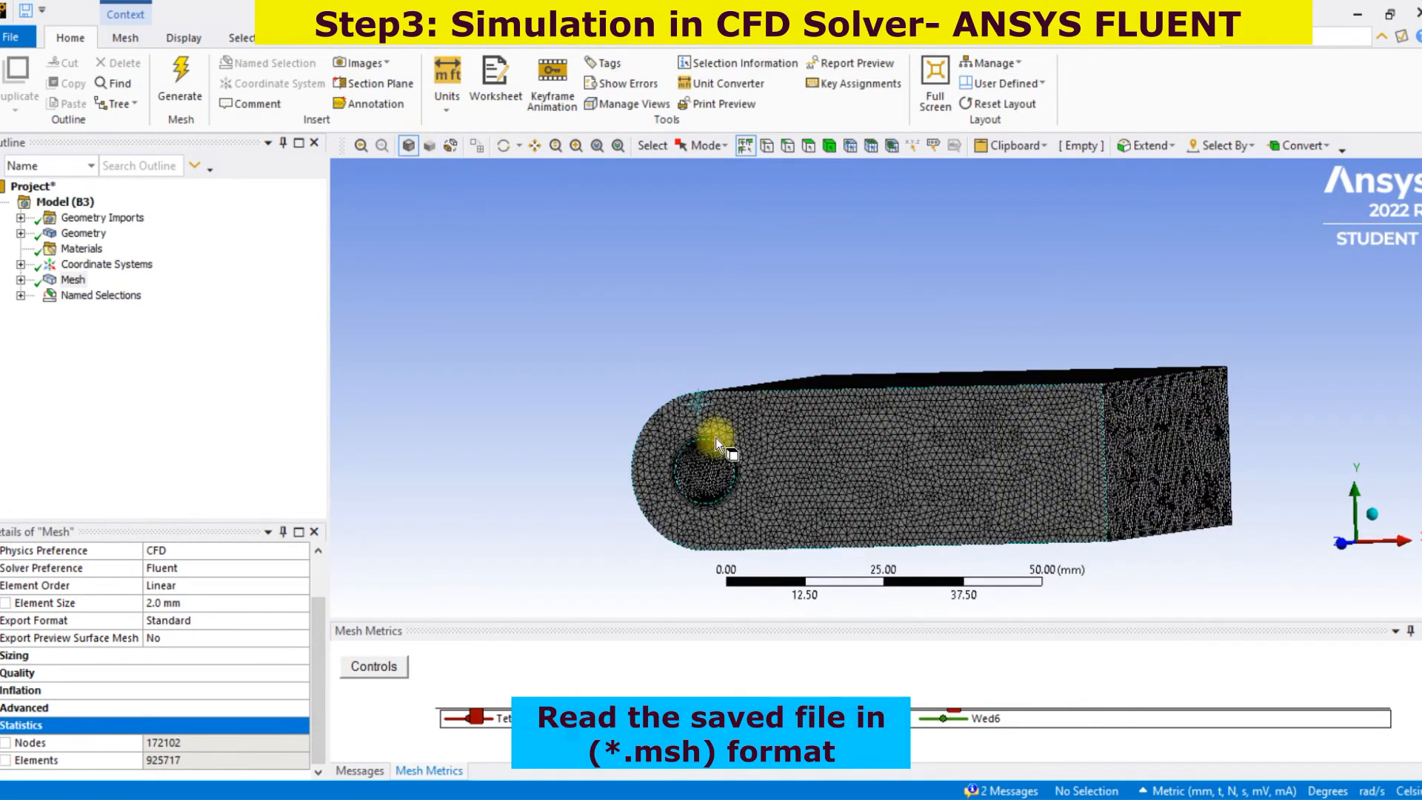
pyautogui.scroll(2, 738, 450)
pyautogui.doubleClick(73, 279)
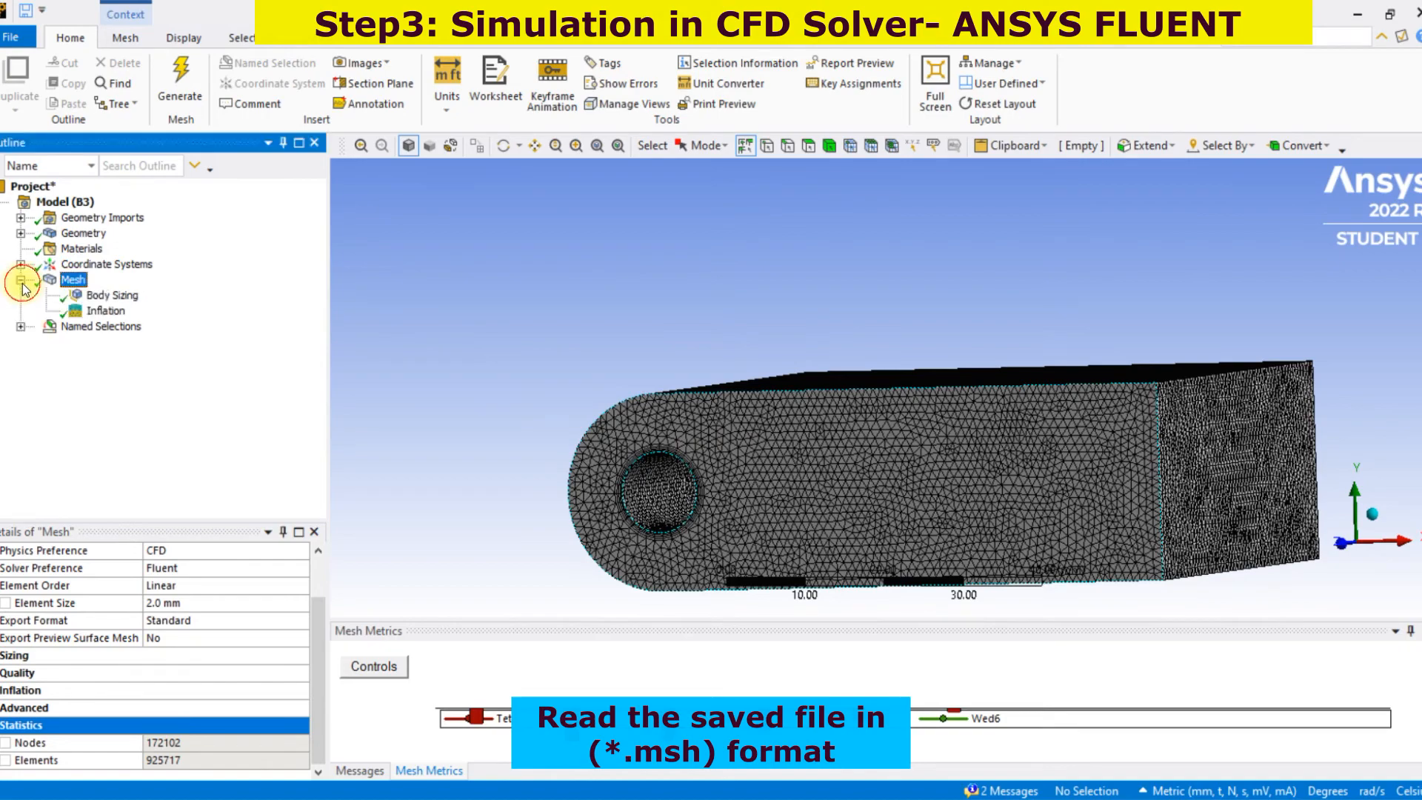
pyautogui.moveTo(604, 380); pyautogui.dragTo(580, 448, button='middle')
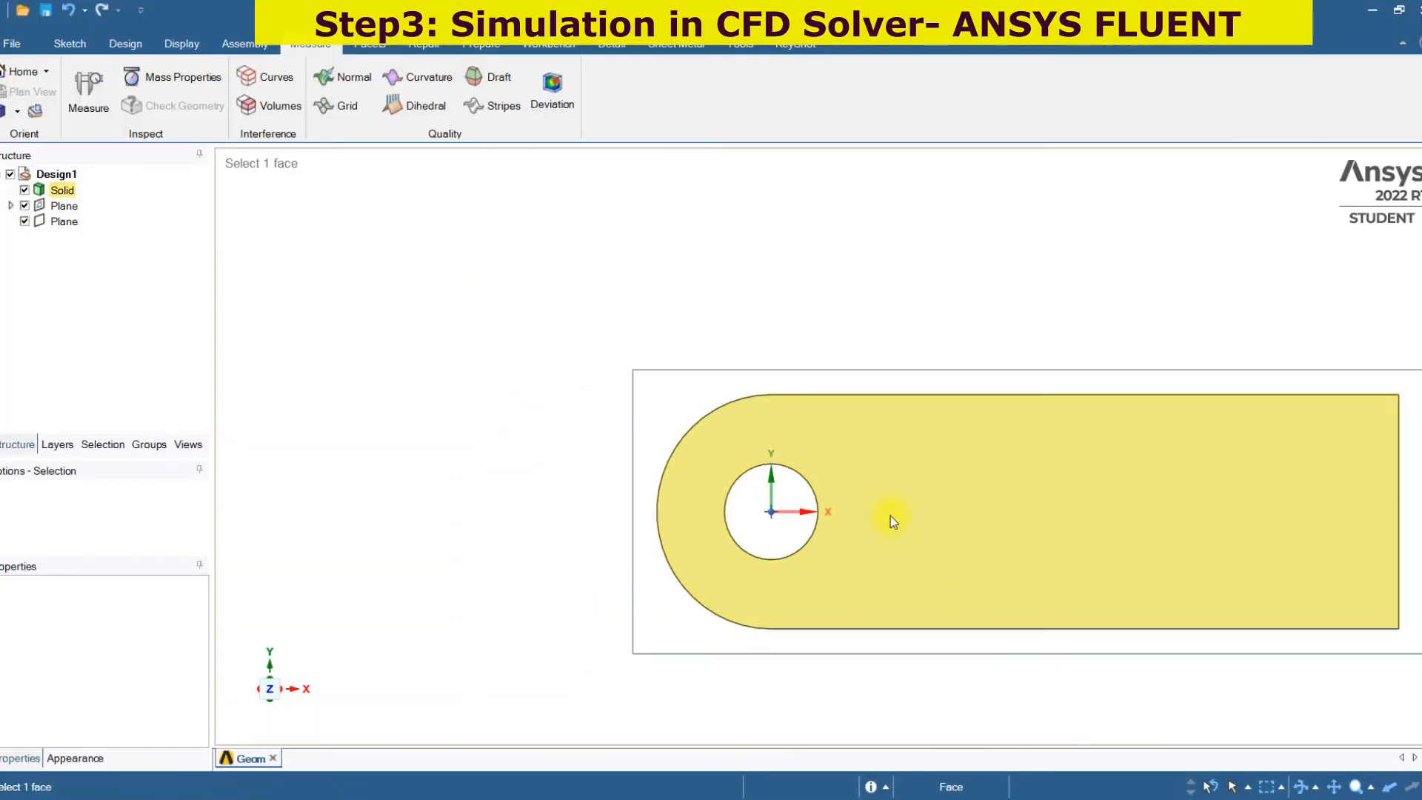
# Step: In SpaceClaim, shorten the solid along the cylinder axis by pulling its front face inward 20 mm
pyautogui.moveTo(891, 516); pyautogui.dragTo(905, 422, button='middle')
pyautogui.click(878, 474)
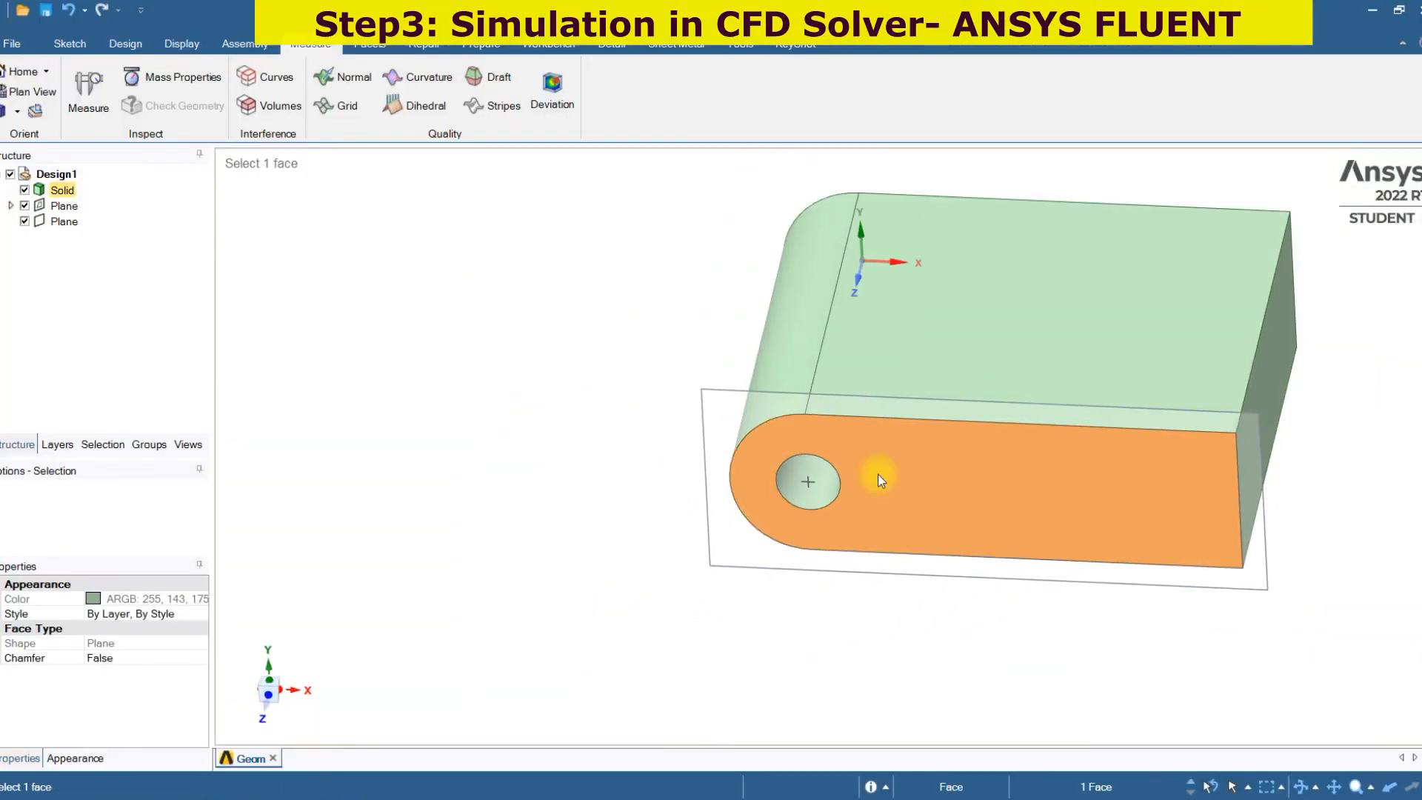
pyautogui.click(71, 44)
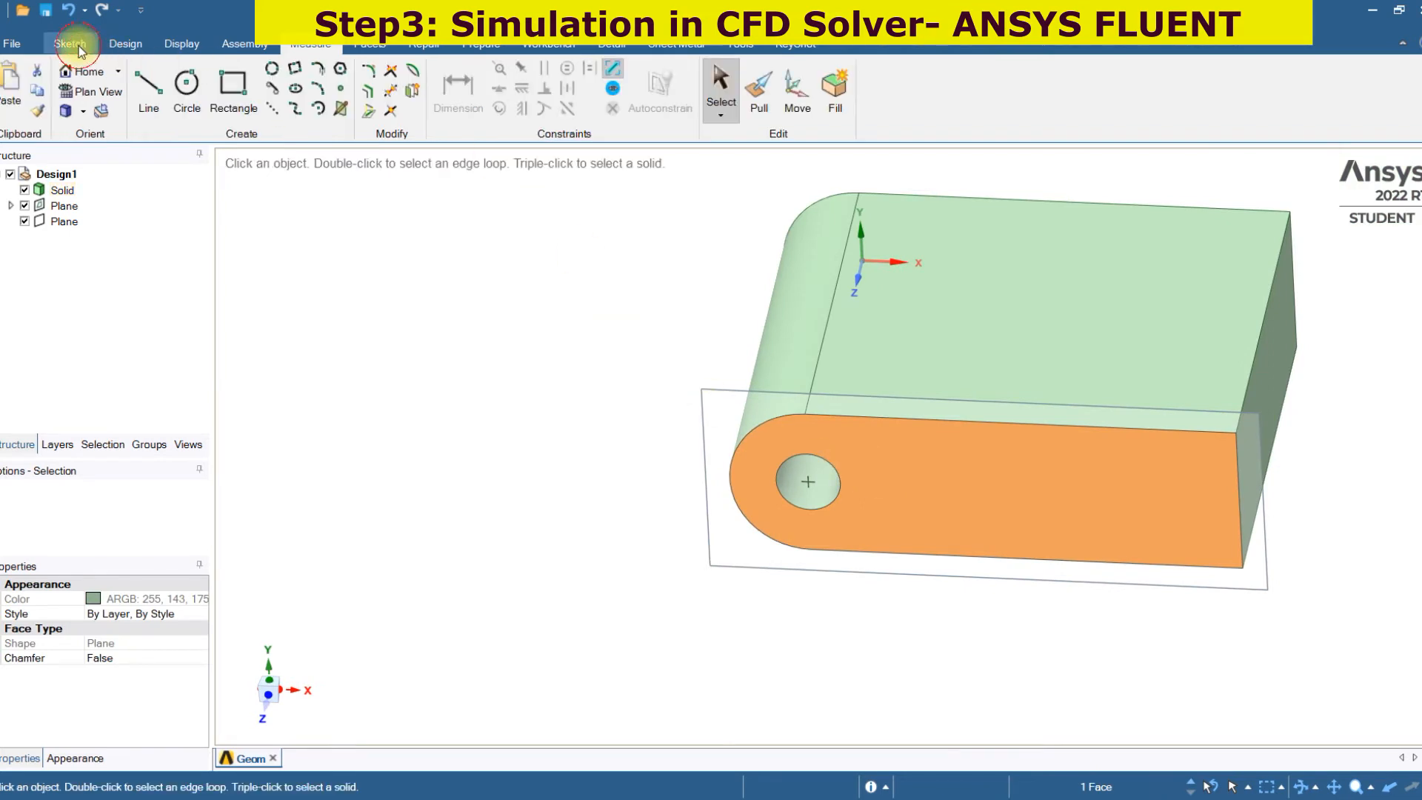
pyautogui.click(758, 89)
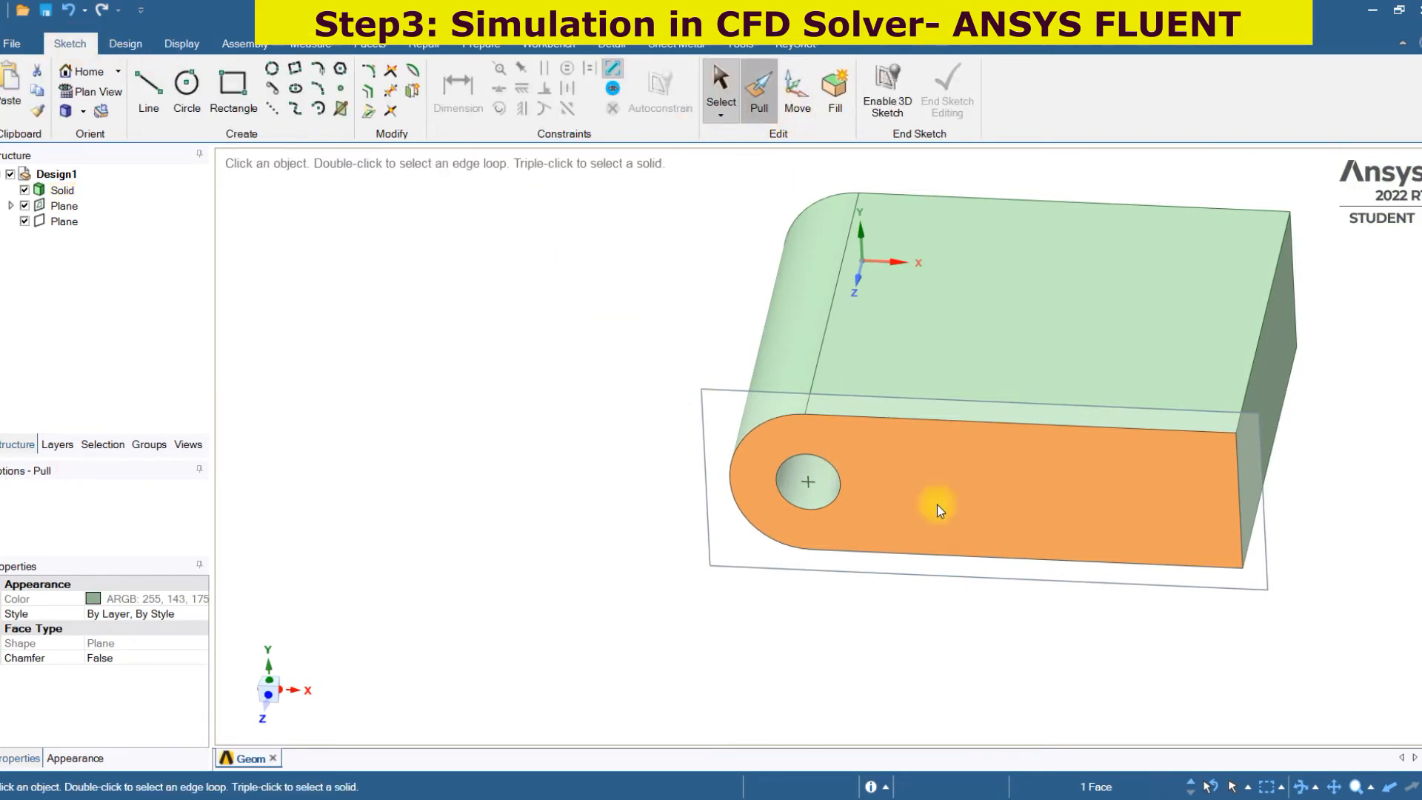
pyautogui.click(937, 505)
pyautogui.moveTo(875, 496); pyautogui.dragTo(884, 460)
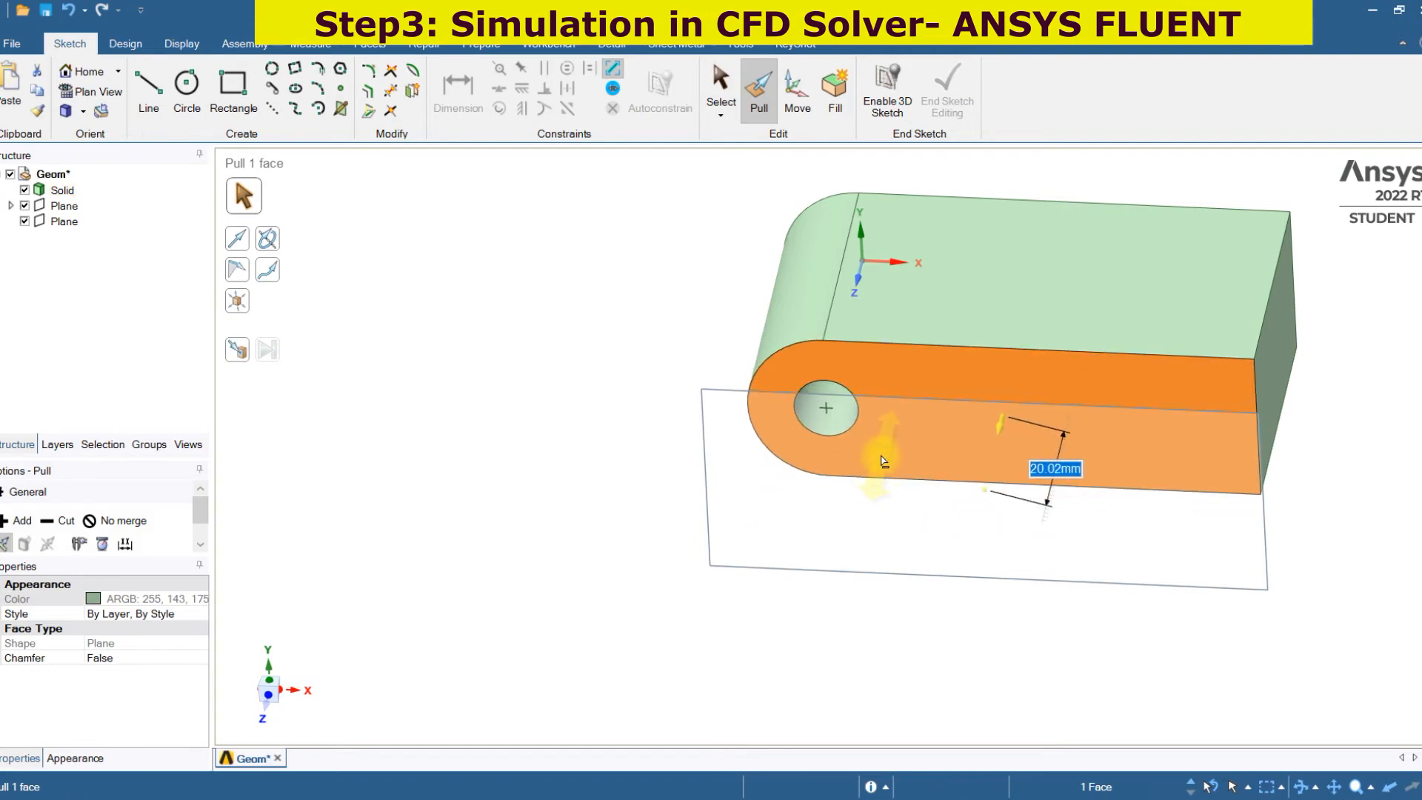
pyautogui.write('20')
pyautogui.press('Return')
pyautogui.click(689, 523)
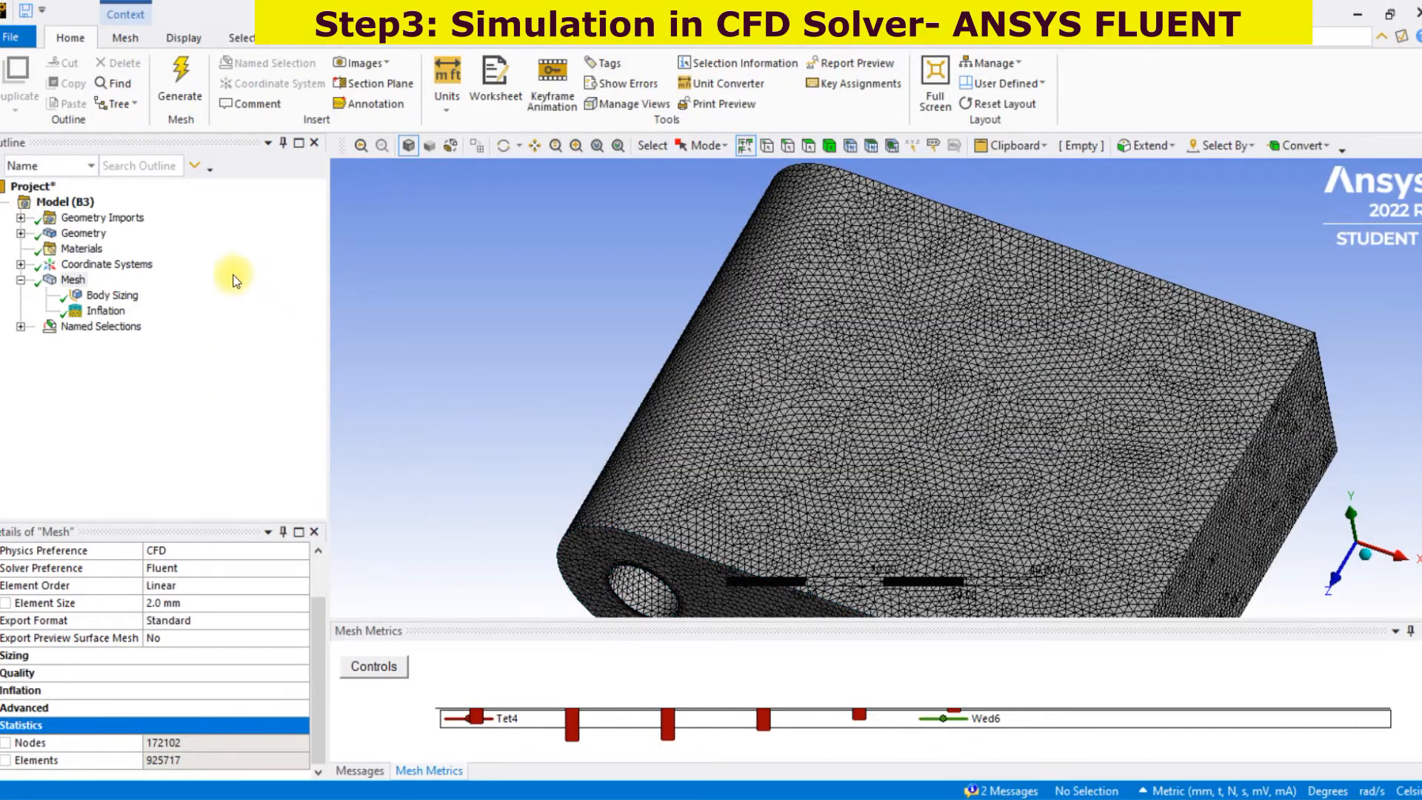
# Step: In Meshing, update the geometry from its SpaceClaim source
pyautogui.click(92, 234)
pyautogui.rightClick(97, 233)
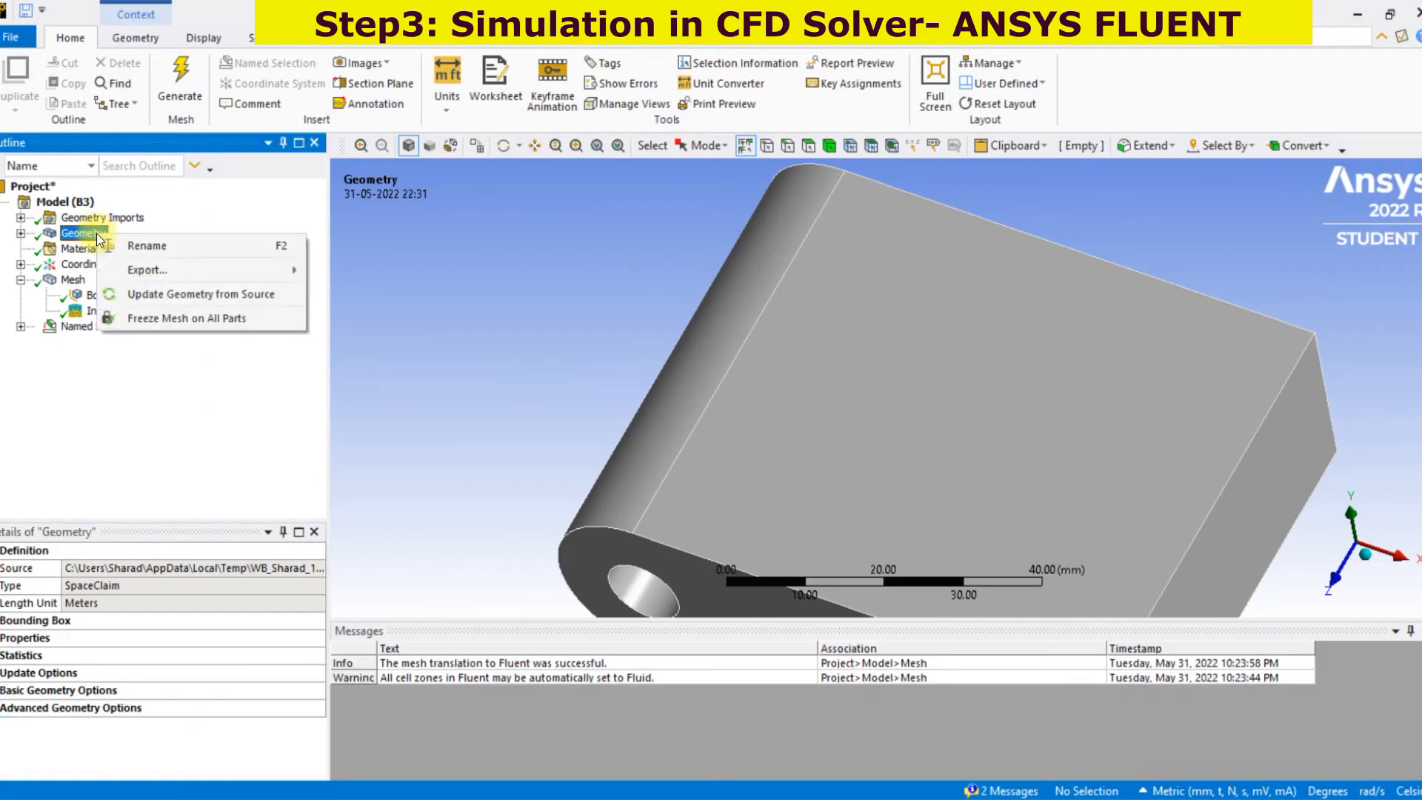
pyautogui.click(174, 297)
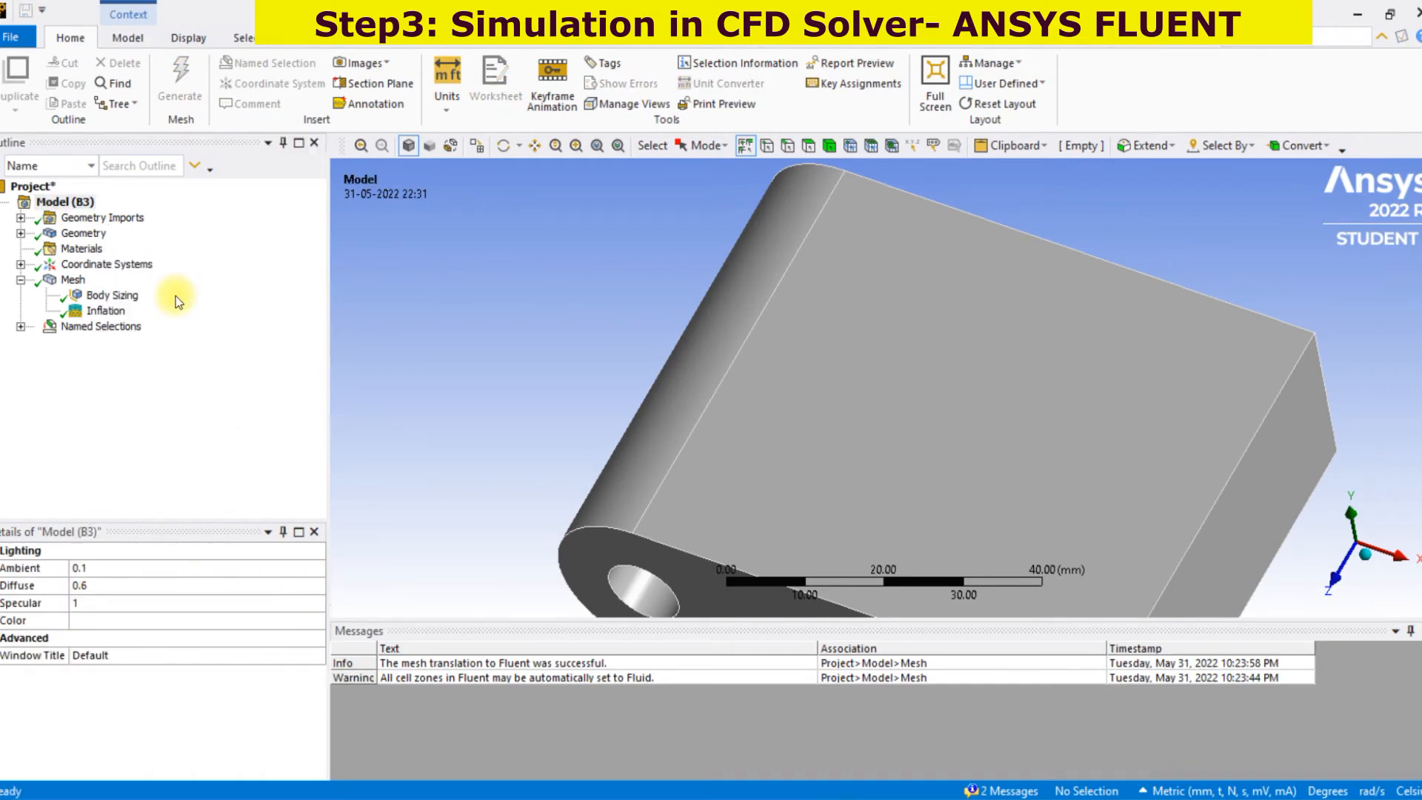
# Step: Regenerate the mesh on the shortened solid and show its node and element statistics
pyautogui.click(81, 281)
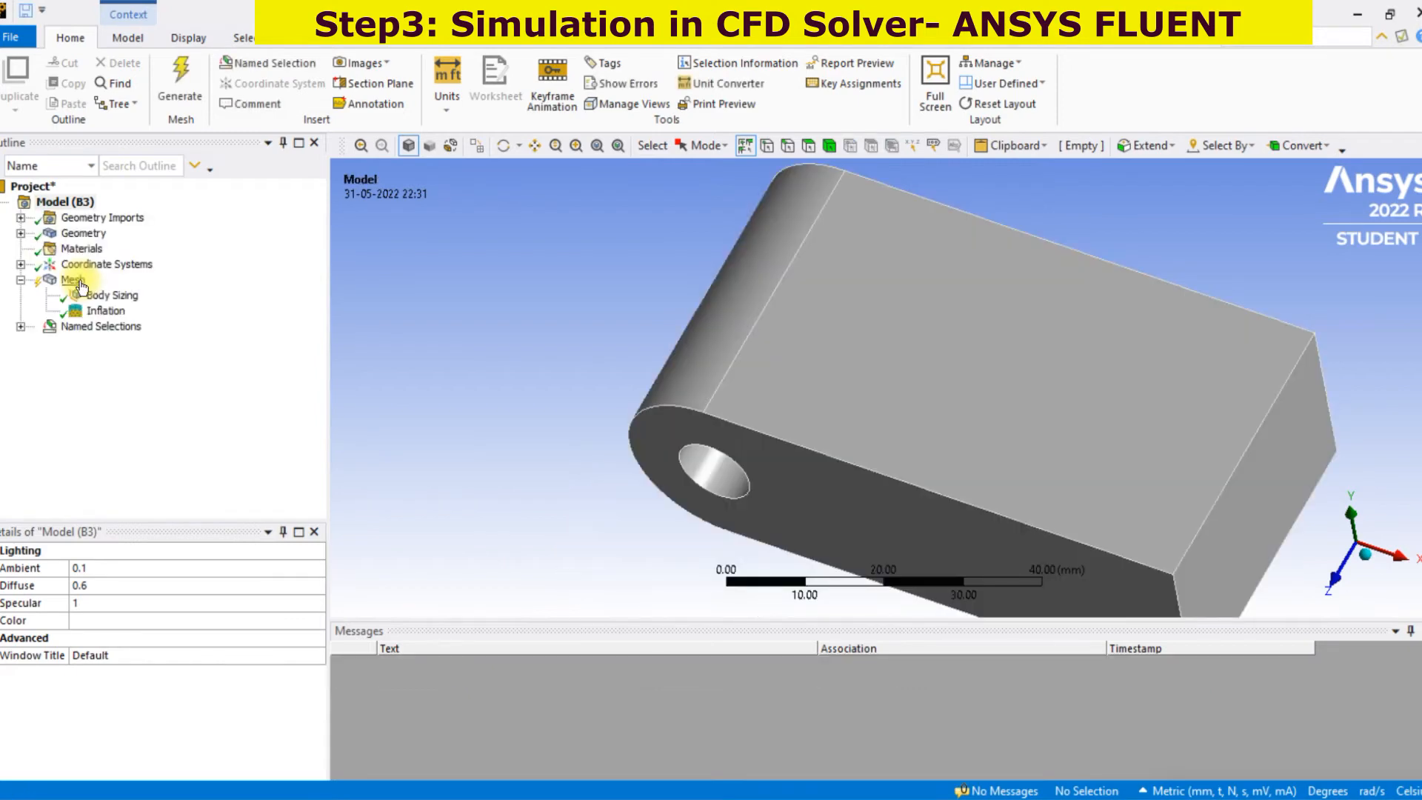
pyautogui.rightClick(81, 282)
pyautogui.click(141, 338)
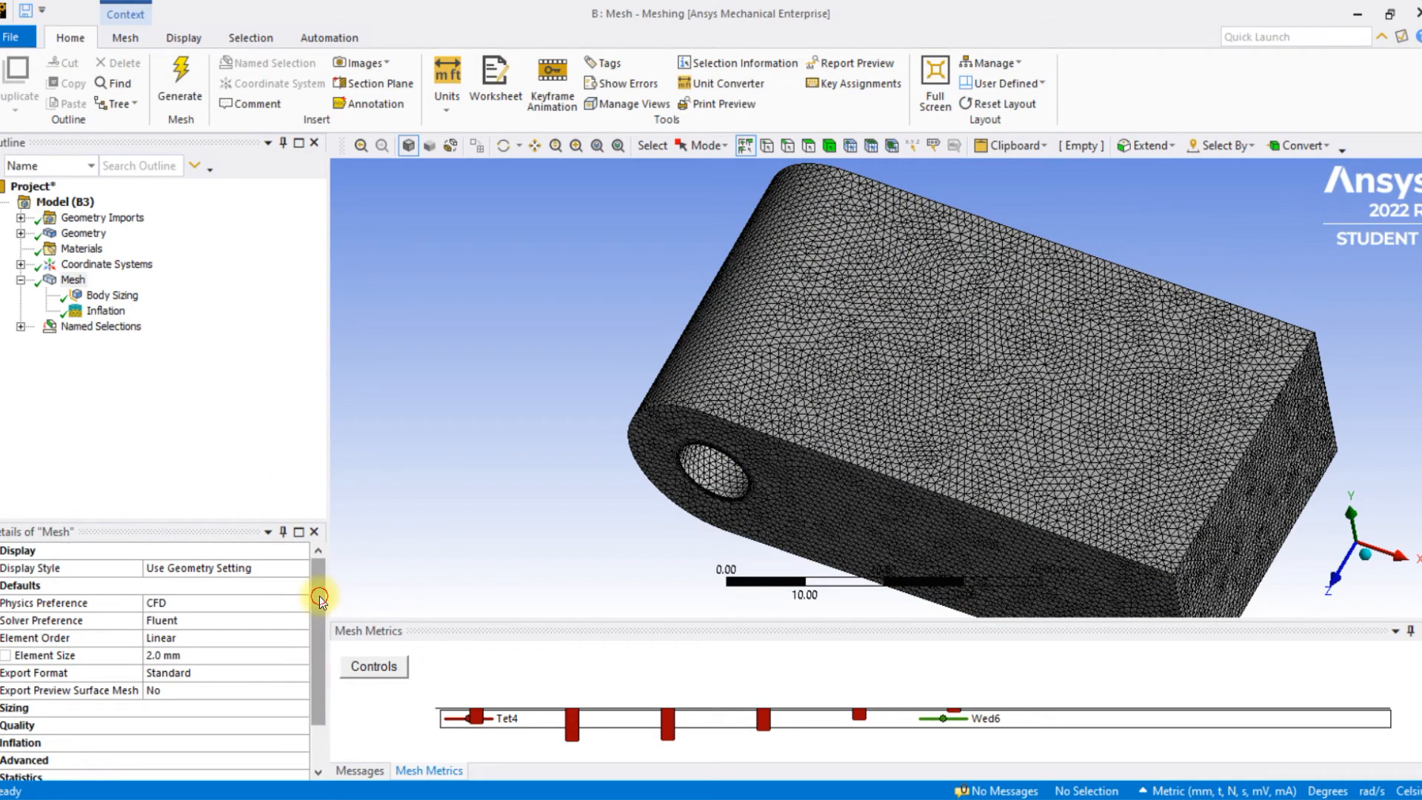
pyautogui.moveTo(318, 593); pyautogui.dragTo(319, 730)
pyautogui.moveTo(634, 529)
pyautogui.mouseDown(button='middle')
pyautogui.moveTo(643, 474)
pyautogui.moveTo(675, 486)
pyautogui.moveTo(663, 532)
pyautogui.mouseUp(button='middle')
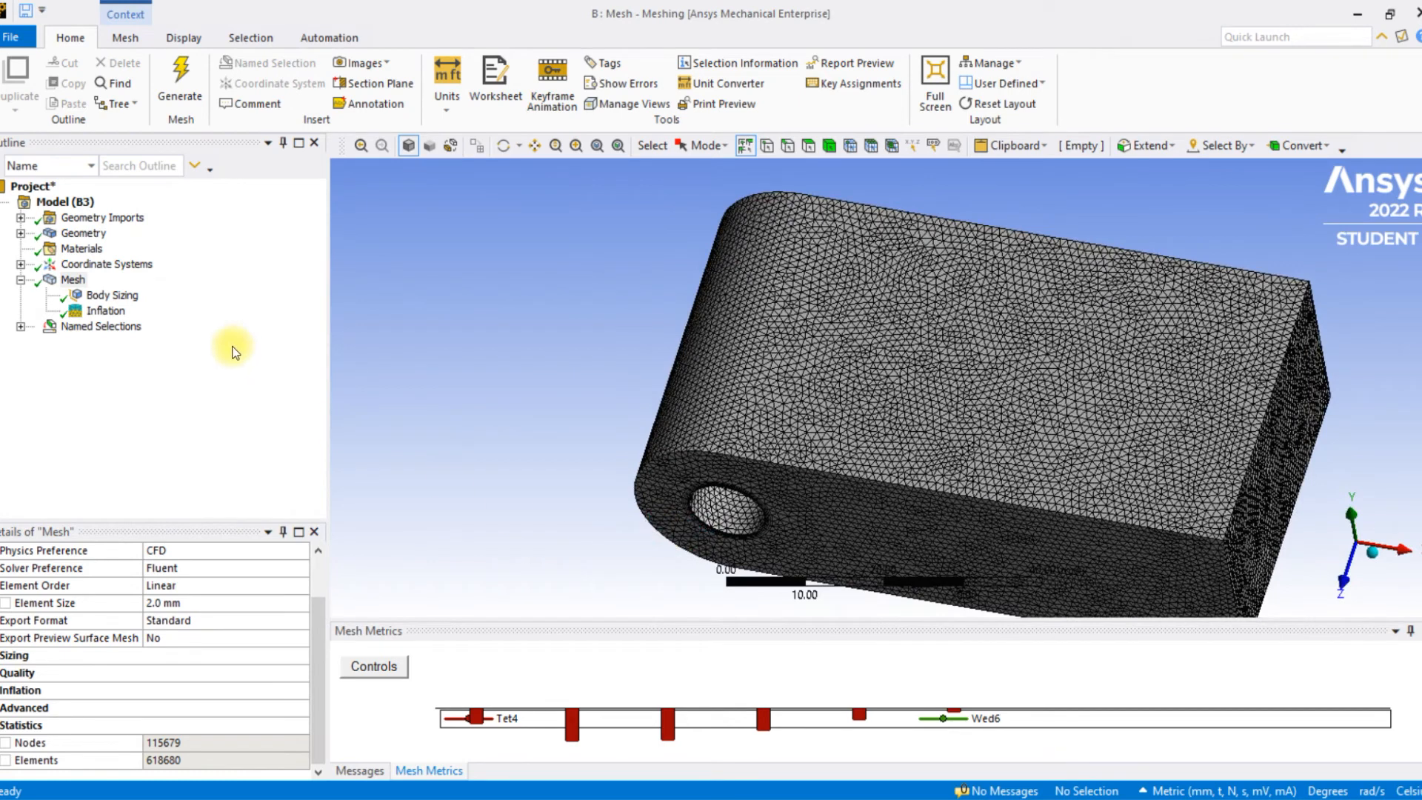
# Step: Try a Body Sizing element size of 1.25 mm, regenerate the mesh and show its statistics
pyautogui.click(111, 295)
pyautogui.click(132, 658)
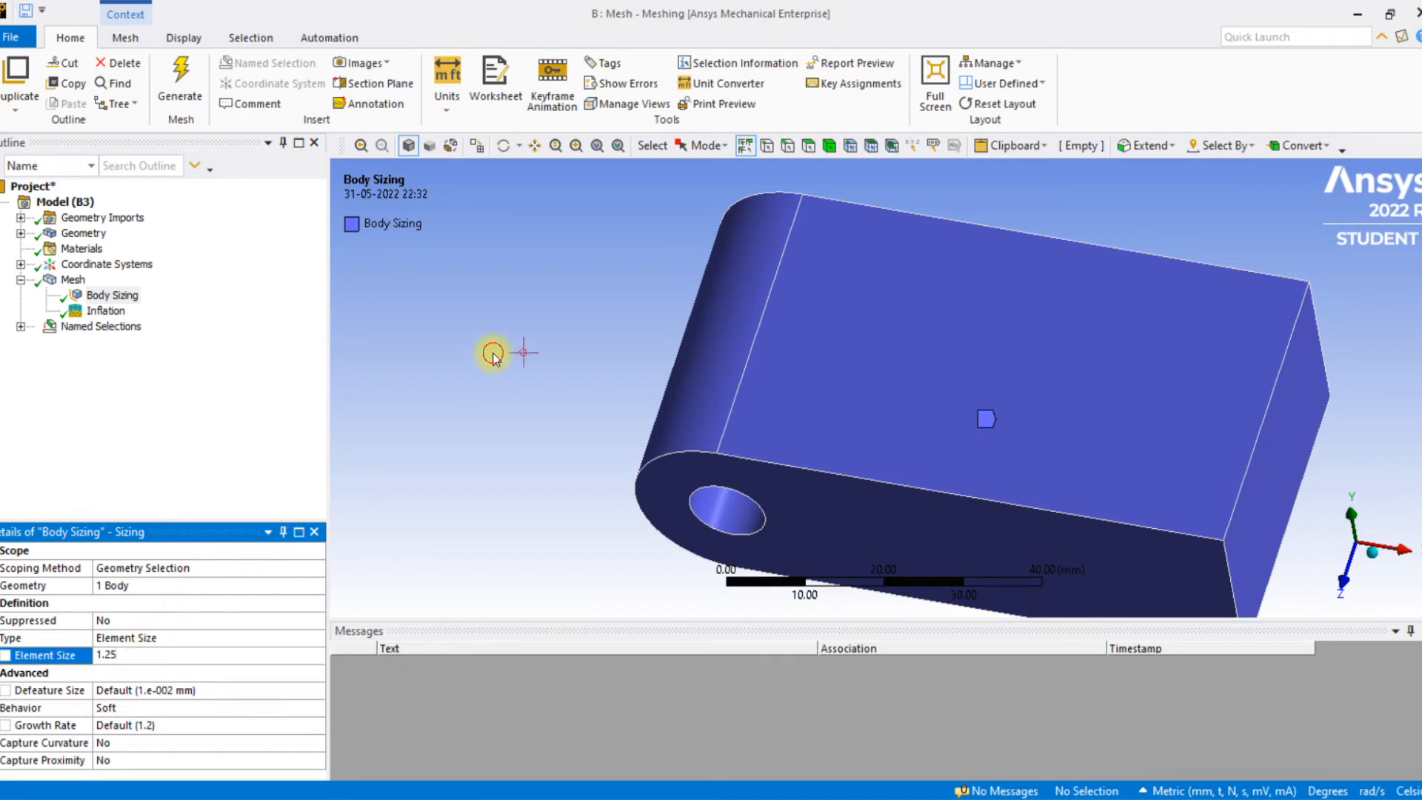
pyautogui.click(84, 284)
pyautogui.rightClick(74, 283)
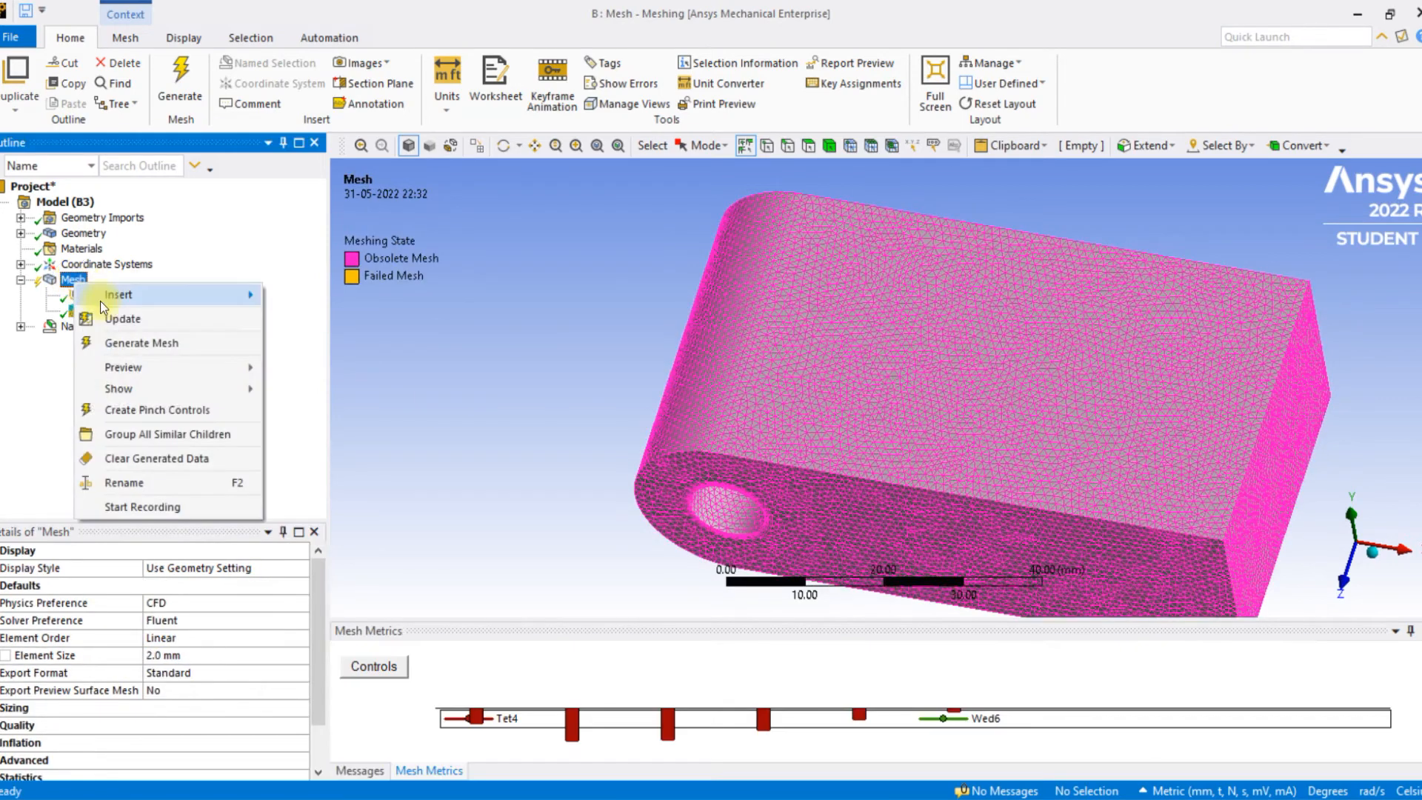
pyautogui.click(123, 343)
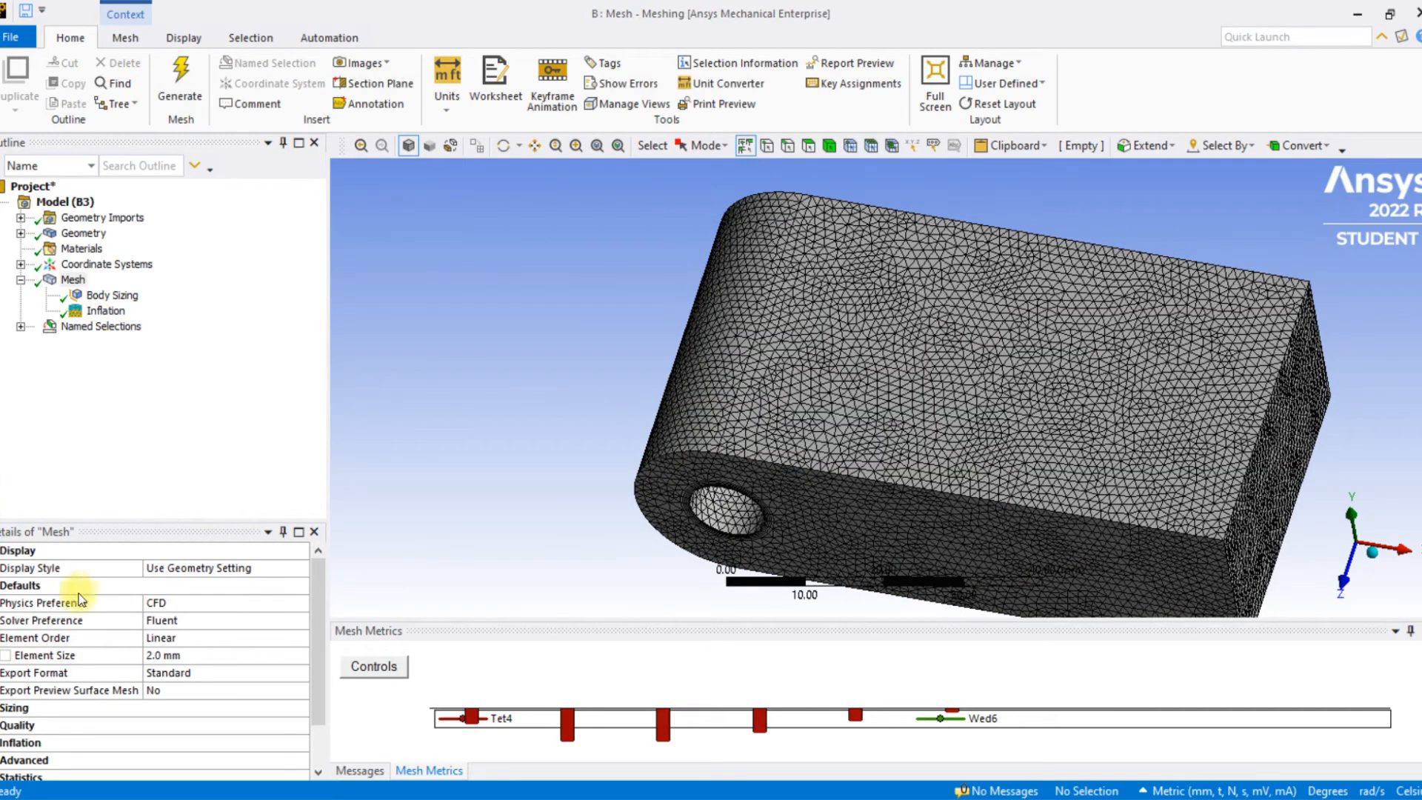
pyautogui.moveTo(317, 630); pyautogui.dragTo(312, 729)
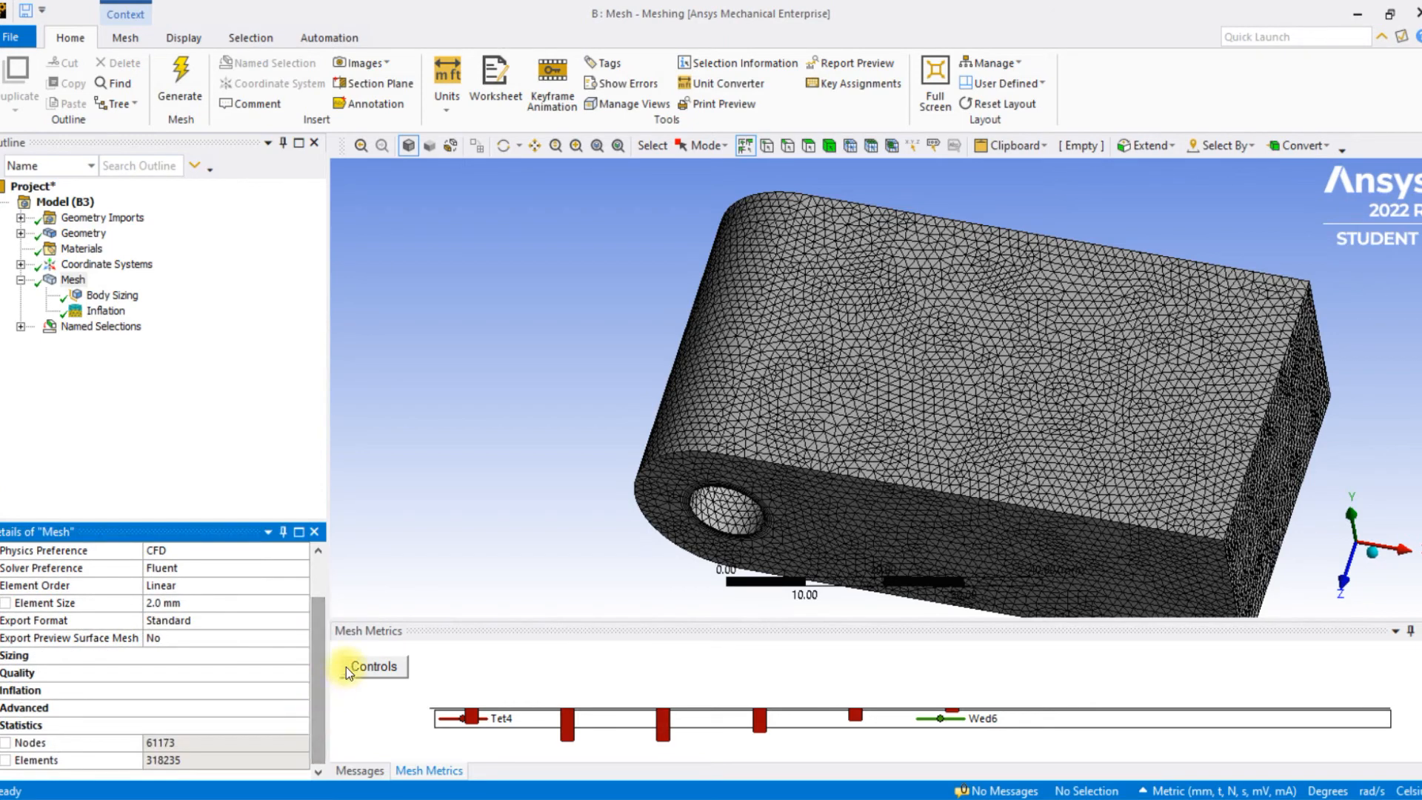
# Step: Set the Body Sizing element size to 1.1 mm and regenerate the mesh
pyautogui.click(111, 295)
pyautogui.click(175, 658)
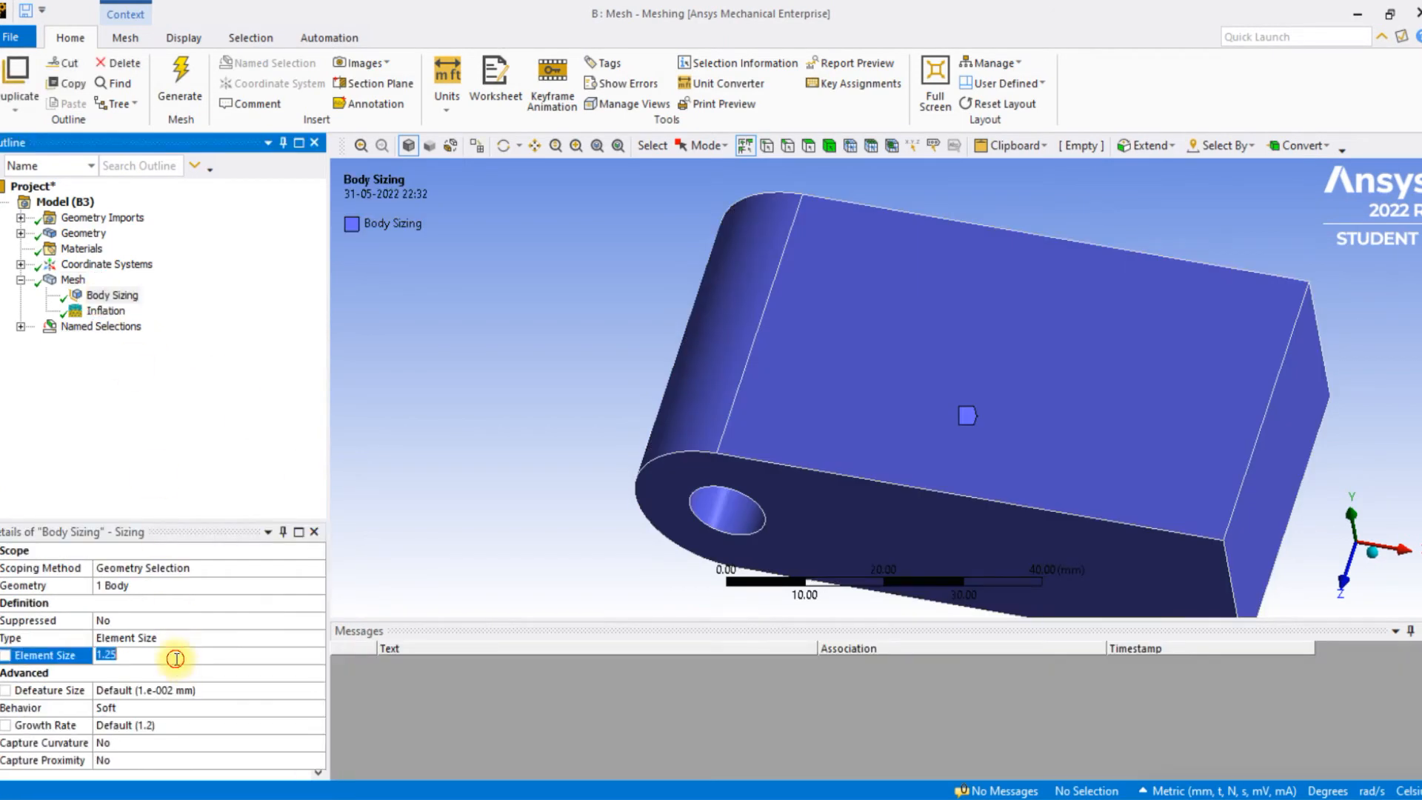
pyautogui.click(111, 655)
pyautogui.moveTo(109, 655); pyautogui.dragTo(123, 652)
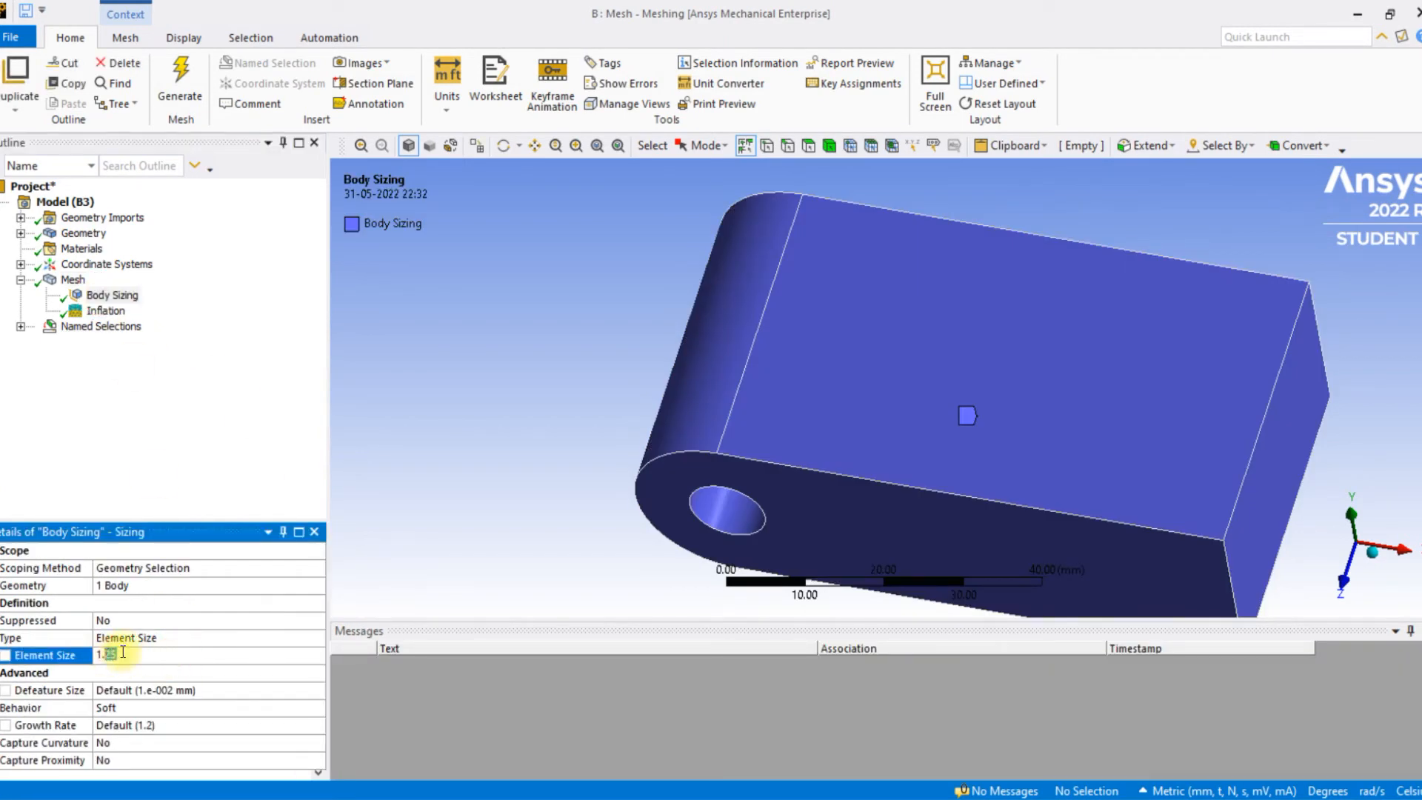
pyautogui.write('1')
pyautogui.press('Return')
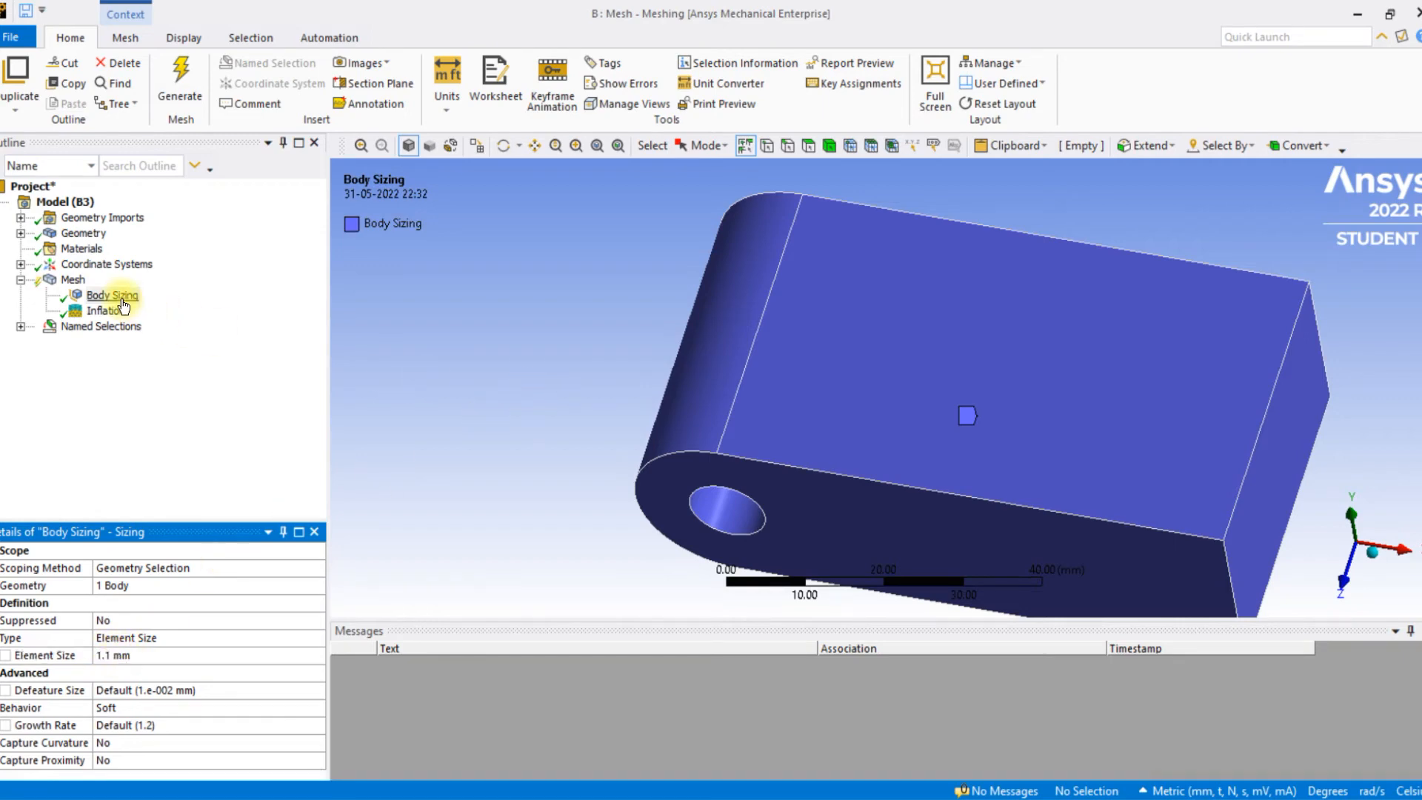
pyautogui.rightClick(120, 299)
pyautogui.click(178, 359)
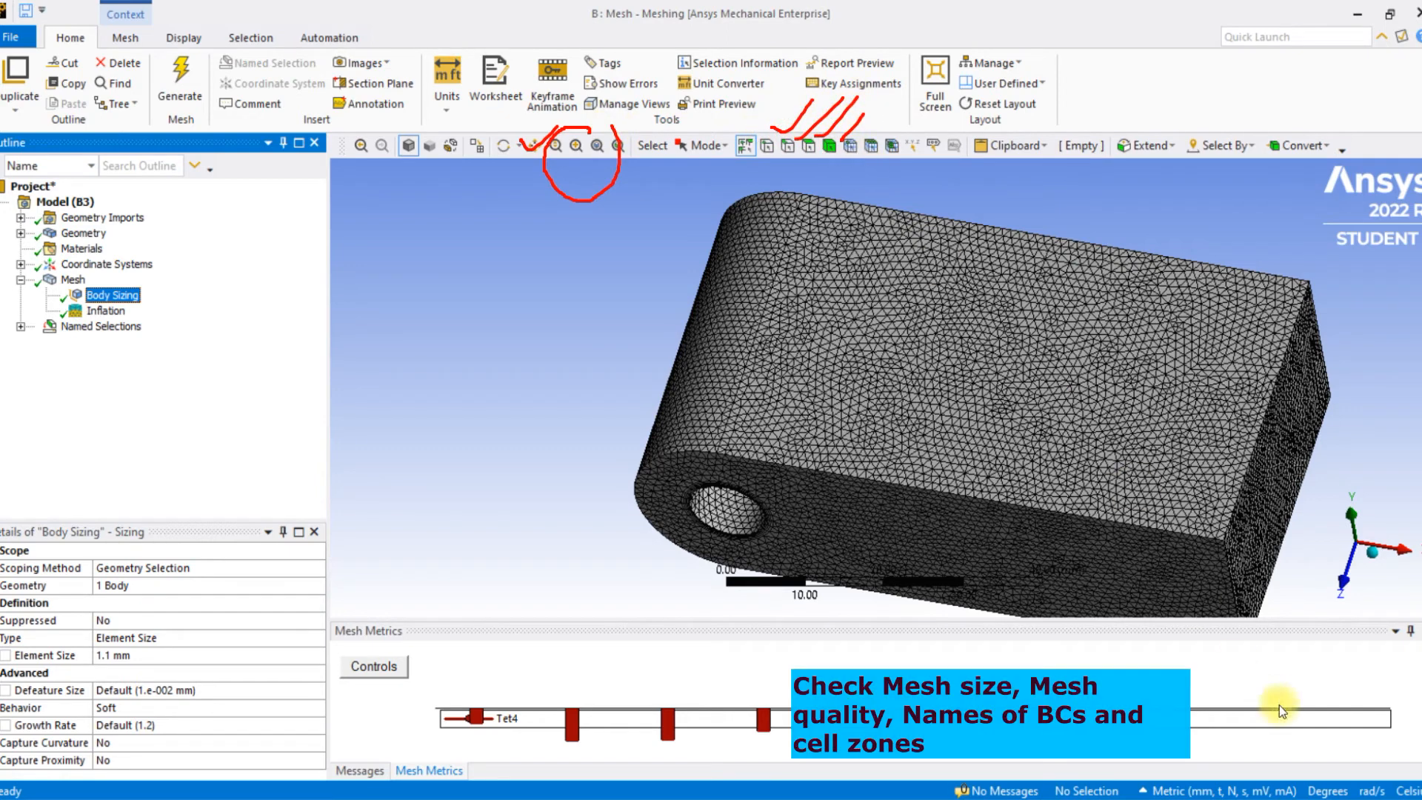
# Step: Inspect the mesh around the cylinder hole with its node and element statistics, and save the project
pyautogui.moveTo(1165, 606); pyautogui.dragTo(1166, 556, button='middle')
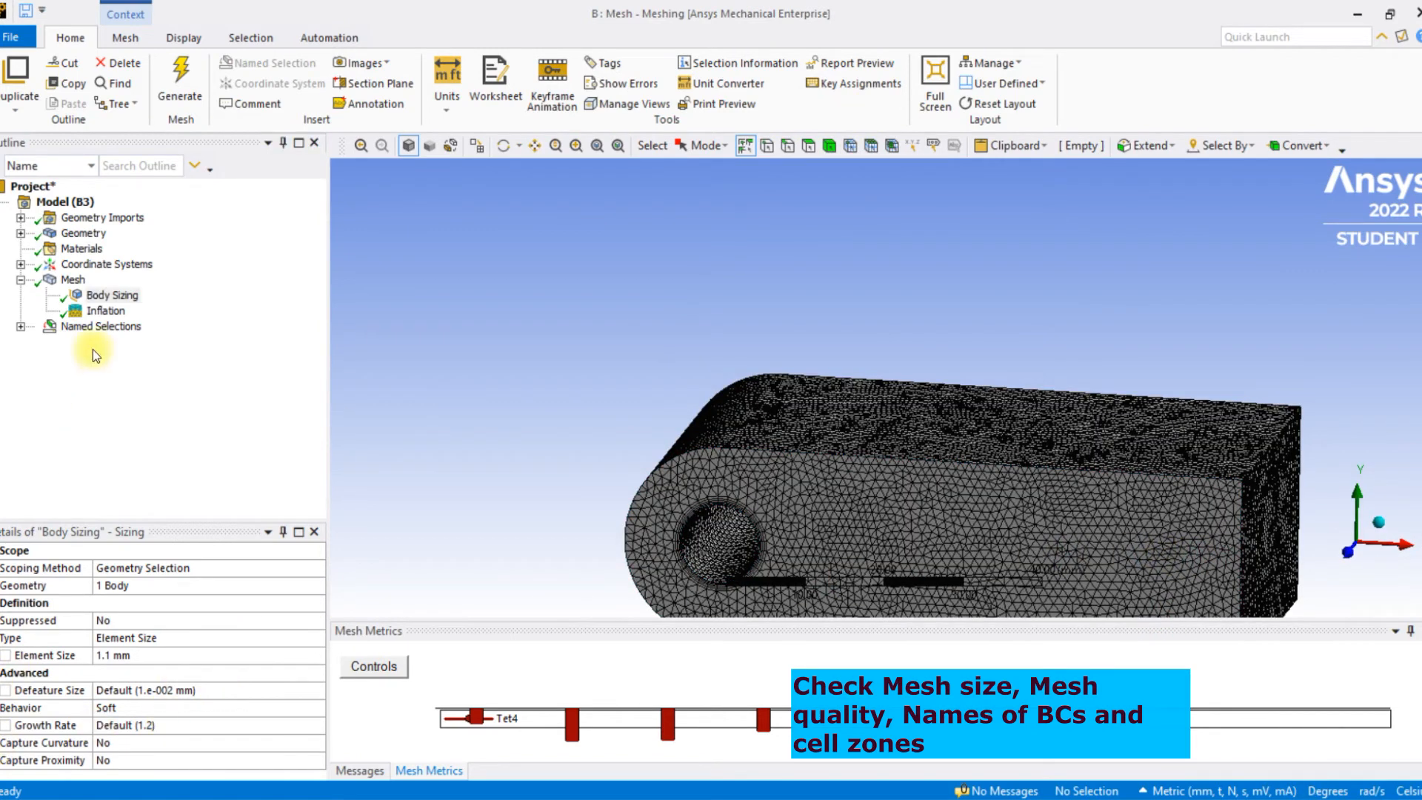
pyautogui.click(72, 279)
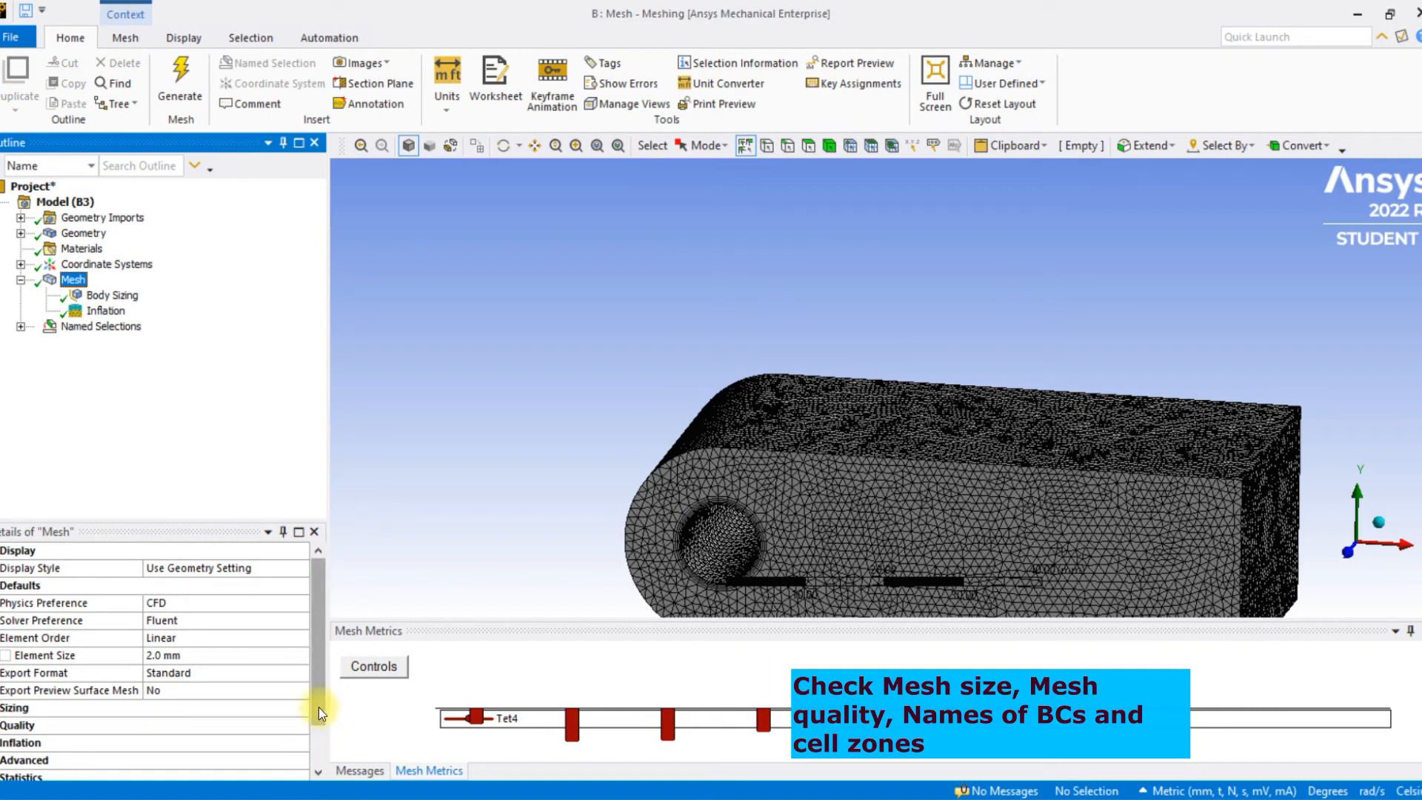
pyautogui.moveTo(319, 708); pyautogui.dragTo(318, 770)
pyautogui.scroll(2, 633, 391)
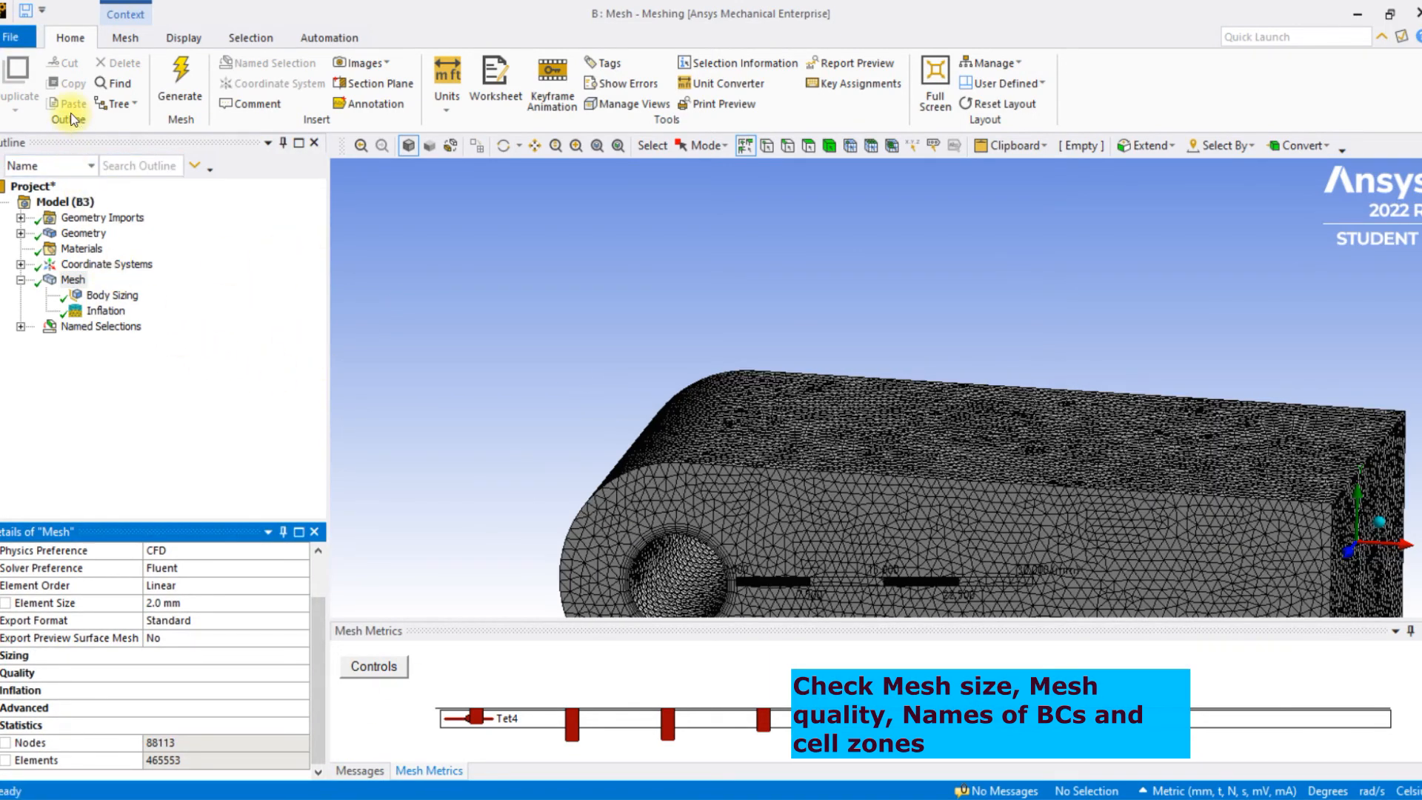
pyautogui.click(5, 41)
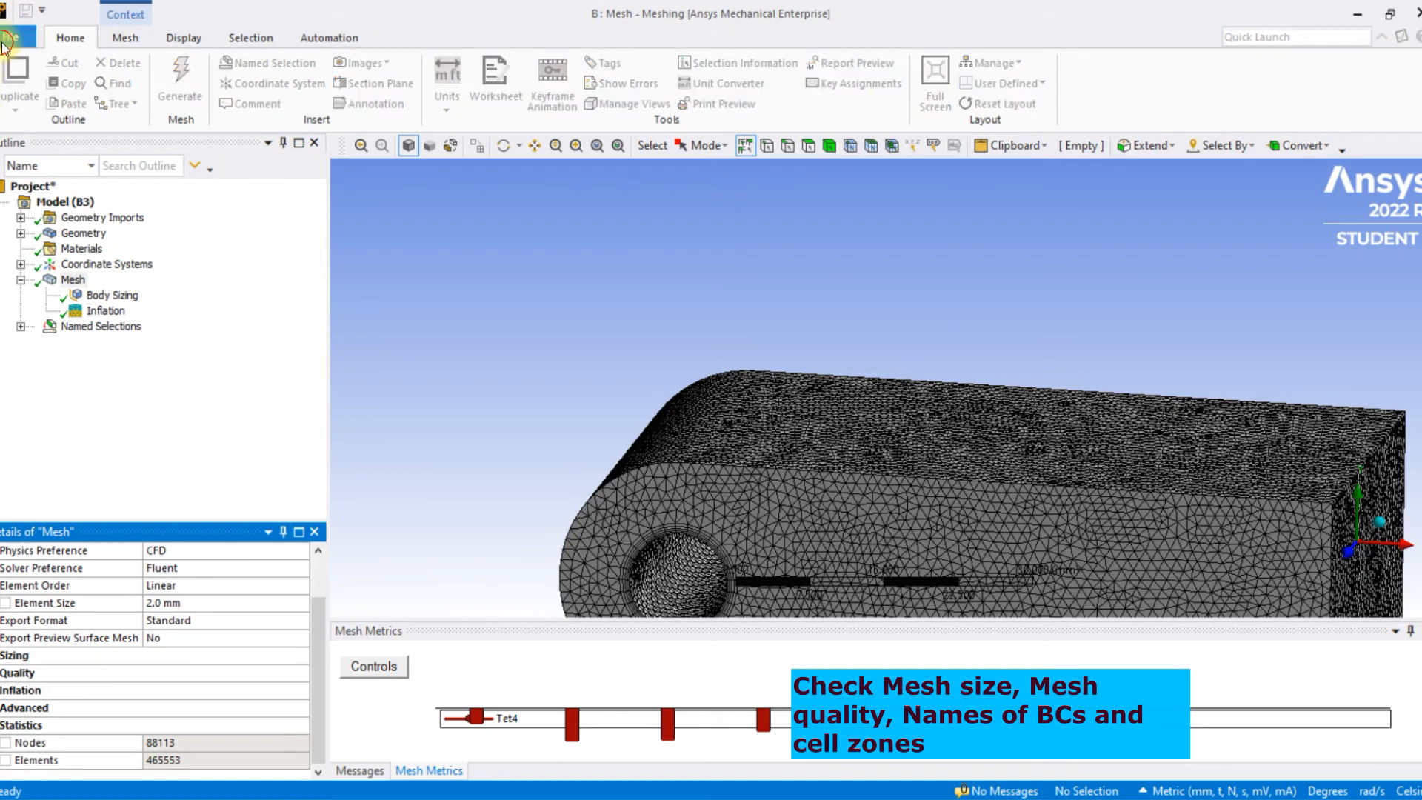
pyautogui.click(34, 156)
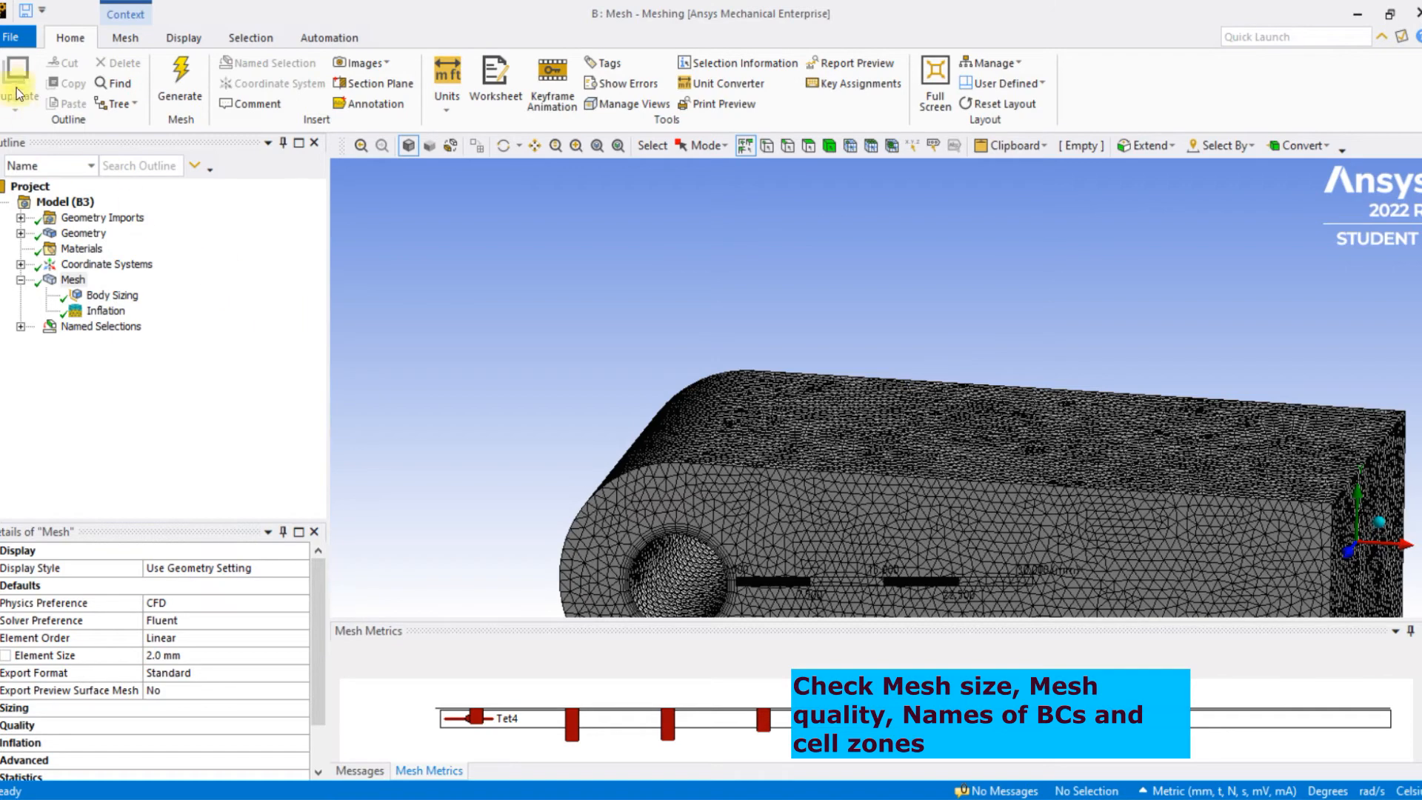
# Step: Export the mesh as a FLUENT input file, bringing up the dialog for saving it
pyautogui.click(16, 45)
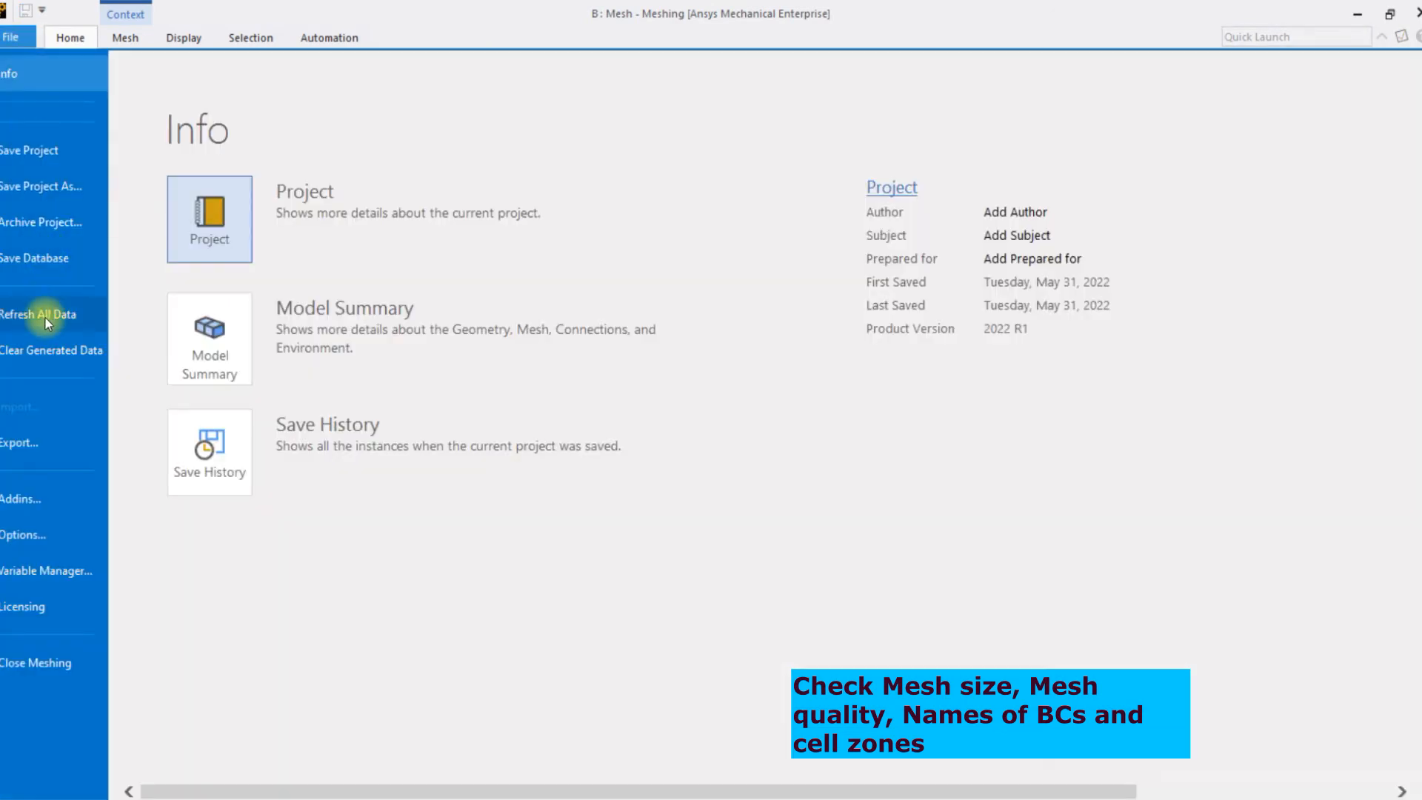
pyautogui.click(36, 464)
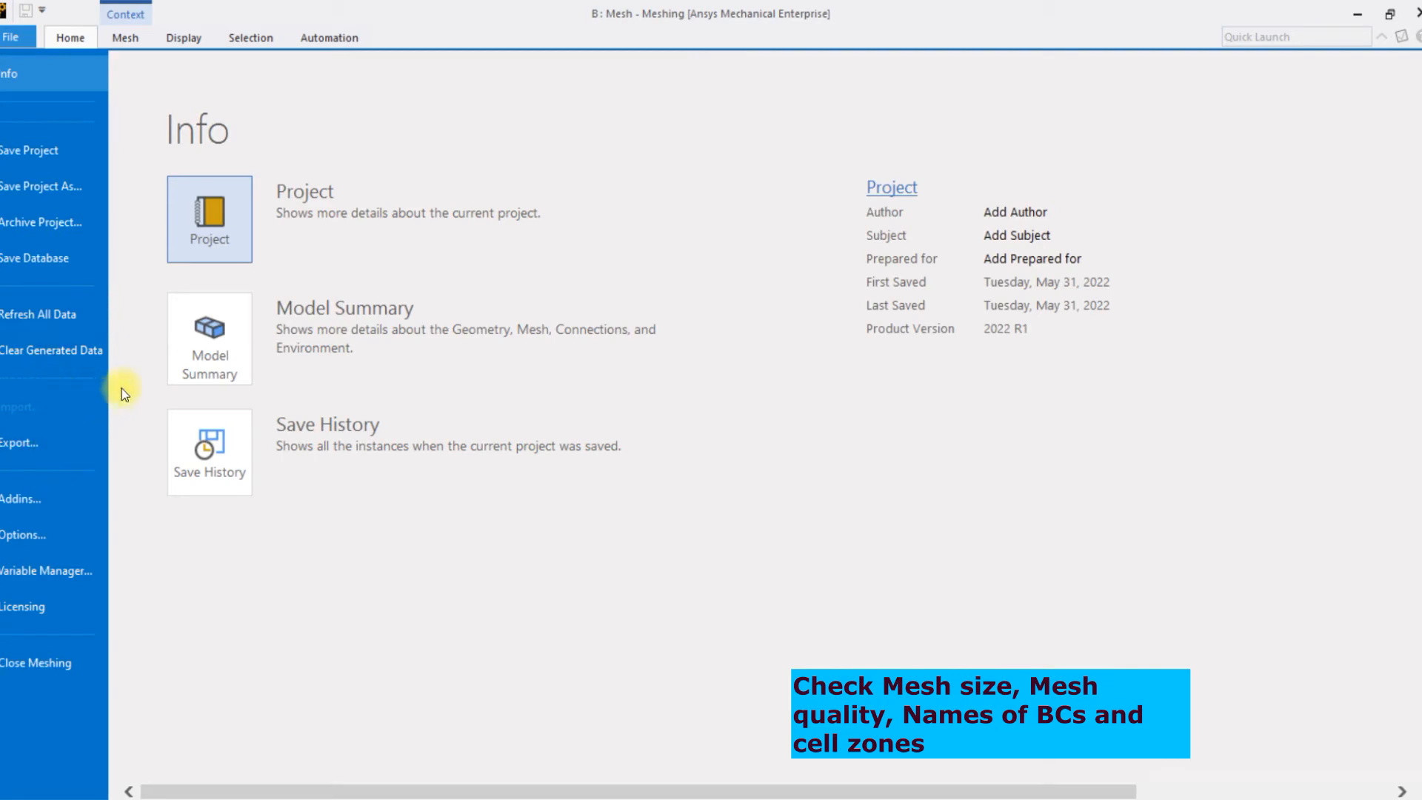
pyautogui.click(37, 442)
pyautogui.click(197, 320)
pyautogui.click(504, 311)
pyautogui.click(508, 371)
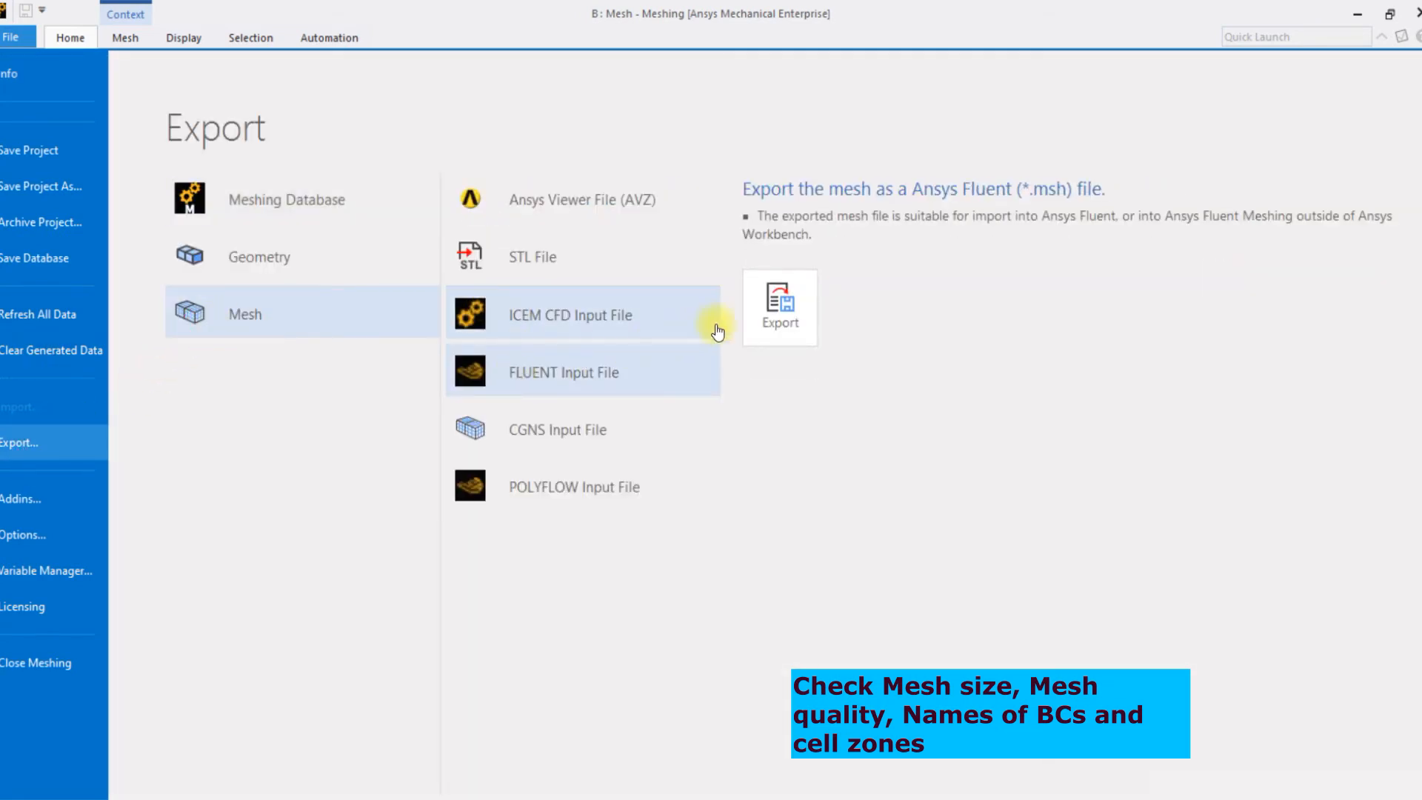
pyautogui.click(760, 320)
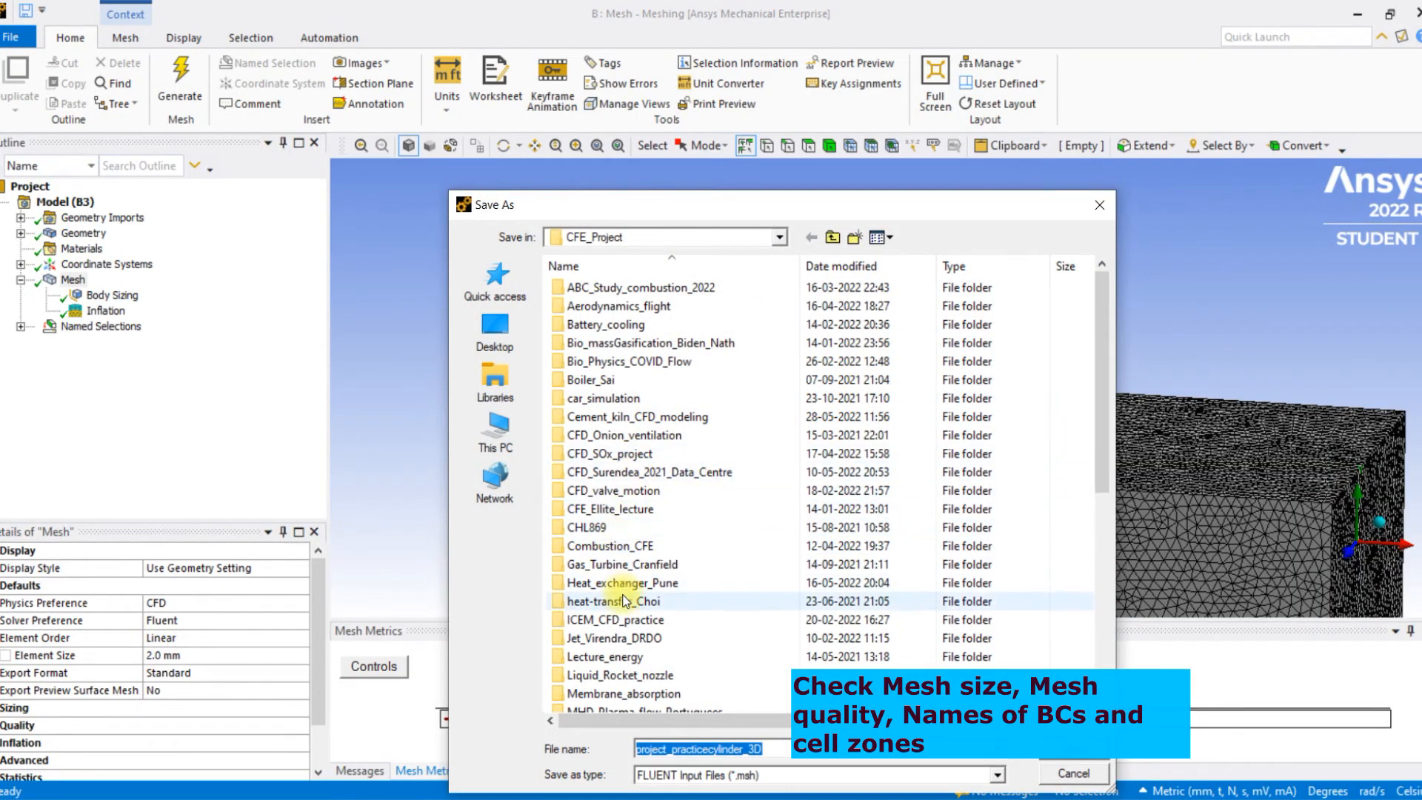
# Step: Save the exported mesh in the project_practice folder, replacing the existing cylinder_3D.msh
pyautogui.scroll(-4, 628, 604)
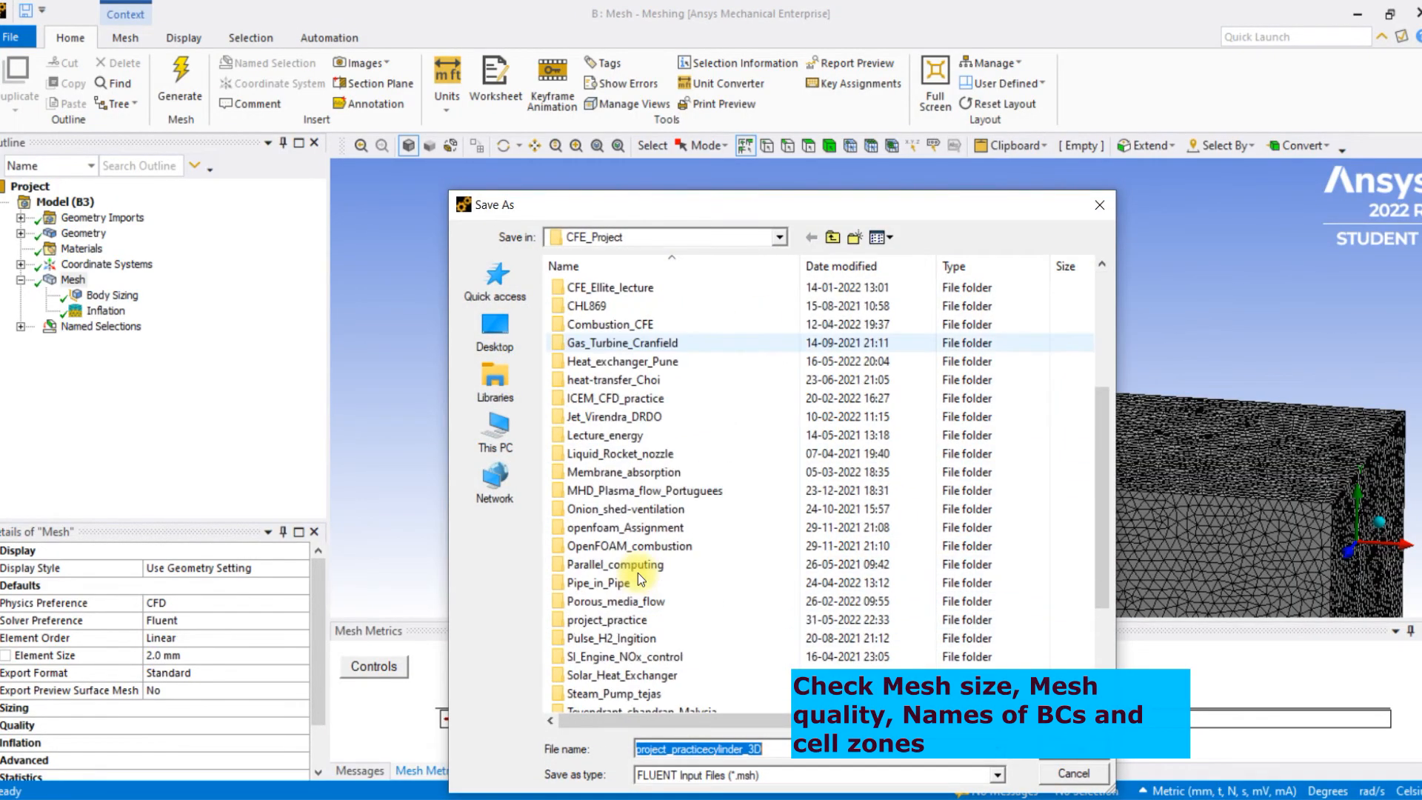
pyautogui.doubleClick(627, 620)
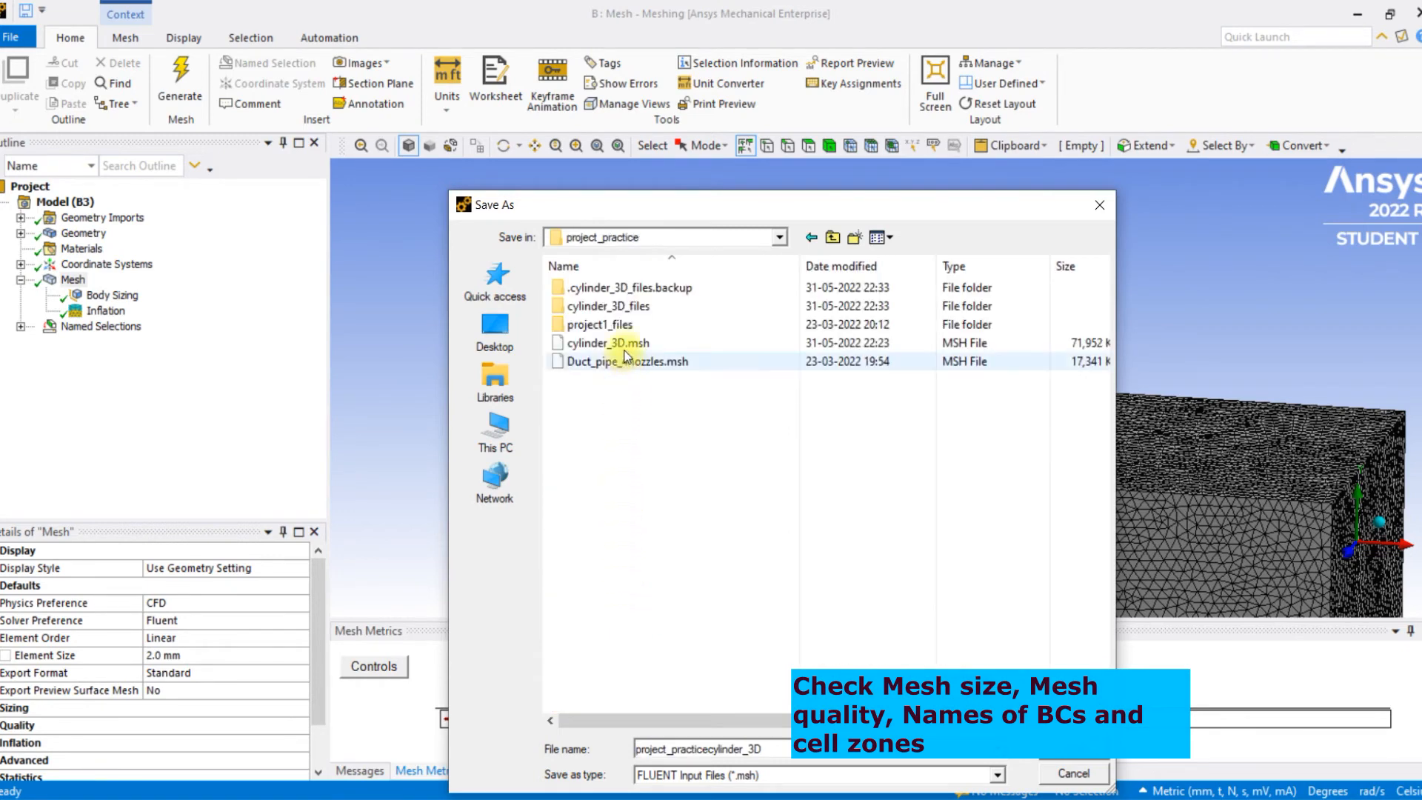
pyautogui.click(624, 345)
pyautogui.click(1071, 758)
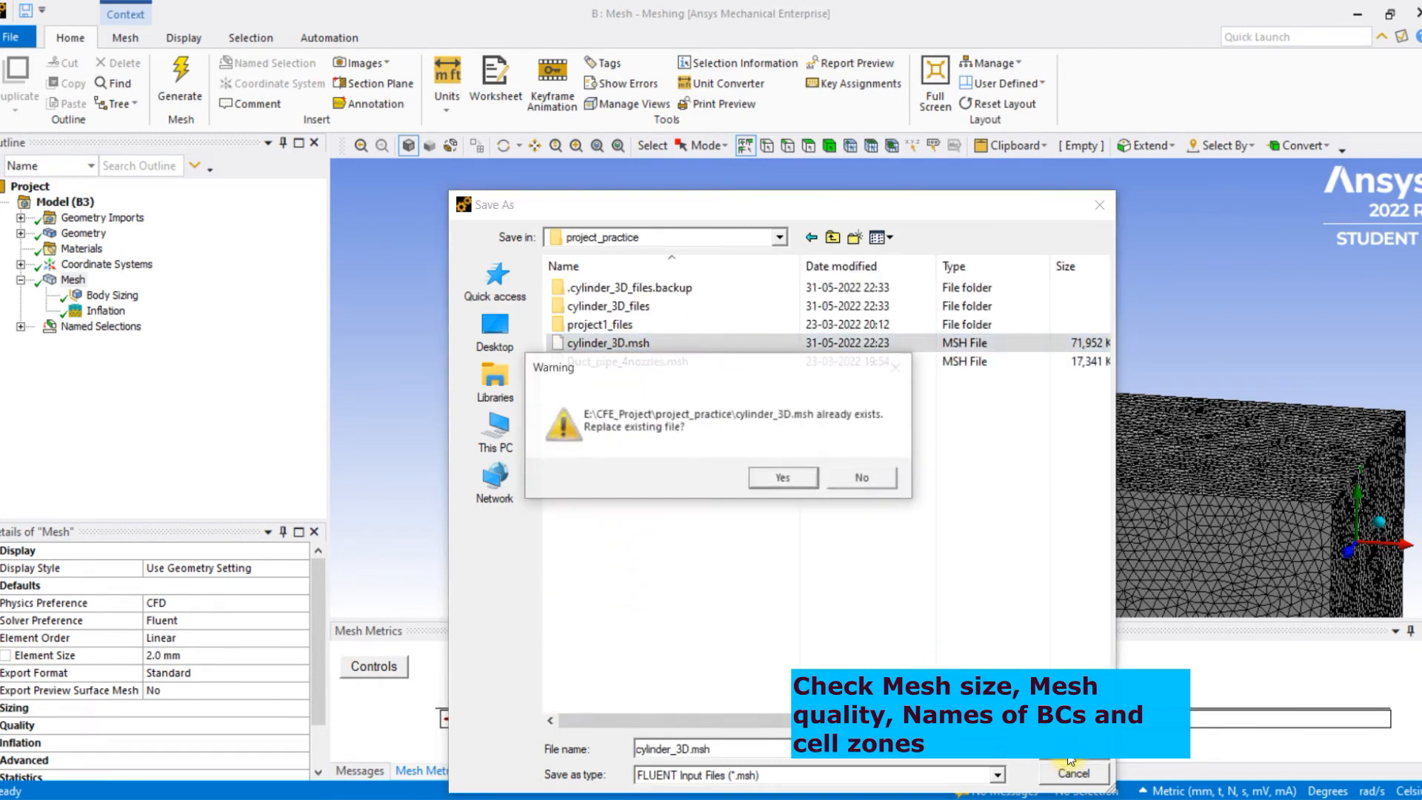
pyautogui.click(807, 480)
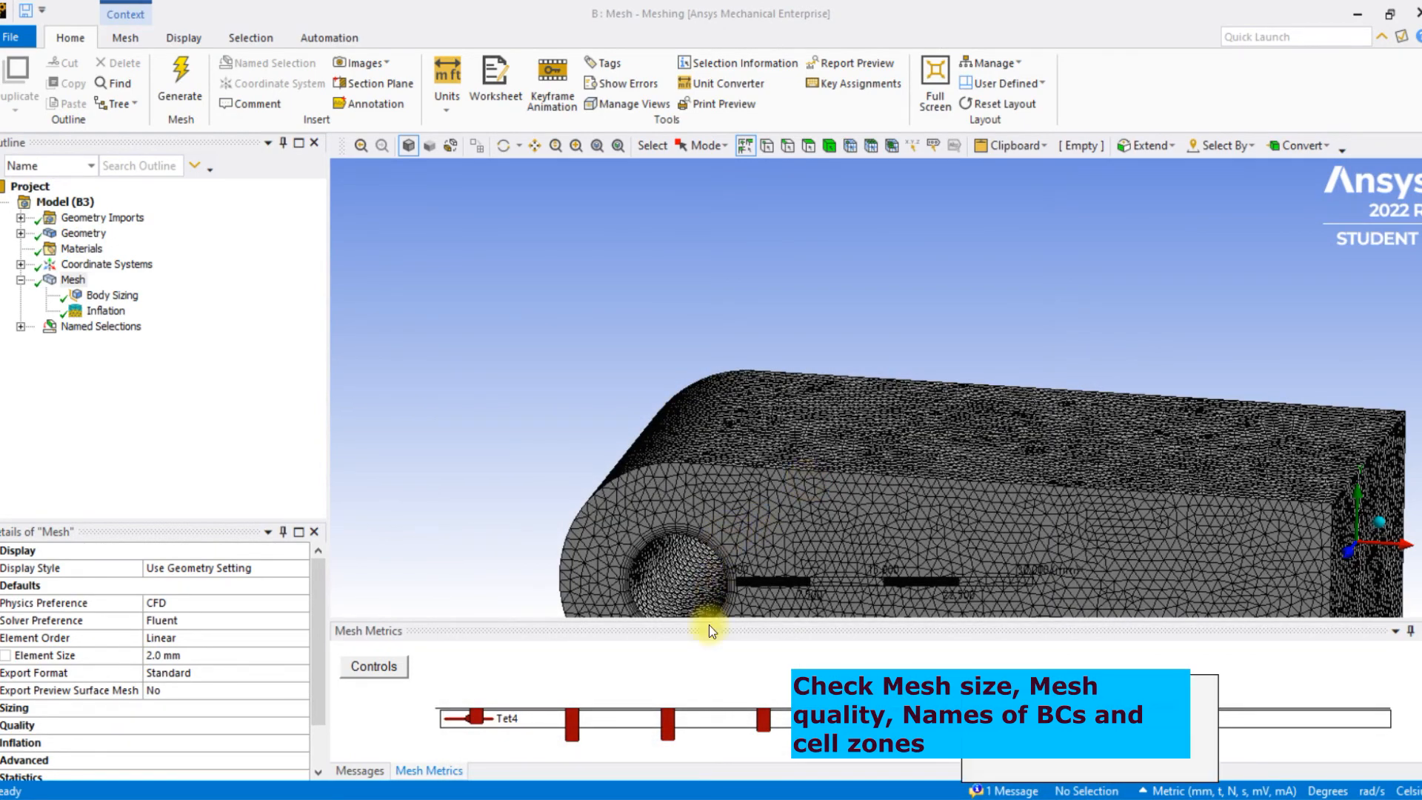
# Step: Show the messages about translating the mesh to Fluent
pyautogui.scroll(5, 711, 611)
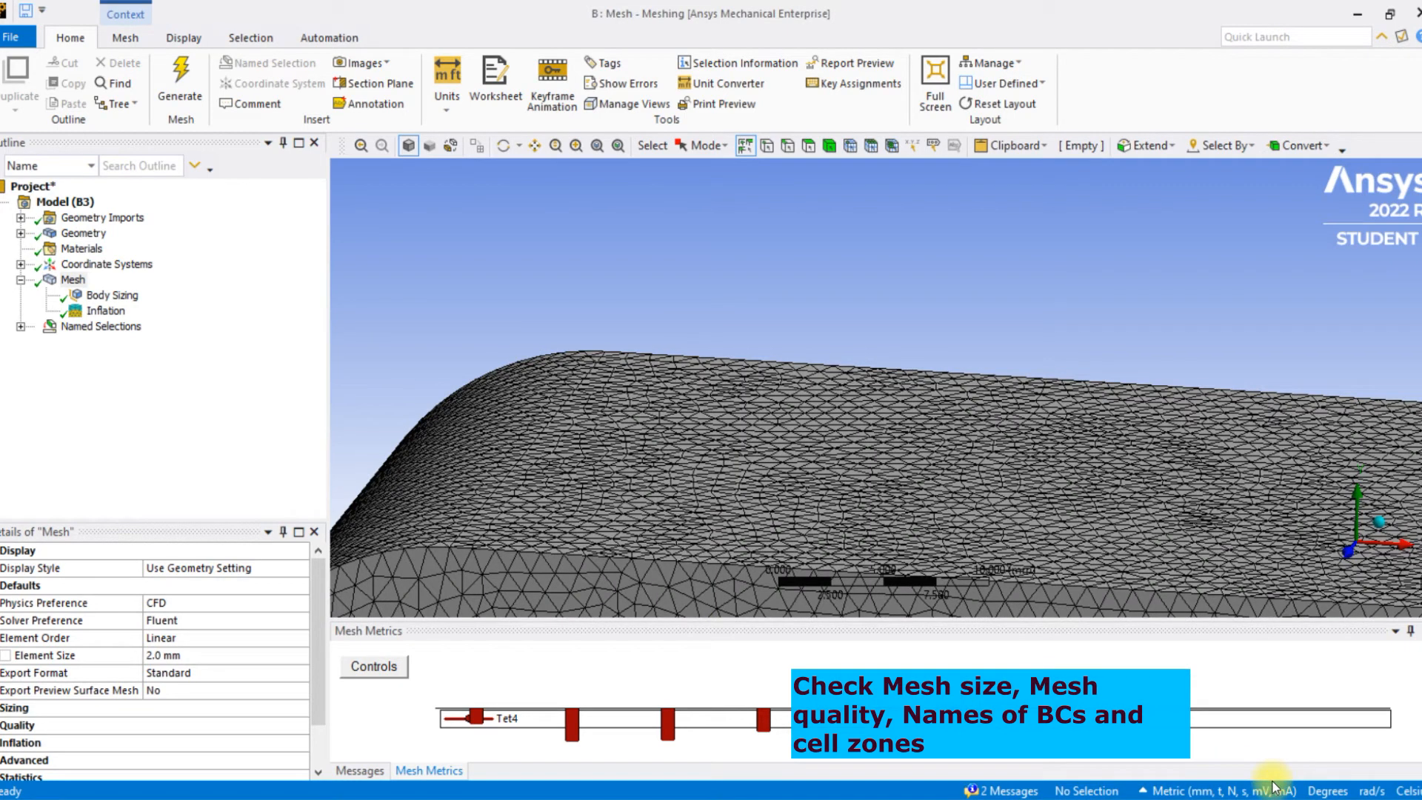
pyautogui.click(1019, 796)
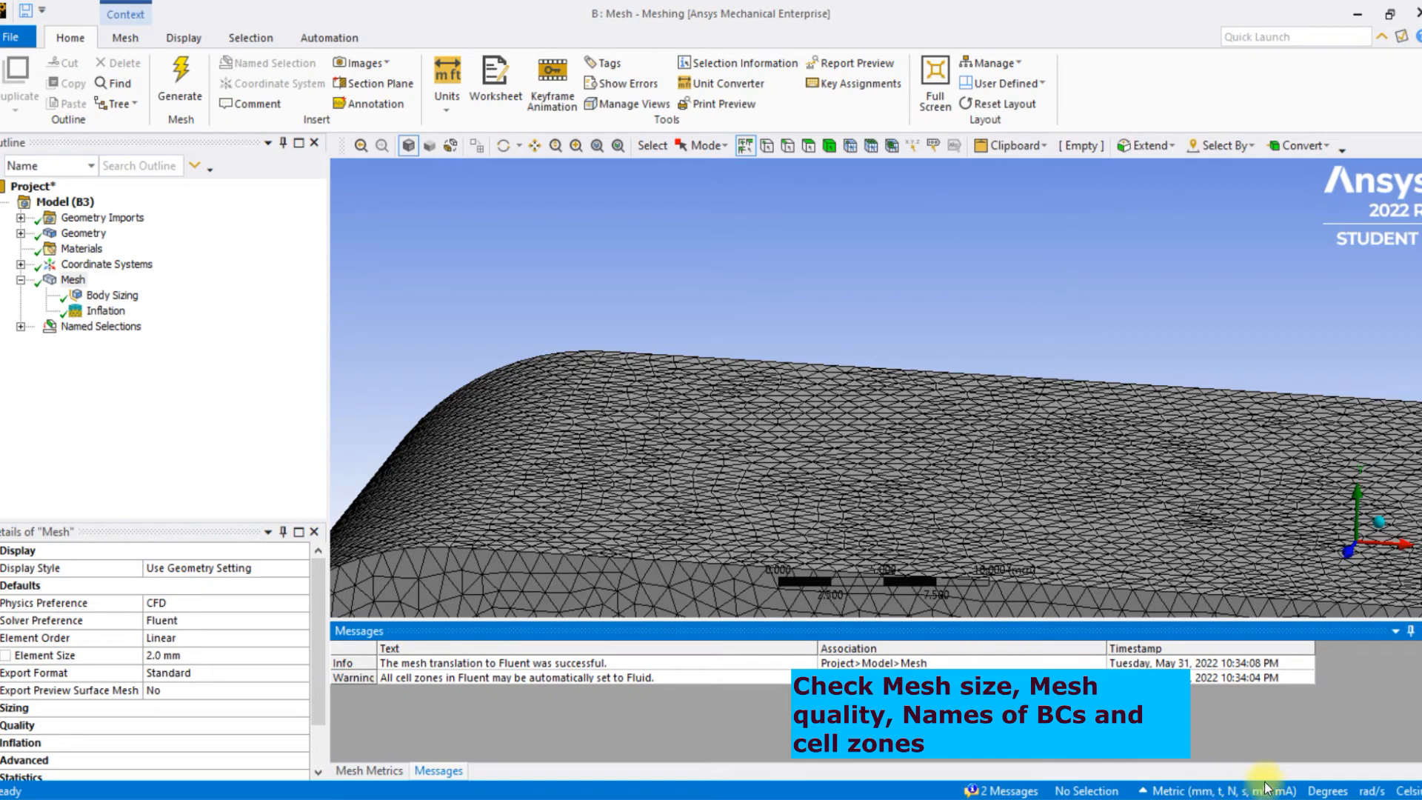
pyautogui.moveTo(483, 637); pyautogui.dragTo(612, 634)
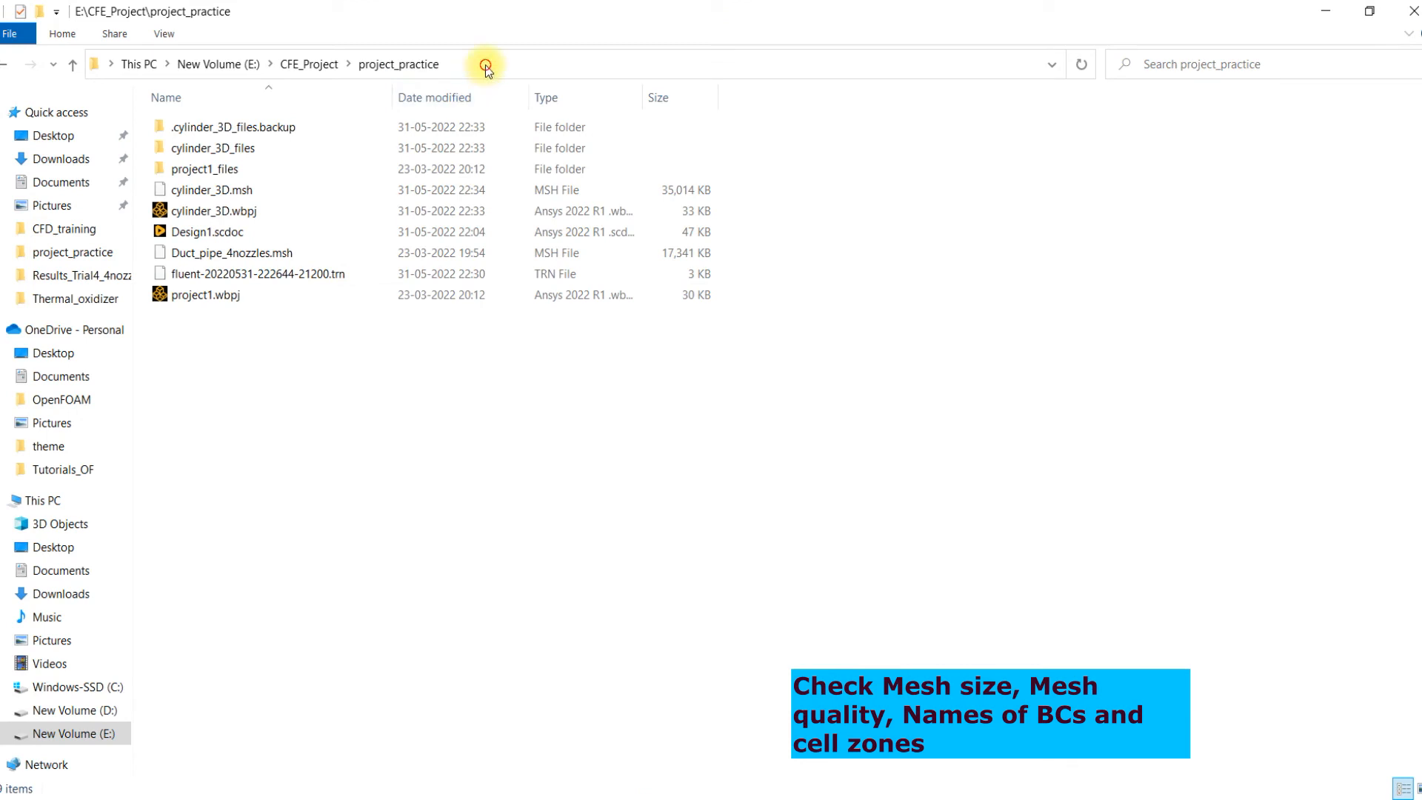
# Step: Set Fluent Launcher's working directory to the copied path E:\CFE_Project\project_practice, then start Fluent and dismiss the Key Behavioral Changes notice
pyautogui.click(487, 64)
pyautogui.hotkey('ctrl', 'c')
pyautogui.click(714, 552)
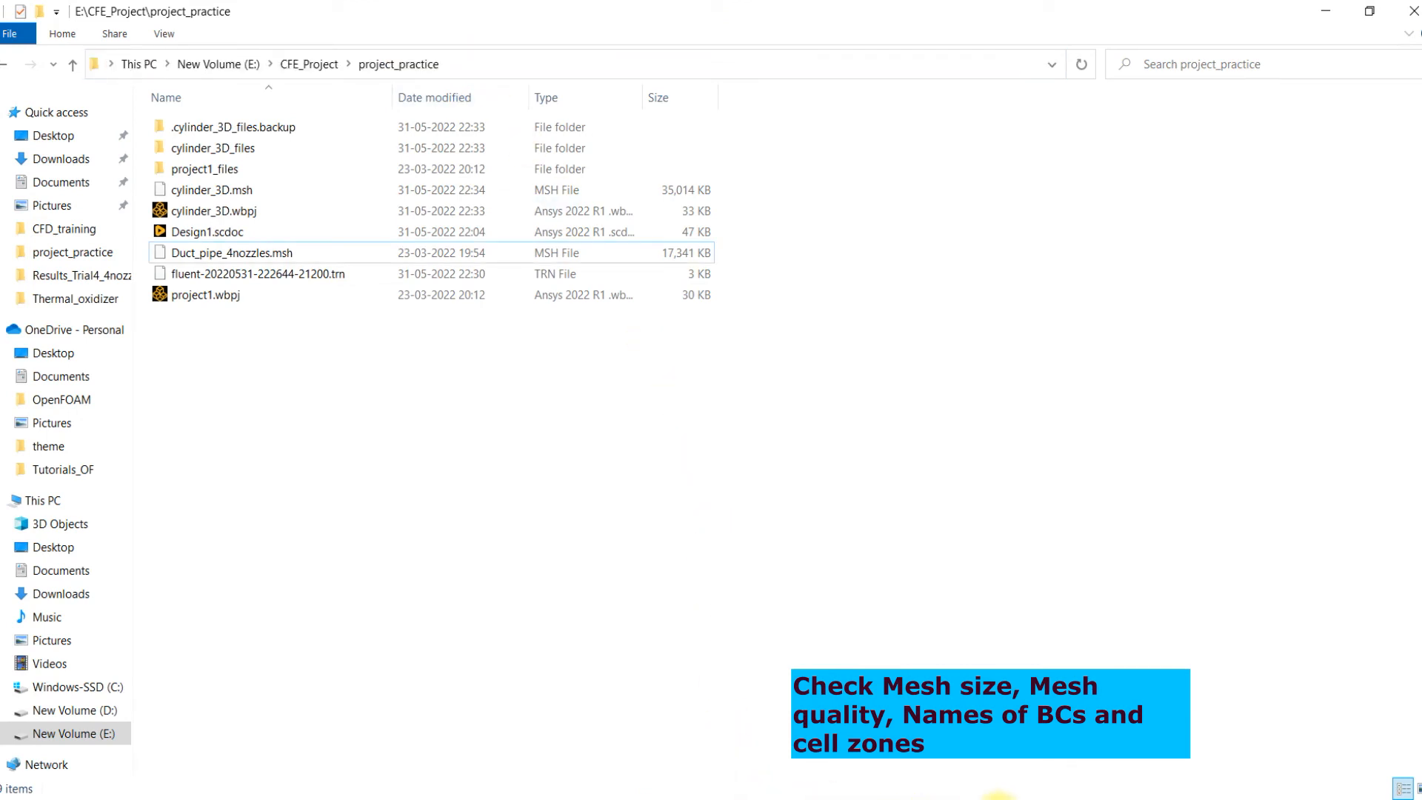
pyautogui.click(998, 799)
pyautogui.moveTo(727, 509); pyautogui.dragTo(393, 508)
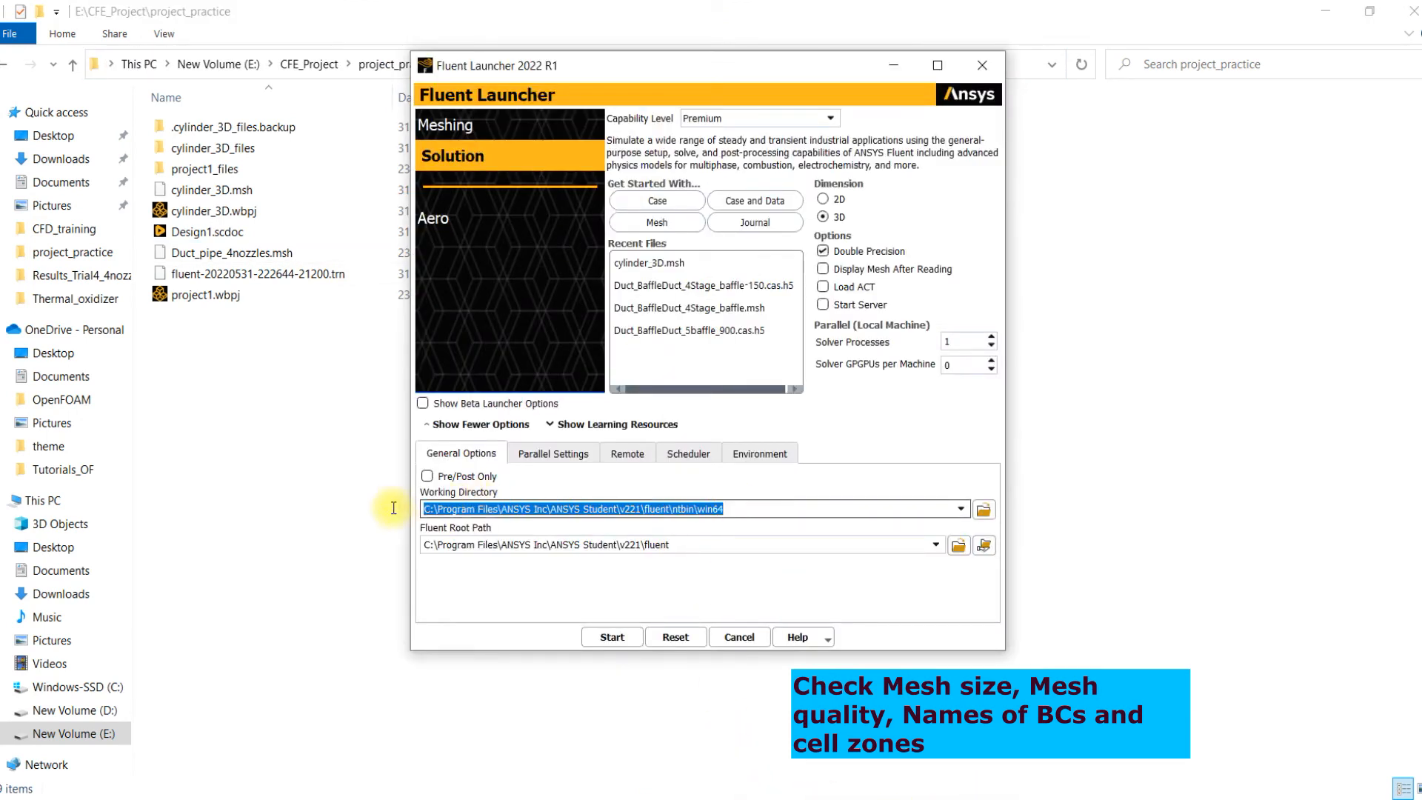
pyautogui.hotkey('ctrl', 'v')
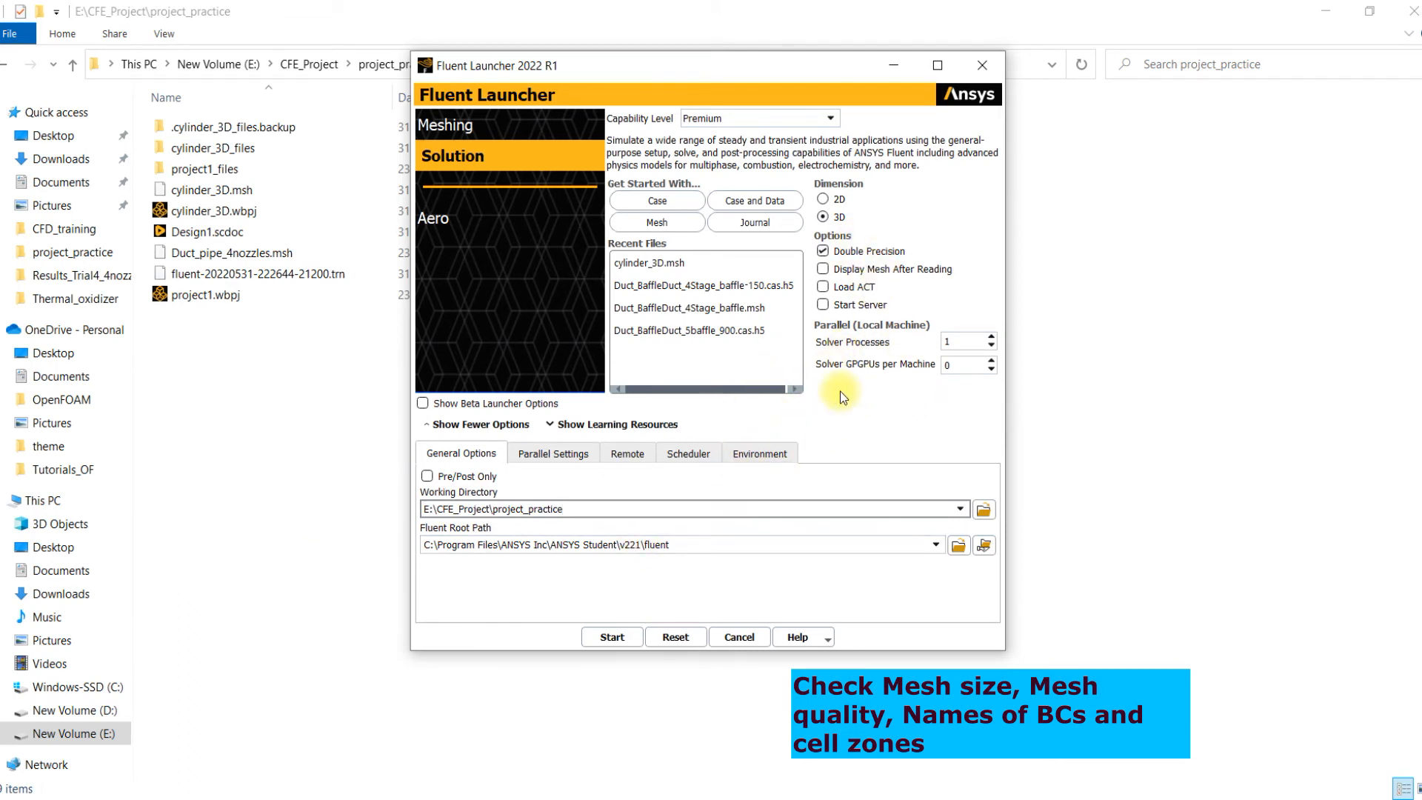
pyautogui.click(616, 637)
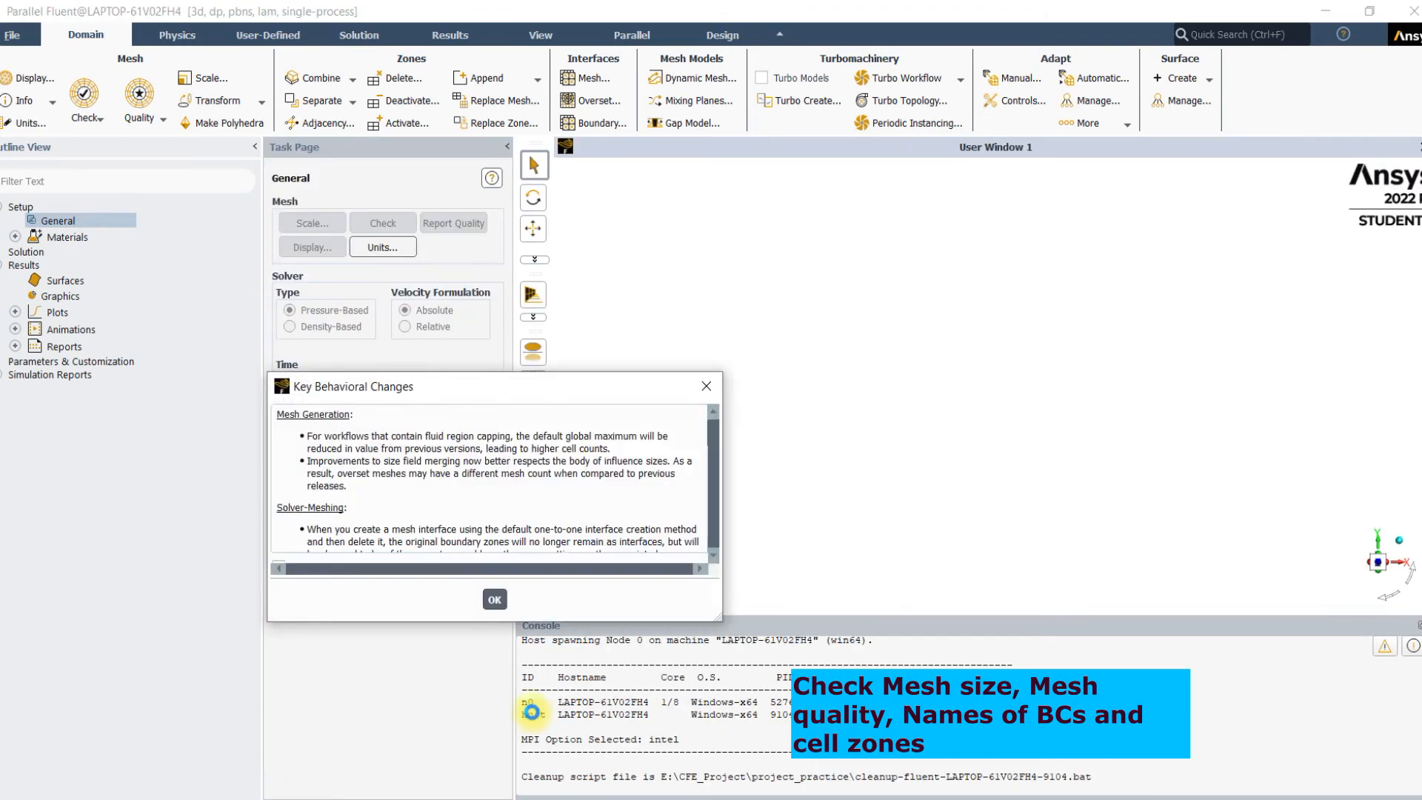
pyautogui.click(496, 600)
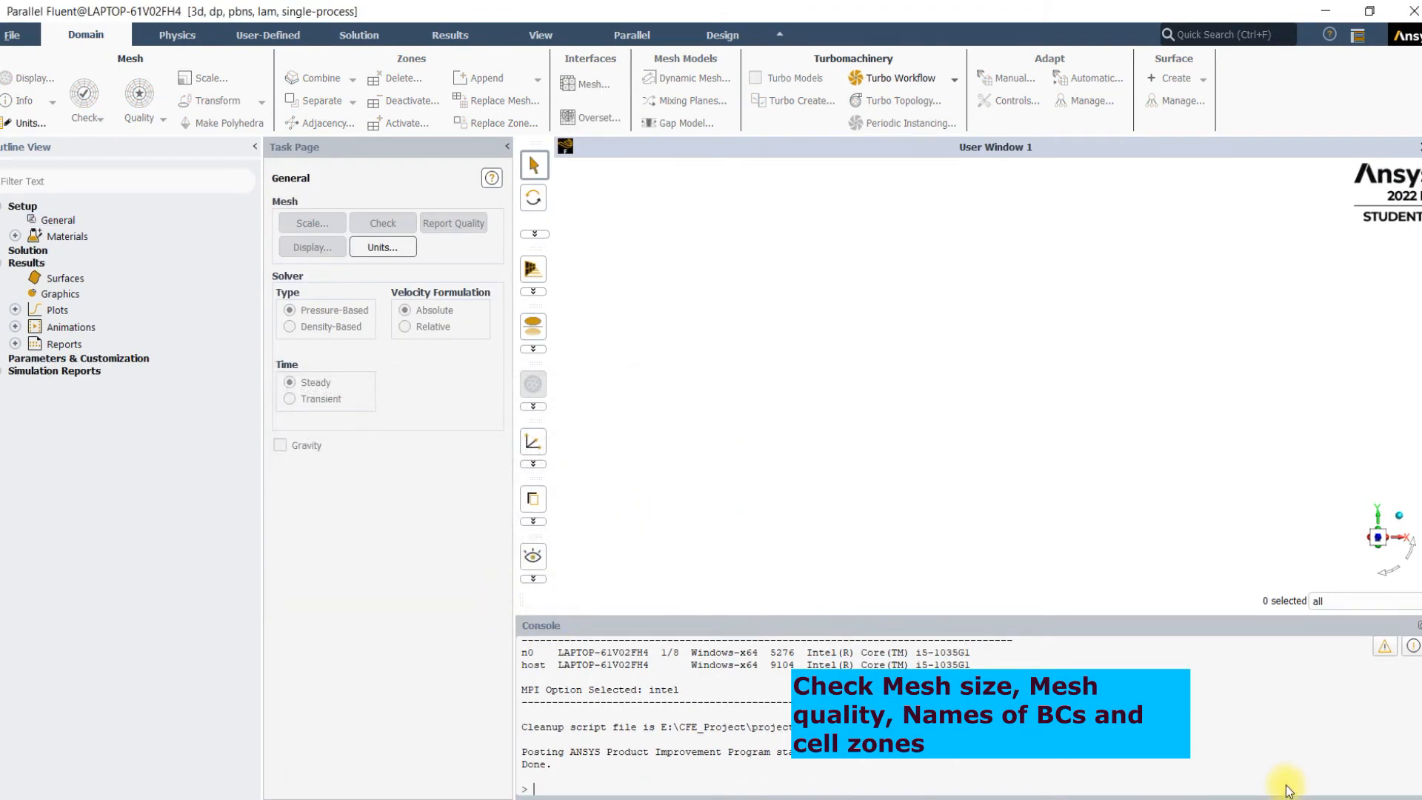
pyautogui.moveTo(680, 651)
pyautogui.mouseDown()
pyautogui.moveTo(587, 626)
pyautogui.moveTo(512, 745)
pyautogui.moveTo(698, 670)
pyautogui.moveTo(757, 729)
pyautogui.mouseUp()
pyautogui.moveTo(779, 680); pyautogui.dragTo(780, 746)
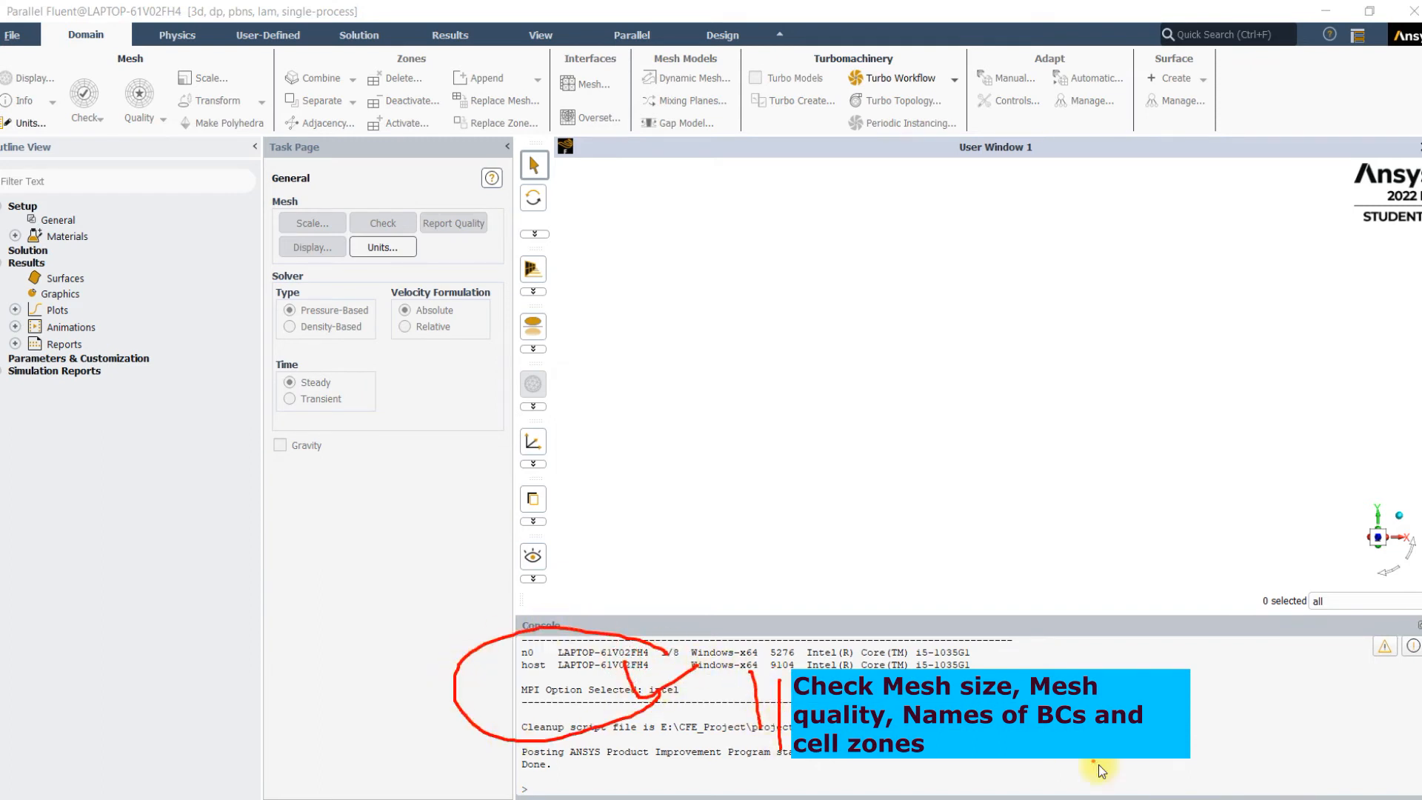
# Step: Read the mesh file cylinder_3D.msh from the project_practice folder
pyautogui.click(1276, 790)
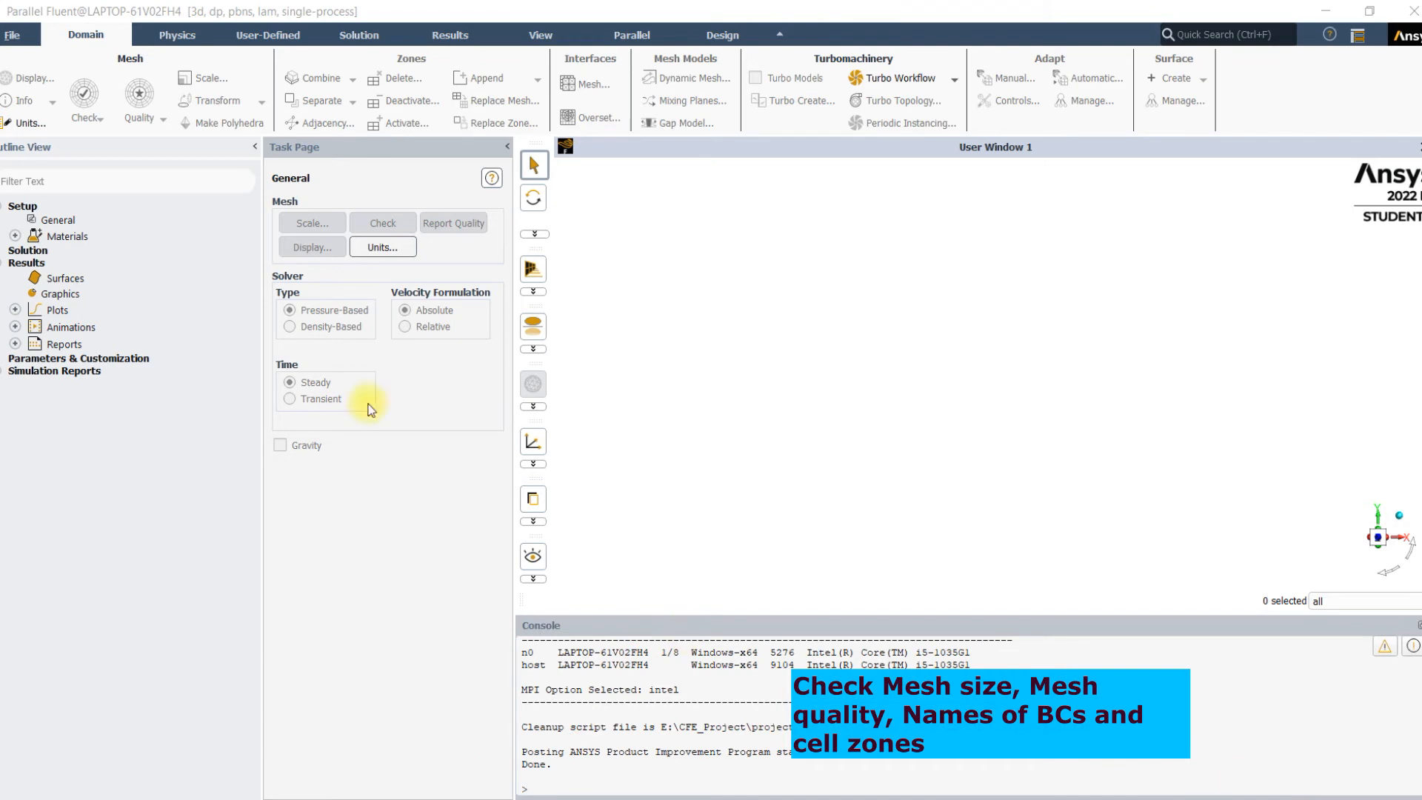
pyautogui.click(12, 35)
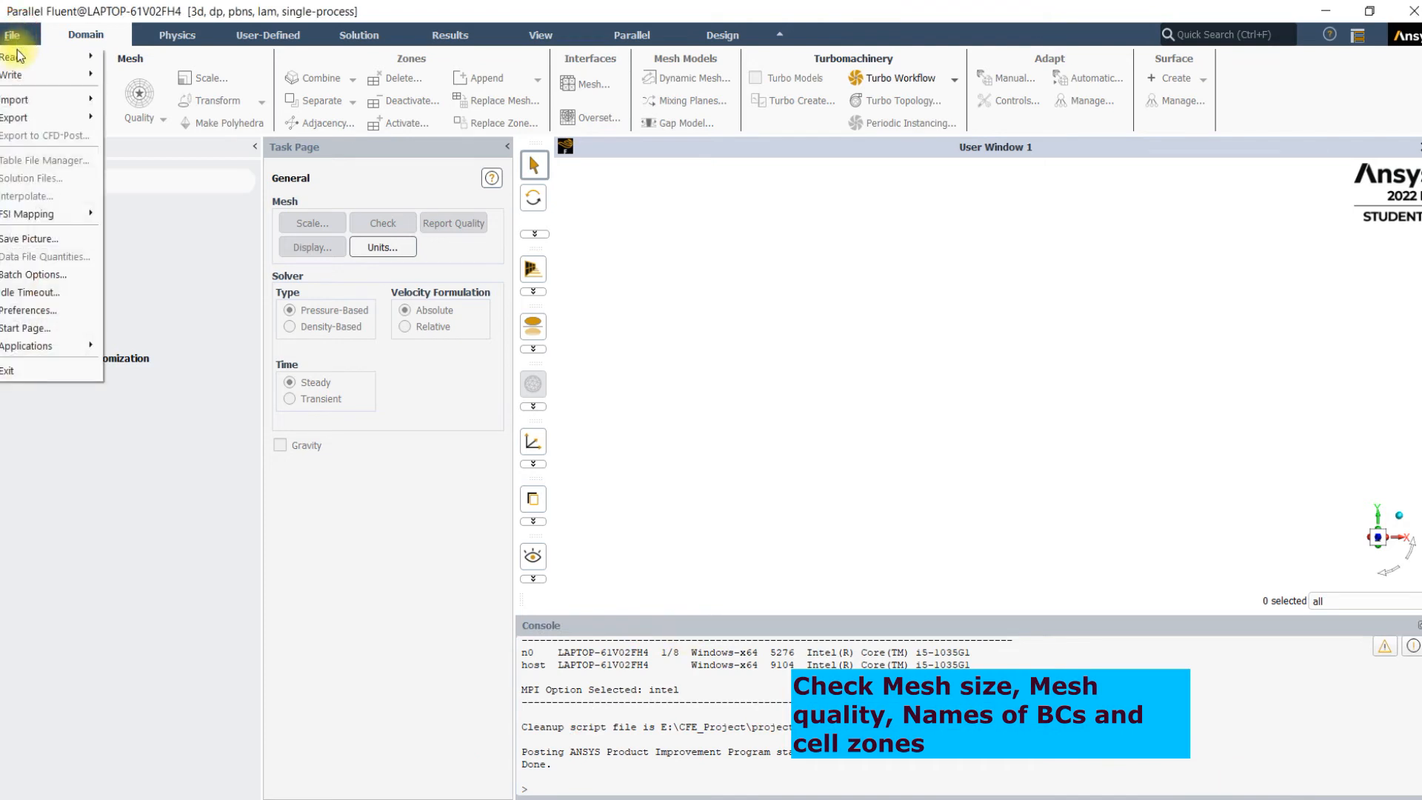
pyautogui.moveTo(15, 65)
pyautogui.click(141, 59)
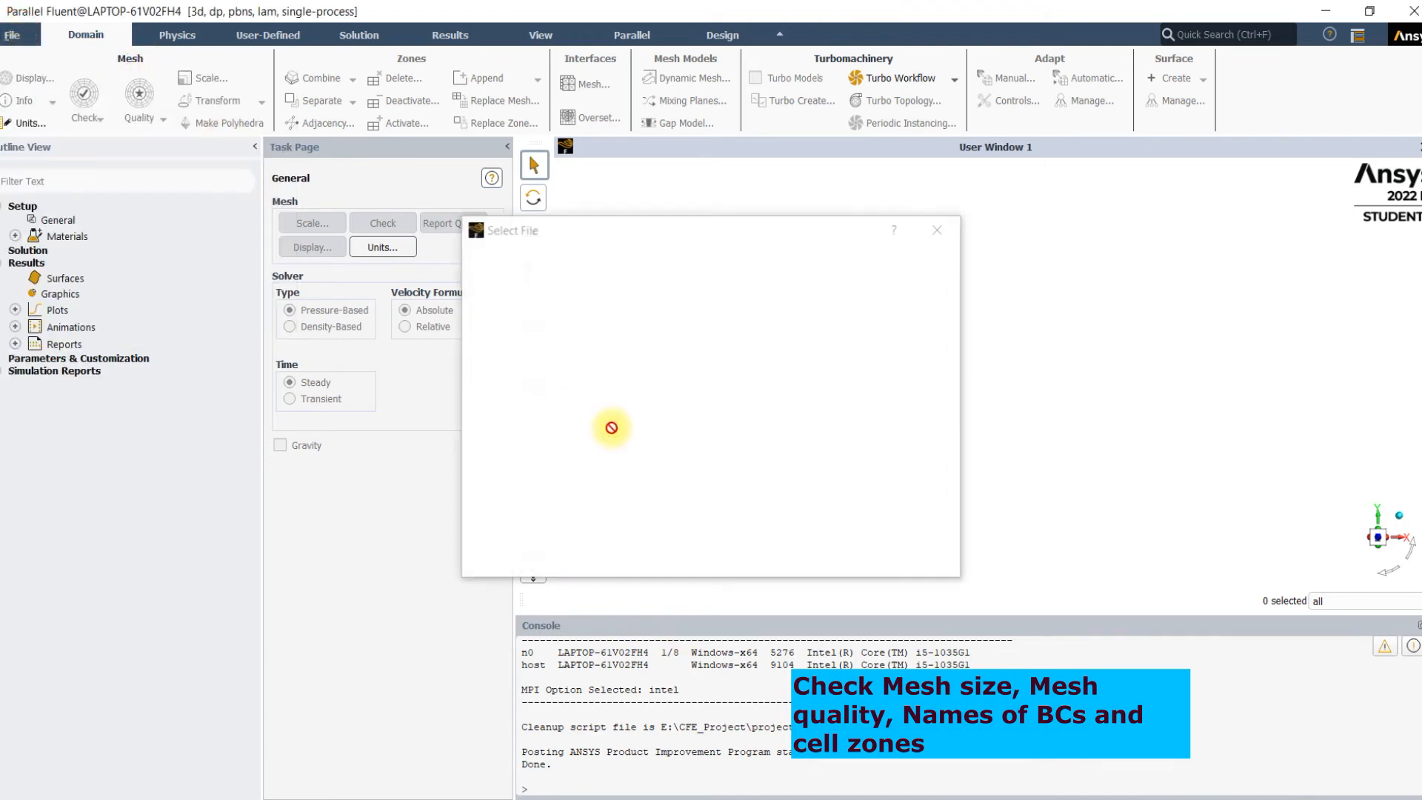
pyautogui.click(633, 507)
pyautogui.click(592, 533)
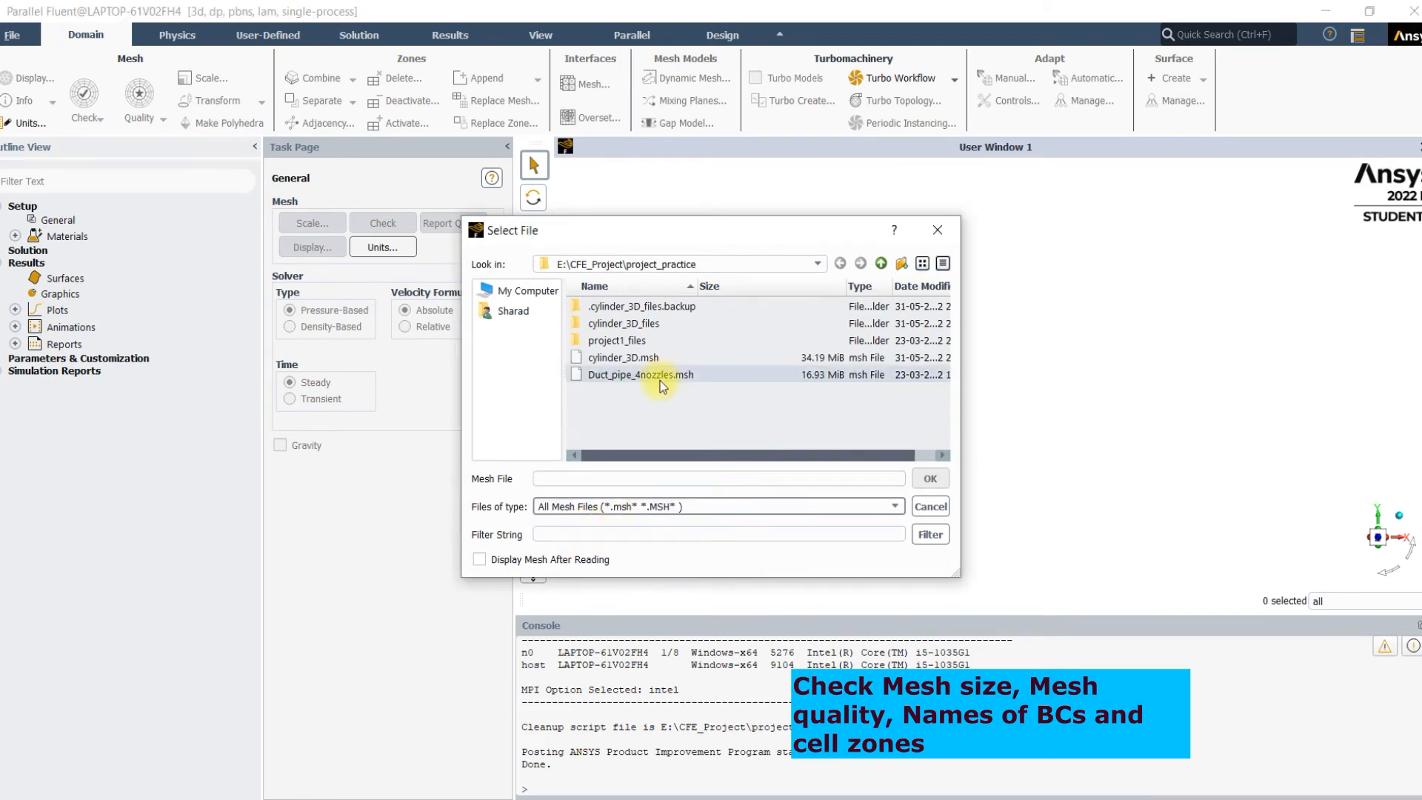
pyautogui.click(643, 358)
pyautogui.click(457, 308)
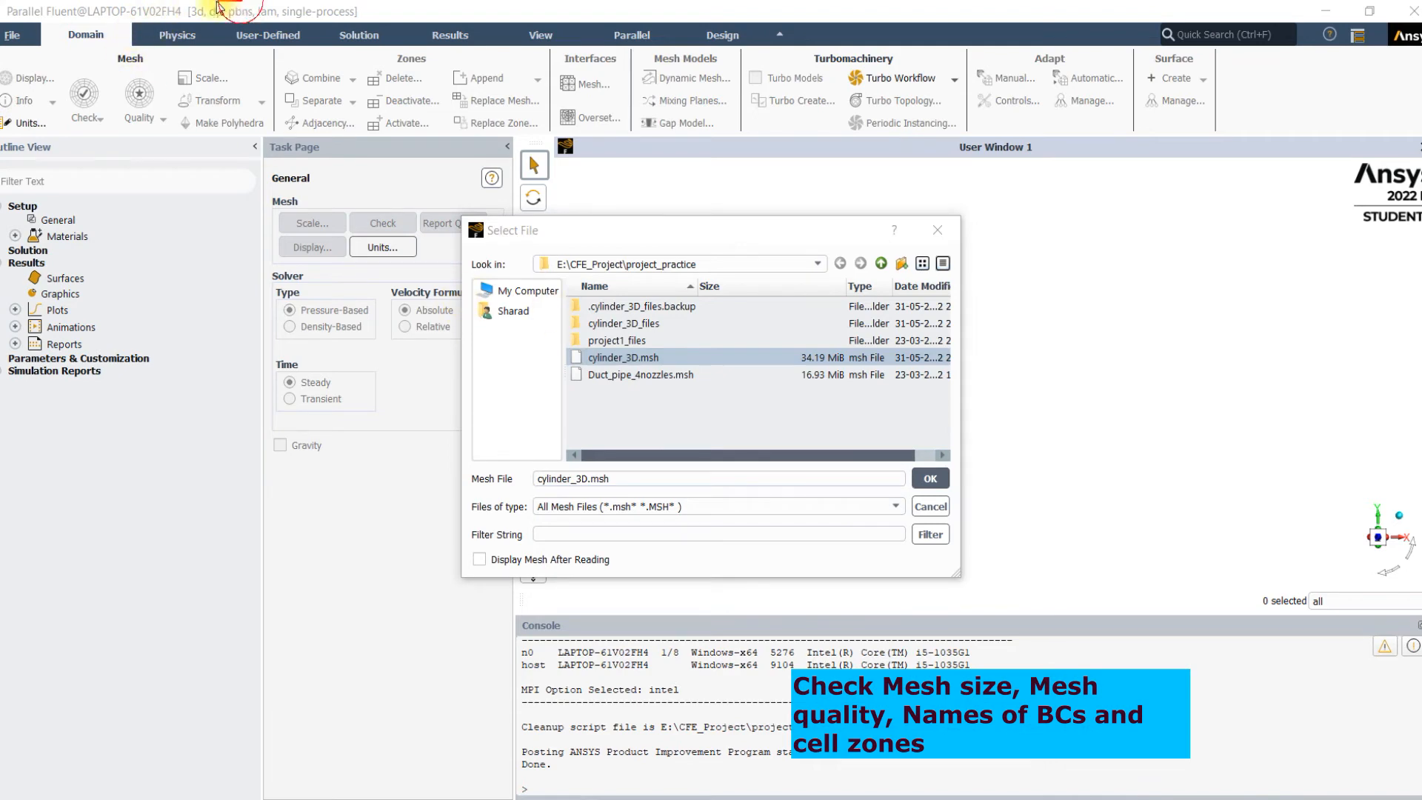
pyautogui.moveTo(234, 14)
pyautogui.mouseDown()
pyautogui.moveTo(366, 148)
pyautogui.moveTo(614, 356)
pyautogui.moveTo(652, 378)
pyautogui.moveTo(712, 337)
pyautogui.mouseUp()
pyautogui.click(747, 465)
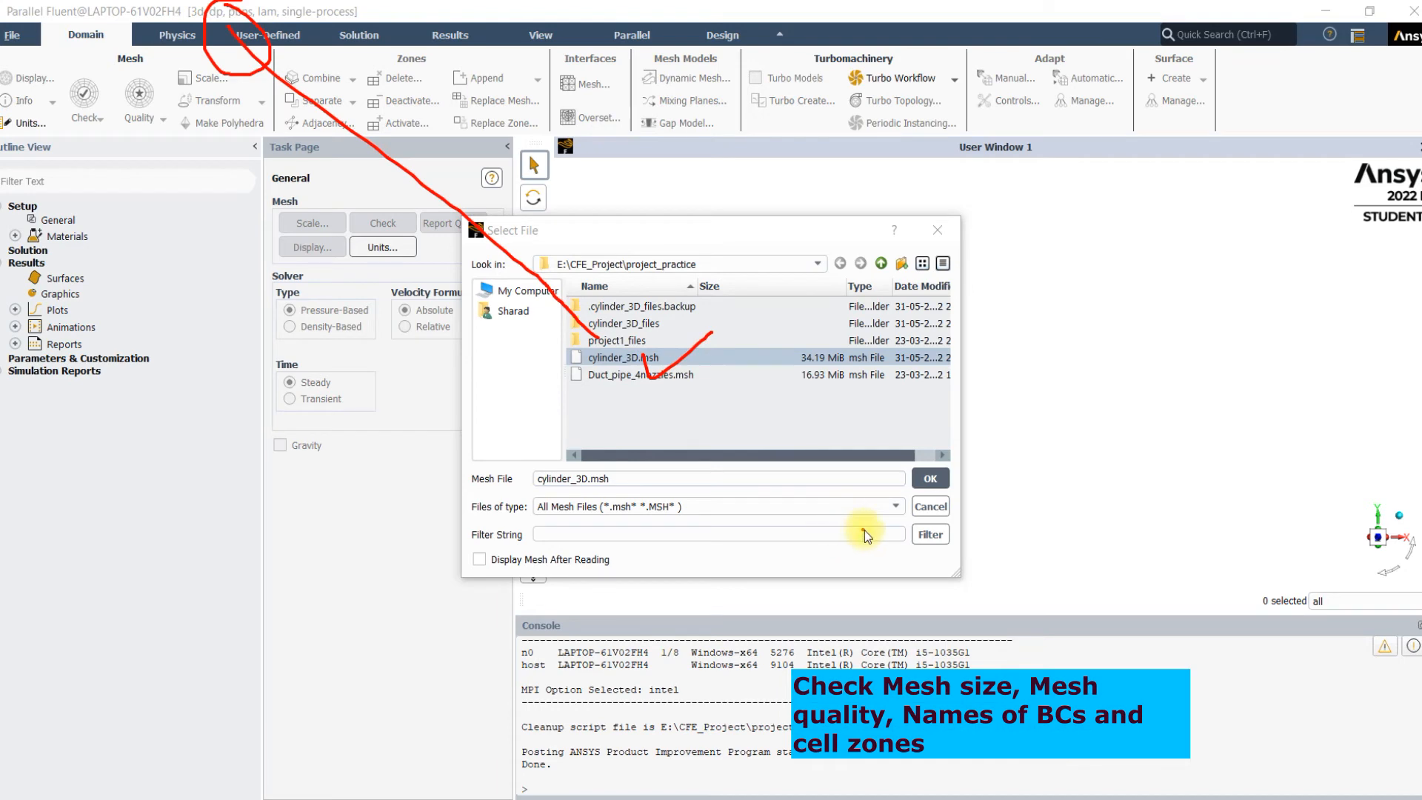
pyautogui.moveTo(639, 490)
pyautogui.mouseDown()
pyautogui.moveTo(602, 548)
pyautogui.moveTo(654, 489)
pyautogui.mouseUp()
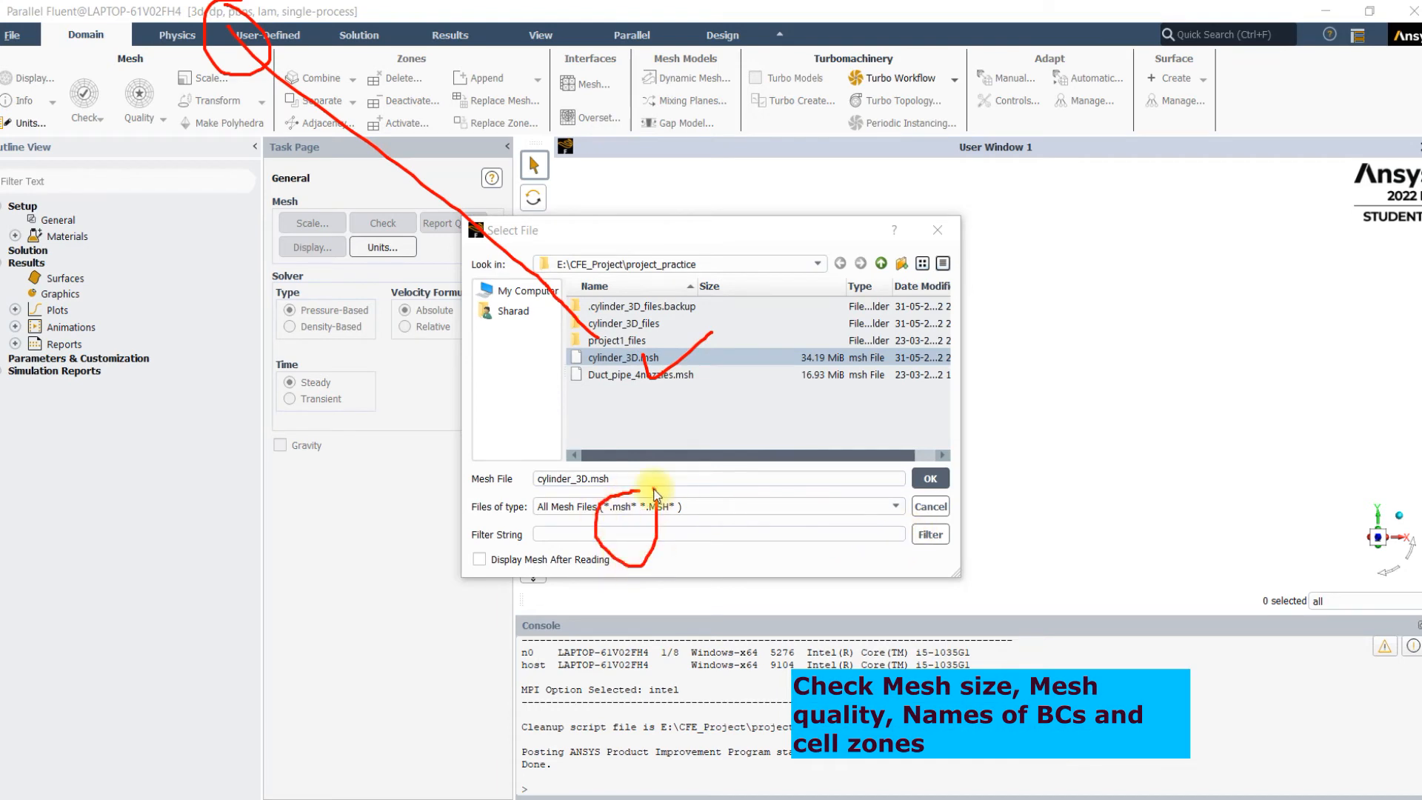
pyautogui.rightClick(1241, 746)
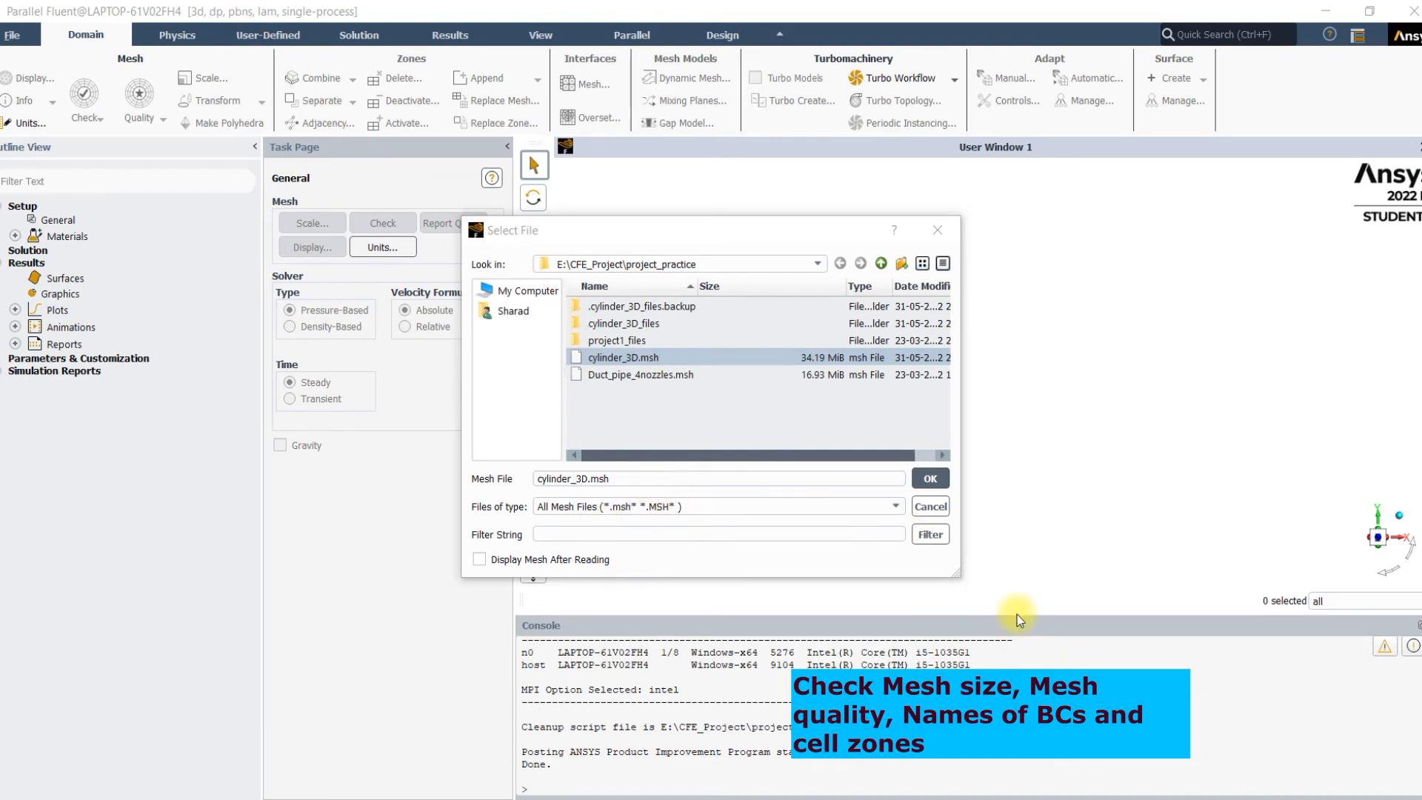
pyautogui.click(936, 481)
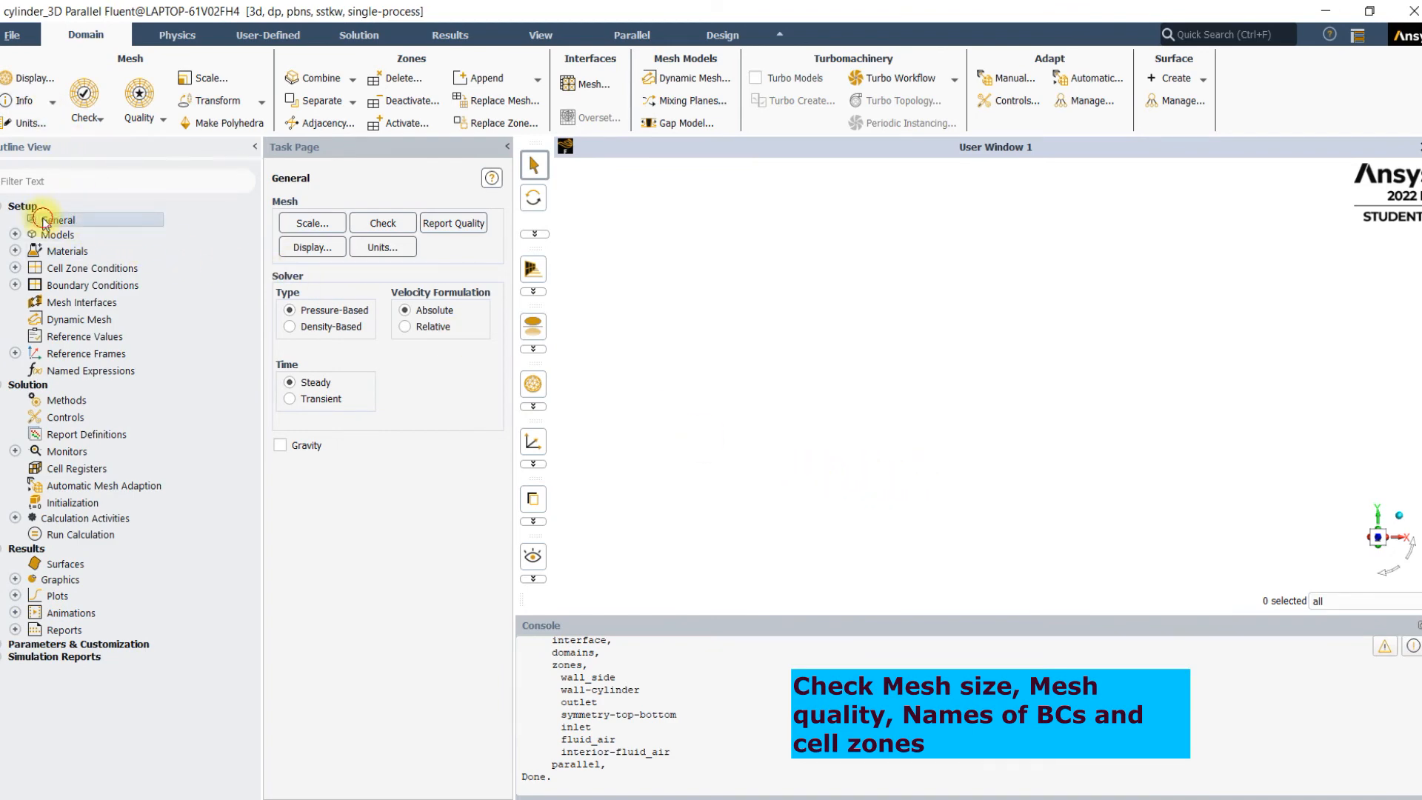
# Step: Display the mesh with only edges shown, edge type All, on all surfaces, and view it from an angle
pyautogui.click(331, 250)
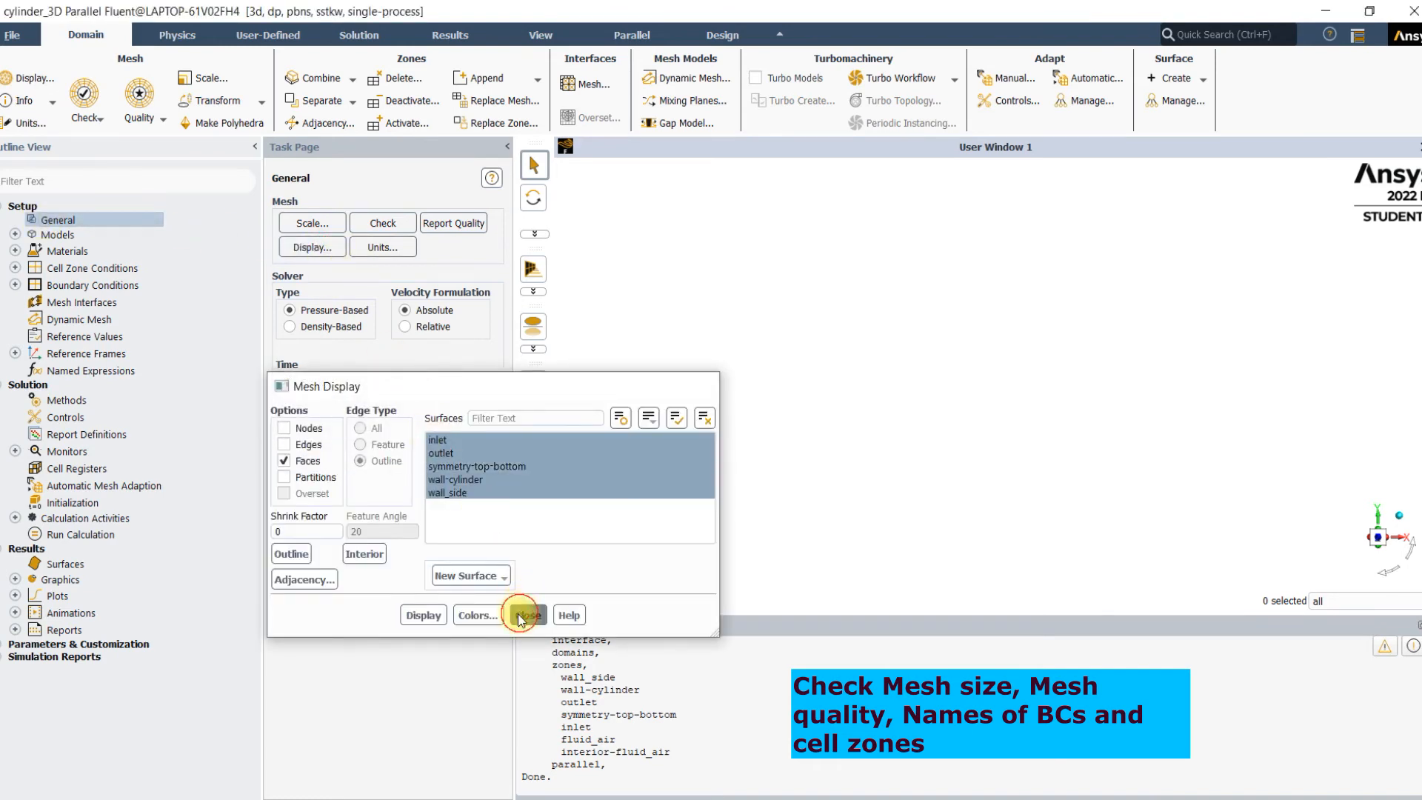
pyautogui.click(526, 615)
pyautogui.click(312, 247)
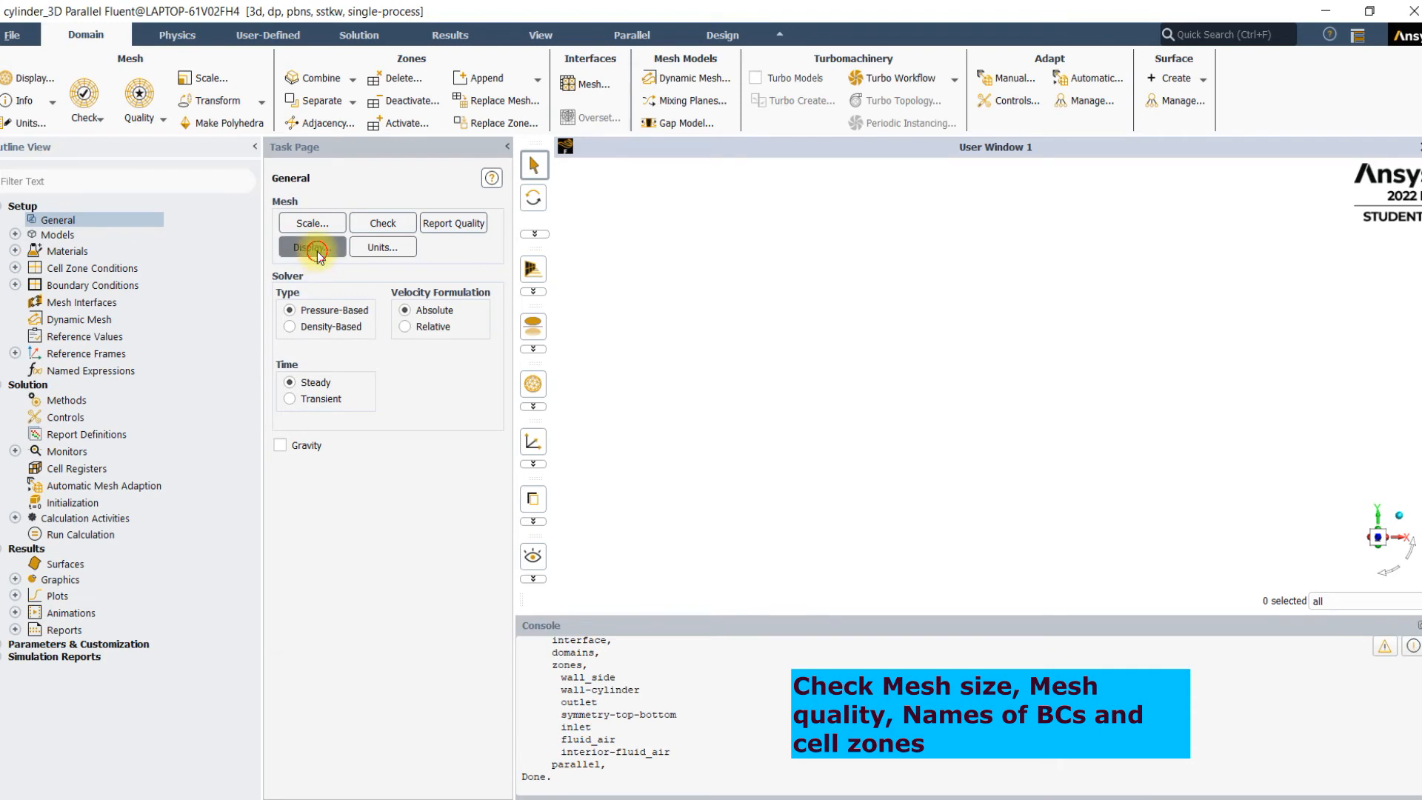
pyautogui.click(284, 444)
pyautogui.click(283, 460)
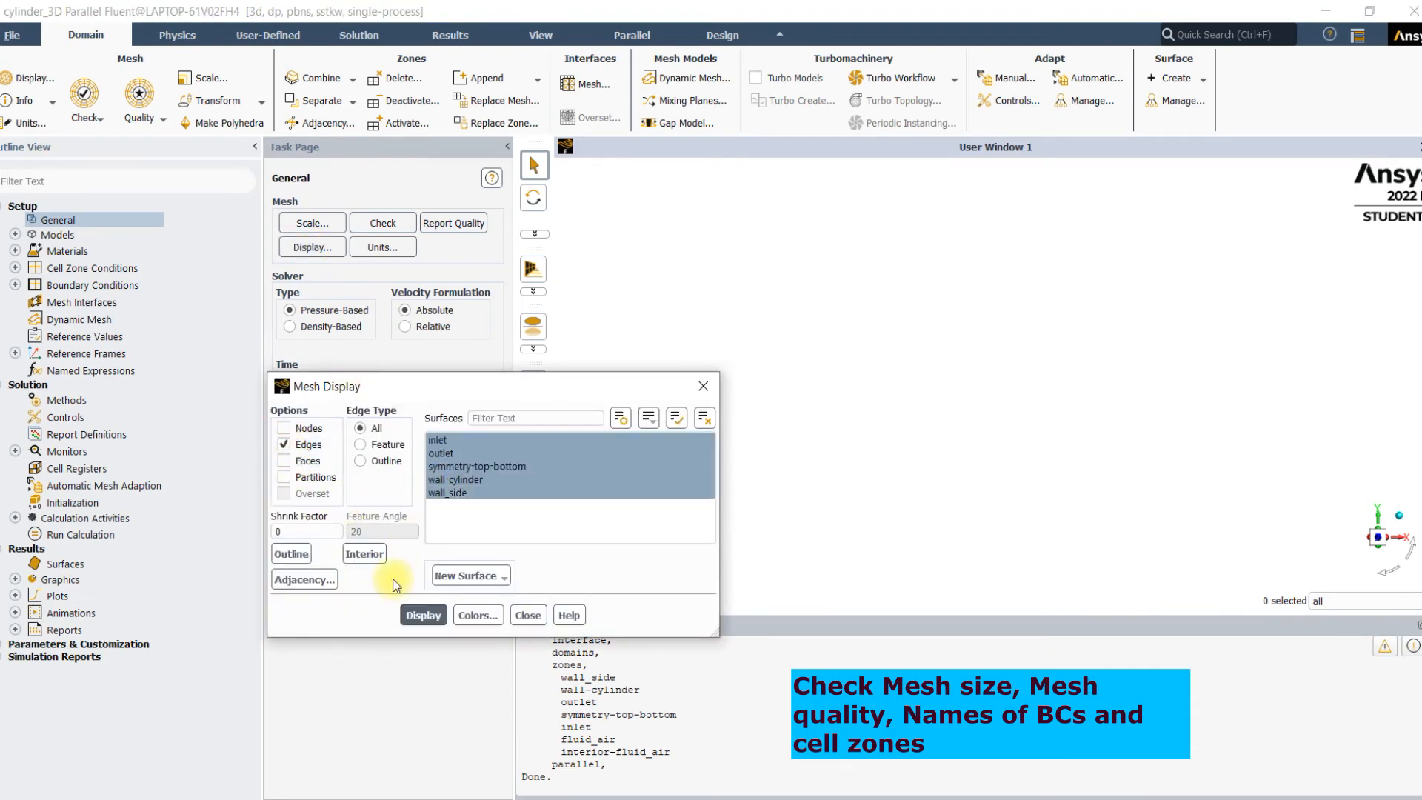
pyautogui.click(423, 616)
pyautogui.moveTo(1070, 449); pyautogui.dragTo(889, 504)
pyautogui.click(528, 616)
pyautogui.moveTo(771, 307); pyautogui.dragTo(724, 331)
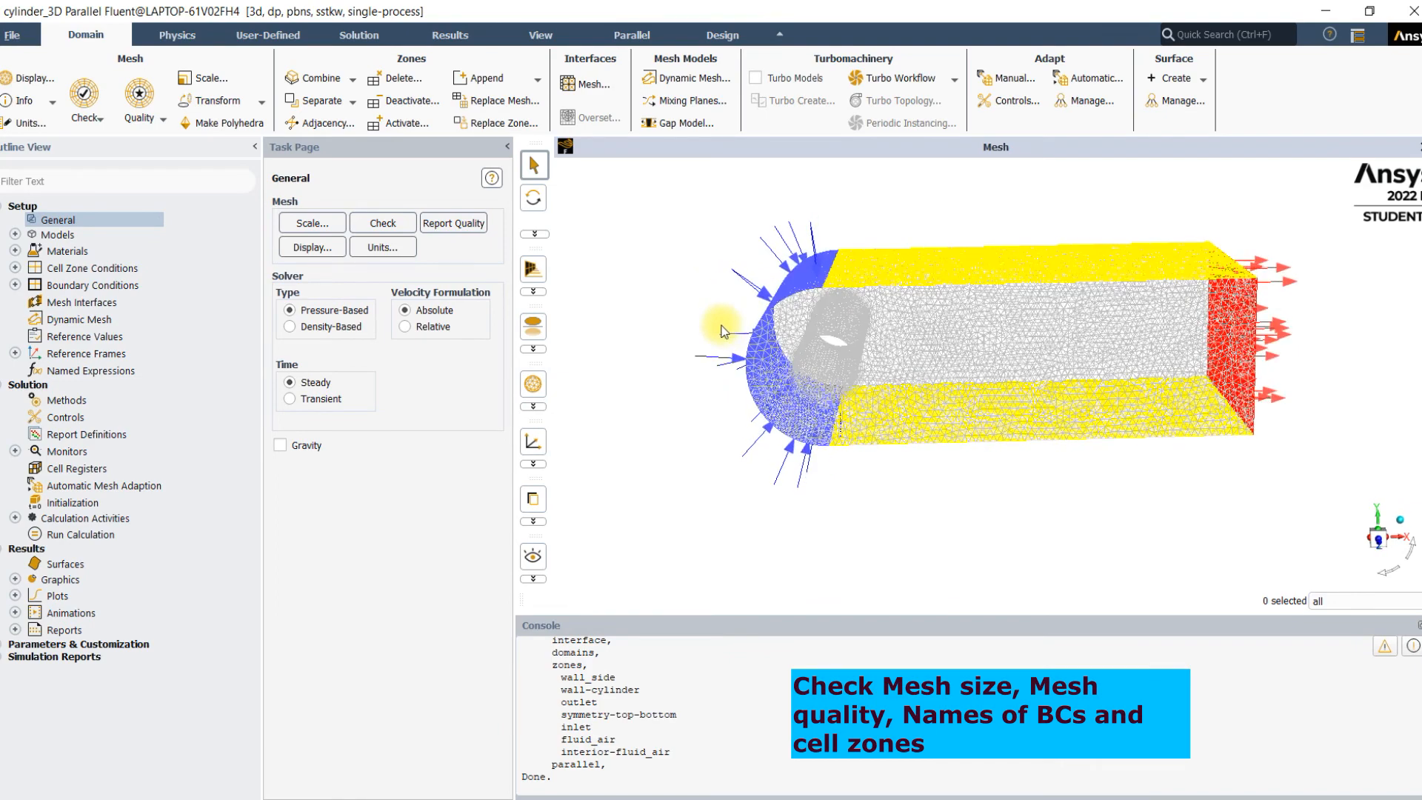
pyautogui.moveTo(1237, 416)
pyautogui.mouseDown()
pyautogui.moveTo(1146, 429)
pyautogui.moveTo(1229, 410)
pyautogui.mouseUp()
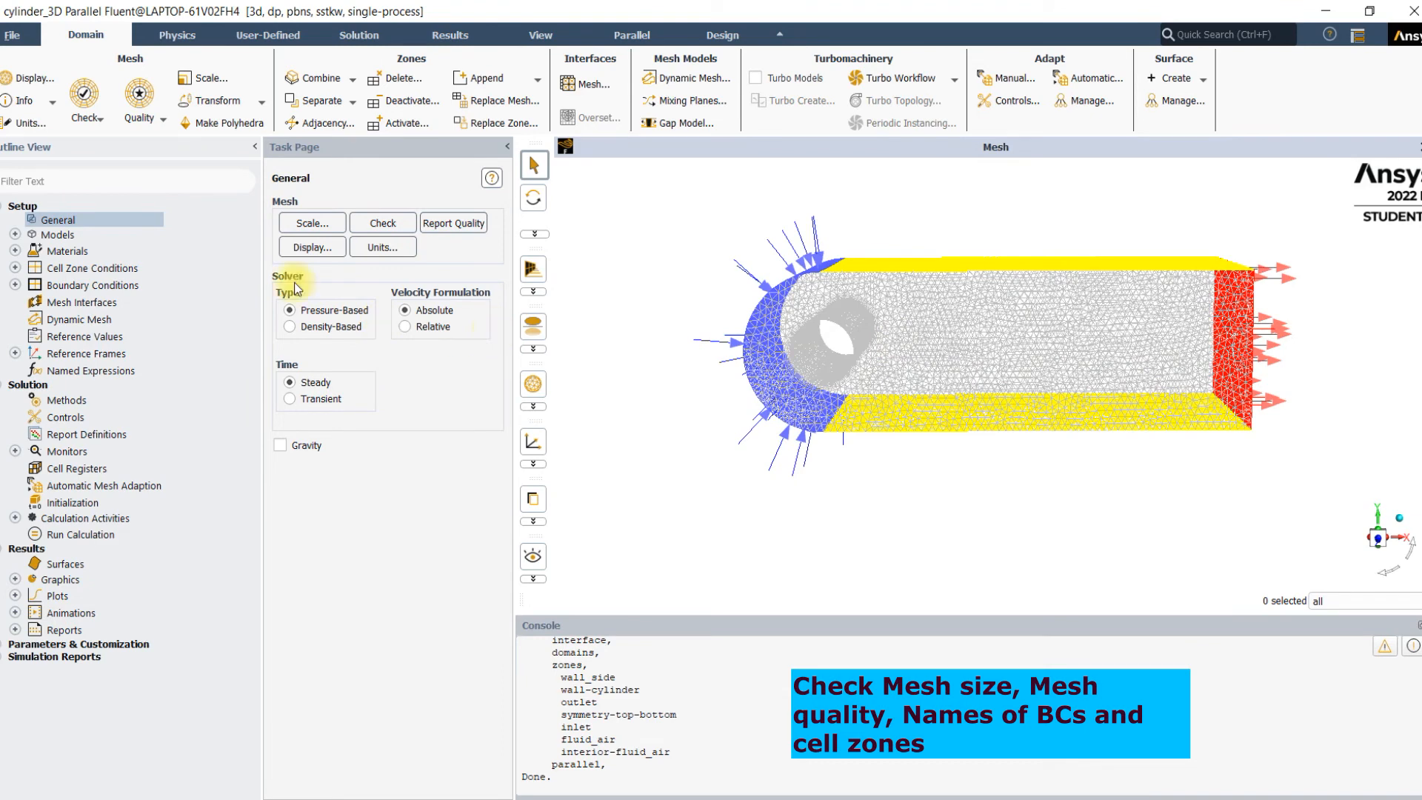
# Step: Report the mesh size in the console and run a mesh check
pyautogui.click(24, 100)
pyautogui.click(35, 120)
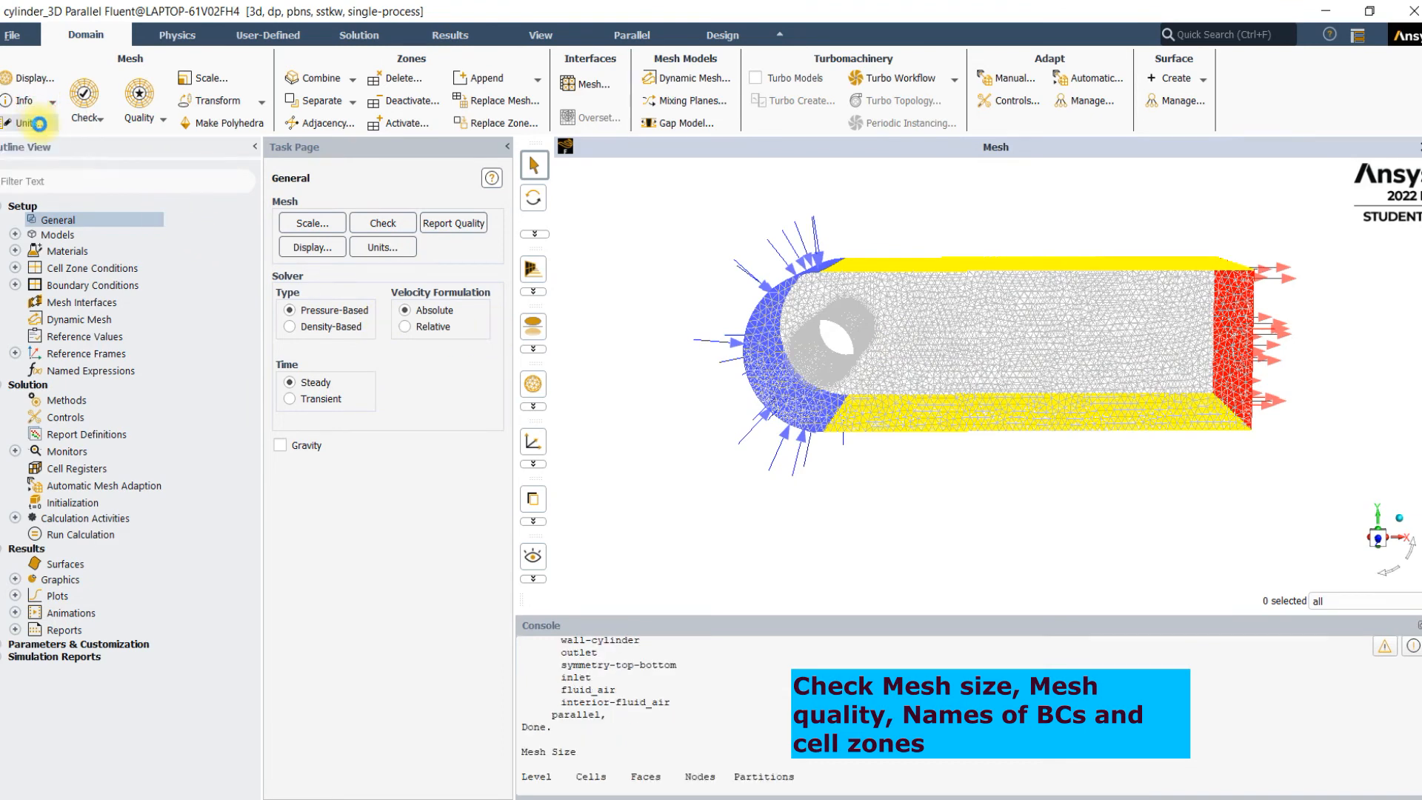
pyautogui.moveTo(568, 752); pyautogui.dragTo(607, 756)
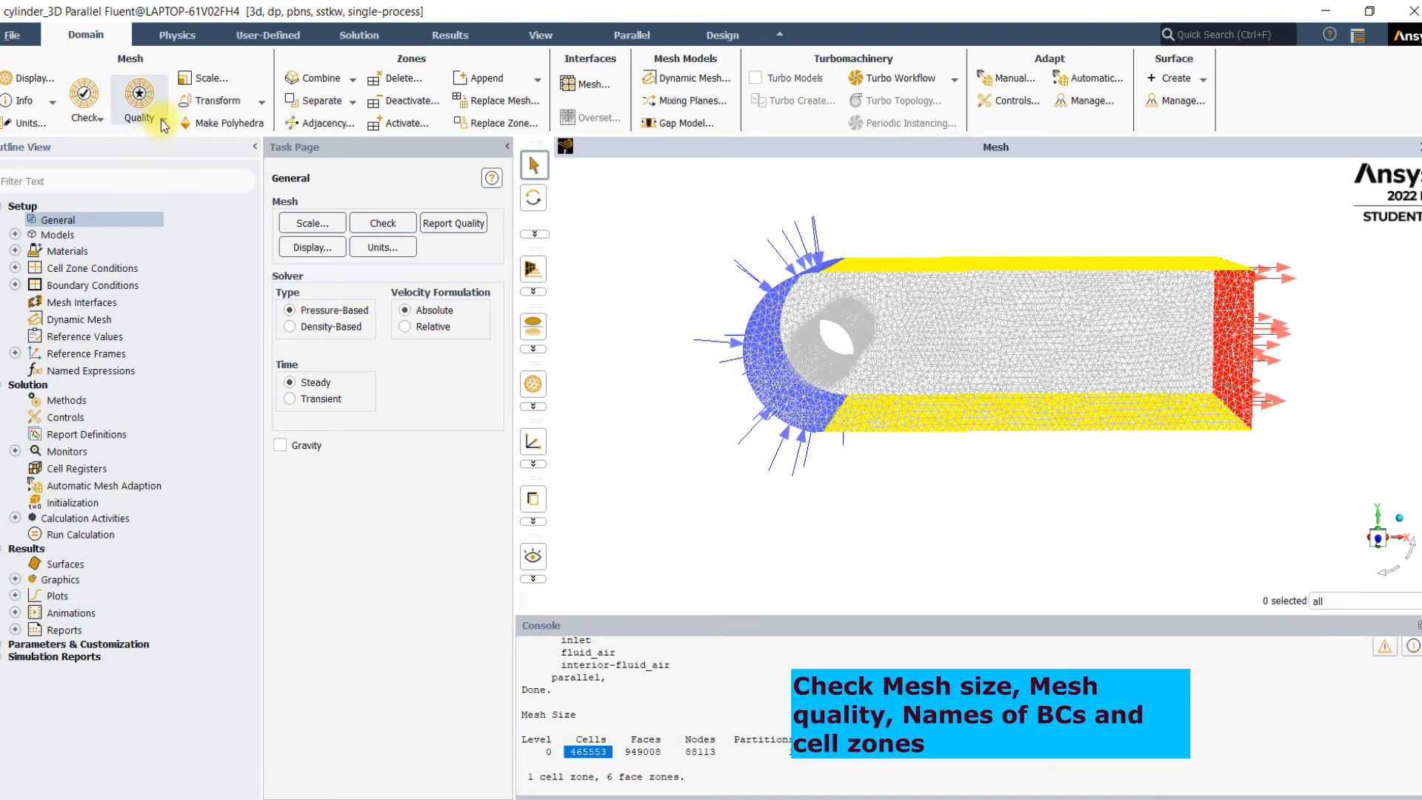
pyautogui.click(86, 115)
pyautogui.click(104, 137)
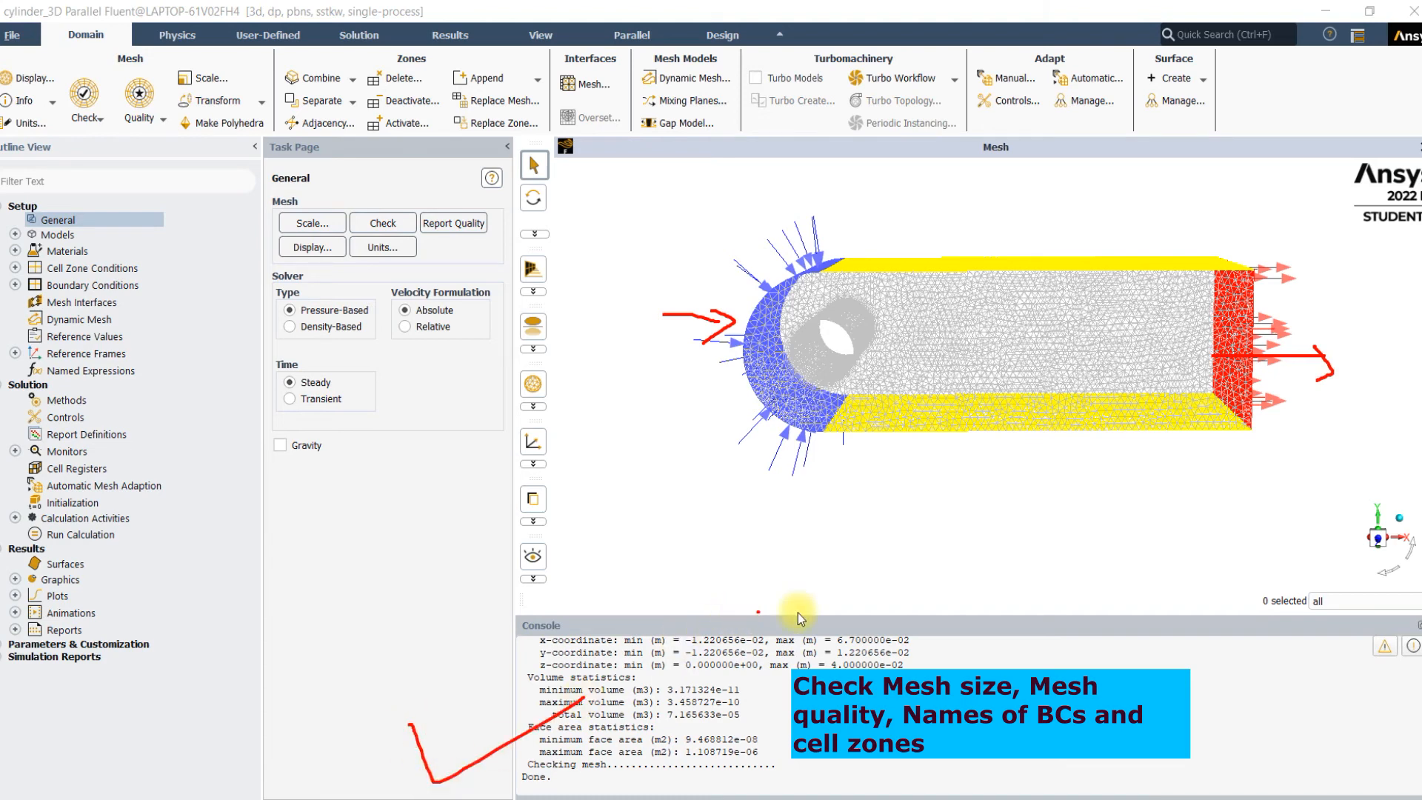
# Step: Report the mesh quality and highlight the minimum orthogonal quality value in the console
pyautogui.click(144, 117)
pyautogui.click(152, 140)
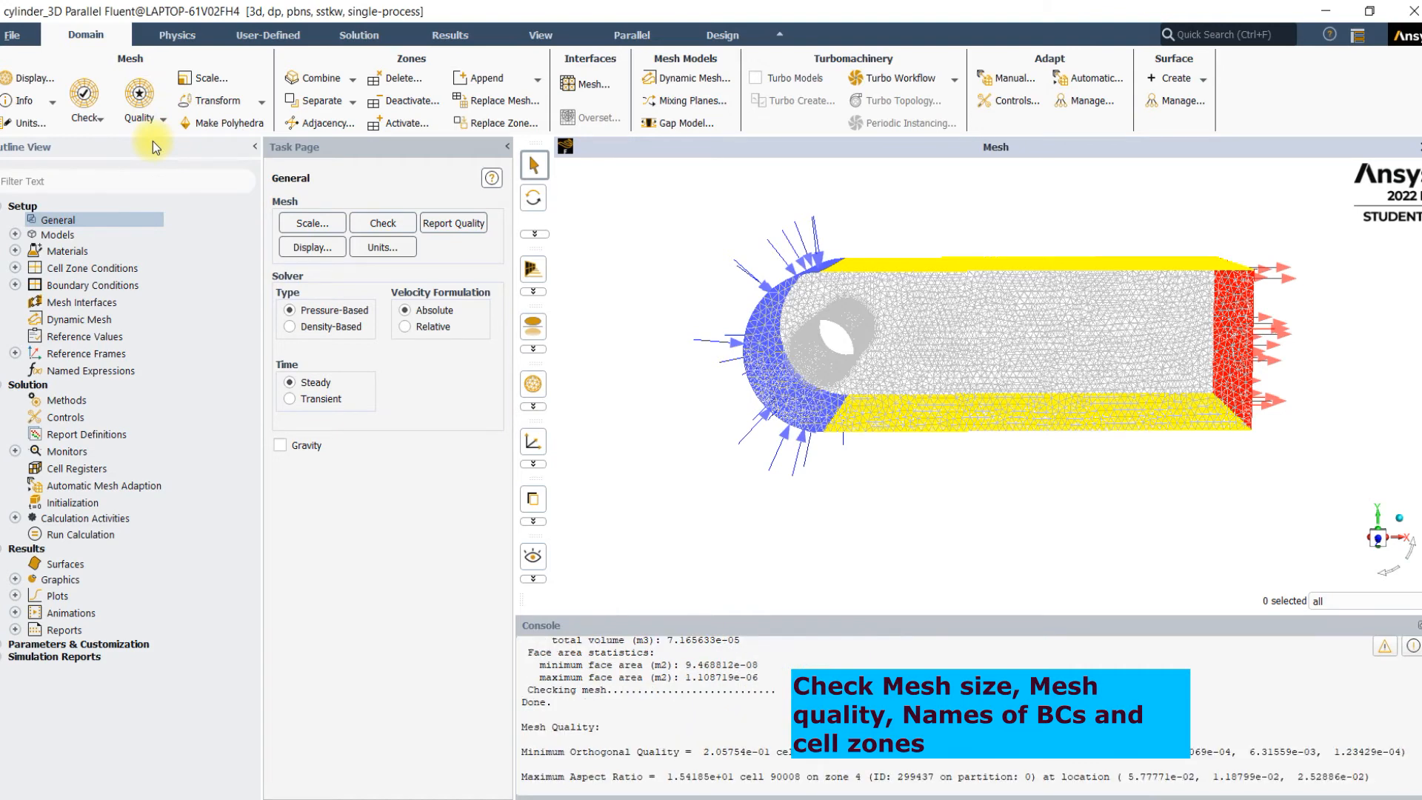
pyautogui.moveTo(771, 751); pyautogui.dragTo(704, 752)
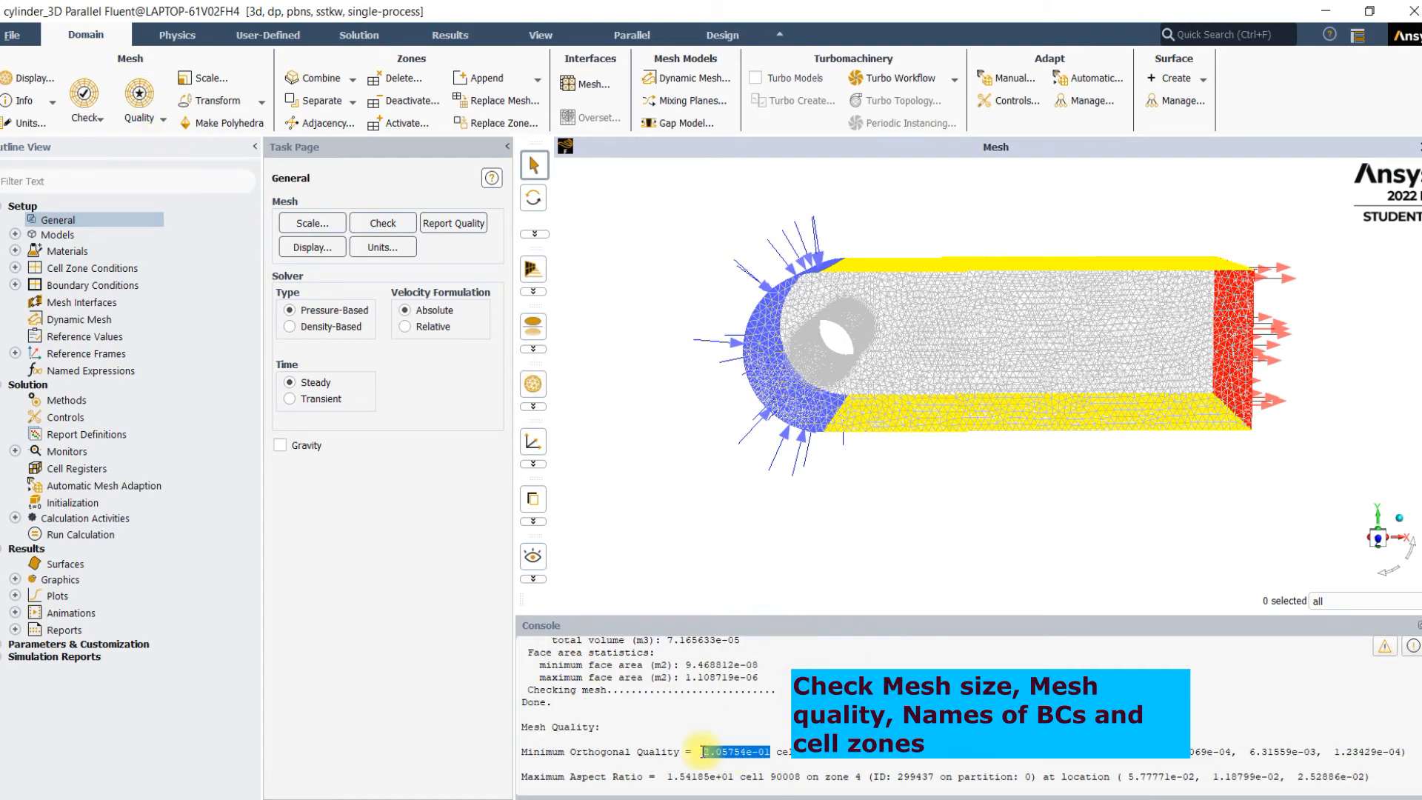
pyautogui.click(1288, 792)
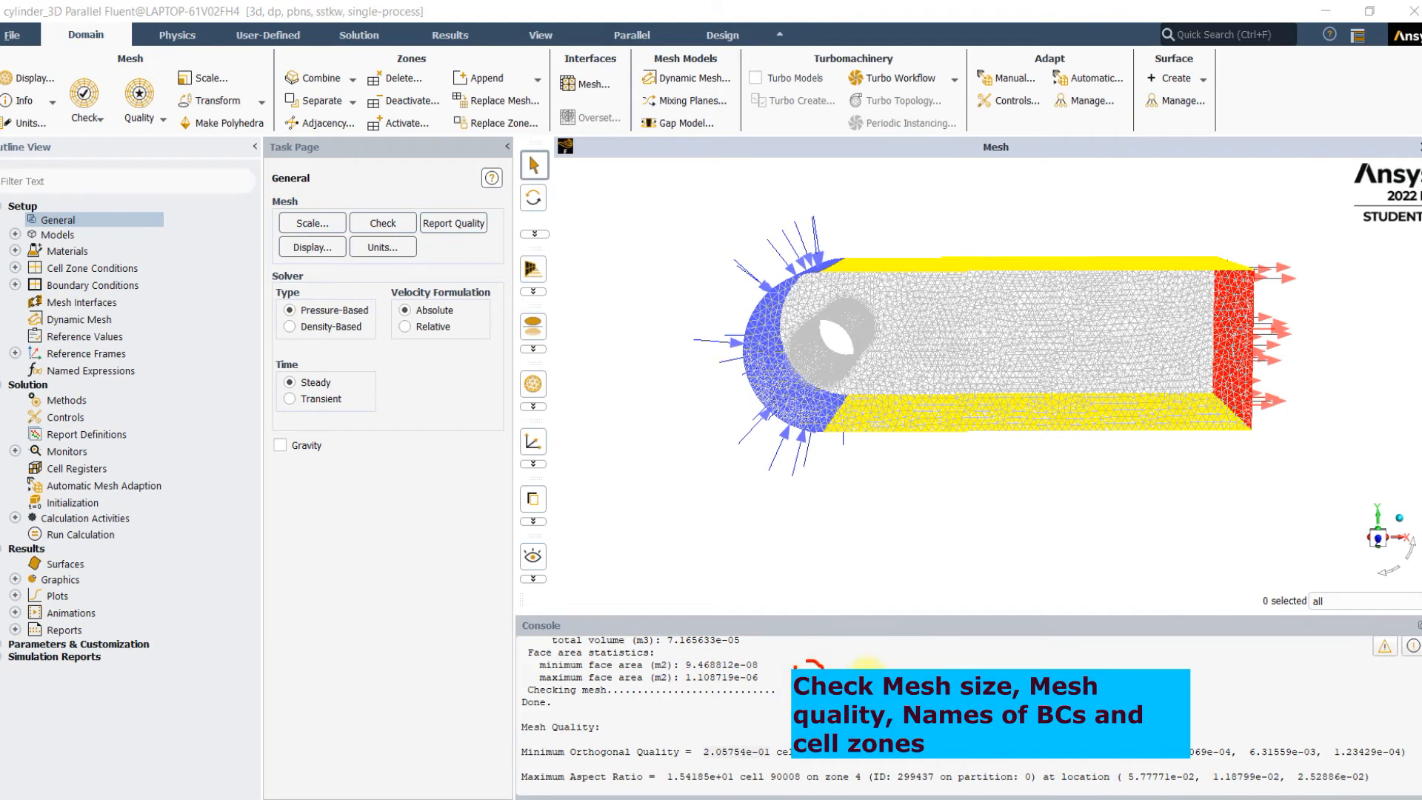
pyautogui.moveTo(750, 723); pyautogui.dragTo(792, 722)
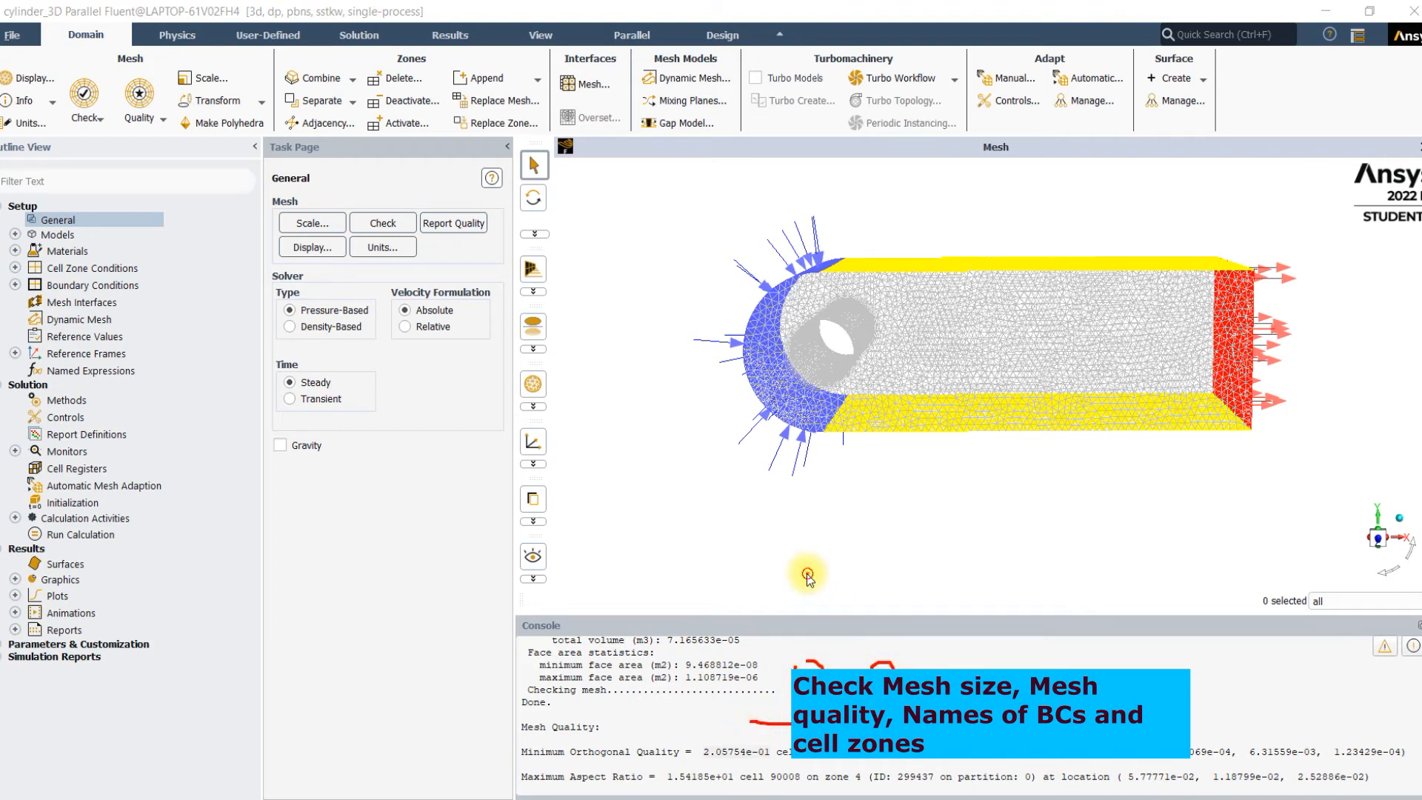
pyautogui.moveTo(808, 572); pyautogui.dragTo(904, 563)
pyautogui.moveTo(742, 642); pyautogui.dragTo(938, 600)
pyautogui.moveTo(929, 586)
pyautogui.mouseDown()
pyautogui.moveTo(975, 555)
pyautogui.moveTo(1005, 594)
pyautogui.mouseUp()
pyautogui.moveTo(642, 482); pyautogui.dragTo(658, 541)
pyautogui.moveTo(688, 437)
pyautogui.mouseDown()
pyautogui.moveTo(710, 476)
pyautogui.moveTo(762, 494)
pyautogui.mouseUp()
pyautogui.moveTo(854, 453); pyautogui.dragTo(905, 435)
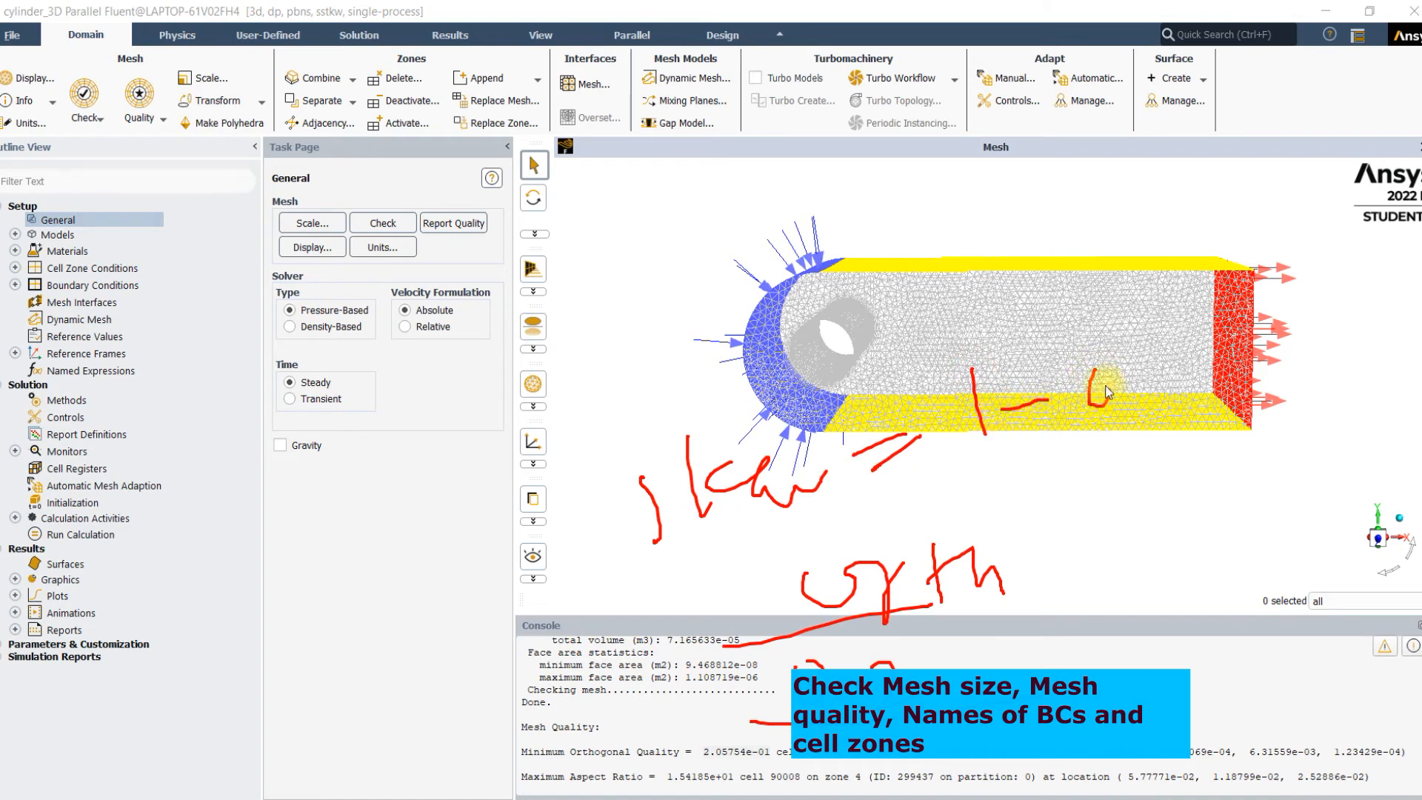
pyautogui.moveTo(1140, 358); pyautogui.dragTo(1148, 388)
pyautogui.moveTo(978, 451); pyautogui.dragTo(1009, 449)
pyautogui.moveTo(975, 478); pyautogui.dragTo(1007, 477)
pyautogui.moveTo(1044, 431)
pyautogui.mouseDown()
pyautogui.moveTo(1054, 500)
pyautogui.moveTo(1148, 459)
pyautogui.mouseUp()
pyautogui.moveTo(1059, 559)
pyautogui.mouseDown()
pyautogui.moveTo(1095, 545)
pyautogui.moveTo(1112, 560)
pyautogui.mouseUp()
pyautogui.click(1183, 437)
pyautogui.moveTo(1194, 402)
pyautogui.mouseDown()
pyautogui.moveTo(1200, 464)
pyautogui.moveTo(1234, 451)
pyautogui.mouseUp()
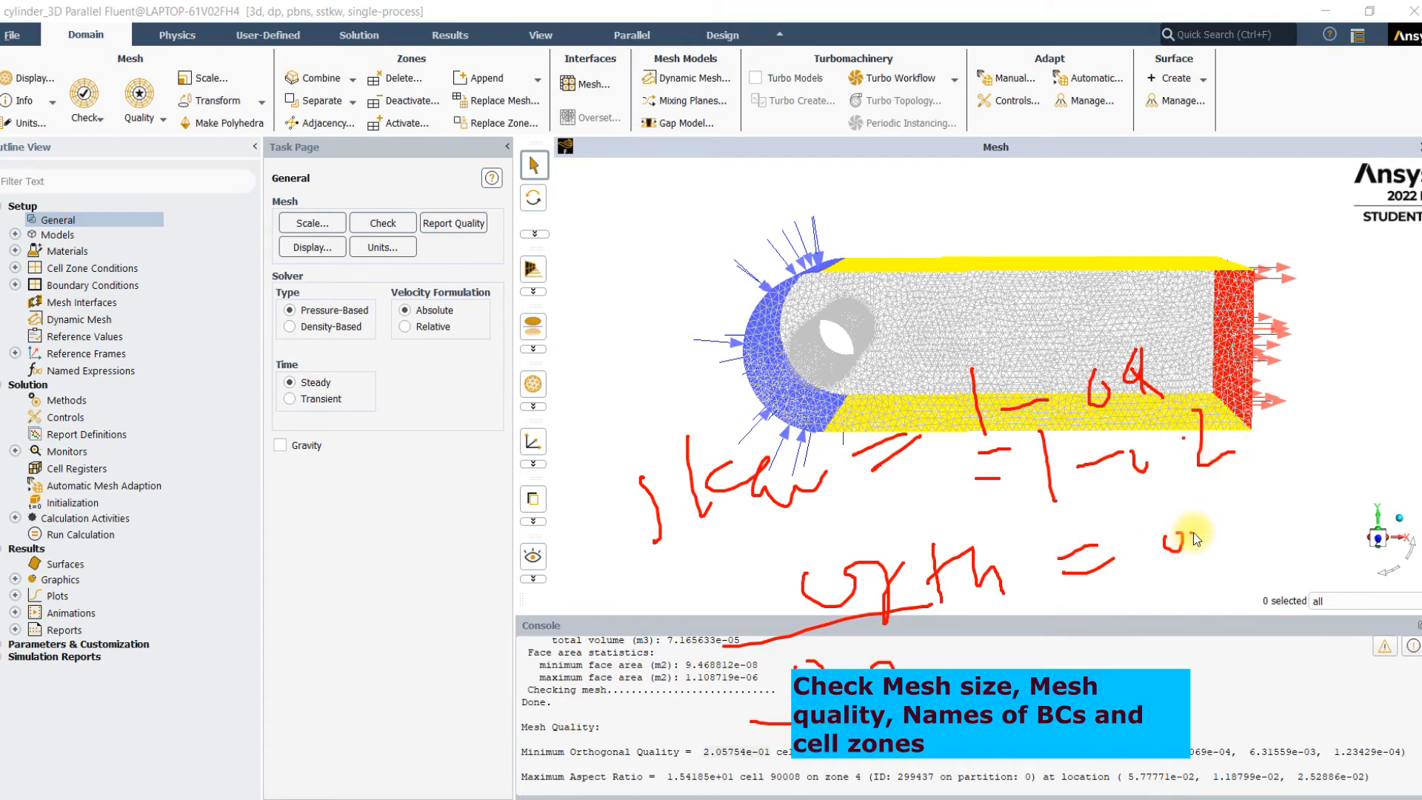
pyautogui.moveTo(1031, 655); pyautogui.dragTo(1181, 532)
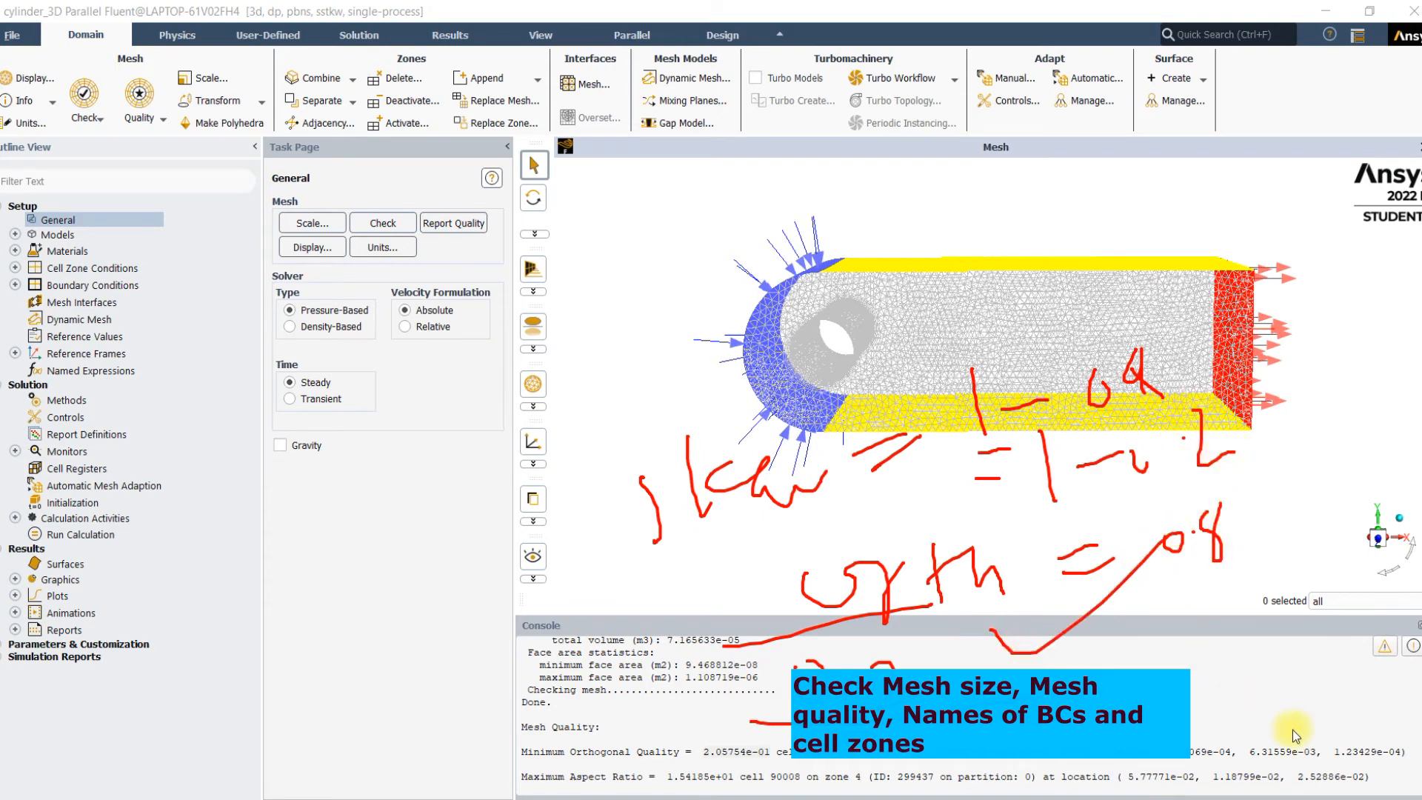
pyautogui.click(1281, 787)
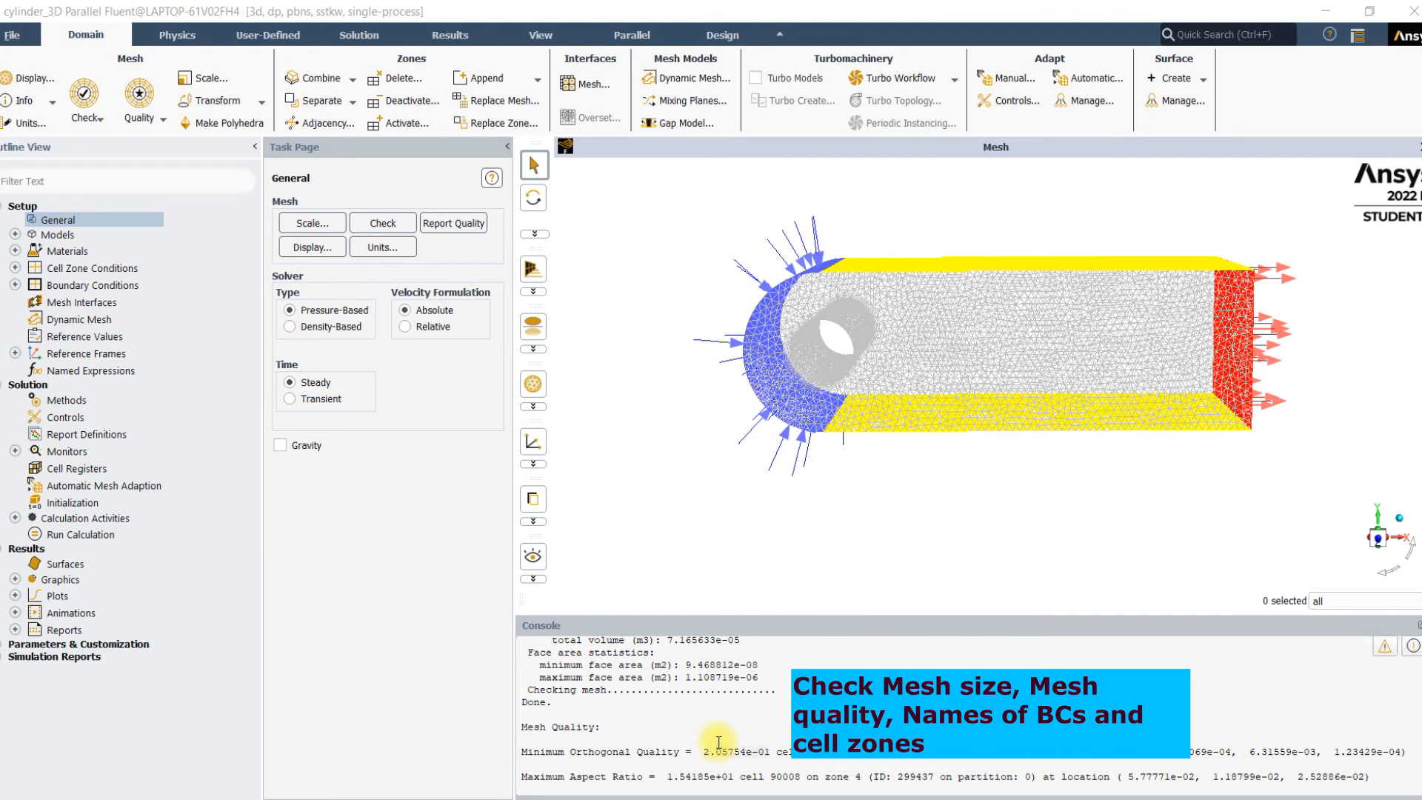
pyautogui.moveTo(696, 740); pyautogui.dragTo(774, 752)
pyautogui.click(867, 680)
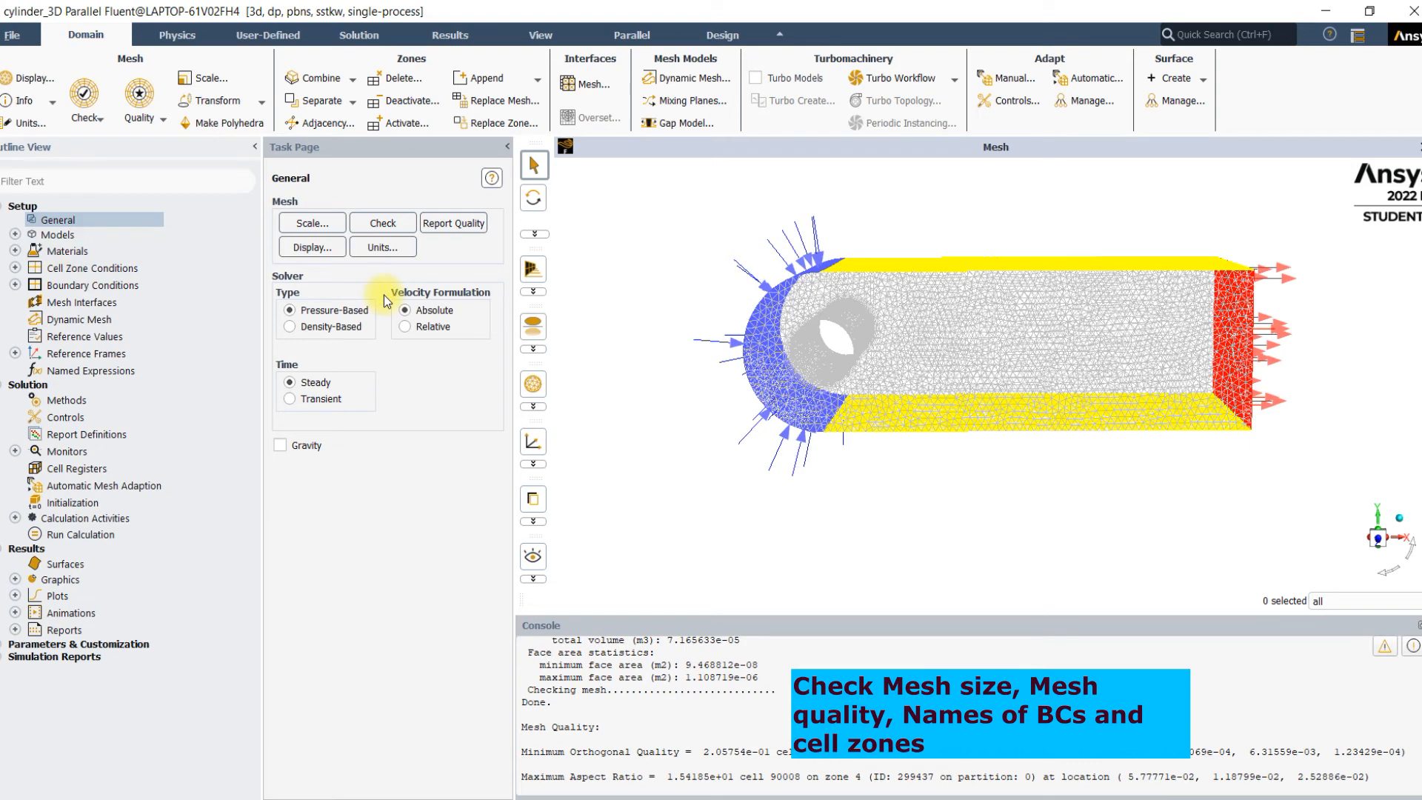
# Step: Convert the mesh domain to polyhedra and bring back the console's command prompt
pyautogui.click(233, 124)
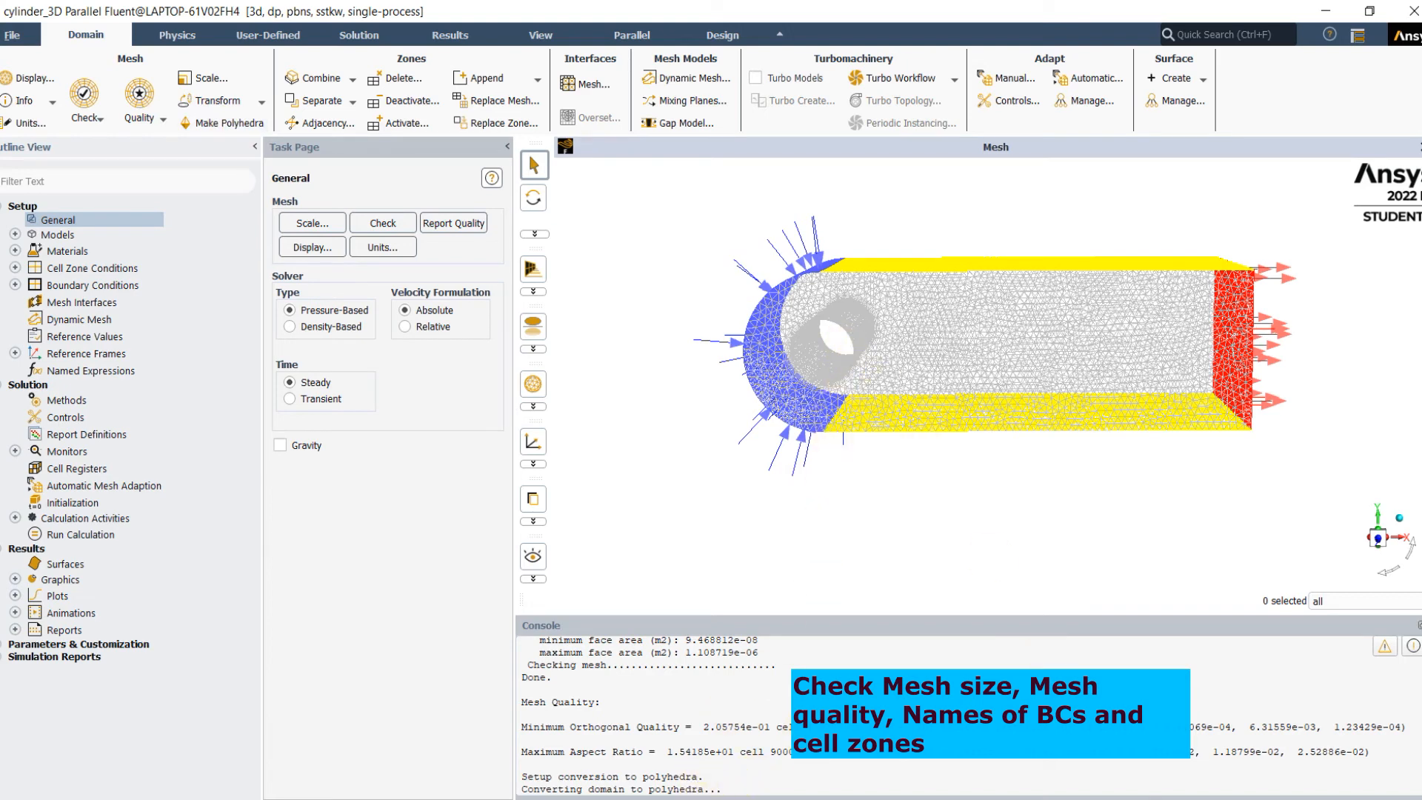
pyautogui.click(1286, 795)
pyautogui.moveTo(713, 781); pyautogui.dragTo(774, 745)
pyautogui.moveTo(296, 87)
pyautogui.mouseDown()
pyautogui.moveTo(239, 88)
pyautogui.moveTo(315, 175)
pyautogui.mouseUp()
pyautogui.moveTo(210, 141); pyautogui.dragTo(707, 756)
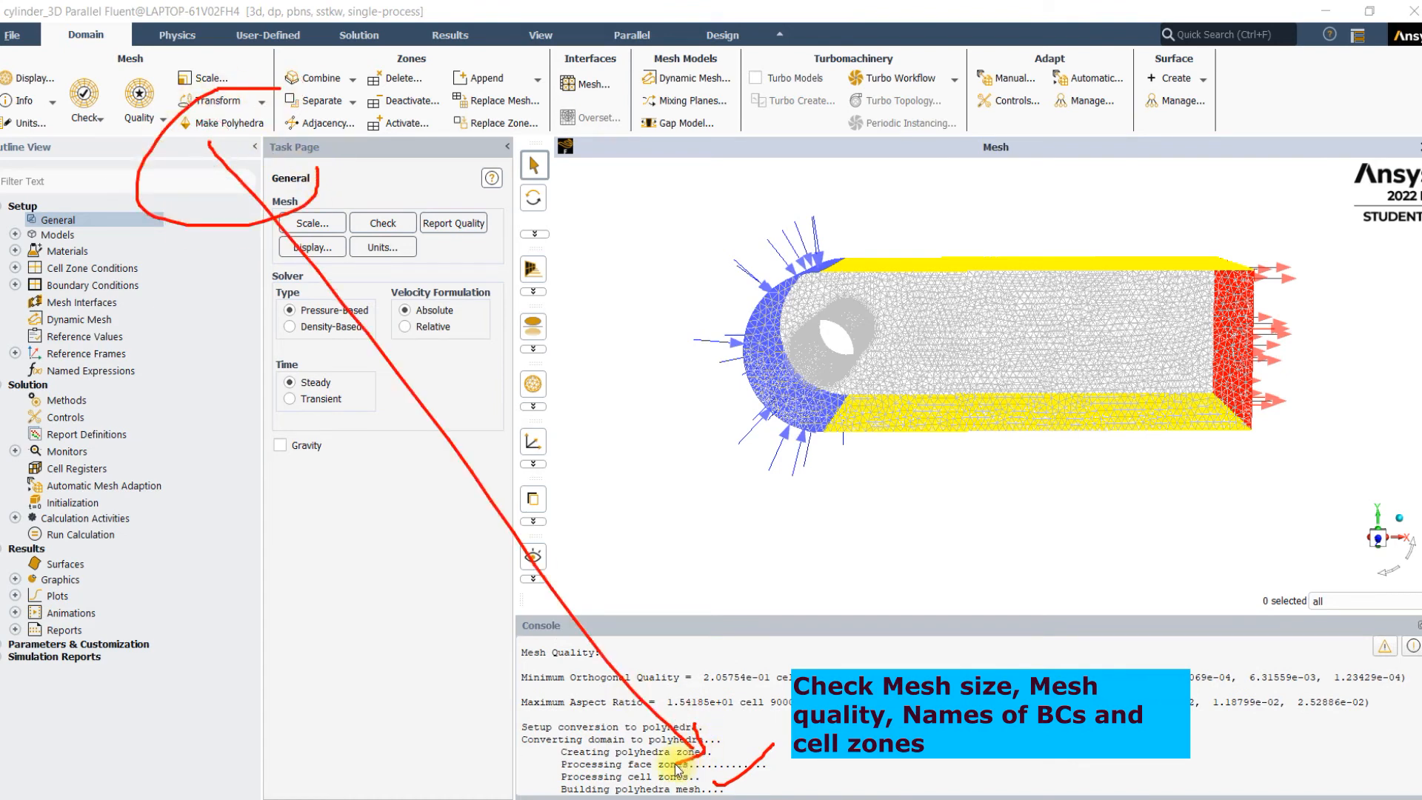
pyautogui.click(1283, 791)
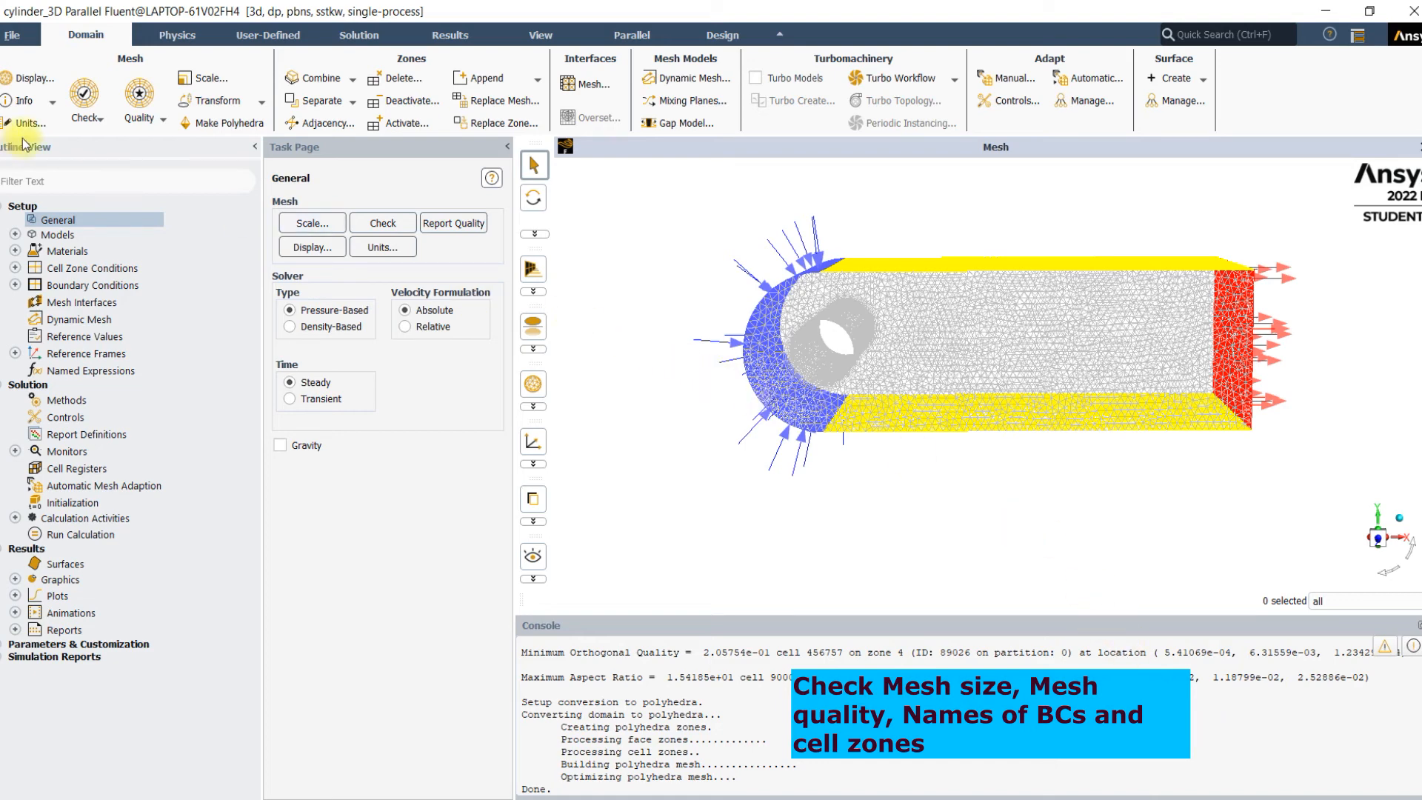
pyautogui.click(1279, 779)
pyautogui.moveTo(640, 231); pyautogui.dragTo(718, 245)
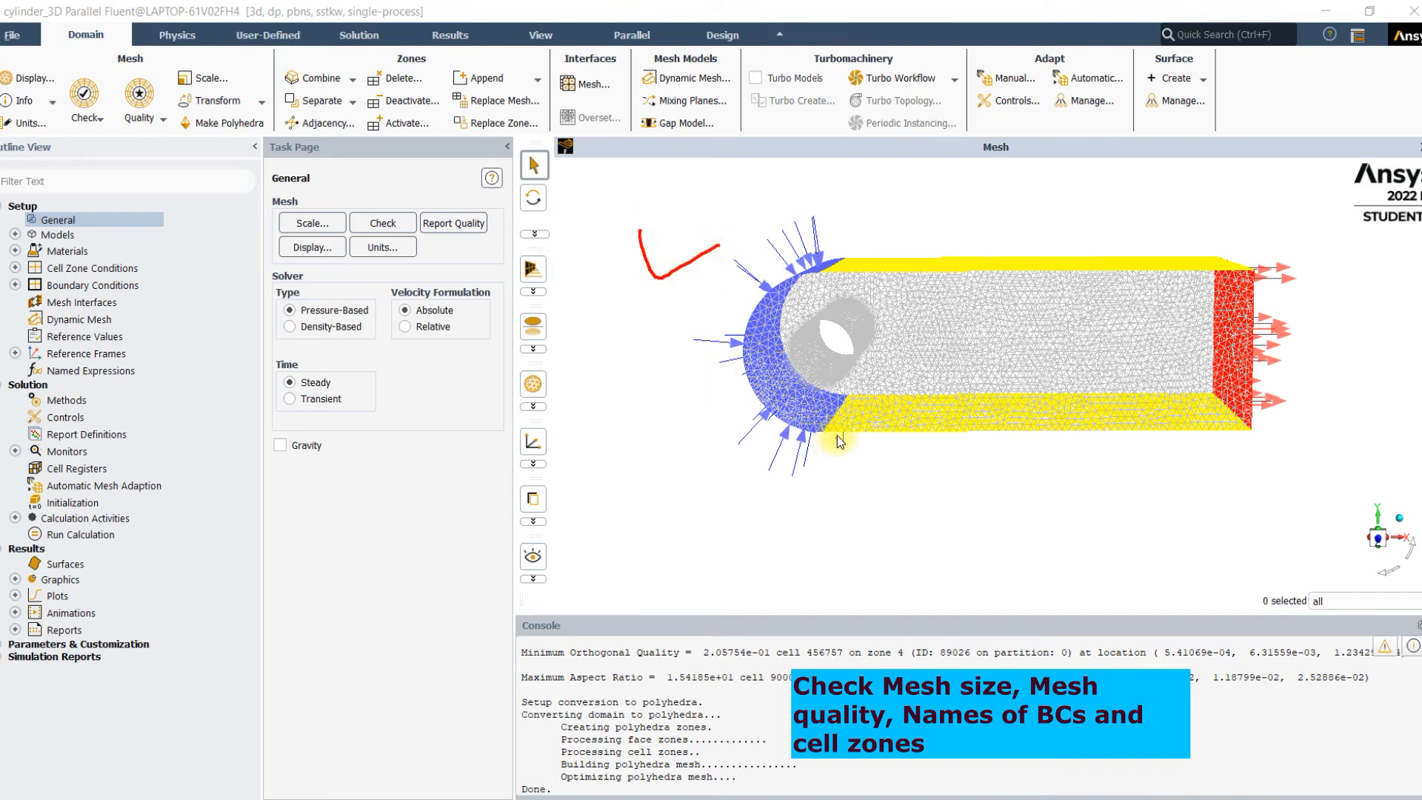
pyautogui.click(1279, 785)
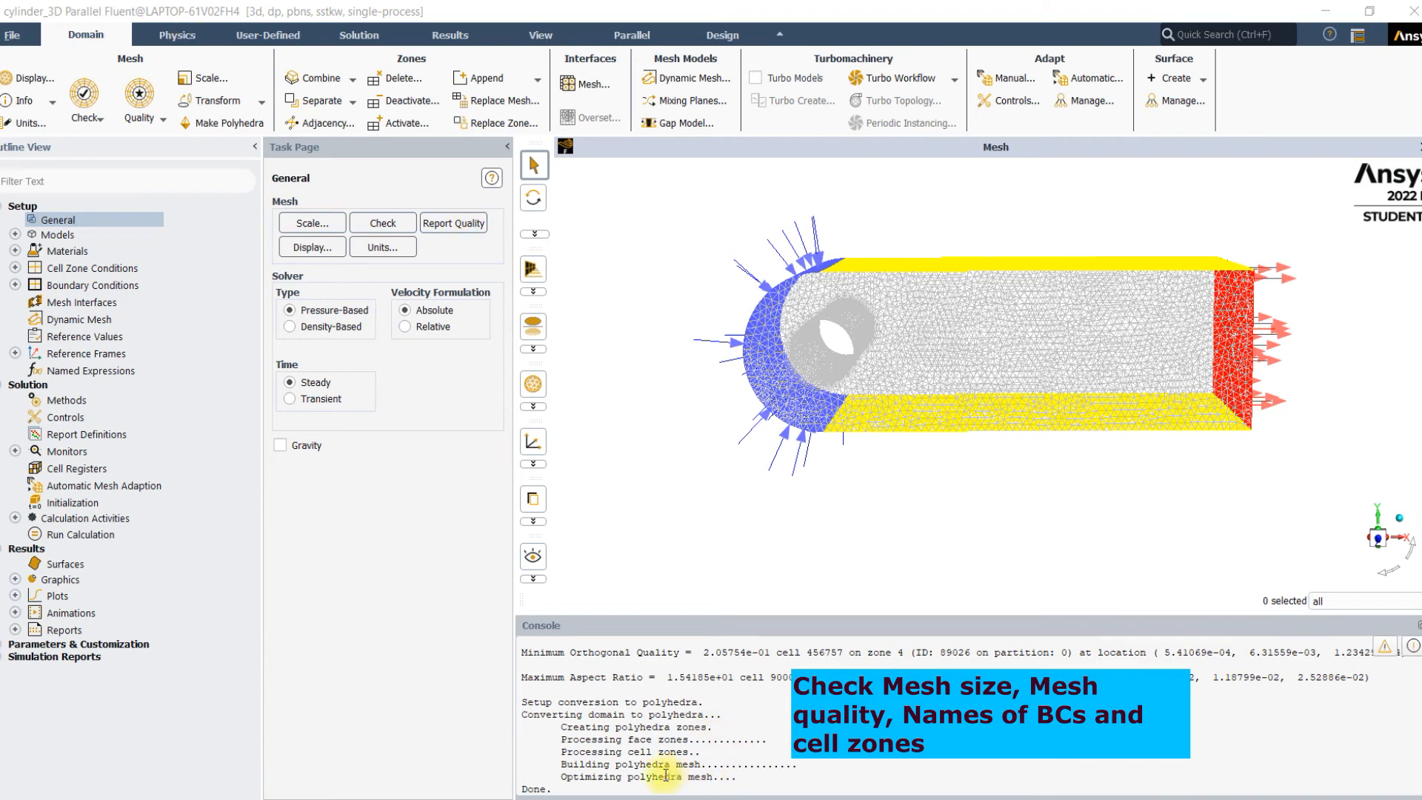
pyautogui.click(603, 785)
pyautogui.press('Return')
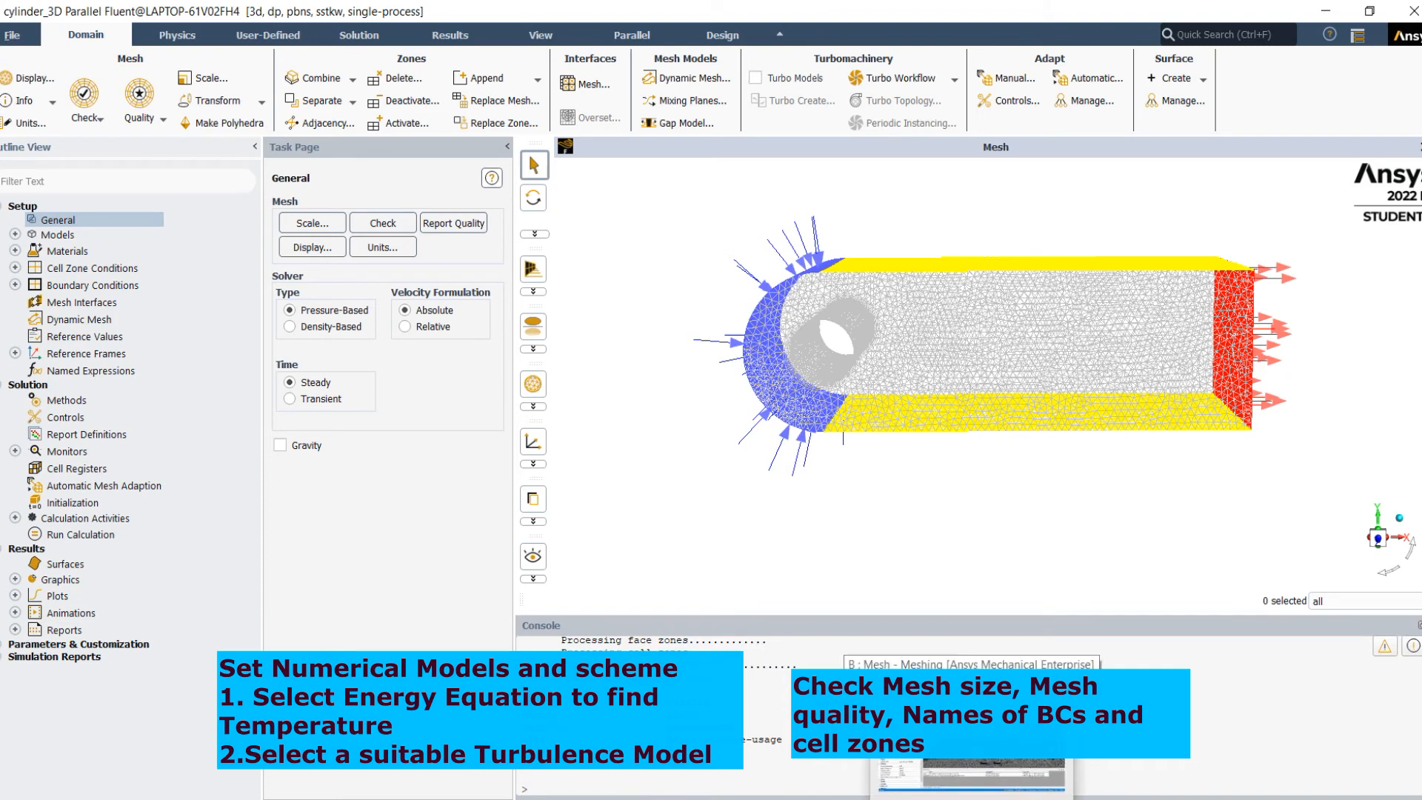
# Step: Switch to the Workbench window holding the cylinder_3D project
pyautogui.click(939, 799)
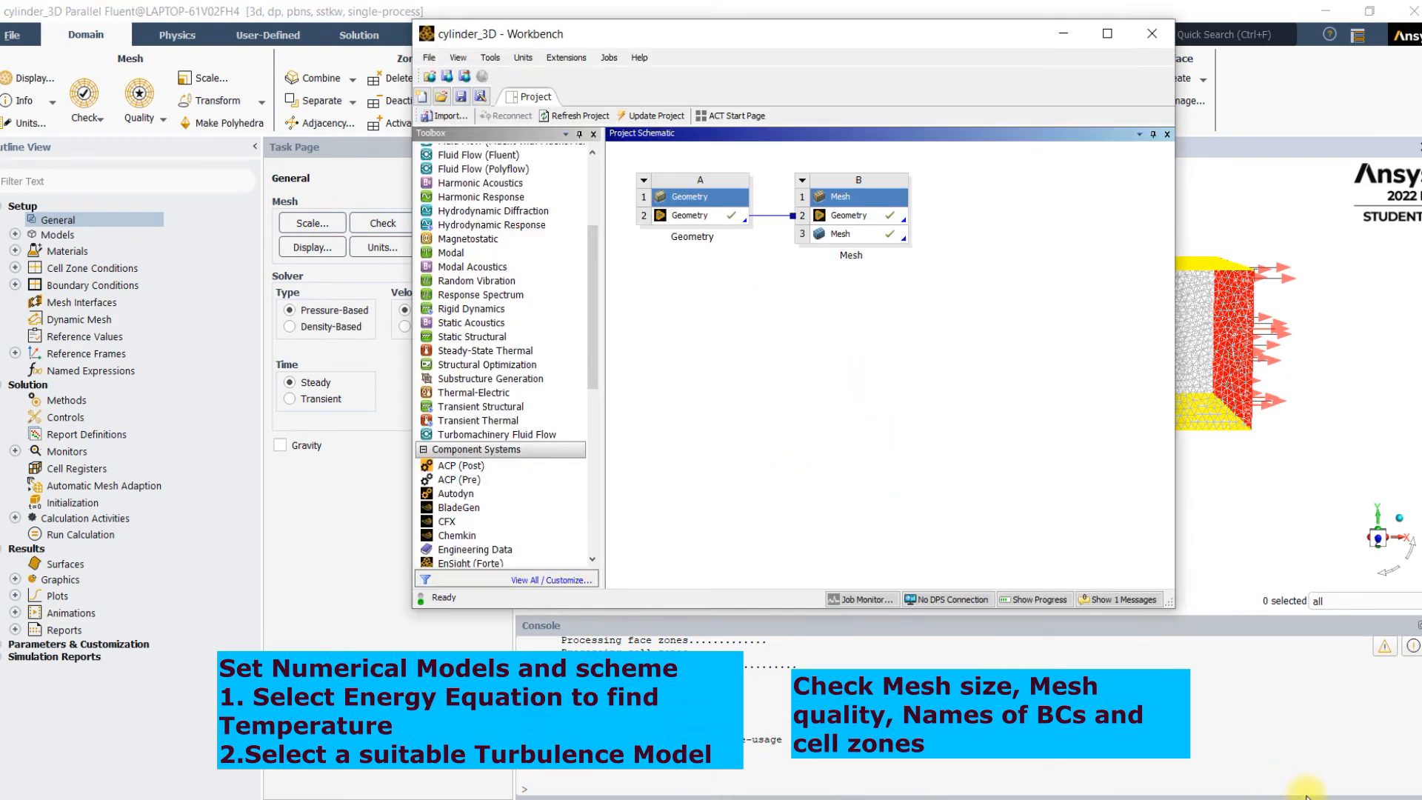
pyautogui.moveTo(720, 162)
pyautogui.mouseDown()
pyautogui.moveTo(817, 169)
pyautogui.moveTo(875, 132)
pyautogui.mouseUp()
pyautogui.moveTo(910, 185)
pyautogui.mouseDown()
pyautogui.moveTo(916, 207)
pyautogui.moveTo(1000, 215)
pyautogui.mouseUp()
pyautogui.moveTo(1359, 124)
pyautogui.mouseDown()
pyautogui.moveTo(1333, 124)
pyautogui.moveTo(1268, 267)
pyautogui.moveTo(1383, 245)
pyautogui.moveTo(1386, 219)
pyautogui.mouseUp()
pyautogui.moveTo(645, 244)
pyautogui.mouseDown()
pyautogui.moveTo(644, 326)
pyautogui.moveTo(782, 304)
pyautogui.moveTo(774, 335)
pyautogui.mouseUp()
pyautogui.moveTo(834, 300)
pyautogui.mouseDown()
pyautogui.moveTo(895, 340)
pyautogui.moveTo(570, 393)
pyautogui.moveTo(164, 160)
pyautogui.moveTo(153, 127)
pyautogui.moveTo(194, 140)
pyautogui.mouseUp()
pyautogui.moveTo(93, 2)
pyautogui.mouseDown()
pyautogui.moveTo(126, 90)
pyautogui.moveTo(146, 16)
pyautogui.mouseUp()
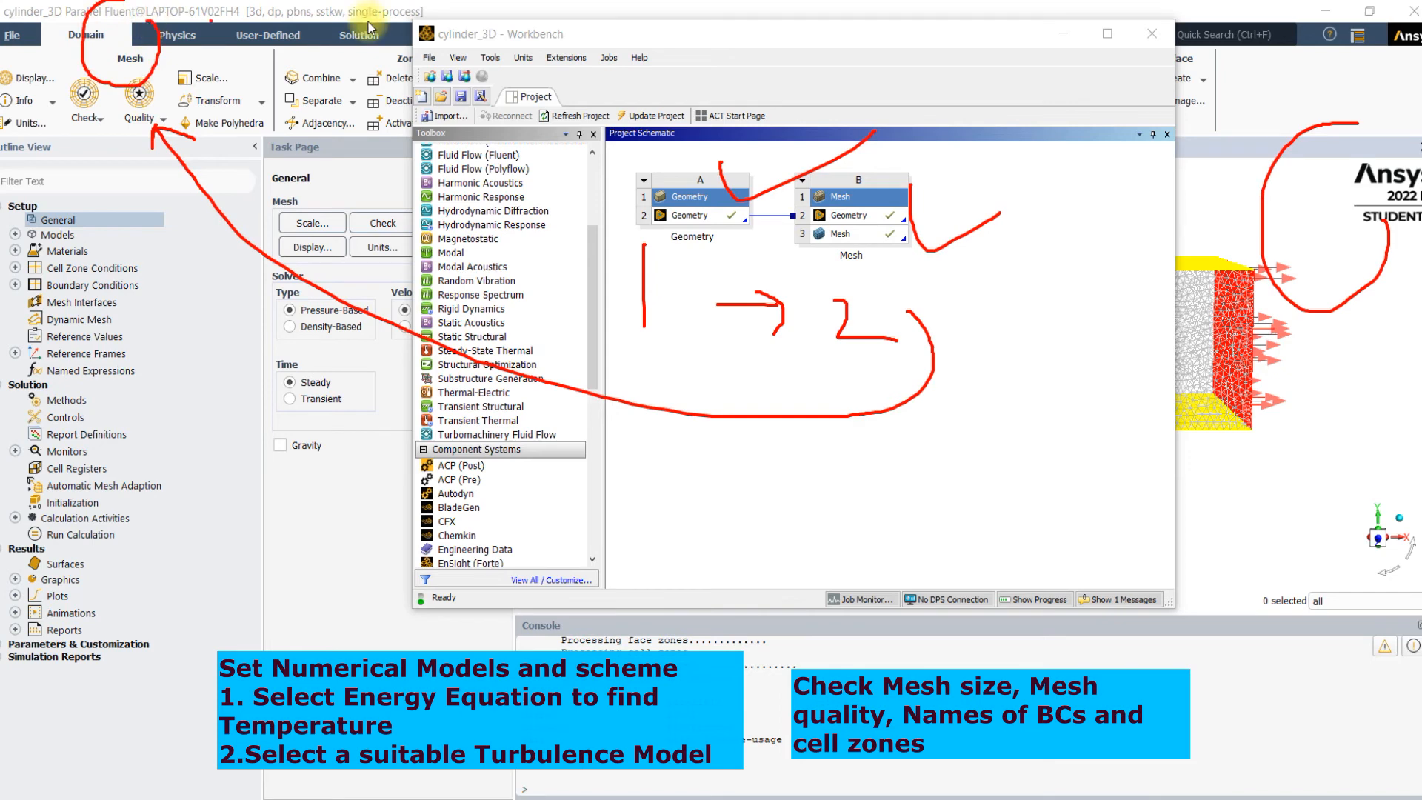
pyautogui.click(1280, 783)
# Step: Close Workbench without saving the modified cylinder_3D project
pyautogui.click(1154, 35)
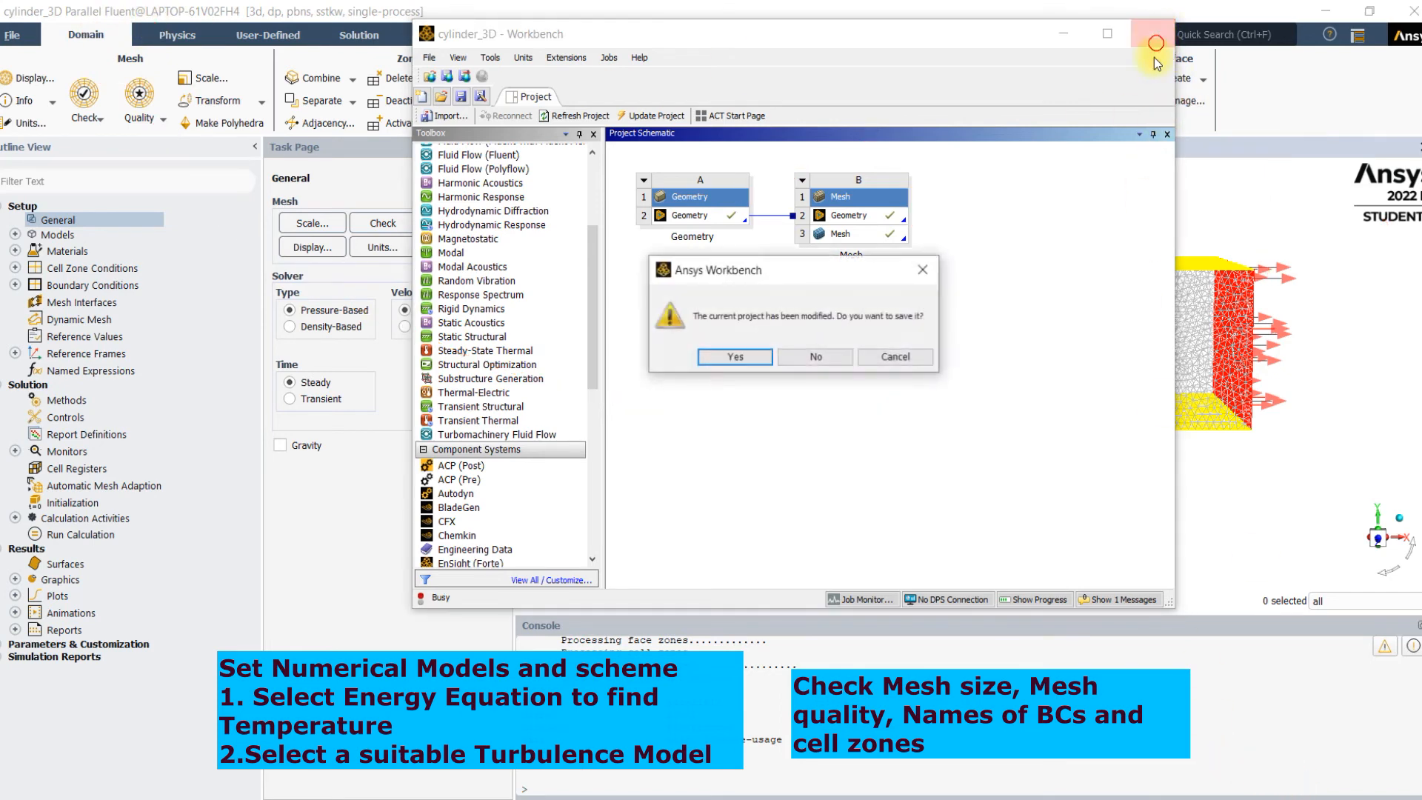
pyautogui.click(820, 359)
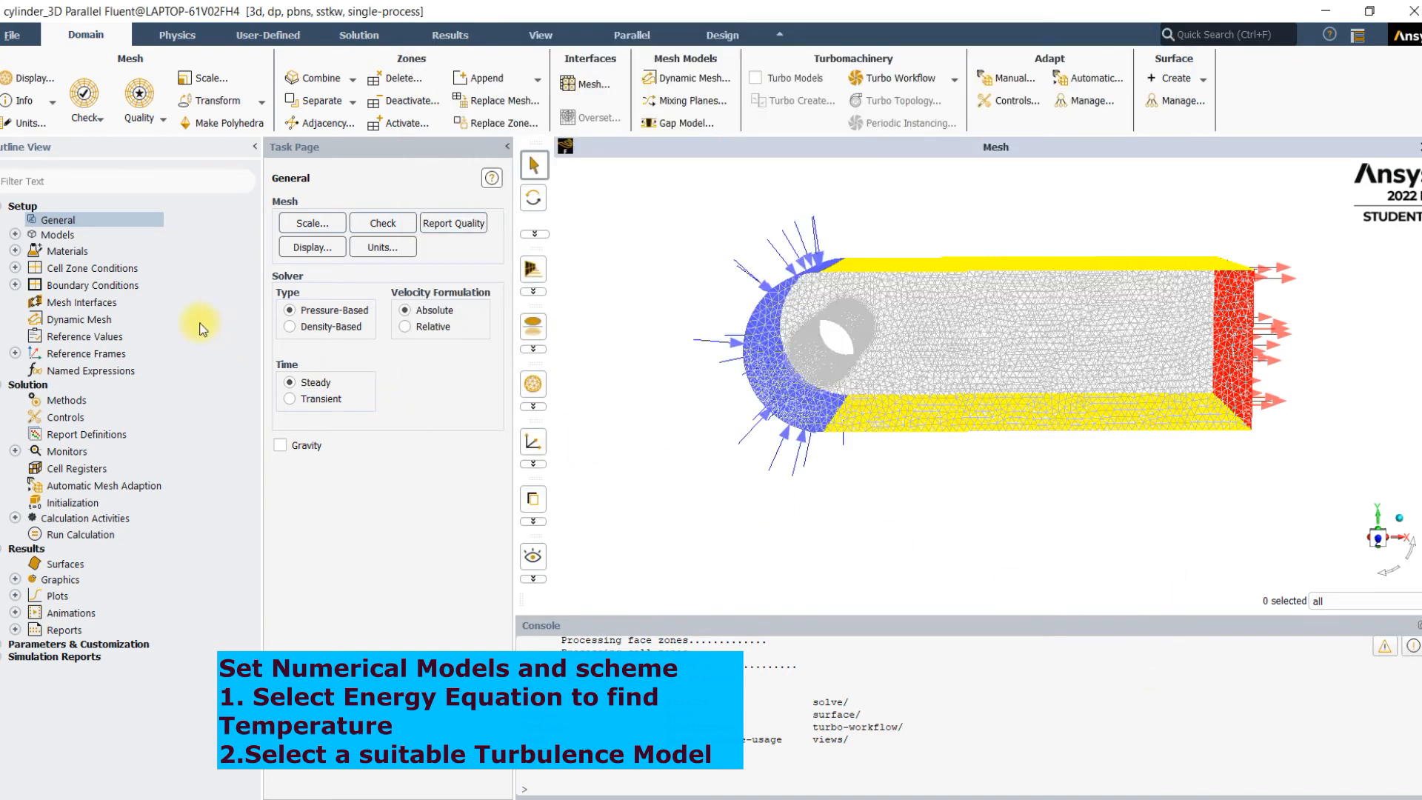
# Step: Expand the physical models under Setup and open the Energy model's settings
pyautogui.doubleClick(65, 235)
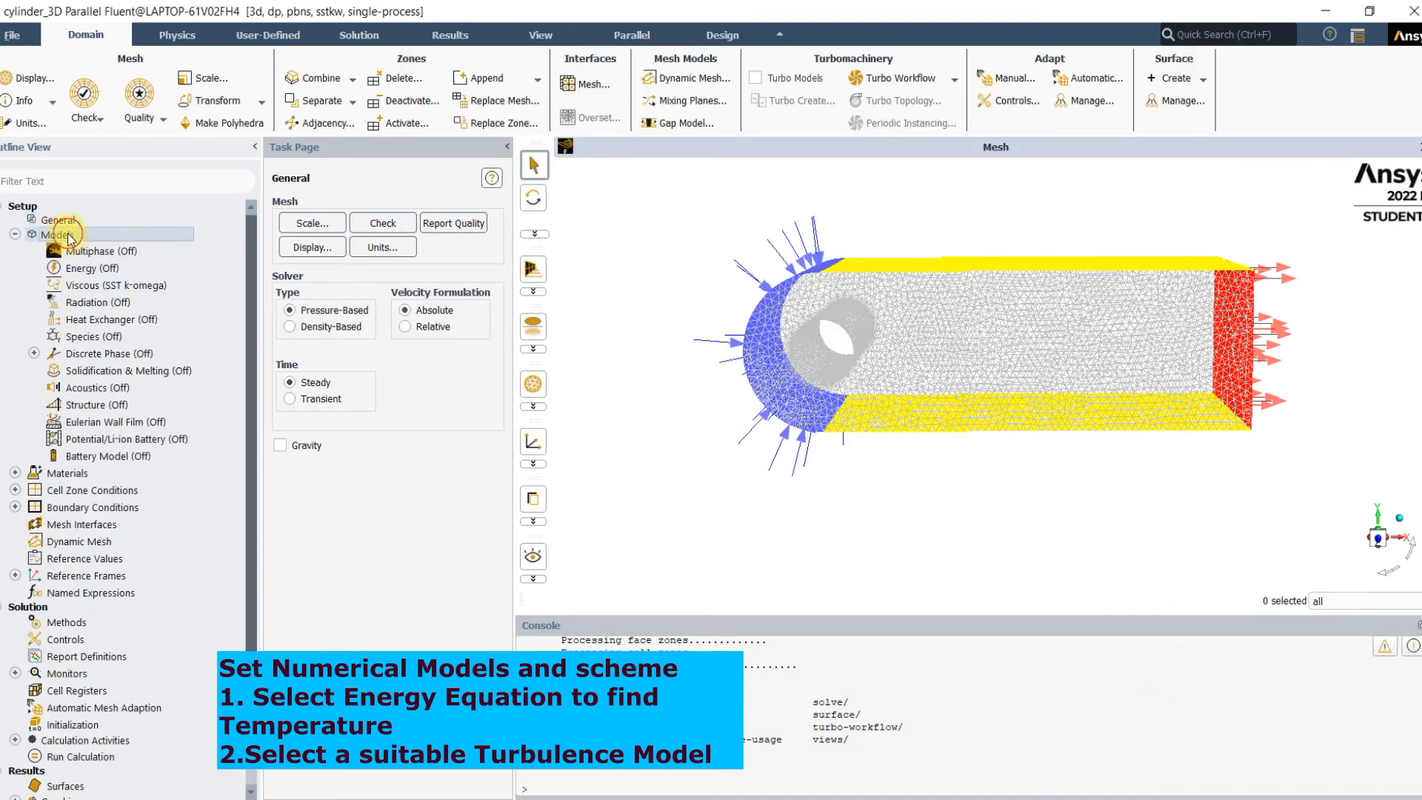
pyautogui.doubleClick(92, 270)
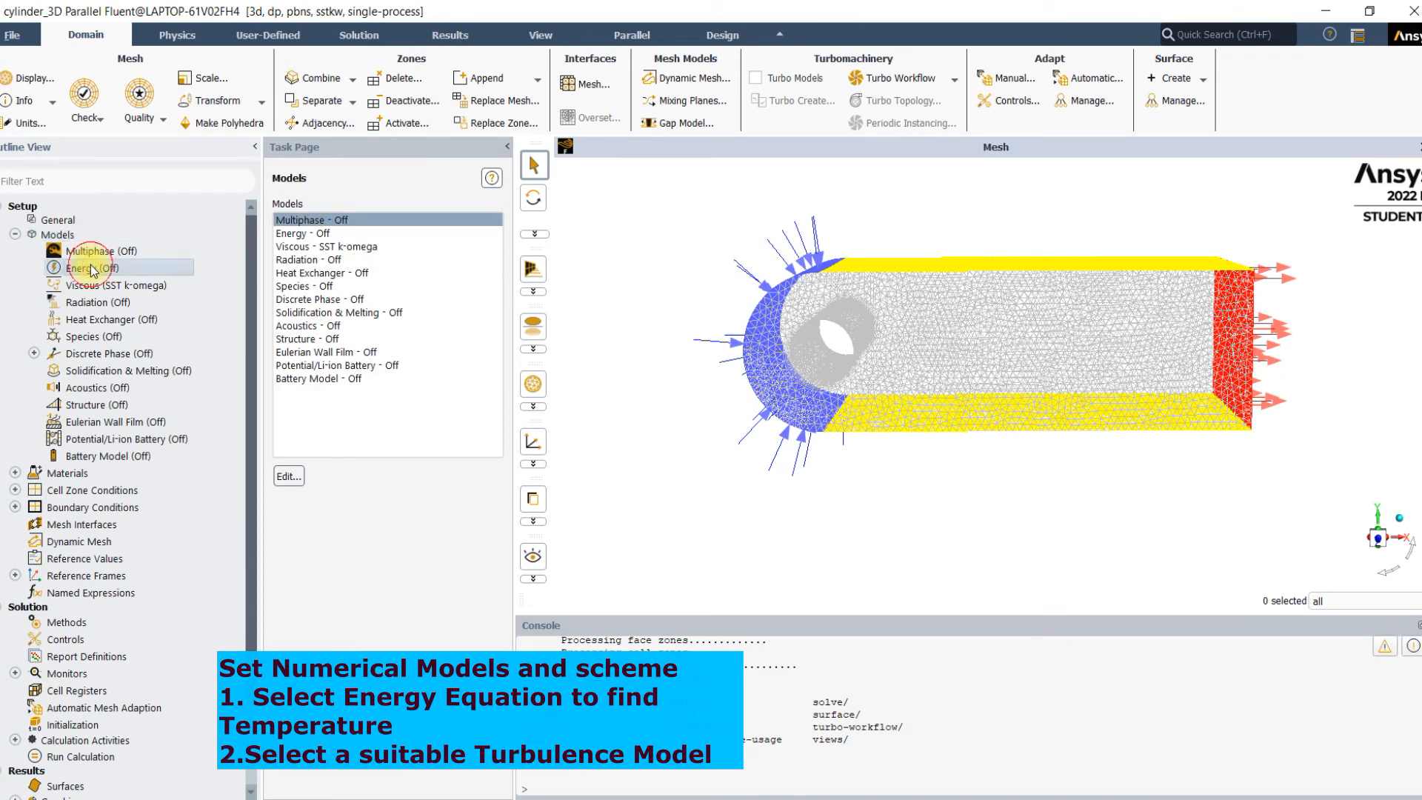
pyautogui.click(1290, 782)
pyautogui.moveTo(348, 428); pyautogui.dragTo(398, 426)
pyautogui.moveTo(478, 401)
pyautogui.mouseDown()
pyautogui.moveTo(483, 460)
pyautogui.moveTo(575, 421)
pyautogui.moveTo(593, 448)
pyautogui.moveTo(618, 448)
pyautogui.moveTo(635, 518)
pyautogui.mouseUp()
pyautogui.click(510, 445)
pyautogui.moveTo(649, 394); pyautogui.dragTo(667, 433)
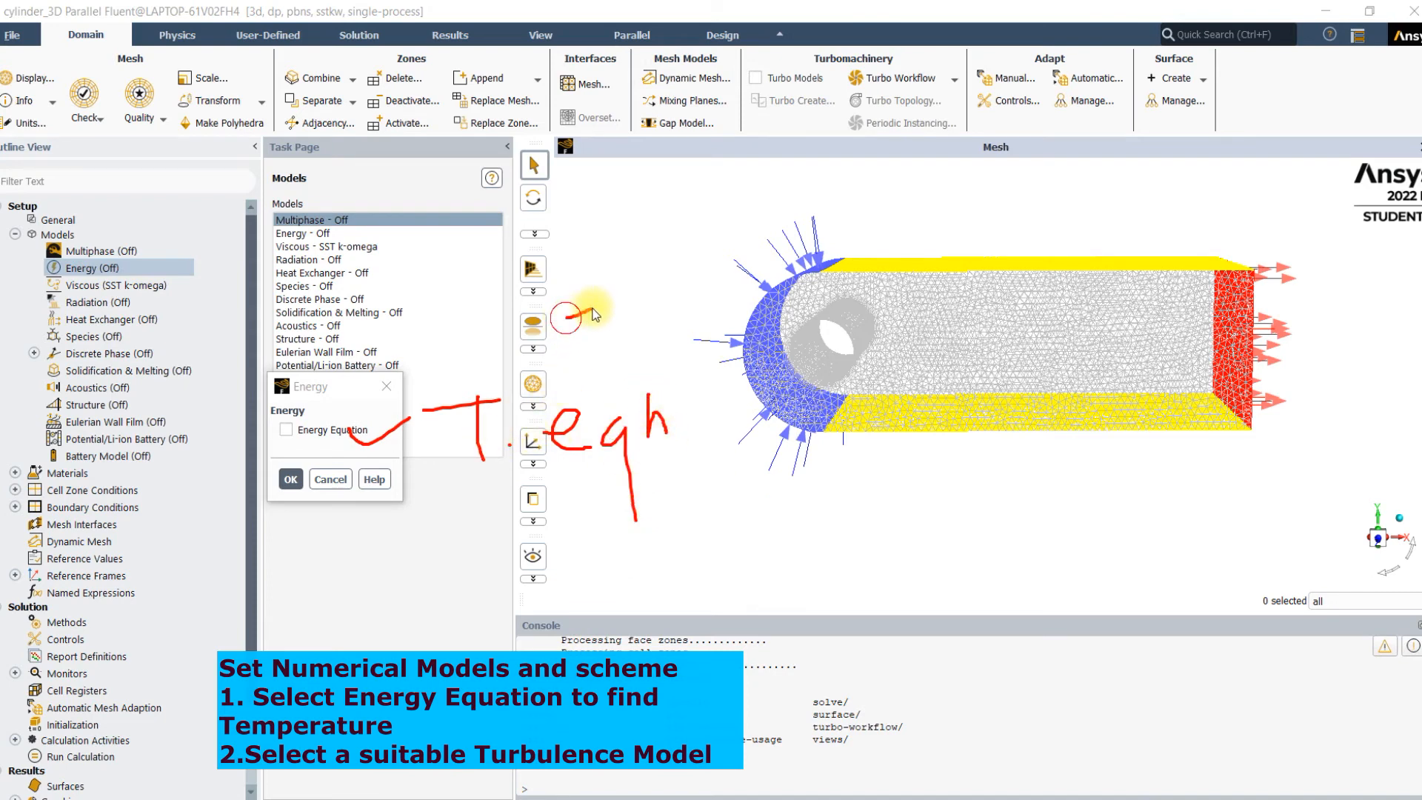
pyautogui.moveTo(565, 317)
pyautogui.mouseDown()
pyautogui.moveTo(577, 370)
pyautogui.moveTo(596, 343)
pyautogui.mouseUp()
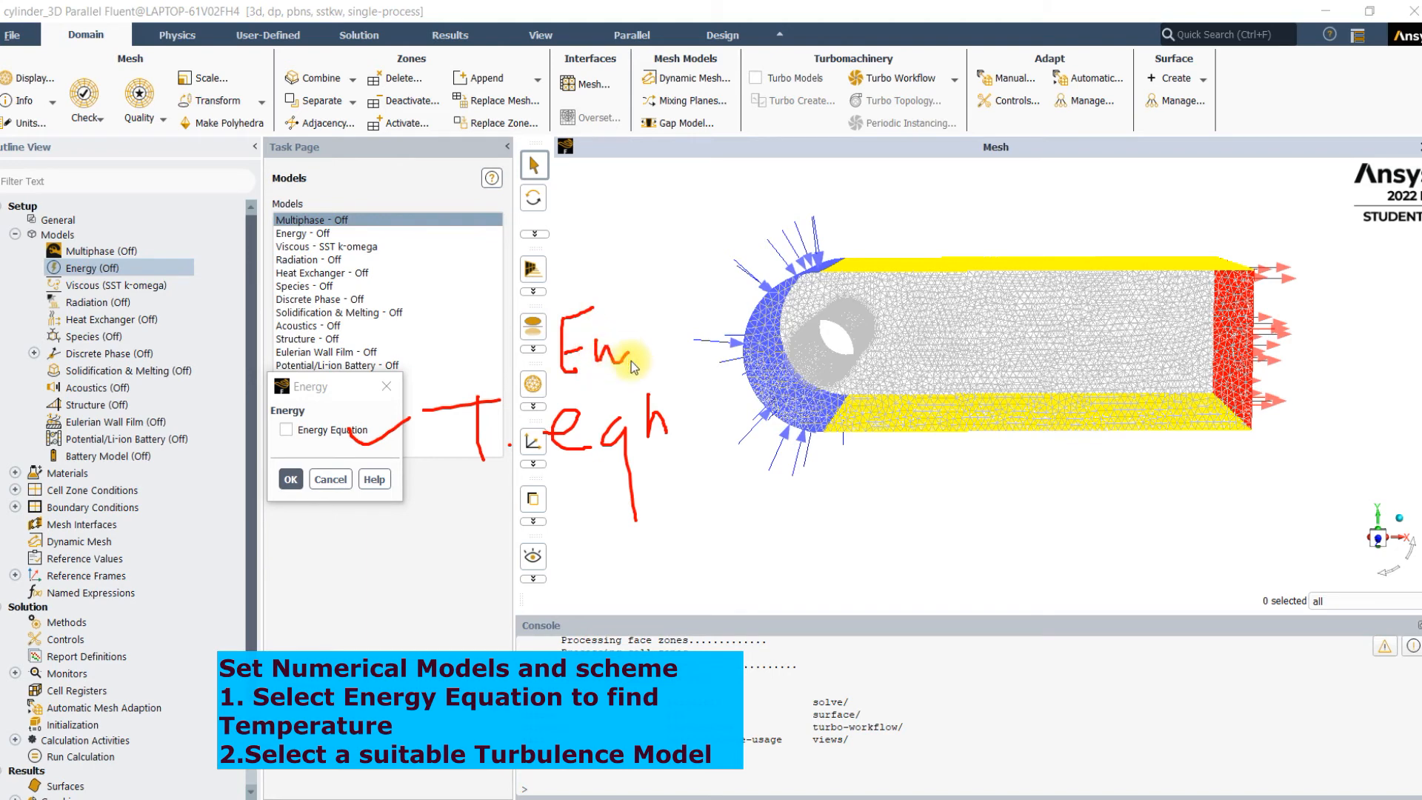
pyautogui.moveTo(678, 384)
pyautogui.mouseDown()
pyautogui.moveTo(826, 293)
pyautogui.moveTo(907, 375)
pyautogui.mouseUp()
pyautogui.moveTo(548, 387); pyautogui.dragTo(1037, 275)
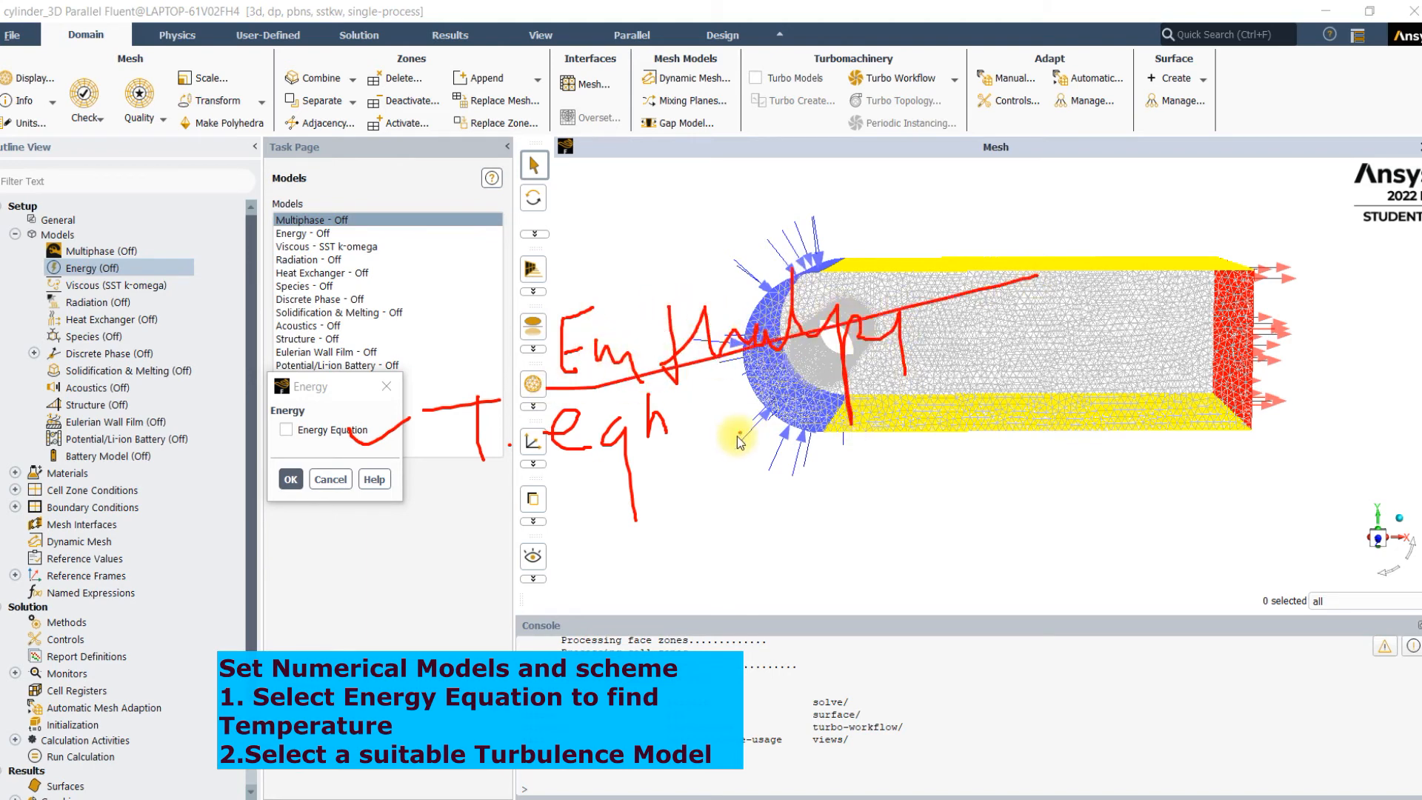
pyautogui.moveTo(723, 448)
pyautogui.mouseDown()
pyautogui.moveTo(741, 474)
pyautogui.moveTo(798, 492)
pyautogui.moveTo(938, 507)
pyautogui.mouseUp()
pyautogui.moveTo(733, 555)
pyautogui.mouseDown()
pyautogui.moveTo(744, 603)
pyautogui.moveTo(813, 569)
pyautogui.mouseUp()
pyautogui.moveTo(830, 539); pyautogui.dragTo(863, 598)
pyautogui.click(826, 581)
pyautogui.moveTo(890, 508)
pyautogui.mouseDown()
pyautogui.moveTo(962, 487)
pyautogui.moveTo(947, 524)
pyautogui.mouseUp()
pyautogui.moveTo(1007, 455); pyautogui.dragTo(1066, 485)
pyautogui.moveTo(1024, 429)
pyautogui.mouseDown()
pyautogui.moveTo(1140, 419)
pyautogui.moveTo(1183, 478)
pyautogui.mouseUp()
pyautogui.moveTo(1039, 585); pyautogui.dragTo(1098, 566)
pyautogui.moveTo(1054, 615); pyautogui.dragTo(1100, 603)
pyautogui.moveTo(1139, 557)
pyautogui.mouseDown()
pyautogui.moveTo(1193, 543)
pyautogui.moveTo(1186, 617)
pyautogui.mouseUp()
pyautogui.moveTo(1197, 548); pyautogui.dragTo(1196, 614)
pyautogui.click(1235, 552)
pyautogui.moveTo(1260, 538); pyautogui.dragTo(1283, 574)
pyautogui.moveTo(1286, 466); pyautogui.dragTo(1303, 498)
pyautogui.moveTo(1318, 455); pyautogui.dragTo(1318, 516)
pyautogui.moveTo(1189, 609); pyautogui.dragTo(1264, 569)
pyautogui.moveTo(1229, 519)
pyautogui.mouseDown()
pyautogui.moveTo(1248, 560)
pyautogui.moveTo(1293, 505)
pyautogui.mouseUp()
pyautogui.moveTo(1162, 657)
pyautogui.mouseDown()
pyautogui.moveTo(1229, 639)
pyautogui.moveTo(1197, 679)
pyautogui.mouseUp()
pyautogui.moveTo(1270, 621); pyautogui.dragTo(1271, 677)
pyautogui.moveTo(1340, 479)
pyautogui.mouseDown()
pyautogui.moveTo(1316, 461)
pyautogui.moveTo(800, 437)
pyautogui.moveTo(1105, 637)
pyautogui.mouseUp()
pyautogui.moveTo(707, 573)
pyautogui.mouseDown()
pyautogui.moveTo(406, 442)
pyautogui.moveTo(429, 466)
pyautogui.mouseUp()
pyautogui.moveTo(356, 378)
pyautogui.mouseDown()
pyautogui.moveTo(382, 387)
pyautogui.moveTo(438, 354)
pyautogui.mouseUp()
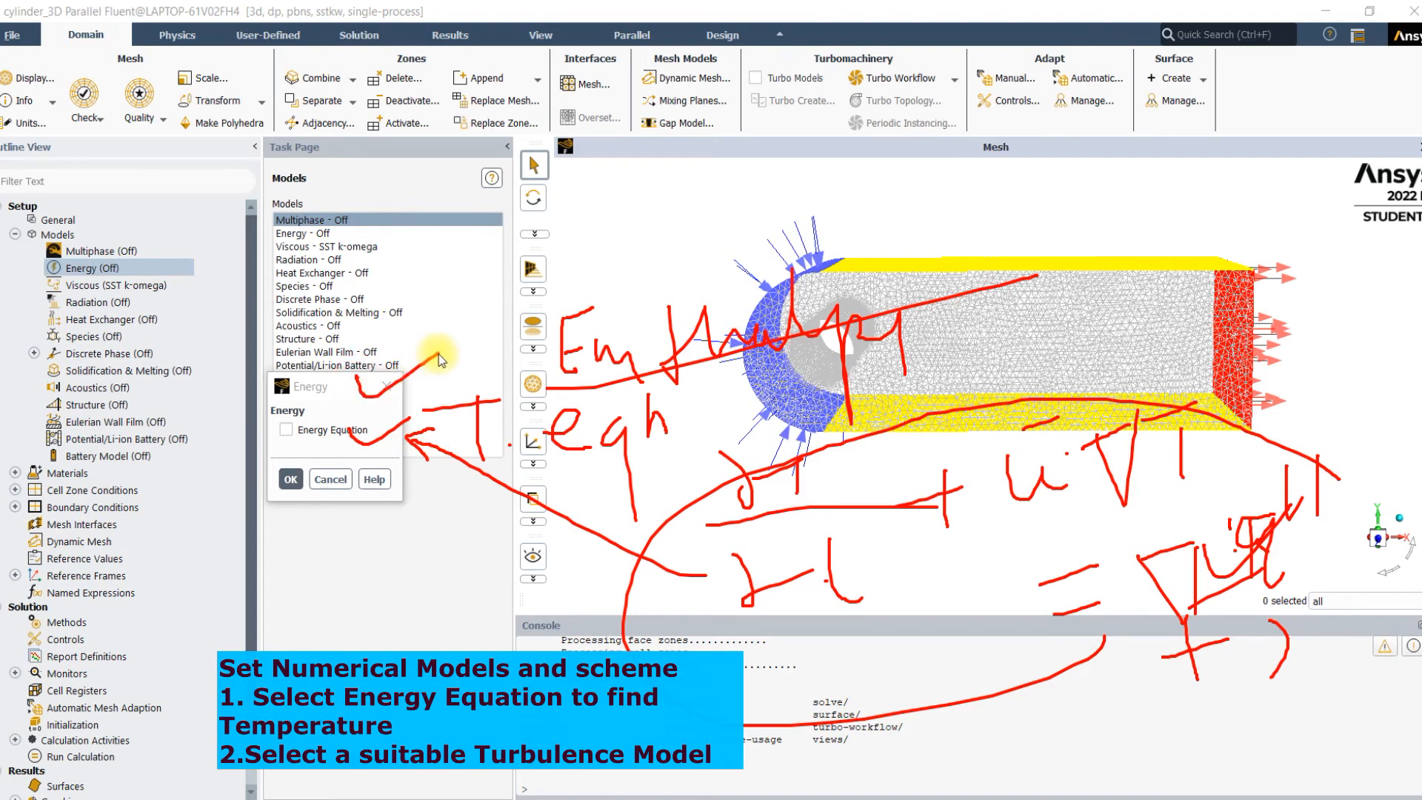
pyautogui.click(1286, 791)
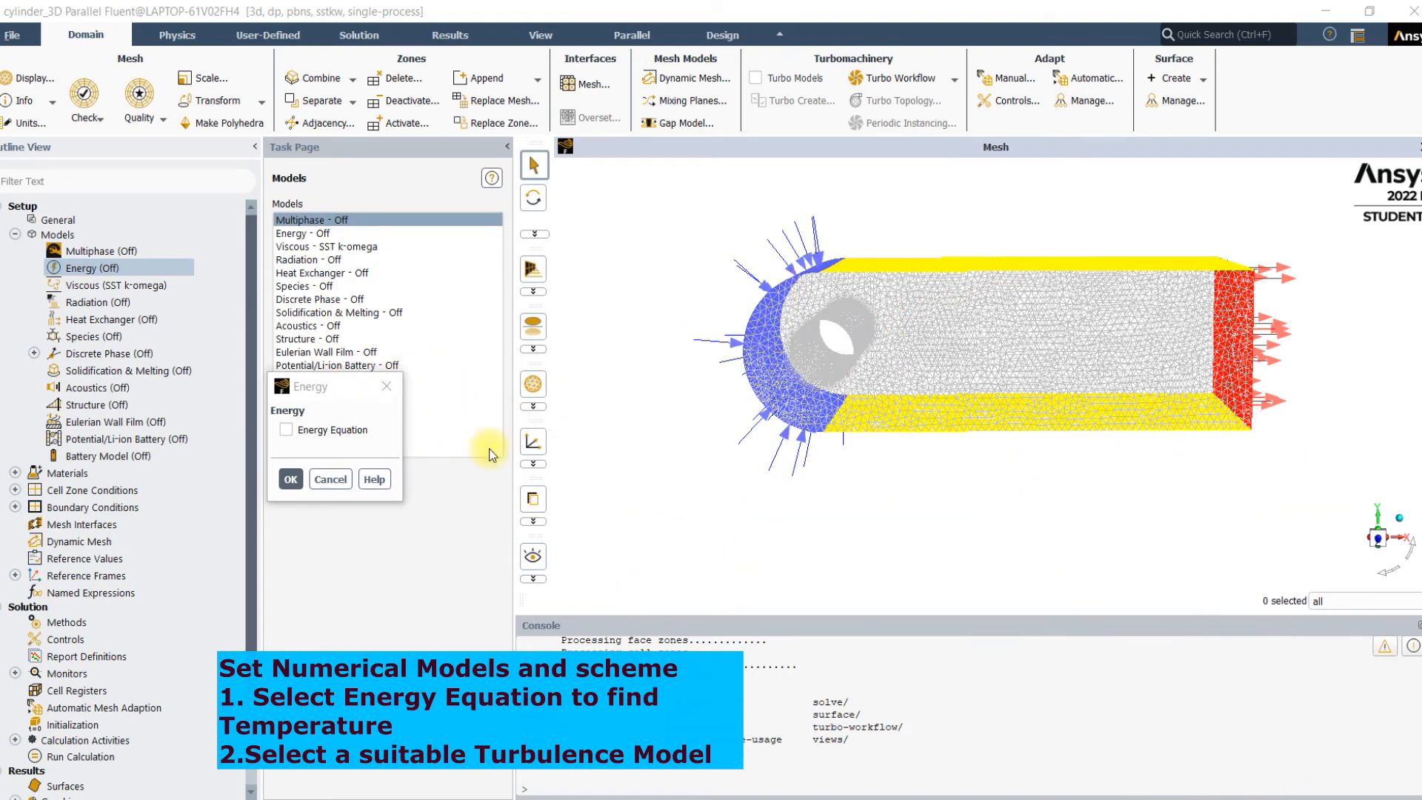
# Step: Dismiss the Energy settings without applying changes and open the viscous model's settings
pyautogui.click(286, 436)
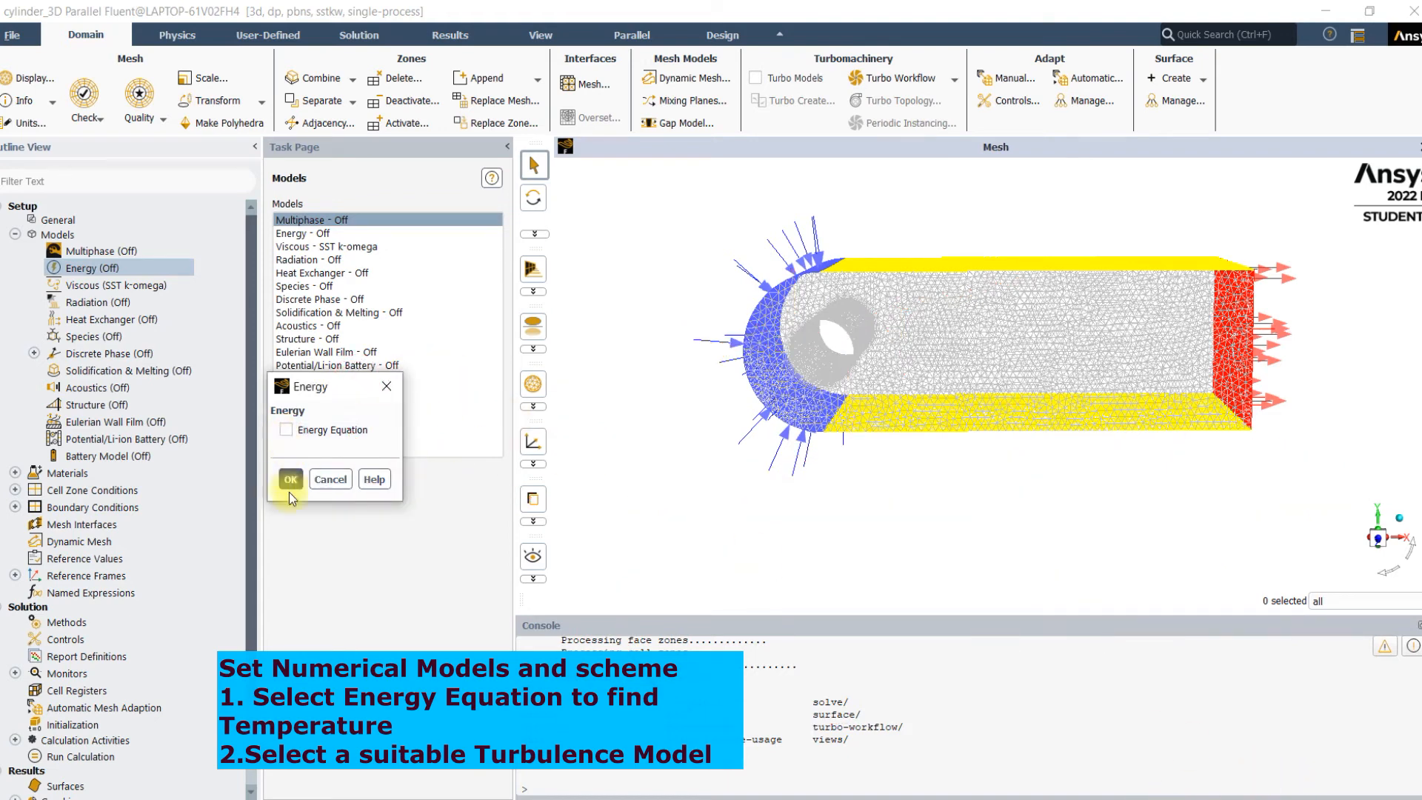
pyautogui.click(317, 480)
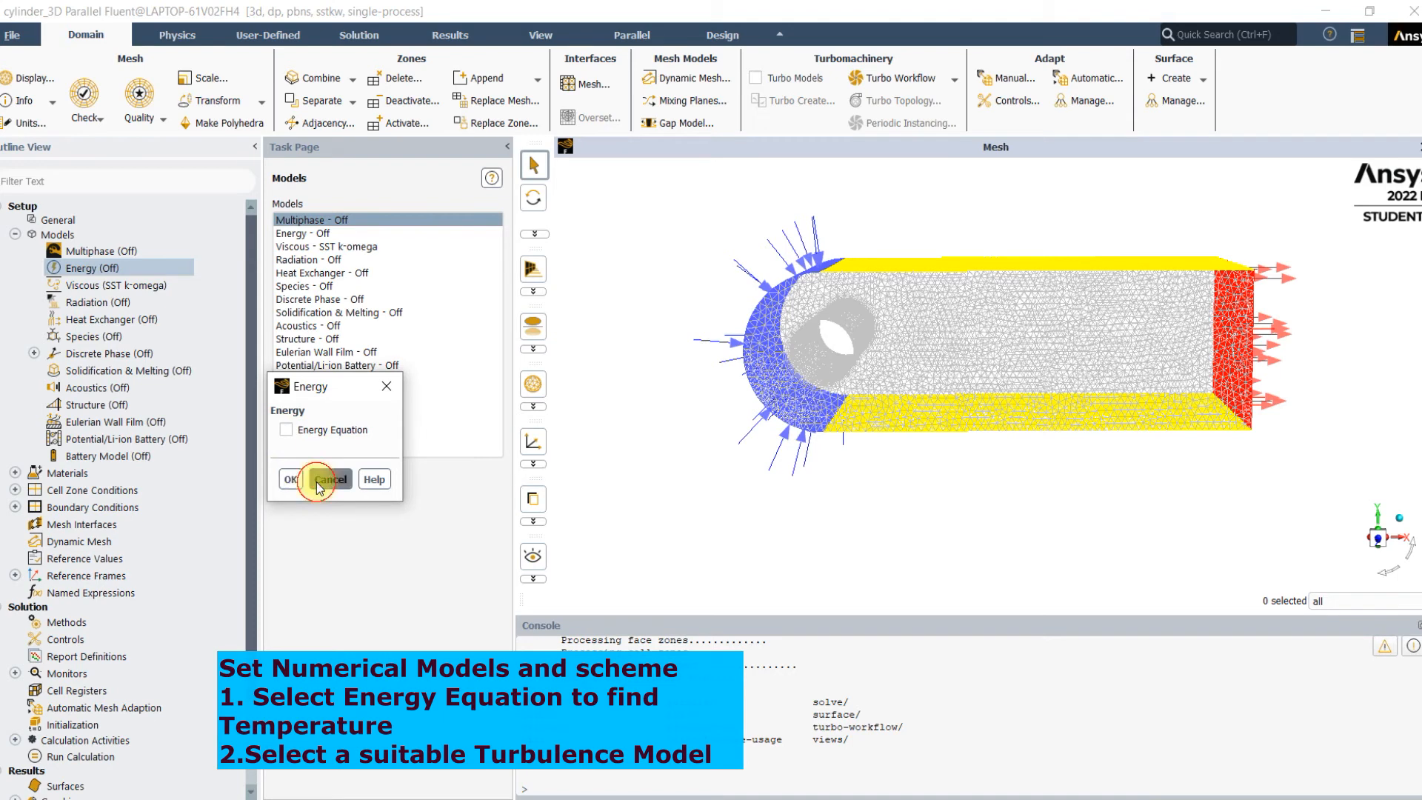
pyautogui.click(321, 250)
pyautogui.doubleClick(319, 247)
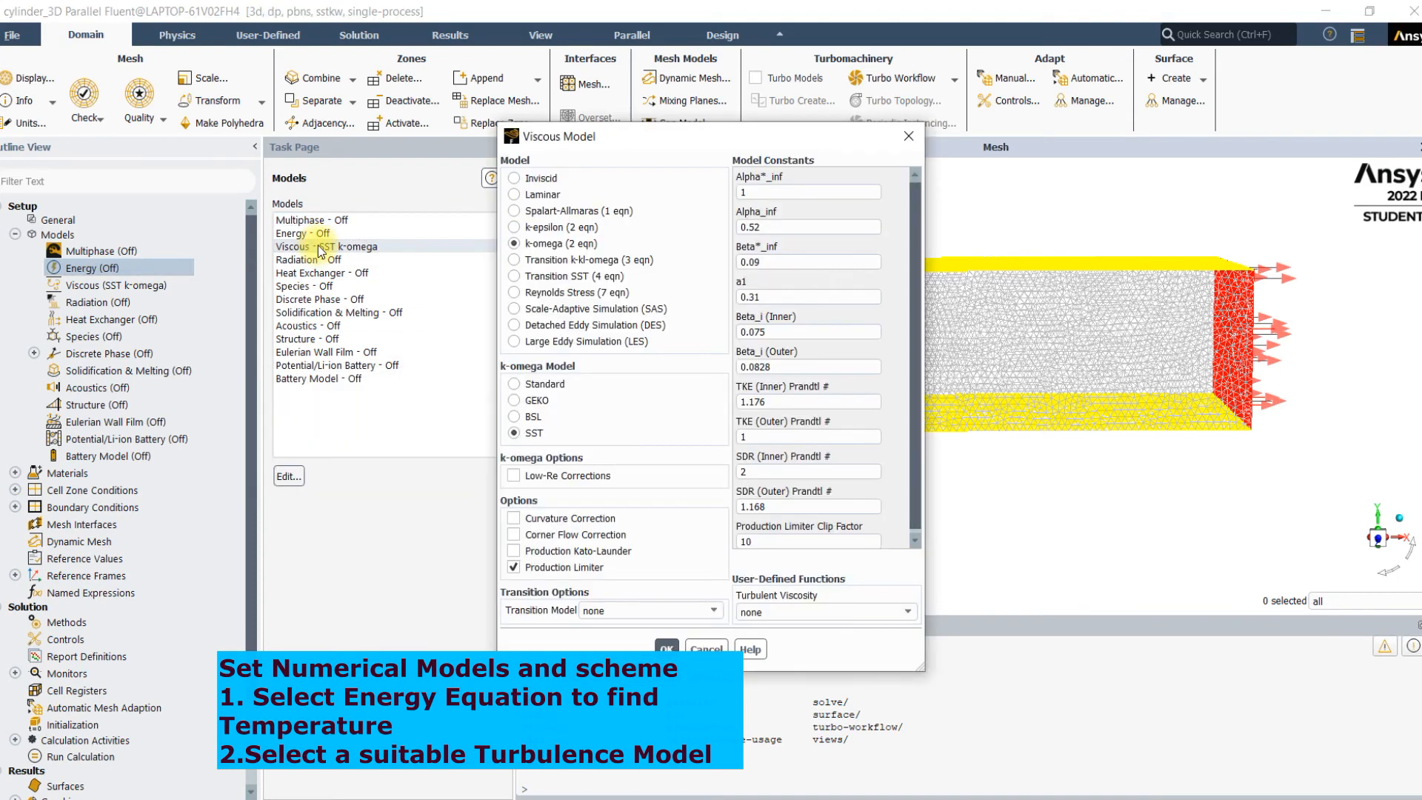
pyautogui.click(1283, 788)
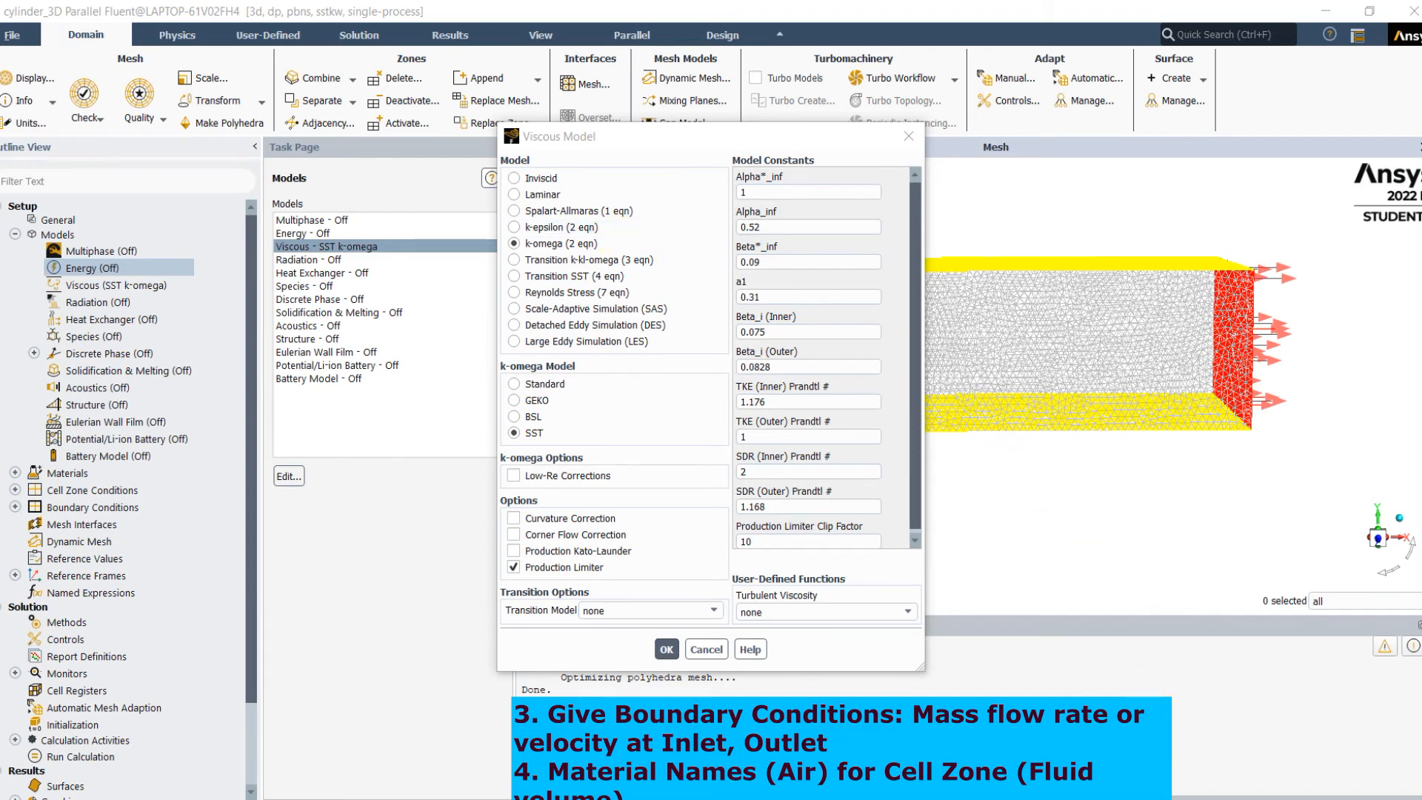
pyautogui.moveTo(602, 233)
pyautogui.mouseDown()
pyautogui.moveTo(646, 227)
pyautogui.moveTo(645, 257)
pyautogui.mouseUp()
pyautogui.moveTo(638, 291); pyautogui.dragTo(677, 300)
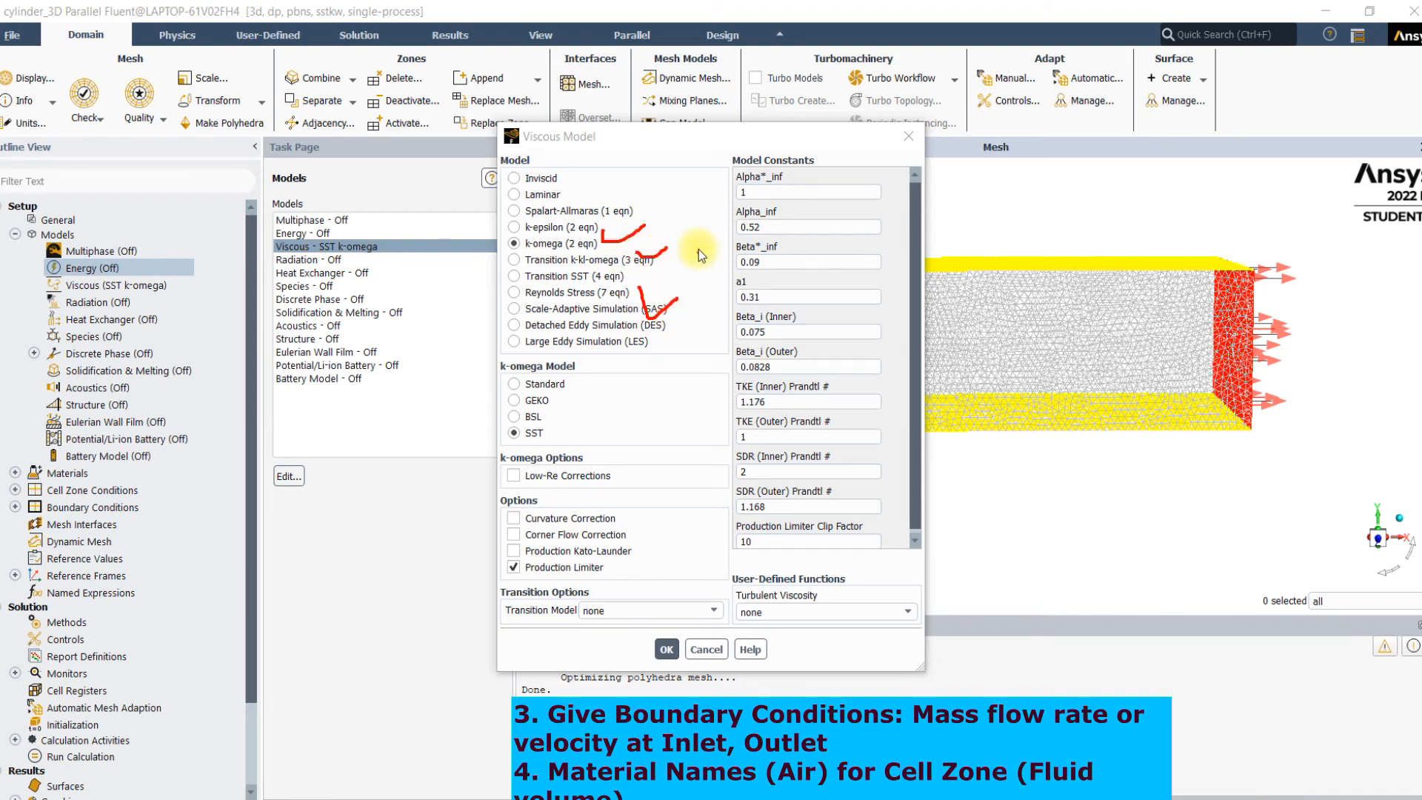
pyautogui.moveTo(724, 213); pyautogui.dragTo(703, 327)
pyautogui.moveTo(573, 386)
pyautogui.mouseDown()
pyautogui.moveTo(597, 445)
pyautogui.moveTo(712, 399)
pyautogui.mouseUp()
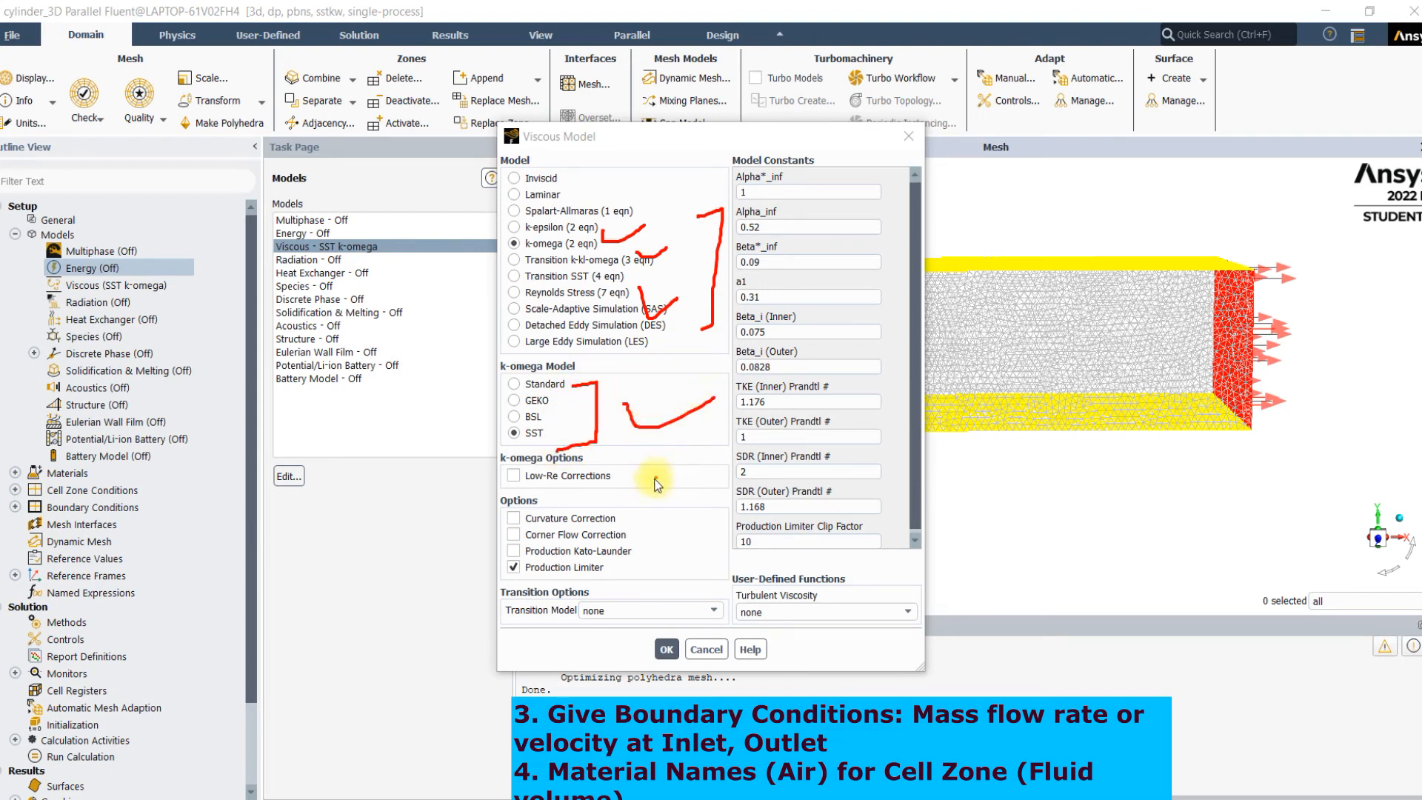
pyautogui.moveTo(676, 485); pyautogui.dragTo(696, 471)
pyautogui.moveTo(1089, 490); pyautogui.dragTo(1181, 483)
pyautogui.moveTo(1082, 472)
pyautogui.mouseDown()
pyautogui.moveTo(1156, 448)
pyautogui.moveTo(1132, 442)
pyautogui.mouseUp()
pyautogui.moveTo(1141, 389); pyautogui.dragTo(1144, 451)
pyautogui.click(1141, 468)
pyautogui.moveTo(615, 526); pyautogui.dragTo(687, 499)
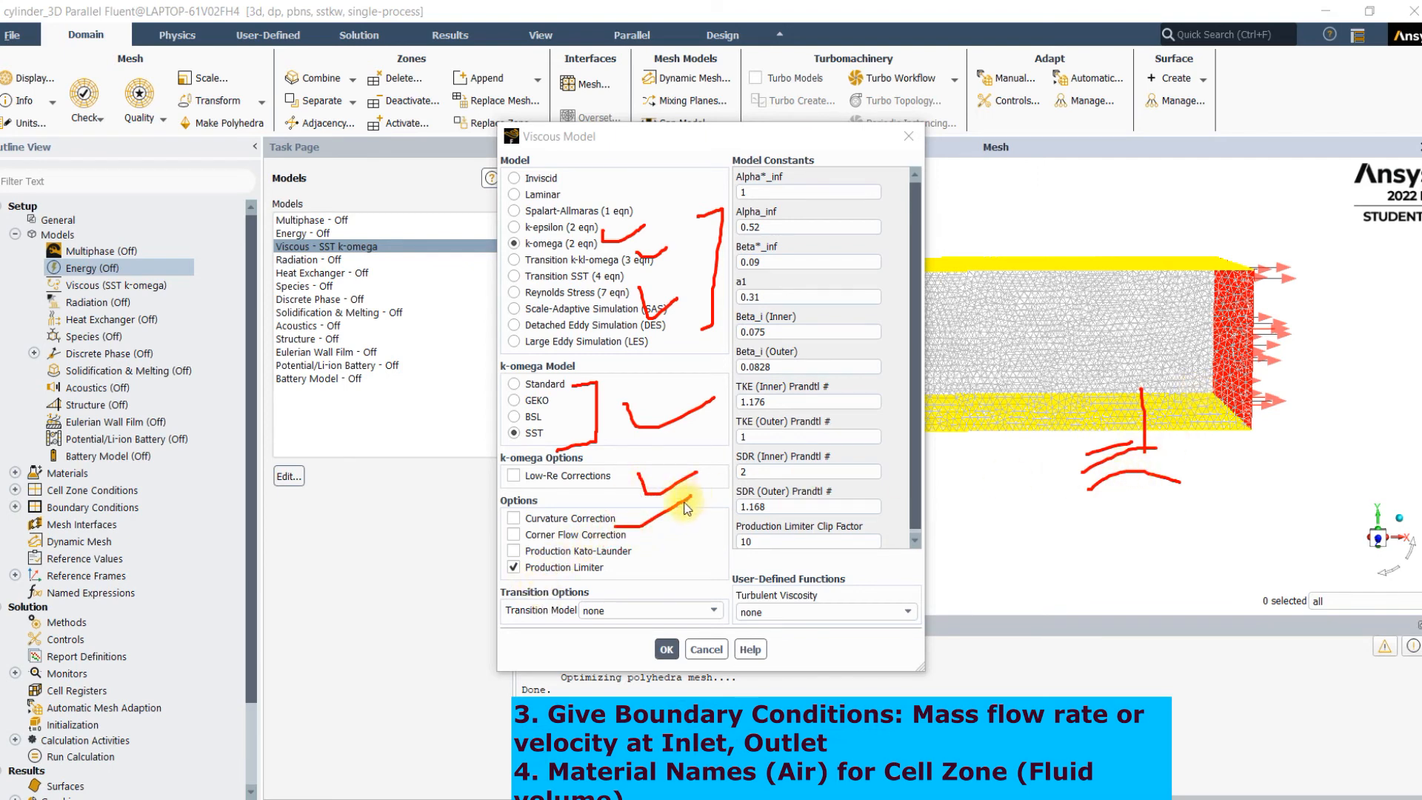
pyautogui.click(1287, 786)
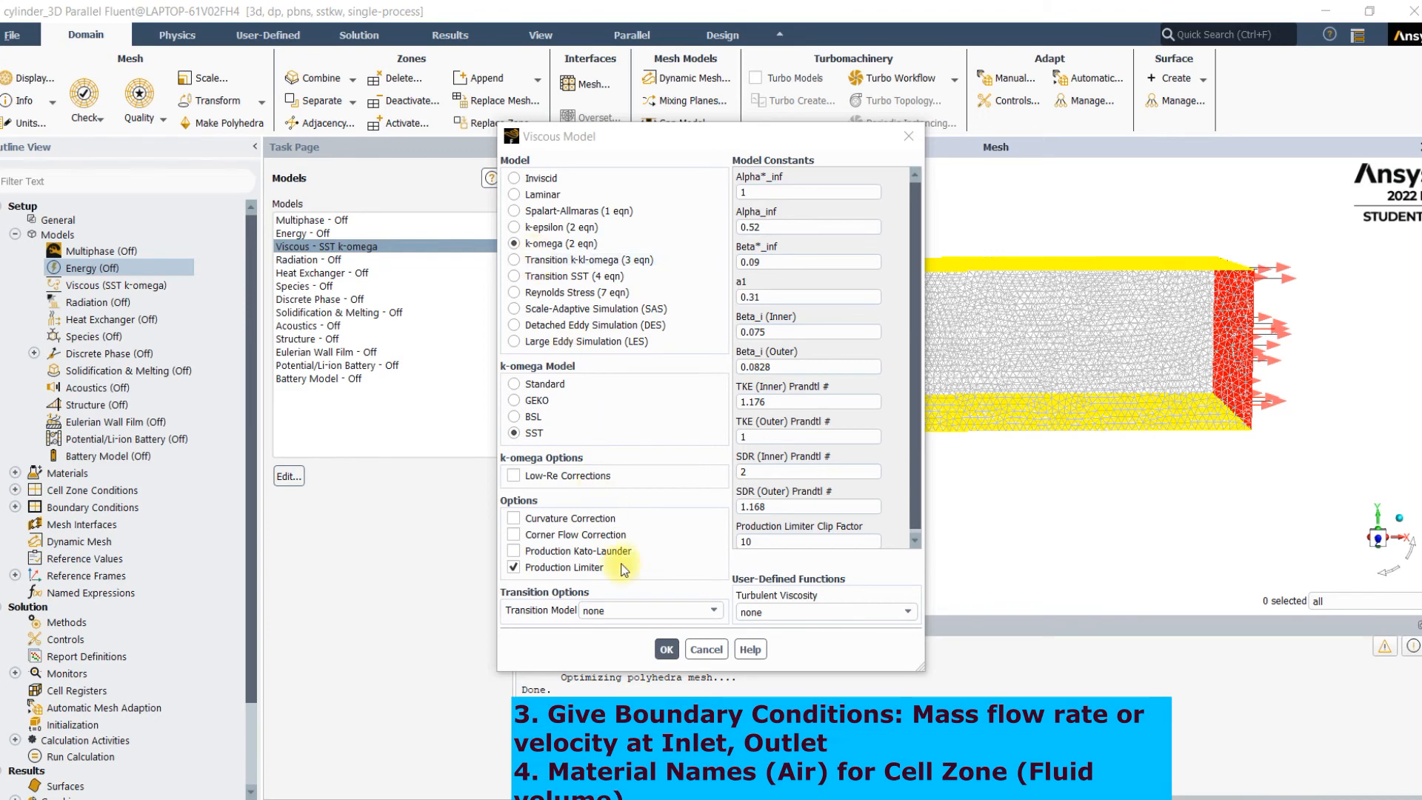
# Step: Accept the k-omega SST viscous model with Production Limiter and open the boundary conditions
pyautogui.click(666, 651)
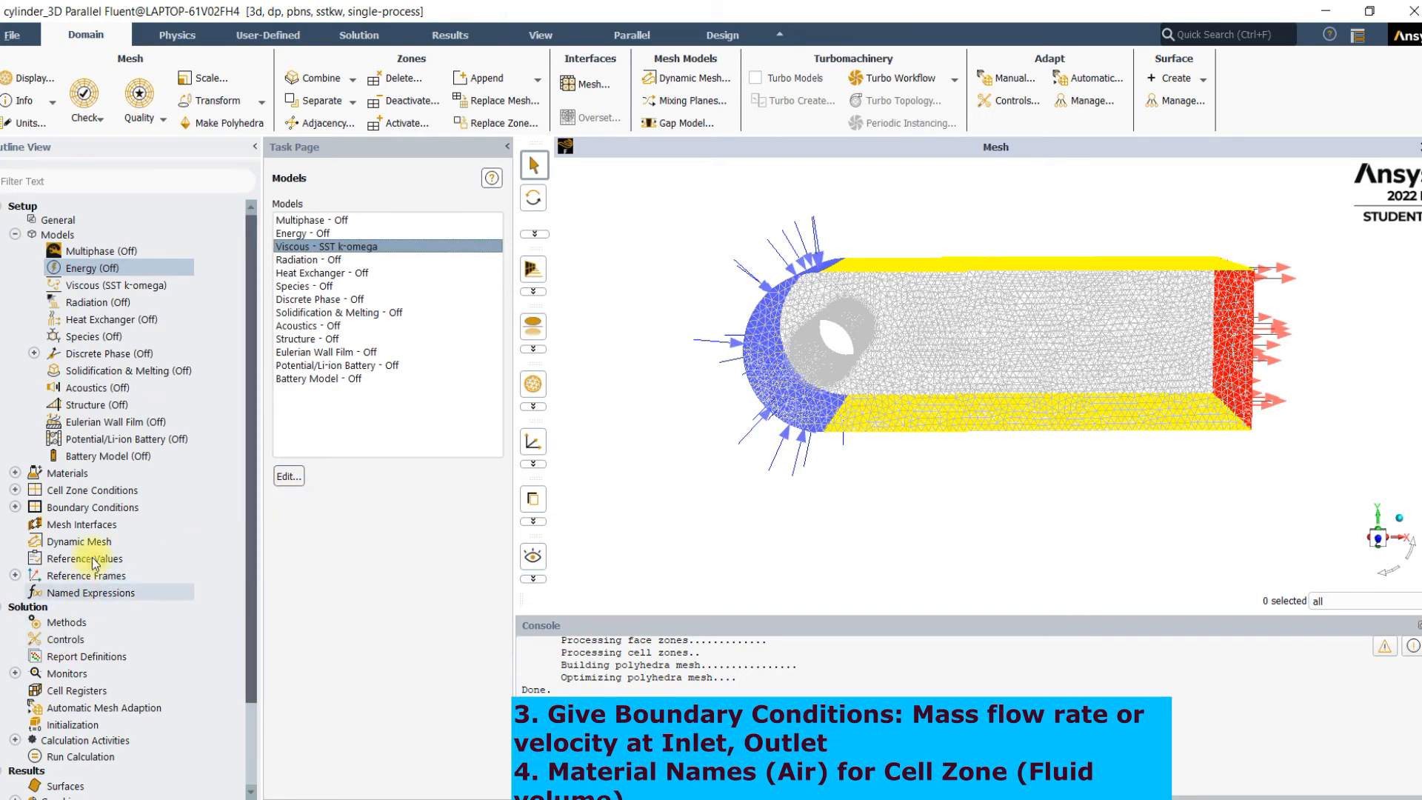
pyautogui.click(101, 507)
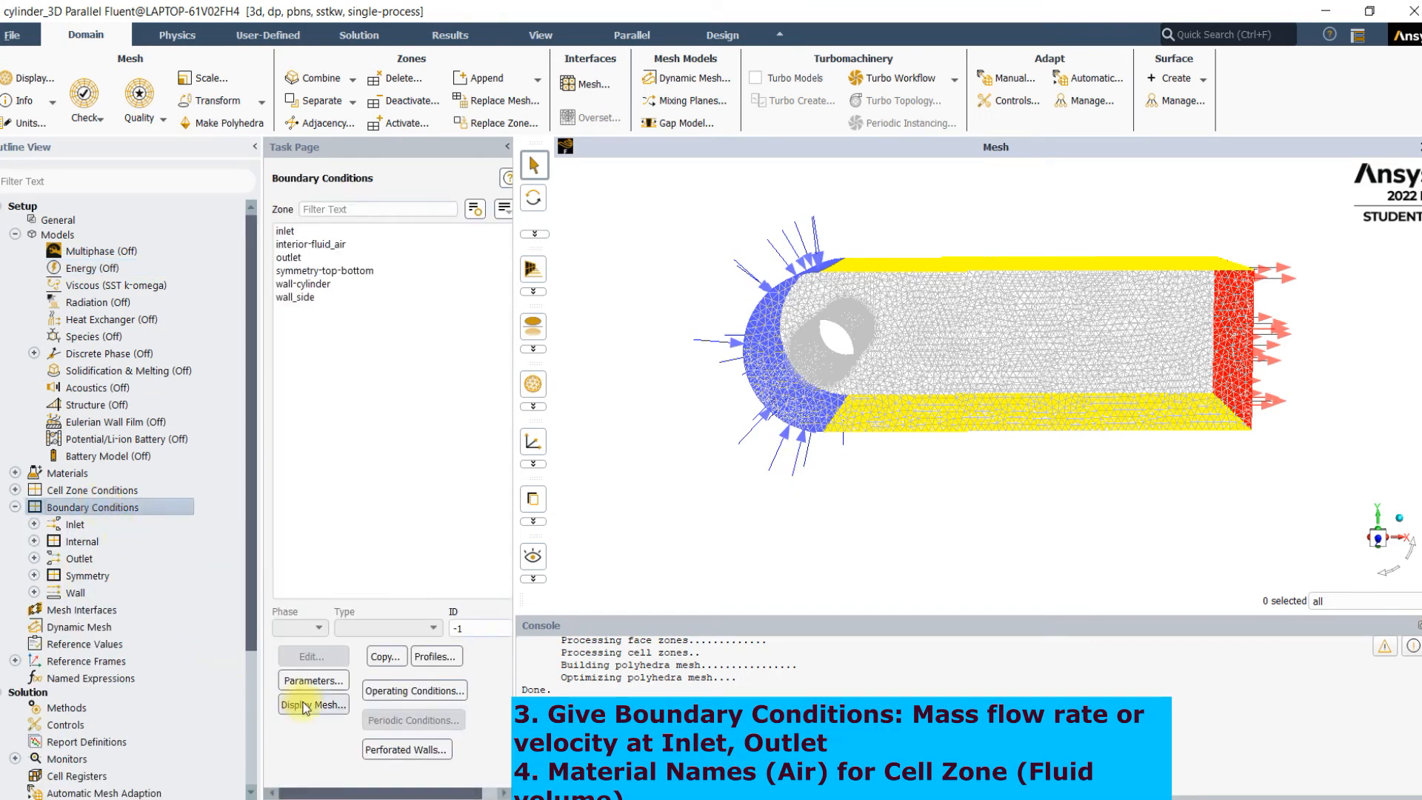
# Step: Redisplay the mesh on all surfaces with both edges and faces, and examine the cells around the cylinder hole
pyautogui.click(326, 707)
pyautogui.click(423, 615)
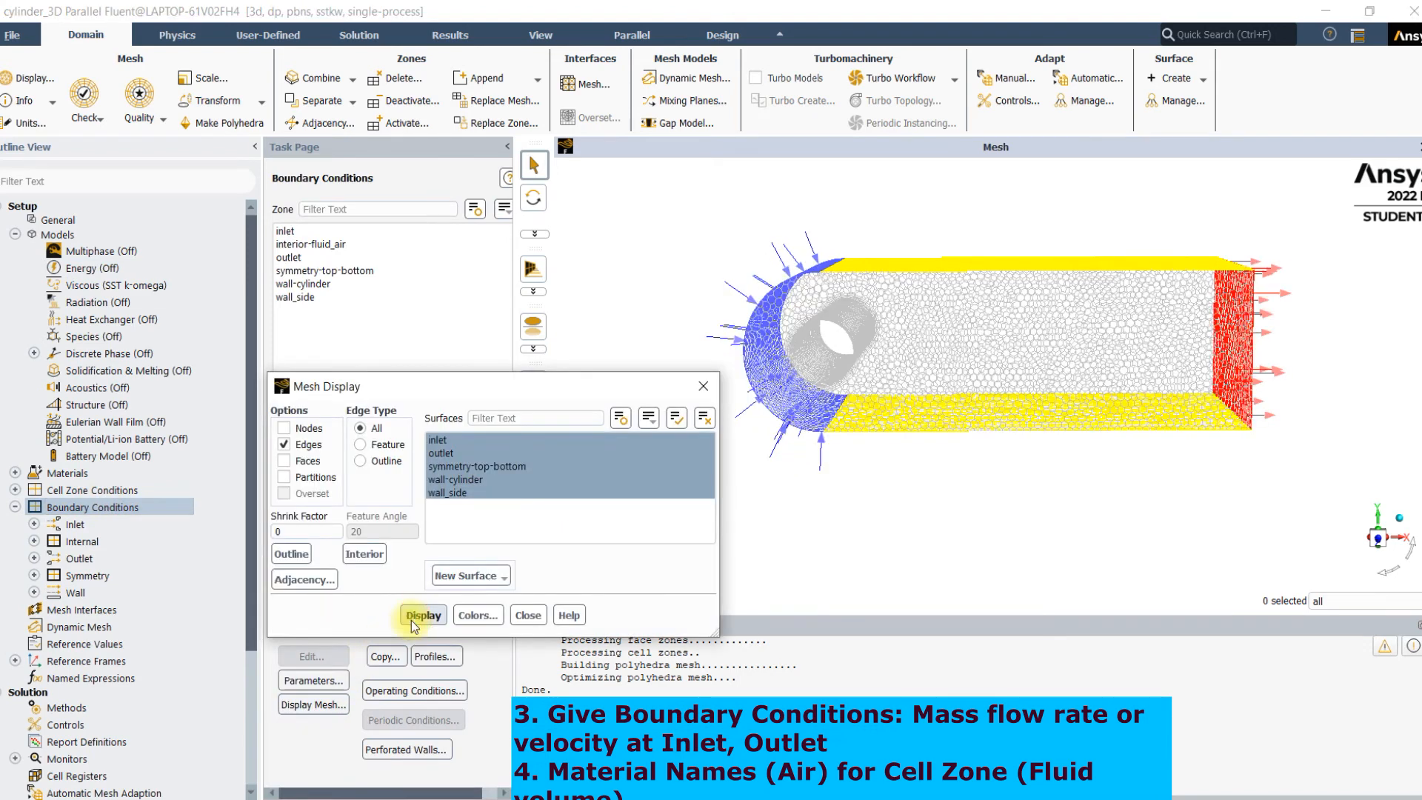
pyautogui.click(284, 461)
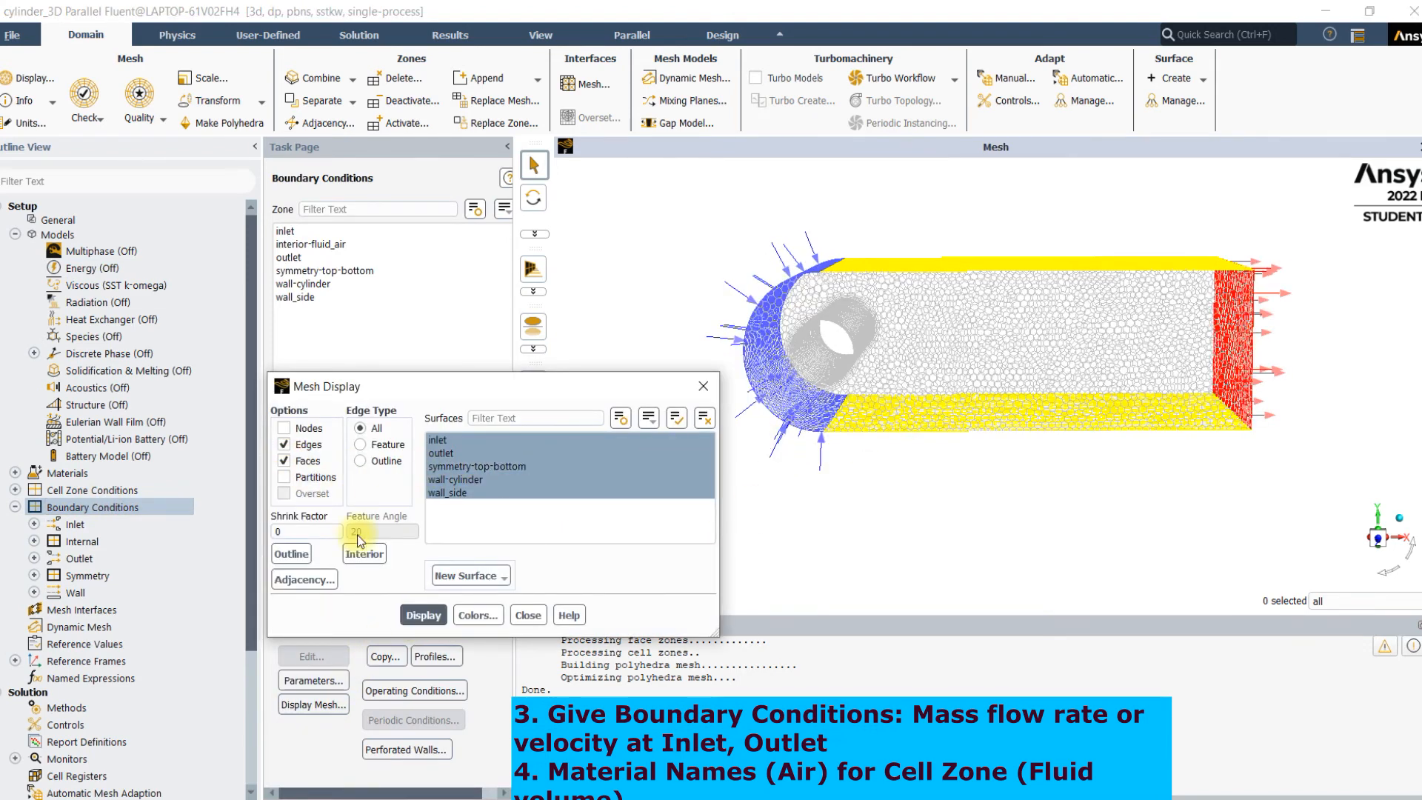
pyautogui.click(422, 615)
pyautogui.scroll(5, 851, 454)
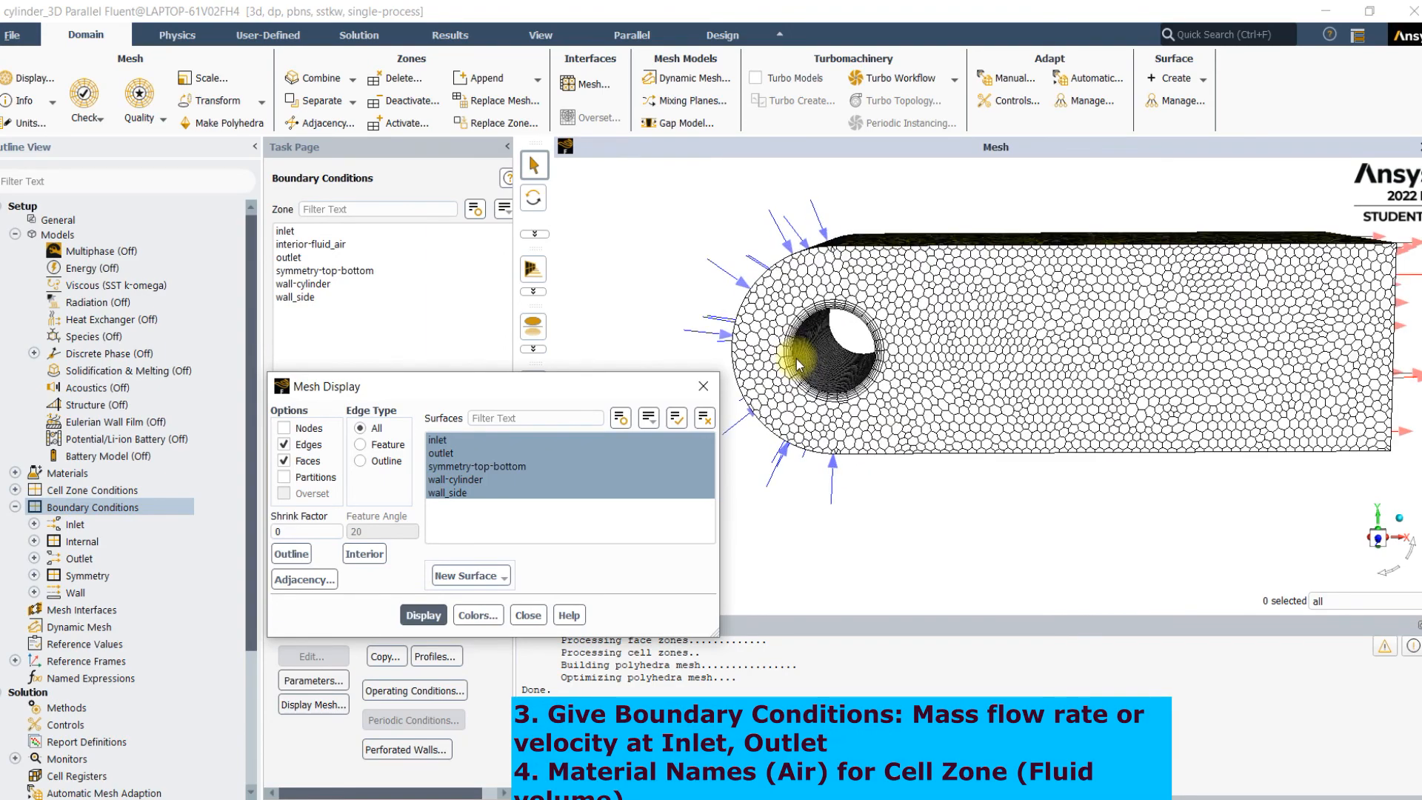
pyautogui.moveTo(798, 363)
pyautogui.mouseDown()
pyautogui.moveTo(837, 352)
pyautogui.moveTo(820, 356)
pyautogui.mouseUp()
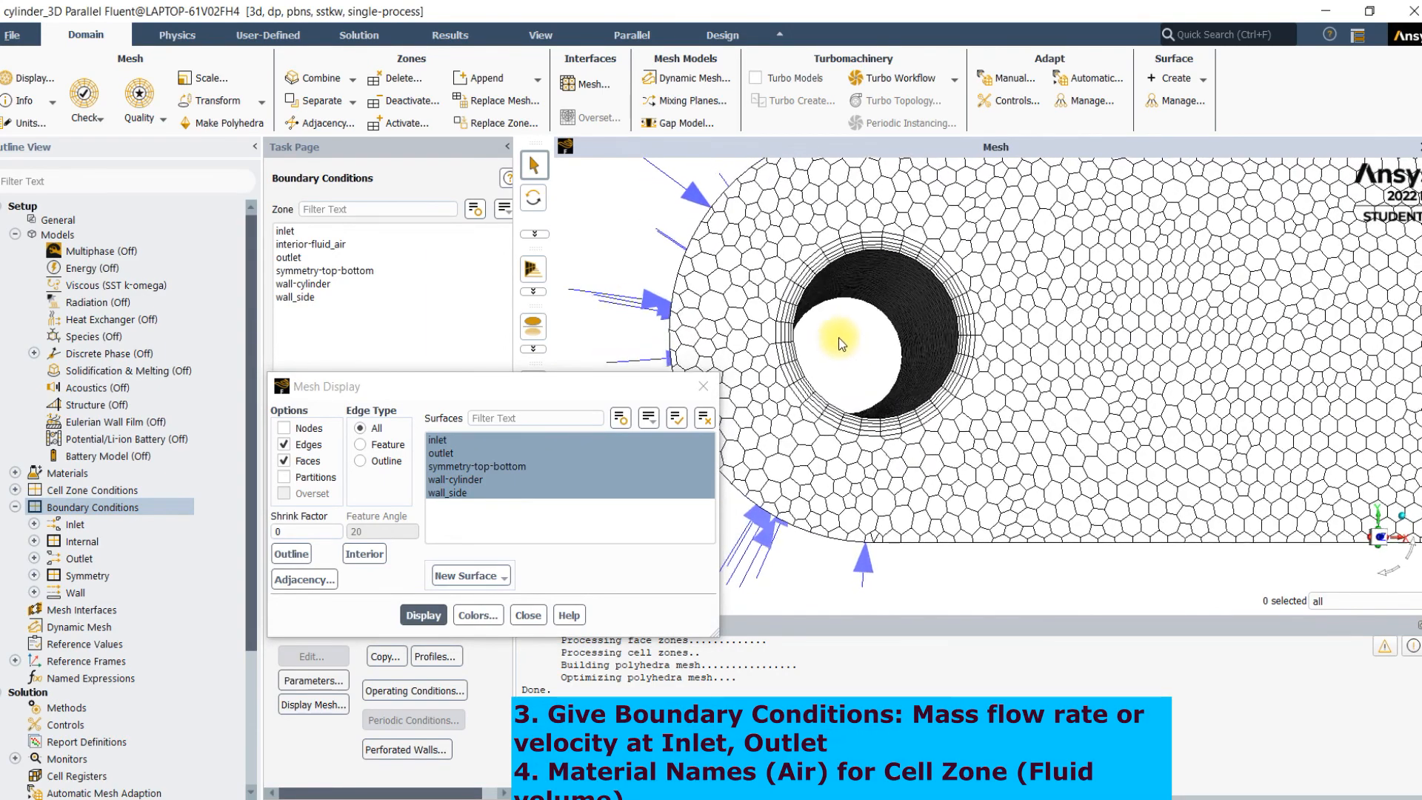
pyautogui.click(528, 614)
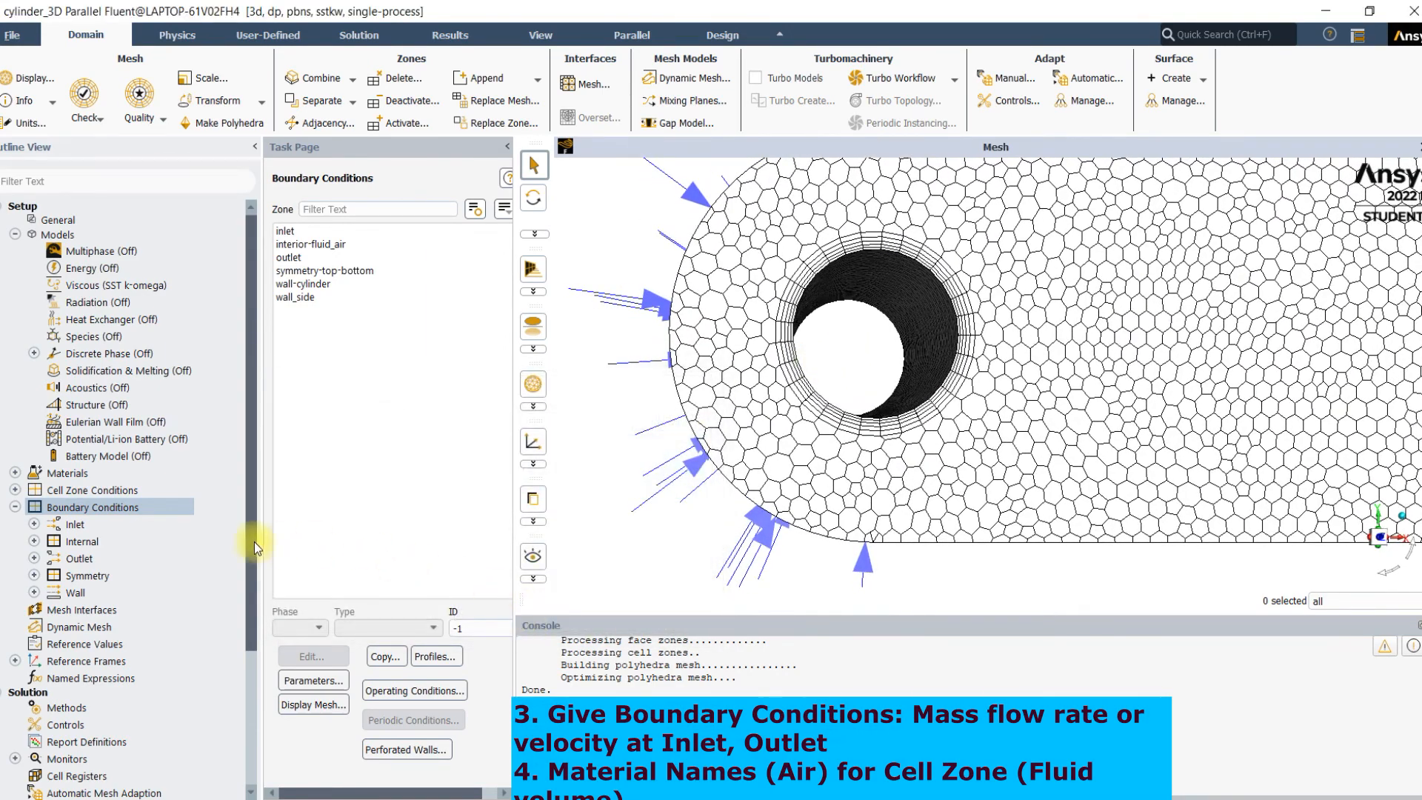
# Step: Group the boundary condition zones by zone type and bring the whole mesh into view
pyautogui.click(504, 208)
pyautogui.click(576, 285)
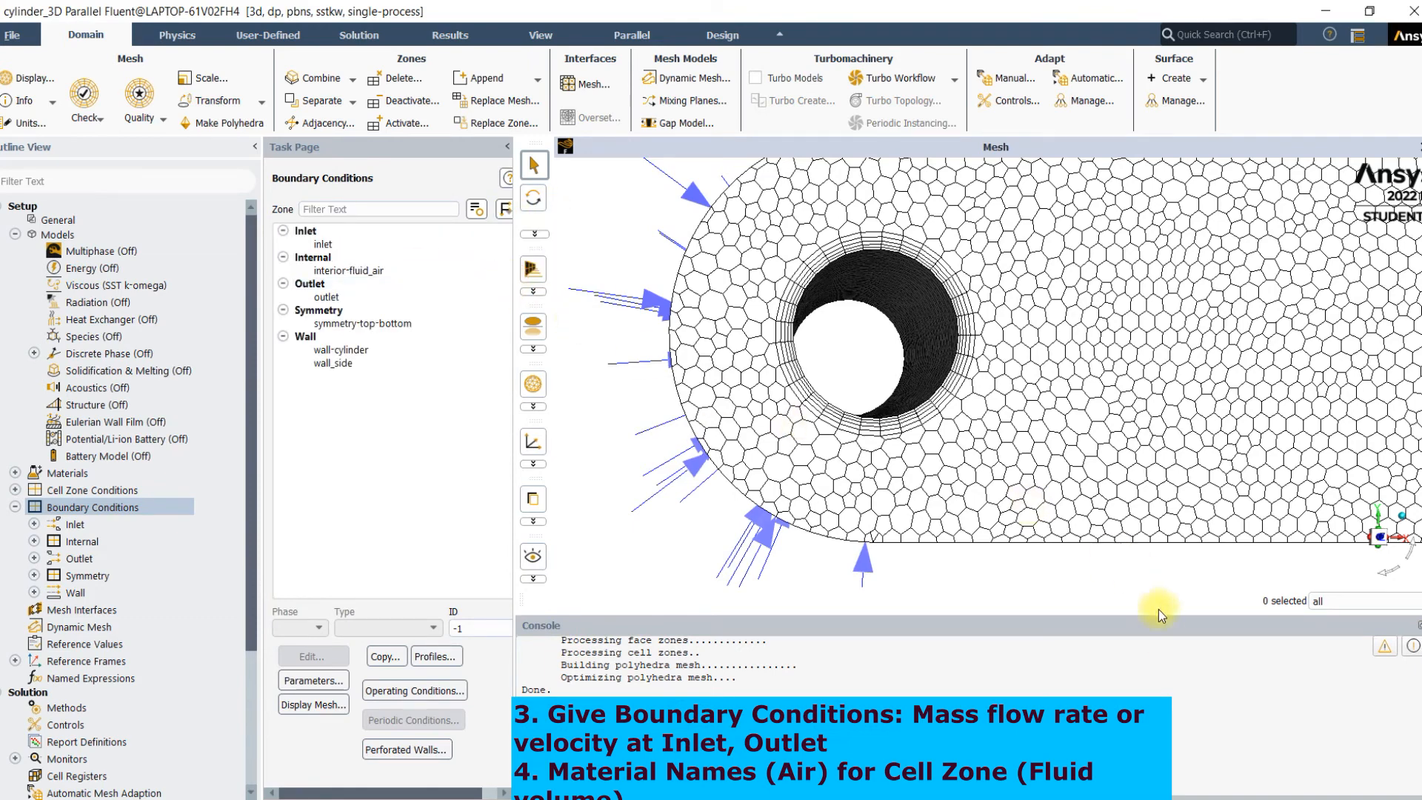
pyautogui.scroll(-5, 1162, 476)
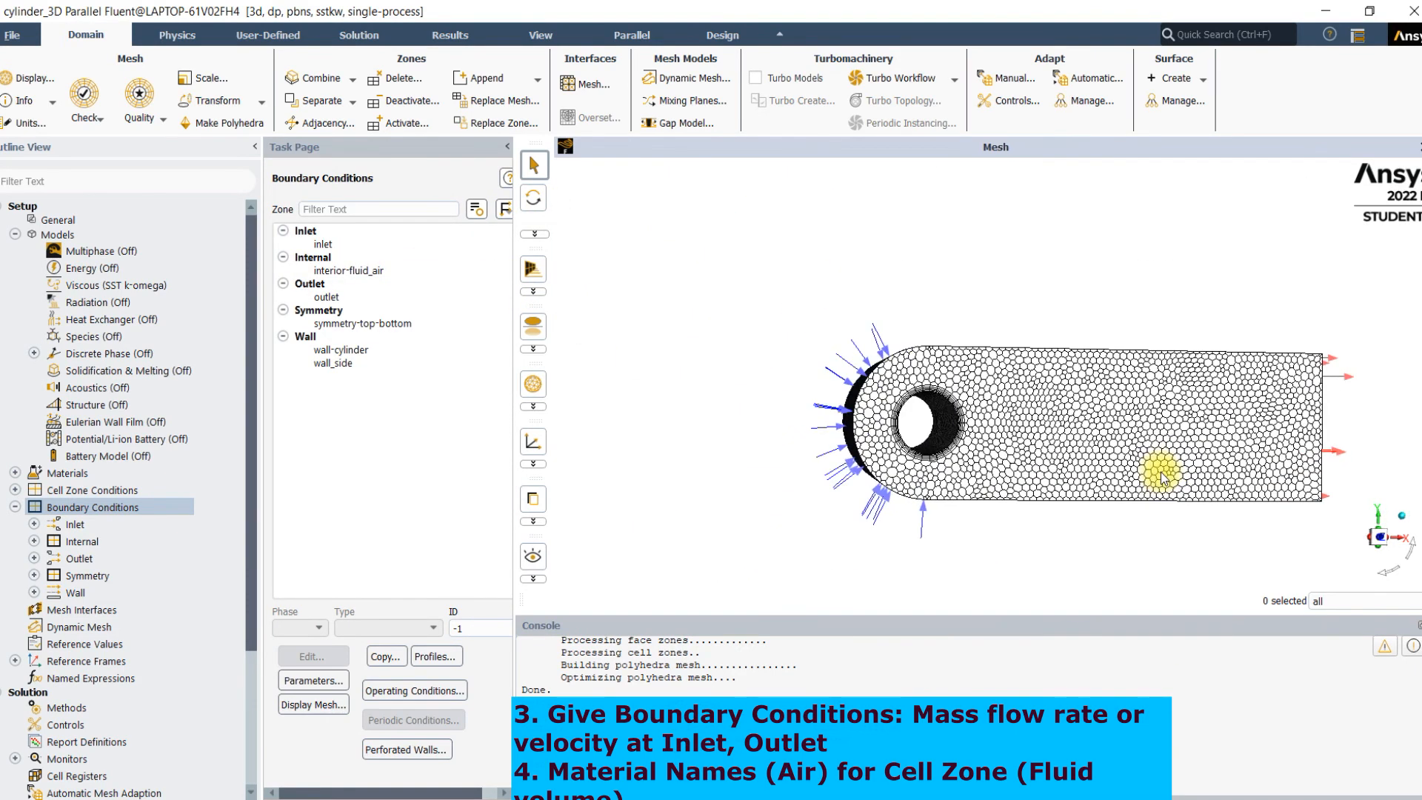
pyautogui.click(1287, 795)
pyautogui.click(745, 461)
pyautogui.moveTo(742, 460)
pyautogui.mouseDown()
pyautogui.moveTo(795, 461)
pyautogui.moveTo(774, 482)
pyautogui.mouseUp()
pyautogui.moveTo(330, 244); pyautogui.dragTo(670, 406)
pyautogui.moveTo(1289, 434)
pyautogui.mouseDown()
pyautogui.moveTo(1363, 434)
pyautogui.moveTo(1371, 450)
pyautogui.mouseUp()
pyautogui.moveTo(396, 334)
pyautogui.mouseDown()
pyautogui.moveTo(853, 306)
pyautogui.moveTo(1042, 346)
pyautogui.mouseUp()
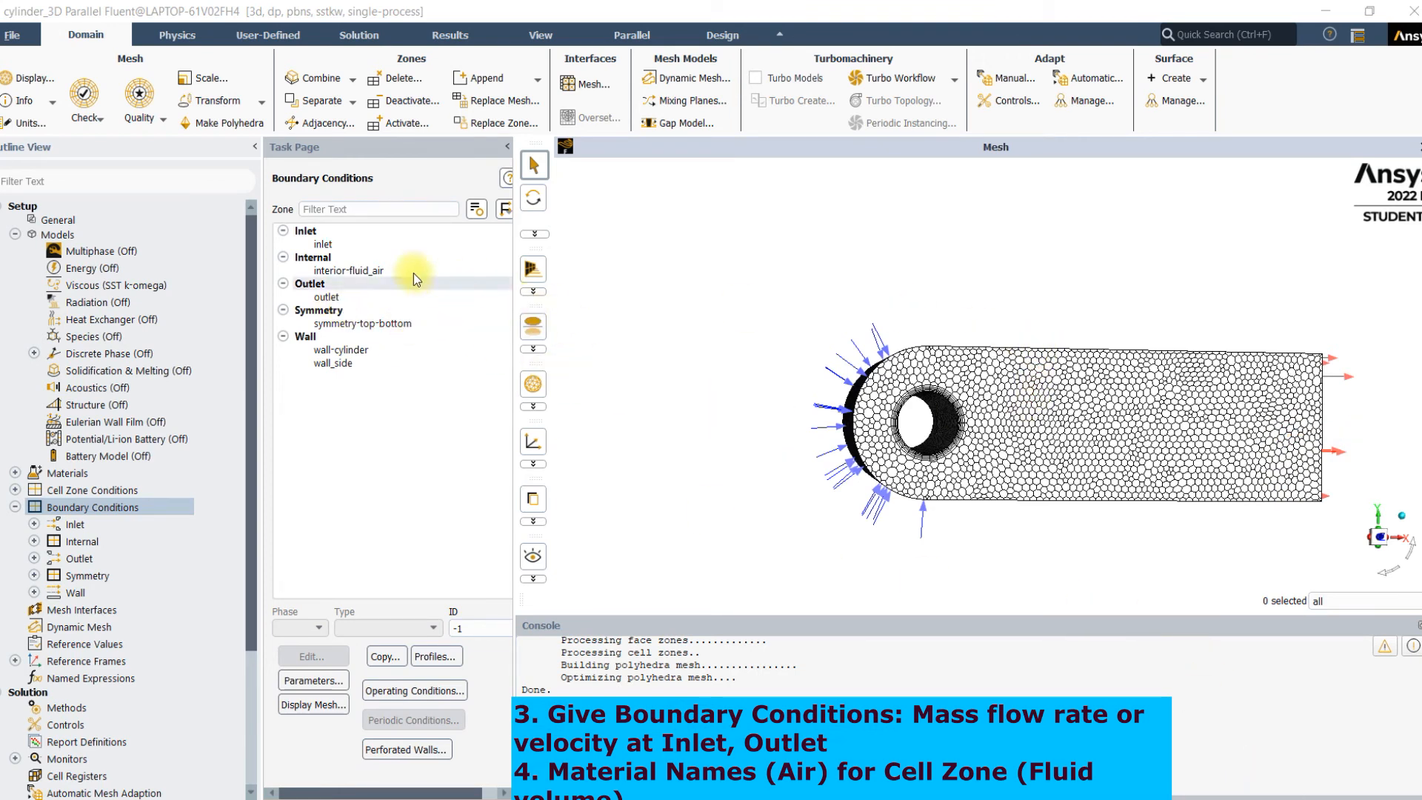
# Step: Change the boundary type of the inlet zone to mass-flow-inlet
pyautogui.click(323, 243)
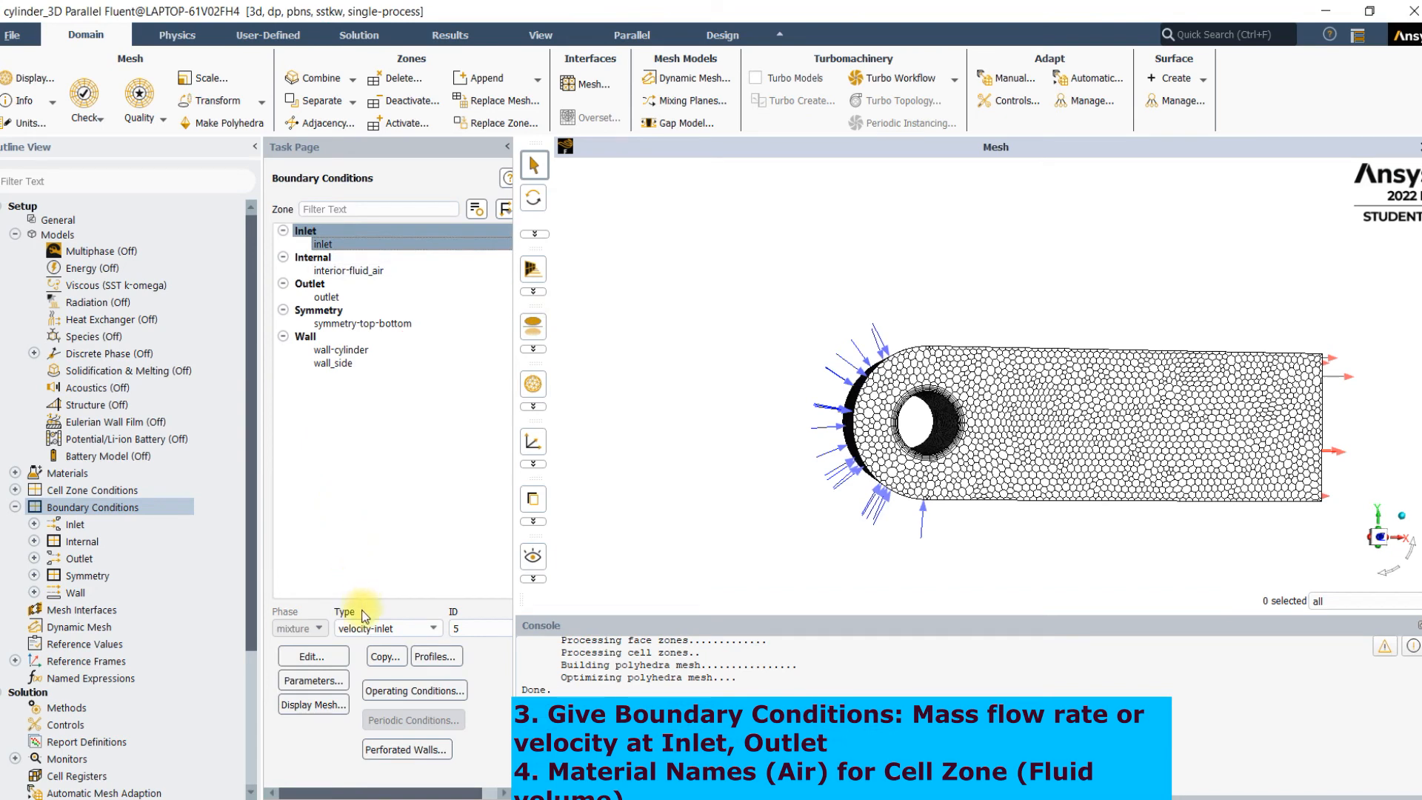
pyautogui.click(371, 627)
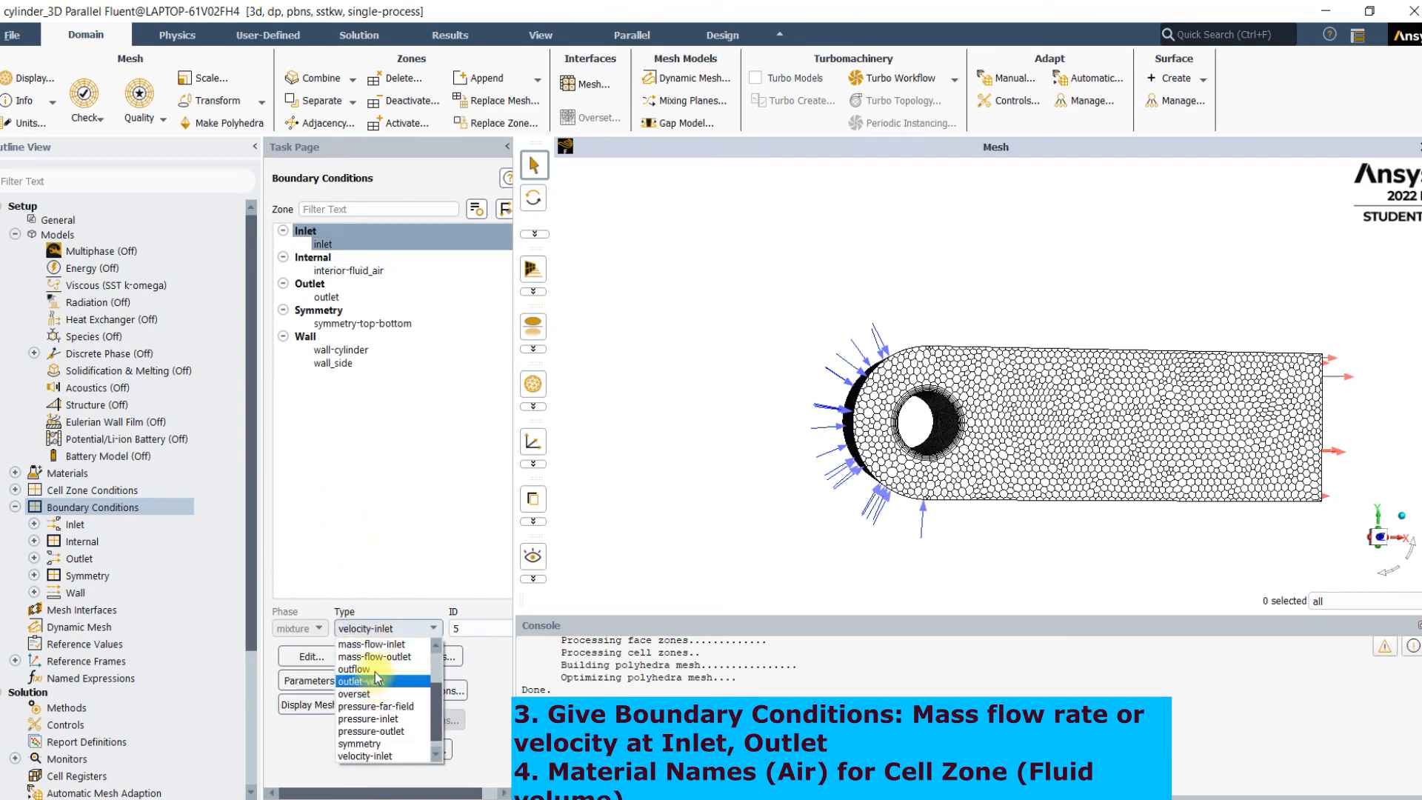
pyautogui.click(371, 646)
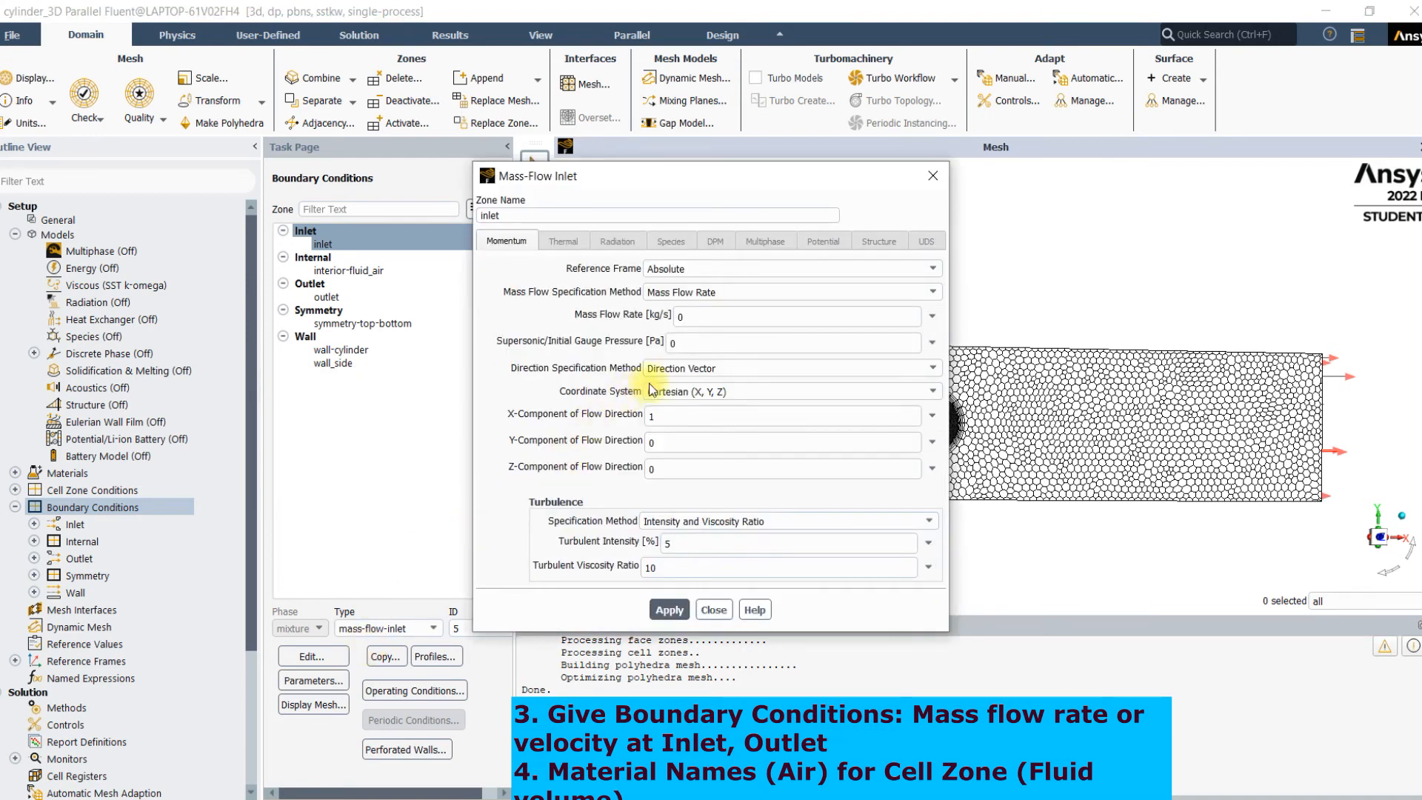
# Step: Set the inlet's direction specification to Normal to Boundary and its mass flow rate to 2 kg/s, and apply the settings
pyautogui.click(670, 370)
pyautogui.click(675, 392)
pyautogui.click(693, 318)
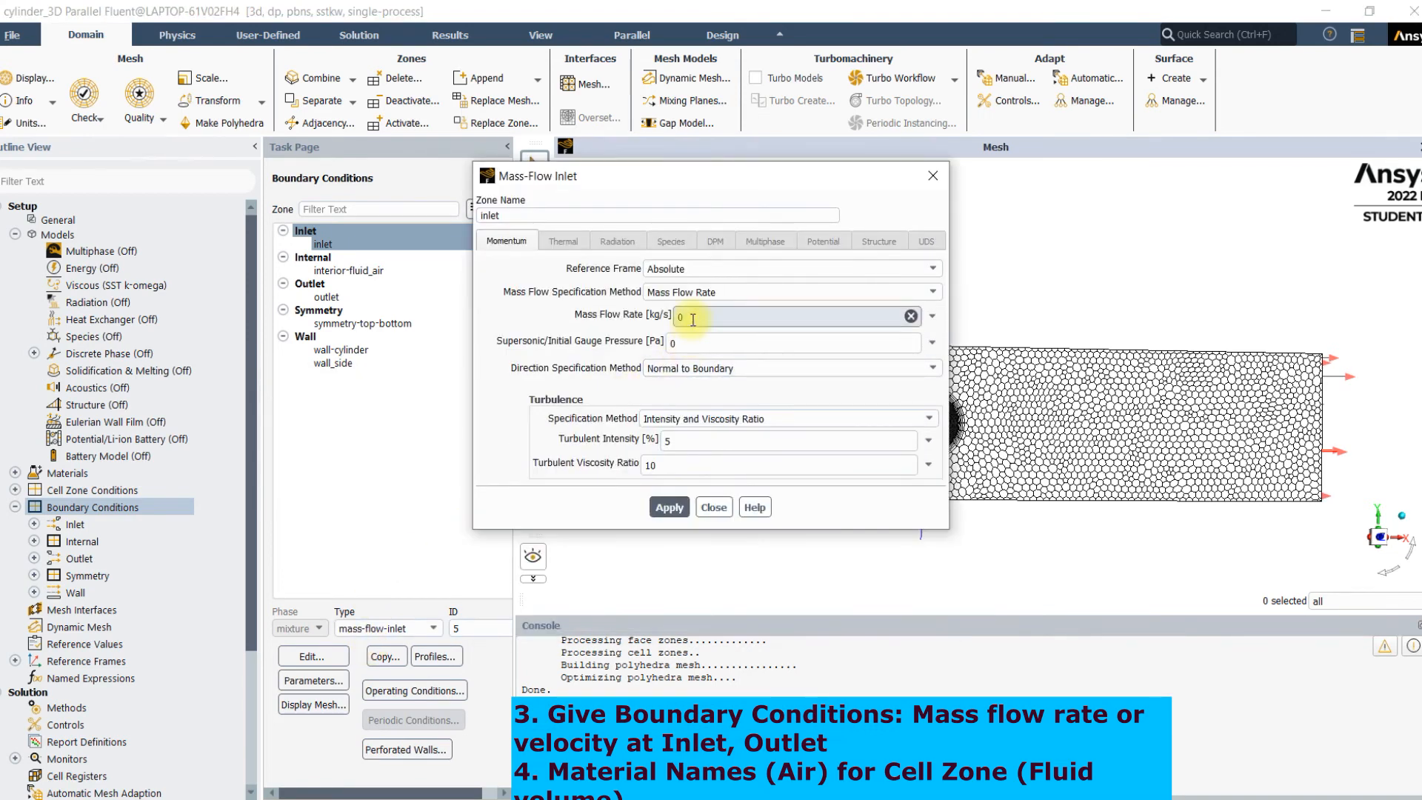
pyautogui.write('2')
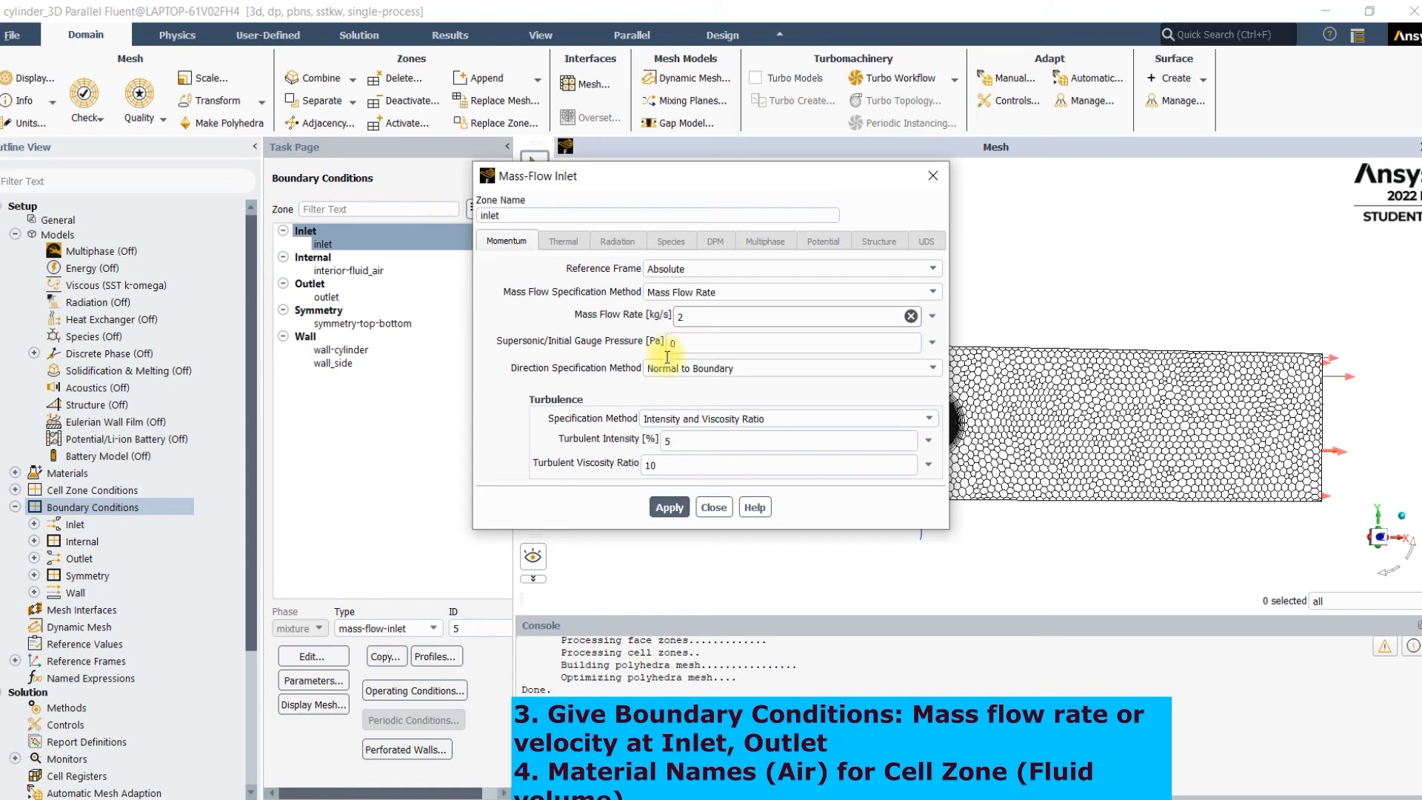
pyautogui.click(662, 506)
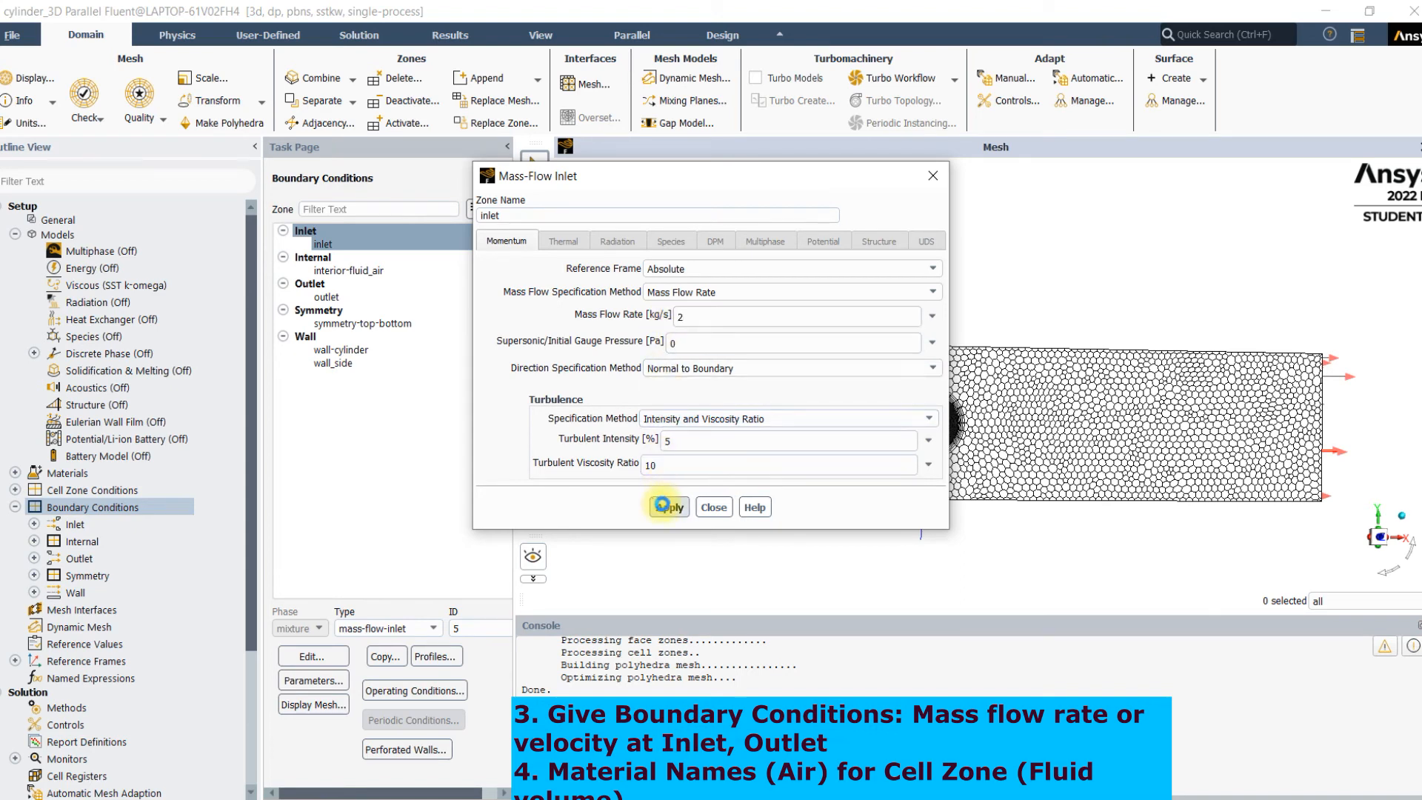
# Step: Set the inlet's mass flow rate to 0.25 kg/s, apply it, and set its turbulent intensity to 2%
pyautogui.click(671, 317)
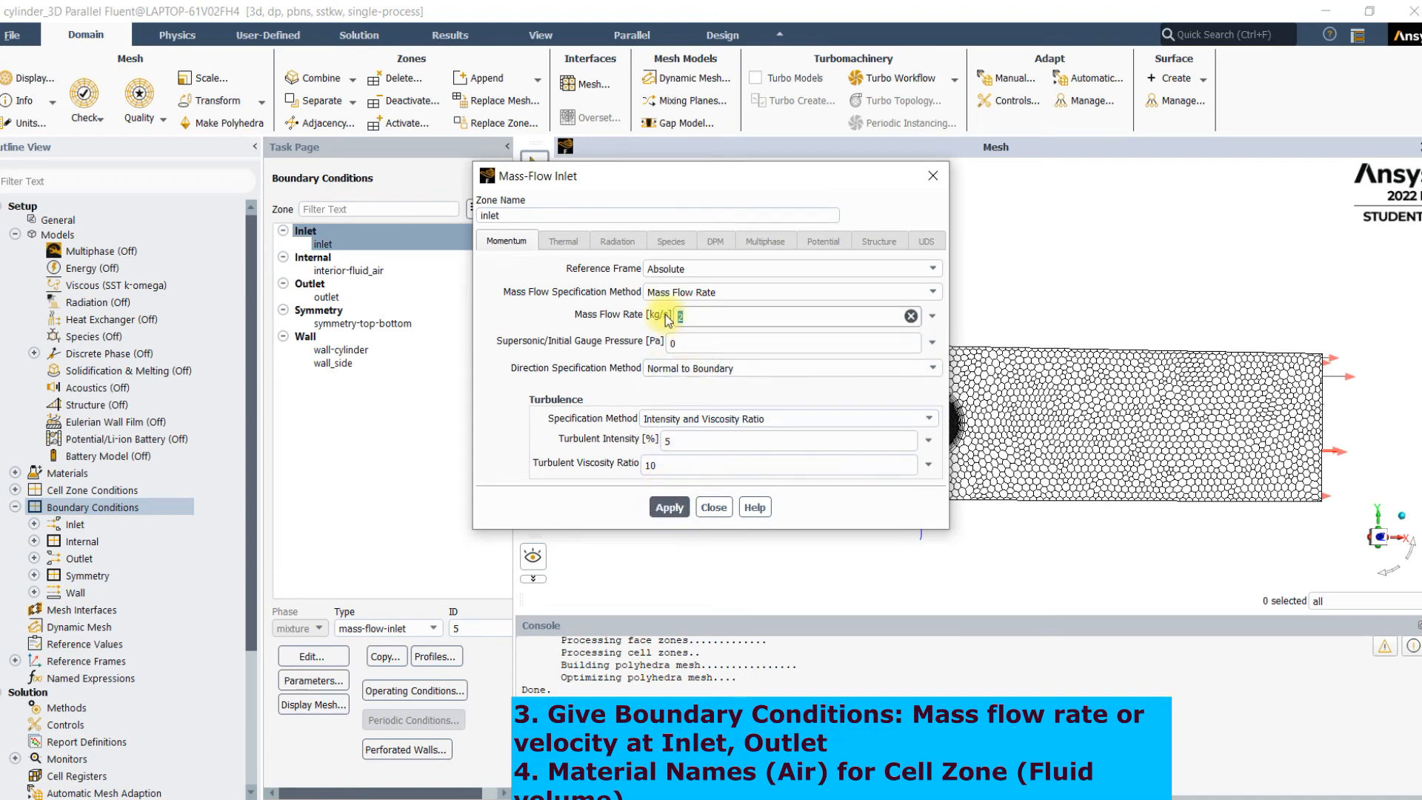
pyautogui.write('0.25')
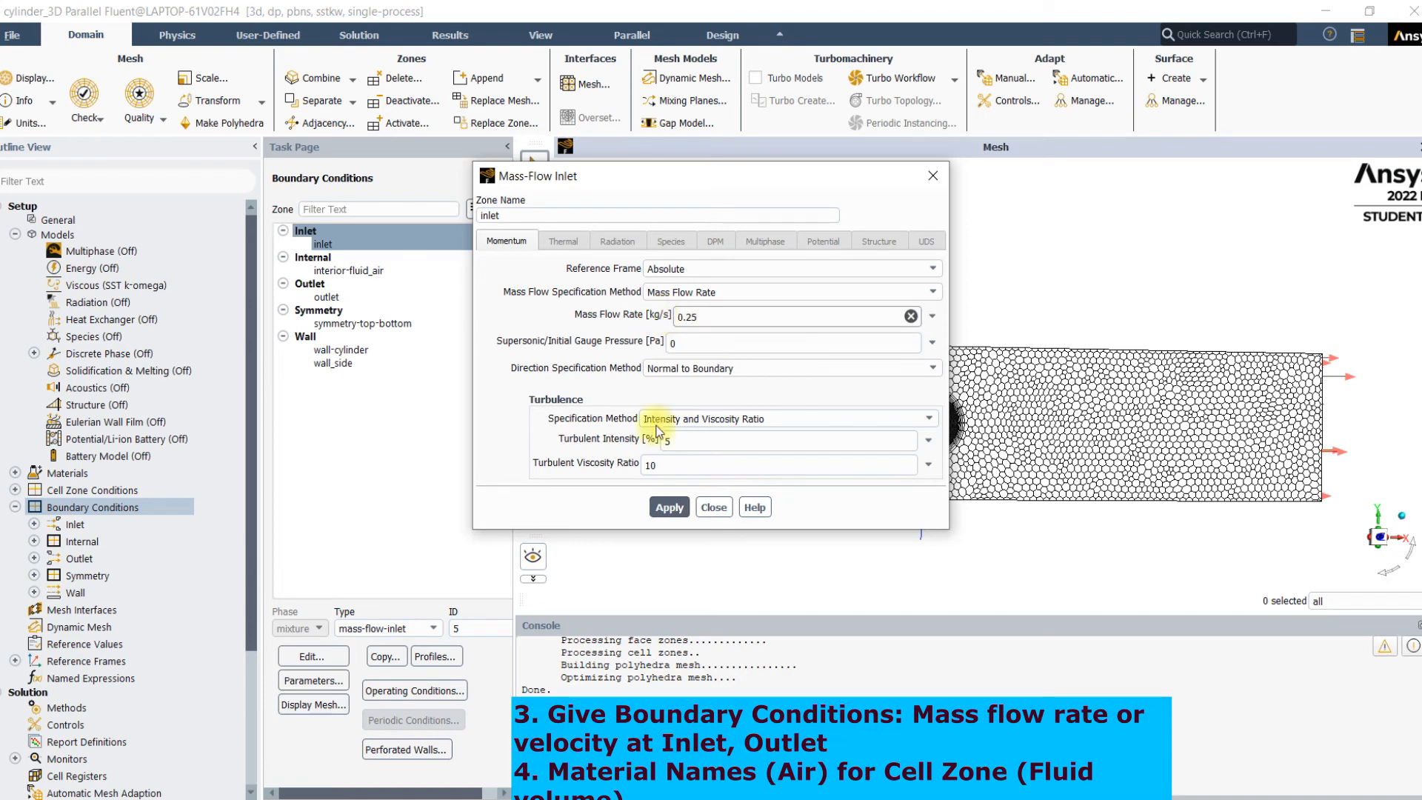
pyautogui.click(672, 506)
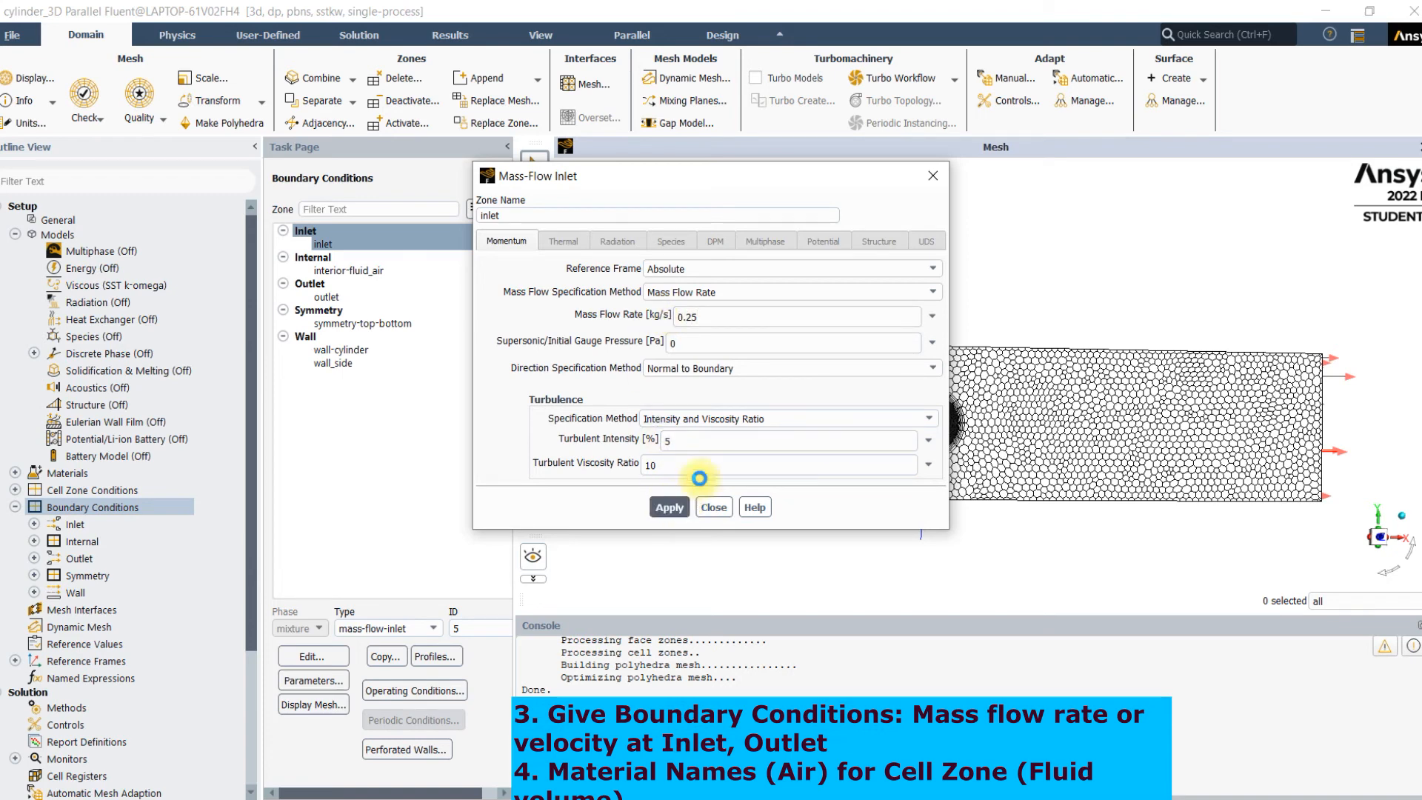
pyautogui.click(658, 443)
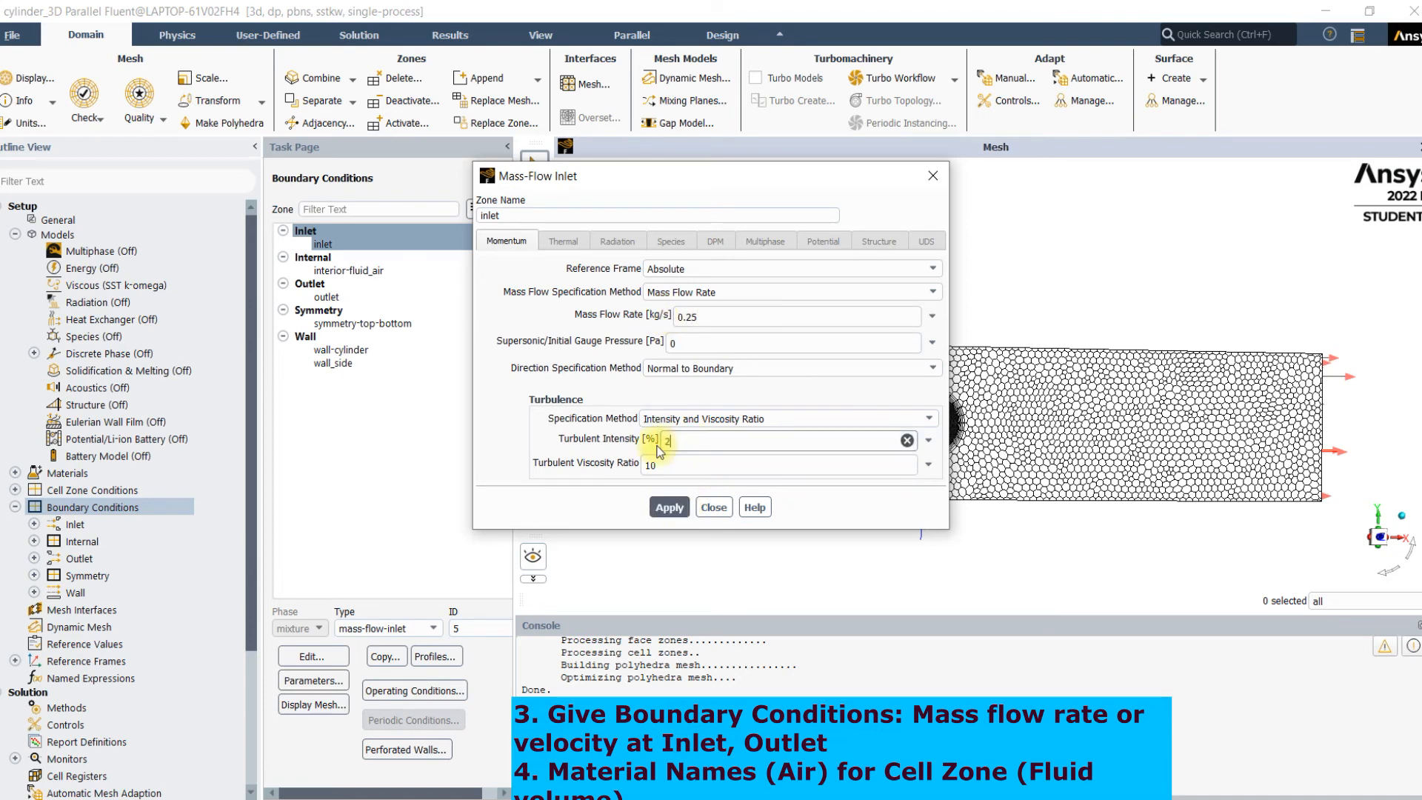
pyautogui.write('2')
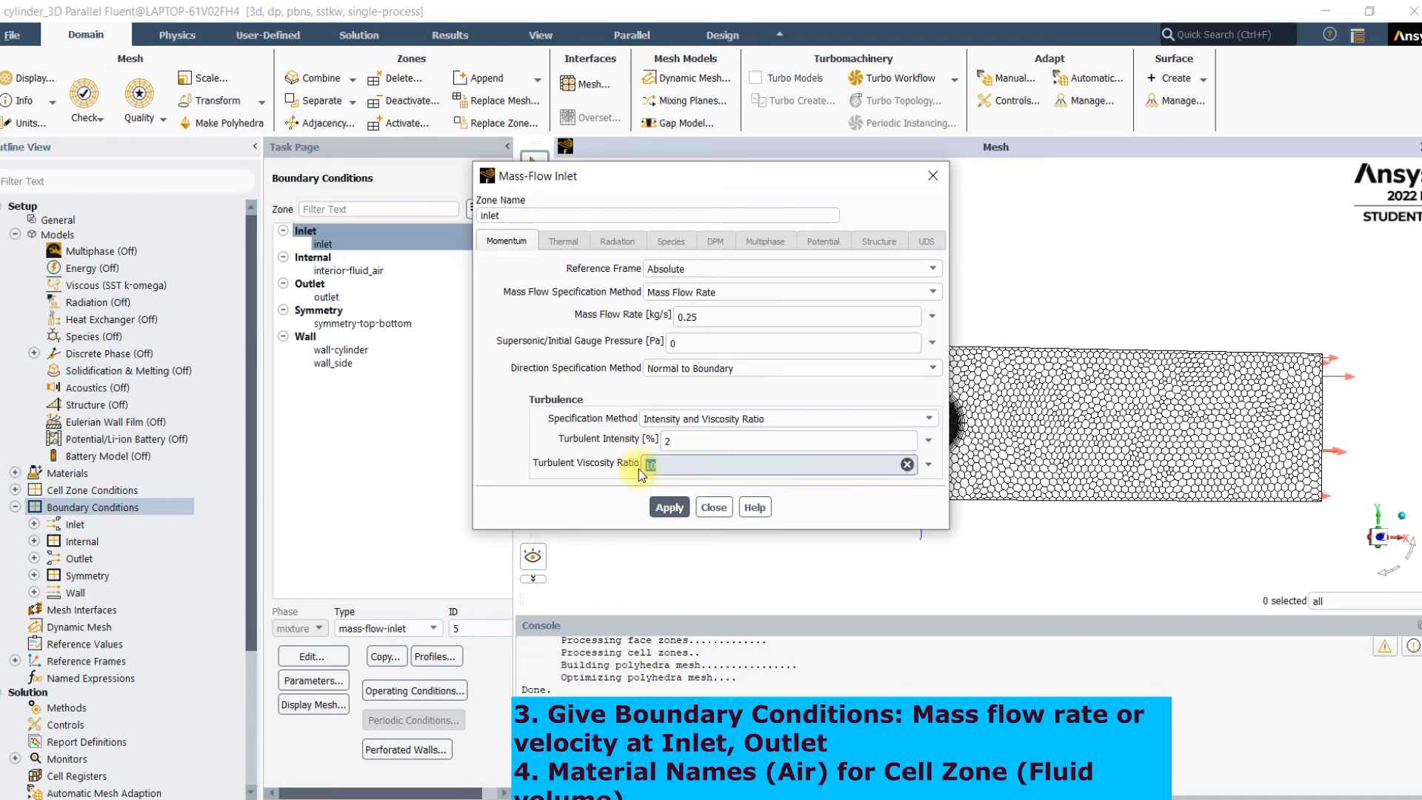
pyautogui.click(639, 469)
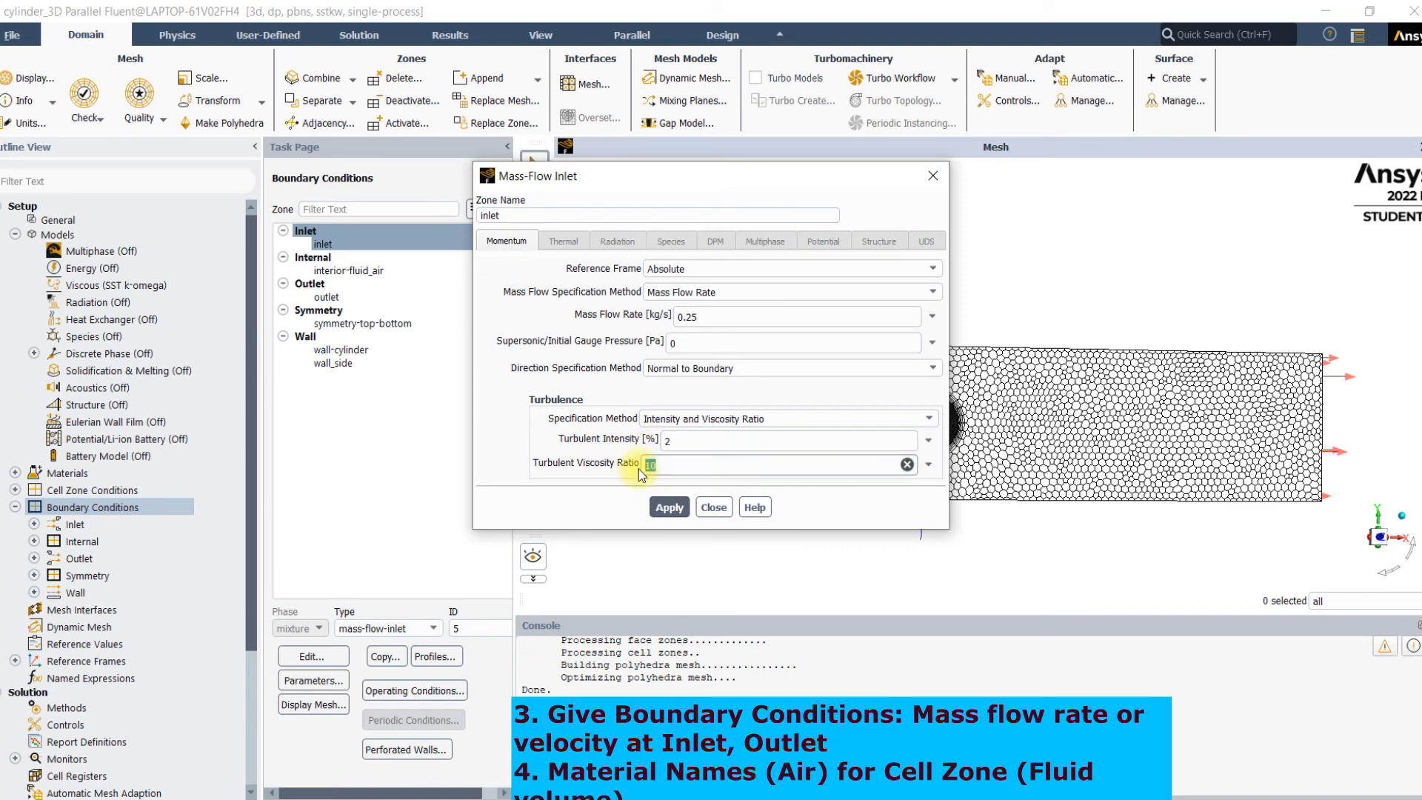
pyautogui.click(1294, 791)
pyautogui.click(900, 494)
pyautogui.click(1276, 791)
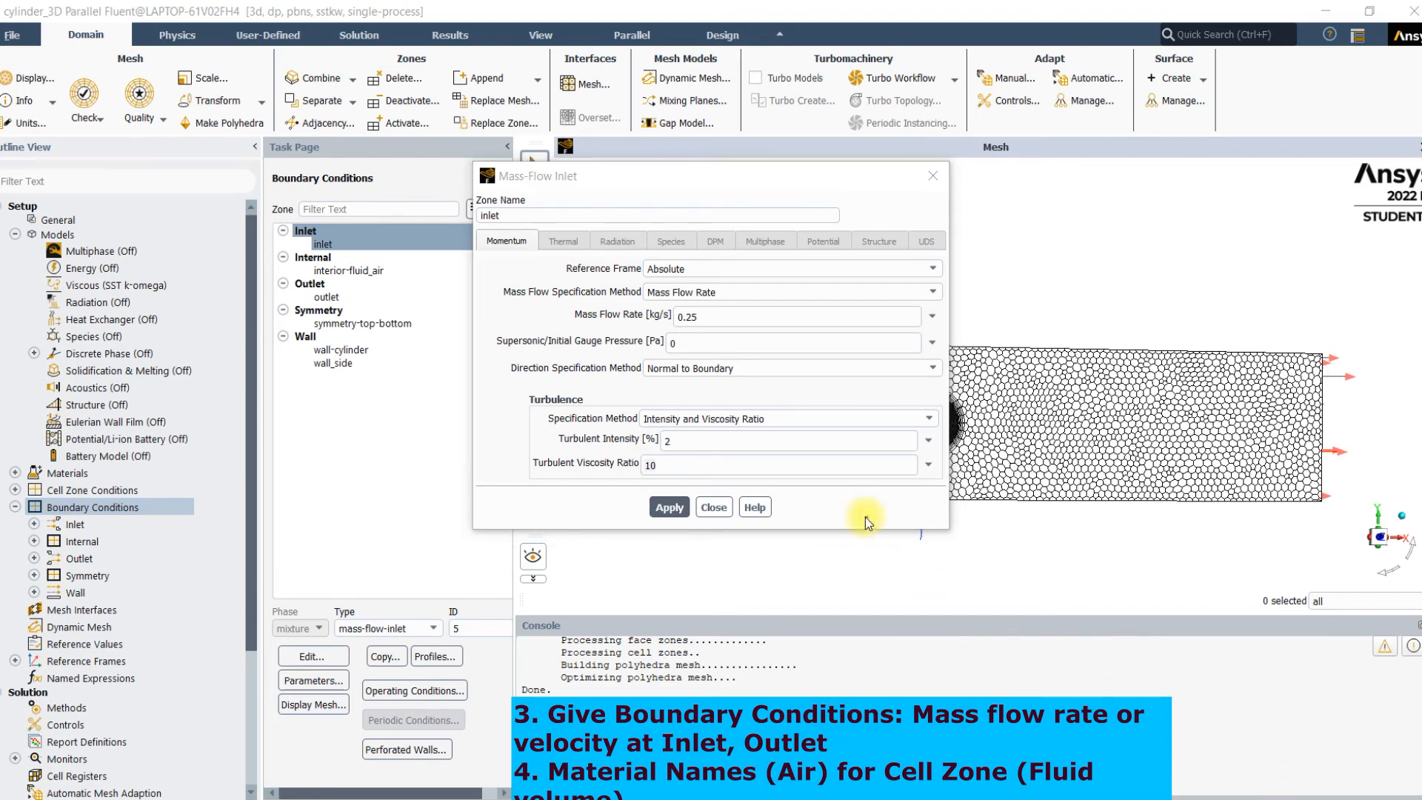
pyautogui.moveTo(747, 467); pyautogui.dragTo(680, 513)
pyautogui.moveTo(819, 491)
pyautogui.mouseDown()
pyautogui.moveTo(915, 459)
pyautogui.moveTo(958, 472)
pyautogui.mouseUp()
pyautogui.moveTo(978, 419); pyautogui.dragTo(989, 473)
pyautogui.moveTo(961, 454); pyautogui.dragTo(993, 447)
pyautogui.moveTo(919, 507)
pyautogui.mouseDown()
pyautogui.moveTo(1009, 480)
pyautogui.moveTo(1004, 597)
pyautogui.moveTo(1052, 552)
pyautogui.mouseUp()
pyautogui.moveTo(1065, 466)
pyautogui.mouseDown()
pyautogui.moveTo(1095, 464)
pyautogui.moveTo(1112, 491)
pyautogui.mouseUp()
pyautogui.moveTo(1126, 446)
pyautogui.mouseDown()
pyautogui.moveTo(1125, 490)
pyautogui.moveTo(1129, 447)
pyautogui.mouseUp()
pyautogui.click(1282, 789)
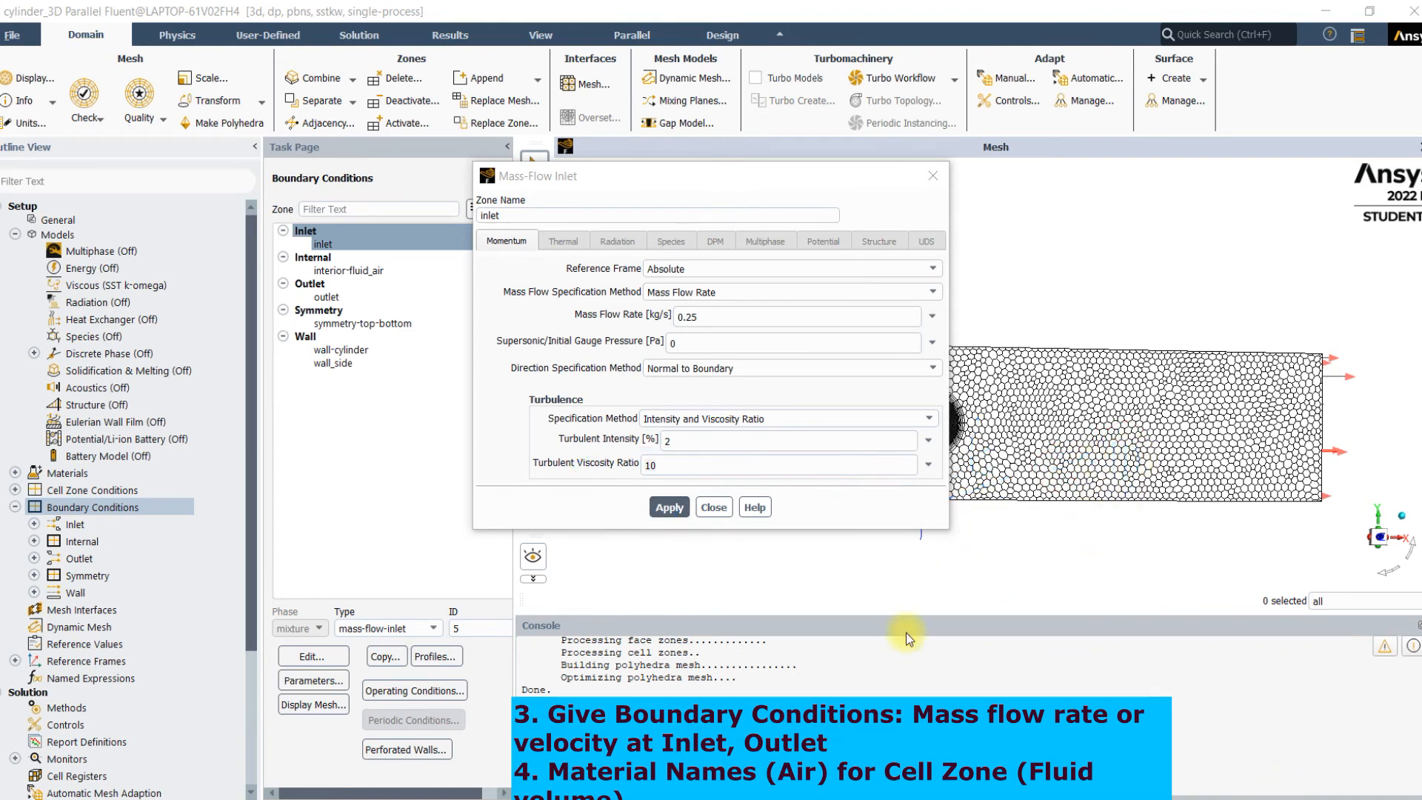
# Step: Set the inlet's turbulent viscosity ratio to 5, apply the settings and close the inlet's boundary condition
pyautogui.moveTo(669, 467); pyautogui.dragTo(628, 470)
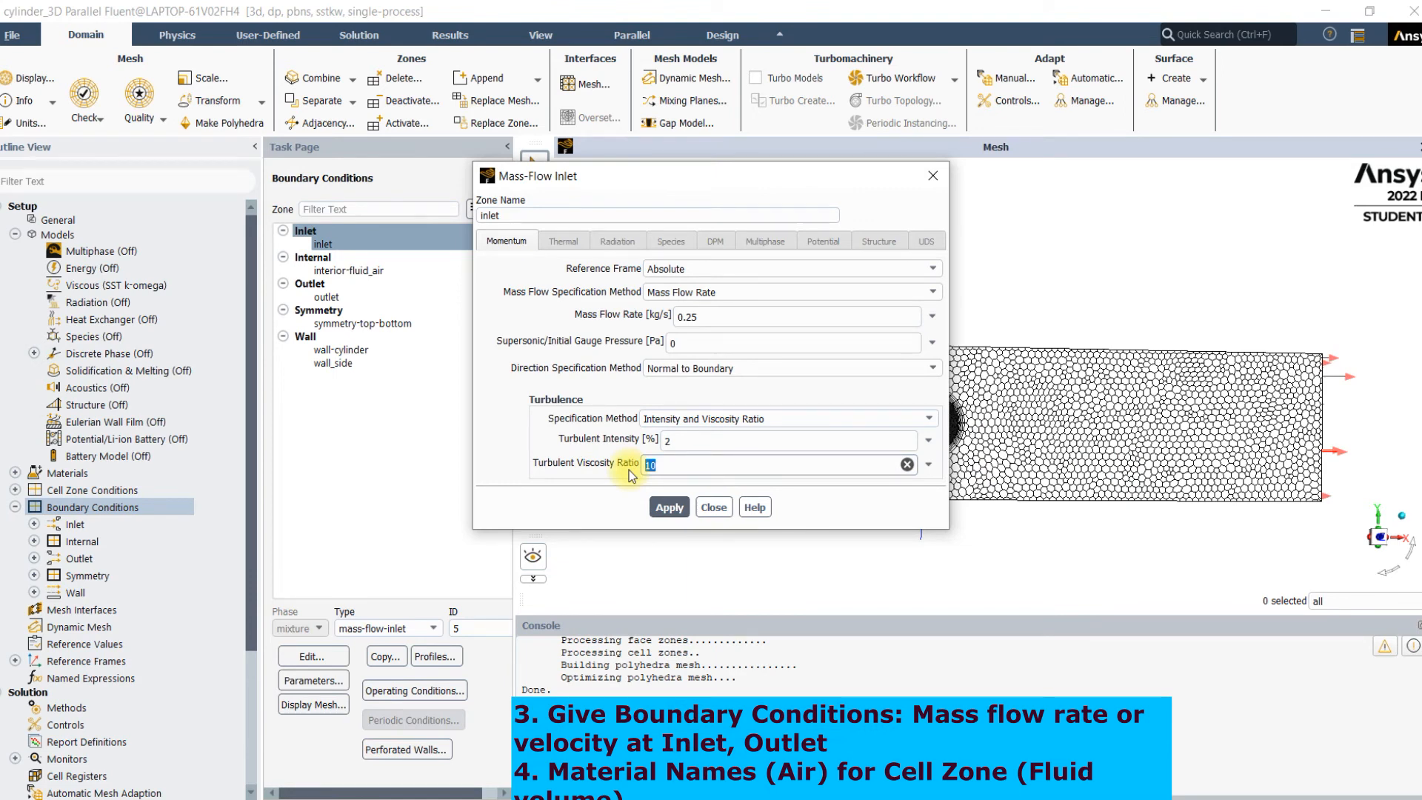
pyautogui.click(665, 505)
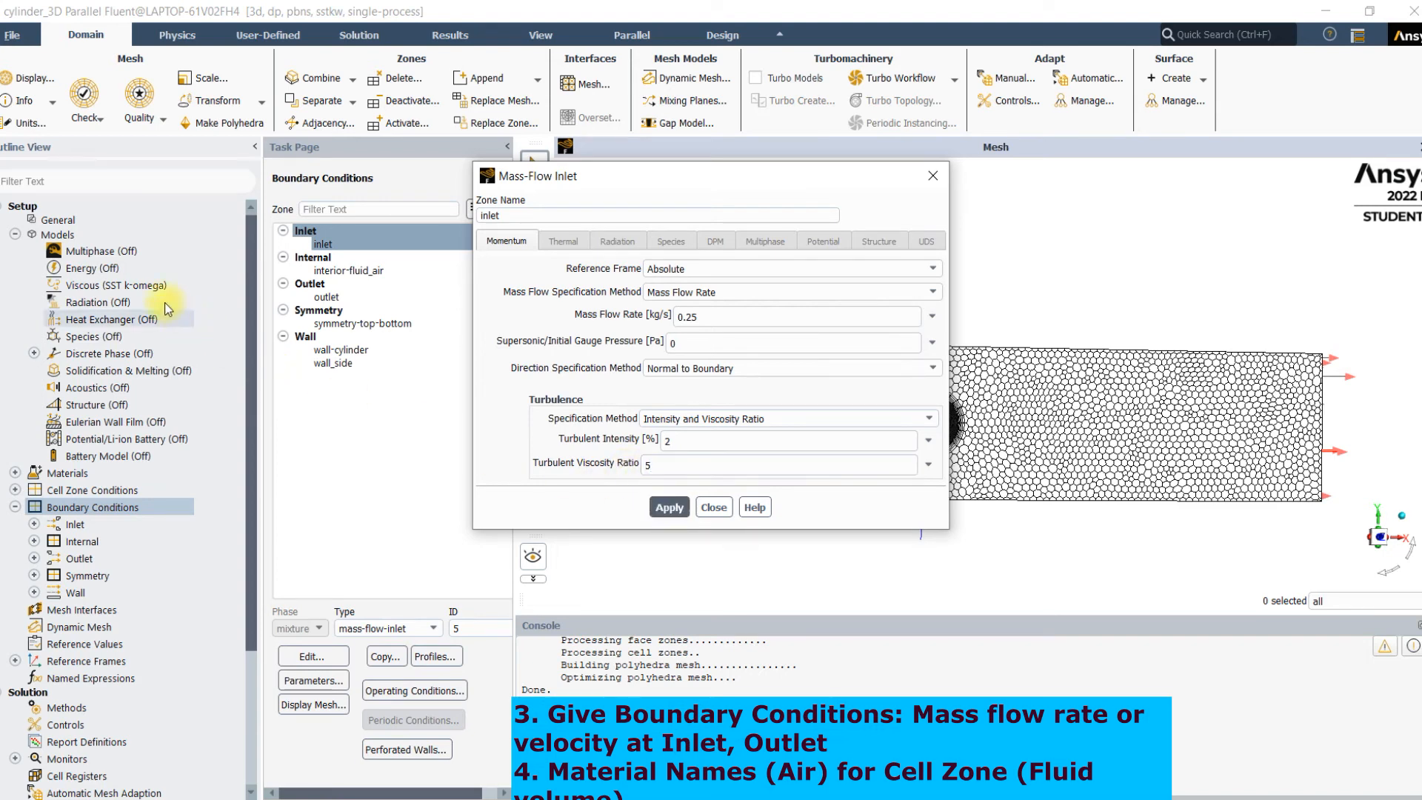
pyautogui.click(679, 510)
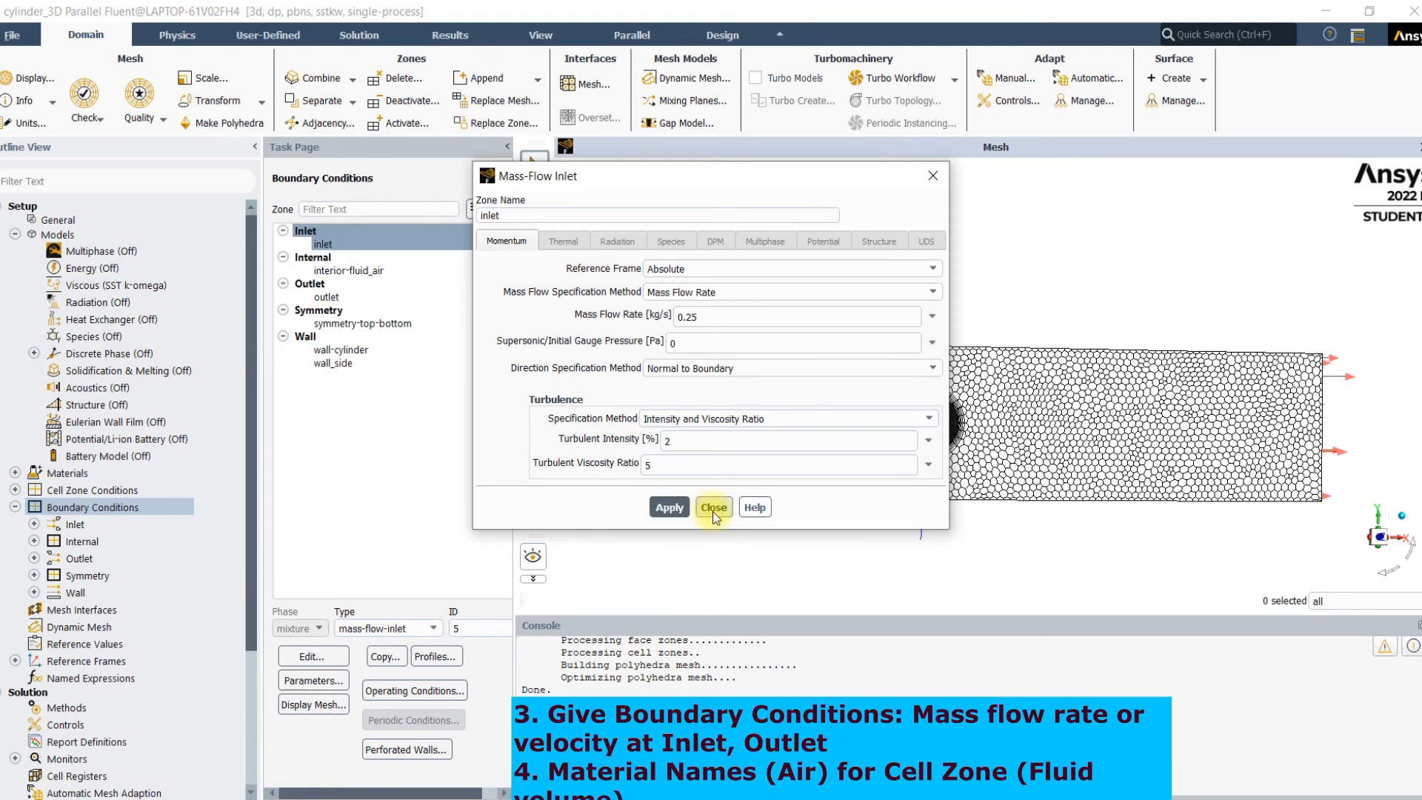
pyautogui.click(714, 510)
# Step: Review the viscous model options and leave them without making changes
pyautogui.doubleClick(162, 288)
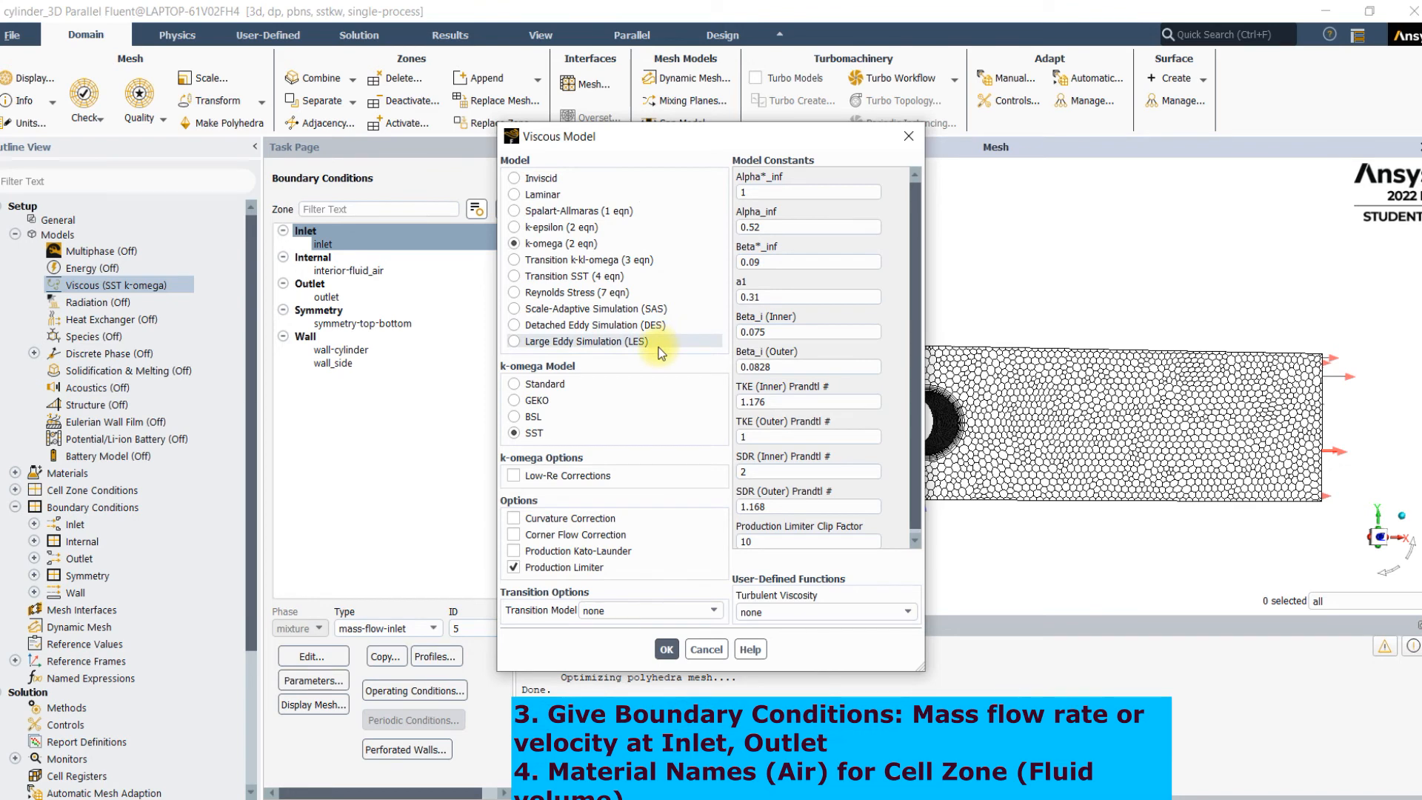
pyautogui.click(715, 653)
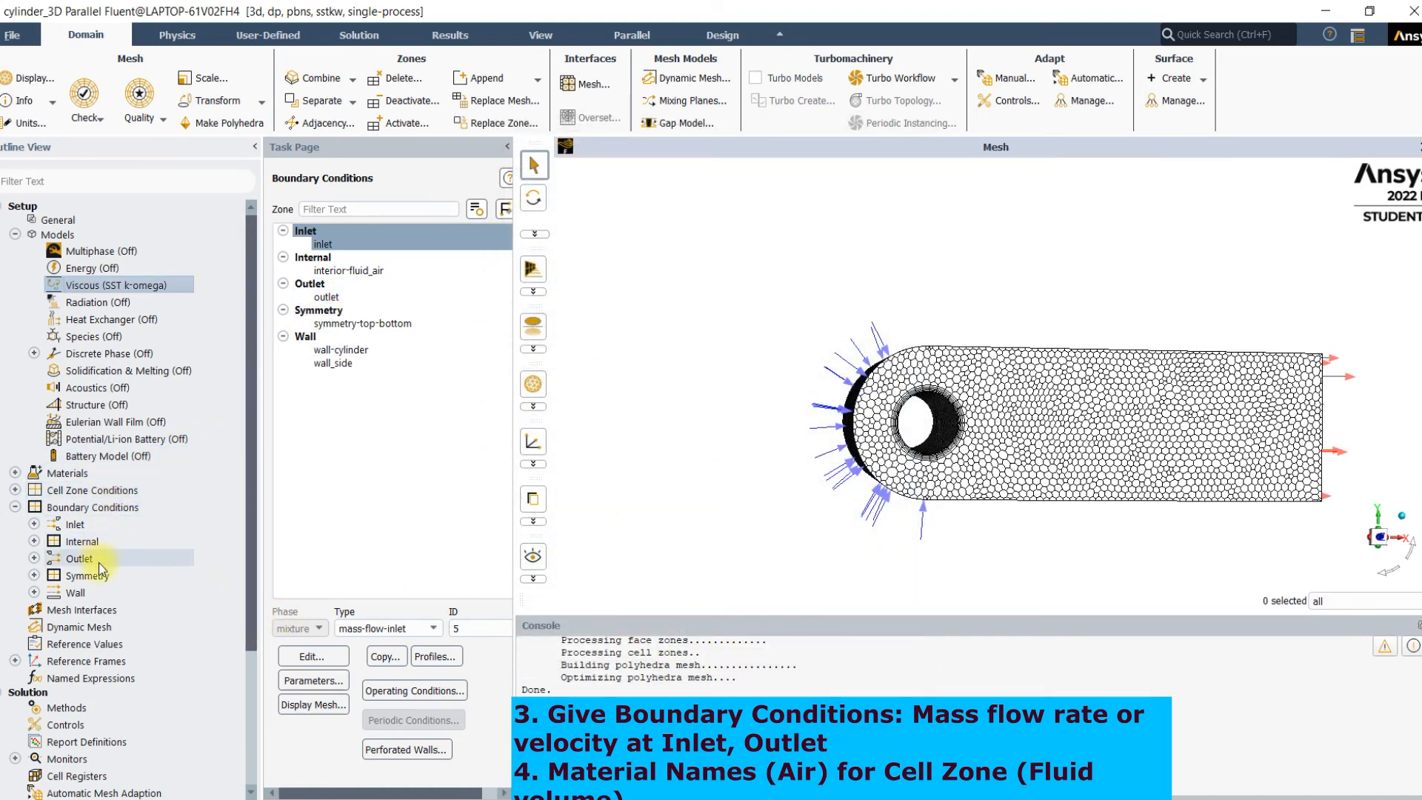
# Step: Change the boundary type of the outlet zone to outflow and apply its settings
pyautogui.click(75, 511)
pyautogui.doubleClick(75, 511)
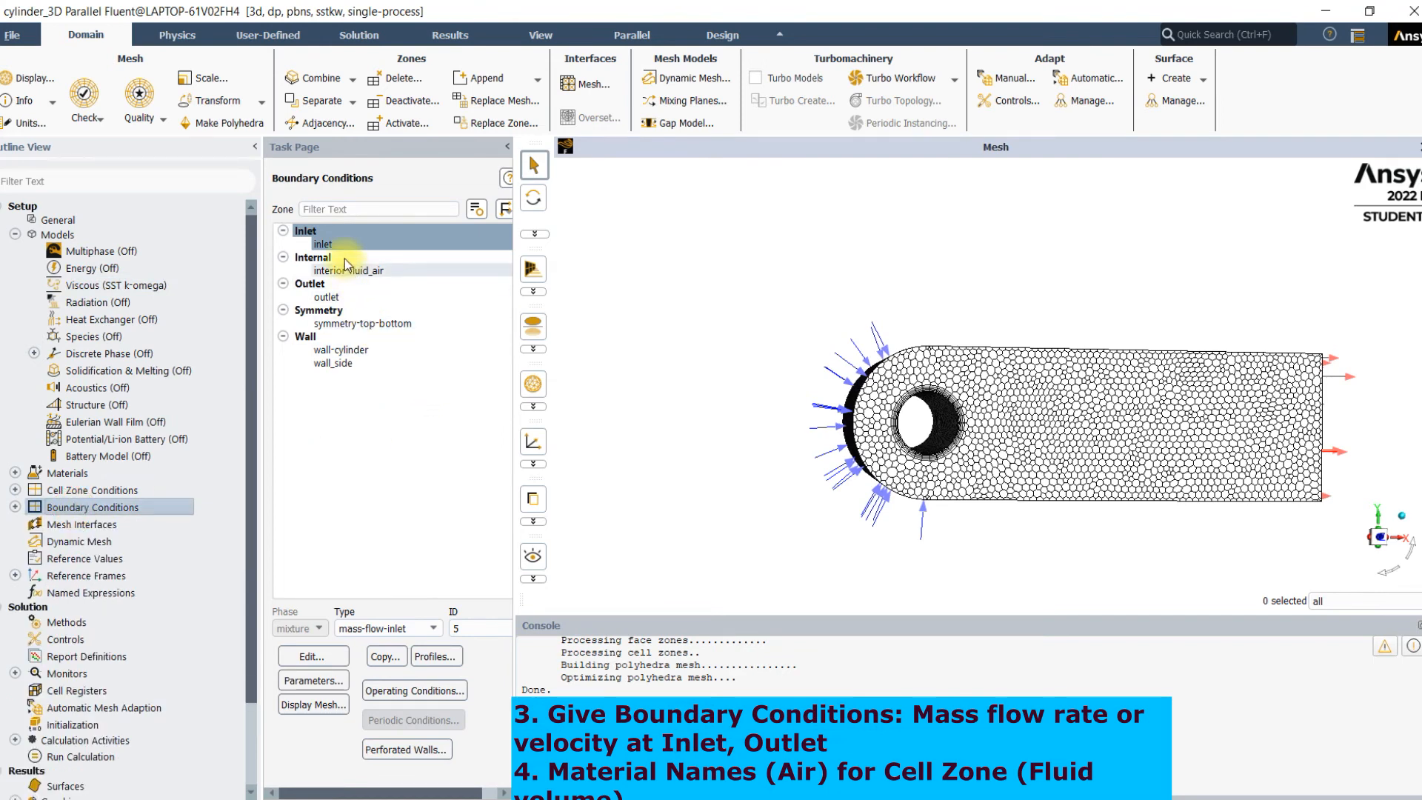
pyautogui.click(326, 297)
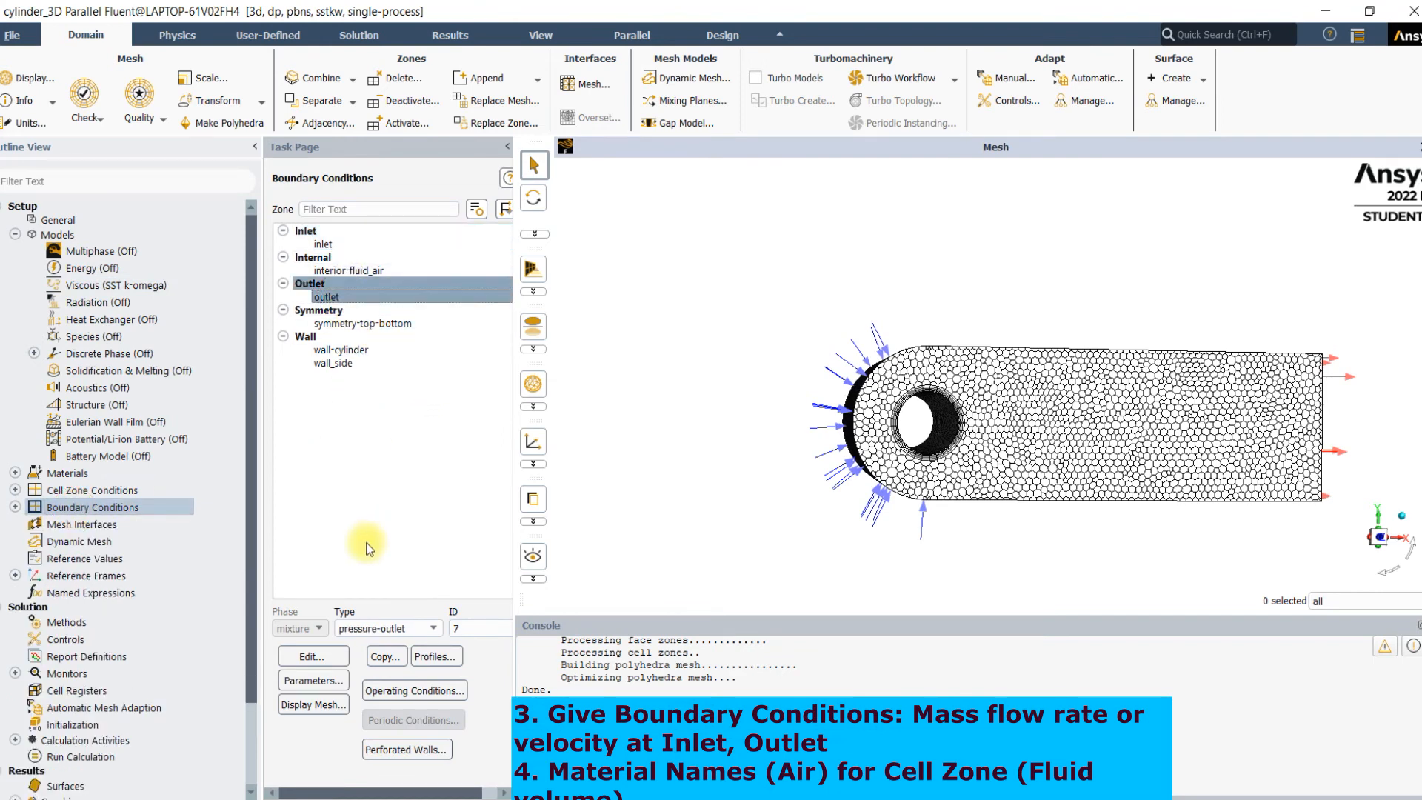
pyautogui.click(378, 629)
pyautogui.click(354, 669)
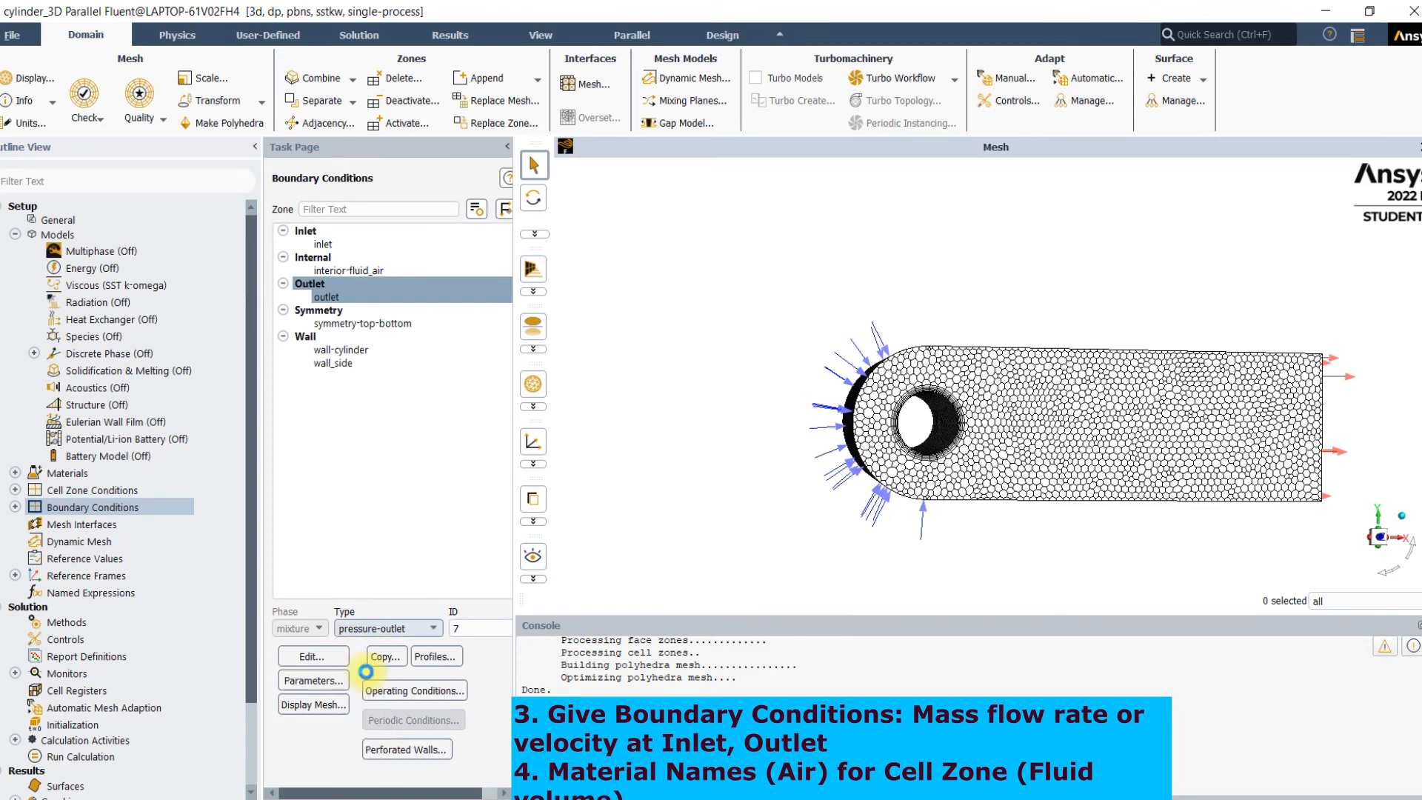
pyautogui.click(424, 483)
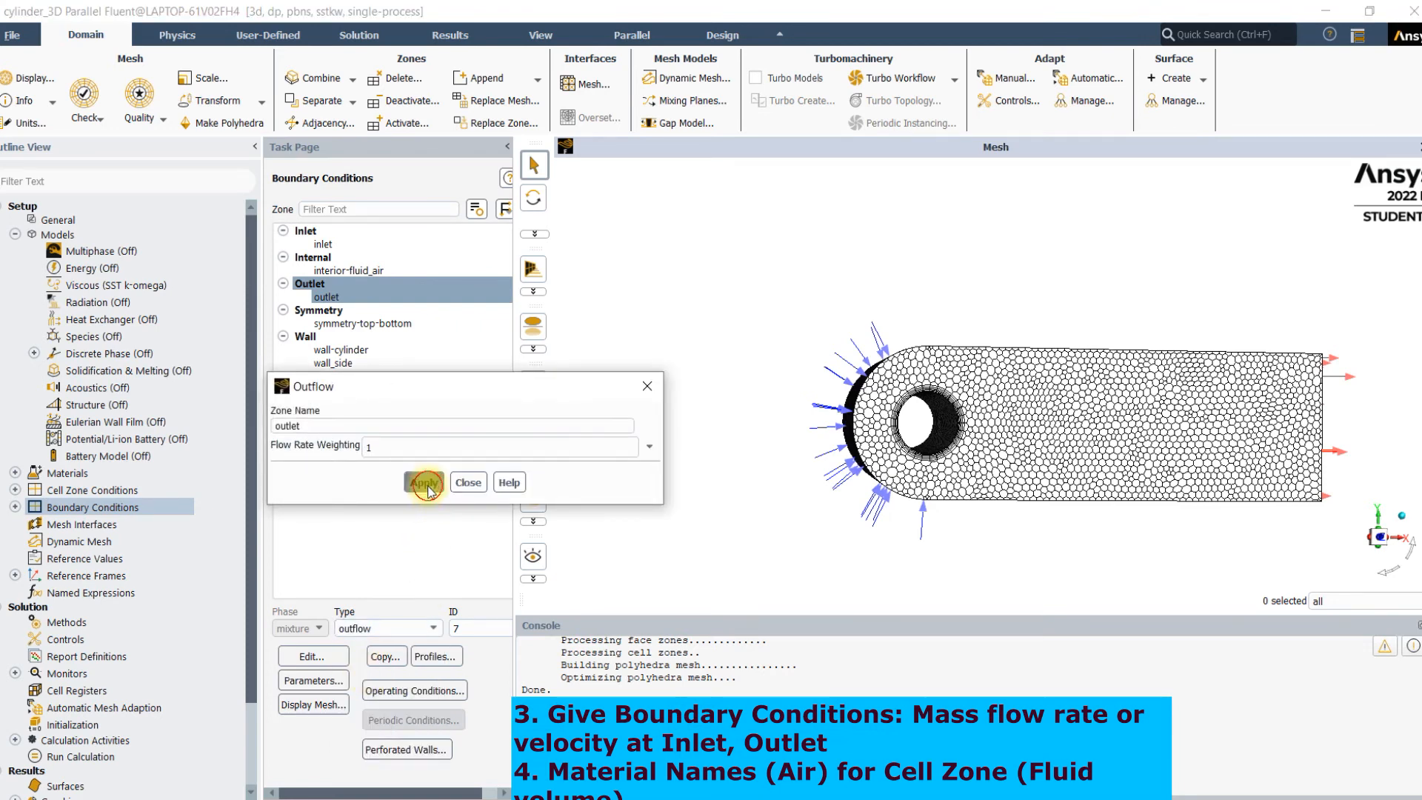
pyautogui.click(468, 483)
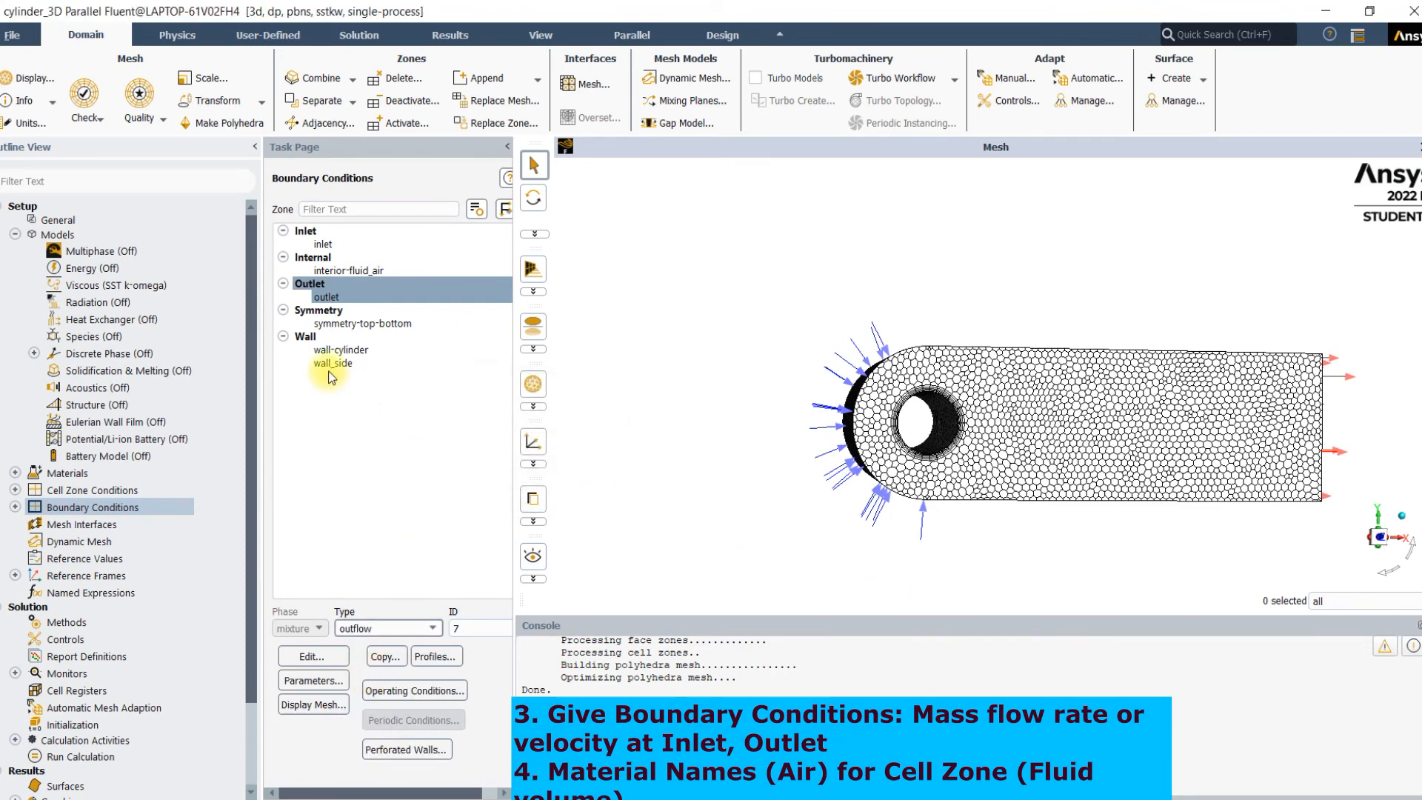
# Step: Review the wall motion, shear condition and roughness settings of the wall-cylinder zone, and close them unchanged
pyautogui.click(341, 350)
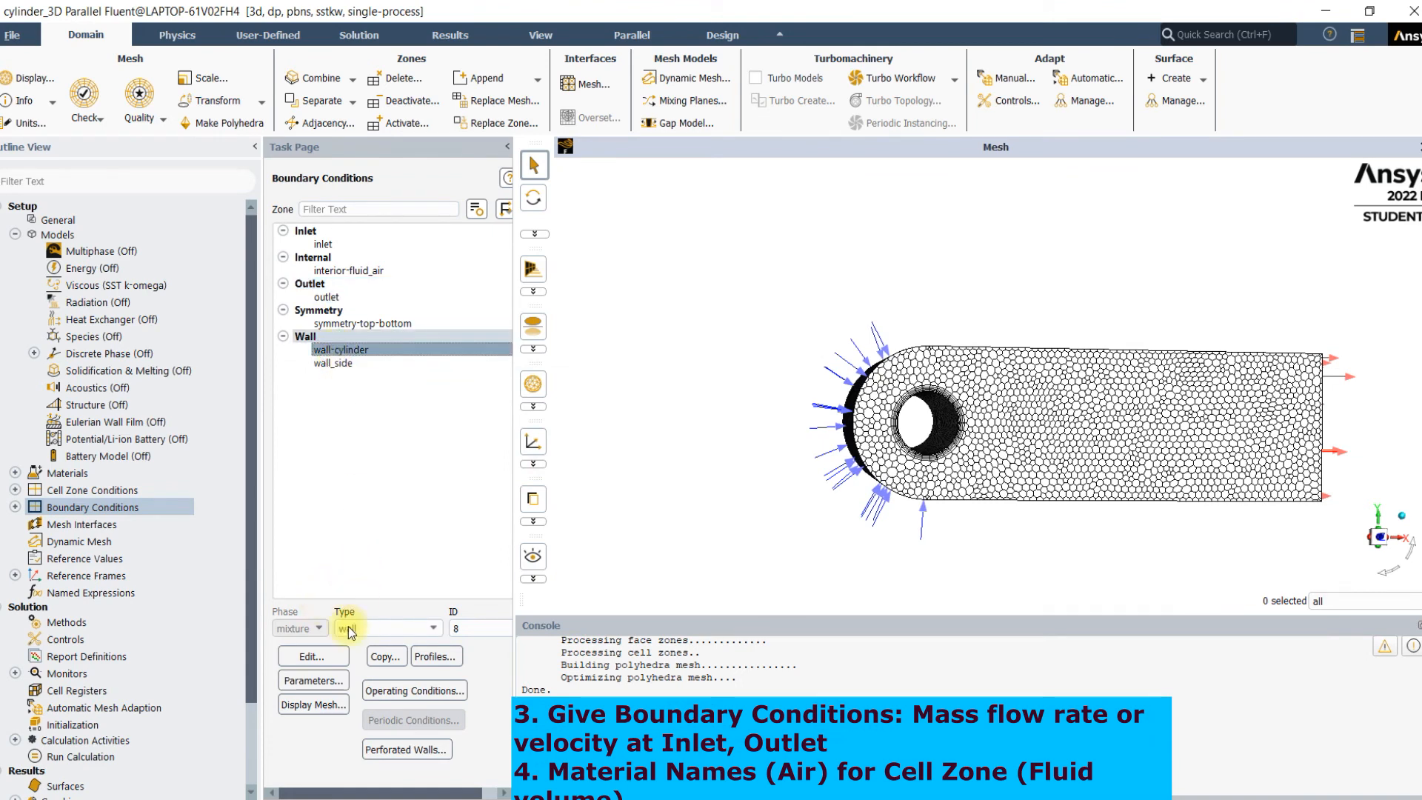
pyautogui.click(308, 656)
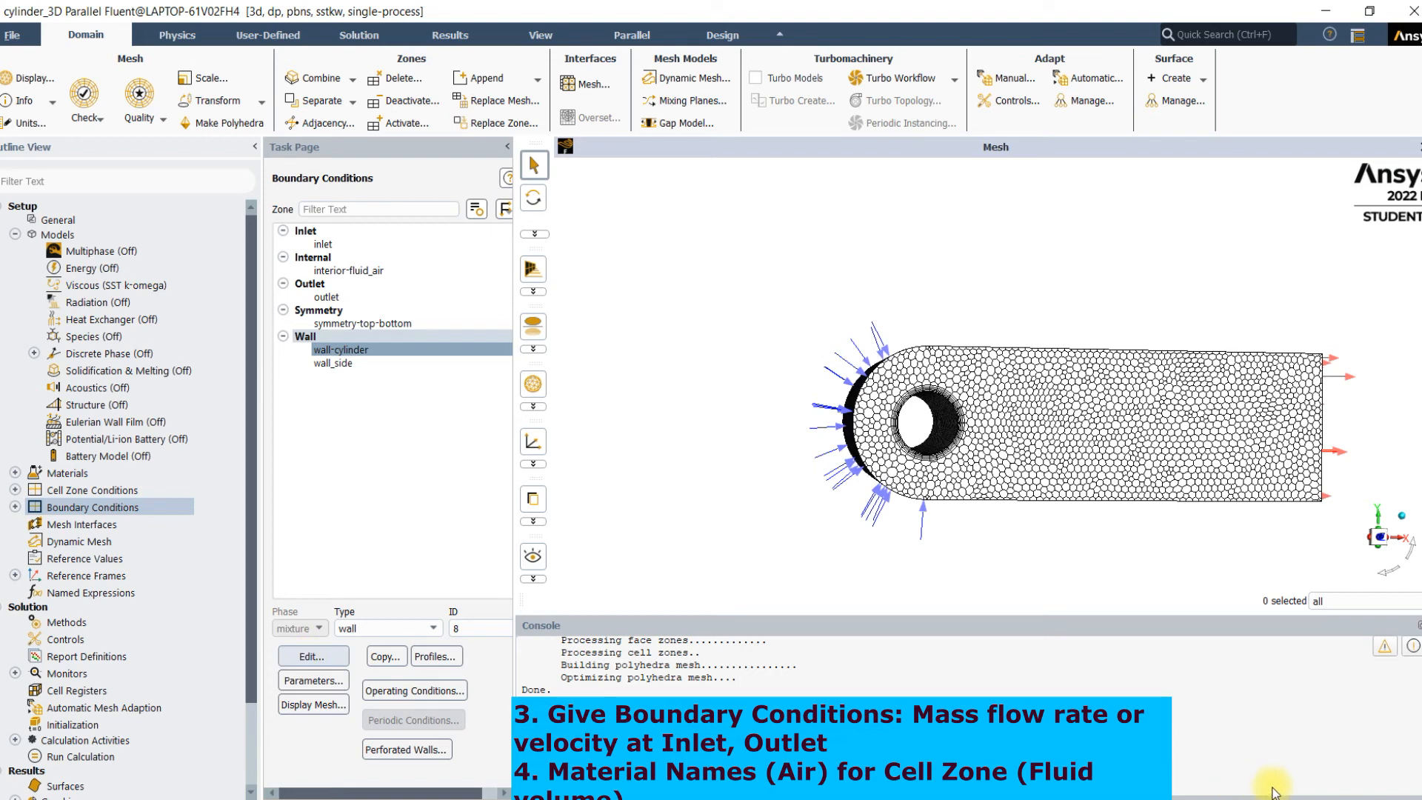
pyautogui.moveTo(868, 185); pyautogui.dragTo(572, 278)
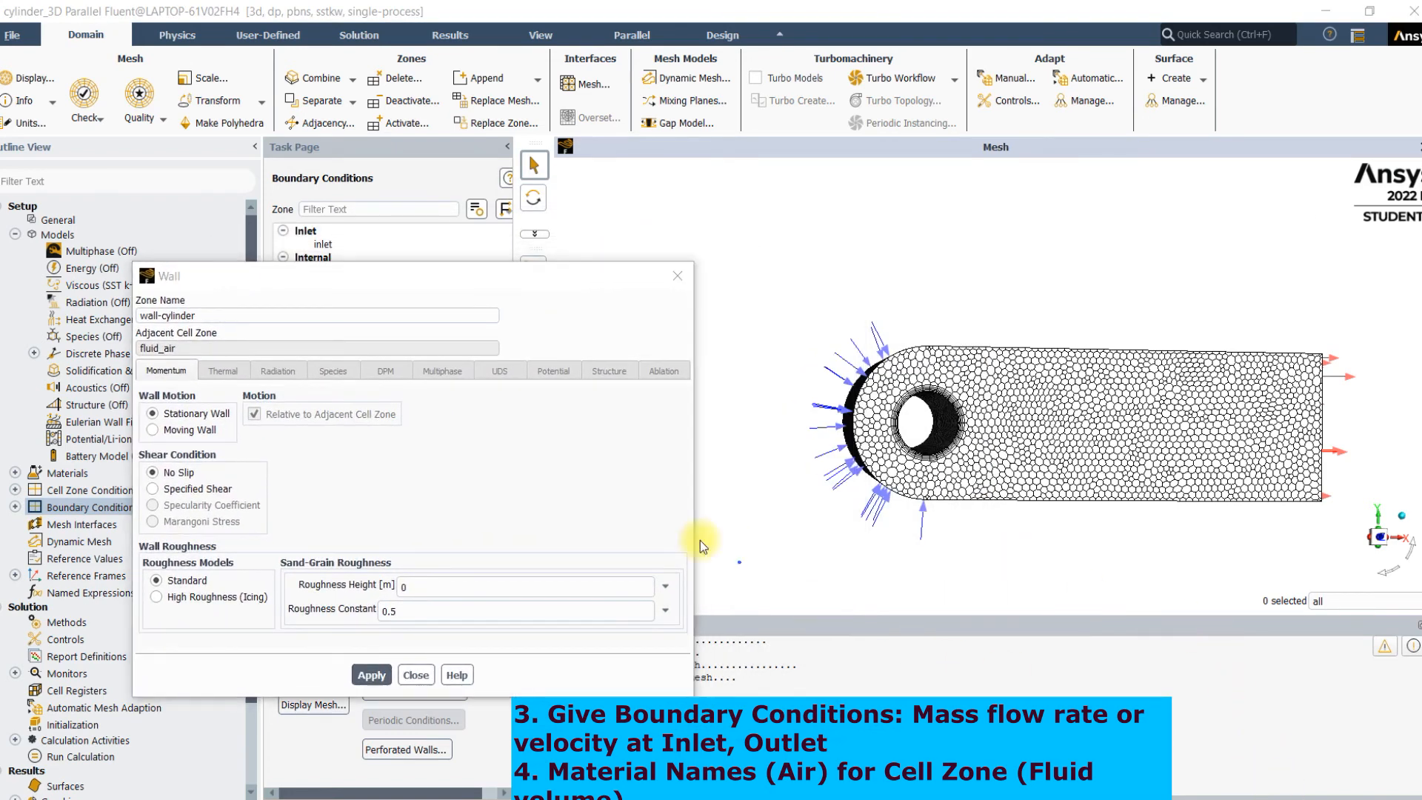
pyautogui.moveTo(222, 421)
pyautogui.mouseDown()
pyautogui.moveTo(858, 409)
pyautogui.moveTo(893, 428)
pyautogui.mouseUp()
pyautogui.moveTo(812, 317)
pyautogui.mouseDown()
pyautogui.moveTo(852, 348)
pyautogui.moveTo(868, 348)
pyautogui.moveTo(884, 317)
pyautogui.mouseUp()
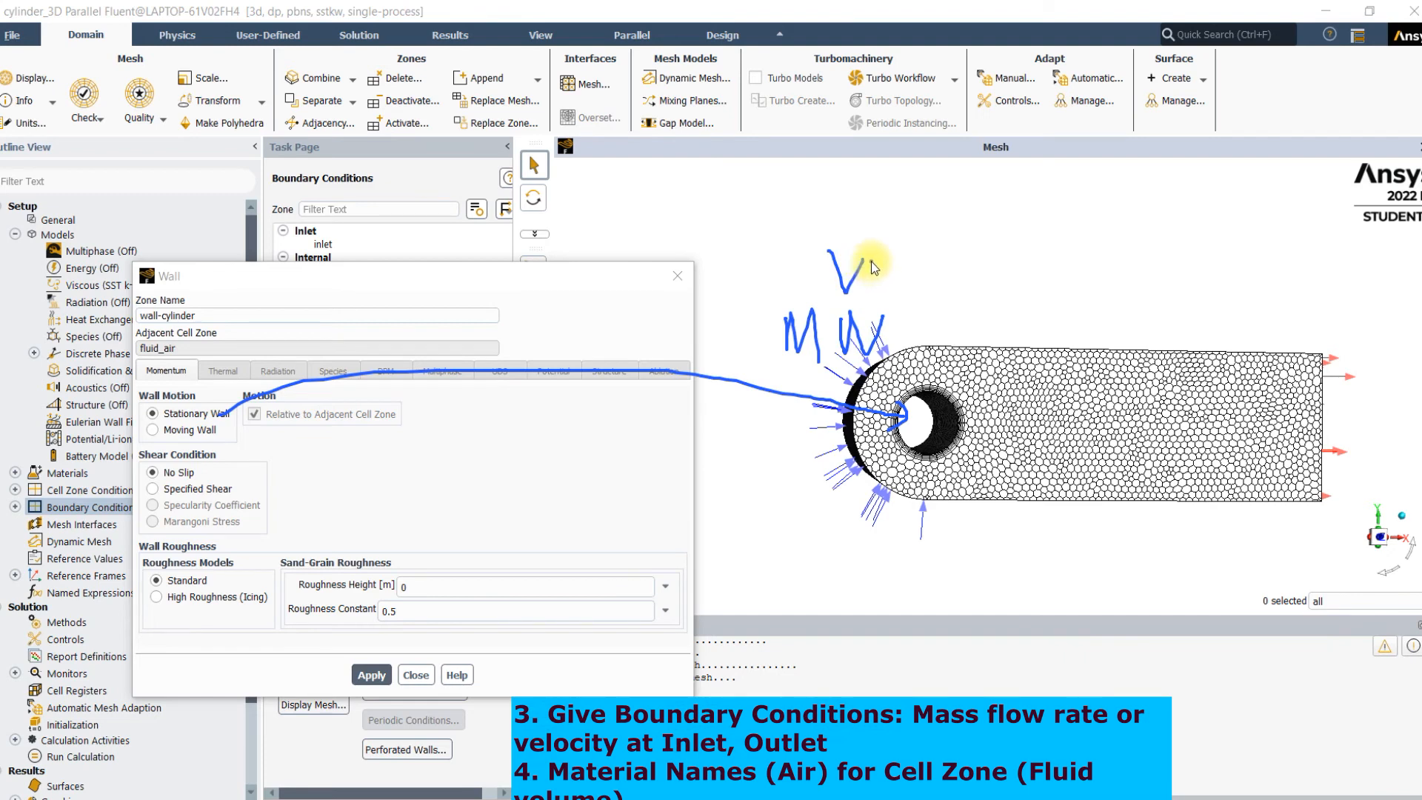
pyautogui.moveTo(752, 459)
pyautogui.mouseDown()
pyautogui.moveTo(955, 391)
pyautogui.moveTo(940, 394)
pyautogui.moveTo(954, 437)
pyautogui.mouseUp()
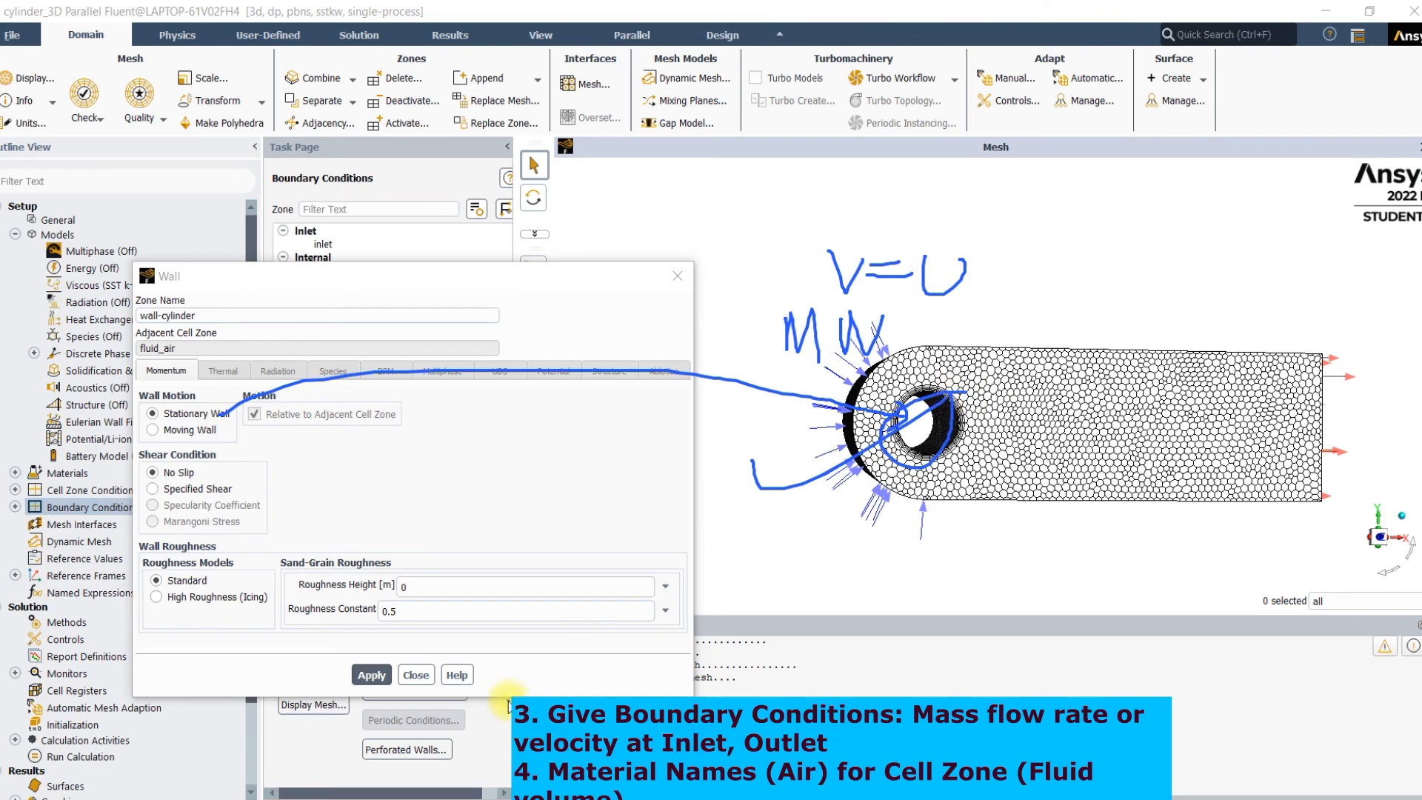
pyautogui.moveTo(261, 369)
pyautogui.mouseDown()
pyautogui.moveTo(347, 322)
pyautogui.moveTo(1026, 381)
pyautogui.mouseUp()
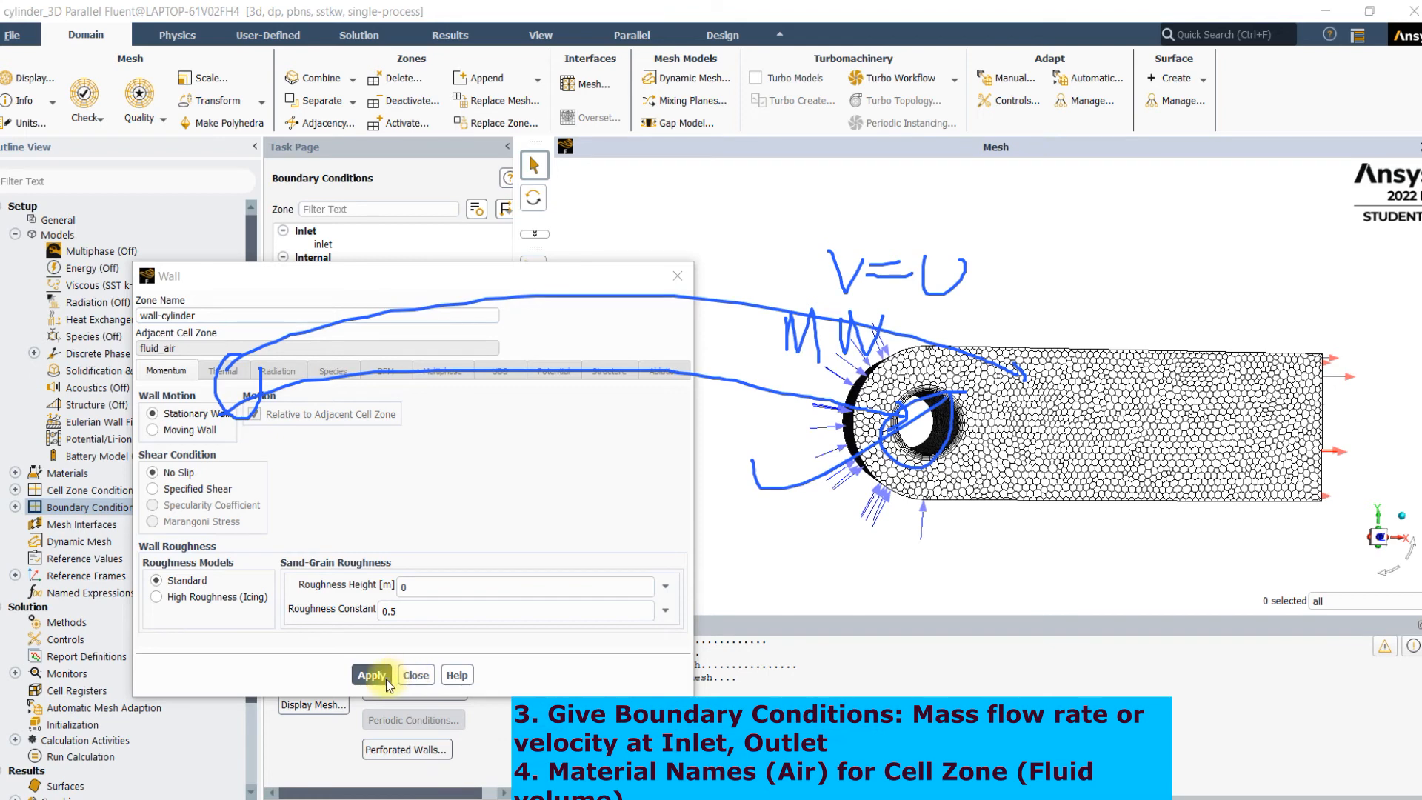
pyautogui.click(1292, 785)
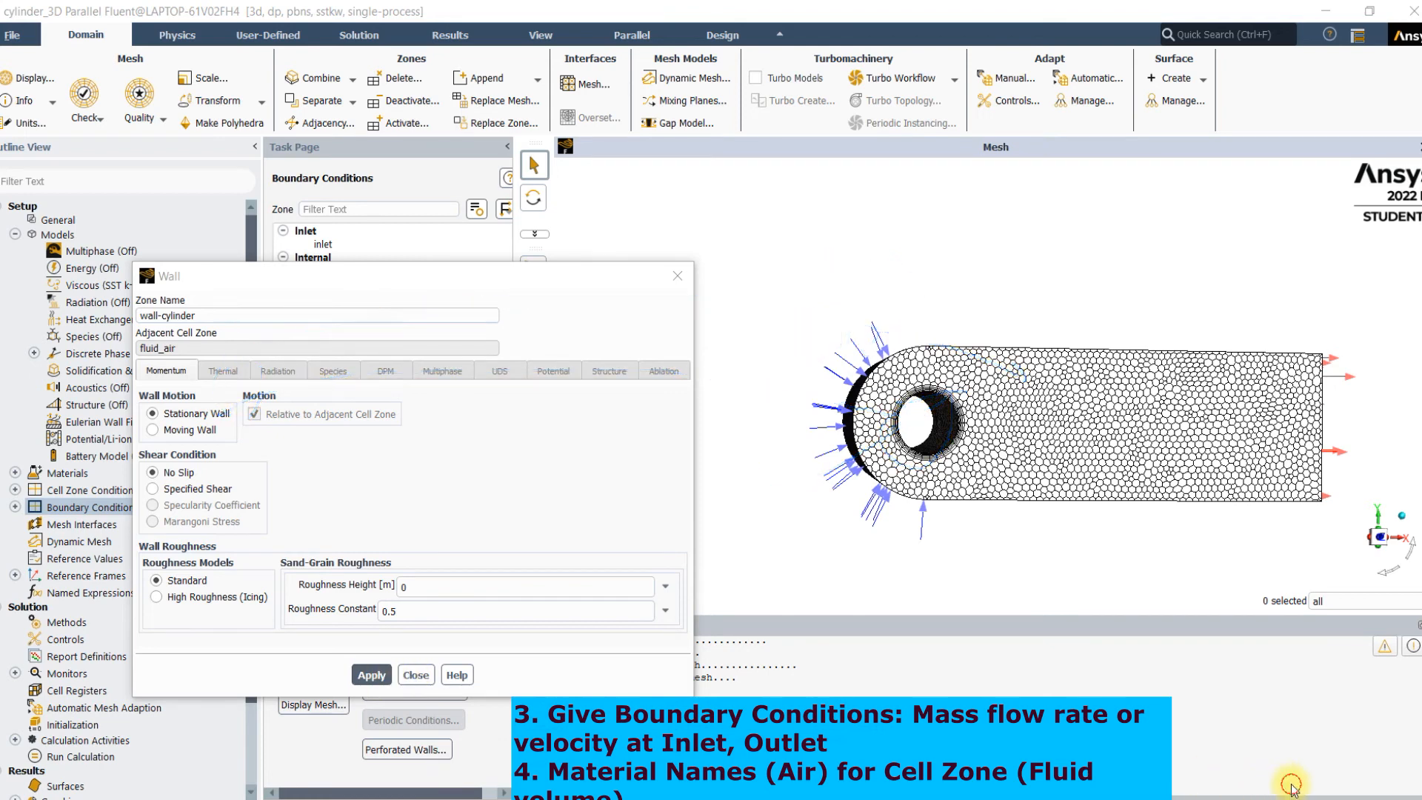
pyautogui.click(428, 683)
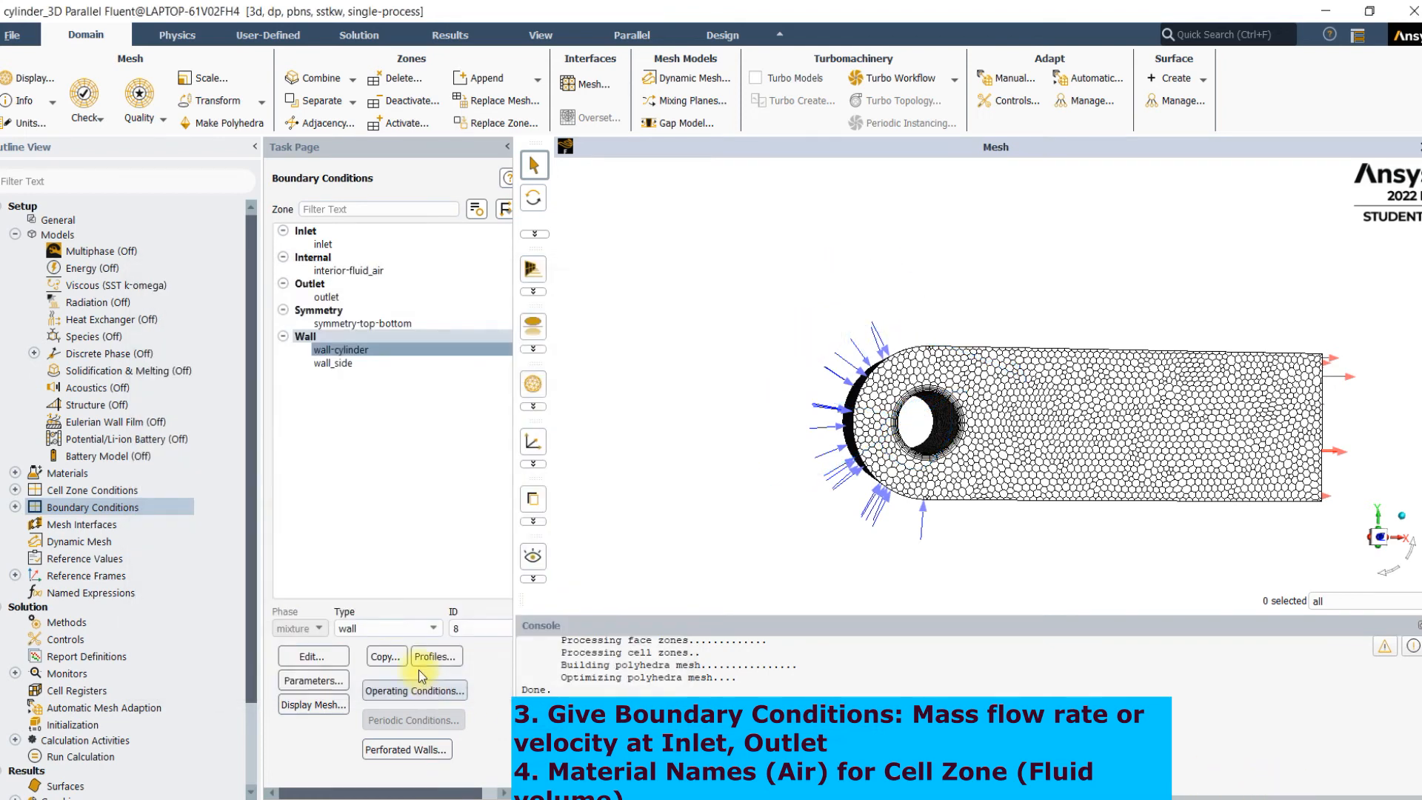
# Step: Open the air fluid material and review its constant density and viscosity
pyautogui.doubleClick(67, 474)
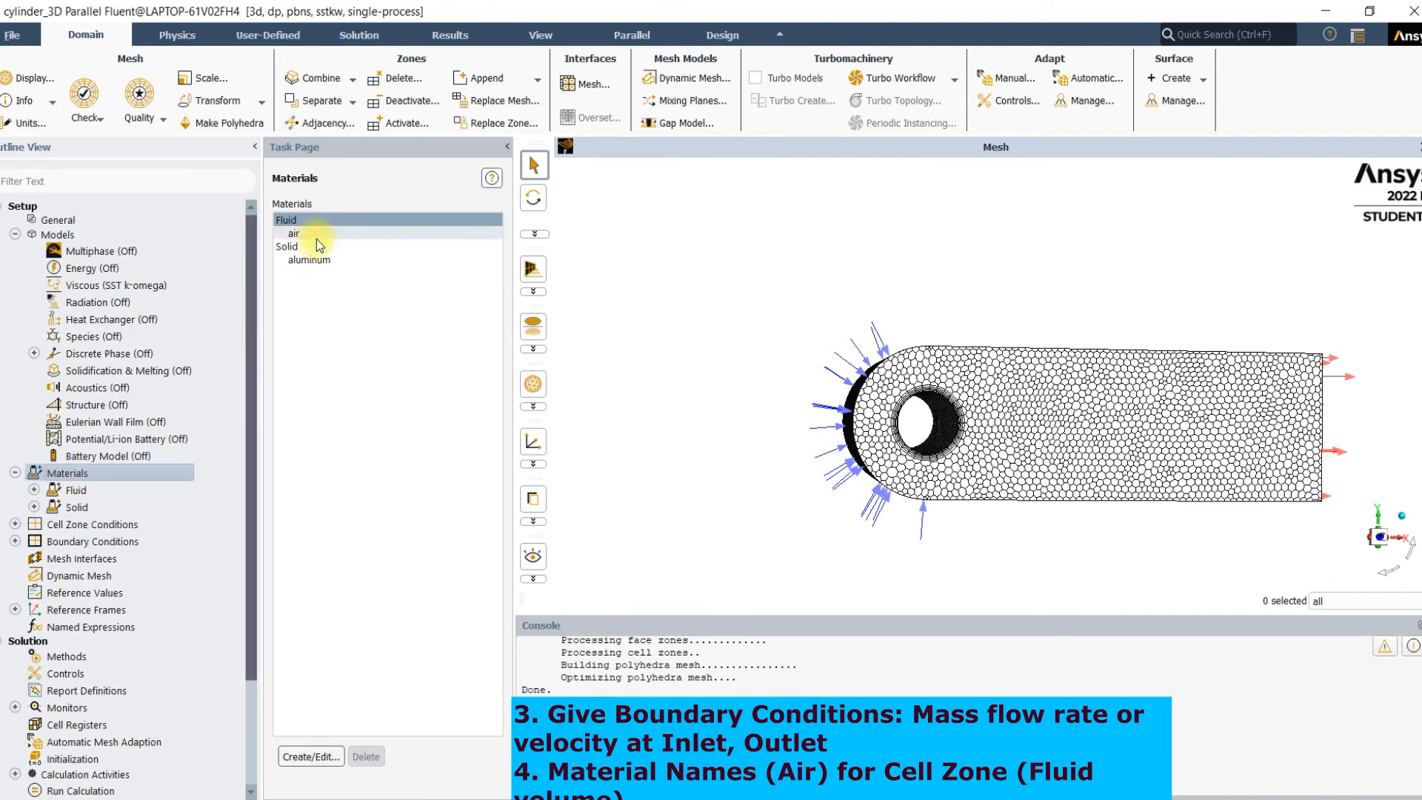
pyautogui.doubleClick(311, 234)
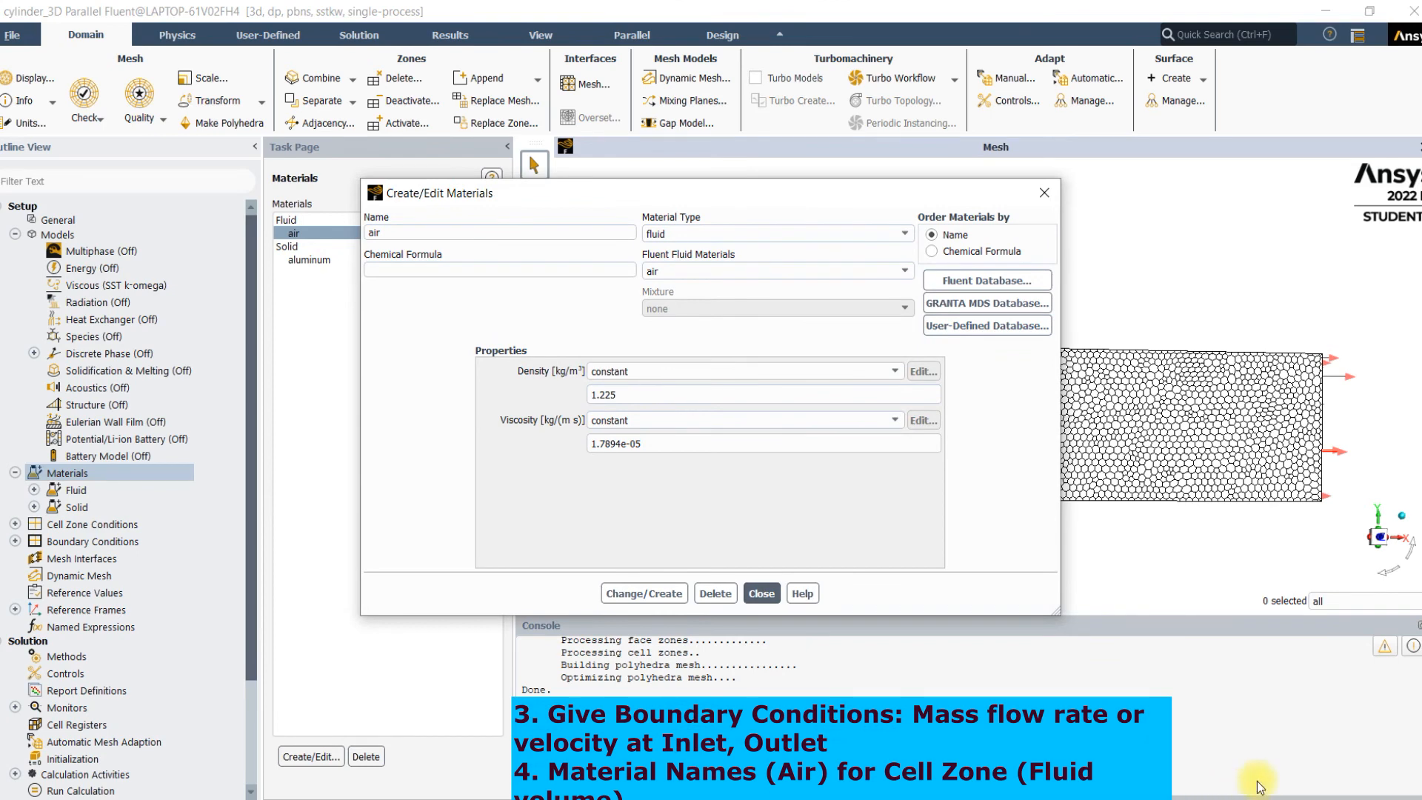
pyautogui.click(1288, 779)
pyautogui.moveTo(681, 386); pyautogui.dragTo(562, 380)
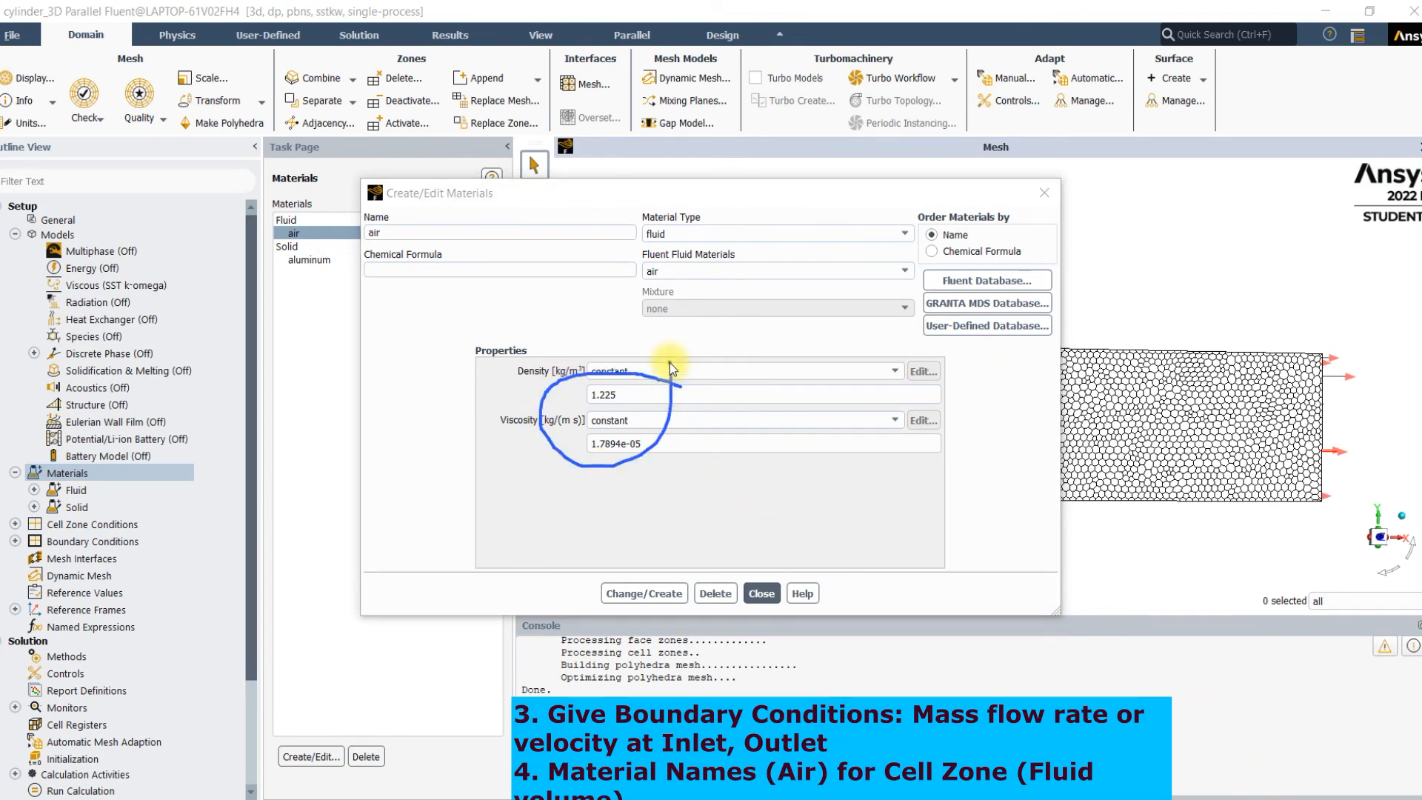
pyautogui.moveTo(631, 442); pyautogui.dragTo(628, 478)
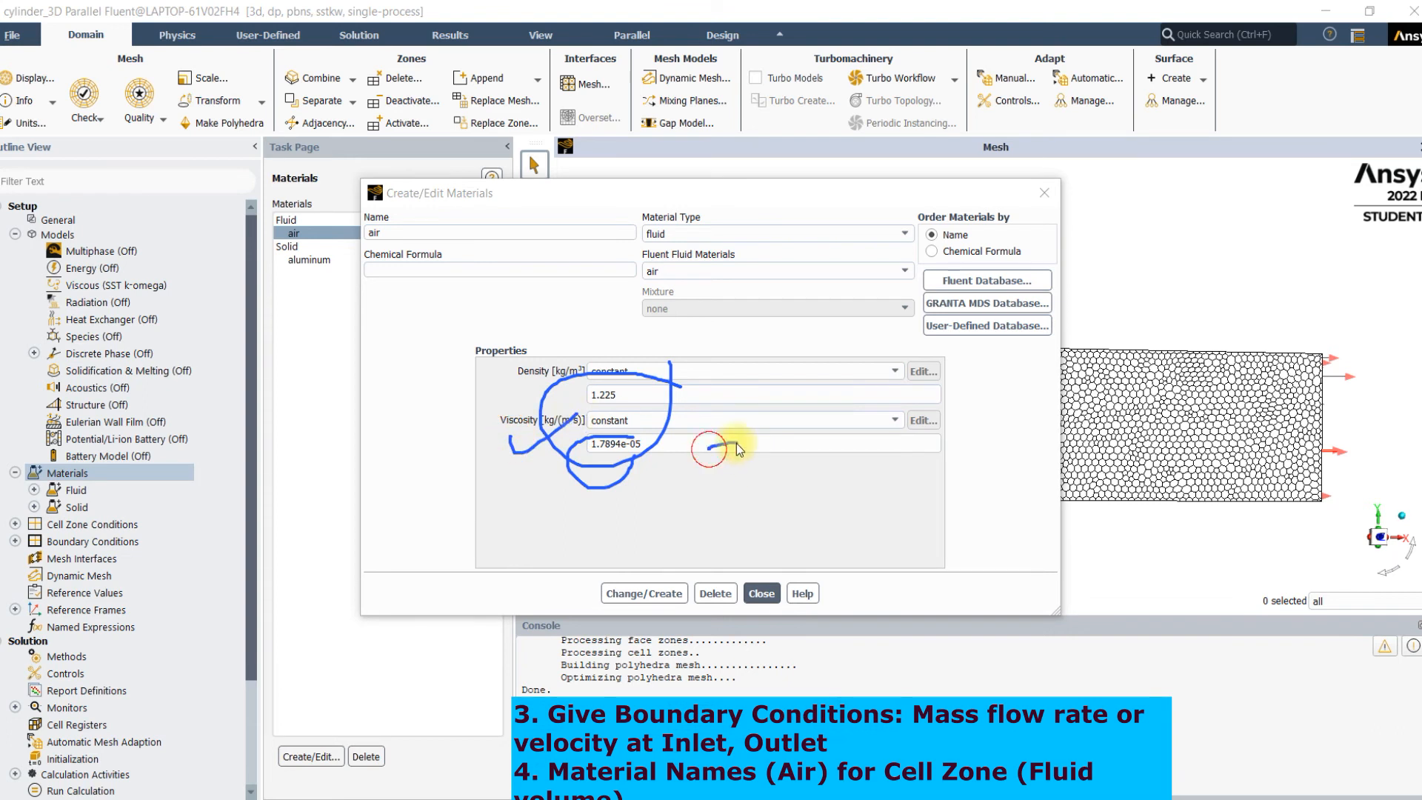
pyautogui.click(802, 446)
pyautogui.moveTo(852, 438); pyautogui.dragTo(846, 478)
pyautogui.click(865, 436)
pyautogui.moveTo(623, 399); pyautogui.dragTo(541, 392)
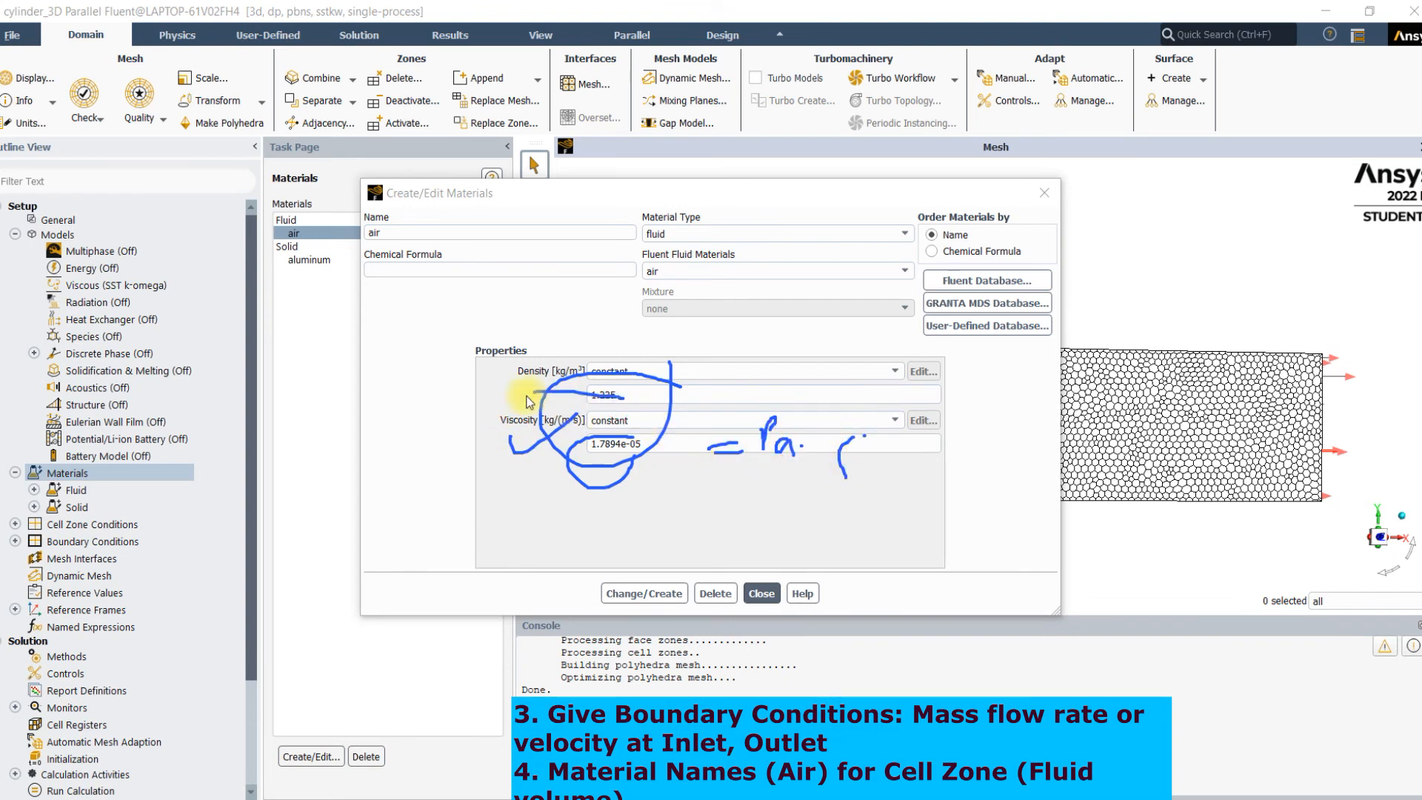
pyautogui.moveTo(852, 433); pyautogui.dragTo(828, 478)
pyautogui.click(676, 508)
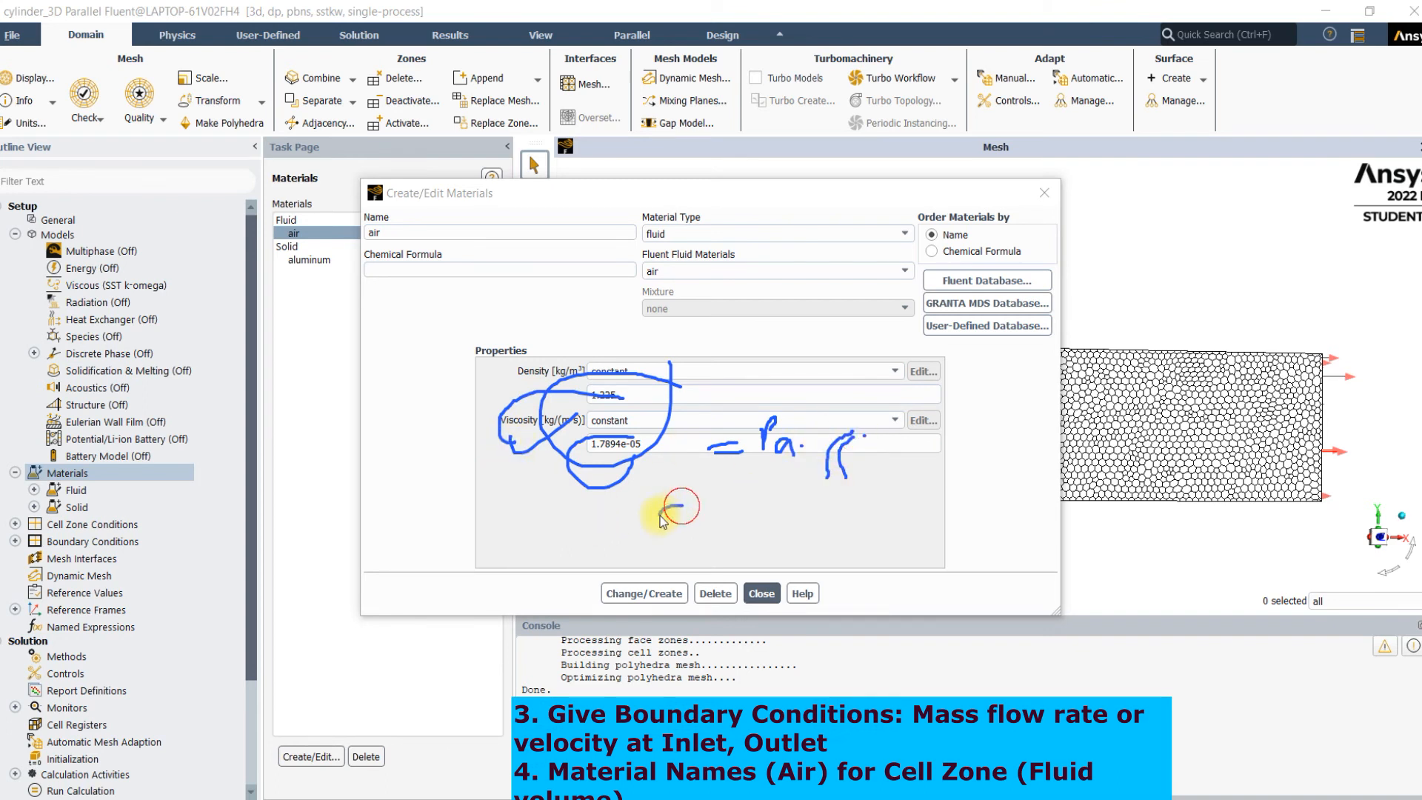
pyautogui.moveTo(694, 508)
pyautogui.mouseDown()
pyautogui.moveTo(707, 547)
pyautogui.moveTo(736, 547)
pyautogui.mouseUp()
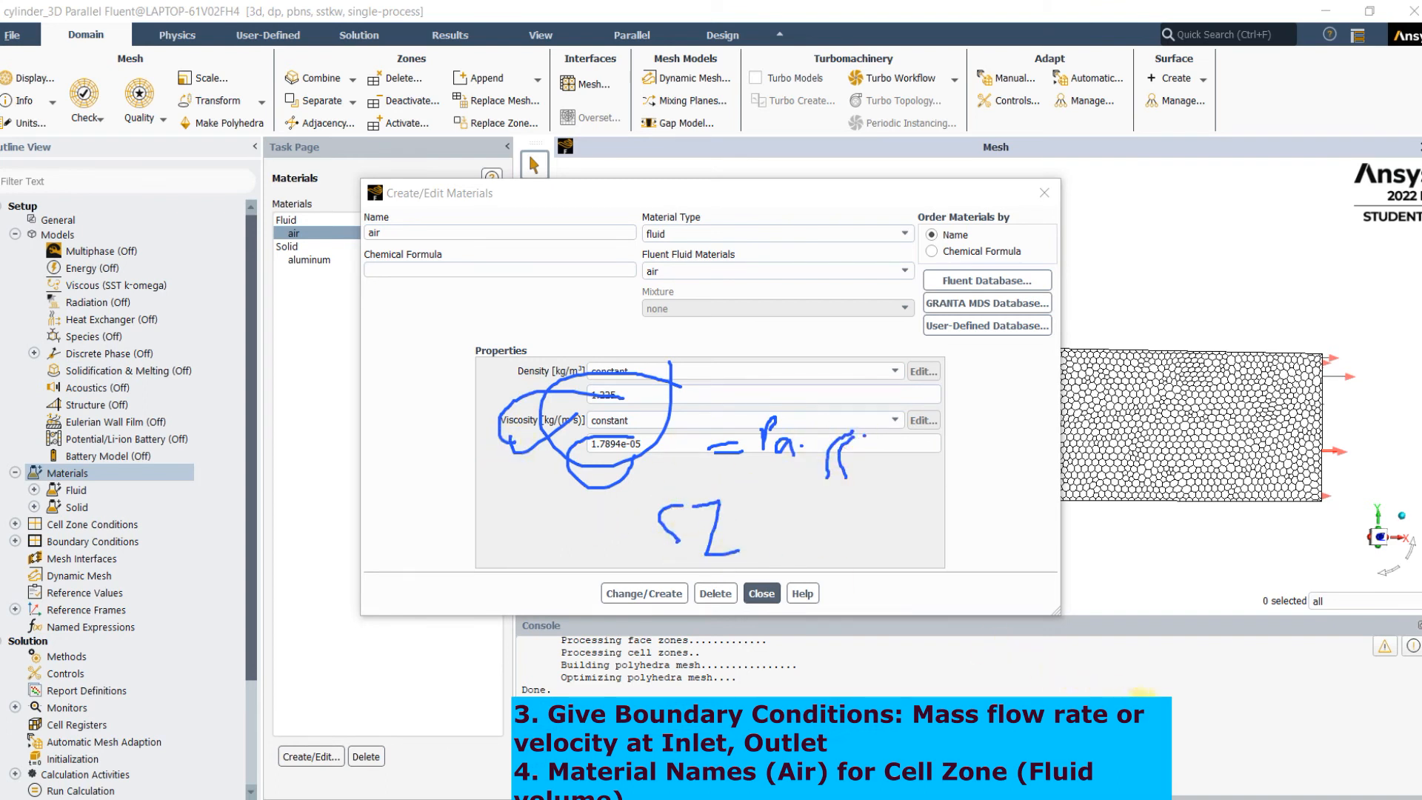
pyautogui.click(1276, 783)
pyautogui.moveTo(617, 395); pyautogui.dragTo(590, 395)
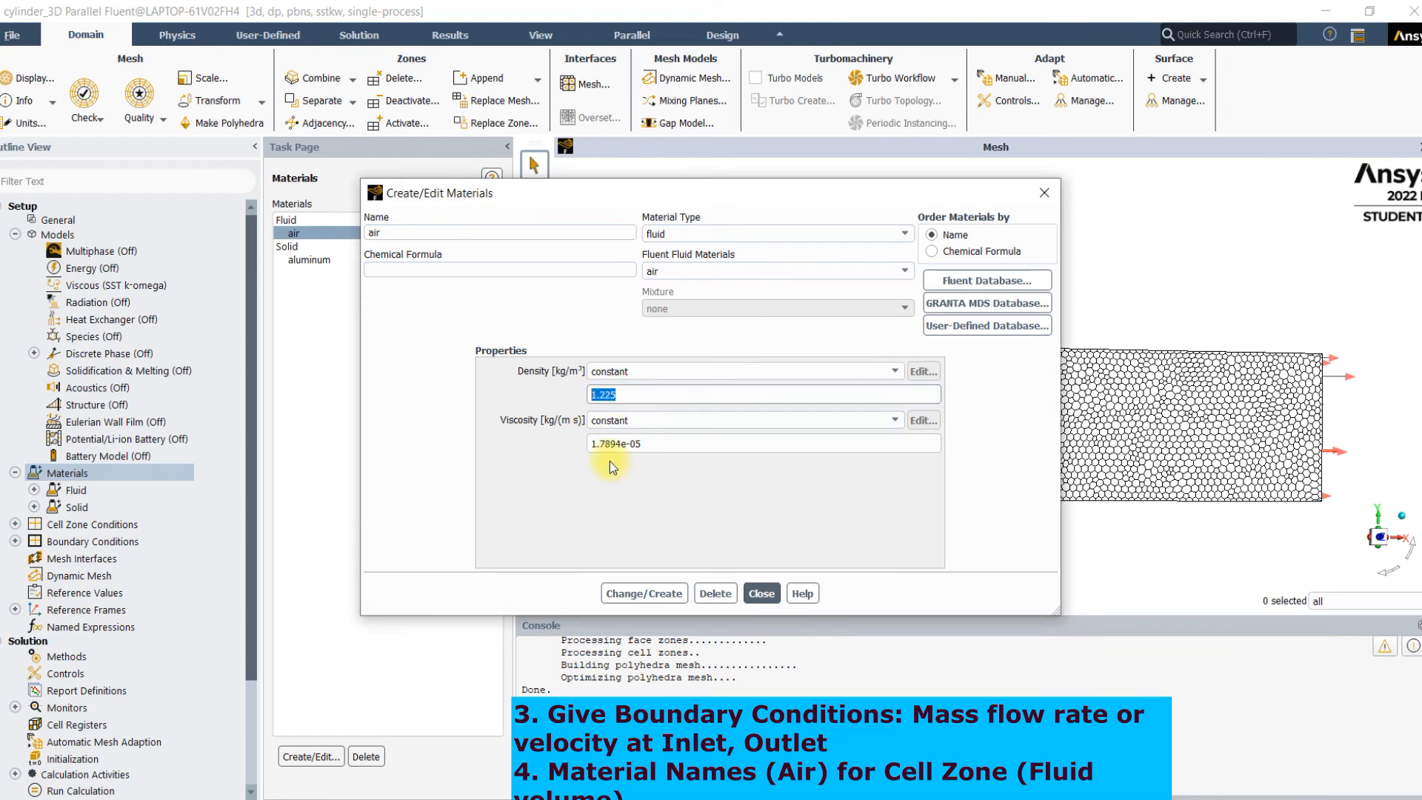
pyautogui.click(1283, 787)
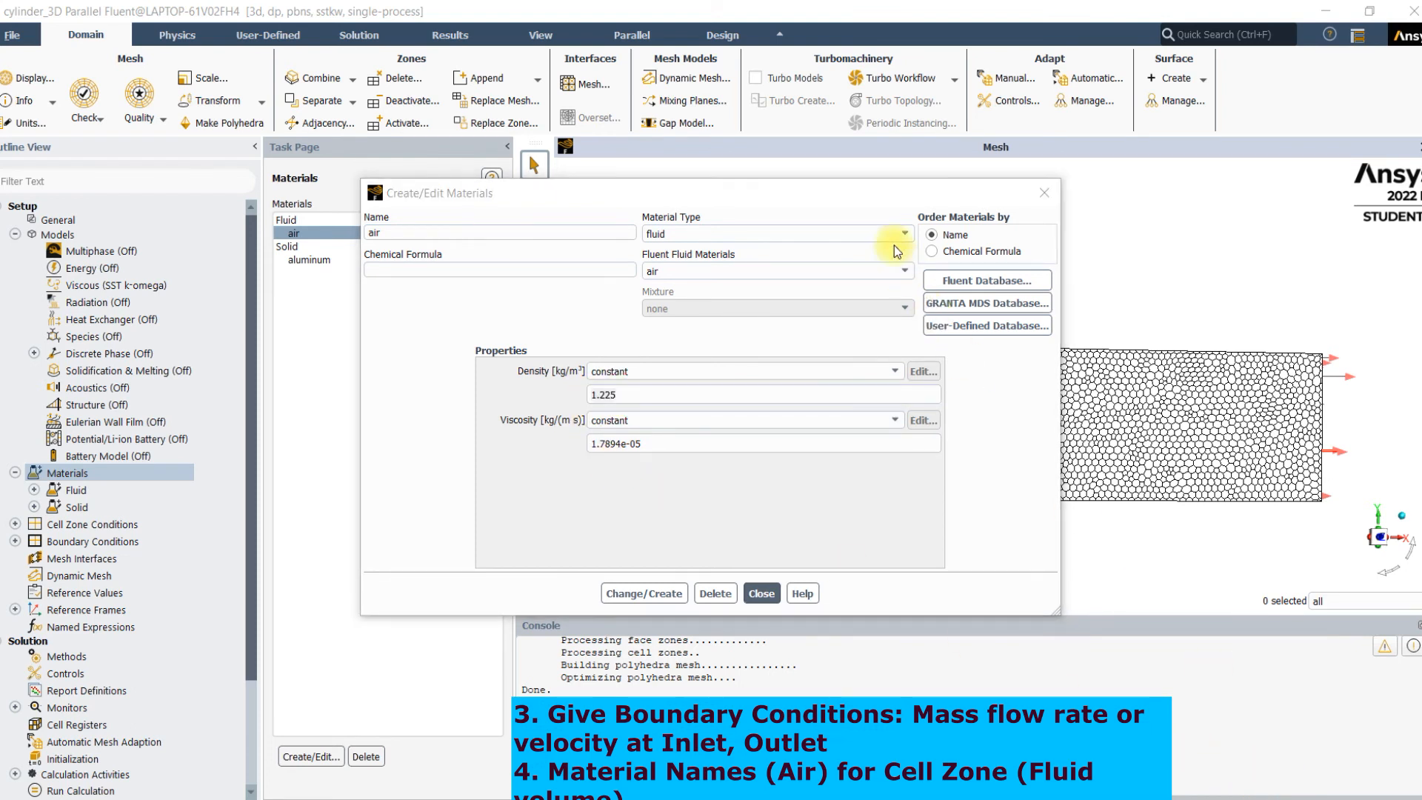
pyautogui.click(1275, 767)
pyautogui.moveTo(741, 195); pyautogui.dragTo(434, 208)
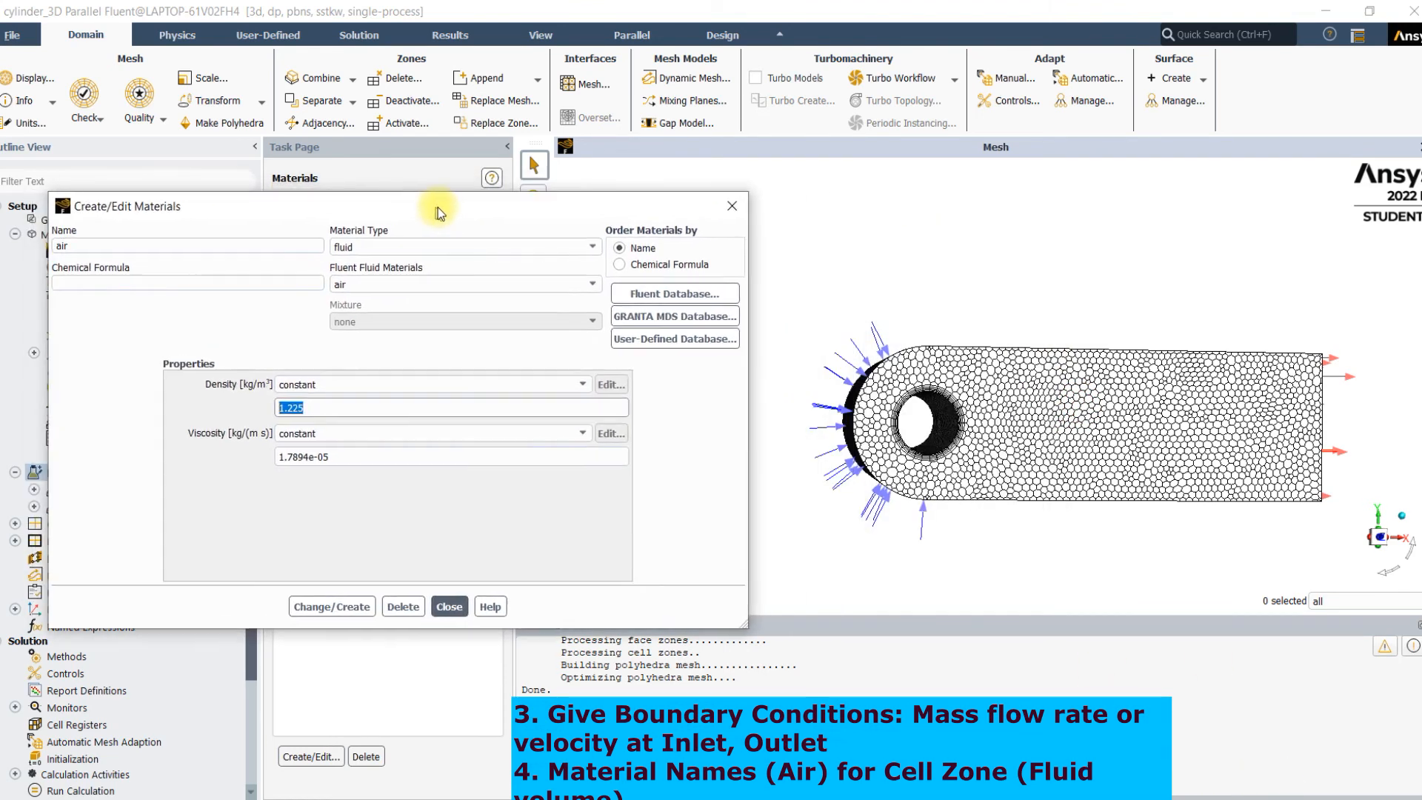
pyautogui.click(1275, 785)
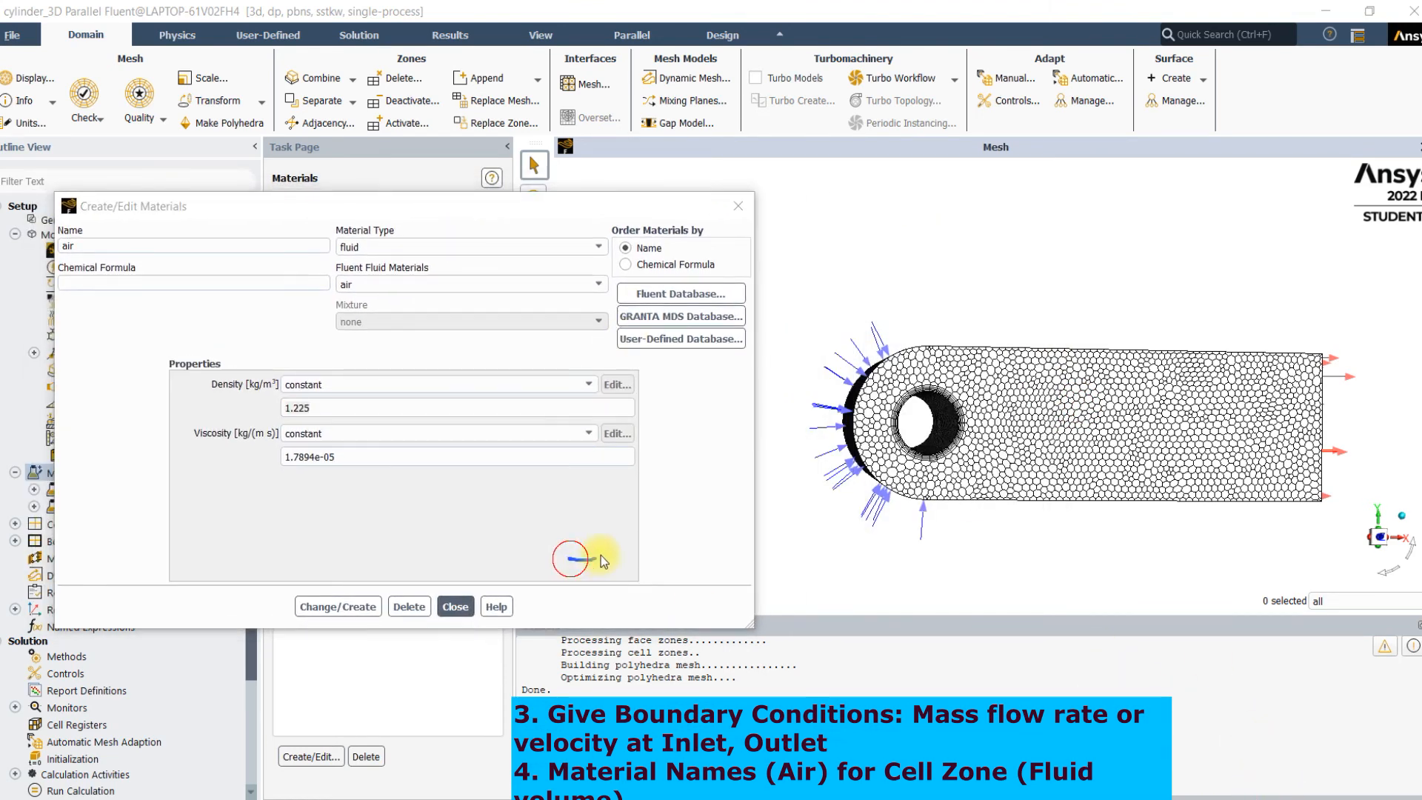
pyautogui.moveTo(595, 577); pyautogui.dragTo(622, 594)
pyautogui.moveTo(631, 589); pyautogui.dragTo(667, 606)
pyautogui.moveTo(852, 411)
pyautogui.mouseDown()
pyautogui.moveTo(746, 465)
pyautogui.moveTo(709, 461)
pyautogui.mouseUp()
pyautogui.click(658, 522)
pyautogui.moveTo(661, 523); pyautogui.dragTo(685, 554)
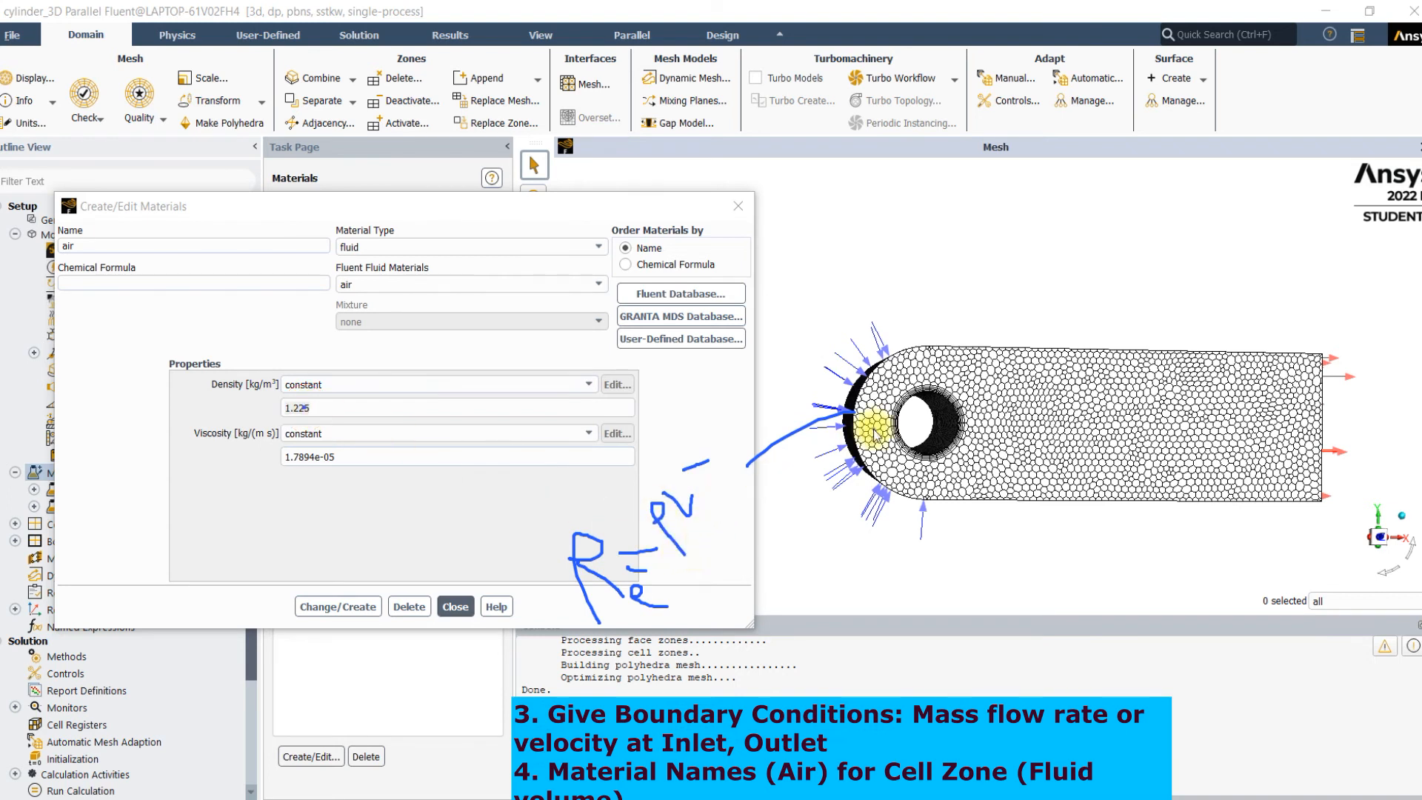
pyautogui.moveTo(946, 407); pyautogui.dragTo(904, 453)
pyautogui.moveTo(726, 483)
pyautogui.mouseDown()
pyautogui.moveTo(726, 516)
pyautogui.moveTo(745, 513)
pyautogui.moveTo(733, 518)
pyautogui.mouseUp()
pyautogui.moveTo(665, 559); pyautogui.dragTo(739, 543)
pyautogui.moveTo(362, 439)
pyautogui.mouseDown()
pyautogui.moveTo(317, 495)
pyautogui.moveTo(348, 451)
pyautogui.moveTo(763, 633)
pyautogui.moveTo(724, 589)
pyautogui.moveTo(766, 592)
pyautogui.mouseUp()
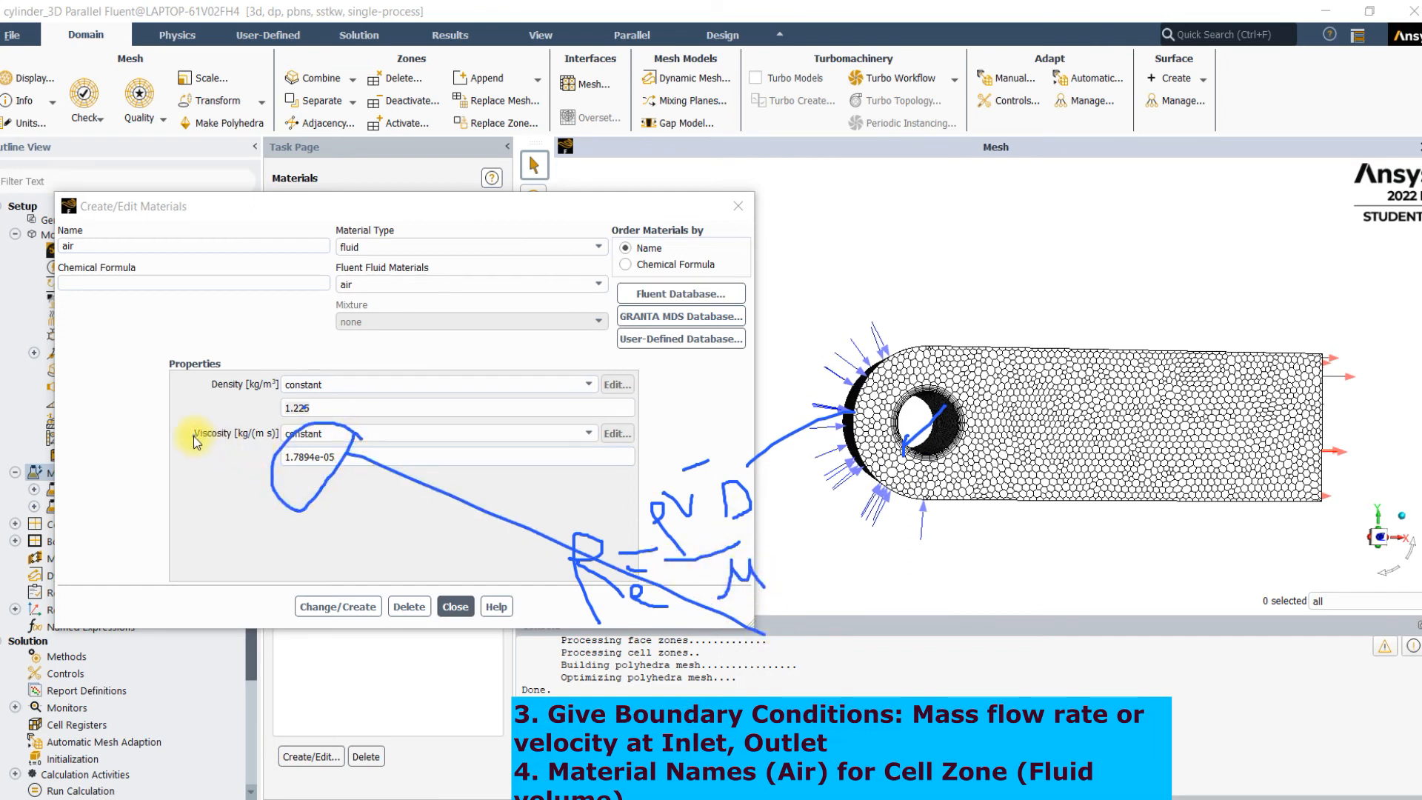
pyautogui.moveTo(178, 444); pyautogui.dragTo(237, 436)
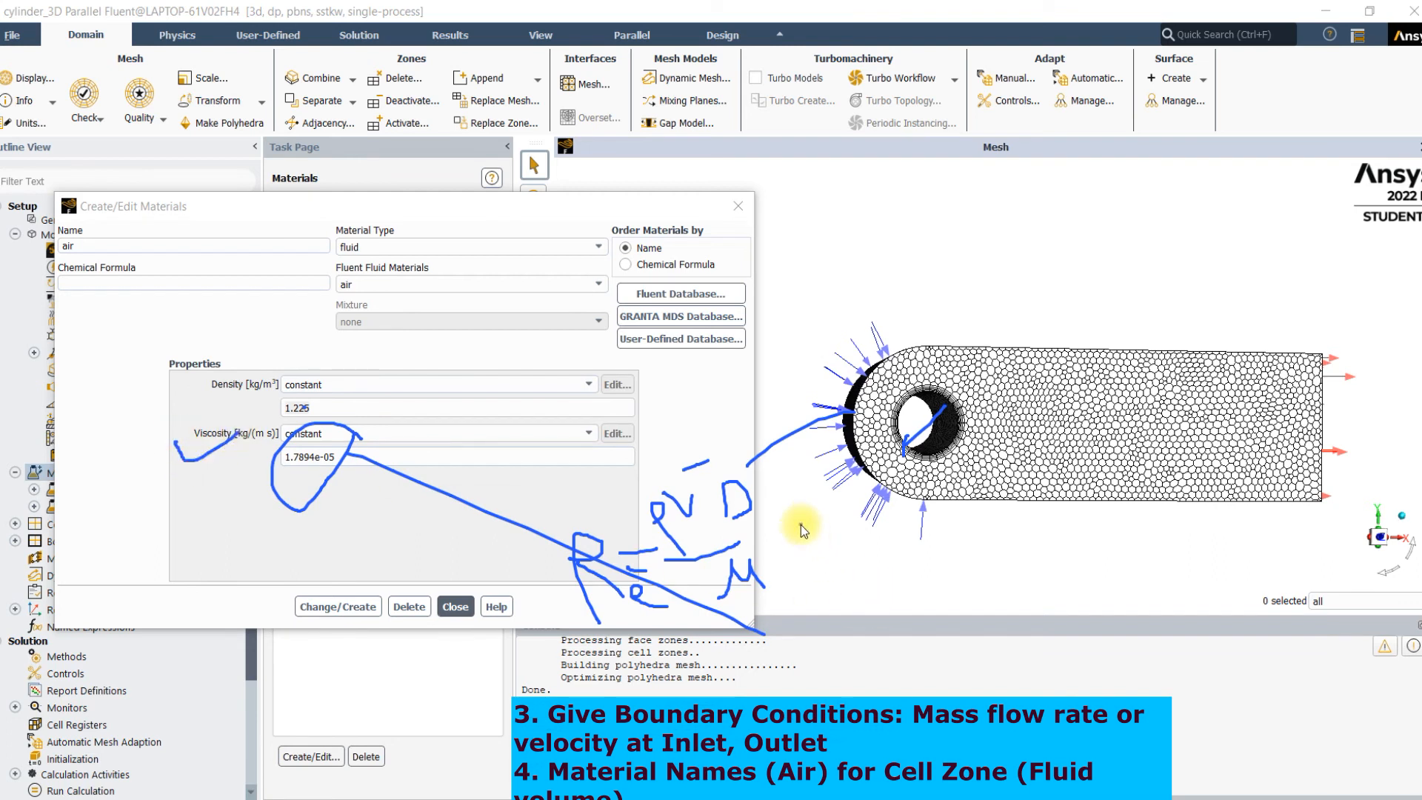
pyautogui.moveTo(790, 546); pyautogui.dragTo(833, 542)
pyautogui.moveTo(712, 406); pyautogui.dragTo(698, 462)
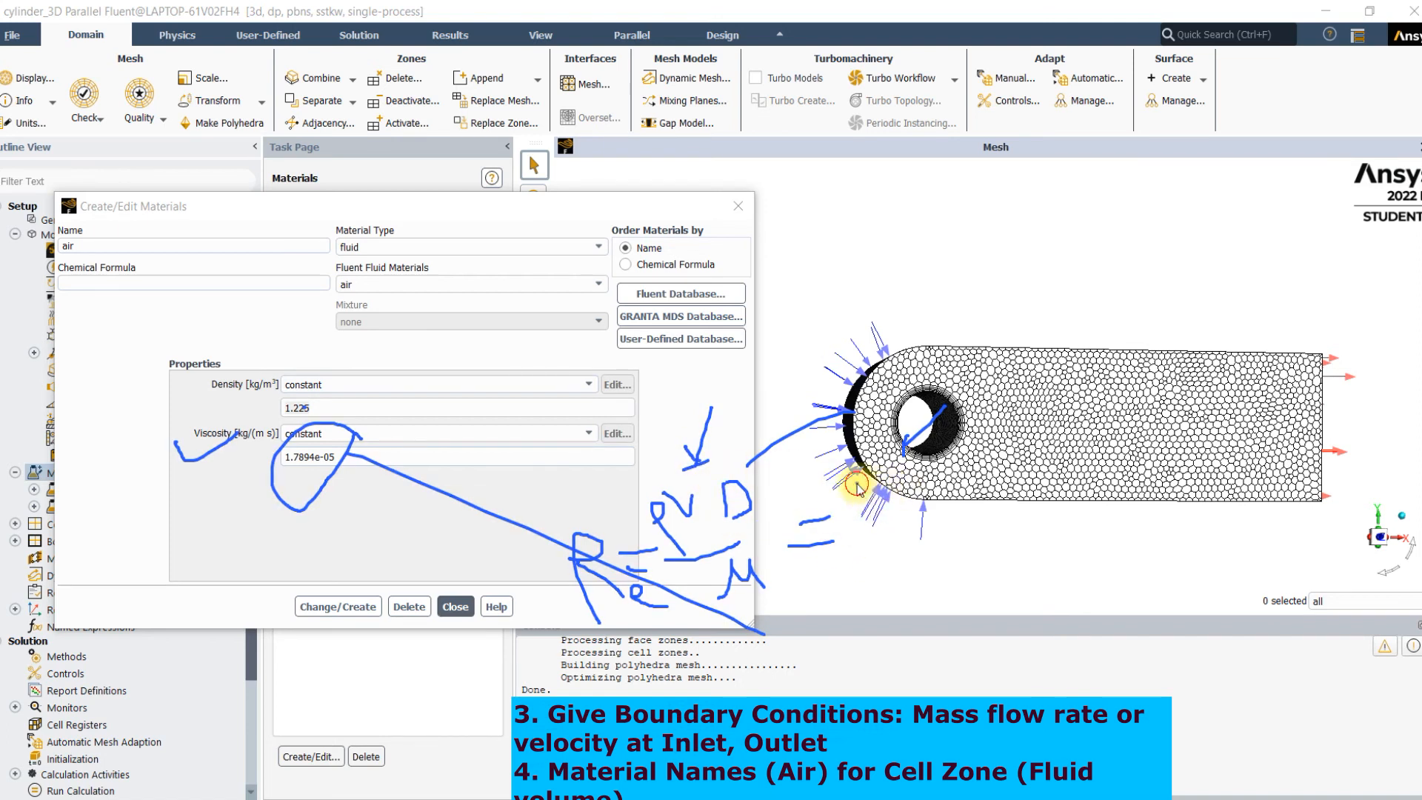
pyautogui.moveTo(883, 478)
pyautogui.mouseDown()
pyautogui.moveTo(913, 496)
pyautogui.moveTo(882, 511)
pyautogui.mouseUp()
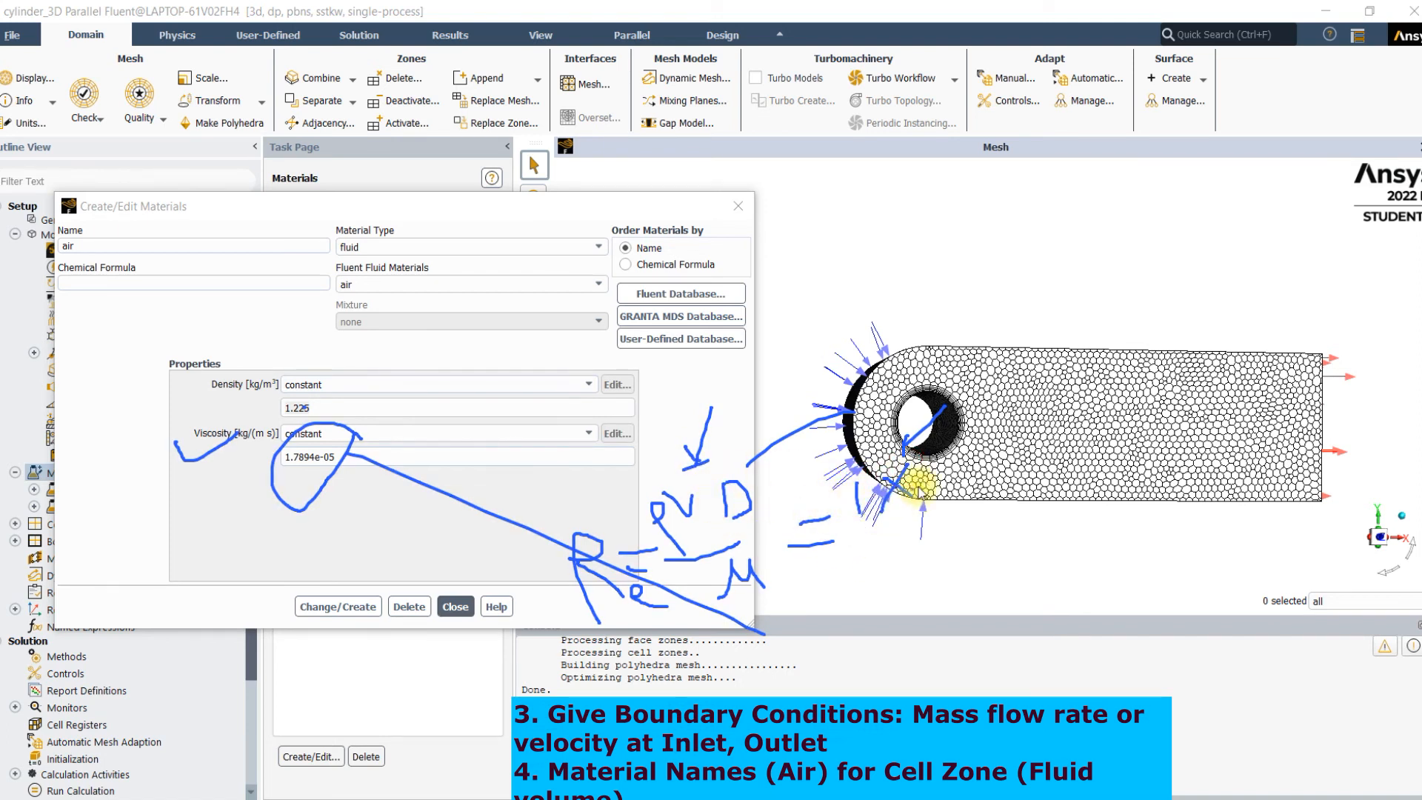
pyautogui.moveTo(927, 462)
pyautogui.mouseDown()
pyautogui.moveTo(932, 494)
pyautogui.moveTo(983, 486)
pyautogui.mouseUp()
pyautogui.moveTo(982, 458)
pyautogui.mouseDown()
pyautogui.moveTo(958, 495)
pyautogui.moveTo(1009, 488)
pyautogui.mouseUp()
pyautogui.moveTo(1002, 488); pyautogui.dragTo(1023, 489)
pyautogui.moveTo(830, 531); pyautogui.dragTo(1138, 500)
pyautogui.moveTo(1042, 524)
pyautogui.mouseDown()
pyautogui.moveTo(1042, 577)
pyautogui.moveTo(1100, 522)
pyautogui.moveTo(1130, 535)
pyautogui.moveTo(1145, 506)
pyautogui.mouseUp()
pyautogui.moveTo(948, 550)
pyautogui.mouseDown()
pyautogui.moveTo(950, 578)
pyautogui.moveTo(1006, 572)
pyautogui.moveTo(986, 574)
pyautogui.mouseUp()
pyautogui.moveTo(889, 661)
pyautogui.mouseDown()
pyautogui.moveTo(941, 650)
pyautogui.moveTo(1020, 669)
pyautogui.mouseUp()
pyautogui.moveTo(1052, 623)
pyautogui.mouseDown()
pyautogui.moveTo(1081, 635)
pyautogui.moveTo(1052, 606)
pyautogui.moveTo(1111, 577)
pyautogui.mouseUp()
pyautogui.click(1028, 604)
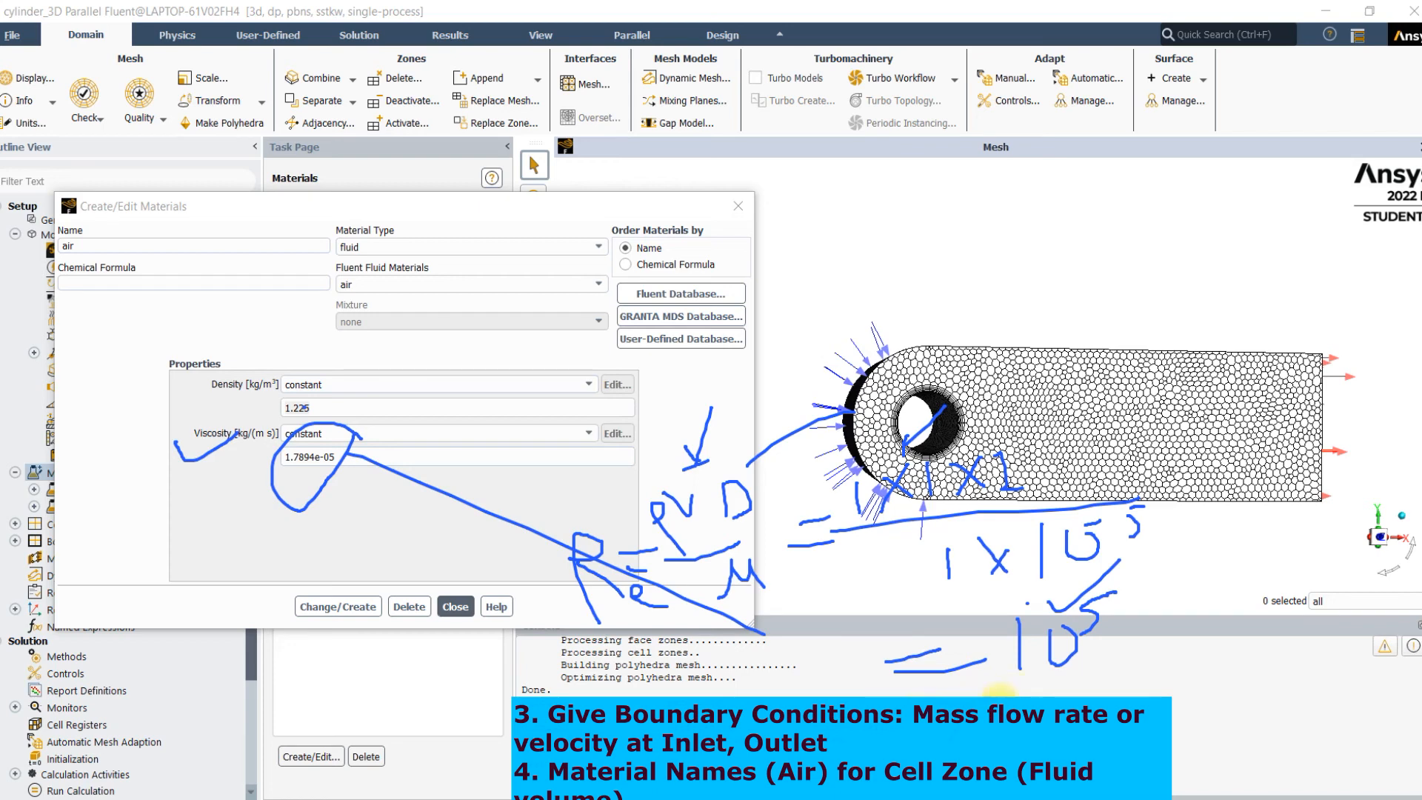
pyautogui.moveTo(1016, 704); pyautogui.dragTo(1035, 725)
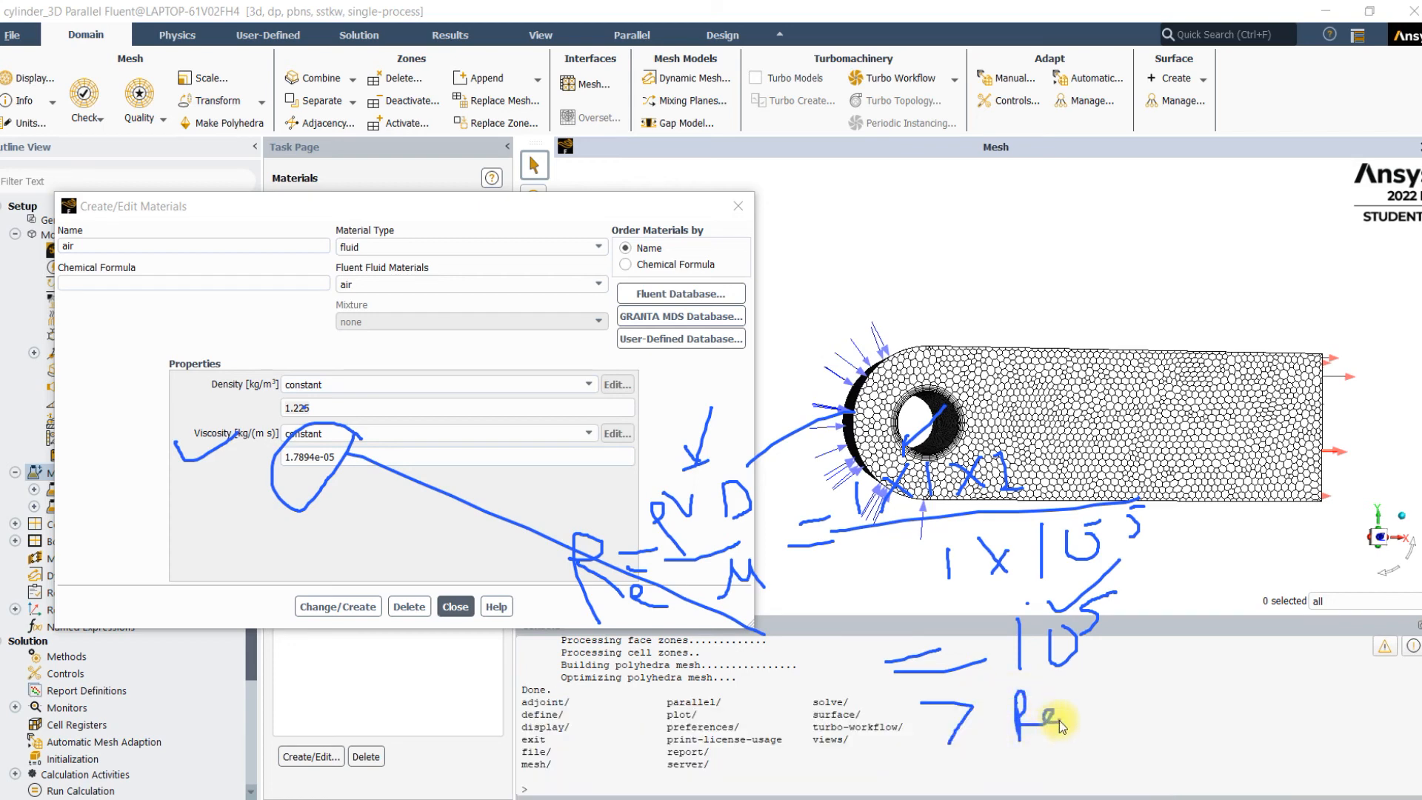
pyautogui.moveTo(1026, 308)
pyautogui.mouseDown()
pyautogui.moveTo(1065, 300)
pyautogui.moveTo(1055, 372)
pyautogui.moveTo(1146, 361)
pyautogui.moveTo(1178, 333)
pyautogui.moveTo(1215, 348)
pyautogui.moveTo(1263, 326)
pyautogui.moveTo(1328, 270)
pyautogui.moveTo(1343, 339)
pyautogui.mouseUp()
pyautogui.moveTo(1324, 326); pyautogui.dragTo(1361, 310)
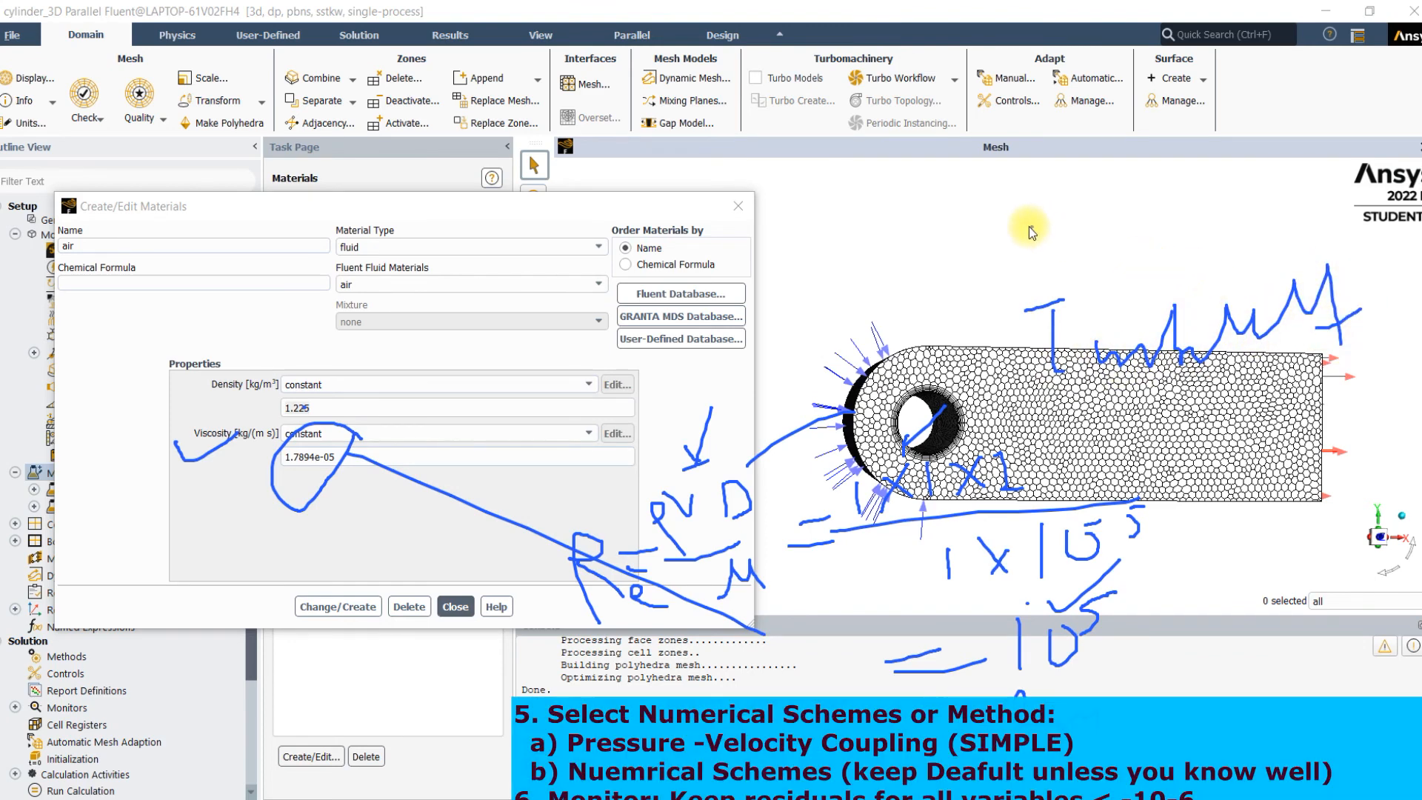
pyautogui.moveTo(933, 289)
pyautogui.mouseDown()
pyautogui.moveTo(1367, 355)
pyautogui.moveTo(1167, 257)
pyautogui.mouseUp()
pyautogui.moveTo(1078, 374); pyautogui.dragTo(1230, 347)
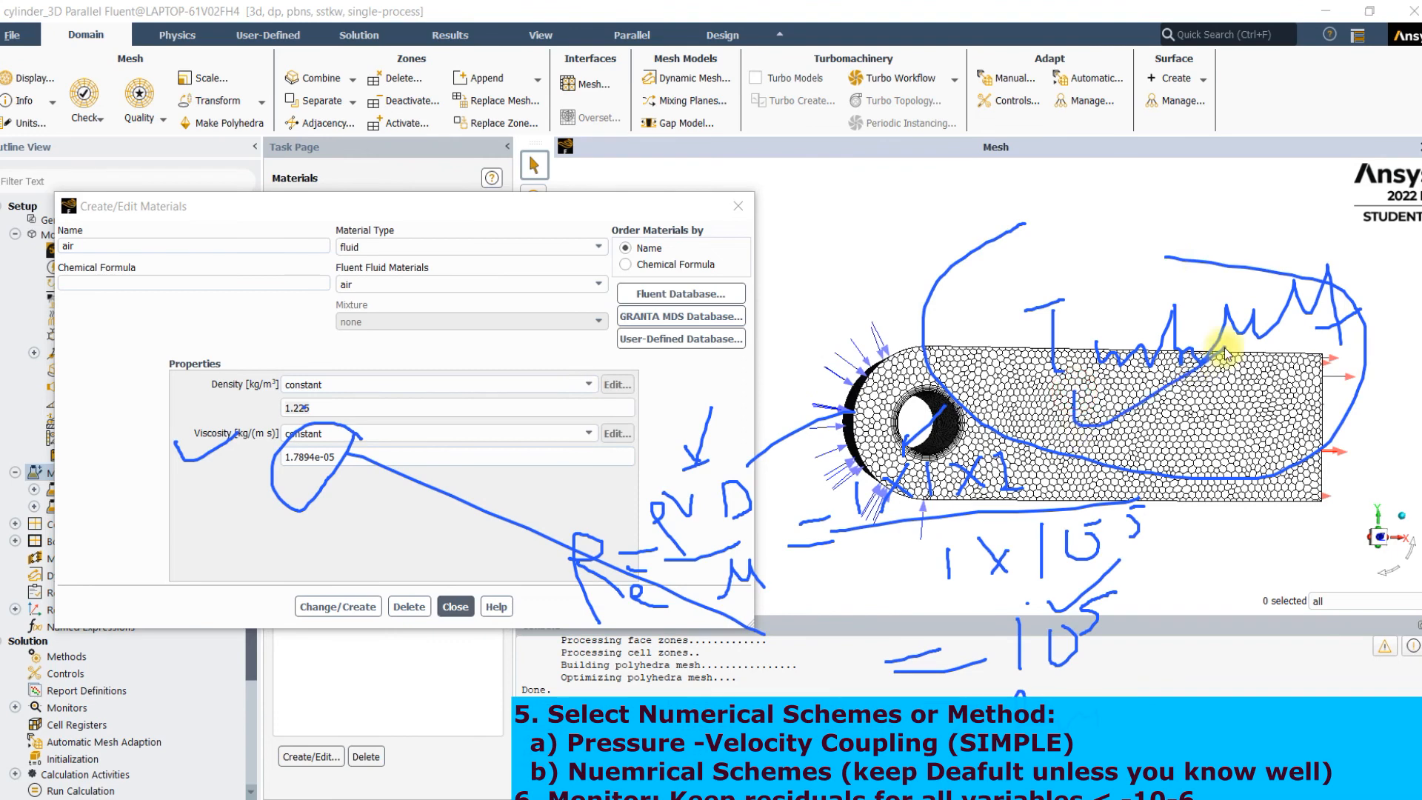
# Step: Close the air material unchanged and set the pressure-velocity coupling scheme to SIMPLE in the solution methods
pyautogui.press('Escape')
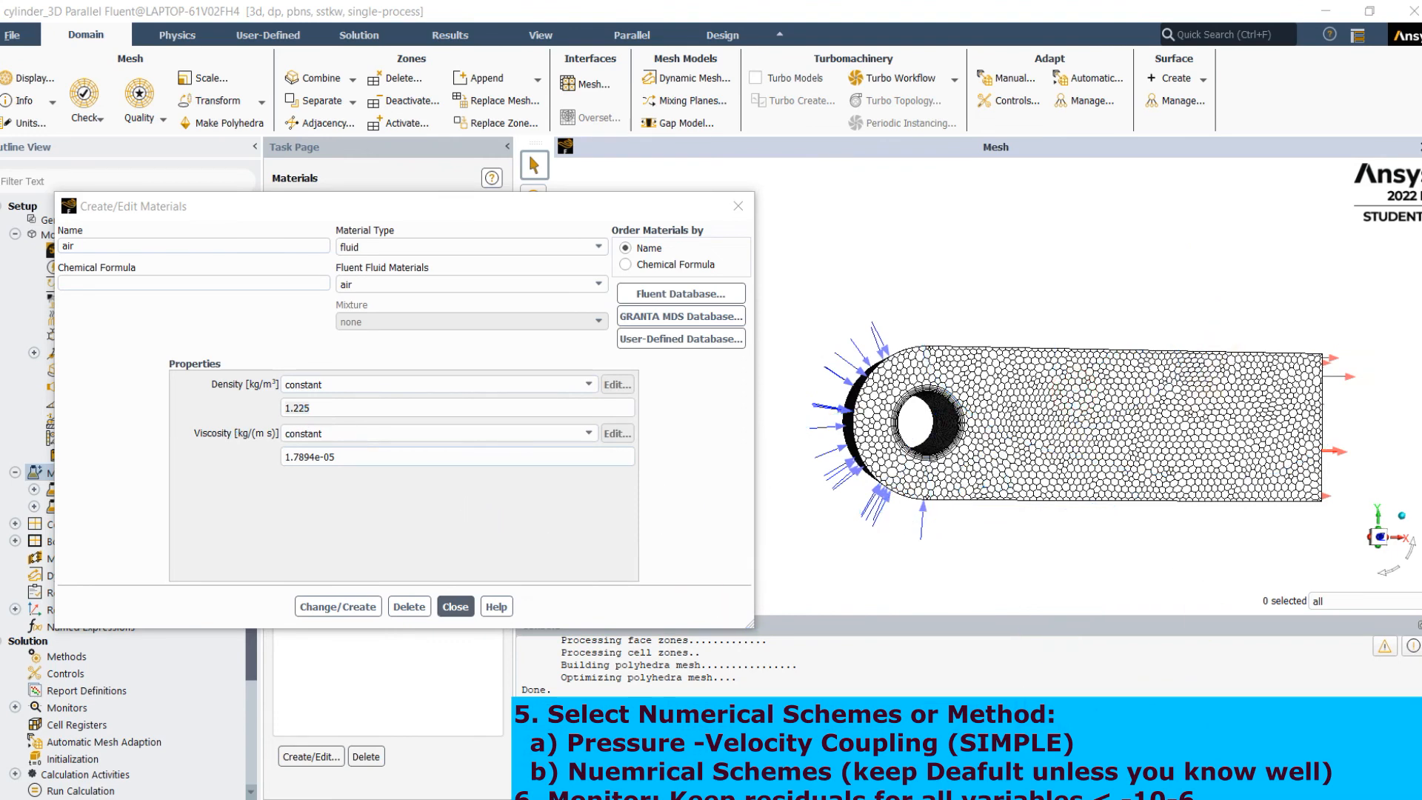
pyautogui.click(456, 607)
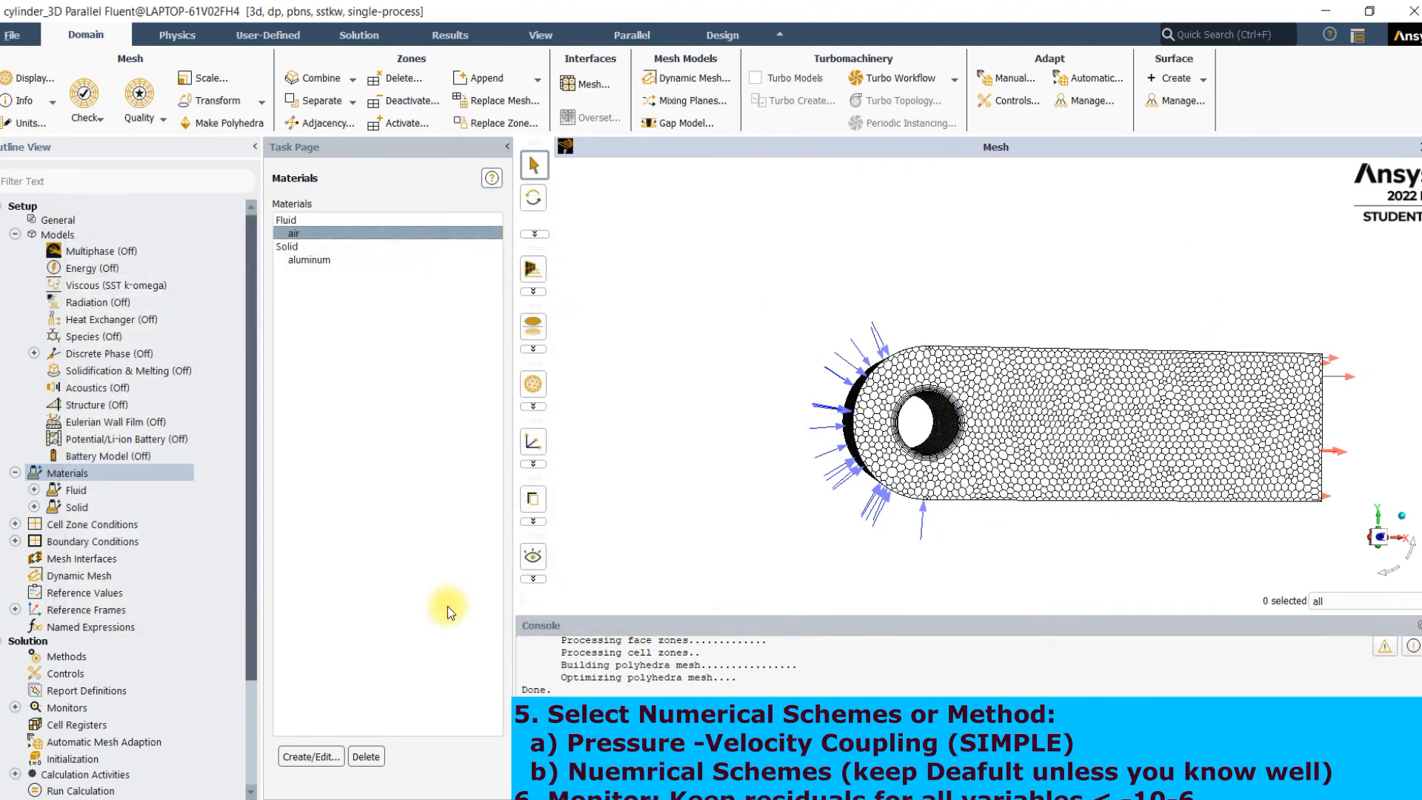
pyautogui.click(109, 544)
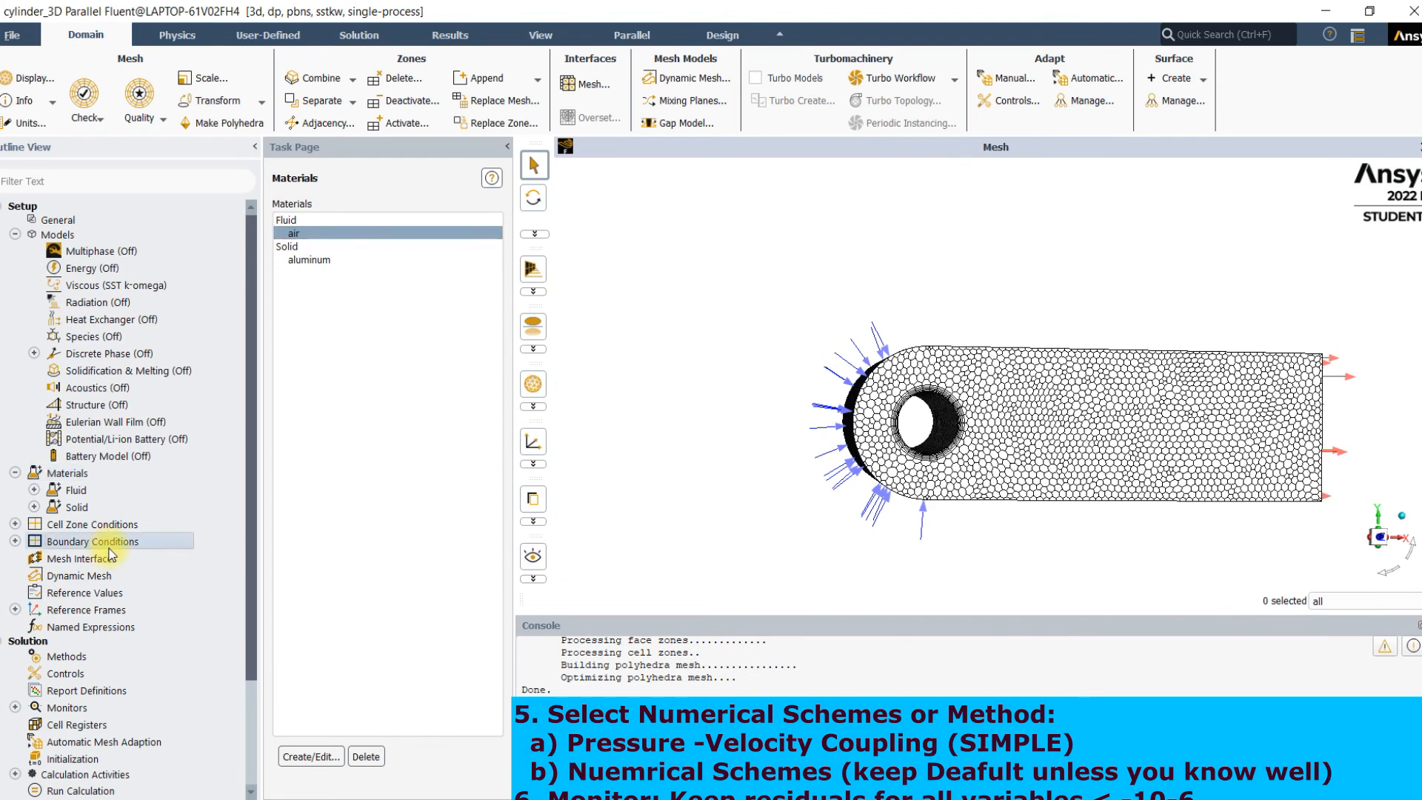
pyautogui.click(83, 657)
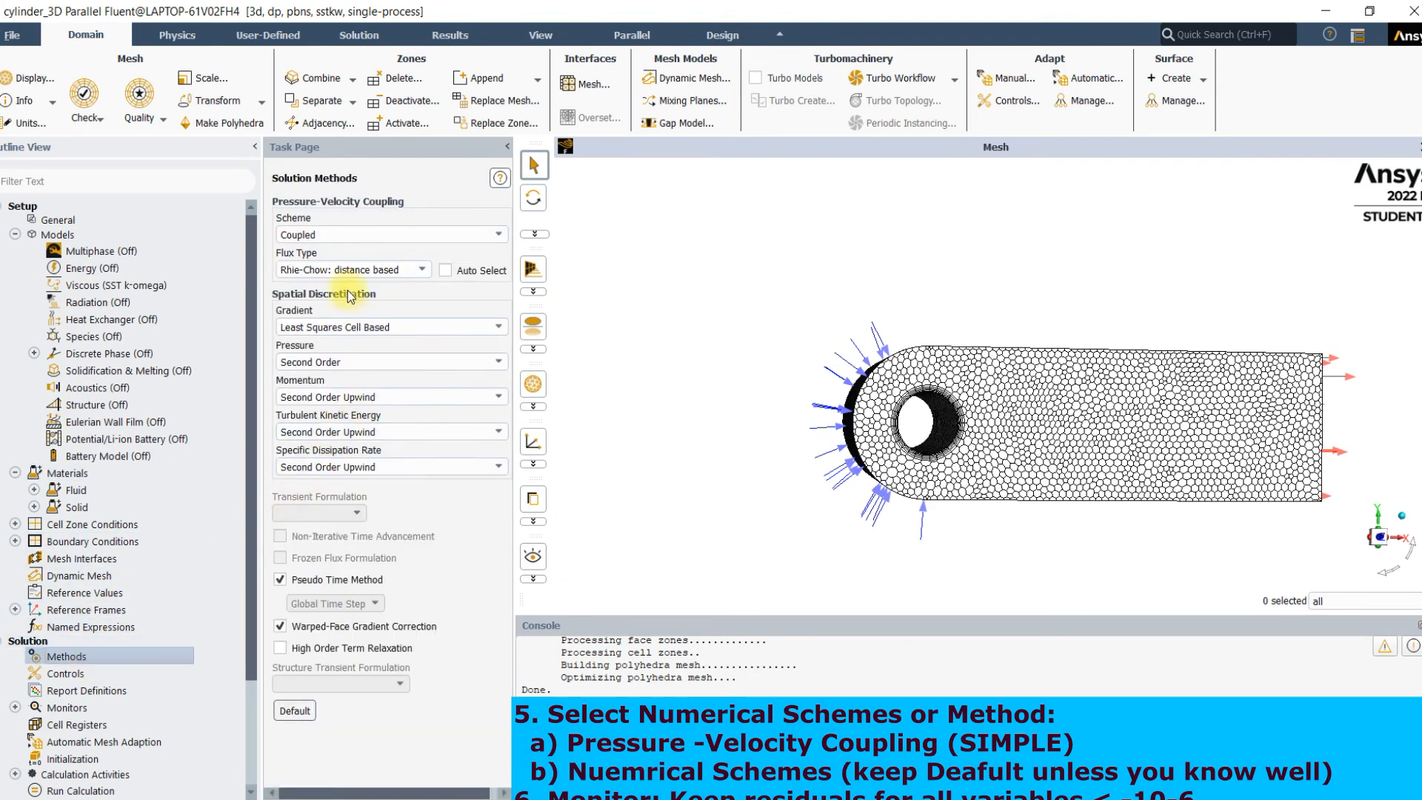
pyautogui.click(347, 242)
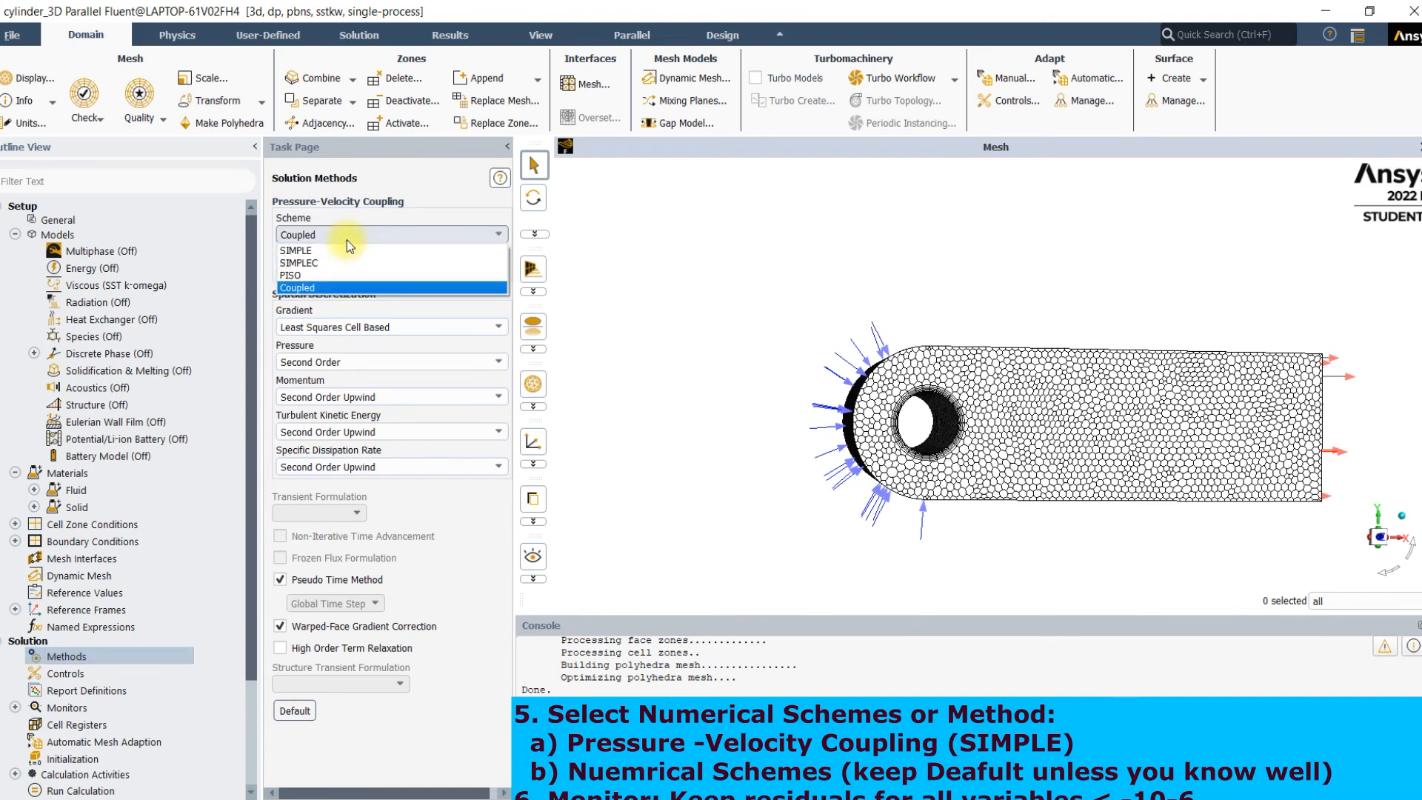
pyautogui.click(339, 246)
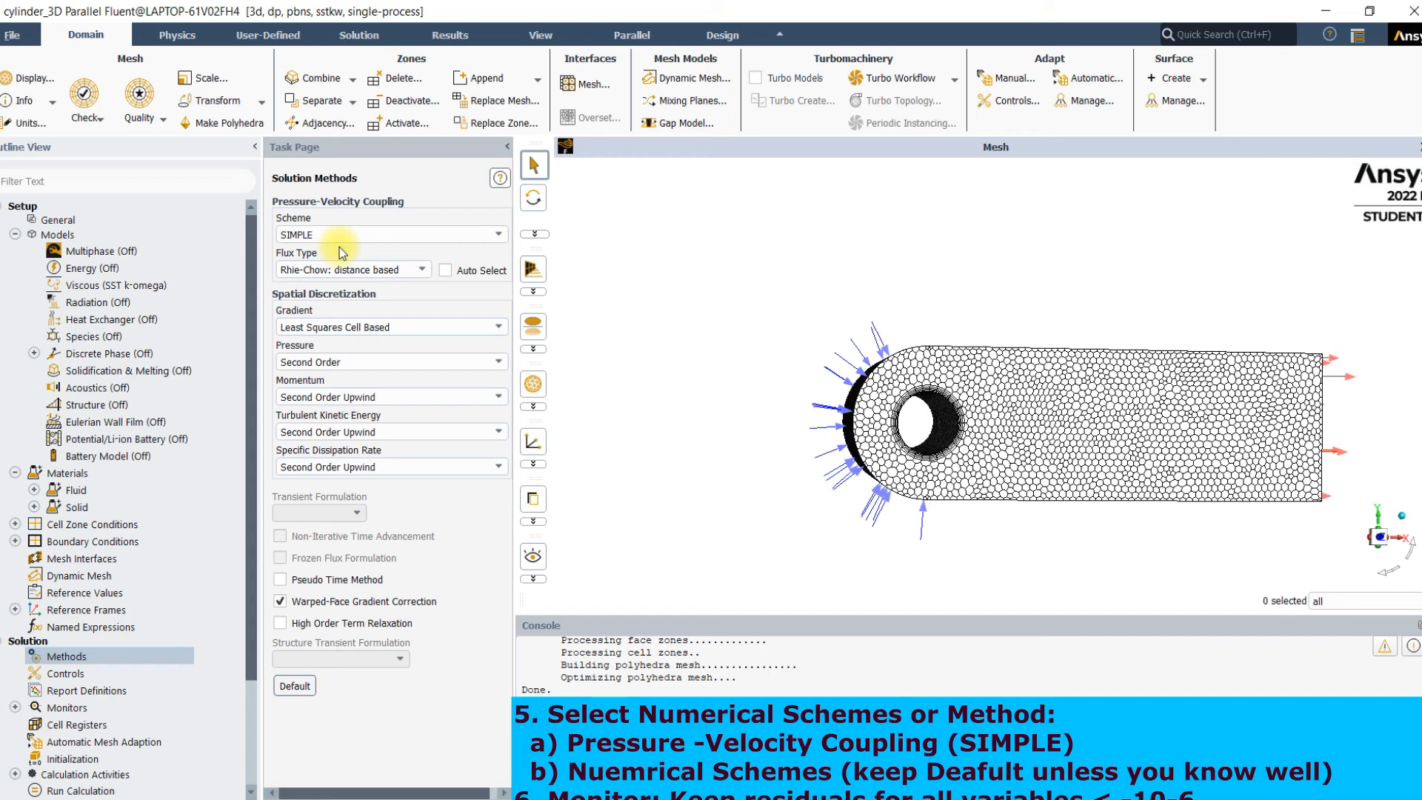
pyautogui.click(339, 242)
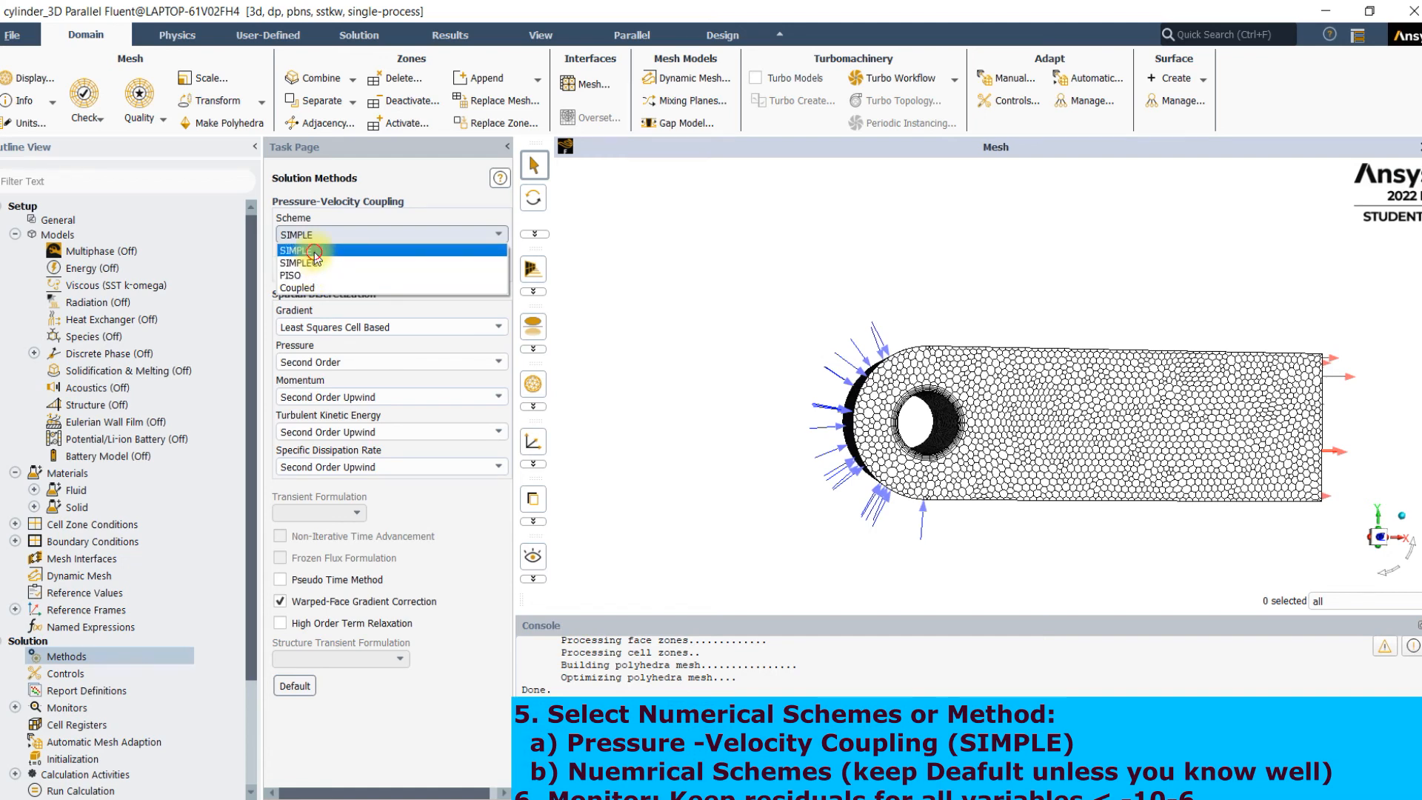
pyautogui.click(314, 252)
# Step: Review the under-relaxation factors for pressure, body forces, momentum and turbulence in the solution controls
pyautogui.click(74, 674)
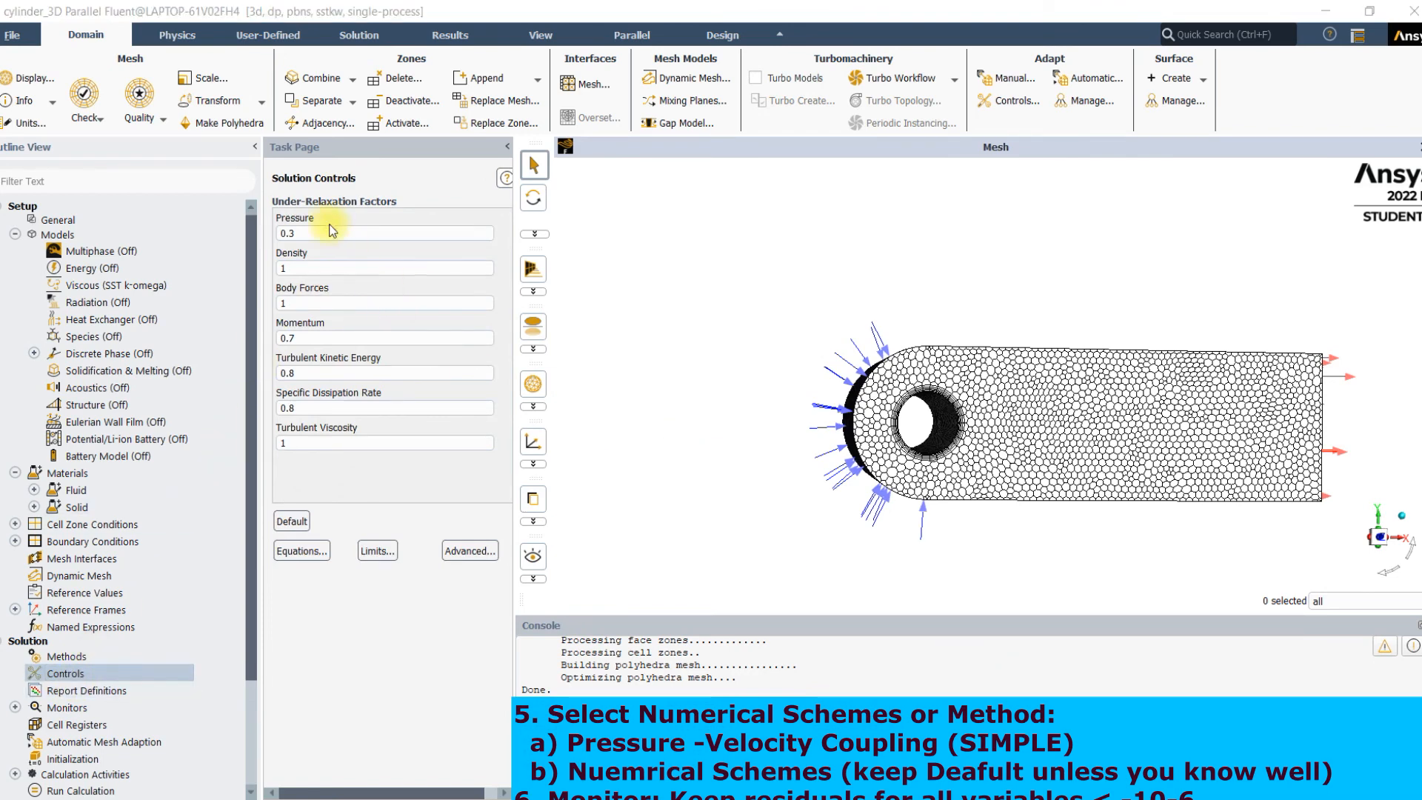
pyautogui.moveTo(328, 221); pyautogui.dragTo(412, 223)
pyautogui.moveTo(425, 343); pyautogui.dragTo(492, 328)
pyautogui.moveTo(412, 372); pyautogui.dragTo(504, 367)
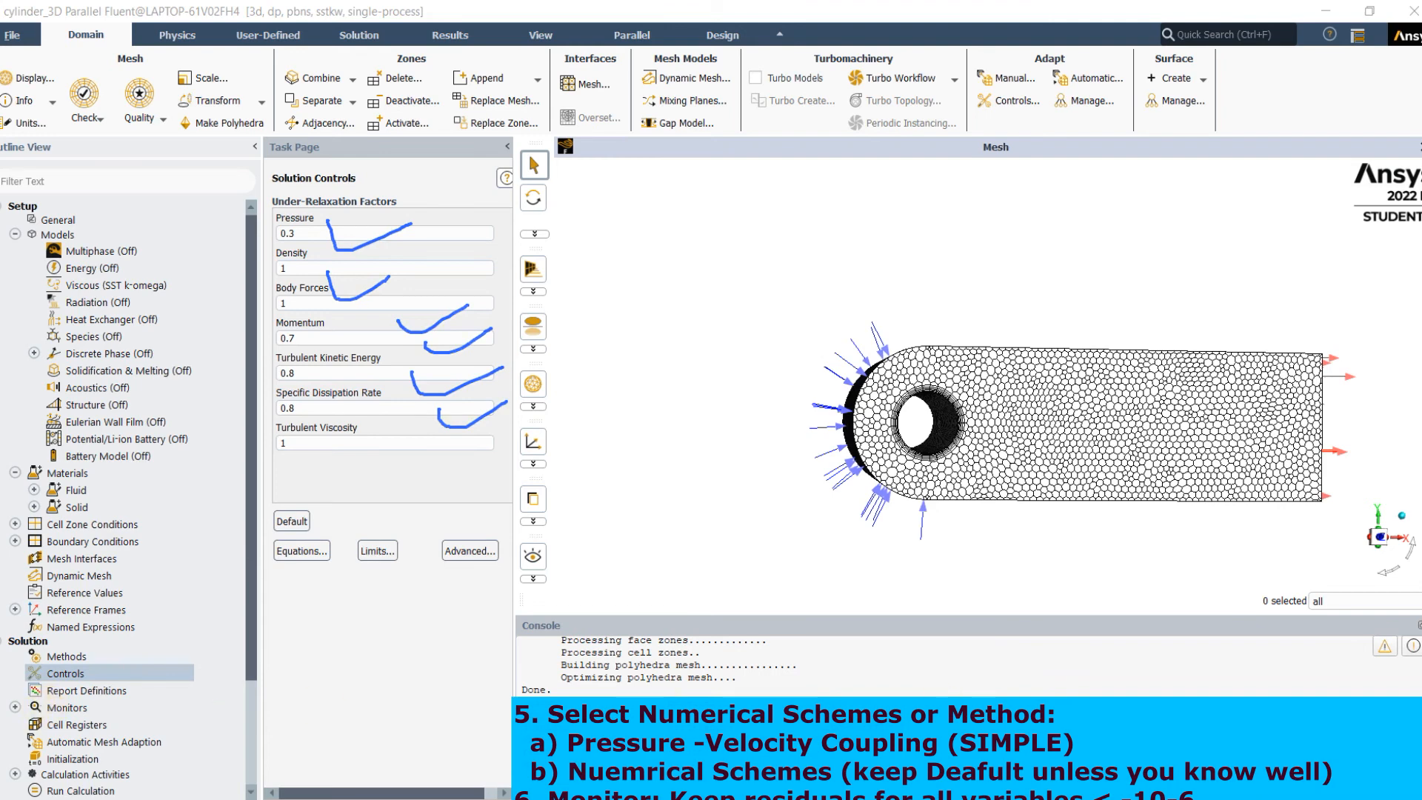
# Step: Open the residual monitors and set the absolute criteria to 0.00001 for continuity and 0.0001 for x-velocity
pyautogui.click(15, 707)
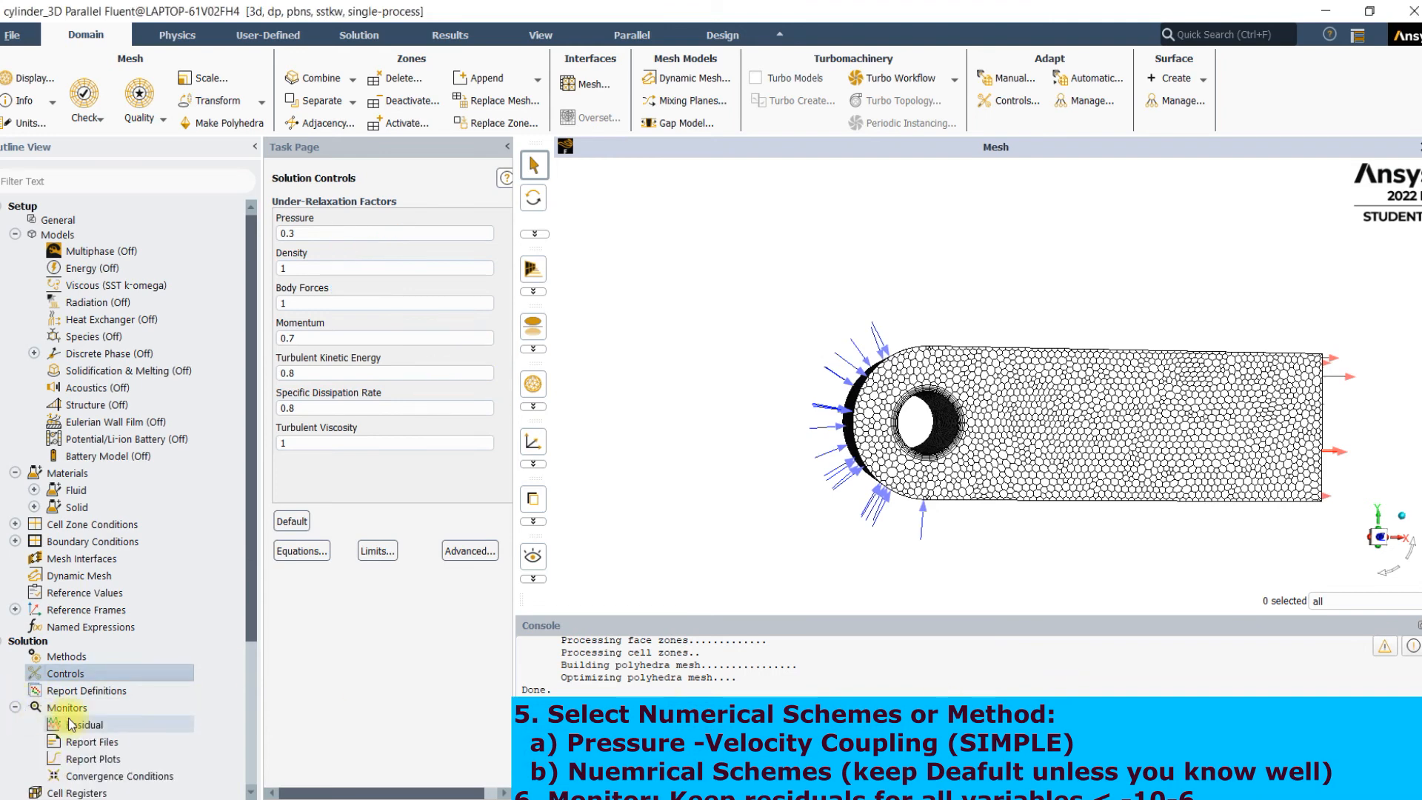
pyautogui.doubleClick(71, 724)
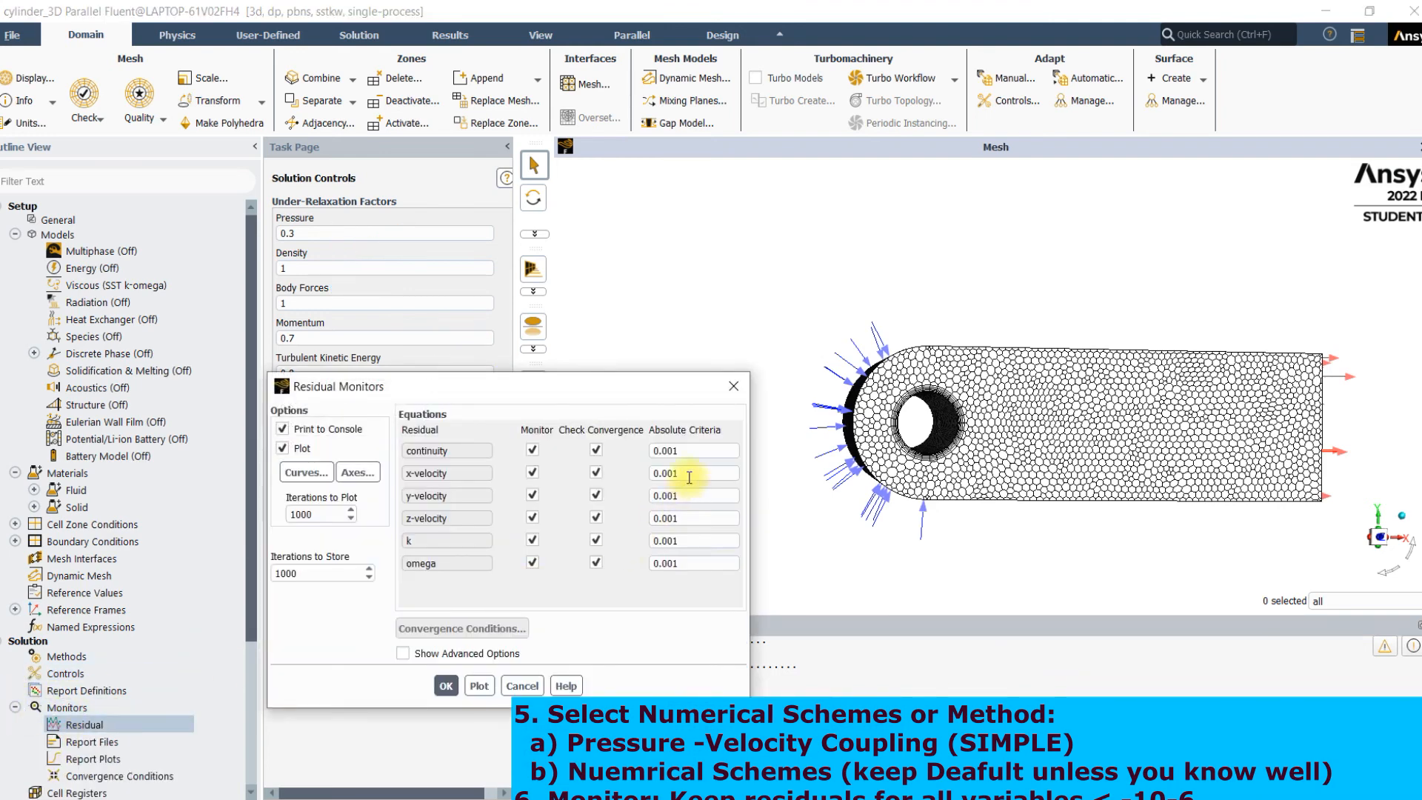
pyautogui.write('0')
pyautogui.doubleClick(672, 477)
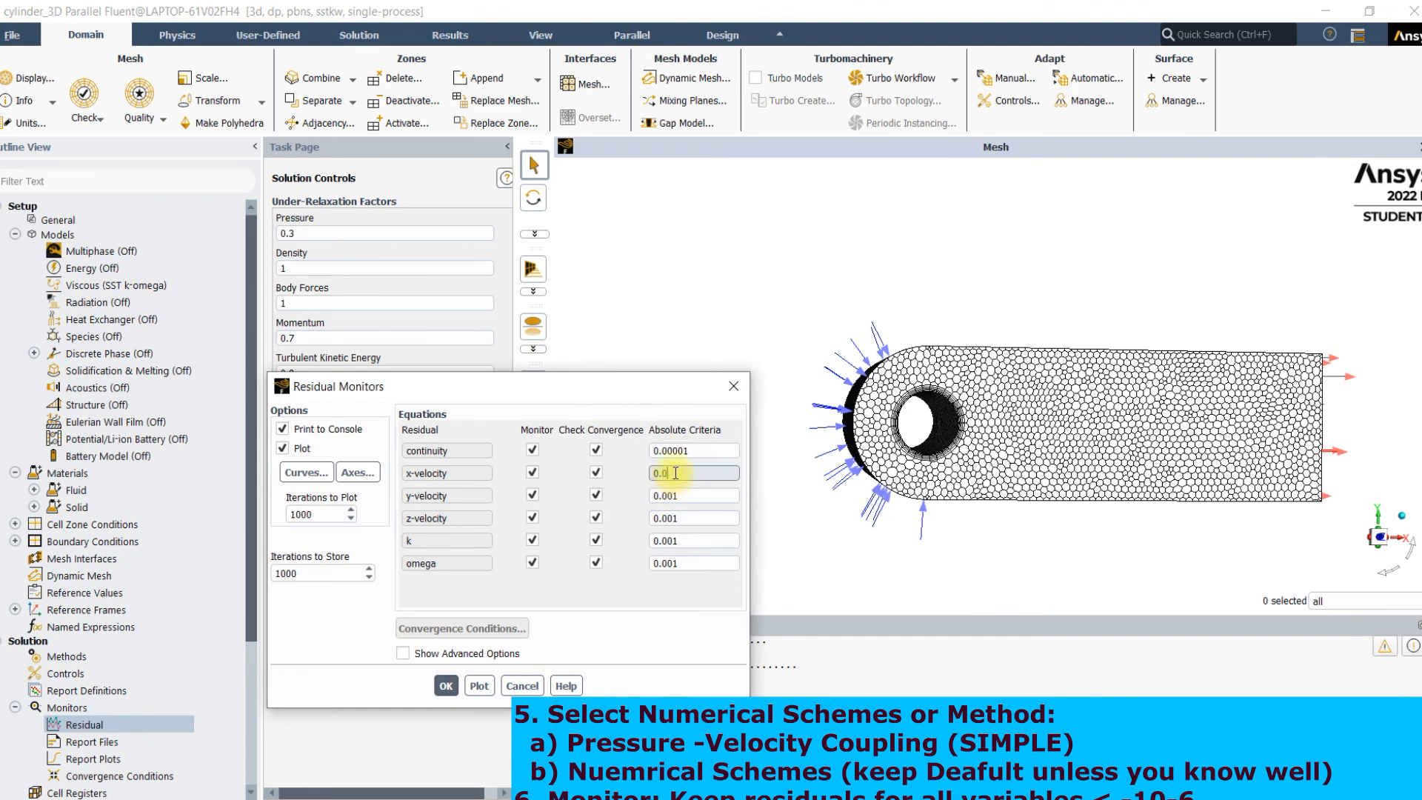
pyautogui.write('0001')
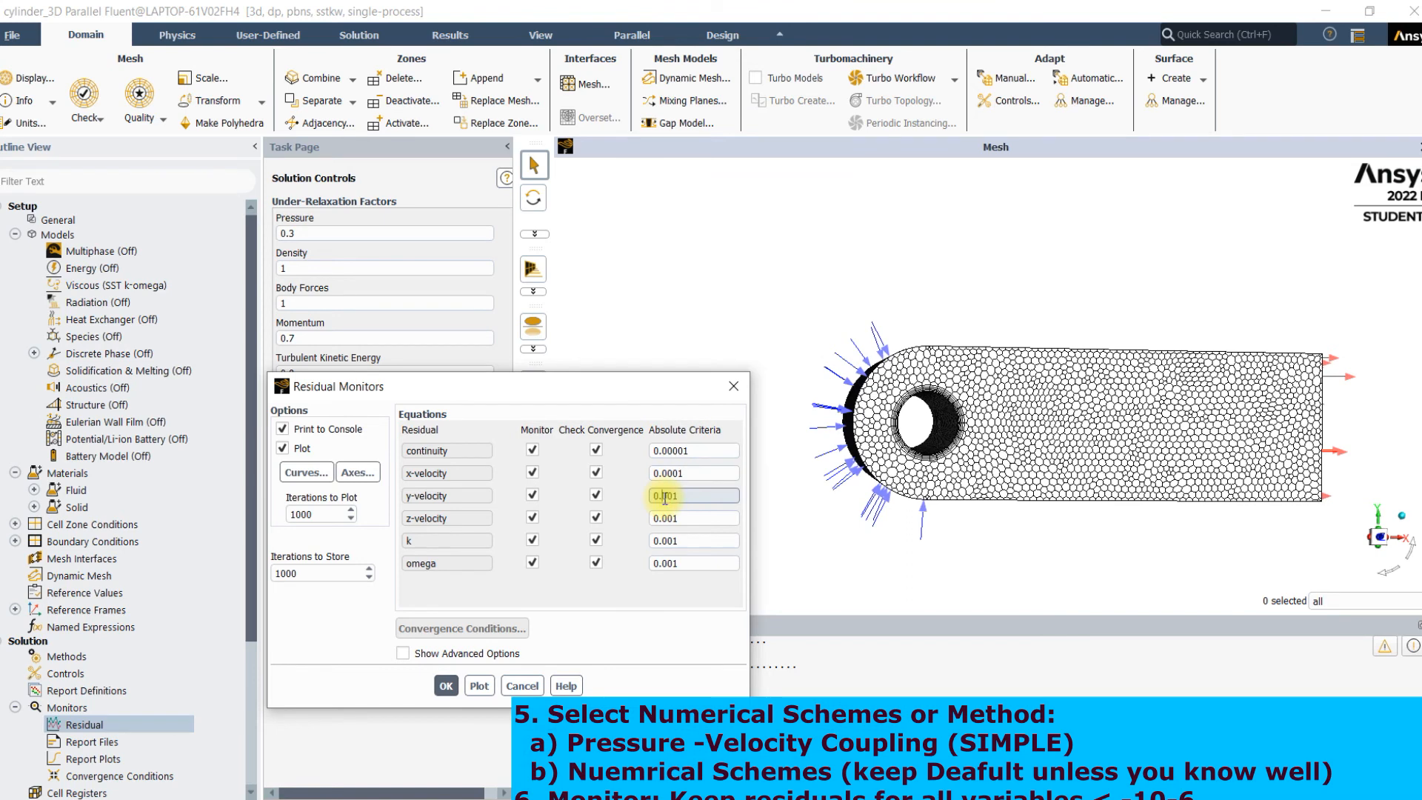
# Step: Tighten the y-velocity criterion, and set the absolute criteria to 0.000001 for z-velocity and k and 0.00001 for omega
pyautogui.click(667, 496)
pyautogui.click(665, 519)
pyautogui.write('00')
pyautogui.click(667, 563)
pyautogui.write('000')
# Step: Set the absolute criteria of y-velocity, x-velocity and continuity to 0.000001 and accept the residual monitor settings
pyautogui.click(688, 496)
pyautogui.write('0')
pyautogui.click(685, 474)
pyautogui.write('0')
pyautogui.click(680, 450)
pyautogui.write('0')
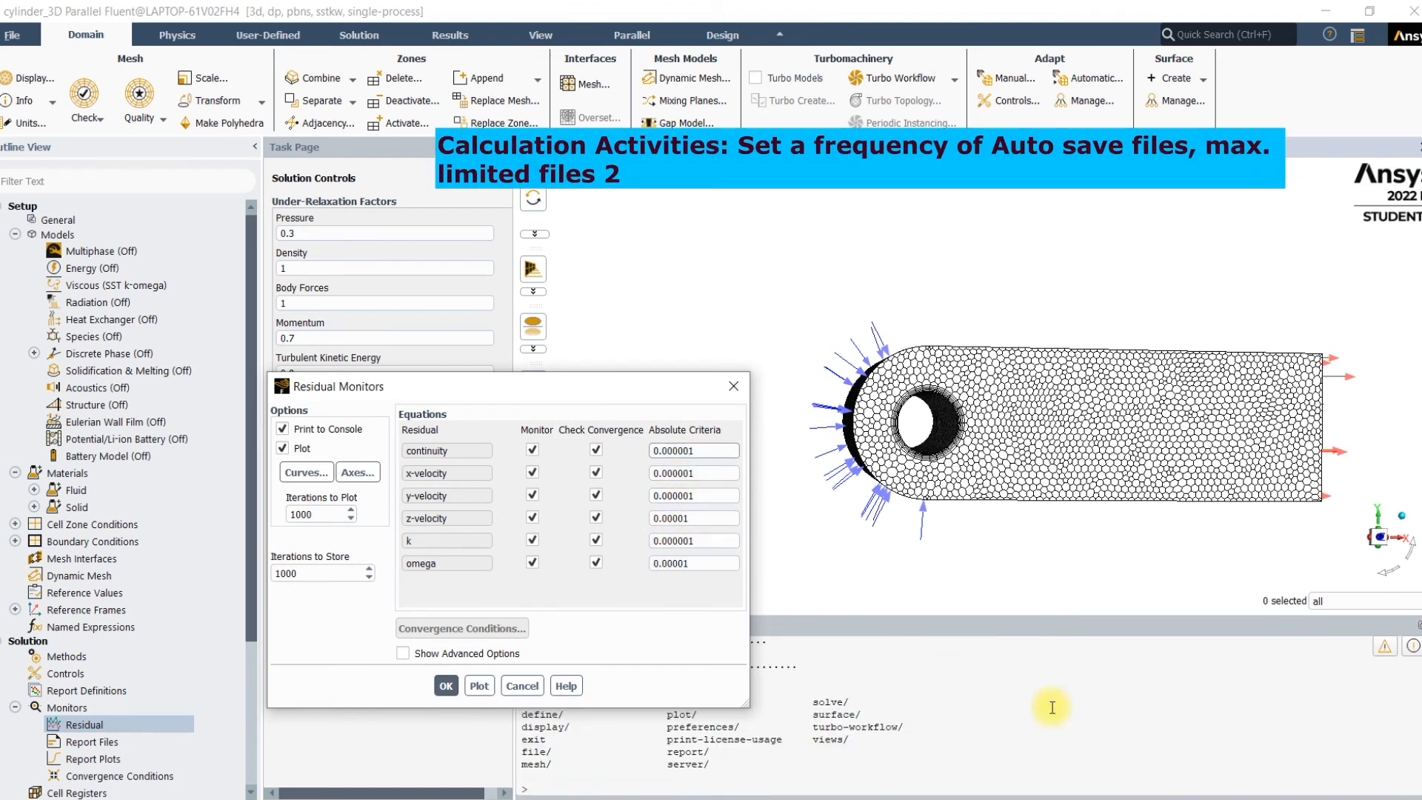
pyautogui.click(446, 686)
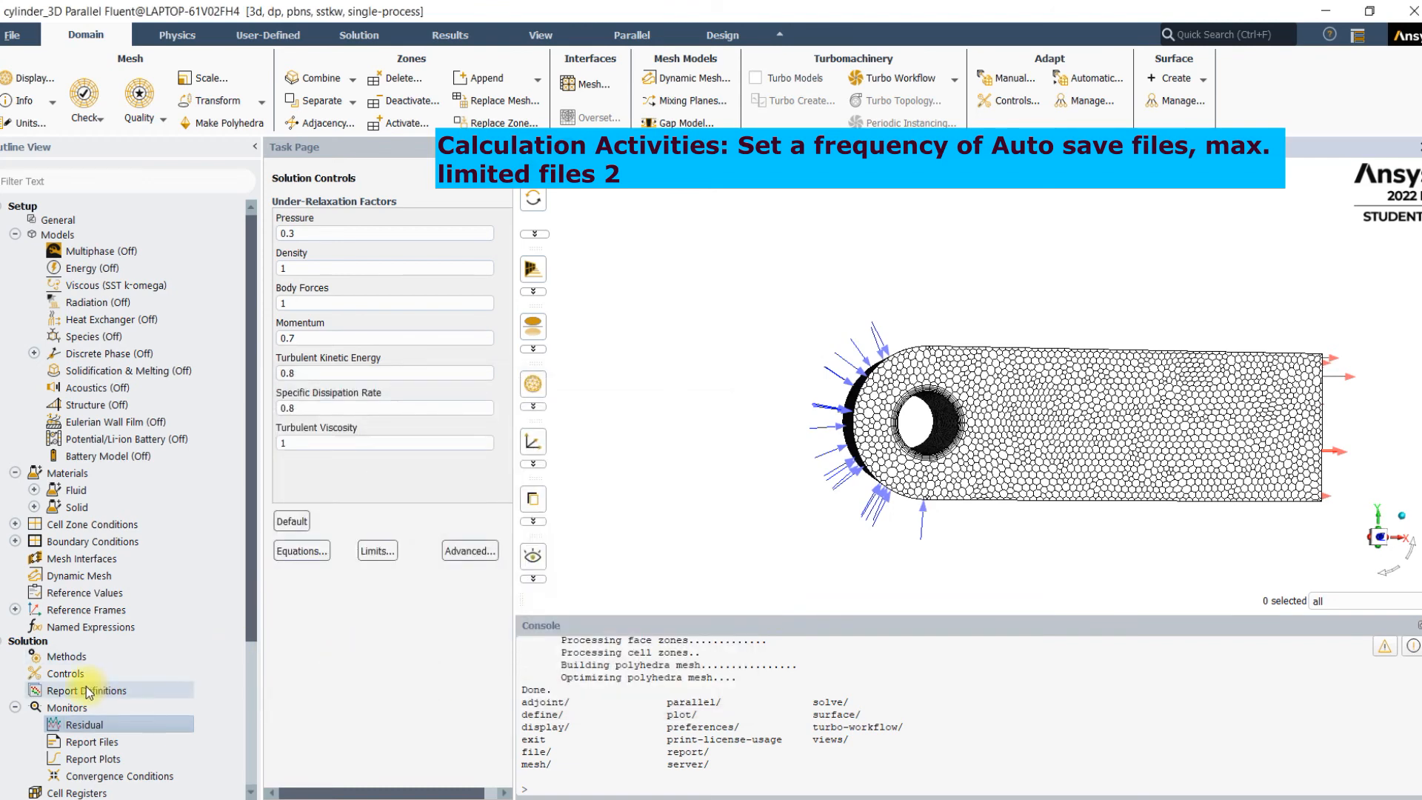
# Step: Initialize the solution with Standard Initialization, keeping the reference frame relative to the cell zone
pyautogui.scroll(-3, 85, 696)
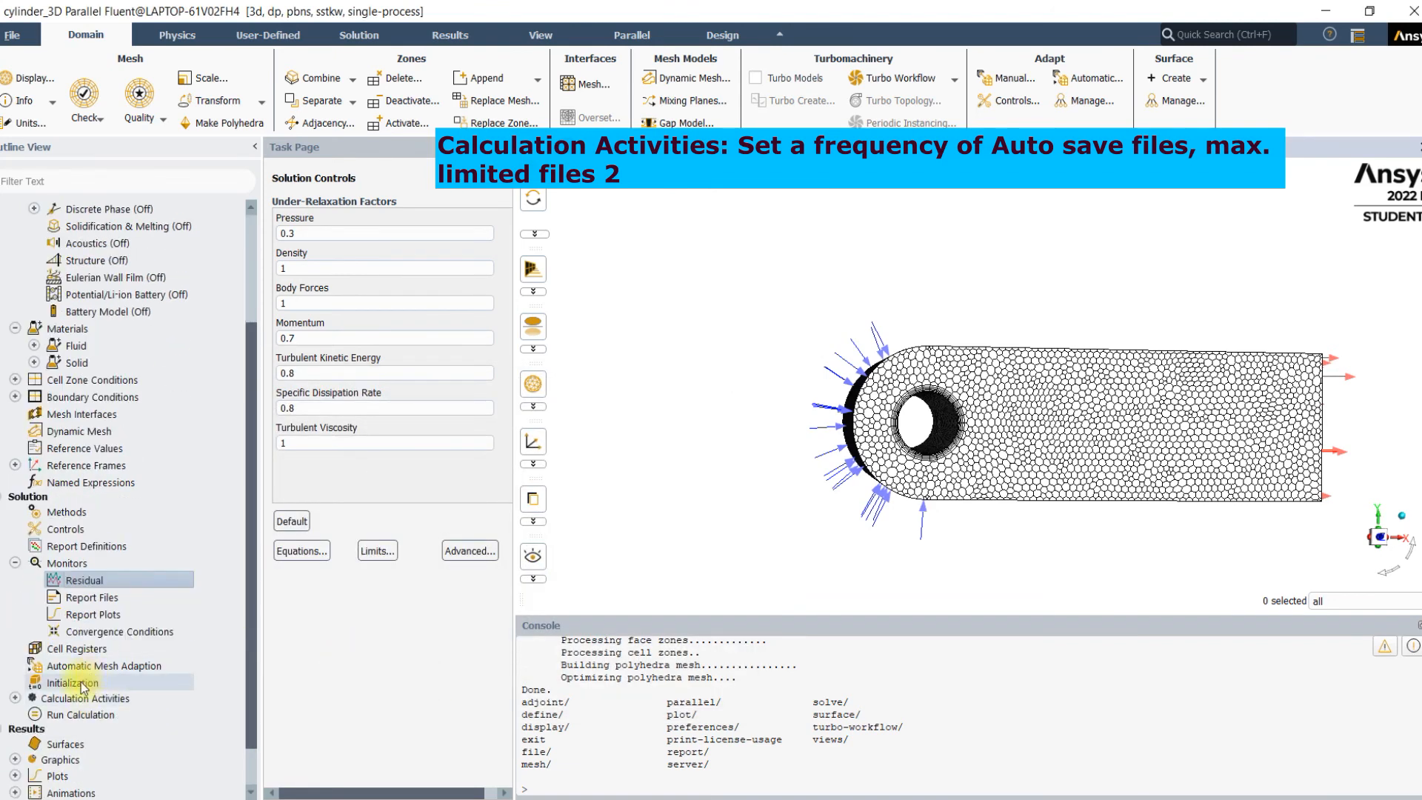
pyautogui.click(89, 685)
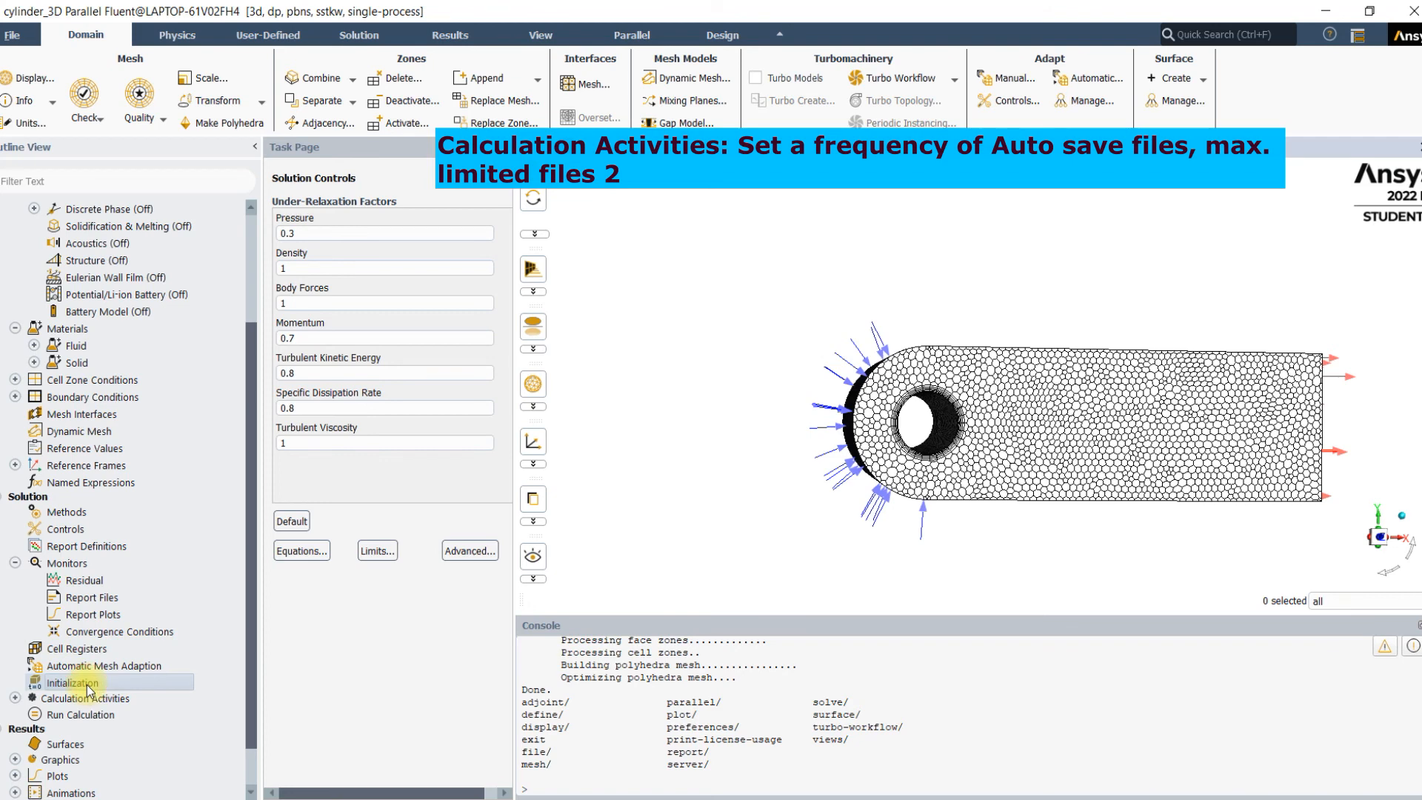
pyautogui.click(326, 237)
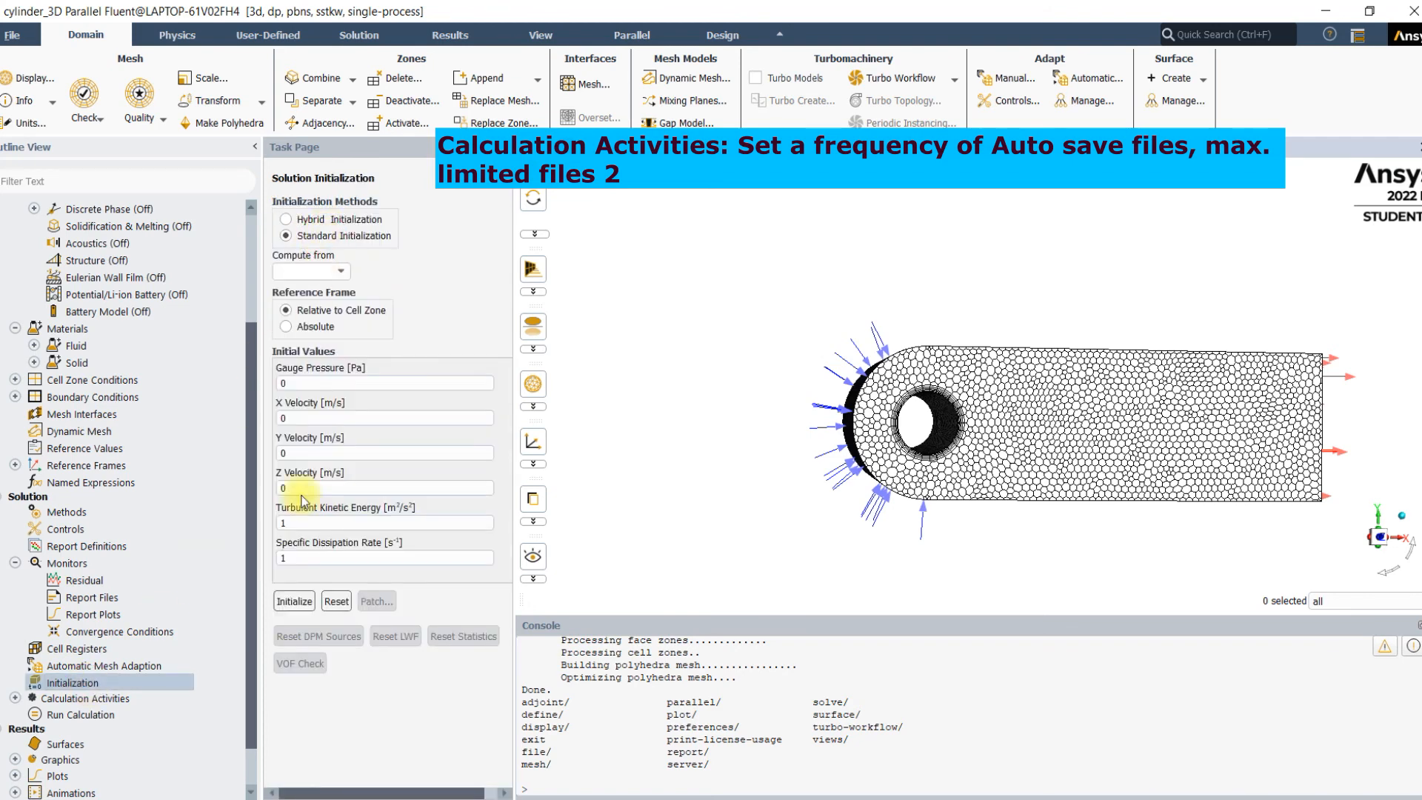
pyautogui.click(292, 602)
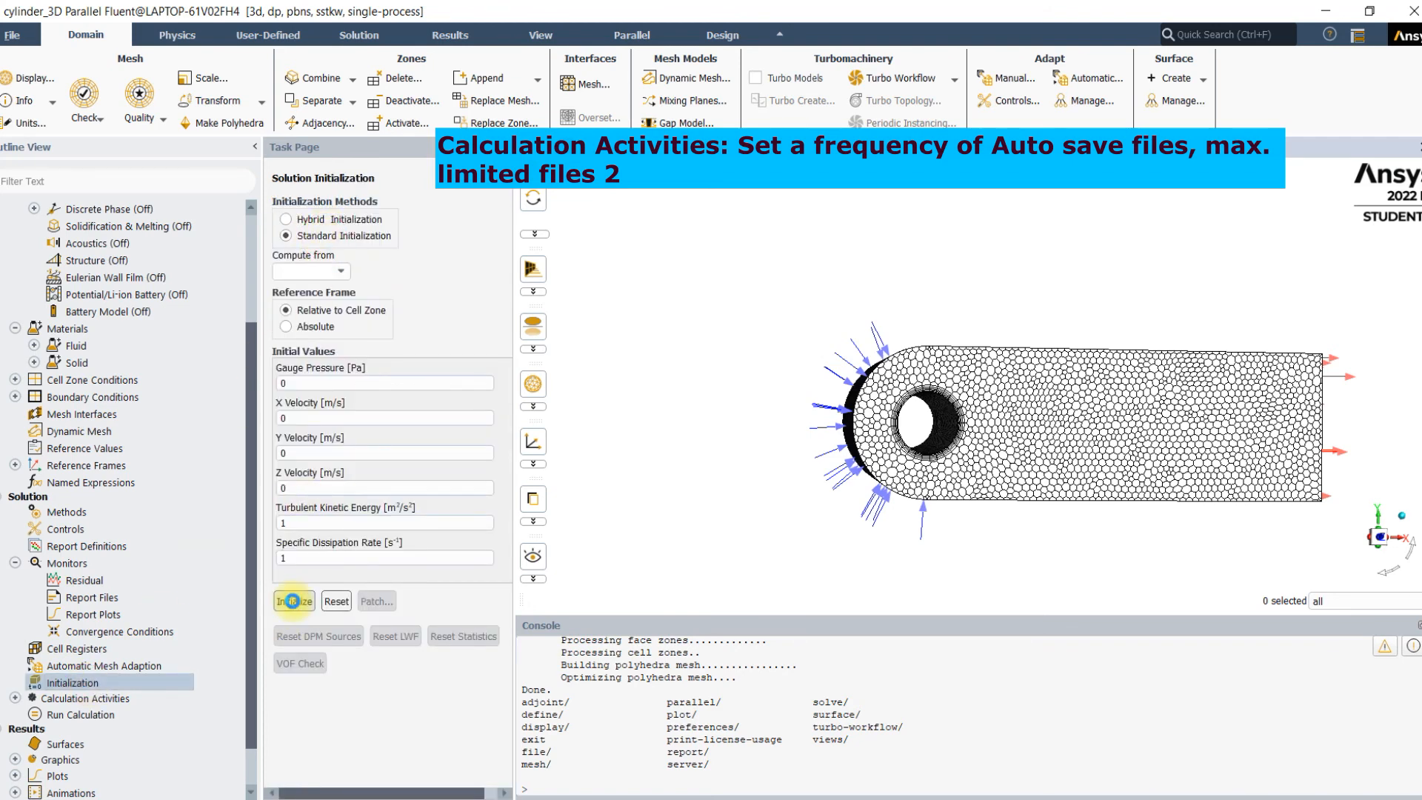
# Step: Set autosave to write a data file every 500 iterations under the file name cylinder_3D_turb
pyautogui.doubleClick(111, 698)
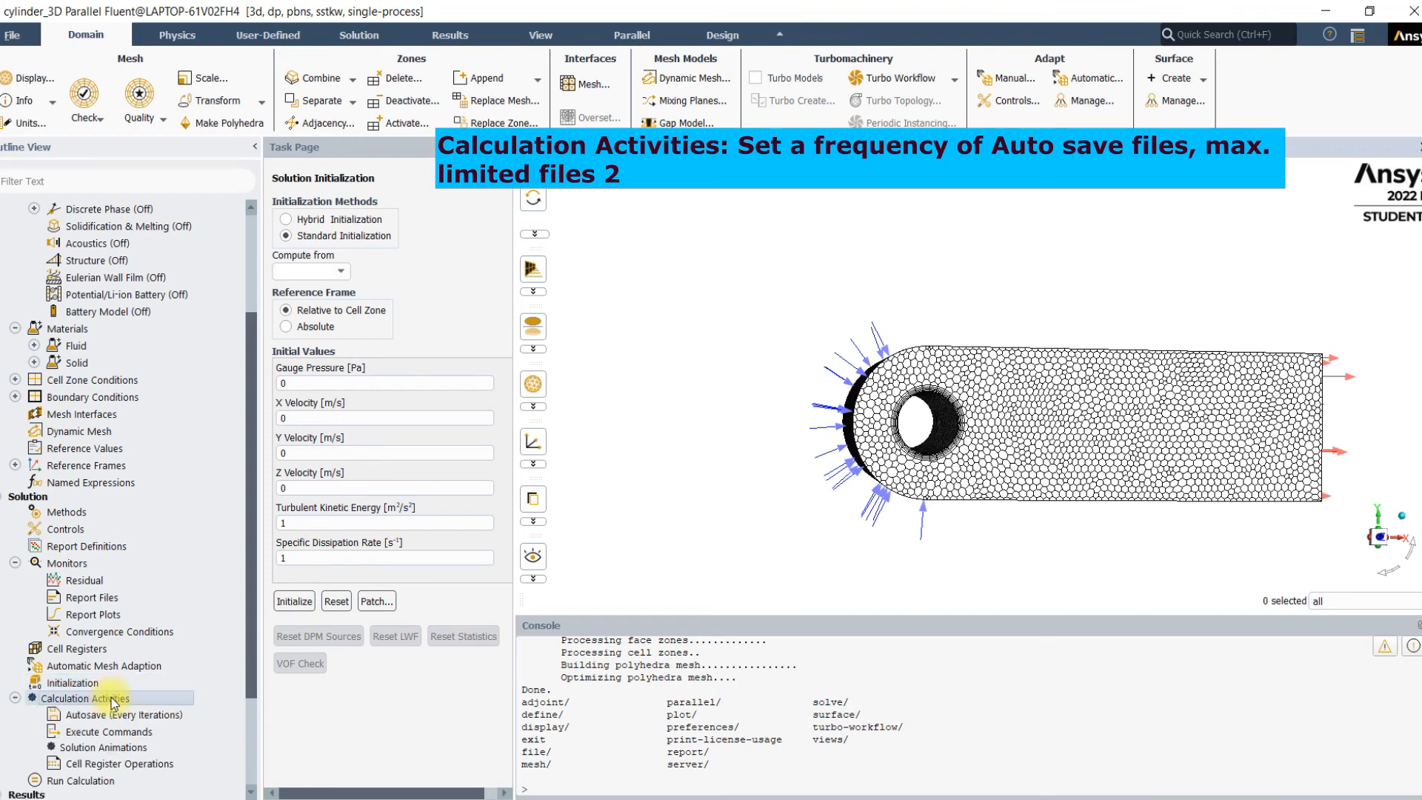
pyautogui.click(412, 215)
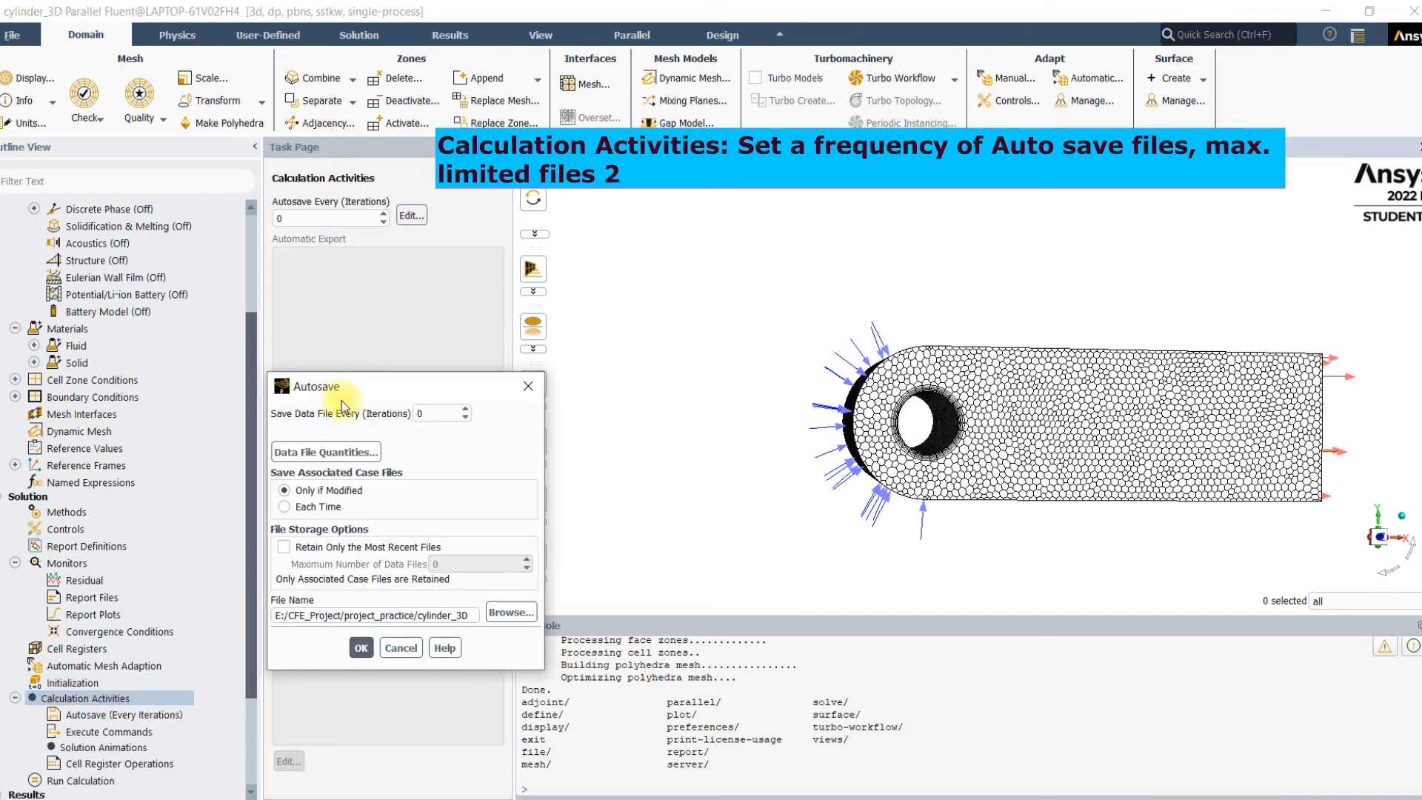
pyautogui.write('500')
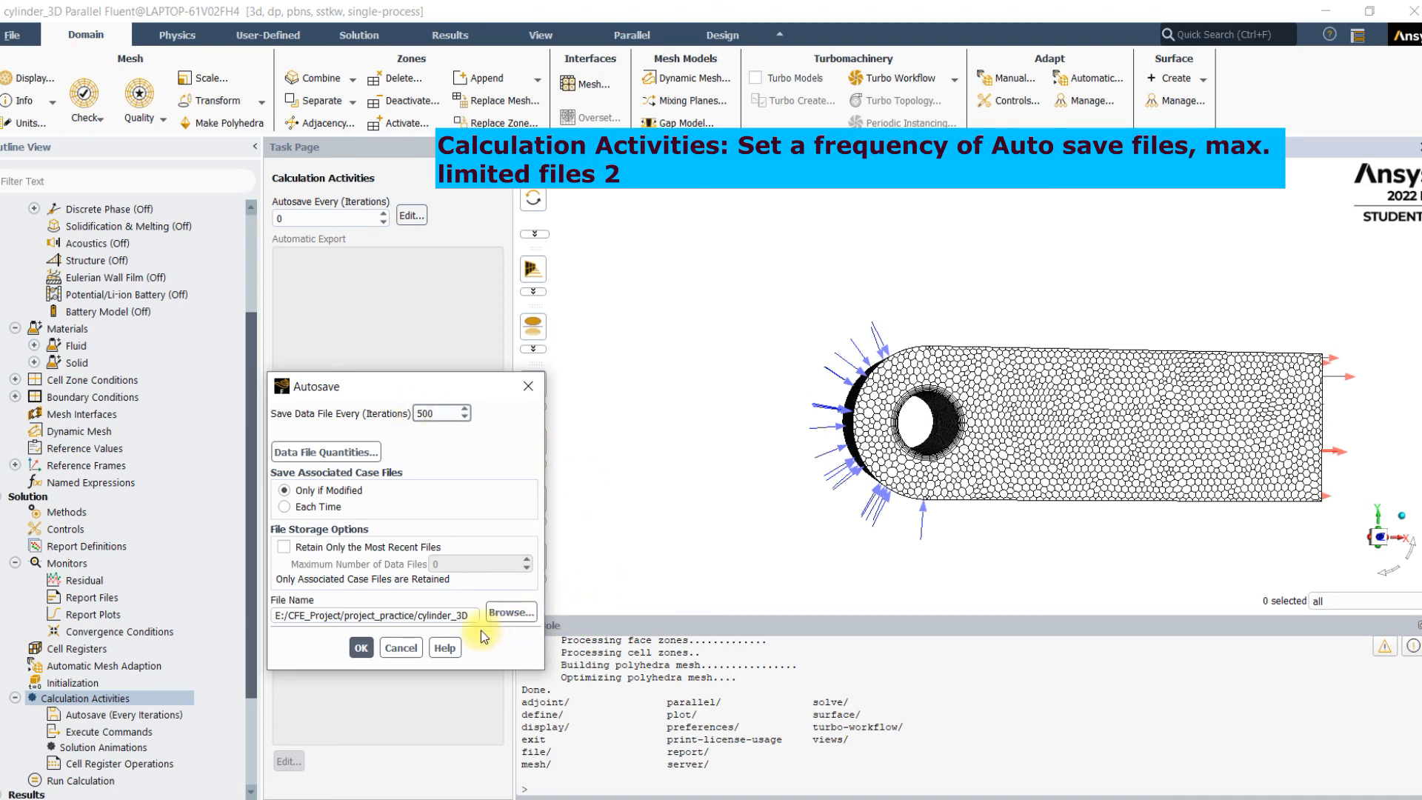
pyautogui.moveTo(418, 618); pyautogui.dragTo(198, 602)
pyautogui.press('BackSpace')
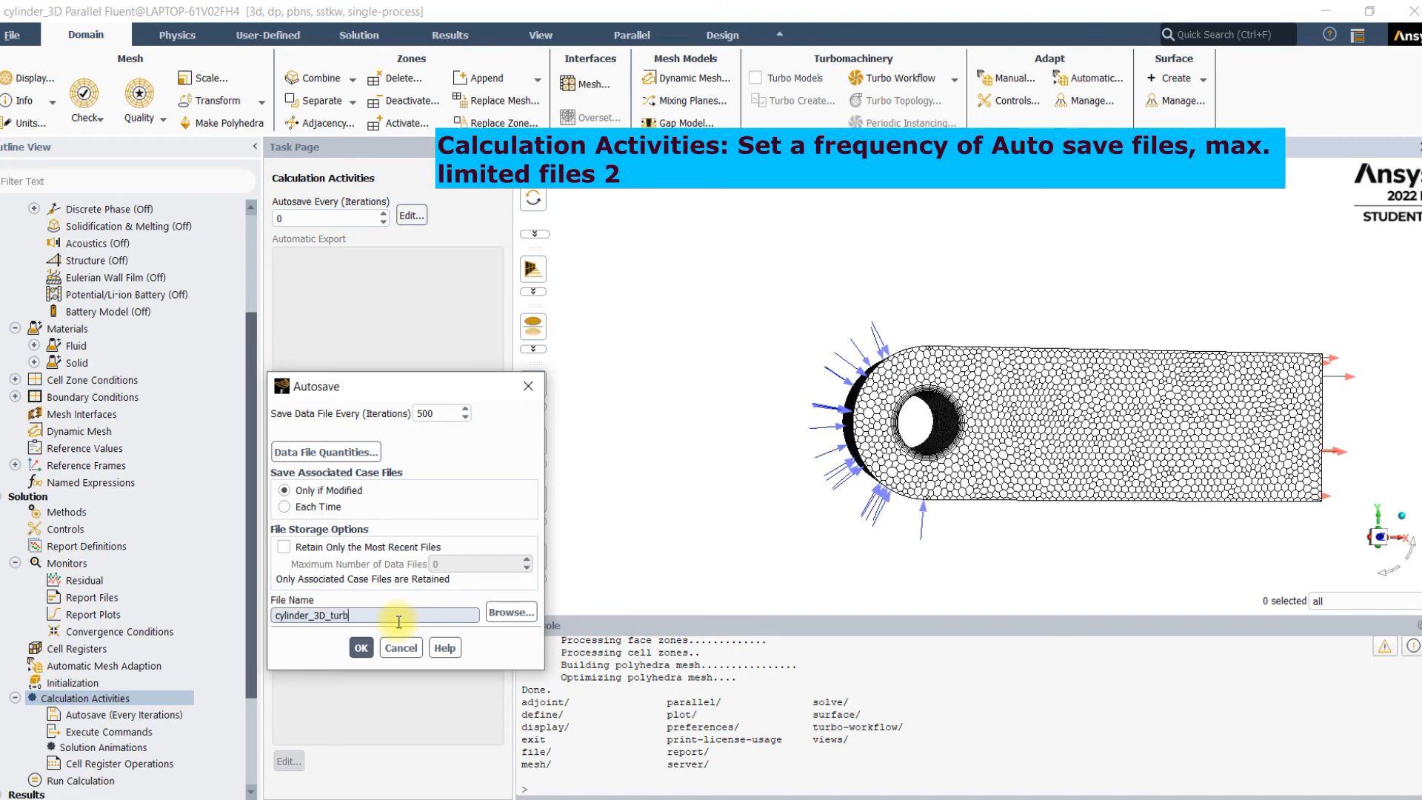
# Step: Retain only the most recent autosave files with a maximum of 2 data files, and accept the autosave settings
pyautogui.click(329, 548)
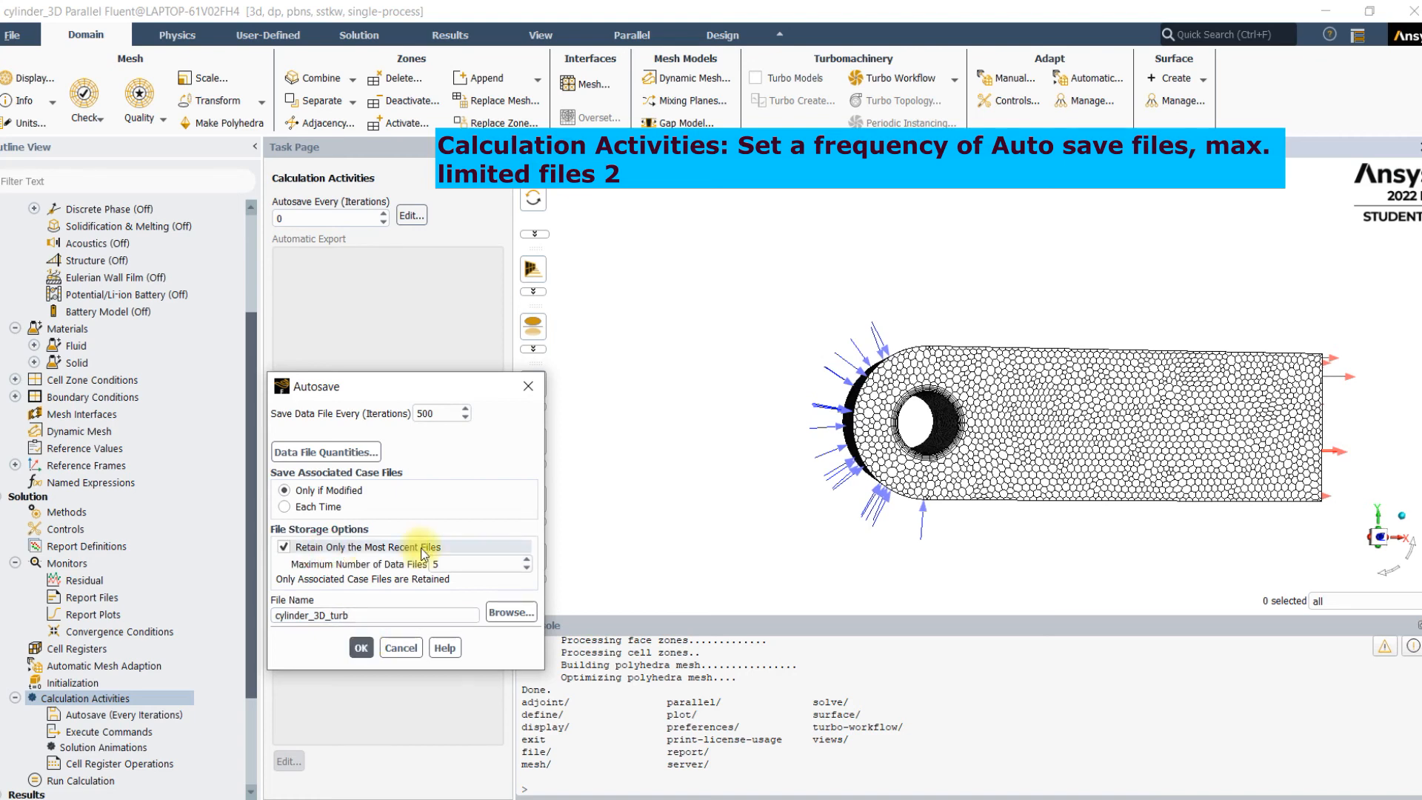
pyautogui.moveTo(444, 563); pyautogui.dragTo(422, 565)
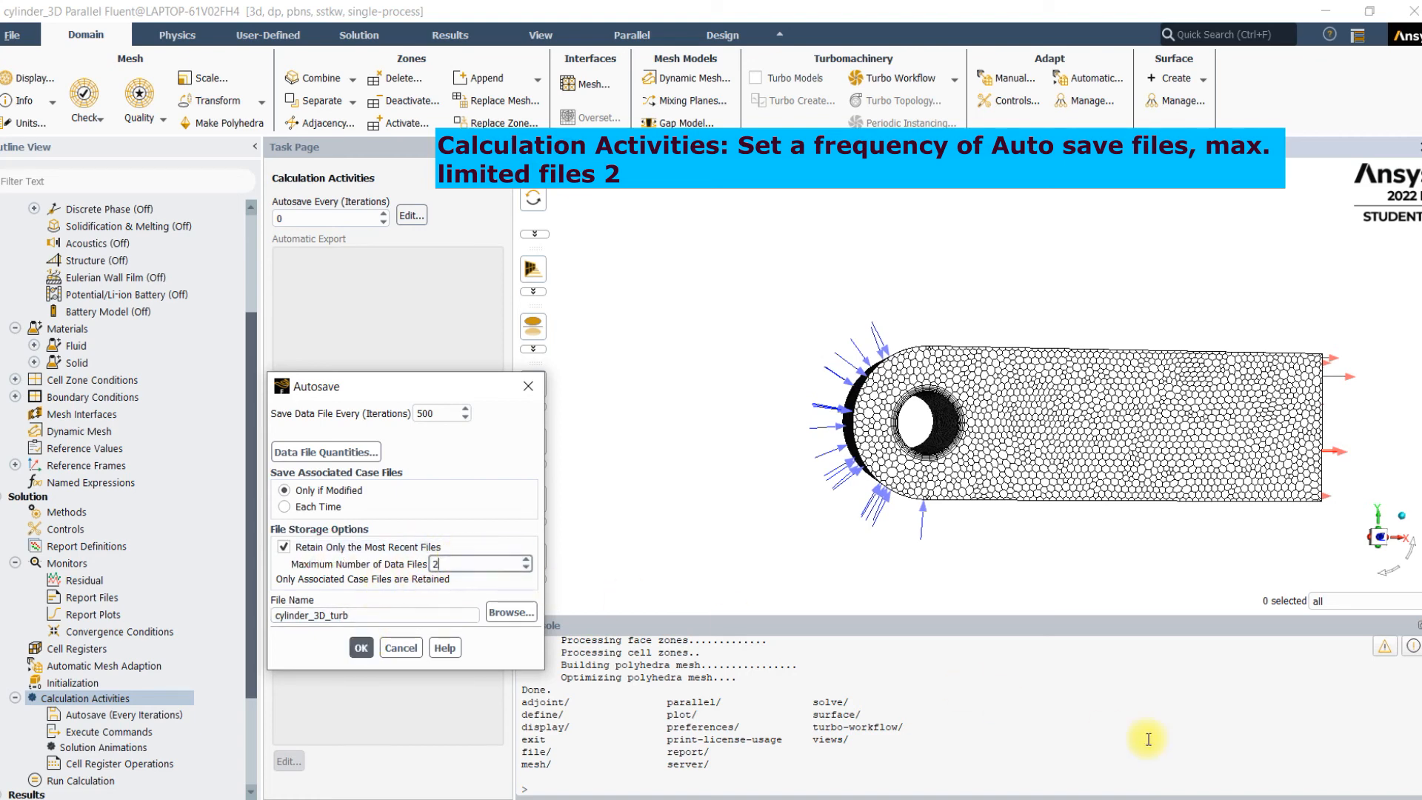
pyautogui.click(1283, 786)
pyautogui.moveTo(534, 549)
pyautogui.mouseDown()
pyautogui.moveTo(431, 582)
pyautogui.moveTo(473, 541)
pyautogui.mouseUp()
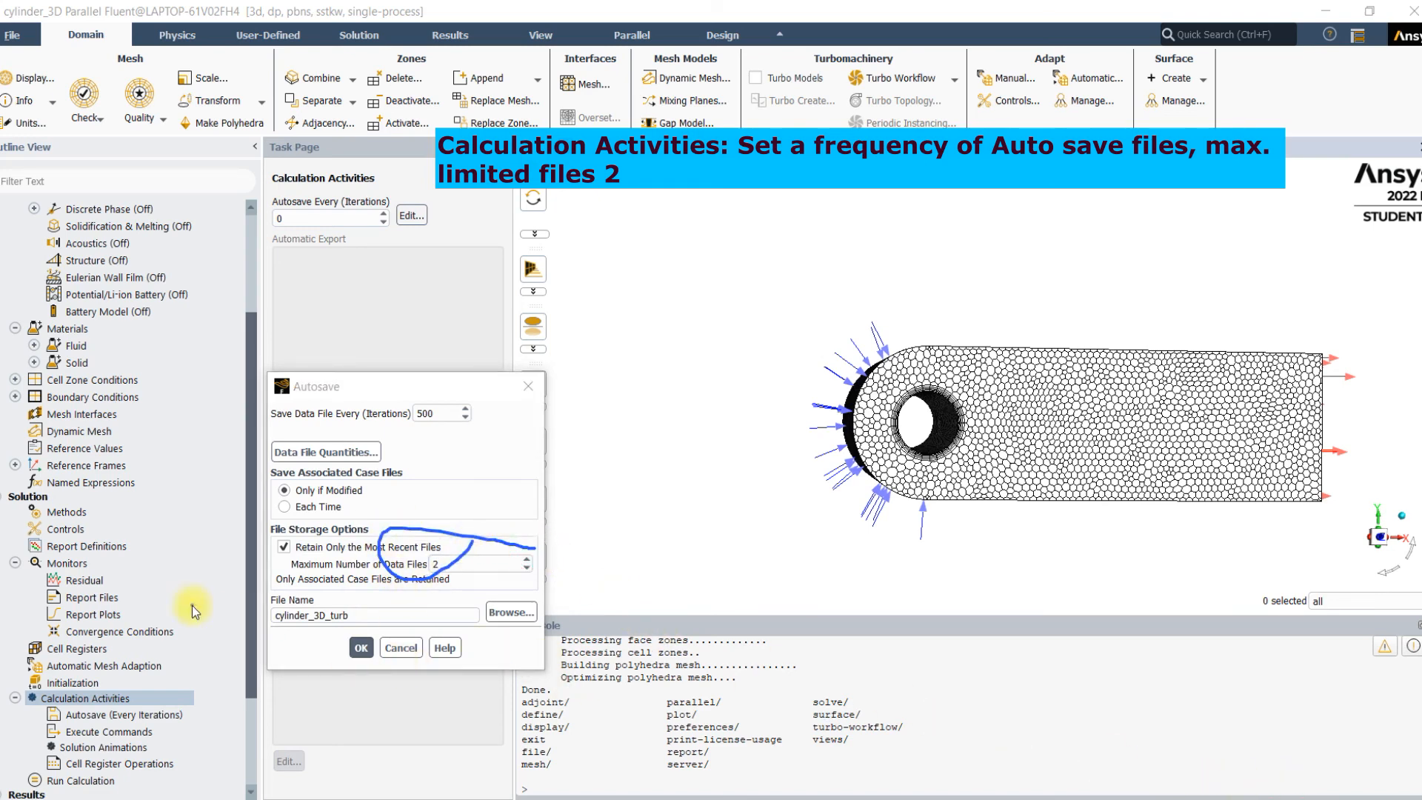
pyautogui.click(1284, 791)
pyautogui.click(360, 650)
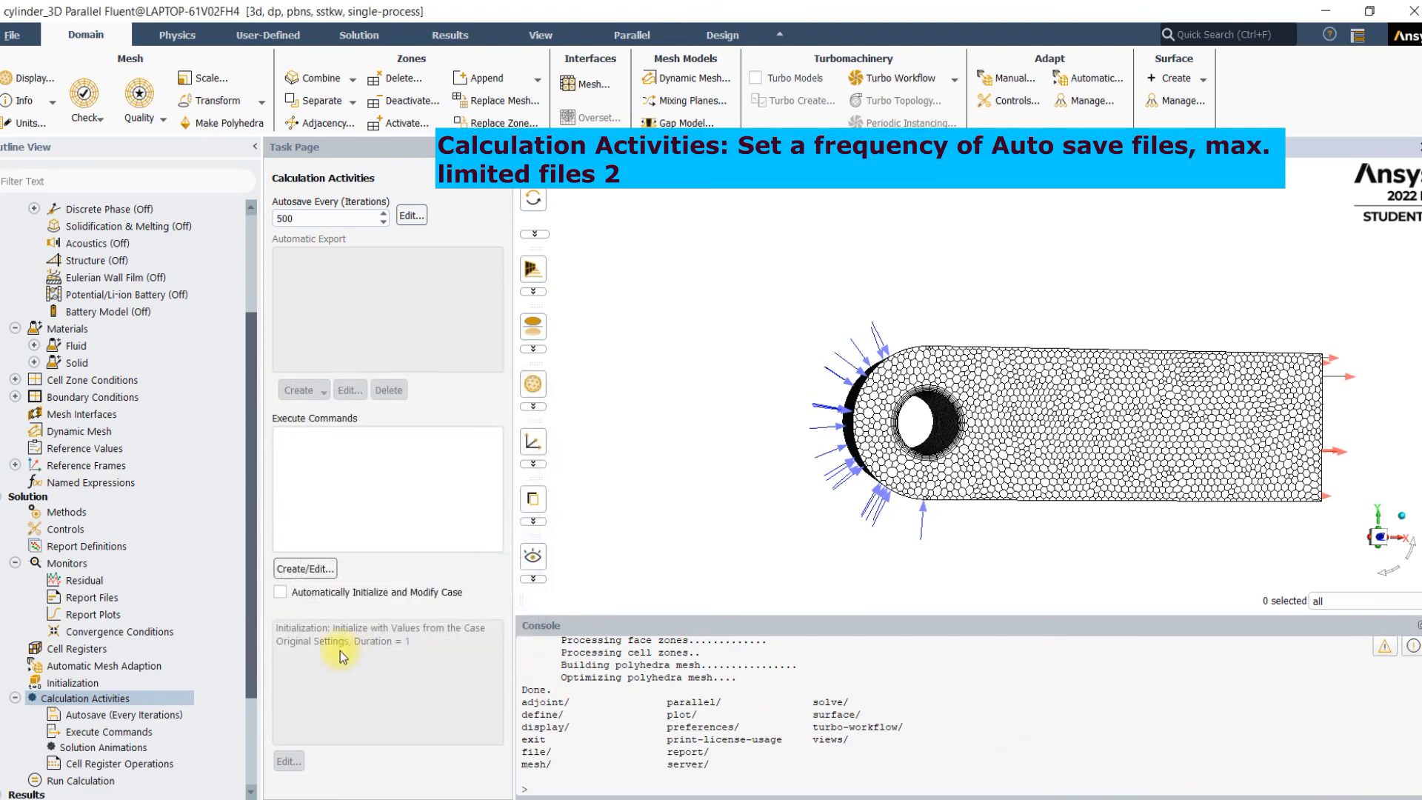
# Step: Write the case file as cylinder_3D_run1.cas in the project_practice folder
pyautogui.scroll(-3, 89, 667)
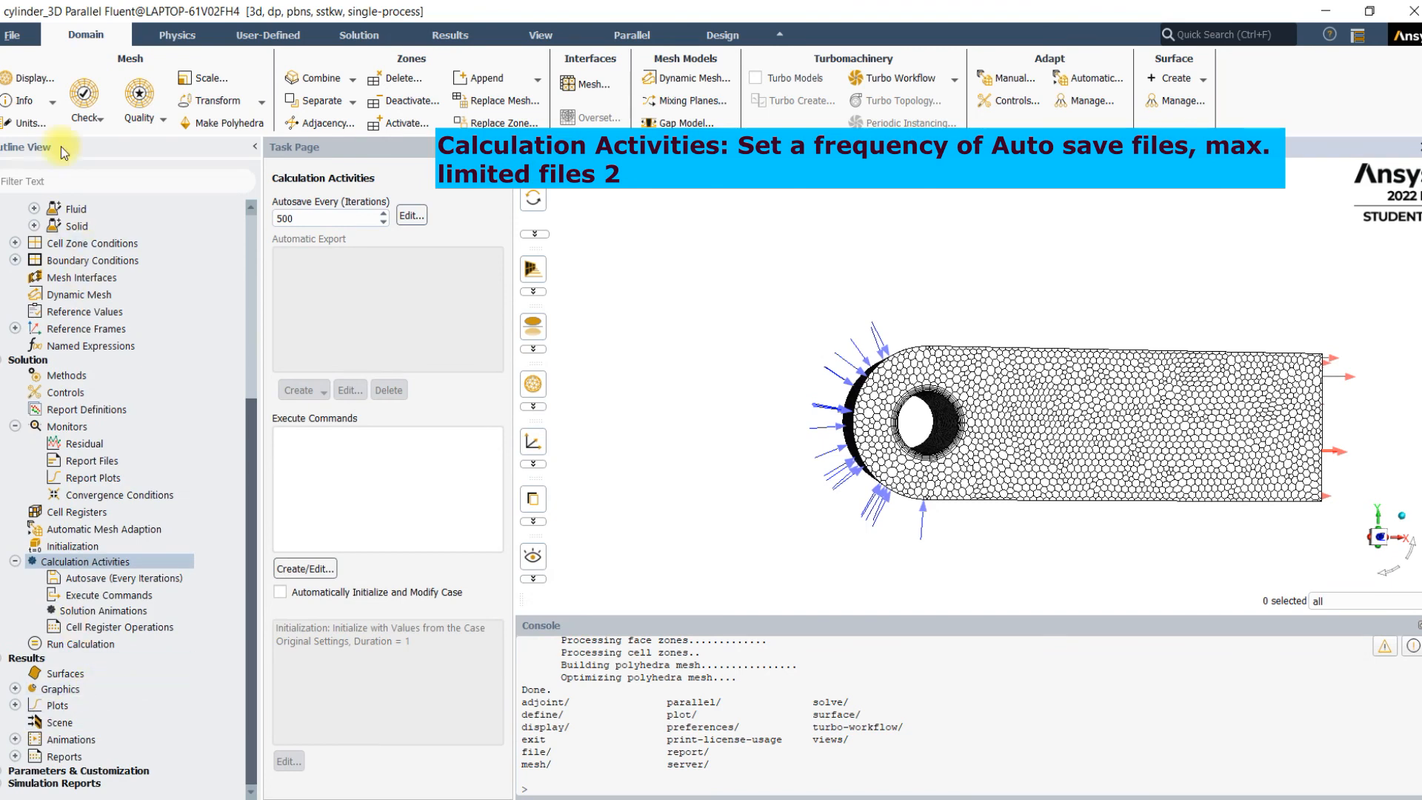
pyautogui.click(11, 35)
pyautogui.moveTo(14, 60)
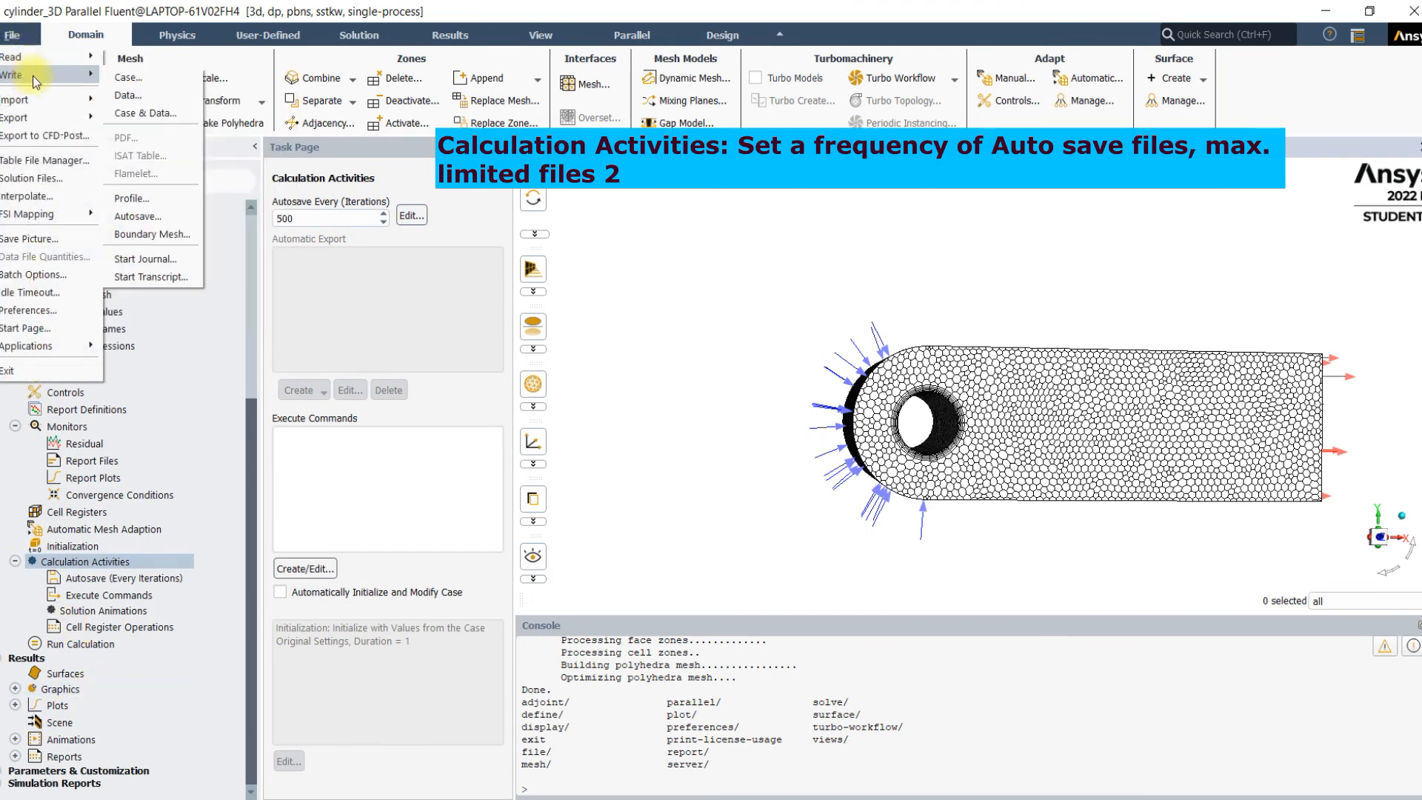
pyautogui.click(129, 77)
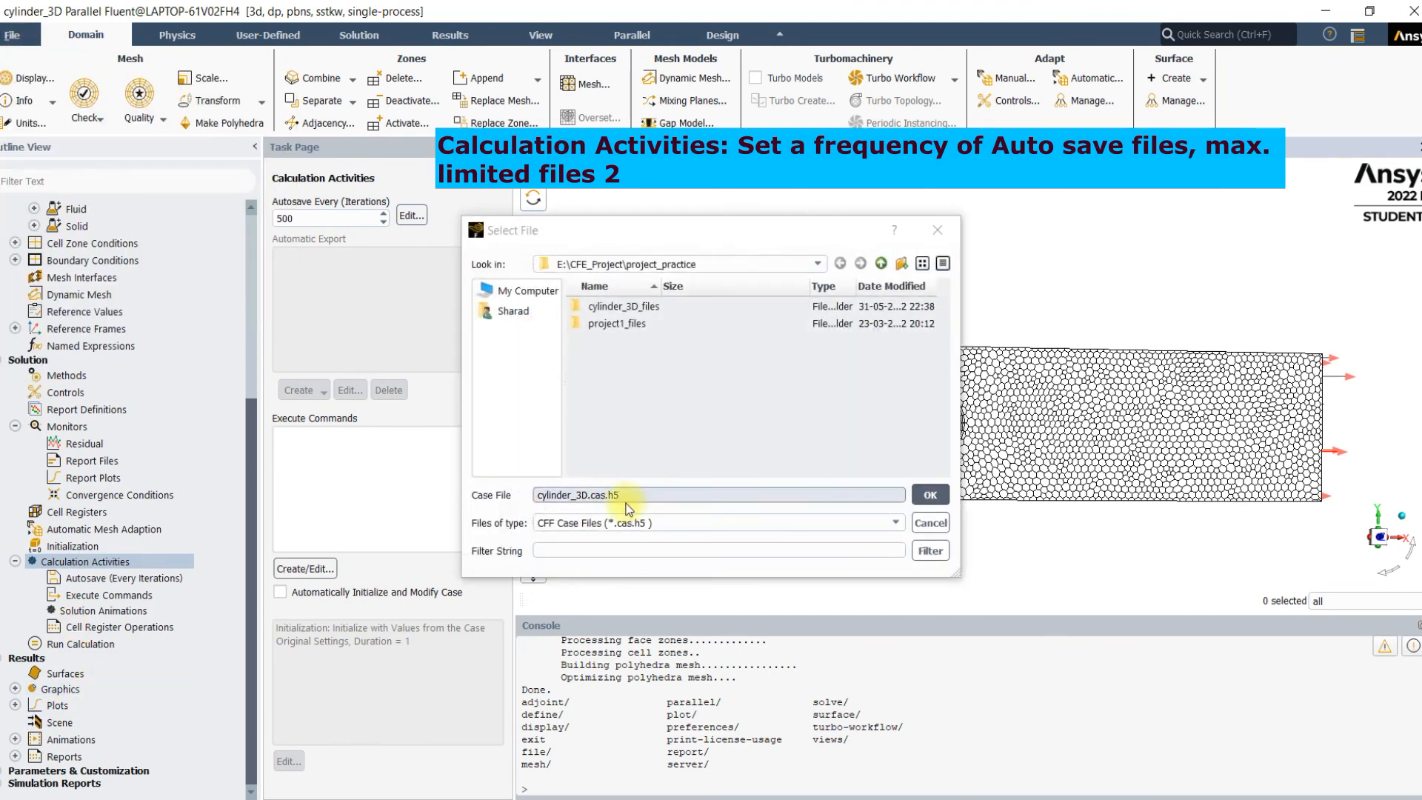
pyautogui.click(587, 497)
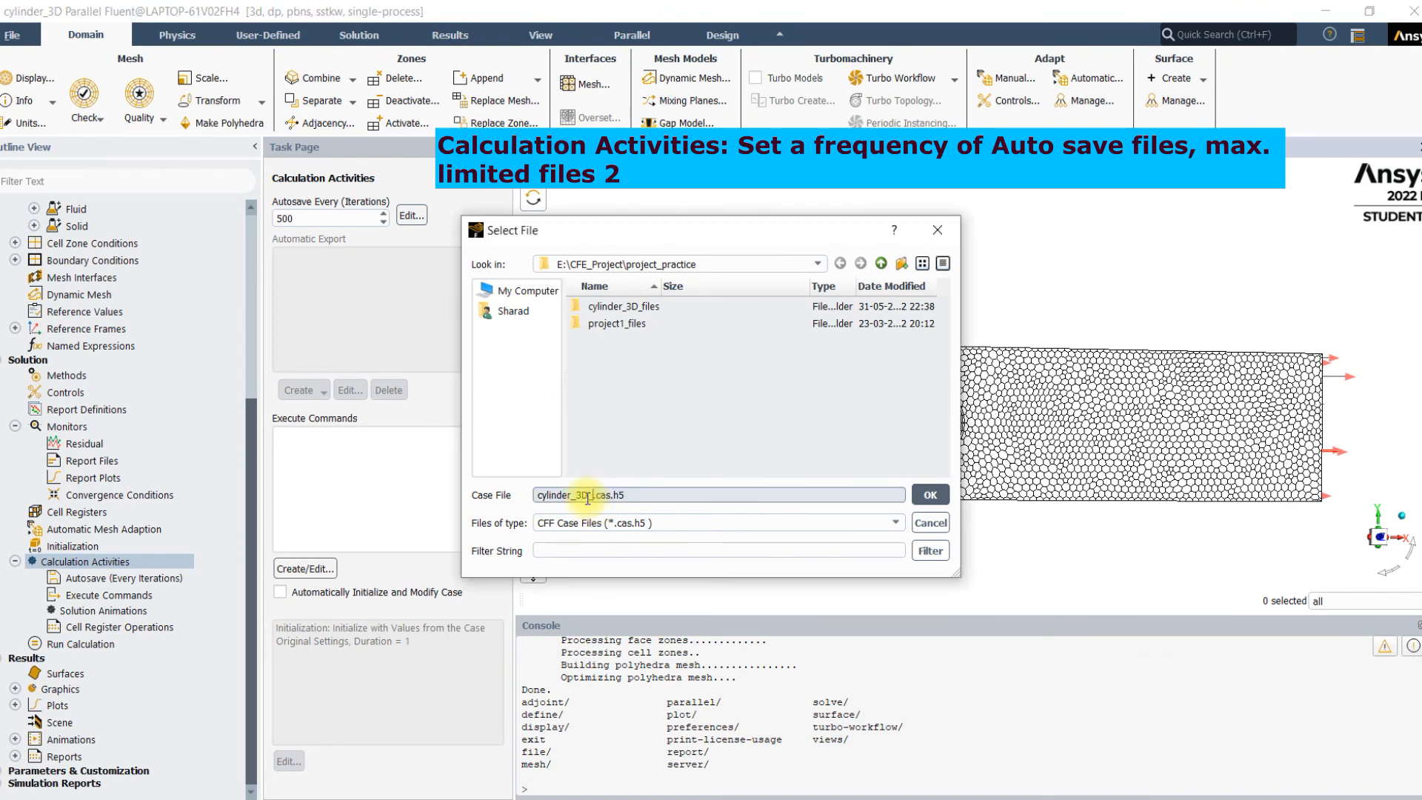
pyautogui.press('Return')
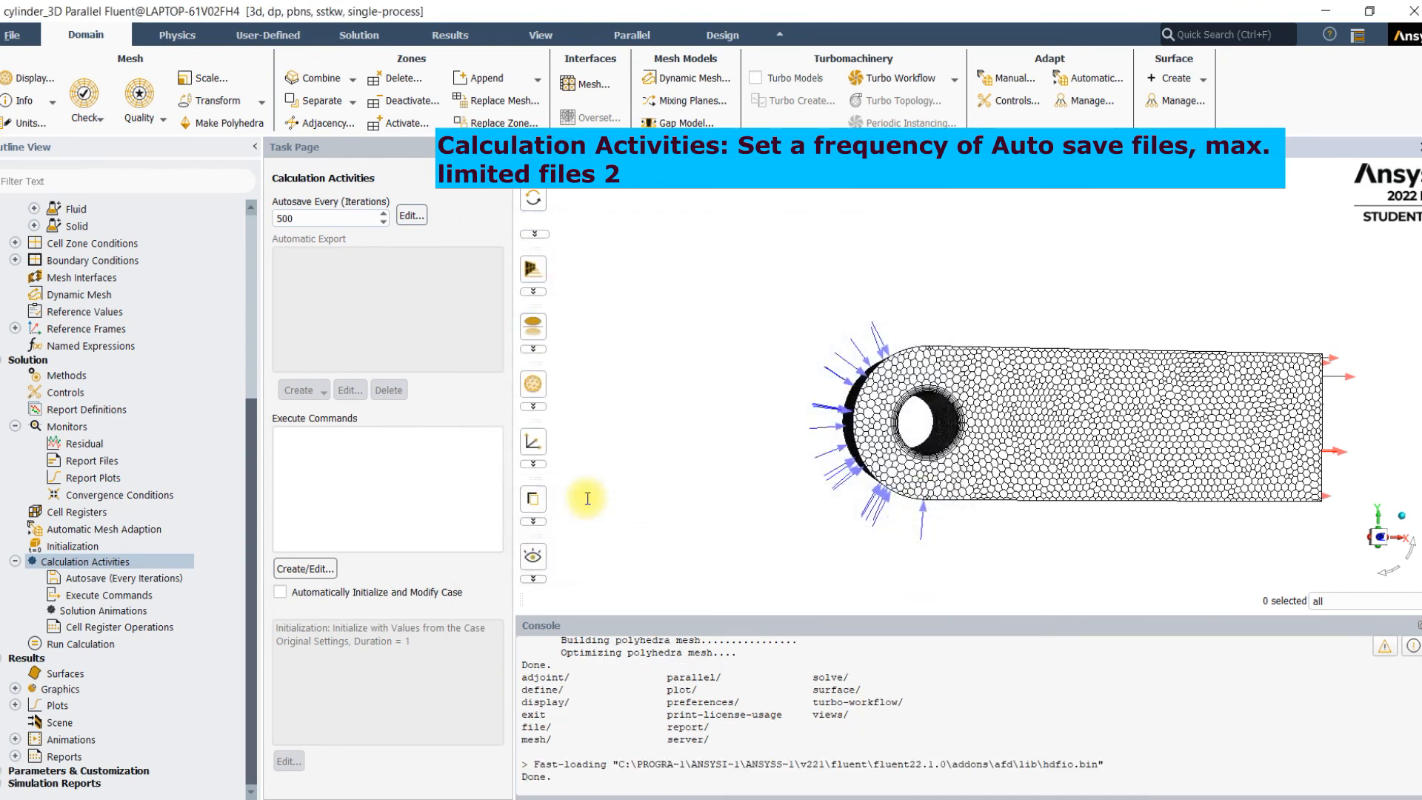
# Step: Set the number of iterations to 6000 and start the calculation
pyautogui.moveTo(731, 433); pyautogui.dragTo(737, 493)
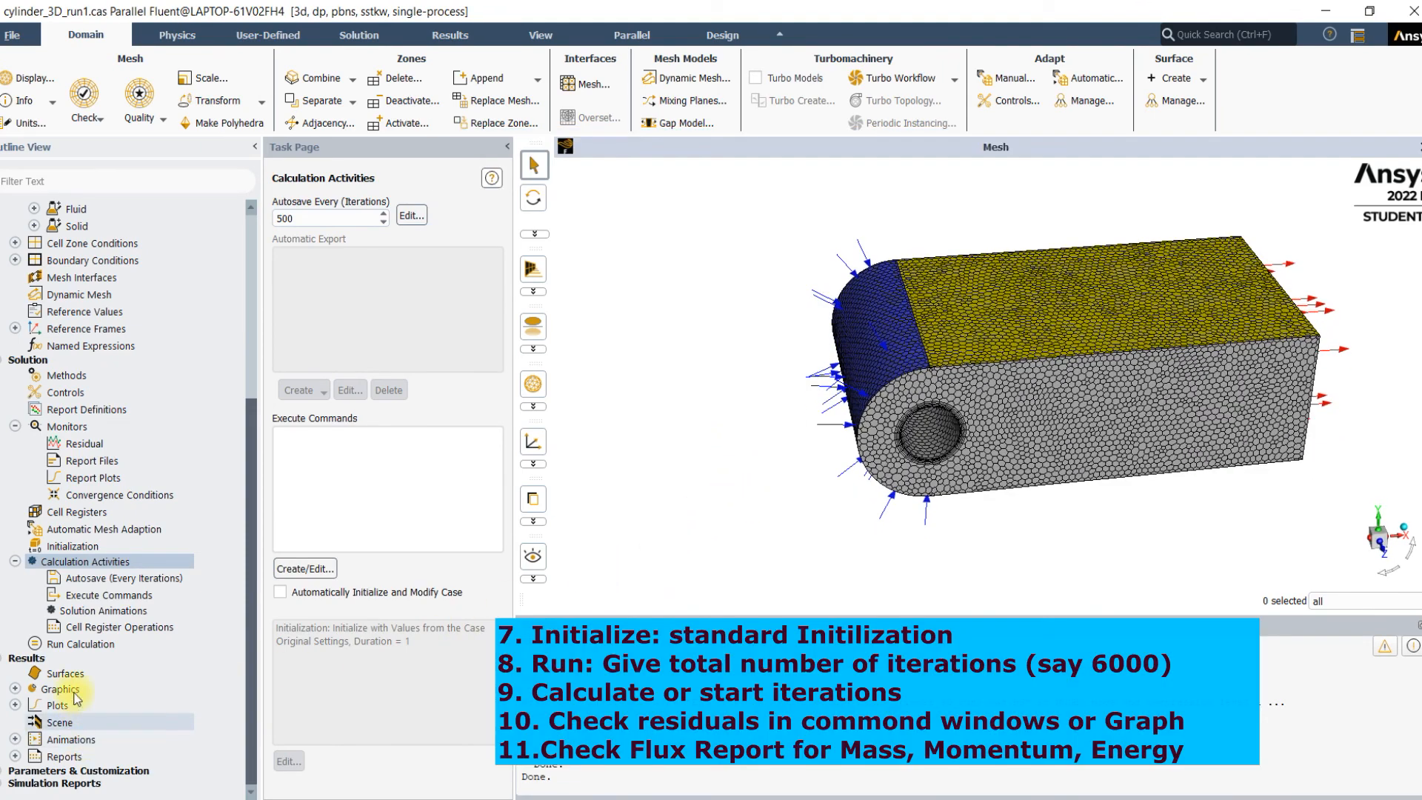
pyautogui.click(85, 649)
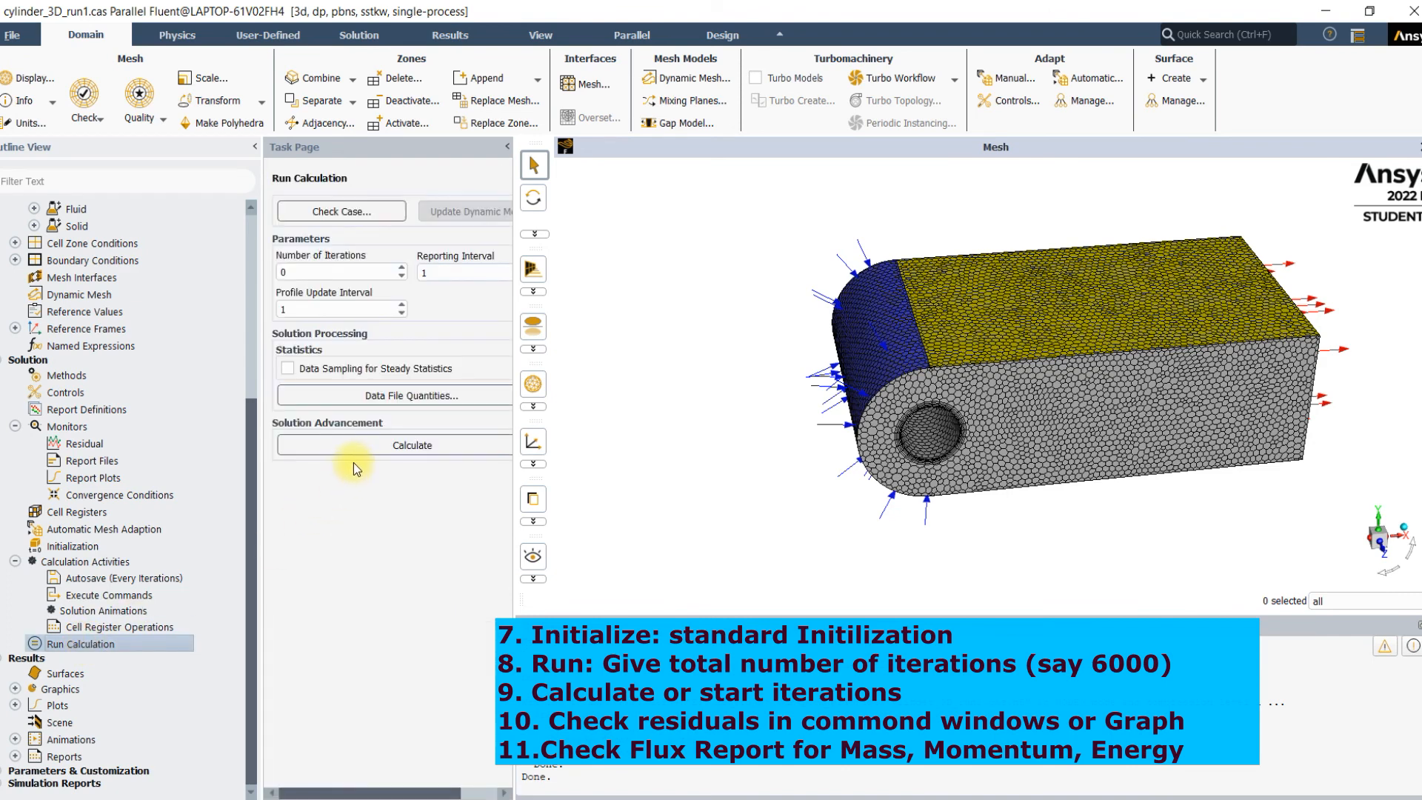
pyautogui.doubleClick(311, 273)
pyautogui.write('6000')
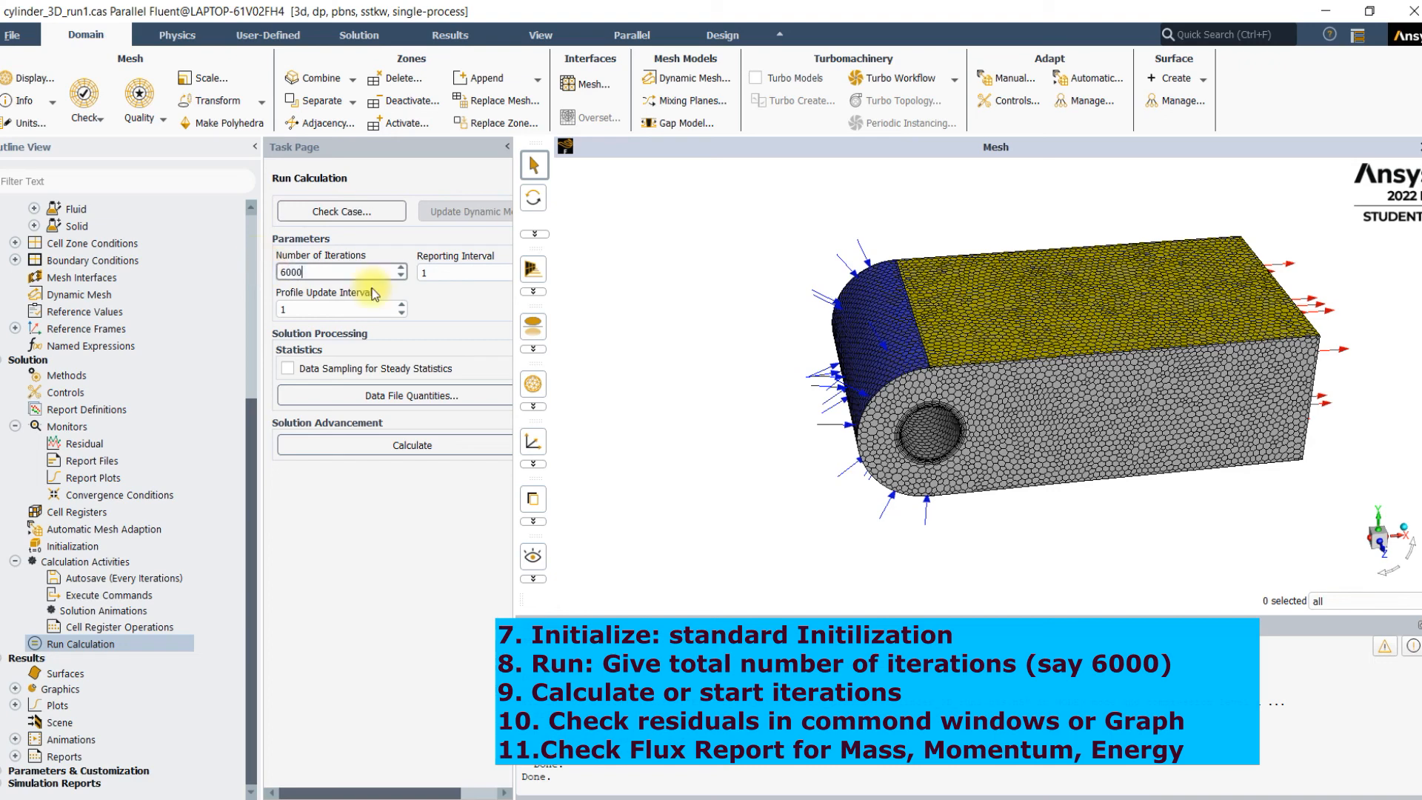
pyautogui.click(381, 450)
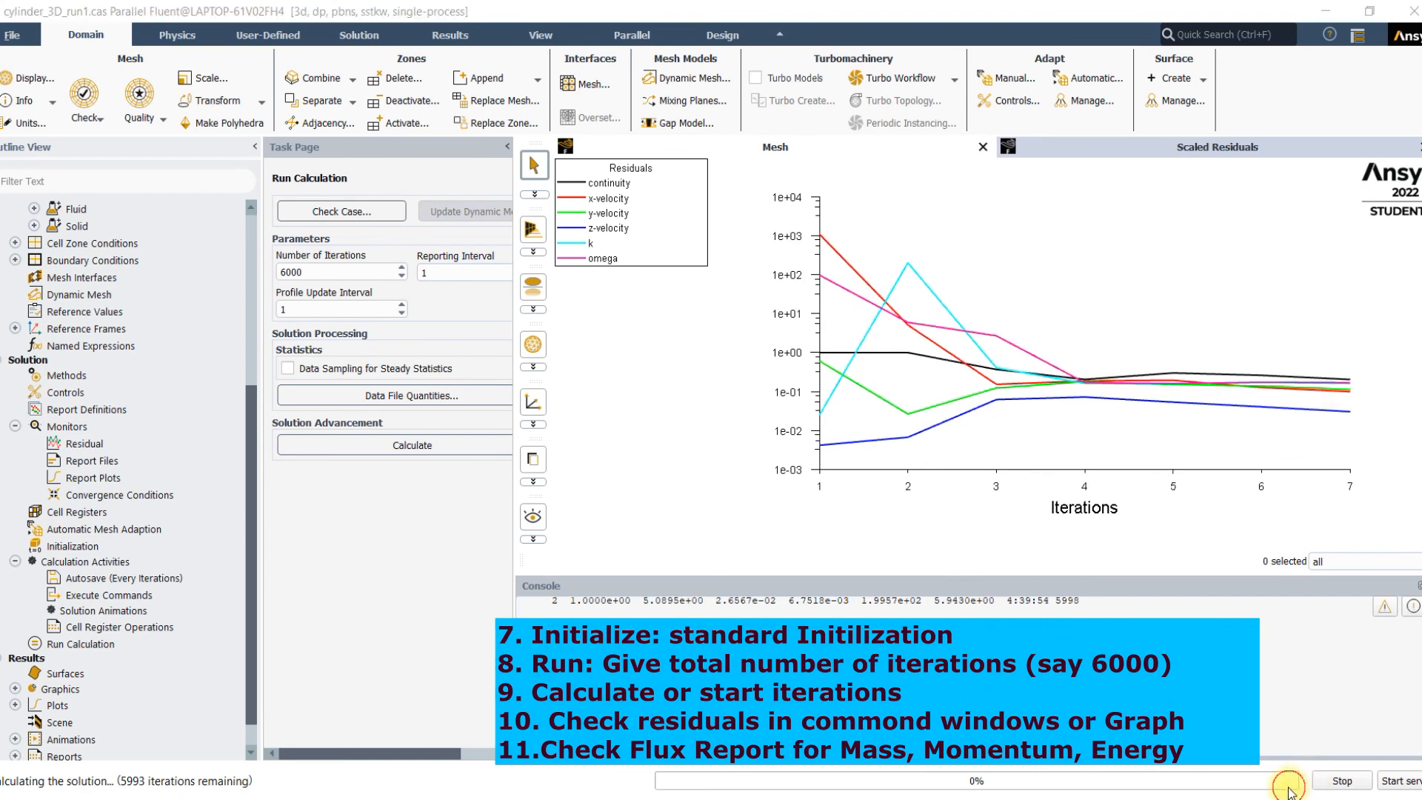
# Step: Examine the scaled residual curves for continuity, velocities, k and omega while the solution iterates
pyautogui.moveTo(641, 181)
pyautogui.mouseDown()
pyautogui.moveTo(669, 183)
pyautogui.moveTo(637, 212)
pyautogui.moveTo(637, 246)
pyautogui.moveTo(678, 202)
pyautogui.moveTo(703, 222)
pyautogui.mouseUp()
pyautogui.moveTo(671, 254)
pyautogui.mouseDown()
pyautogui.moveTo(703, 243)
pyautogui.moveTo(643, 301)
pyautogui.mouseUp()
pyautogui.moveTo(601, 350)
pyautogui.mouseDown()
pyautogui.moveTo(602, 371)
pyautogui.moveTo(688, 389)
pyautogui.mouseUp()
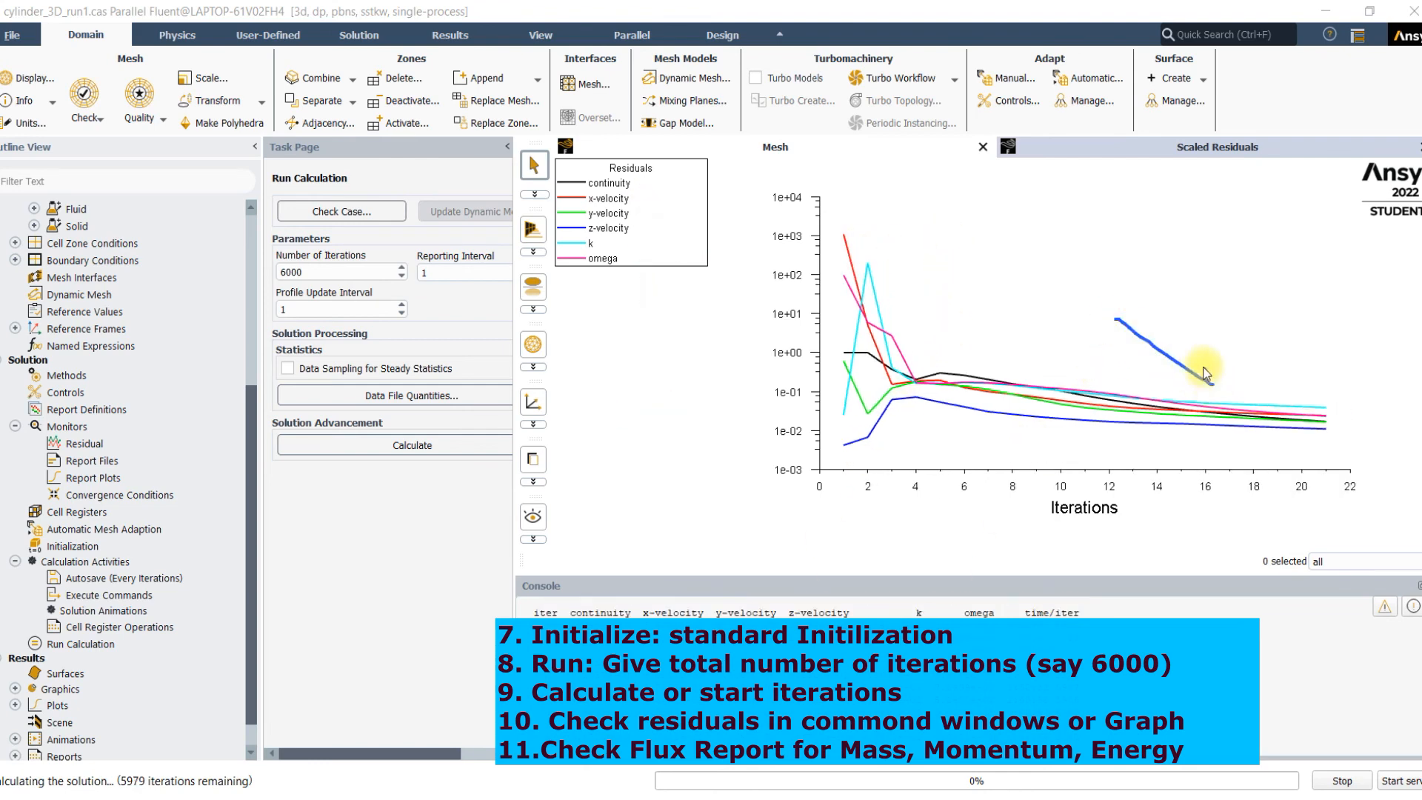
pyautogui.moveTo(1132, 353); pyautogui.dragTo(1247, 423)
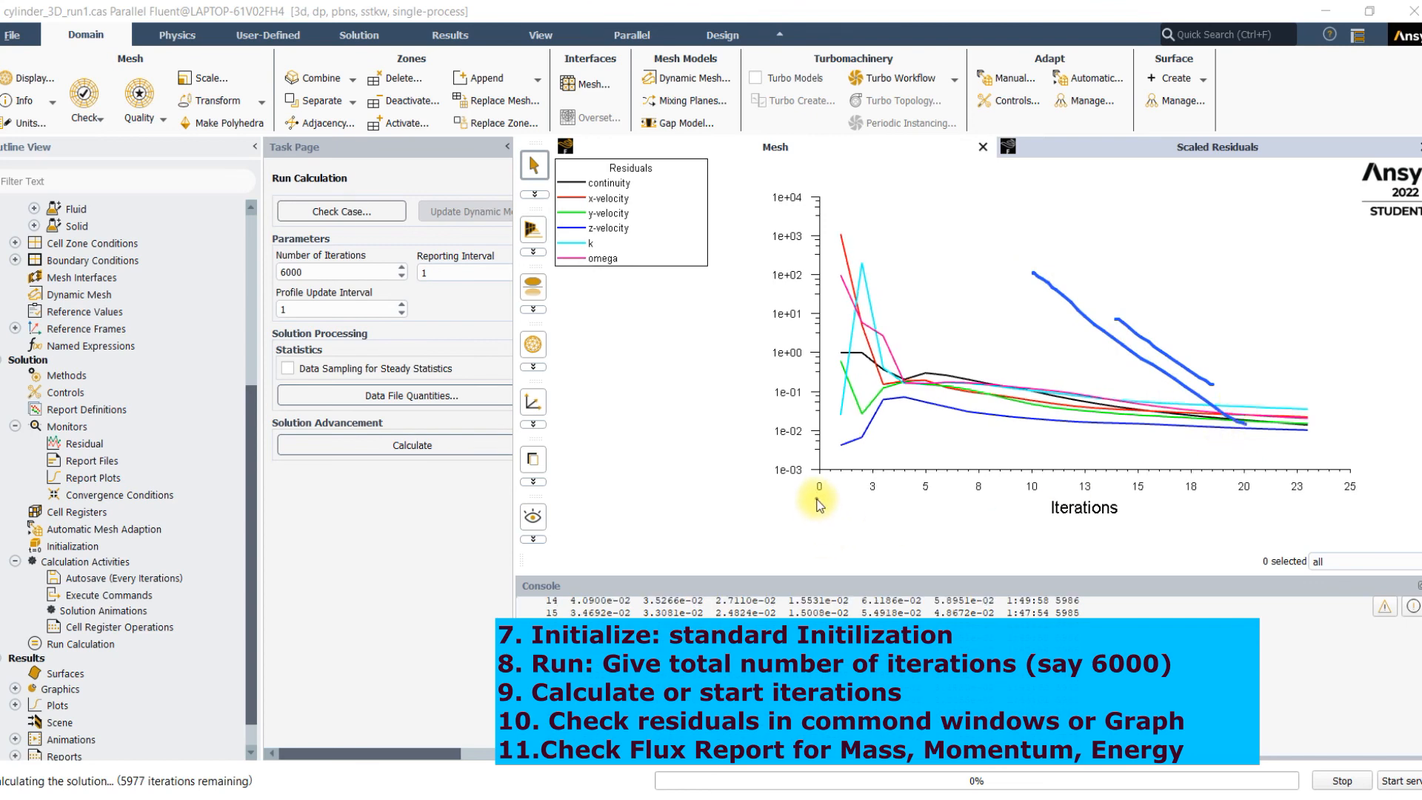
pyautogui.moveTo(754, 483)
pyautogui.mouseDown()
pyautogui.moveTo(756, 526)
pyautogui.moveTo(798, 482)
pyautogui.mouseUp()
pyautogui.moveTo(903, 443)
pyautogui.mouseDown()
pyautogui.moveTo(879, 466)
pyautogui.moveTo(893, 504)
pyautogui.mouseUp()
pyautogui.moveTo(885, 417)
pyautogui.mouseDown()
pyautogui.moveTo(654, 474)
pyautogui.moveTo(985, 560)
pyautogui.mouseUp()
pyautogui.moveTo(975, 258); pyautogui.dragTo(1100, 410)
pyautogui.moveTo(1010, 444)
pyautogui.mouseDown()
pyautogui.moveTo(1013, 511)
pyautogui.moveTo(1086, 457)
pyautogui.moveTo(1186, 482)
pyautogui.moveTo(1192, 519)
pyautogui.mouseUp()
pyautogui.moveTo(1081, 552); pyautogui.dragTo(1210, 551)
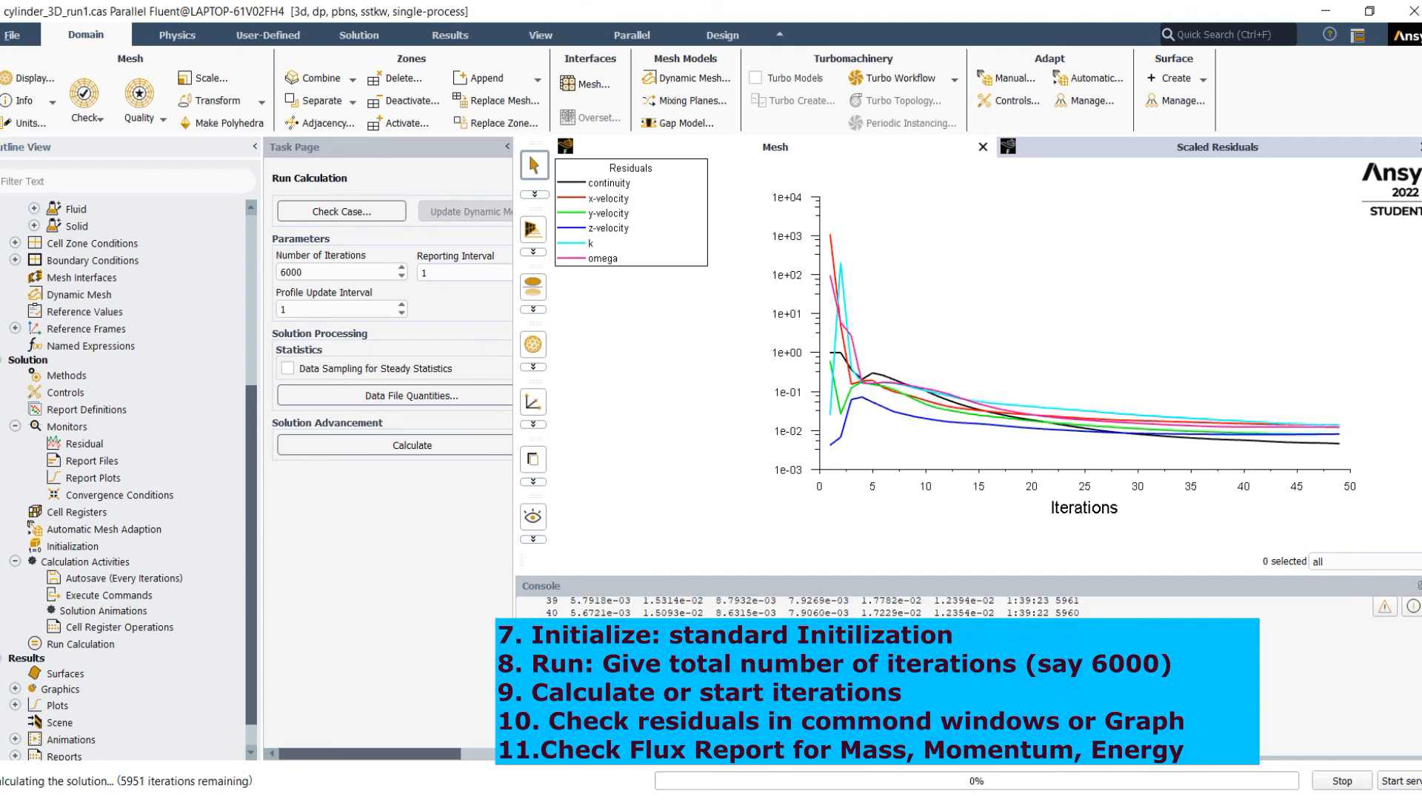
pyautogui.click(14, 689)
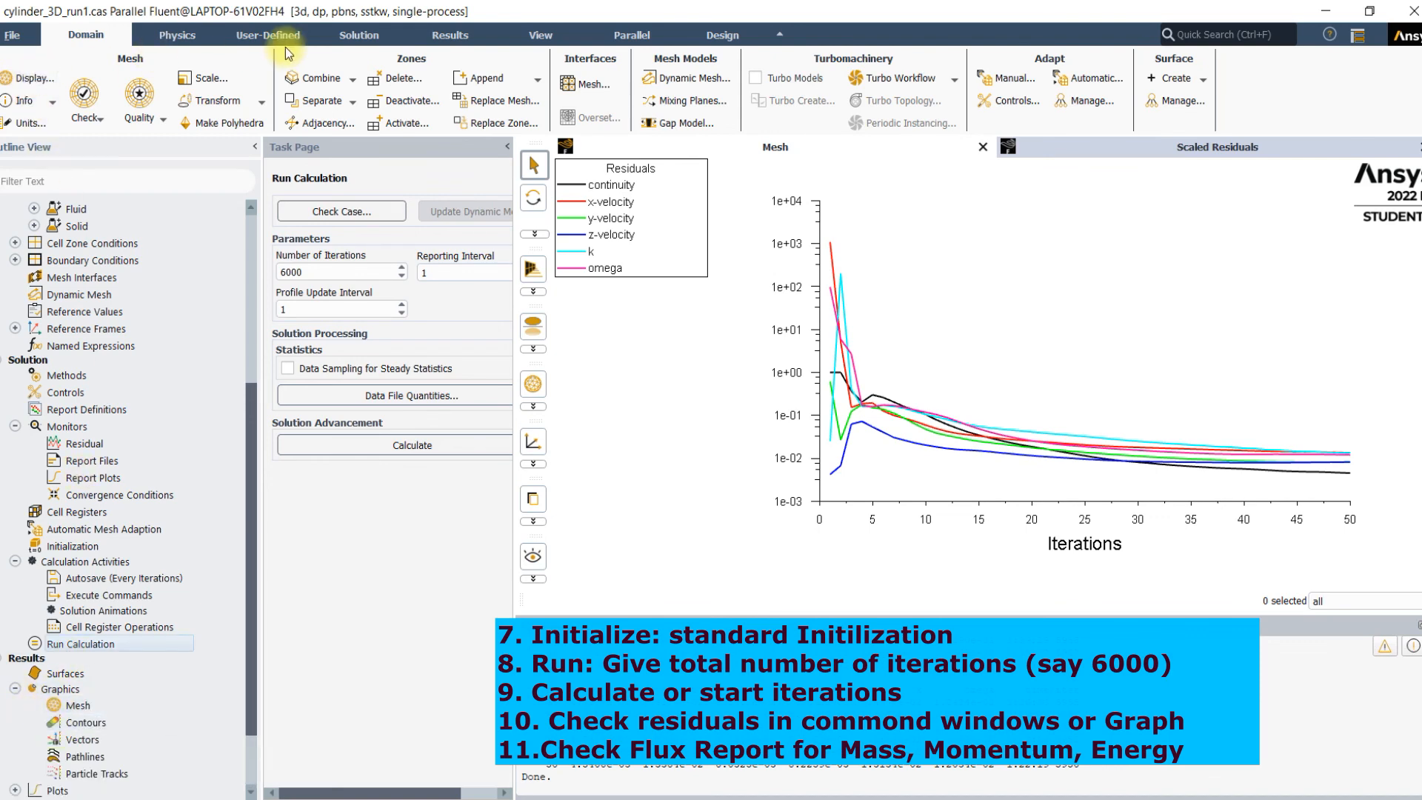
pyautogui.click(449, 39)
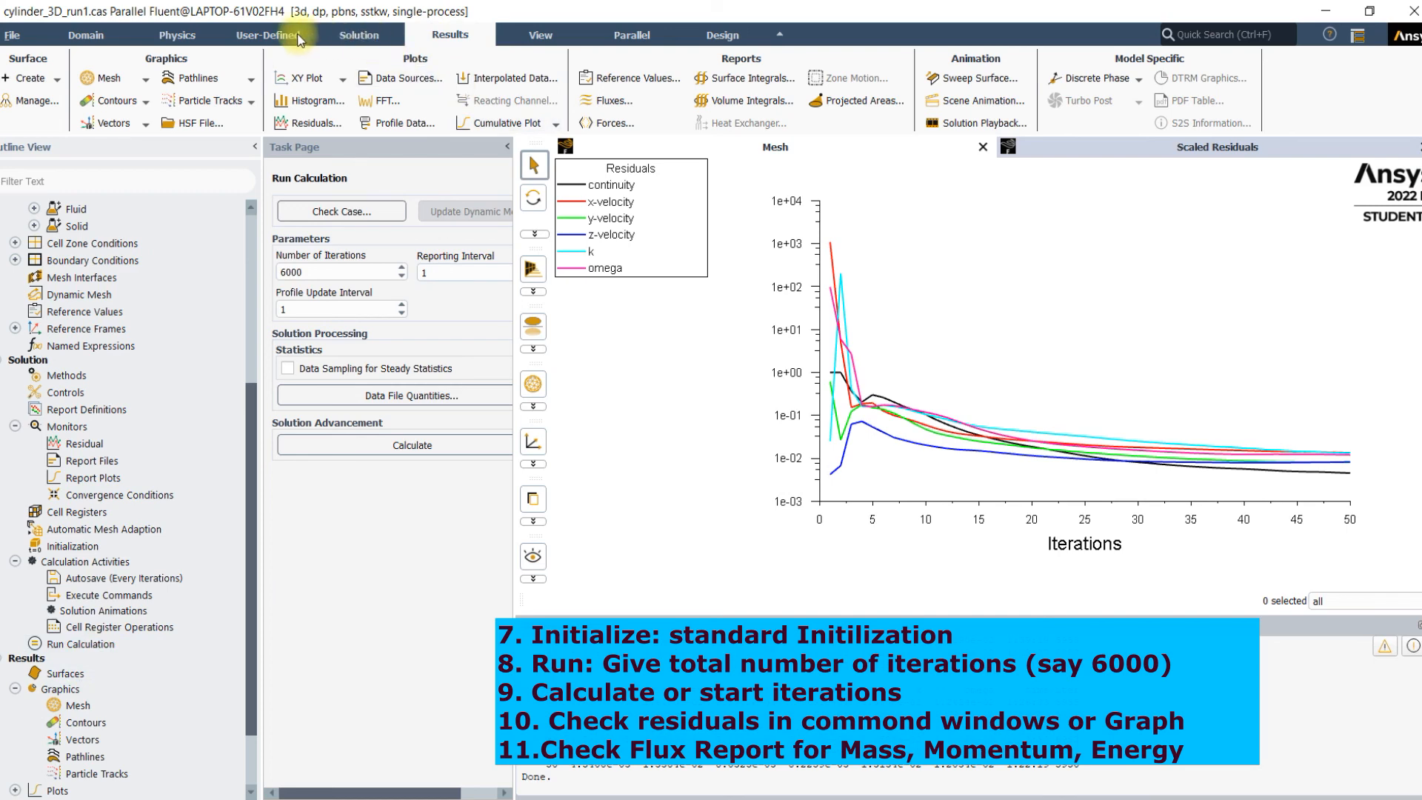
pyautogui.click(79, 726)
pyautogui.doubleClick(80, 730)
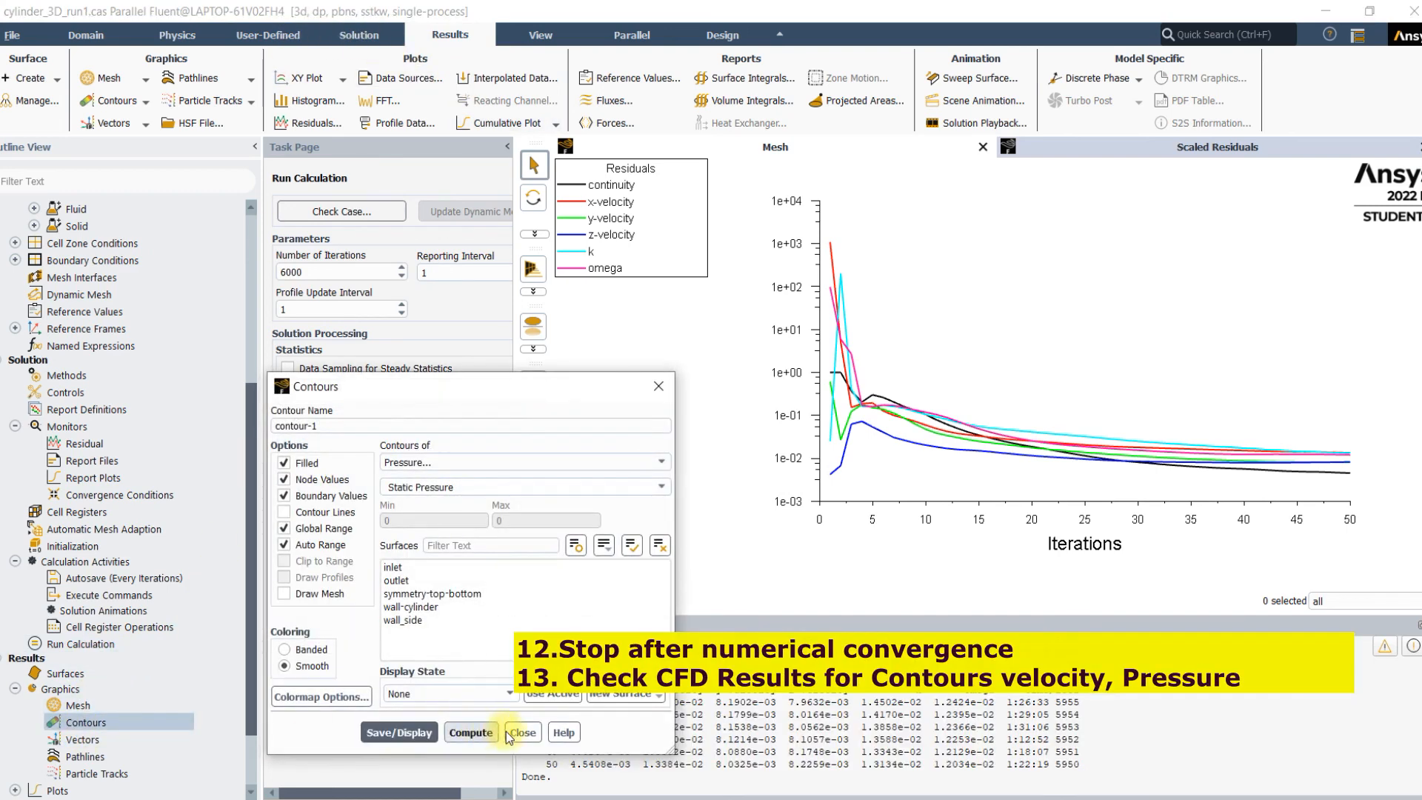
pyautogui.click(520, 733)
# Step: Display the mesh with edges and faces on symmetry-top-bottom, wall-cylinder and wall_side
pyautogui.doubleClick(91, 705)
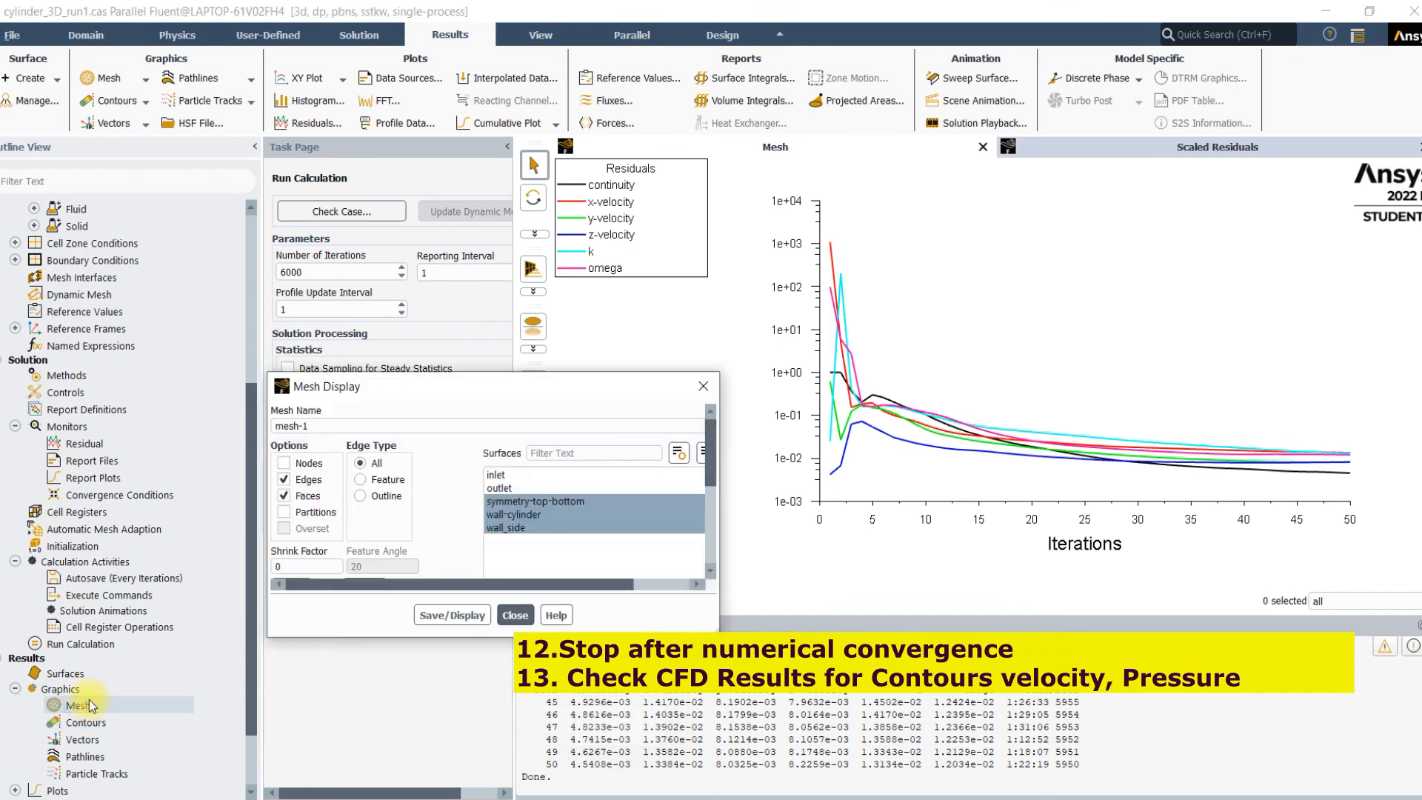
pyautogui.click(638, 601)
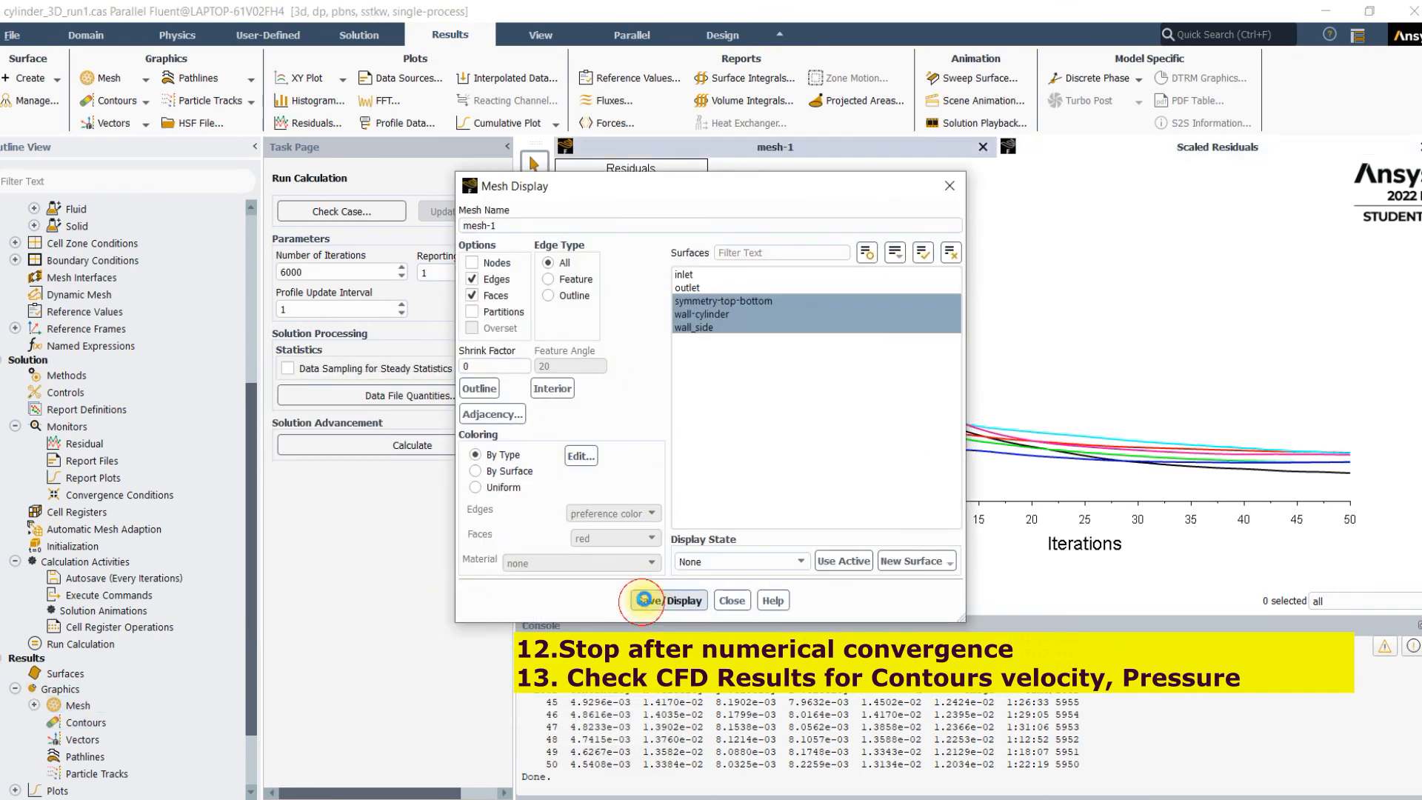
pyautogui.click(732, 600)
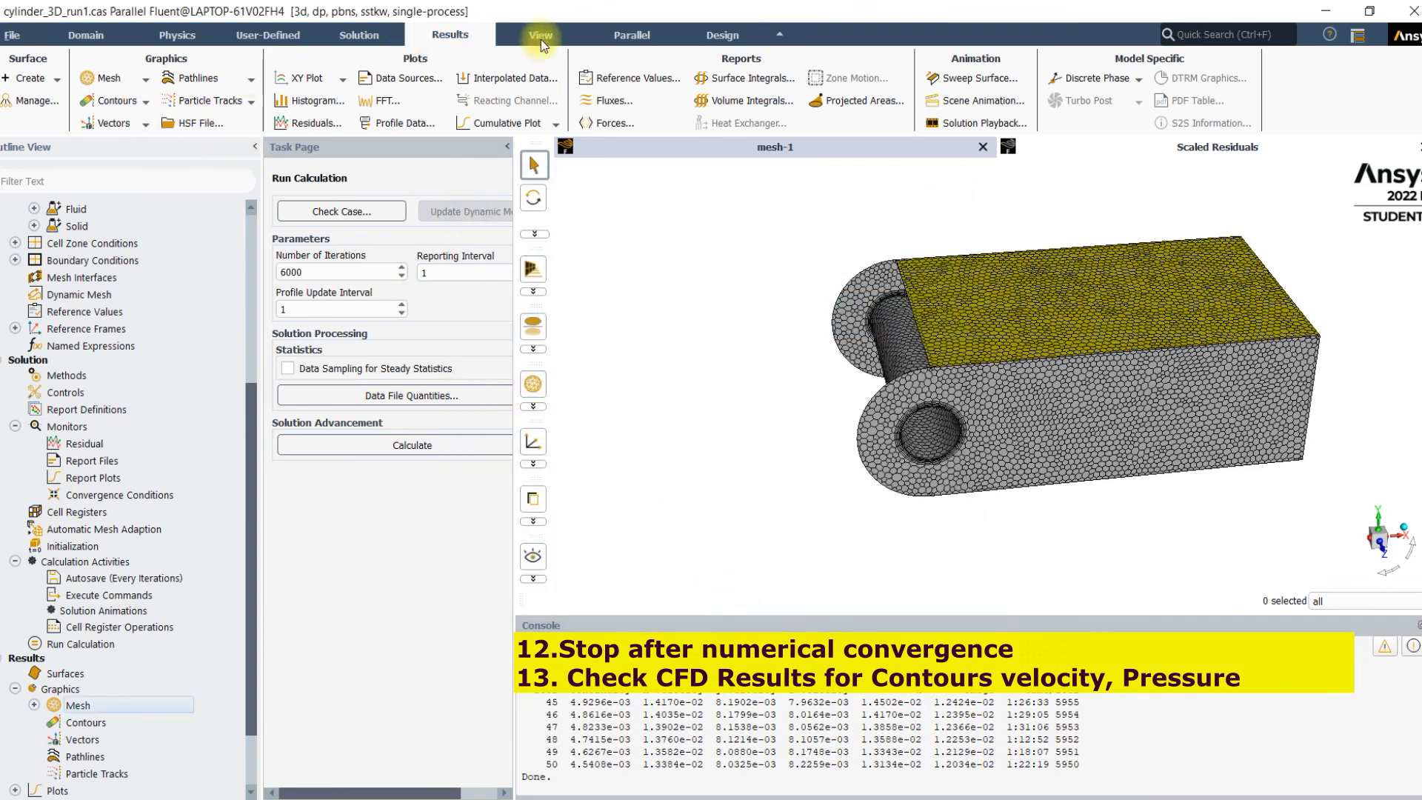
# Step: Define a new iso-surface of constant mesh Z-Coordinate and compute its coordinate range
pyautogui.click(29, 78)
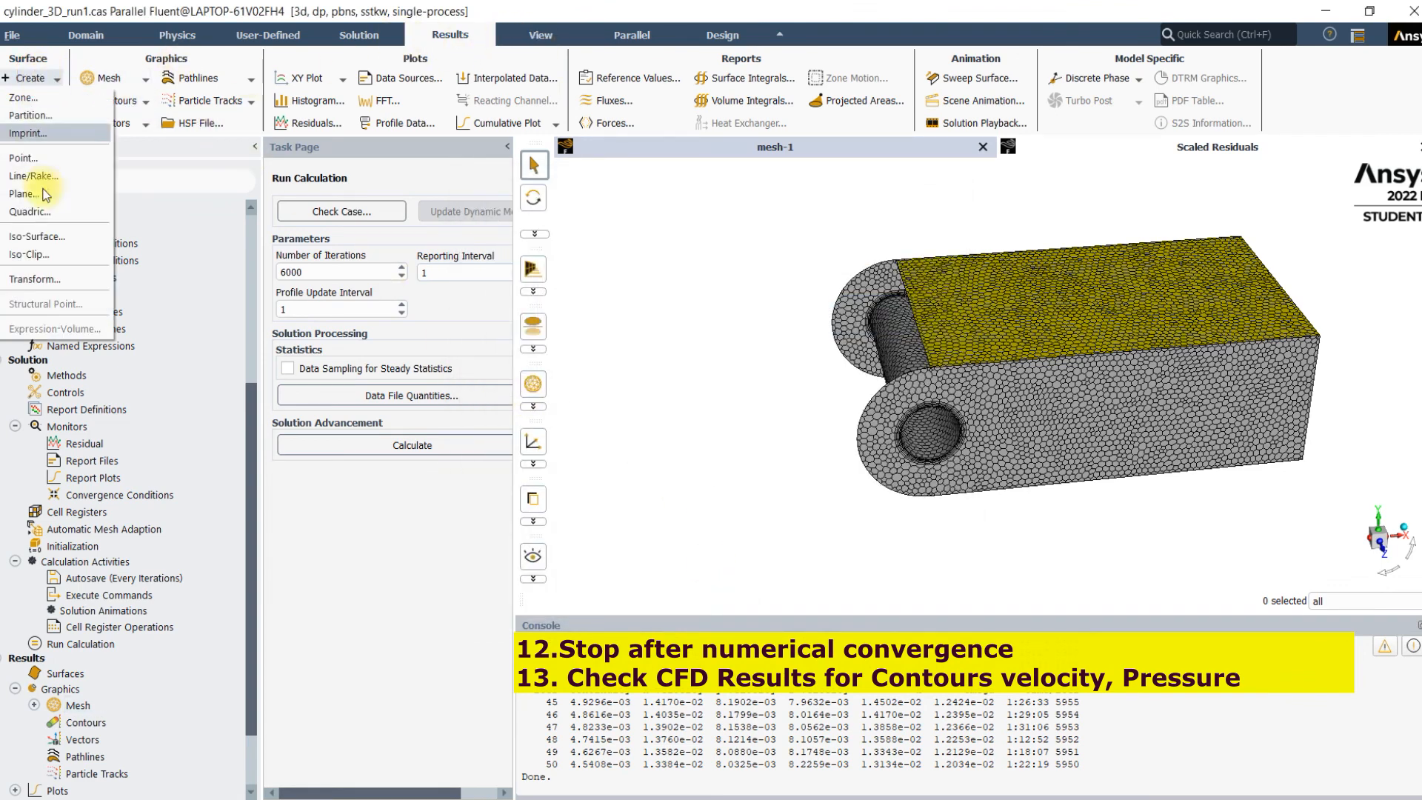
pyautogui.click(37, 237)
pyautogui.click(421, 465)
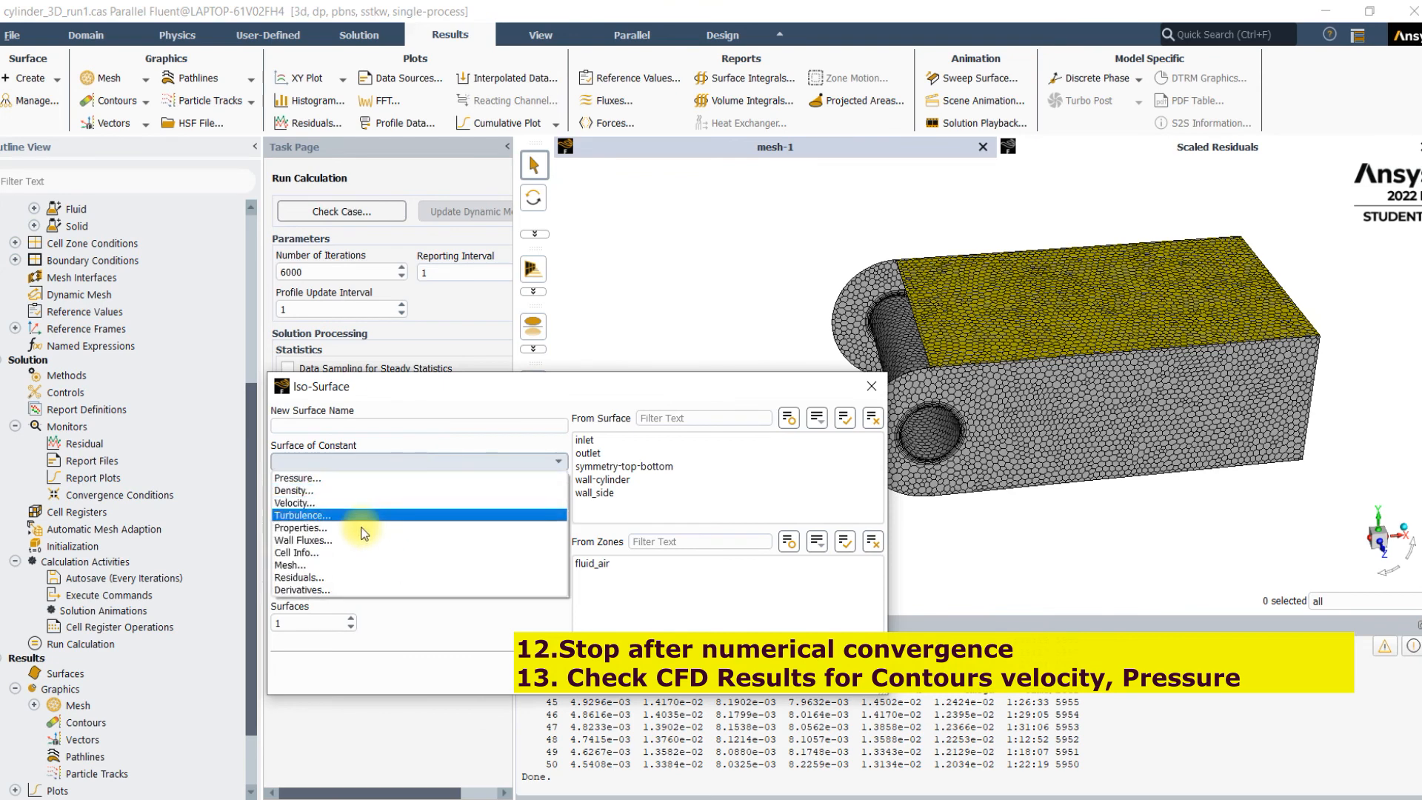
pyautogui.click(363, 561)
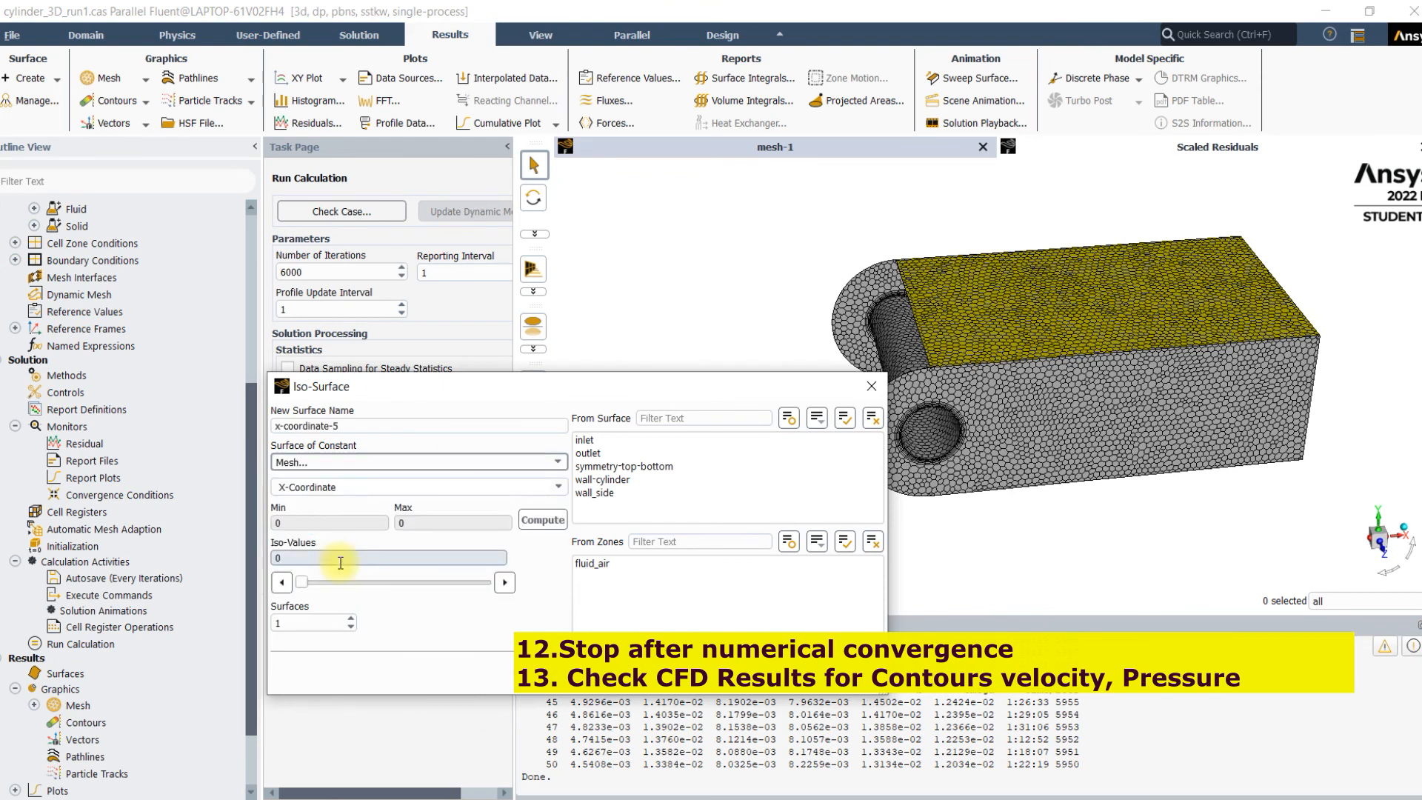
pyautogui.click(559, 487)
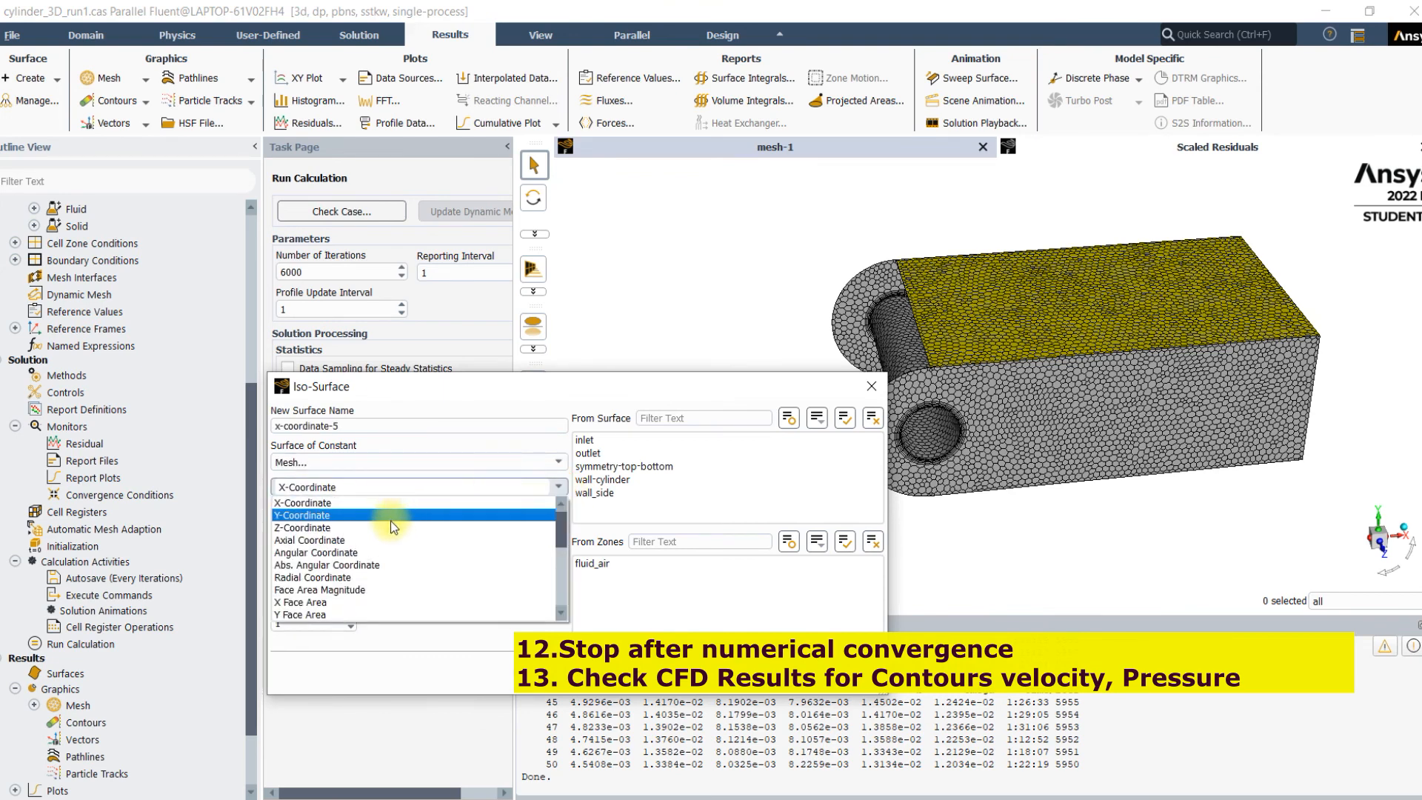
pyautogui.click(378, 528)
pyautogui.click(549, 521)
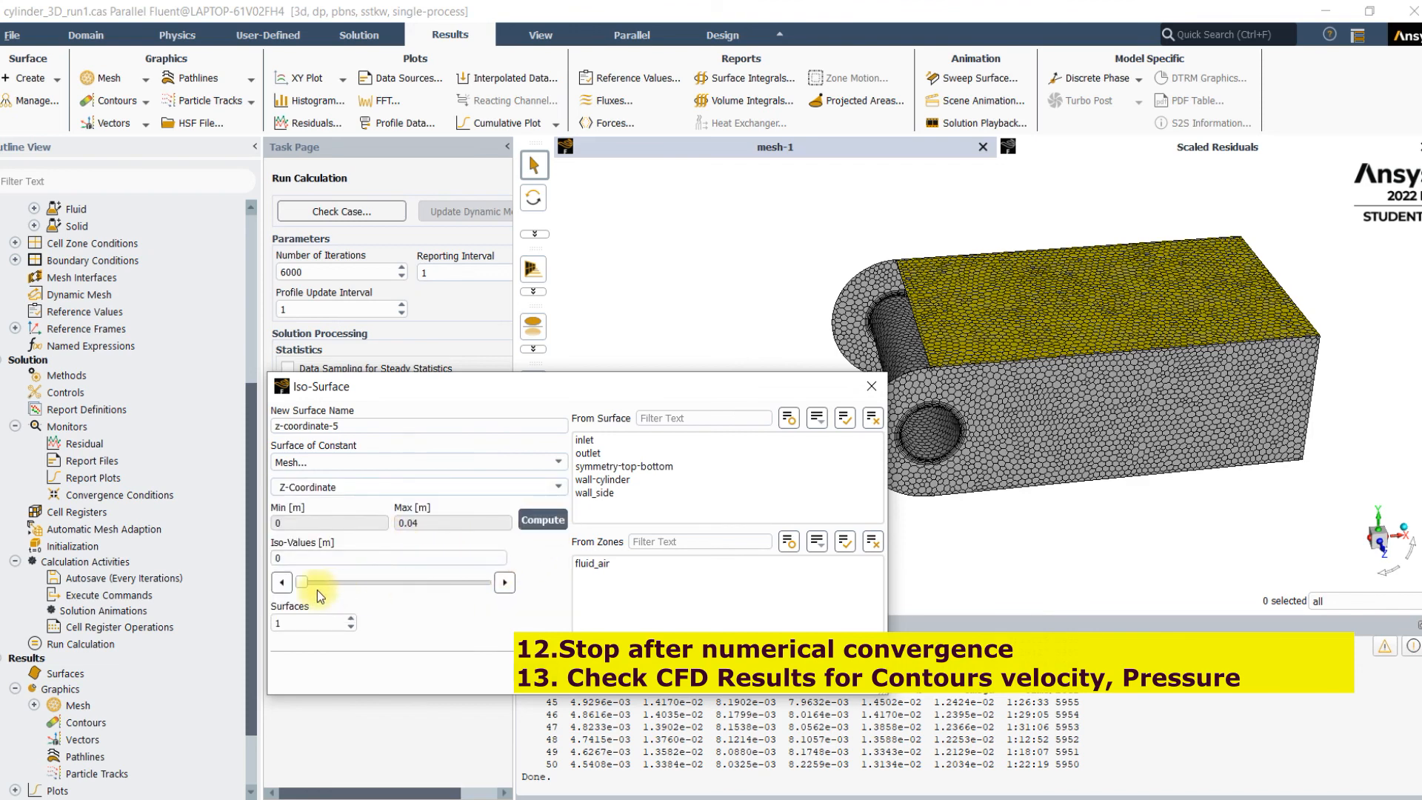
# Step: Set the iso-value to about 0.01836 m, name the surface z-plane, and create it
pyautogui.moveTo(302, 583); pyautogui.dragTo(386, 589)
pyautogui.moveTo(342, 428); pyautogui.dragTo(283, 427)
pyautogui.press('BackSpace')
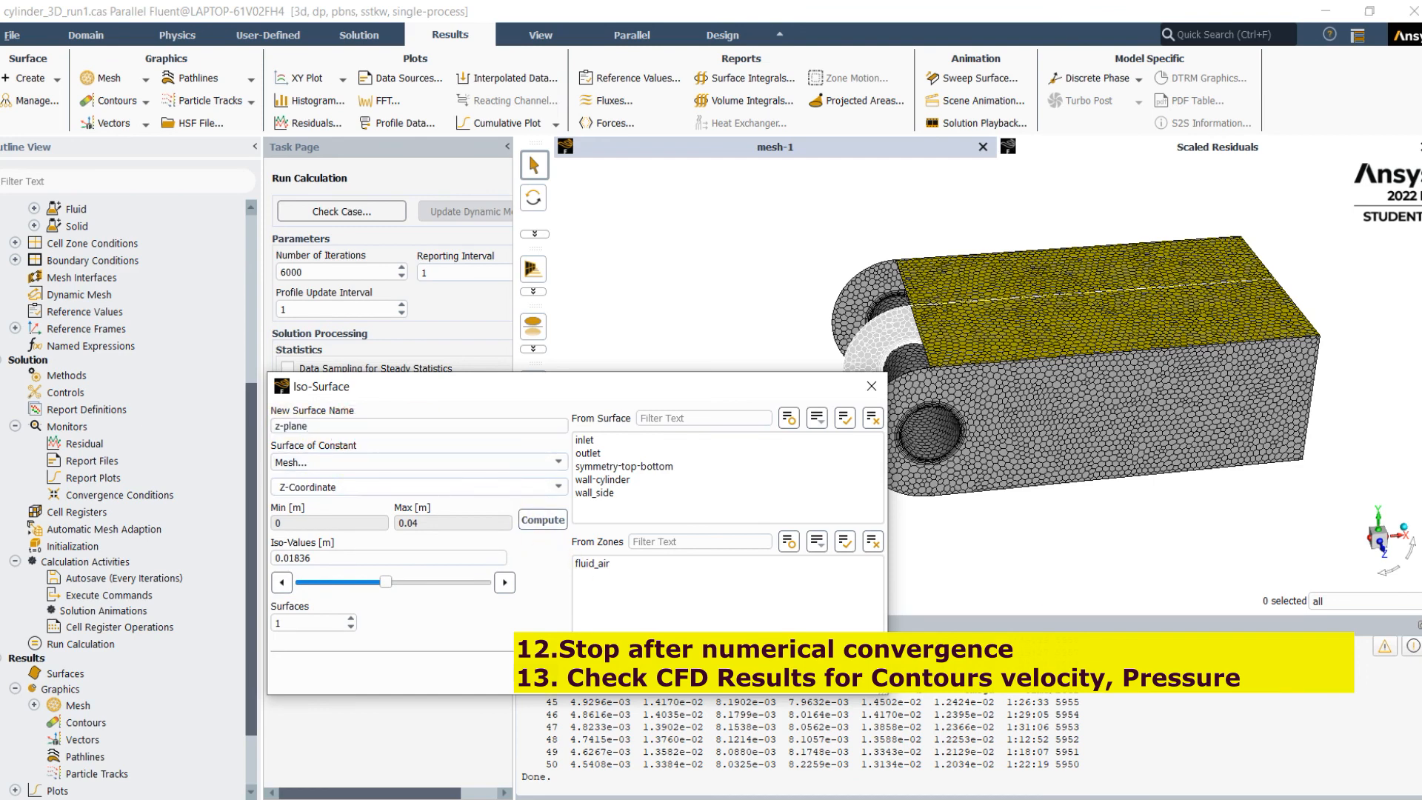
pyautogui.click(541, 673)
pyautogui.click(585, 673)
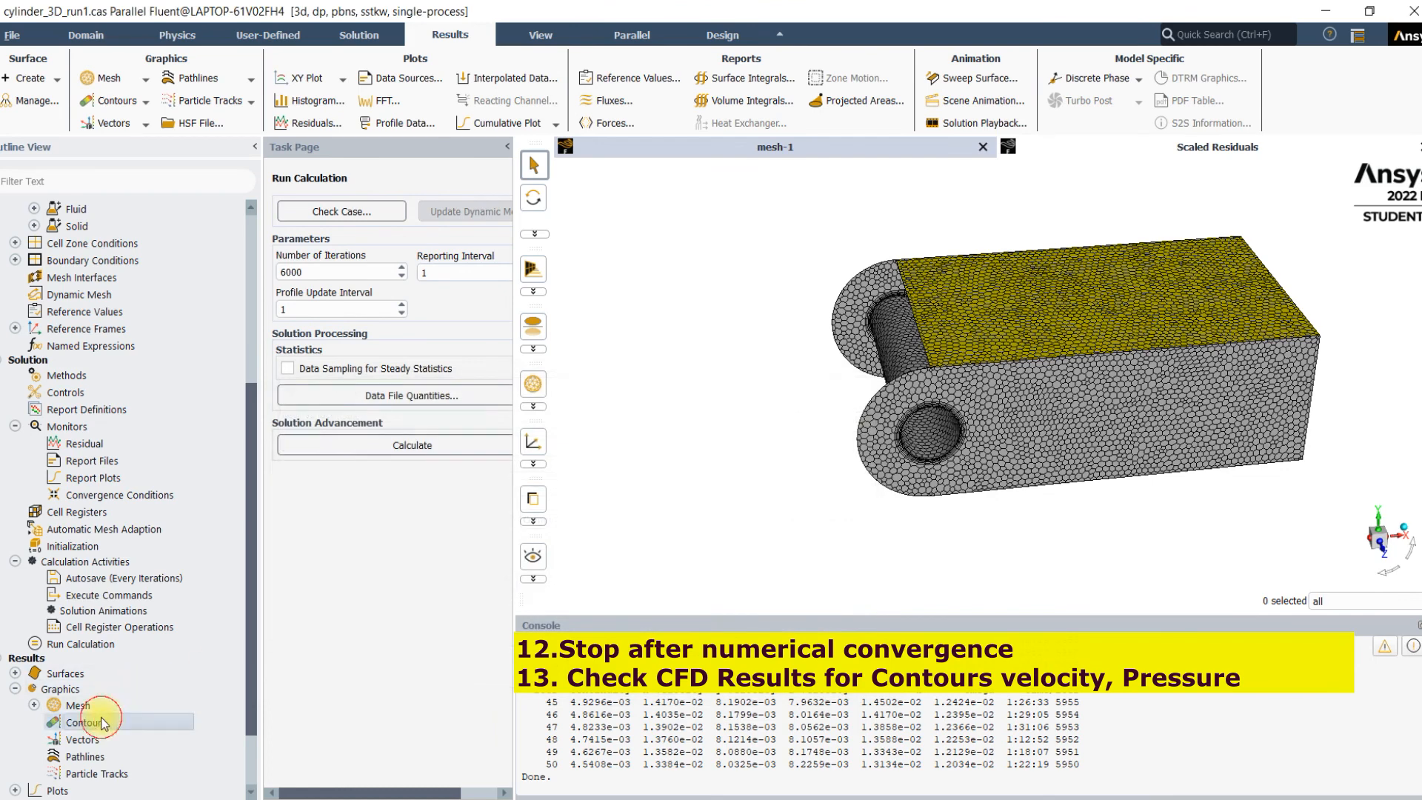
# Step: Create contour-1 and display filled velocity magnitude contours on the z-plane surface
pyautogui.doubleClick(86, 722)
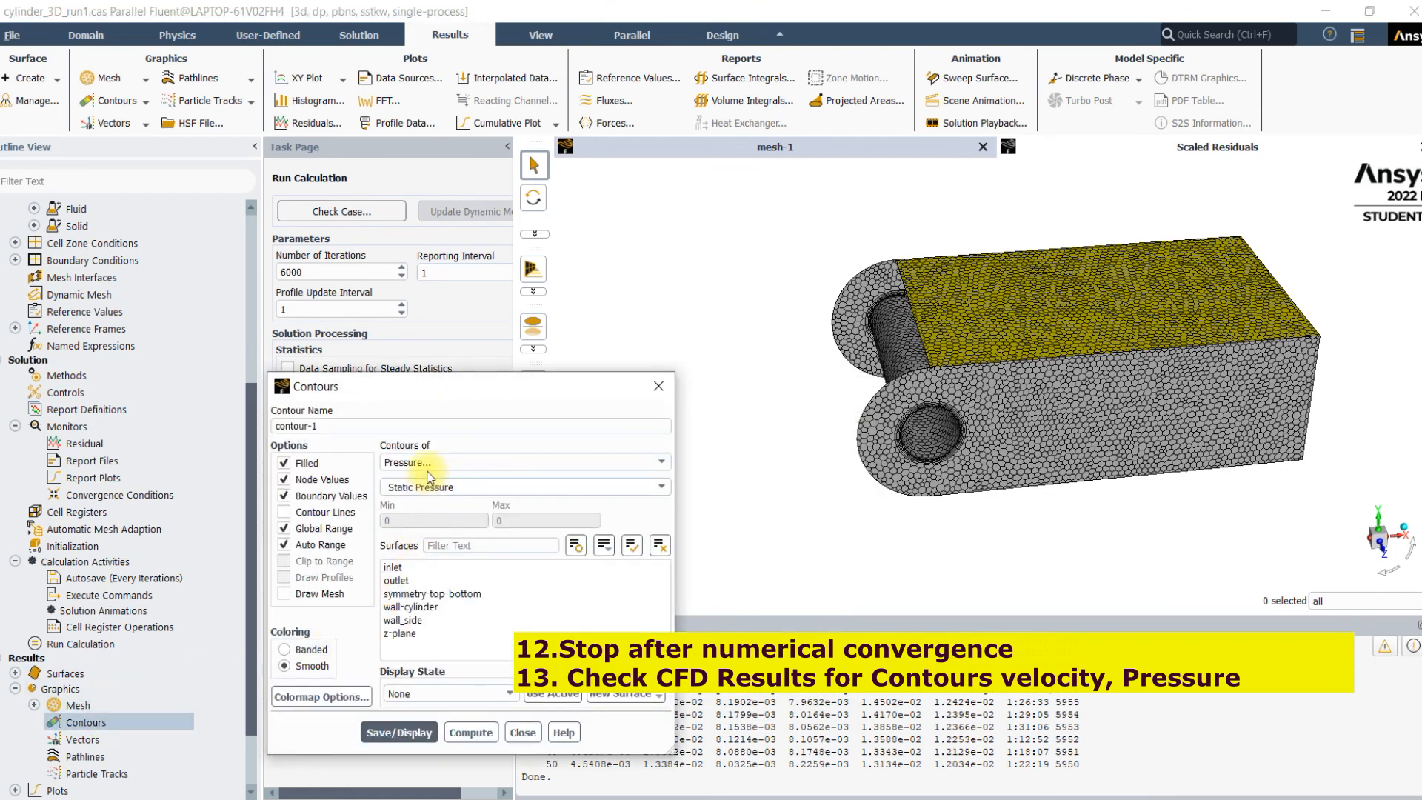
pyautogui.click(428, 462)
pyautogui.click(406, 495)
pyautogui.click(404, 634)
pyautogui.click(400, 733)
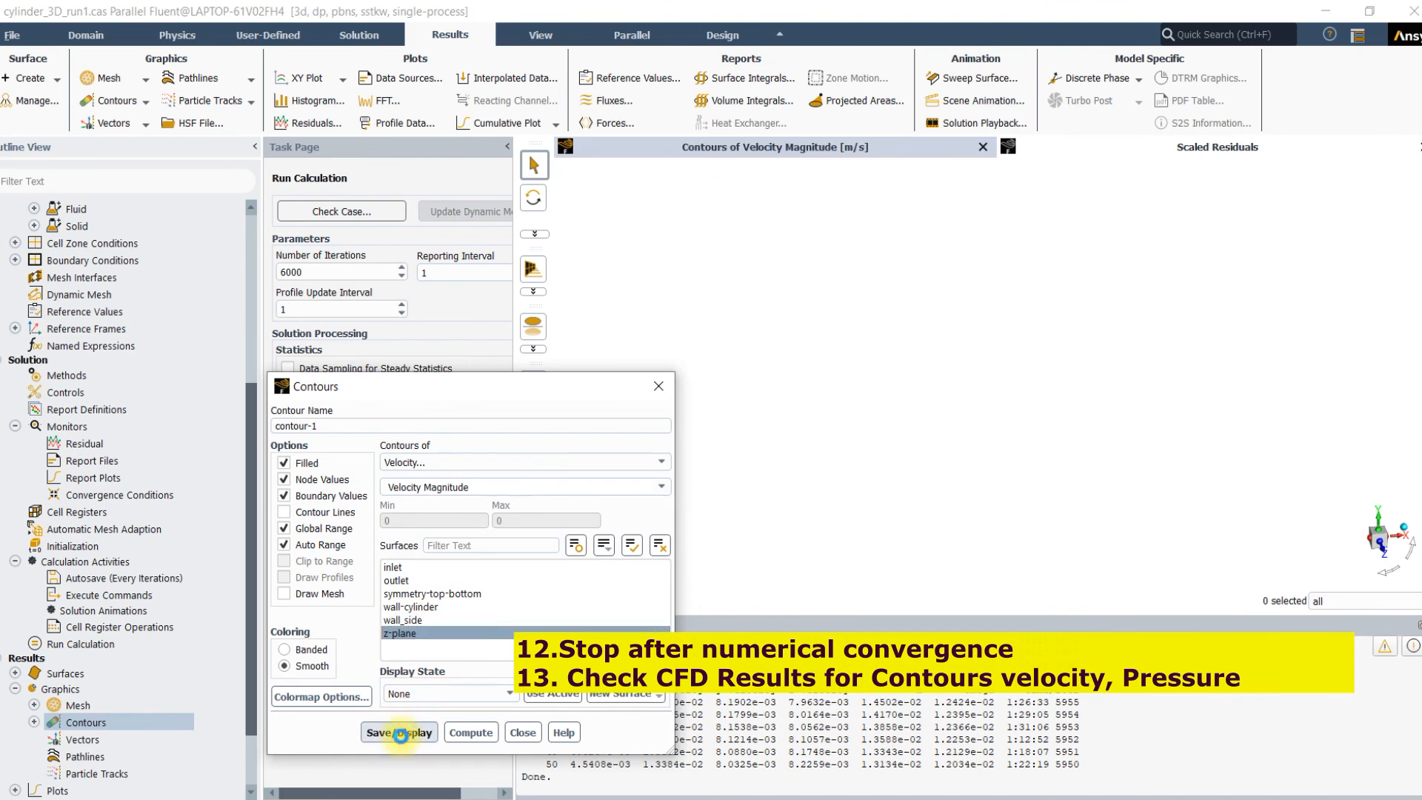
pyautogui.moveTo(868, 427); pyautogui.dragTo(858, 363, button='middle')
pyautogui.scroll(1, 857, 363)
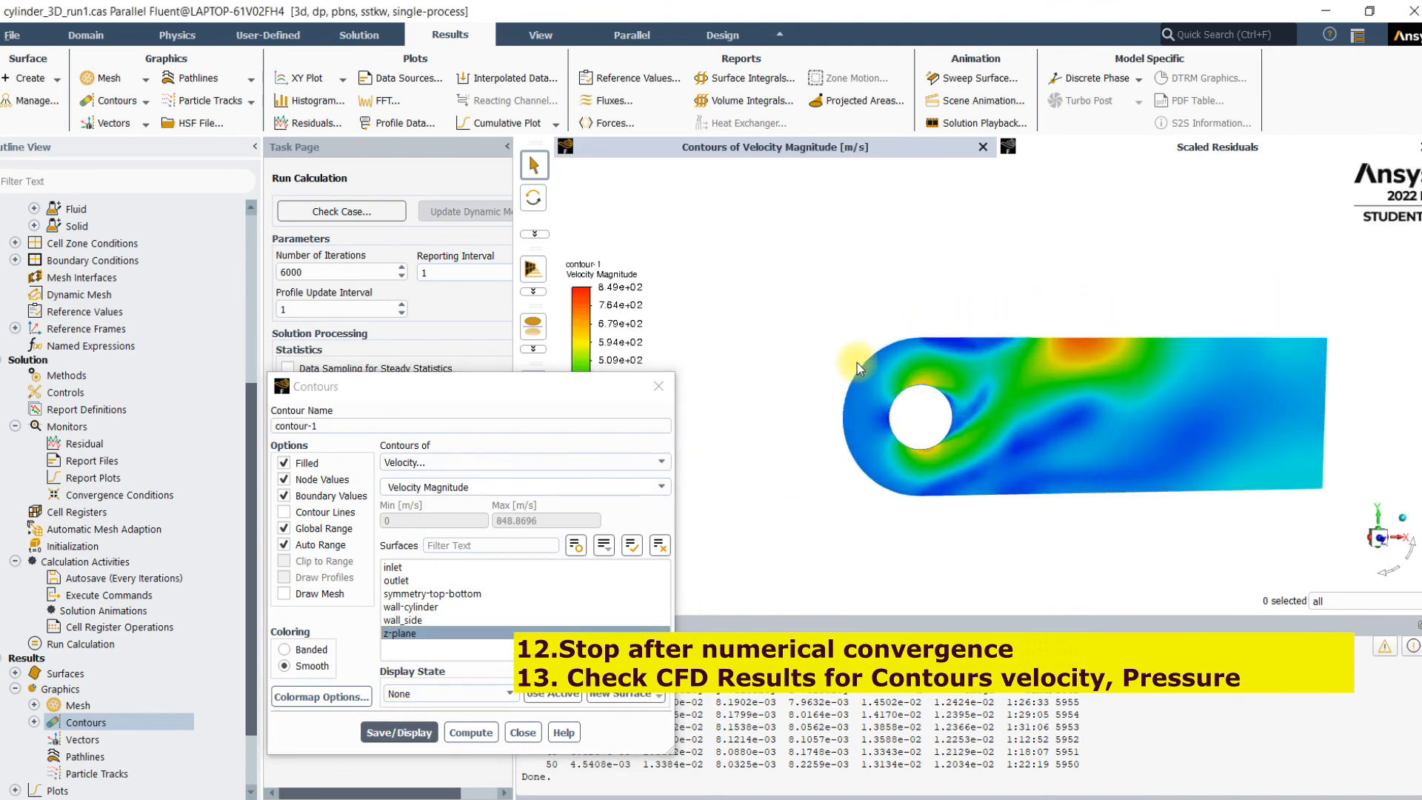
pyautogui.scroll(1, 856, 363)
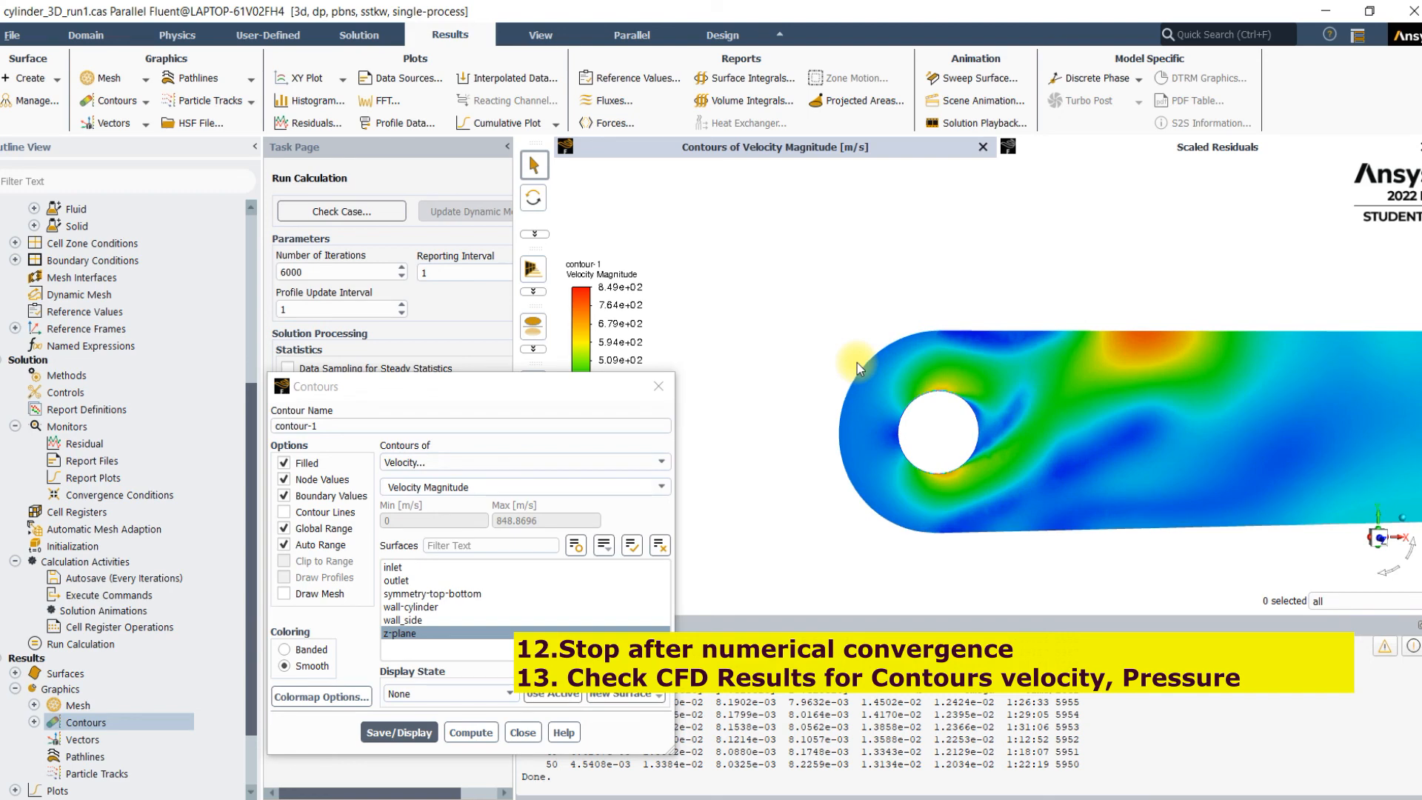
# Step: Switch contour-1 to static pressure, display it on z-plane, and close the contour settings
pyautogui.click(517, 464)
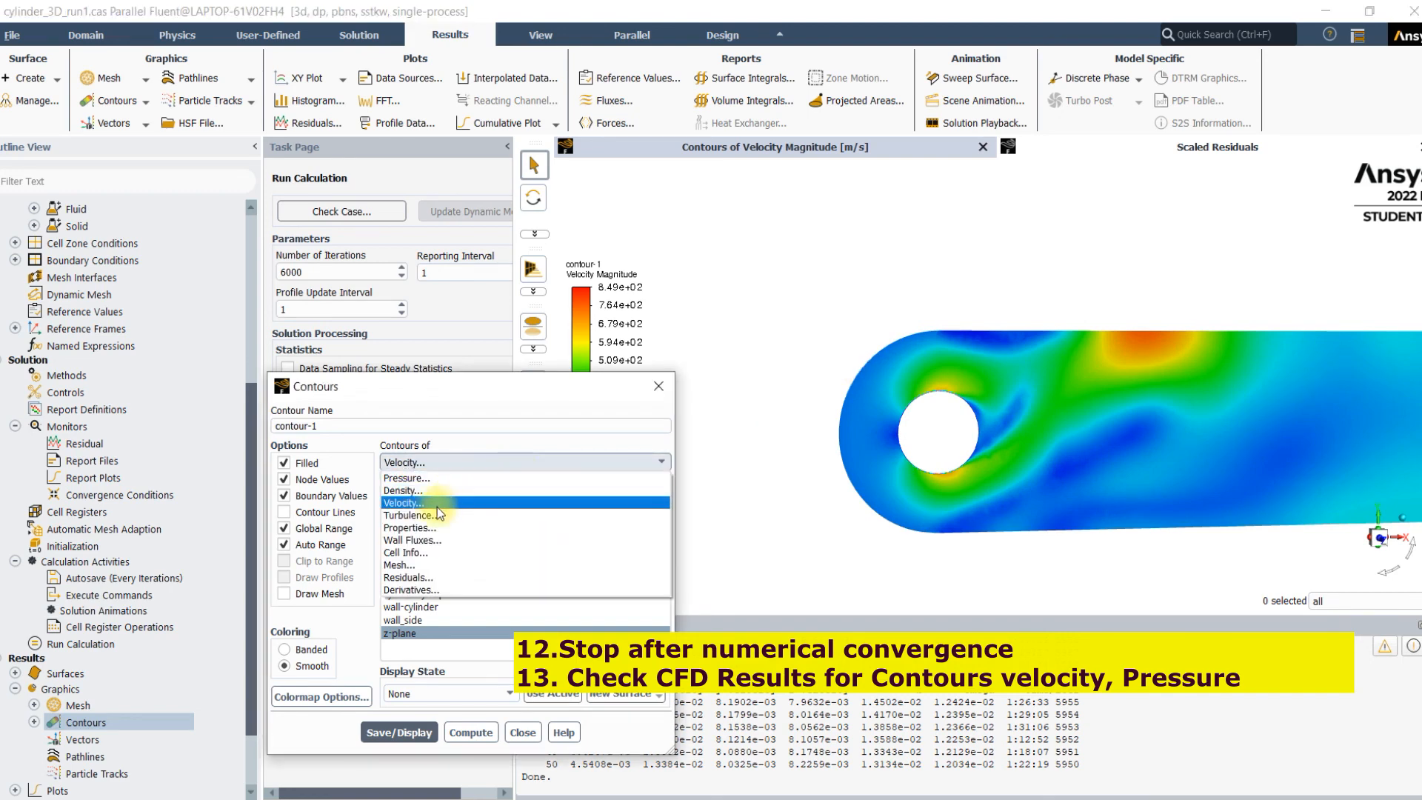
pyautogui.click(406, 478)
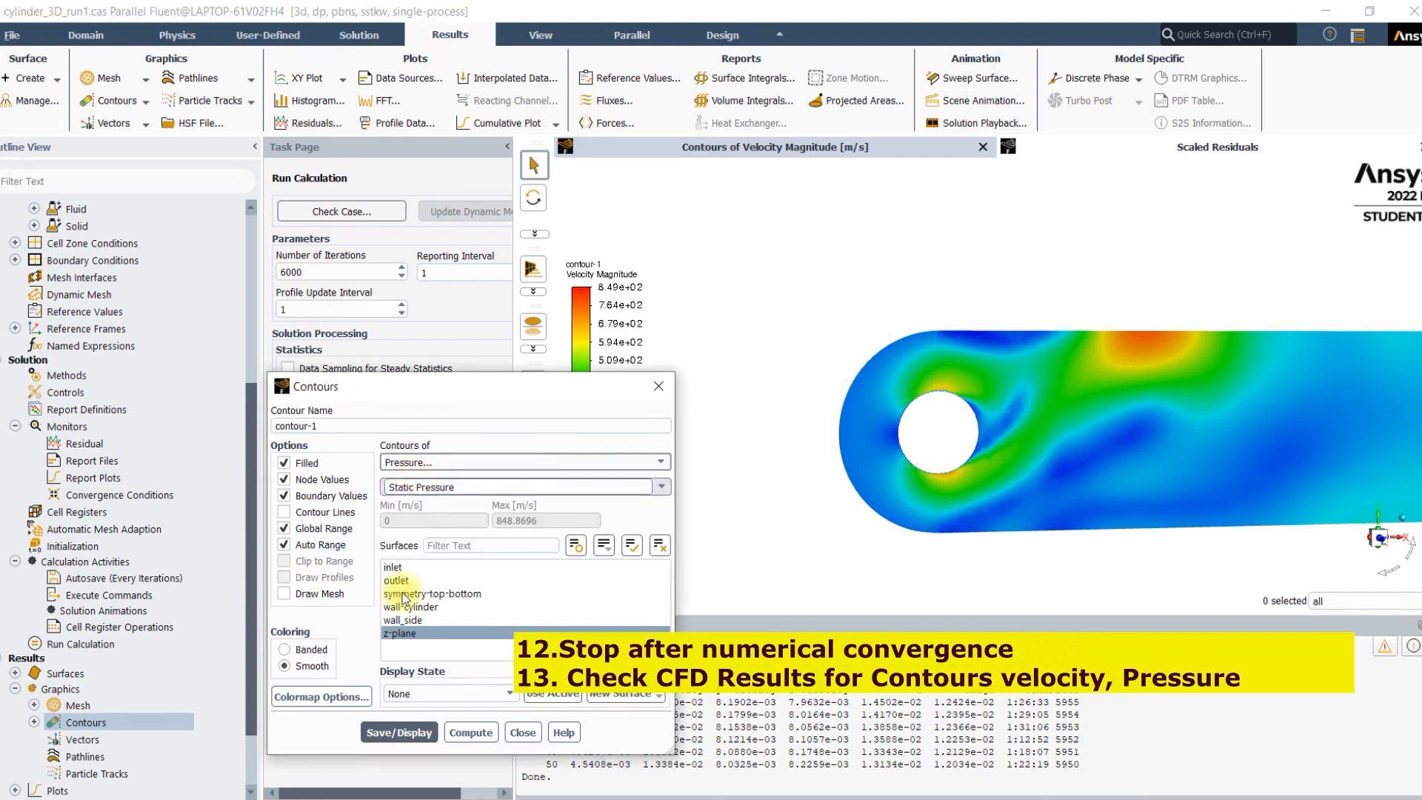
pyautogui.click(396, 732)
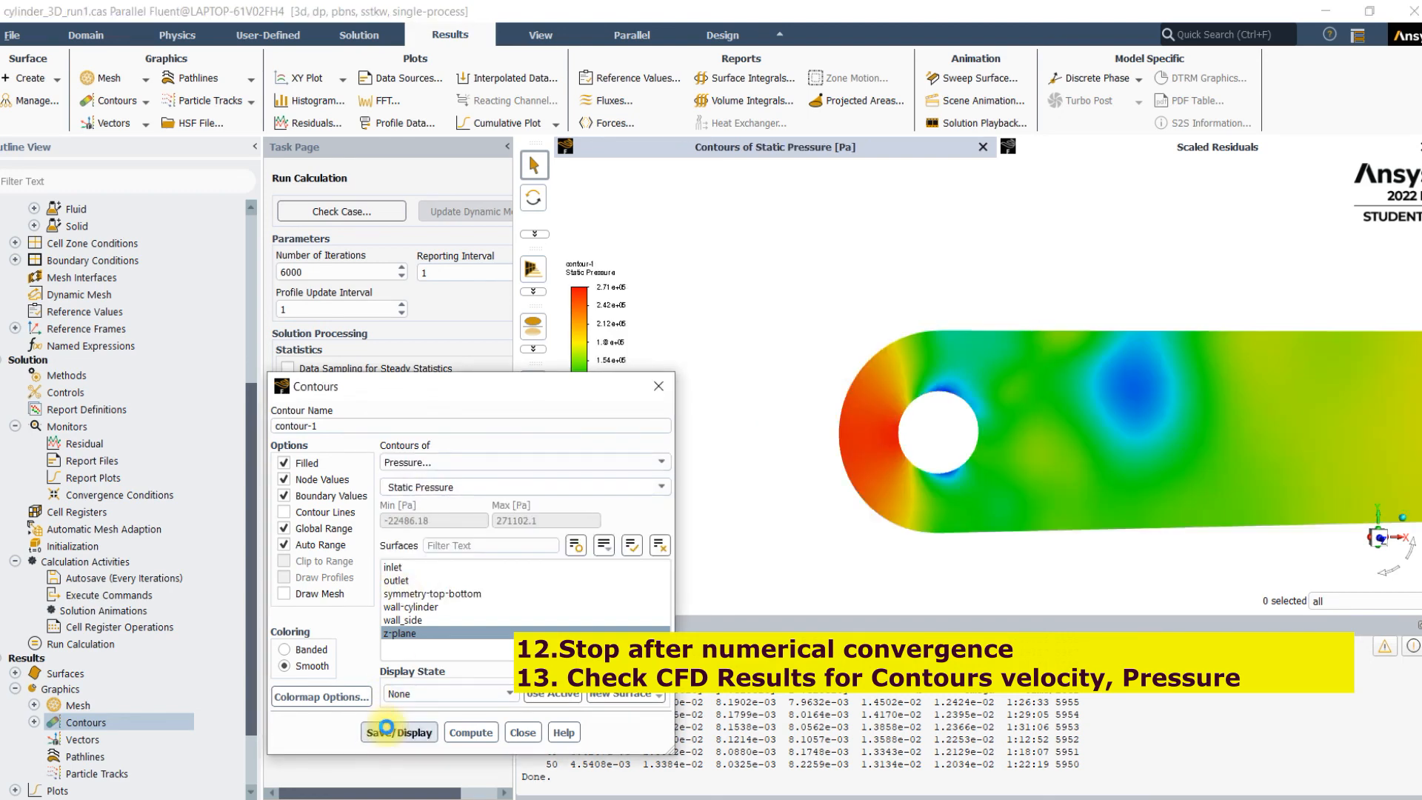
pyautogui.click(541, 35)
pyautogui.click(222, 78)
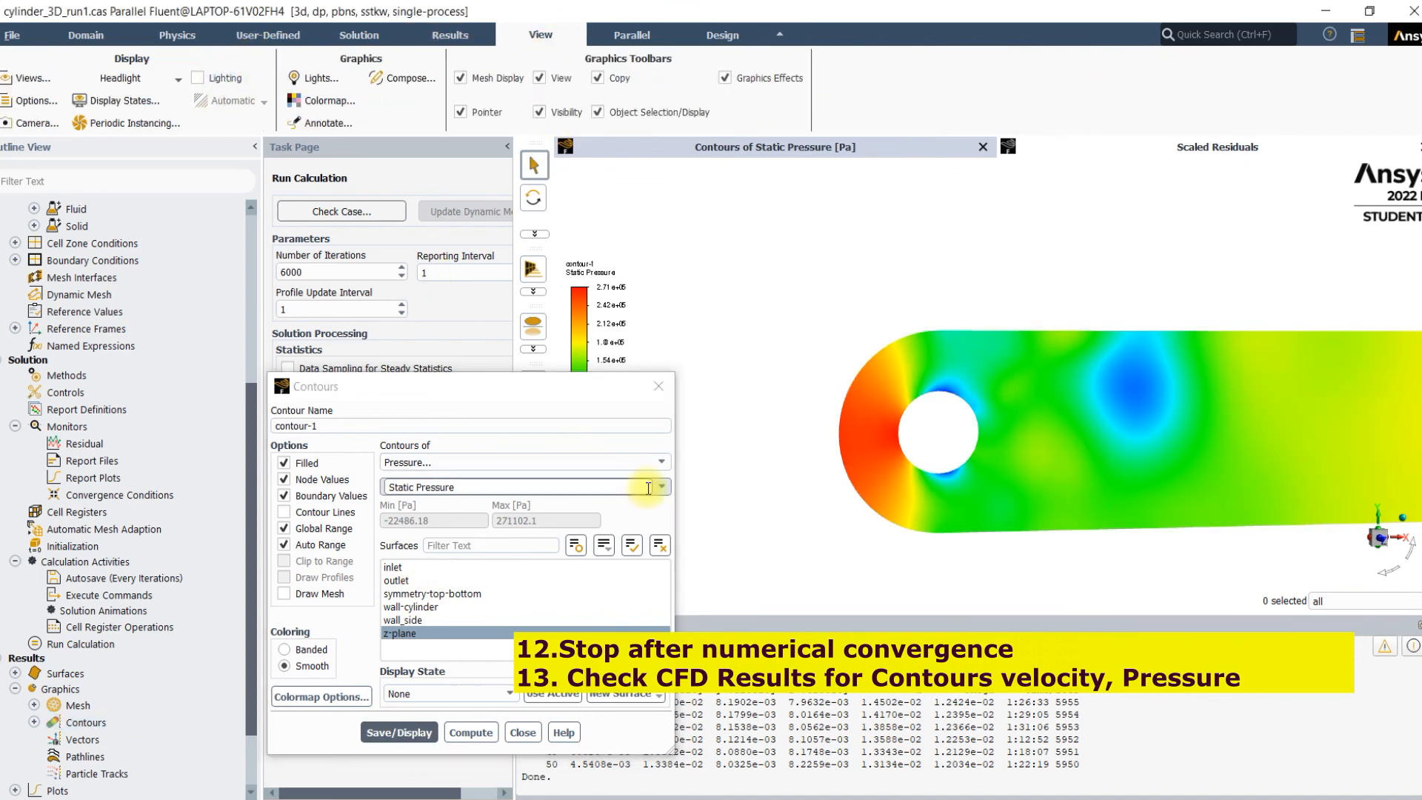
pyautogui.scroll(-2, 1008, 477)
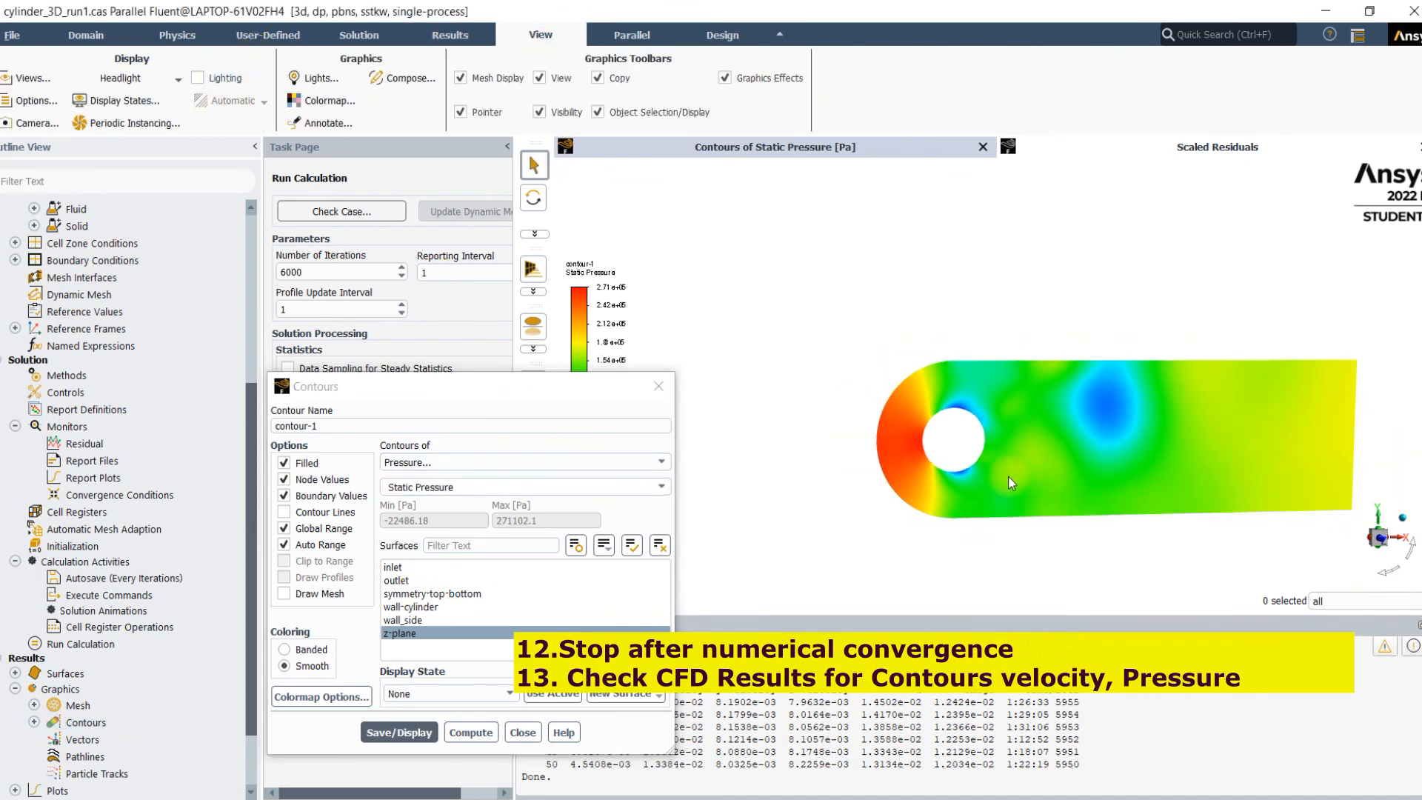
pyautogui.scroll(3, 1007, 477)
pyautogui.click(523, 733)
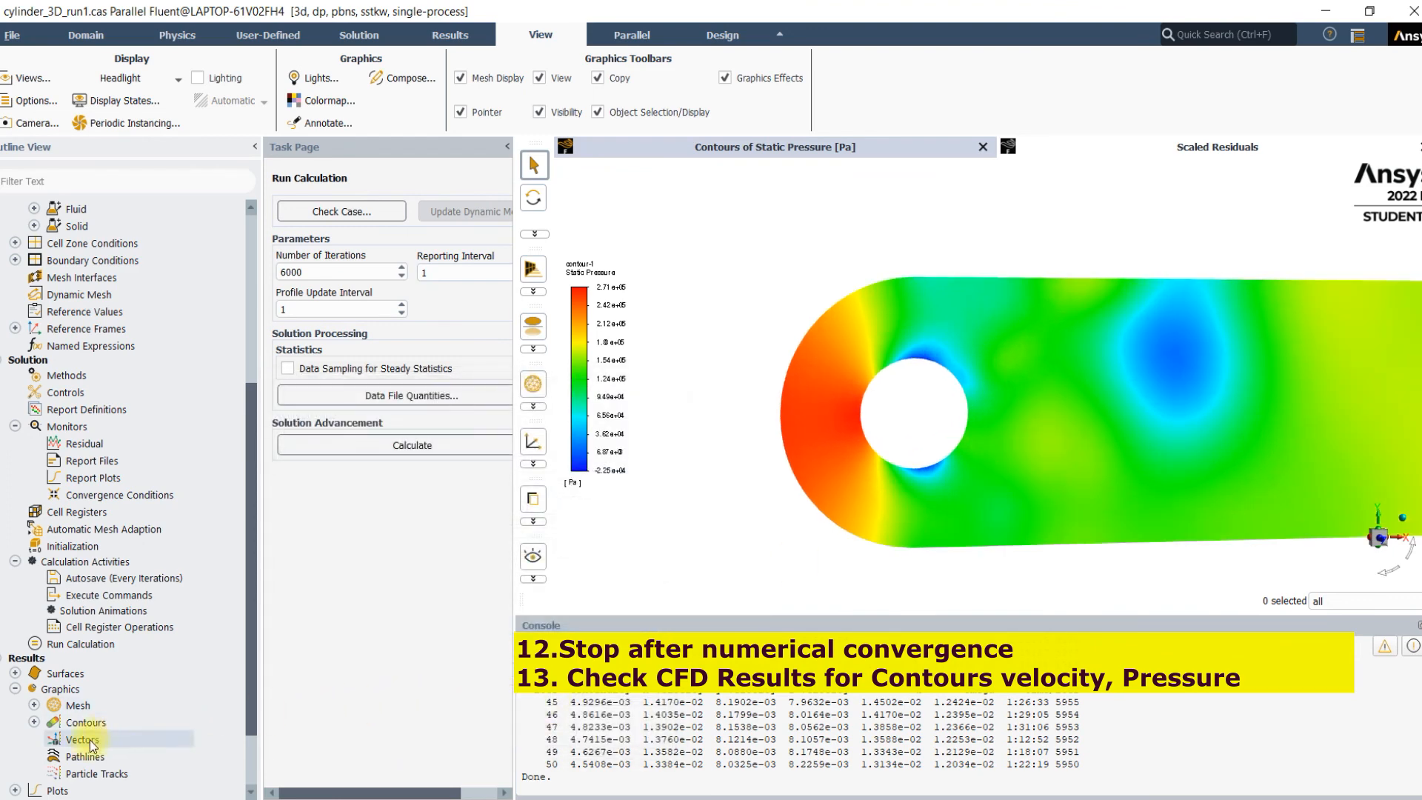
# Step: Enable Draw Mesh for contour-1, showing only outline edges without faces on symmetry-top-bottom, wall-cylinder and wall_side
pyautogui.click(33, 723)
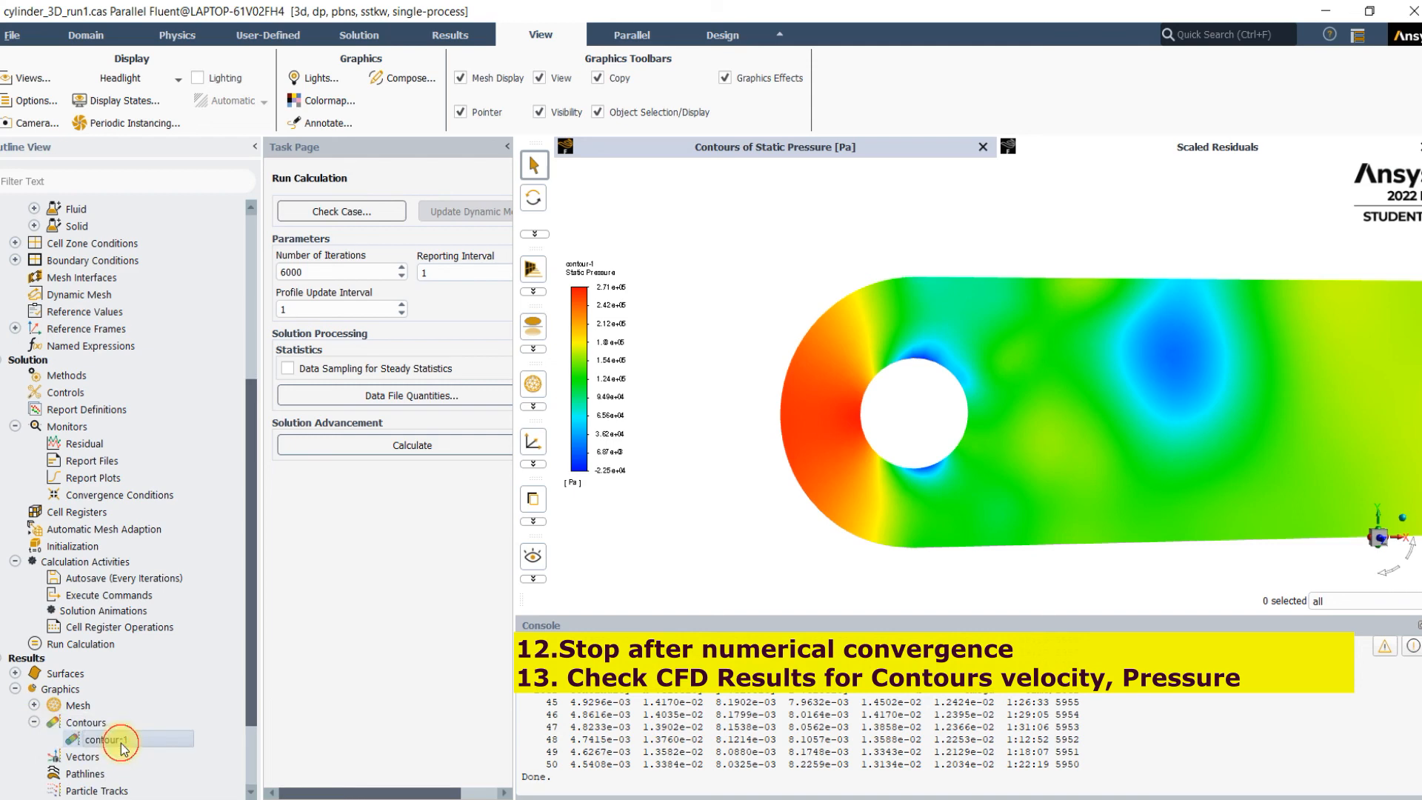
pyautogui.doubleClick(121, 741)
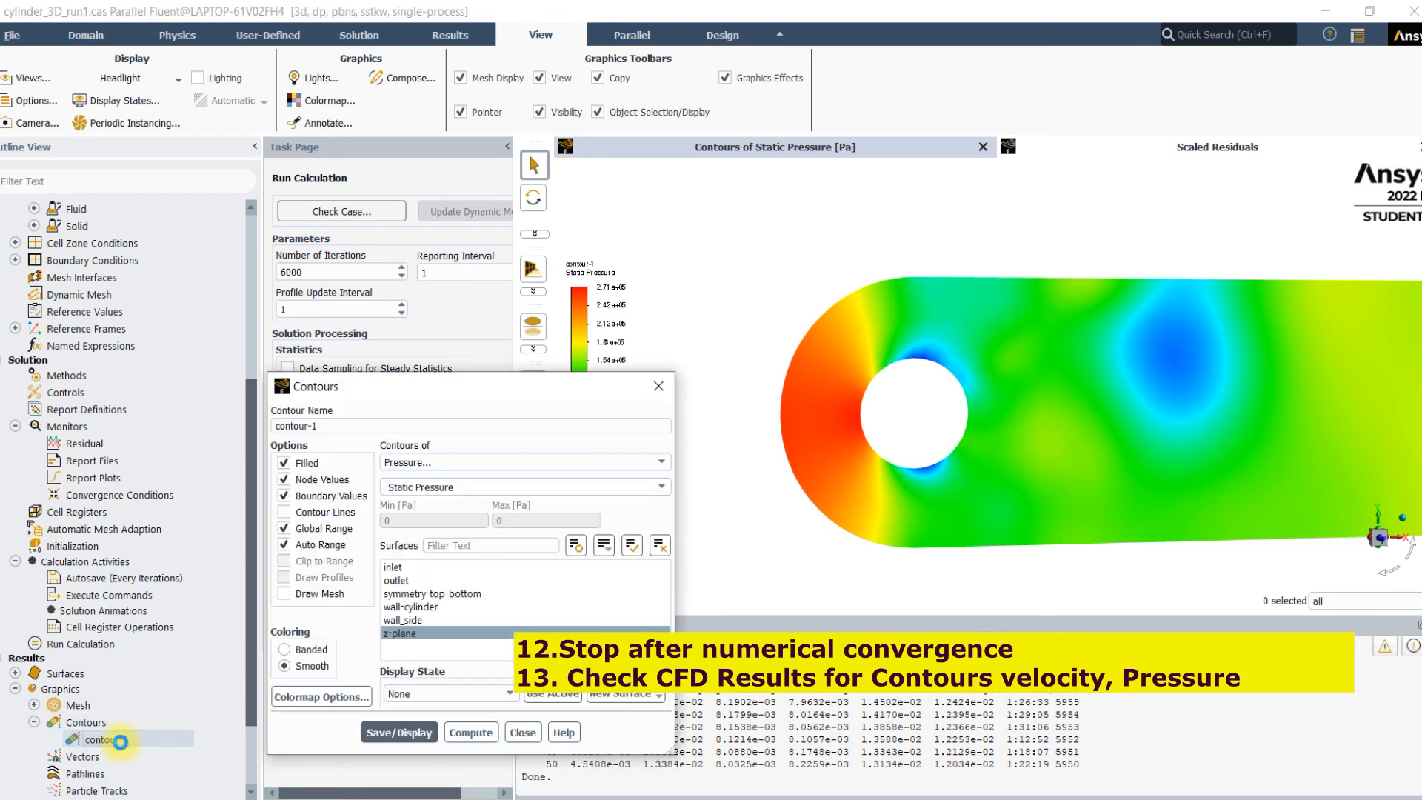
pyautogui.click(346, 597)
pyautogui.click(640, 600)
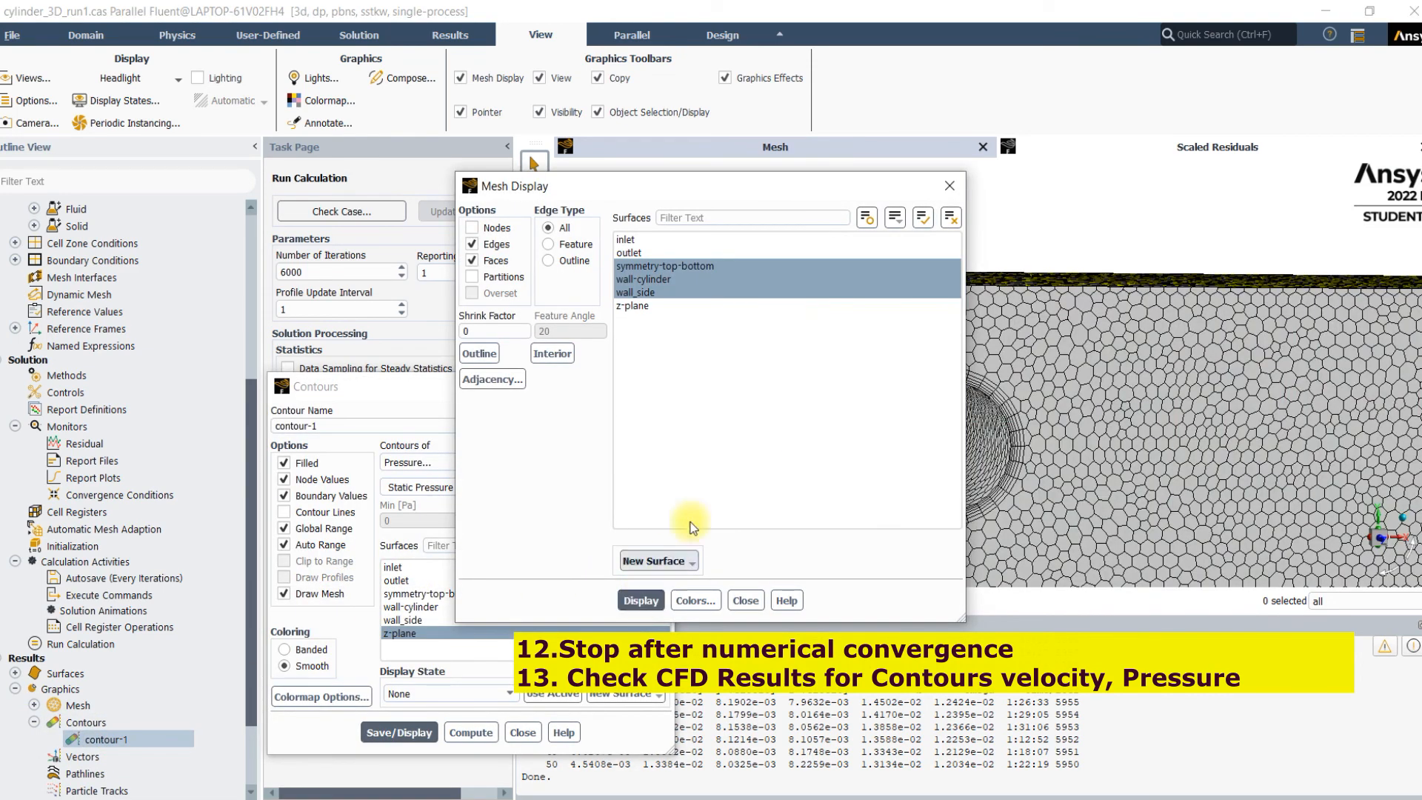
pyautogui.click(472, 260)
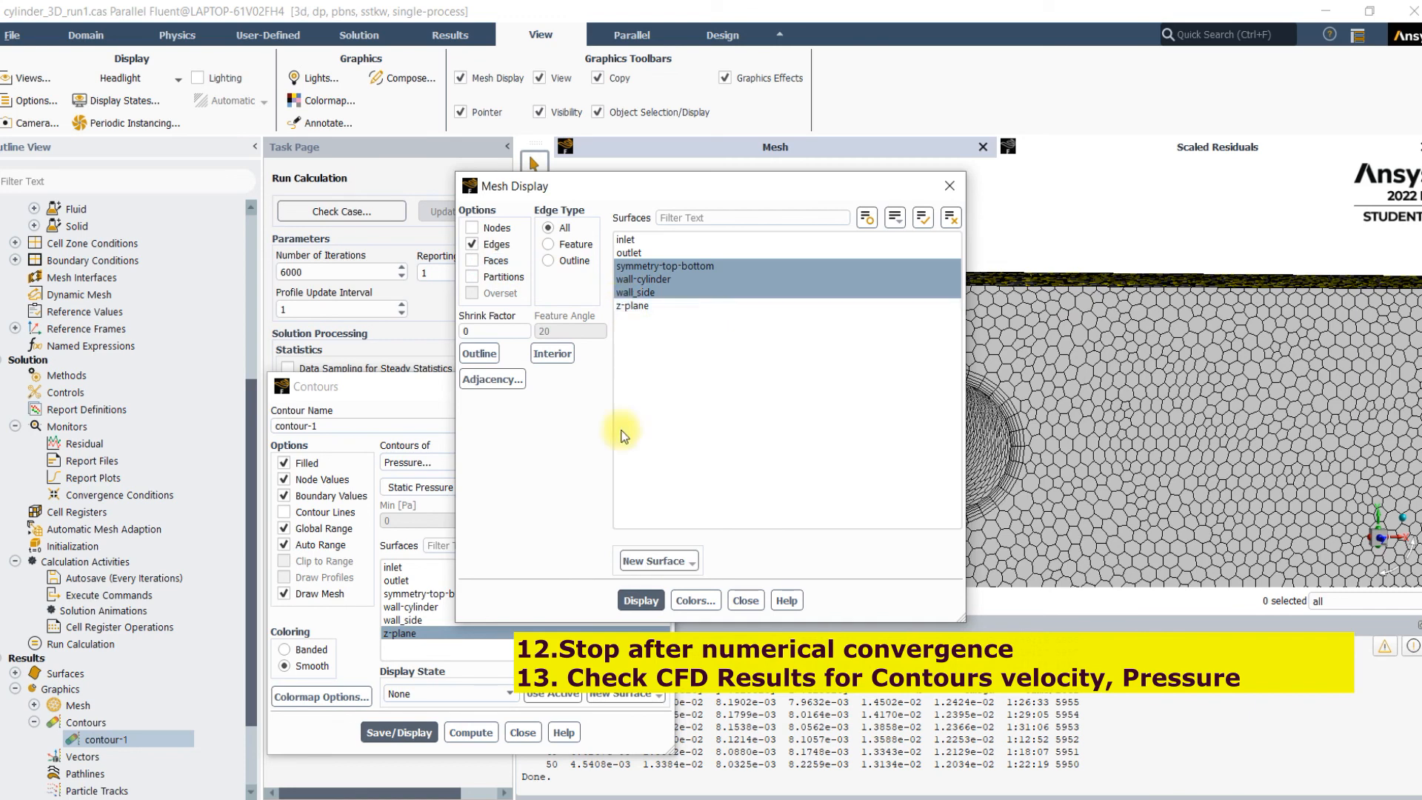
pyautogui.click(639, 601)
pyautogui.click(655, 280)
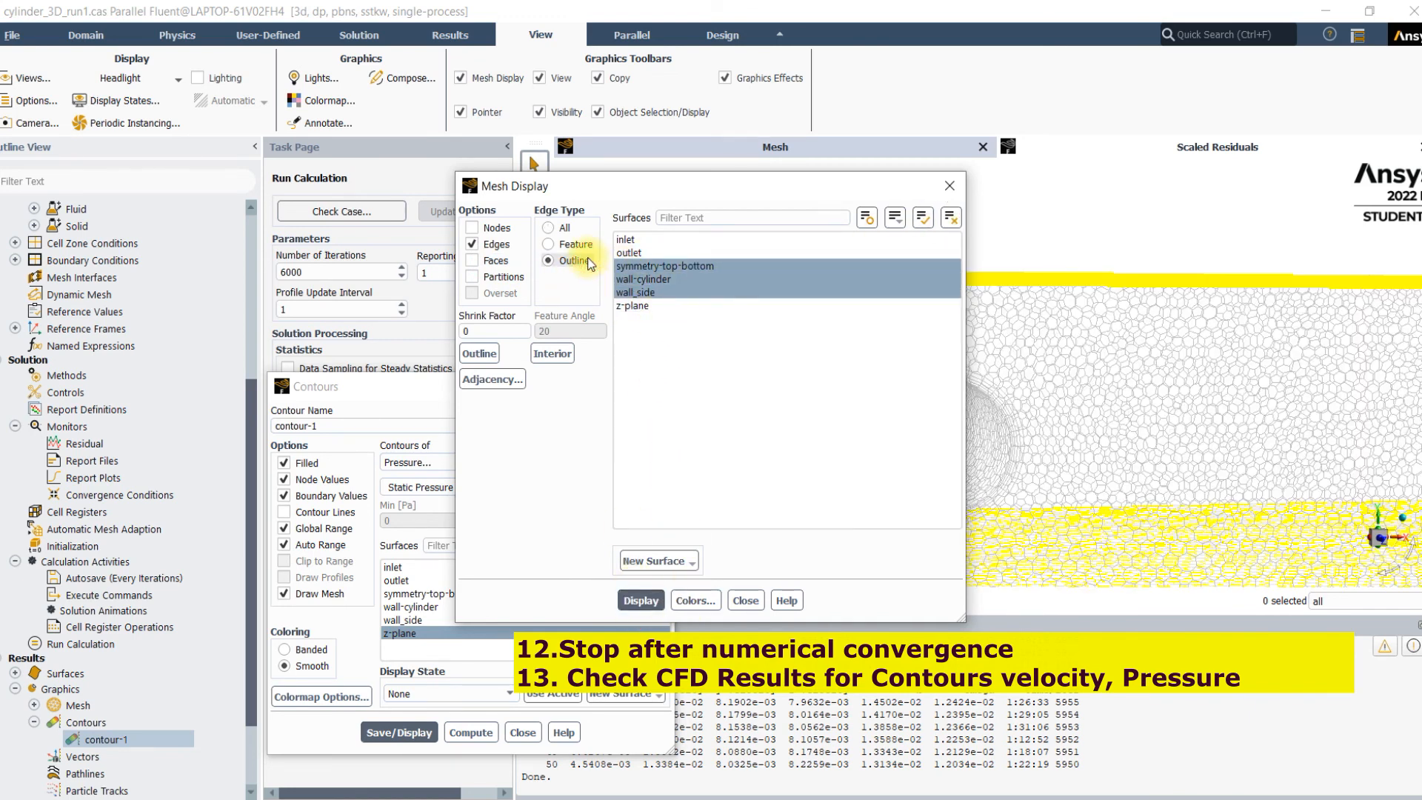
pyautogui.click(640, 600)
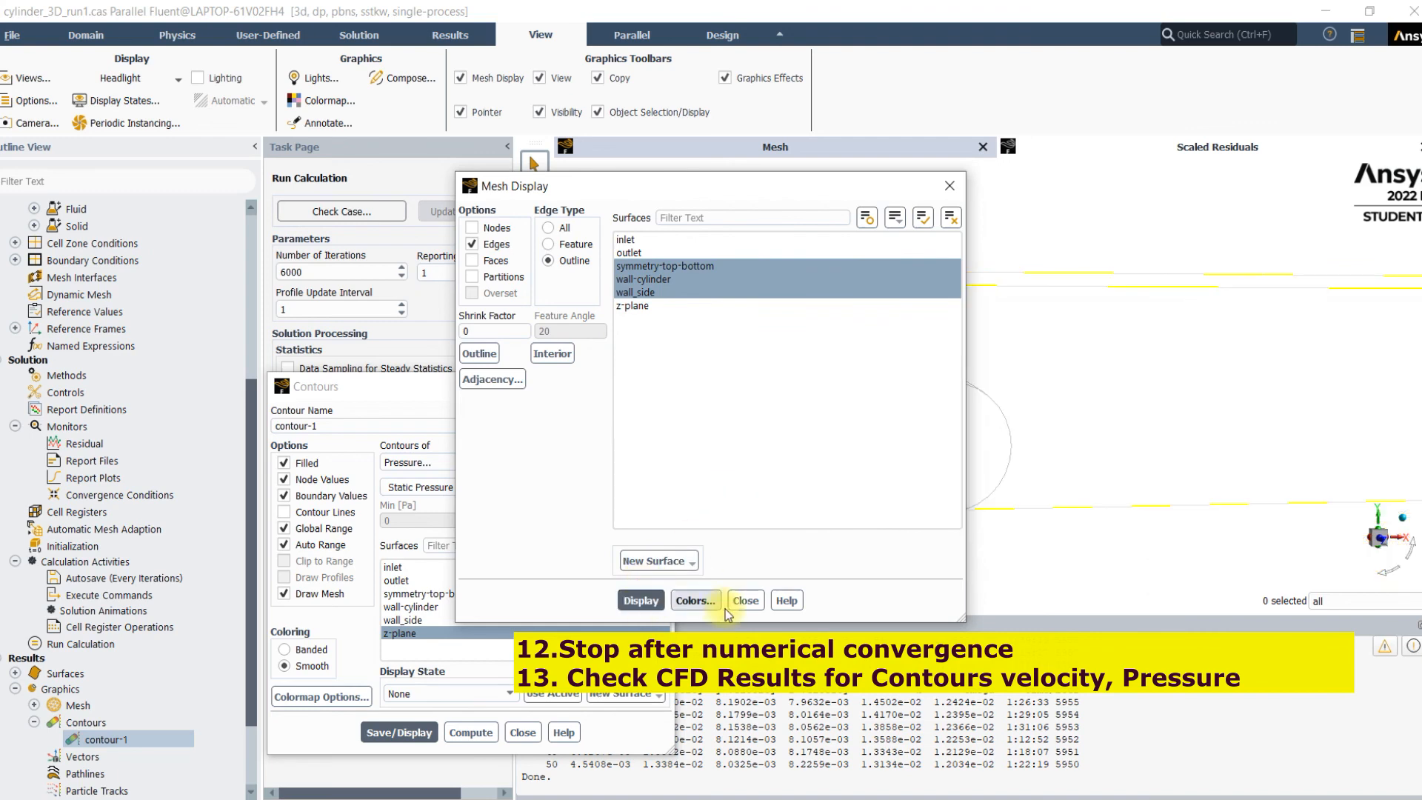
pyautogui.click(733, 603)
# Step: Redisplay the static pressure contours on z-plane together with the domain's mesh outline and view them in 3D
pyautogui.click(389, 733)
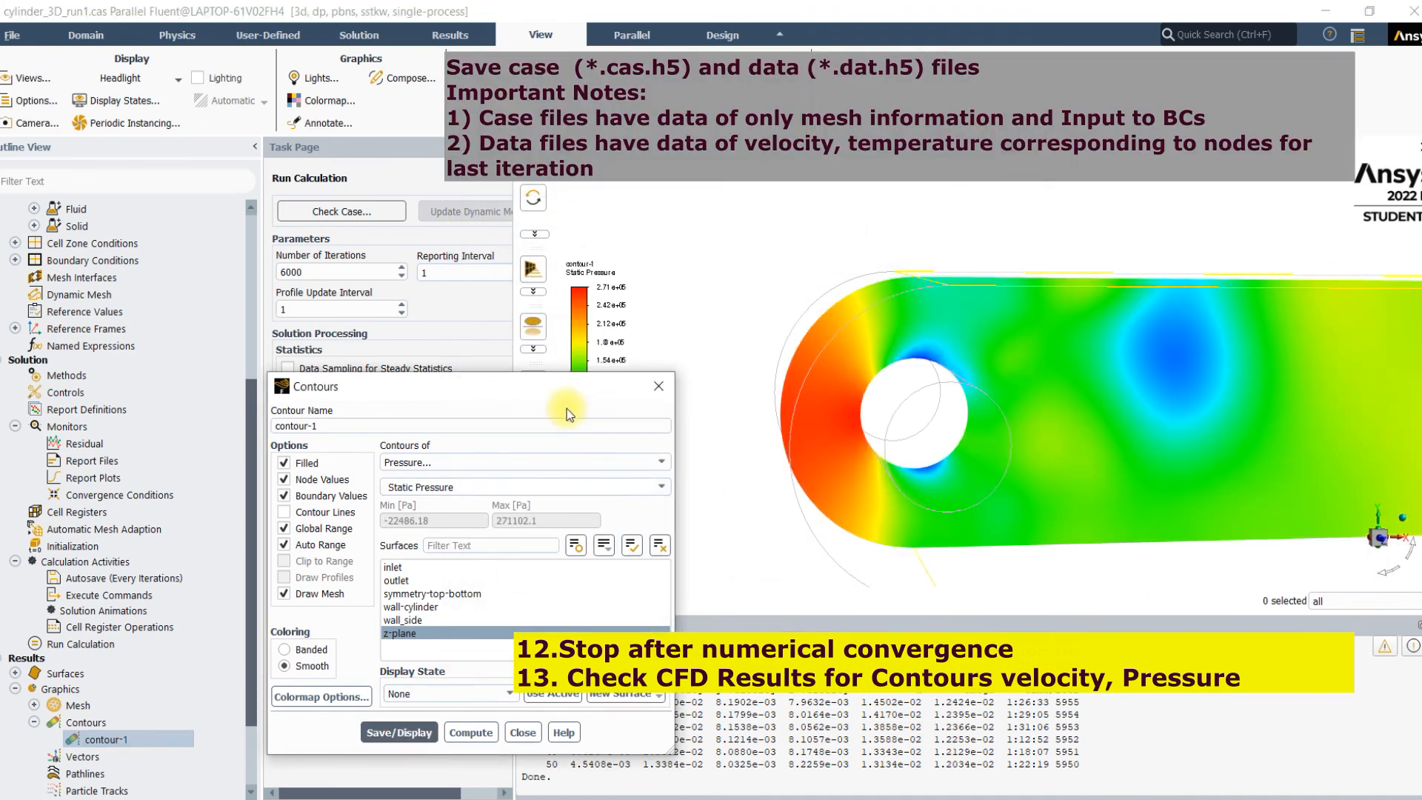
pyautogui.moveTo(575, 389); pyautogui.dragTo(368, 351)
pyautogui.scroll(-2, 813, 417)
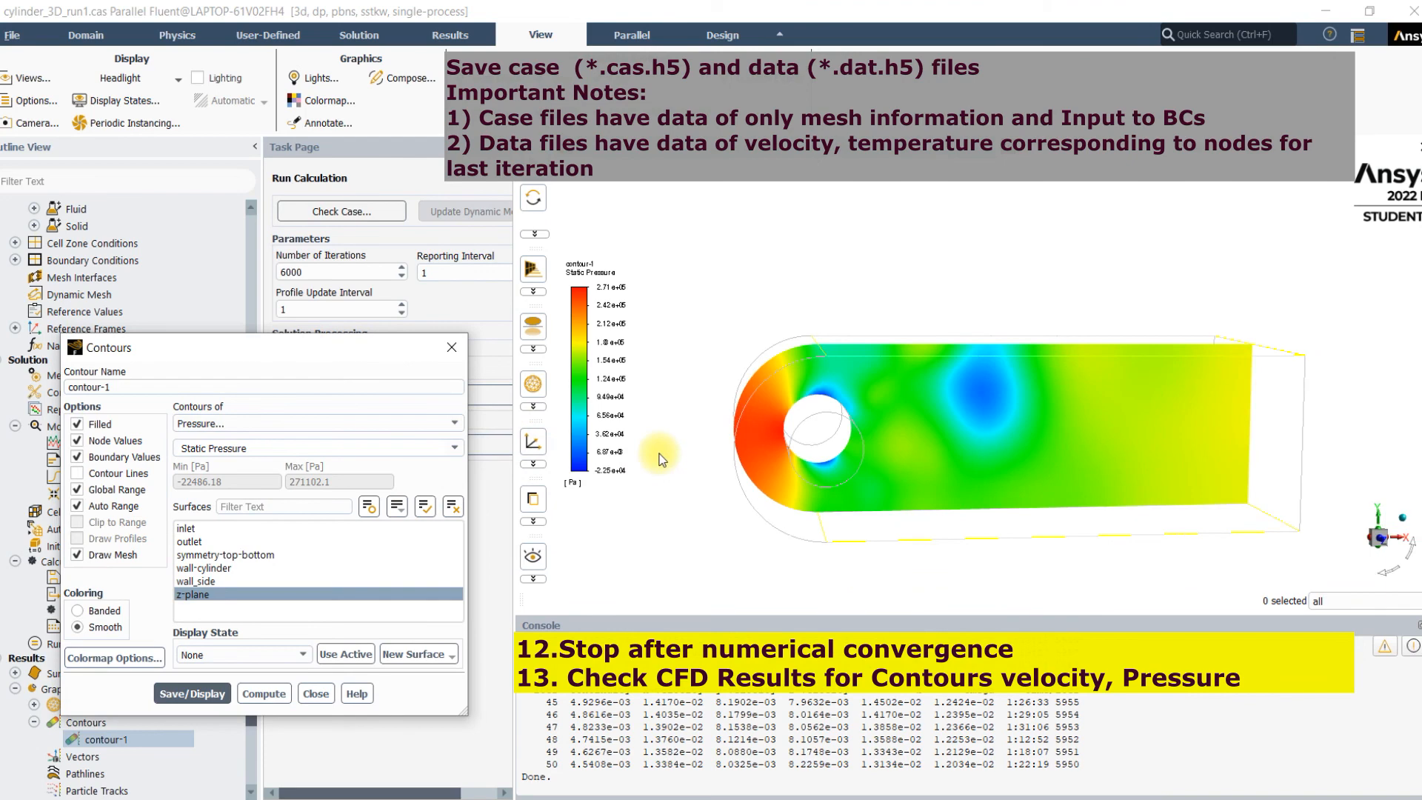
pyautogui.moveTo(813, 417); pyautogui.dragTo(859, 464)
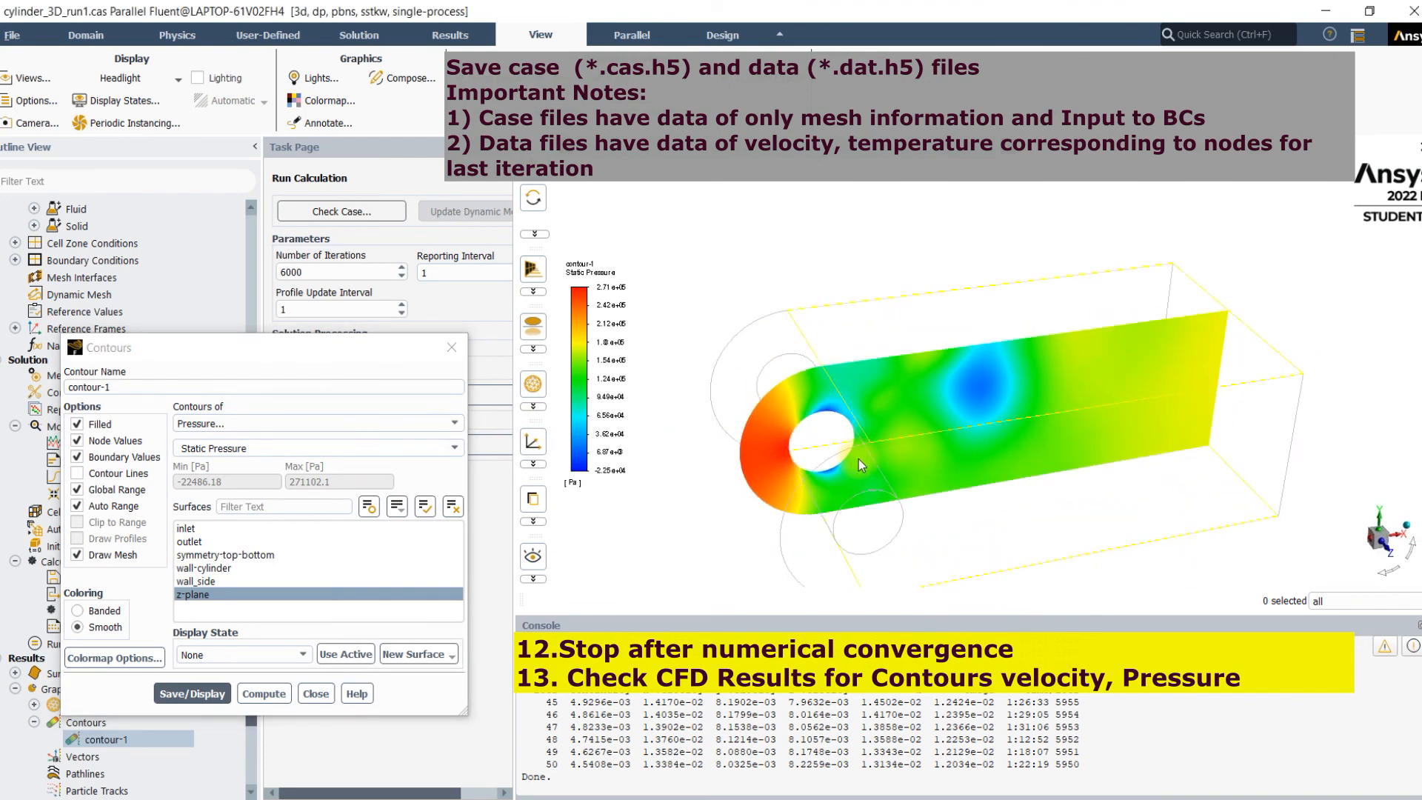
pyautogui.click(316, 693)
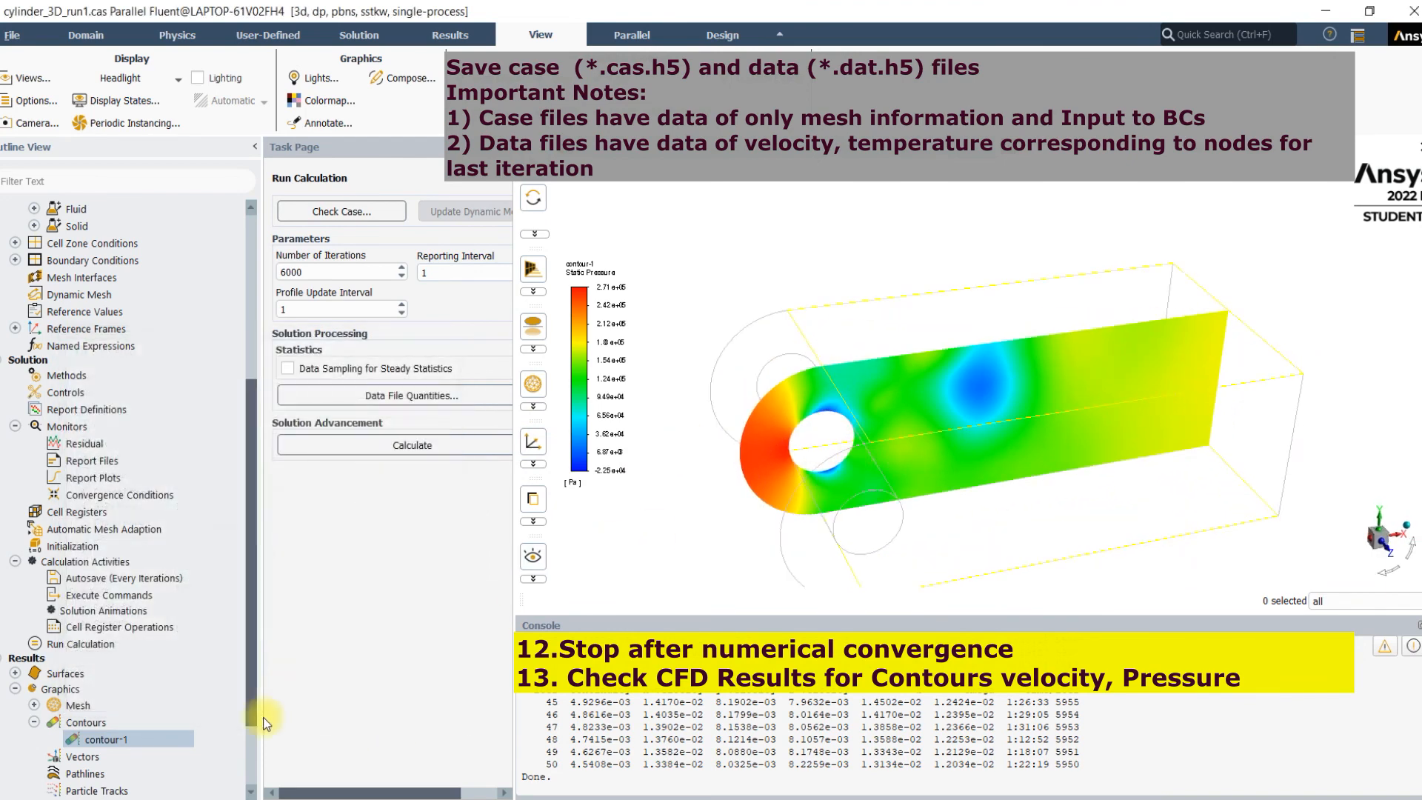
# Step: Change contour-1 to Turbulent Kinetic Energy (k) and display it on z-plane without the mesh outline
pyautogui.click(159, 740)
pyautogui.click(215, 423)
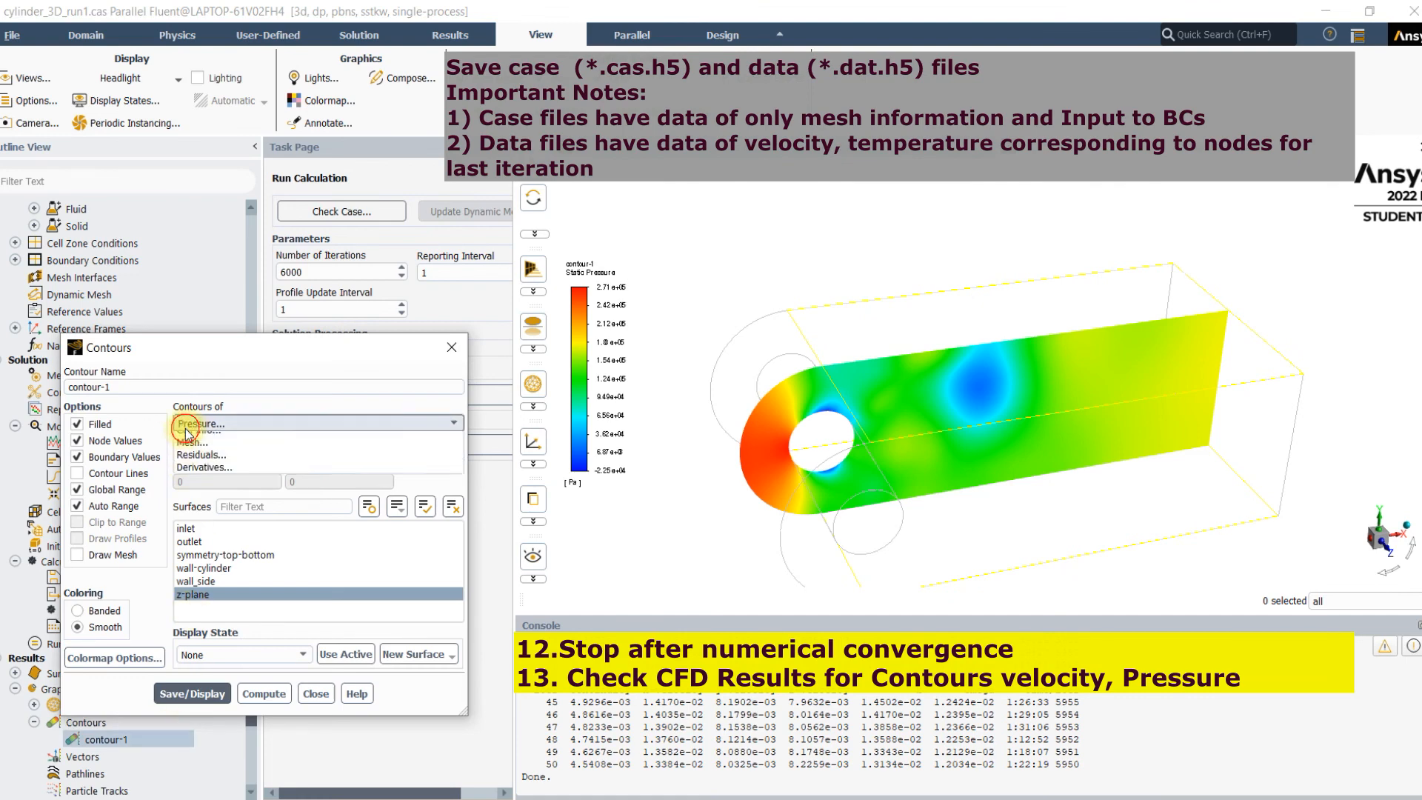
pyautogui.click(204, 477)
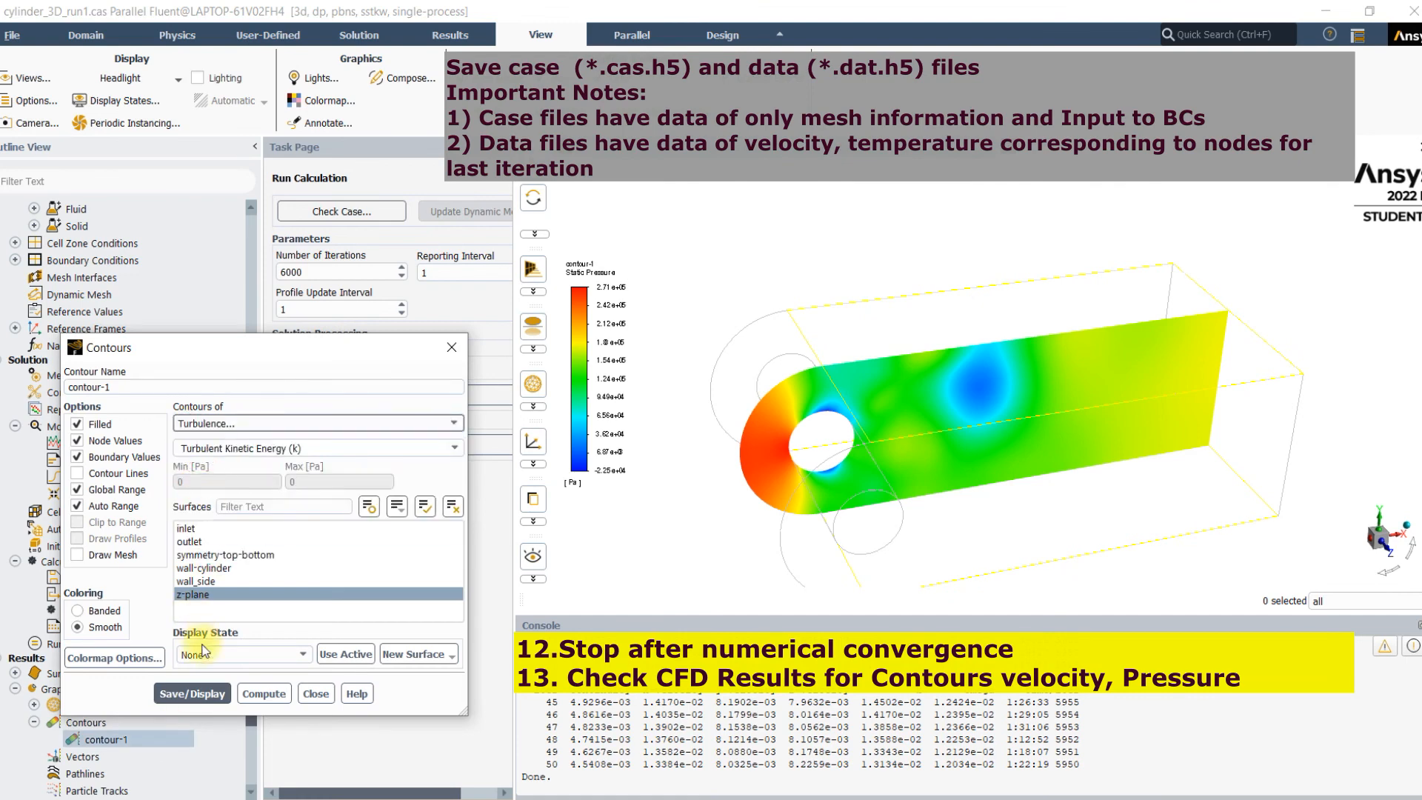
pyautogui.click(194, 694)
pyautogui.moveTo(975, 557); pyautogui.dragTo(1006, 443)
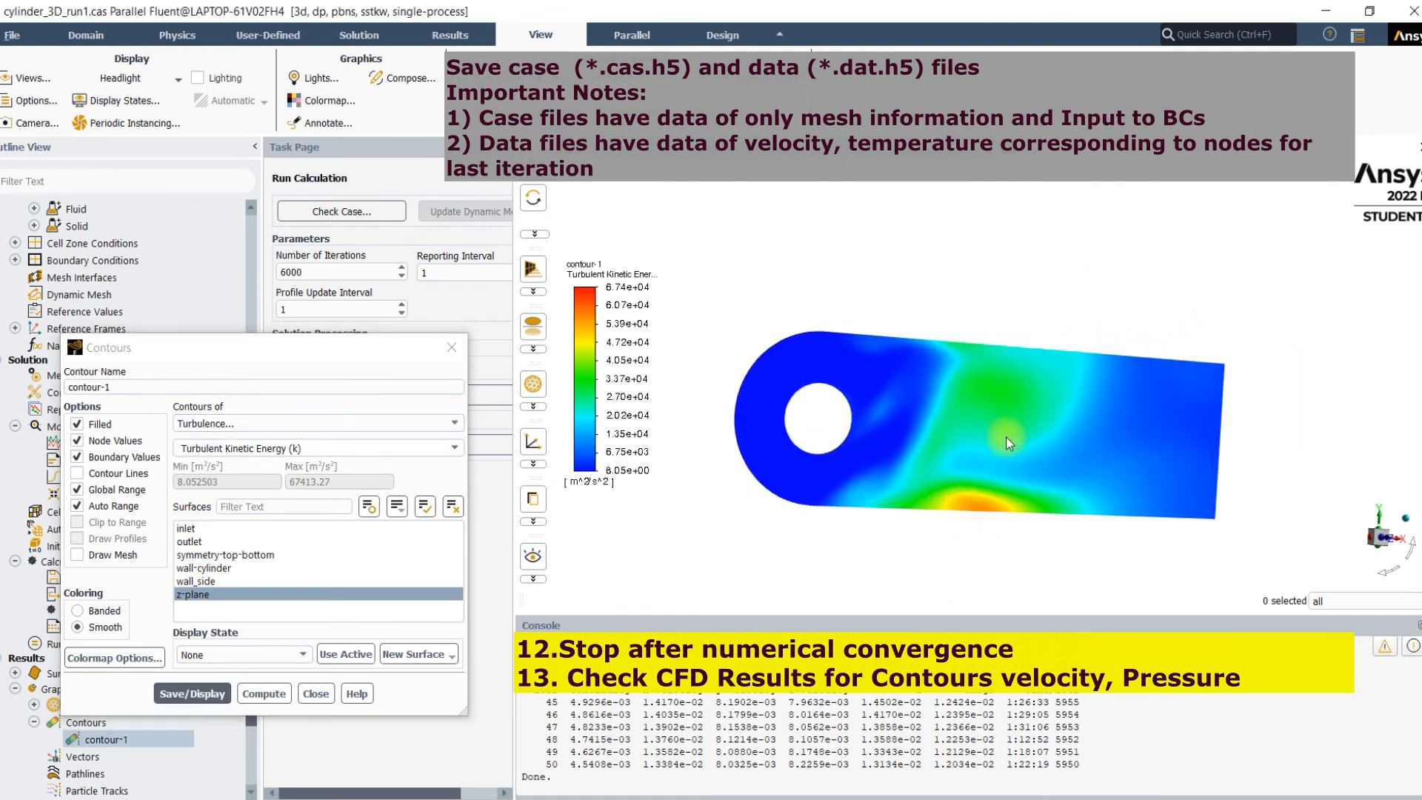
pyautogui.click(315, 694)
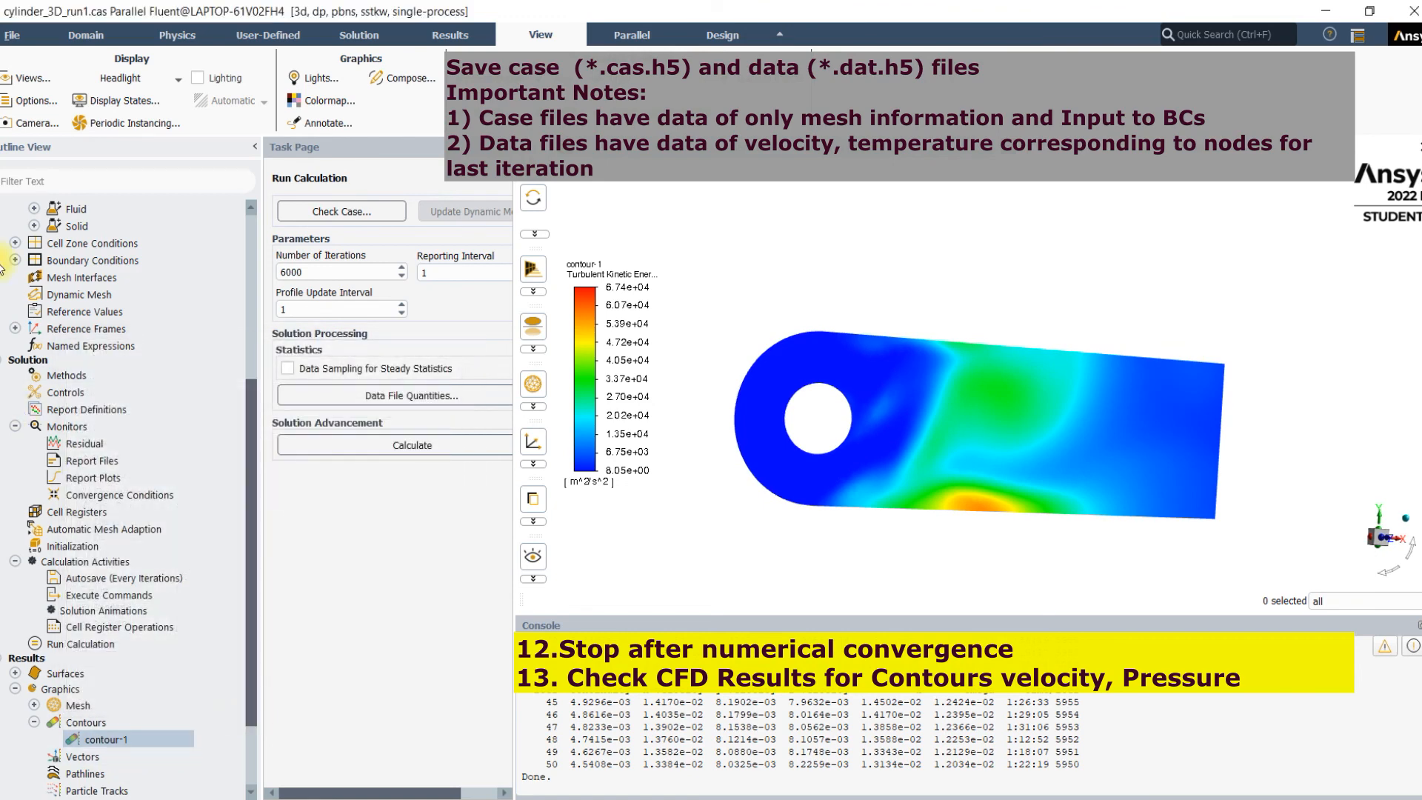
# Step: Write the case and data files as cylinder_3D_run1-100.cas.h5 in the project_practice folder
pyautogui.click(12, 35)
pyautogui.moveTo(44, 75)
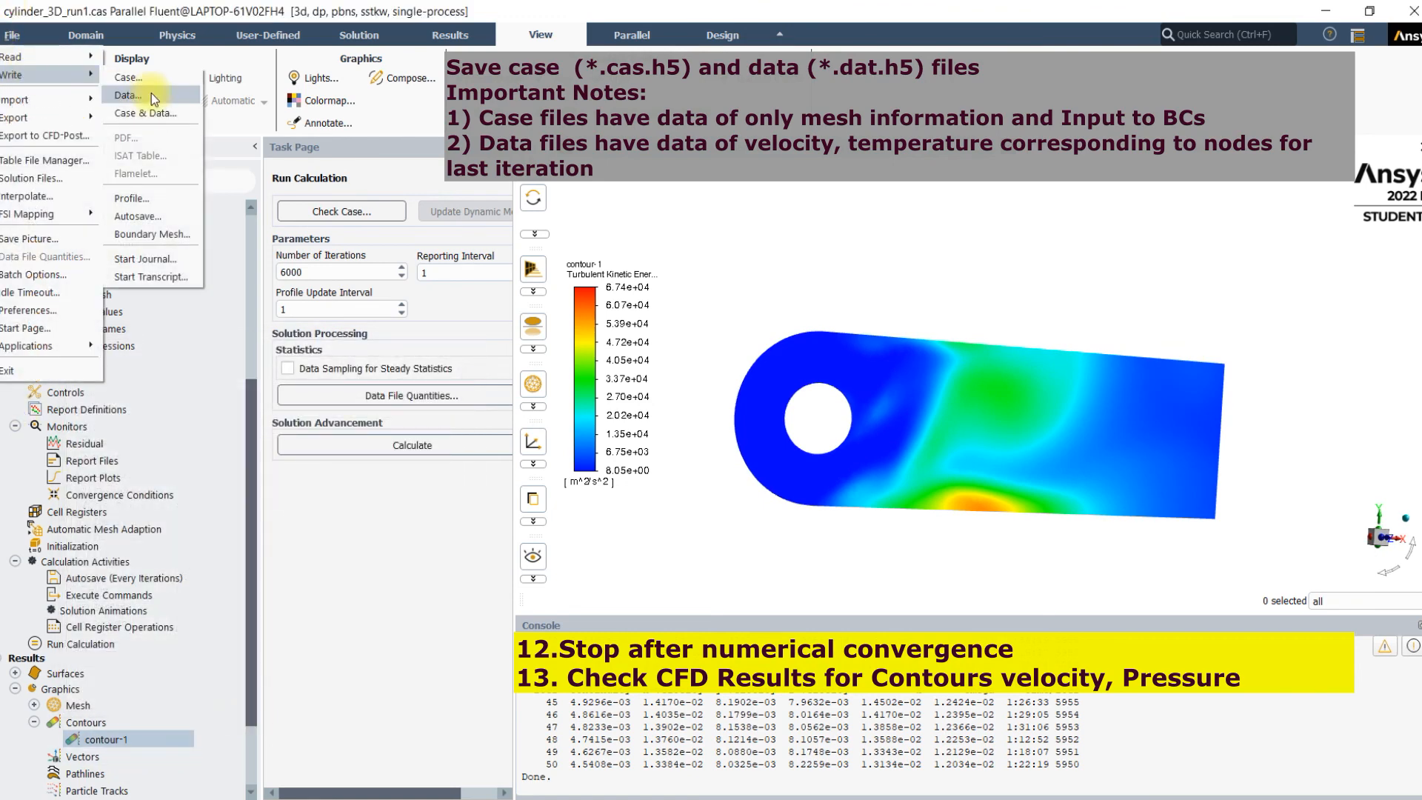
pyautogui.click(149, 111)
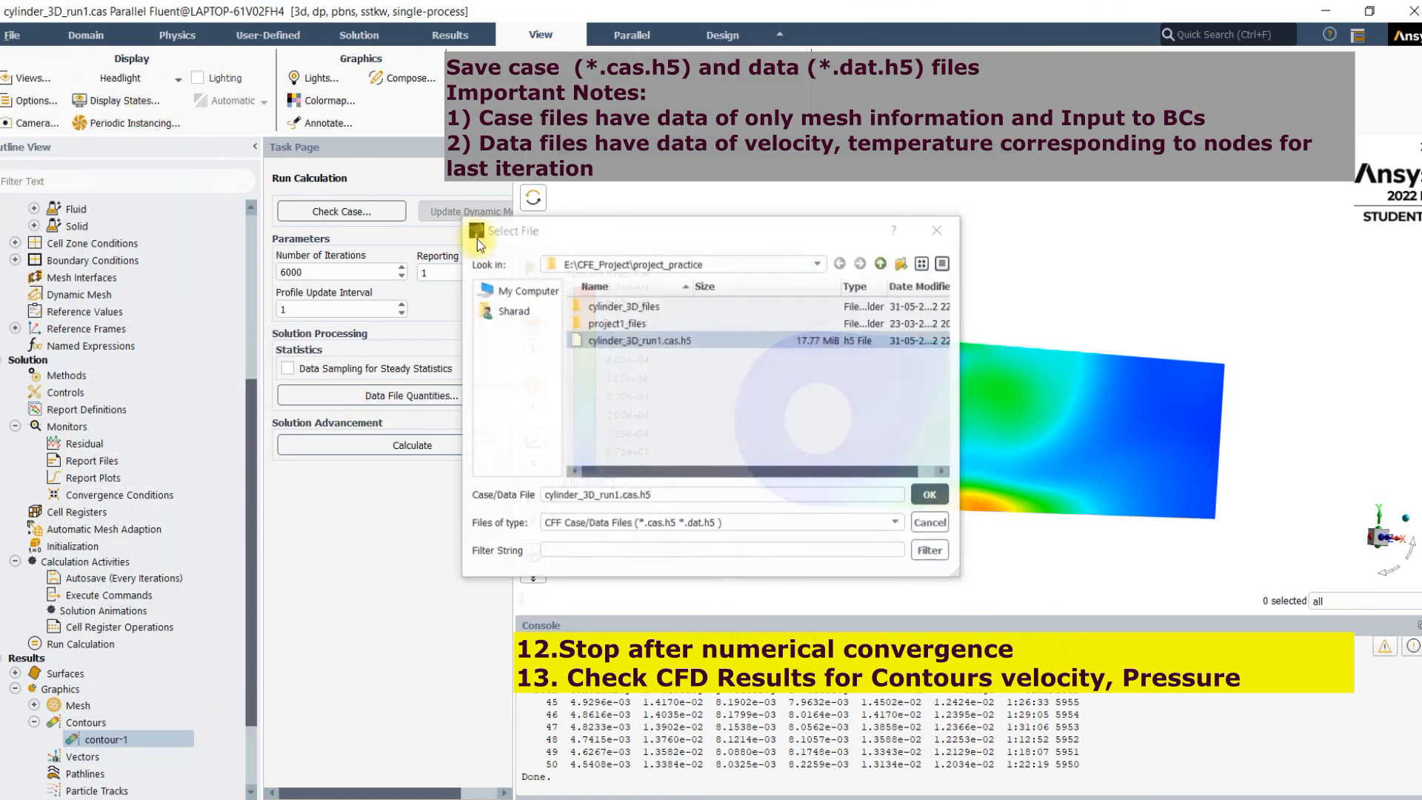
pyautogui.click(619, 495)
pyautogui.write('-100')
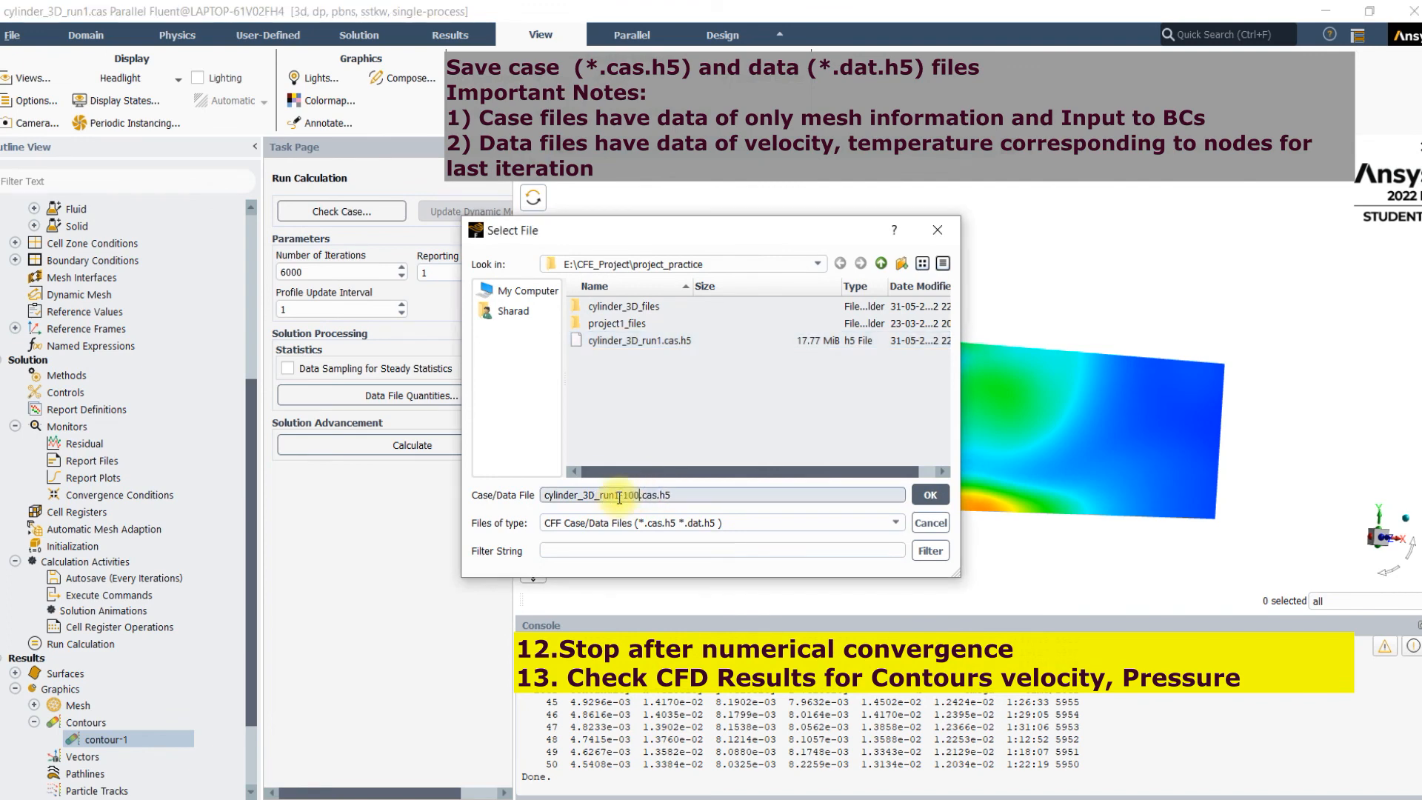
pyautogui.press('Return')
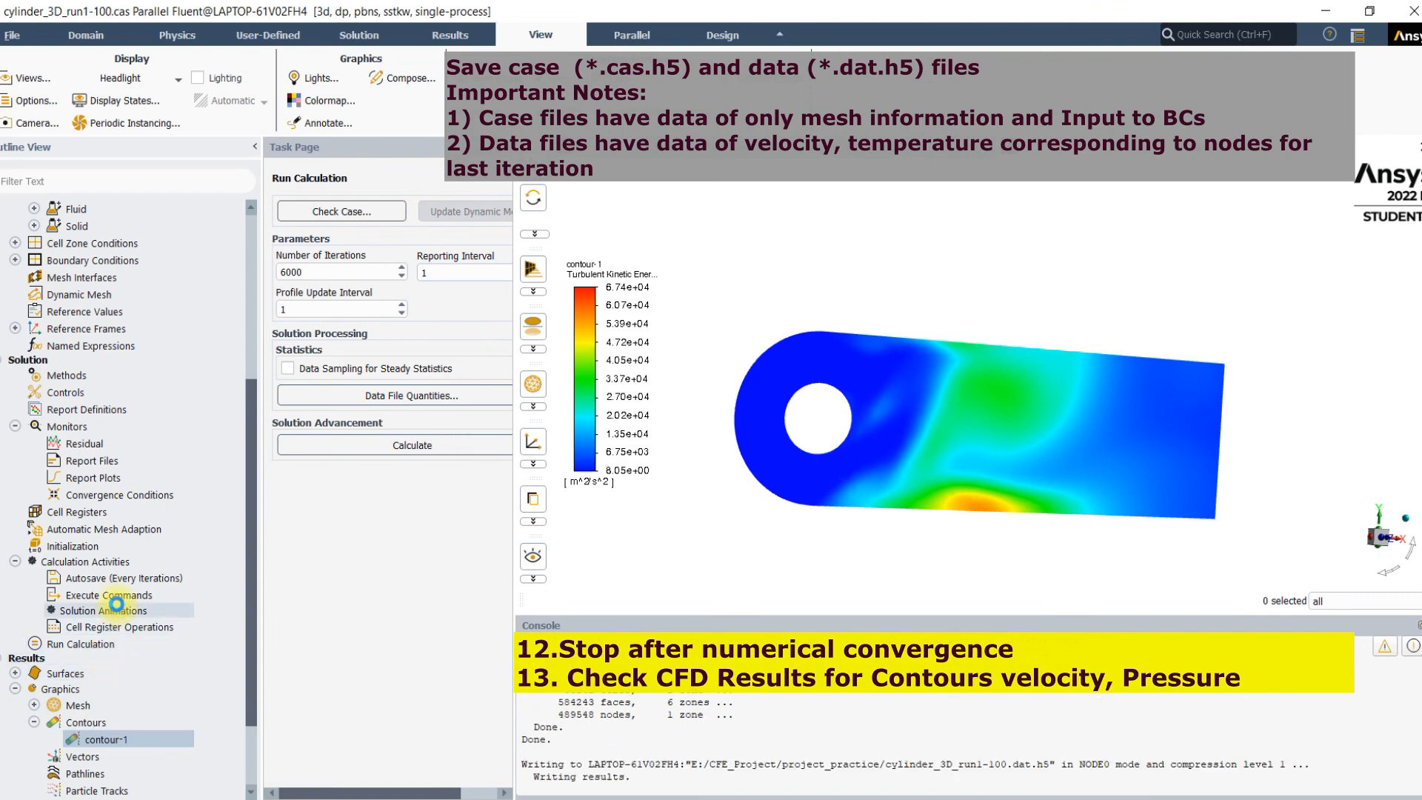
# Step: Compute a mass flow rate flux report for all boundaries: inlet, outlet, symmetry-top-bottom, wall-cylinder and wall_side
pyautogui.scroll(-2, 88, 749)
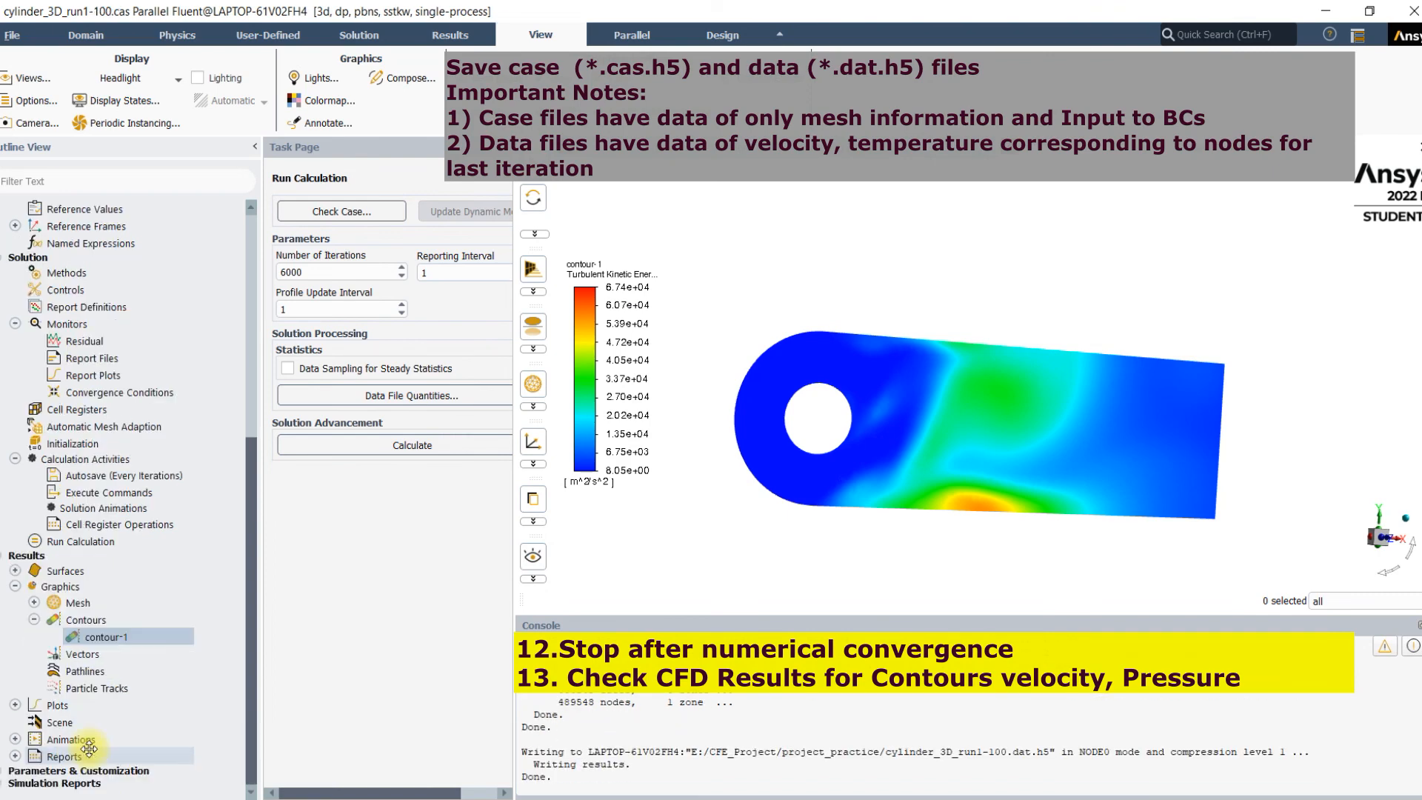
pyautogui.click(14, 755)
pyautogui.doubleClick(74, 791)
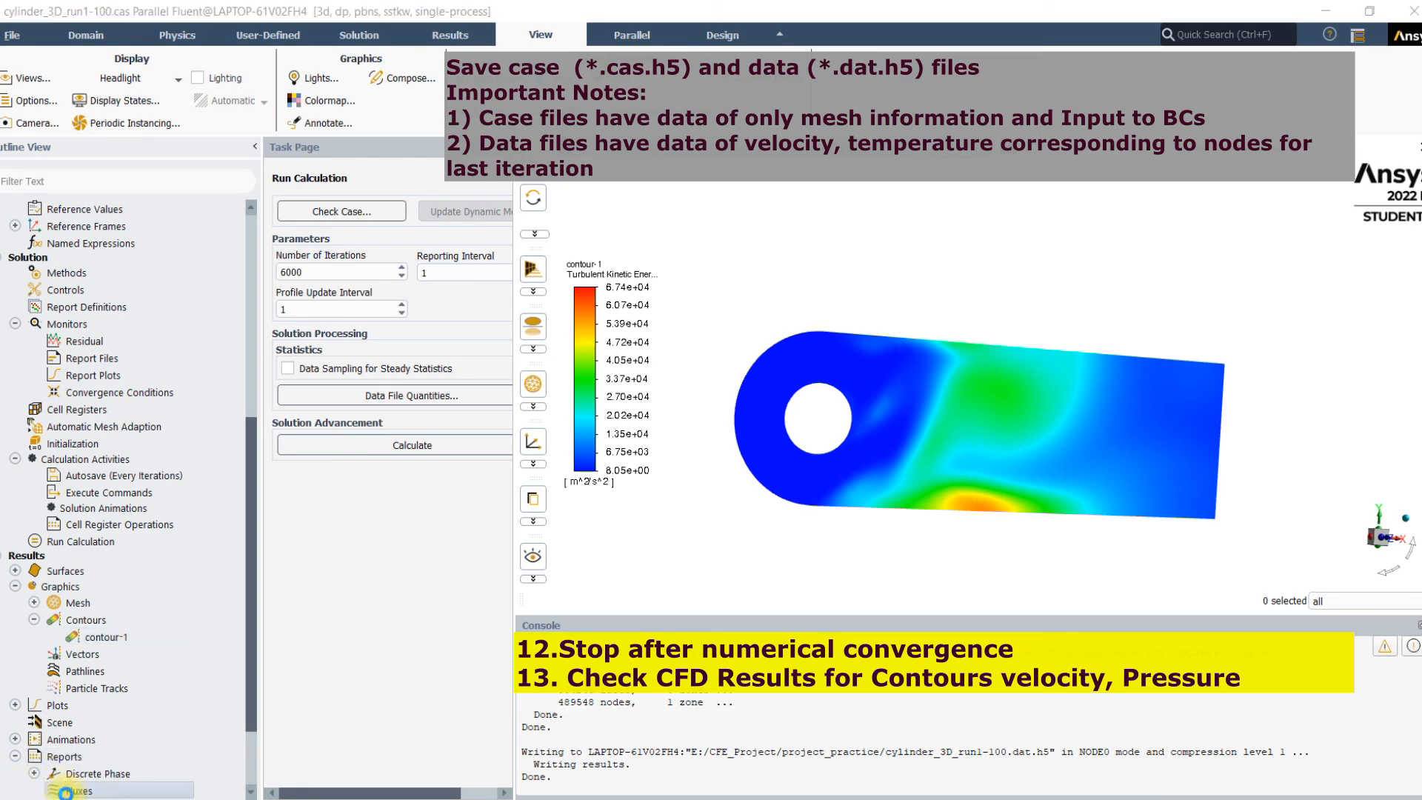
pyautogui.click(622, 419)
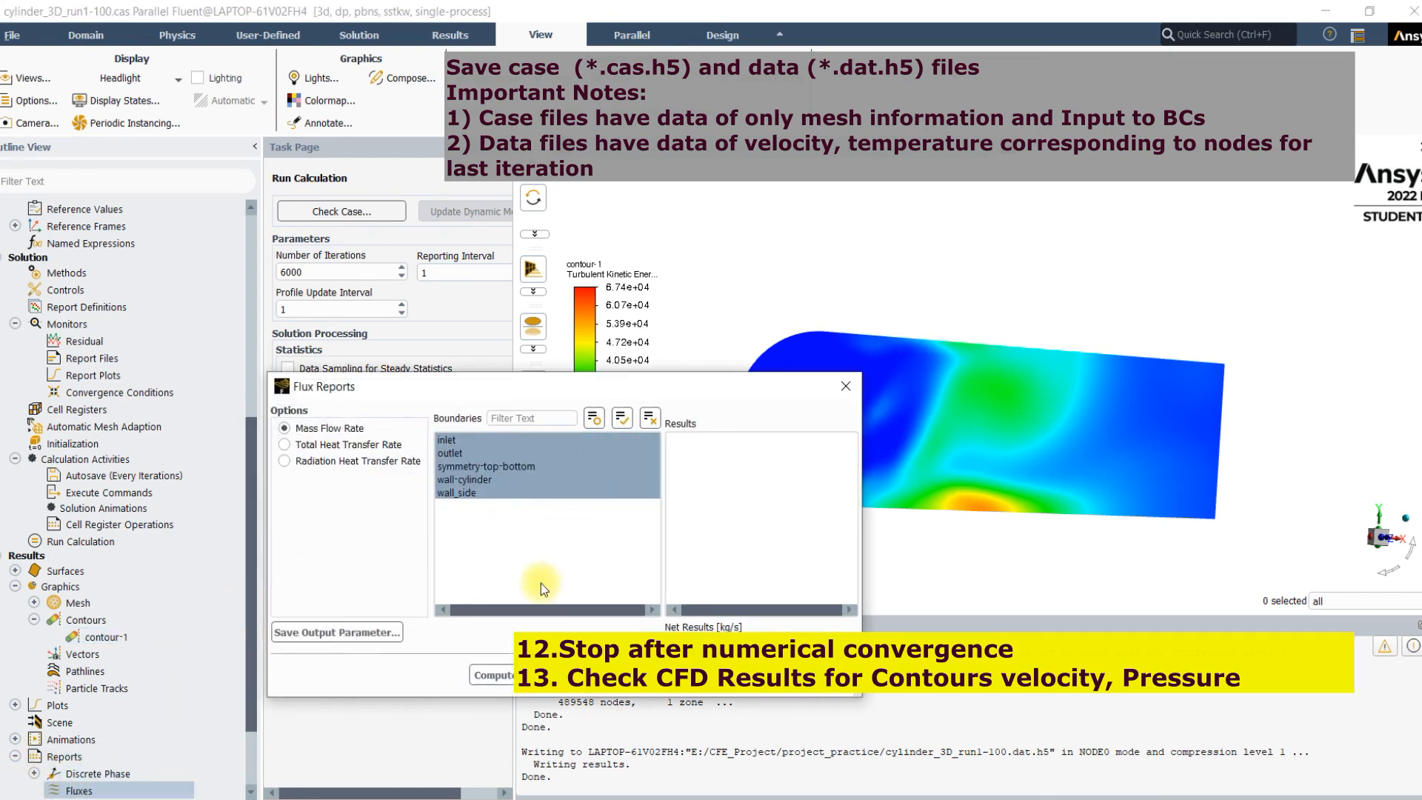
pyautogui.click(490, 676)
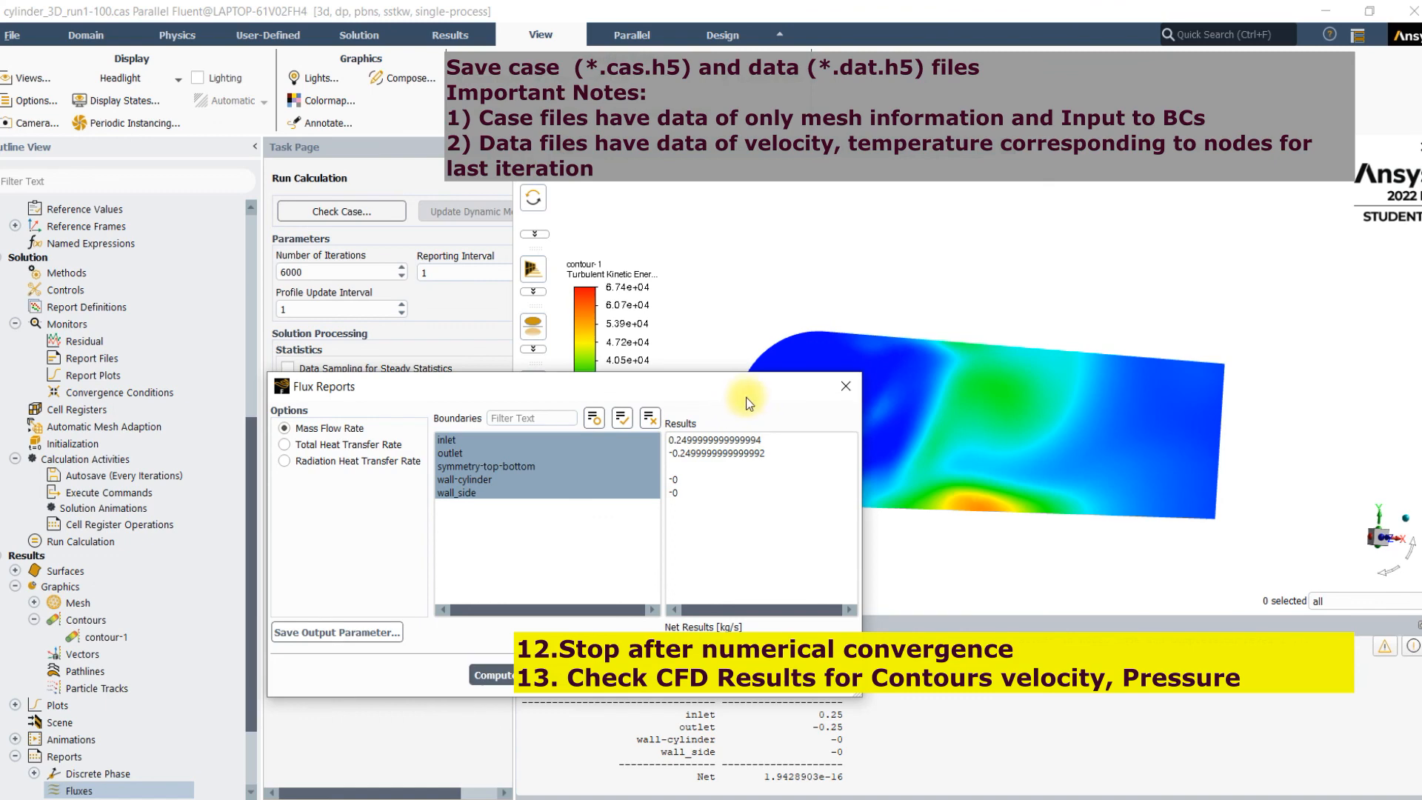
pyautogui.moveTo(746, 399); pyautogui.dragTo(658, 358)
pyautogui.click(1224, 784)
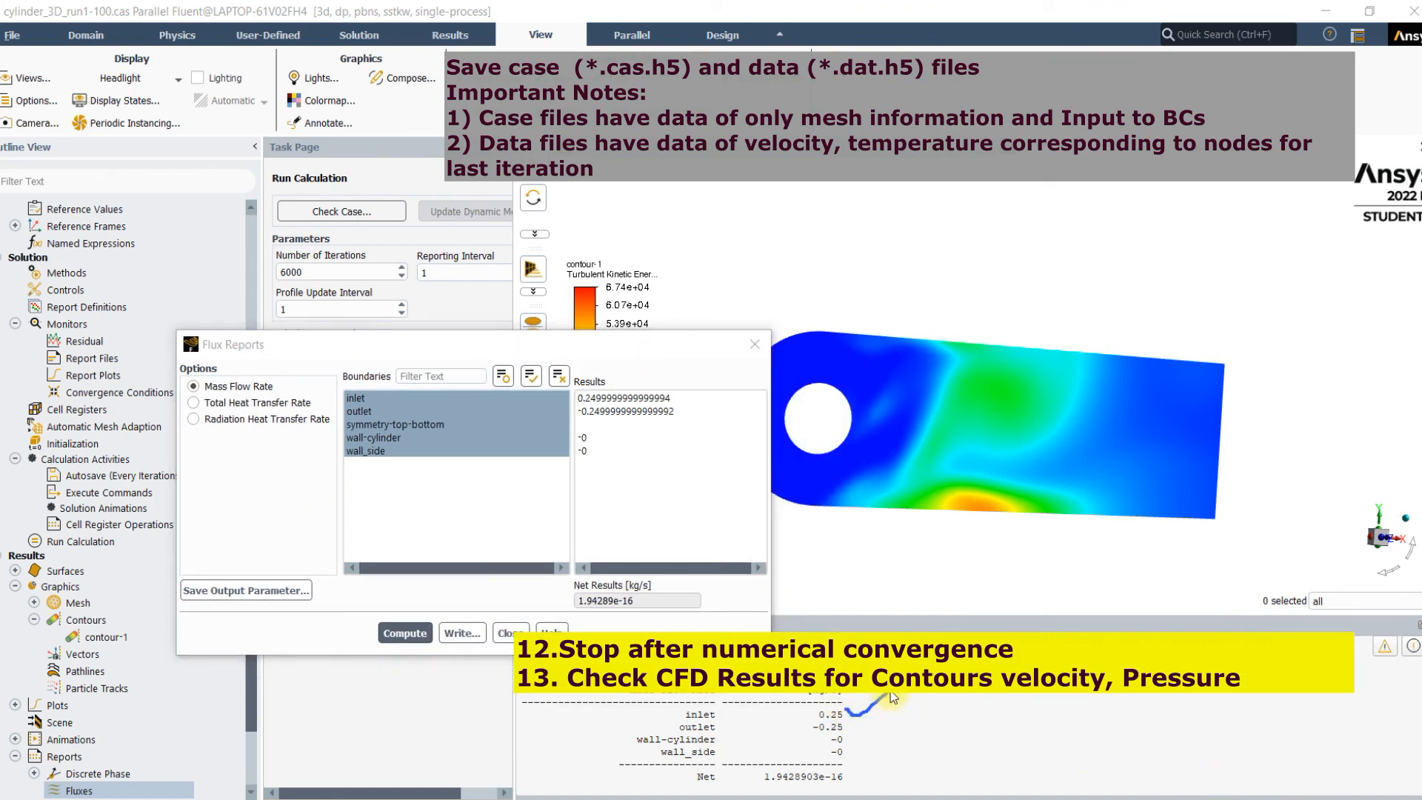
pyautogui.moveTo(875, 765)
pyautogui.mouseDown()
pyautogui.moveTo(730, 789)
pyautogui.moveTo(949, 750)
pyautogui.mouseUp()
pyautogui.moveTo(1024, 718)
pyautogui.mouseDown()
pyautogui.moveTo(1046, 722)
pyautogui.moveTo(1039, 759)
pyautogui.moveTo(1014, 716)
pyautogui.mouseUp()
pyautogui.moveTo(983, 553)
pyautogui.mouseDown()
pyautogui.moveTo(975, 646)
pyautogui.moveTo(957, 662)
pyautogui.mouseUp()
pyautogui.moveTo(963, 613); pyautogui.dragTo(1155, 601)
pyautogui.moveTo(1156, 569); pyautogui.dragTo(1108, 653)
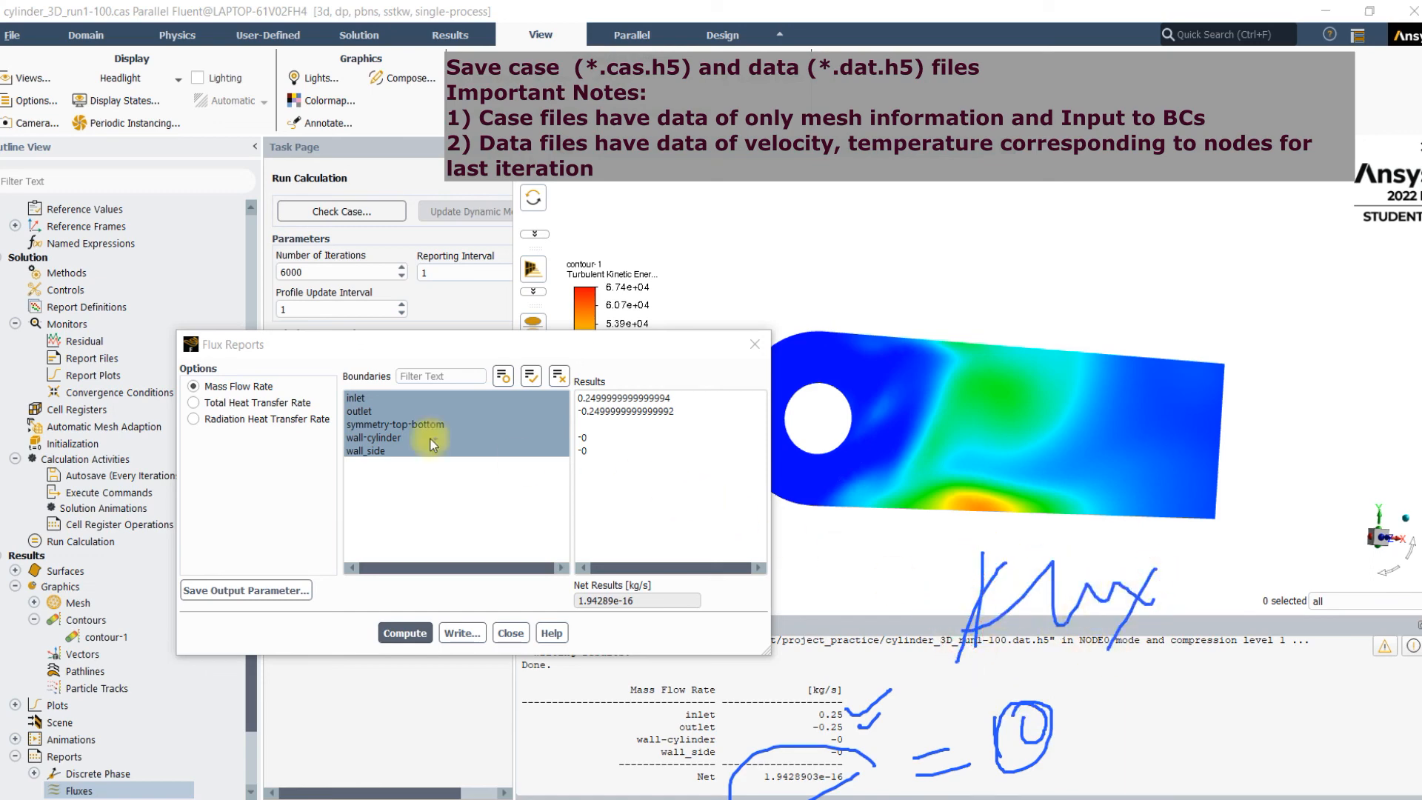
# Step: Close the flux report and run the console command "it 0" to print the latest residuals
pyautogui.click(510, 632)
pyautogui.click(660, 773)
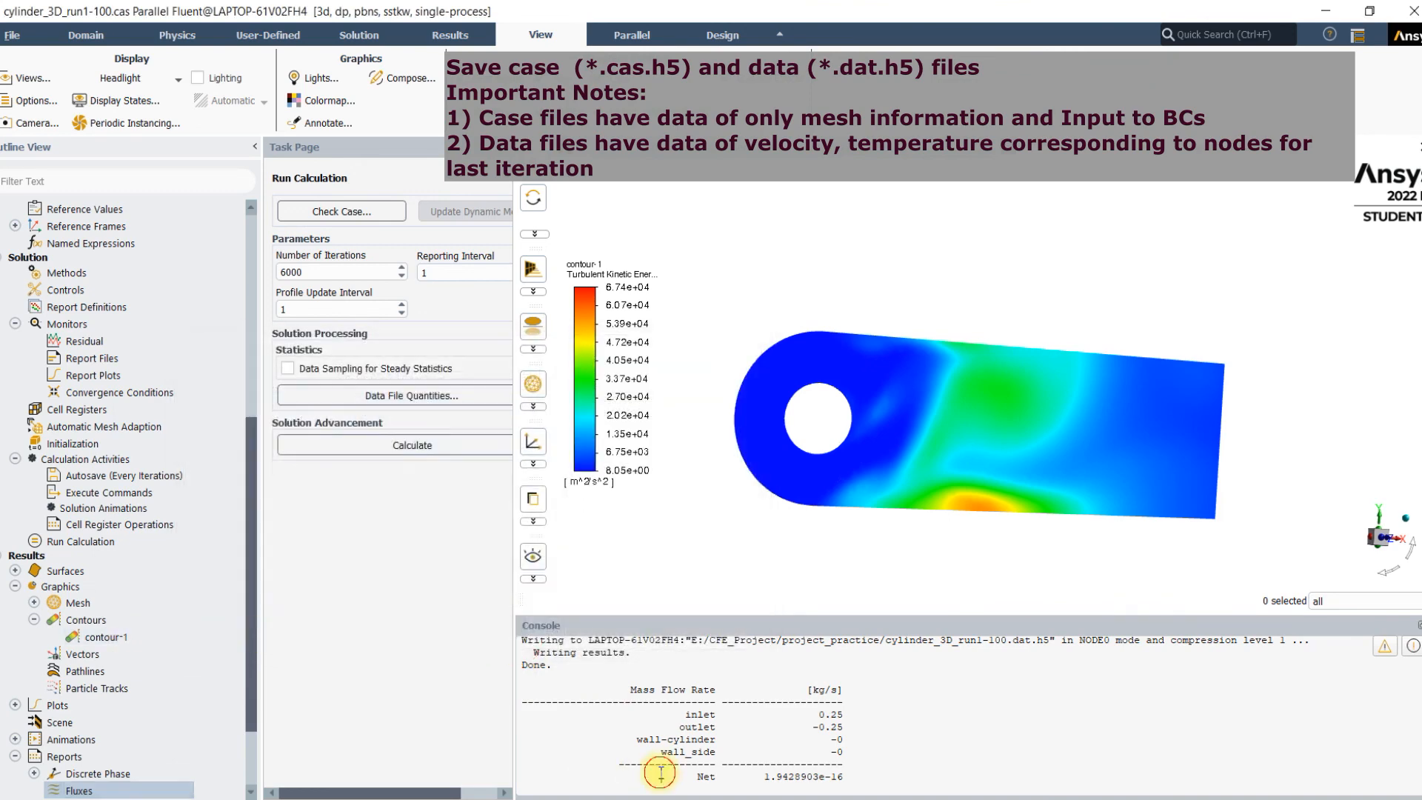
pyautogui.press('Return')
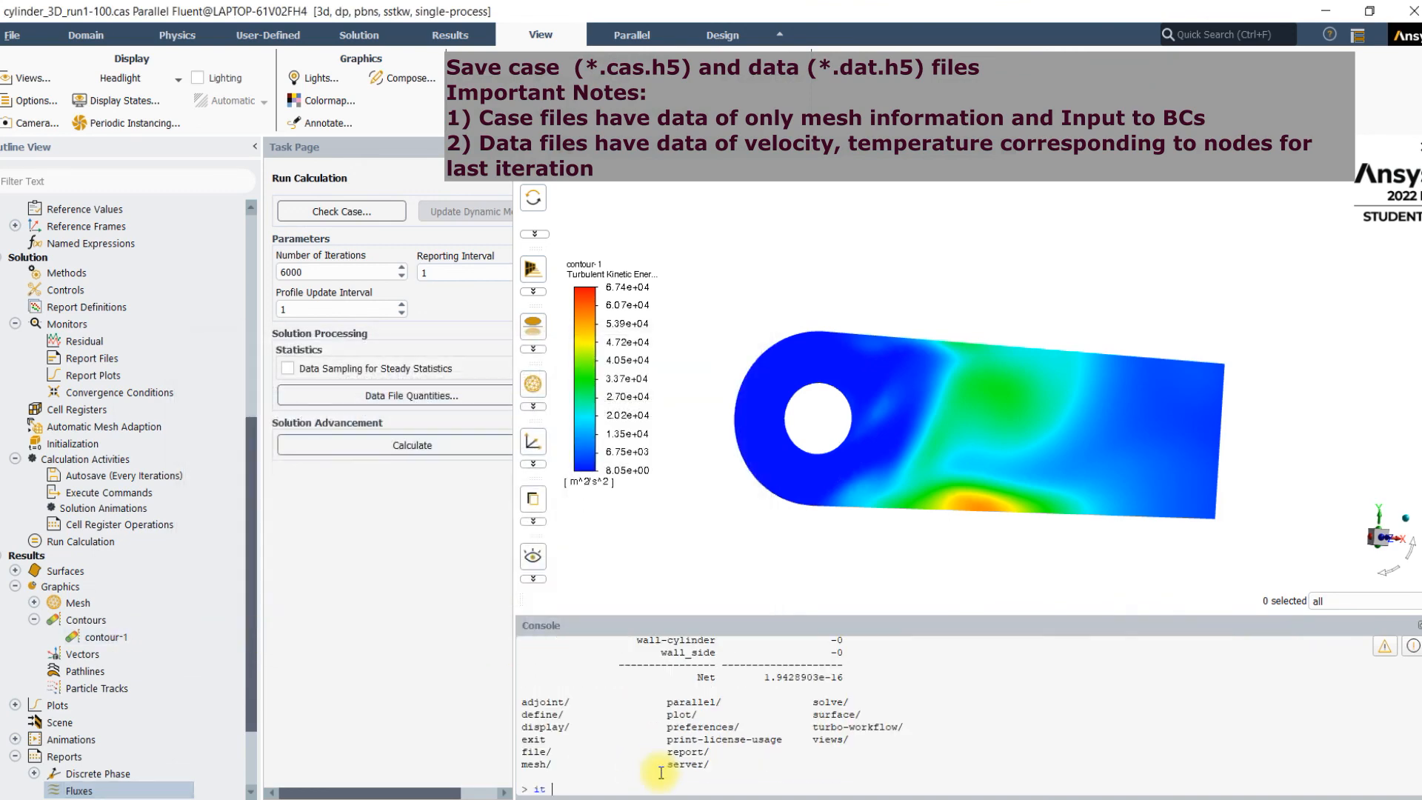
pyautogui.write('it 0')
pyautogui.press('Return')
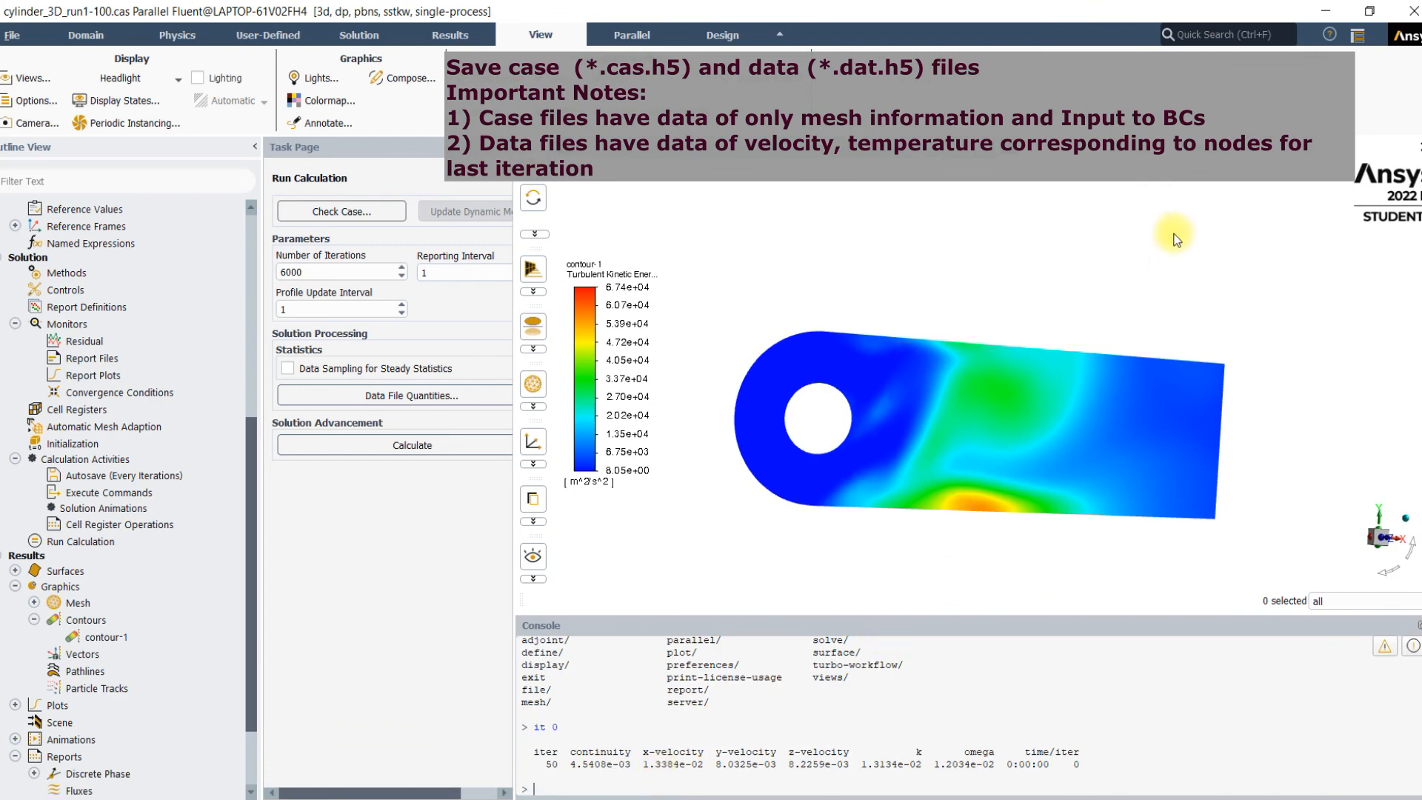
# Step: Examine the residual curves at the end of the iteration history and return to the contour-1 display
pyautogui.click(1283, 783)
pyautogui.moveTo(1210, 438)
pyautogui.mouseDown()
pyautogui.moveTo(1318, 452)
pyautogui.moveTo(1296, 438)
pyautogui.moveTo(1310, 470)
pyautogui.moveTo(1363, 461)
pyautogui.moveTo(1360, 505)
pyautogui.mouseUp()
pyautogui.moveTo(1391, 434)
pyautogui.mouseDown()
pyautogui.moveTo(1264, 583)
pyautogui.moveTo(1282, 545)
pyautogui.mouseUp()
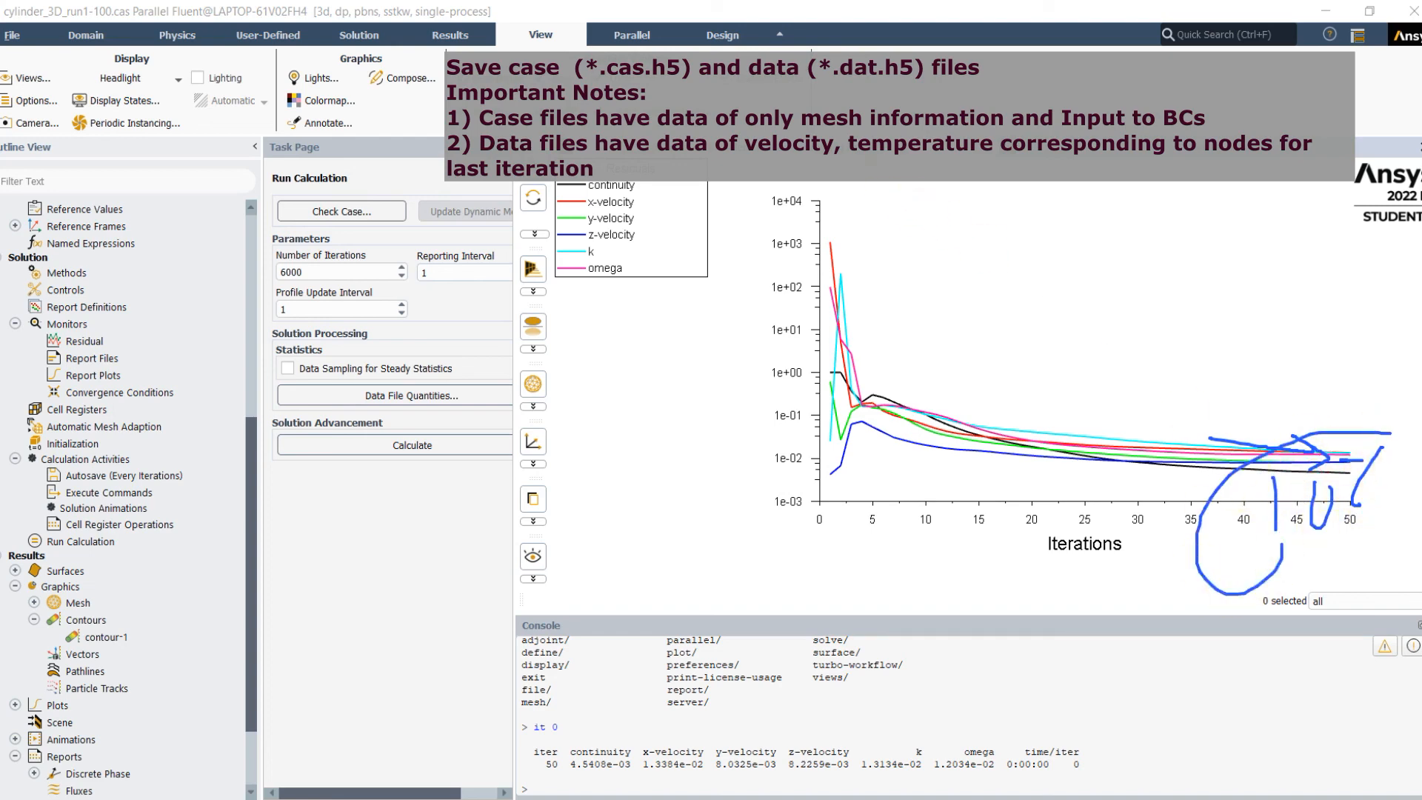
pyautogui.click(1284, 779)
pyautogui.click(925, 148)
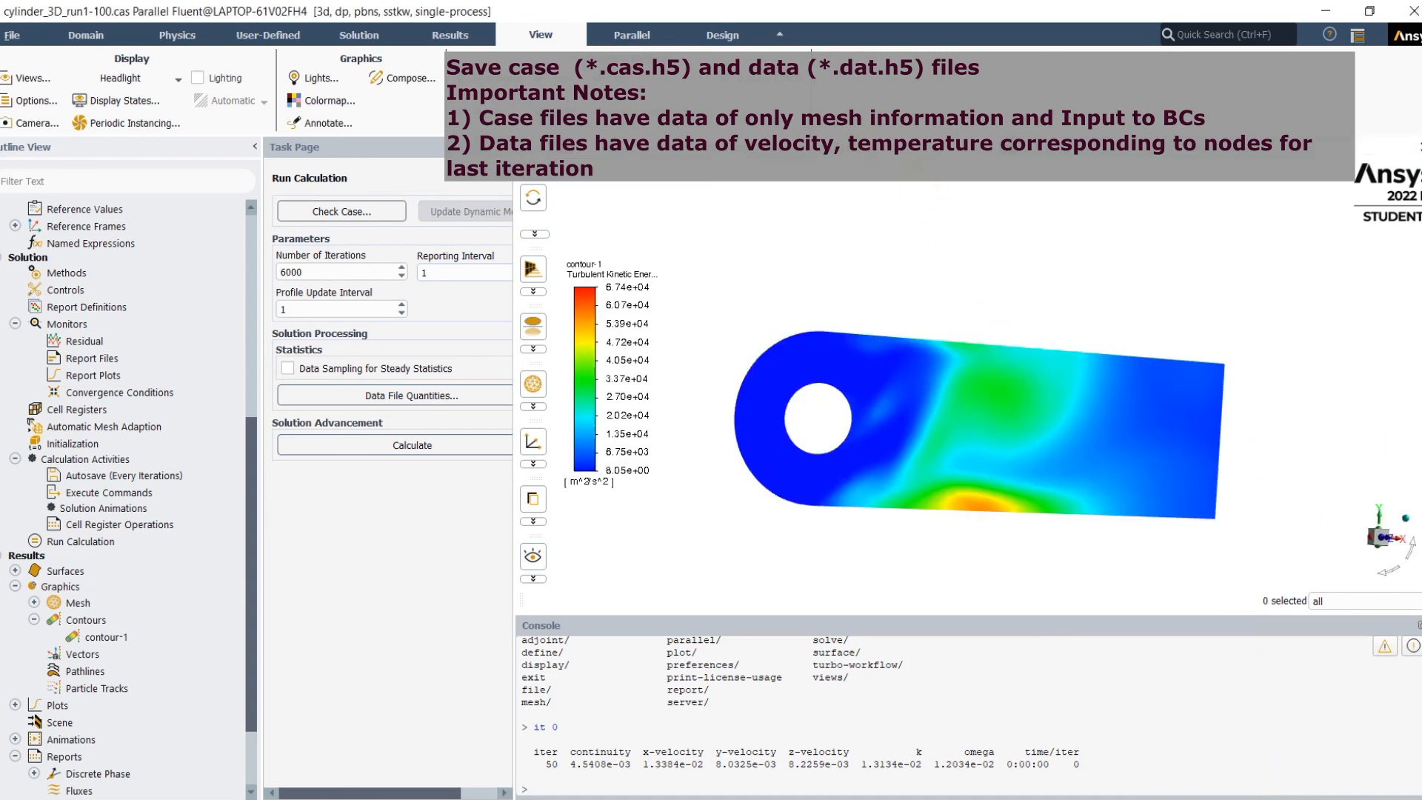